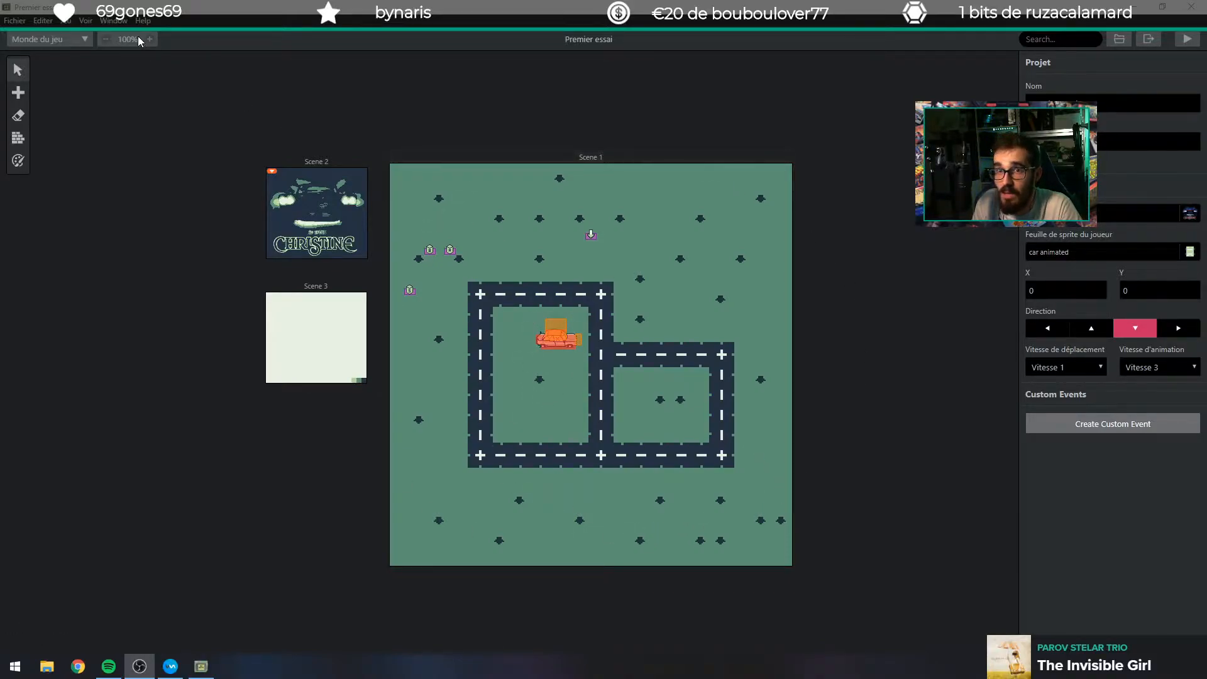
# Run the project's game preview and get past the Christine title screen into the playable scene.
pyautogui.click(1188, 40)
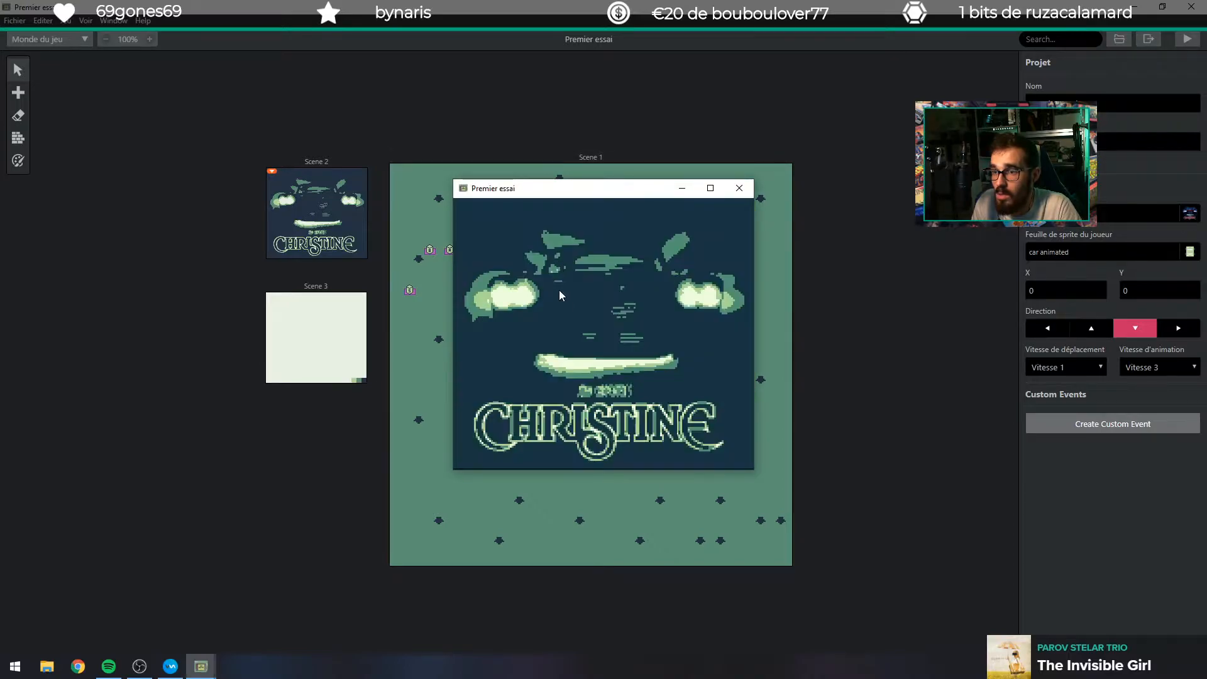
pyautogui.press('Return')
pyautogui.press('z')
pyautogui.press('Right')
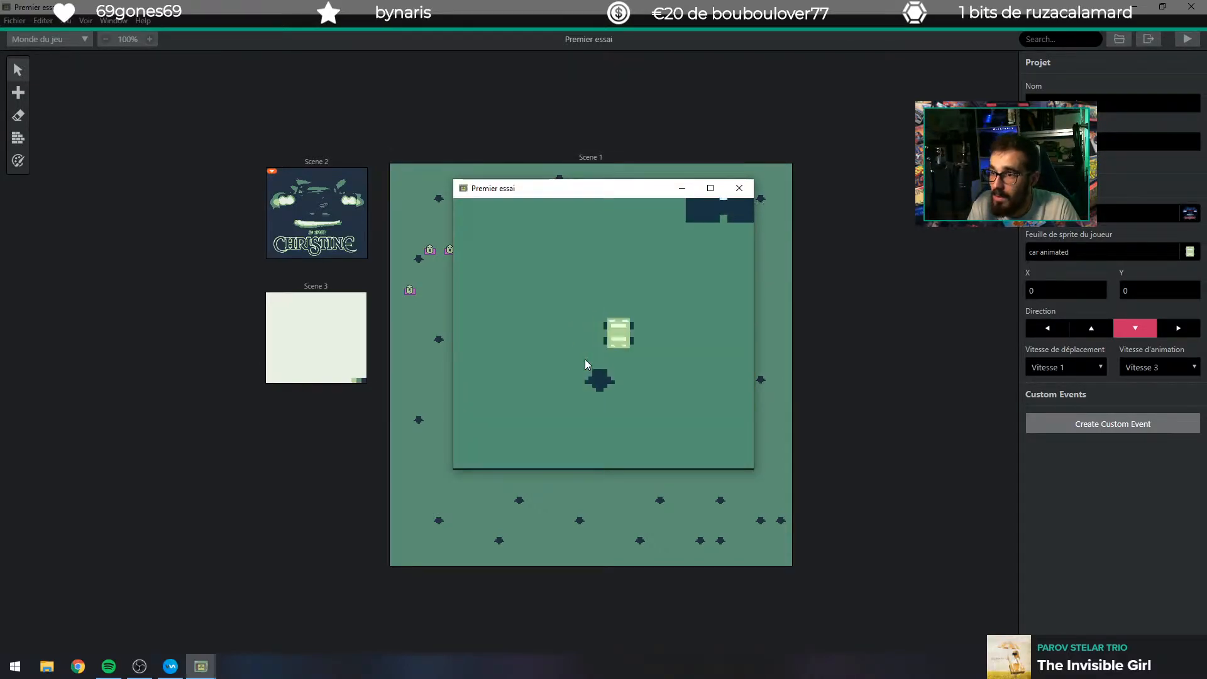
# Drive the small player car up across the roads to the large parked car in Scene 1.
pyautogui.press('Up')
pyautogui.press('Right')
pyautogui.press('Up')
pyautogui.press('Right')
pyautogui.press('Up')
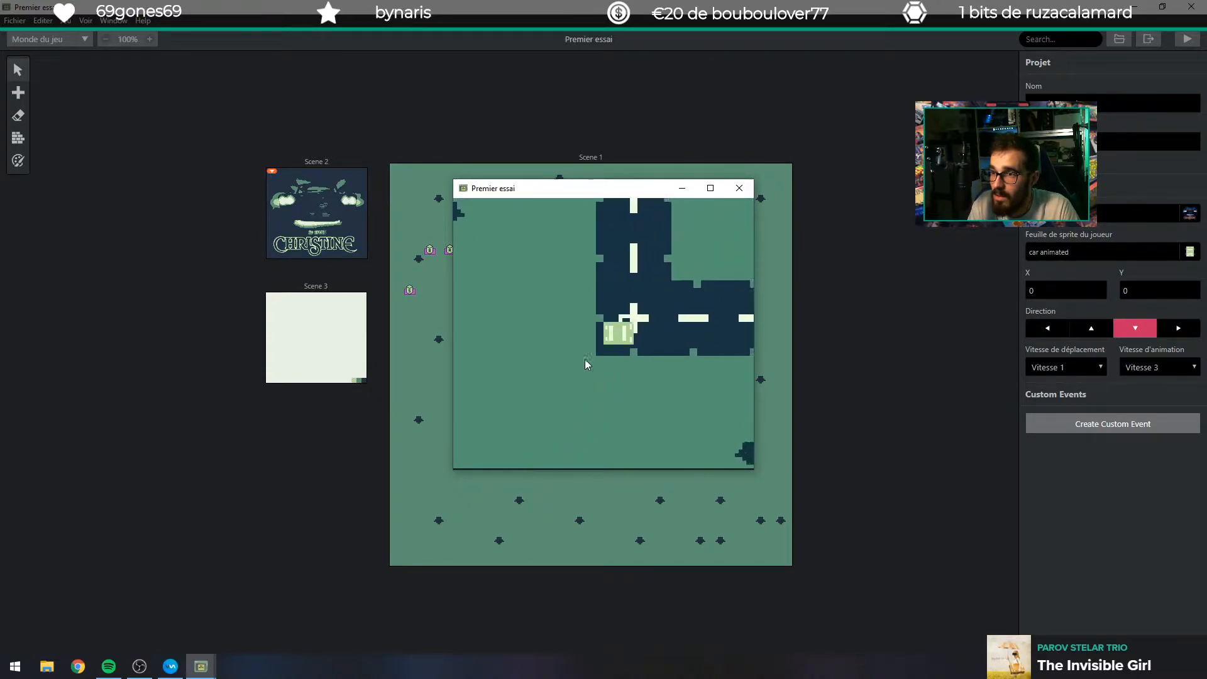
pyautogui.press('Up')
pyautogui.press('Right')
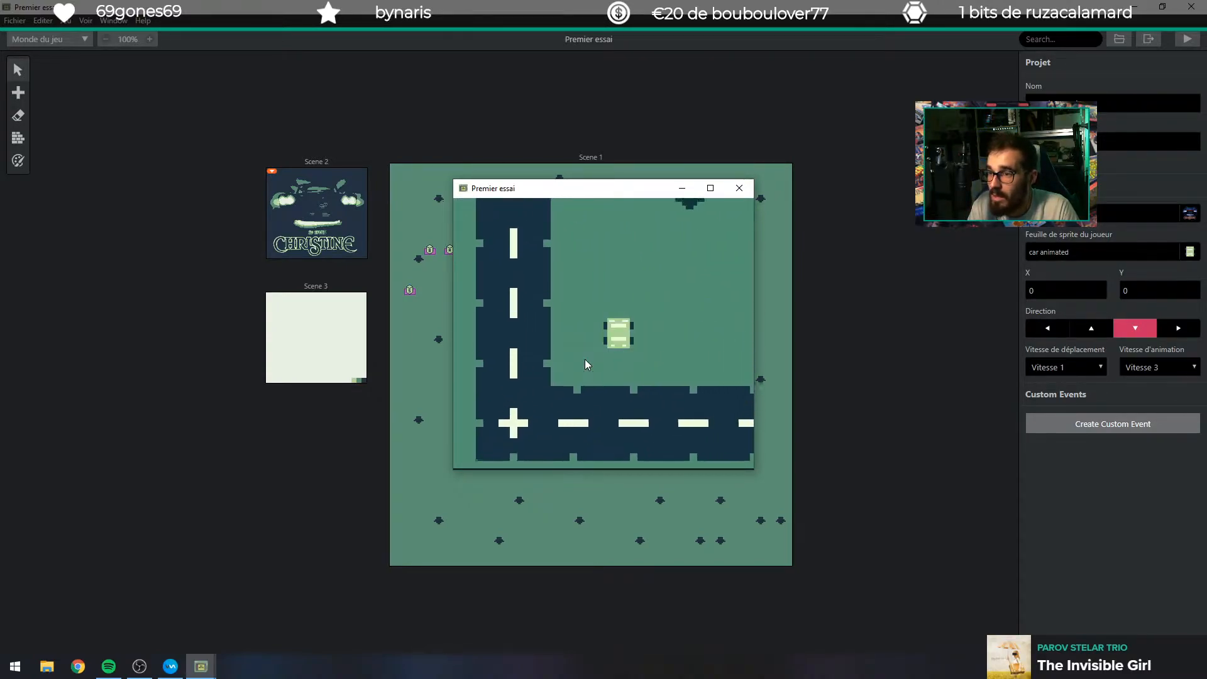
pyautogui.press('Up')
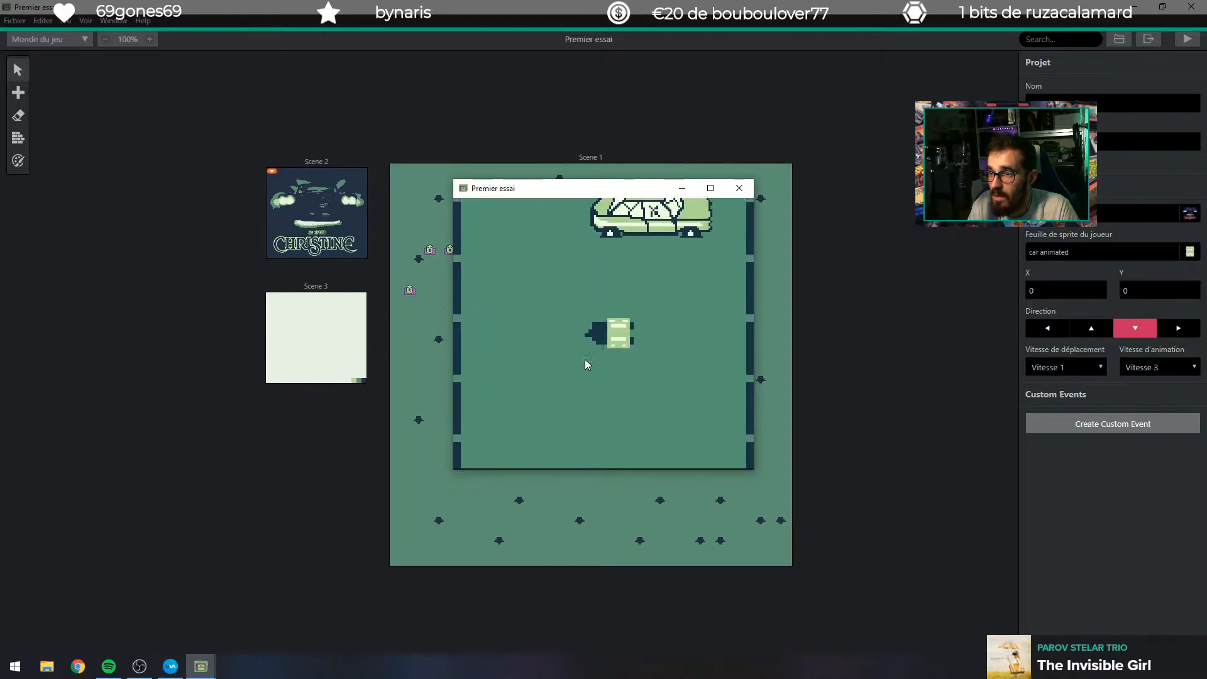
pyautogui.press('Right')
pyautogui.press('Right')
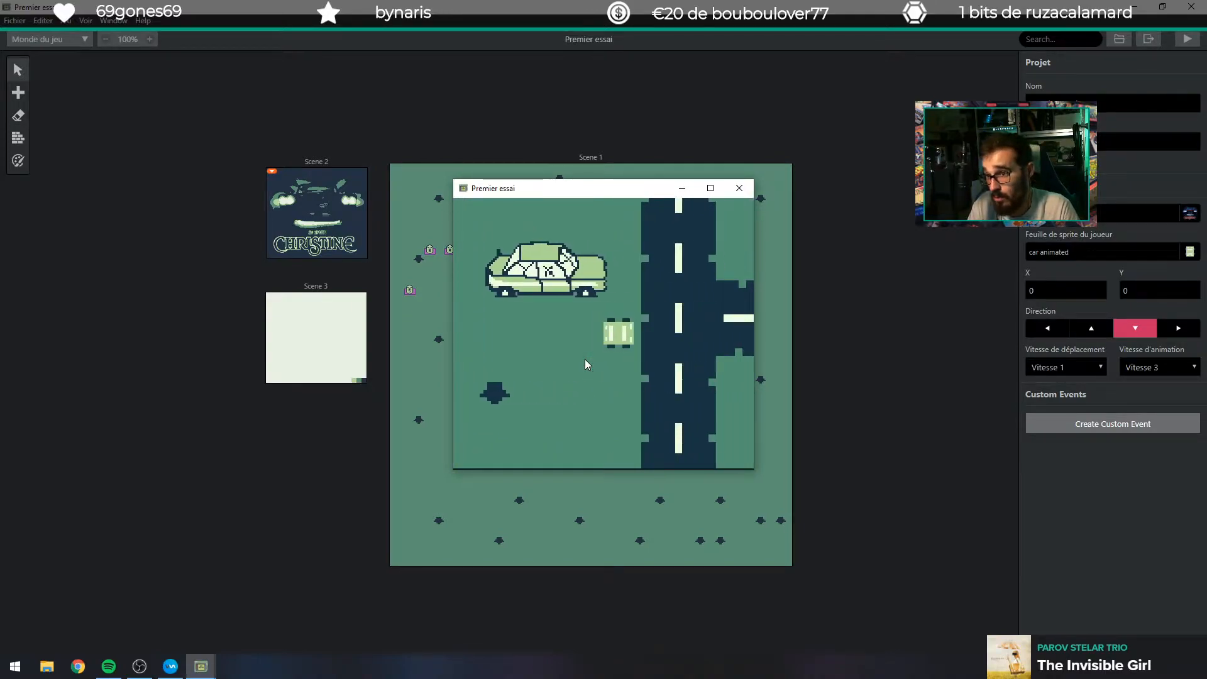
# Steer the player car around the large parked car until it sits just above the roof.
pyautogui.press('Up')
pyautogui.press('Down')
pyautogui.press('Left')
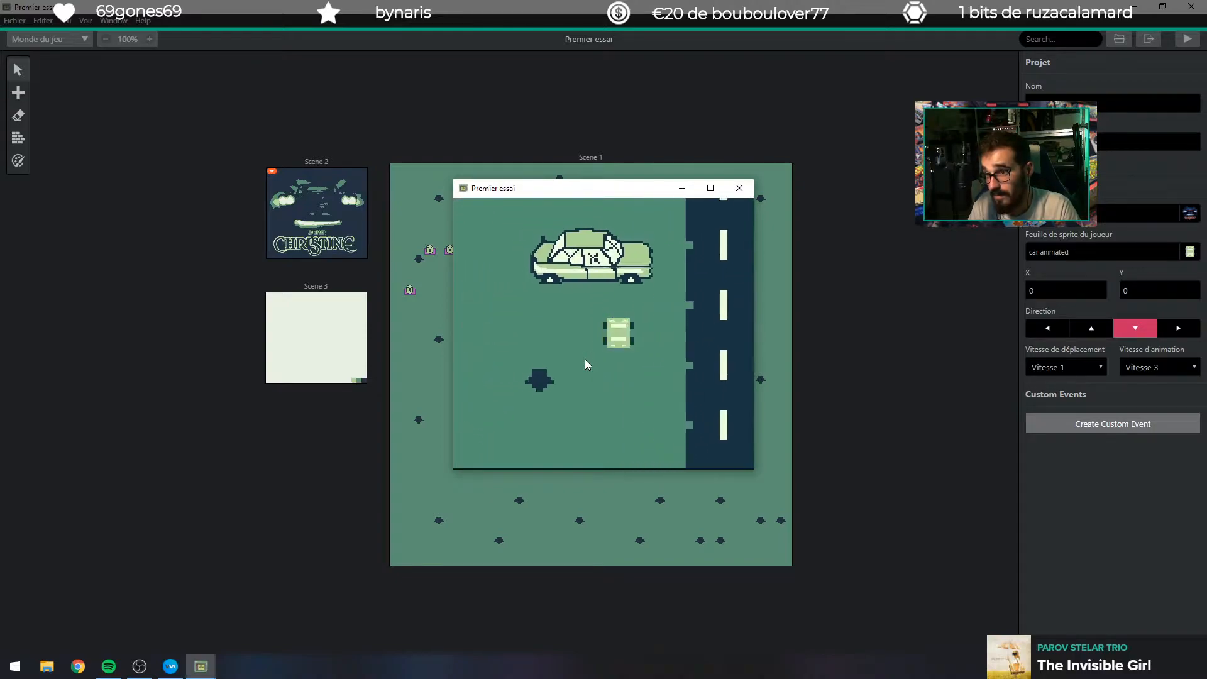
pyautogui.press('Up')
pyautogui.press('Left')
pyautogui.press('Up')
pyautogui.press('Left')
pyautogui.press('Right')
pyautogui.press('Down')
pyautogui.press('Left')
pyautogui.press('Up')
pyautogui.press('Left')
pyautogui.press('Left')
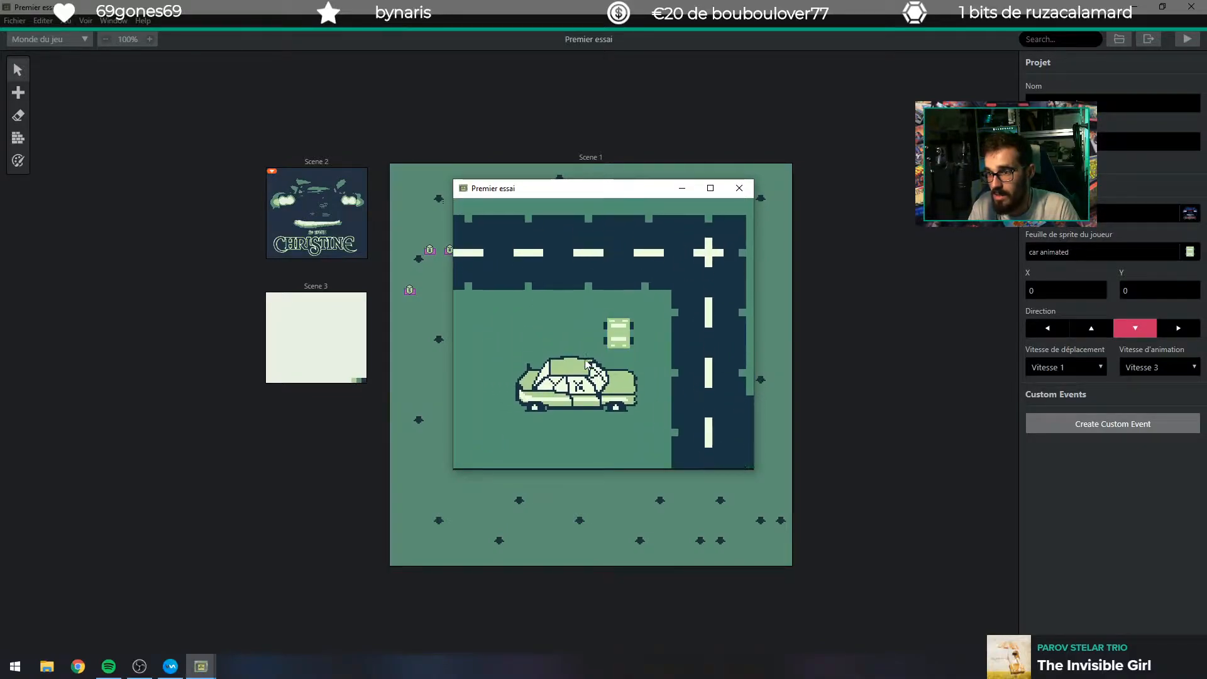
# Touch the trigger area above the large car and advance through its dialogue.
pyautogui.press('Up')
pyautogui.press('Left')
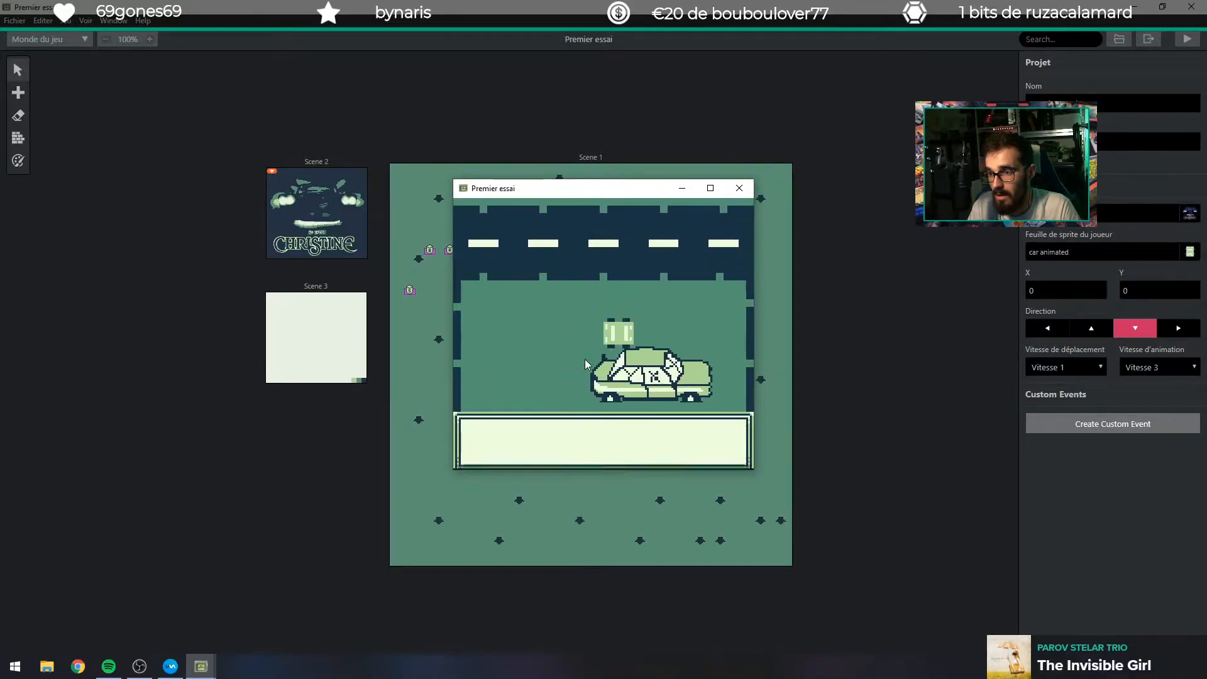
pyautogui.press('z')
pyautogui.press('z')
pyautogui.press('z')
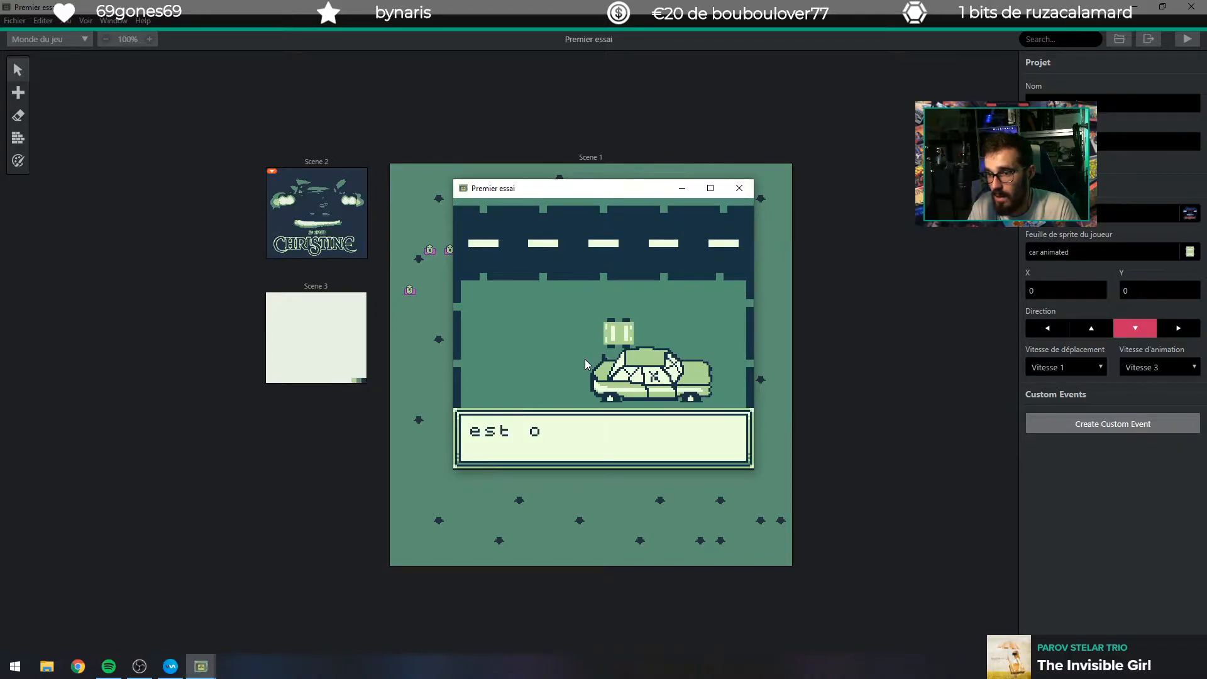
# Drive north over the road to the white arrow sprite and start its conversation.
pyautogui.press('Right')
pyautogui.press('Up')
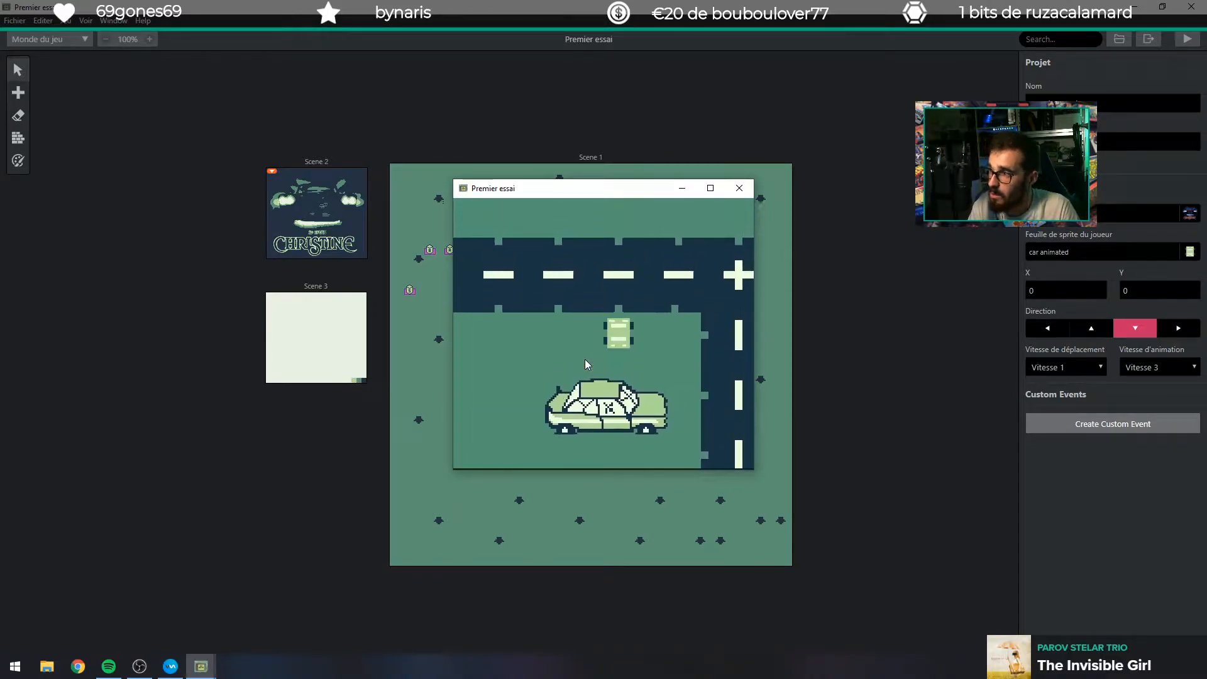
pyautogui.press('Up')
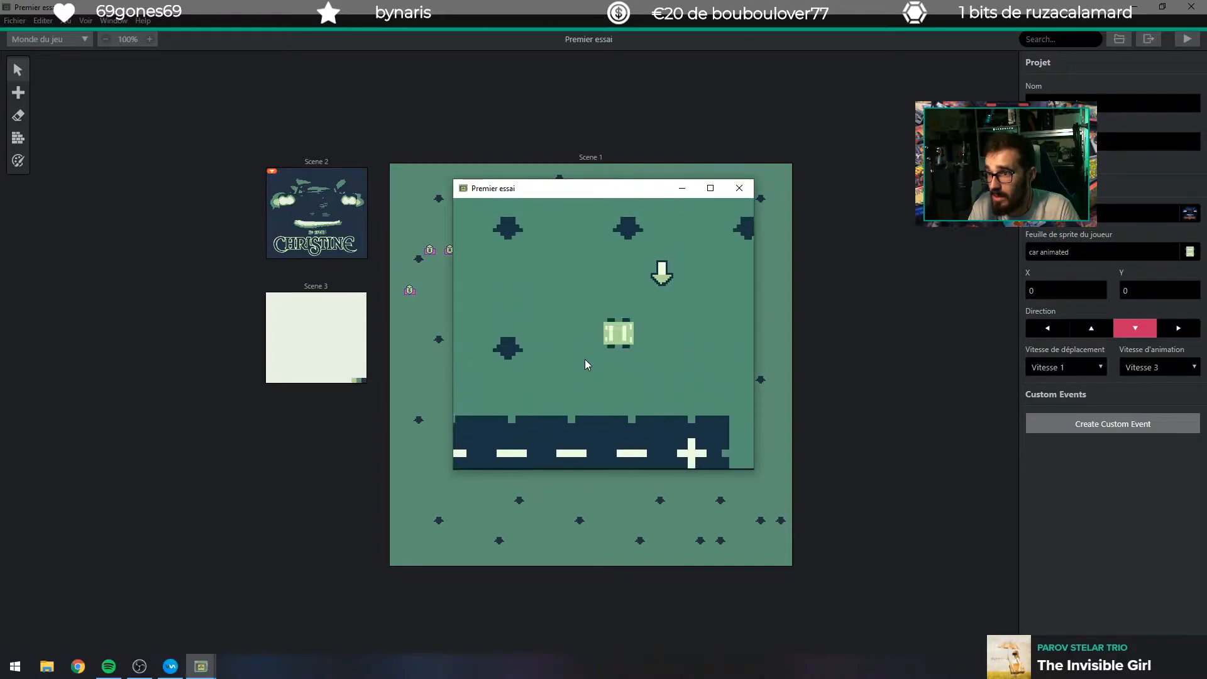
pyautogui.press('z')
pyautogui.press('z')
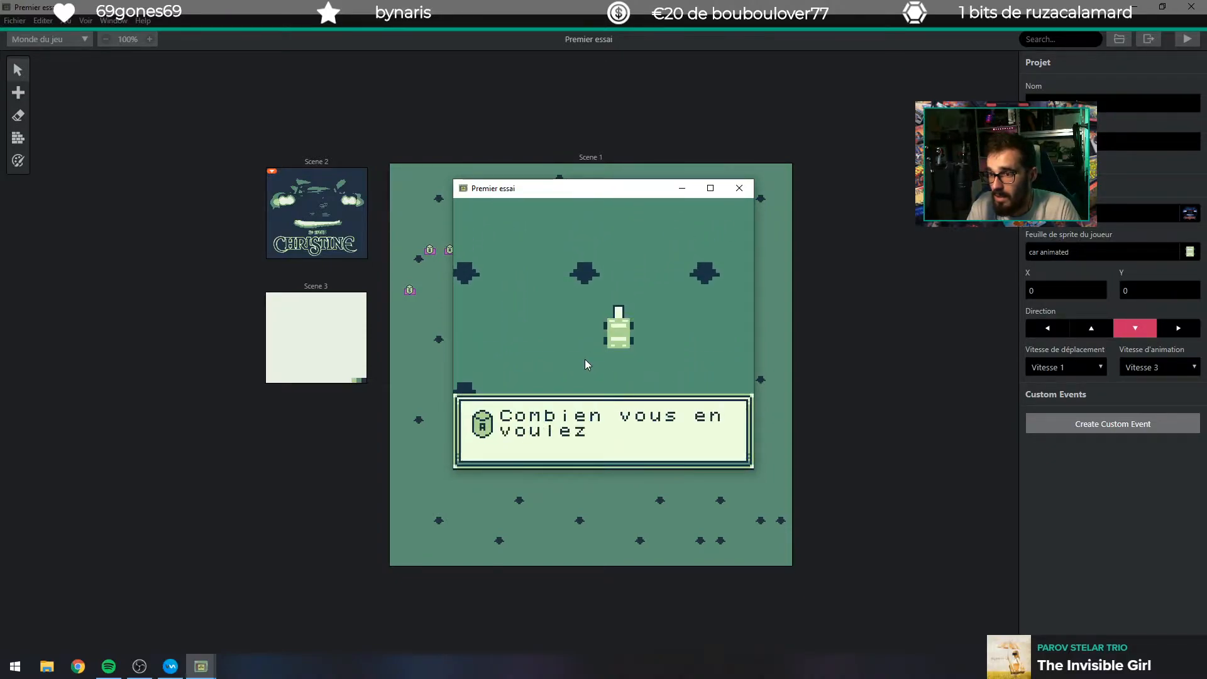
# Advance through the arrow's conversation between the barrel characters until it ends.
pyautogui.press('z')
pyautogui.press('z')
pyautogui.press('z')
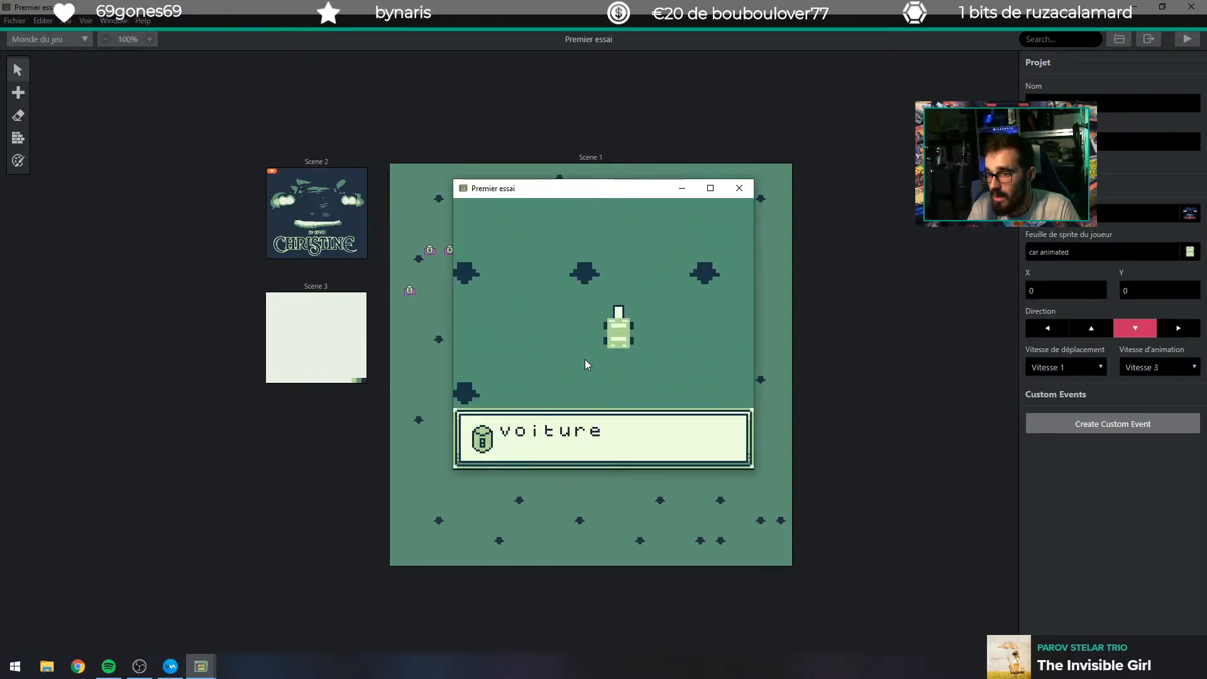
pyautogui.press('z')
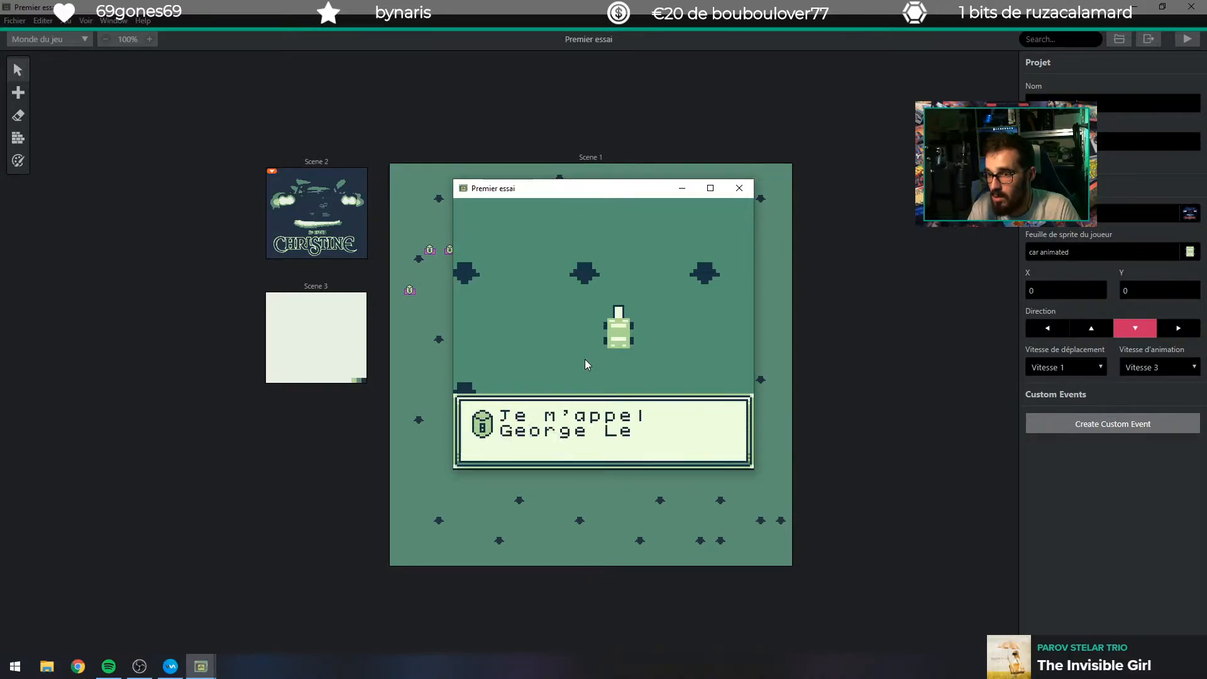
pyautogui.press('z')
pyautogui.press('z')
pyautogui.press('z')
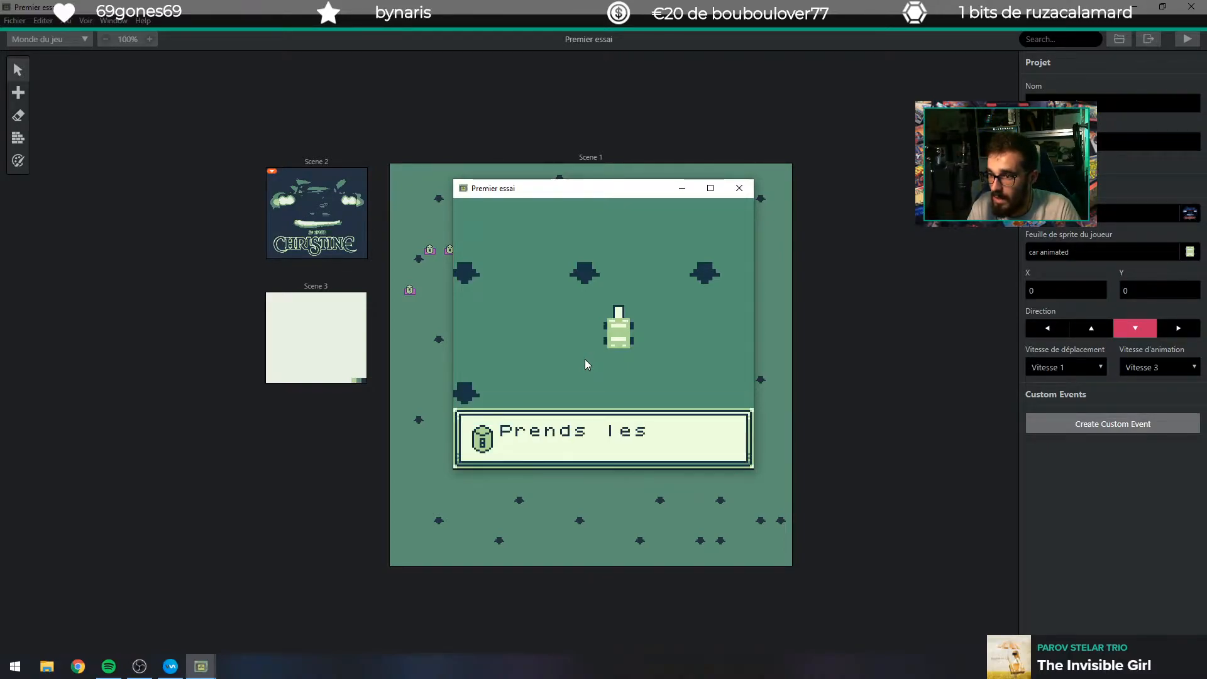
pyautogui.press('z')
# Drive back down to the large parked car and re-enter its trigger area.
pyautogui.press('Down')
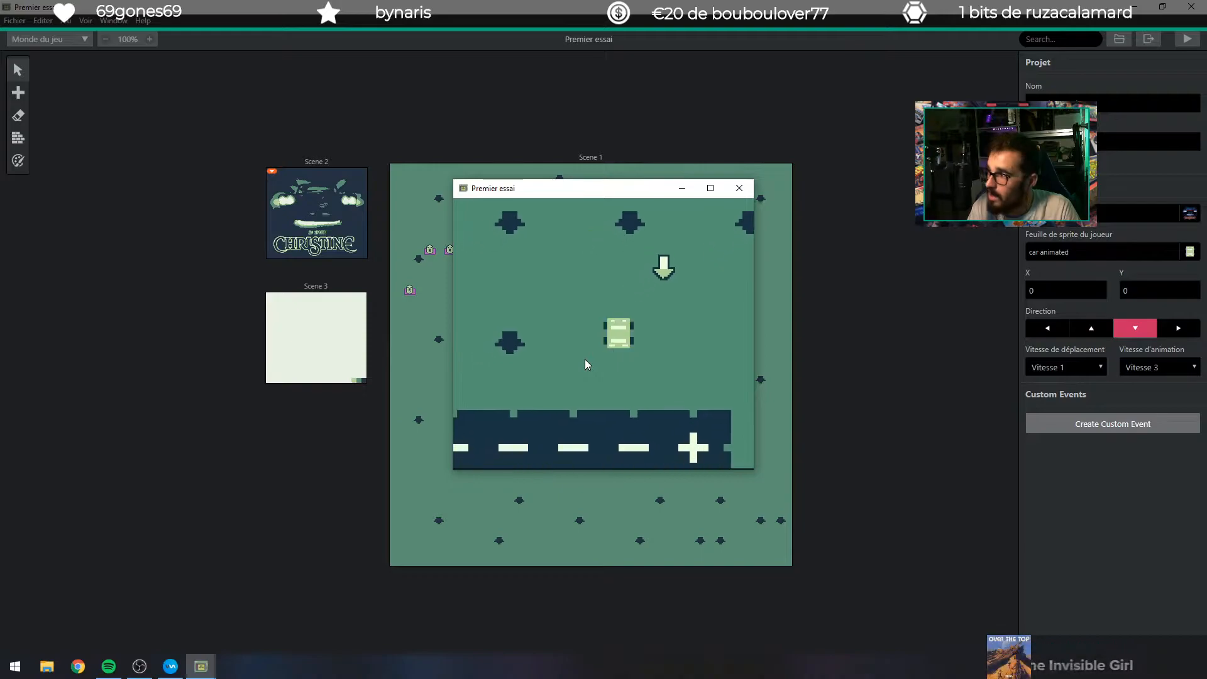
pyautogui.press('Down')
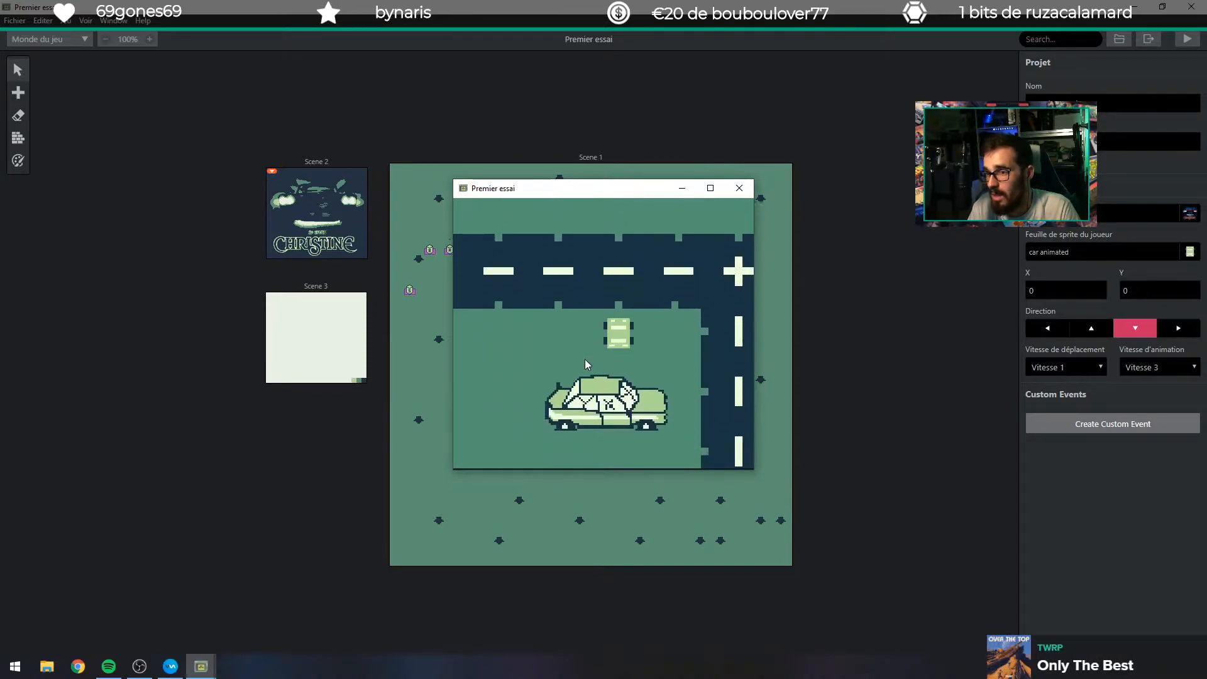
pyautogui.press('Left')
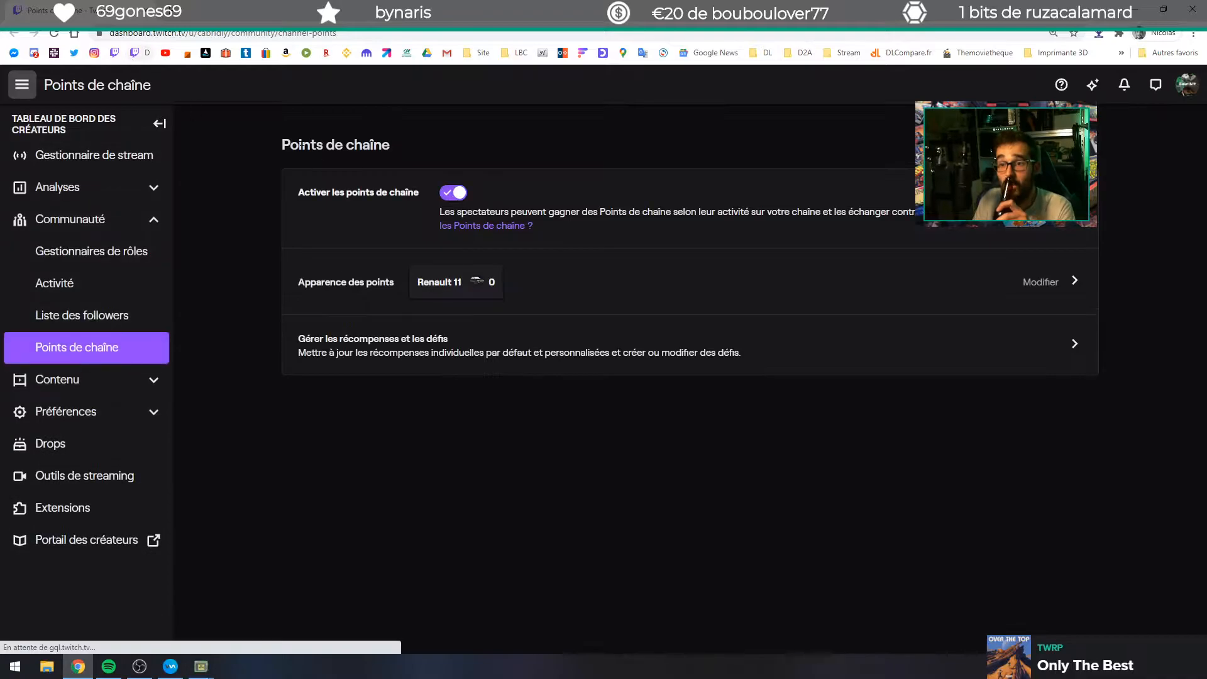
pyautogui.click(402, 361)
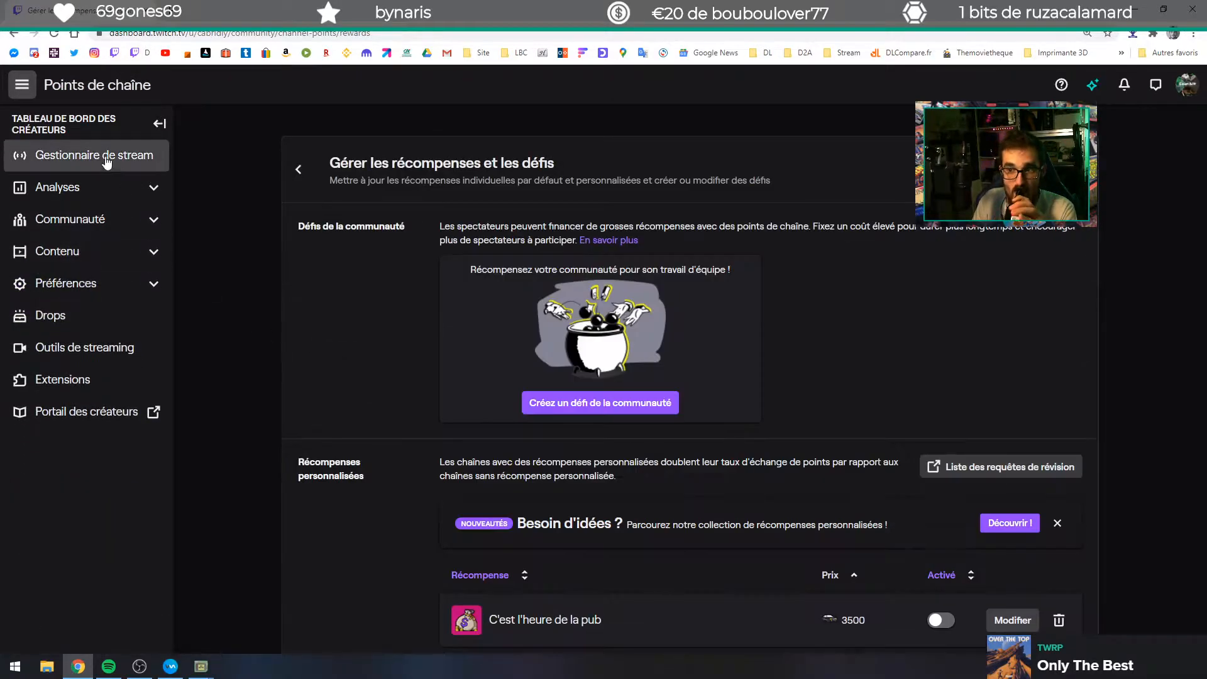
pyautogui.scroll(-5, 594, 354)
pyautogui.click(942, 367)
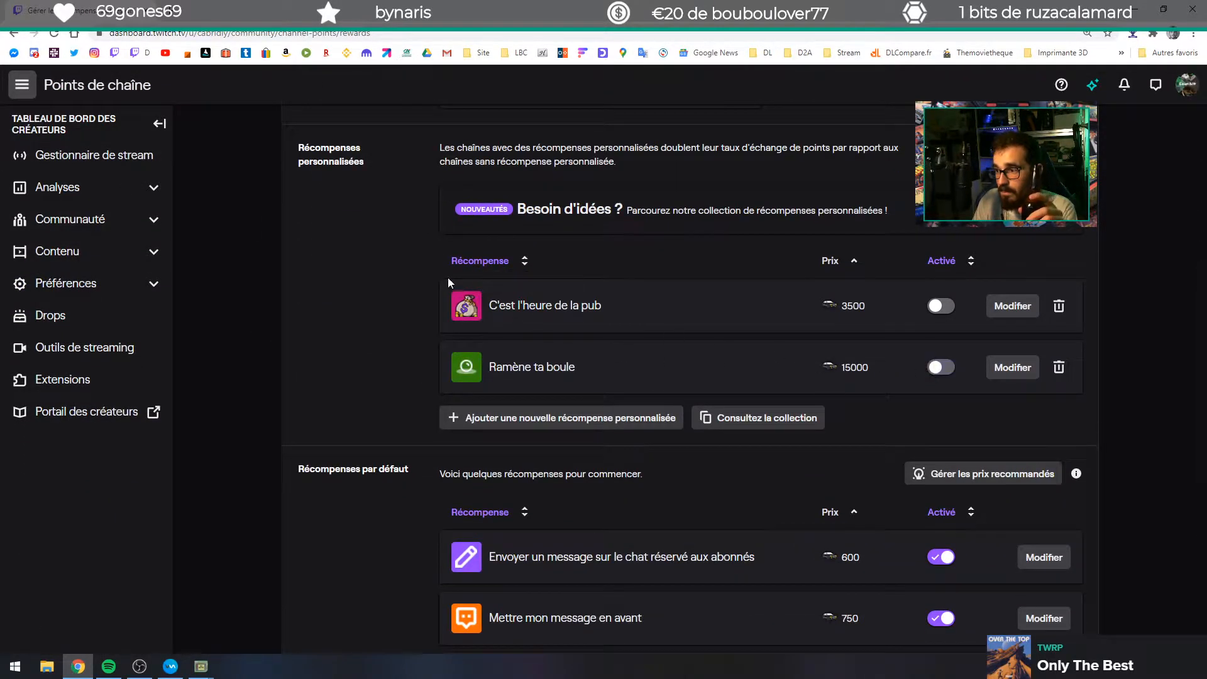
# Switch back to the game preview in GB Studio and finish the dialogue at the large car.
pyautogui.hotkey('alt', 'Tab')
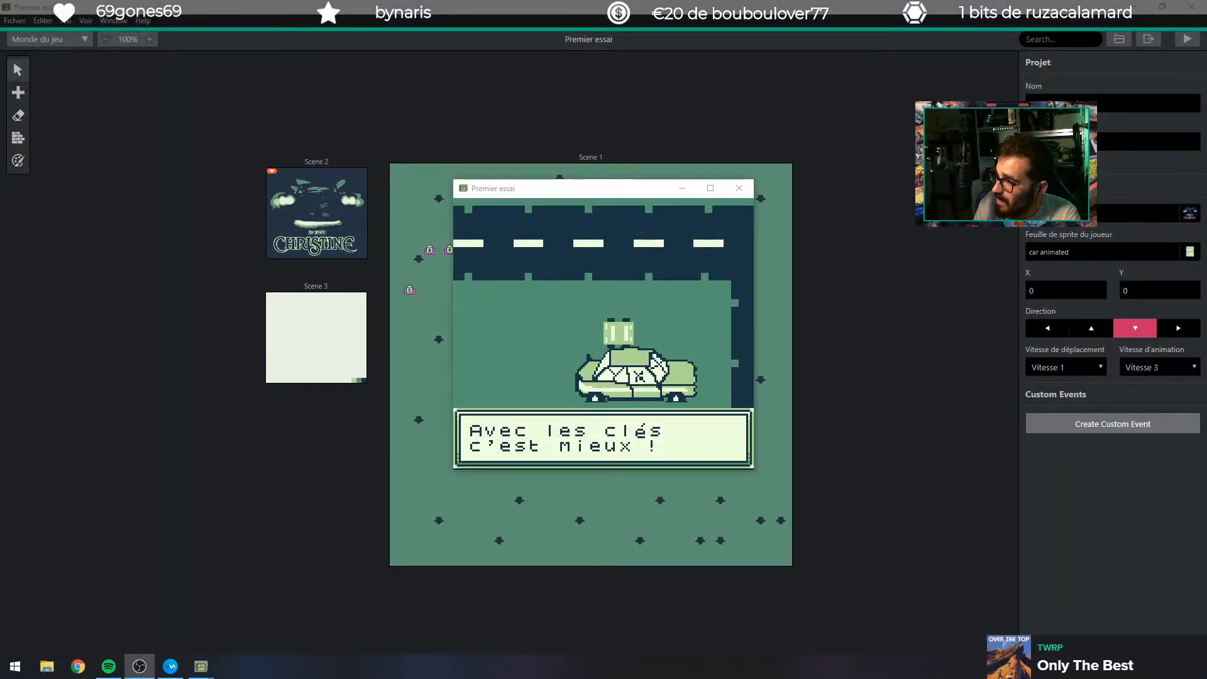
pyautogui.click(565, 333)
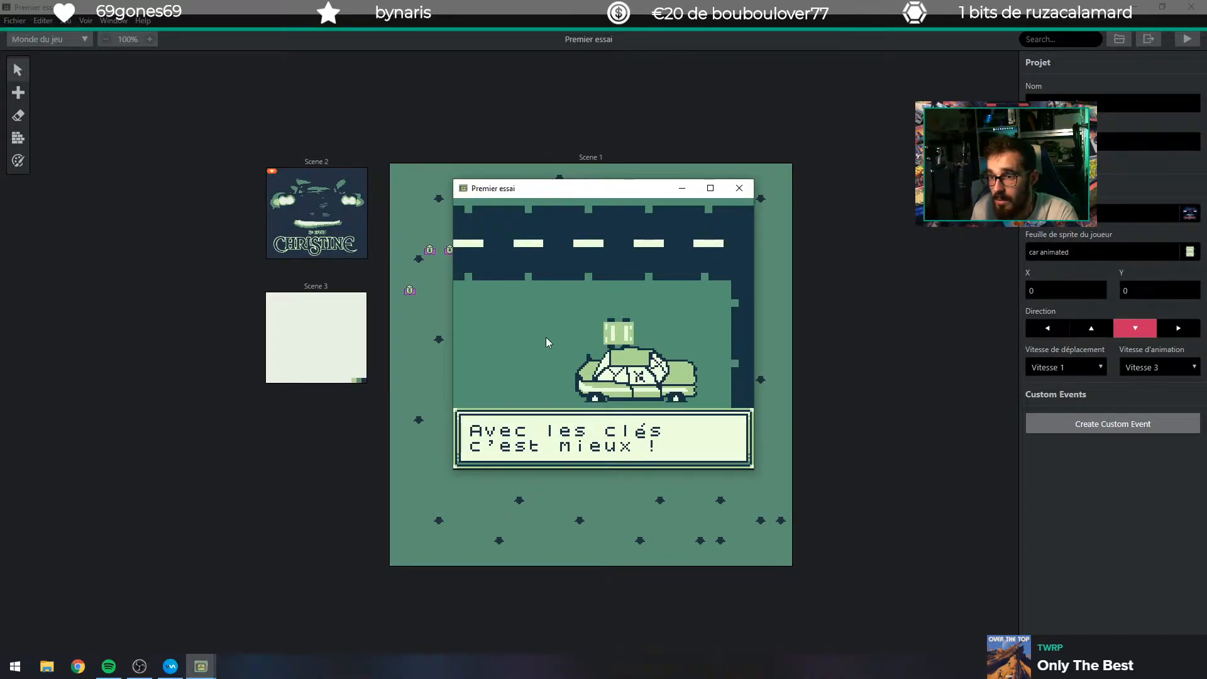
pyautogui.press('z')
pyautogui.press('z')
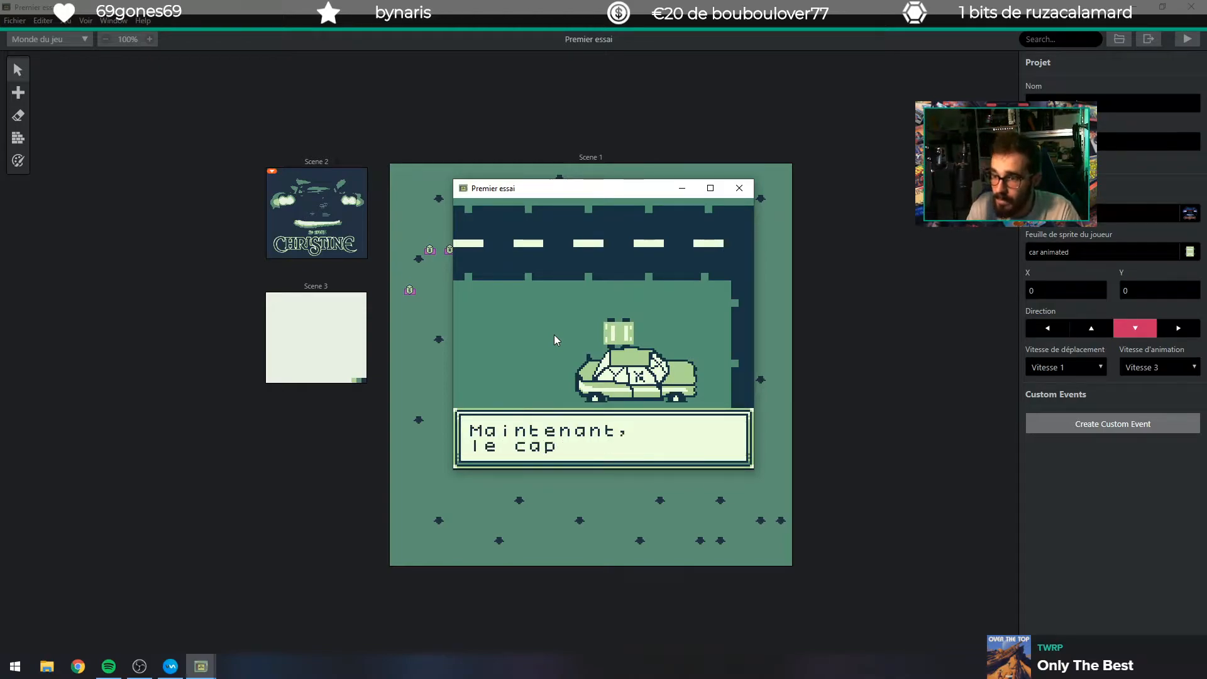
pyautogui.press('z')
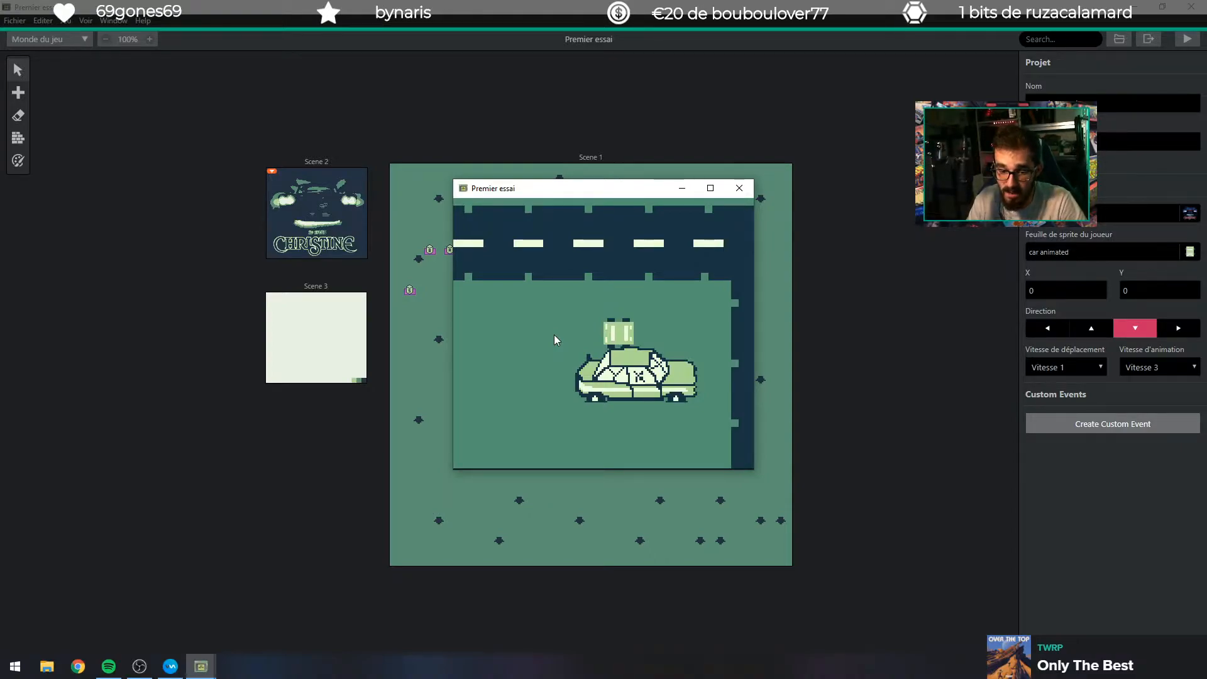
# Drive the player car away from the large car toward the barrels northwest of the road.
pyautogui.press('Right')
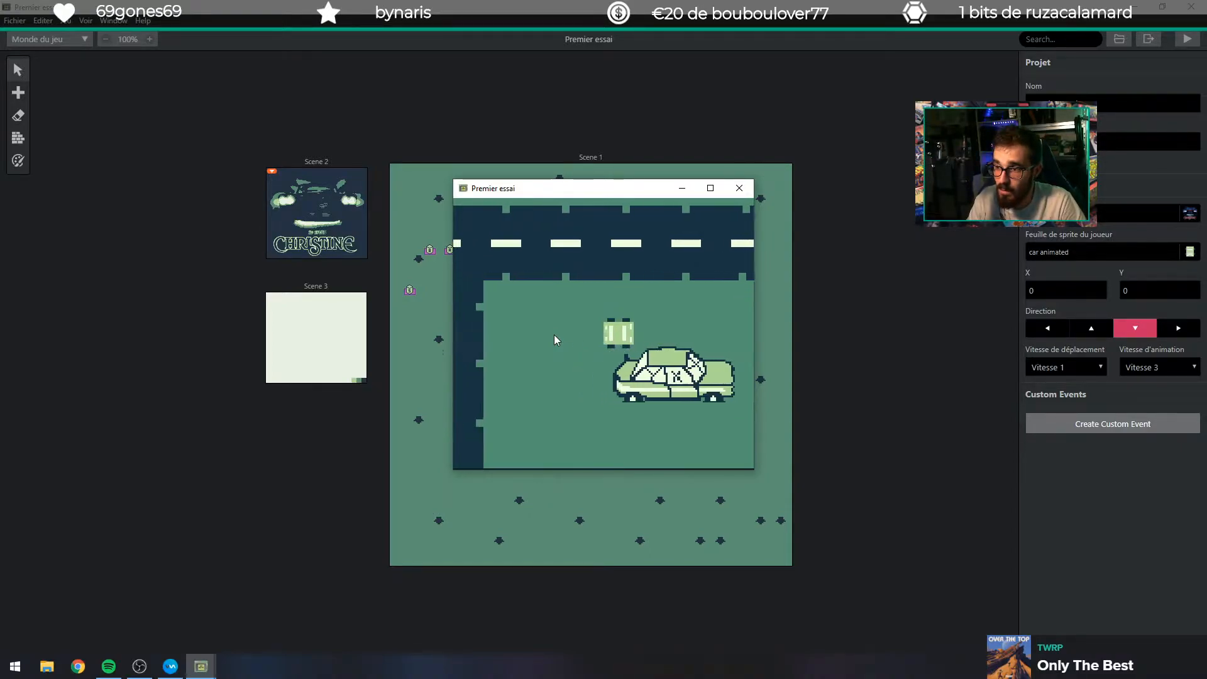
pyautogui.press('Up')
pyautogui.press('Left')
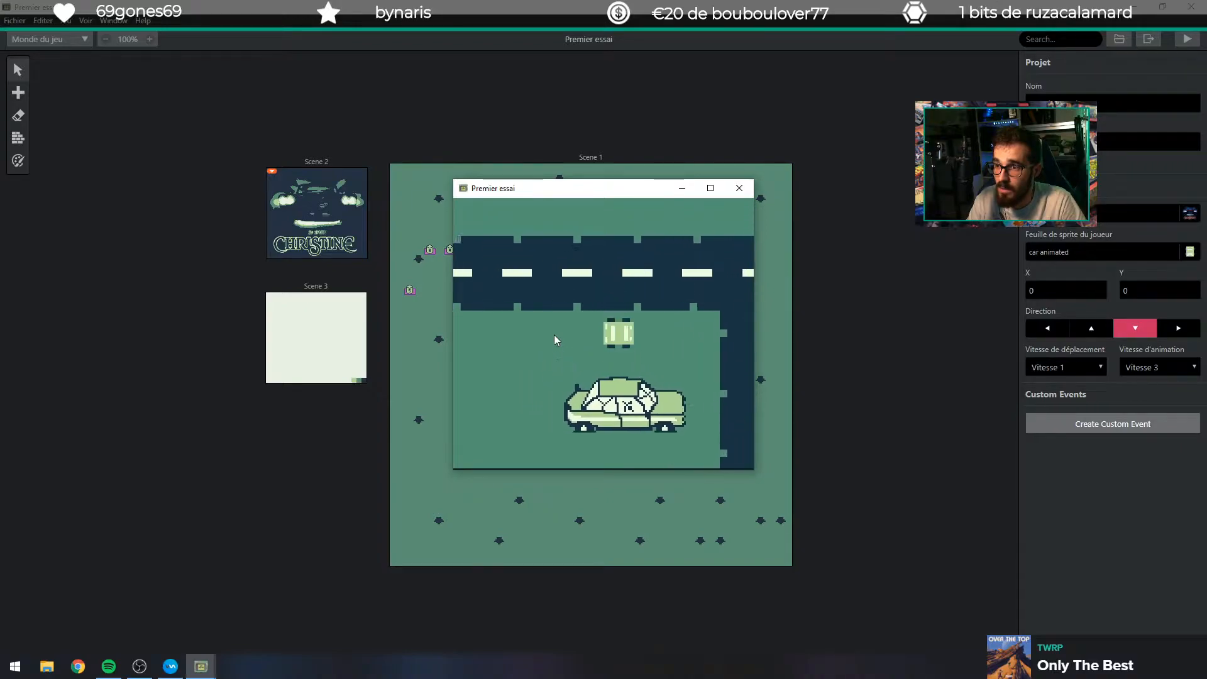
pyautogui.press('Down')
pyautogui.press('Left')
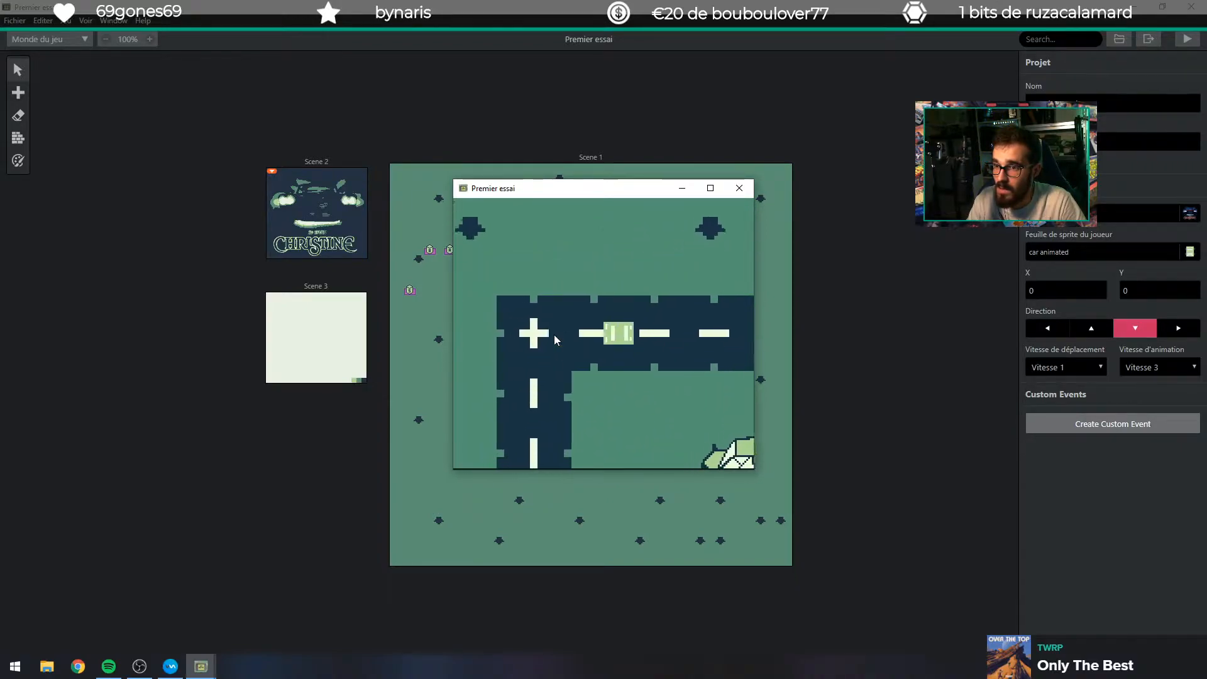
pyautogui.press('Up')
pyautogui.press('Up')
pyautogui.press('Left')
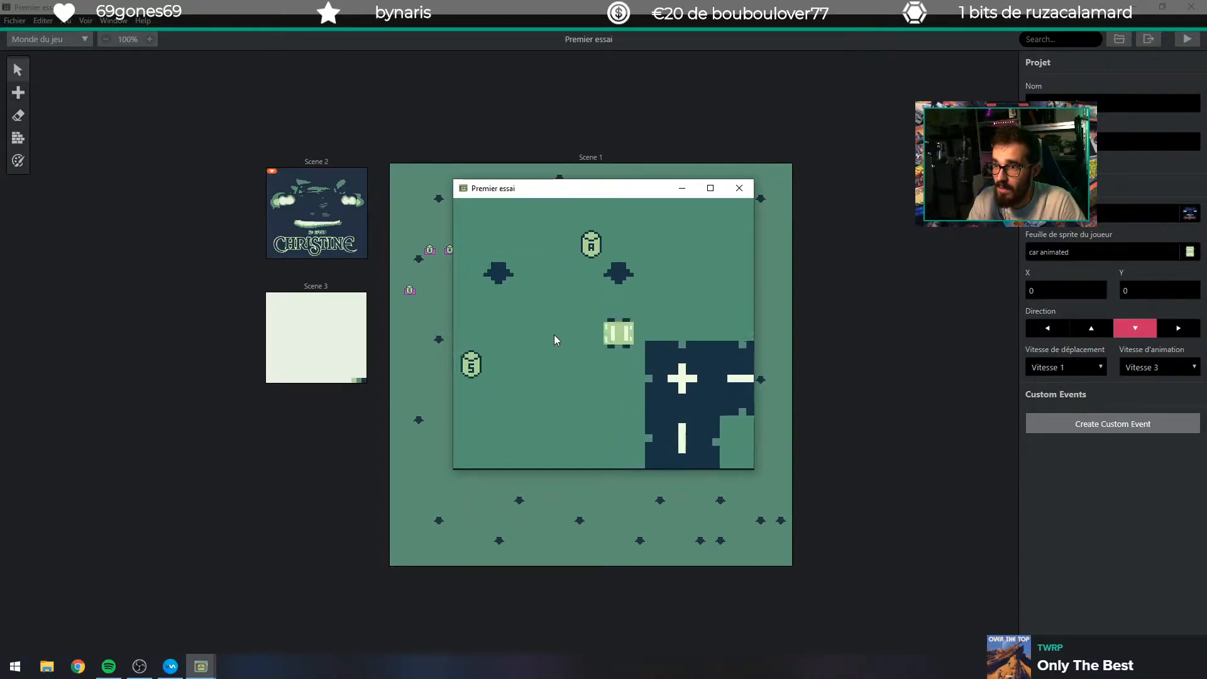
# Manoeuvre between the barrels onto the one left of the A barrel and dismiss its message.
pyautogui.press('Up')
pyautogui.press('Left')
pyautogui.press('Up')
pyautogui.press('Left')
pyautogui.press('Left')
pyautogui.press('Down')
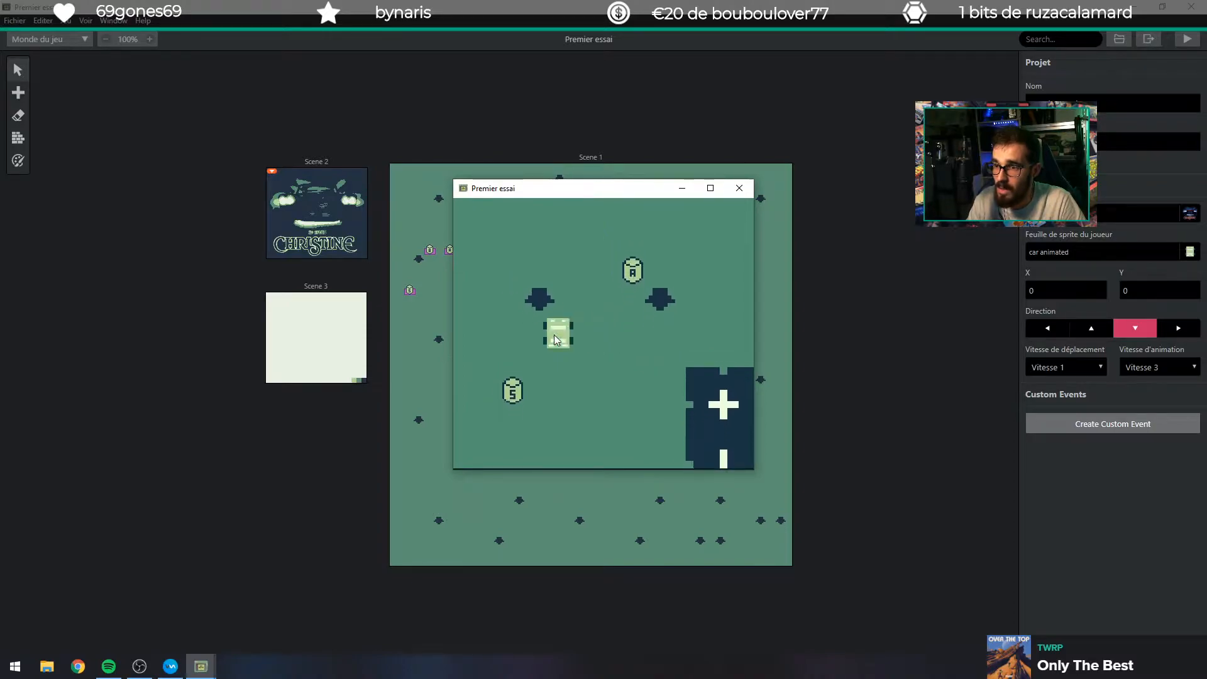
pyautogui.press('Up')
pyautogui.press('Left')
pyautogui.press('Right')
pyautogui.press('Left')
pyautogui.press('Up')
pyautogui.press('Up')
pyautogui.press('Right')
pyautogui.press('Up')
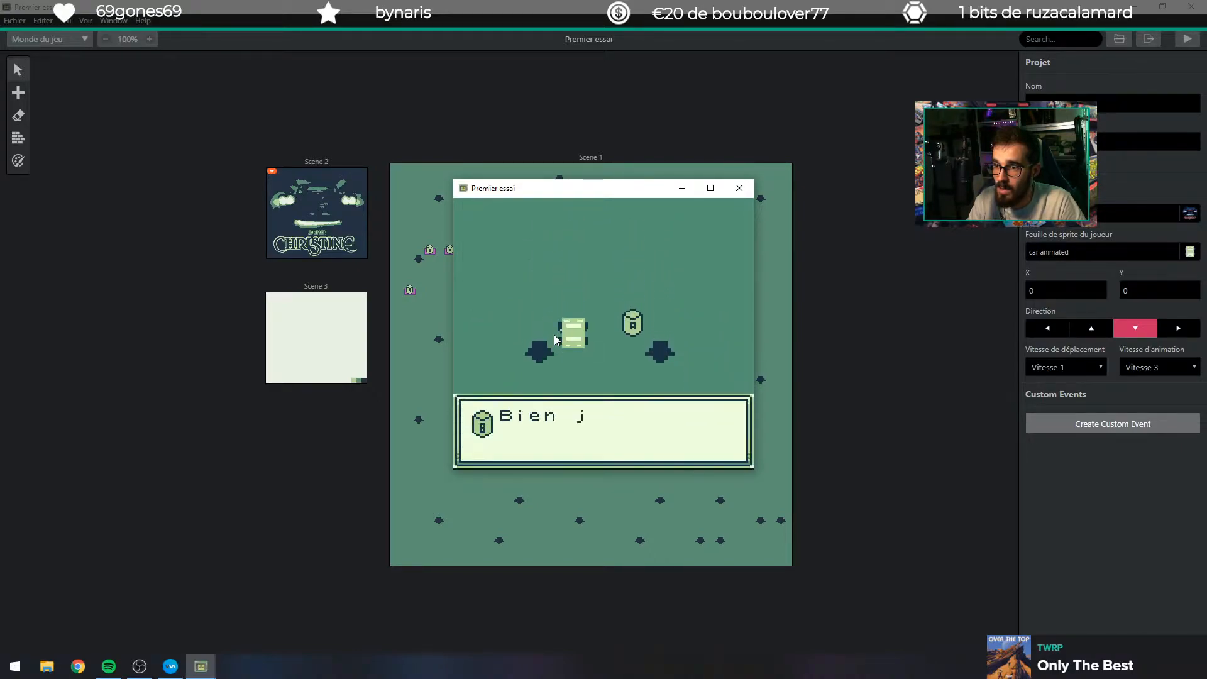
pyautogui.press('z')
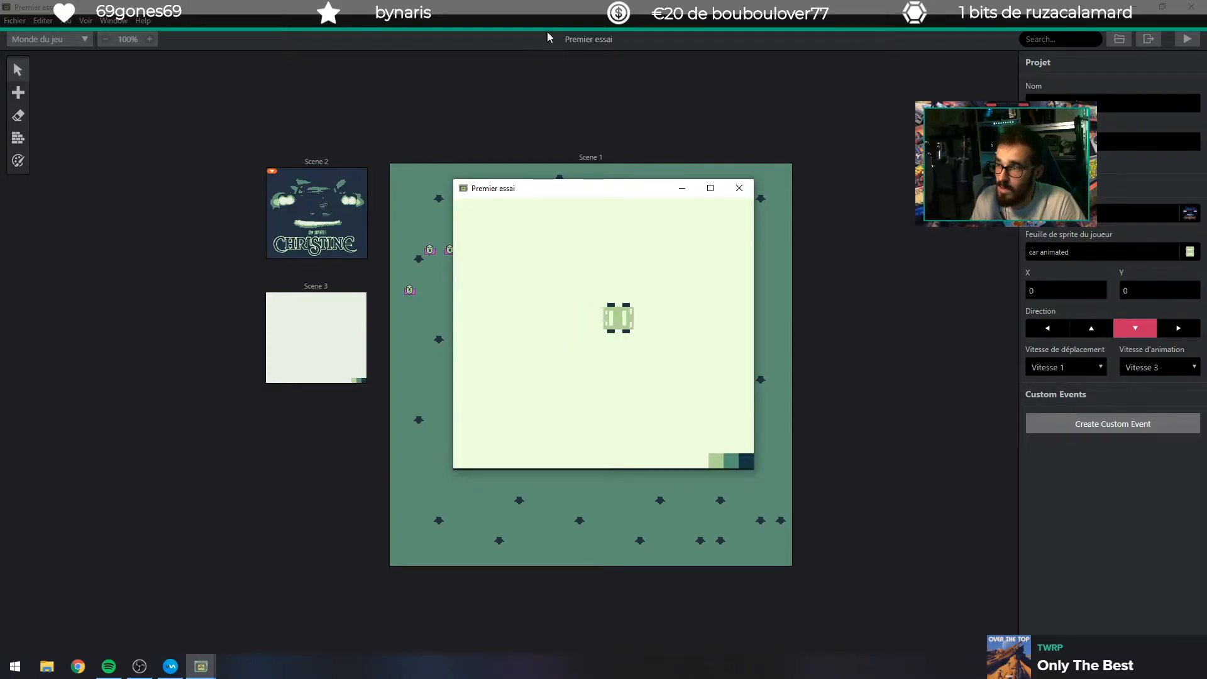
# Close the game preview and examine the upper part of Scene 1 at 200% zoom.
pyautogui.click(735, 187)
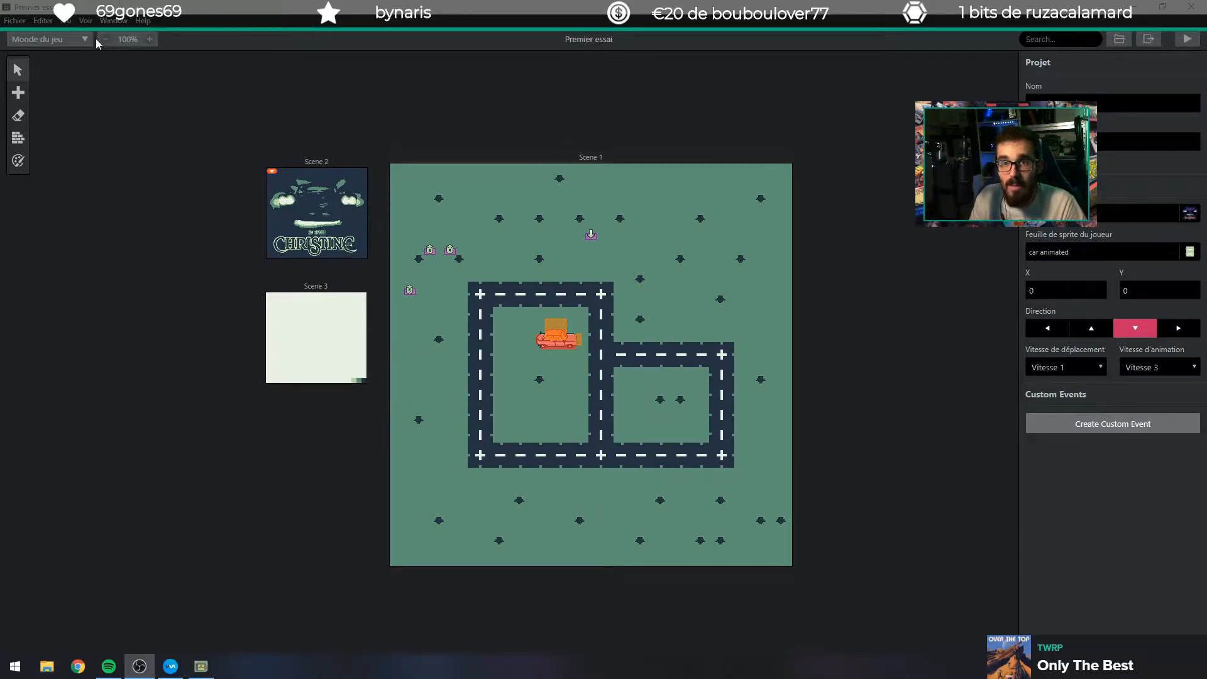
pyautogui.click(151, 36)
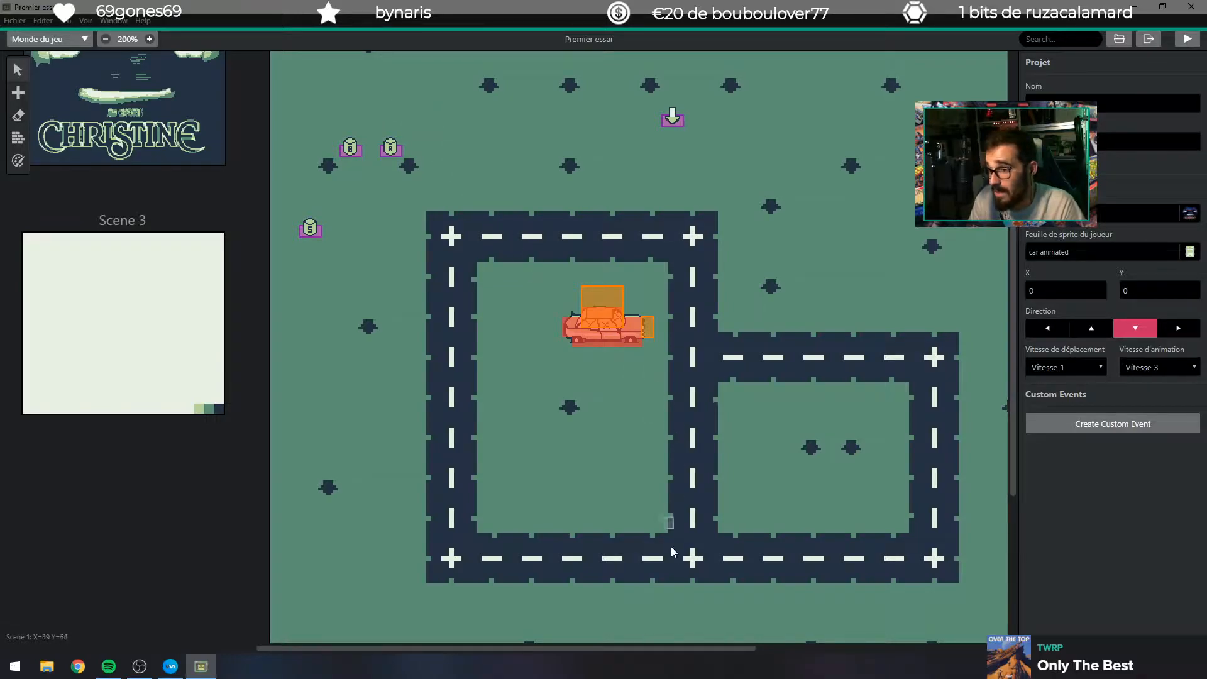
pyautogui.moveTo(685, 647); pyautogui.dragTo(728, 632)
pyautogui.scroll(3, 541, 447)
pyautogui.scroll(-1, 540, 447)
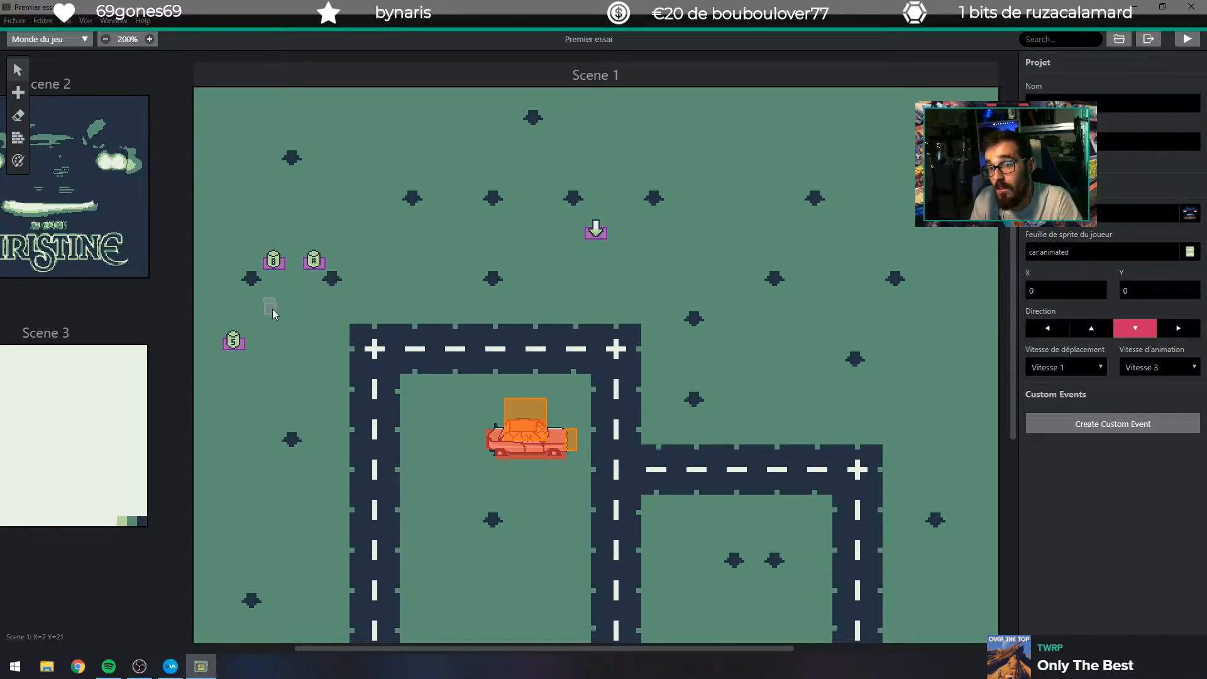
# Inspect the script of the trigger above the large car in Scene 1 and of the small trigger at its right end.
pyautogui.scroll(-1, 270, 304)
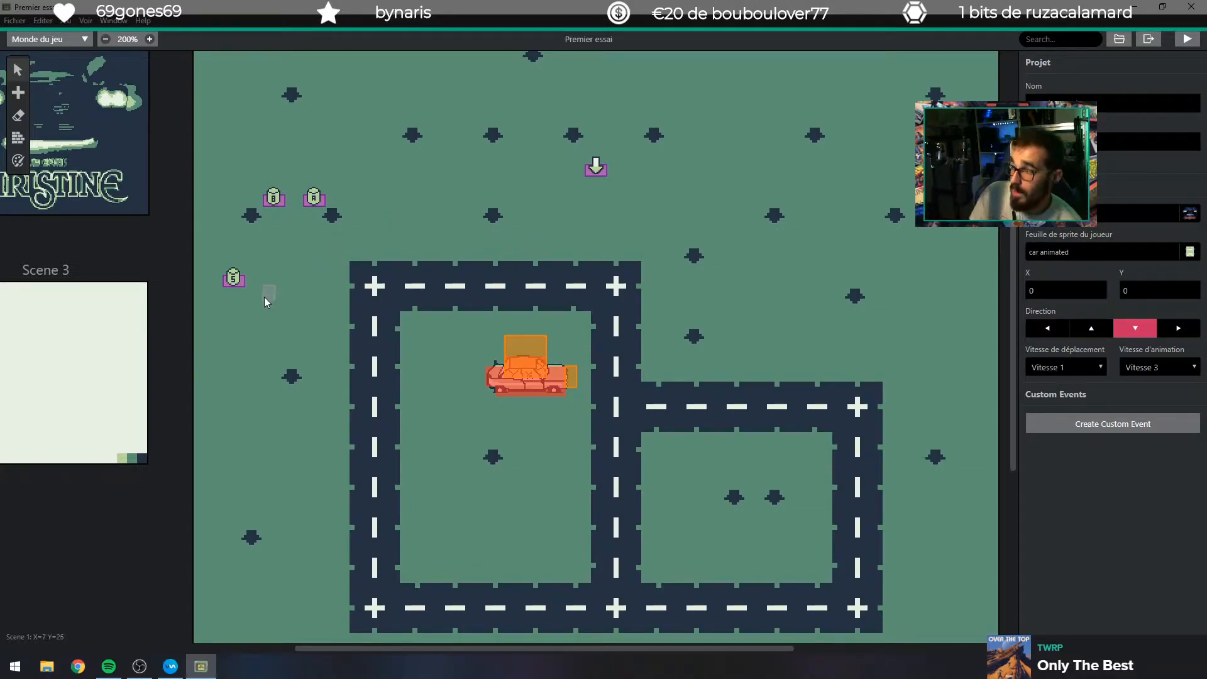
pyautogui.scroll(1, 518, 428)
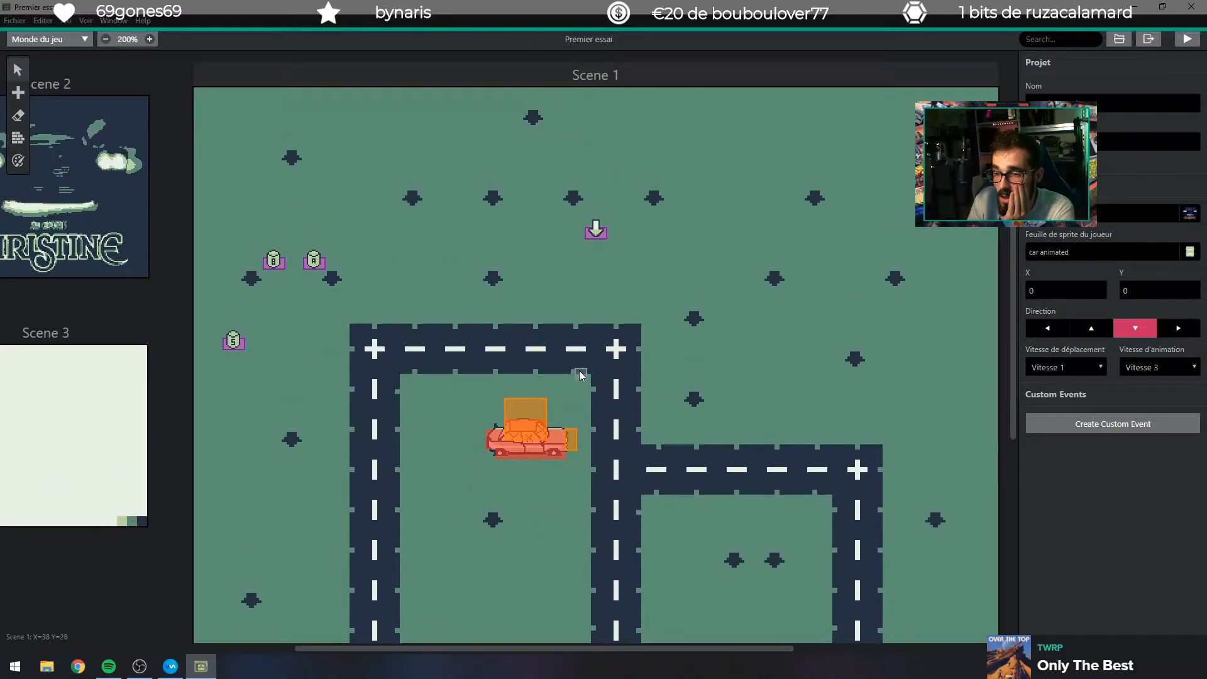
pyautogui.click(530, 420)
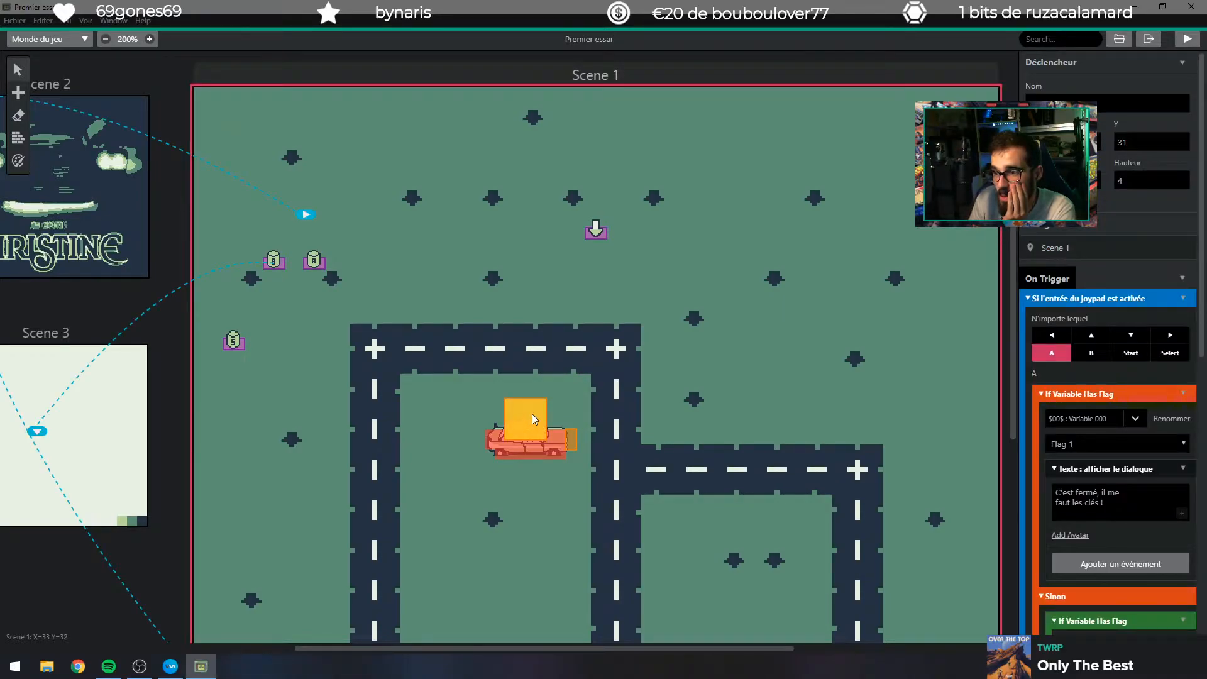
pyautogui.click(595, 358)
pyautogui.click(522, 413)
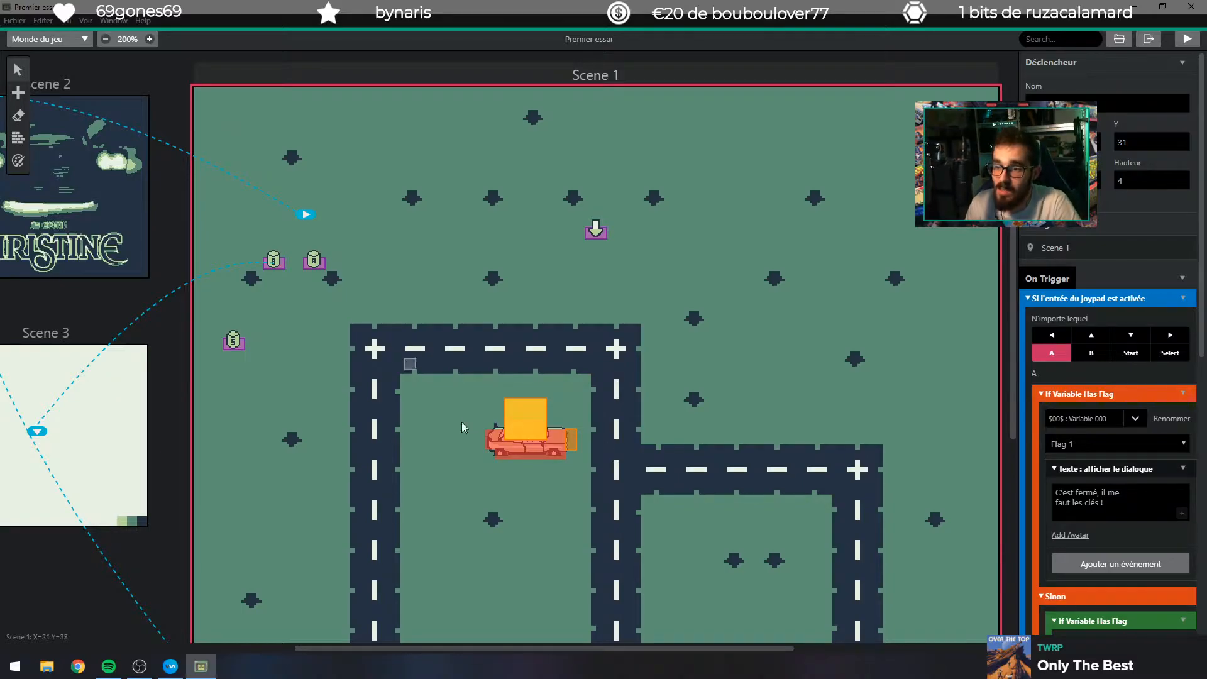
pyautogui.click(571, 437)
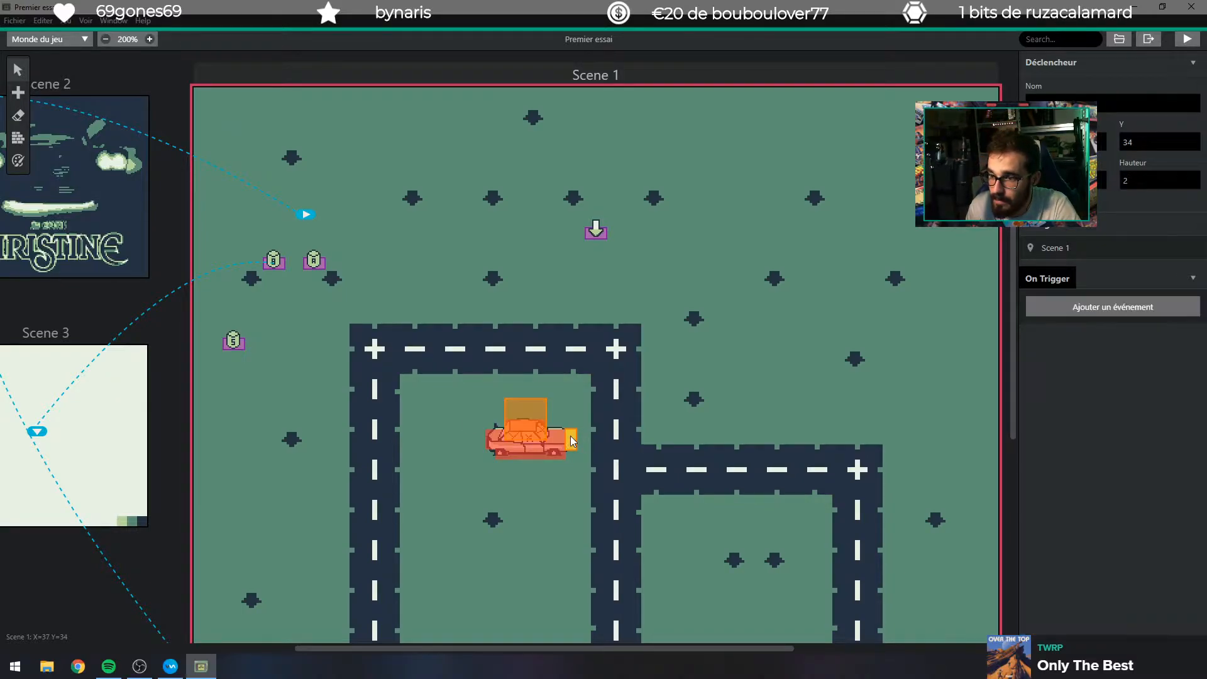
# Select Scene 1 and examine its map from the barrels and the large car down to the arrival point in the lower part.
pyautogui.click(465, 414)
pyautogui.scroll(-5, 463, 419)
pyautogui.scroll(5, 465, 420)
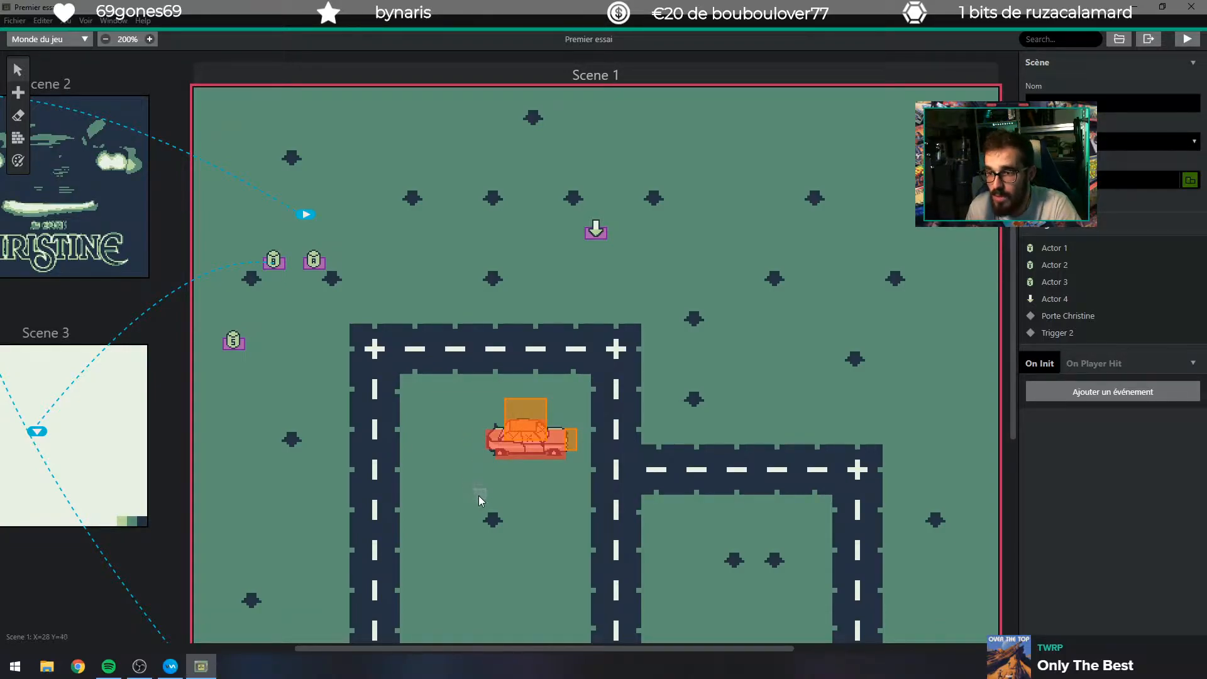
pyautogui.scroll(-4, 477, 494)
pyautogui.scroll(5, 403, 488)
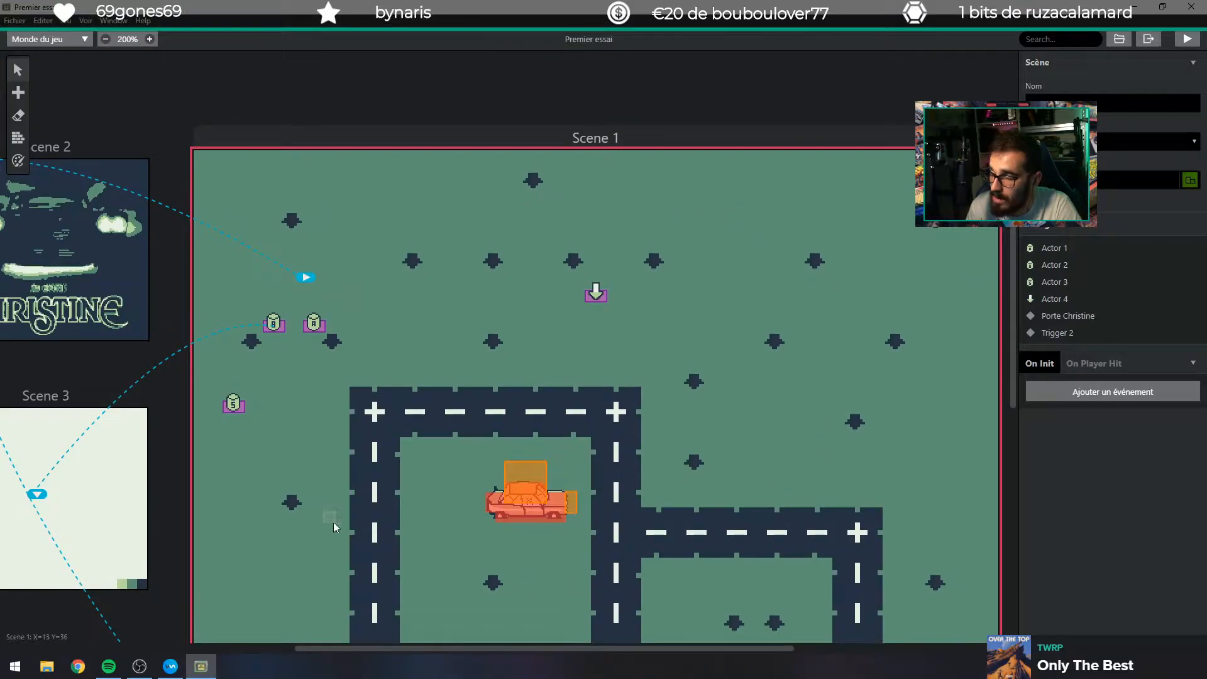
pyautogui.scroll(-2, 276, 351)
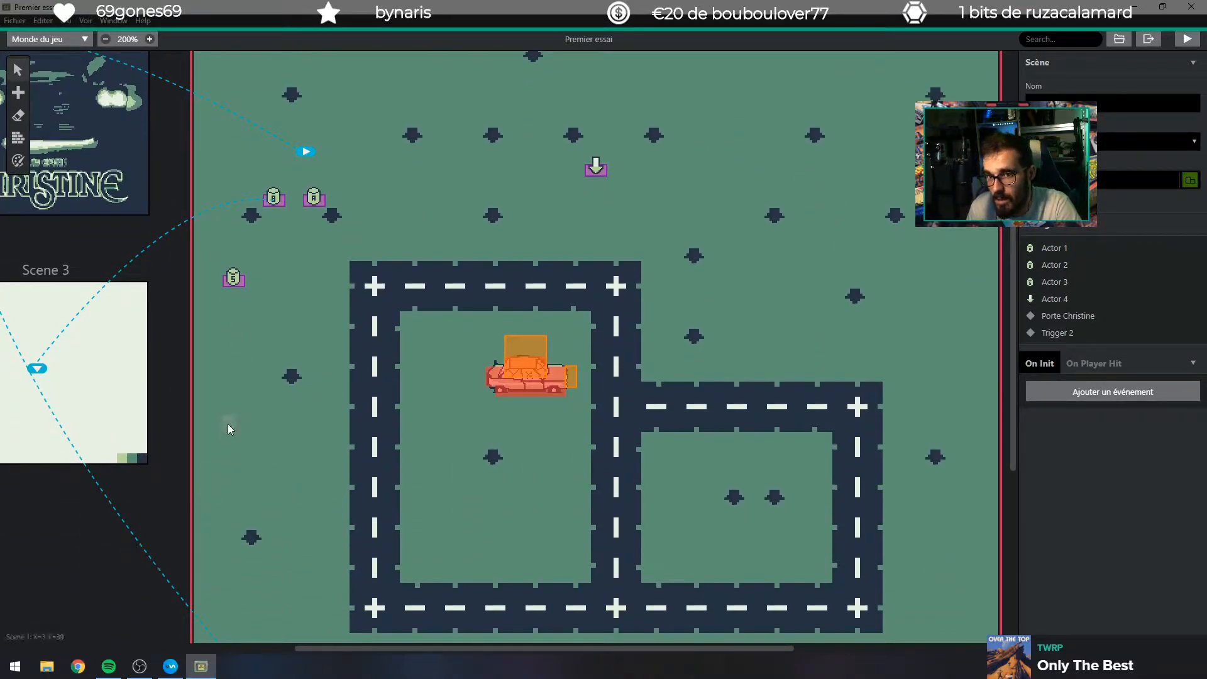
pyautogui.scroll(3, 227, 427)
pyautogui.scroll(-1, 227, 434)
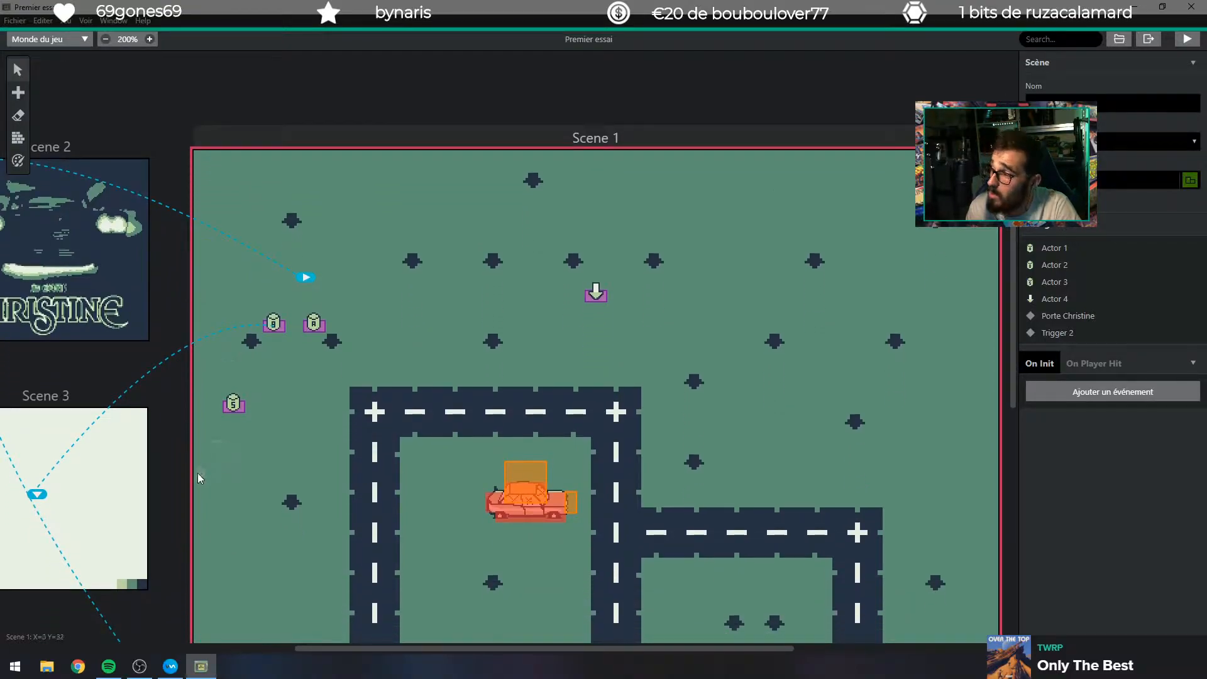
pyautogui.scroll(-2, 188, 418)
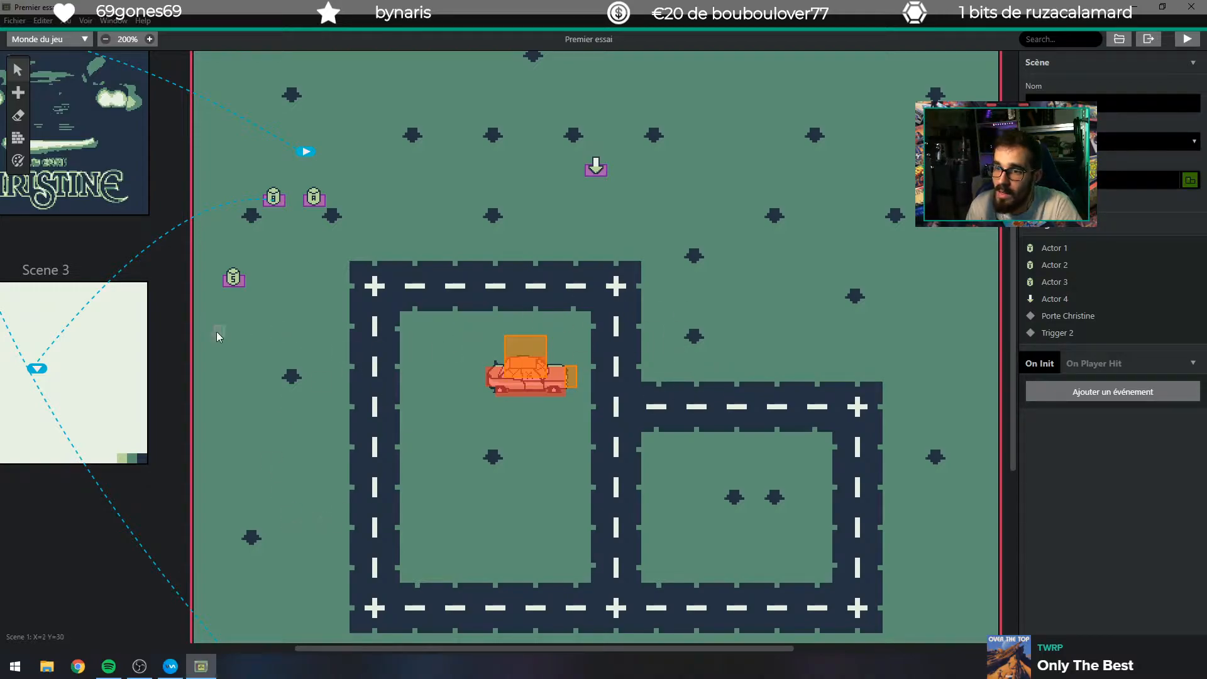
pyautogui.scroll(-4, 214, 333)
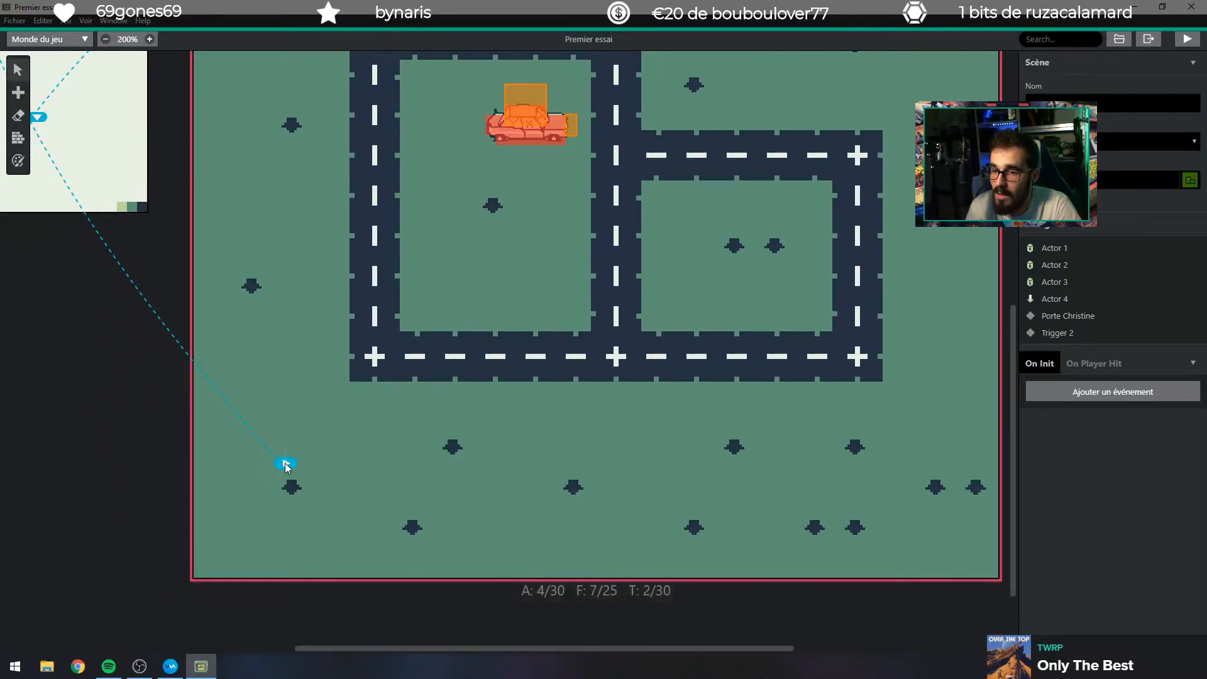
pyautogui.scroll(4, 427, 264)
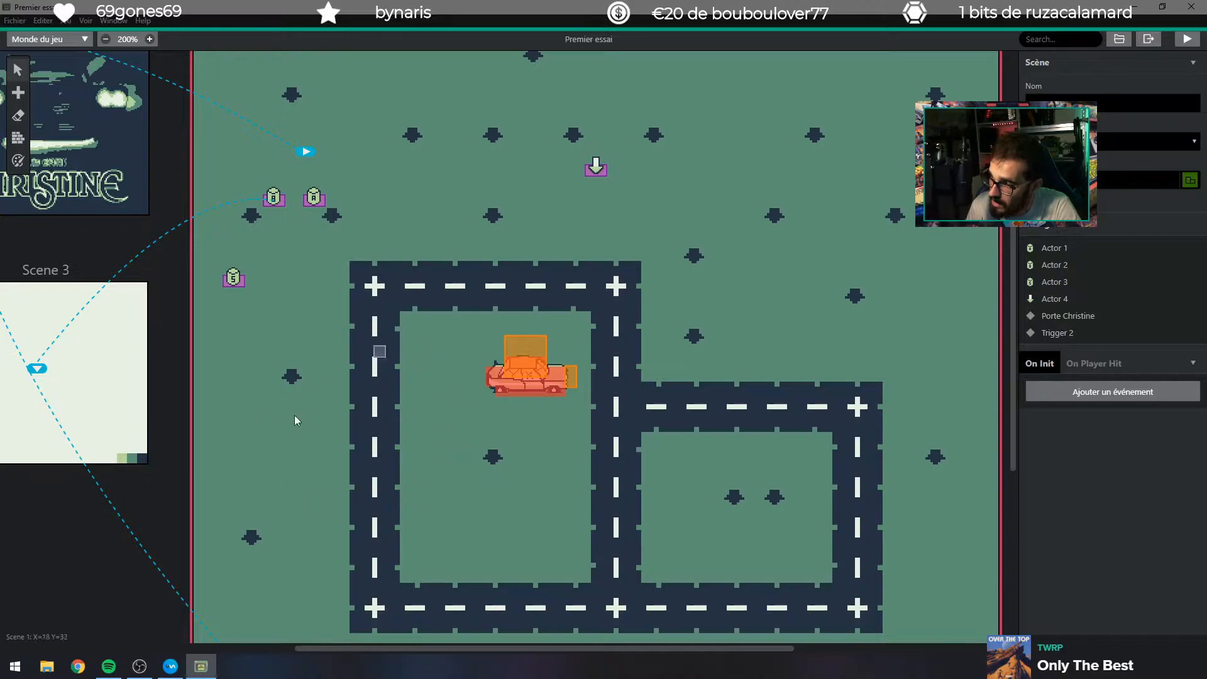
pyautogui.scroll(-5, 534, 544)
pyautogui.scroll(5, 398, 557)
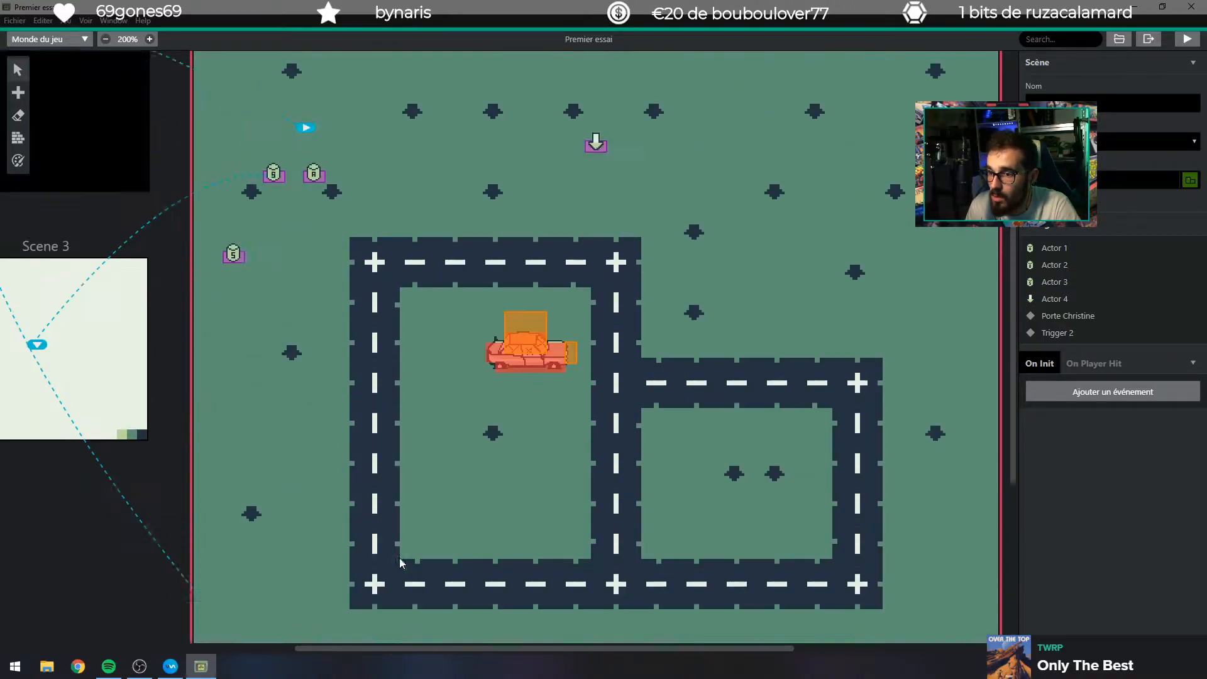
pyautogui.scroll(-4, 568, 439)
pyautogui.scroll(4, 463, 447)
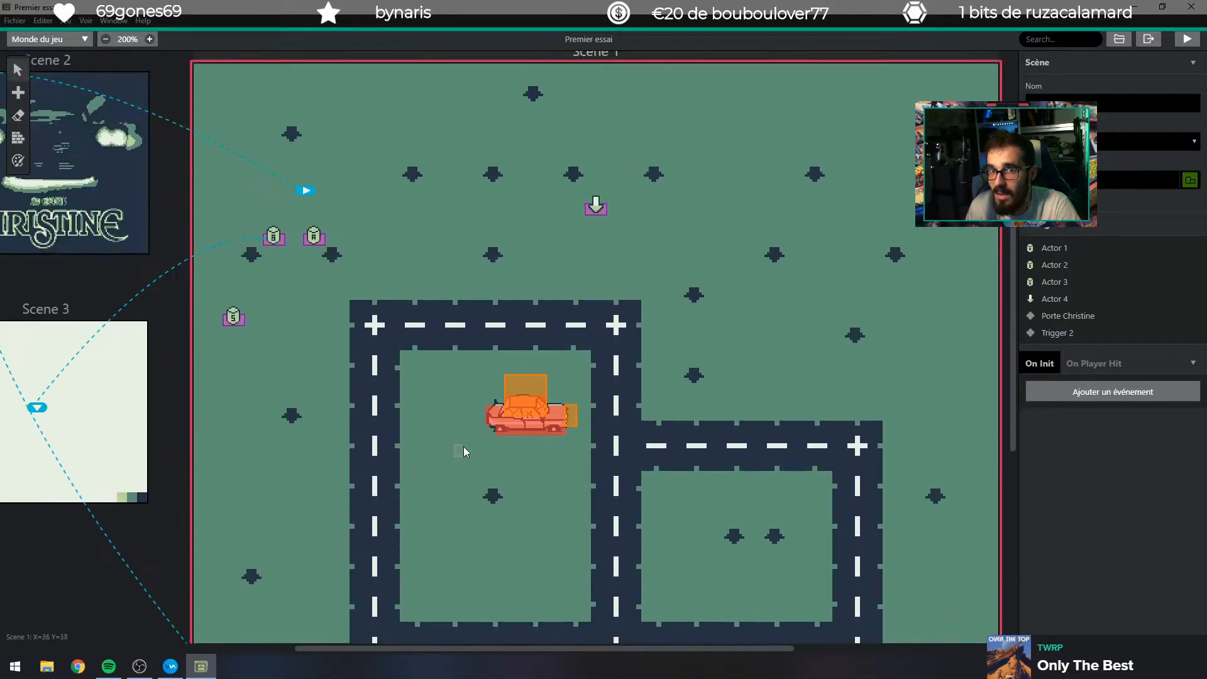
pyautogui.scroll(-4, 451, 439)
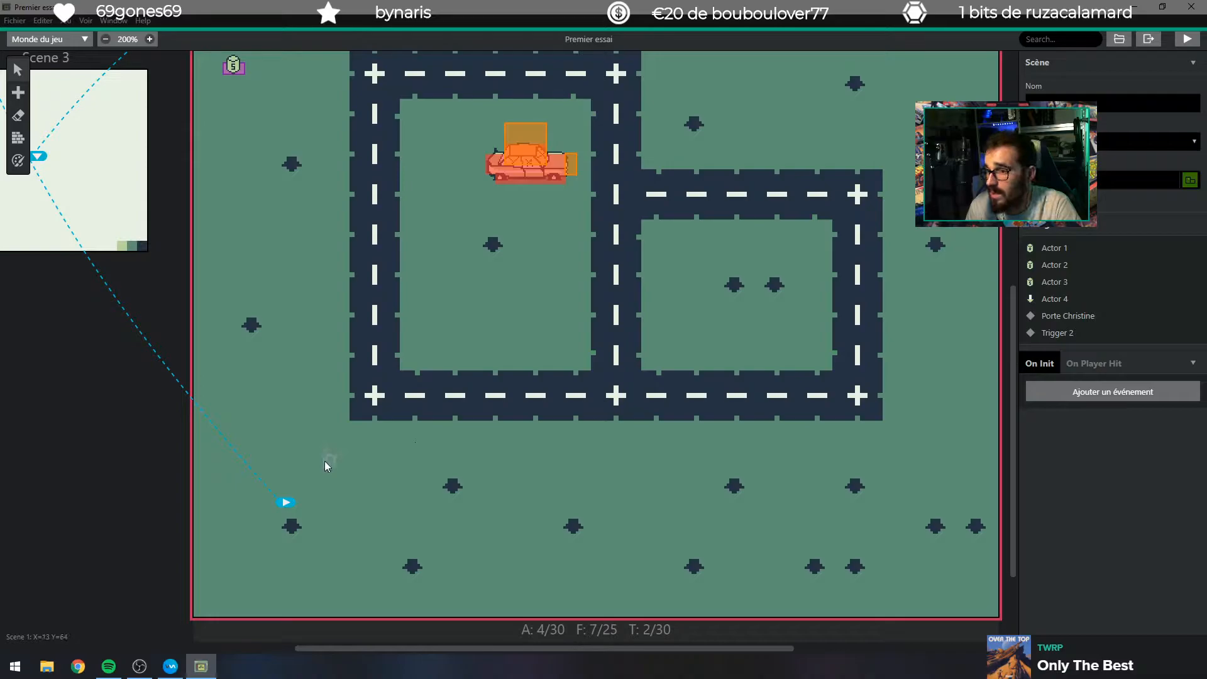
pyautogui.scroll(-1, 316, 465)
pyautogui.scroll(3, 287, 357)
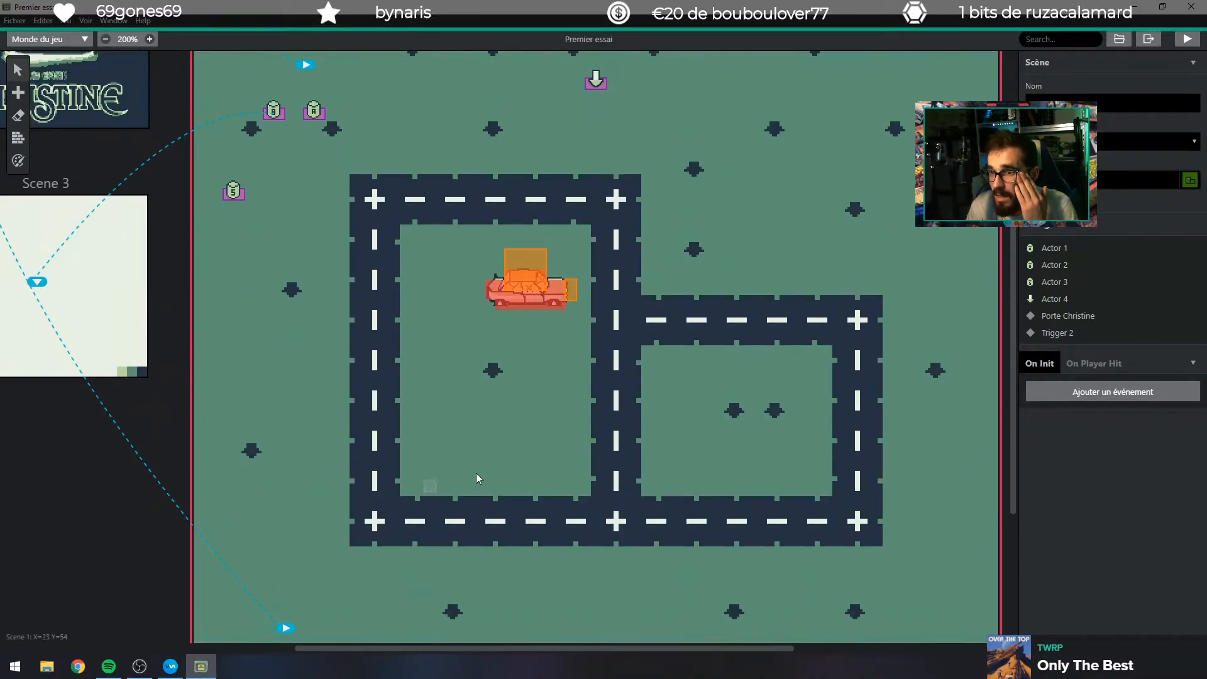
pyautogui.scroll(2, 471, 472)
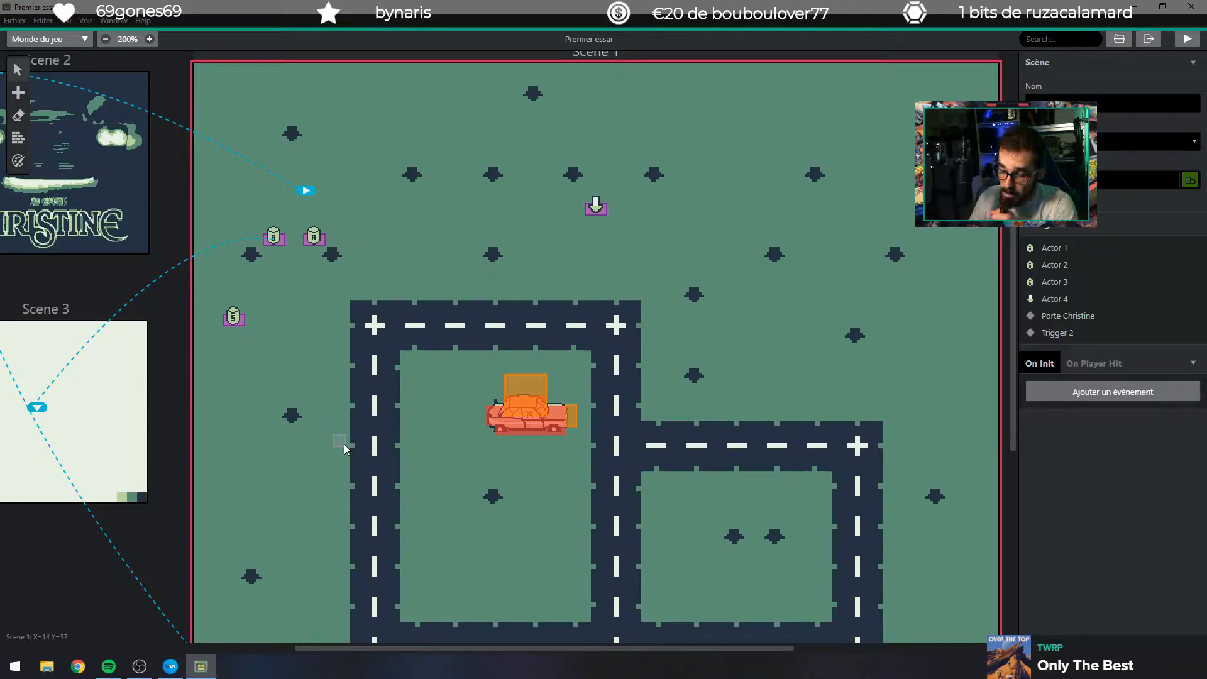
pyautogui.scroll(-3, 408, 418)
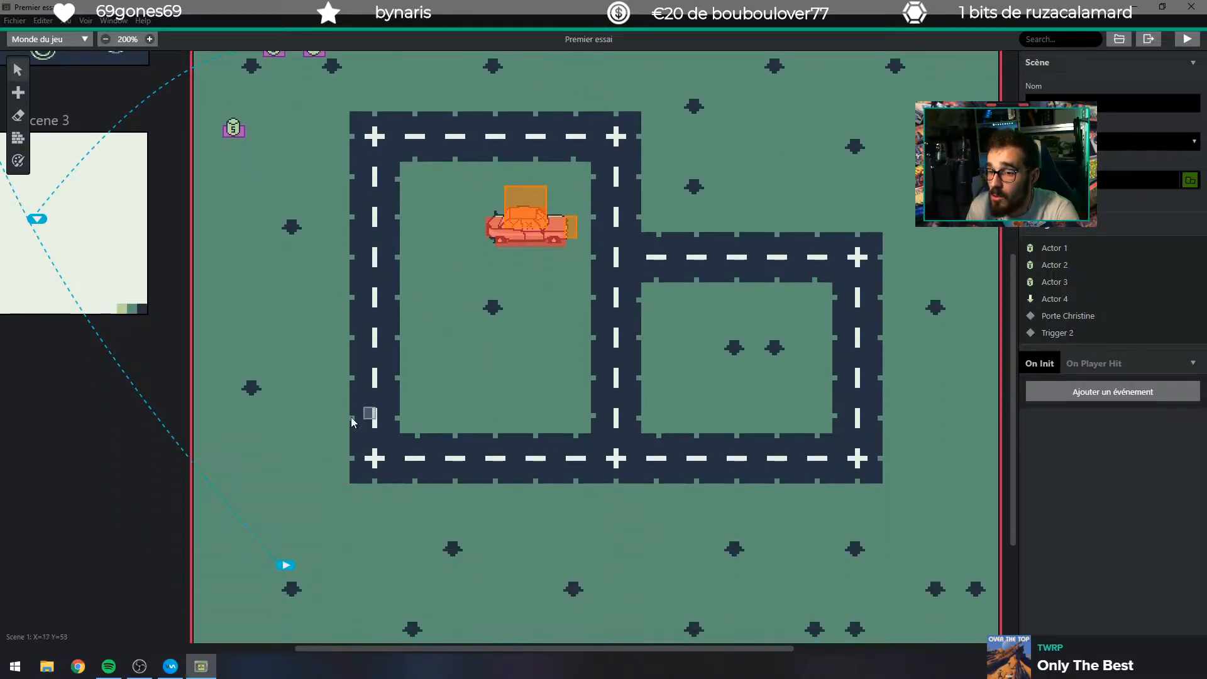
pyautogui.scroll(2, 481, 436)
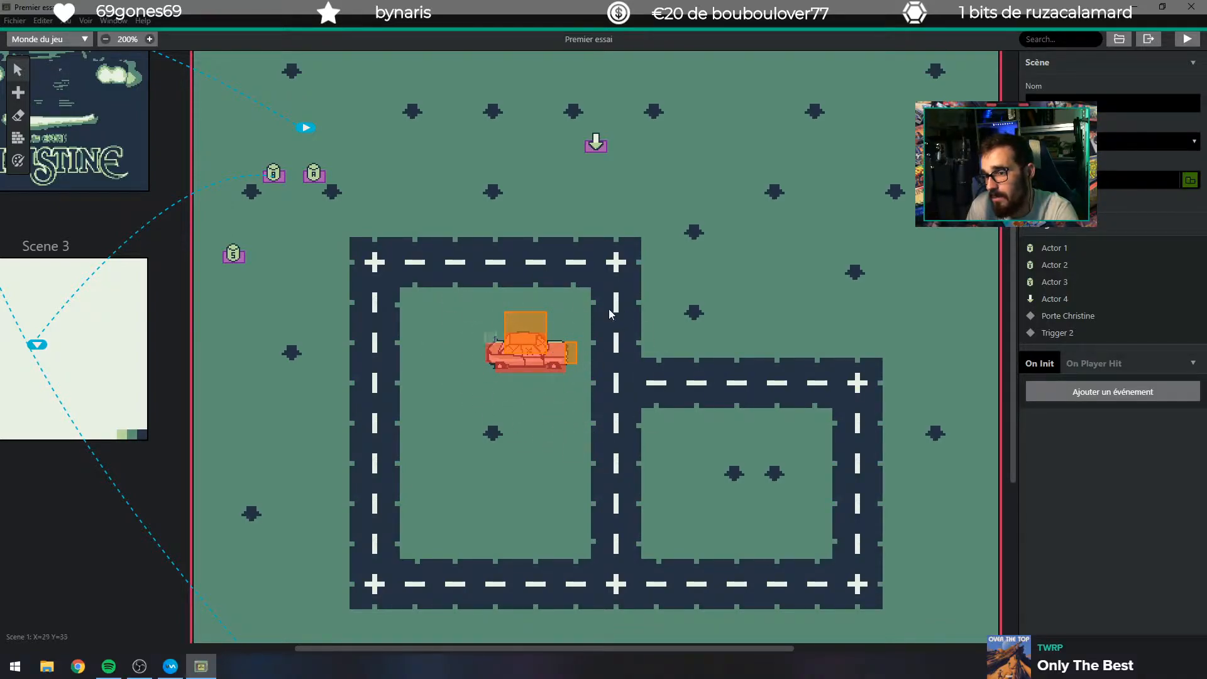
pyautogui.scroll(-5, 302, 440)
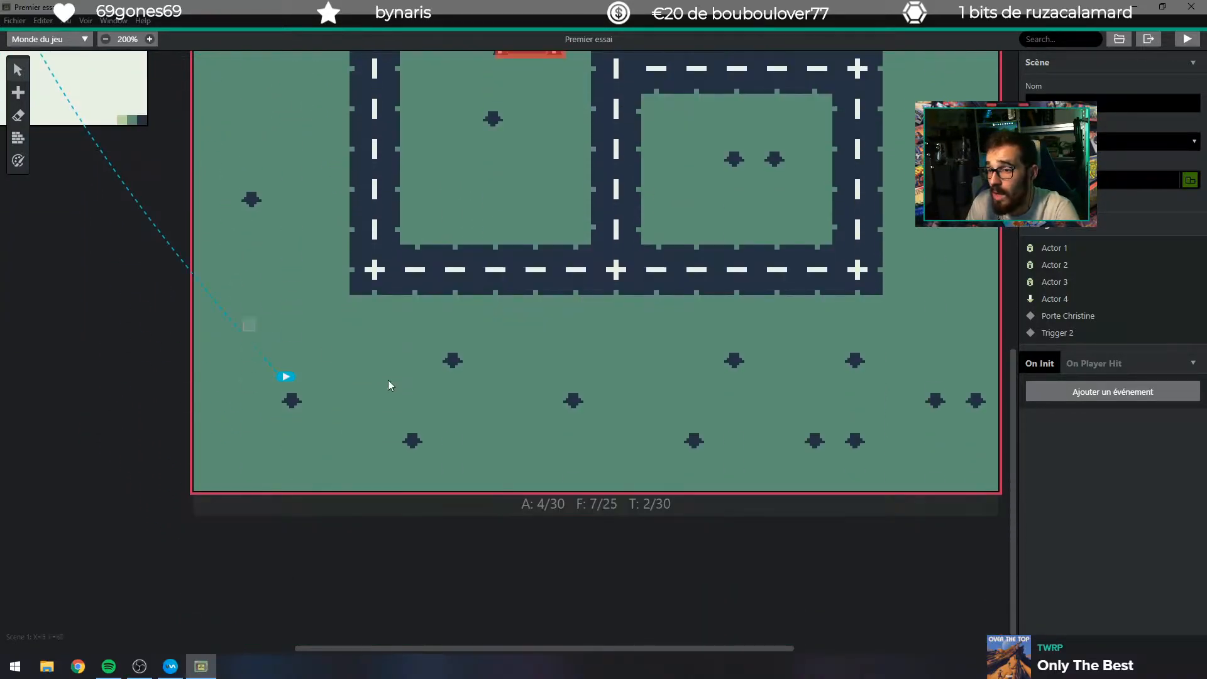
pyautogui.scroll(6, 323, 347)
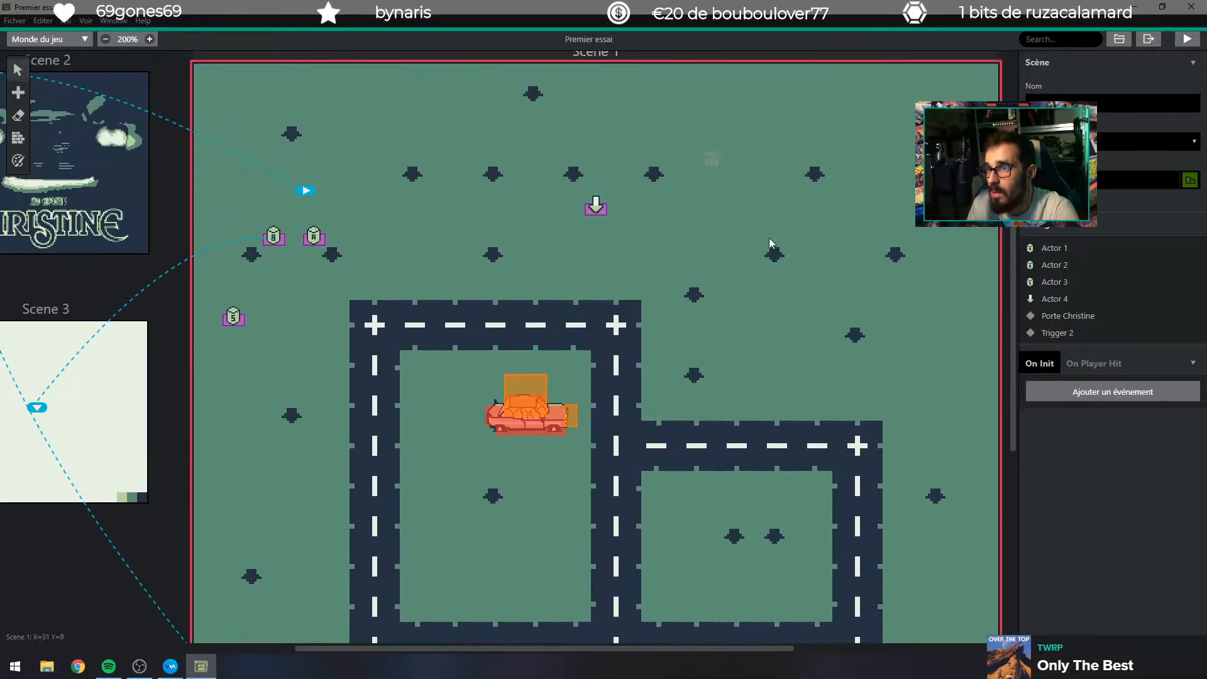
pyautogui.scroll(-4, 660, 512)
pyautogui.scroll(4, 582, 323)
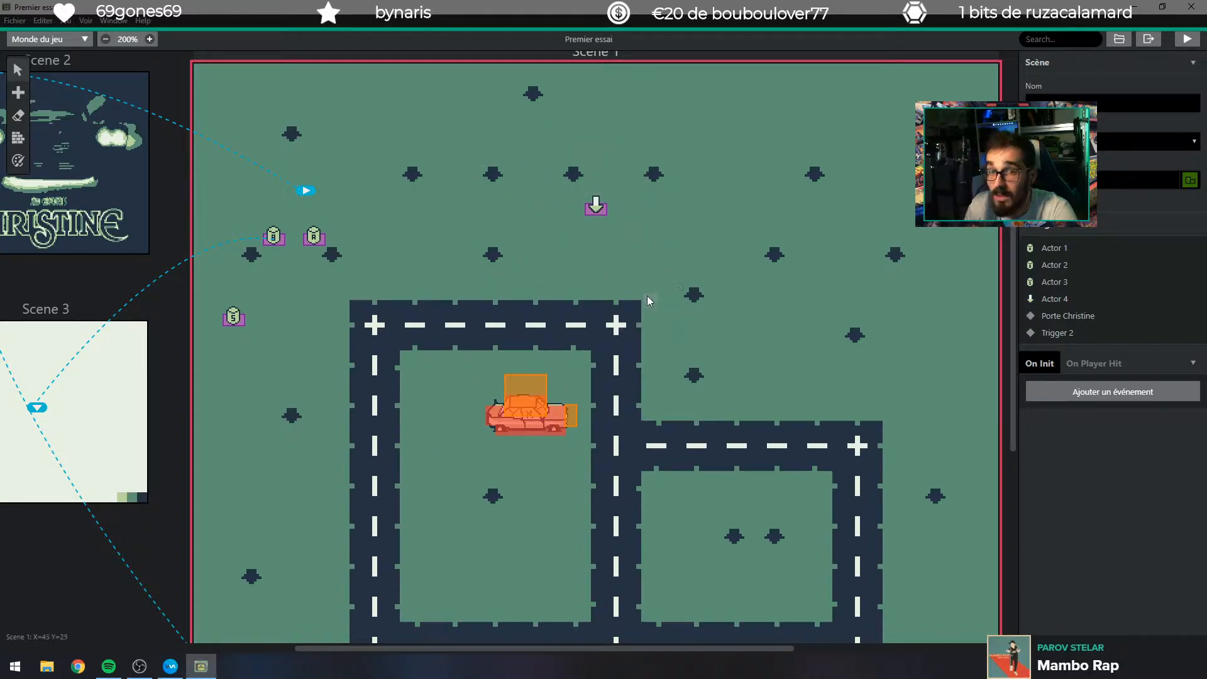
# View the types of element that can be added to the game world, leaving without adding one.
pyautogui.click(18, 92)
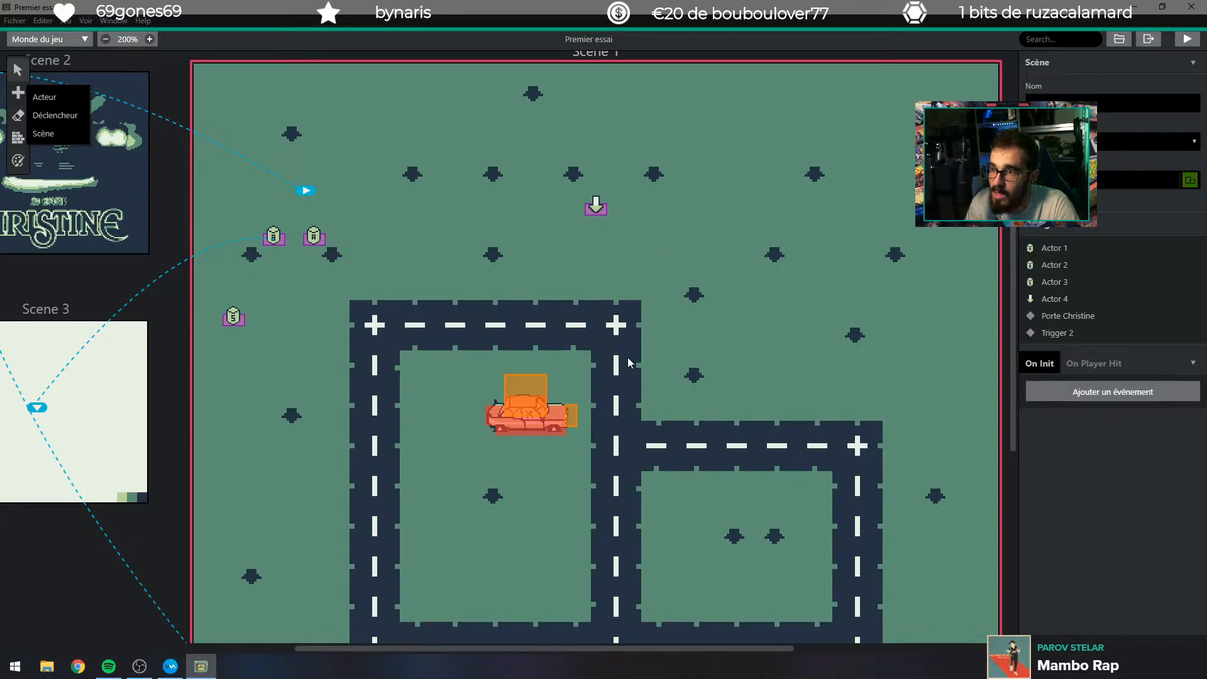
pyautogui.scroll(-2, 620, 316)
pyautogui.scroll(2, 651, 318)
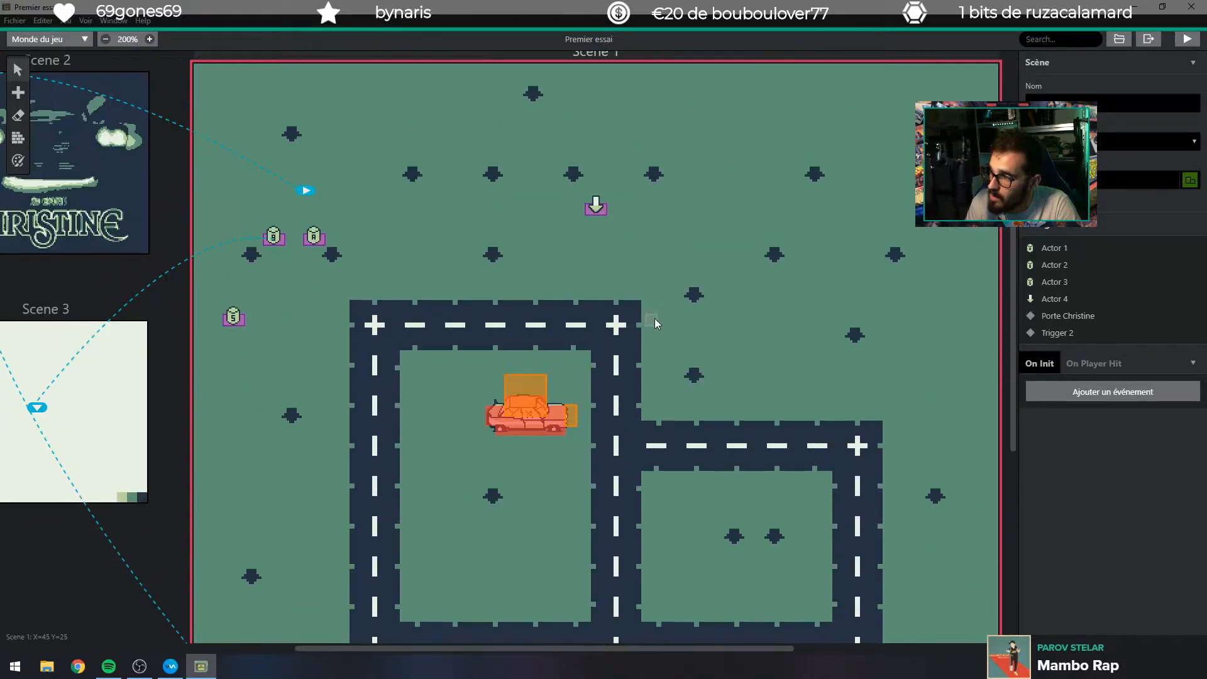
pyautogui.scroll(-5, 420, 337)
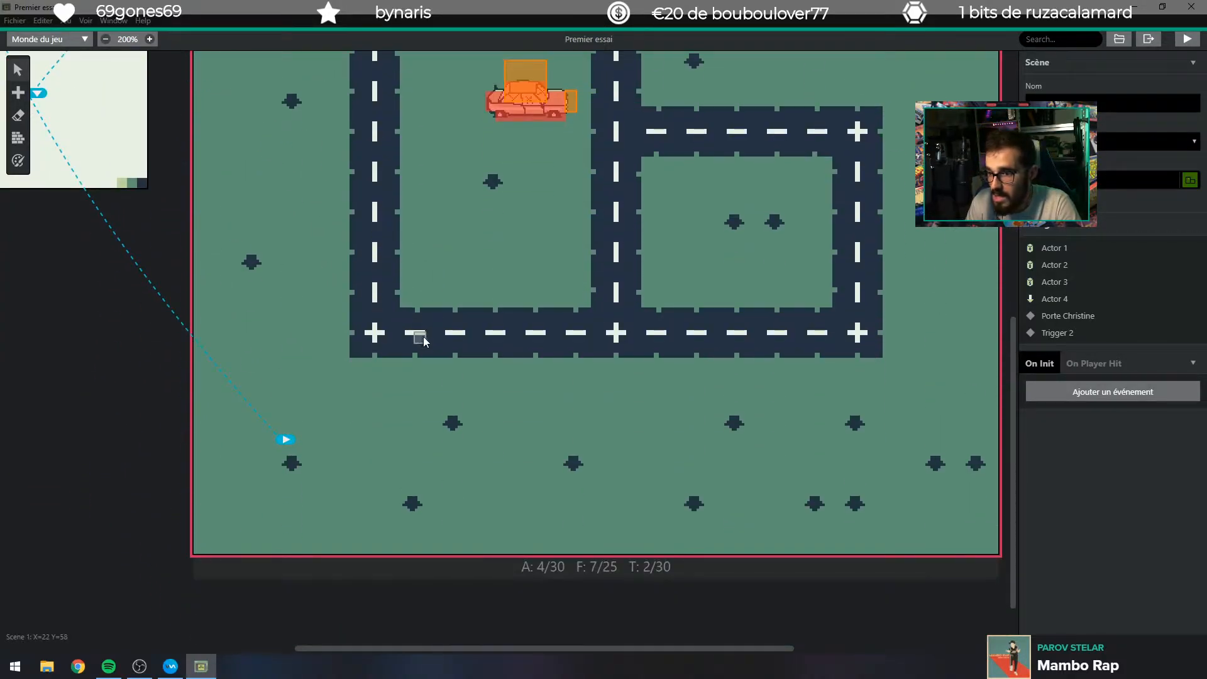
pyautogui.scroll(3, 425, 336)
pyautogui.scroll(2, 429, 339)
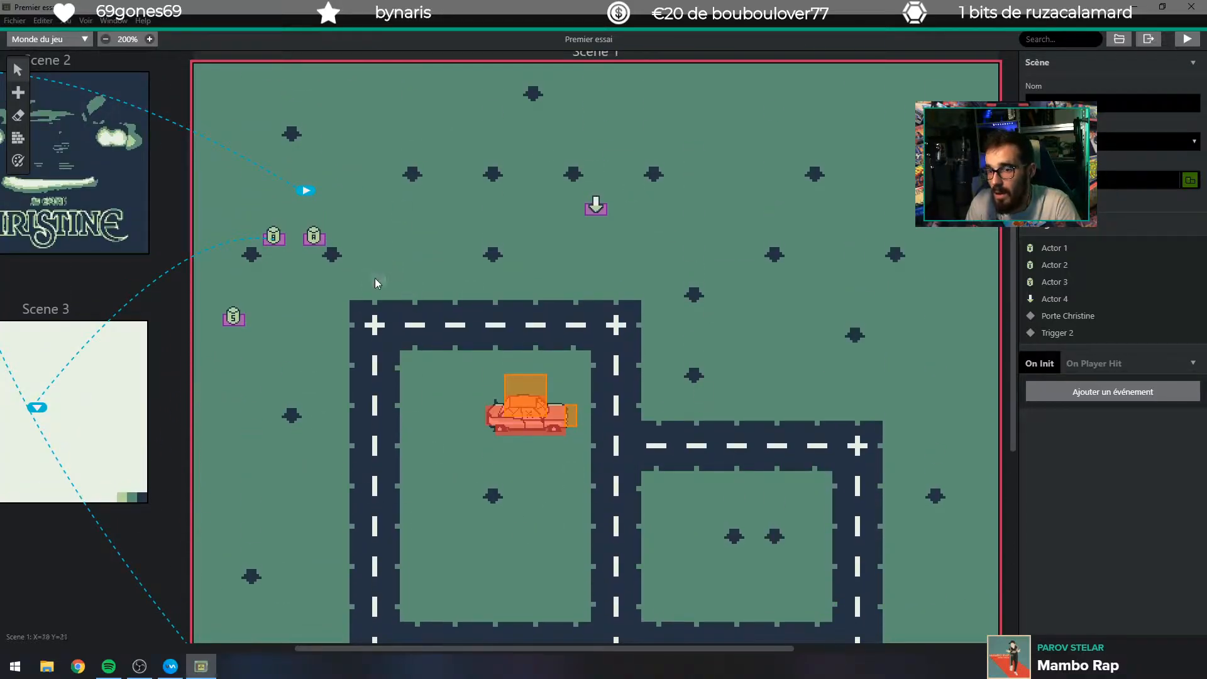
pyautogui.scroll(-5, 236, 404)
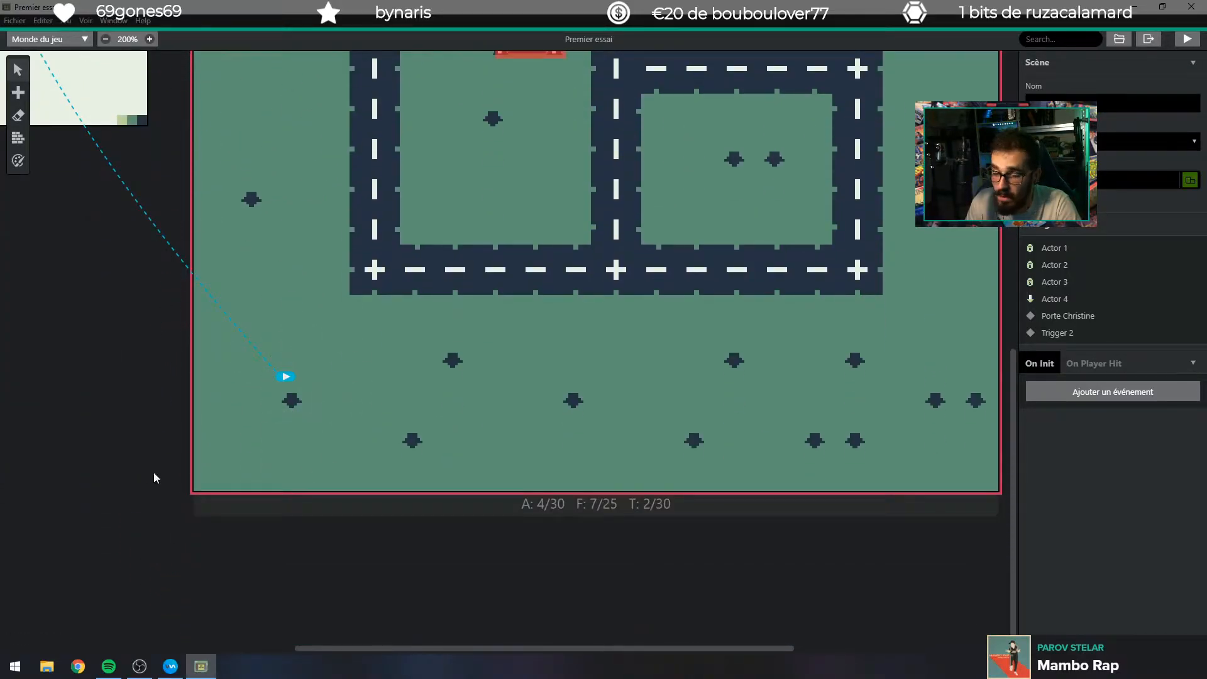
pyautogui.scroll(5, 307, 556)
pyautogui.scroll(-1, 251, 551)
pyautogui.scroll(-2, 251, 552)
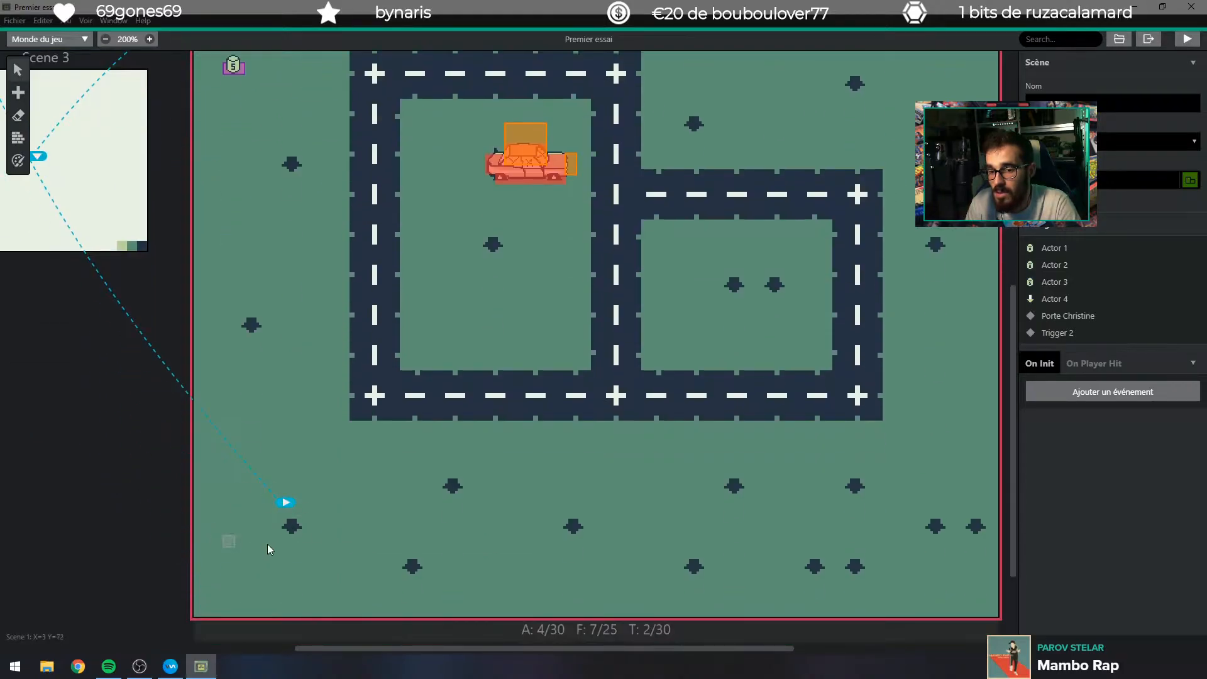
pyautogui.scroll(6, 550, 444)
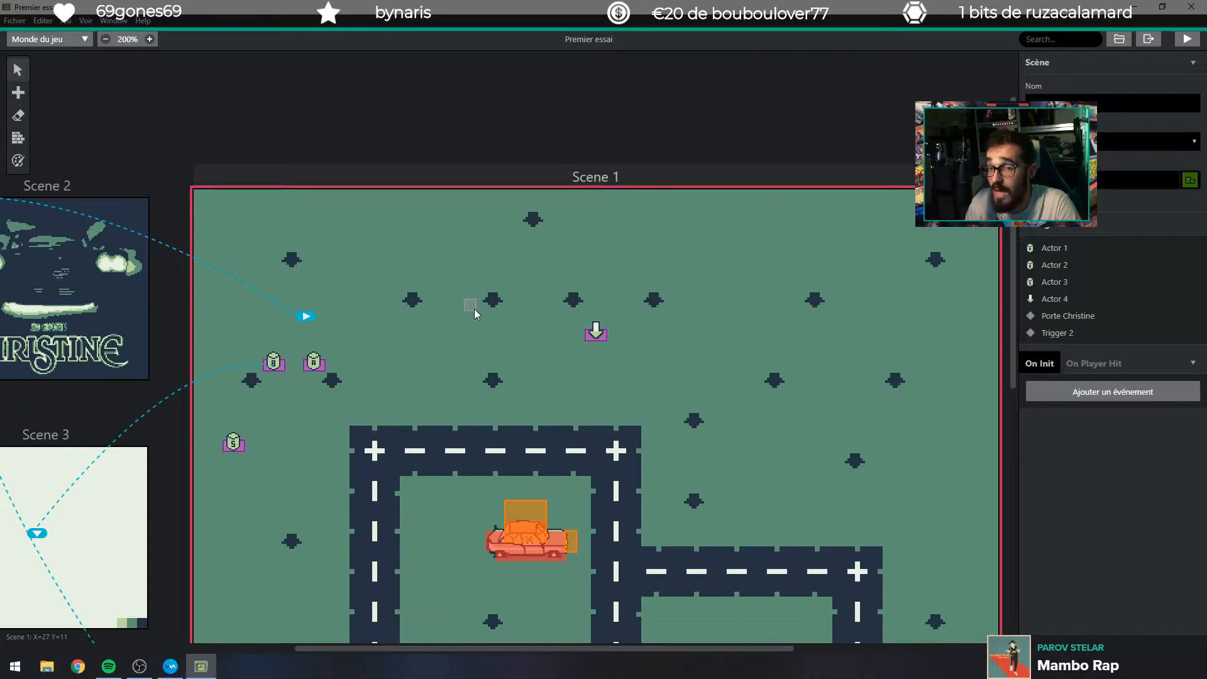
# Bring Scene 2 and Scene 3 fully into view and examine the transition lines connecting them with Scene 1.
pyautogui.moveTo(357, 644); pyautogui.dragTo(264, 640)
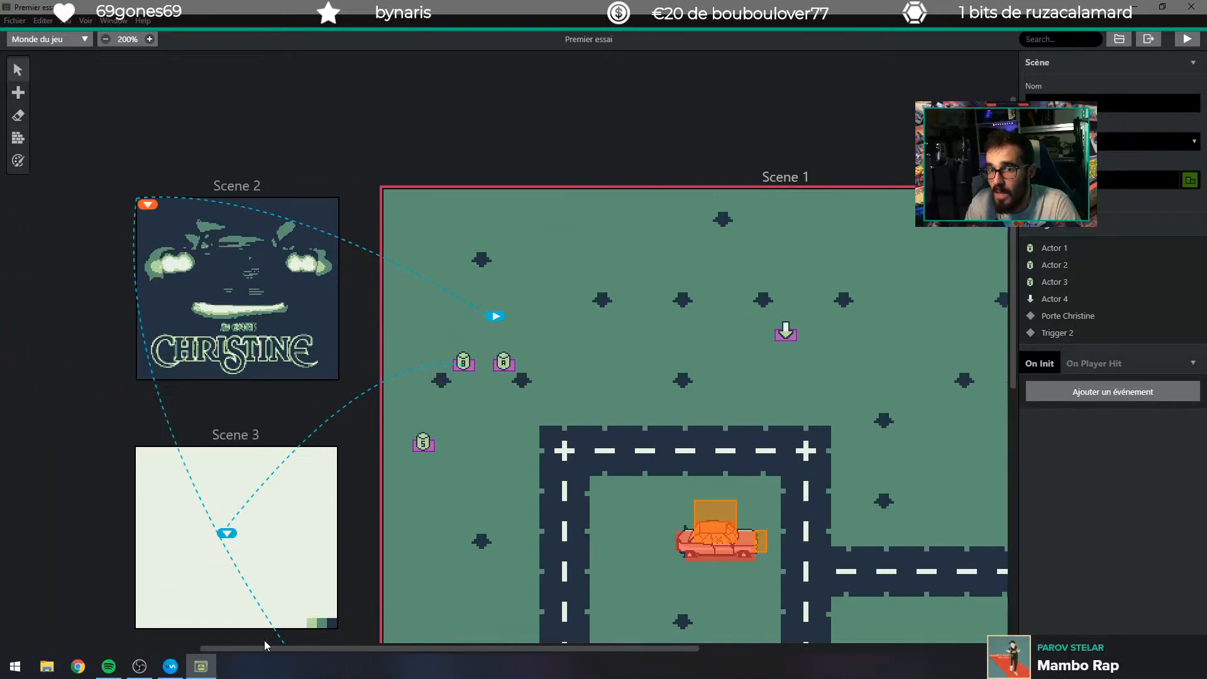
pyautogui.scroll(-4, 447, 422)
pyautogui.scroll(4, 447, 454)
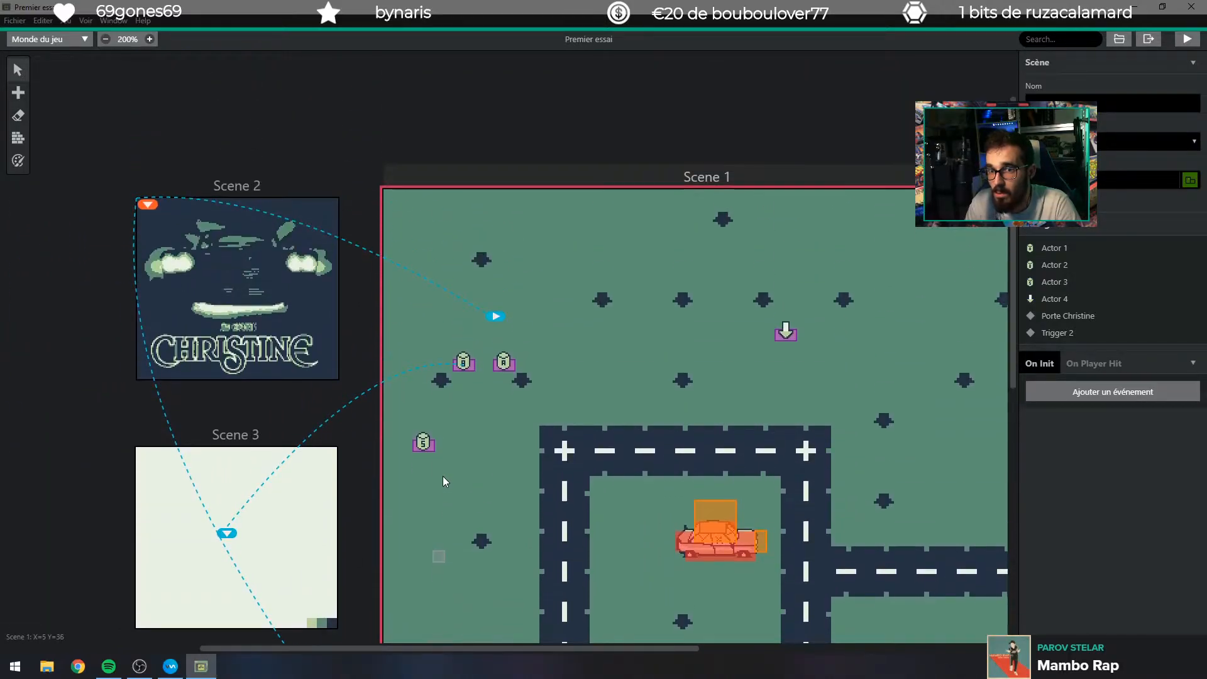
pyautogui.scroll(-6, 298, 476)
pyautogui.scroll(7, 297, 477)
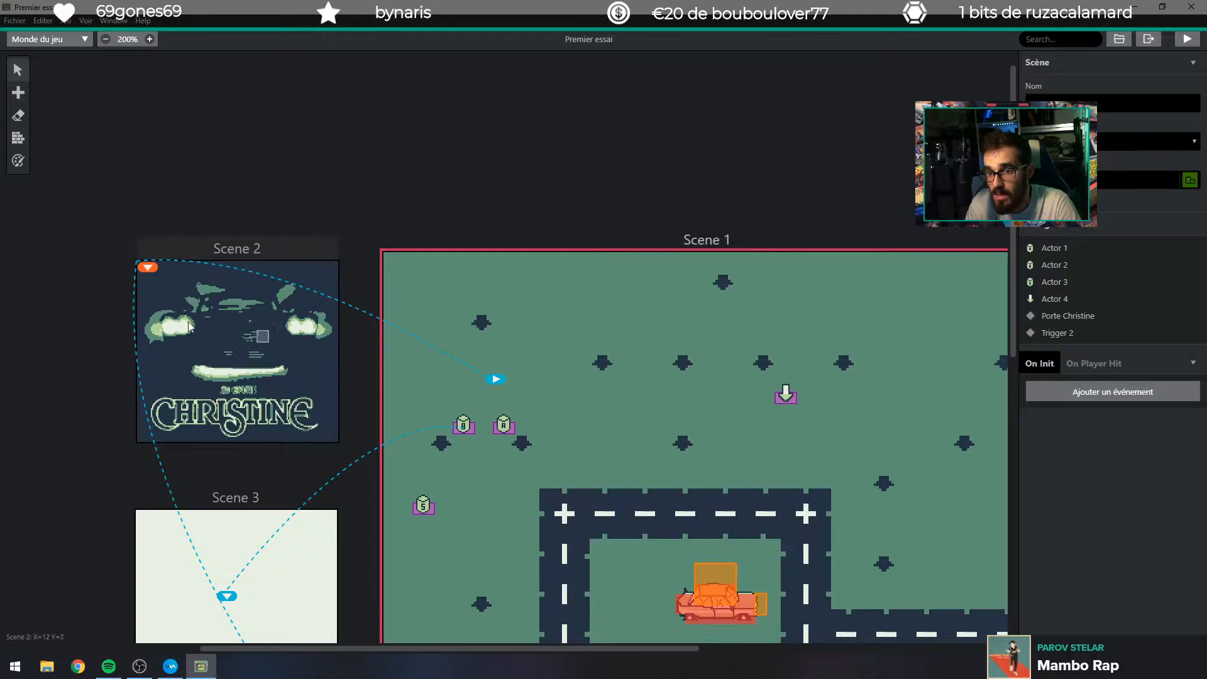
# Select Scene 2 and read through its On Init script, from hiding the player to the menu choices and scene changes.
pyautogui.click(263, 368)
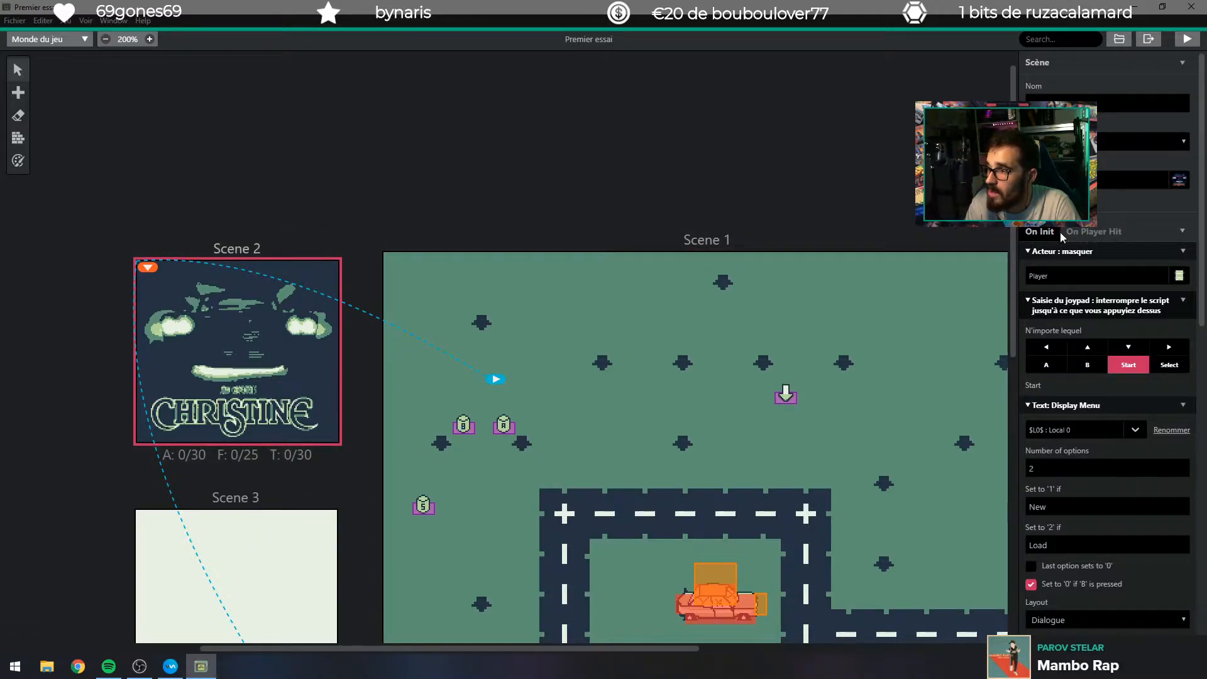
pyautogui.scroll(-1, 1054, 423)
pyautogui.scroll(-10, 1058, 439)
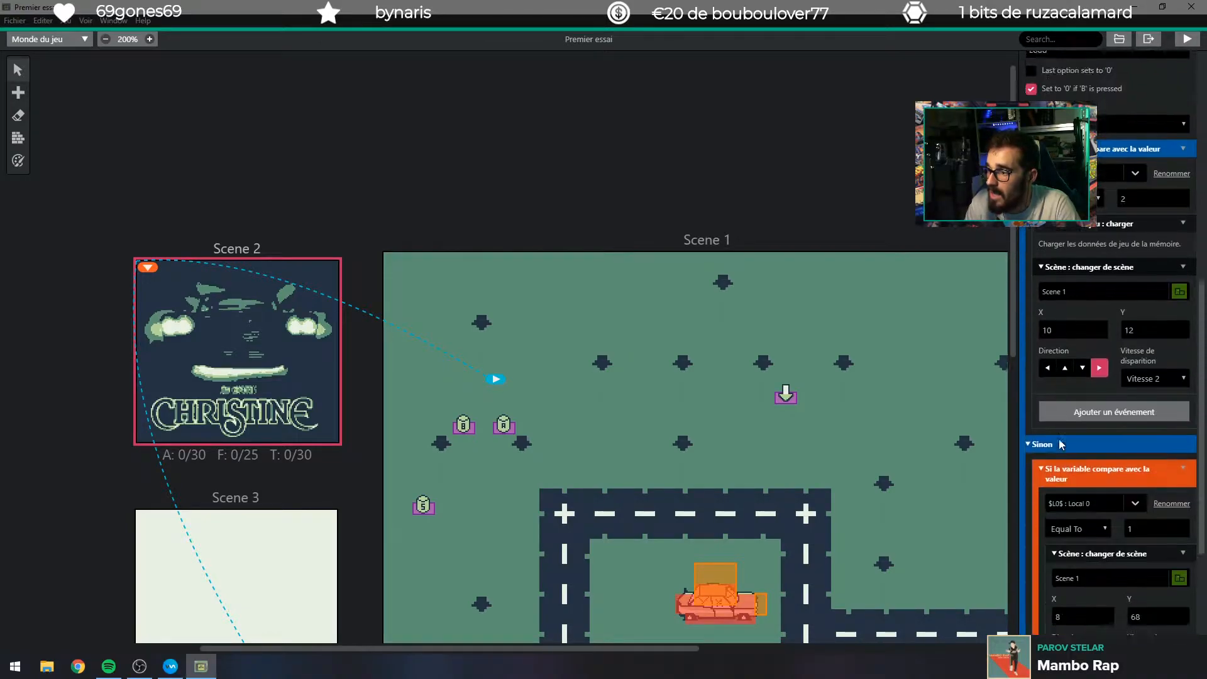
pyautogui.scroll(15, 1118, 544)
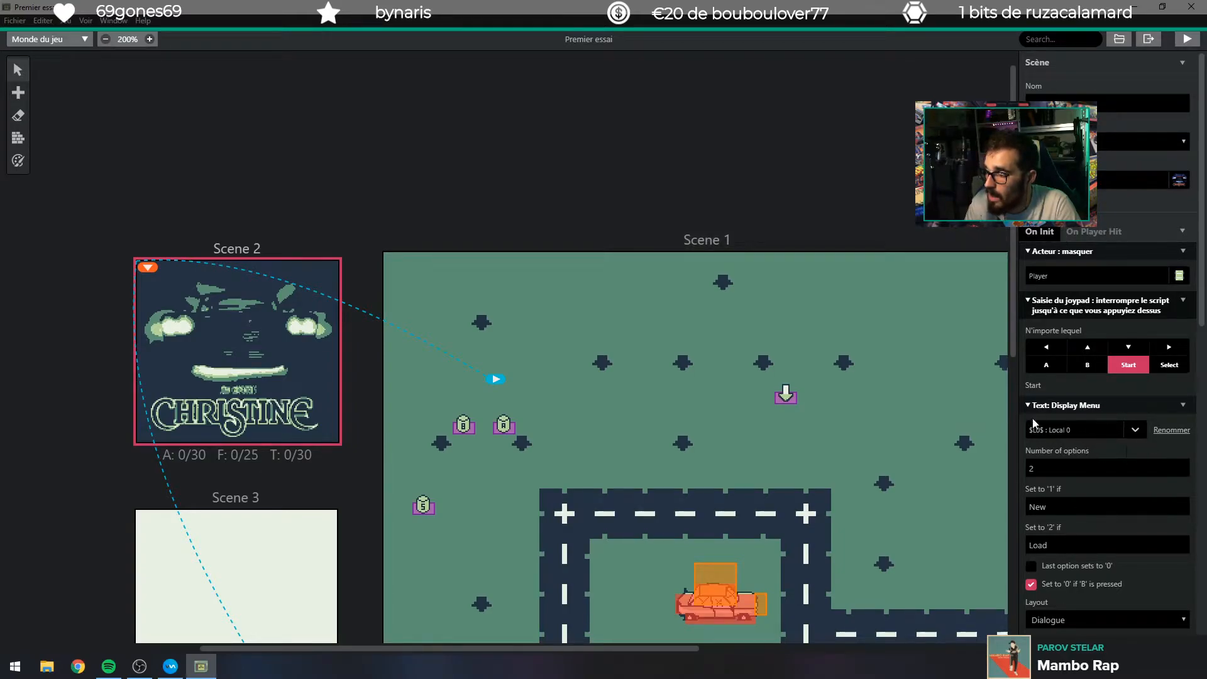
# Select Scene 1 and export the project as a web build.
pyautogui.click(668, 315)
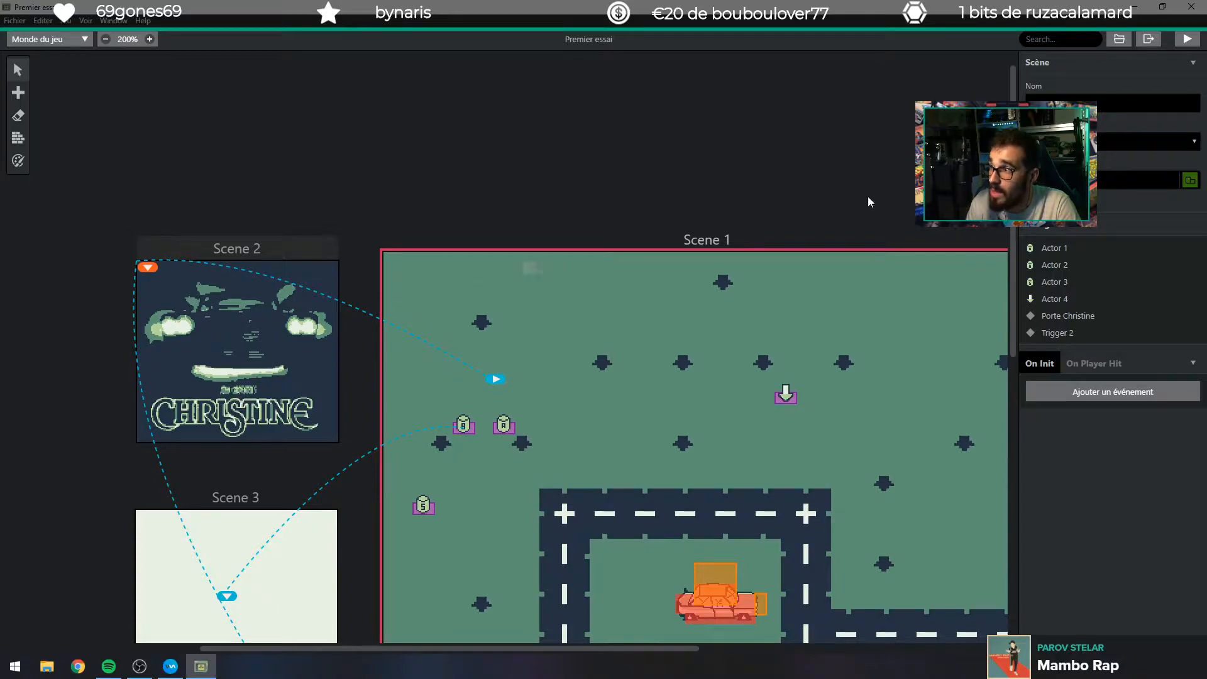
pyautogui.click(14, 20)
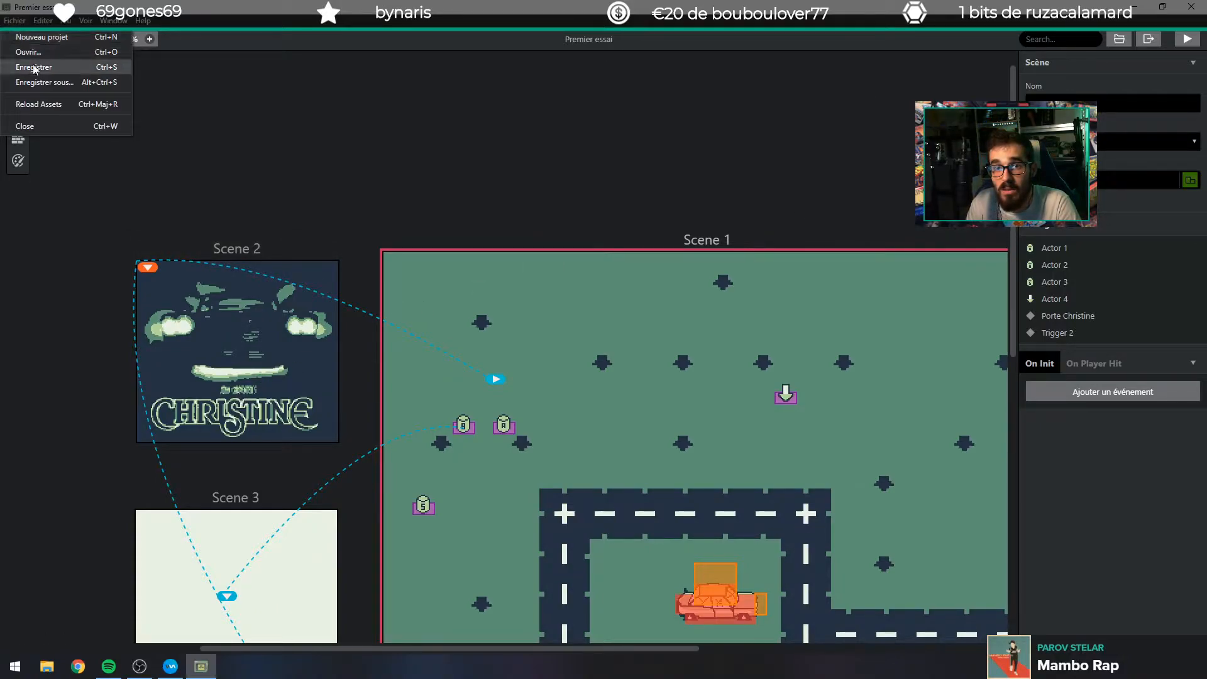
pyautogui.click(61, 108)
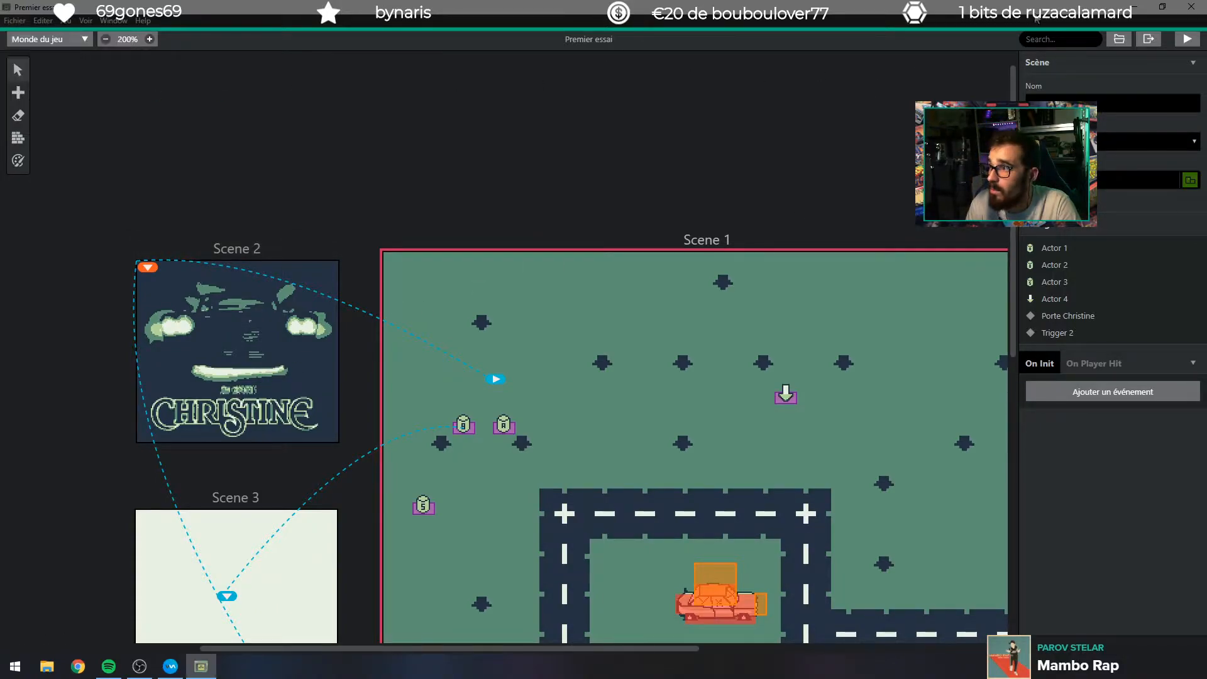
pyautogui.click(1152, 39)
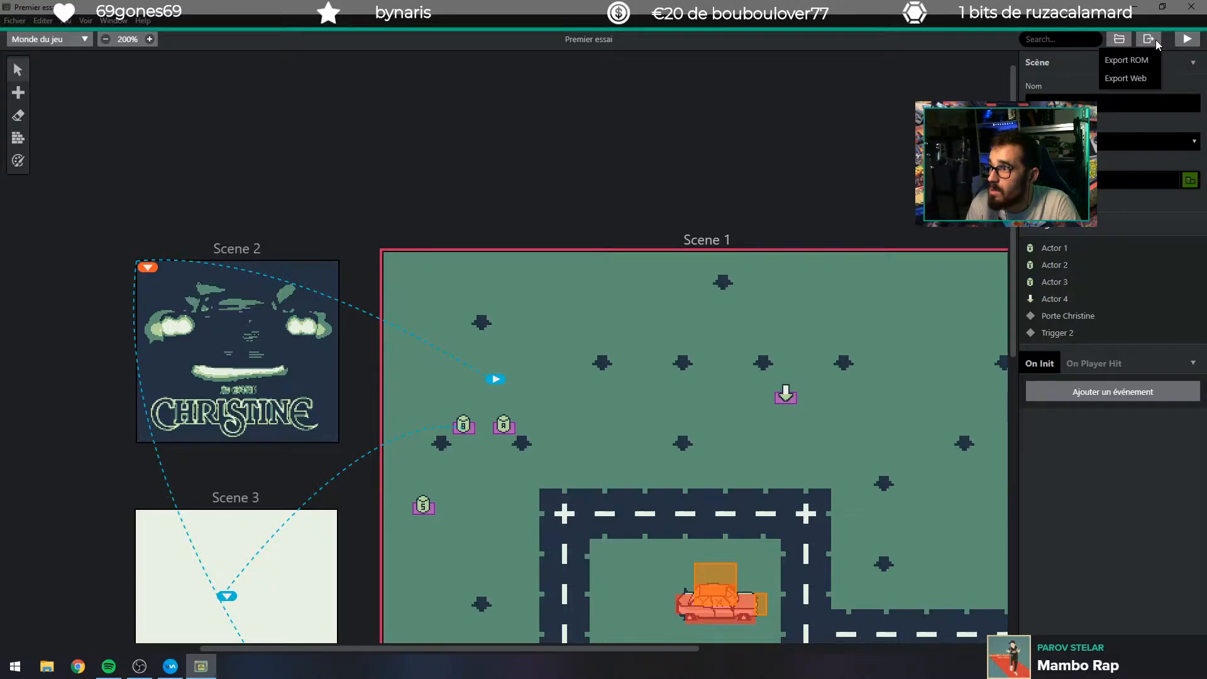
pyautogui.click(1139, 79)
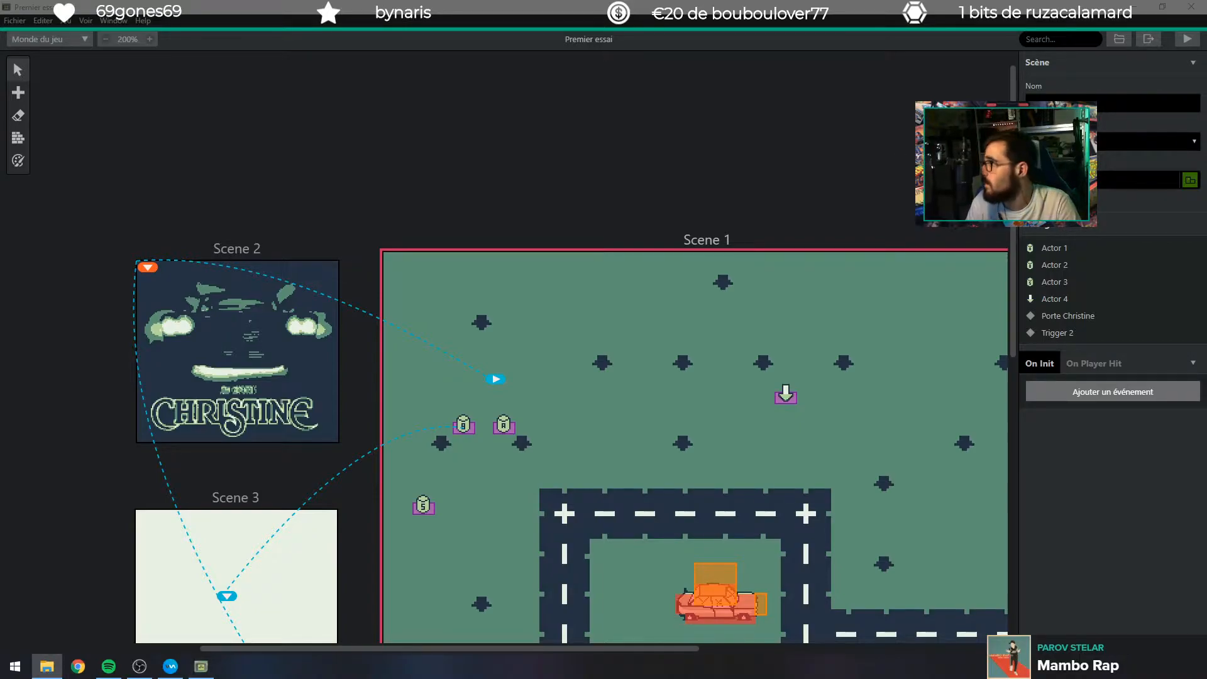
# Open index.html from the exported web folder in Google Chrome.
pyautogui.moveTo(1206, 163); pyautogui.dragTo(348, 91)
pyautogui.click(355, 258)
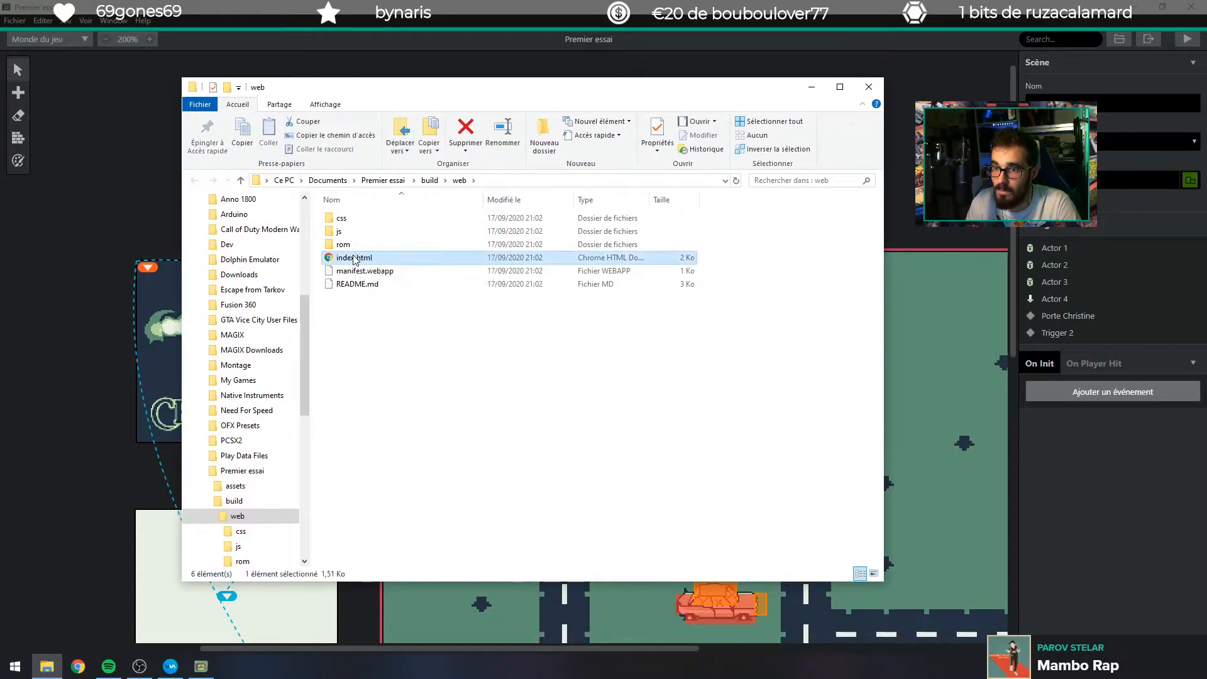
pyautogui.doubleClick(355, 258)
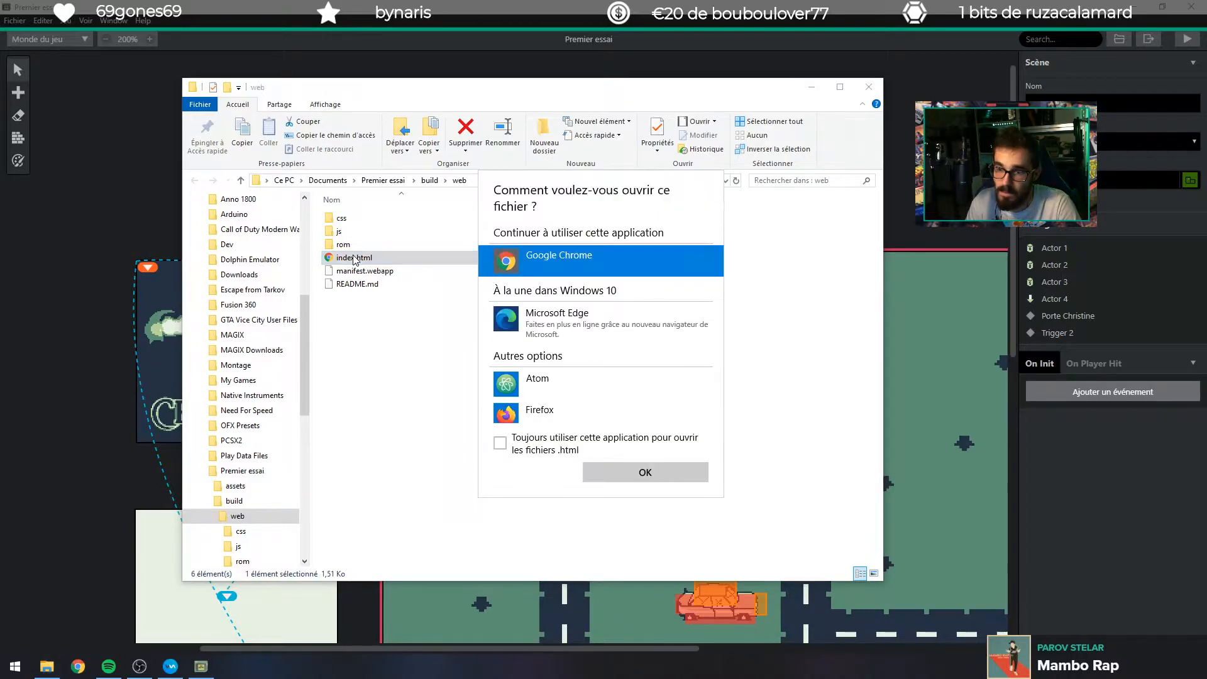
pyautogui.click(638, 472)
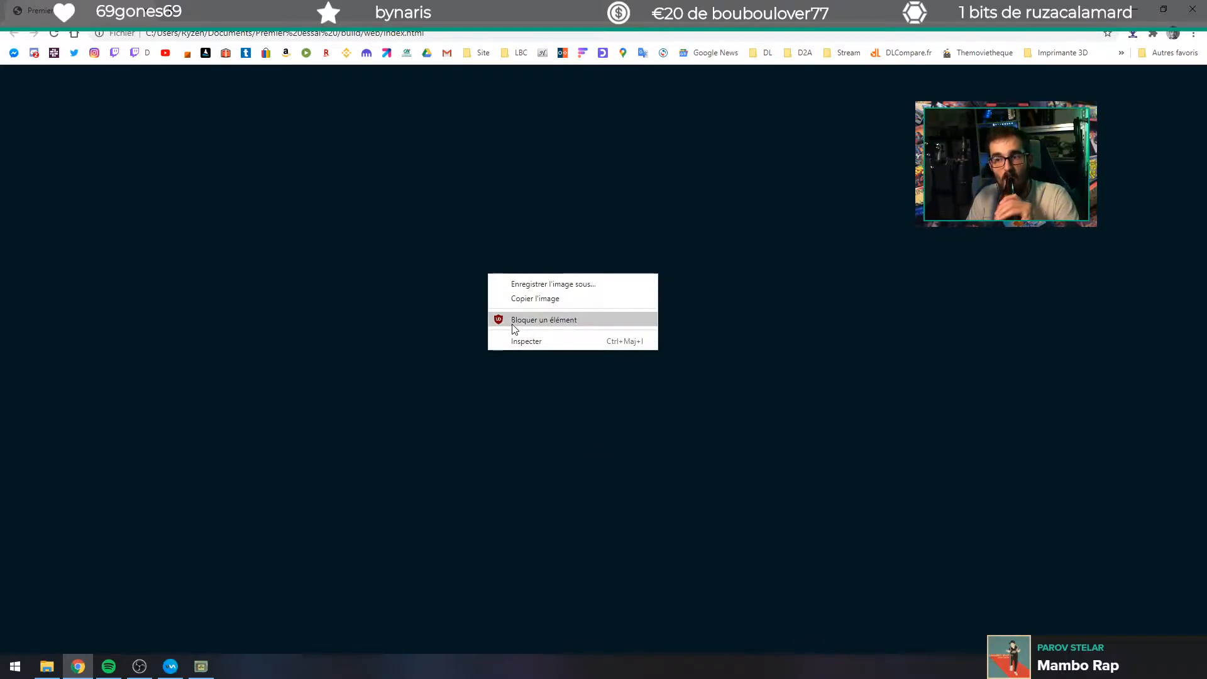
# Inspect the exported game page and read its console messages.
pyautogui.click(542, 343)
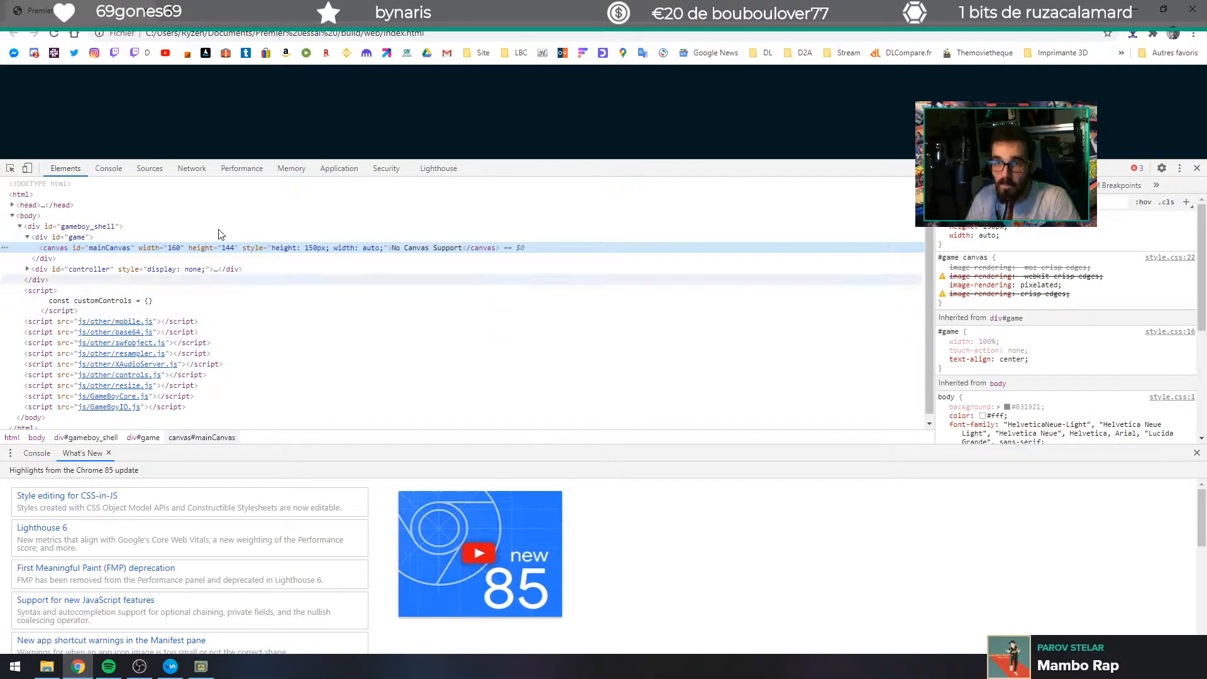
pyautogui.click(108, 169)
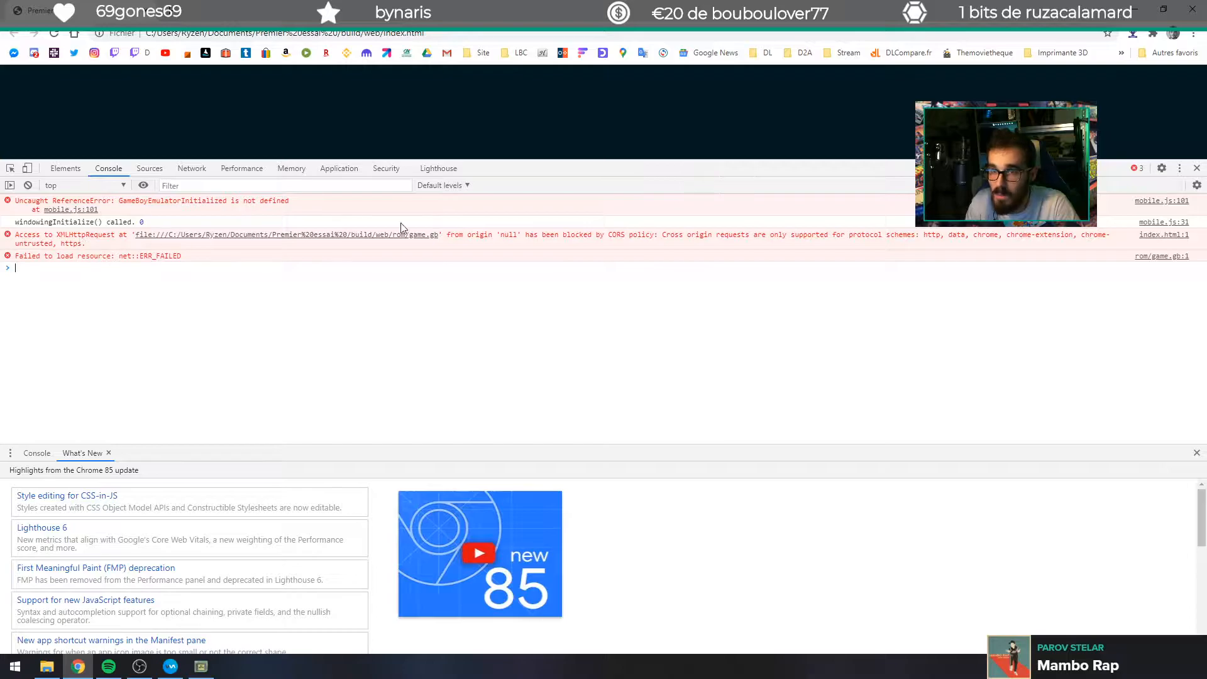
# Disable the ad blocker for the exported page, reload it, check the console and close the developer tools.
pyautogui.click(1153, 34)
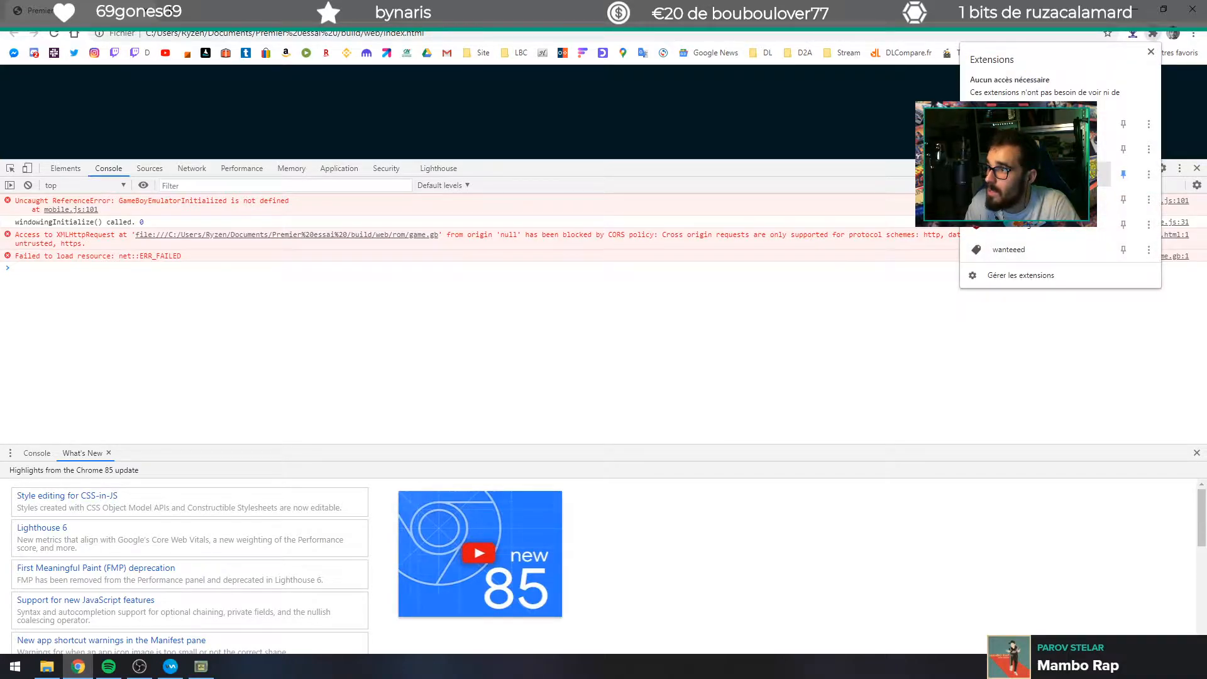
pyautogui.click(1101, 230)
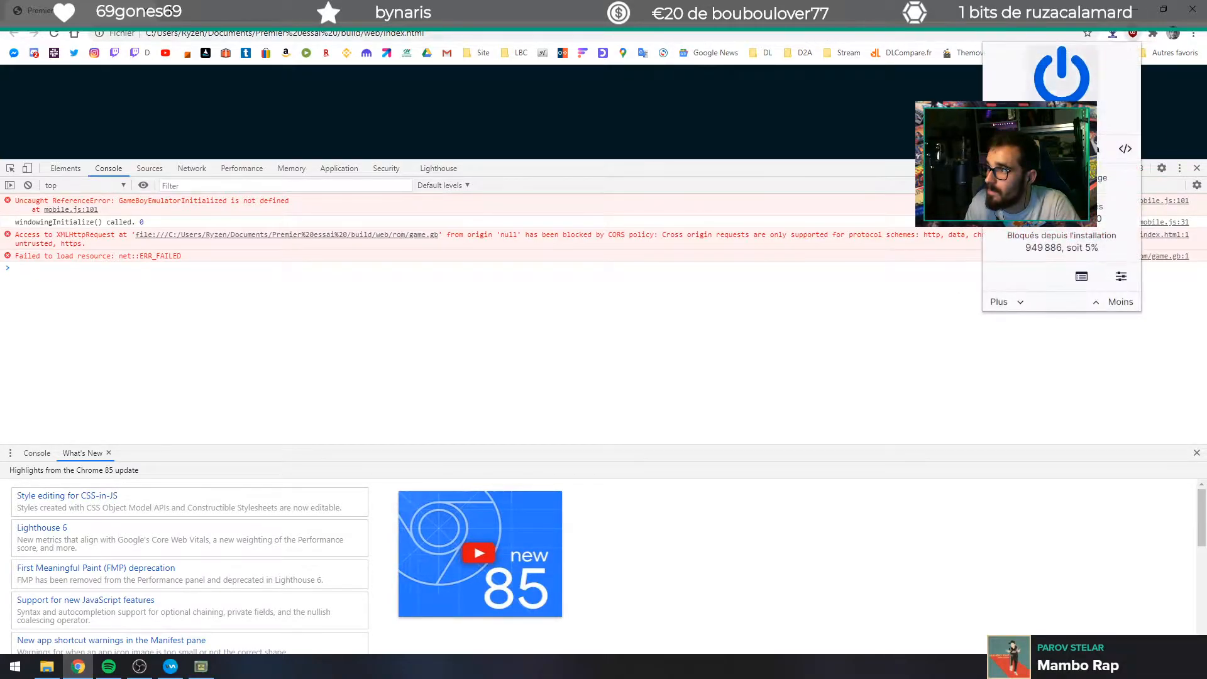
pyautogui.click(1061, 74)
pyautogui.click(1121, 76)
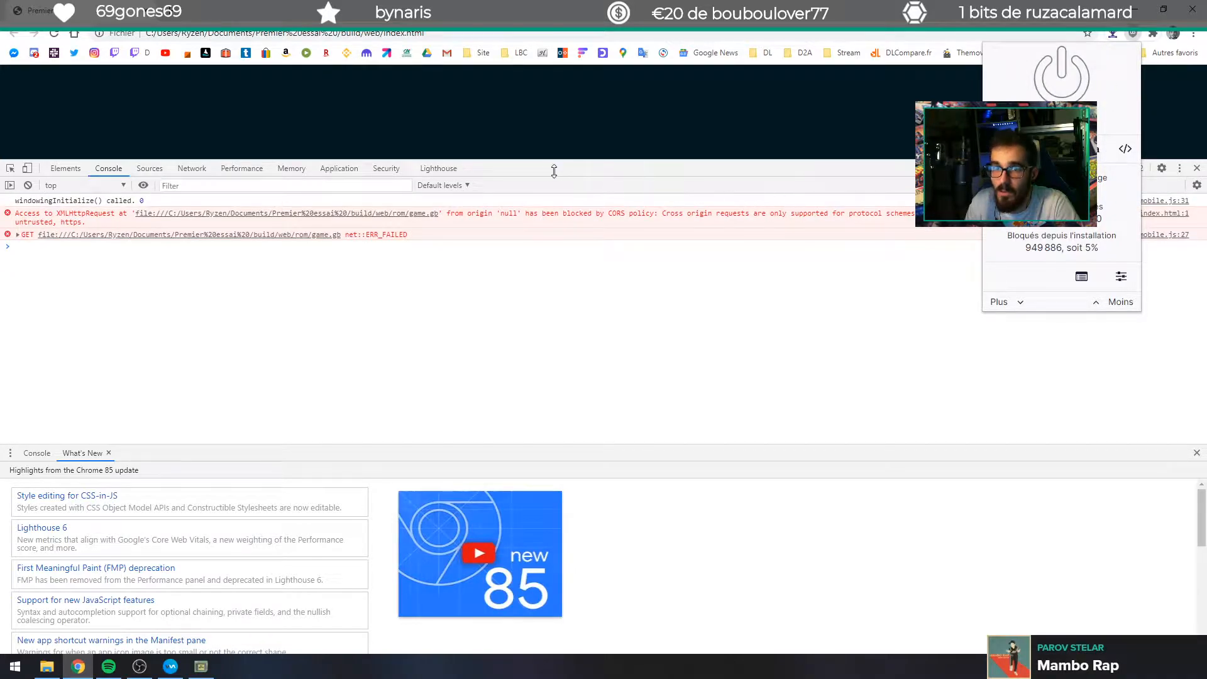
pyautogui.click(315, 322)
pyautogui.moveTo(596, 161); pyautogui.dragTo(584, 368)
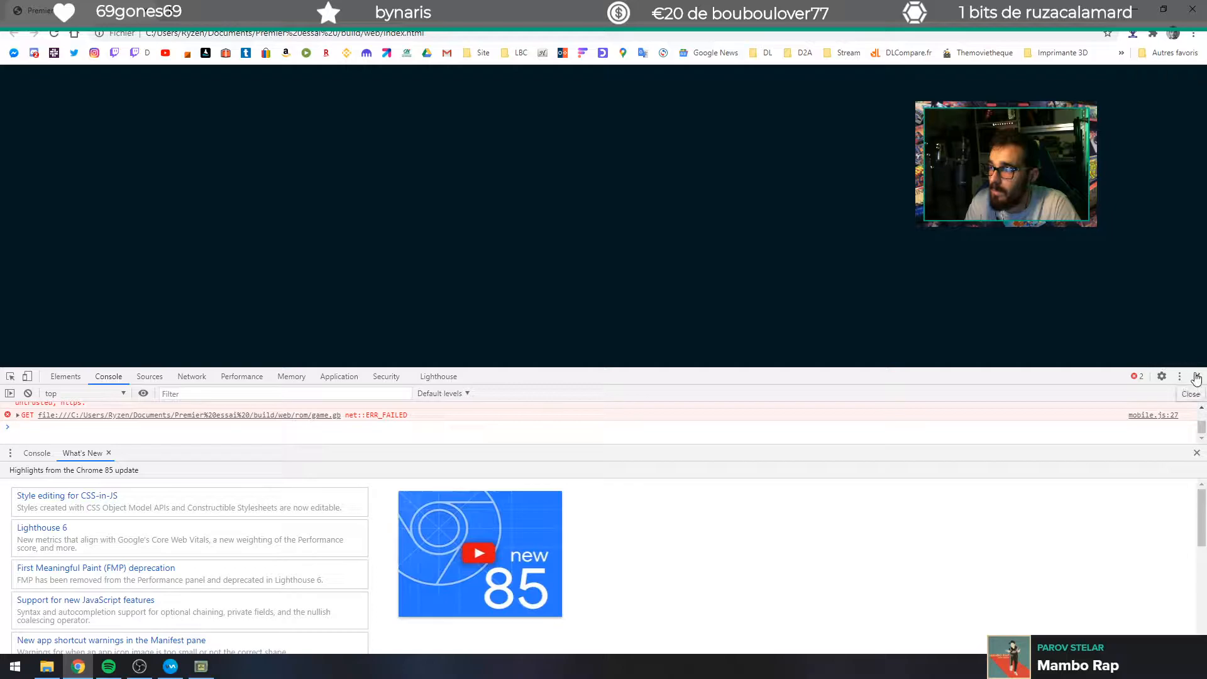
pyautogui.press('F12')
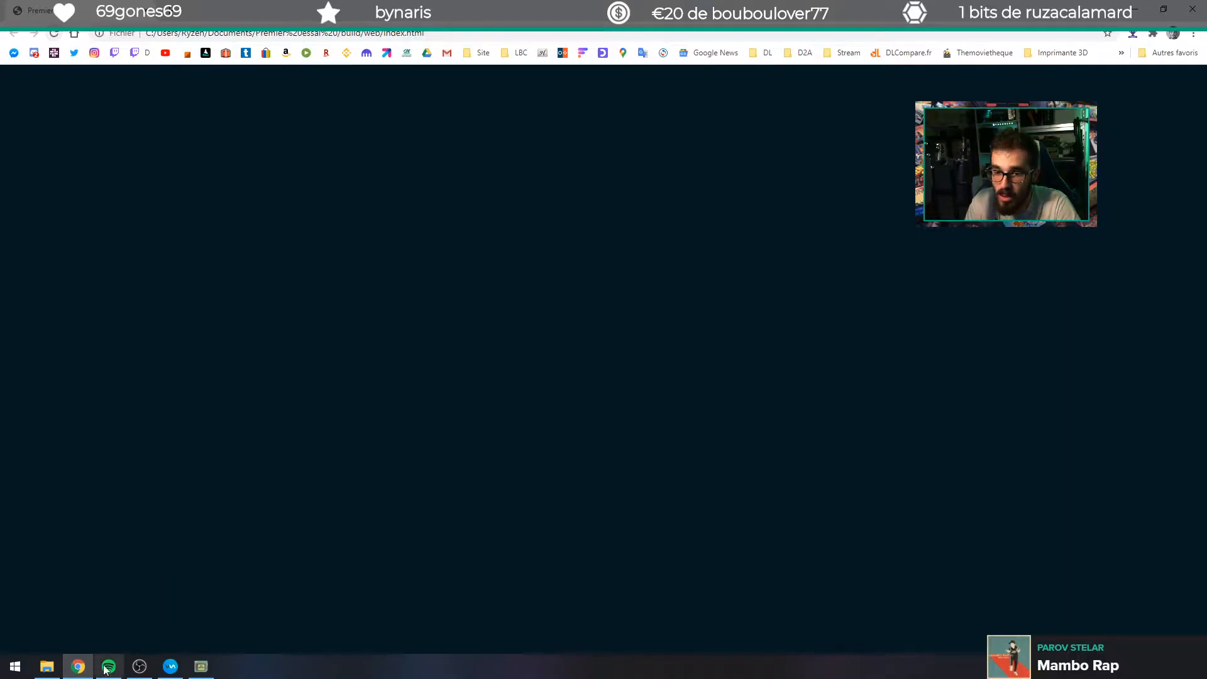
# Look through the rom folder of the web build for game.gb, returning to the web folder.
pyautogui.click(46, 665)
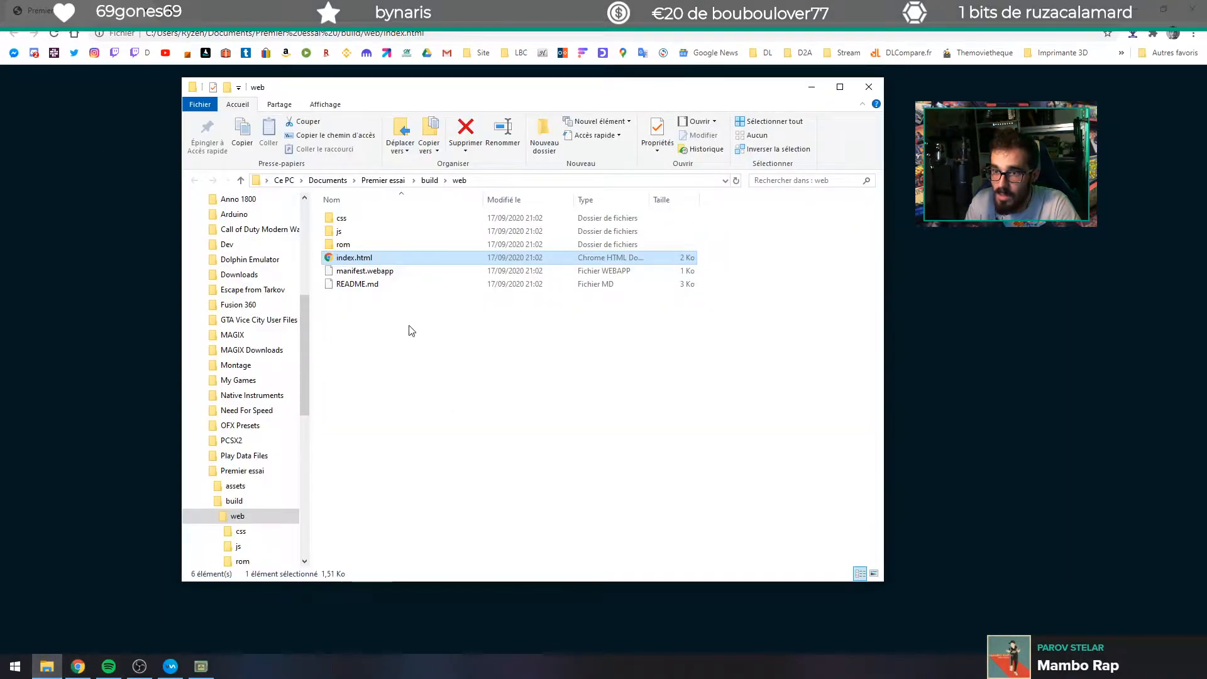
pyautogui.doubleClick(346, 250)
pyautogui.moveTo(345, 250); pyautogui.dragTo(341, 207)
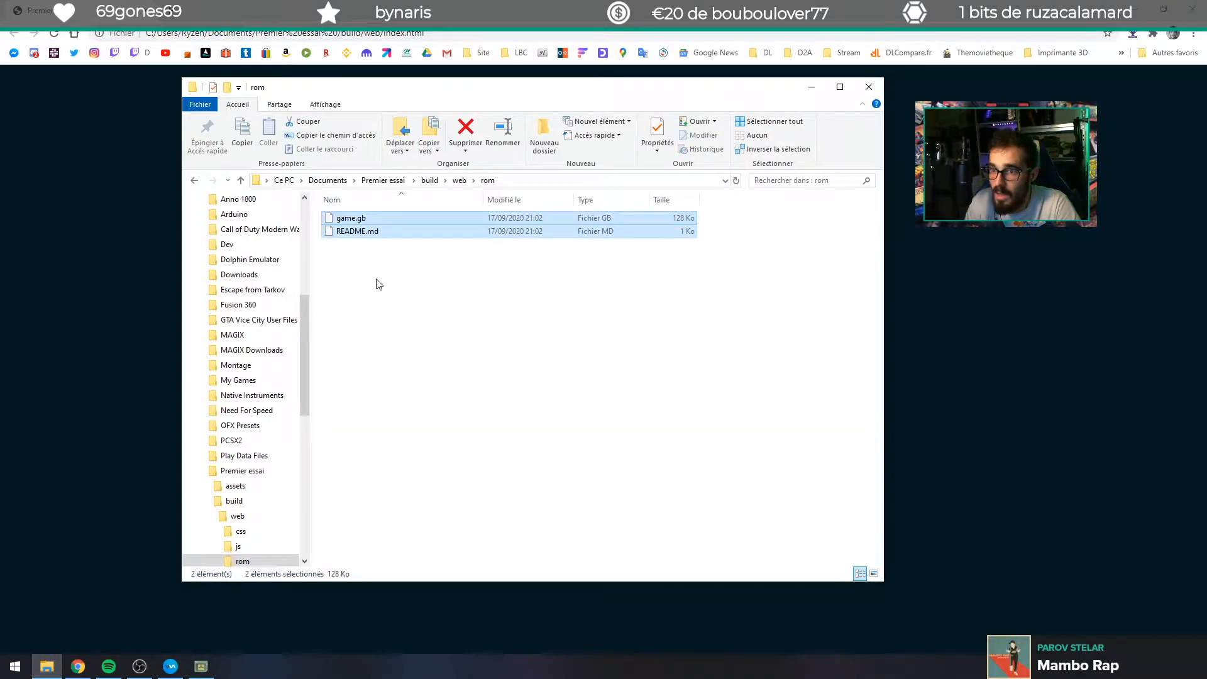
pyautogui.click(367, 217)
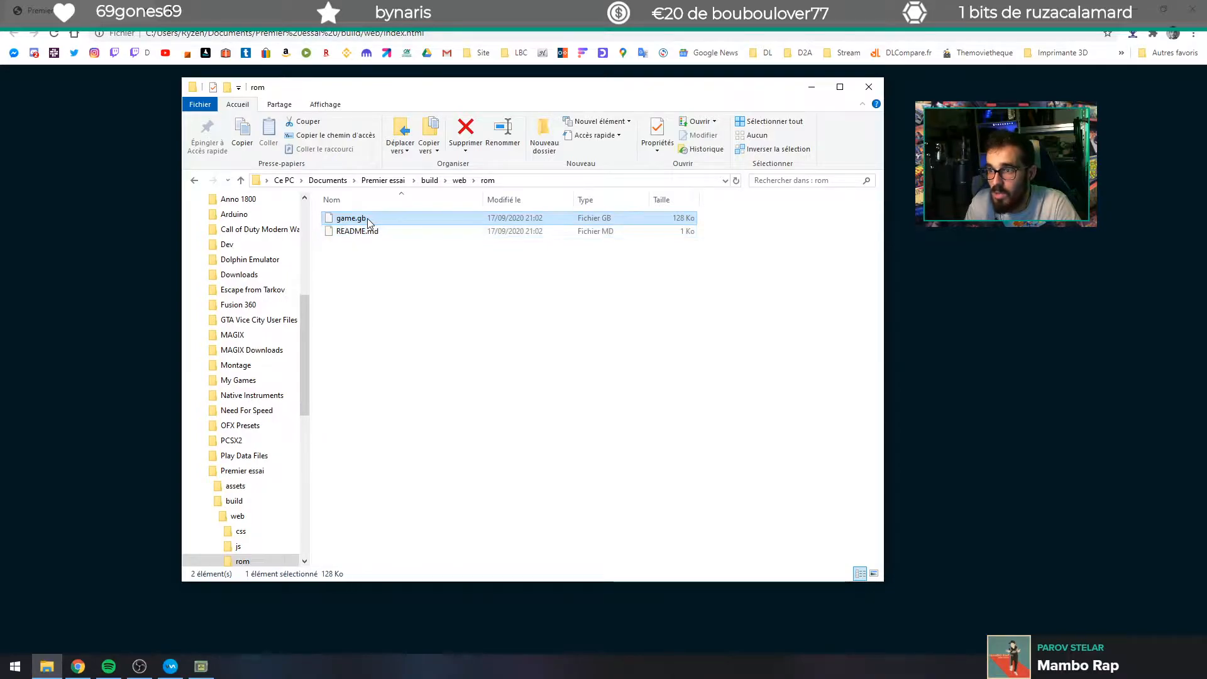
pyautogui.click(193, 181)
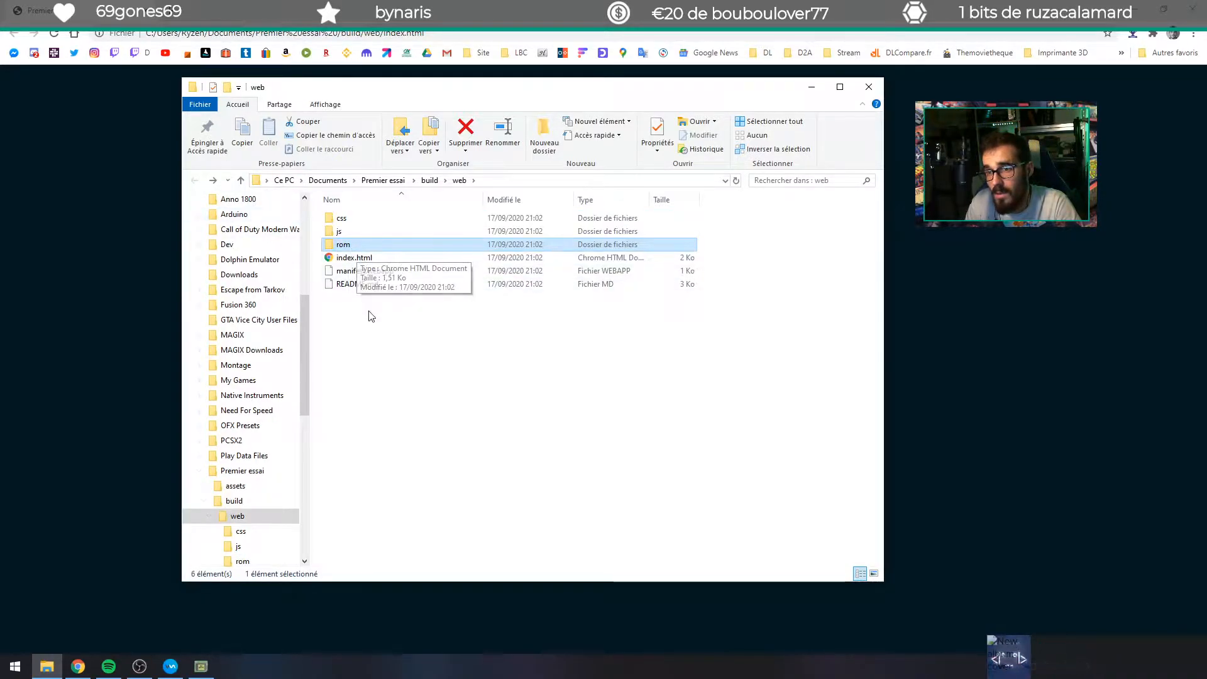
# Open manifest.webapp in Atom, read through its settings and close the editor.
pyautogui.click(377, 274)
pyautogui.rightClick(377, 274)
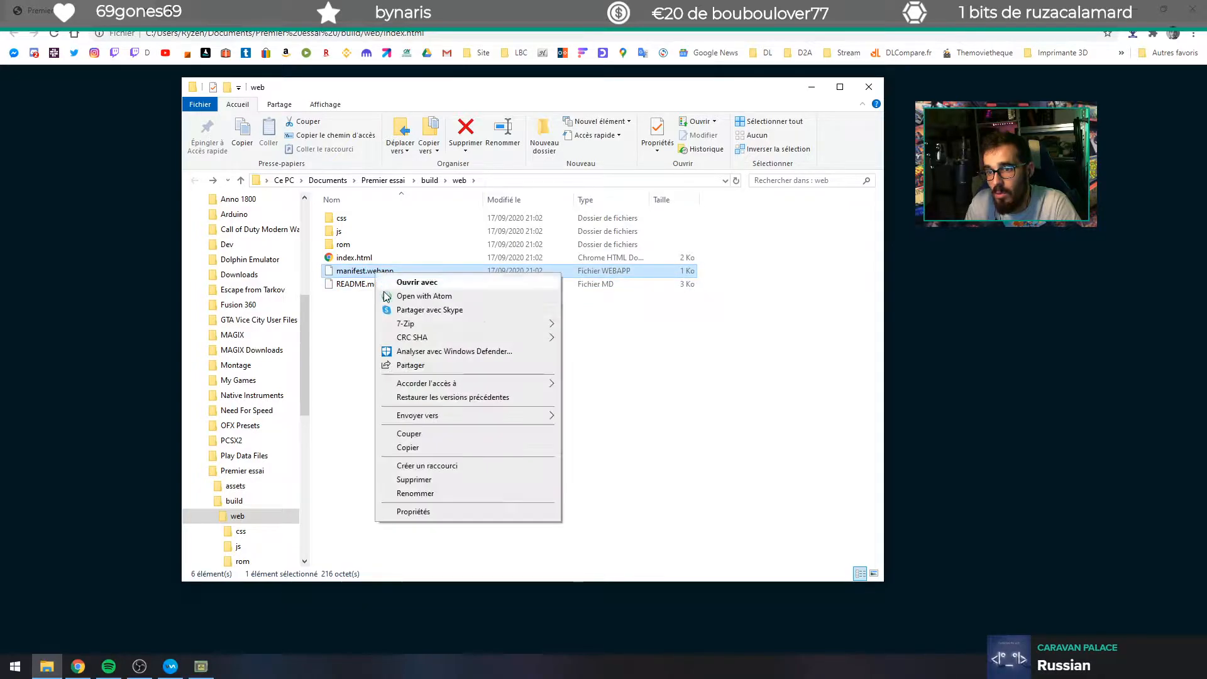
pyautogui.click(408, 296)
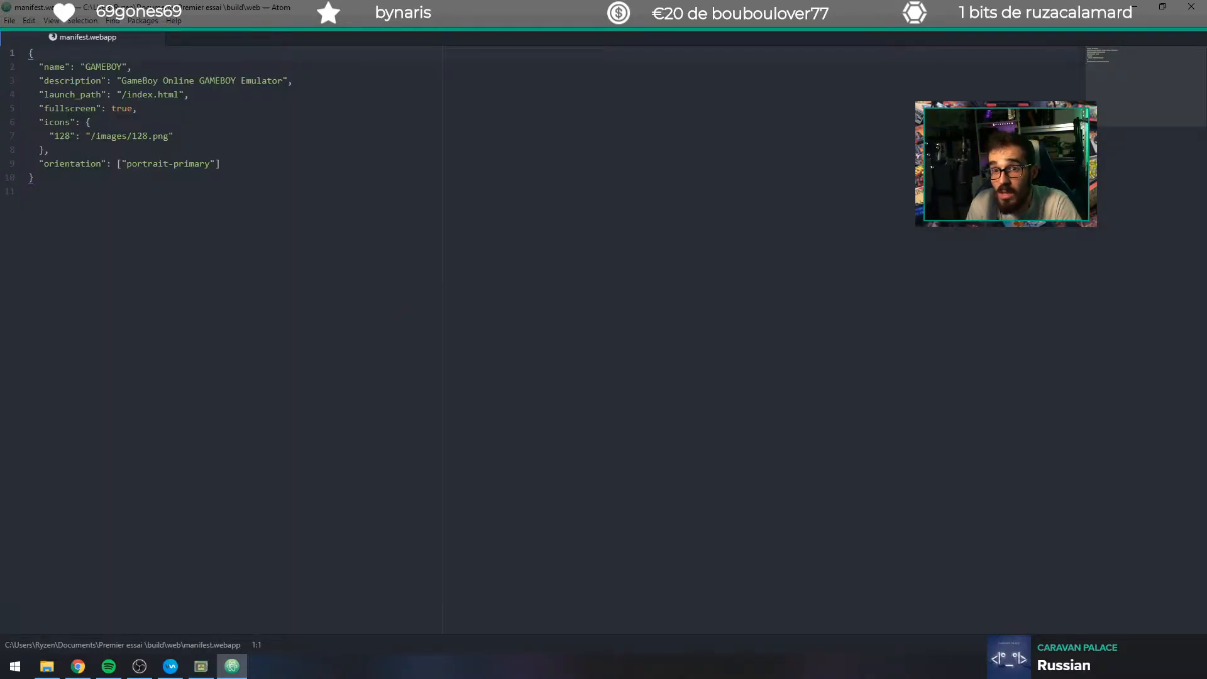
pyautogui.moveTo(39, 67); pyautogui.dragTo(76, 177)
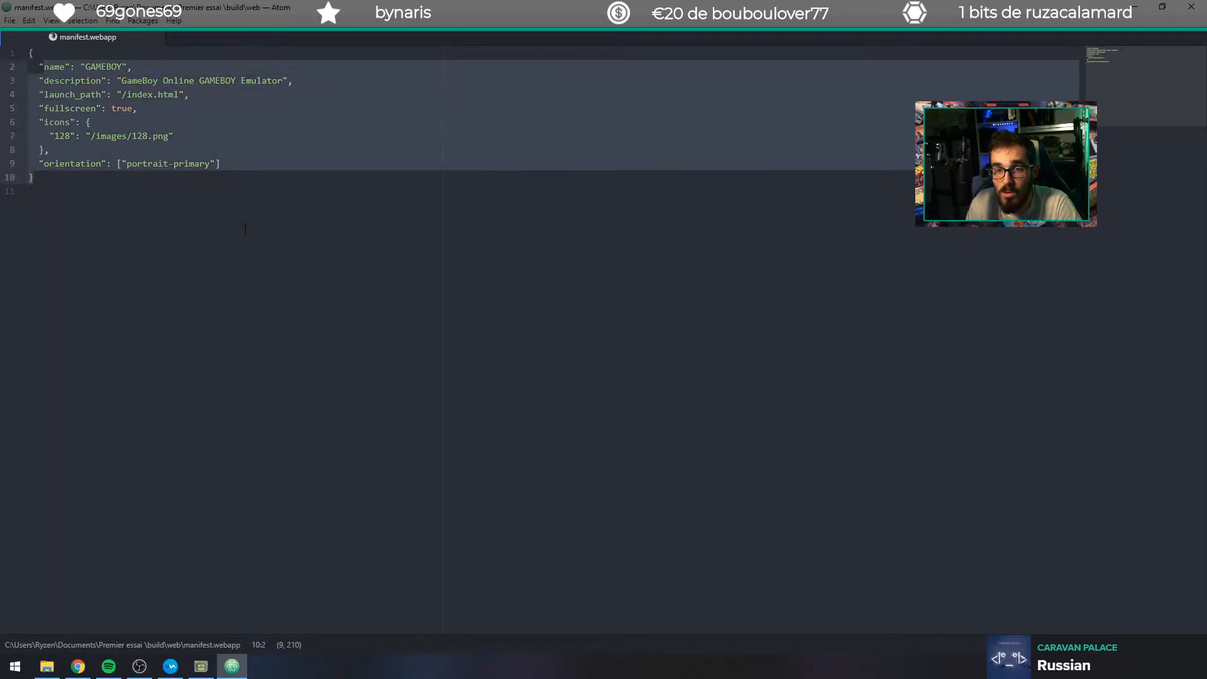
pyautogui.click(242, 229)
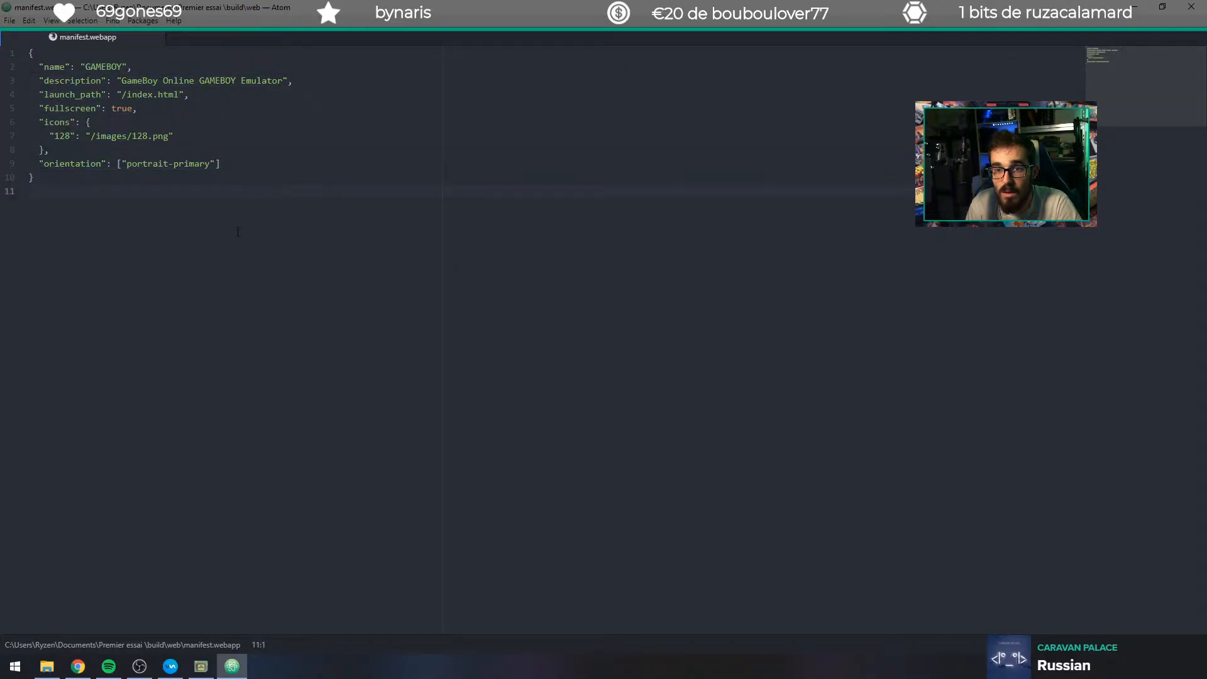
pyautogui.click(1200, 5)
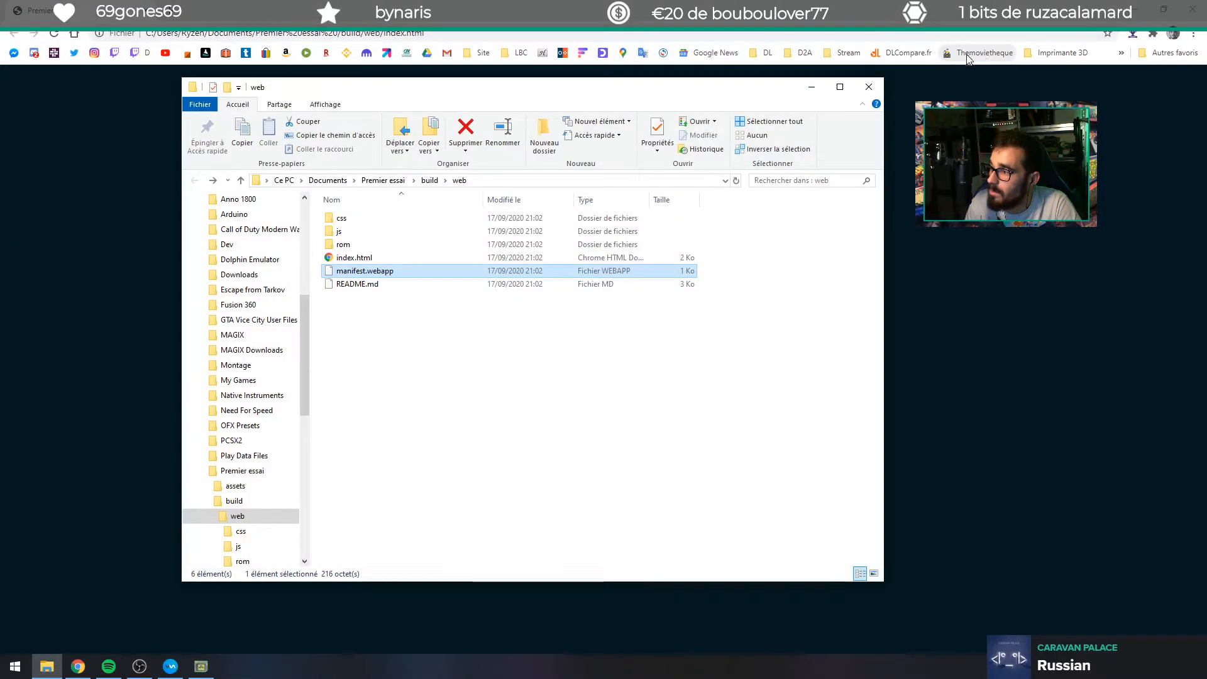
# Look through the js folder, its other subfolder and the css folder of the web build.
pyautogui.doubleClick(342, 232)
pyautogui.click(362, 231)
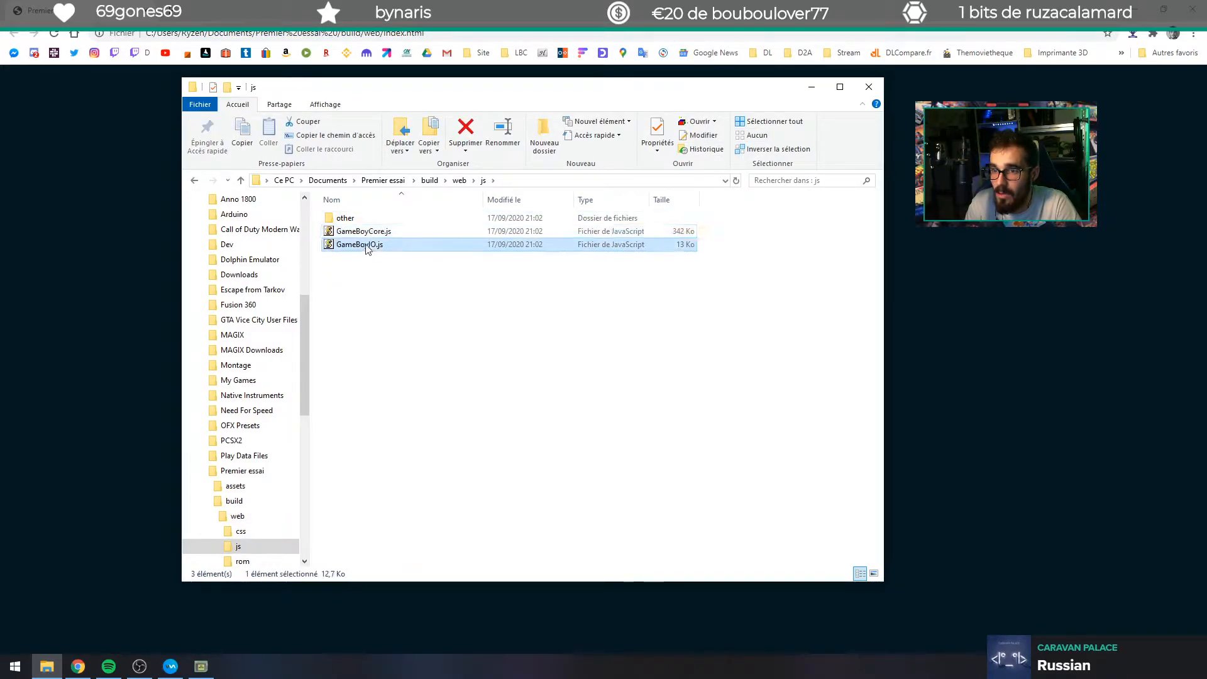
pyautogui.doubleClick(346, 218)
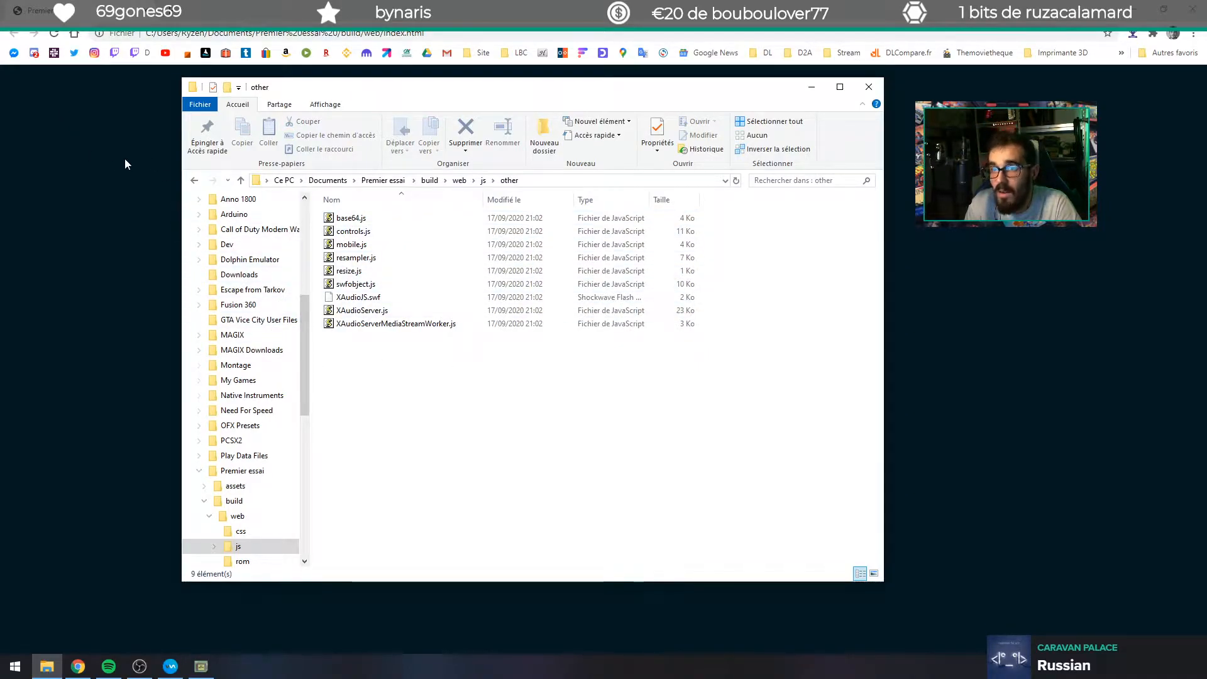
pyautogui.click(195, 181)
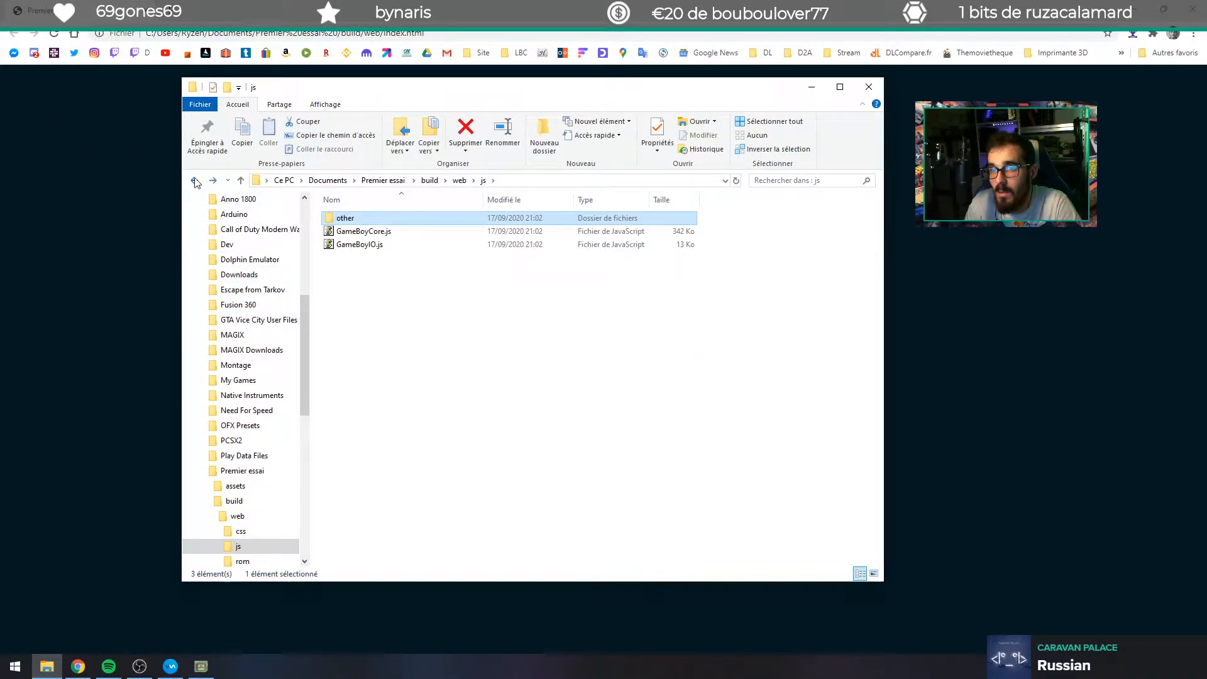
pyautogui.click(195, 181)
pyautogui.doubleClick(348, 217)
# Switch back to Chrome, reopen the developer tools on the exported page and examine the console messages about loading game.gb.
pyautogui.click(165, 189)
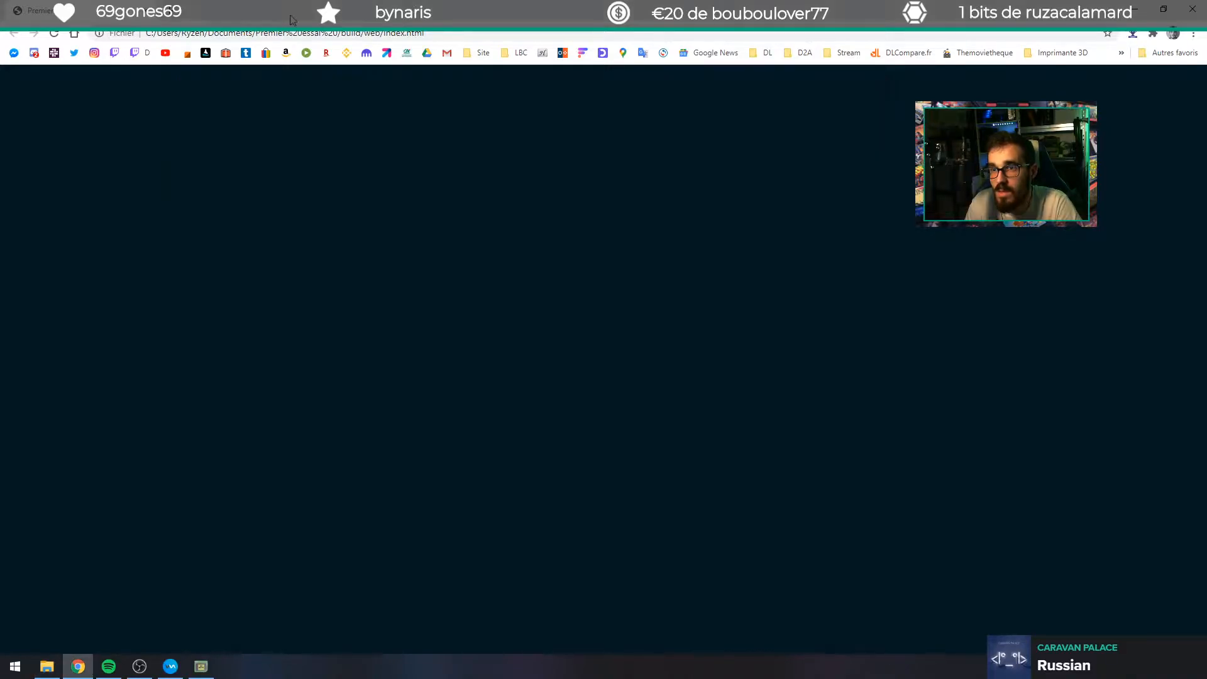
pyautogui.rightClick(151, 211)
pyautogui.click(165, 354)
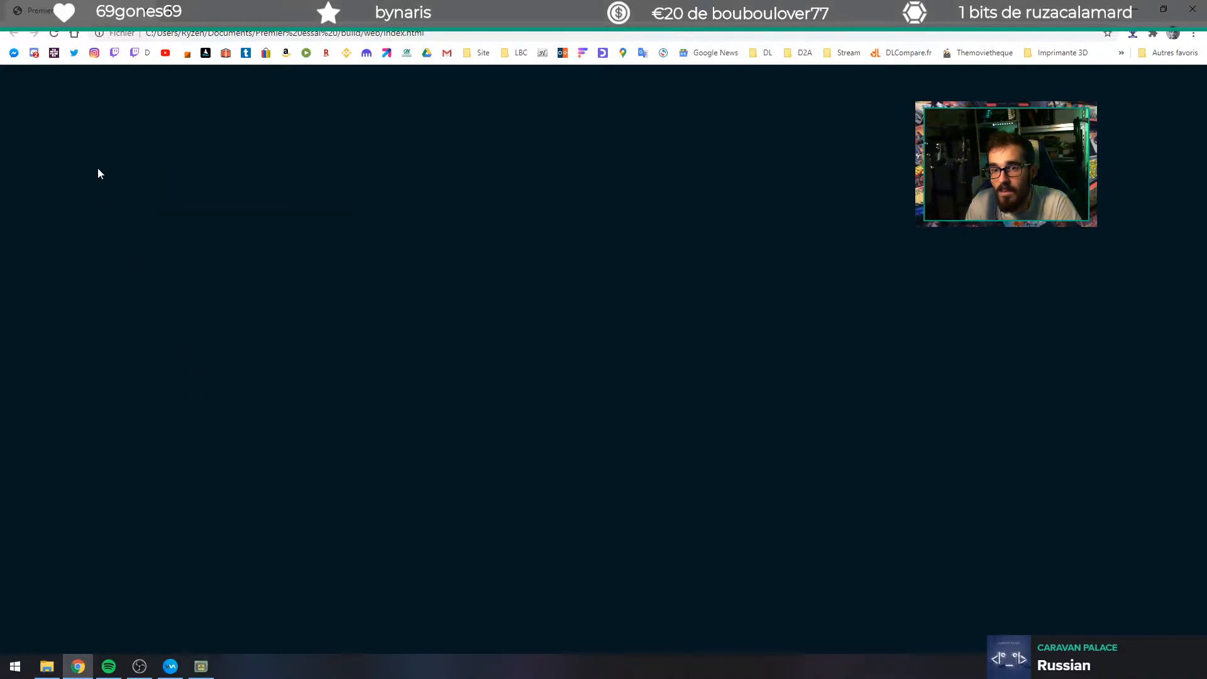
pyautogui.rightClick(53, 33)
pyautogui.click(111, 82)
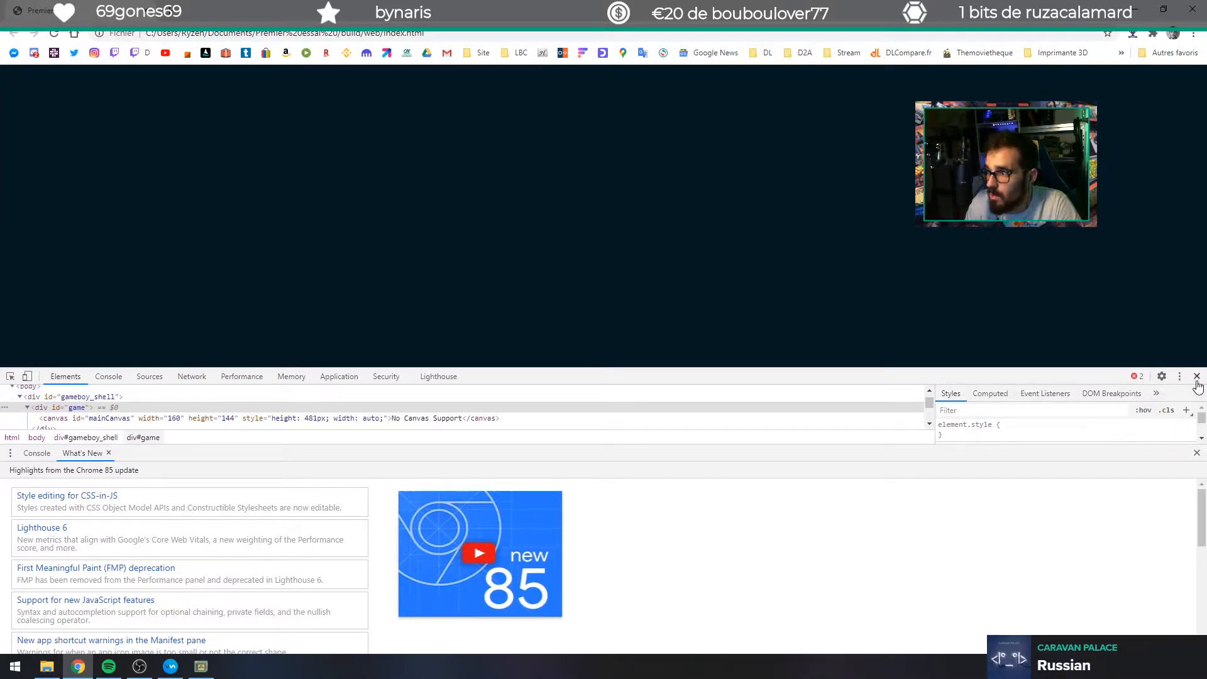
pyautogui.click(96, 378)
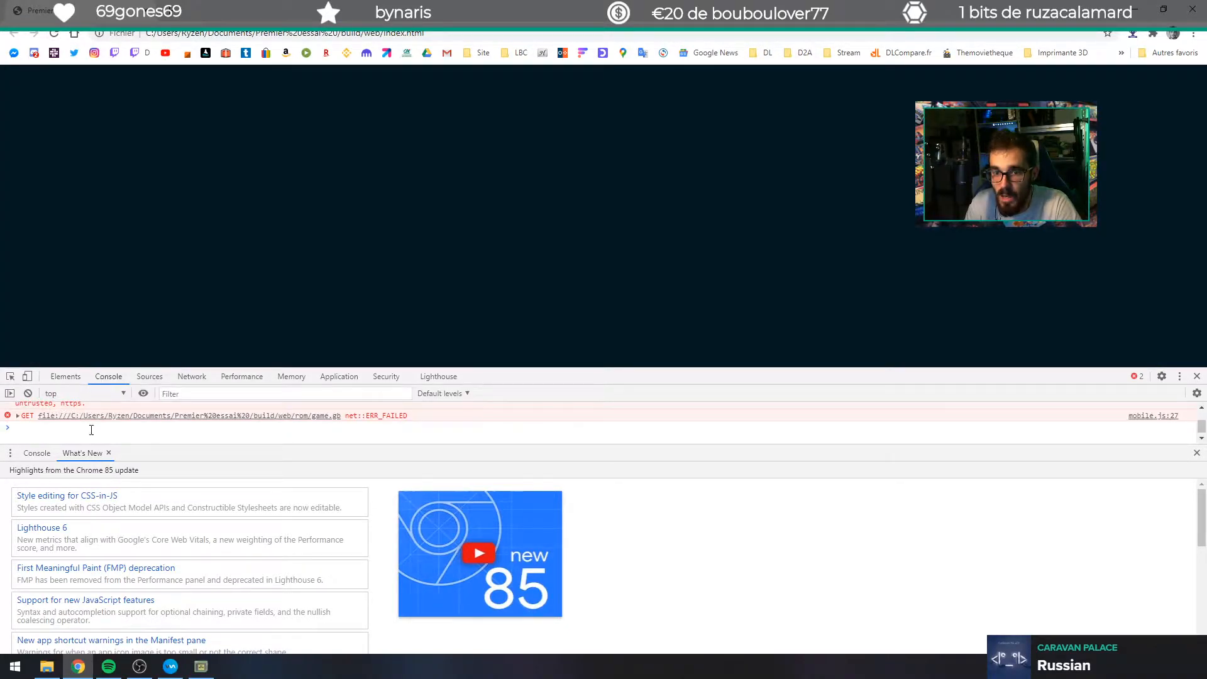
pyautogui.scroll(1, 88, 434)
pyautogui.scroll(-1, 53, 433)
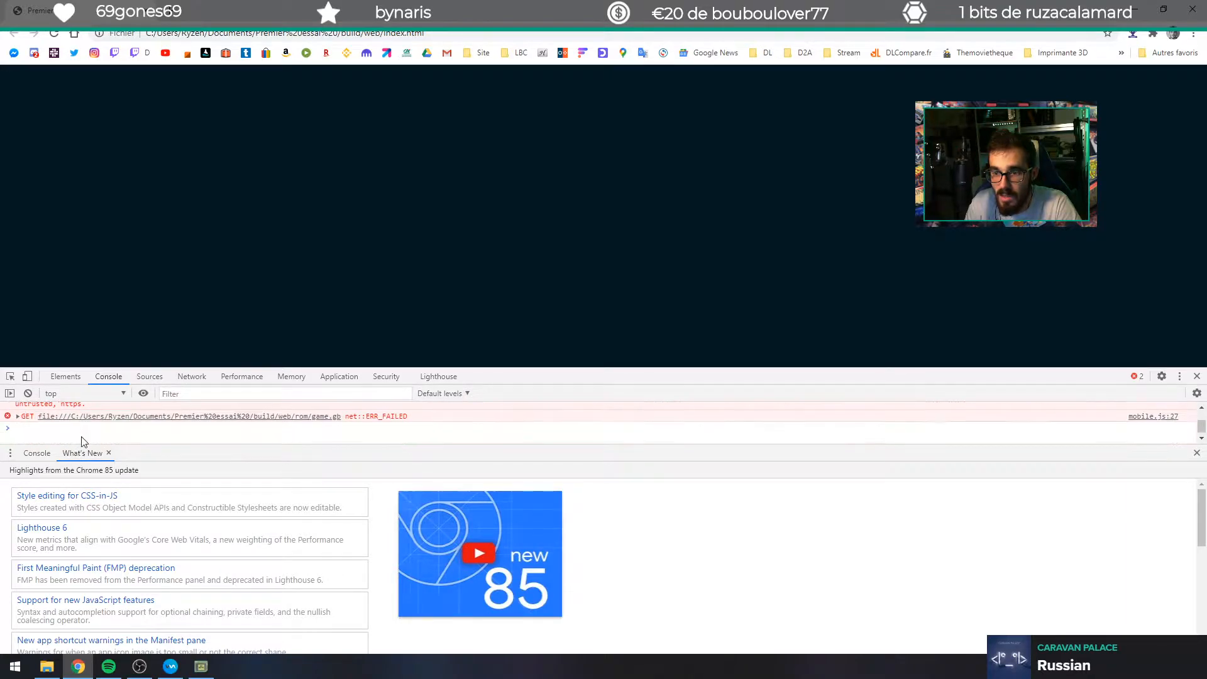
pyautogui.moveTo(359, 421); pyautogui.dragTo(240, 408)
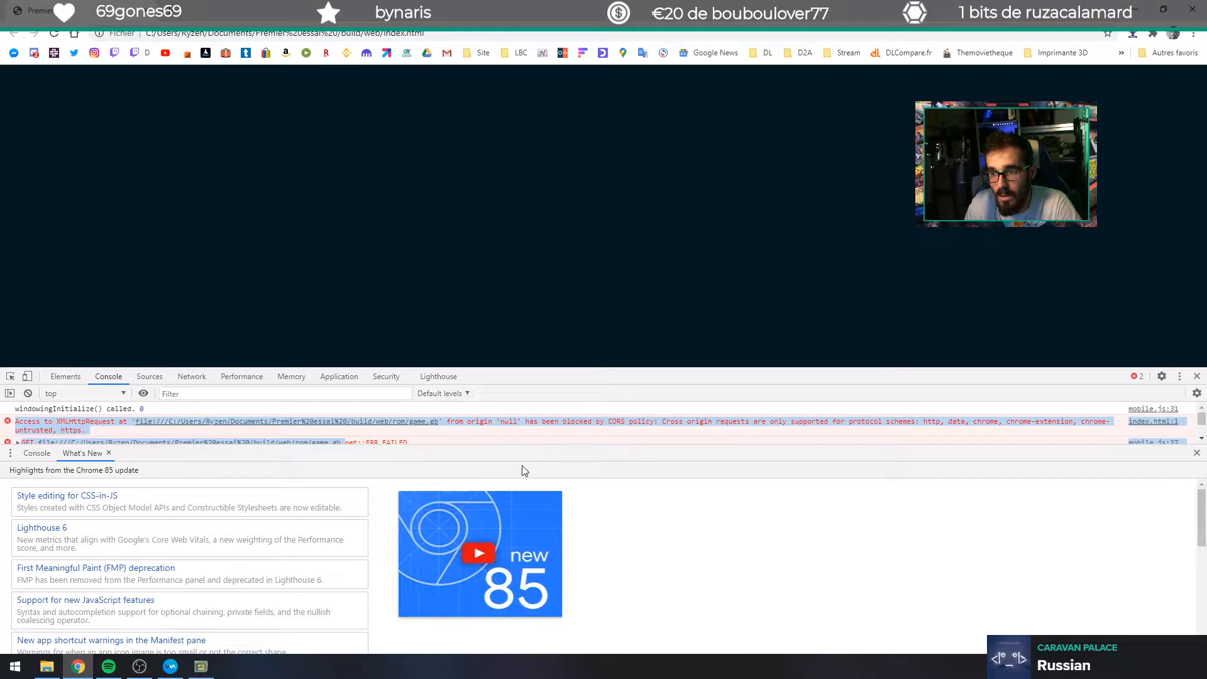
pyautogui.moveTo(526, 442); pyautogui.dragTo(519, 558)
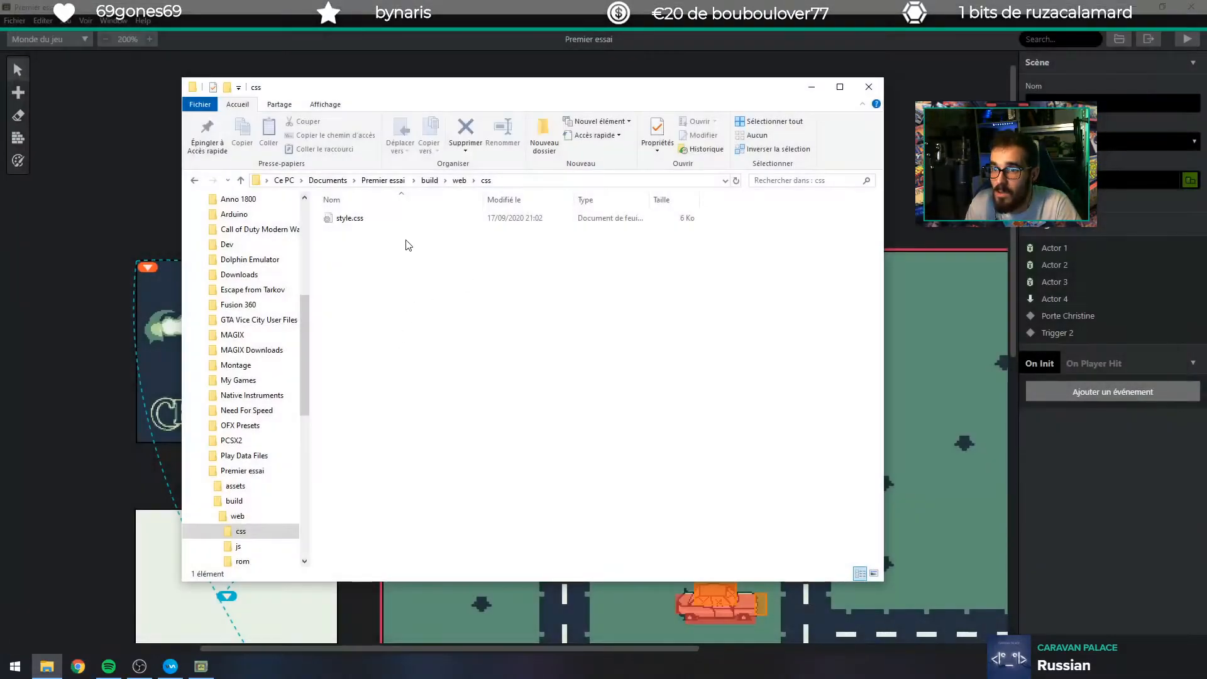
# Go back to Documents and copy the whole Premier essai folder.
pyautogui.click(385, 180)
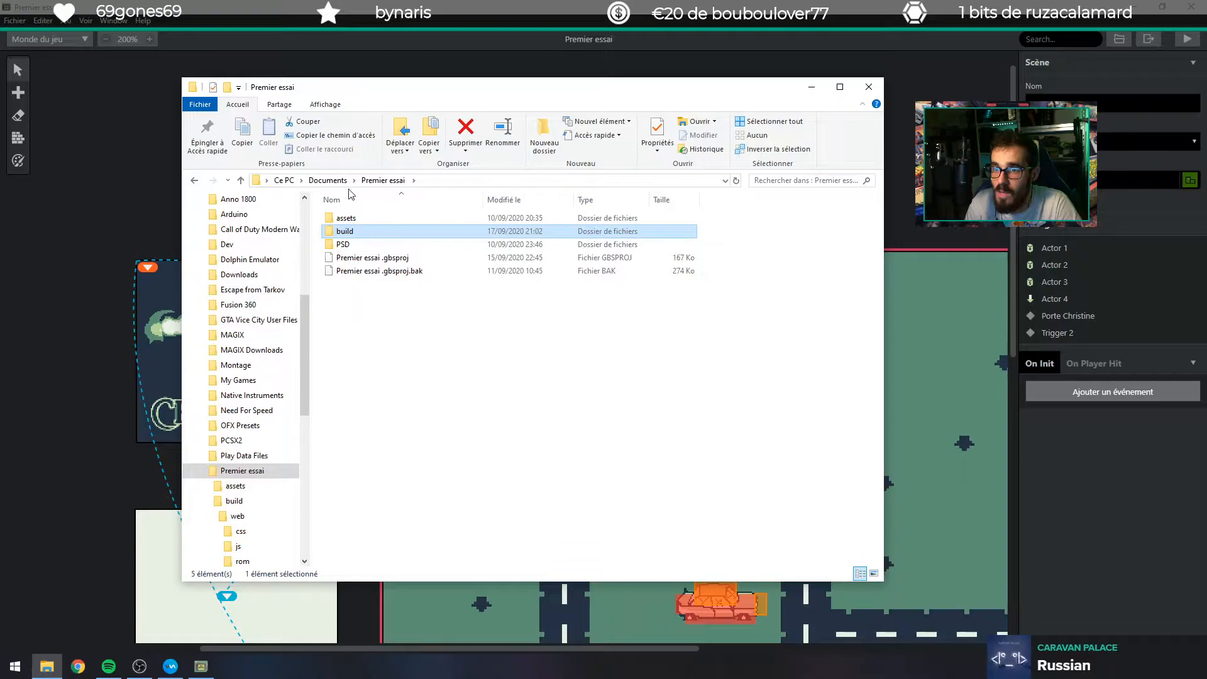
pyautogui.click(327, 180)
pyautogui.rightClick(380, 471)
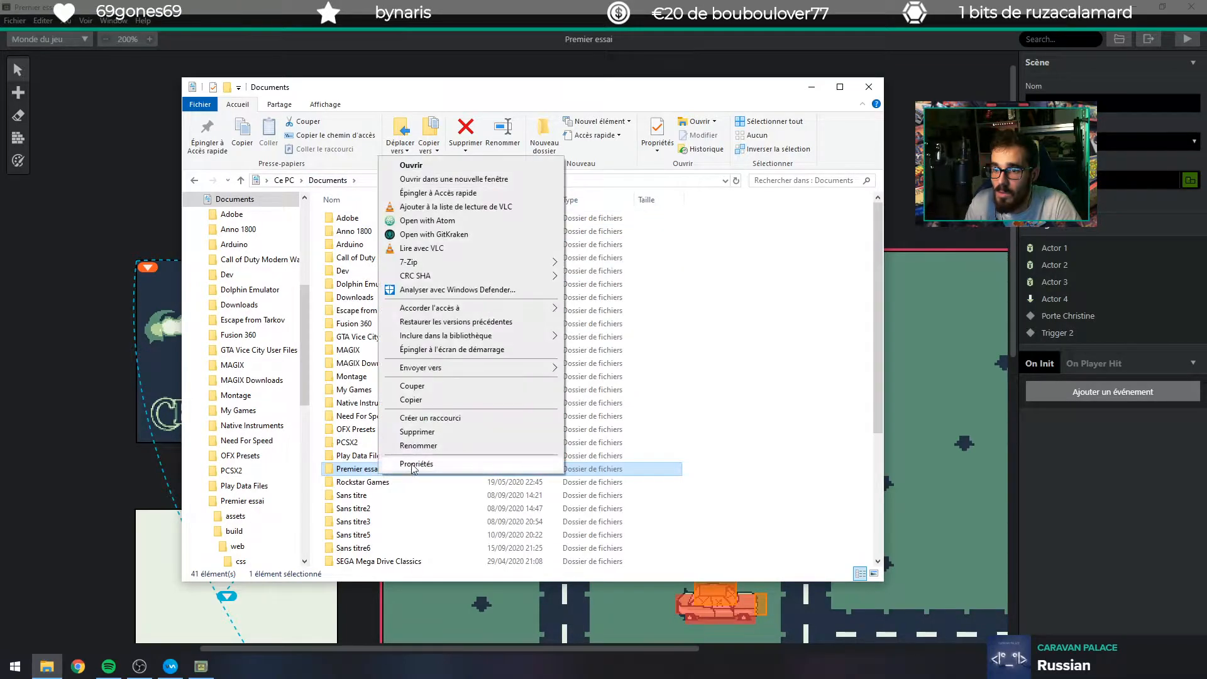
pyautogui.click(431, 400)
# Search for wamp among the installed programs and launch the local Wamp server.
pyautogui.click(15, 665)
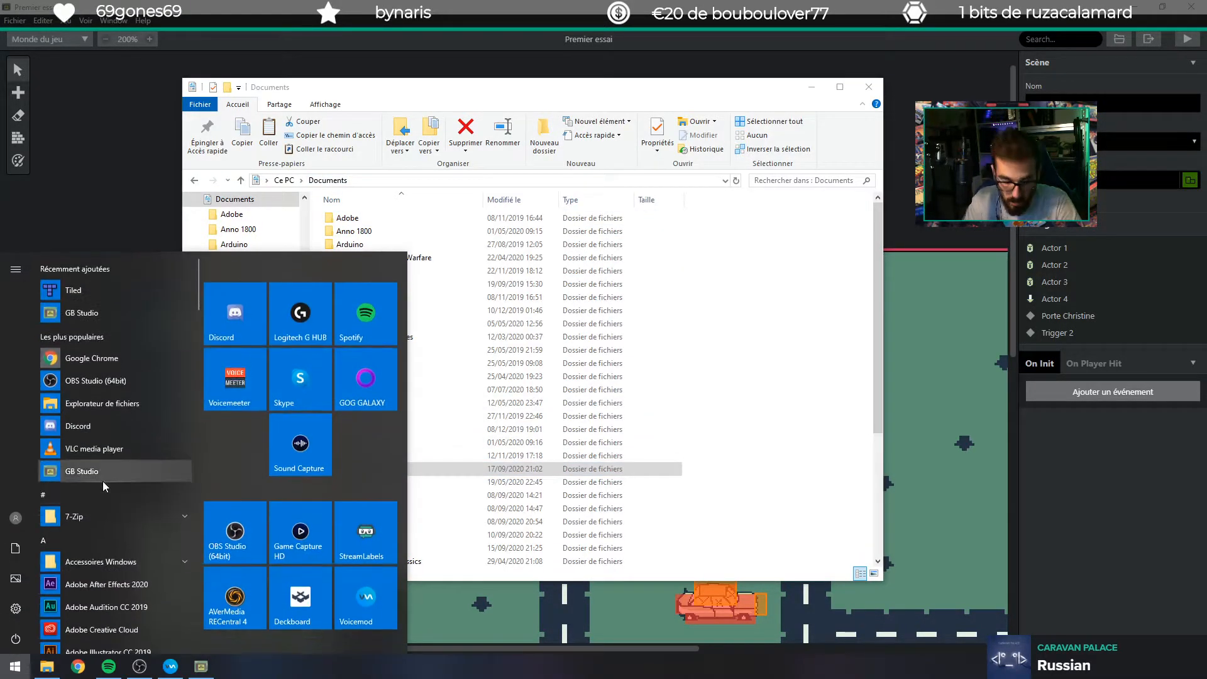
pyautogui.write('wamp')
pyautogui.press('Return')
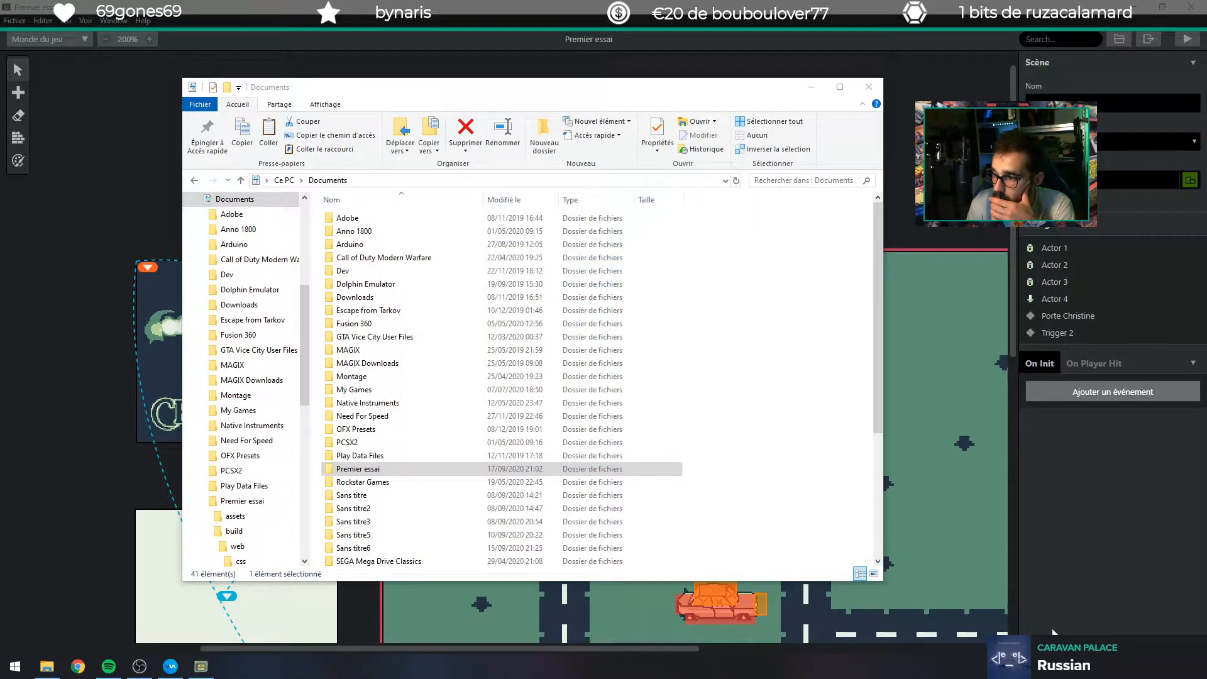
# Browse to the www folder inside wamp64 on the C: drive.
pyautogui.scroll(6, 220, 319)
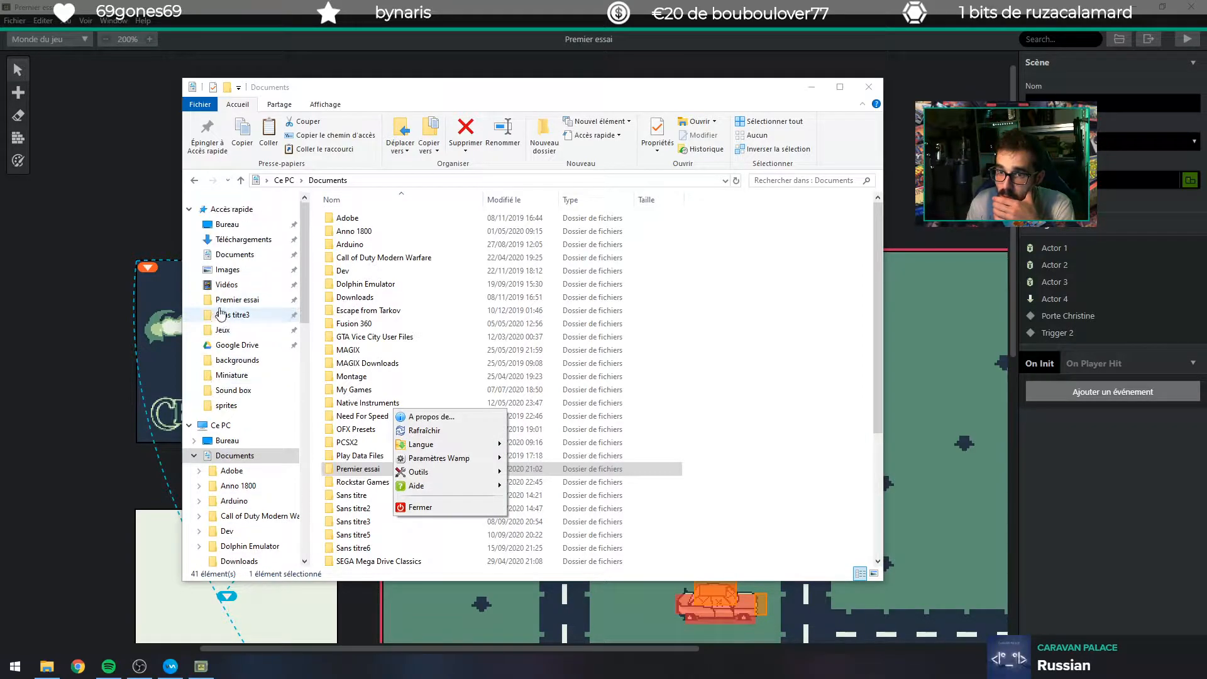
pyautogui.click(220, 425)
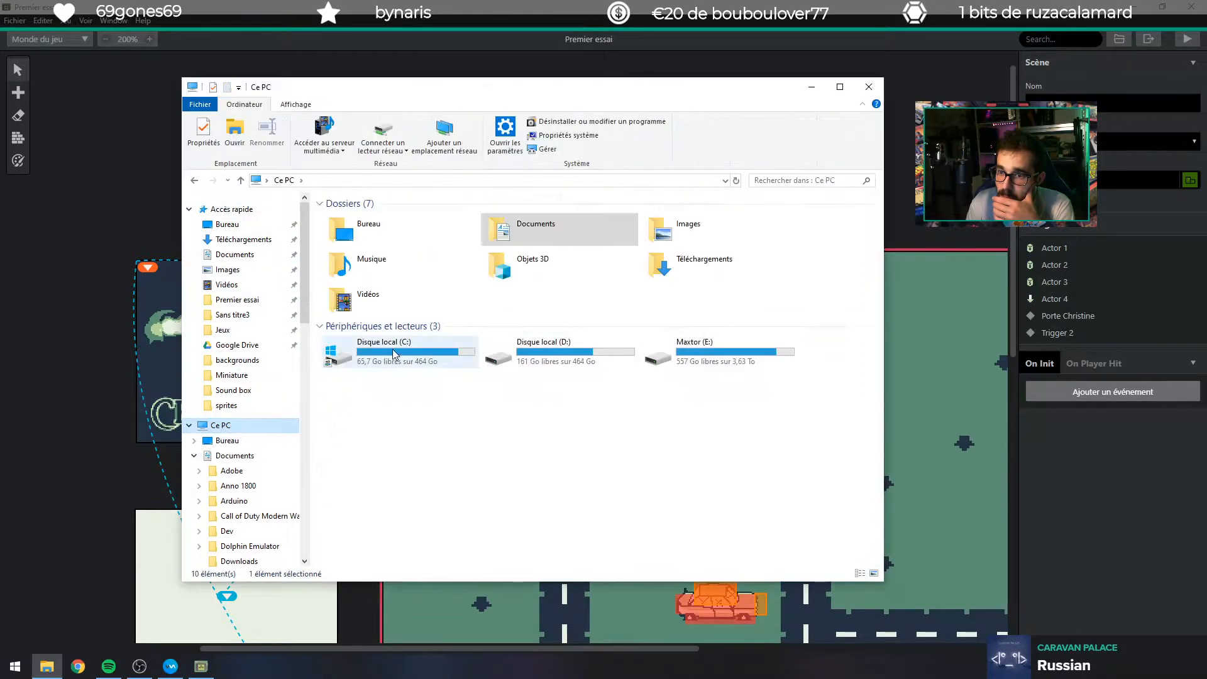
pyautogui.doubleClick(390, 352)
pyautogui.doubleClick(387, 398)
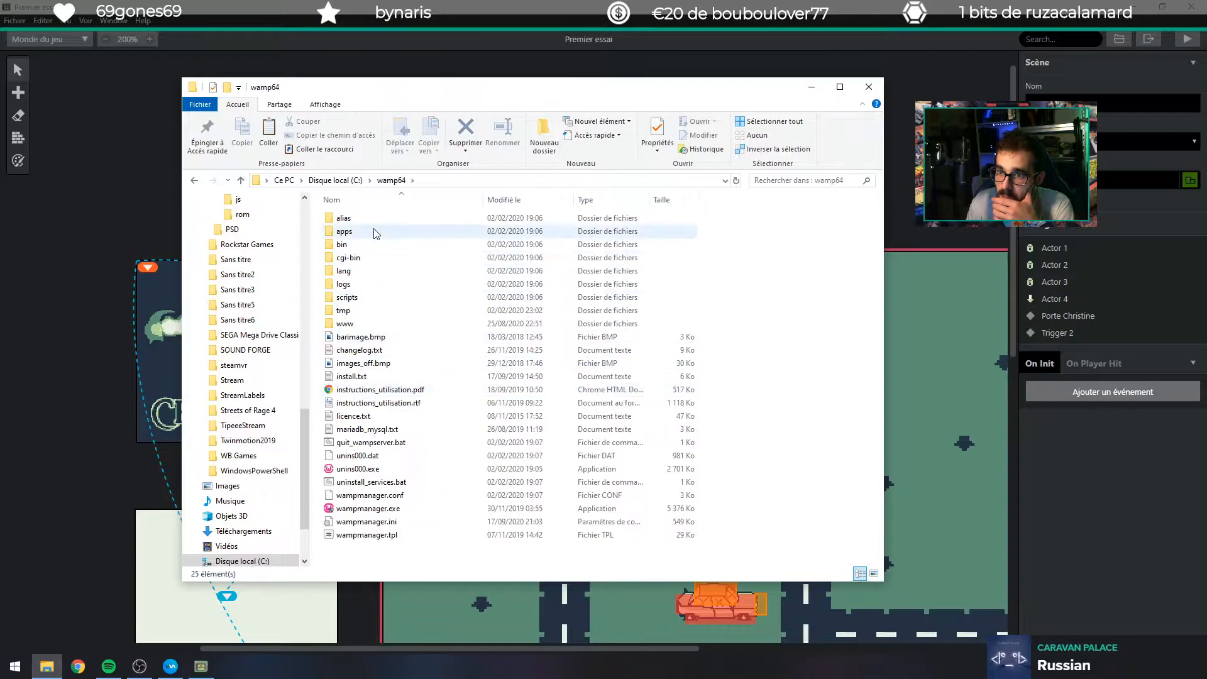
pyautogui.doubleClick(344, 323)
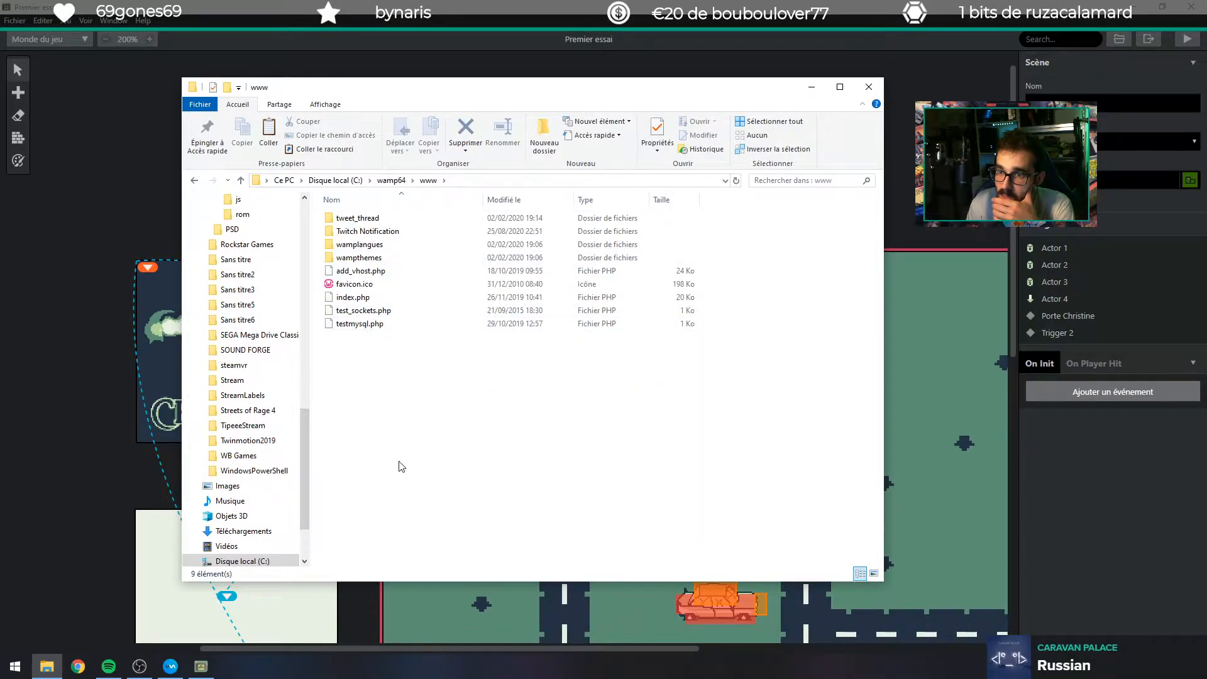
# Create a folder named testgb in www and open it, dismissing the missing-item error.
pyautogui.rightClick(401, 466)
pyautogui.moveTo(526, 434)
pyautogui.click(585, 435)
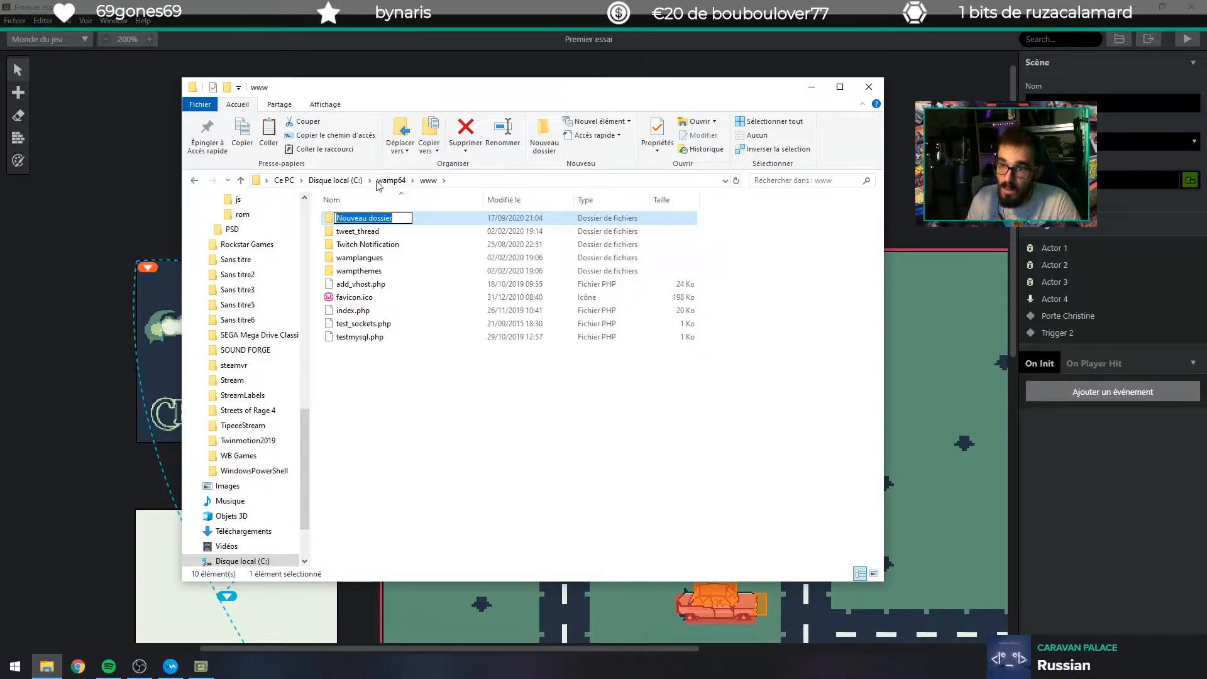
pyautogui.write('testgb')
pyautogui.press('Return')
pyautogui.press('Return')
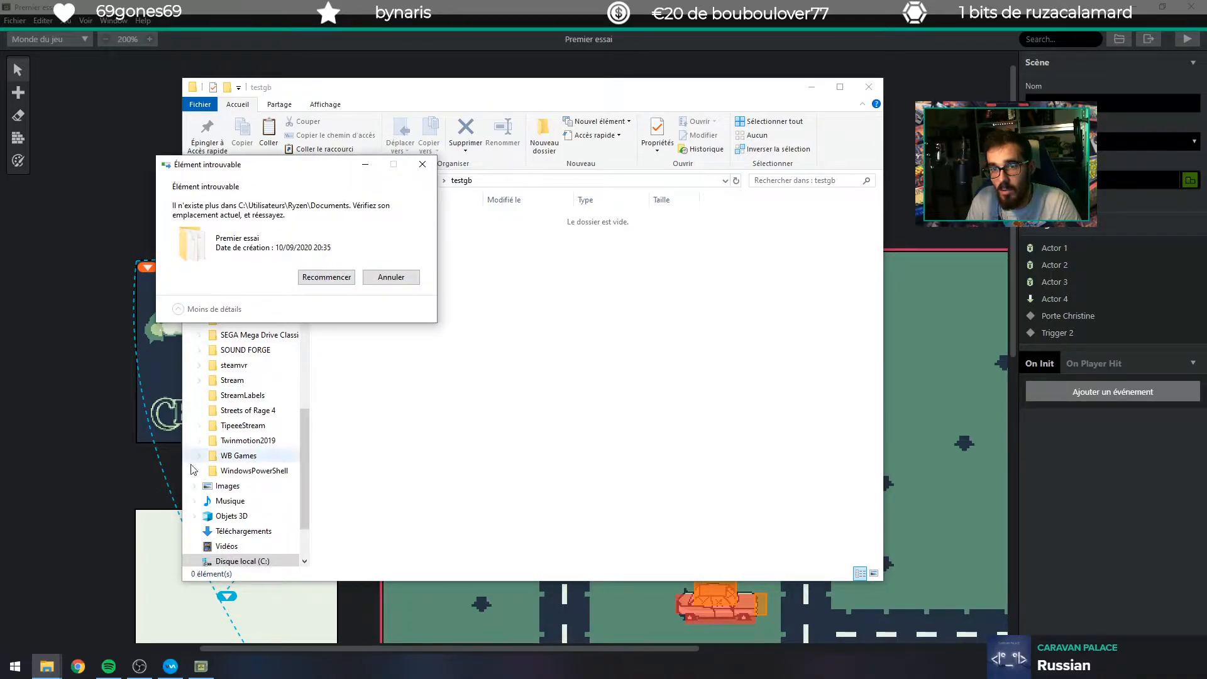
pyautogui.click(376, 277)
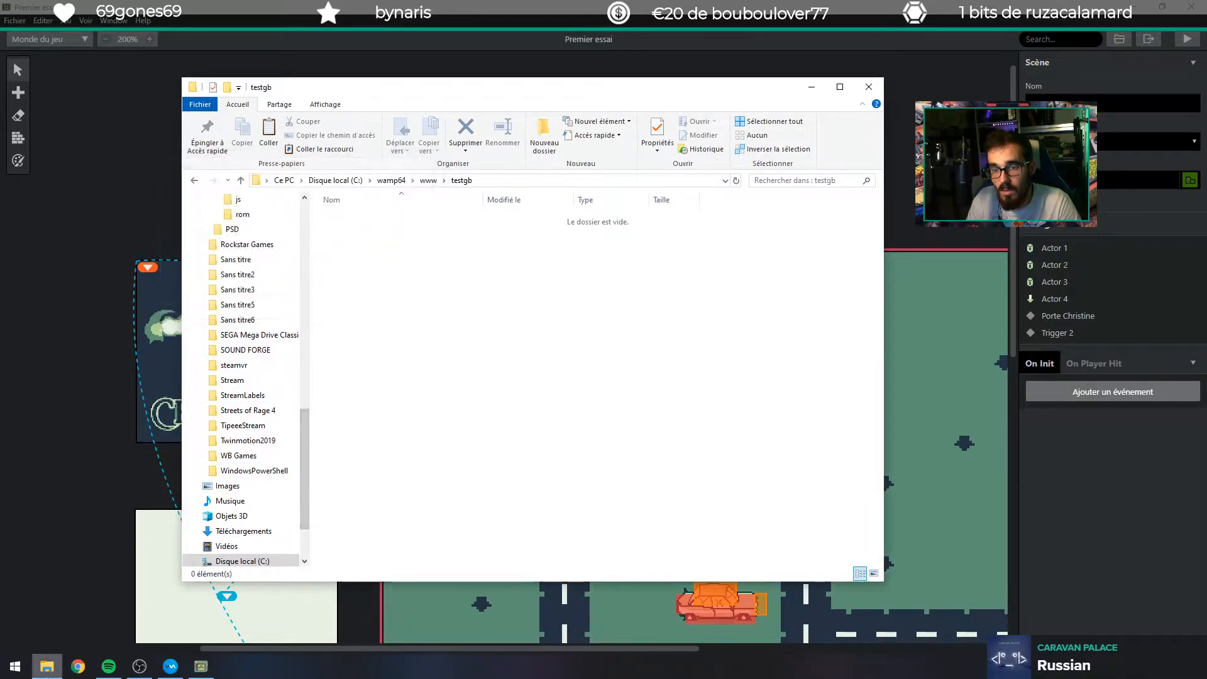
# Open a second Explorer window and browse to the build\web folder of Premier essai in Documents.
pyautogui.click(47, 667)
pyautogui.click(46, 668)
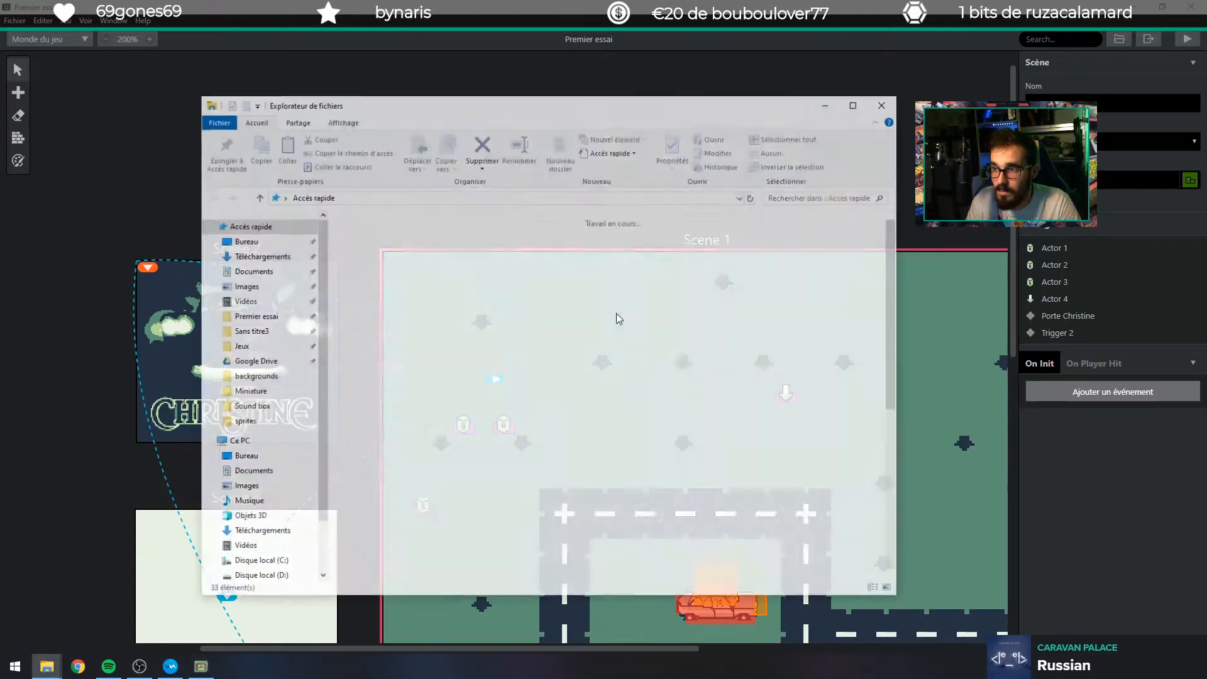
pyautogui.click(261, 256)
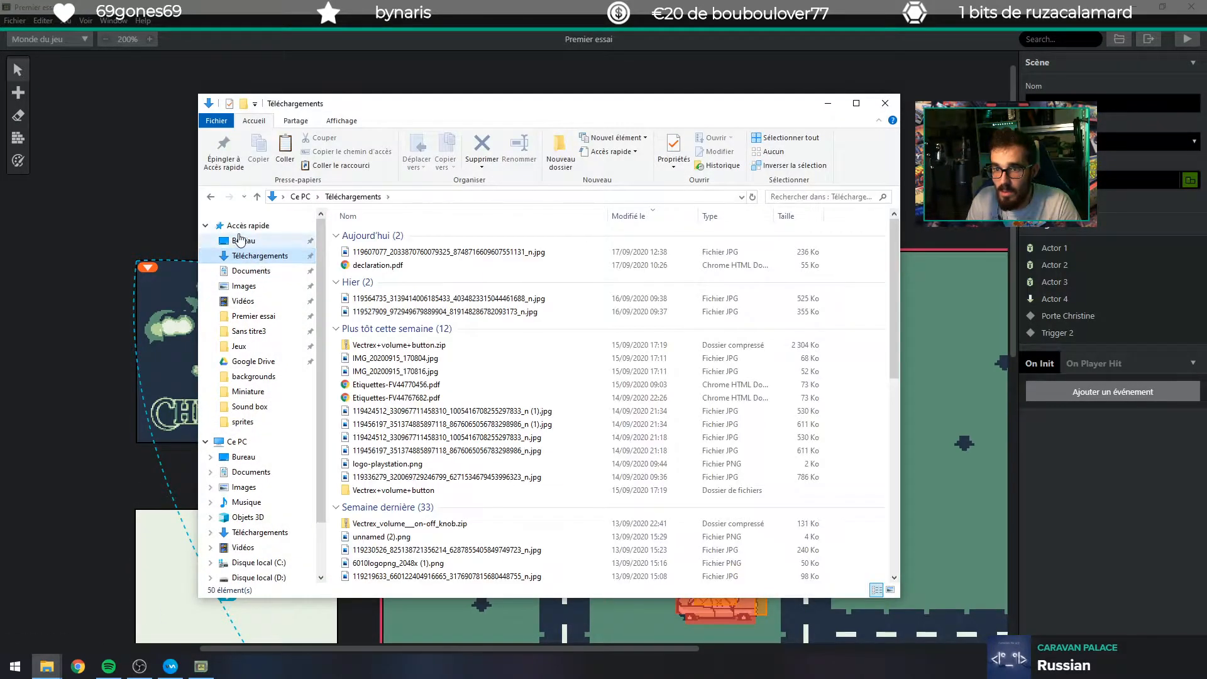
pyautogui.click(244, 241)
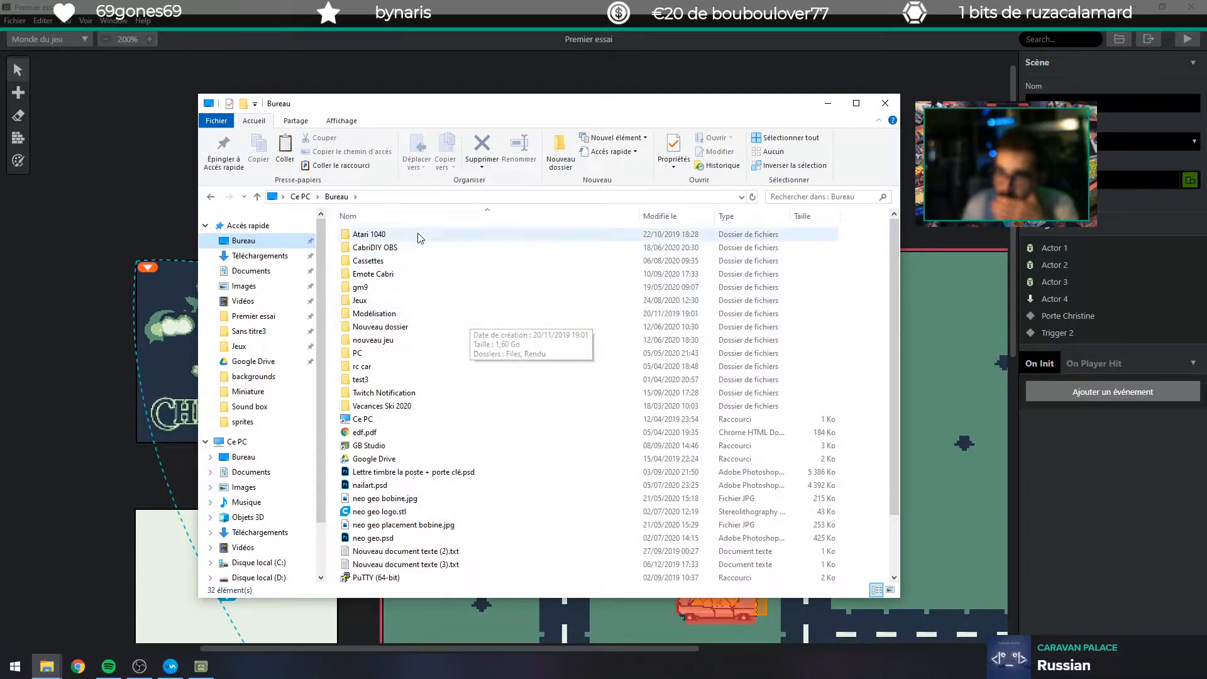
pyautogui.click(252, 276)
pyautogui.scroll(-3, 402, 377)
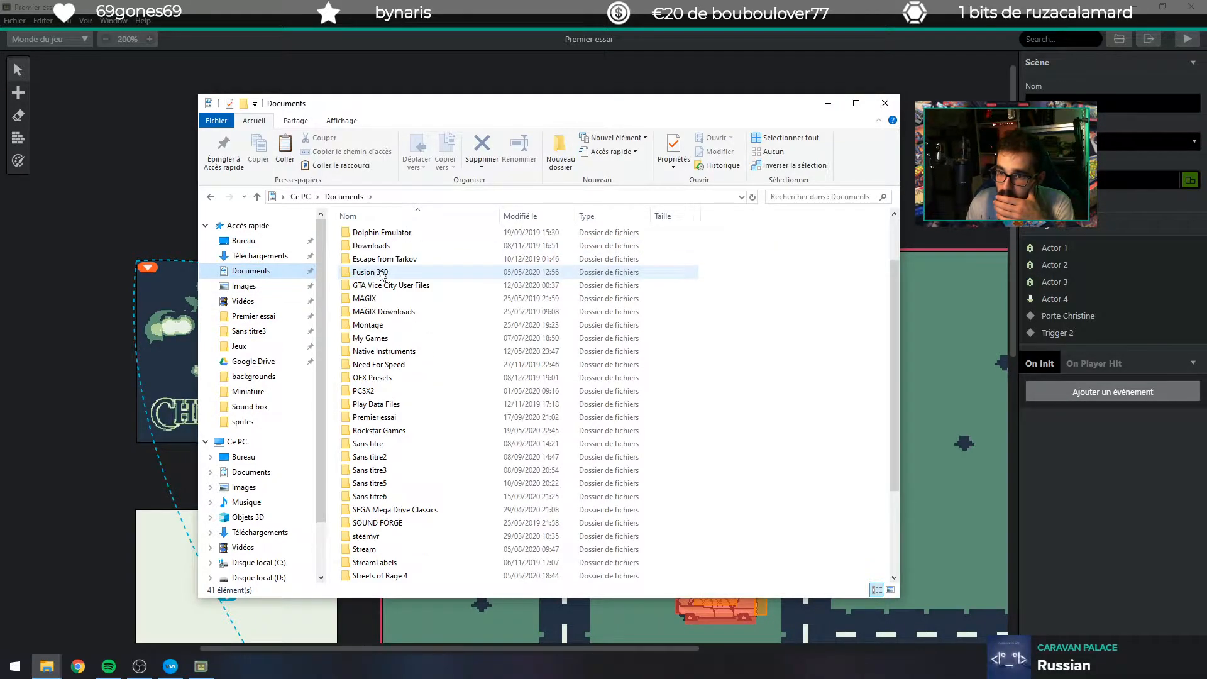
pyautogui.doubleClick(408, 418)
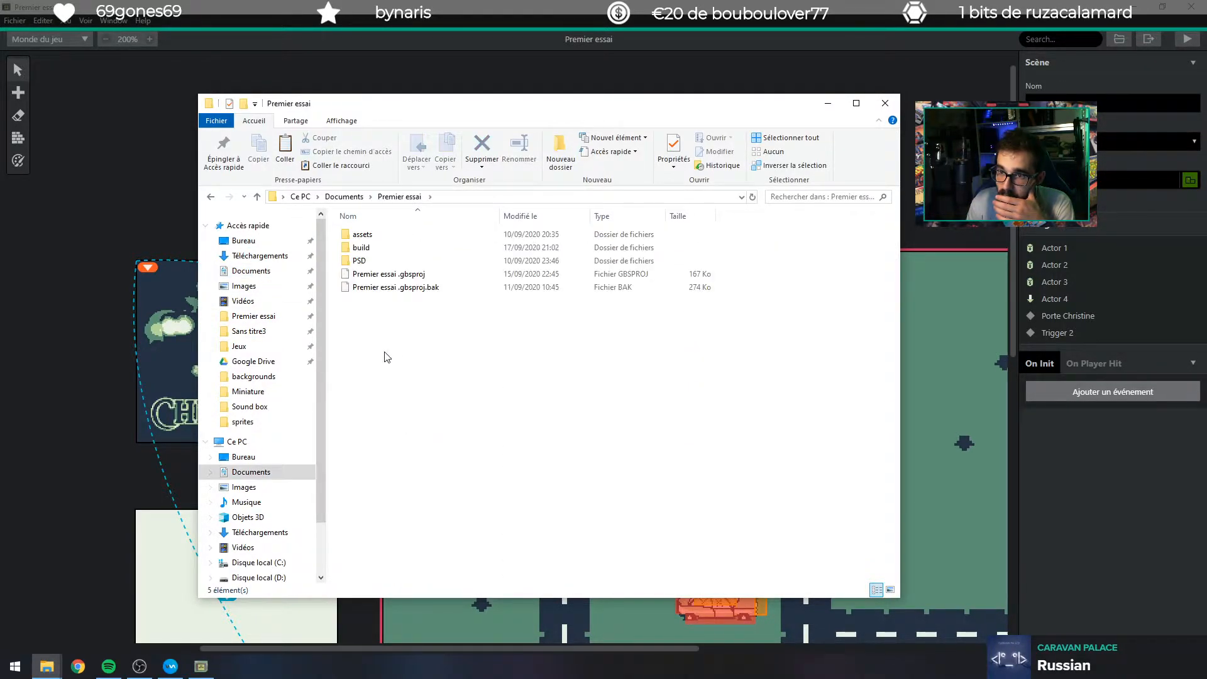
pyautogui.doubleClick(363, 247)
pyautogui.click(364, 237)
pyautogui.doubleClick(364, 239)
# Copy all the contents of the web build folder into the testgb folder.
pyautogui.hotkey('ctrl', 'a')
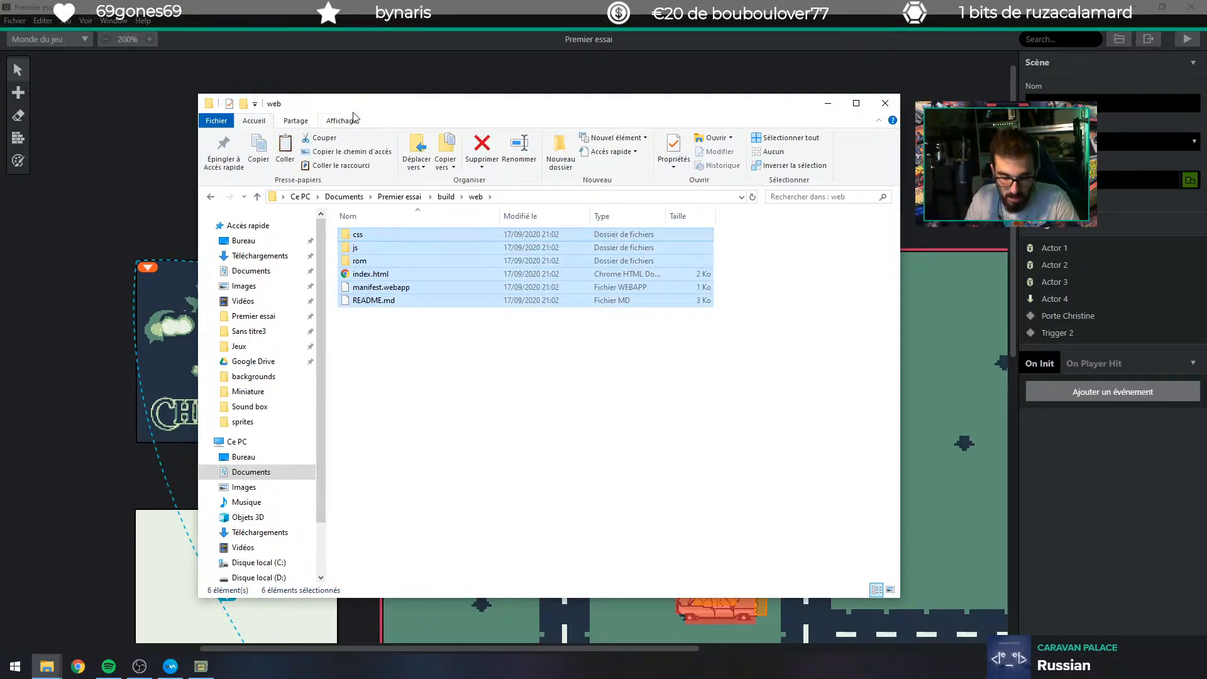
pyautogui.click(41, 665)
pyautogui.click(41, 609)
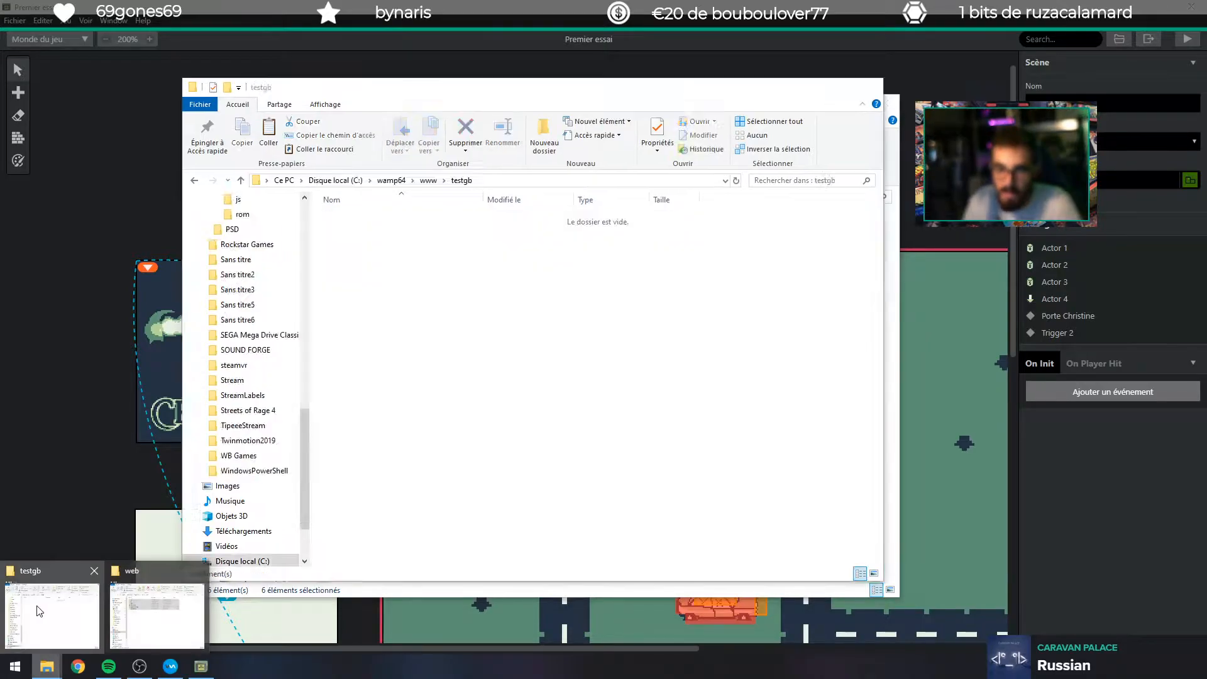
pyautogui.hotkey('ctrl', 'v')
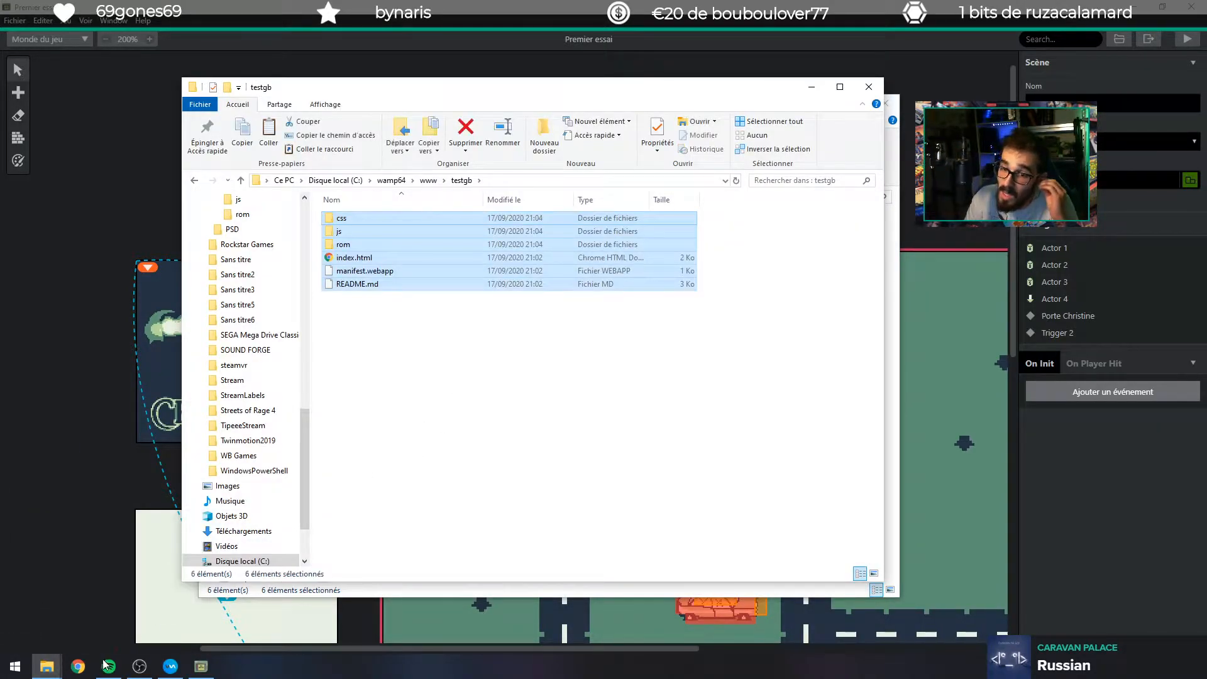
# Switch to Chrome and load the local server home page at 127.0.0.1.
pyautogui.click(76, 667)
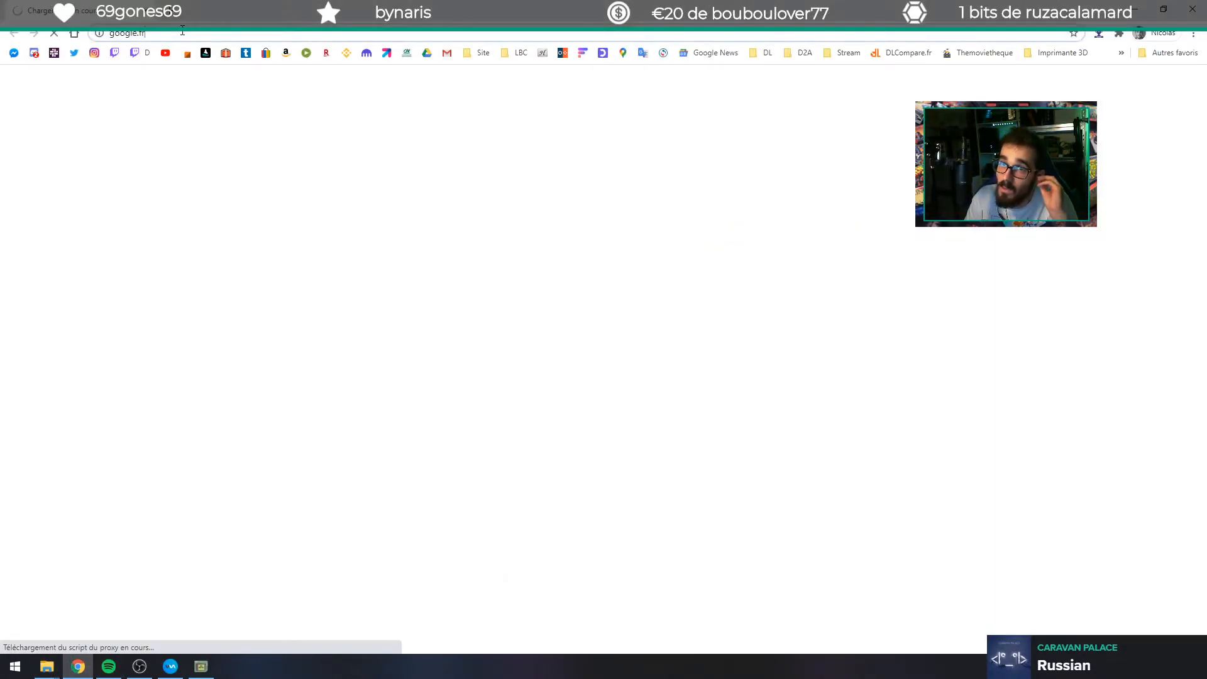
pyautogui.click(183, 31)
pyautogui.write('127.0.0.1:3000')
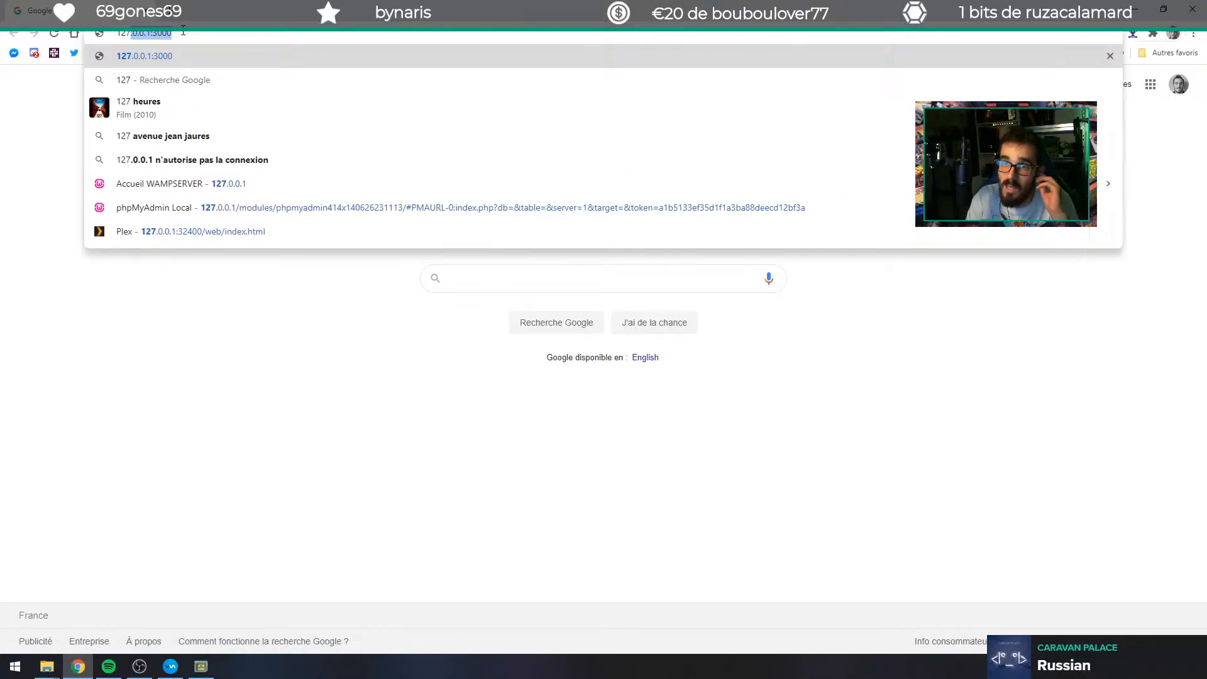
pyautogui.press('BackSpace')
pyautogui.press('BackSpace')
pyautogui.press('BackSpace')
pyautogui.press('BackSpace')
pyautogui.press('BackSpace')
pyautogui.press('Return')
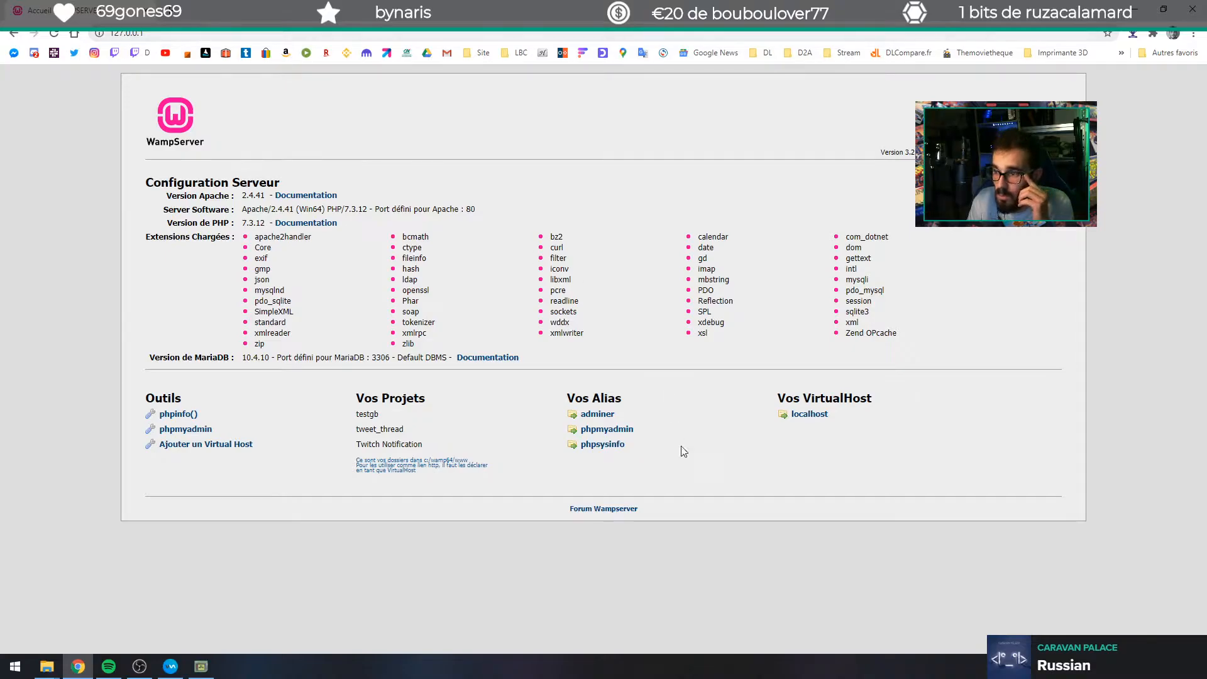
# Load the exported game from 127.0.0.1/testgb and start a new game from its title screen.
pyautogui.click(156, 33)
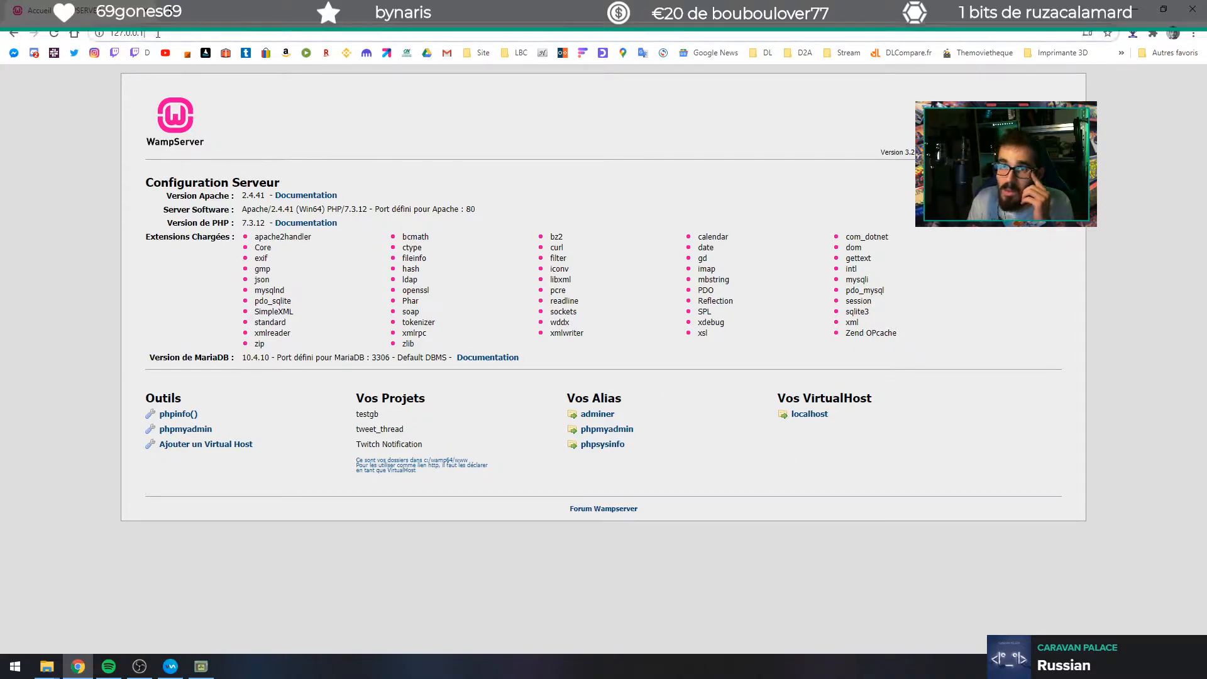
pyautogui.write('/testgb')
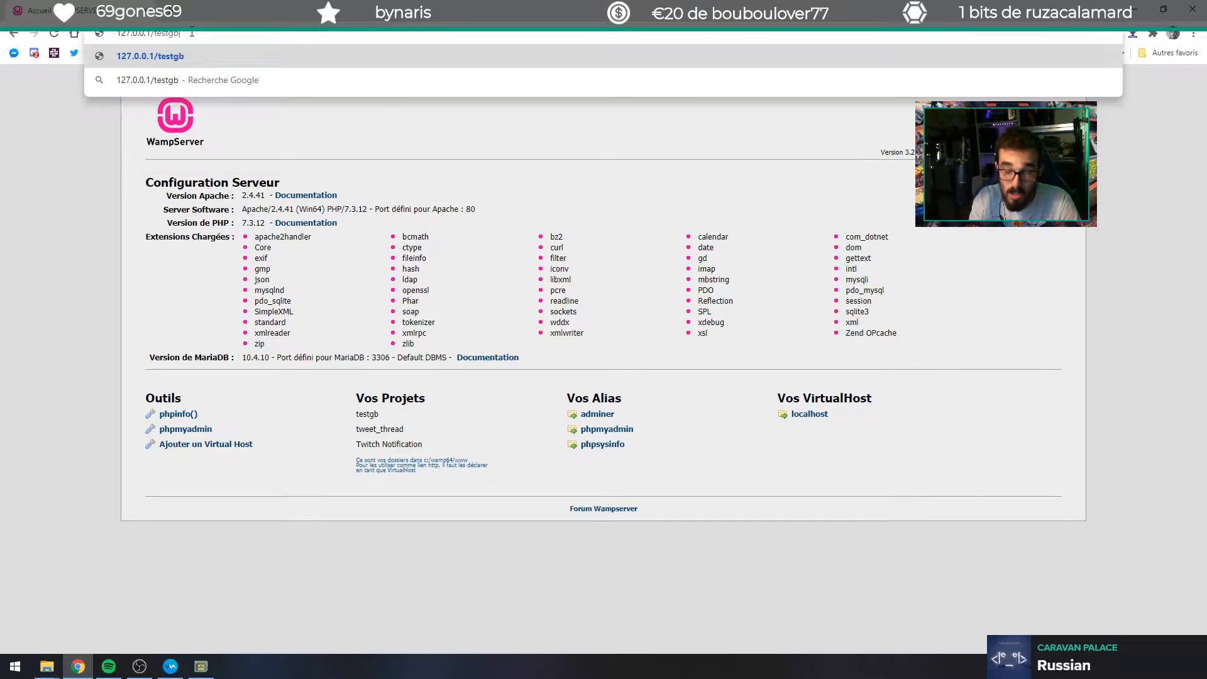
pyautogui.press('Return')
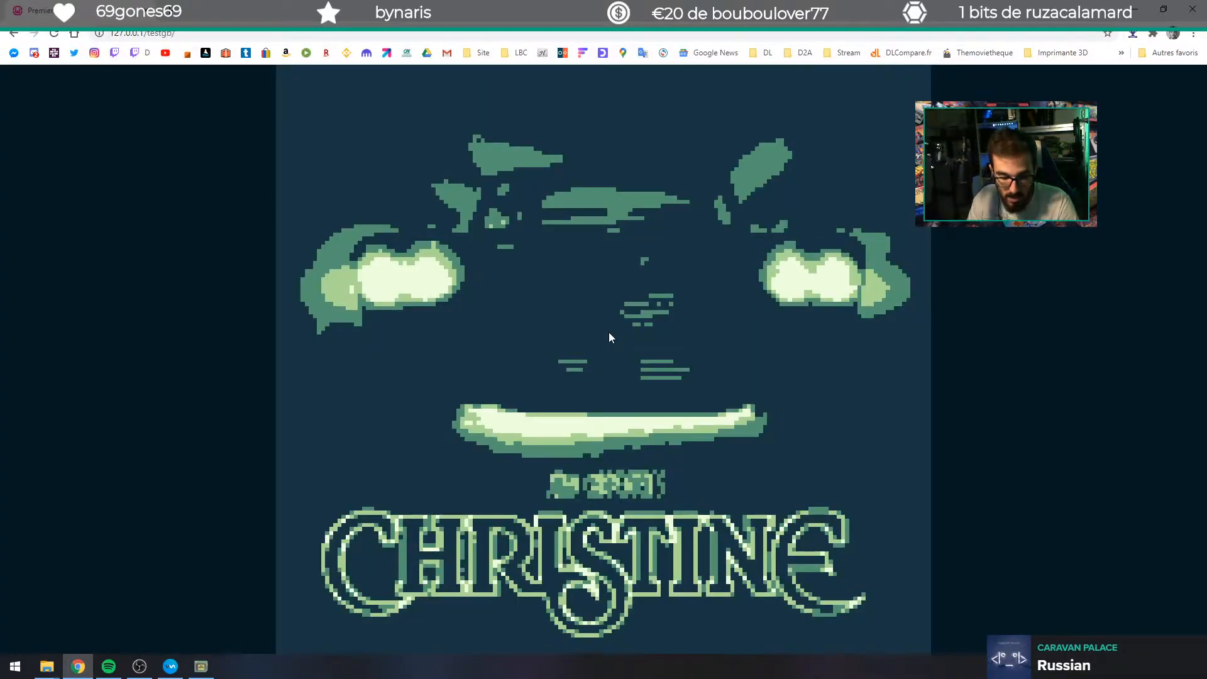
pyautogui.press('Return')
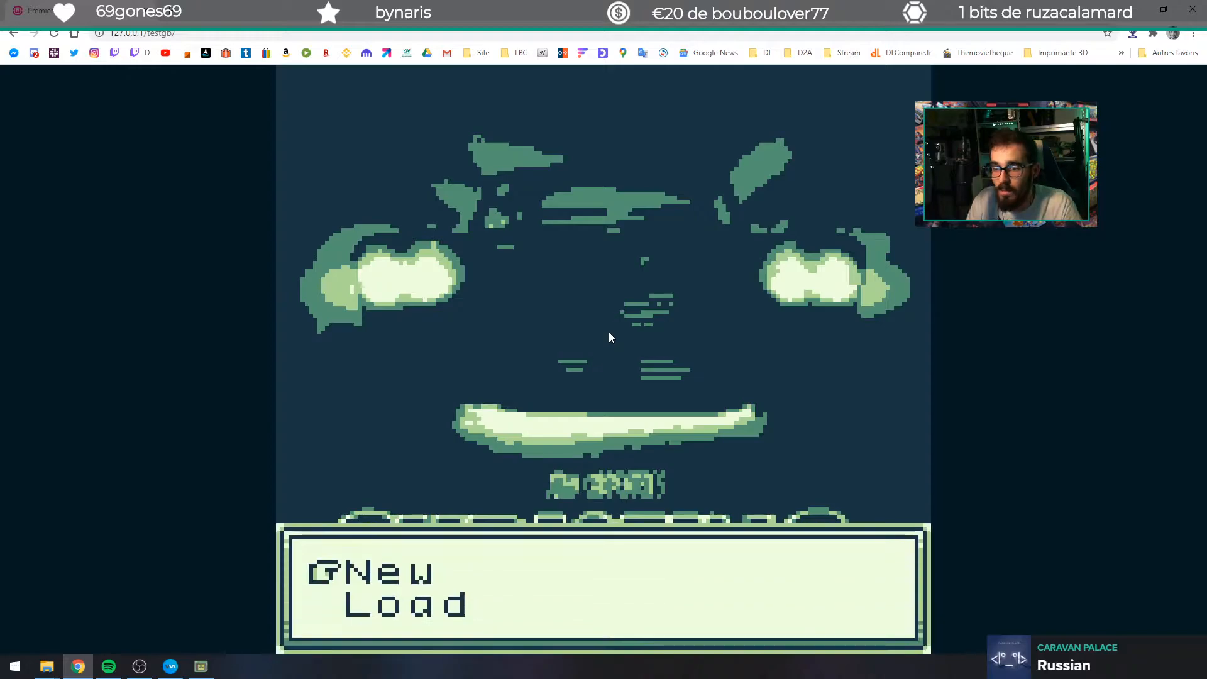
pyautogui.press('Return')
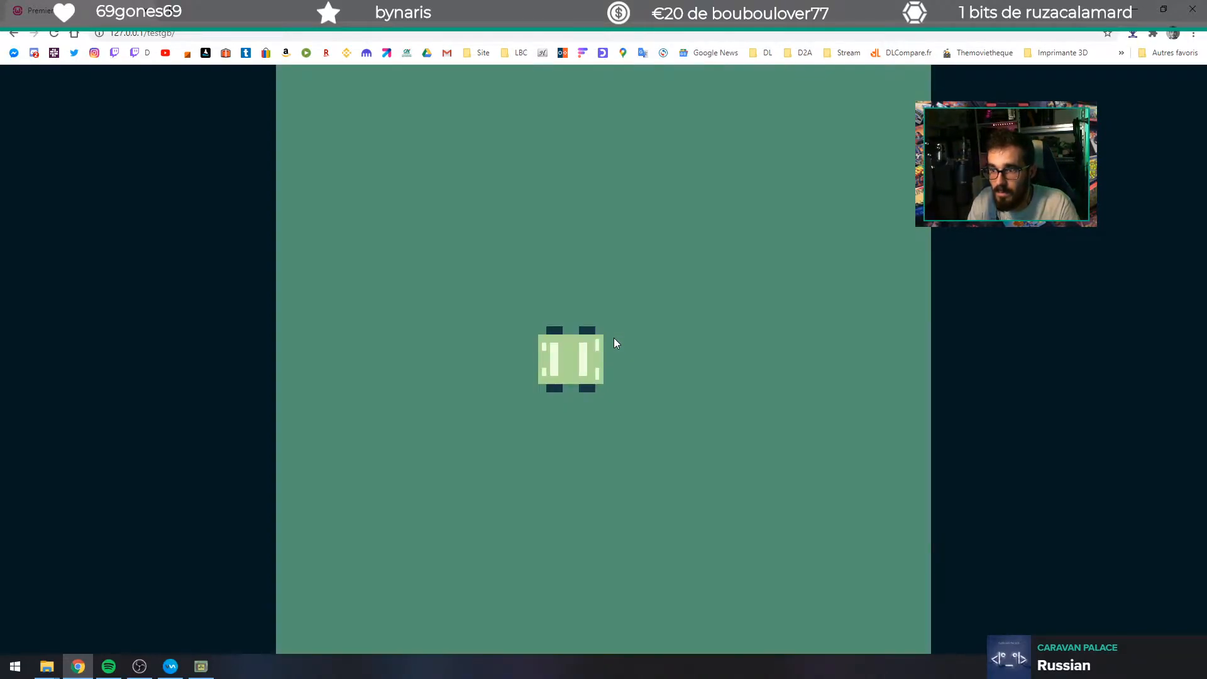
# Test the movement controls by driving the small car up and to the right across the roads to the large parked car.
pyautogui.press('Up')
pyautogui.press('Right')
pyautogui.press('Left')
pyautogui.press('Right')
pyautogui.press('Up')
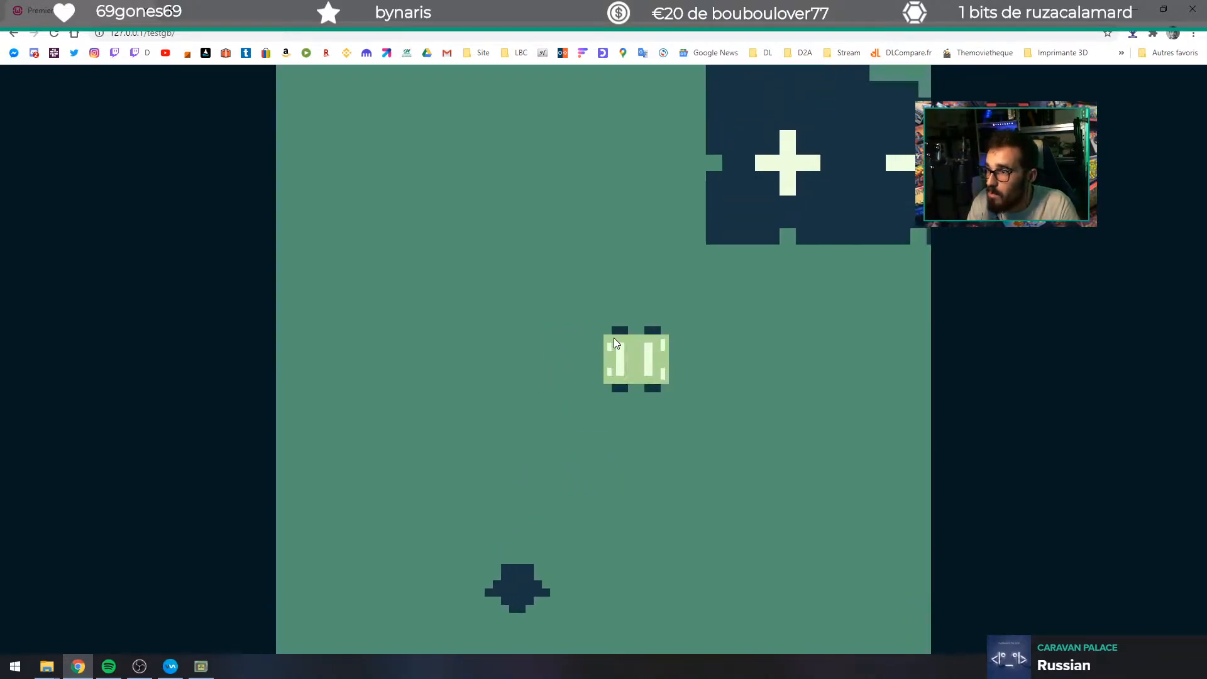
pyautogui.press('Right')
pyautogui.press('Up')
pyautogui.press('Right')
pyautogui.press('Up')
pyautogui.press('Right')
pyautogui.press('Up')
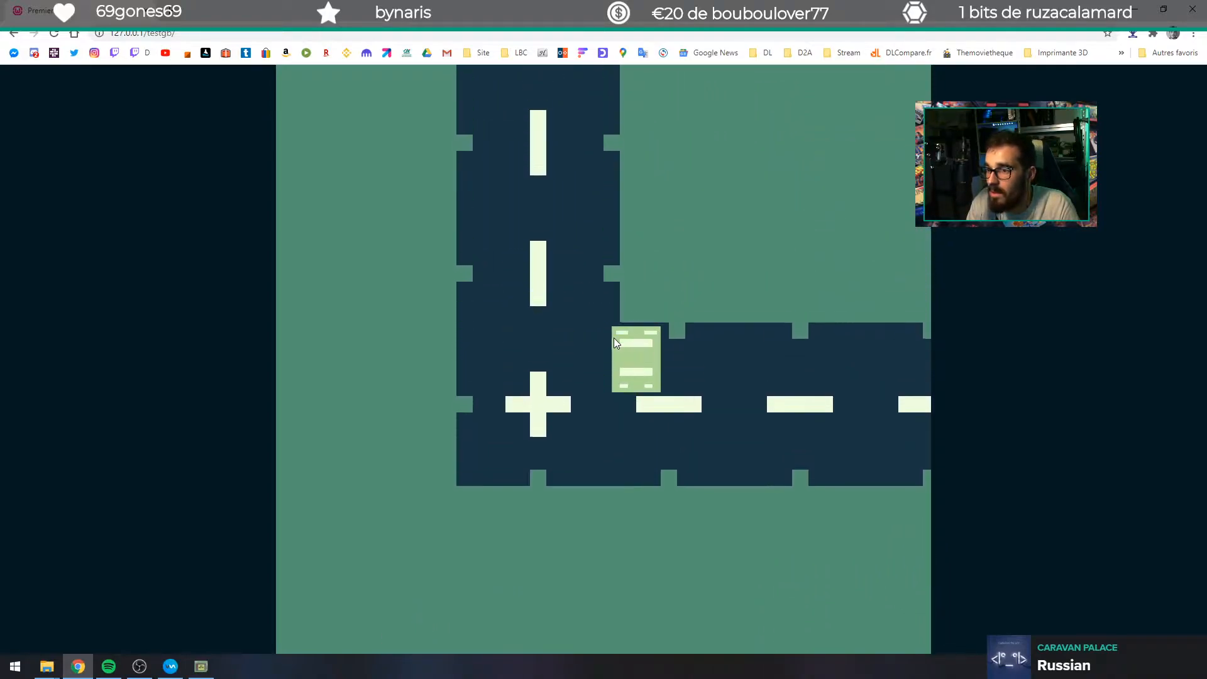
pyautogui.press('Right')
pyautogui.press('Up')
pyautogui.press('Right')
pyautogui.press('Up')
pyautogui.press('Right')
pyautogui.press('Up')
pyautogui.press('Right')
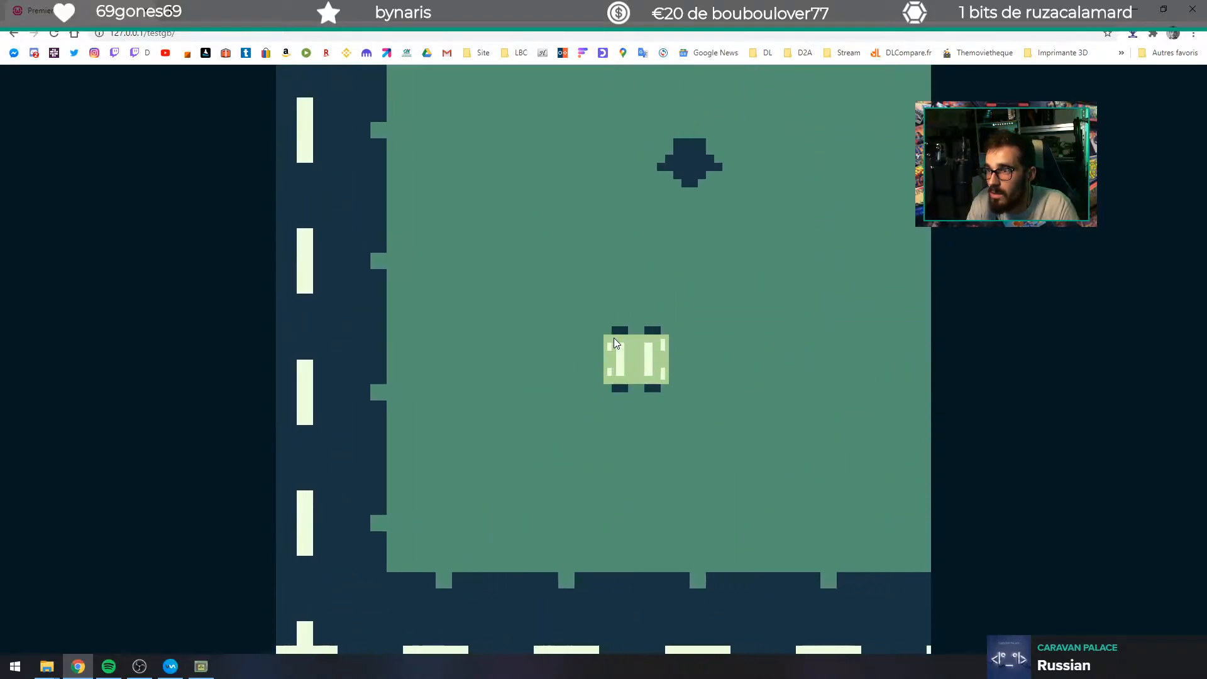
pyautogui.press('Up')
pyautogui.press('Right')
pyautogui.press('Up')
pyautogui.press('Right')
pyautogui.press('Up')
pyautogui.press('Right')
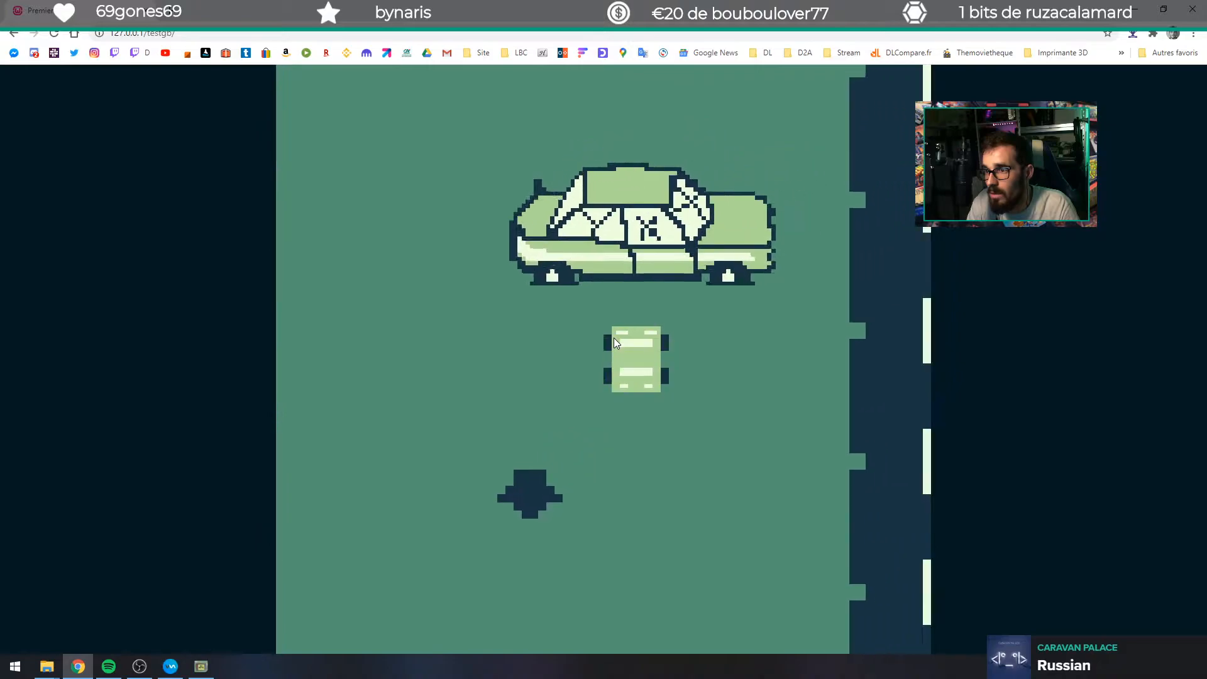
# Drive the small car around the large parked car until its dialogue is triggered.
pyautogui.press('Up')
pyautogui.press('Right')
pyautogui.press('Down')
pyautogui.press('Left')
pyautogui.press('Up')
pyautogui.press('Down')
pyautogui.press('Left')
pyautogui.press('Down')
pyautogui.press('Left')
pyautogui.press('Up')
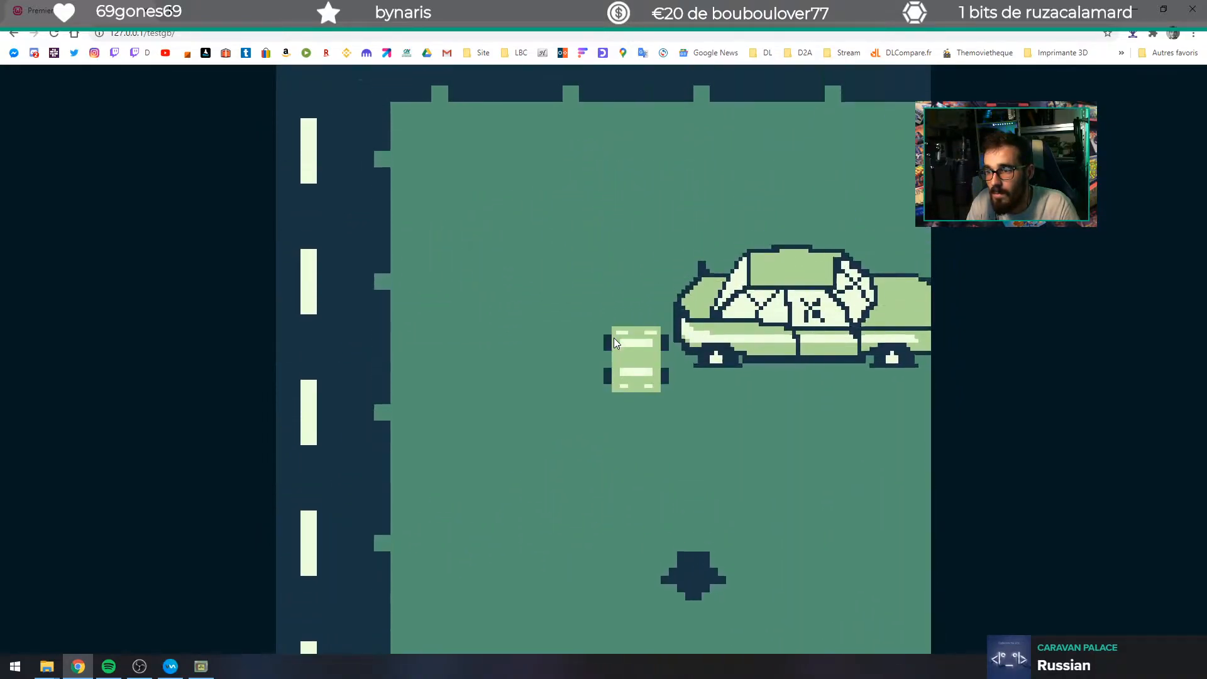
pyautogui.press('Right')
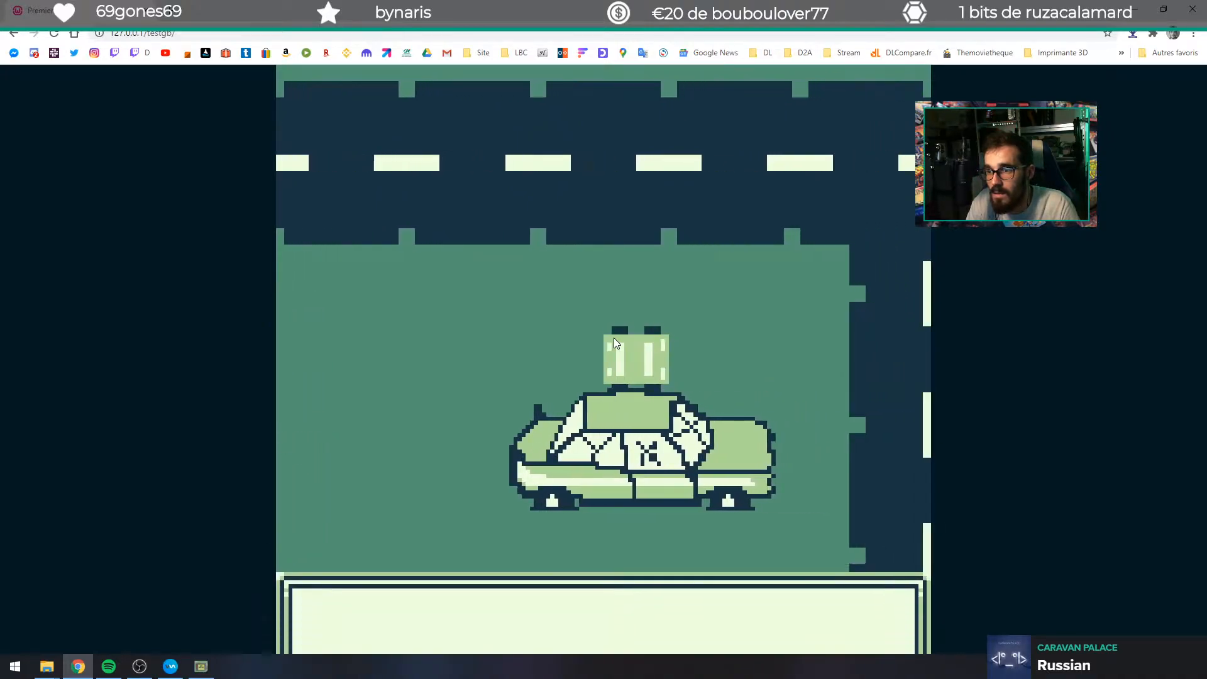
# Advance through the parked car's dialogue and drive away to the right.
pyautogui.press('z')
pyautogui.press('z')
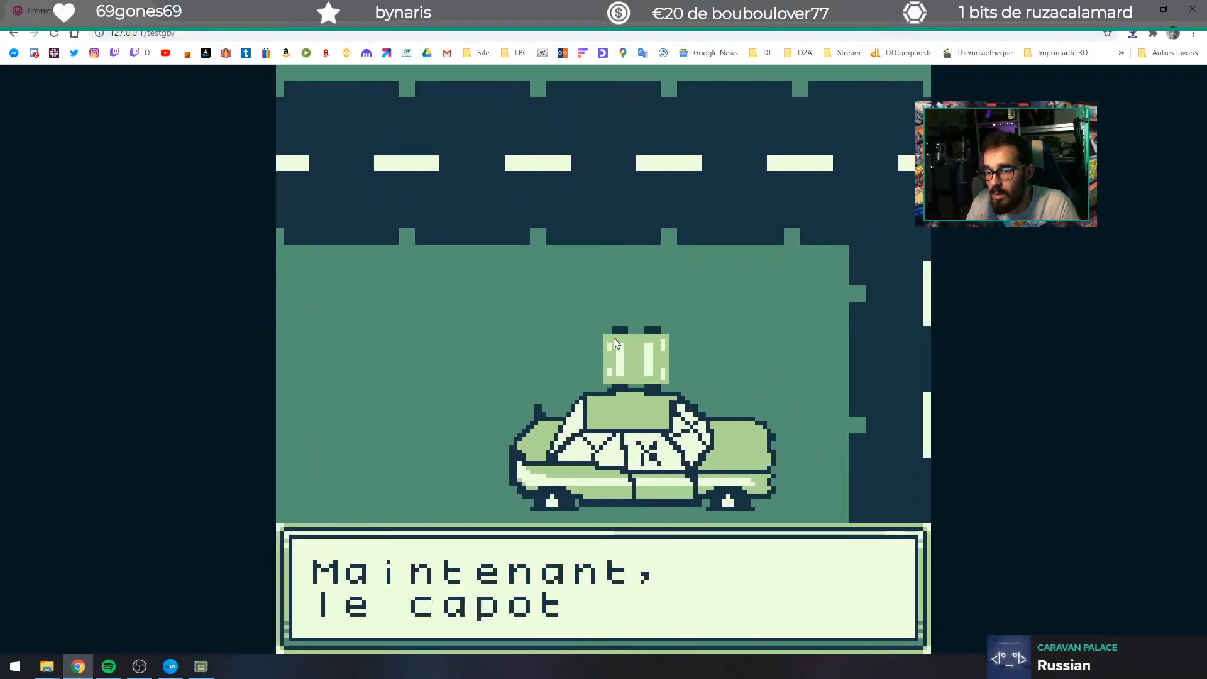
pyautogui.press('z')
pyautogui.press('Right')
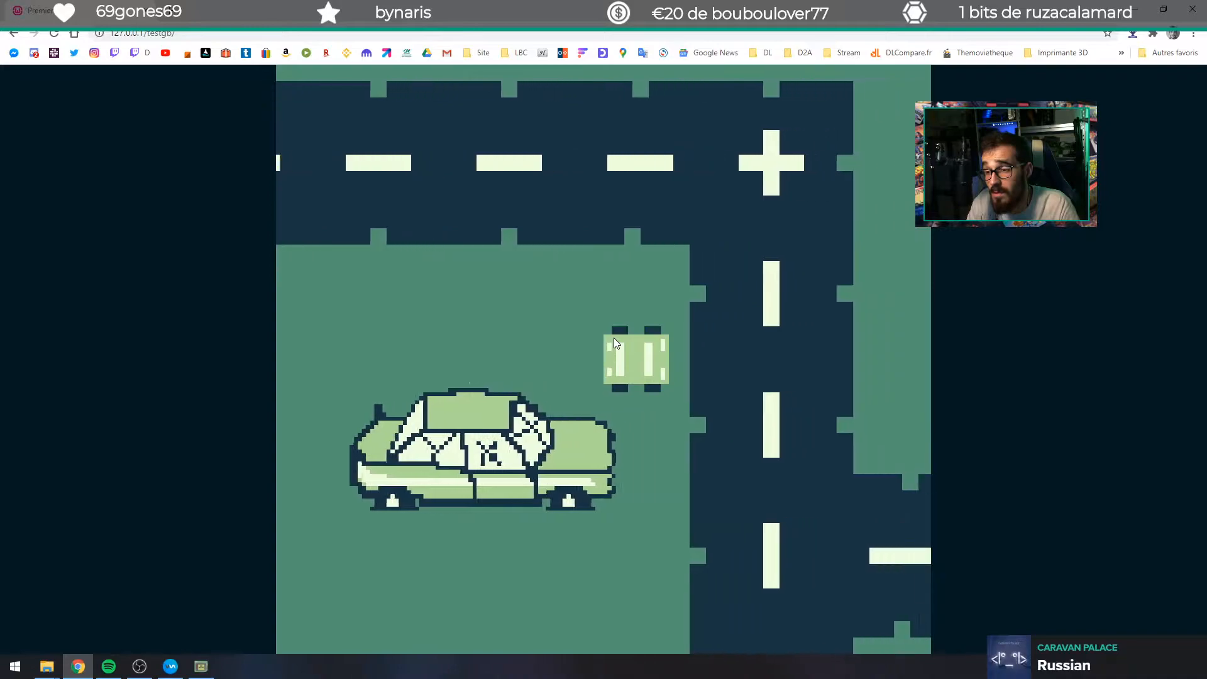
# Test the game's collisions by driving the small car against the front of the large parked car and back above it.
pyautogui.press('Left')
pyautogui.press('Up')
pyautogui.press('Left')
pyautogui.press('Down')
pyautogui.press('Left')
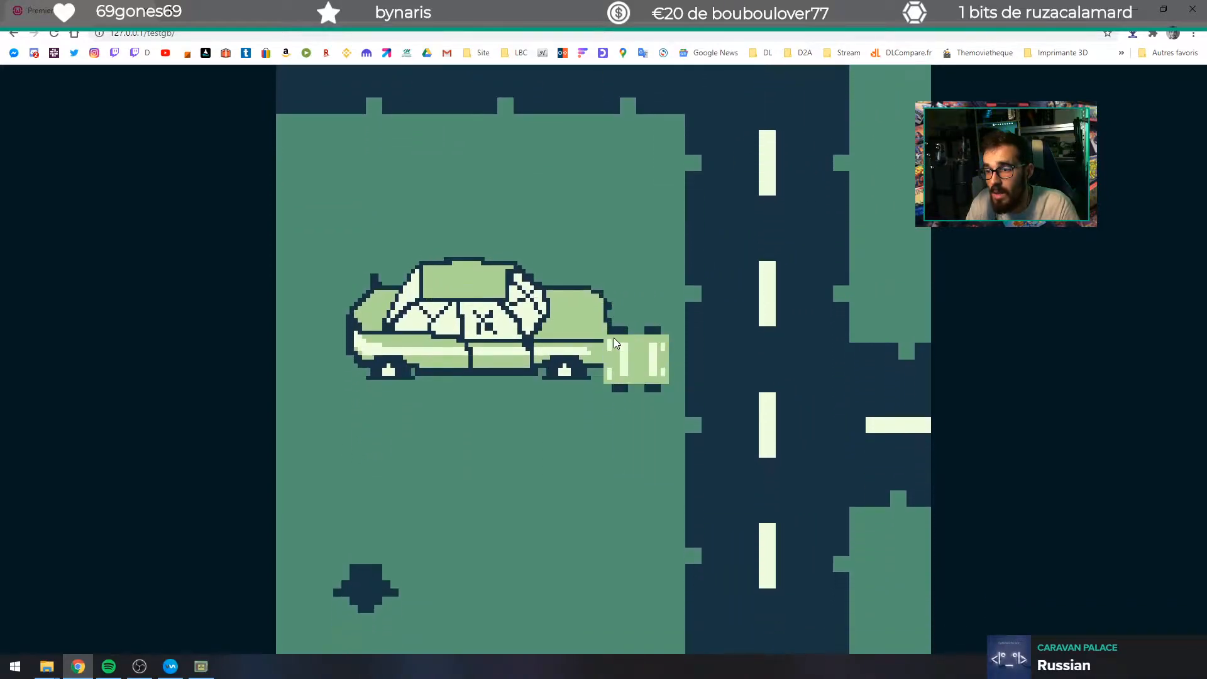
pyautogui.press('Up')
pyautogui.press('Left')
pyautogui.press('Down')
pyautogui.press('Up')
pyautogui.press('Up')
pyautogui.press('Left')
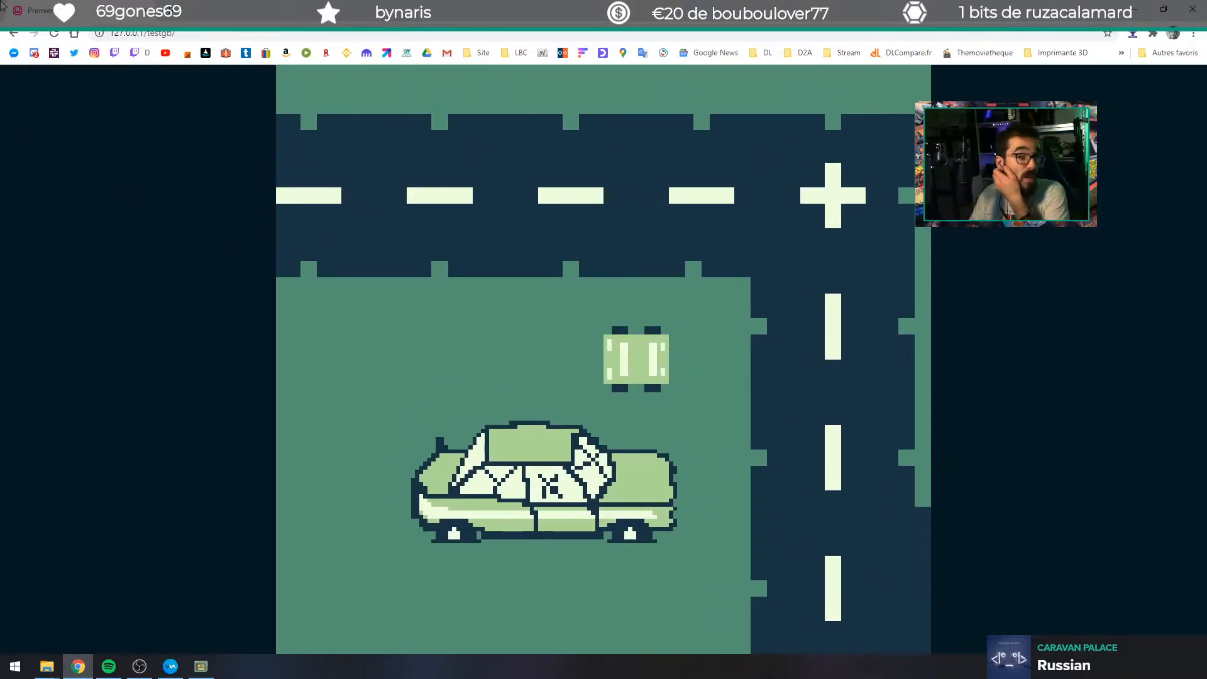
# Close the game's browser tab and switch back to the "Premier essai" project in GB Studio.
pyautogui.middleClick(69, 3)
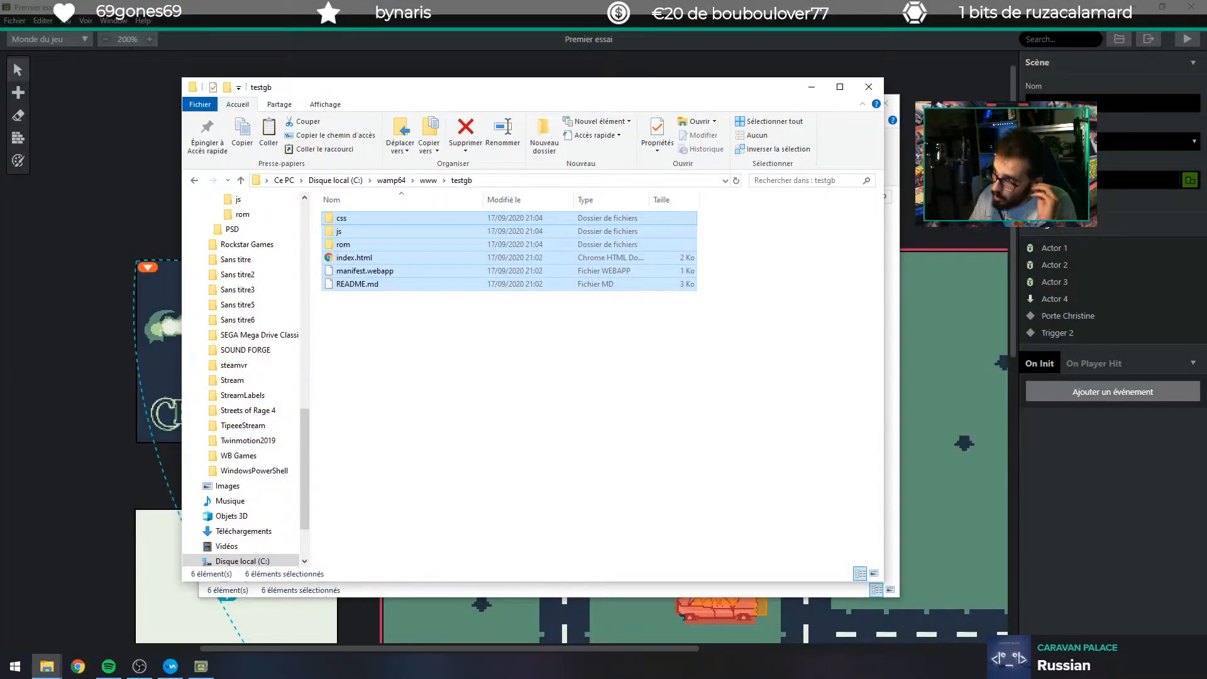
pyautogui.click(370, 6)
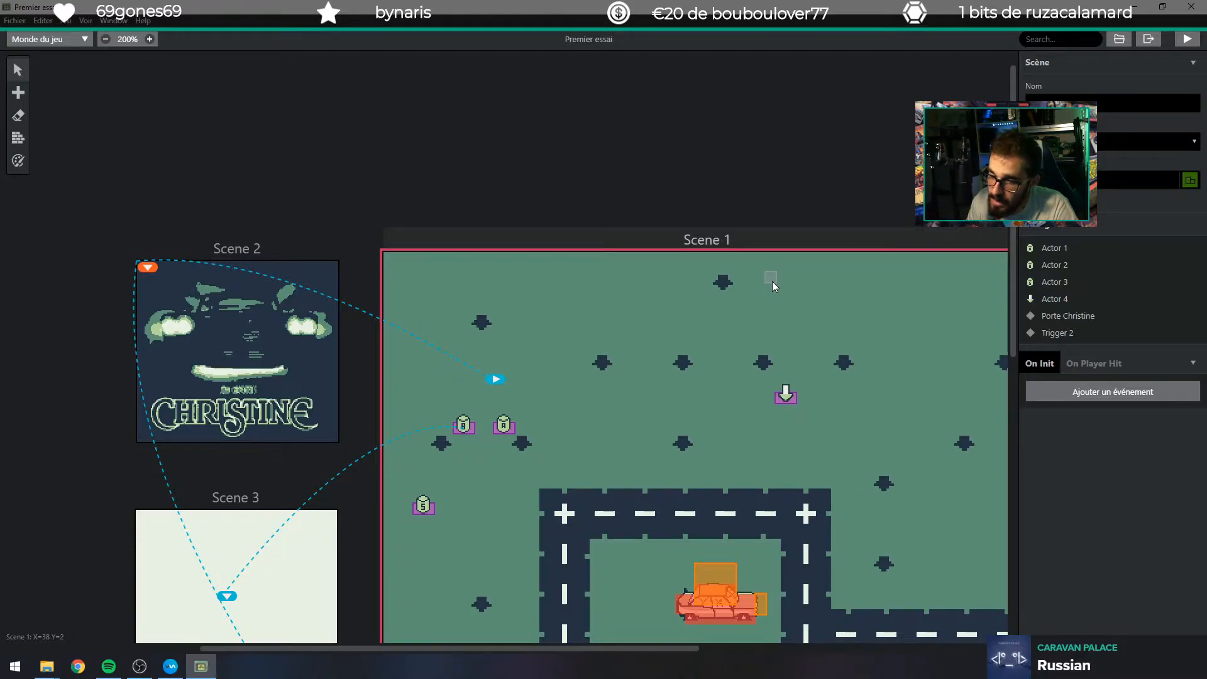
pyautogui.click(1049, 665)
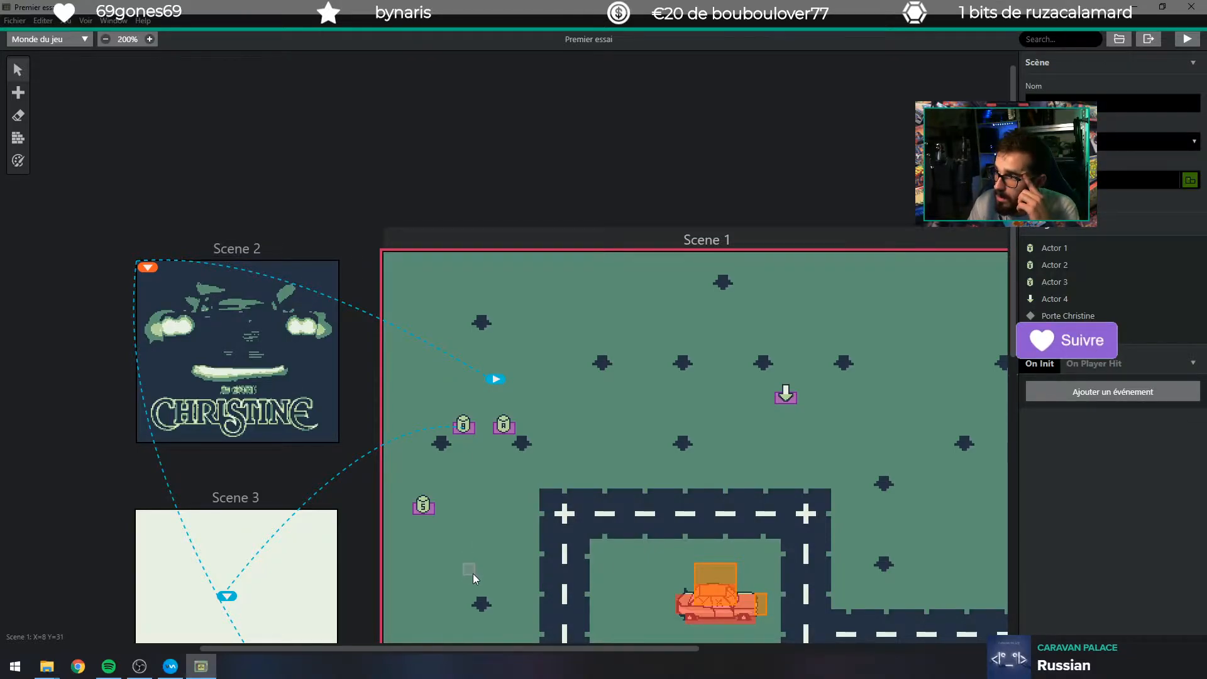
# Select the trigger above the parked car in Scene 1 and read through its On Trigger script.
pyautogui.scroll(-4, 691, 515)
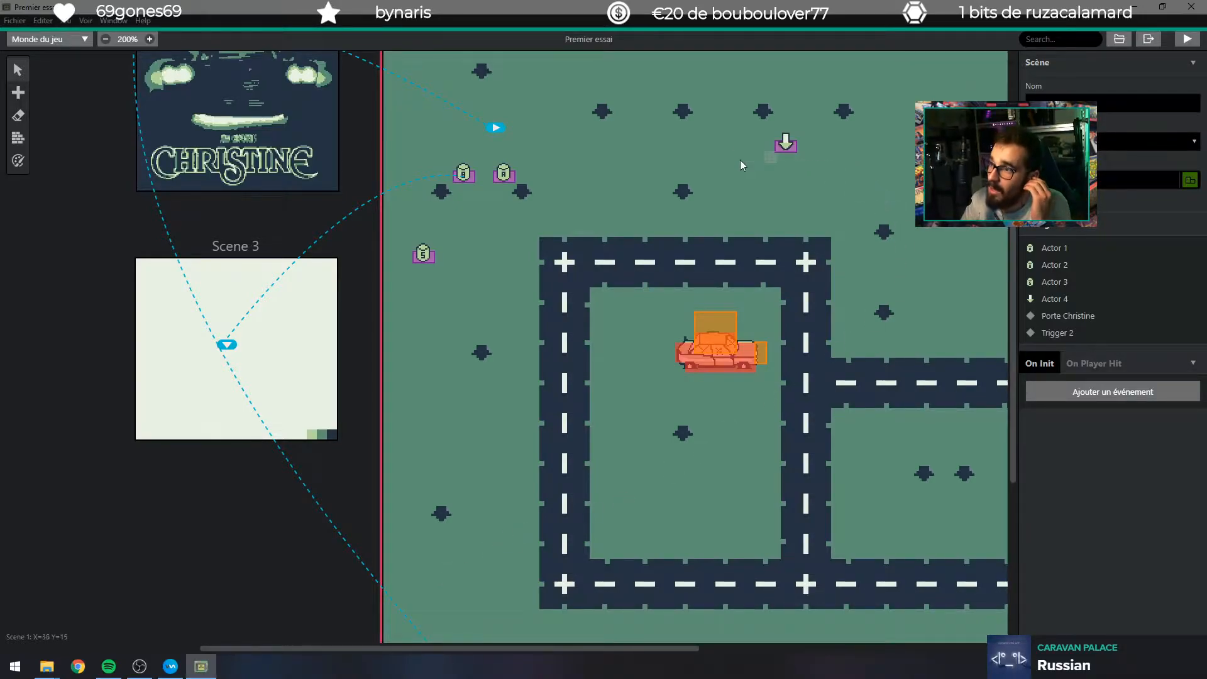
pyautogui.click(725, 333)
pyautogui.click(726, 333)
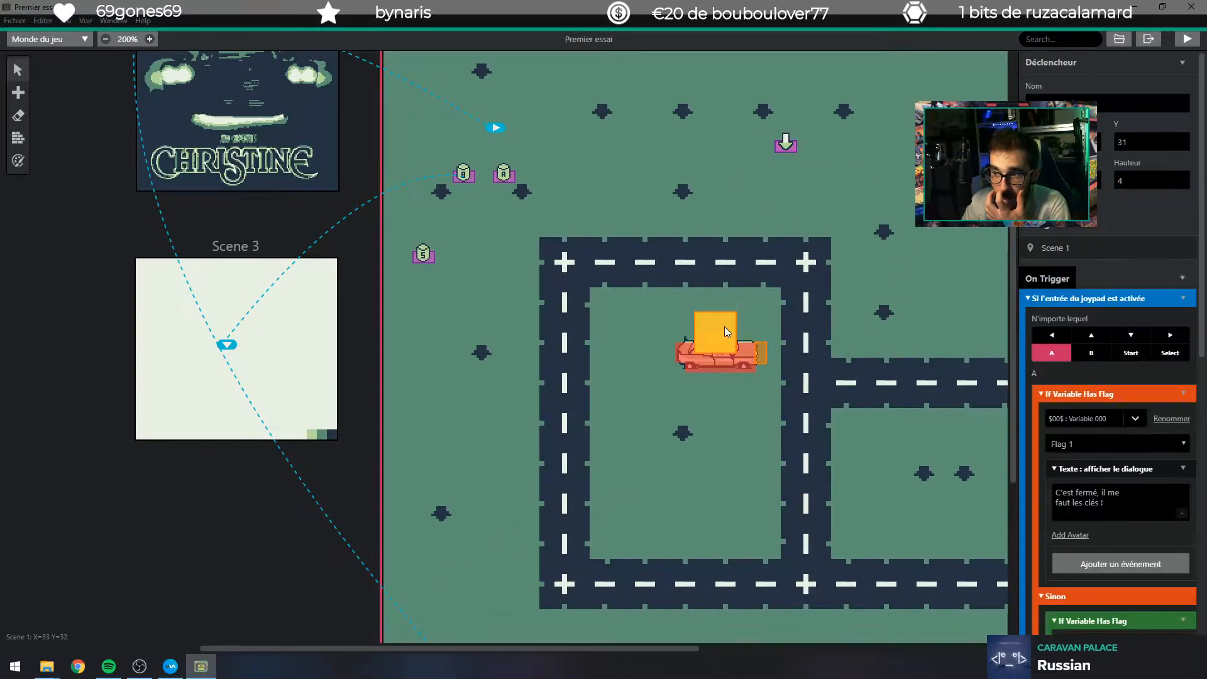
pyautogui.scroll(-2, 1100, 350)
pyautogui.scroll(-1, 1114, 338)
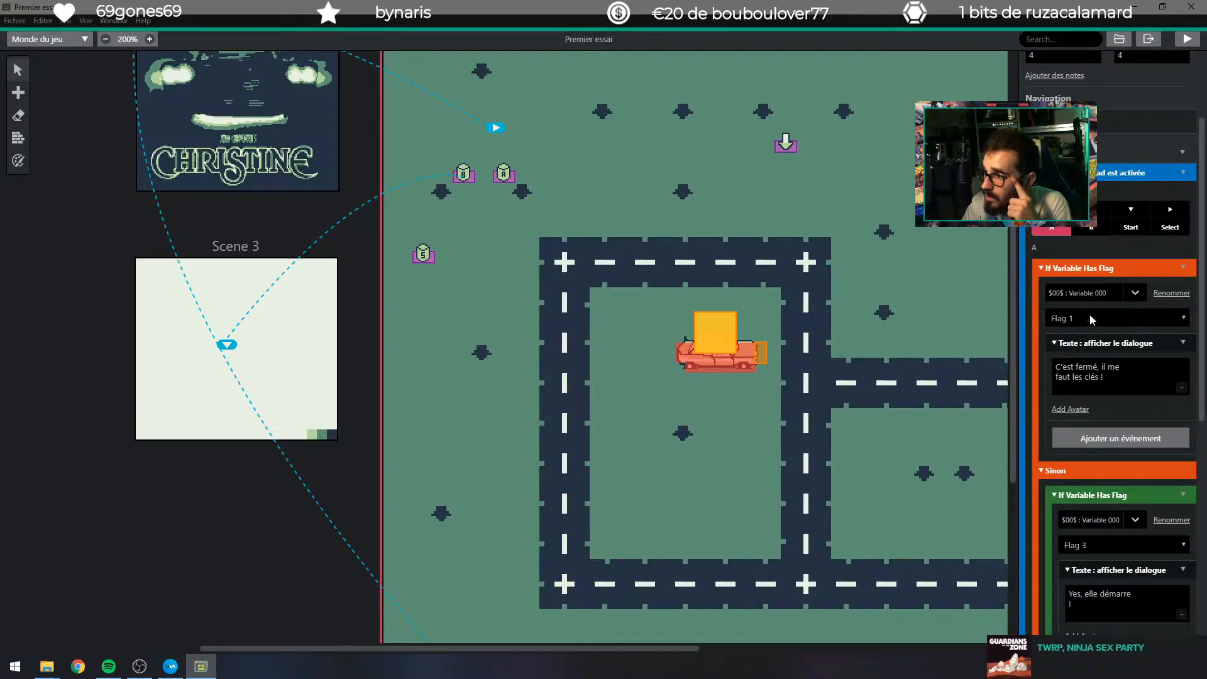
pyautogui.scroll(-3, 1092, 304)
pyautogui.scroll(2, 1091, 396)
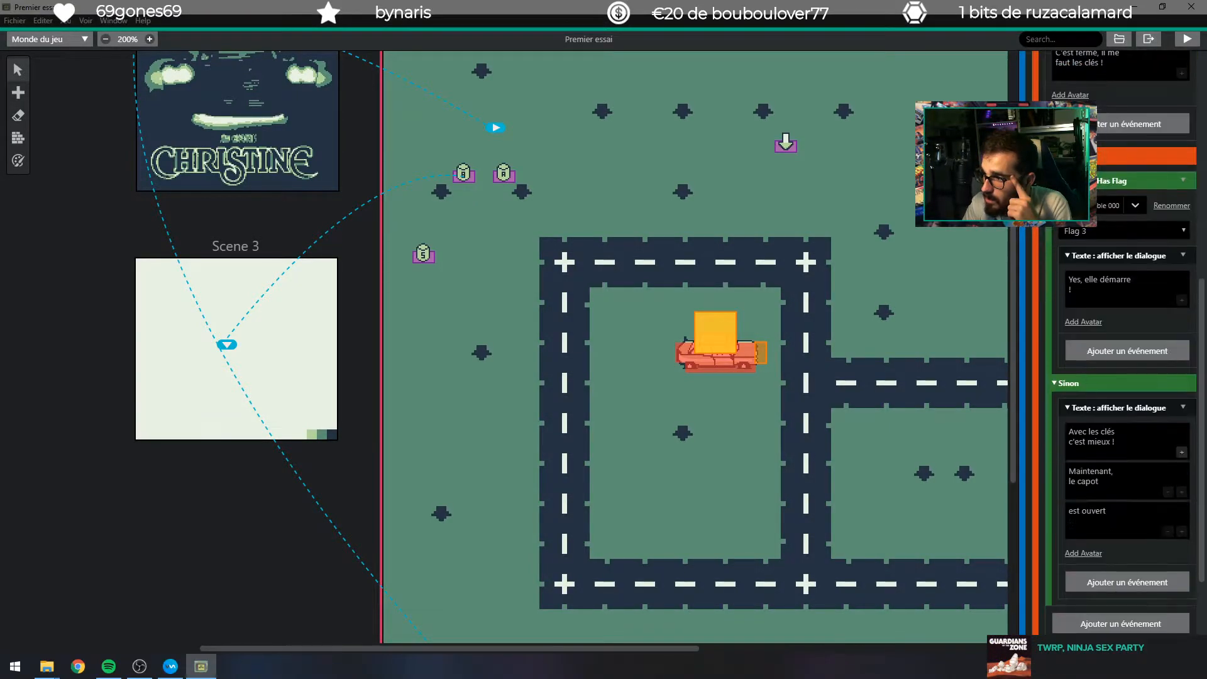
pyautogui.scroll(3, 1104, 508)
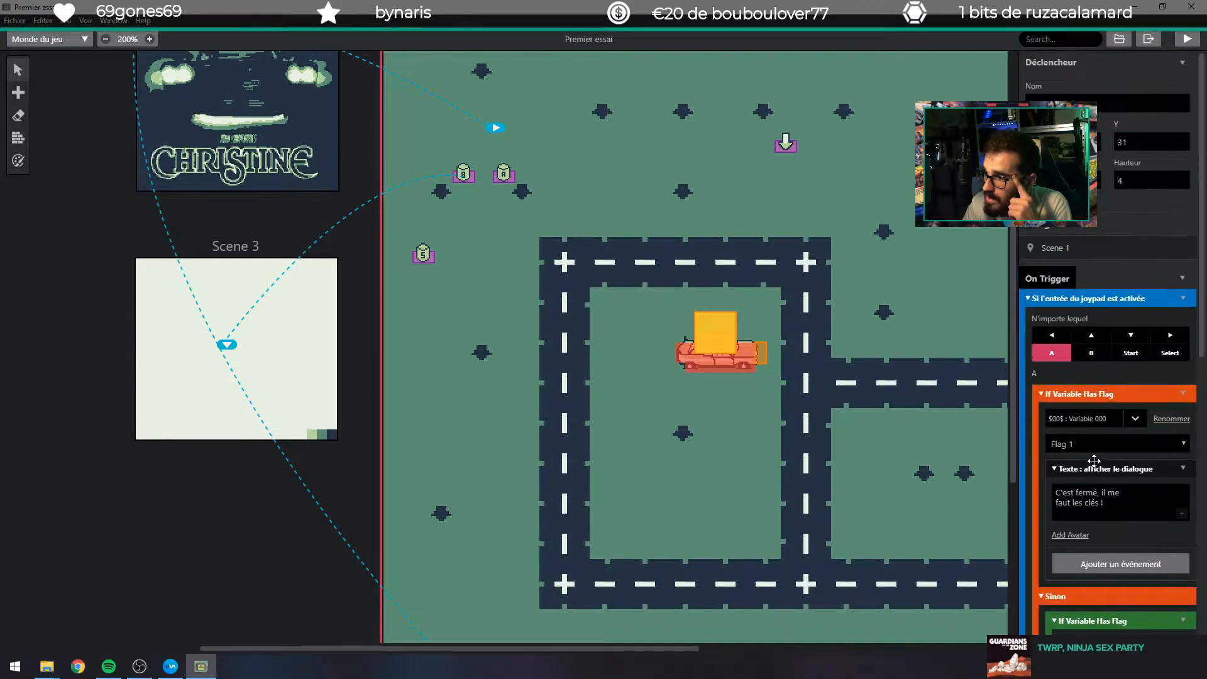
# Check the variable and flag choices of the script's first If Variable Has Flag condition without changing them.
pyautogui.click(1083, 419)
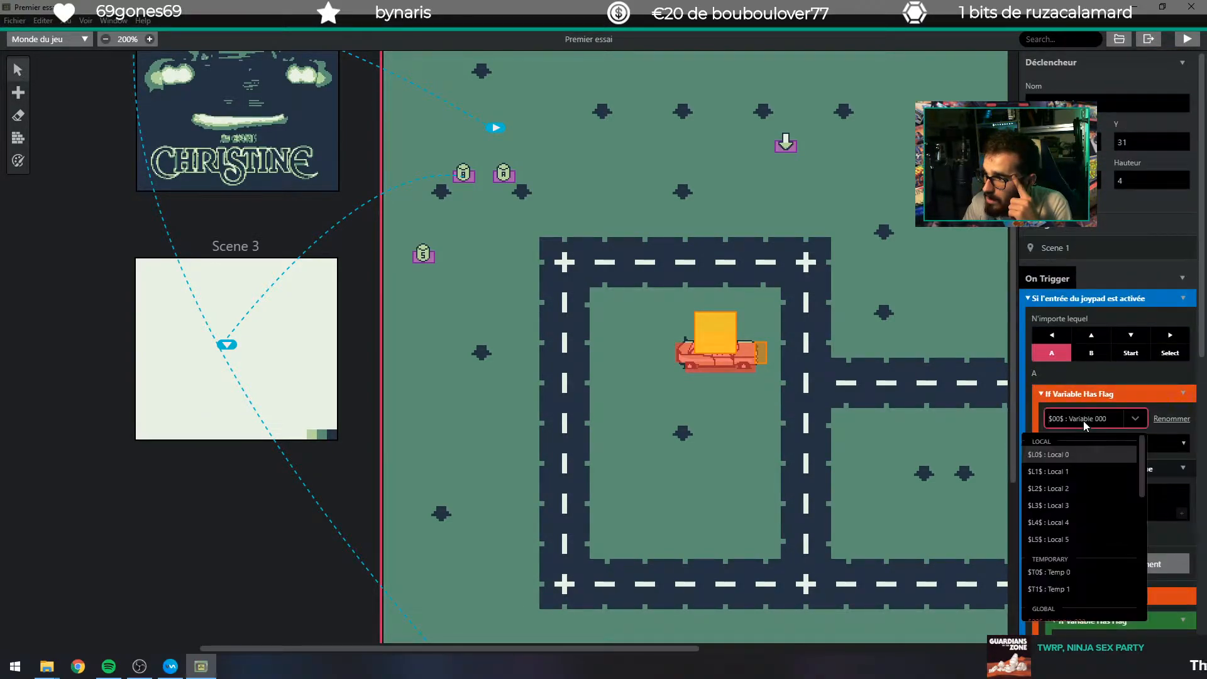
pyautogui.click(1084, 421)
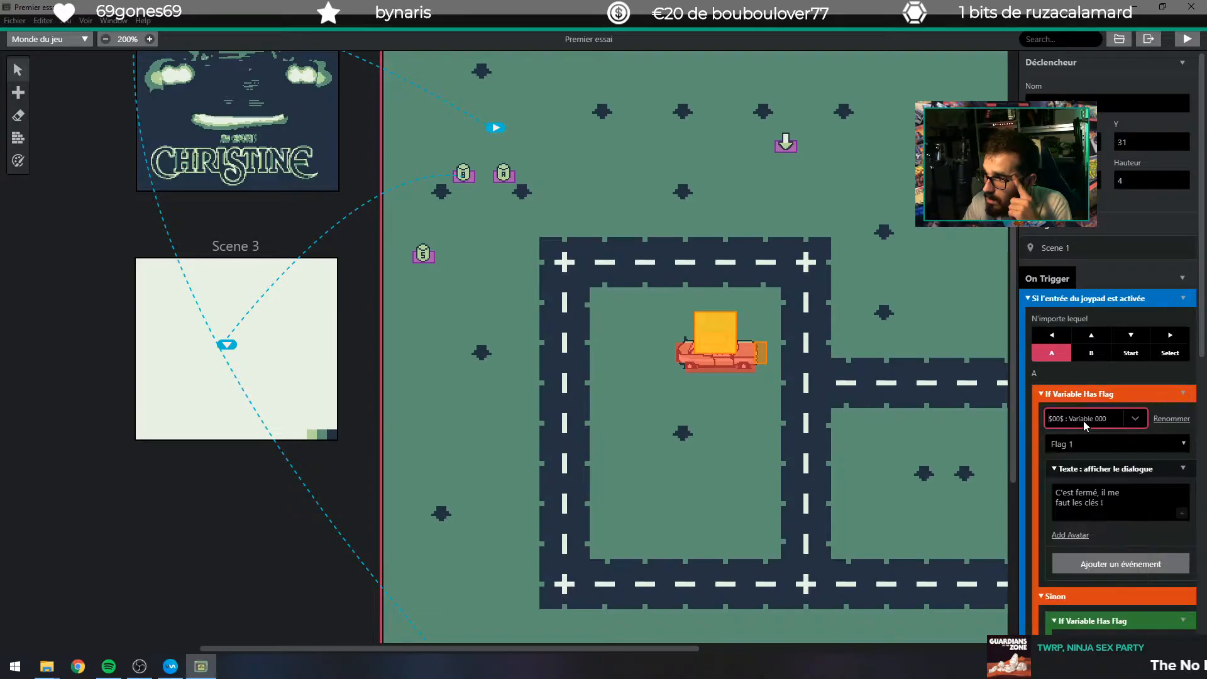
pyautogui.click(1095, 447)
pyautogui.click(1094, 446)
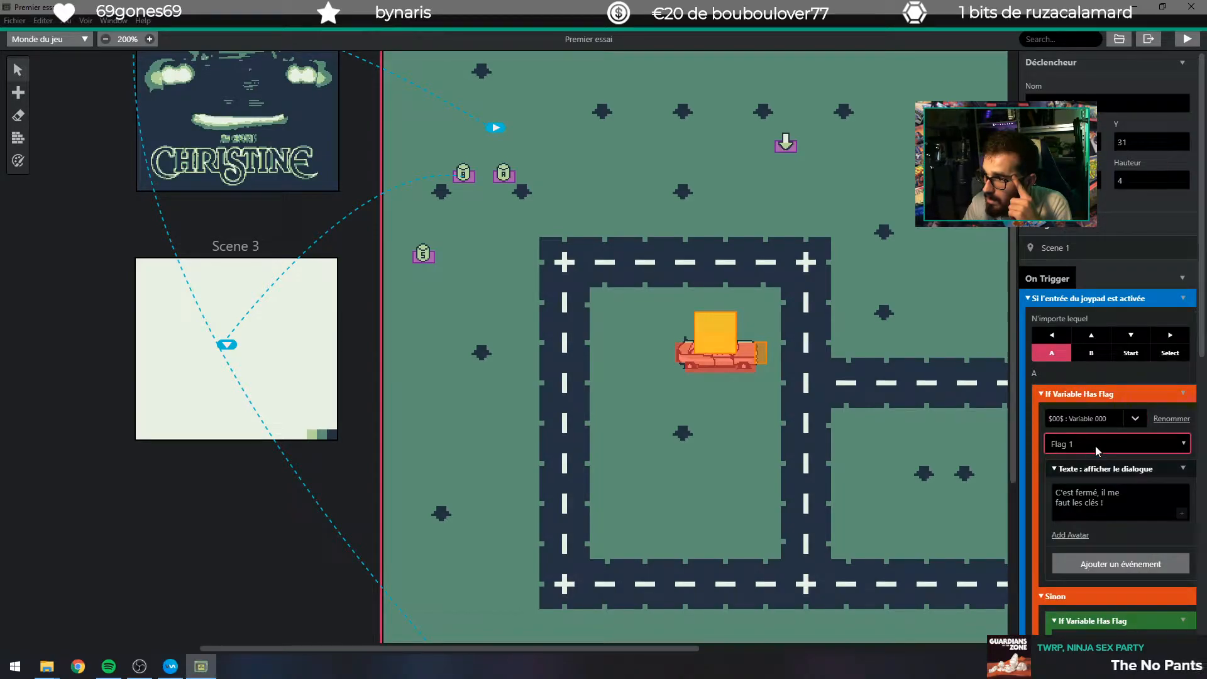
# Examine the nested flag conditions and the dialogues in their Sinon branches to trace the trigger's logic.
pyautogui.scroll(-2, 1081, 319)
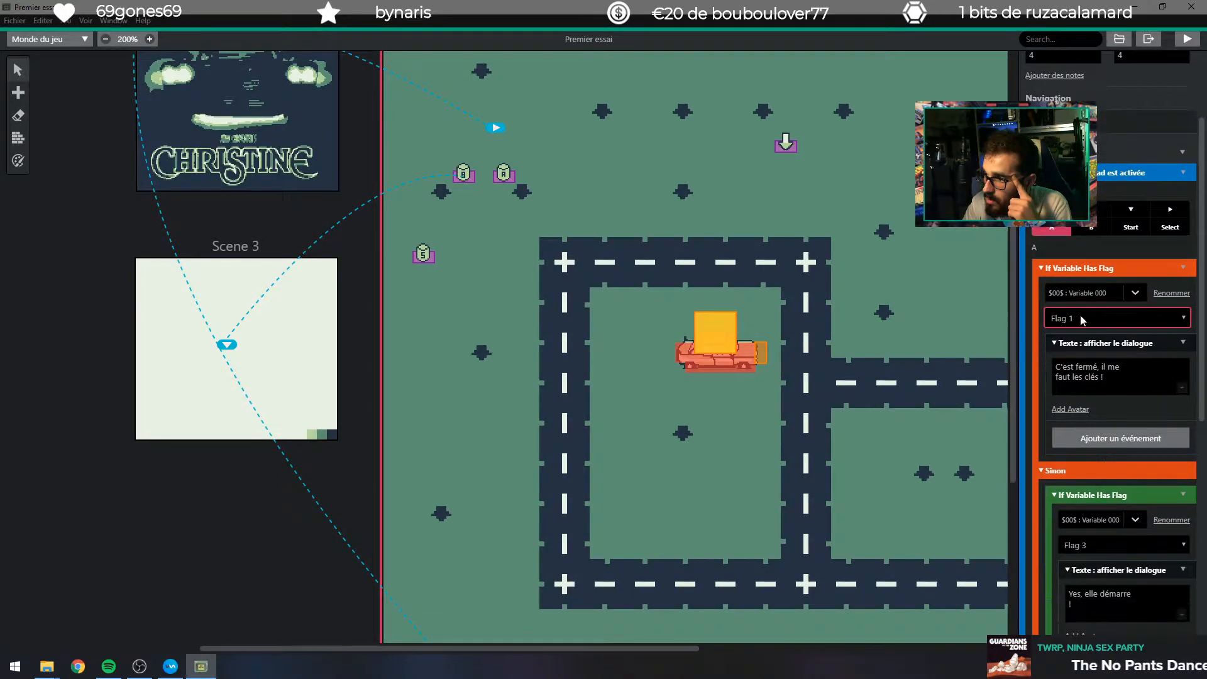
pyautogui.scroll(-4, 1087, 406)
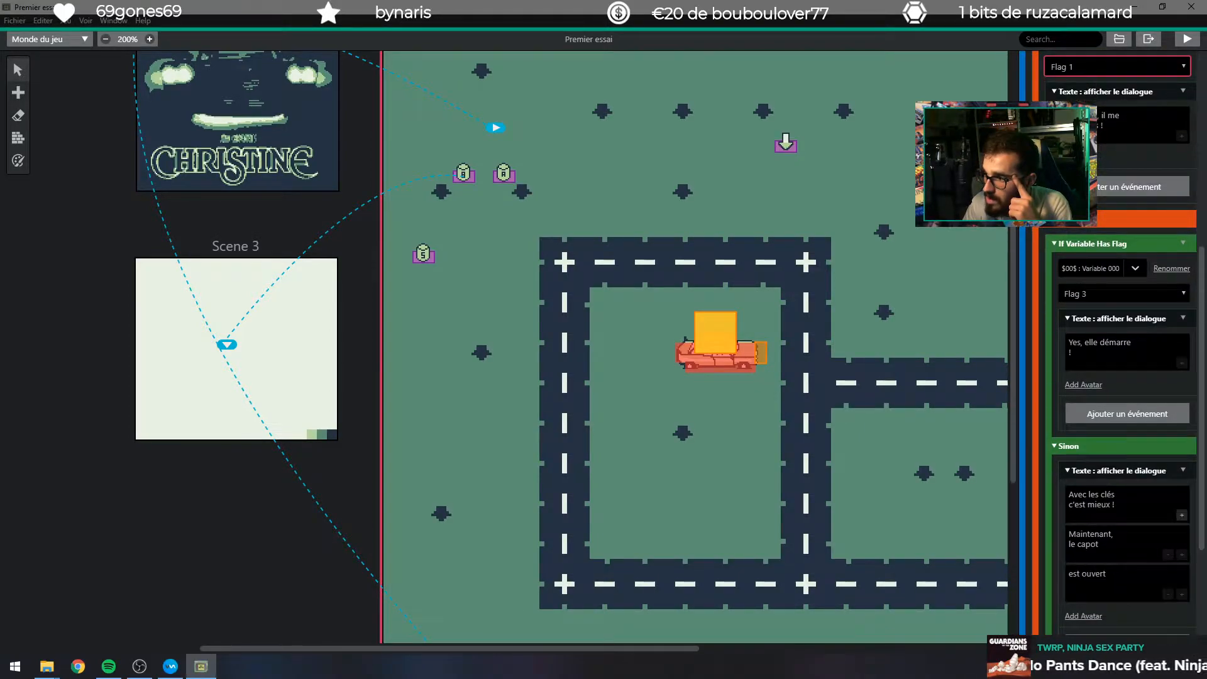
pyautogui.scroll(-2, 1121, 493)
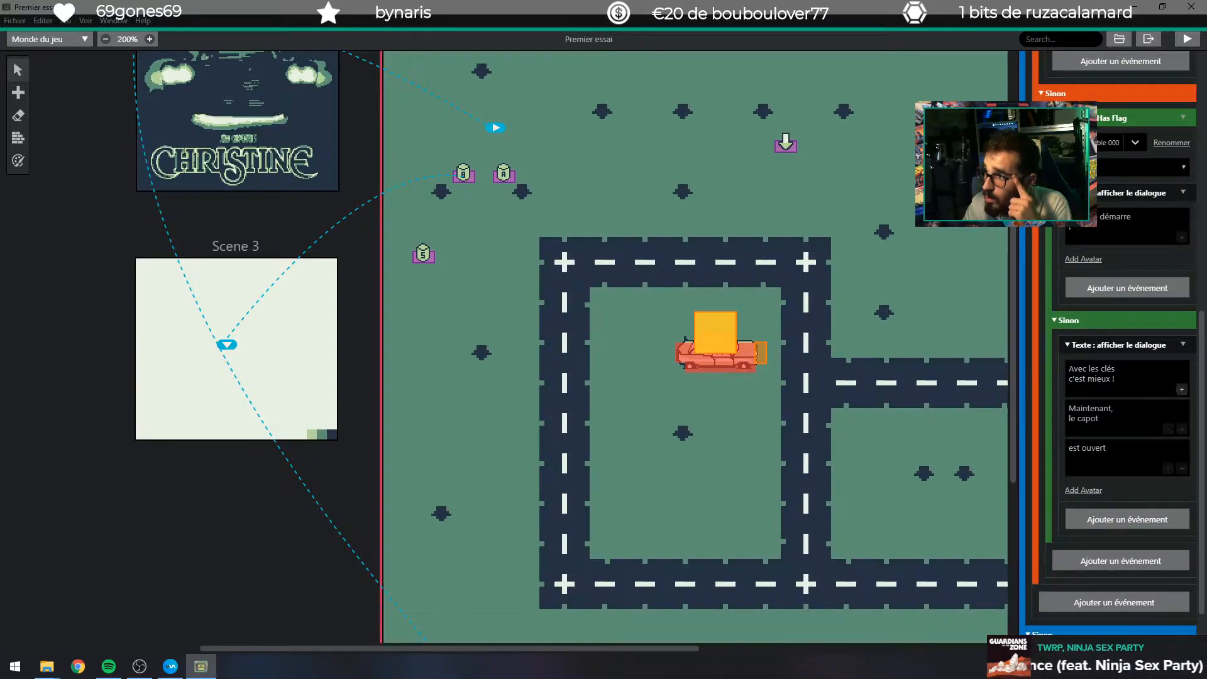
pyautogui.scroll(7, 1091, 333)
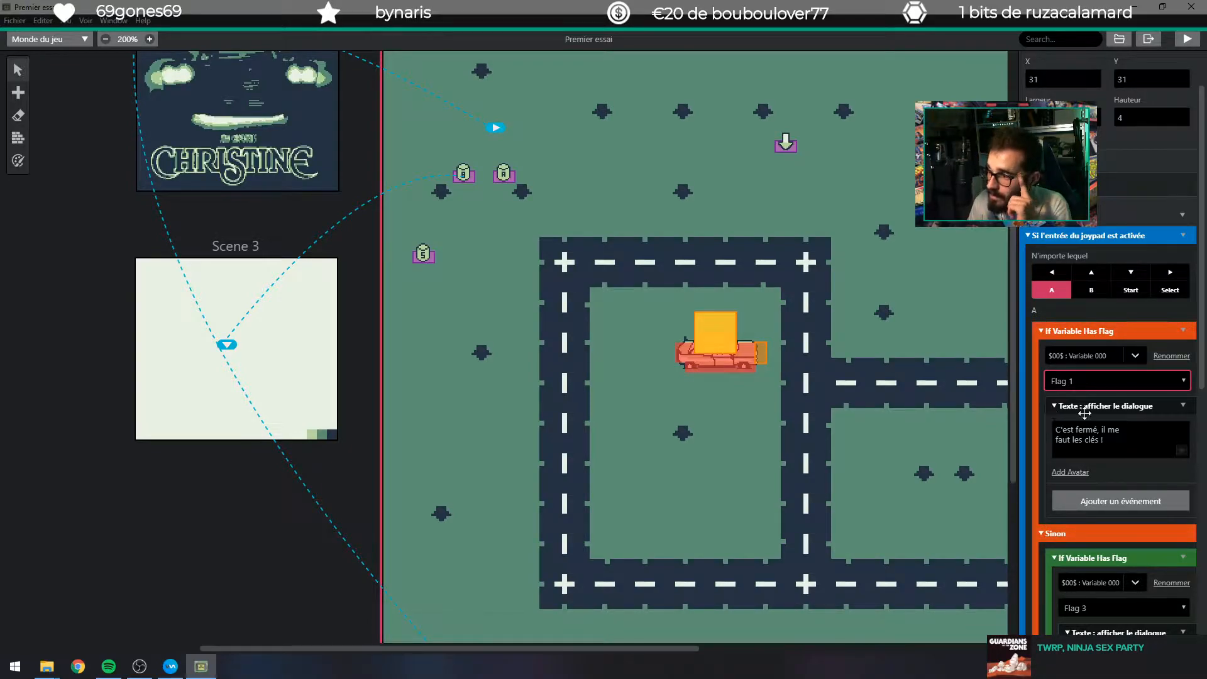
pyautogui.scroll(-1, 1082, 410)
pyautogui.scroll(-1, 1080, 405)
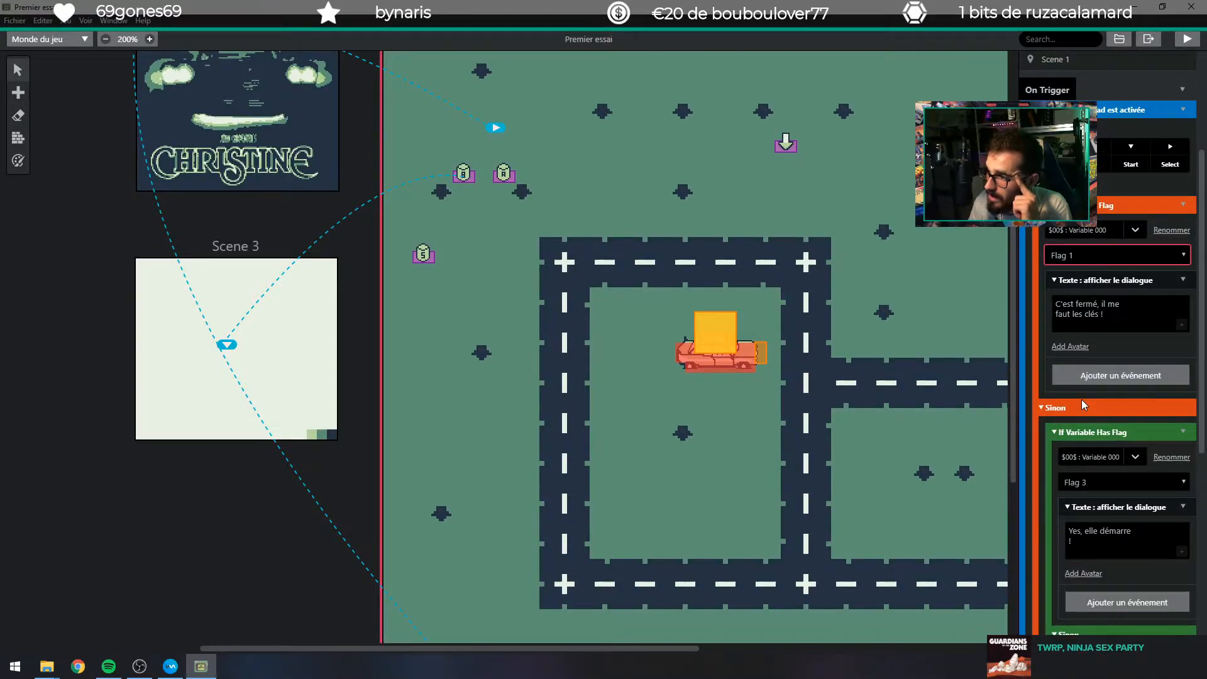
pyautogui.scroll(-2, 1081, 398)
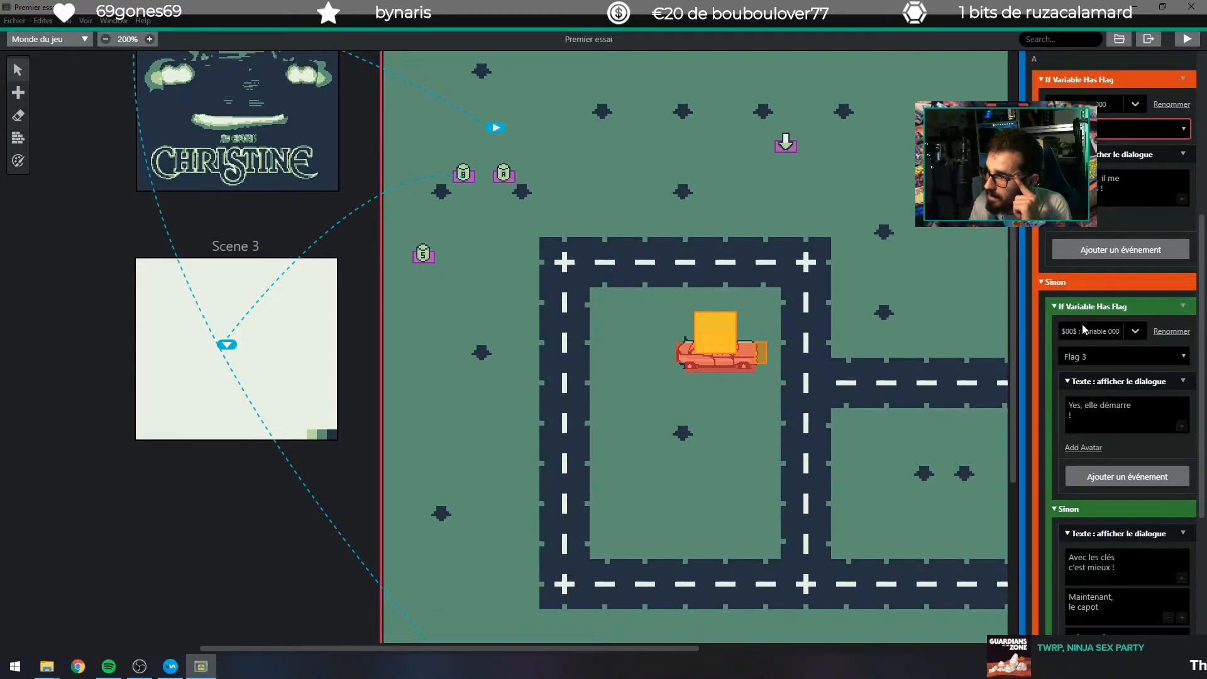
pyautogui.scroll(-4, 1081, 323)
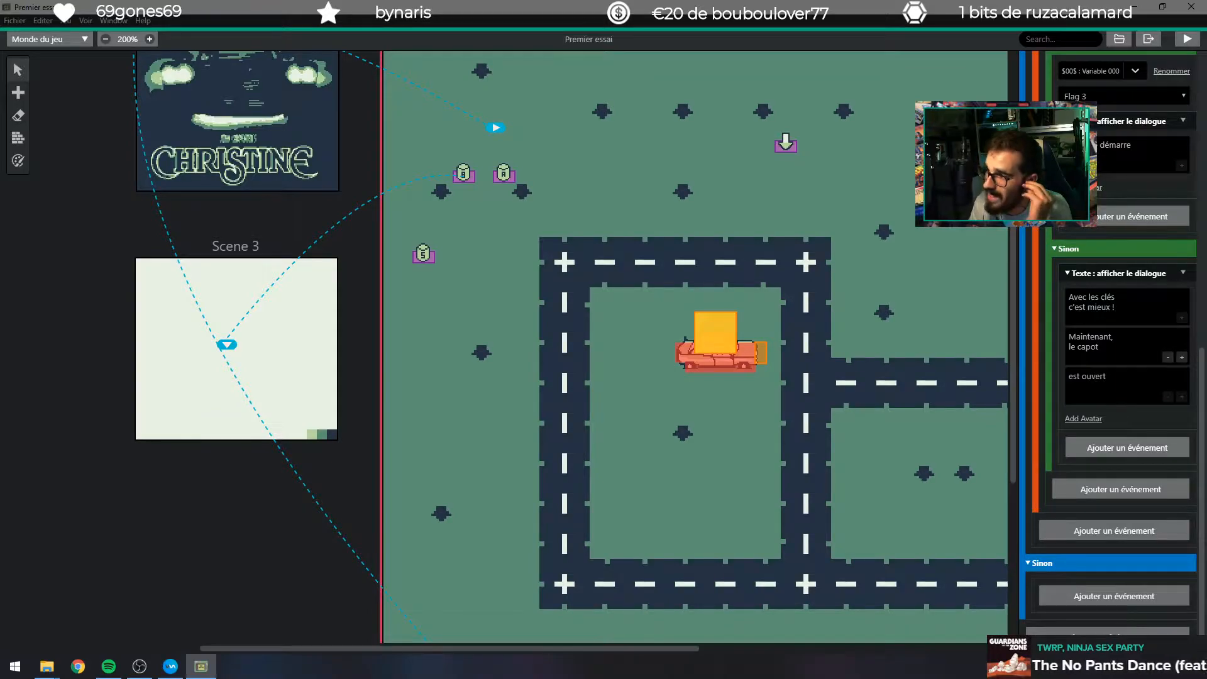
pyautogui.scroll(1, 1119, 346)
pyautogui.scroll(3, 1123, 360)
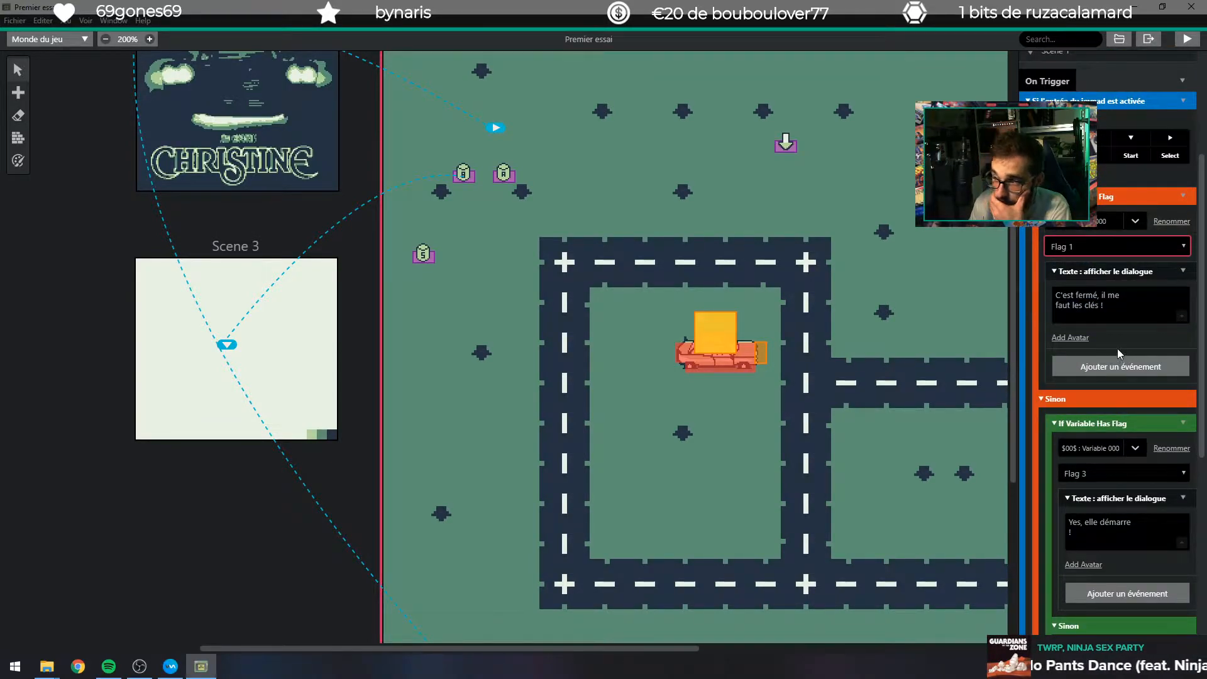
pyautogui.scroll(-2, 1114, 350)
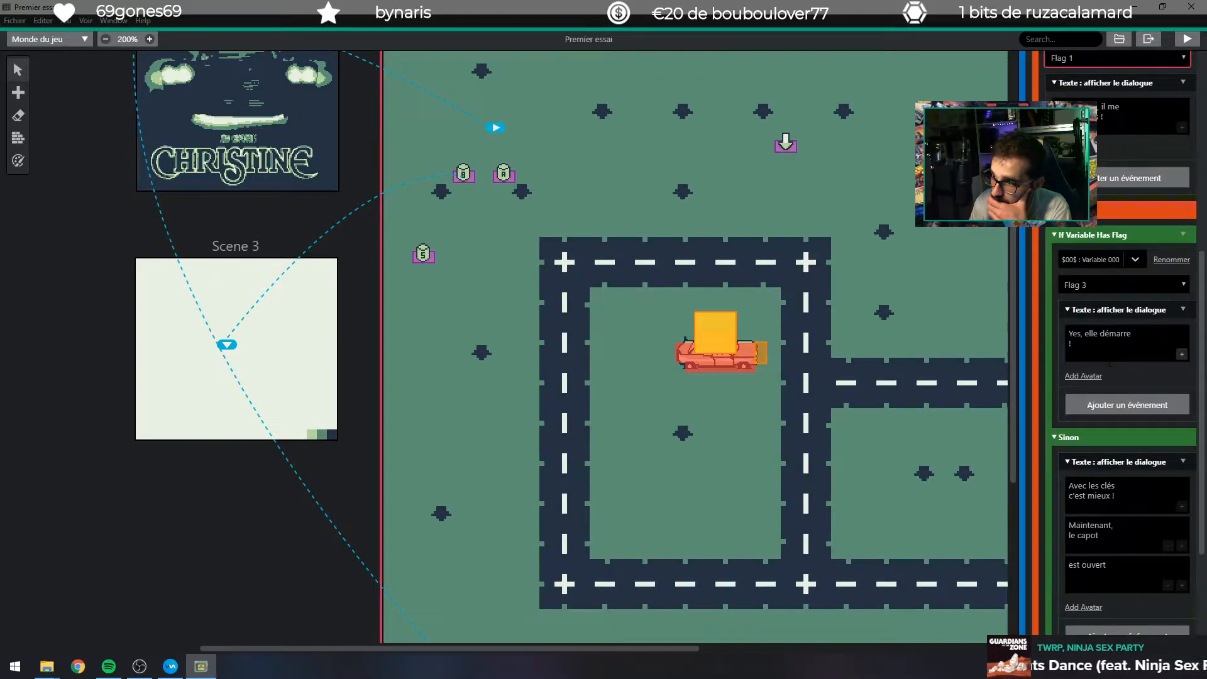
# Add an If Variable Has Flag event to the Sinon branch of the Flag 3 condition and place it above the dialogue.
pyautogui.click(1122, 630)
pyautogui.write('si')
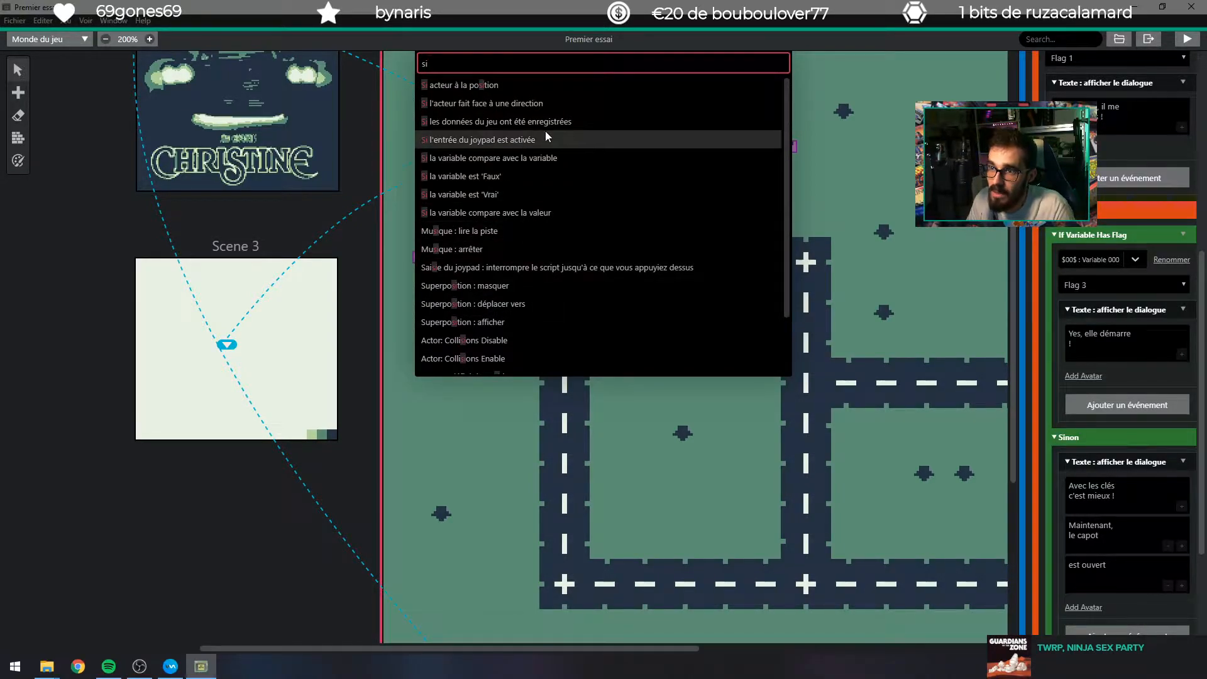
pyautogui.press('BackSpace')
pyautogui.press('BackSpace')
pyautogui.write('flag')
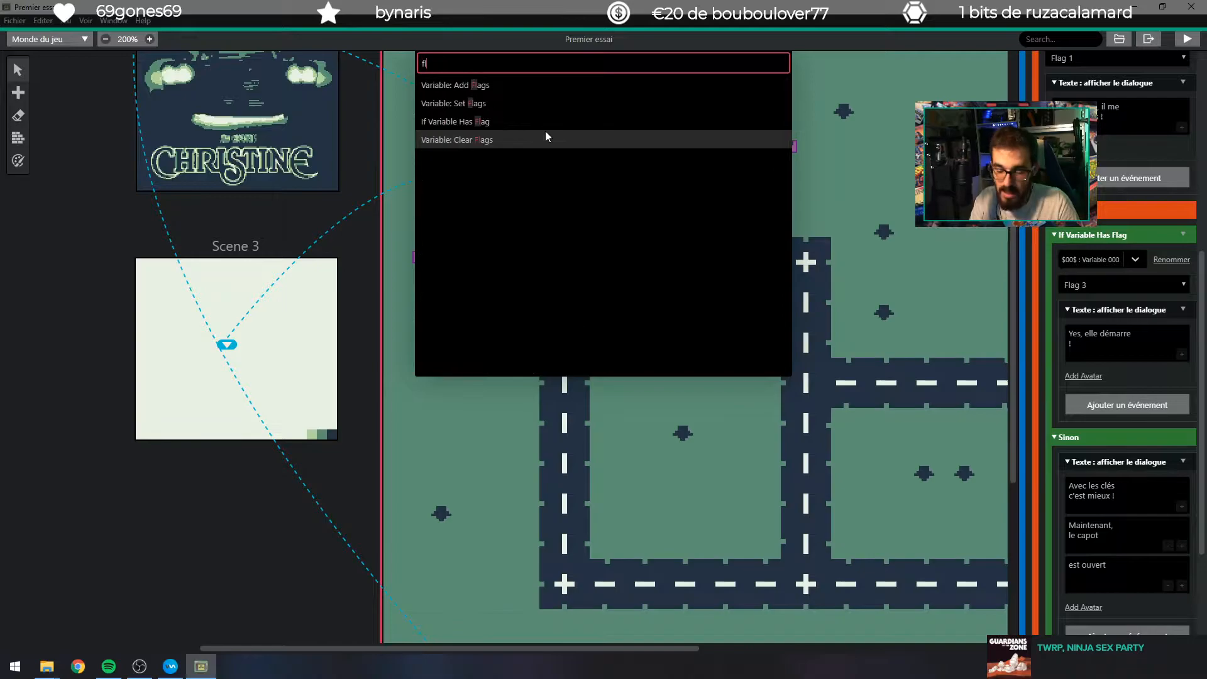
pyautogui.click(485, 123)
pyautogui.moveTo(1108, 621); pyautogui.dragTo(1110, 455)
# Set the new condition to Variable 000 with Flag 2 and move the "Avec les clés c'est mieux !" dialogue inside it.
pyautogui.scroll(-1, 1114, 507)
pyautogui.scroll(-2, 1113, 507)
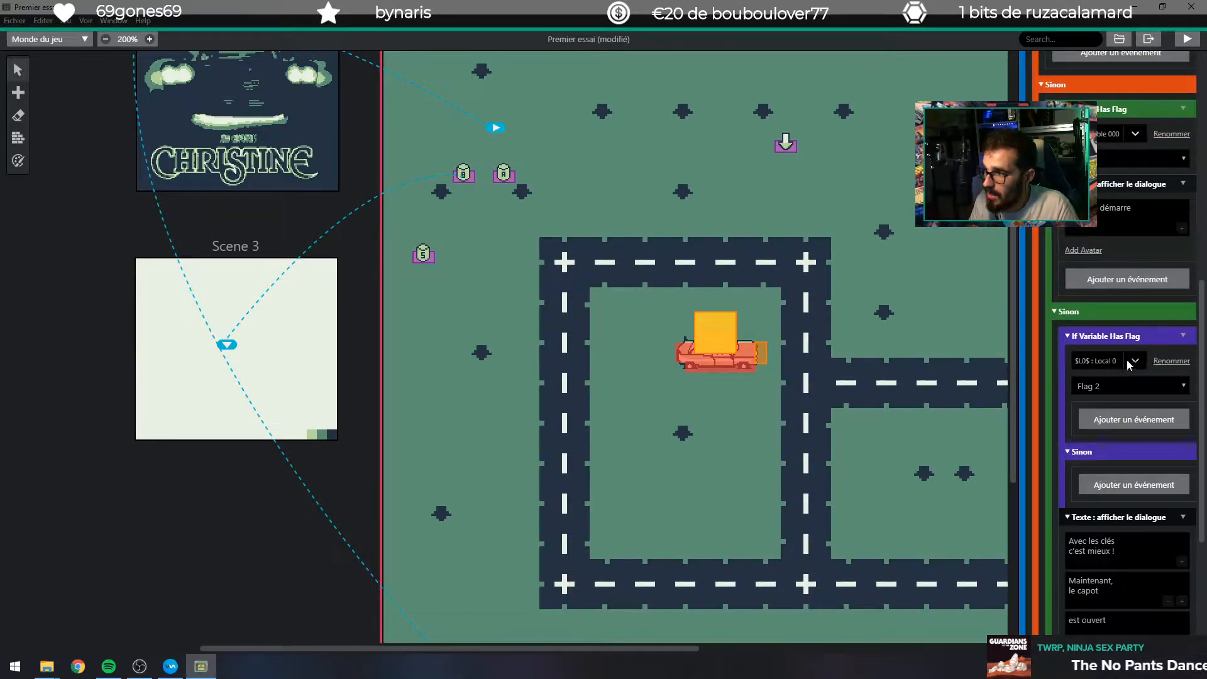
pyautogui.click(1133, 362)
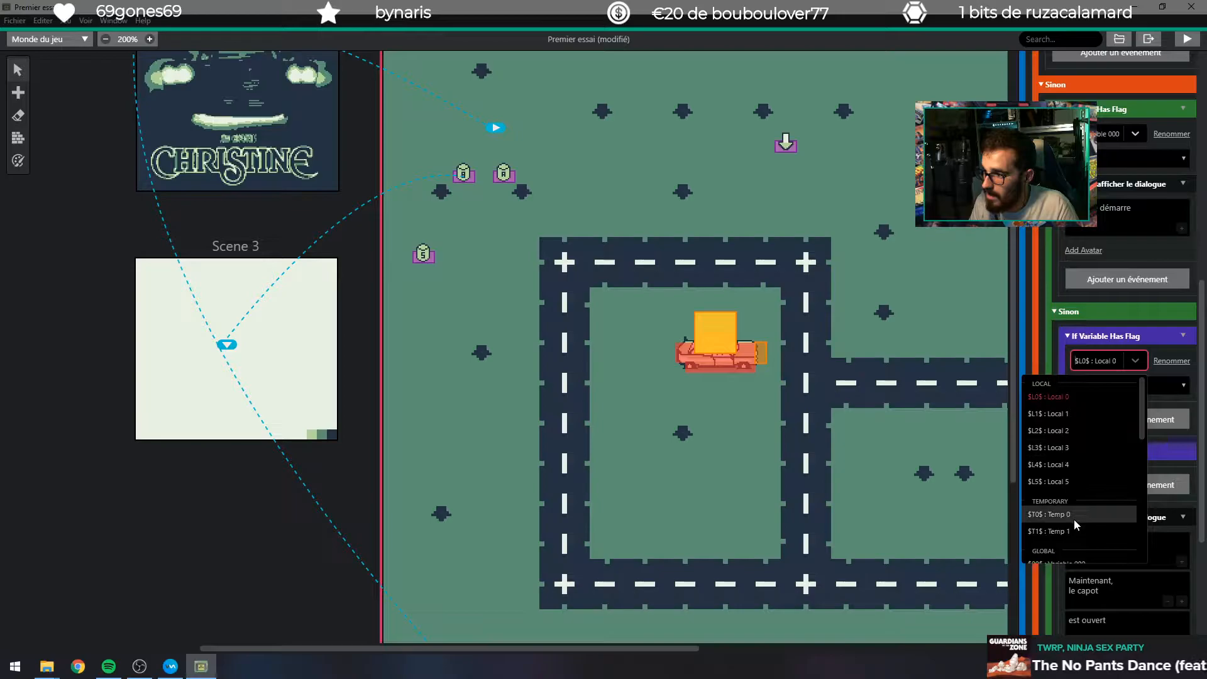
pyautogui.scroll(-1, 1066, 476)
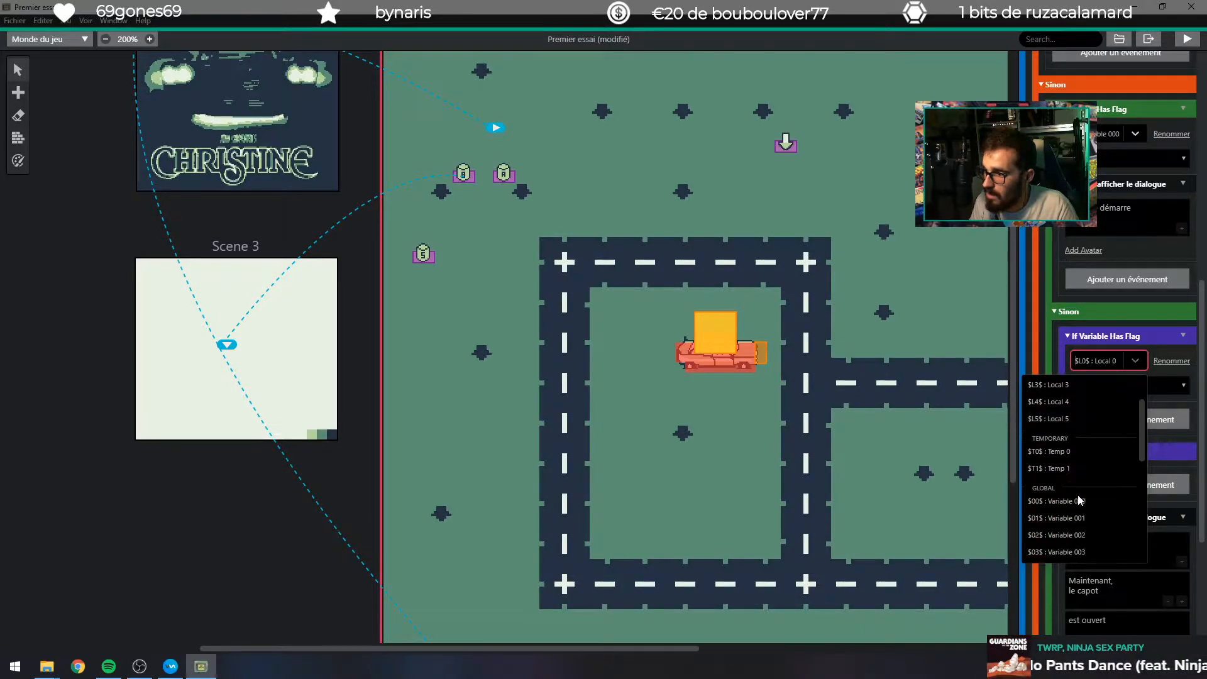
pyautogui.click(1080, 500)
pyautogui.click(1121, 387)
pyautogui.click(1125, 387)
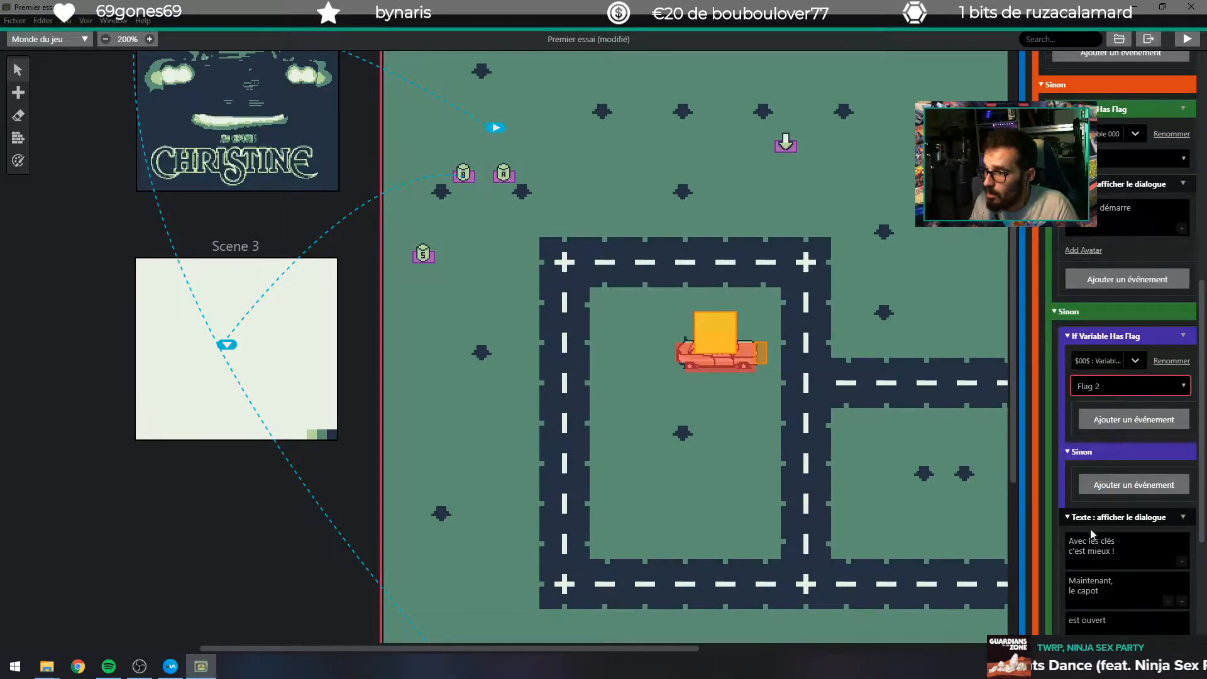
pyautogui.moveTo(1088, 517); pyautogui.dragTo(1107, 428)
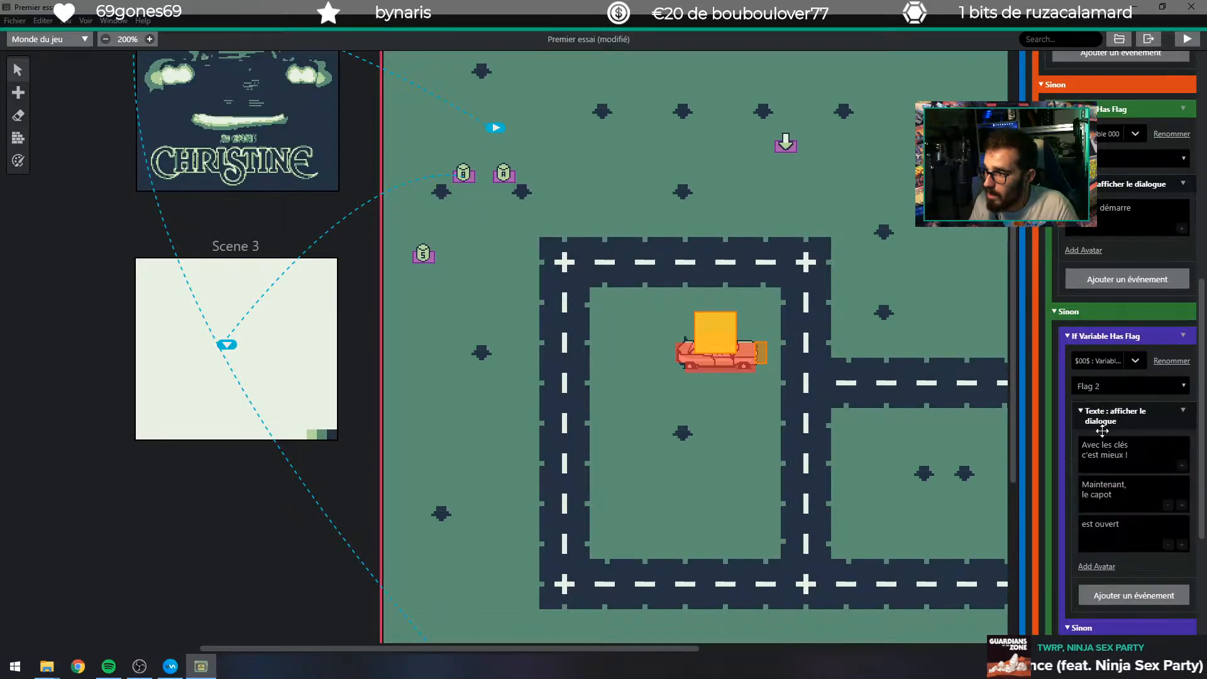
# Run the project in the preview window, start the game and drive the small car across the roads towards the parked car.
pyautogui.scroll(8, 1104, 337)
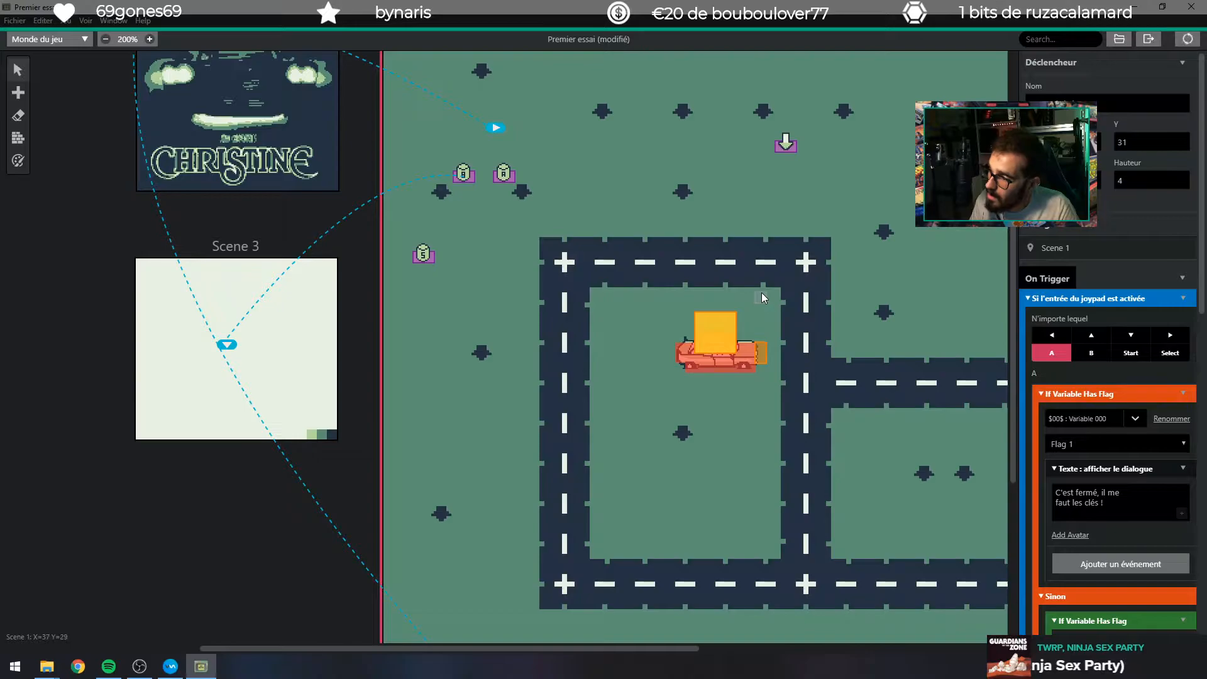
pyautogui.press('z')
pyautogui.press('z')
pyautogui.press('Right')
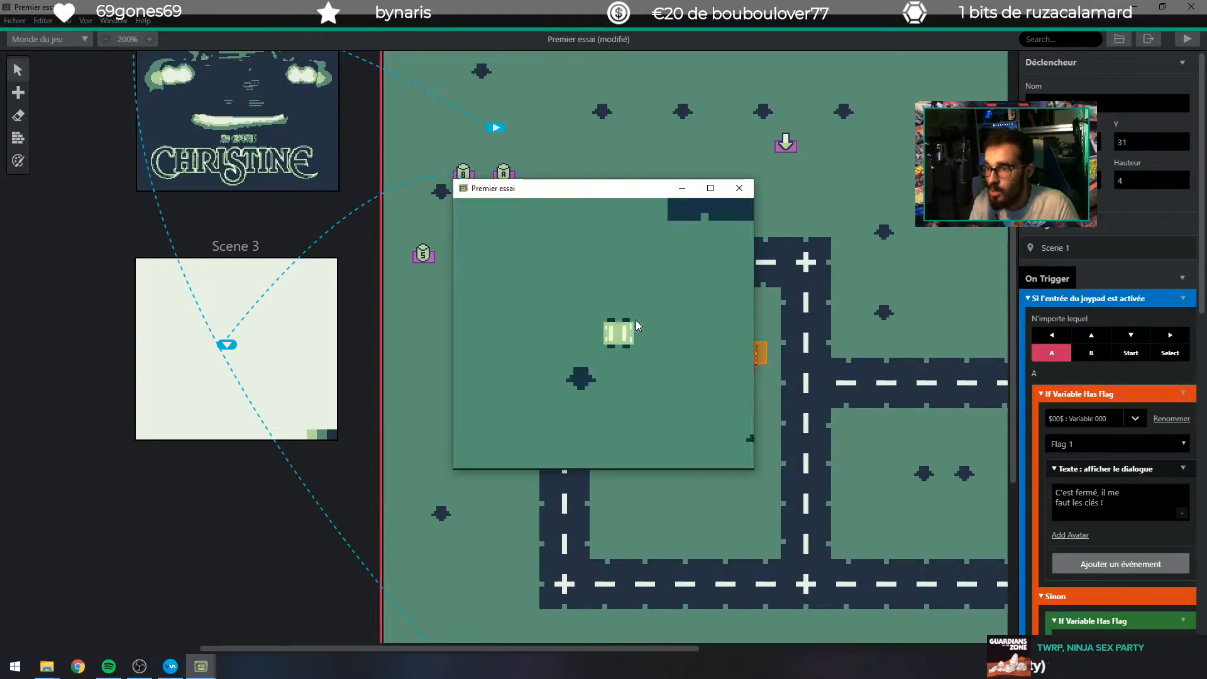
pyautogui.press('Up')
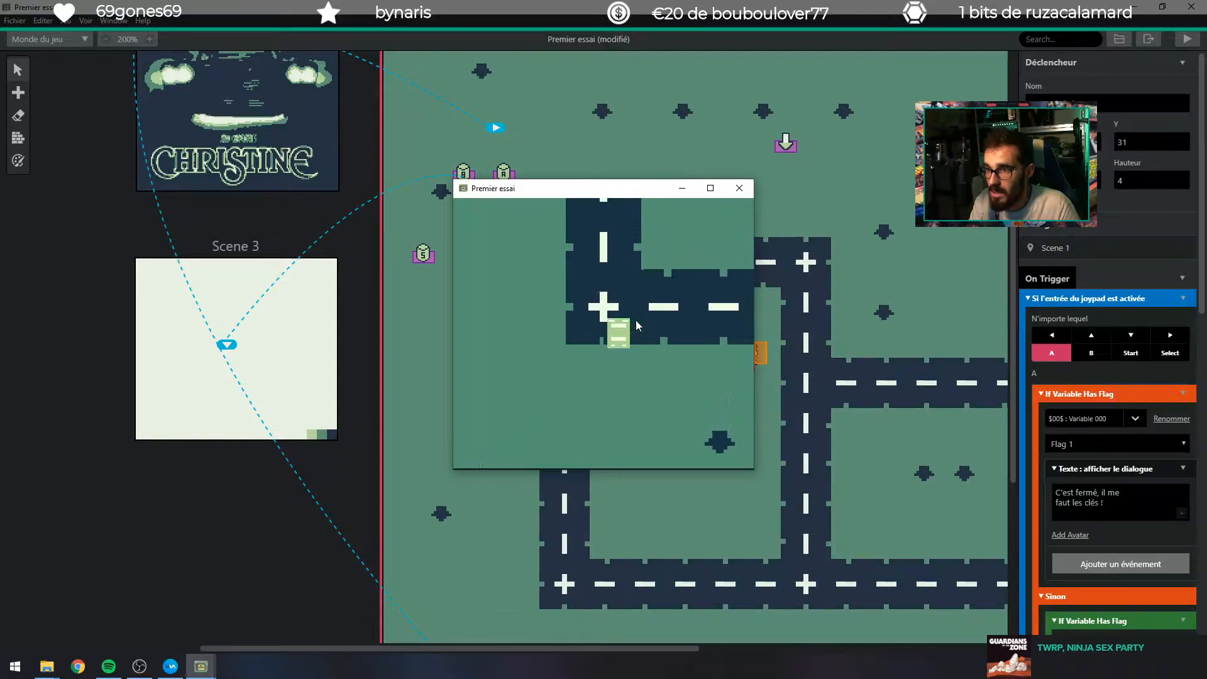
pyautogui.press('Right')
pyautogui.press('Up')
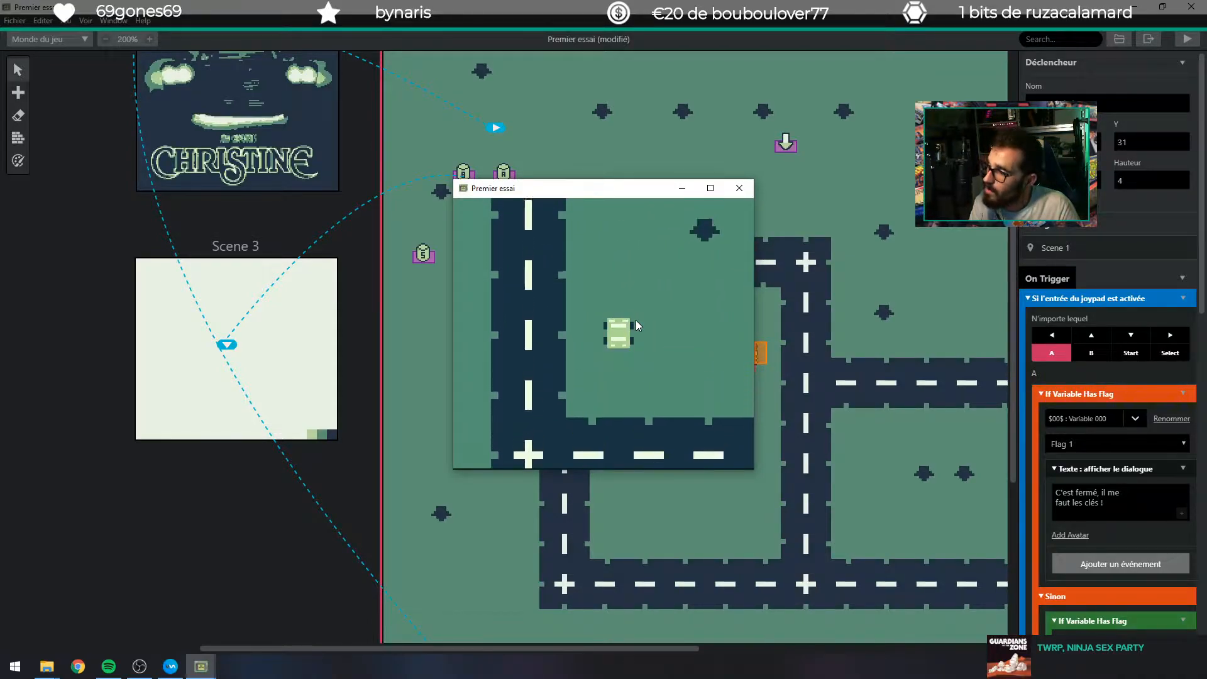
pyautogui.press('Right')
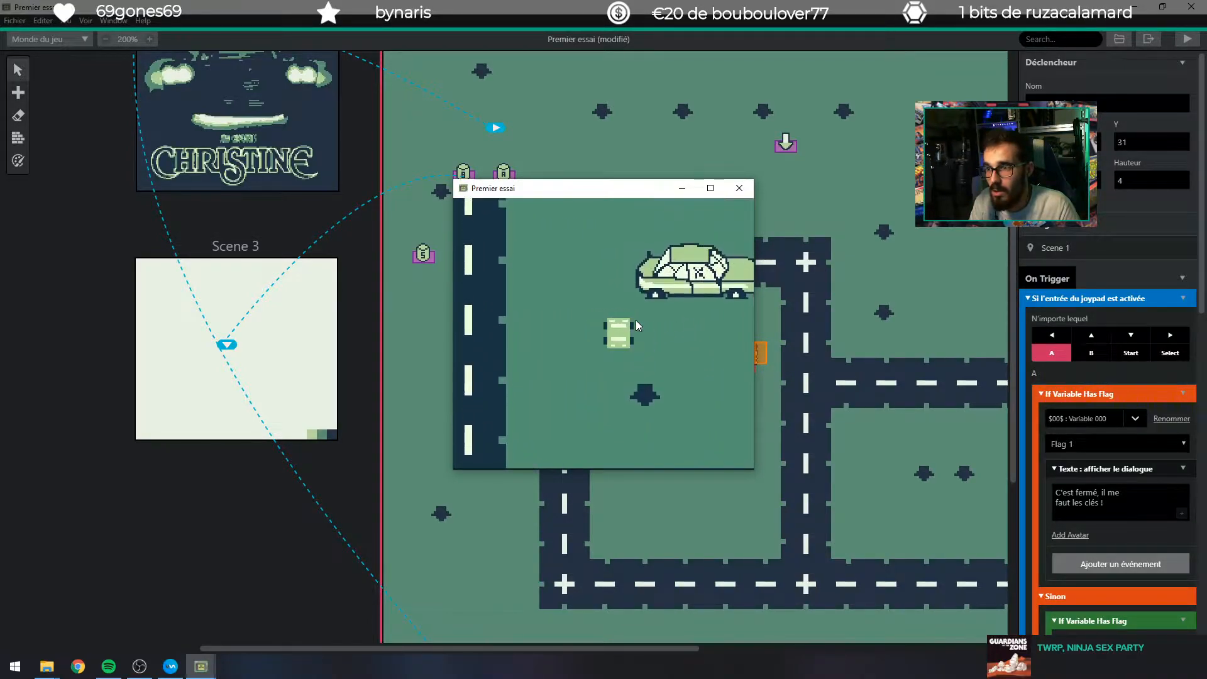
# Drive the small car up past the parked car and manoeuvre it just above the roof, near the door trigger.
pyautogui.press('Up')
pyautogui.press('Right')
pyautogui.press('Left')
pyautogui.press('Left')
pyautogui.press('Right')
pyautogui.press('Right')
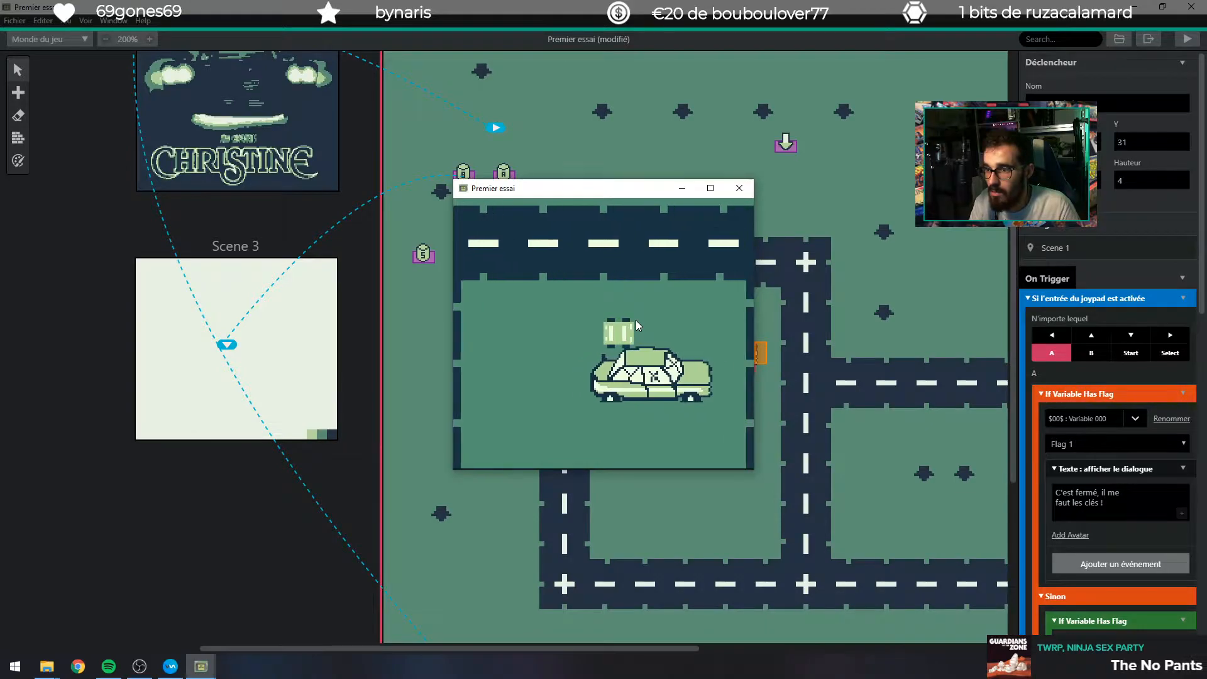
# Move the small car back and forth along the parked car's roof to test the door trigger.
pyautogui.press('Right')
pyautogui.press('Right')
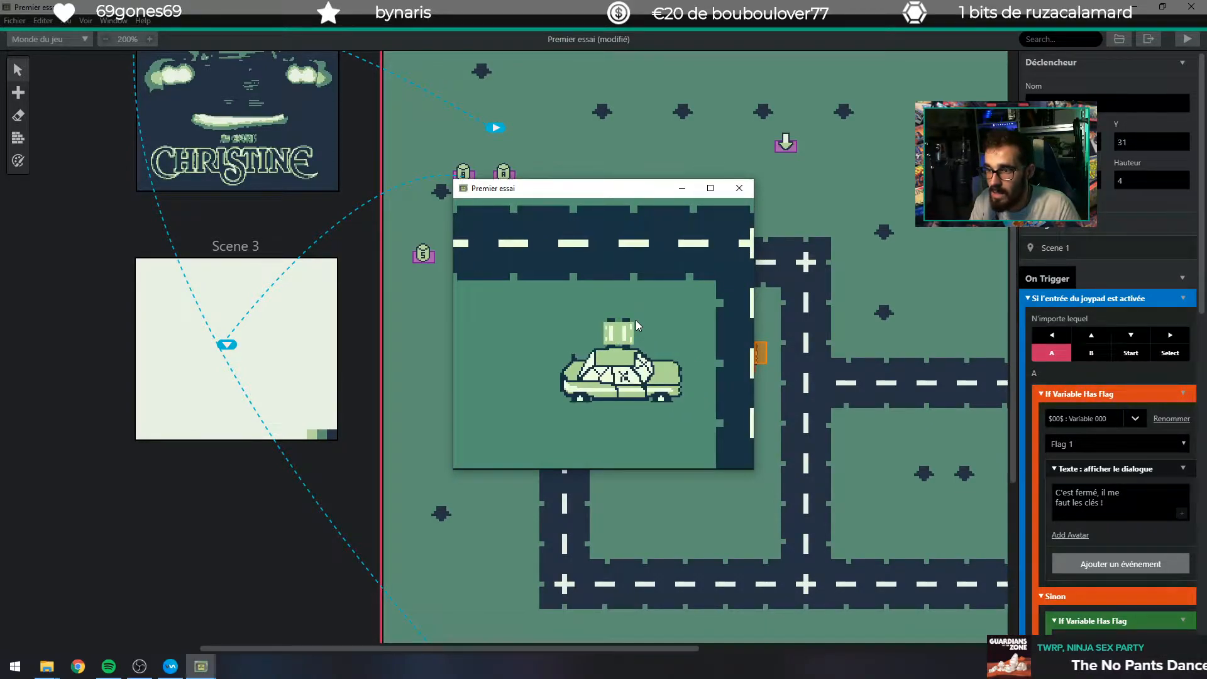
pyautogui.press('Left')
pyautogui.press('Left')
pyautogui.press('Right')
pyautogui.press('Up')
pyautogui.press('Down')
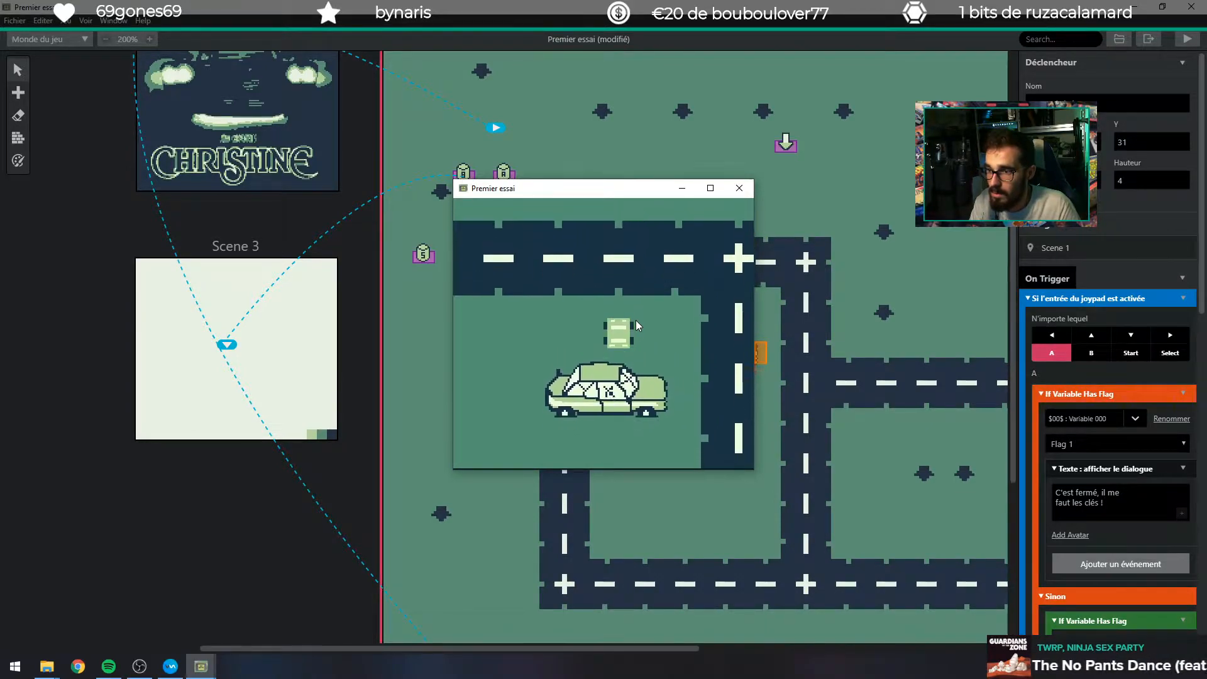
pyautogui.press('Left')
pyautogui.press('Down')
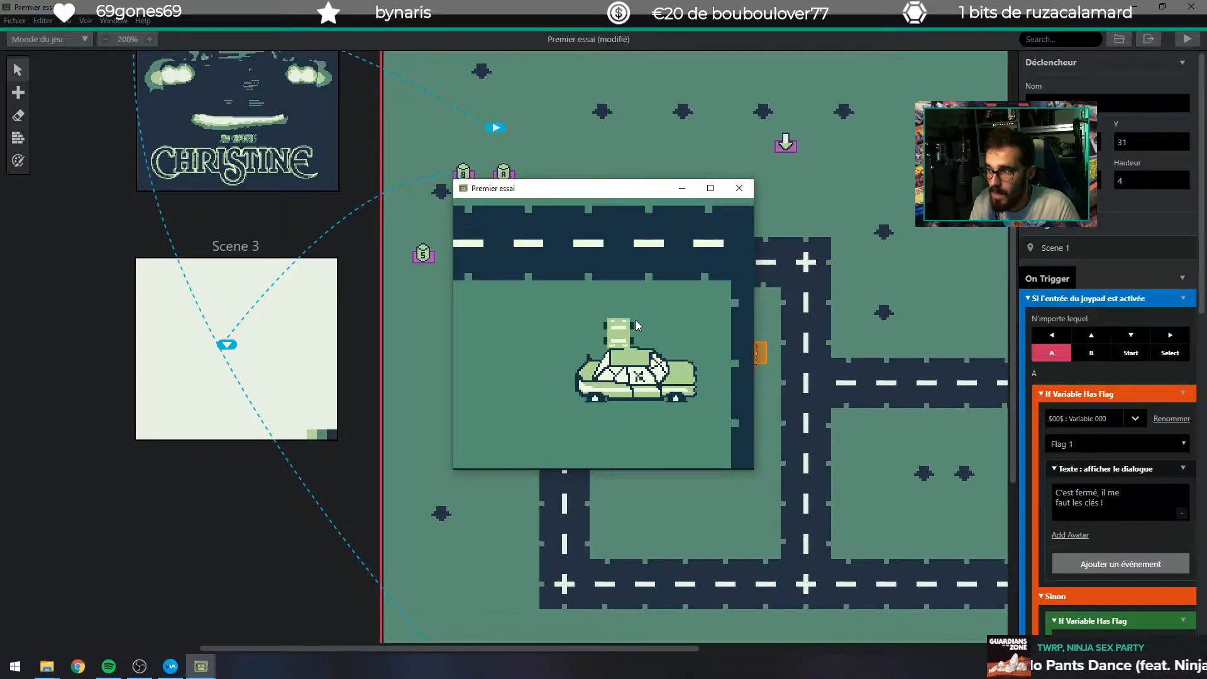
# Drive the small car up across the road to the arrow actor and play through its whole dialogue.
pyautogui.press('Up')
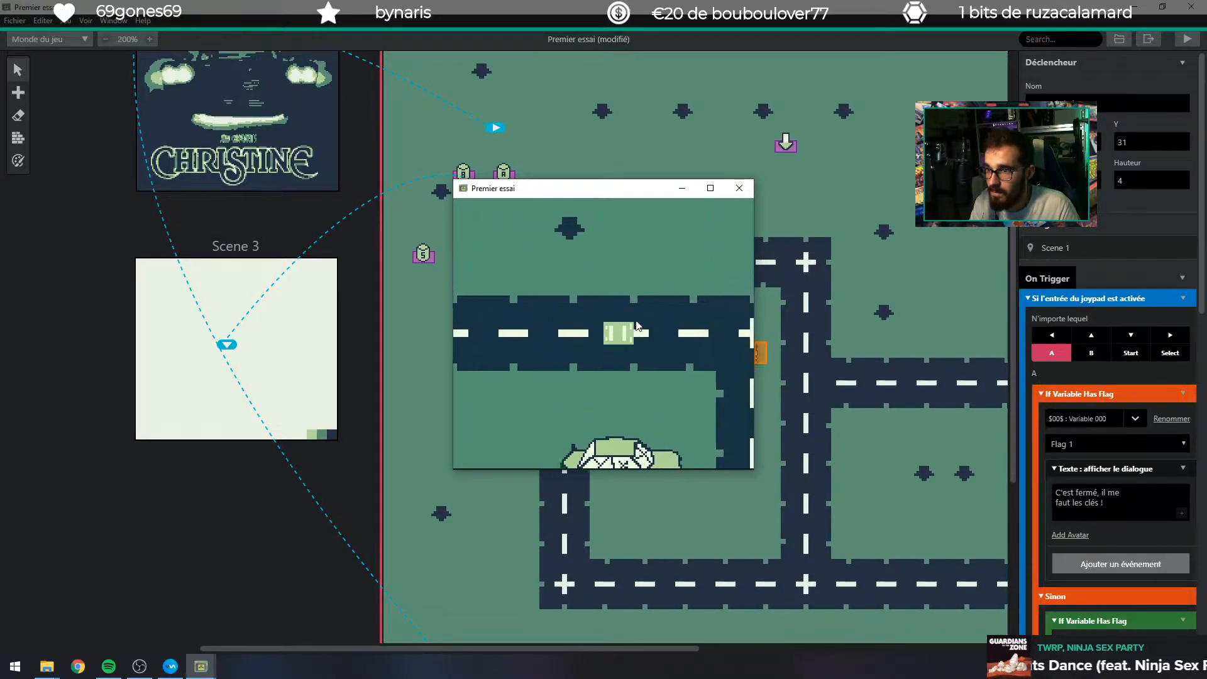
pyautogui.press('Up')
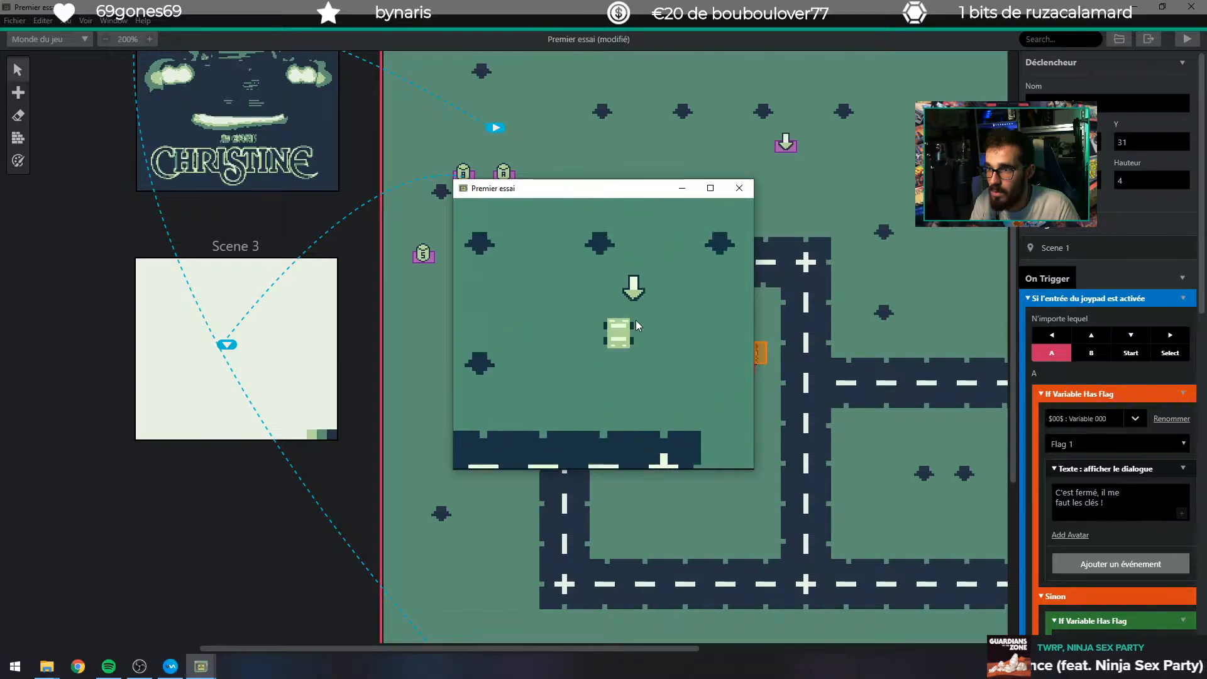
pyautogui.press('z')
pyautogui.press('z')
pyautogui.press('z')
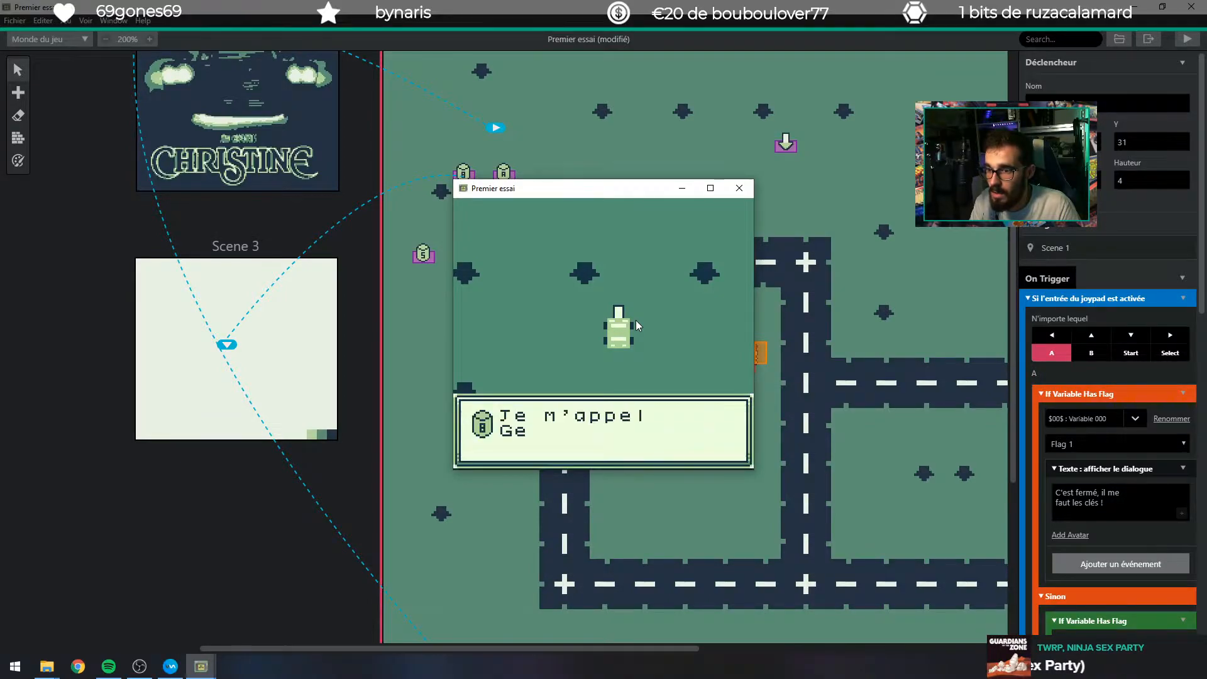
pyautogui.press('z')
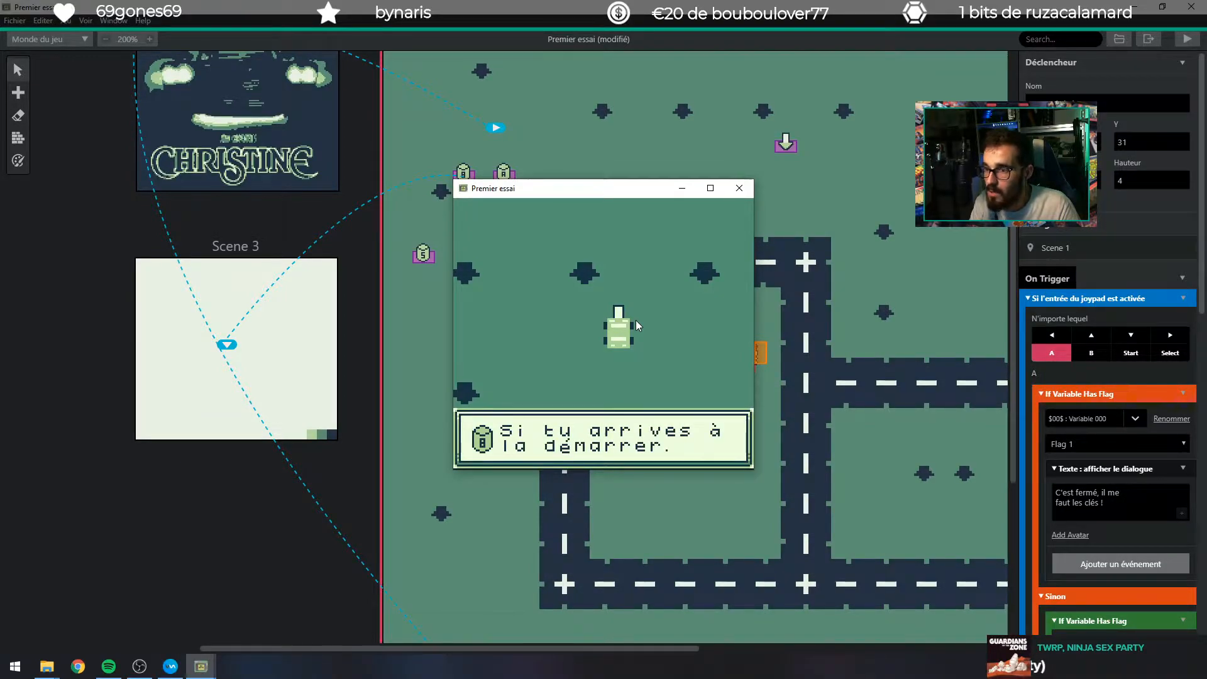
pyautogui.press('z')
pyautogui.press('z')
pyautogui.press('z')
# Drive the small car back down onto the parked car's roof and play through the door trigger's dialogue.
pyautogui.press('Down')
pyautogui.press('Left')
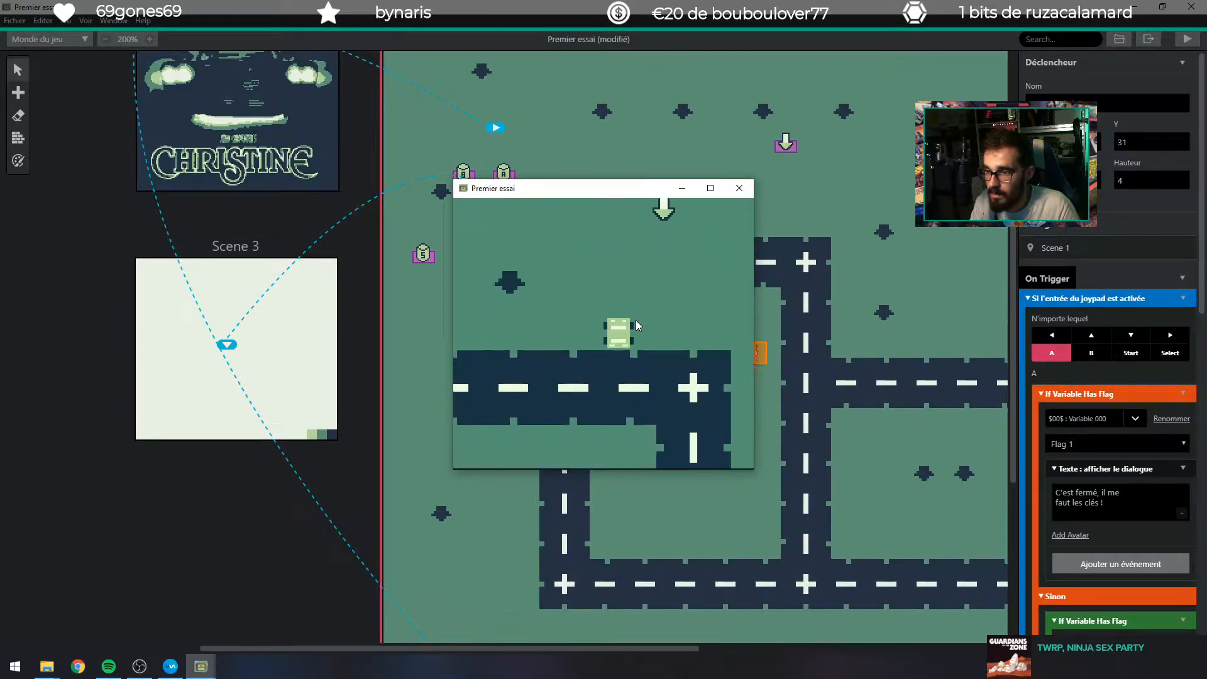
pyautogui.press('Down')
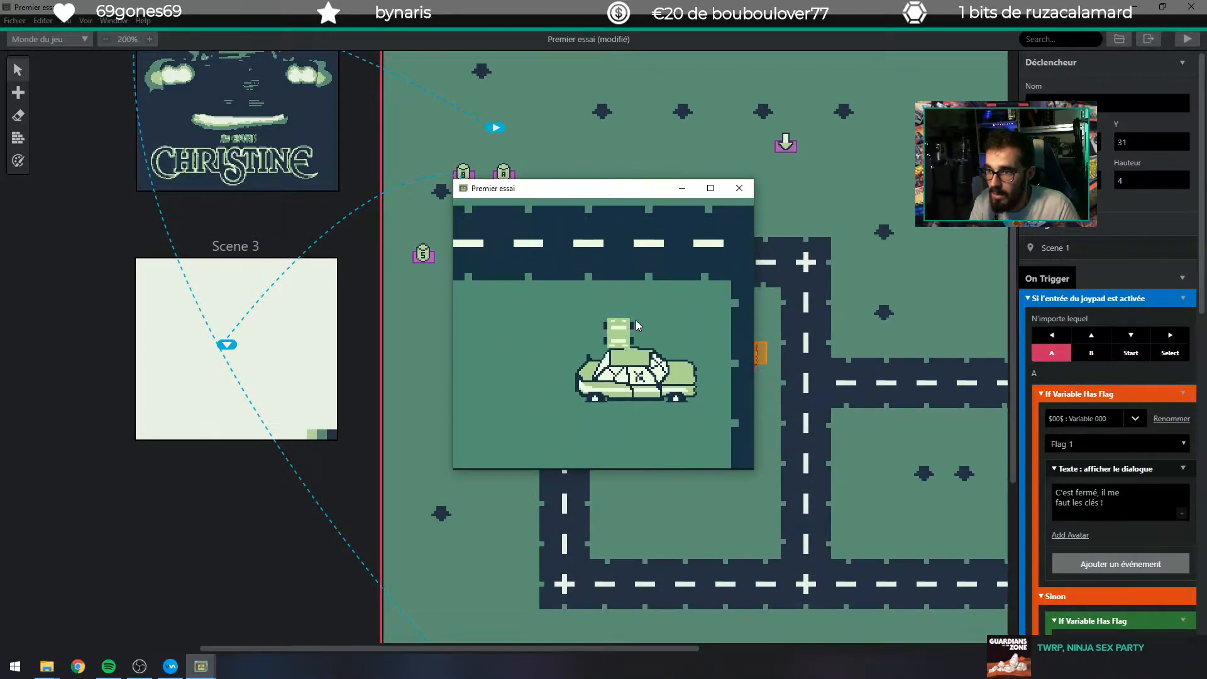
pyautogui.press('Left')
pyautogui.press('Right')
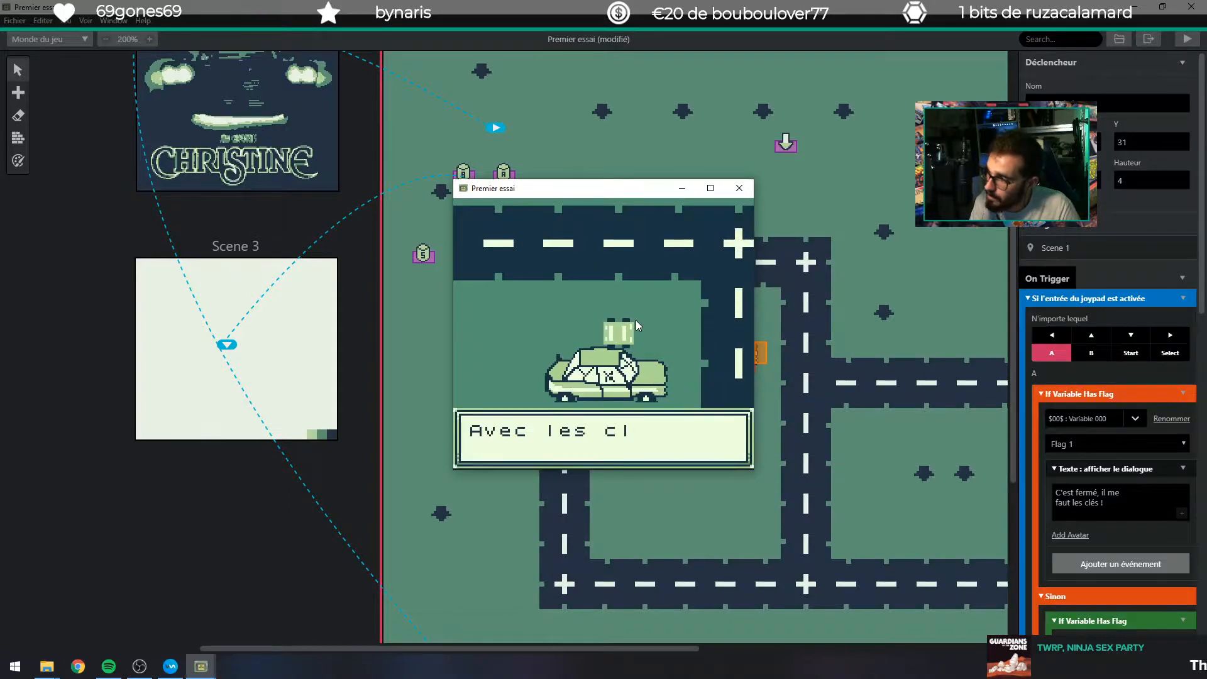
pyautogui.press('z')
pyautogui.press('z')
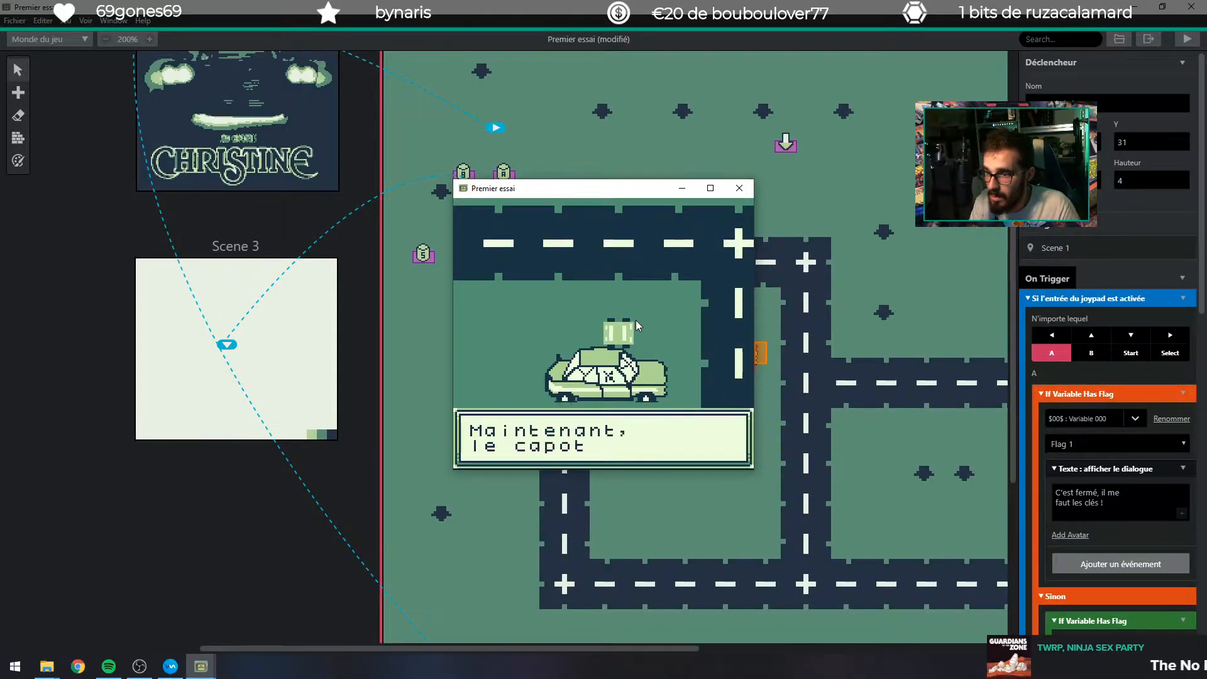
pyautogui.press('z')
# Drive the small car off the roof and around to the hood at the parked car's front end.
pyautogui.press('Right')
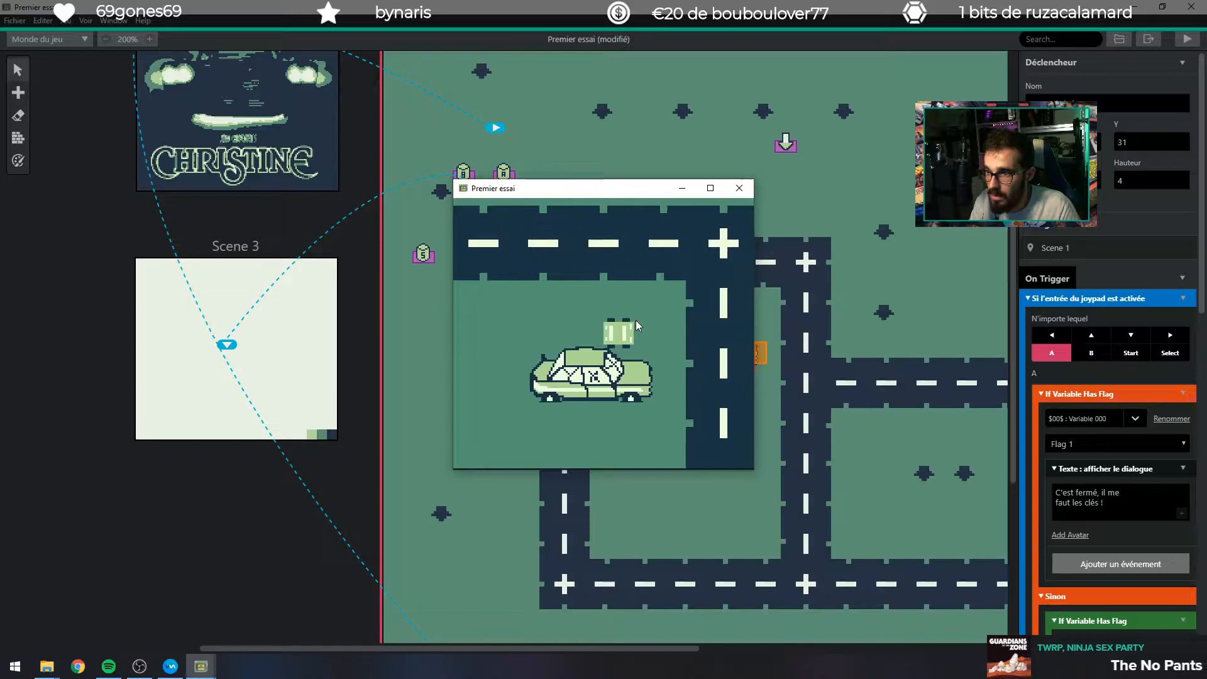
pyautogui.press('Down')
pyautogui.press('Up')
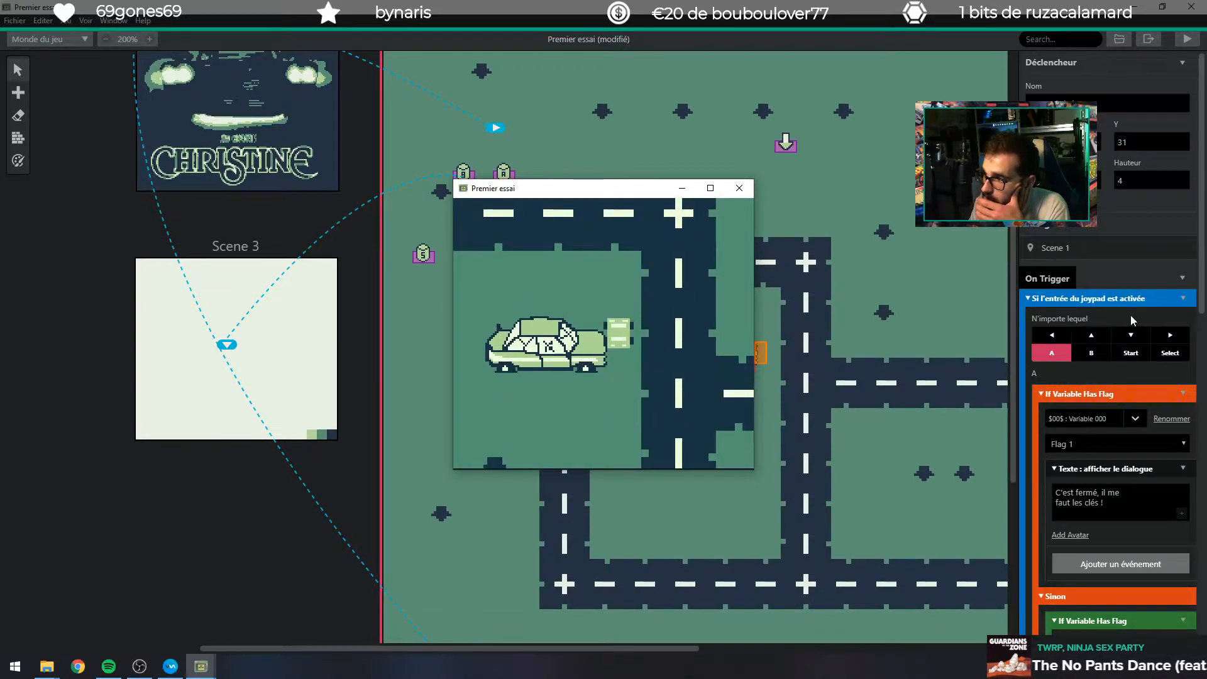
# Leave the game preview and examine the dialogue, flag and variable choices of the door trigger's Flag 1 condition.
pyautogui.scroll(-2, 1130, 314)
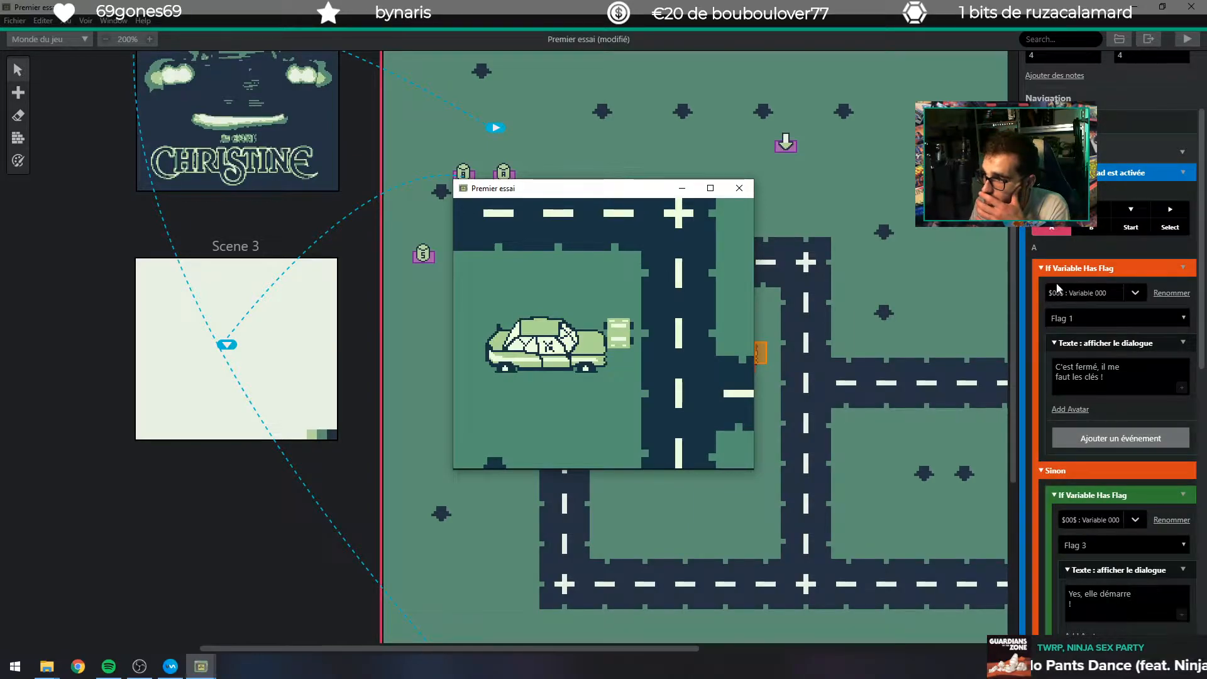
pyautogui.moveTo(1063, 368); pyautogui.dragTo(1111, 378)
pyautogui.click(1107, 377)
pyautogui.click(1097, 306)
pyautogui.click(1100, 314)
pyautogui.click(1106, 314)
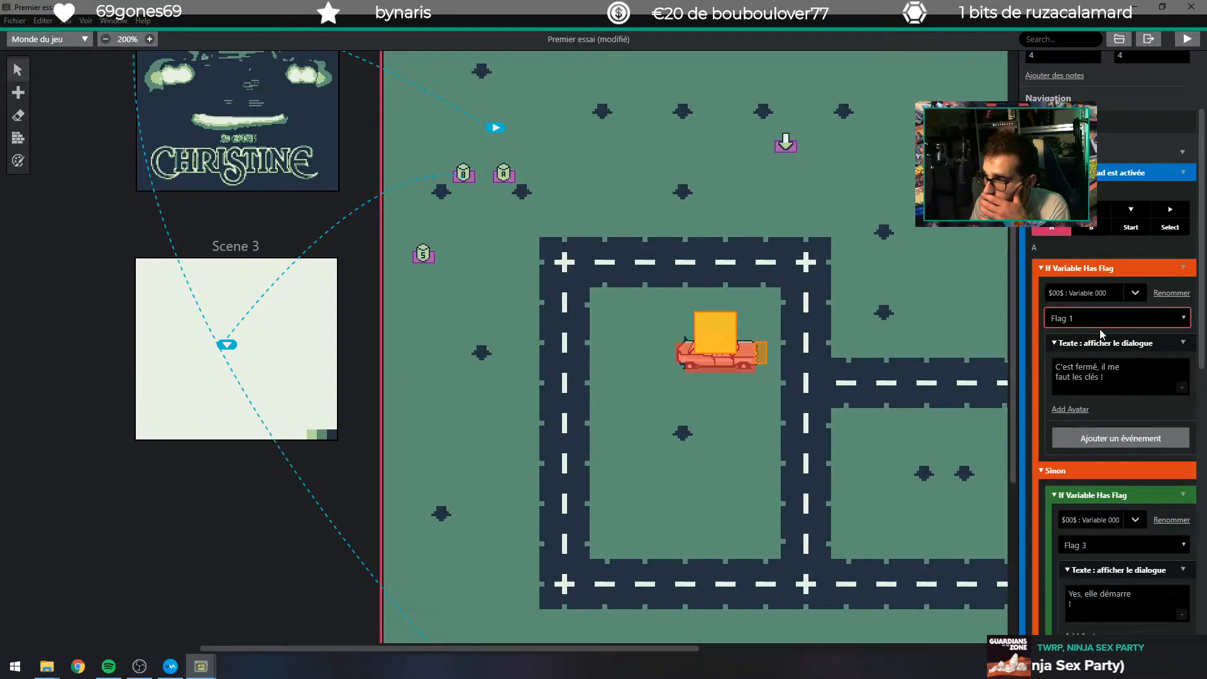
pyautogui.click(1104, 322)
pyautogui.click(1104, 319)
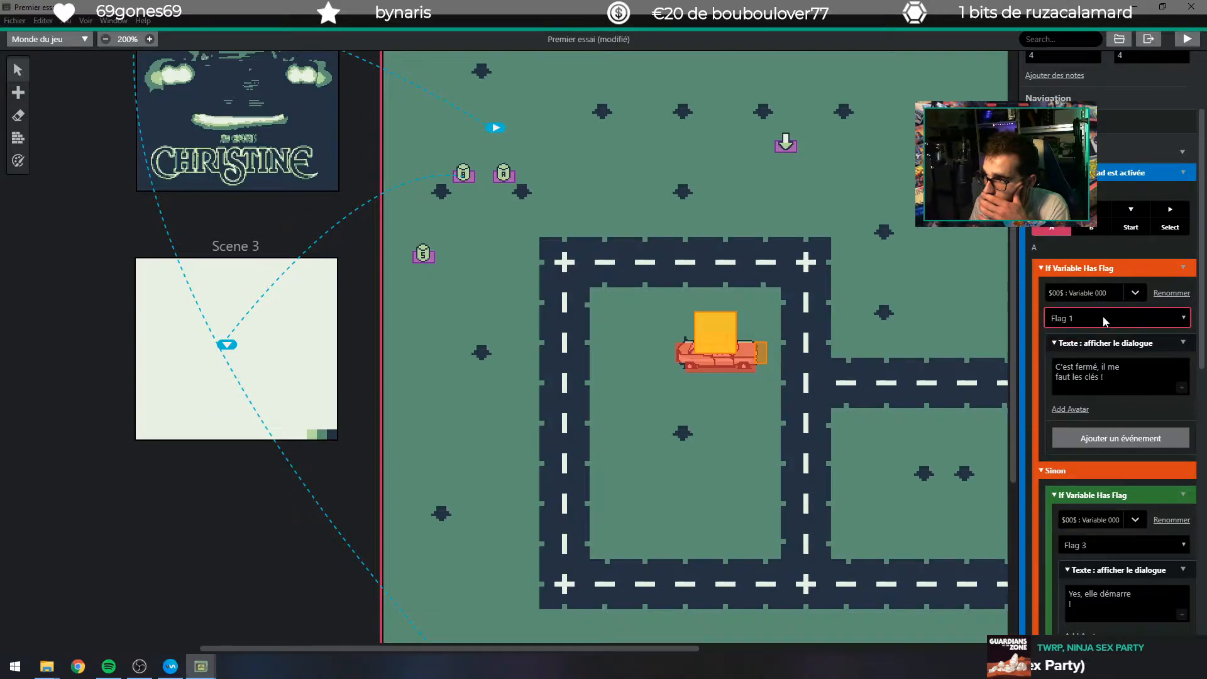
pyautogui.click(1135, 292)
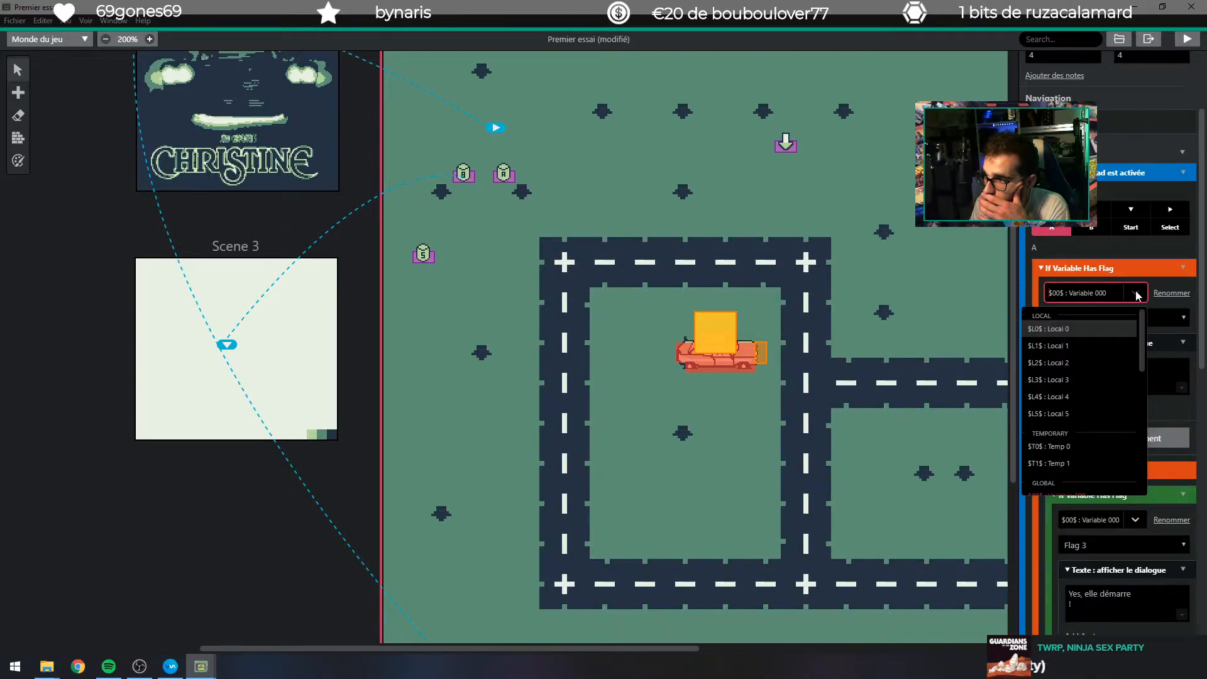
pyautogui.click(1136, 294)
pyautogui.click(1054, 293)
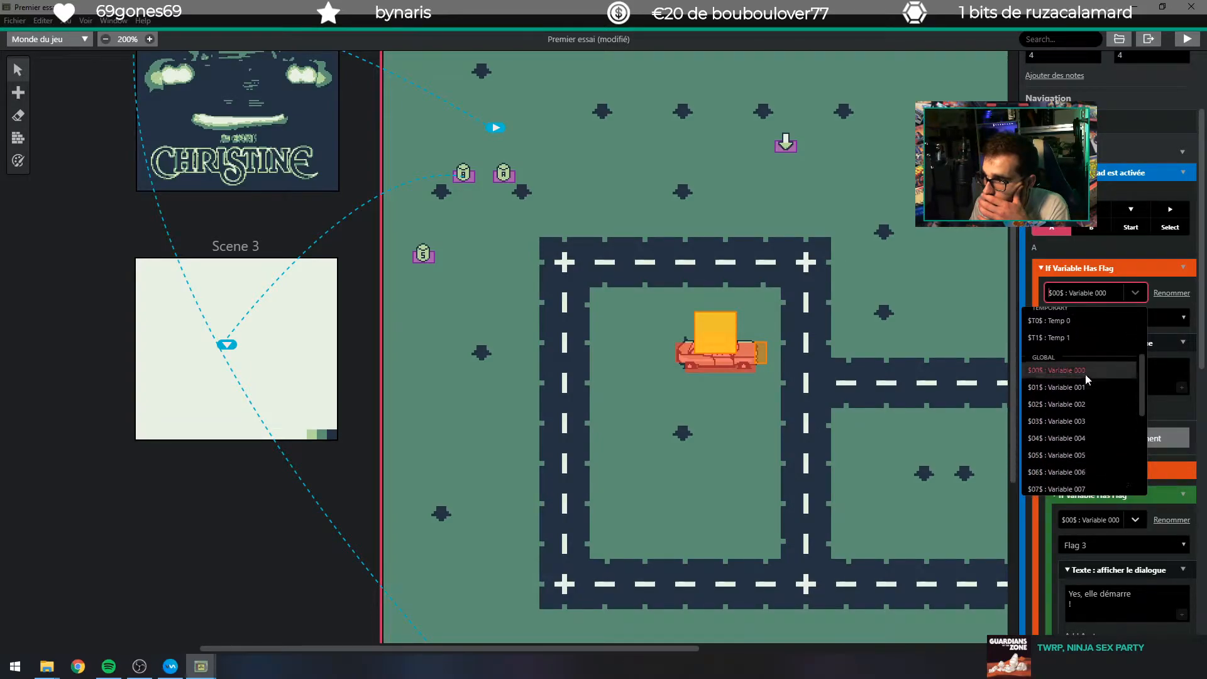
pyautogui.click(1178, 335)
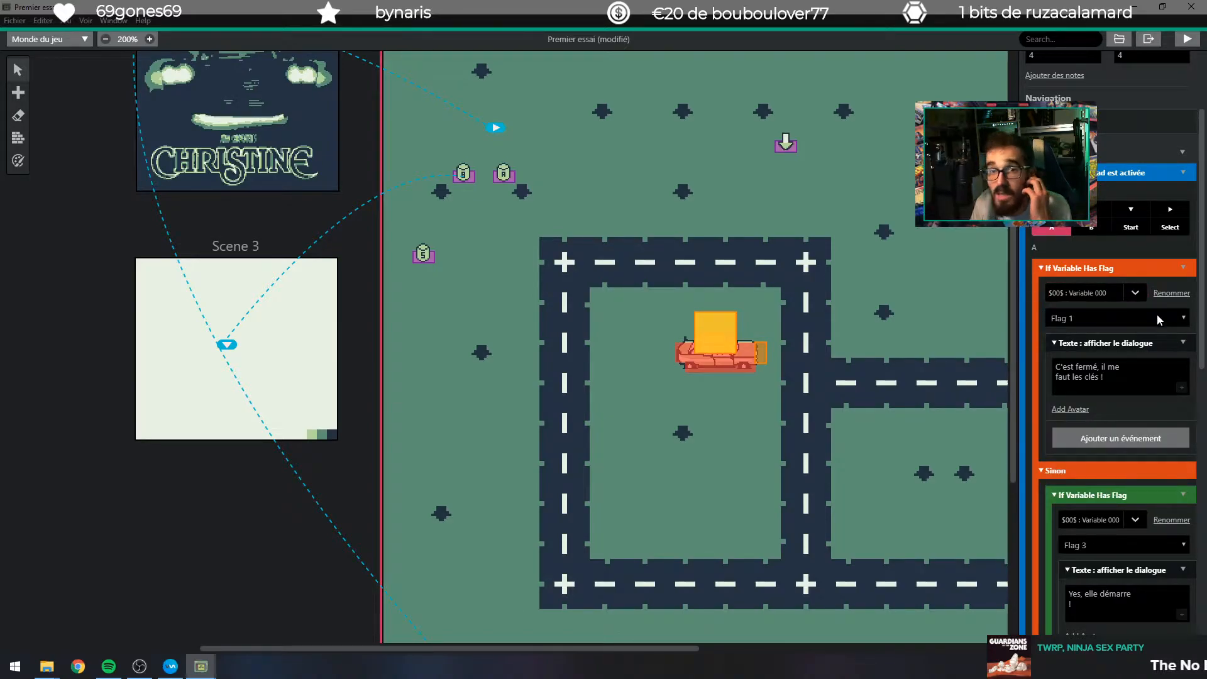
# Check for GB Studio updates and dismiss the update offer without downloading it.
pyautogui.click(143, 21)
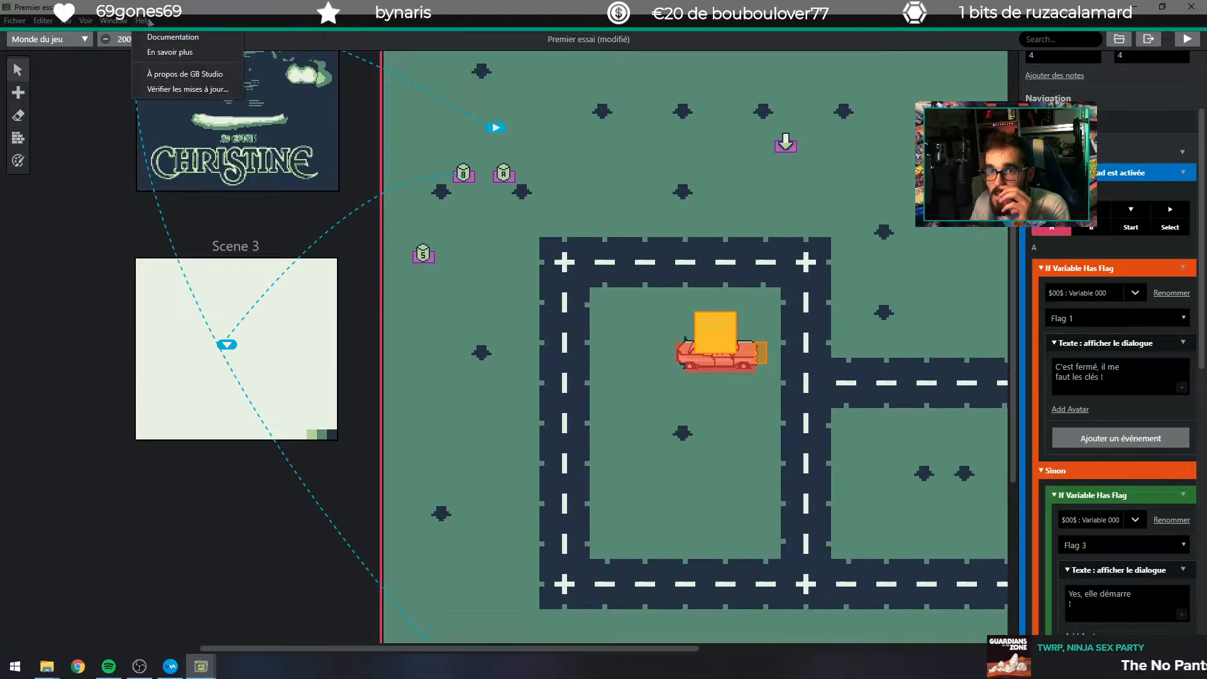
pyautogui.click(201, 88)
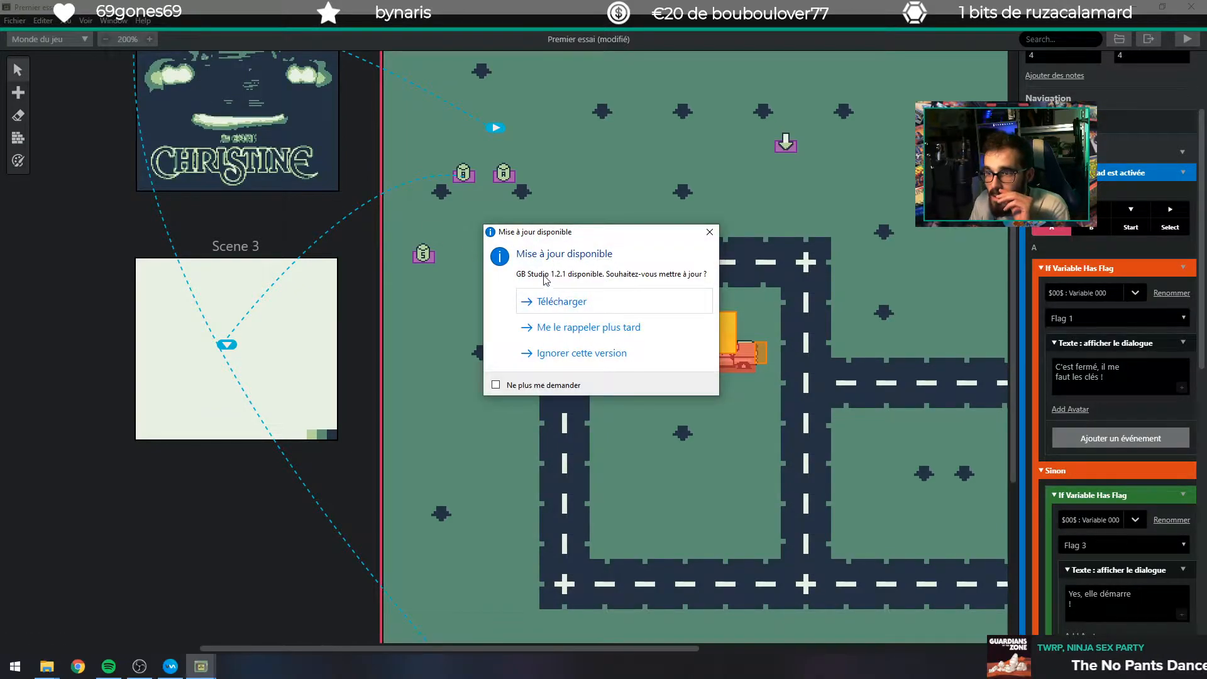
pyautogui.click(710, 231)
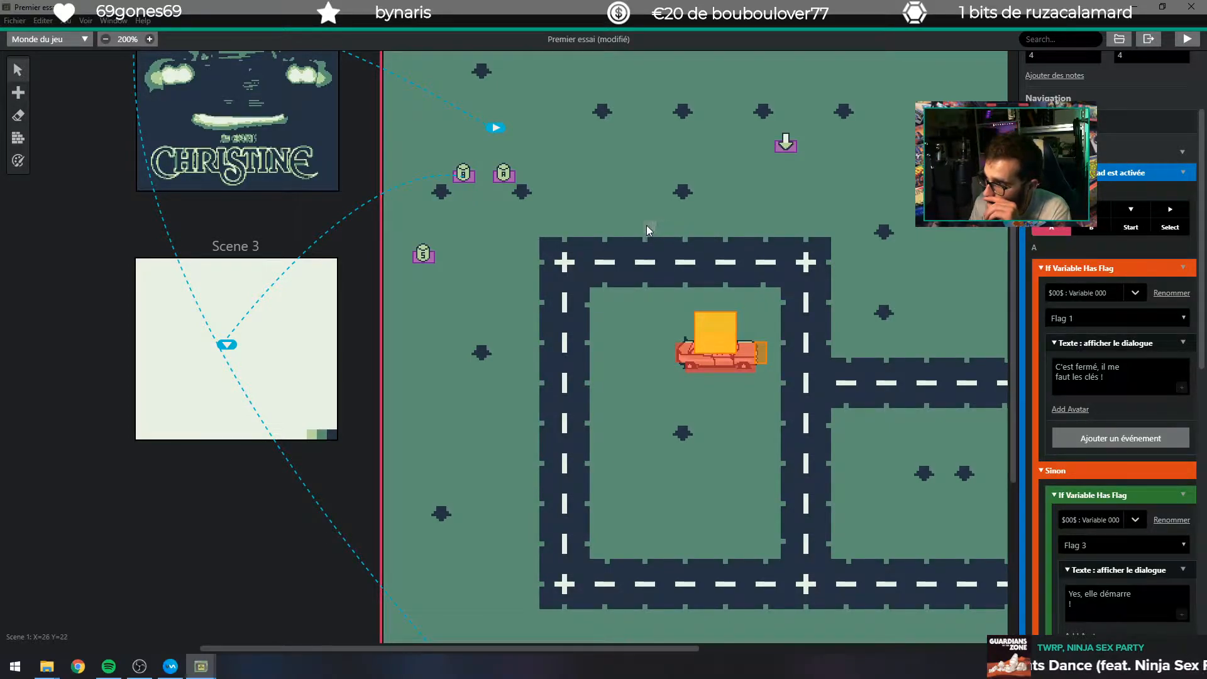
# Add a Variable: Set Flags event to the On Init script of Scene 1.
pyautogui.scroll(2, 1099, 269)
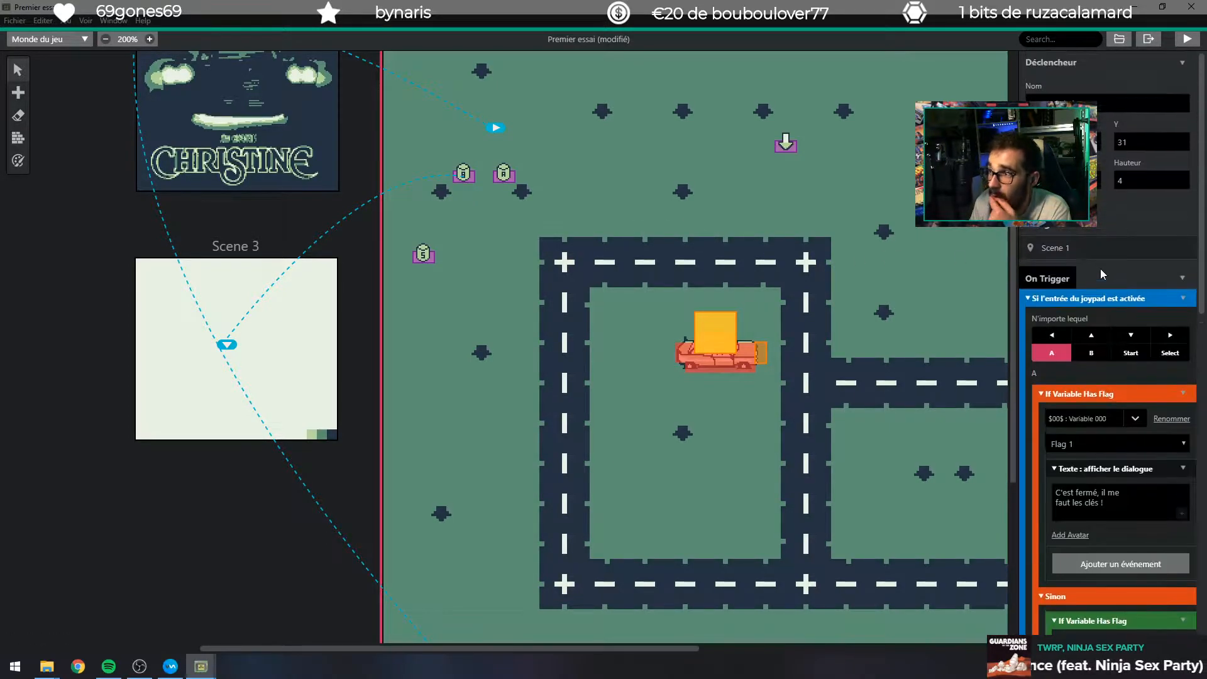
pyautogui.click(412, 338)
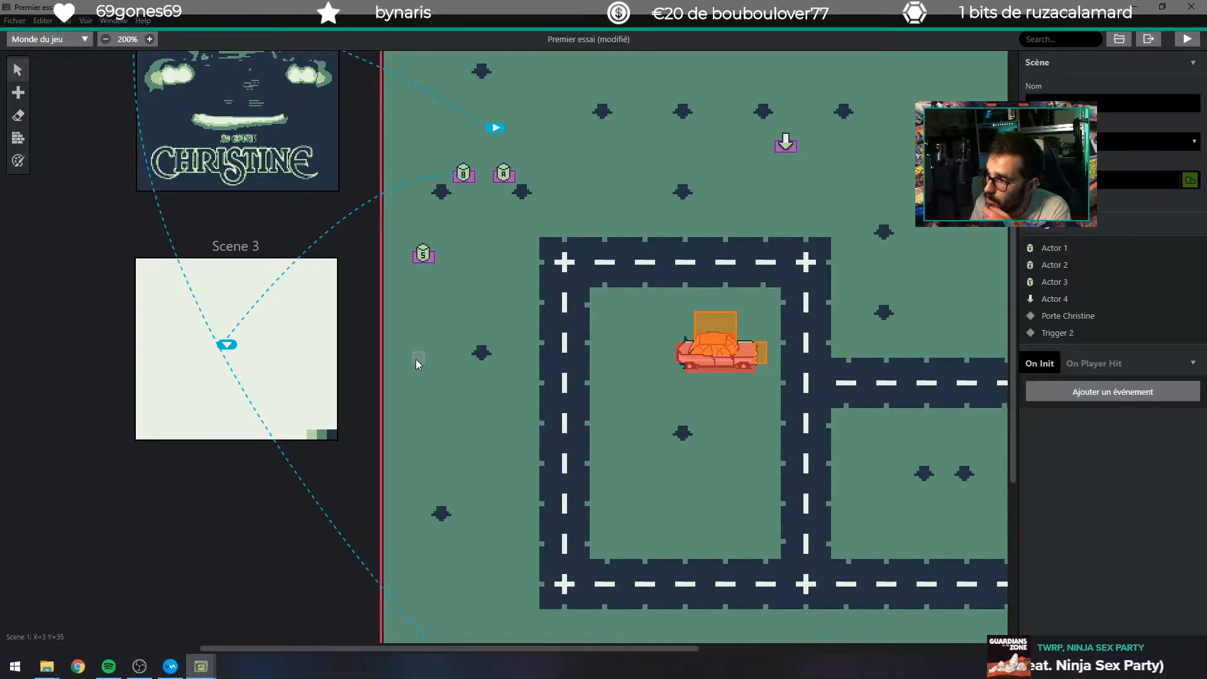
pyautogui.click(1106, 389)
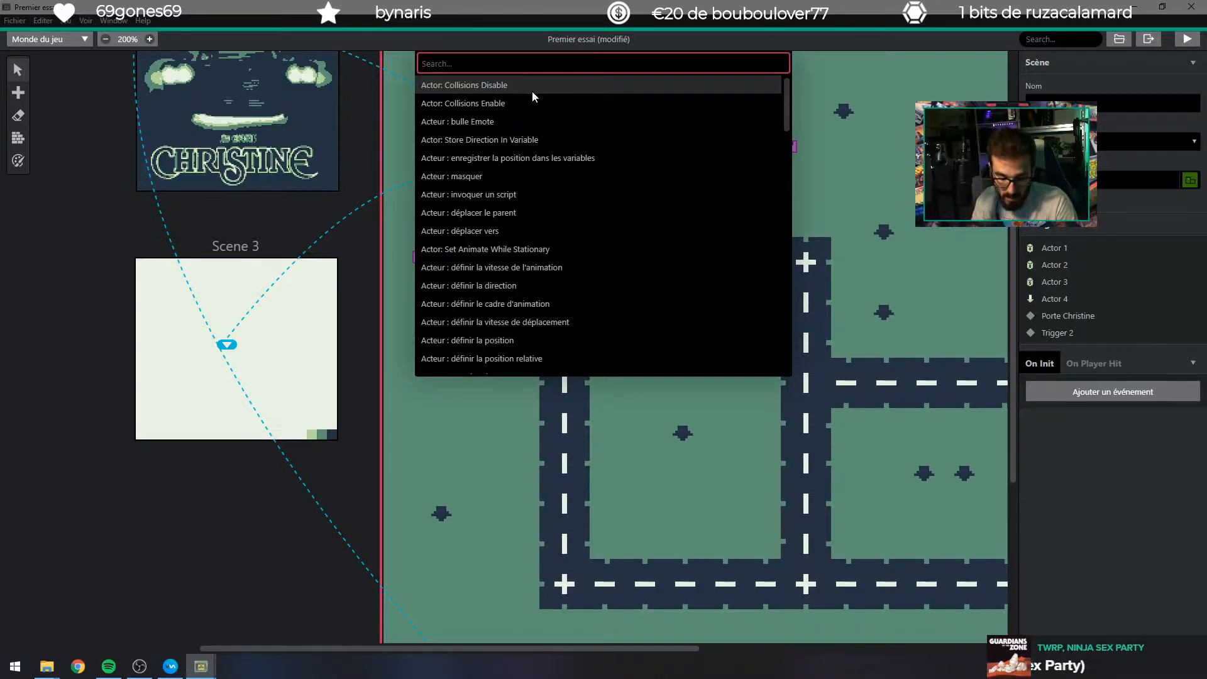
pyautogui.write('fla')
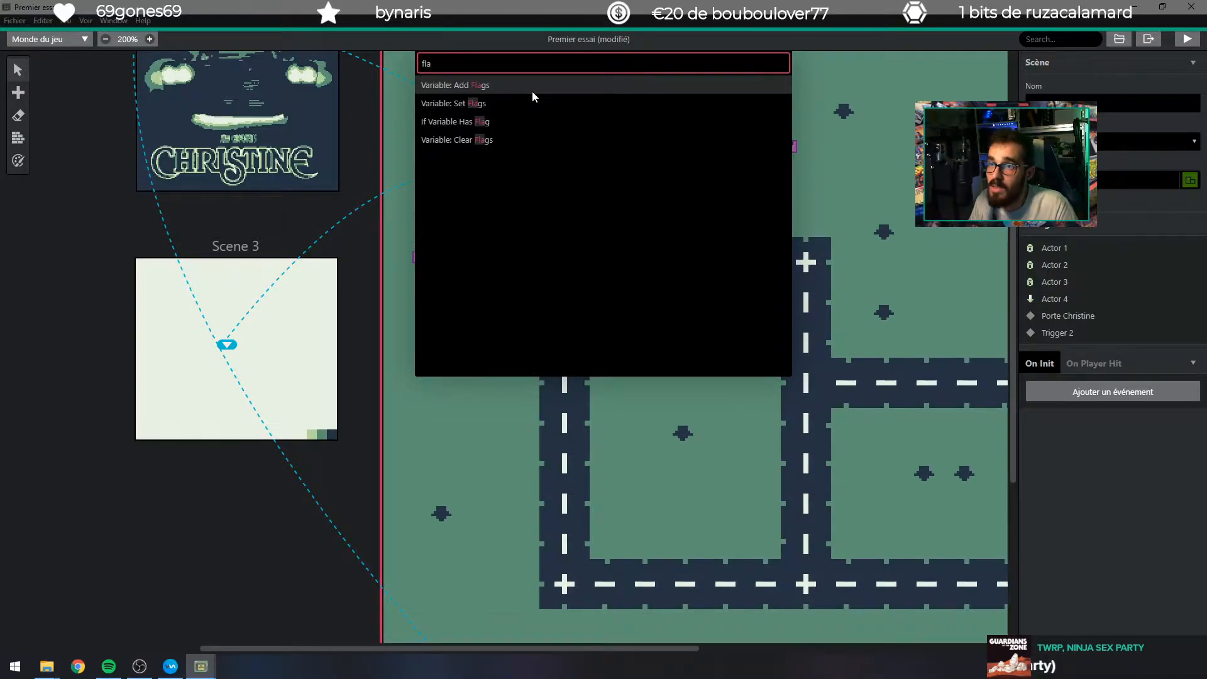
pyautogui.click(502, 101)
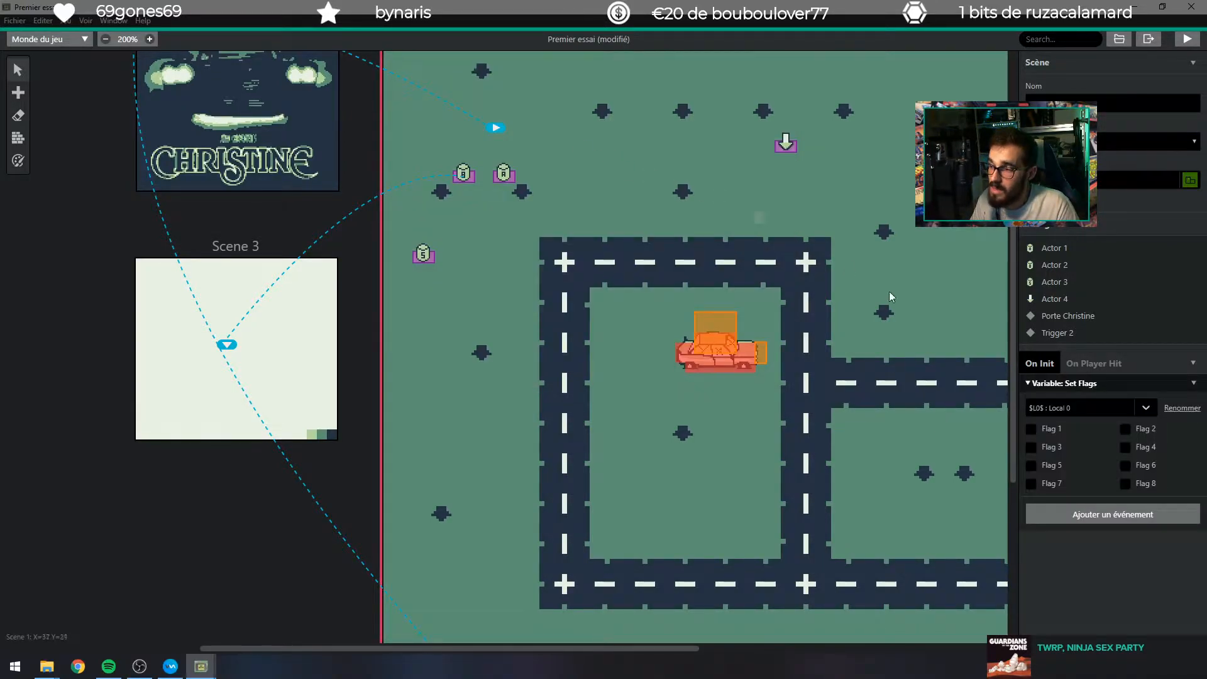
# Set the Set Flags event to Variable 000 with Flag 1 enabled.
pyautogui.click(1066, 411)
pyautogui.scroll(-2, 1081, 526)
pyautogui.click(1081, 547)
pyautogui.click(1041, 432)
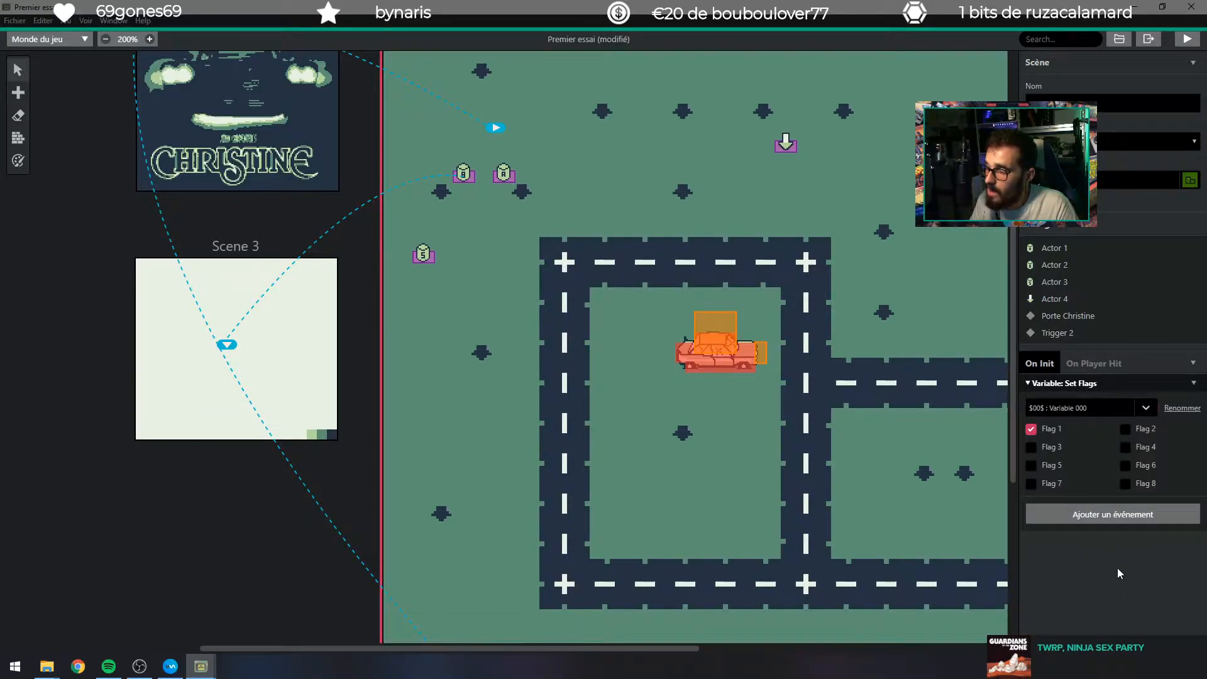
# Run the project in the preview window, start a new game and drive the small car across the first road crossing.
pyautogui.click(1184, 40)
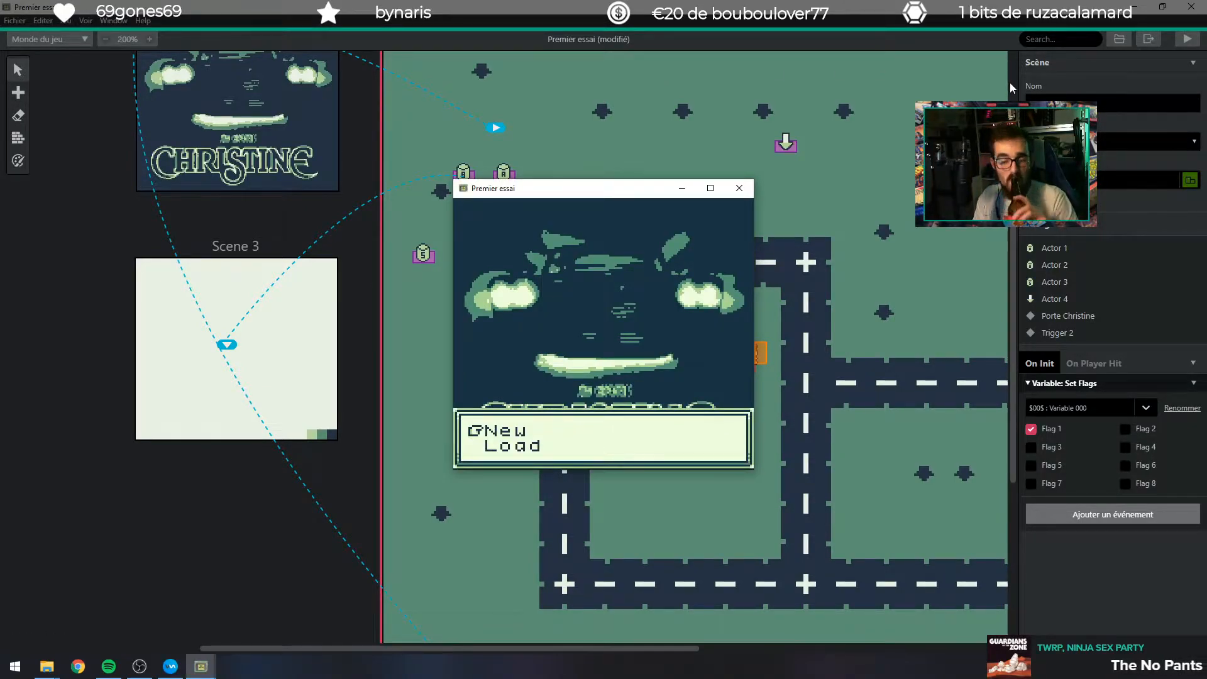
pyautogui.press('z')
pyautogui.press('Up')
pyautogui.press('Right')
pyautogui.press('Up')
pyautogui.press('Right')
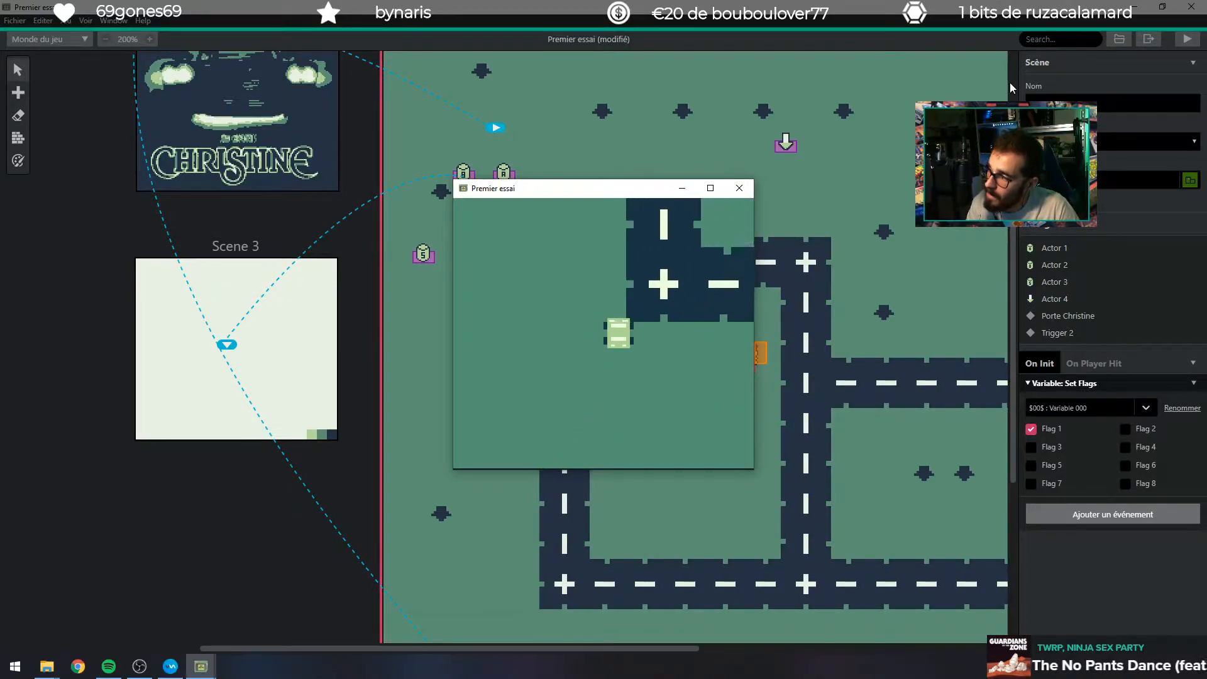
pyautogui.press('Up')
pyautogui.press('Right')
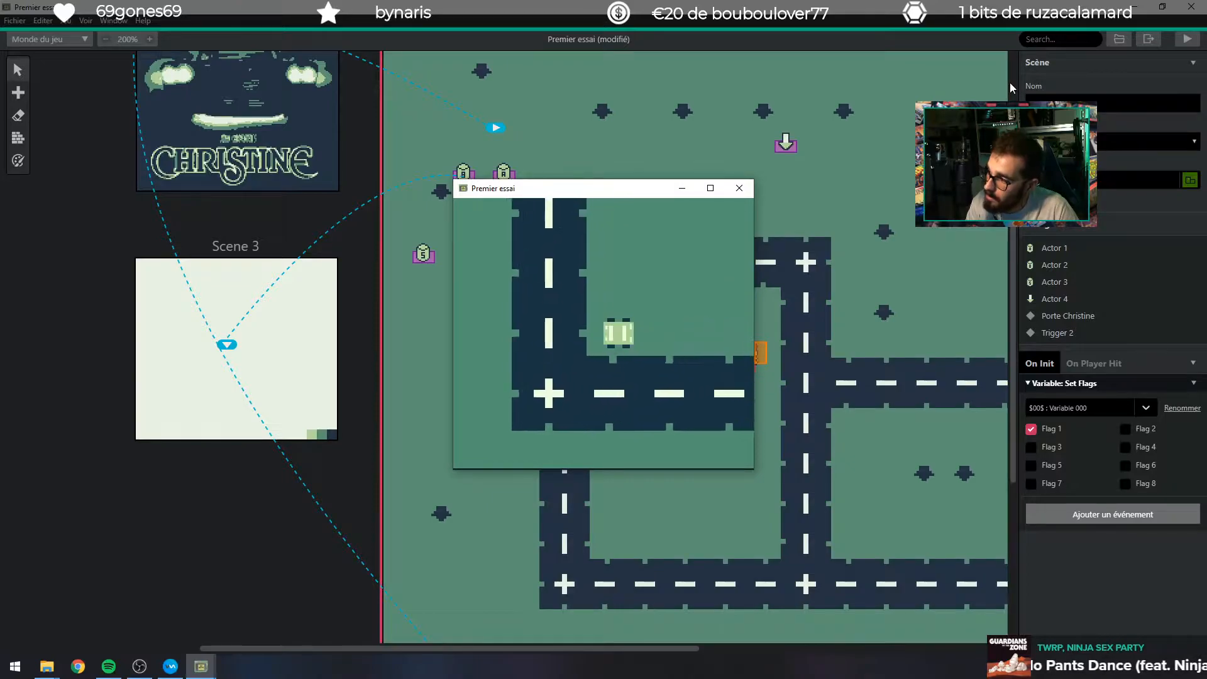
# Drive the small car up to the parked car's roof and bring up the door trigger's dialogue.
pyautogui.press('Up')
pyautogui.press('Right')
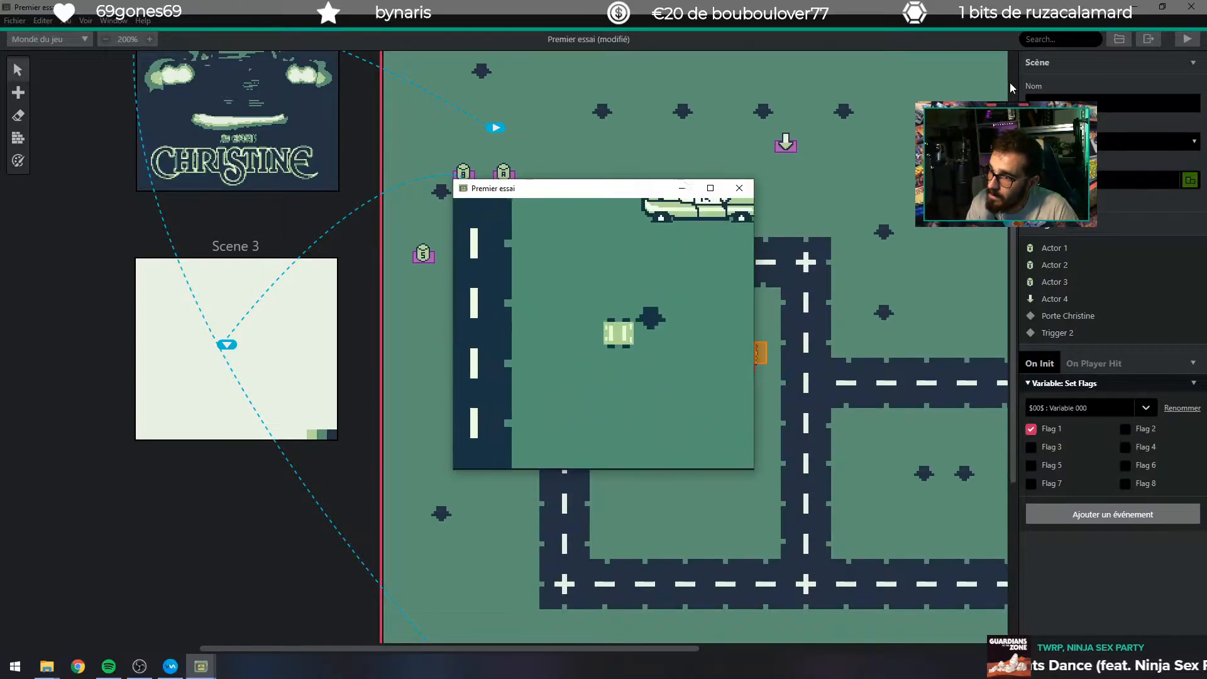
pyautogui.press('Up')
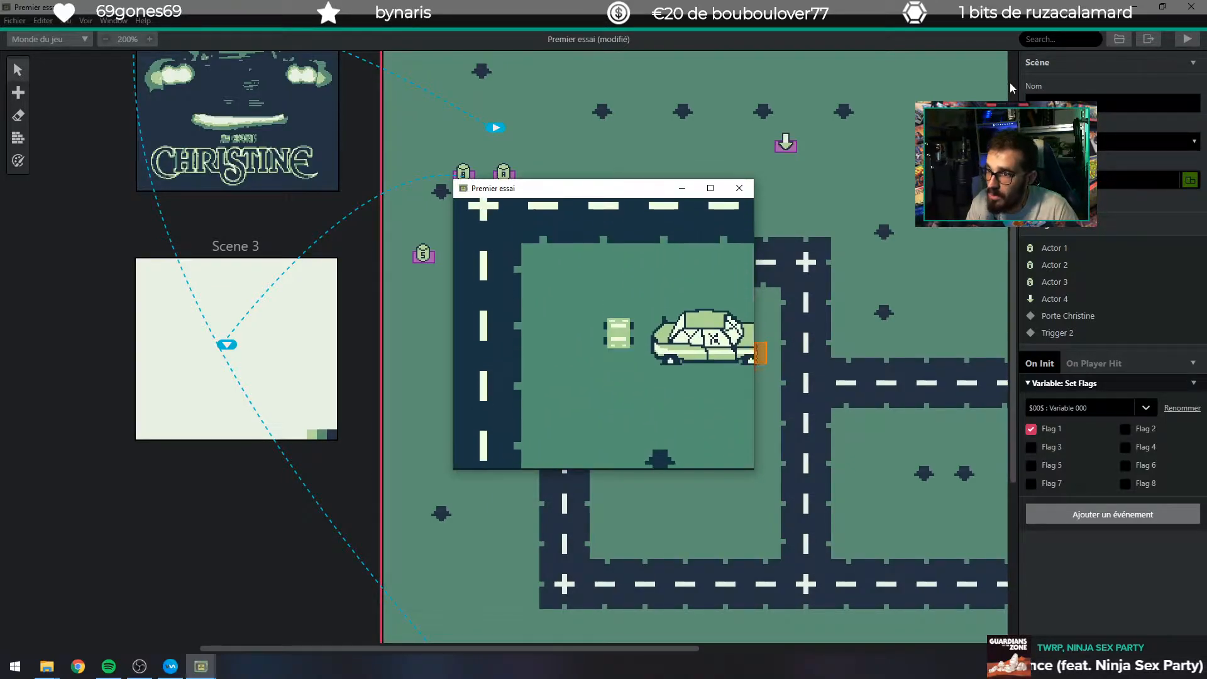
pyautogui.press('Right')
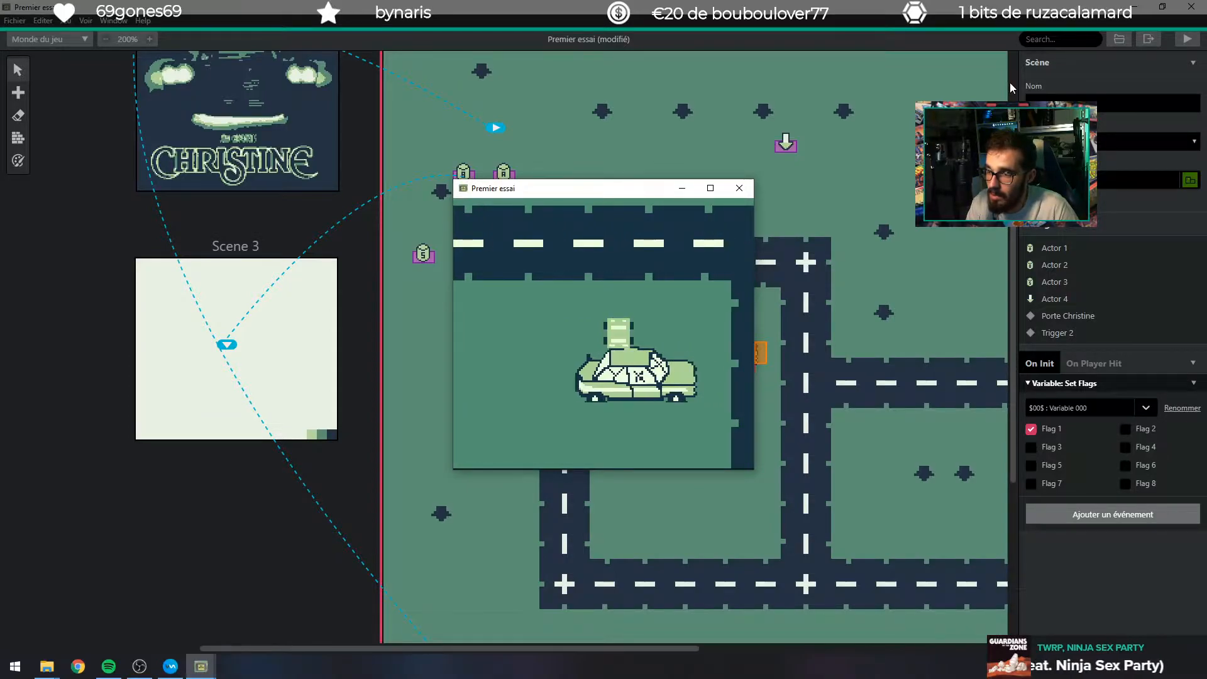
pyautogui.press('Right')
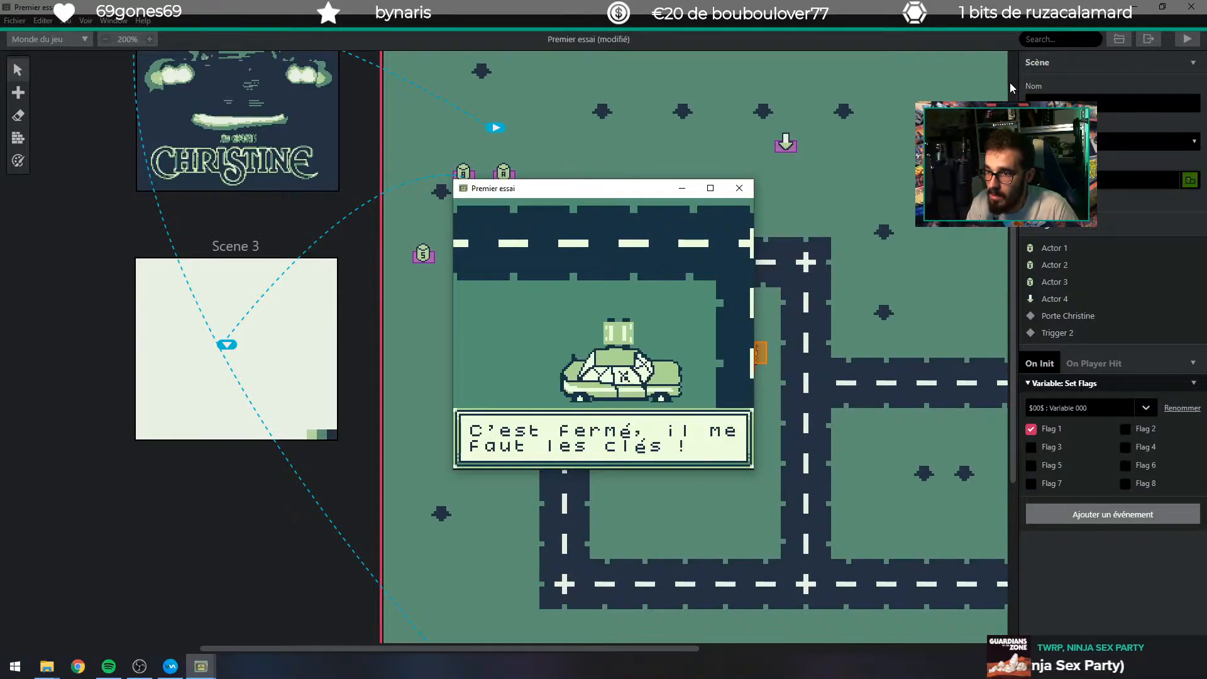
# Close the door trigger's dialogue and set it off again repeatedly by moving the small car back and forth along the parked car's roof.
pyautogui.press('z')
pyautogui.press('Left')
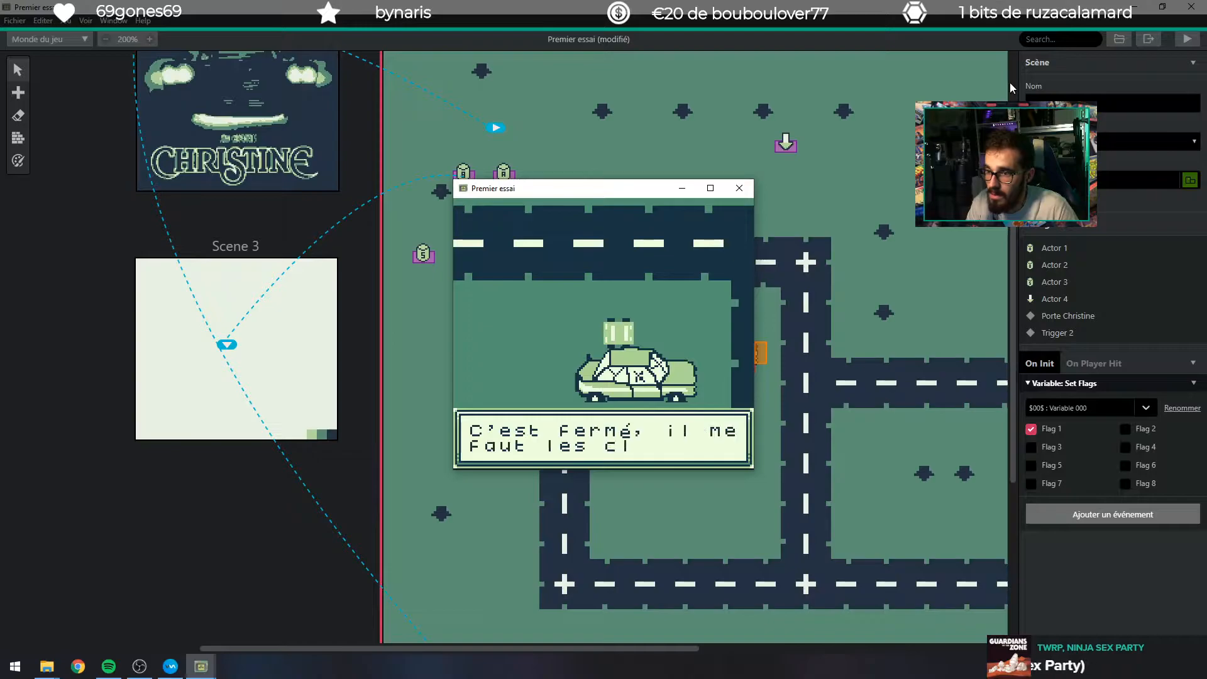
pyautogui.press('z')
pyautogui.press('Right')
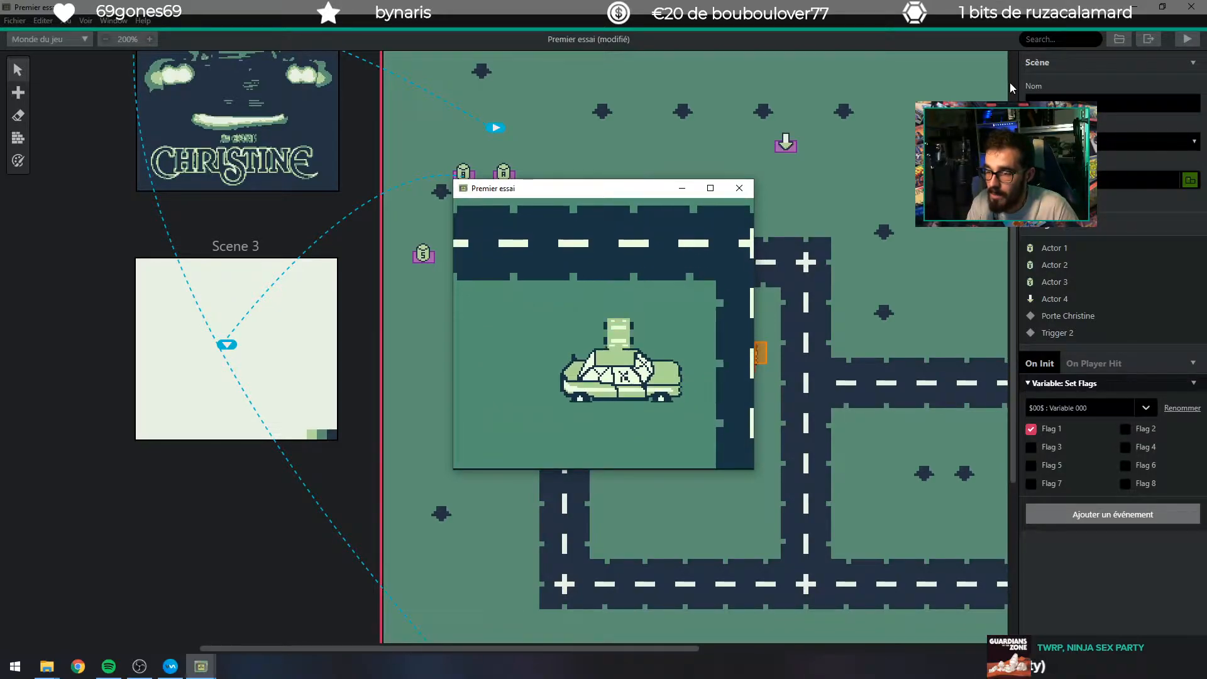
pyautogui.press('Right')
pyautogui.press('Left')
pyautogui.press('Left')
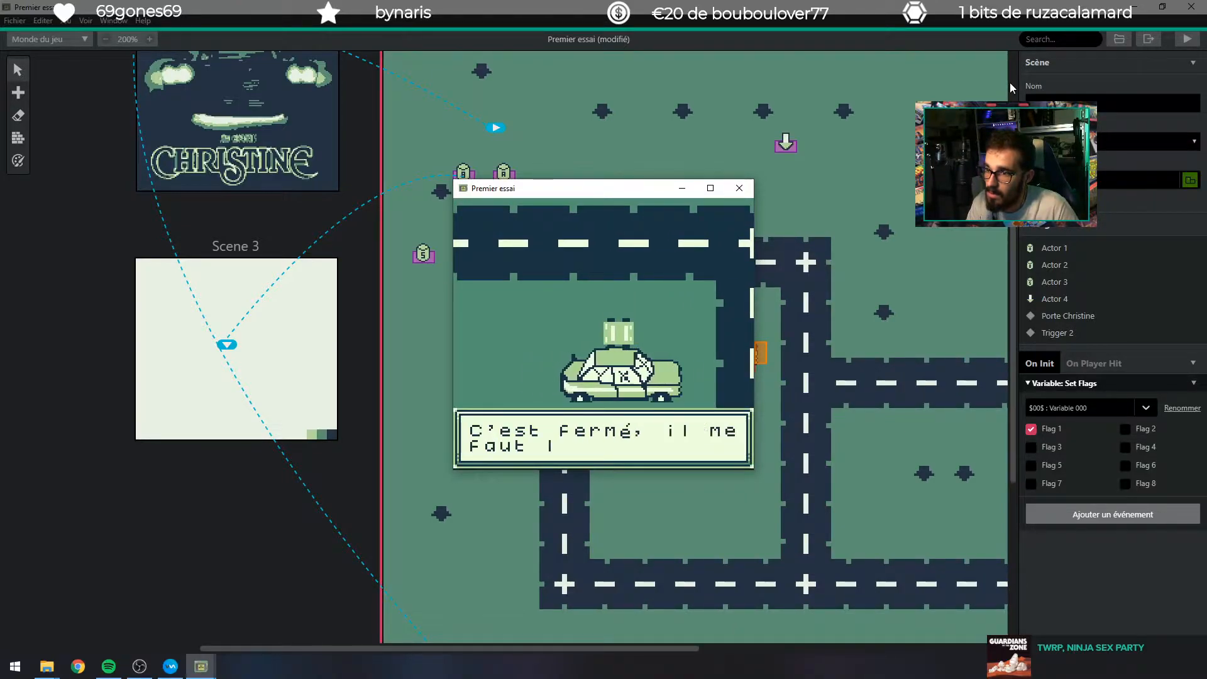
# Leave the door dialogue and drive the small car away from the parked car, across the road and up to the arrow actor.
pyautogui.press('z')
pyautogui.press('Up')
pyautogui.press('Up')
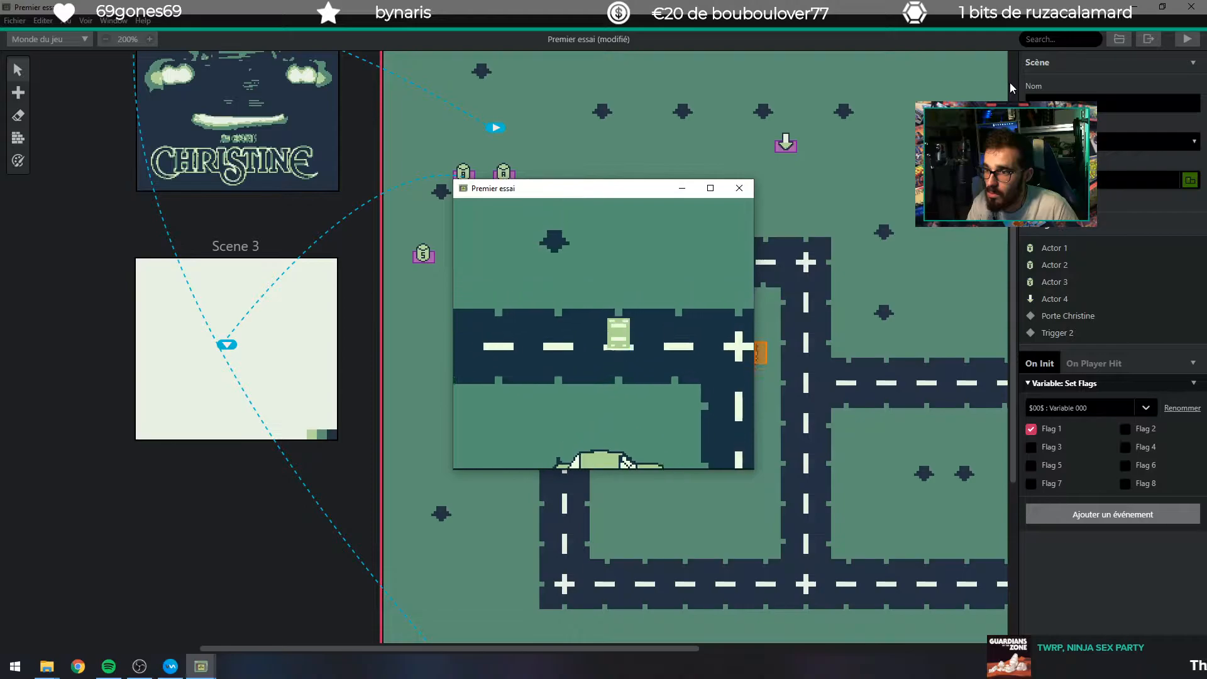
pyautogui.press('Up')
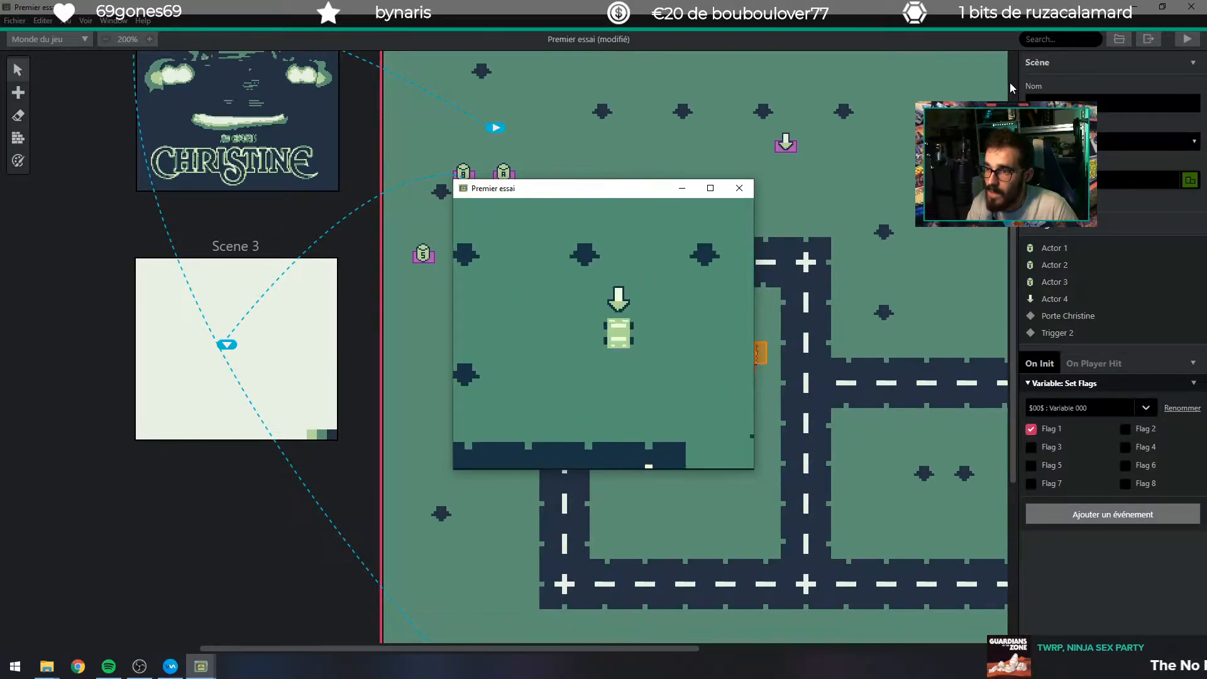
# Talk to the arrow actor and advance through its whole dialogue.
pyautogui.press('z')
pyautogui.press('z')
pyautogui.press('z')
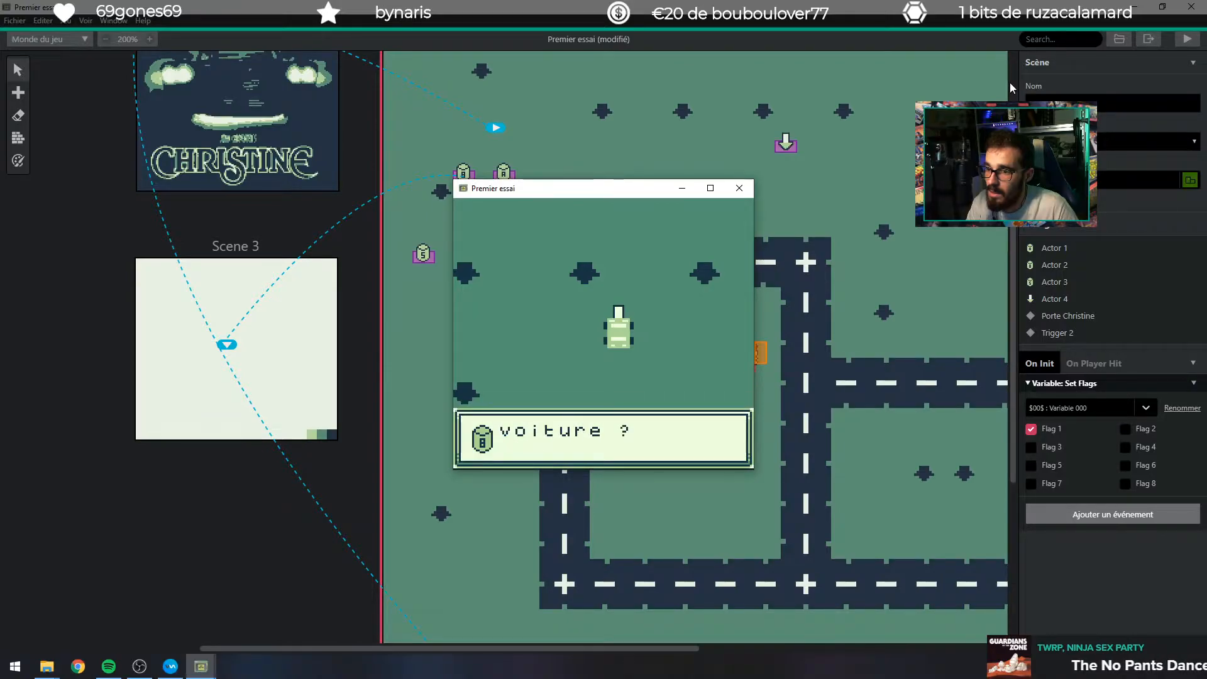
pyautogui.press('z')
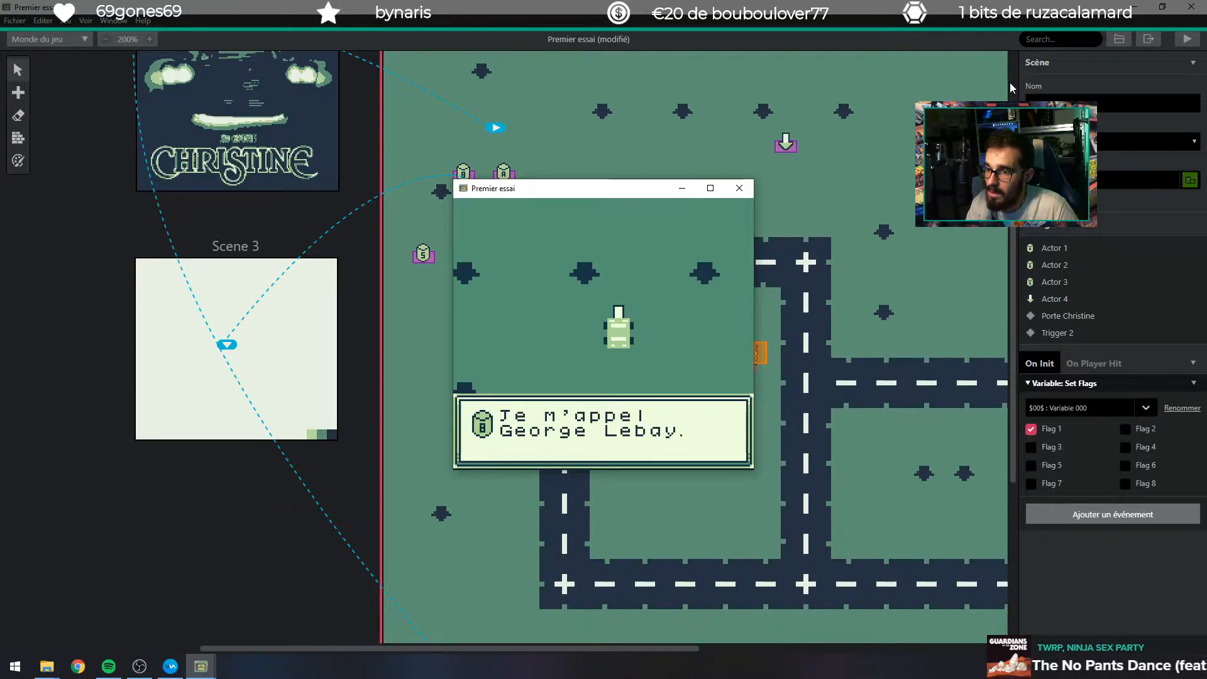
pyautogui.press('z')
pyautogui.press('z')
pyautogui.press('z')
pyautogui.press('z')
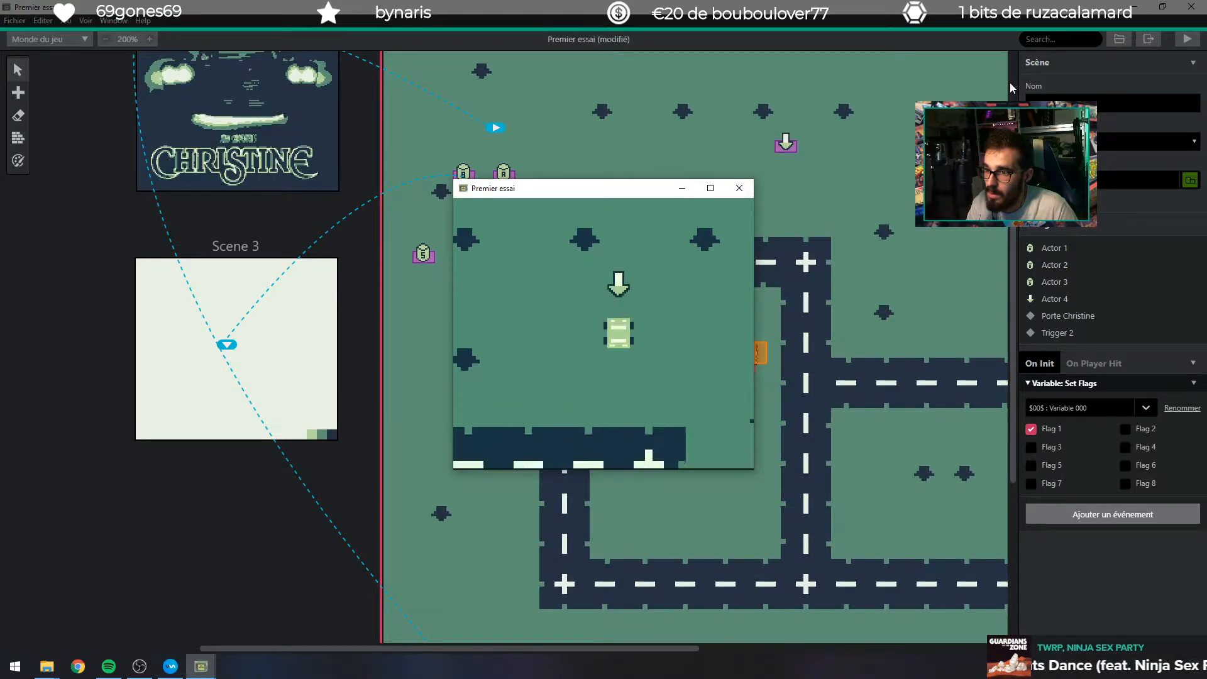
# Drive the small car back to the parked car's roof and play through the door trigger's dialogue.
pyautogui.press('Down')
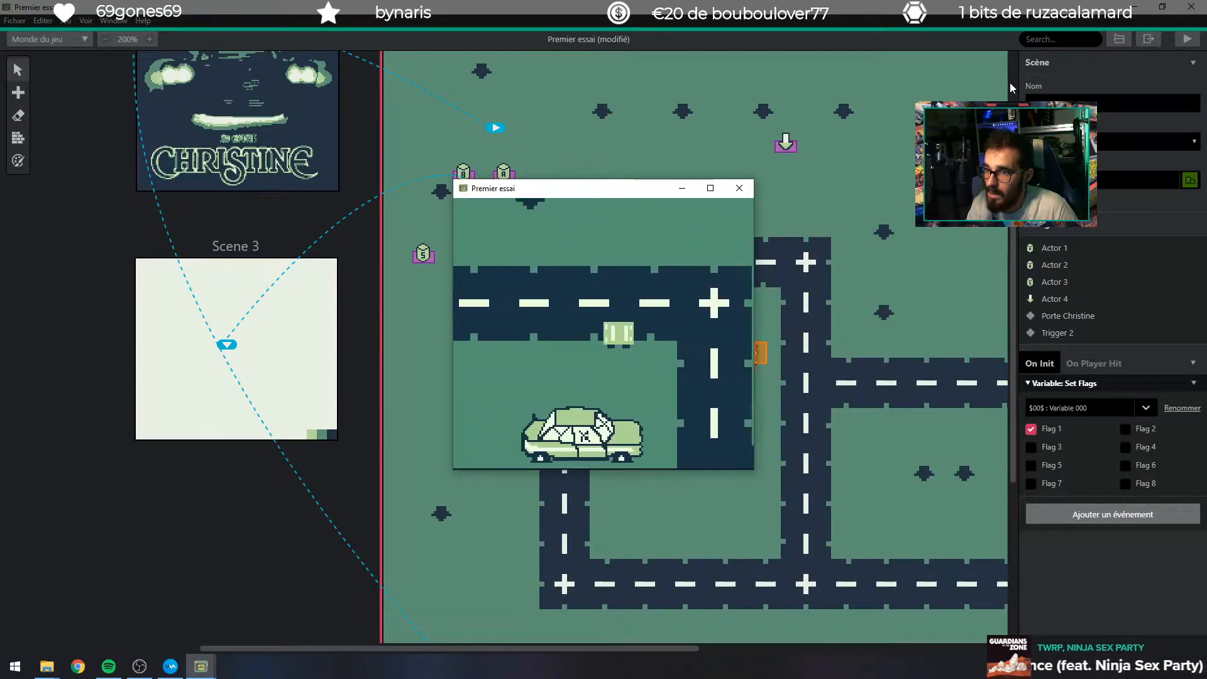
pyautogui.press('Down')
pyautogui.press('Left')
pyautogui.press('Left')
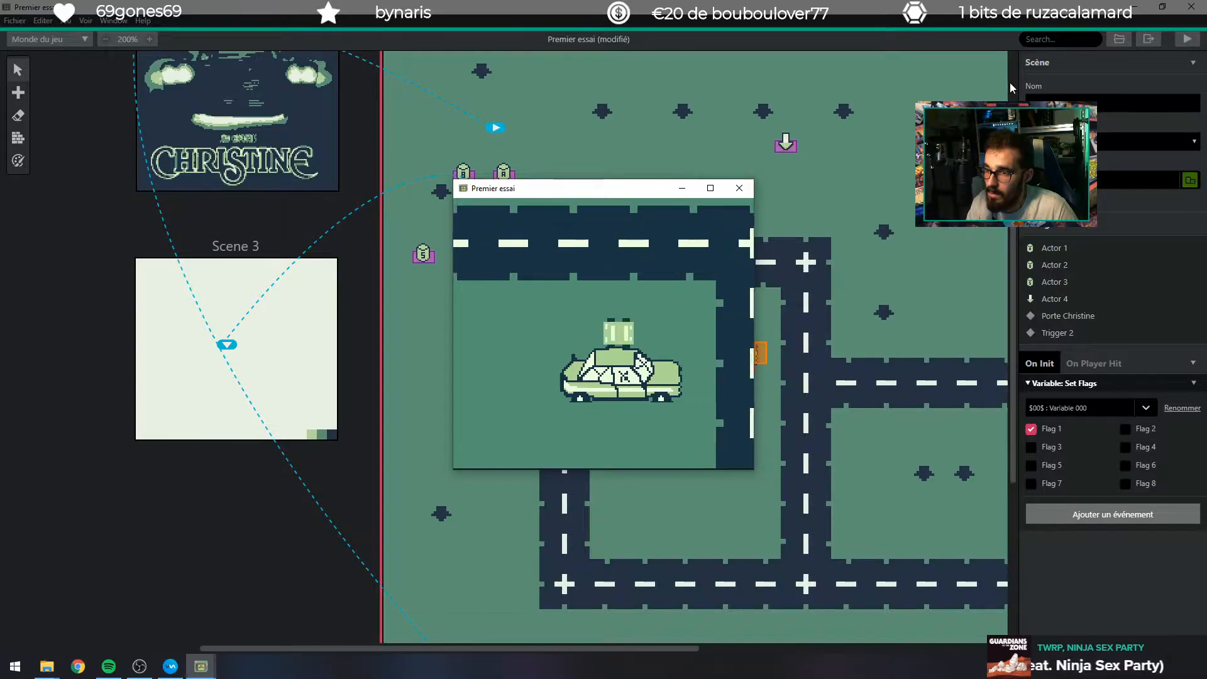
pyautogui.press('Left')
pyautogui.press('z')
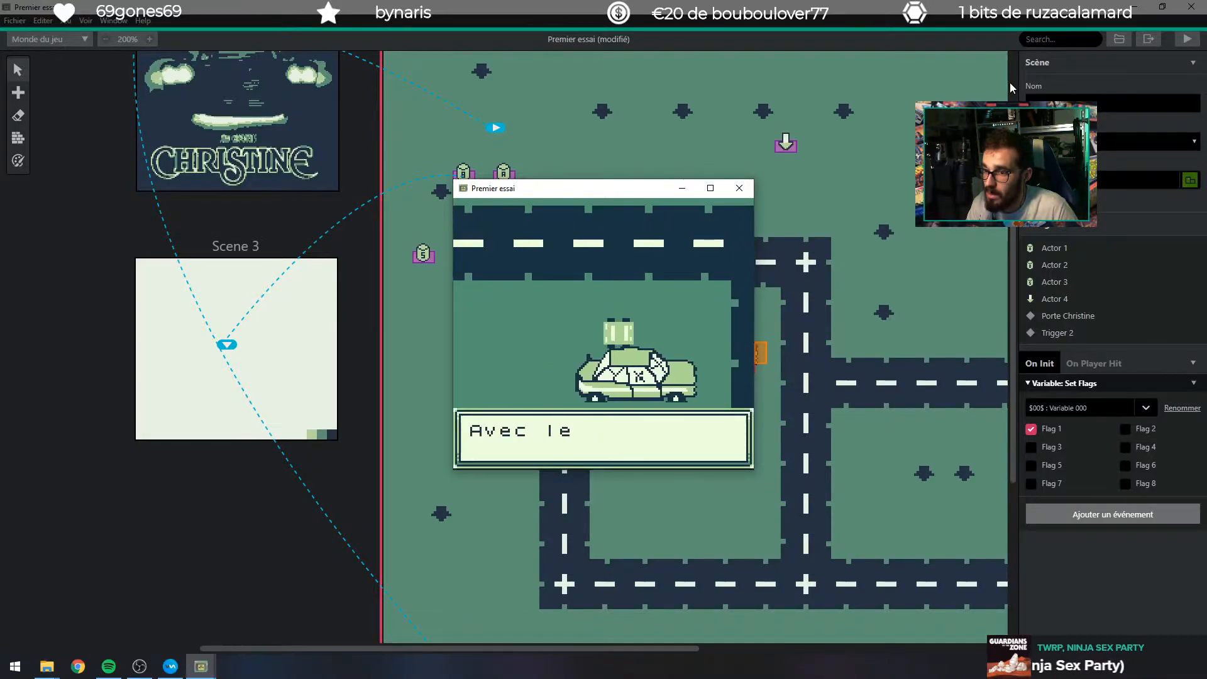
pyautogui.press('z')
pyautogui.press('z')
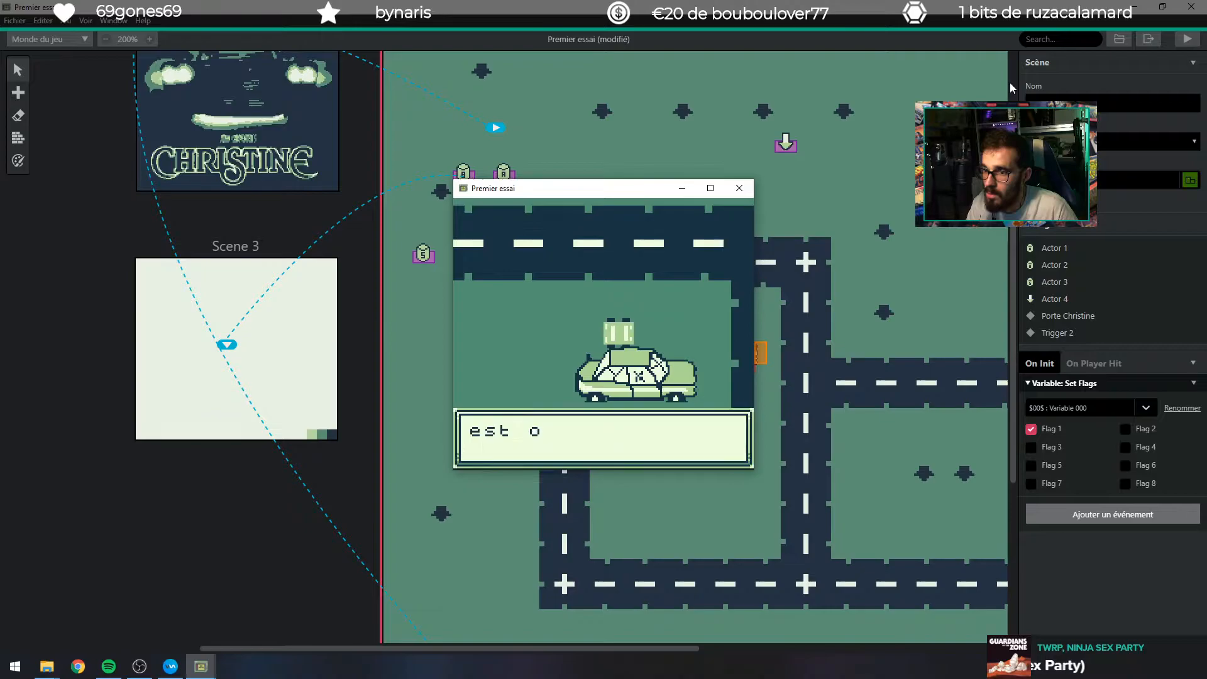
pyautogui.press('z')
# Test the parked car's front end in the preview, and select the trigger there in the scene after closing the preview.
pyautogui.press('Right')
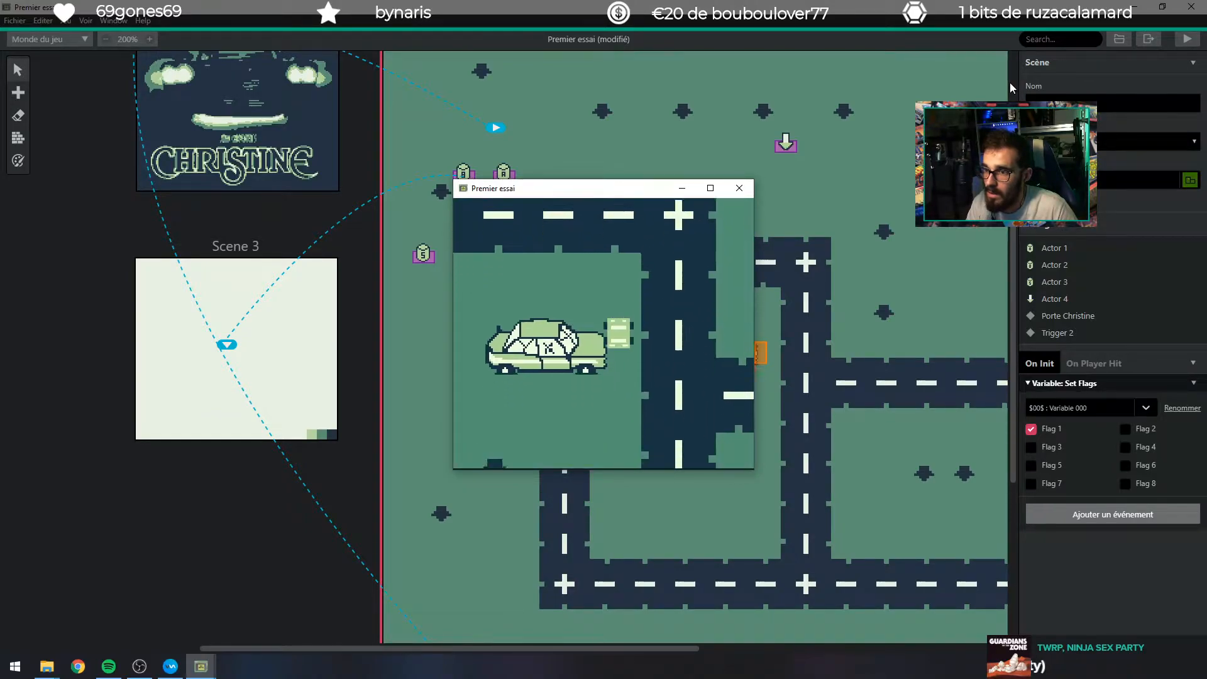
pyautogui.press('Down')
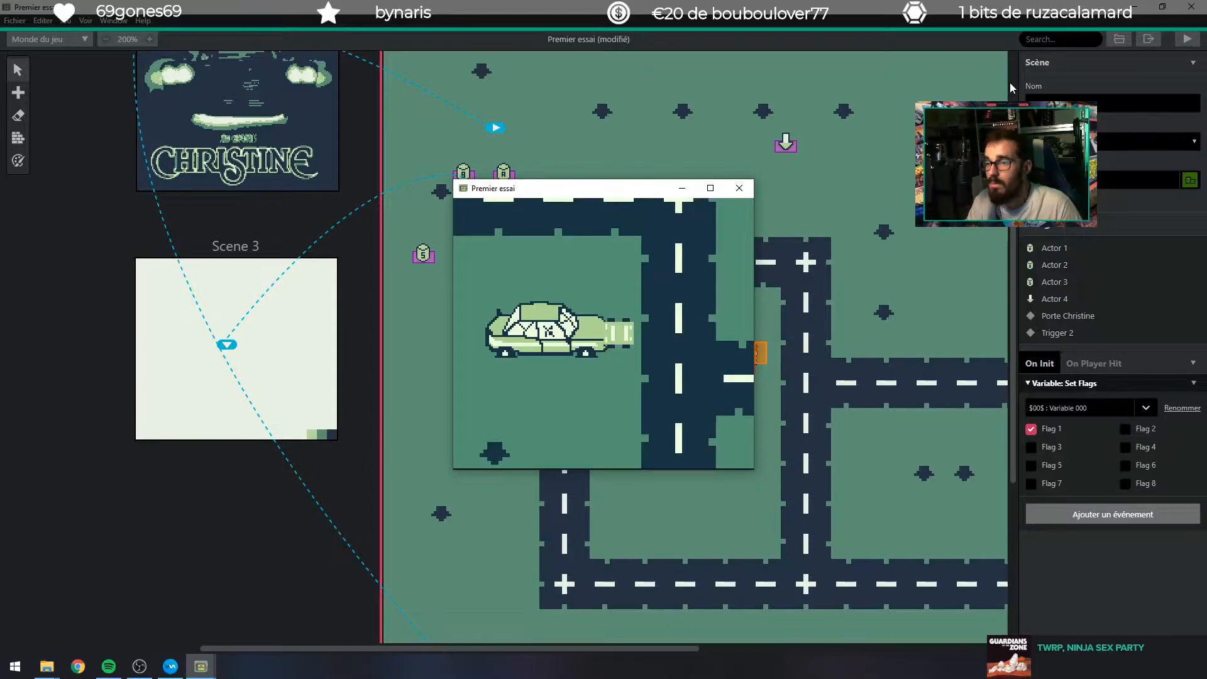
pyautogui.click(738, 188)
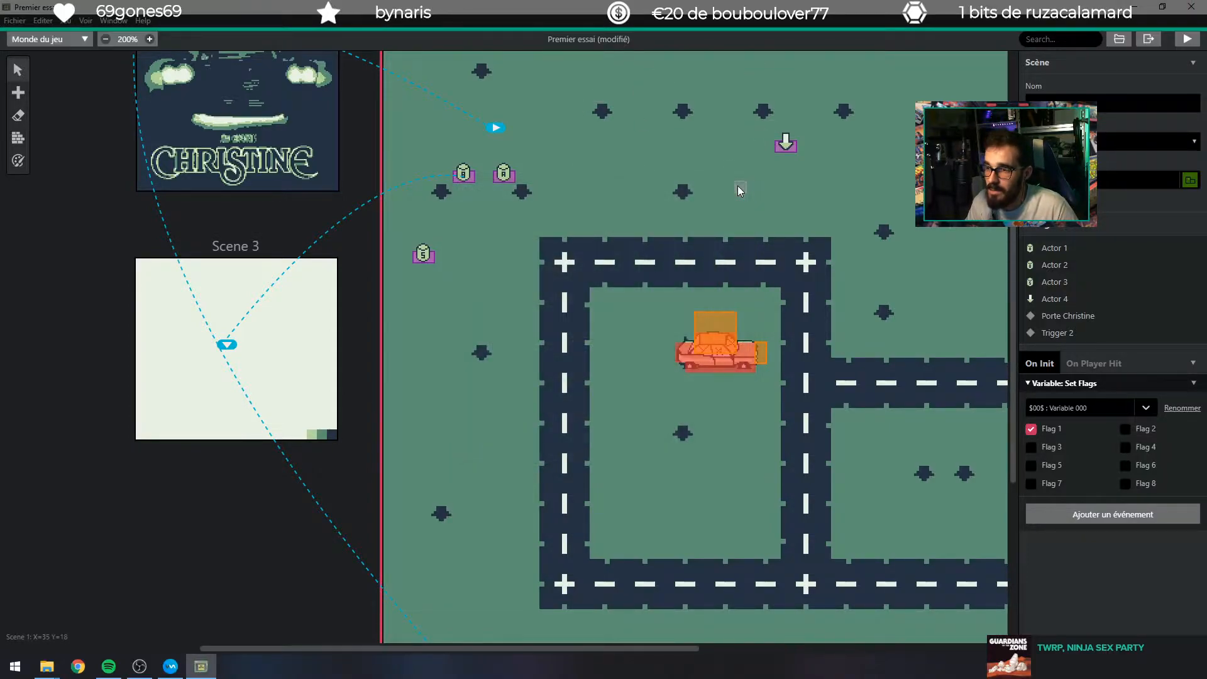
pyautogui.click(762, 352)
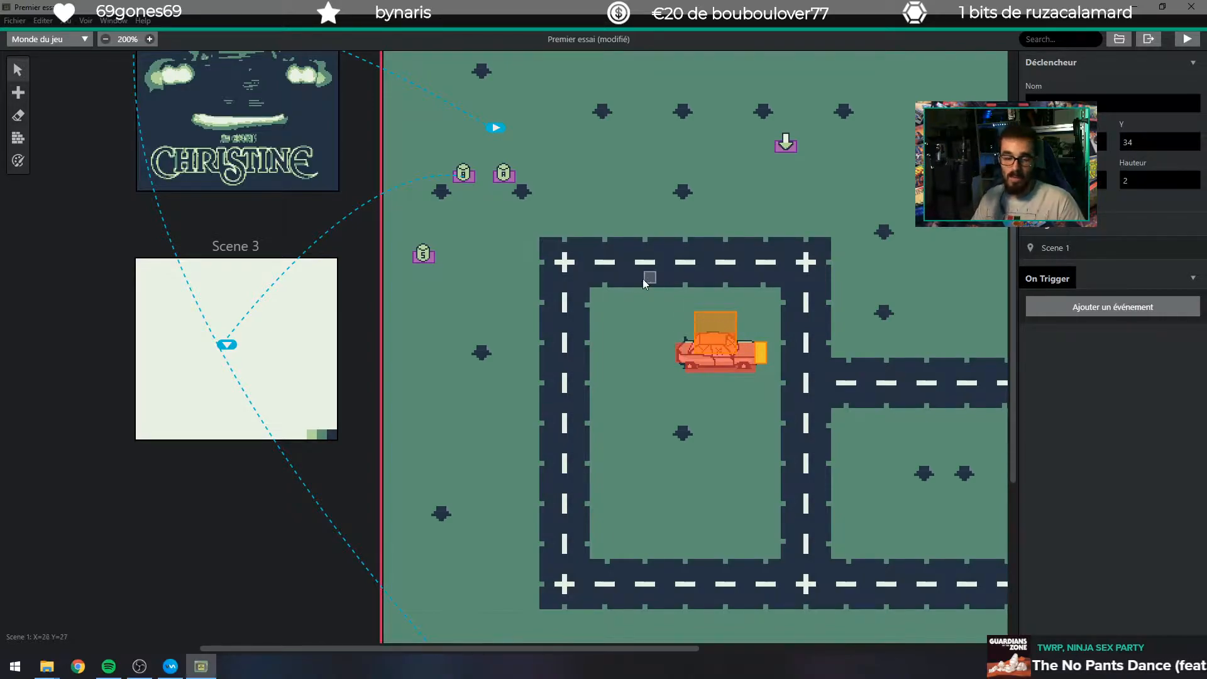
# Switch to Chrome, search Google Images for "capot moteur" and preview the Dreamstime photo of an open engine bay.
pyautogui.click(84, 664)
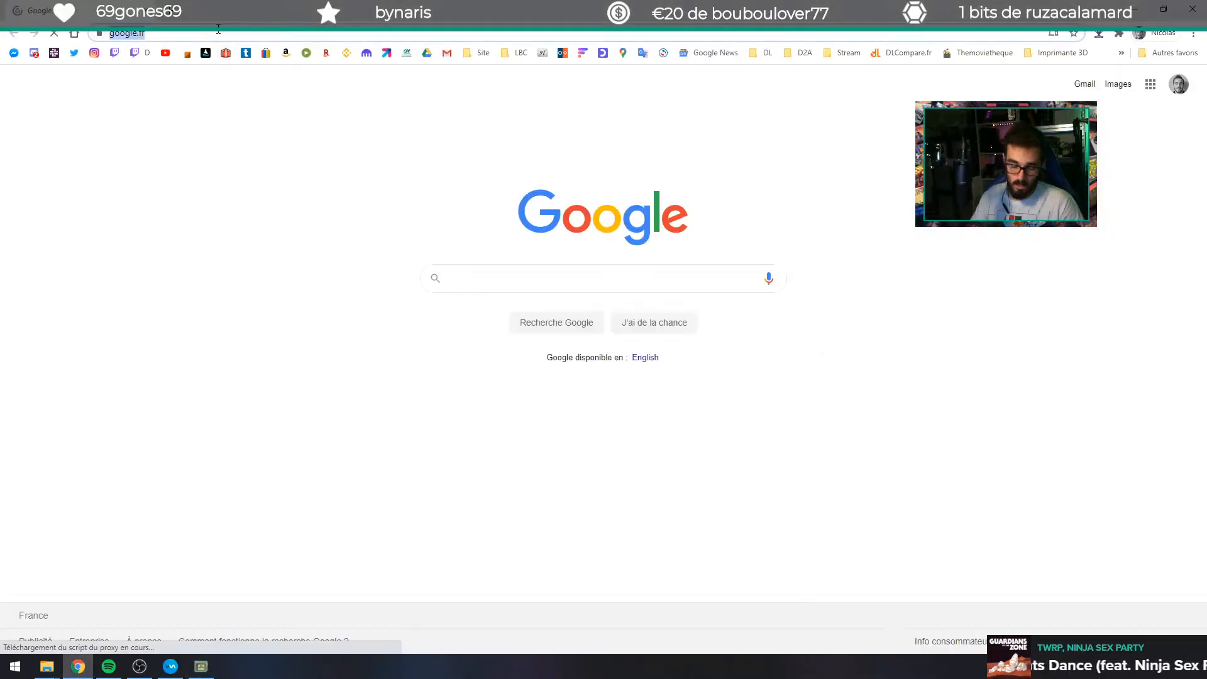
pyautogui.click(212, 33)
pyautogui.write('capot moteuyr')
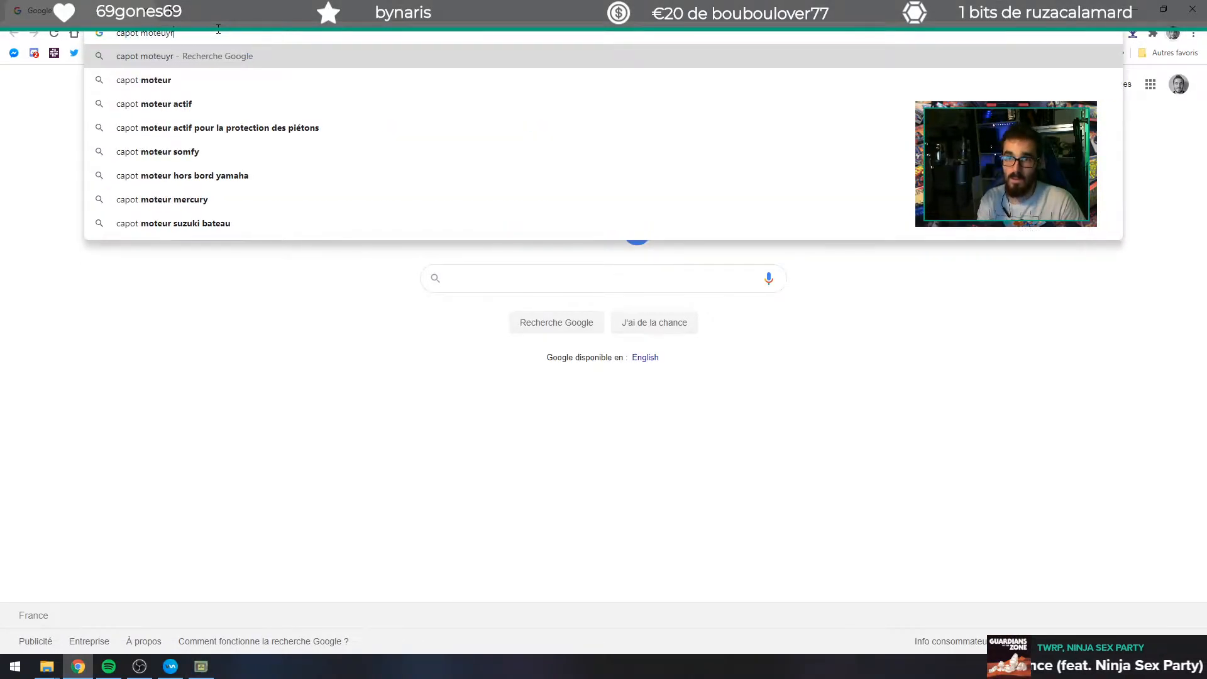
pyautogui.press('BackSpace')
pyautogui.write('r')
pyautogui.press('Return')
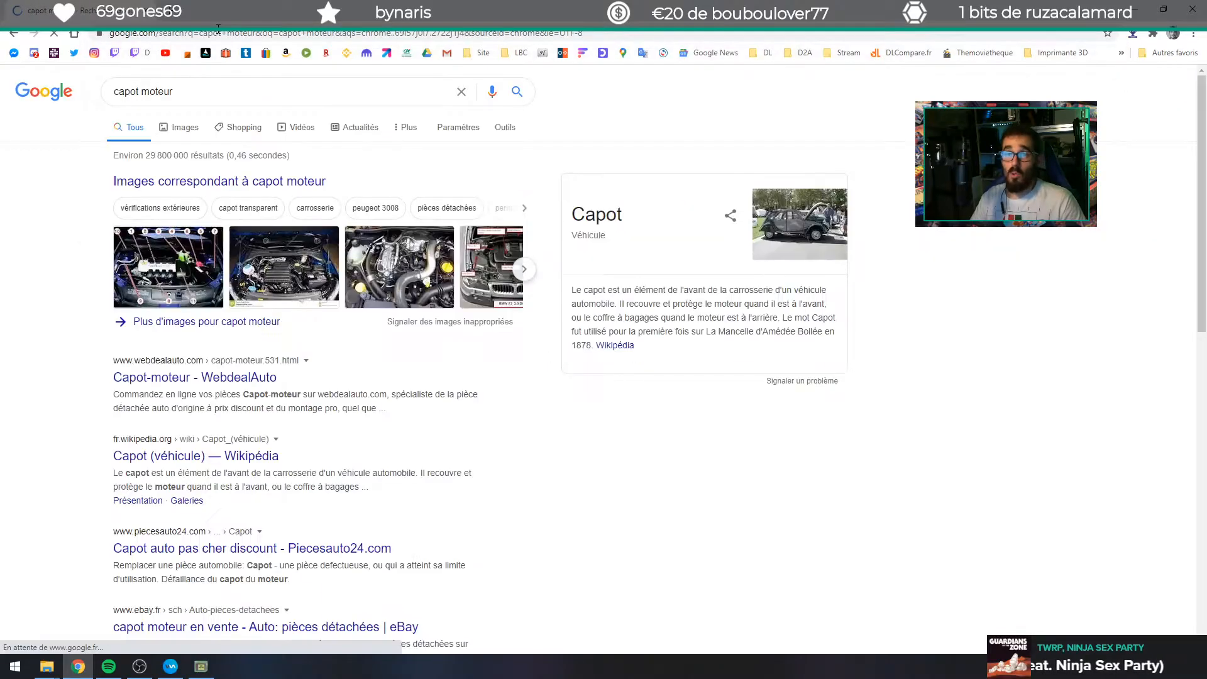
pyautogui.click(185, 127)
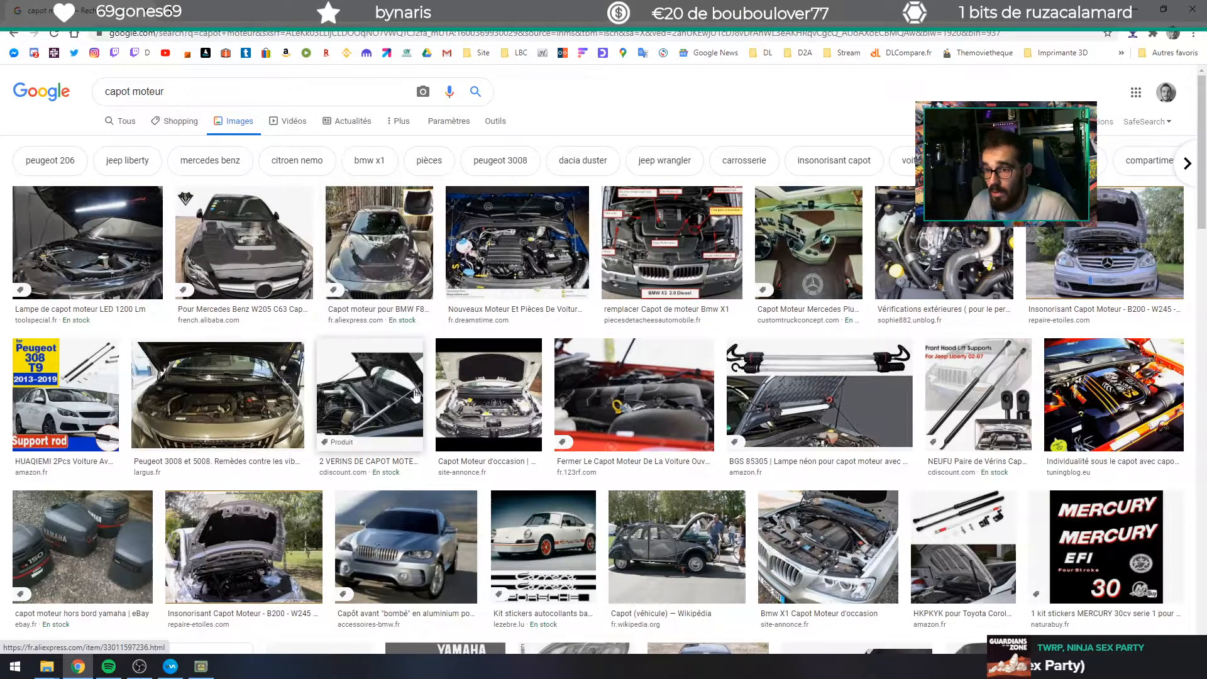
pyautogui.click(516, 245)
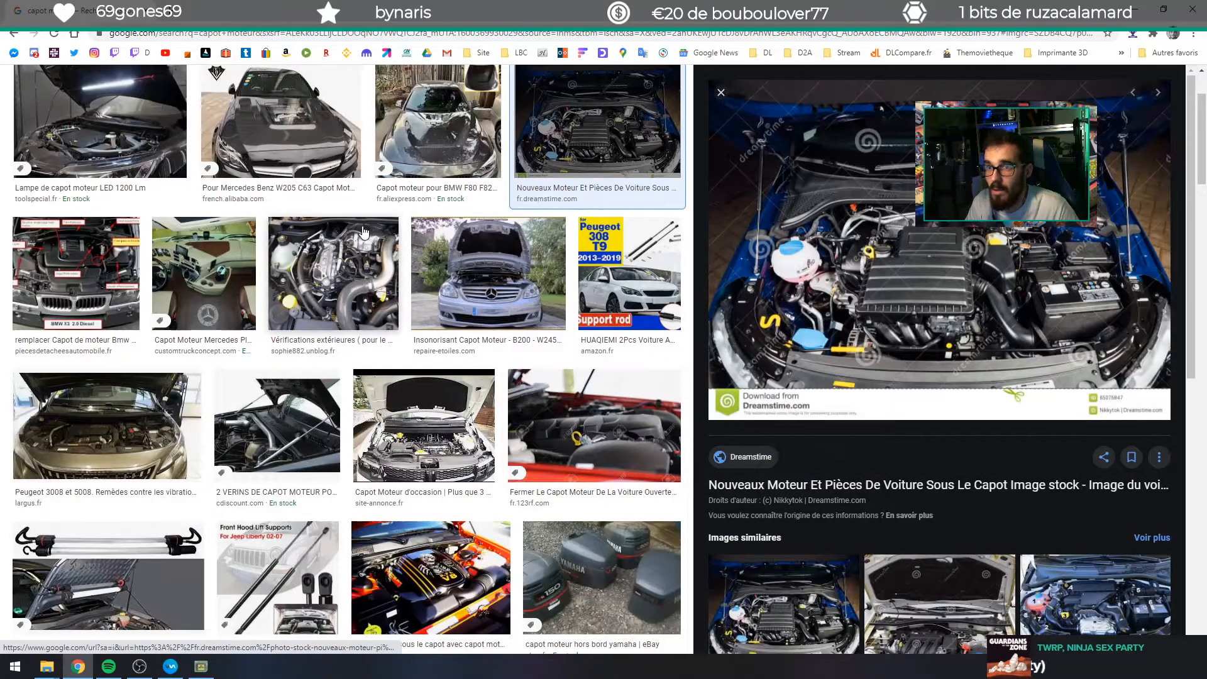
# Refine the image search to "capot moteur plymouth fury".
pyautogui.scroll(3, 847, 285)
pyautogui.click(202, 90)
pyautogui.write('plymouth')
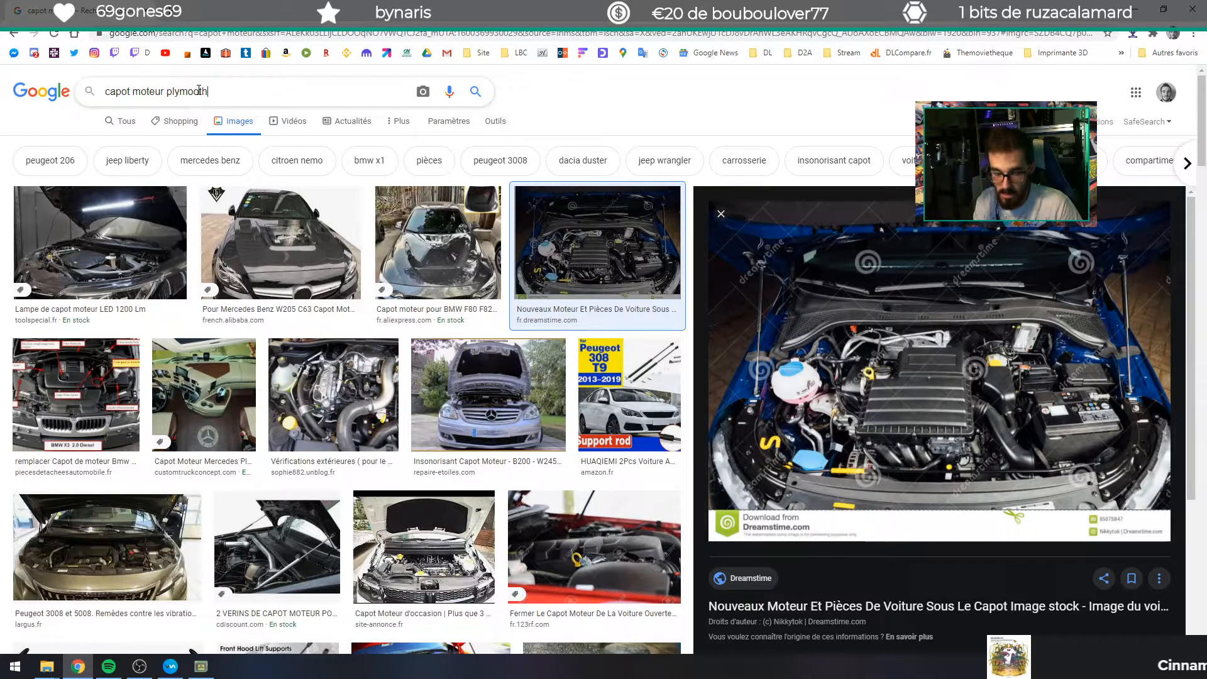
pyautogui.write('fury')
pyautogui.press('Return')
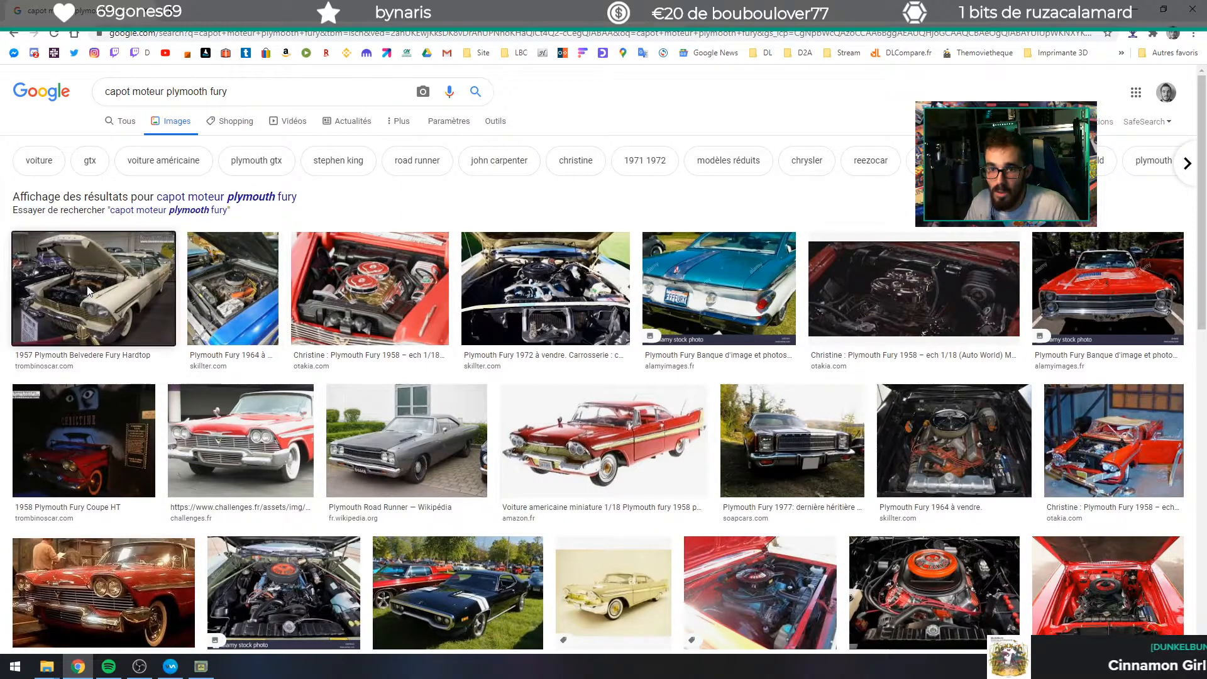
# Preview several Plymouth Fury results showing an open hood or the engine, including the Christine 1958 diorama and the red 1964 car.
pyautogui.click(125, 285)
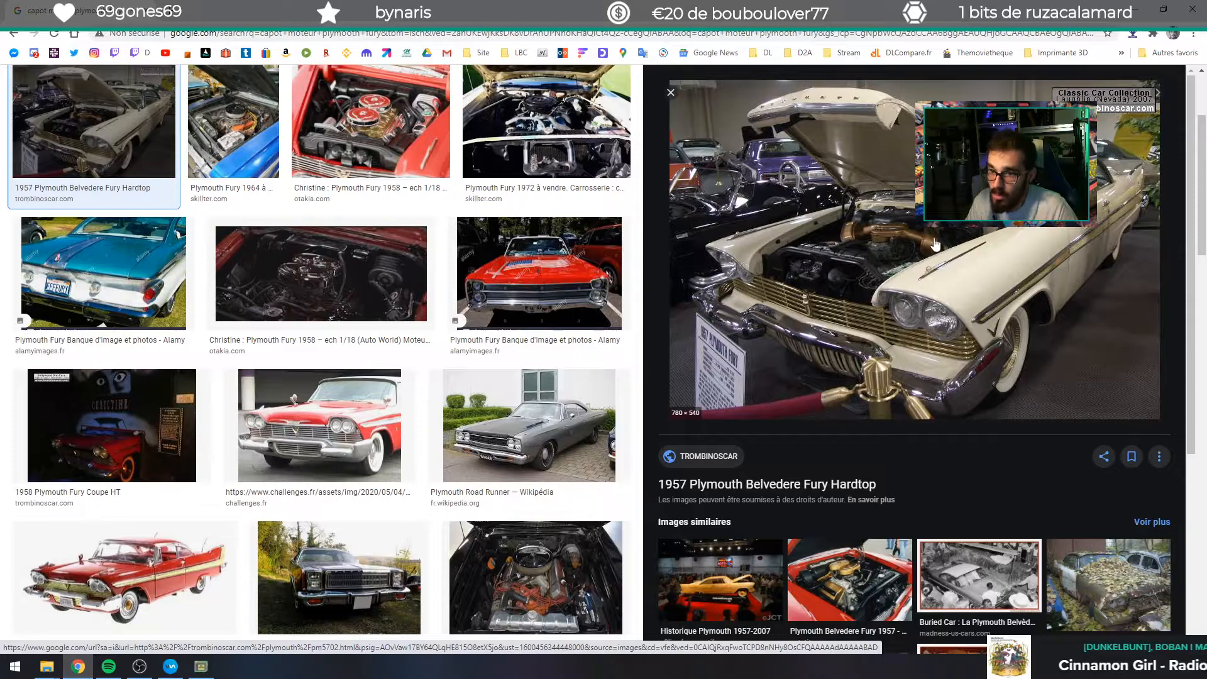
pyautogui.click(321, 274)
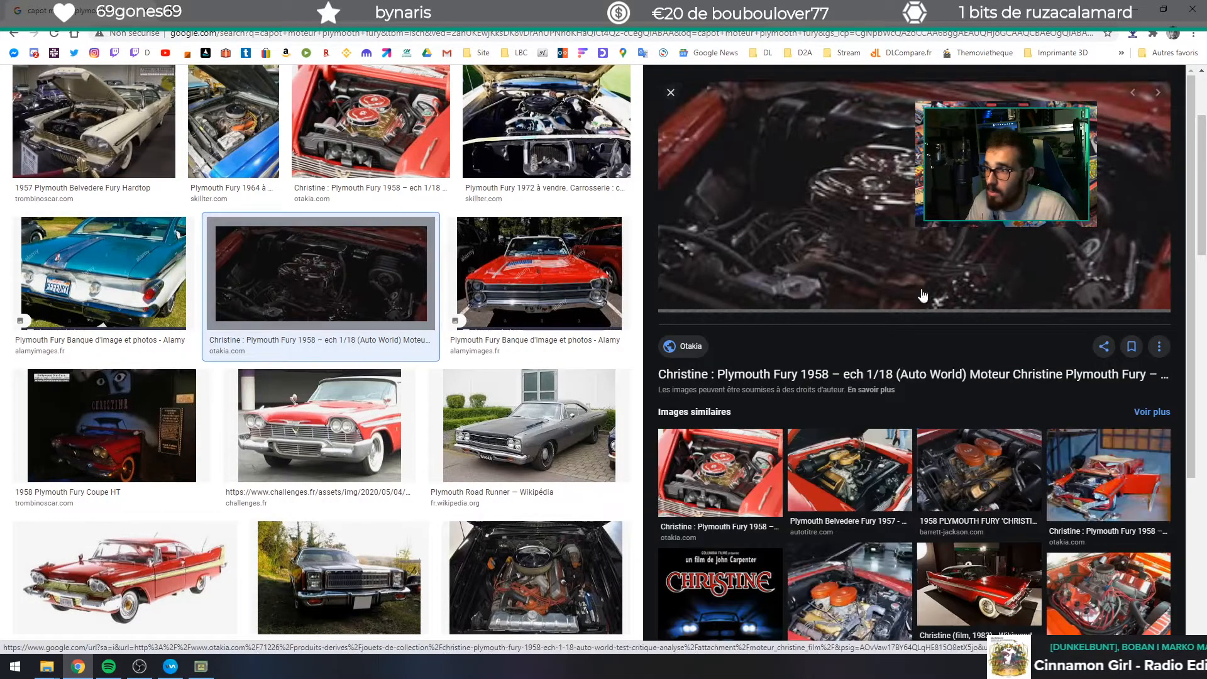
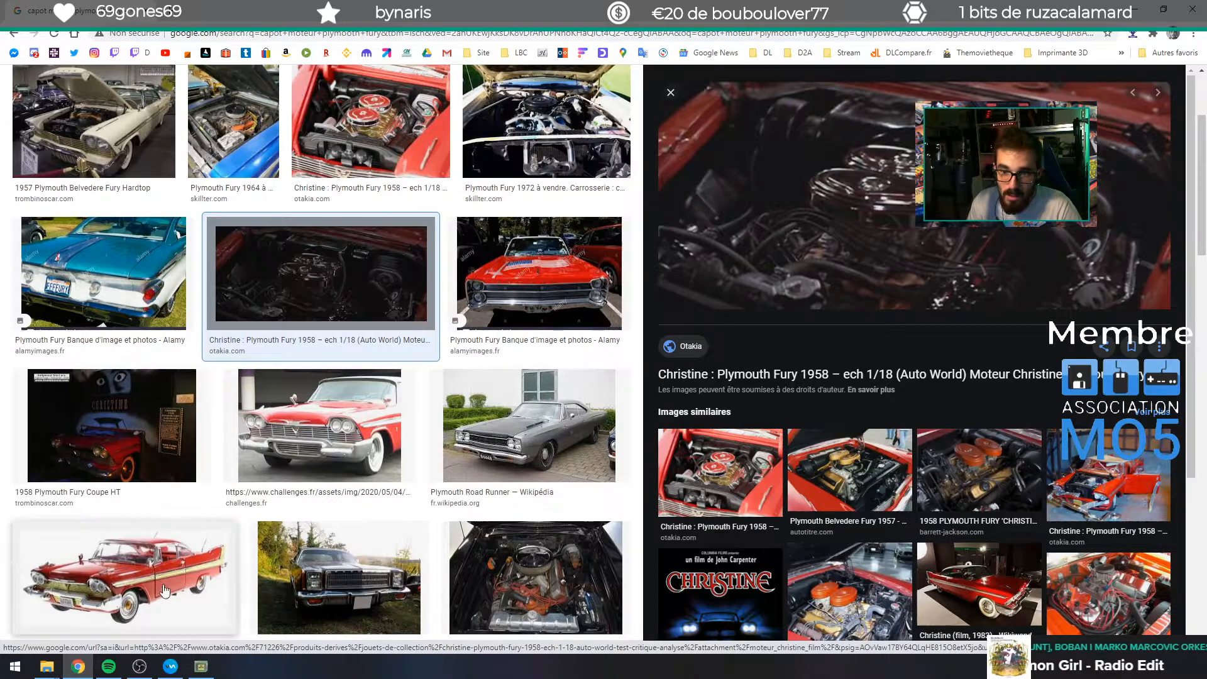
pyautogui.scroll(-4, 233, 528)
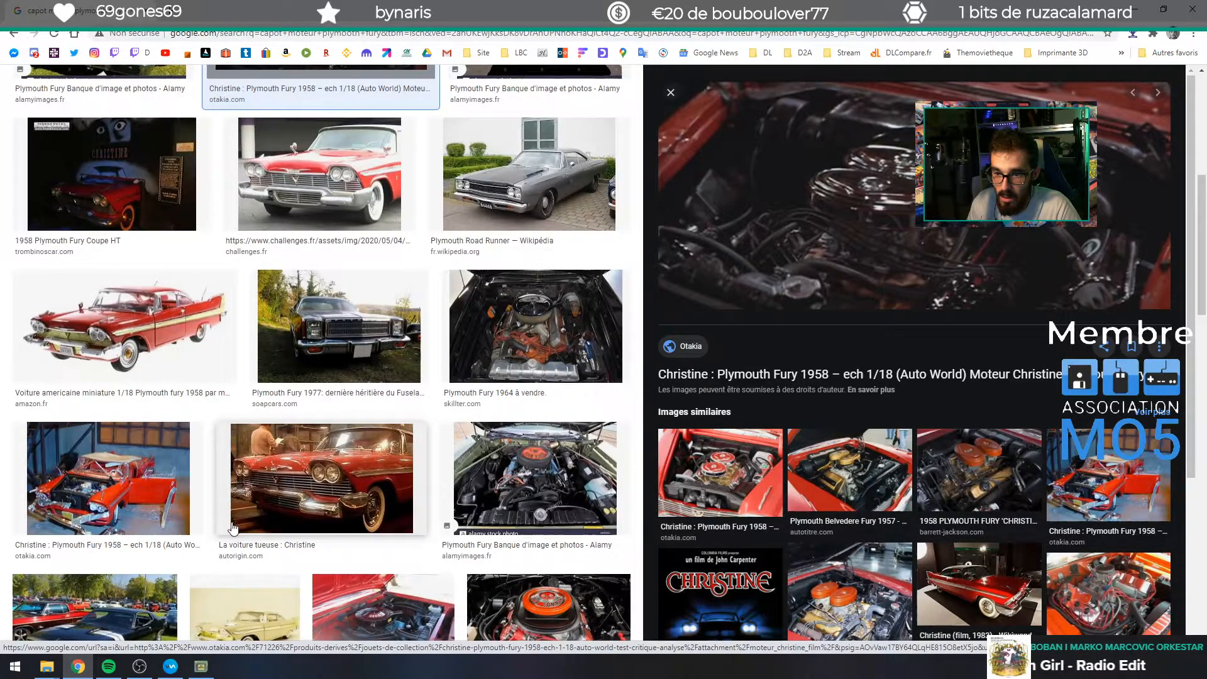
pyautogui.click(128, 482)
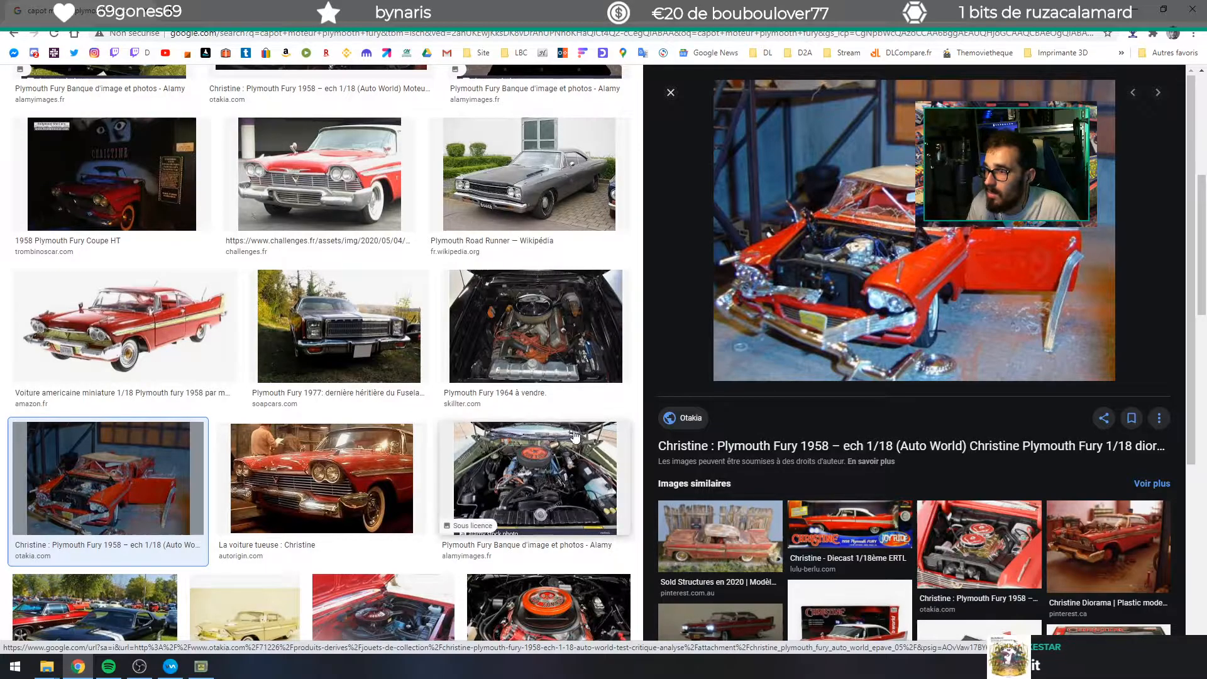
pyautogui.scroll(-3, 533, 438)
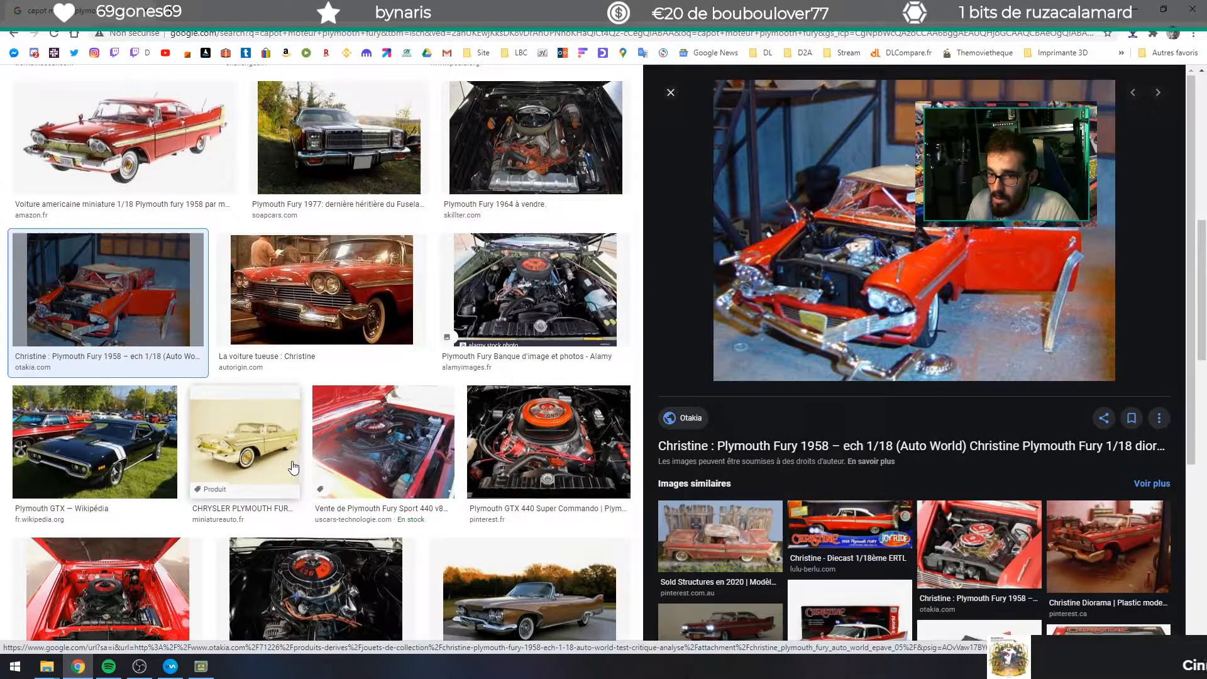
pyautogui.scroll(-2, 293, 468)
pyautogui.click(135, 469)
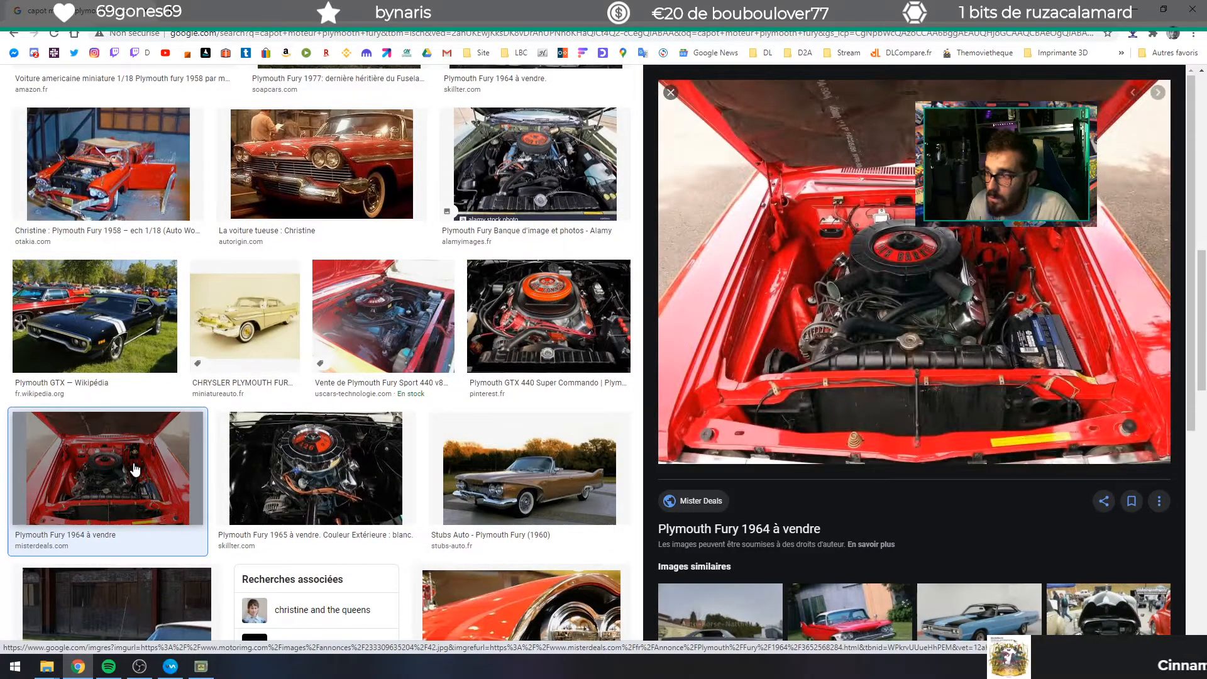
# Preview the Pinterest 1958 Plymouth Fury photo, look through further image results, and switch back to GB Studio.
pyautogui.scroll(-6, 134, 470)
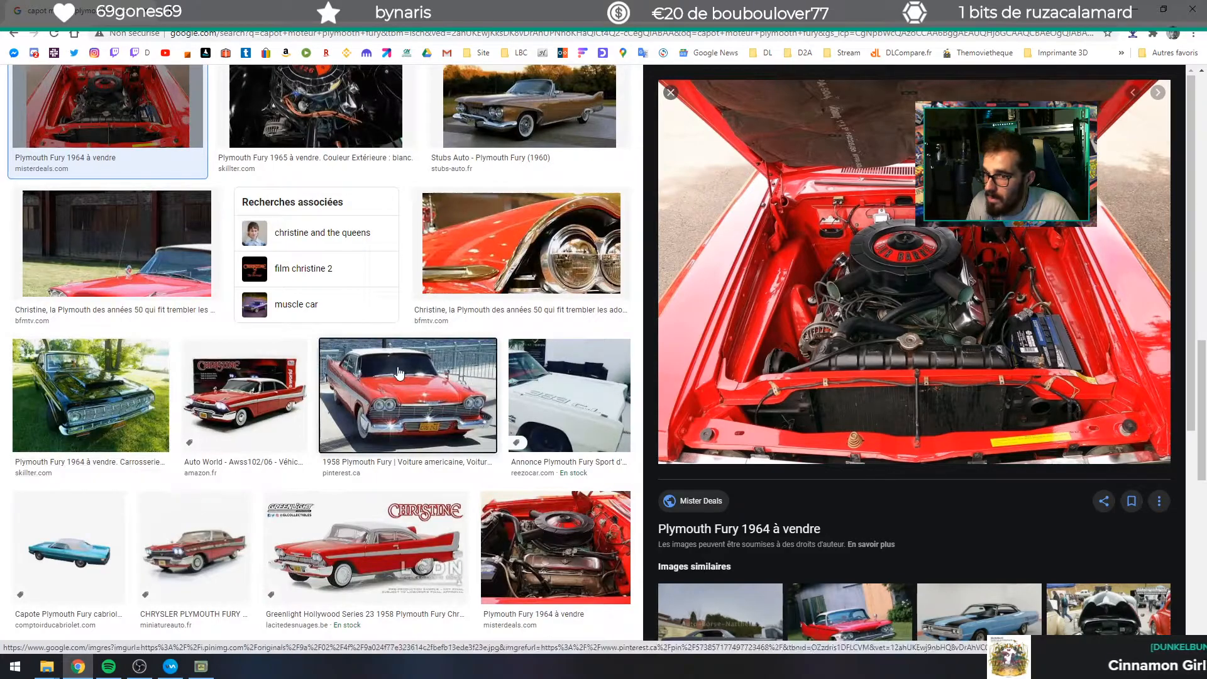
pyautogui.click(407, 396)
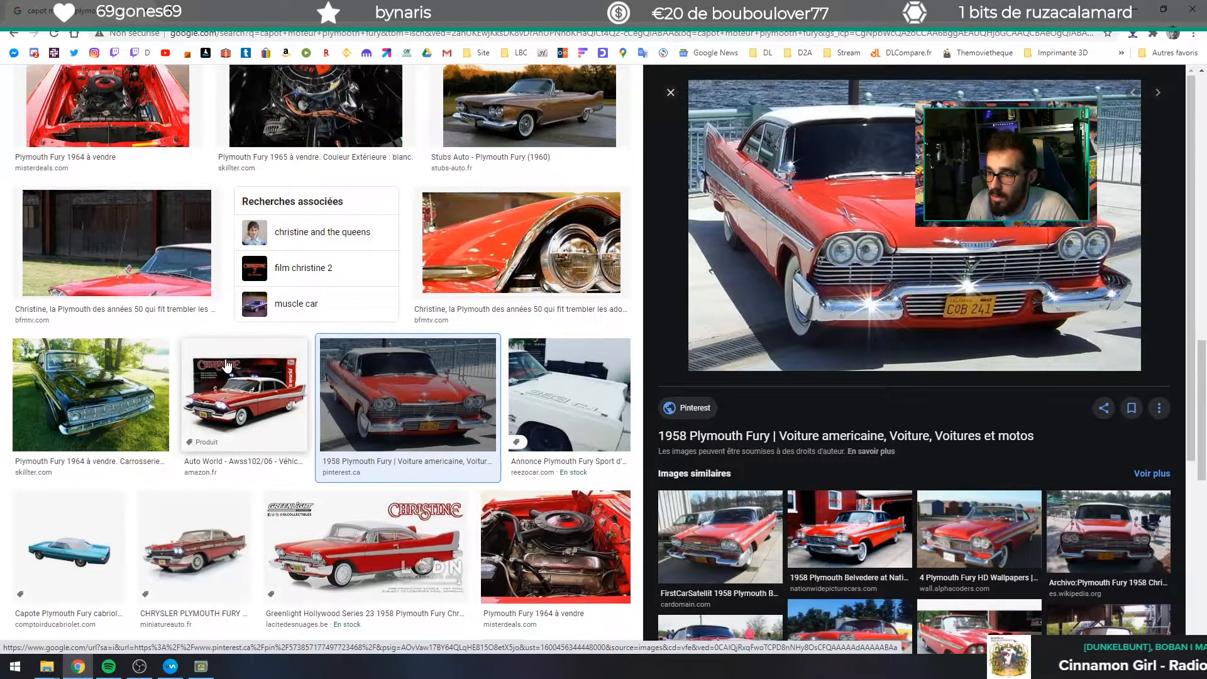
pyautogui.scroll(-3, 227, 364)
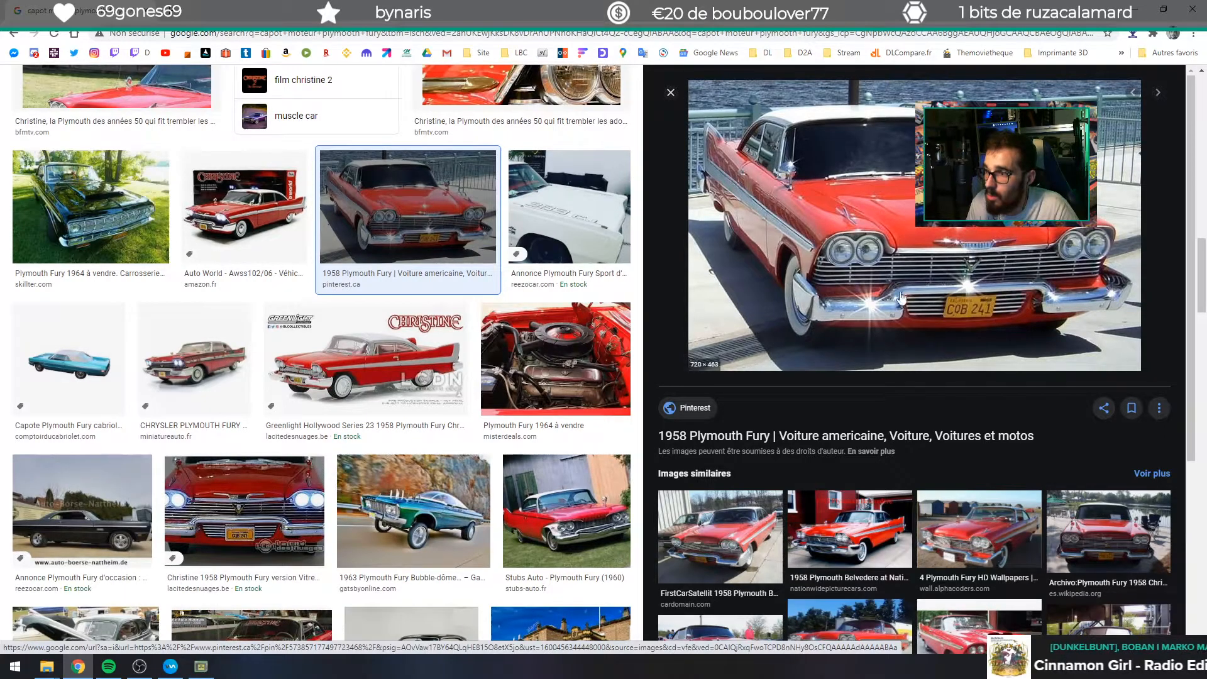
pyautogui.scroll(-4, 215, 421)
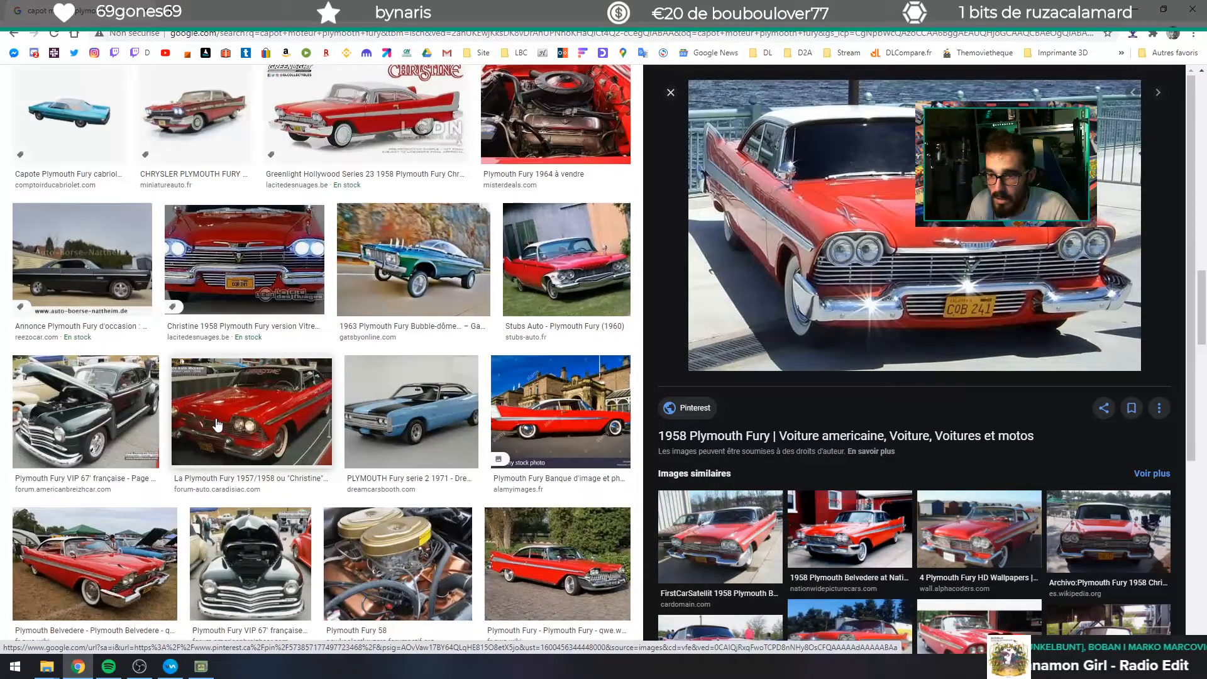
pyautogui.scroll(-3, 217, 425)
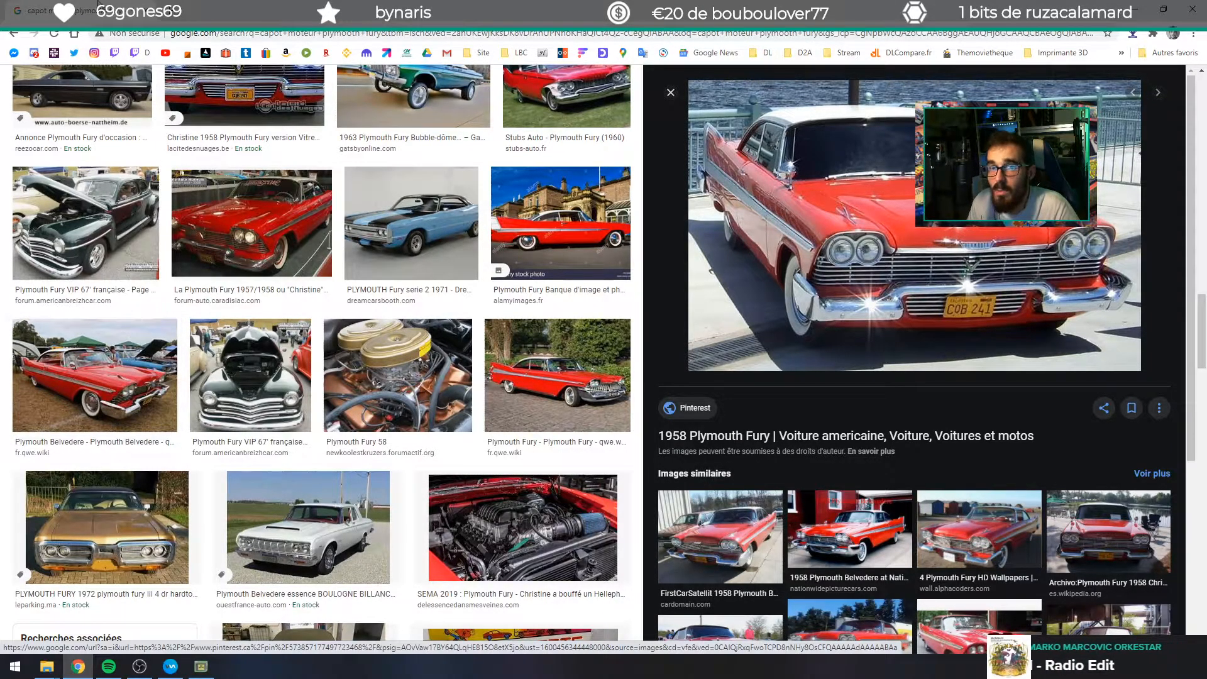
pyautogui.hotkey('alt', 'Tab')
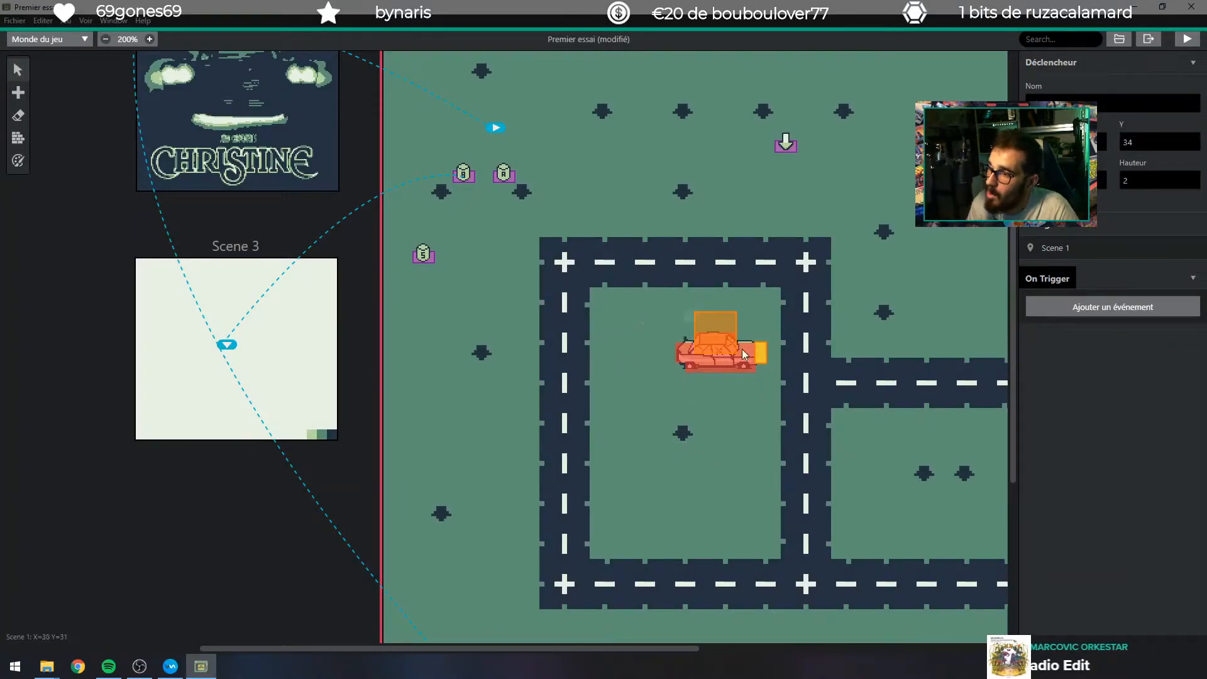
pyautogui.click(1089, 307)
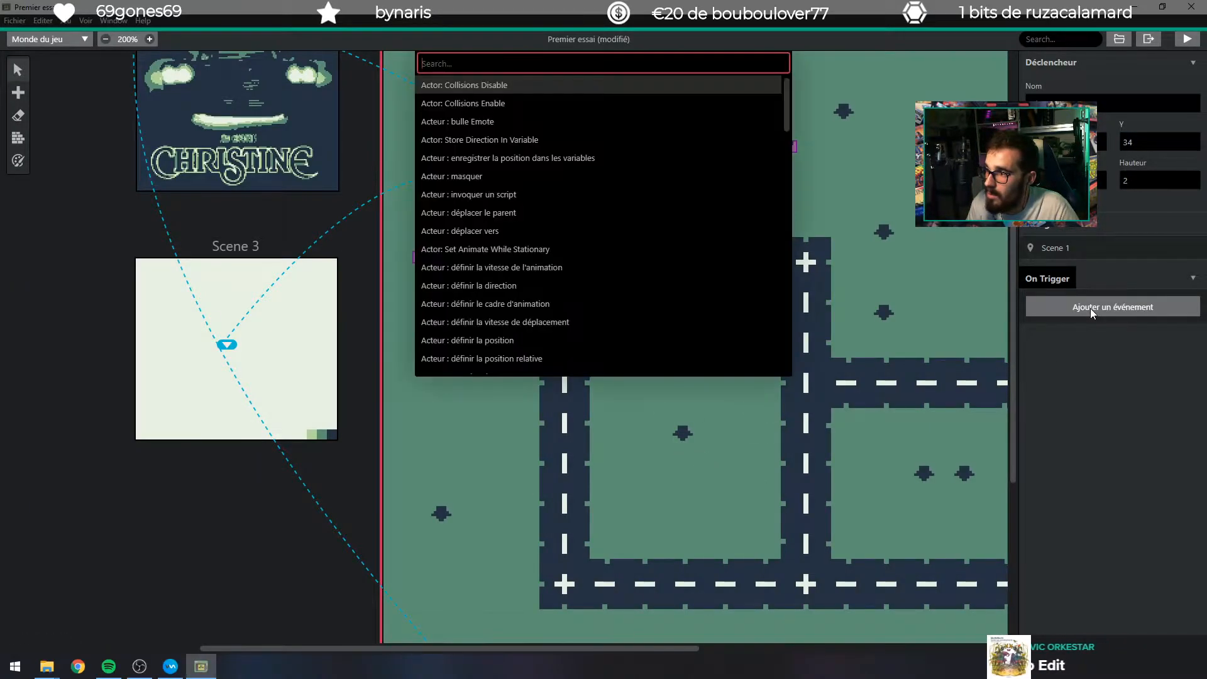
pyautogui.press('Down')
pyautogui.press('Down')
pyautogui.press('Down')
pyautogui.press('Down')
pyautogui.click(798, 260)
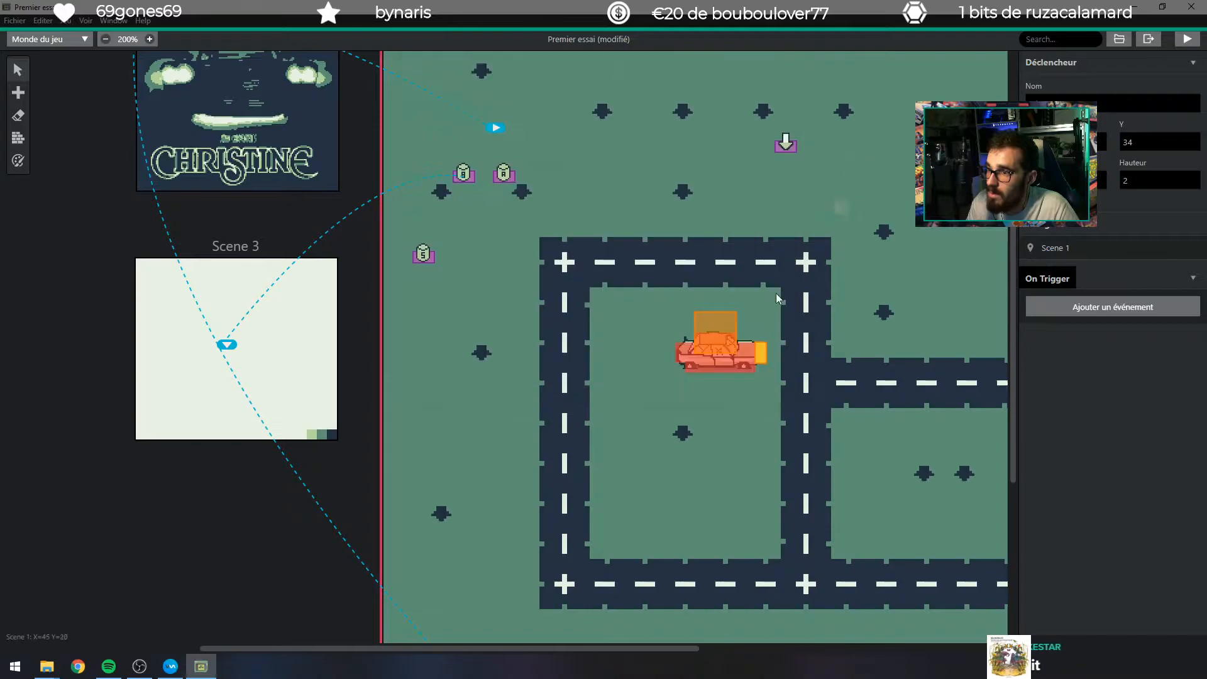
# Check the door trigger's script, and add a "Si l'entrée du joypad est activée" event for A only to the car's front trigger.
pyautogui.click(726, 317)
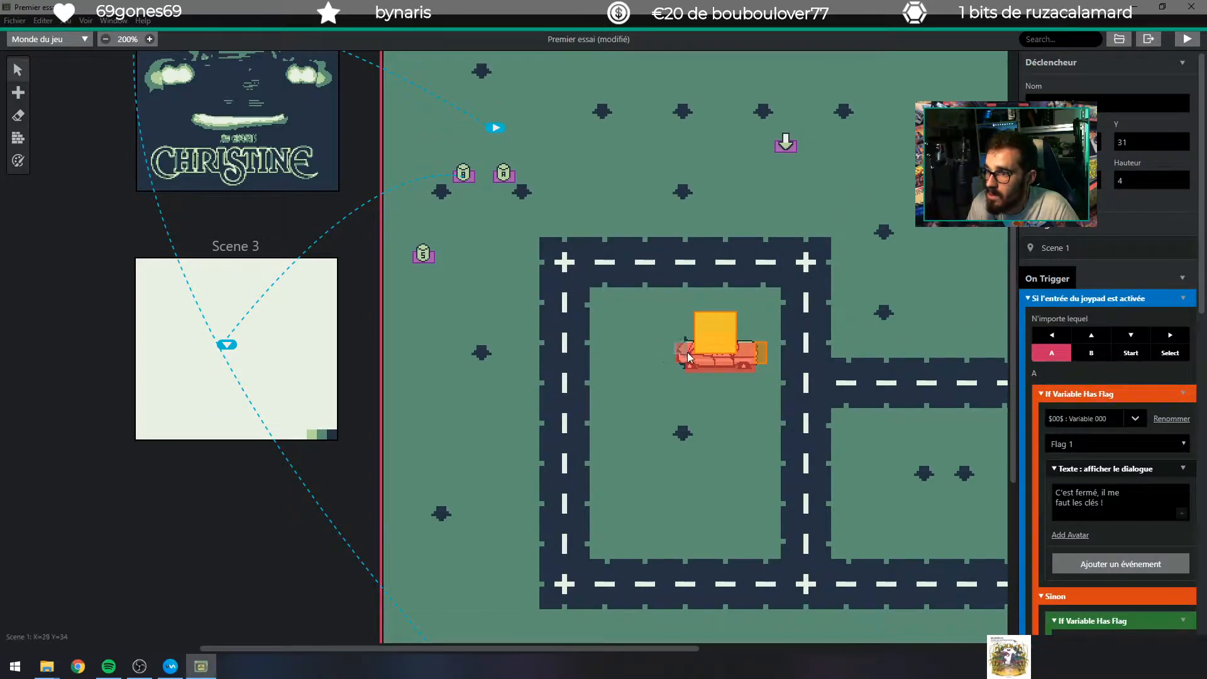
pyautogui.click(761, 361)
pyautogui.click(1131, 308)
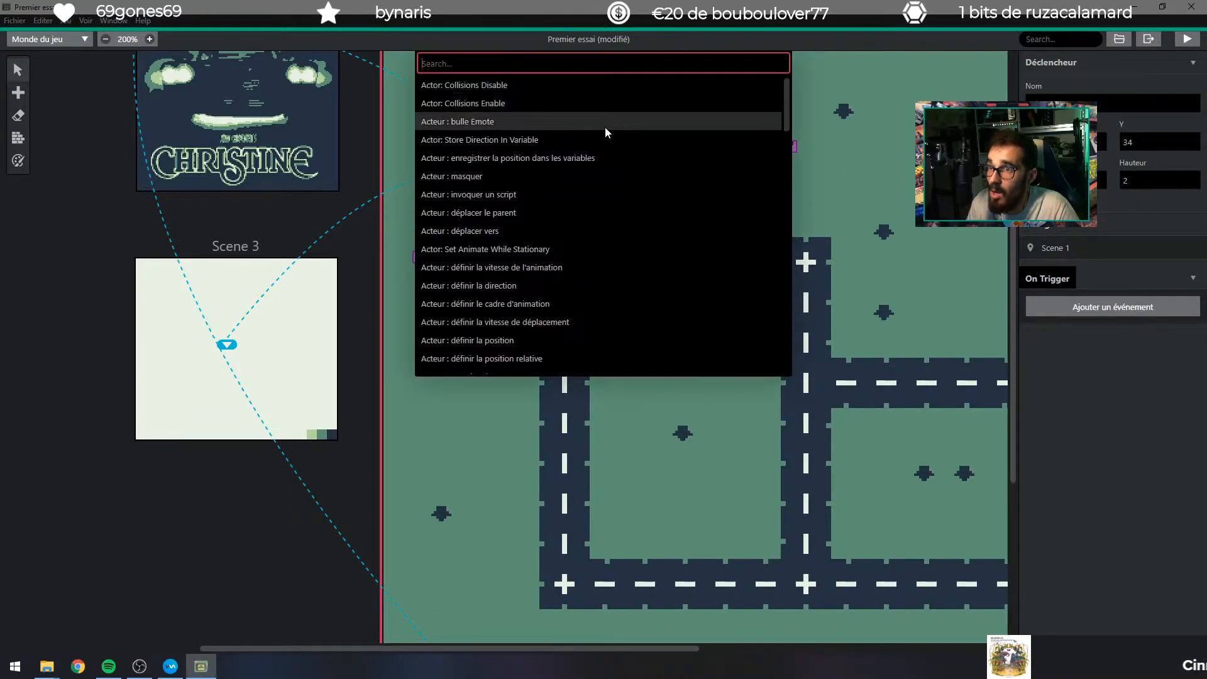
pyautogui.write("si l'")
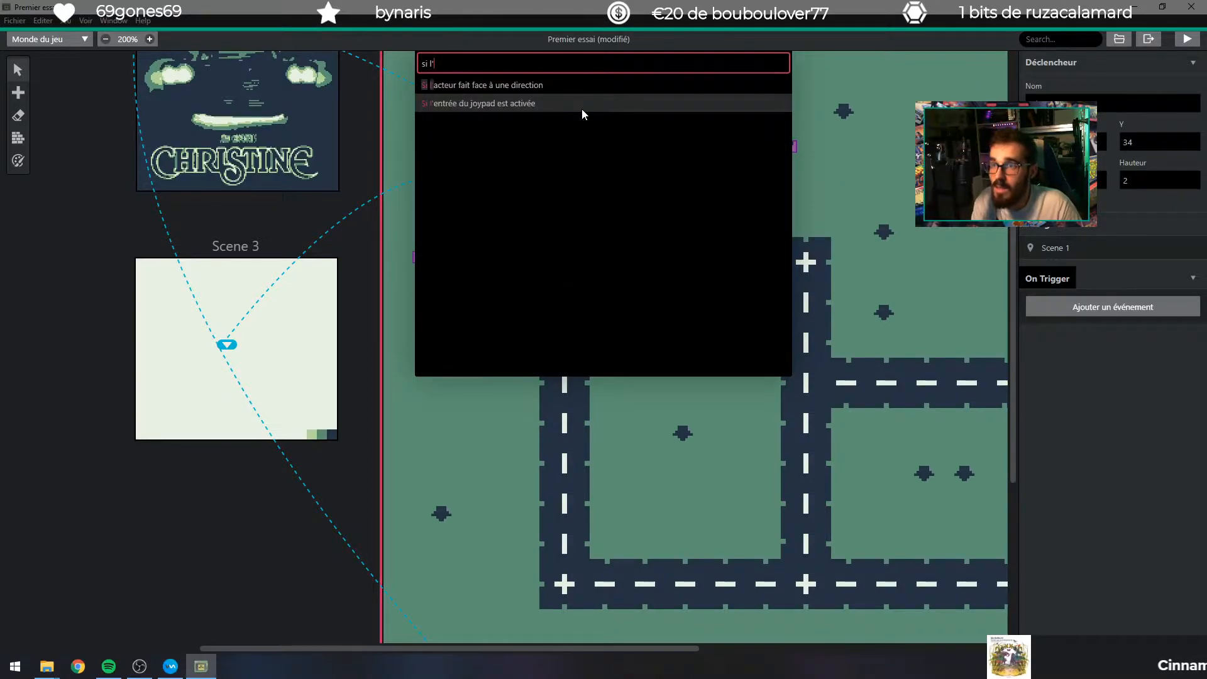
pyautogui.click(581, 109)
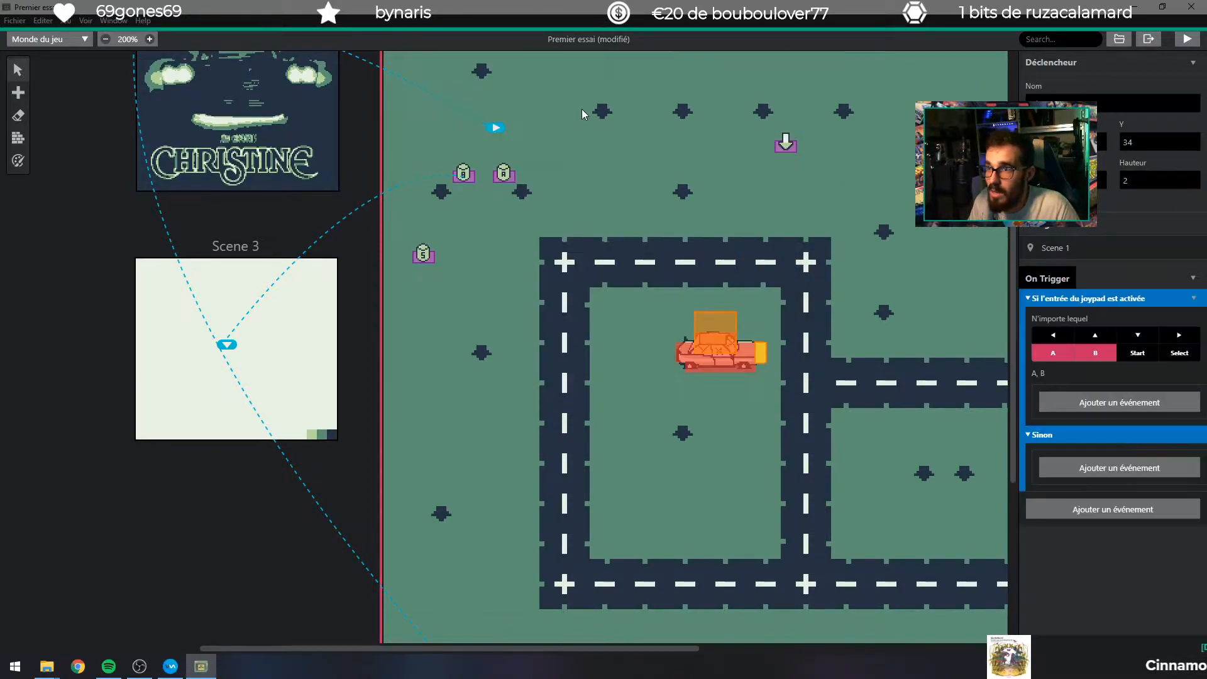
pyautogui.click(1096, 353)
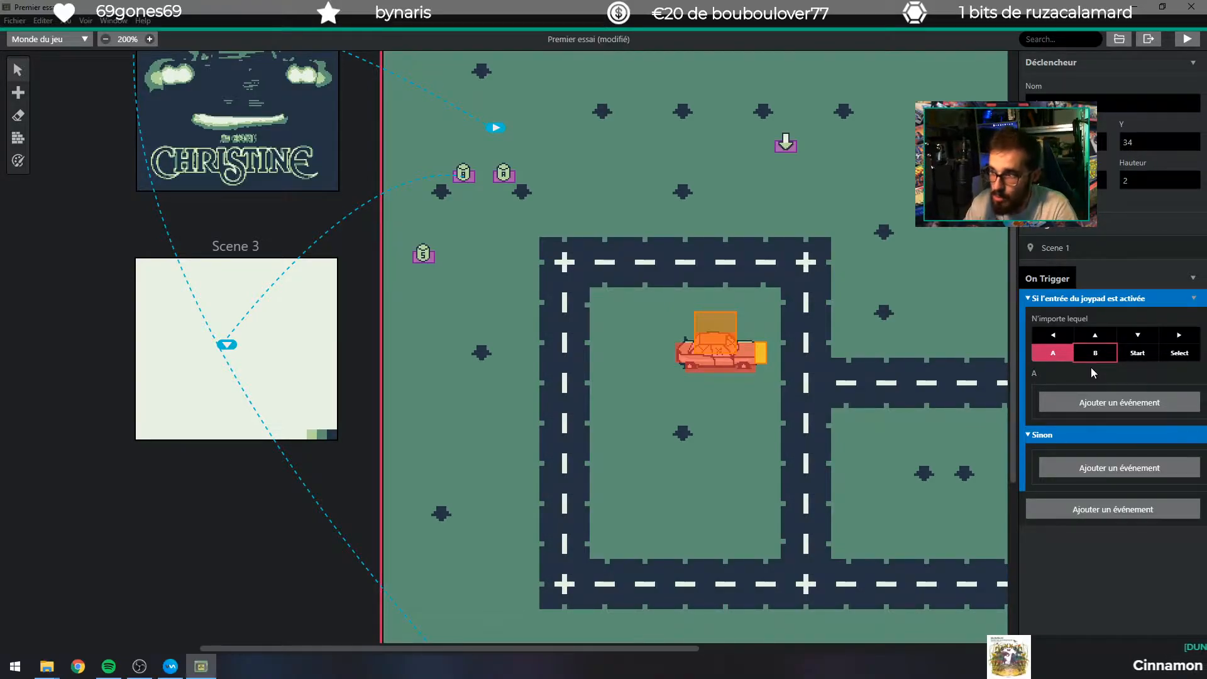
# Switch to Chrome, search Google for "gameboy color" and open the French Wikipedia article on the Game Boy Color.
pyautogui.click(78, 666)
pyautogui.click(240, 40)
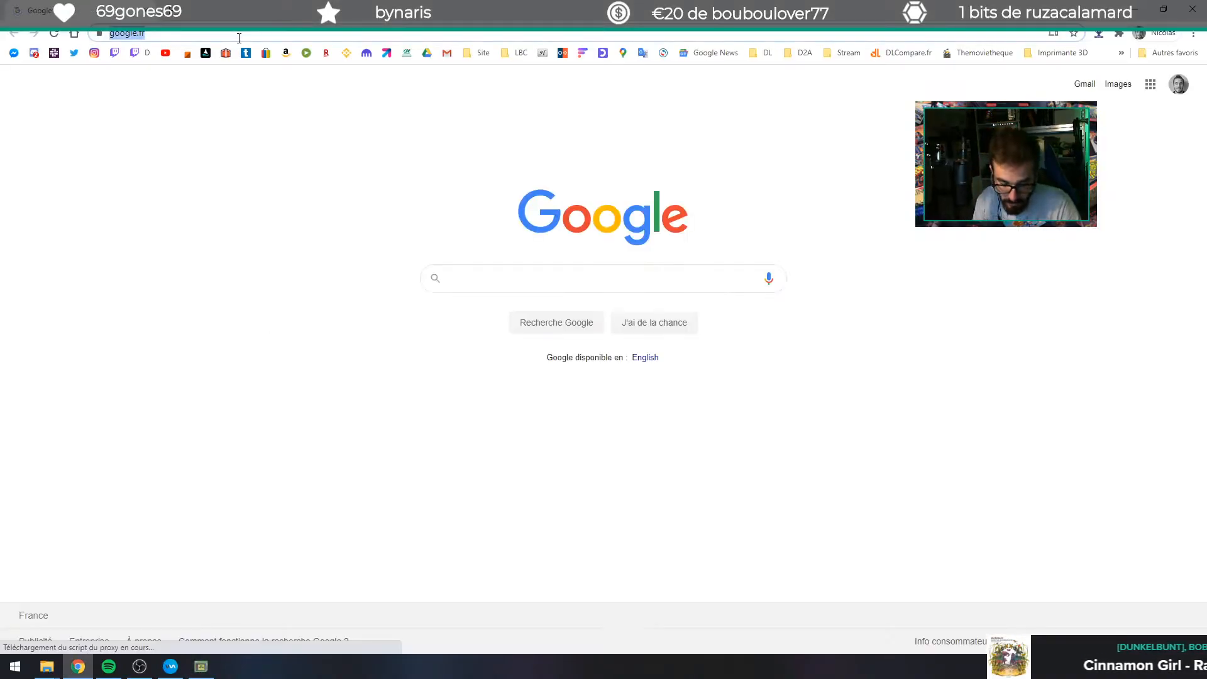
pyautogui.write('gameboy color')
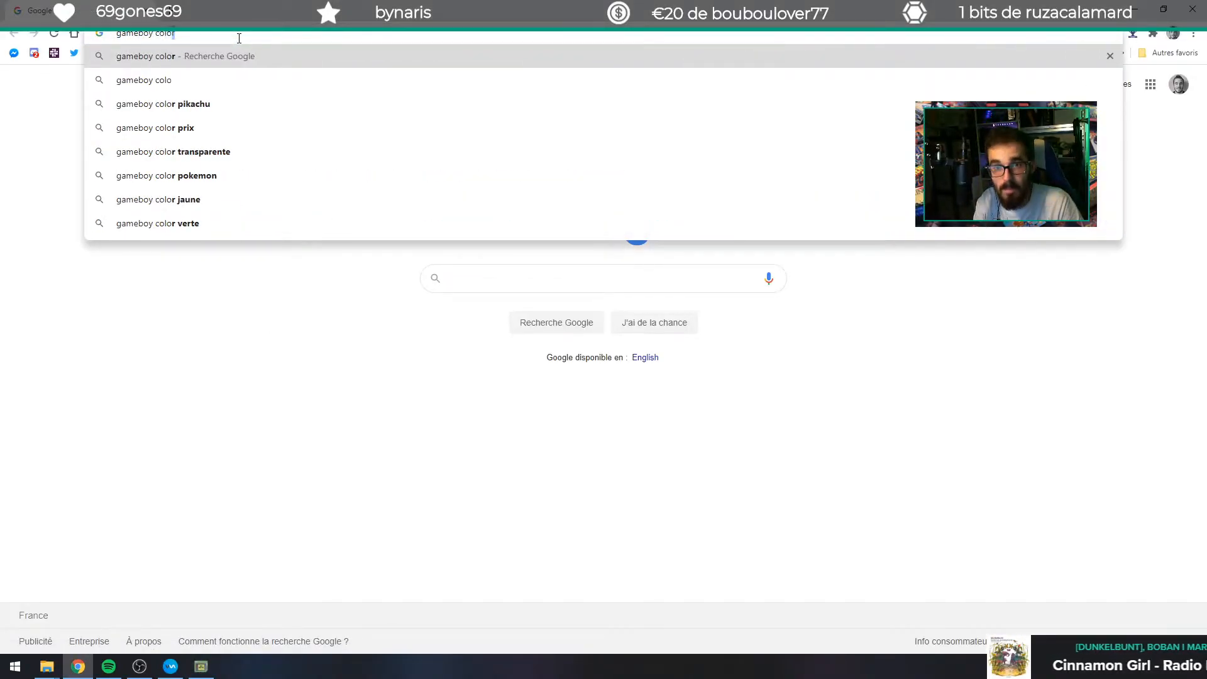
pyautogui.press('Return')
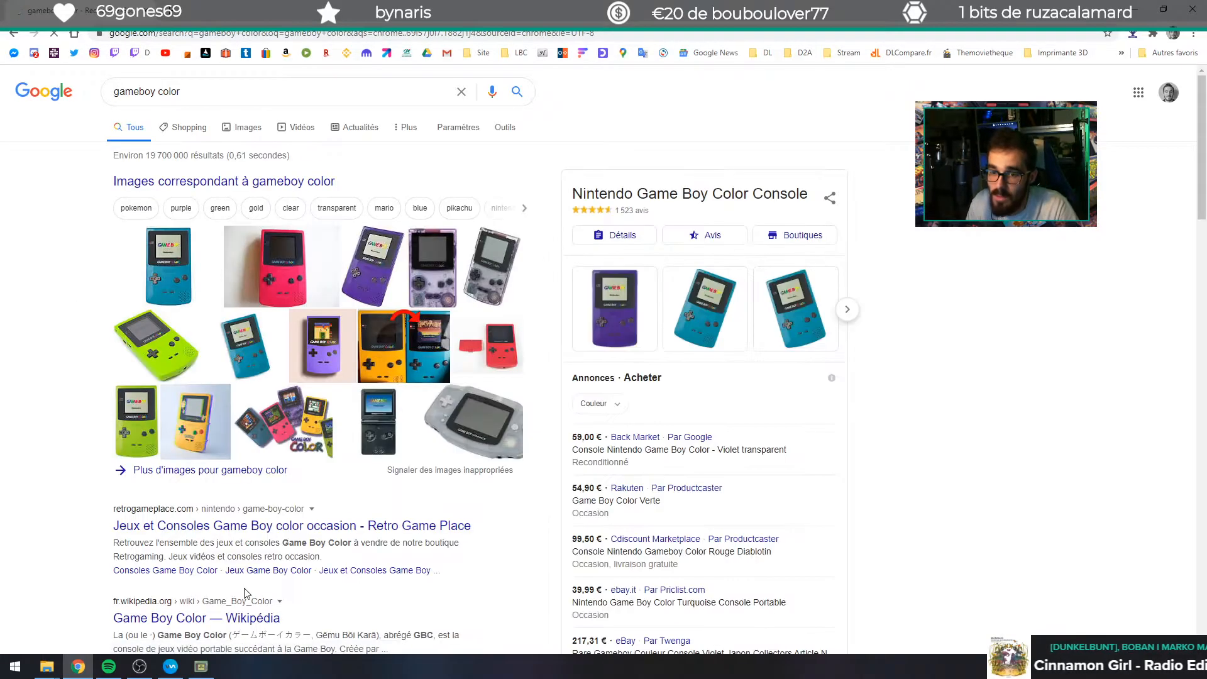
pyautogui.scroll(-3, 188, 520)
pyautogui.scroll(-1, 188, 520)
pyautogui.click(234, 362)
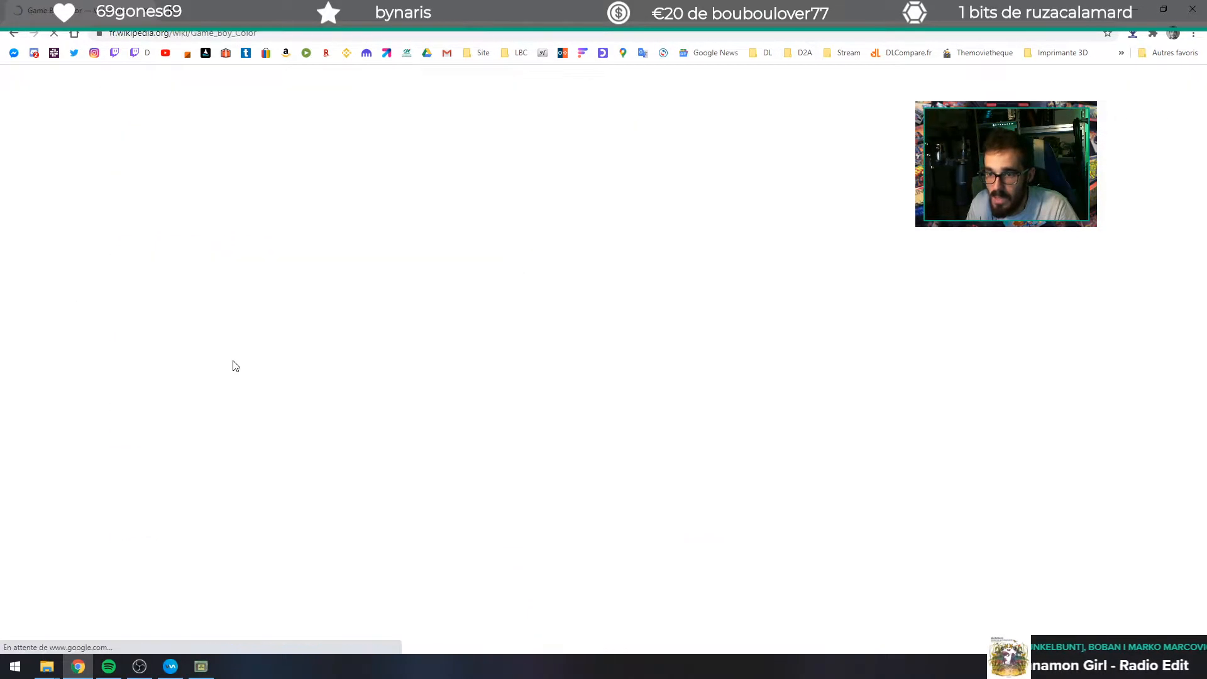
# Go to the Game Boy Color article's Spécifications section and check the screen resolution.
pyautogui.scroll(-3, 785, 393)
pyautogui.scroll(-3, 786, 393)
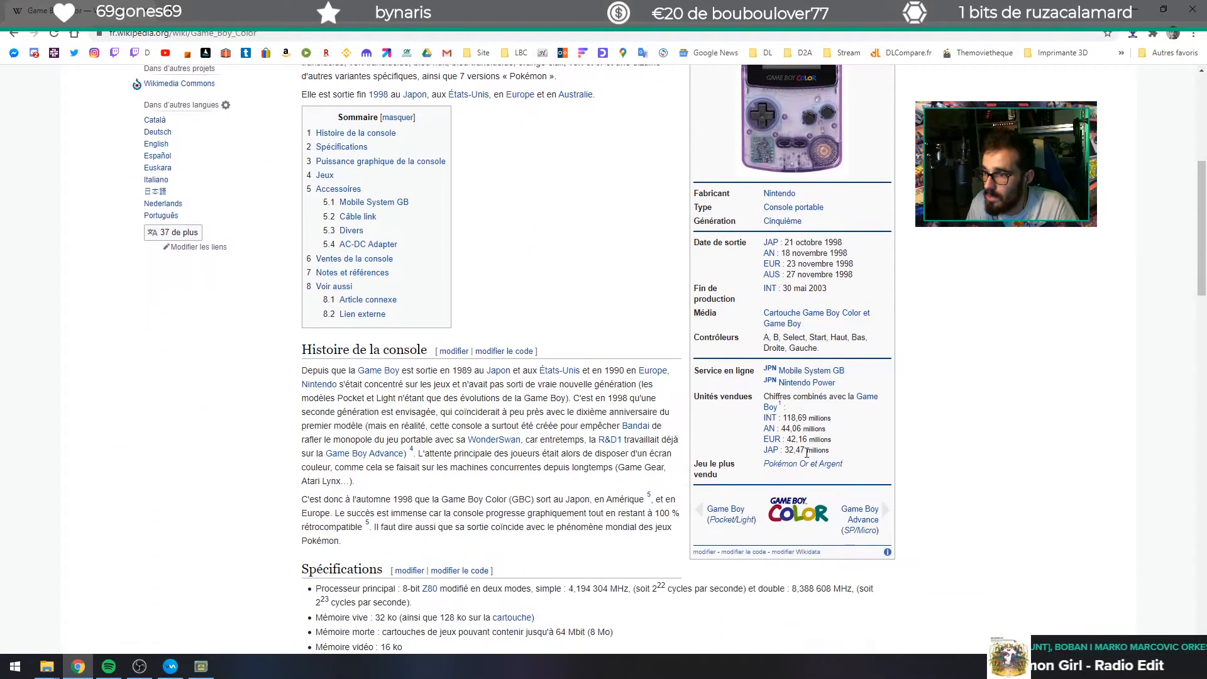
pyautogui.scroll(3, 307, 397)
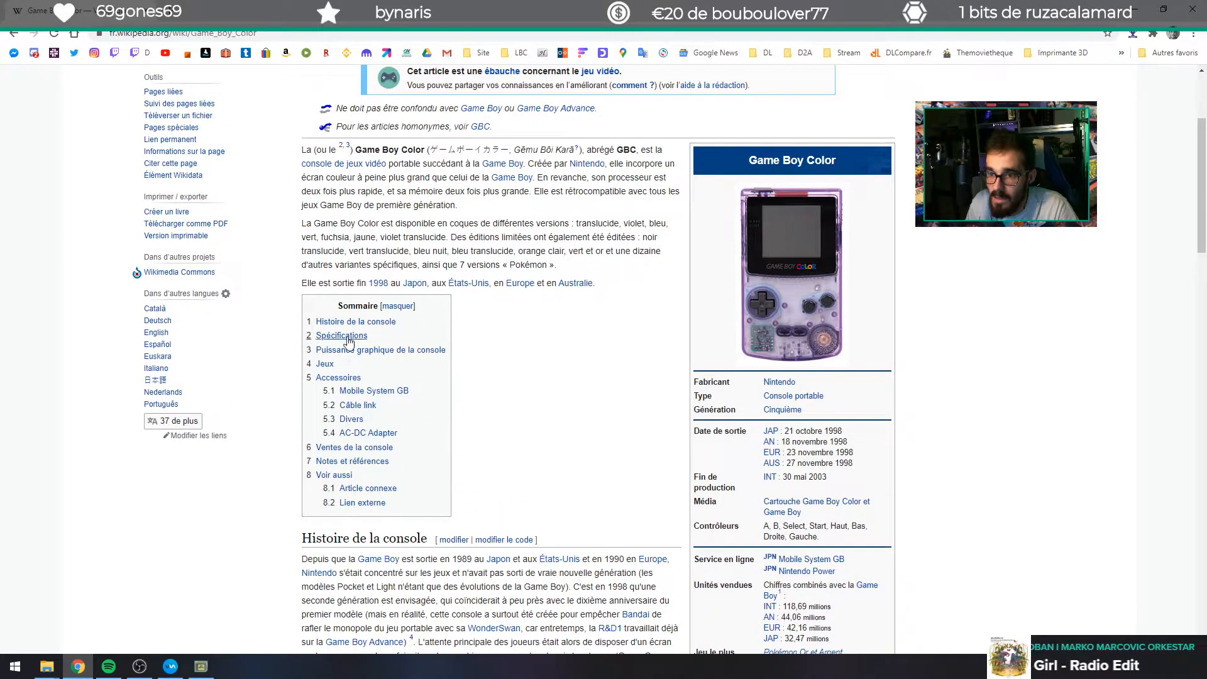
pyautogui.click(347, 342)
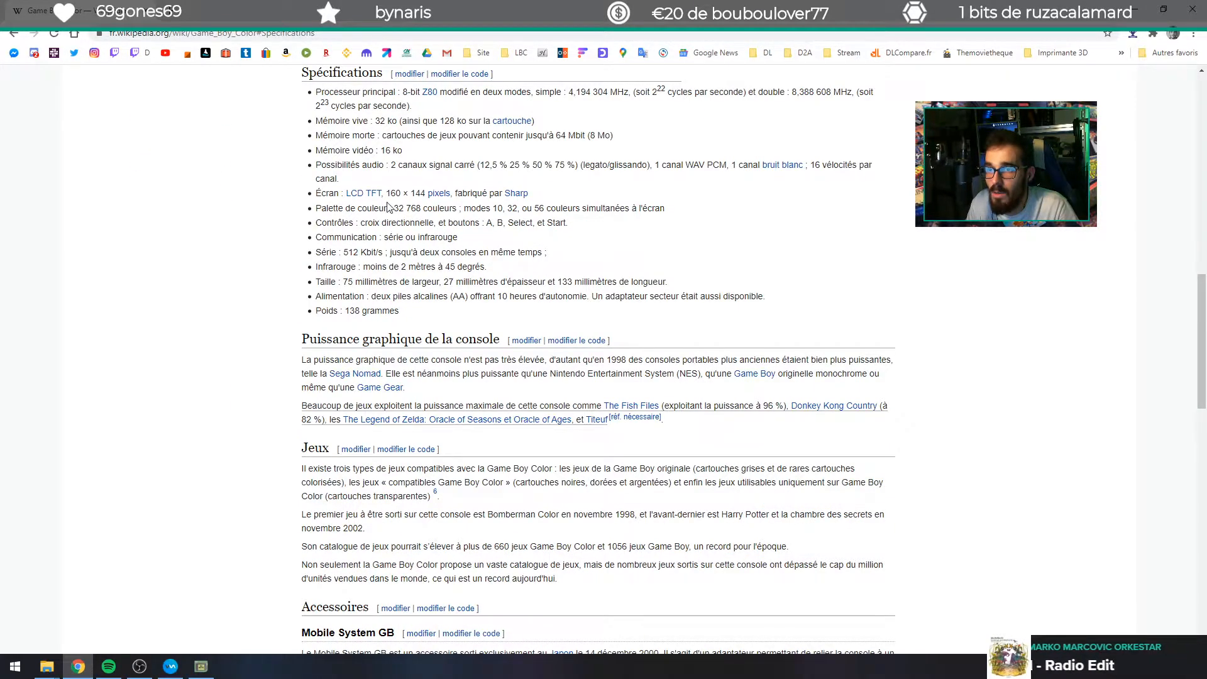
pyautogui.moveTo(385, 193); pyautogui.dragTo(427, 193)
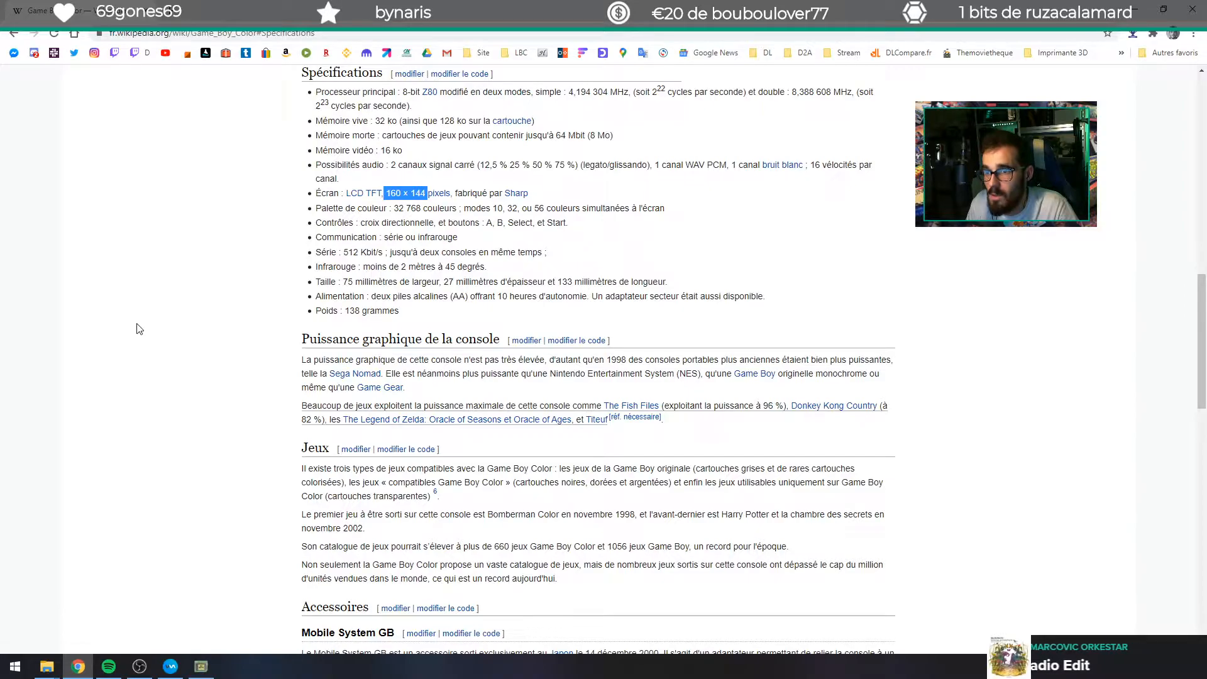
pyautogui.click(145, 320)
# Open the linked original Game Boy article from the infobox and go to its Caractéristiques section.
pyautogui.scroll(3, 709, 304)
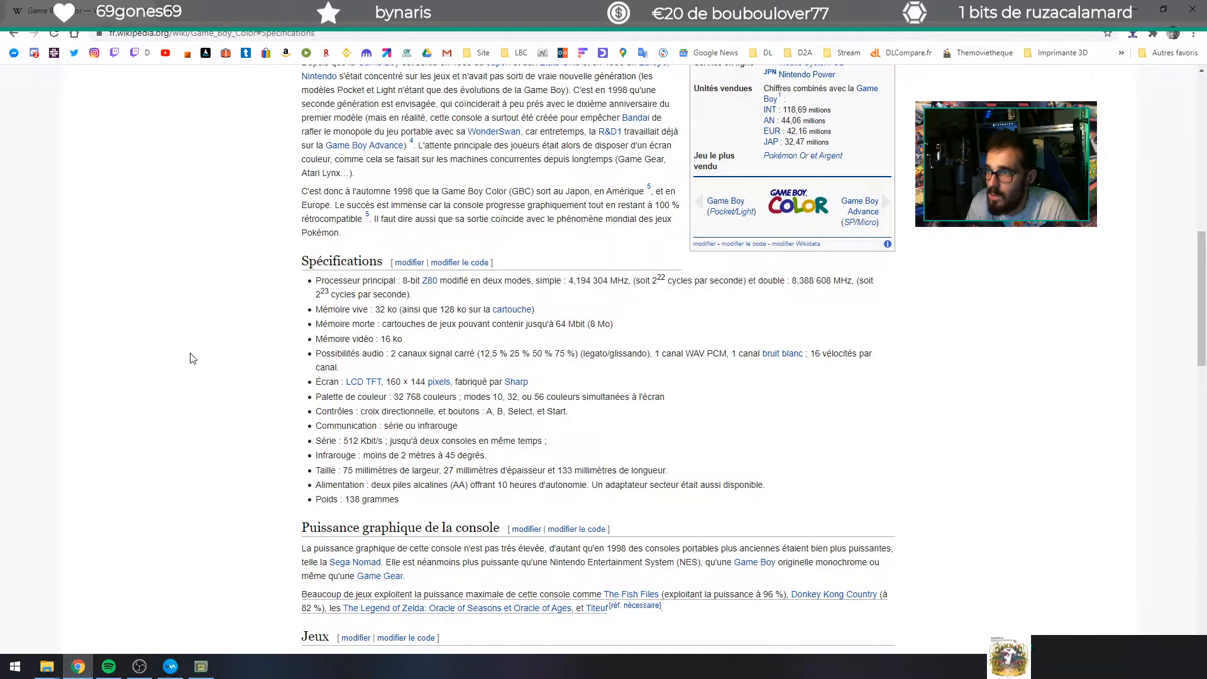
pyautogui.scroll(1, 193, 358)
pyautogui.moveTo(726, 268)
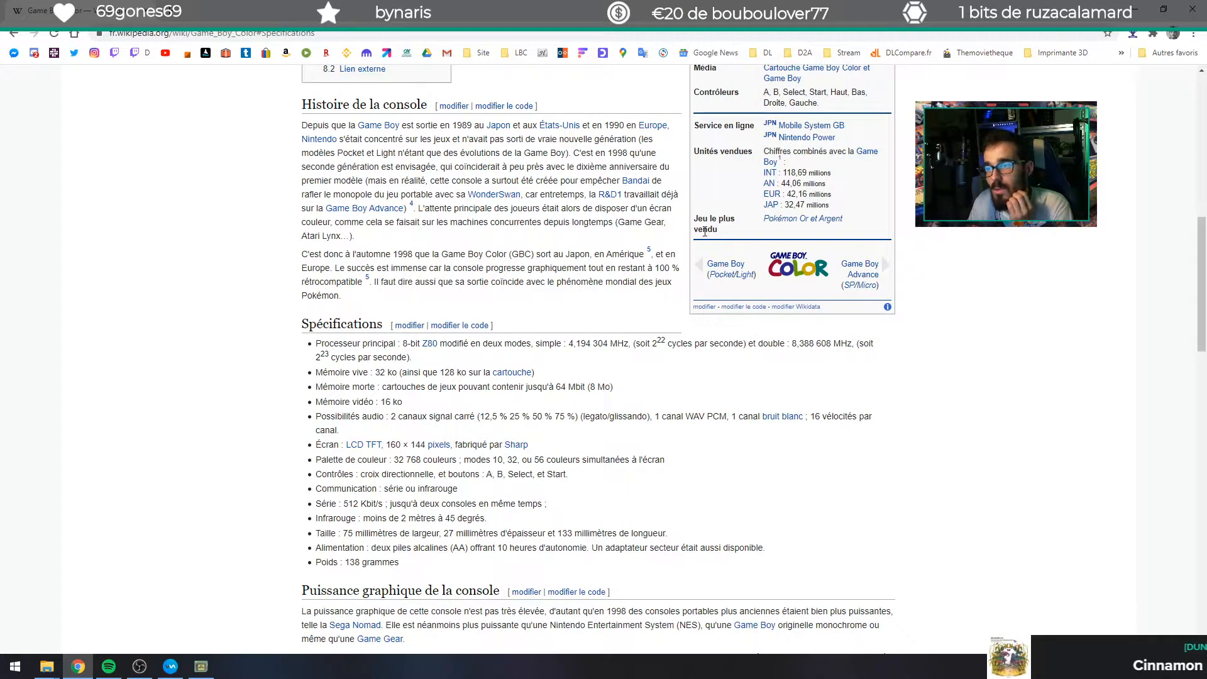
pyautogui.click(726, 266)
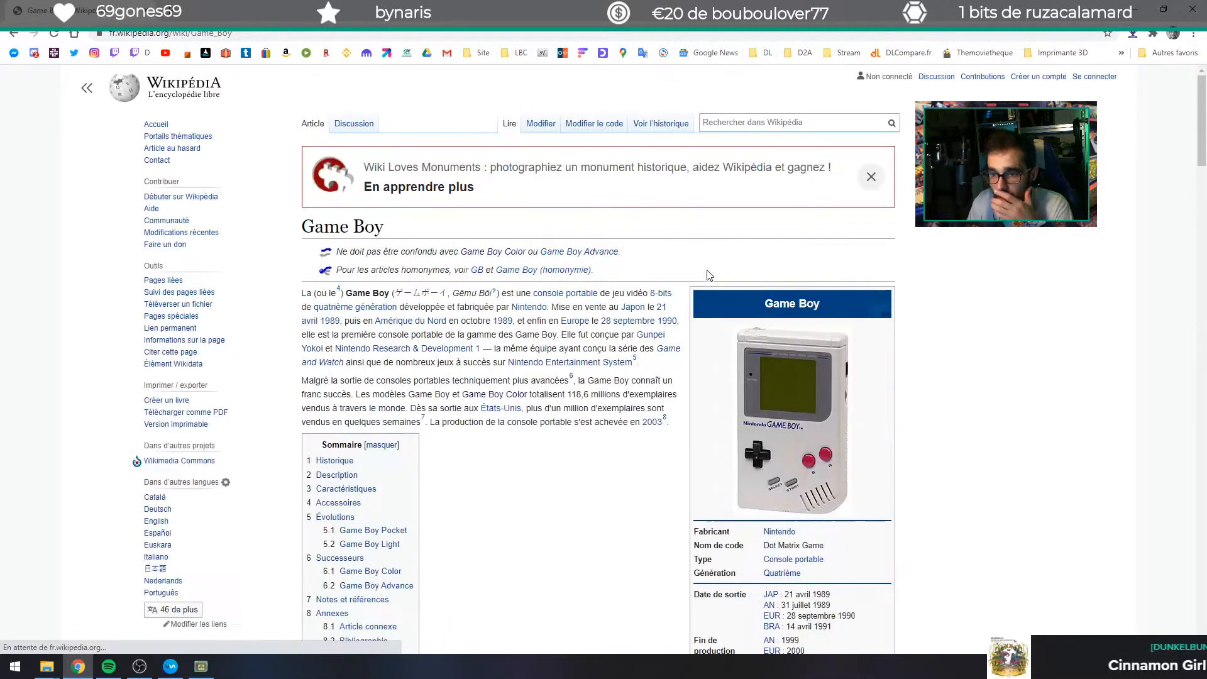
pyautogui.scroll(-6, 523, 337)
pyautogui.click(347, 113)
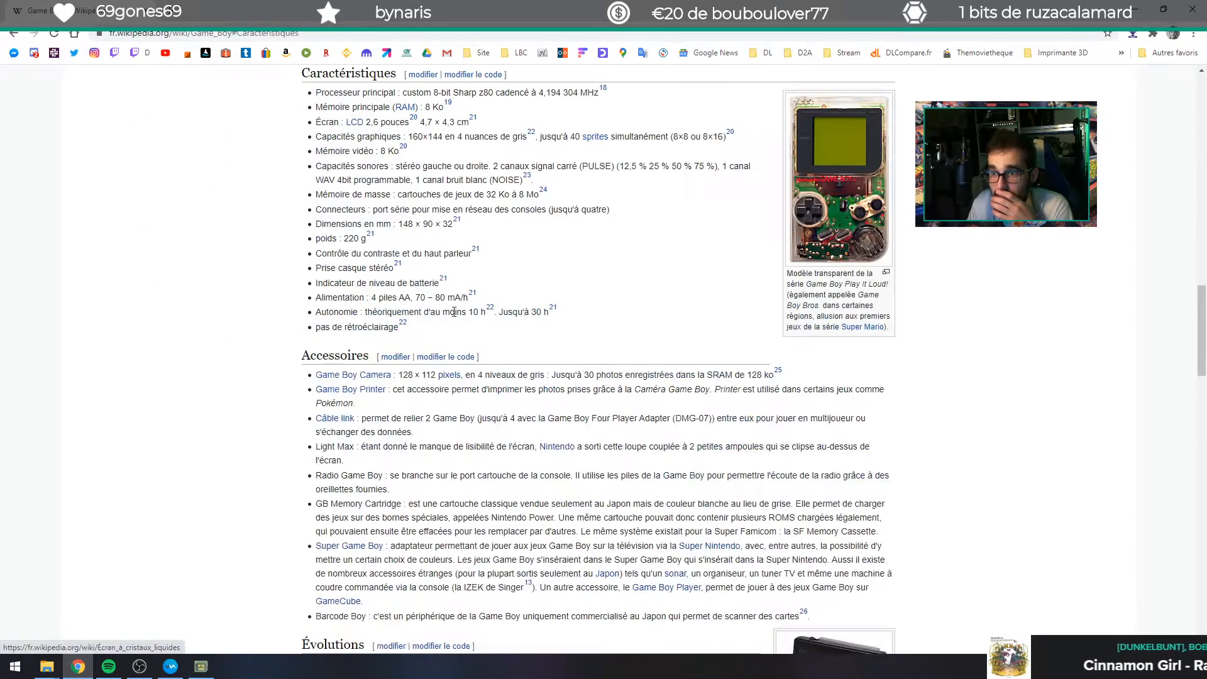
# Examine the original Game Boy's grey shades, main memory, processor, clock speed and video memory in its characteristics list.
pyautogui.moveTo(379, 150); pyautogui.dragTo(507, 146)
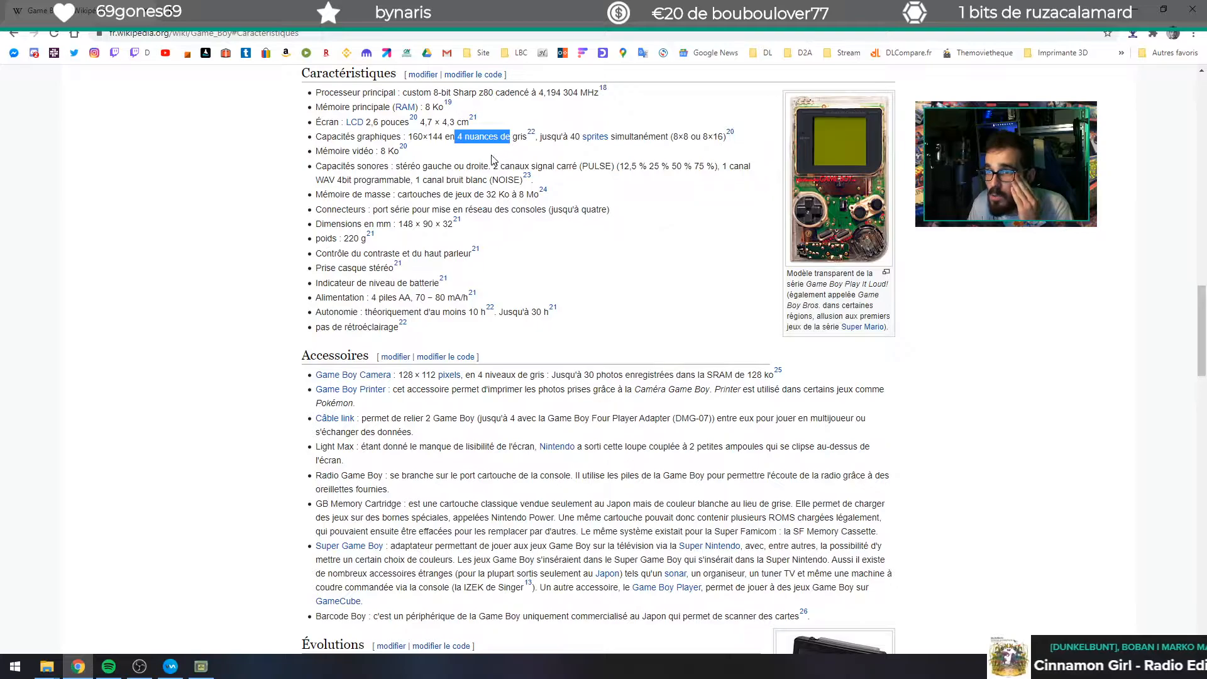
pyautogui.moveTo(425, 108); pyautogui.dragTo(447, 111)
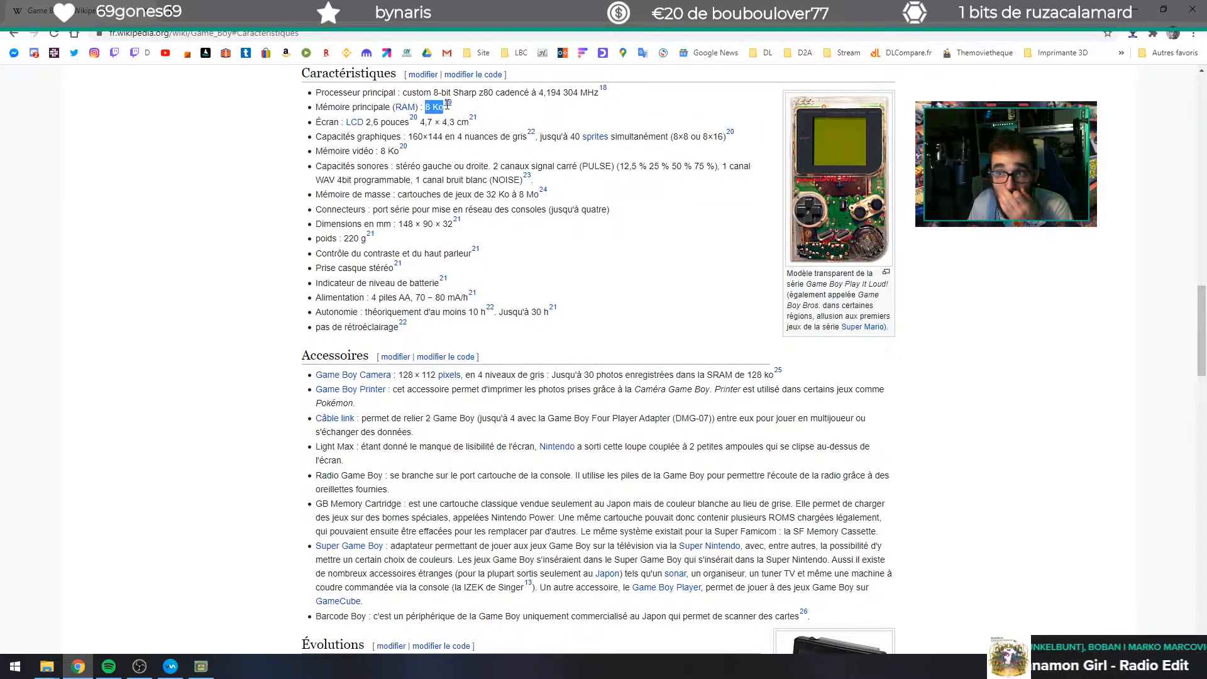
pyautogui.doubleClick(487, 93)
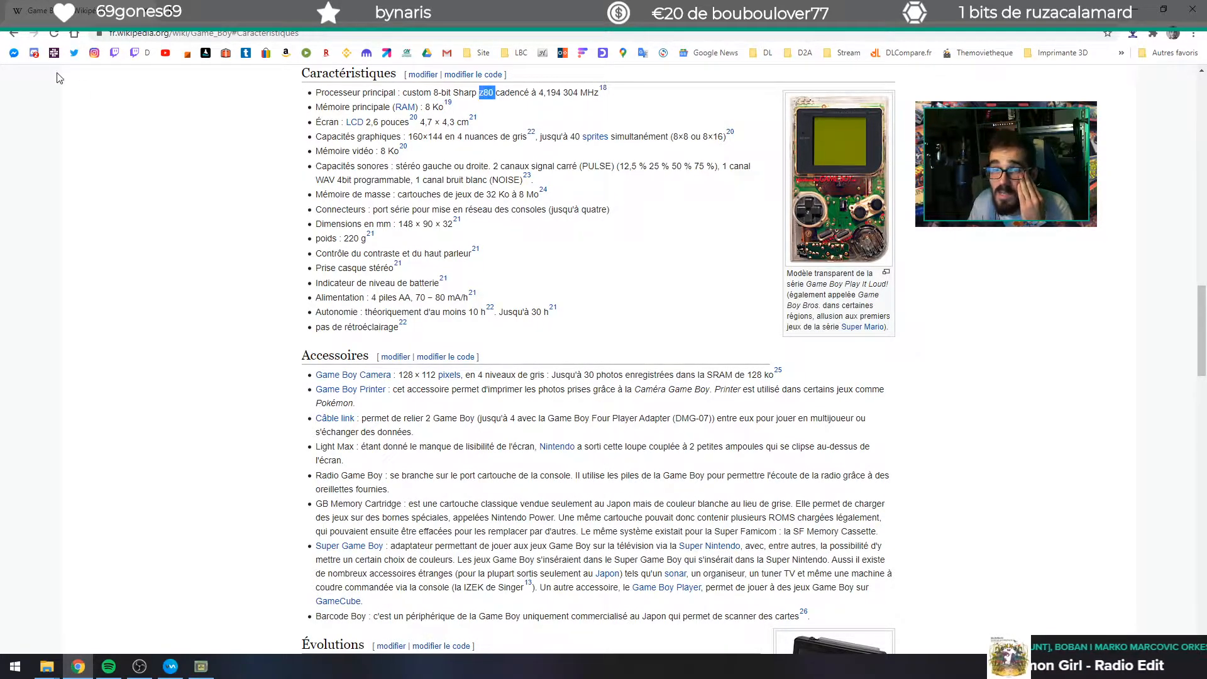
pyautogui.click(13, 36)
pyautogui.scroll(-20, 462, 375)
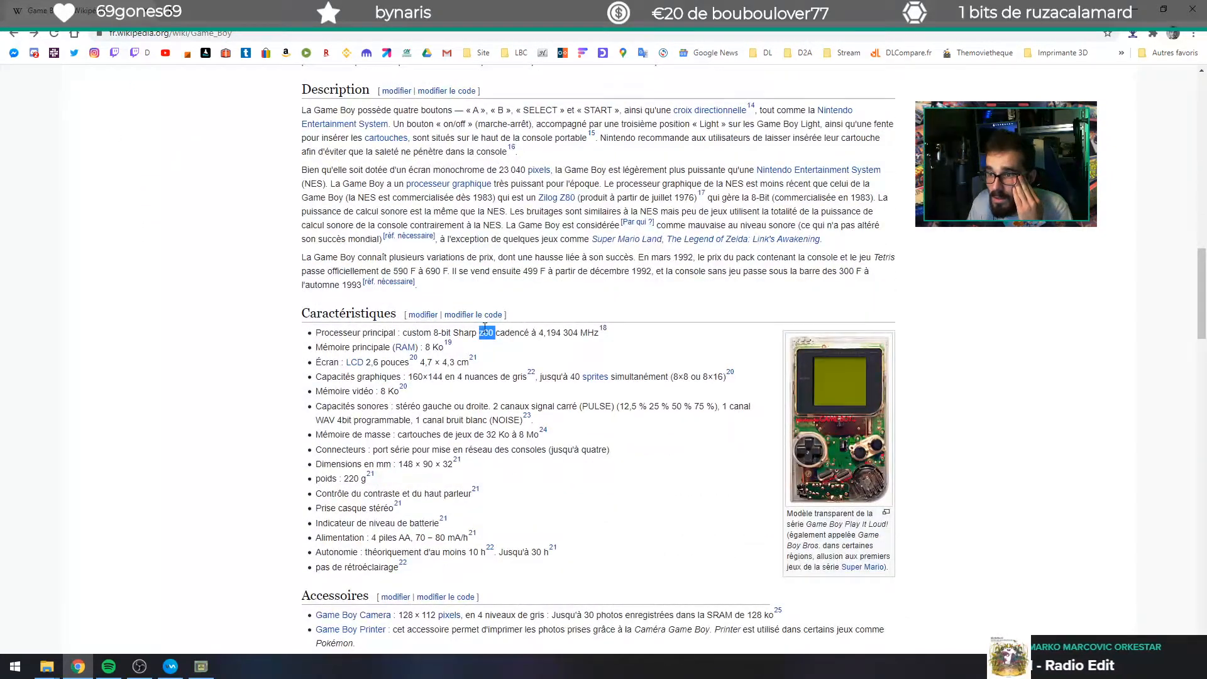
pyautogui.moveTo(532, 332); pyautogui.dragTo(567, 332)
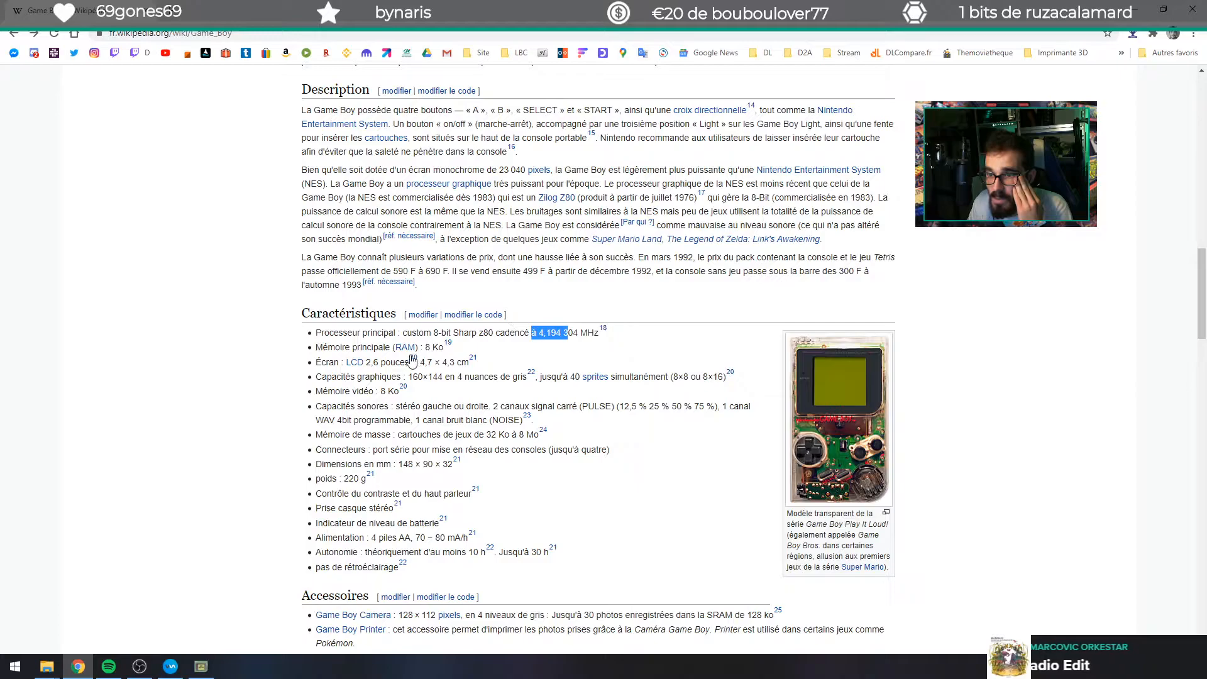
pyautogui.moveTo(379, 391); pyautogui.dragTo(402, 396)
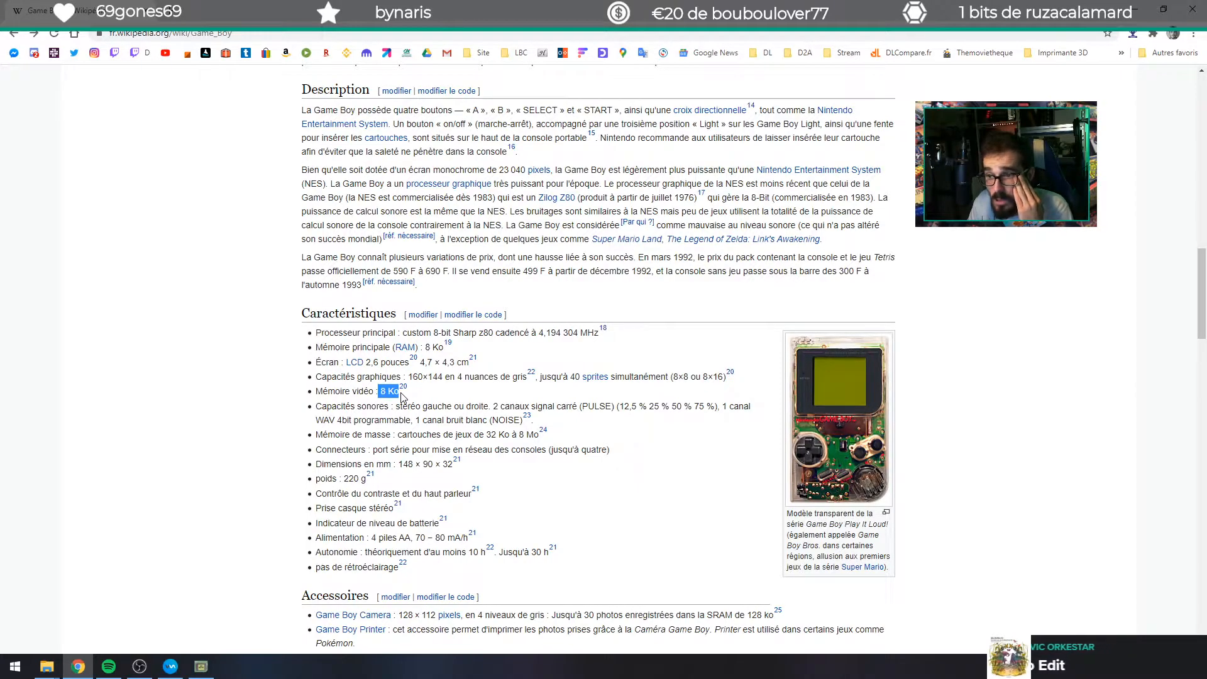
pyautogui.moveTo(439, 347); pyautogui.dragTo(420, 348)
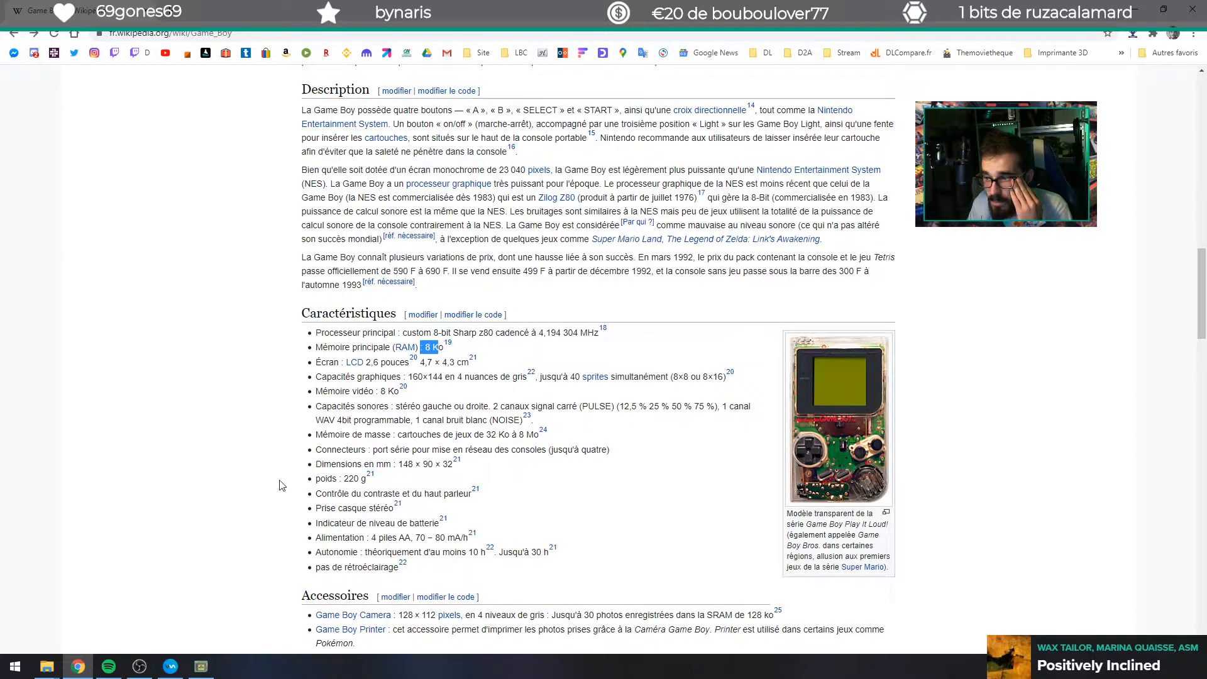
# Return to the Game Boy Color article's Spécifications section and examine its working memory and video memory for comparison.
pyautogui.scroll(15, 194, 482)
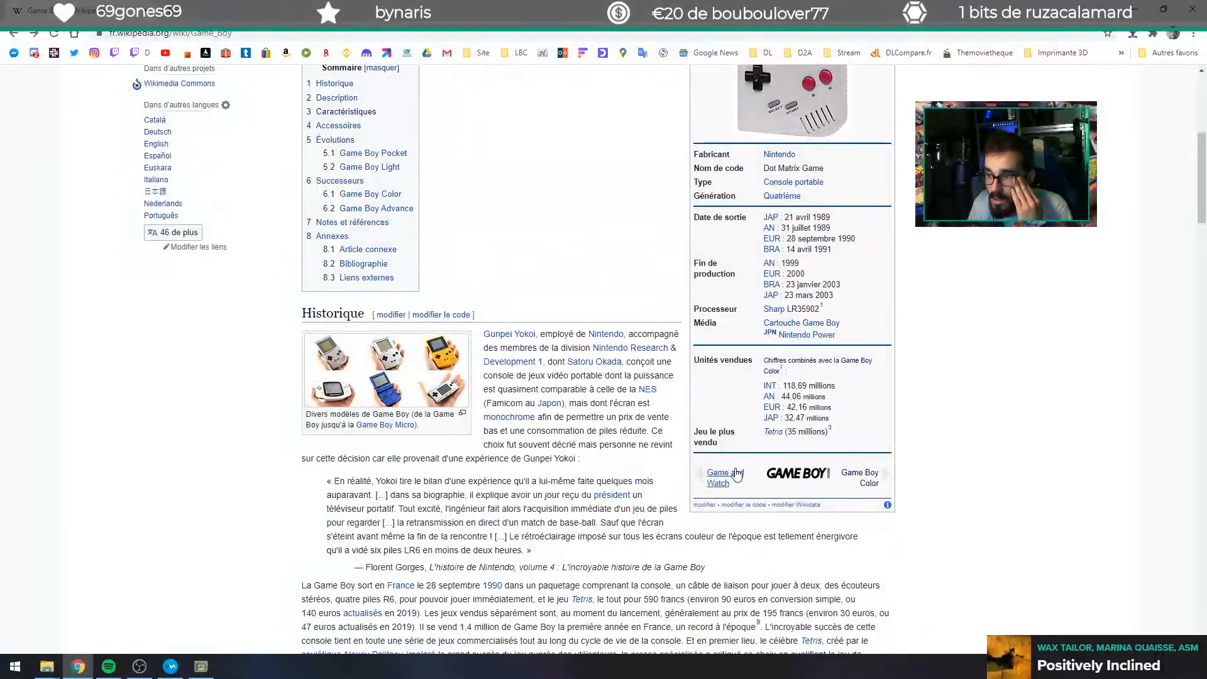
pyautogui.click(860, 477)
pyautogui.scroll(-6, 243, 464)
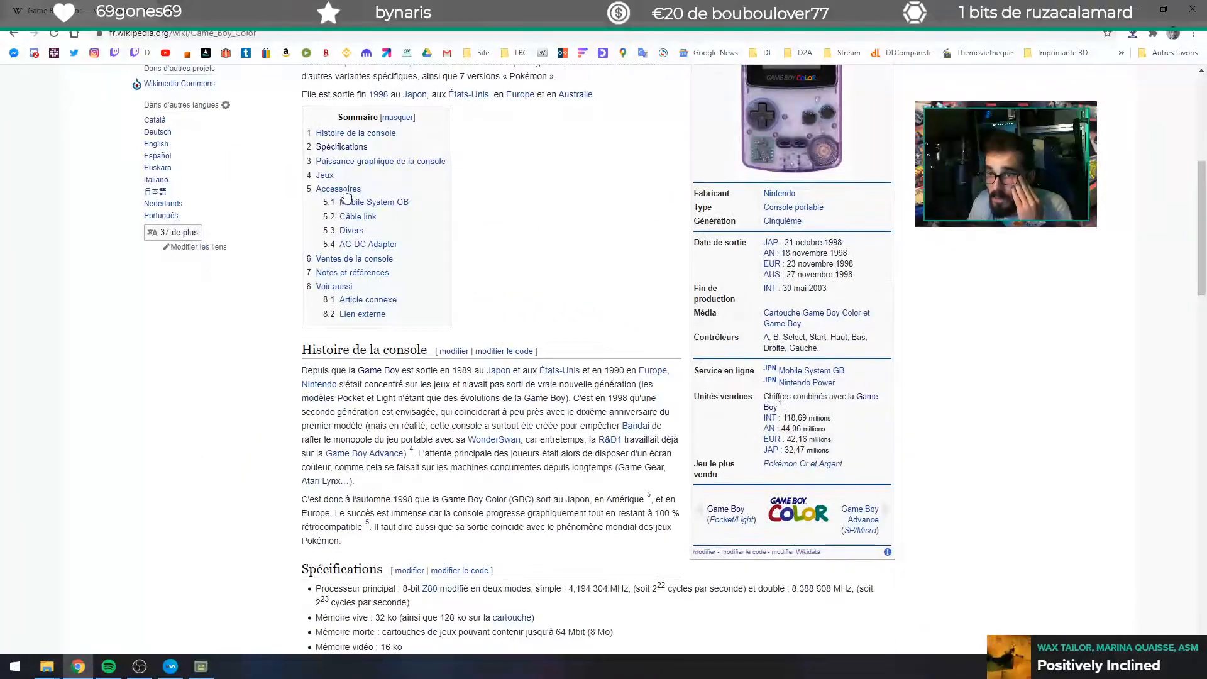
pyautogui.click(342, 147)
pyautogui.moveTo(380, 151); pyautogui.dragTo(451, 164)
pyautogui.moveTo(374, 121); pyautogui.dragTo(411, 121)
pyautogui.moveTo(357, 150); pyautogui.dragTo(391, 121)
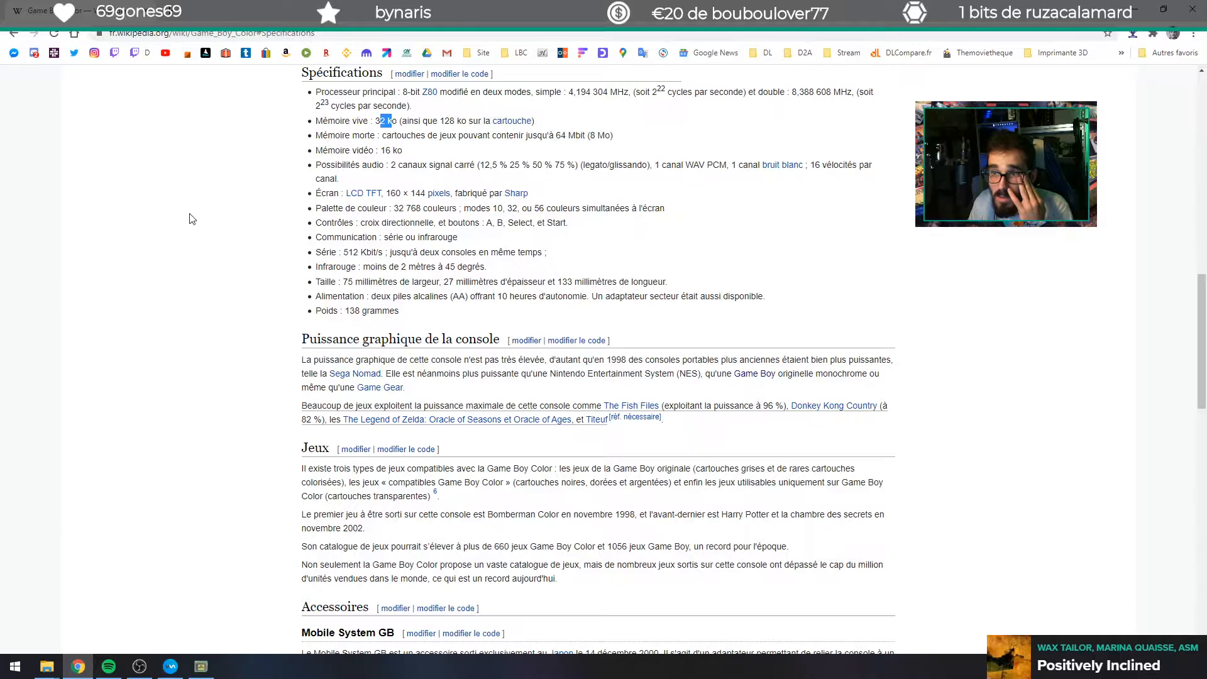
# Examine the Game Boy Color's processor speed modes and the Puissance graphique section comparing its power with other consoles.
pyautogui.moveTo(575, 93); pyautogui.dragTo(476, 93)
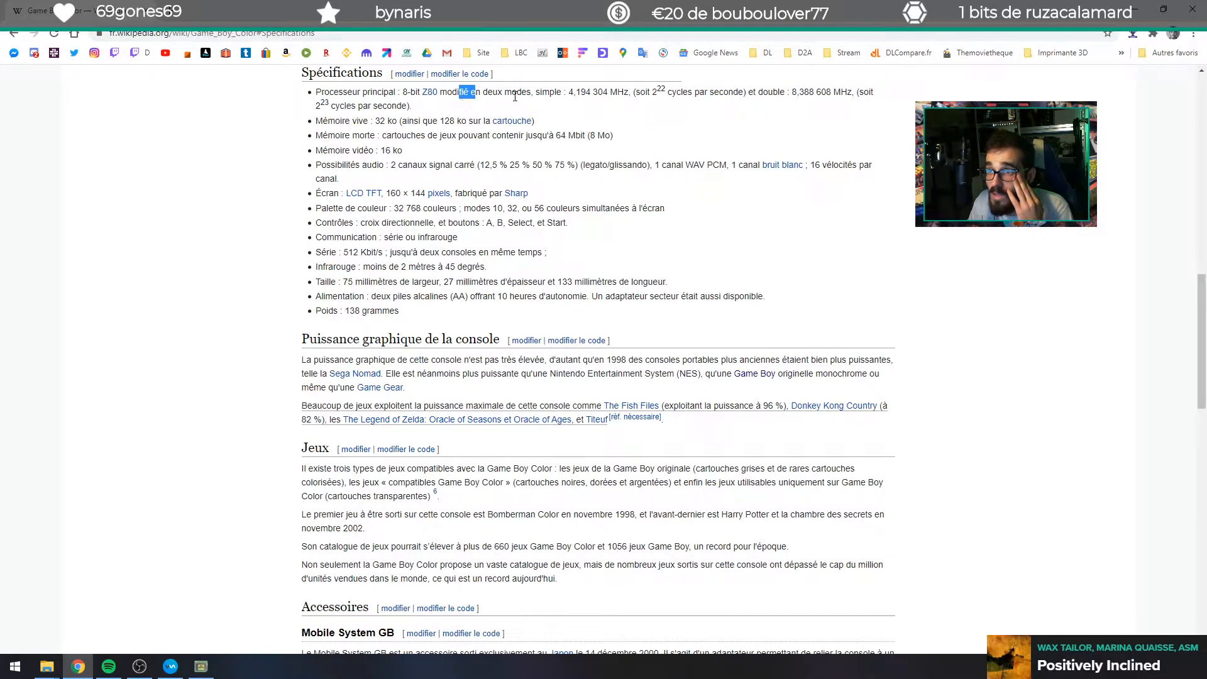
pyautogui.moveTo(748, 93); pyautogui.dragTo(809, 94)
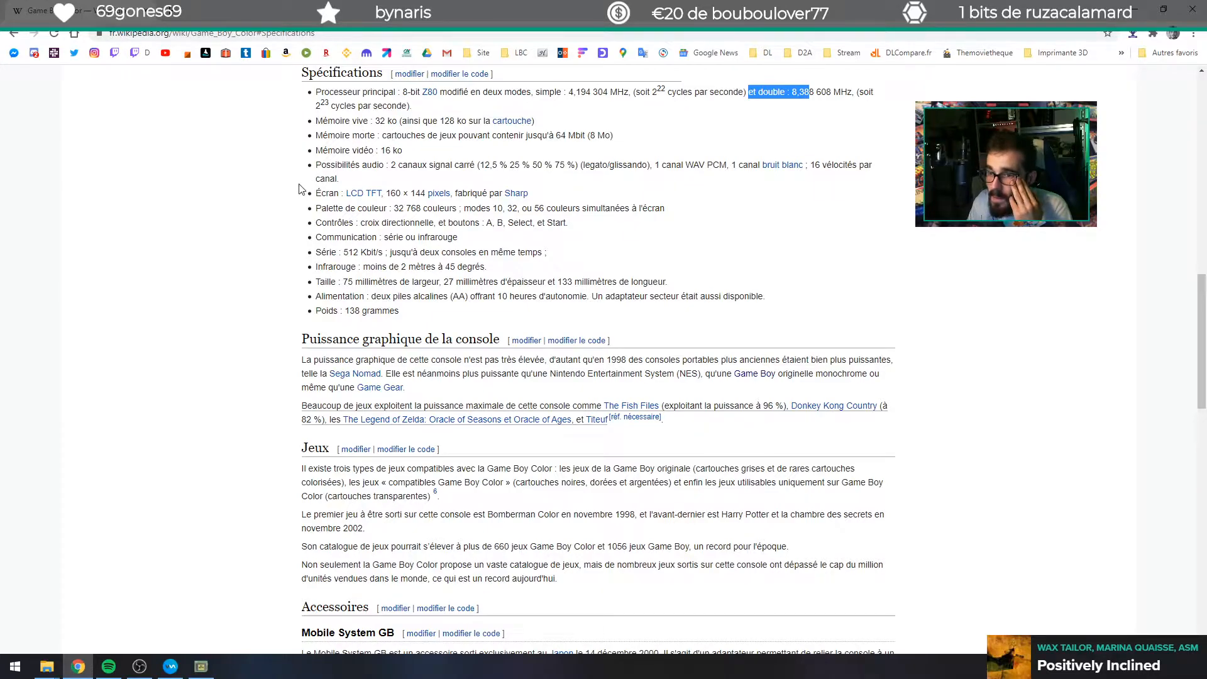
pyautogui.moveTo(301, 359); pyautogui.dragTo(369, 360)
pyautogui.moveTo(449, 359); pyautogui.dragTo(841, 360)
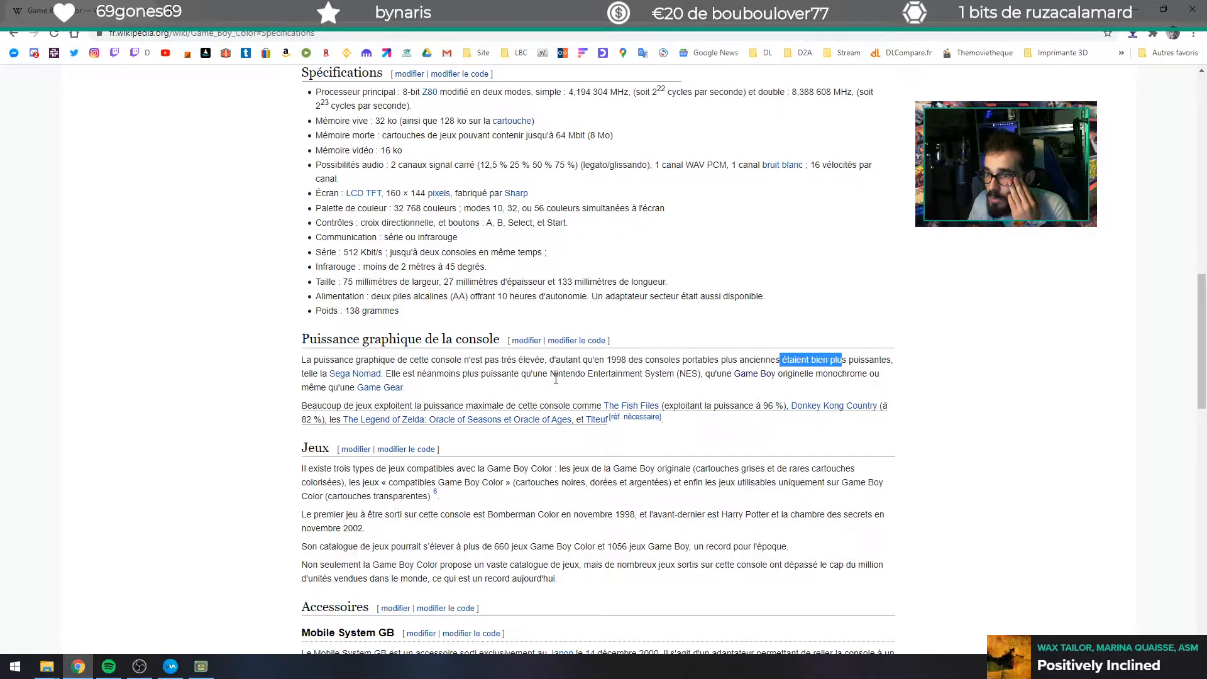
pyautogui.moveTo(682, 375); pyautogui.dragTo(740, 375)
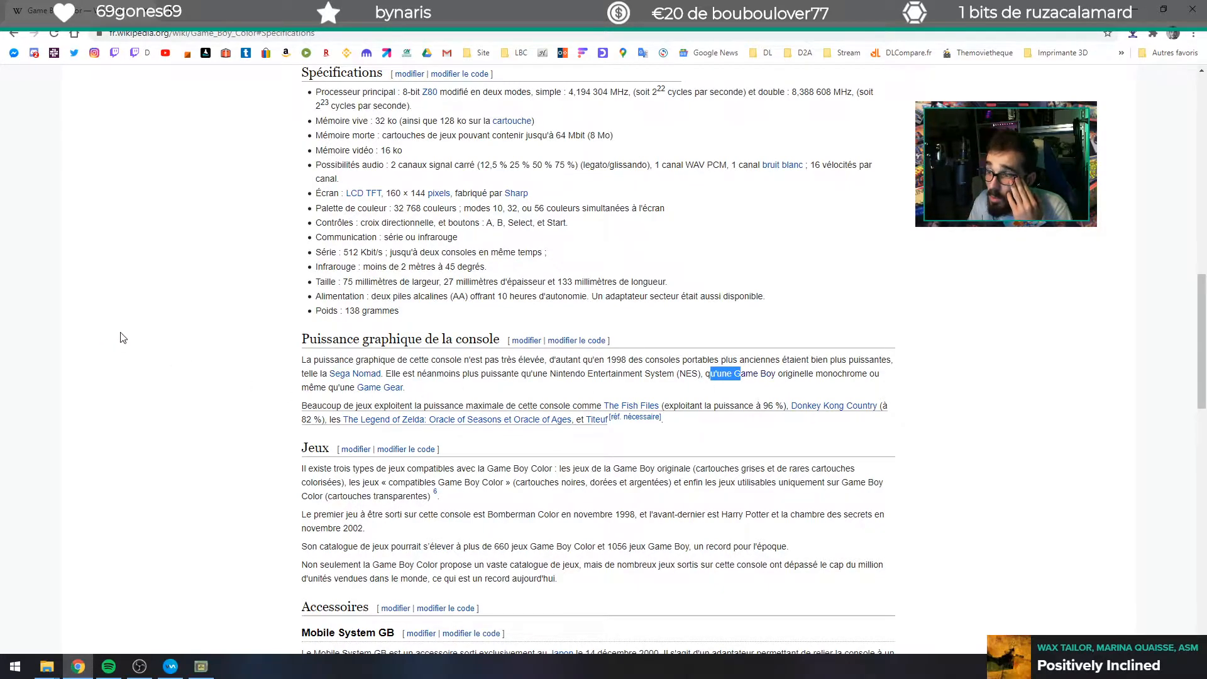
pyautogui.moveTo(345, 388); pyautogui.dragTo(377, 394)
pyautogui.moveTo(485, 373); pyautogui.dragTo(492, 373)
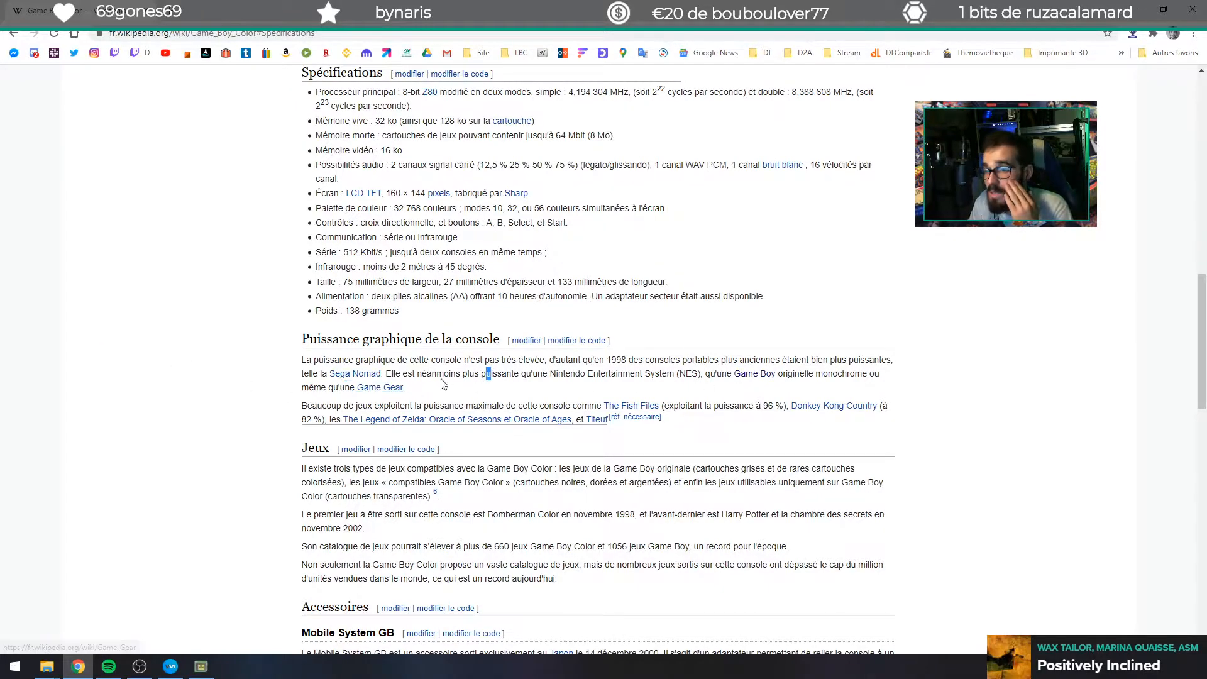
pyautogui.scroll(-3, 61, 385)
pyautogui.scroll(4, 61, 385)
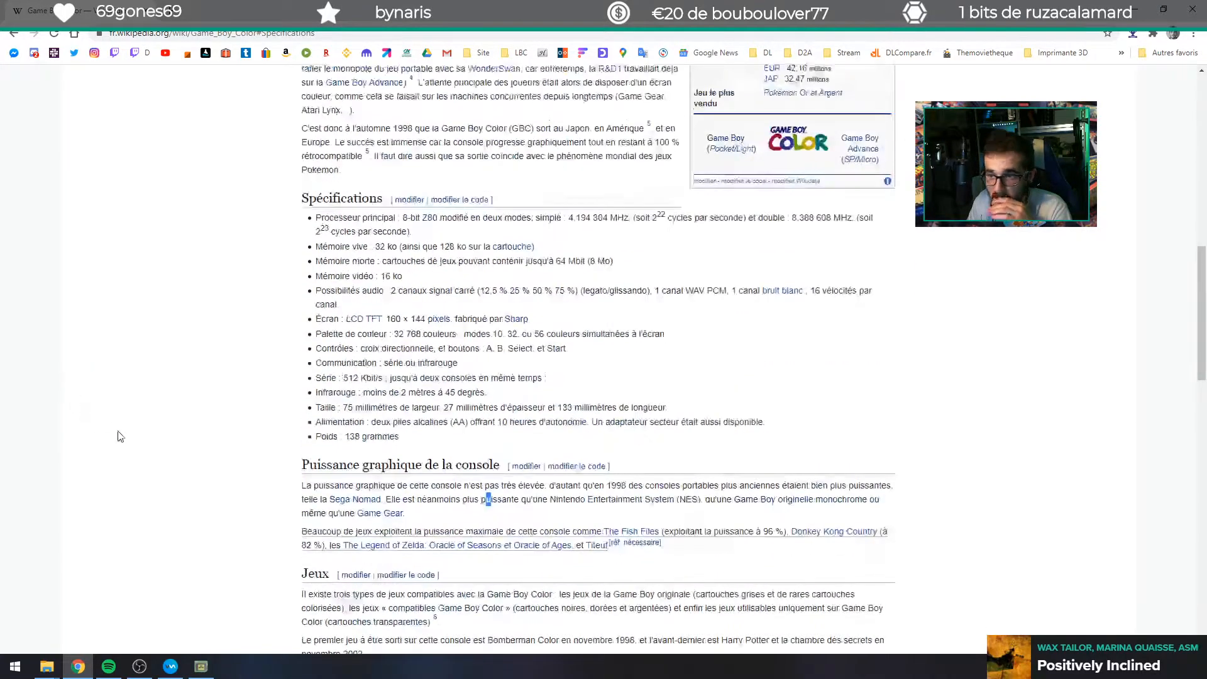
# Switch back to GB Studio, collapse the Sinon branch, and add a "Texte : afficher le dialogue" event under the A-button condition.
pyautogui.hotkey('alt', 'Tab')
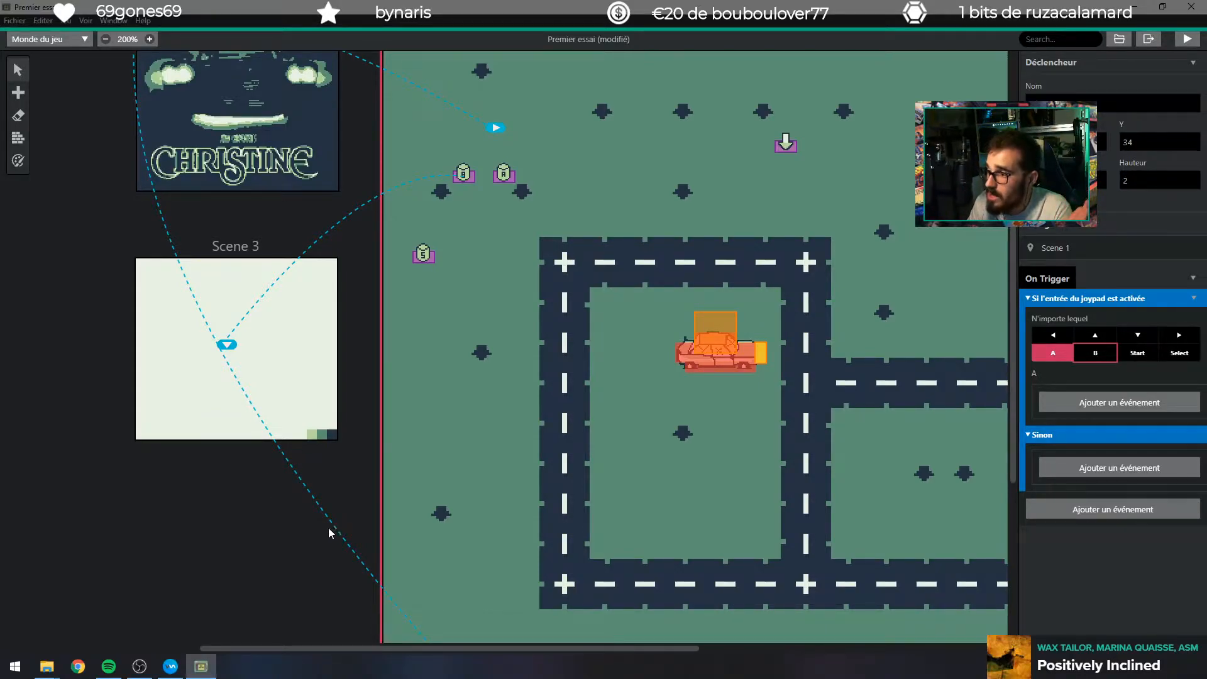
pyautogui.click(1033, 435)
pyautogui.click(1033, 435)
pyautogui.click(1032, 435)
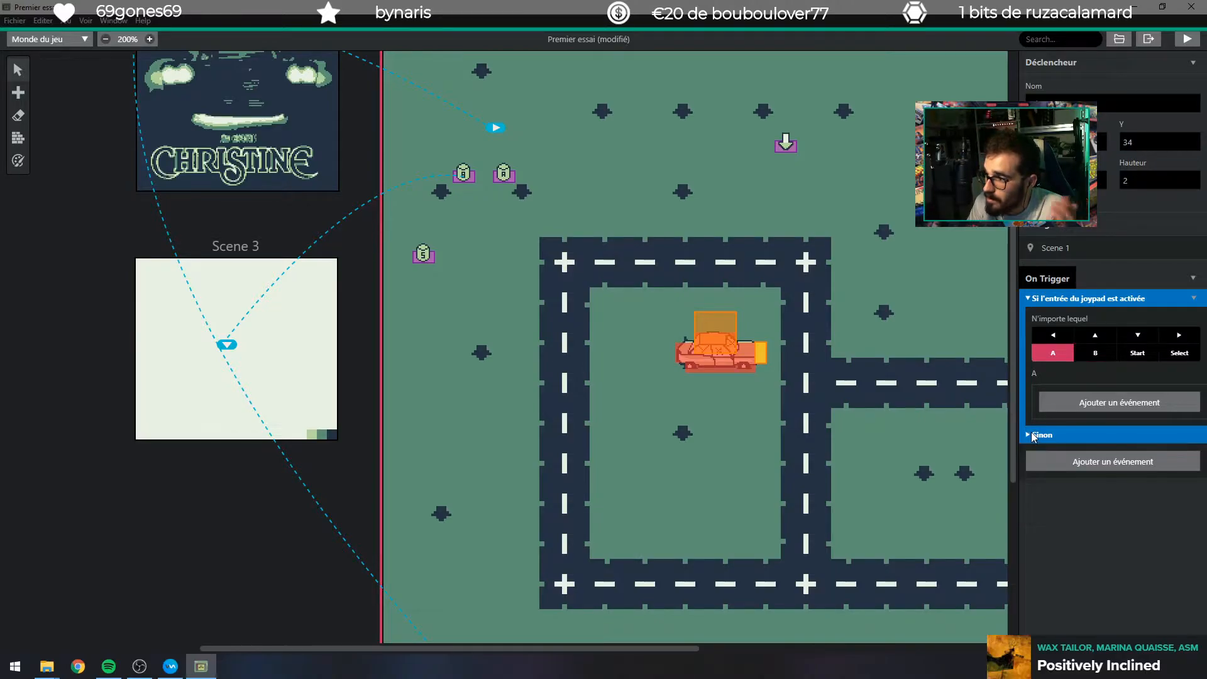
pyautogui.click(1108, 403)
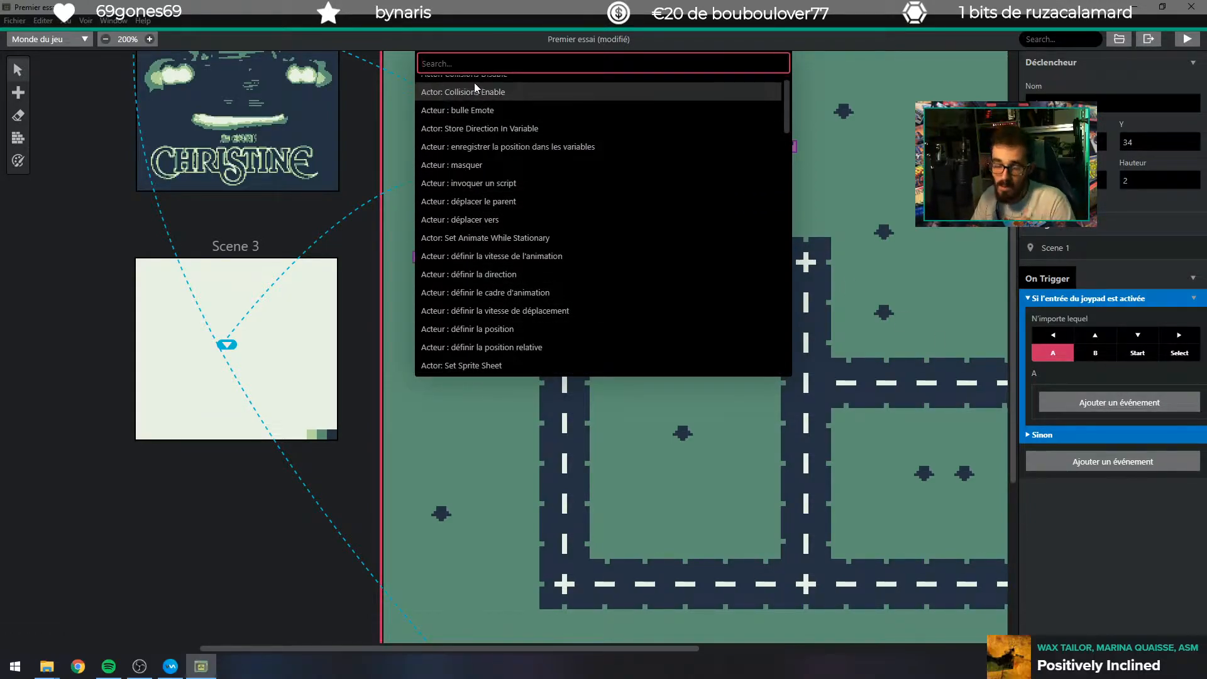
pyautogui.write('text')
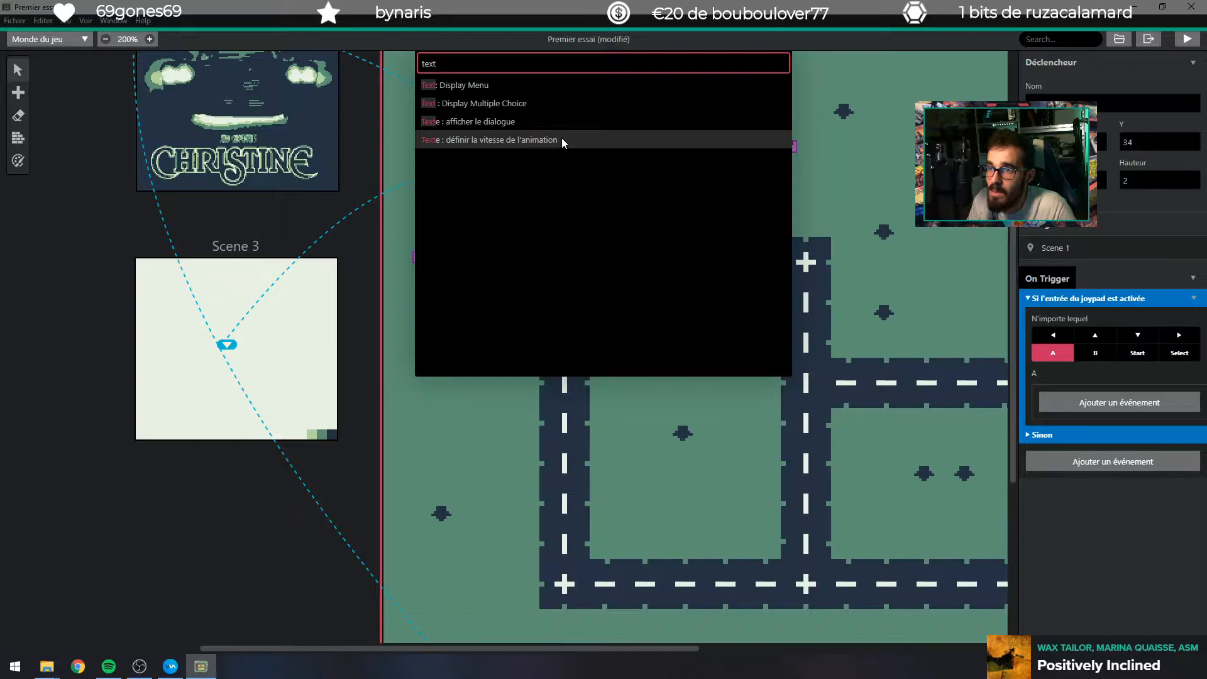
pyautogui.click(549, 125)
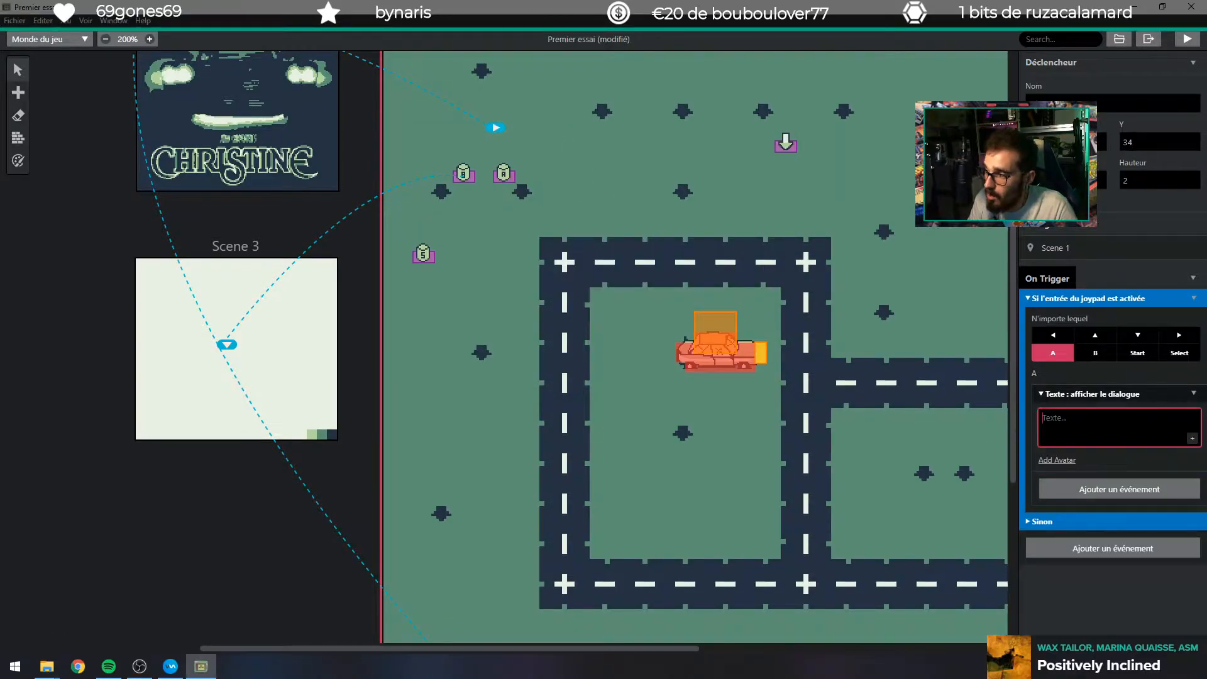
# Write "Je vois qu'il manque :" as the dialogue event's first text page.
pyautogui.write('Je void ')
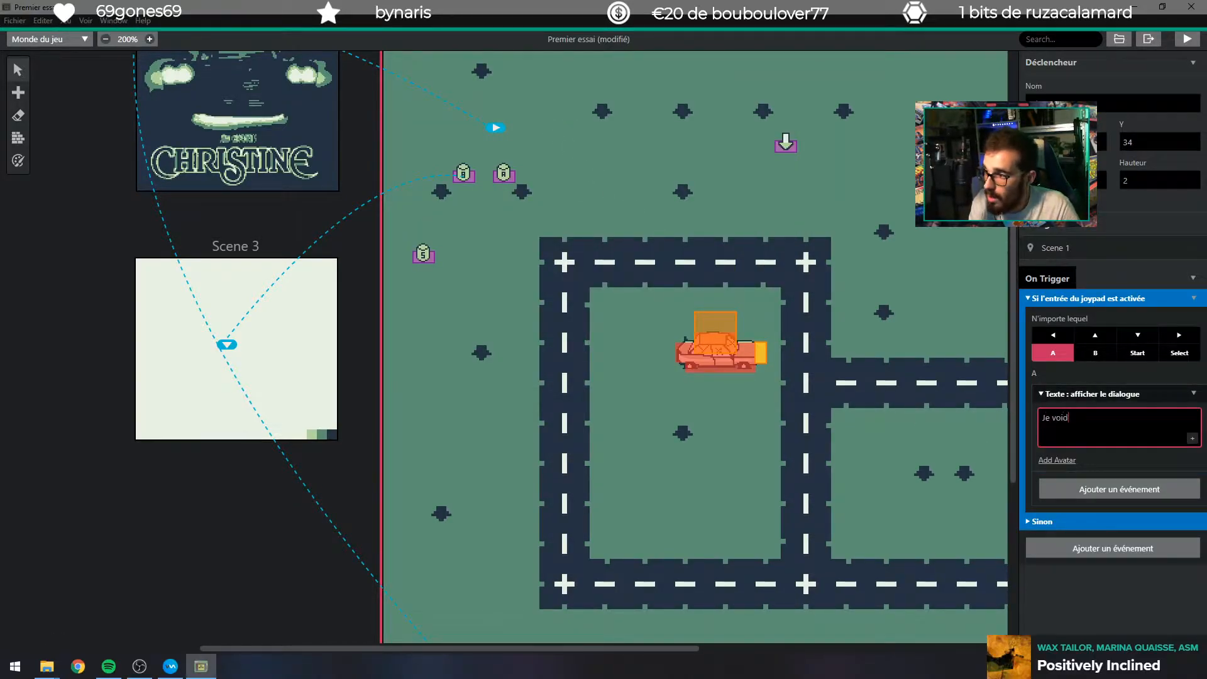
pyautogui.press('BackSpace')
pyautogui.press('BackSpace')
pyautogui.write('s ')
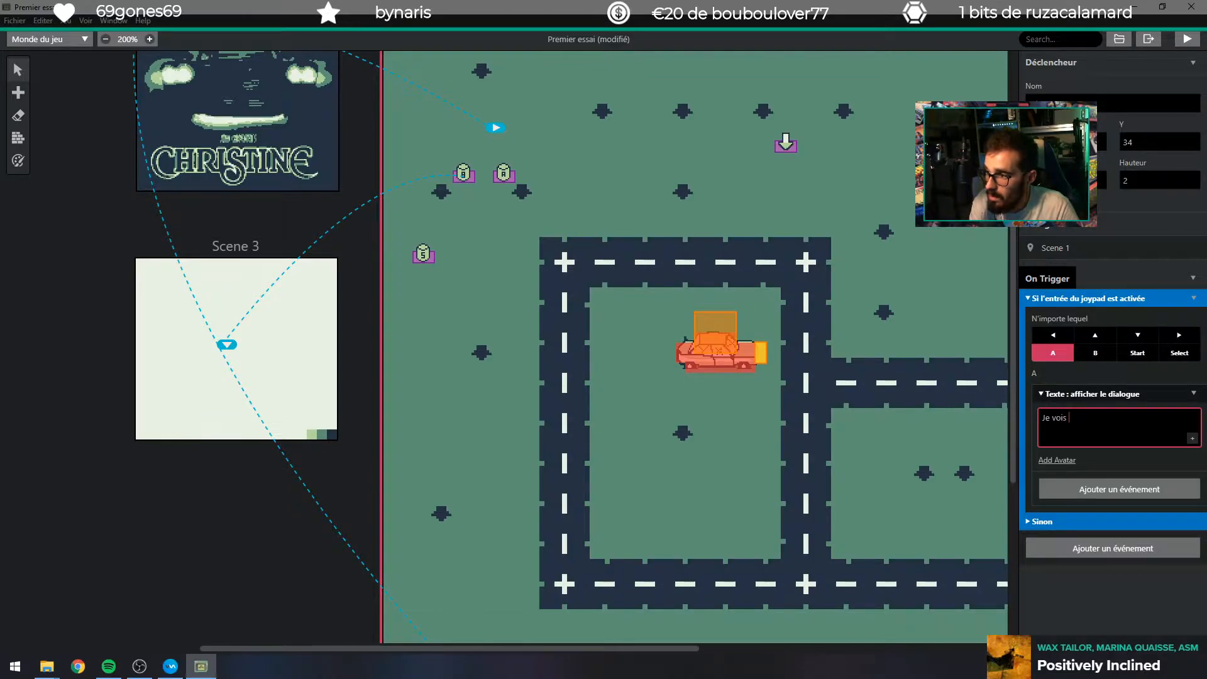
pyautogui.write("su'il man")
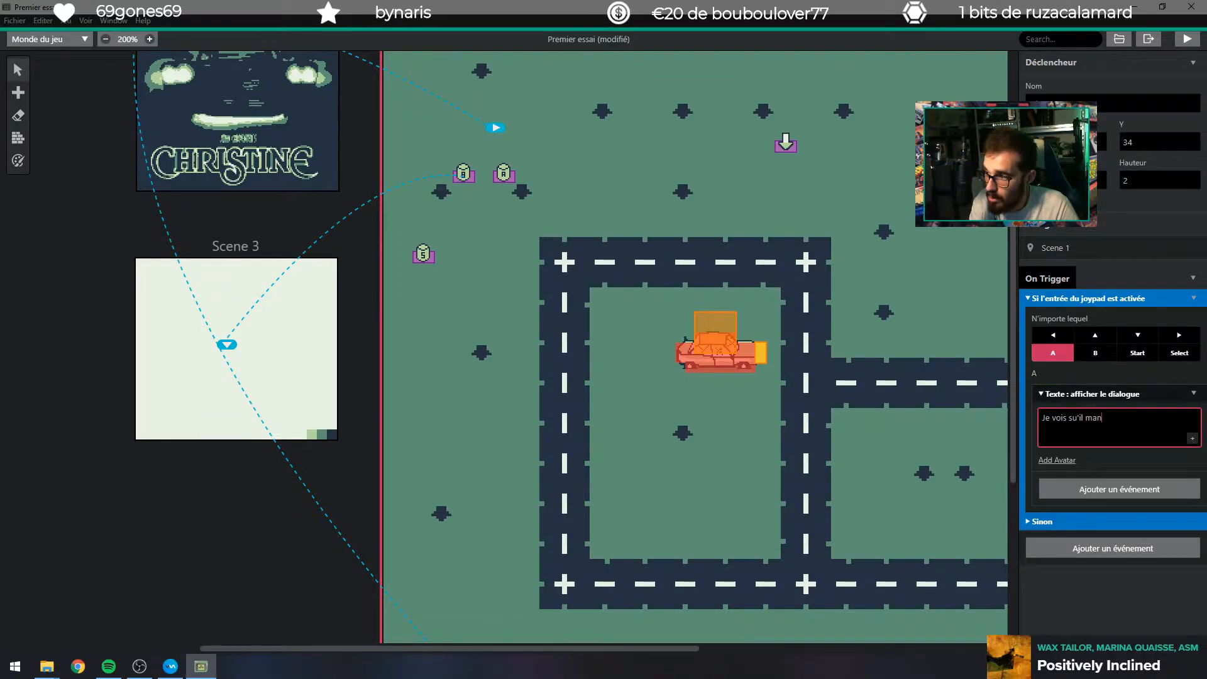
pyautogui.press('BackSpace')
pyautogui.press('BackSpace')
pyautogui.press('BackSpace')
pyautogui.press('BackSpace')
pyautogui.press('BackSpace')
pyautogui.press('BackSpace')
pyautogui.press('BackSpace')
pyautogui.press('BackSpace')
pyautogui.press('BackSpace')
pyautogui.write("qu'il manque :")
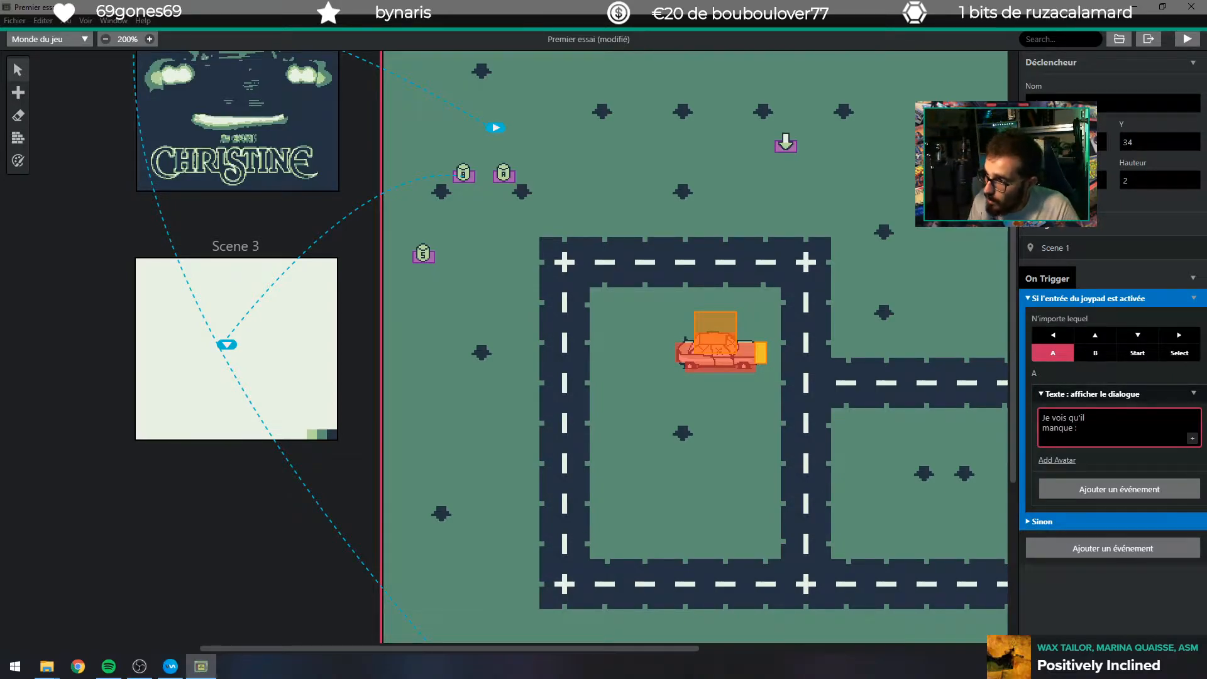
# Add a second text page to the dialogue reading "l'alternateur, 1 bougie, la batterie".
pyautogui.click(1192, 438)
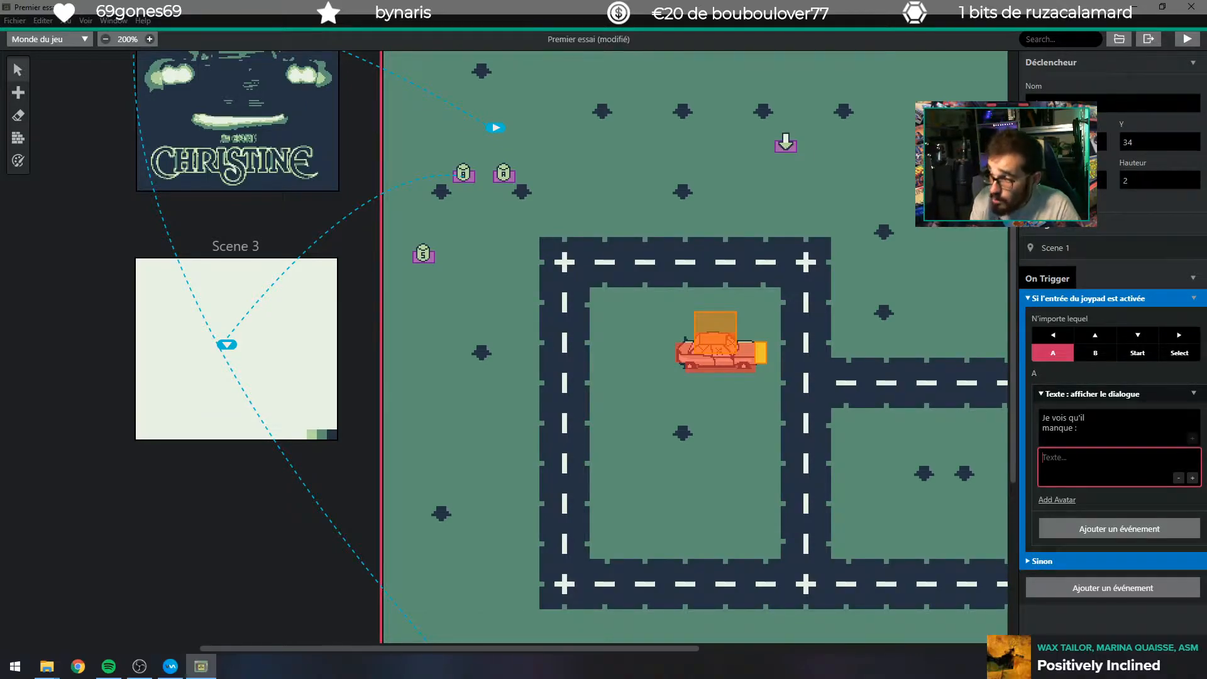
pyautogui.write("l'a")
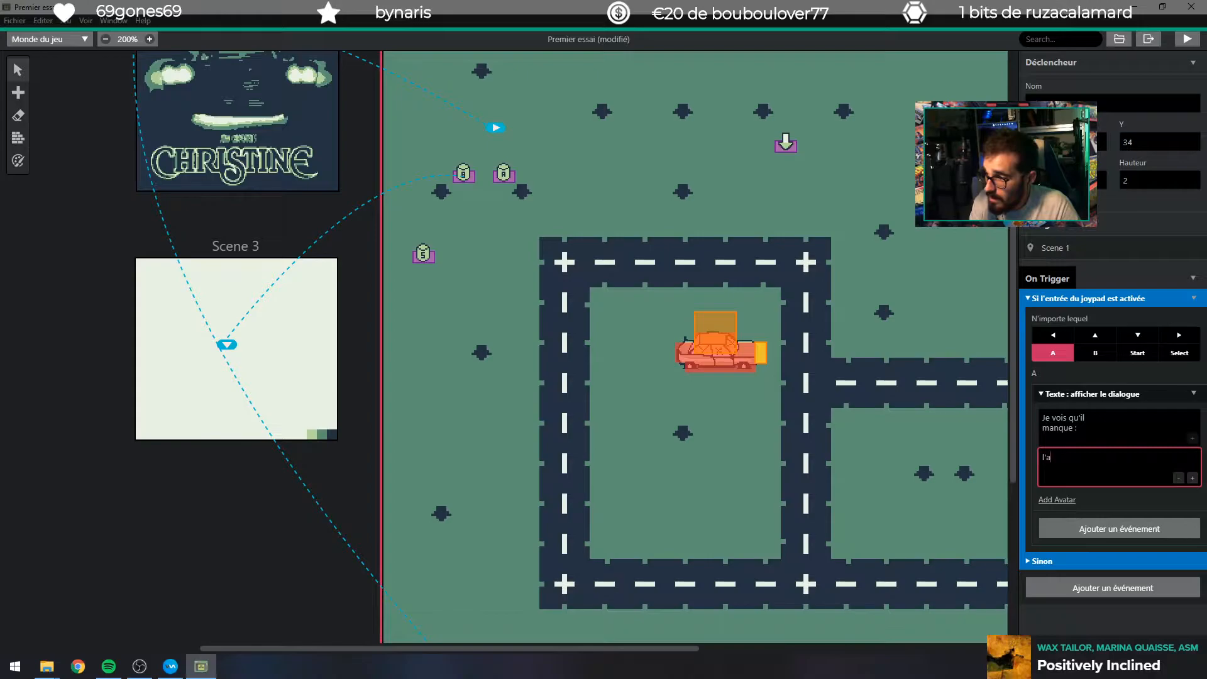
pyautogui.write('lternateur,')
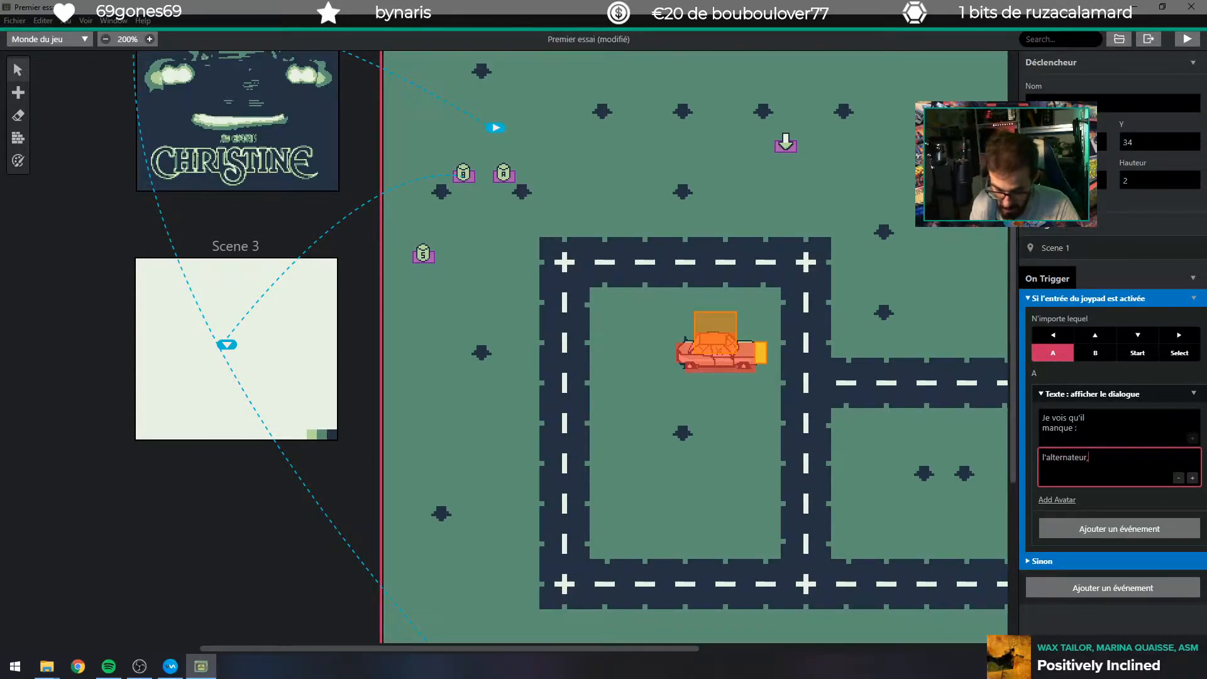
pyautogui.write(' 1 gou')
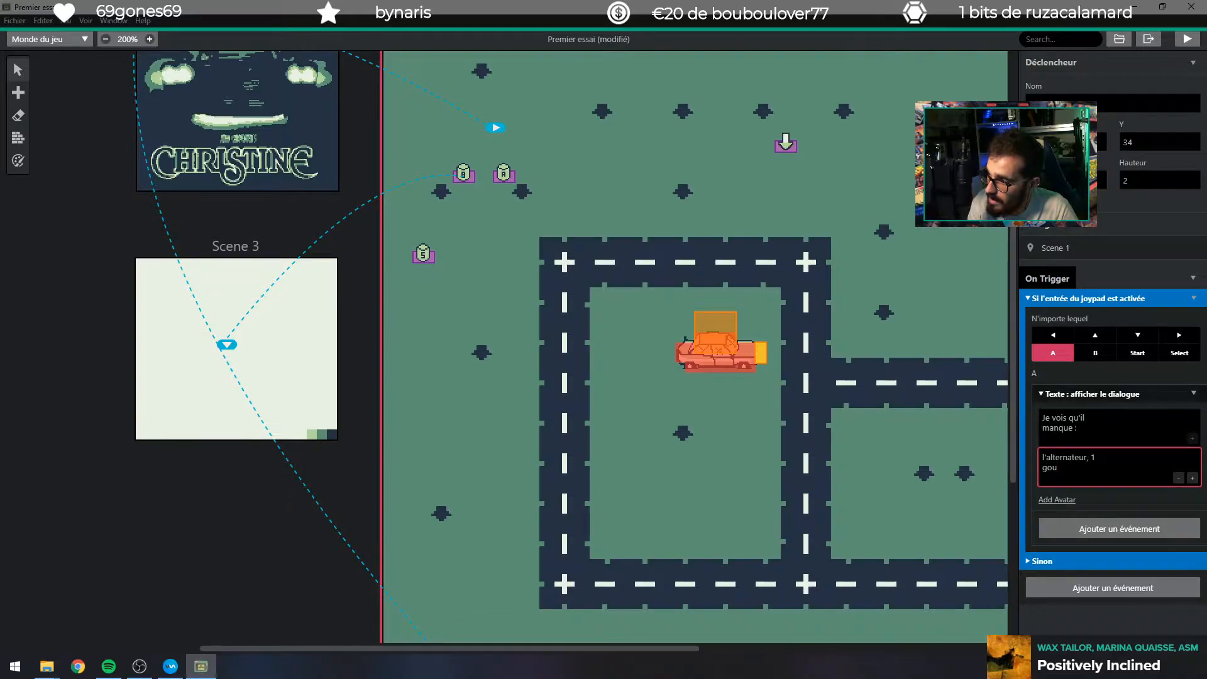
pyautogui.press('BackSpace')
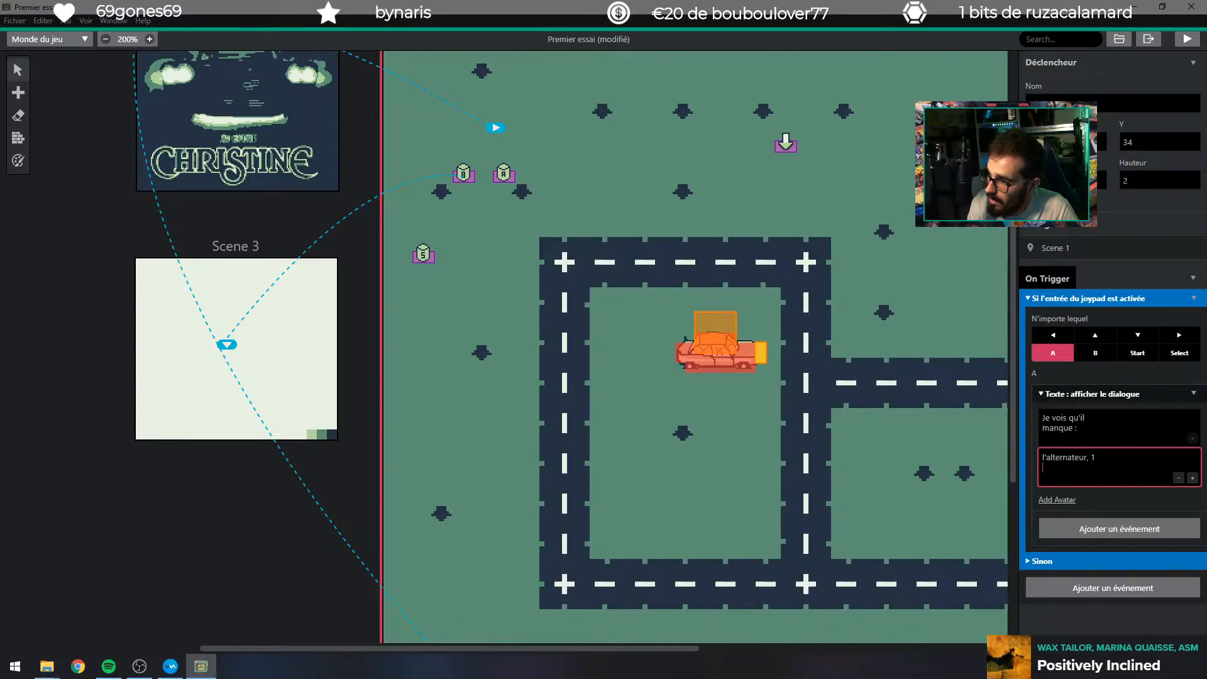
pyautogui.press('BackSpace')
pyautogui.write('1')
pyautogui.press('Return')
pyautogui.write('bougie')
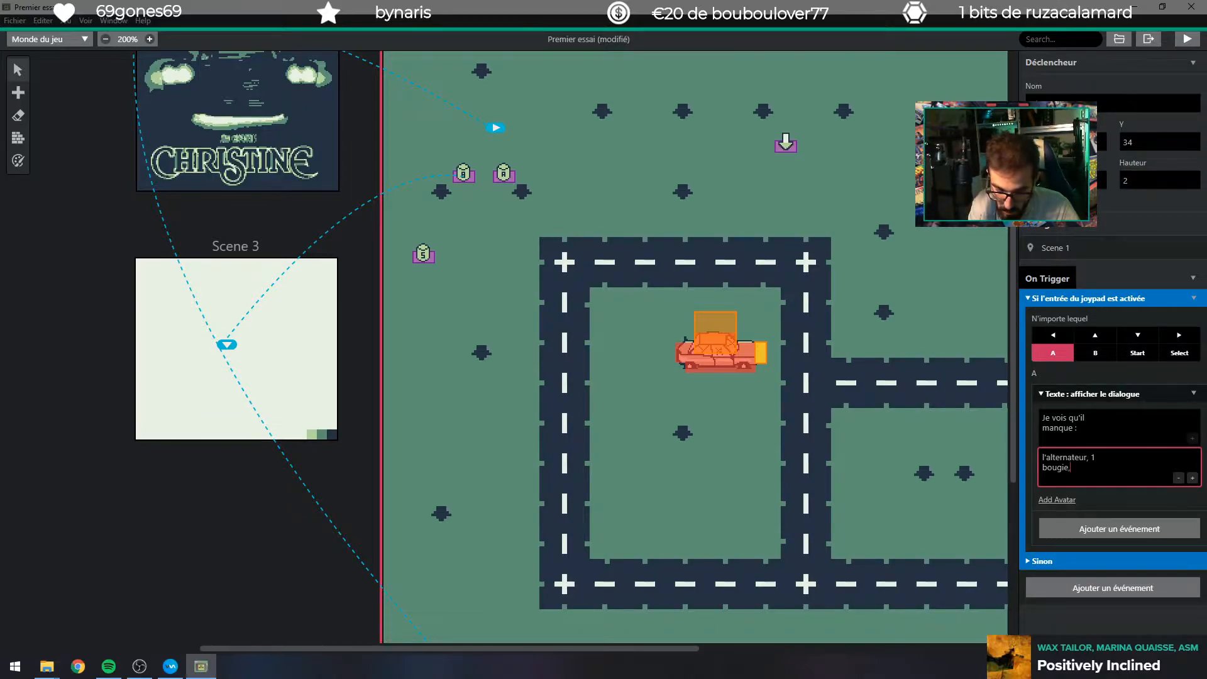
pyautogui.write(',')
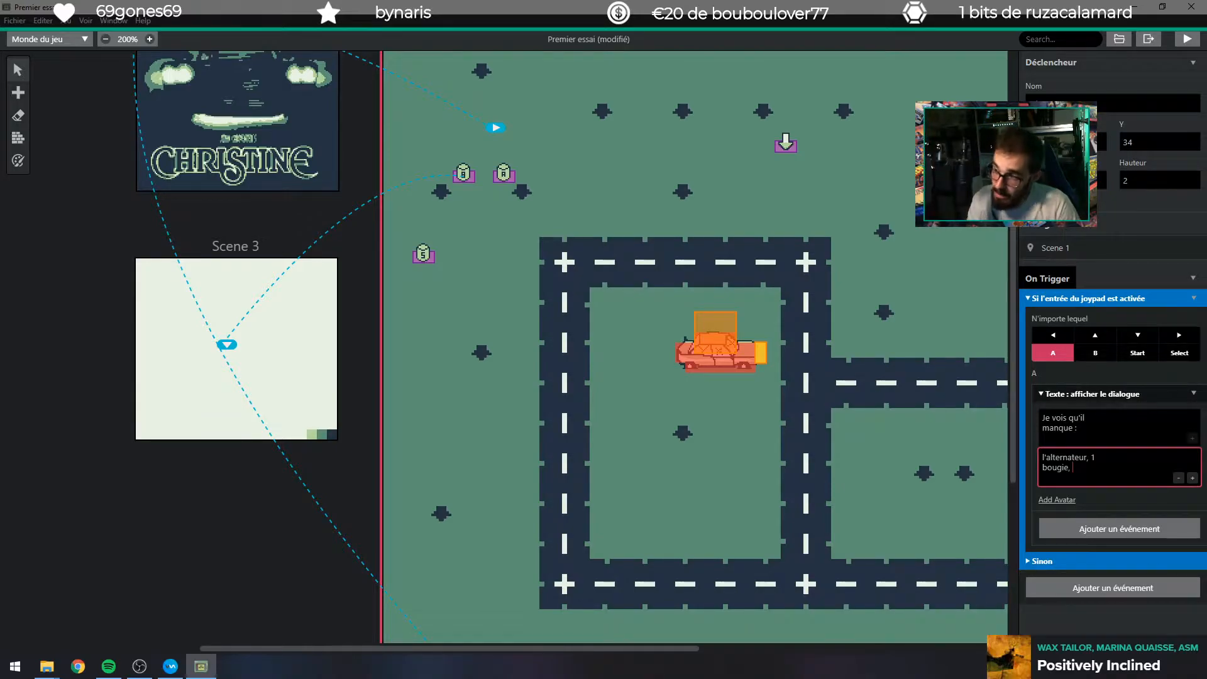
pyautogui.write('la')
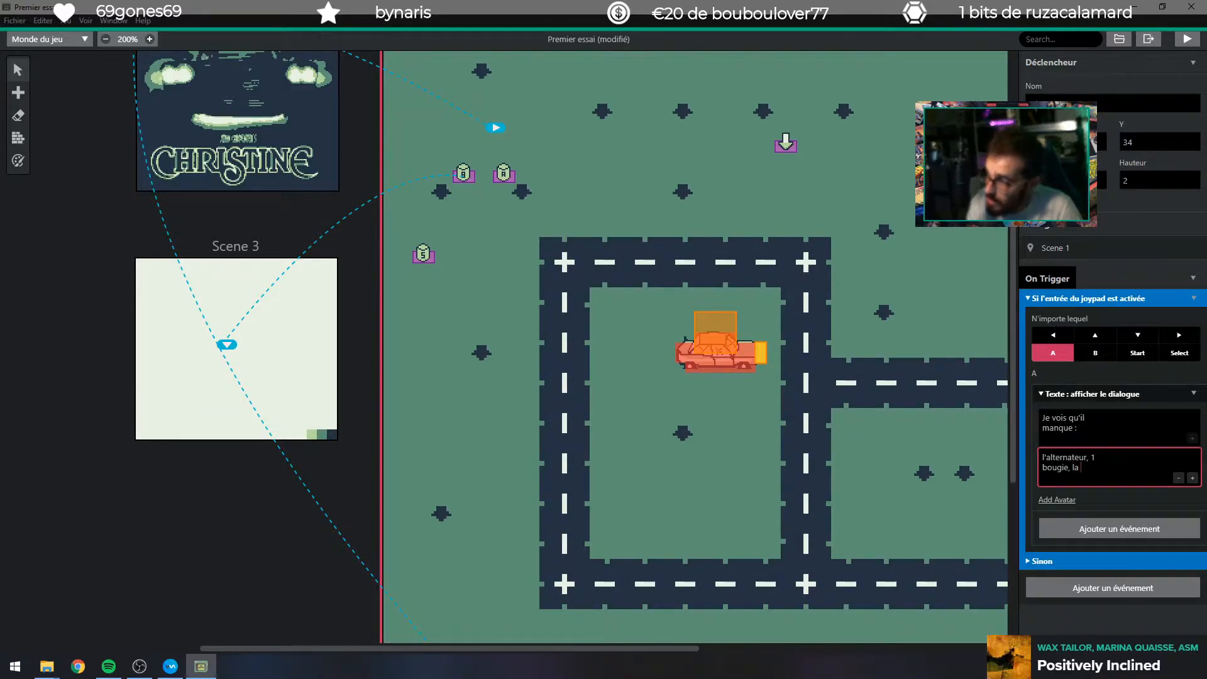
pyautogui.write(' batterie')
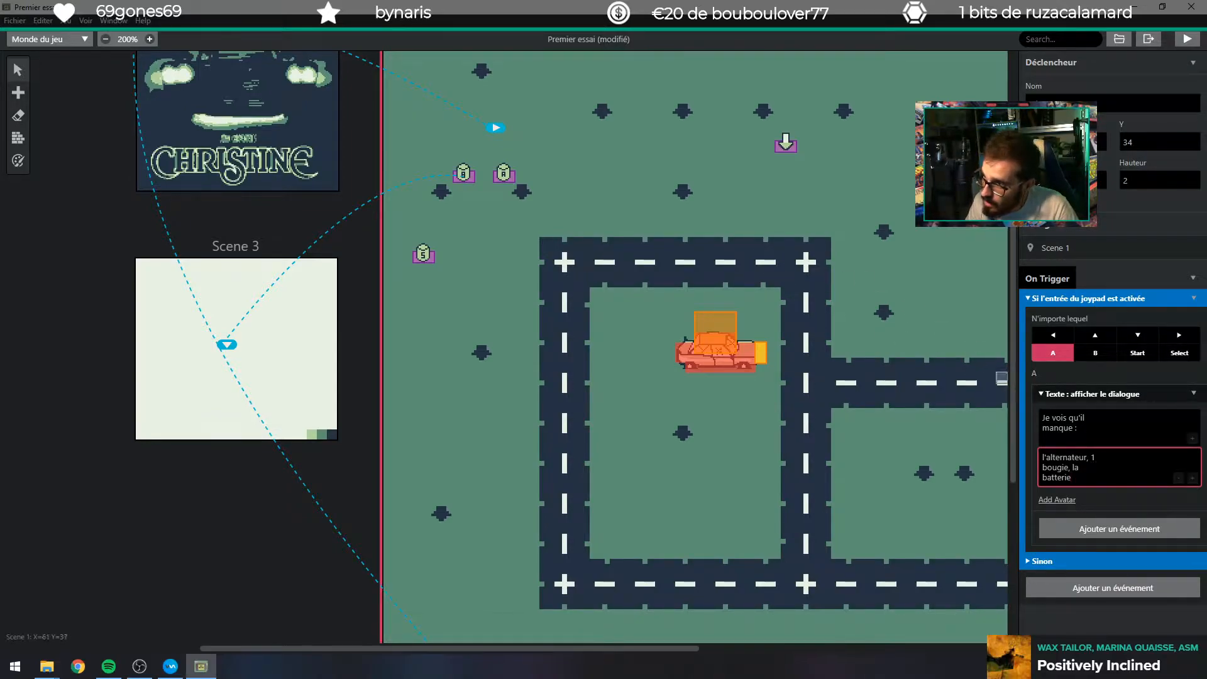
# Add a third text page to the dialogue containing "radiateur".
pyautogui.click(1191, 478)
pyautogui.click(1118, 505)
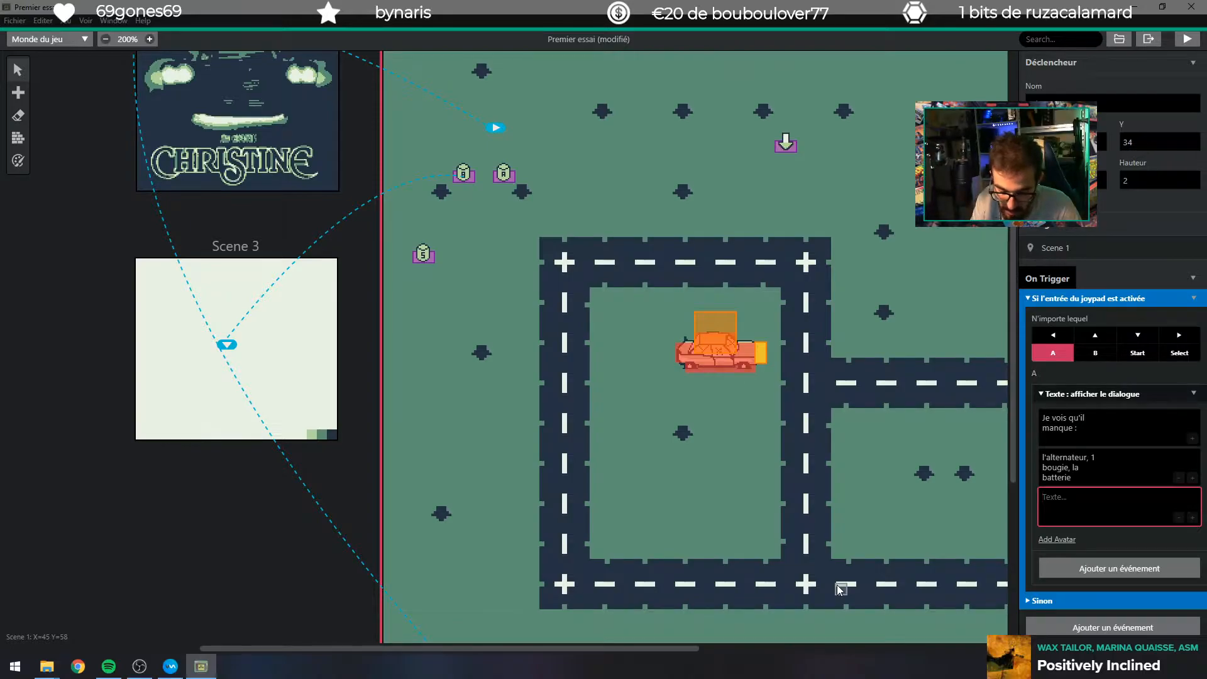
pyautogui.write('radiateur')
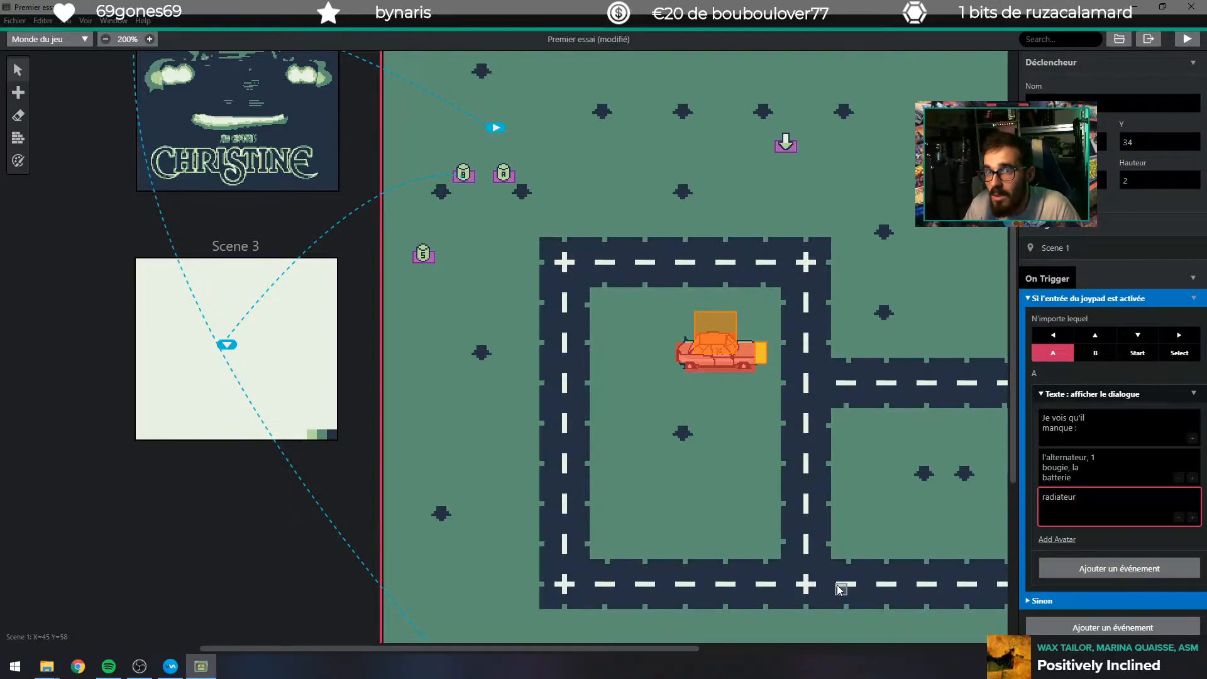
# Look through the open windows and close the testgb and web folder windows.
pyautogui.hotkey('alt', 'Tab')
pyautogui.hotkey('alt', 'Tab')
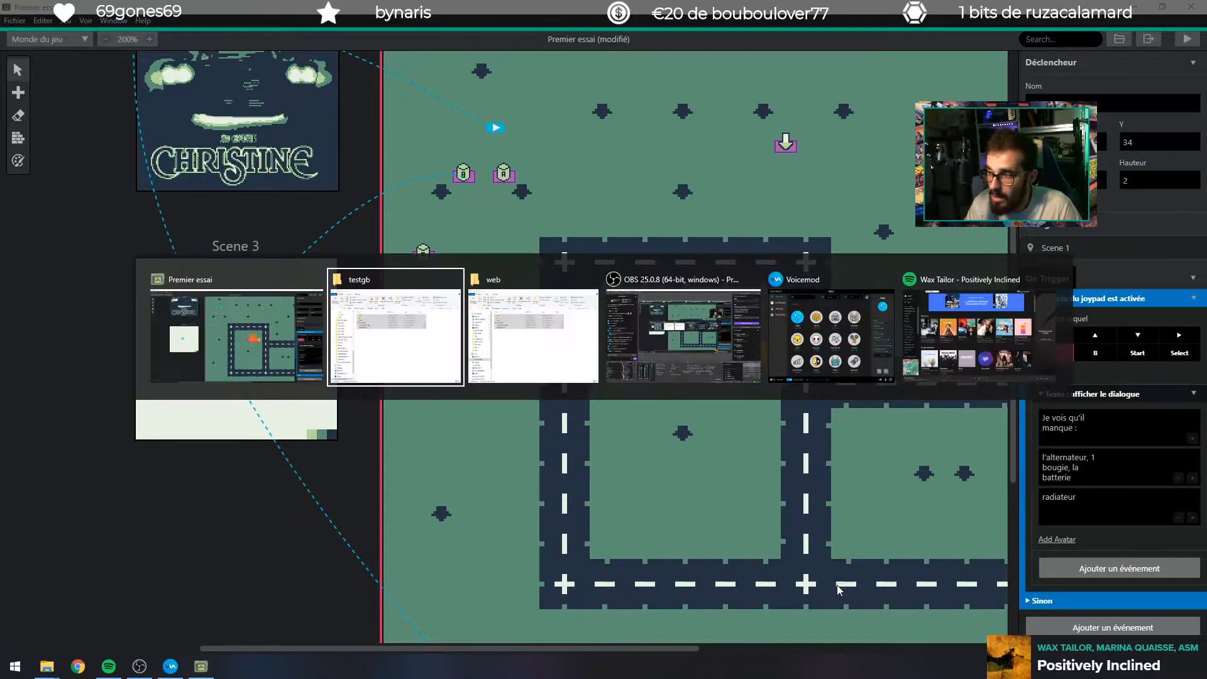
pyautogui.hotkey('alt', 'Tab')
pyautogui.hotkey('alt', 'Tab')
pyautogui.hotkey('alt', 'Tab')
pyautogui.hotkey('alt', 'Tab')
pyautogui.hotkey('alt', 'Tab')
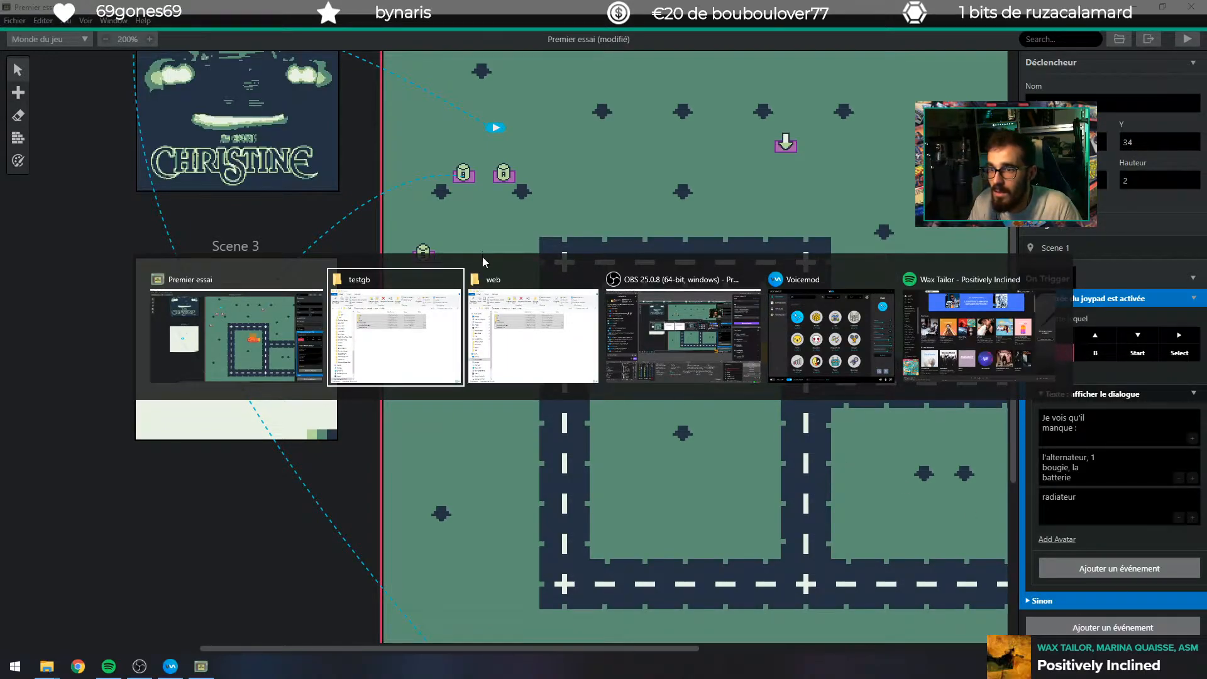
pyautogui.click(452, 279)
pyautogui.click(520, 279)
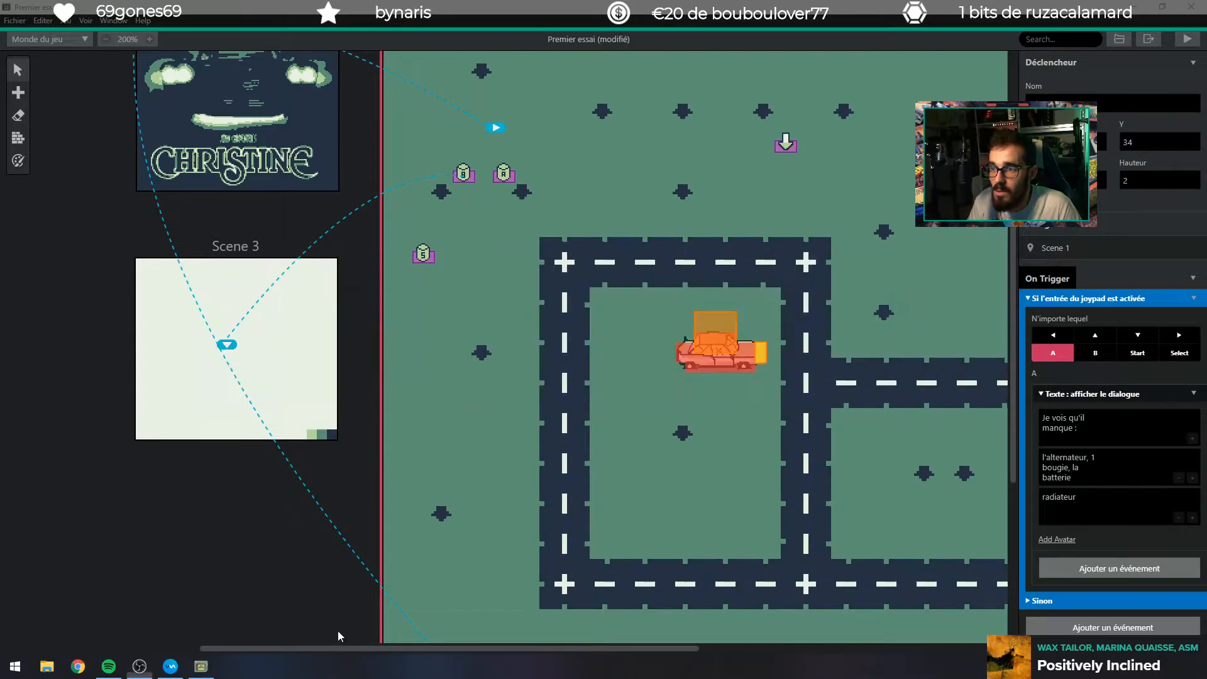
# Open Chrome and search Google for "christine movie".
pyautogui.click(78, 667)
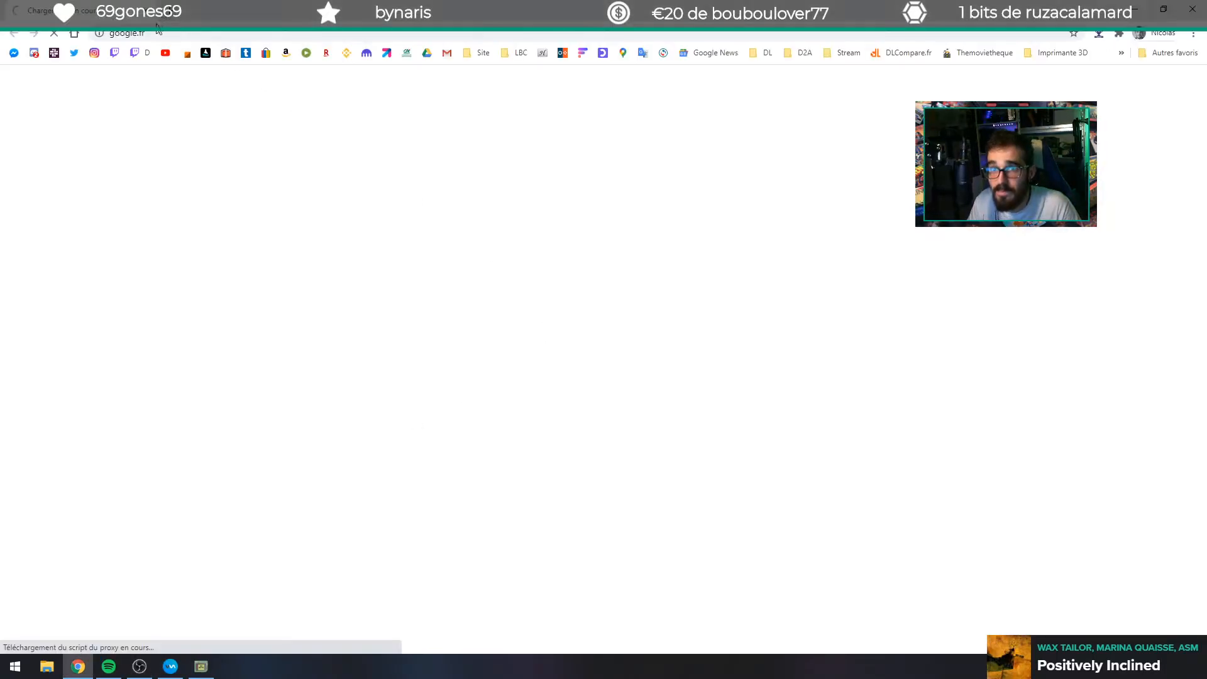
pyautogui.click(157, 34)
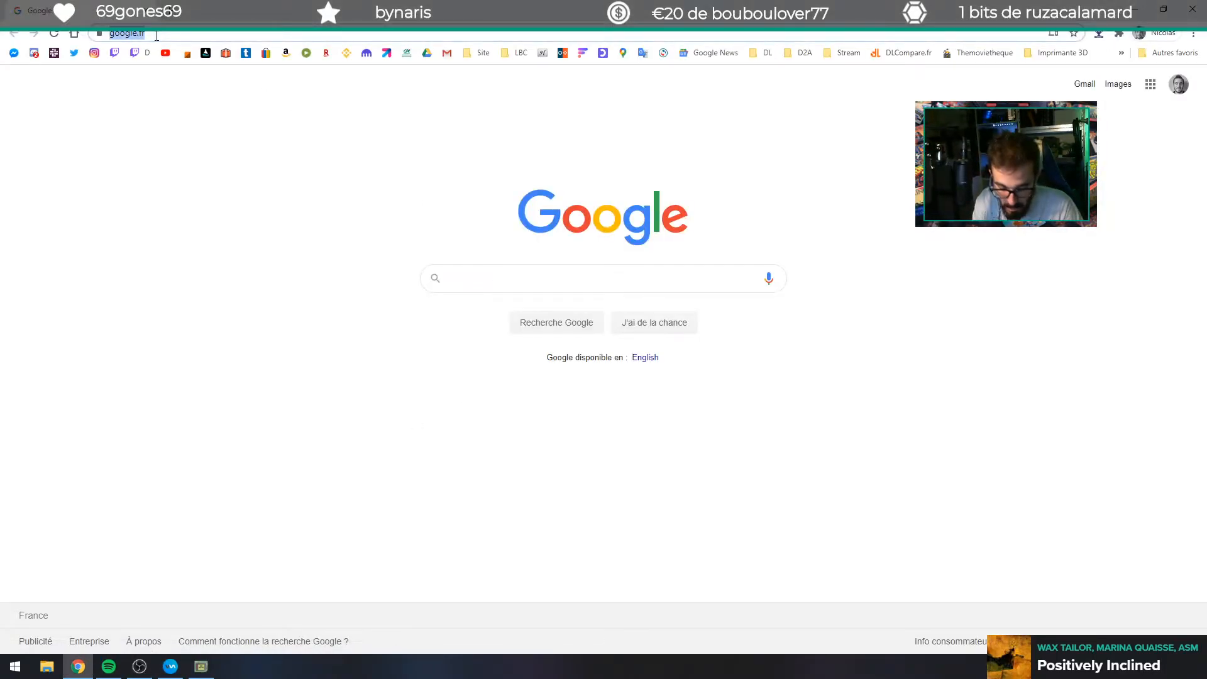
pyautogui.write('christine')
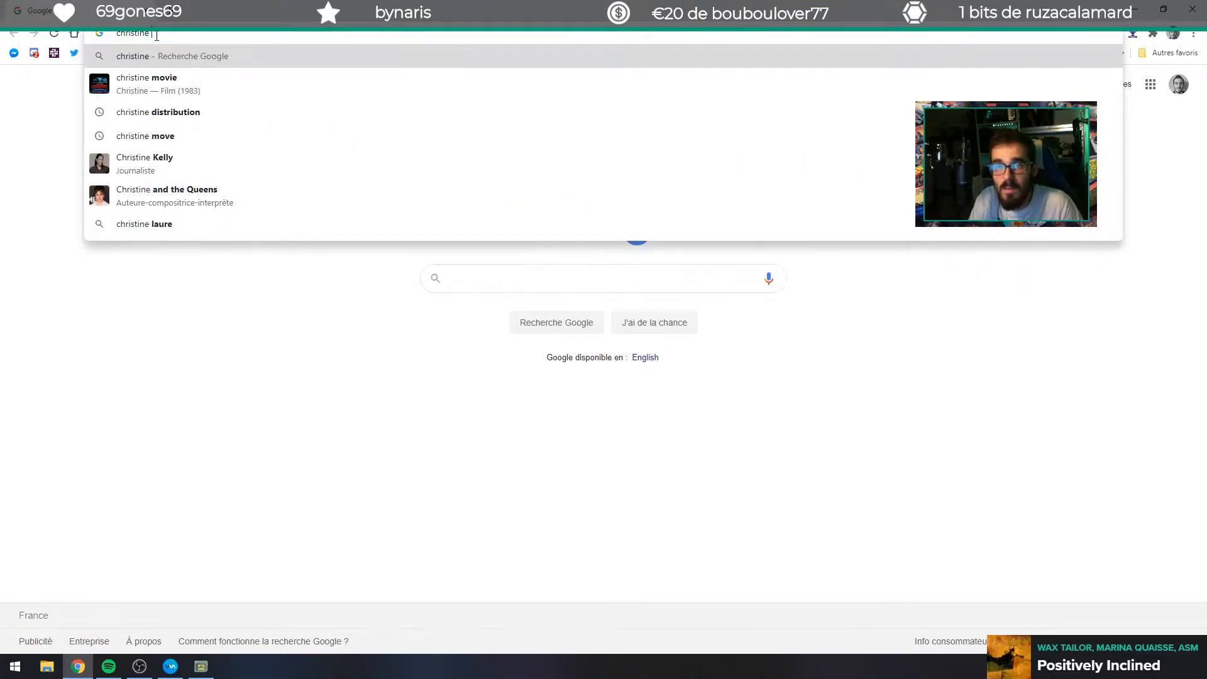
pyautogui.press('Down')
pyautogui.press('Return')
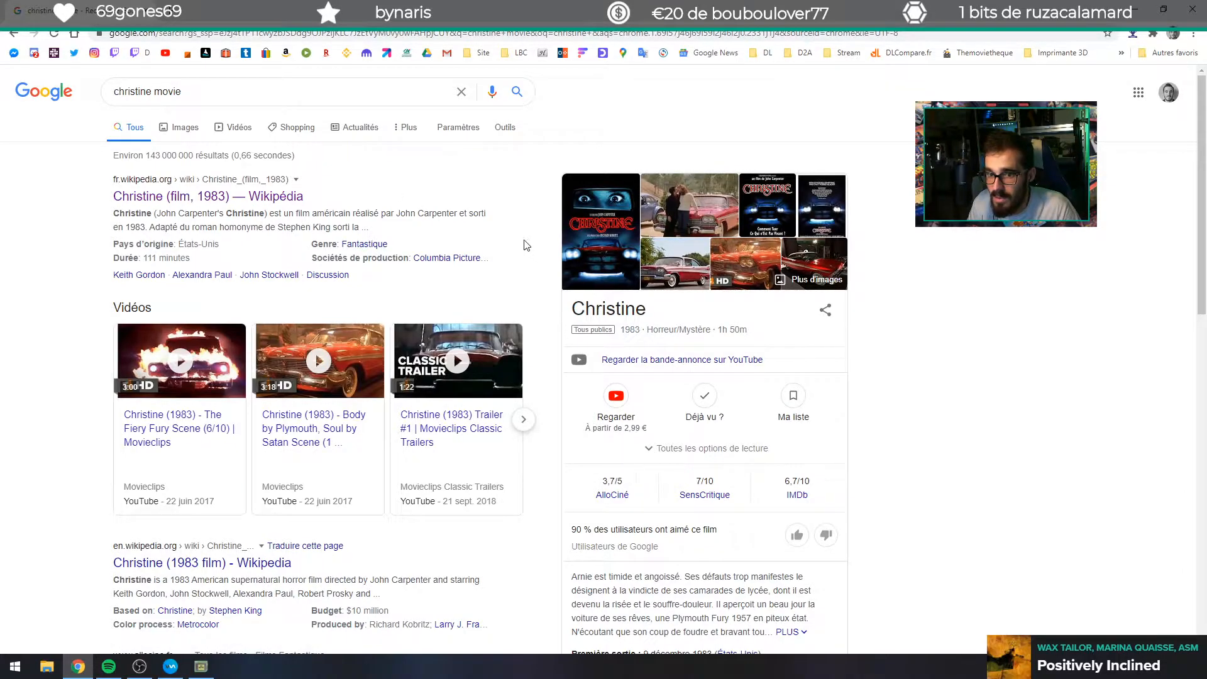
# Open the French Wikipedia article on Christine (film, 1983) and read the Synopsis passage about the car.
pyautogui.click(286, 196)
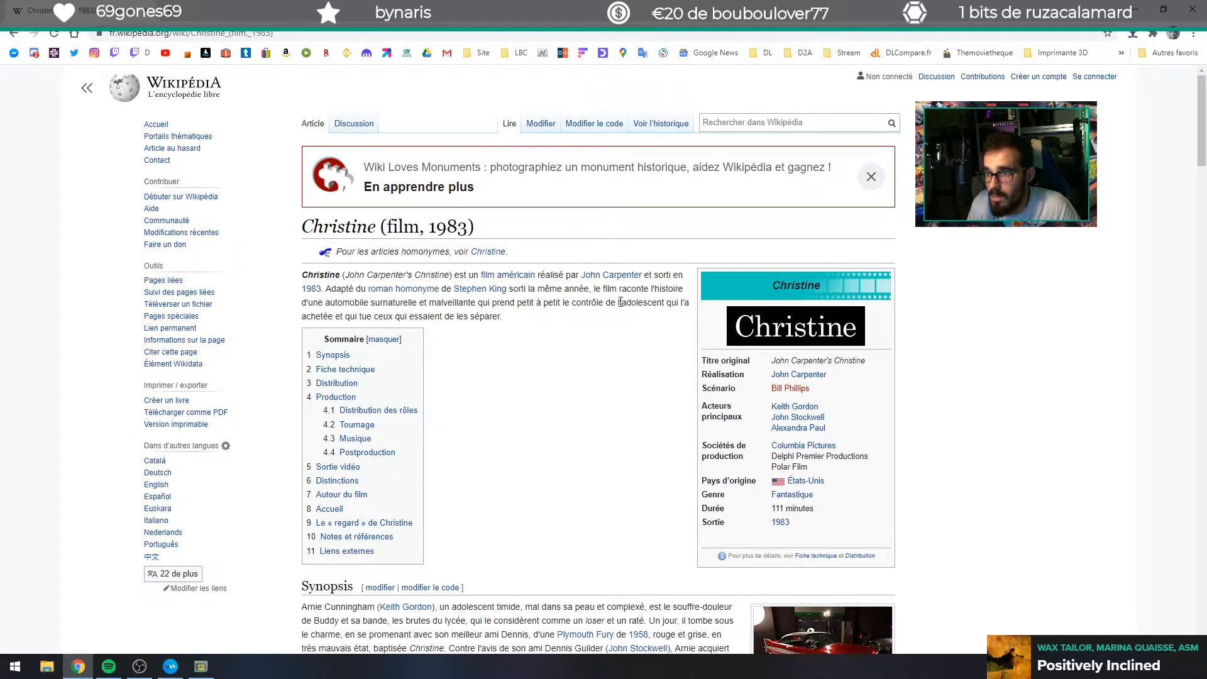
pyautogui.scroll(-3, 524, 310)
pyautogui.moveTo(660, 383); pyautogui.dragTo(584, 369)
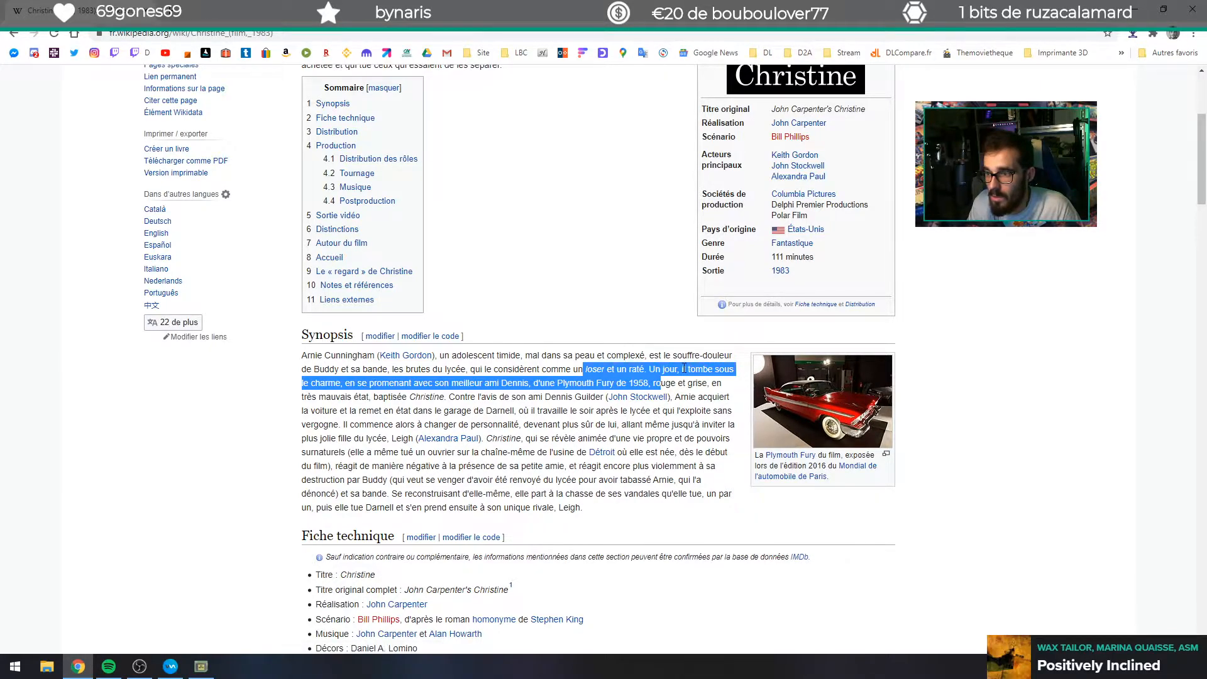
# Switch back to GB Studio and complete the third dialogue page so it reads "radiateur et de l'essence.".
pyautogui.click(350, 371)
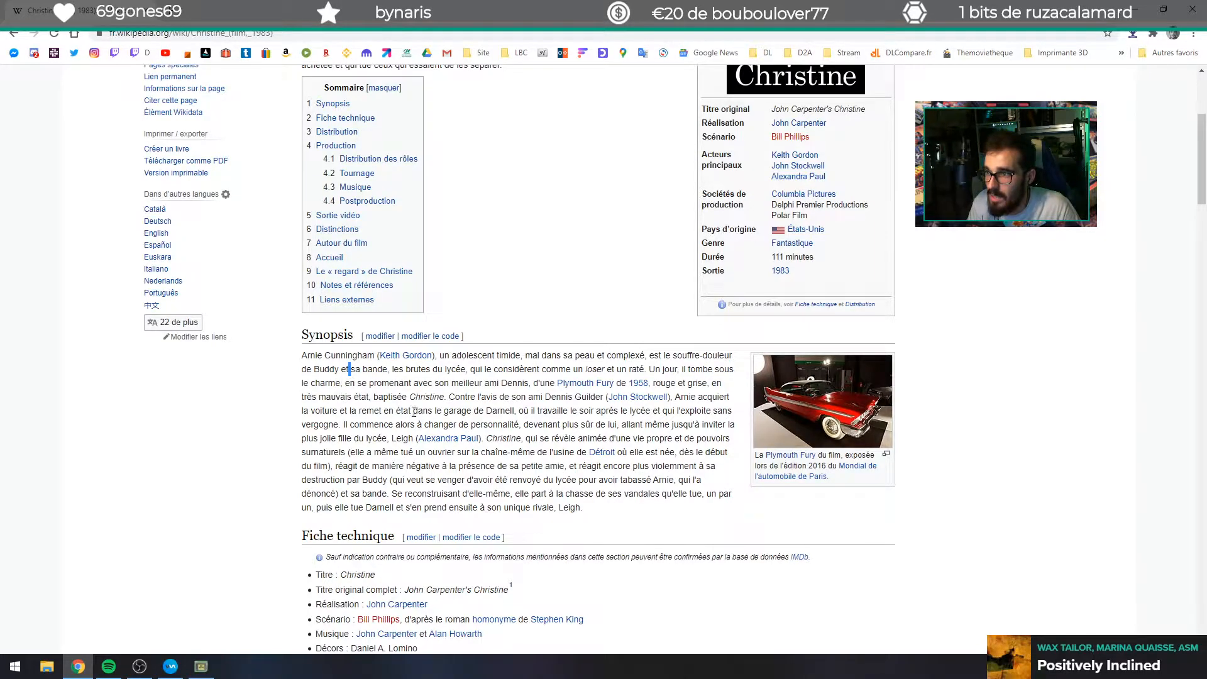
pyautogui.scroll(4, 552, 412)
pyautogui.hotkey('alt', 'Tab')
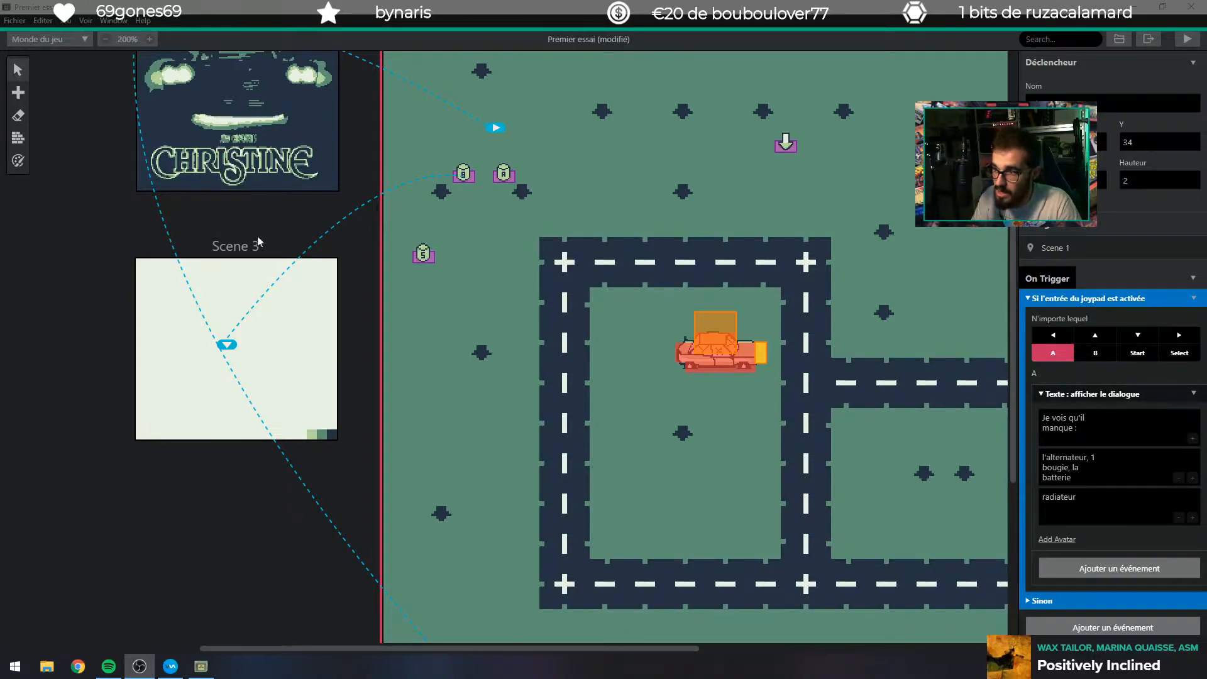
pyautogui.click(1094, 501)
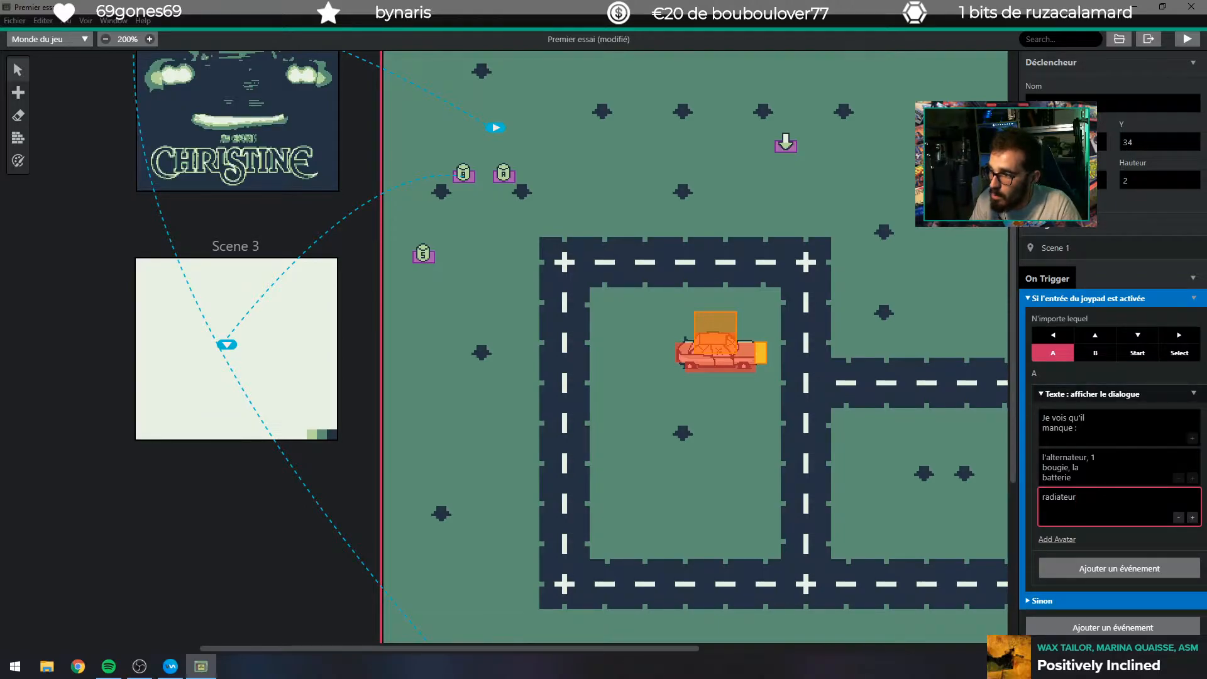
pyautogui.write("et de l'es")
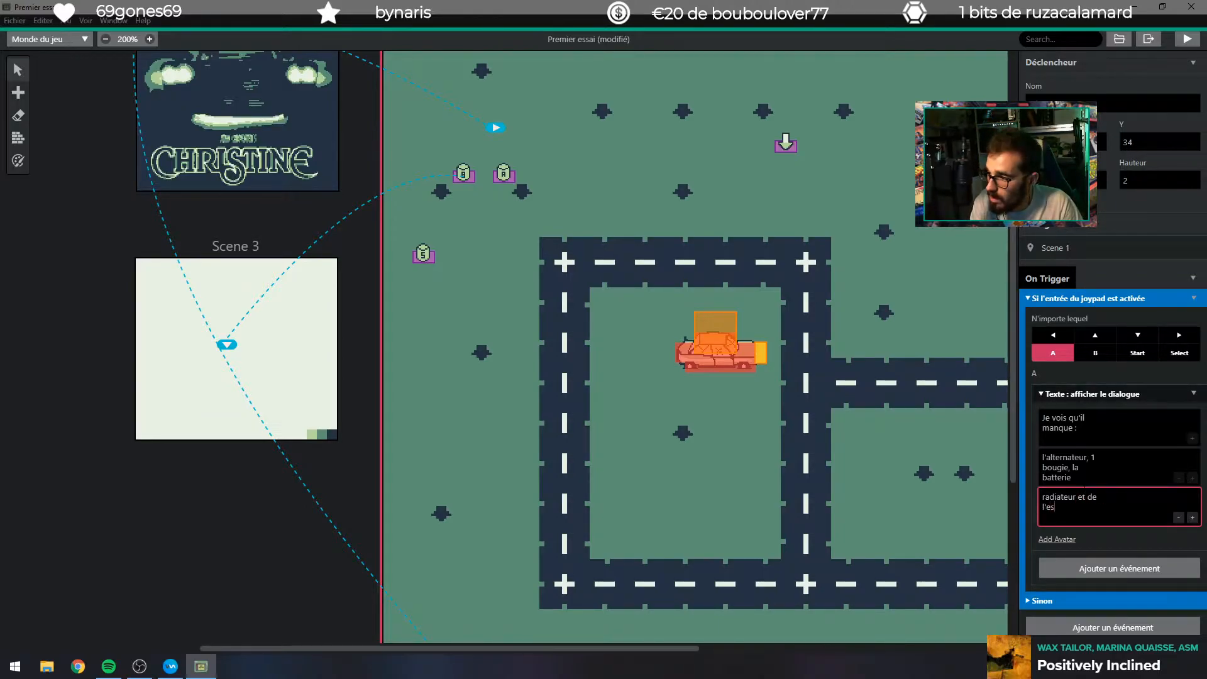
pyautogui.write('sence.')
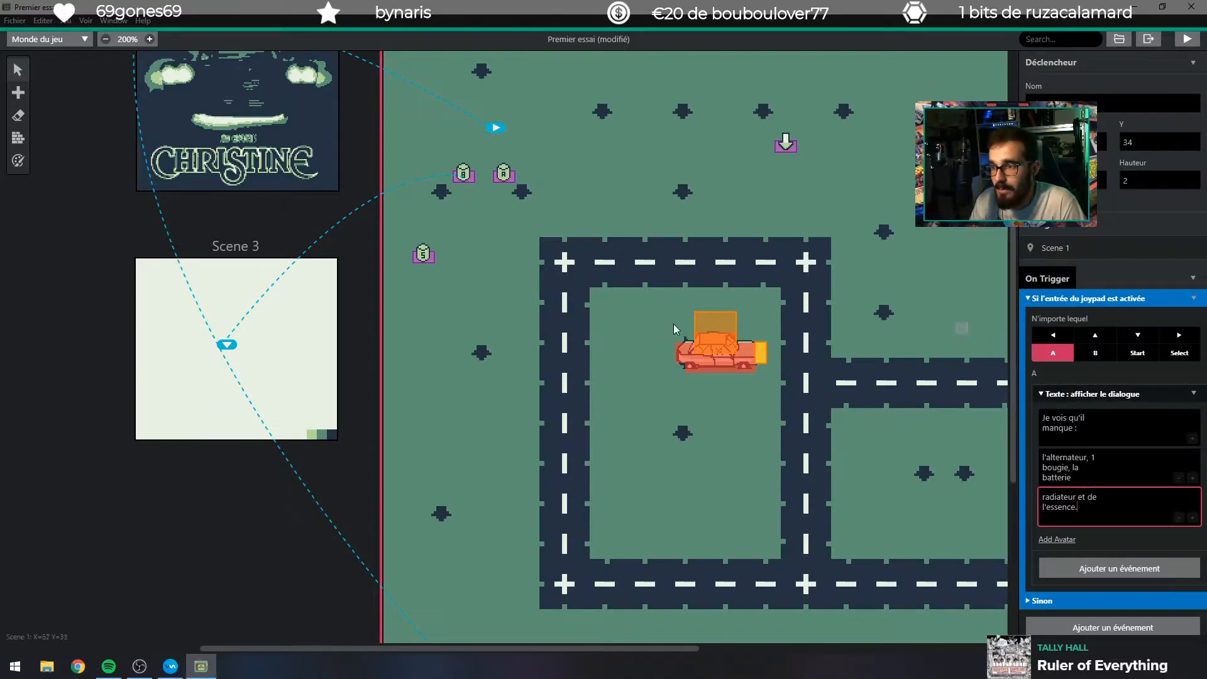
pyautogui.scroll(-5, 507, 337)
pyautogui.scroll(4, 727, 404)
pyautogui.scroll(-4, 578, 439)
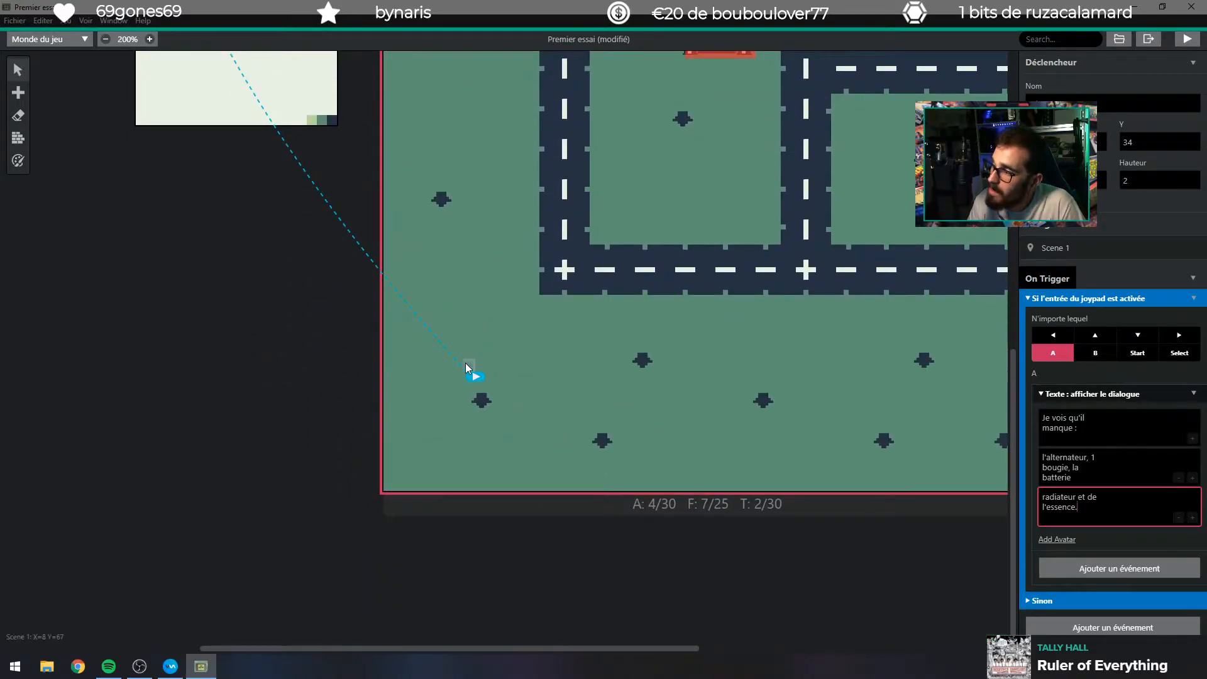
pyautogui.scroll(4, 438, 382)
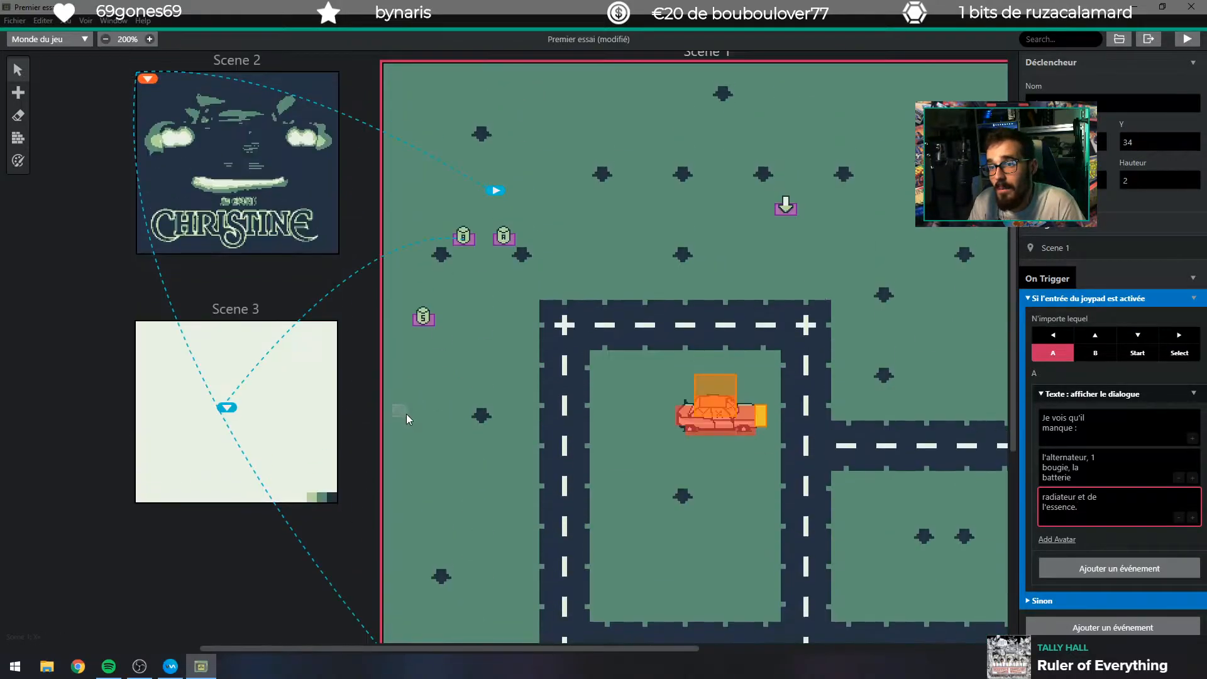
pyautogui.scroll(-9, 406, 414)
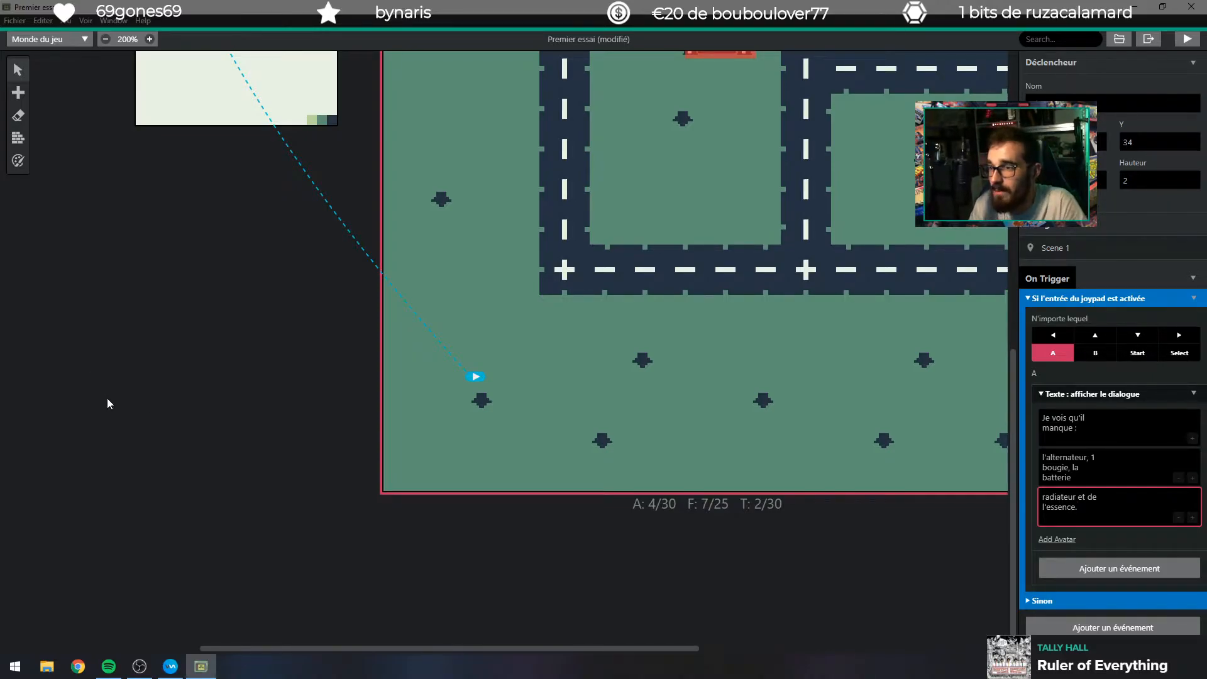
pyautogui.scroll(5, 501, 253)
pyautogui.scroll(1, 507, 230)
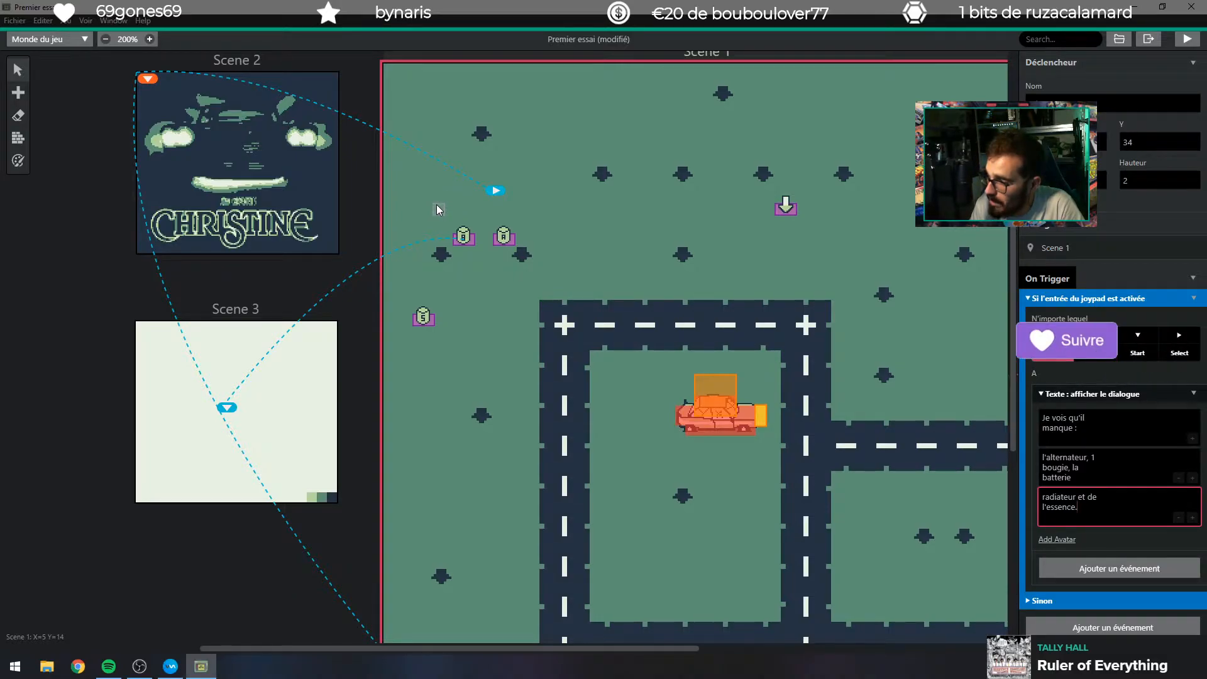
# Add a comma after "batterie" at the end of the second dialogue page.
pyautogui.scroll(-2, 660, 306)
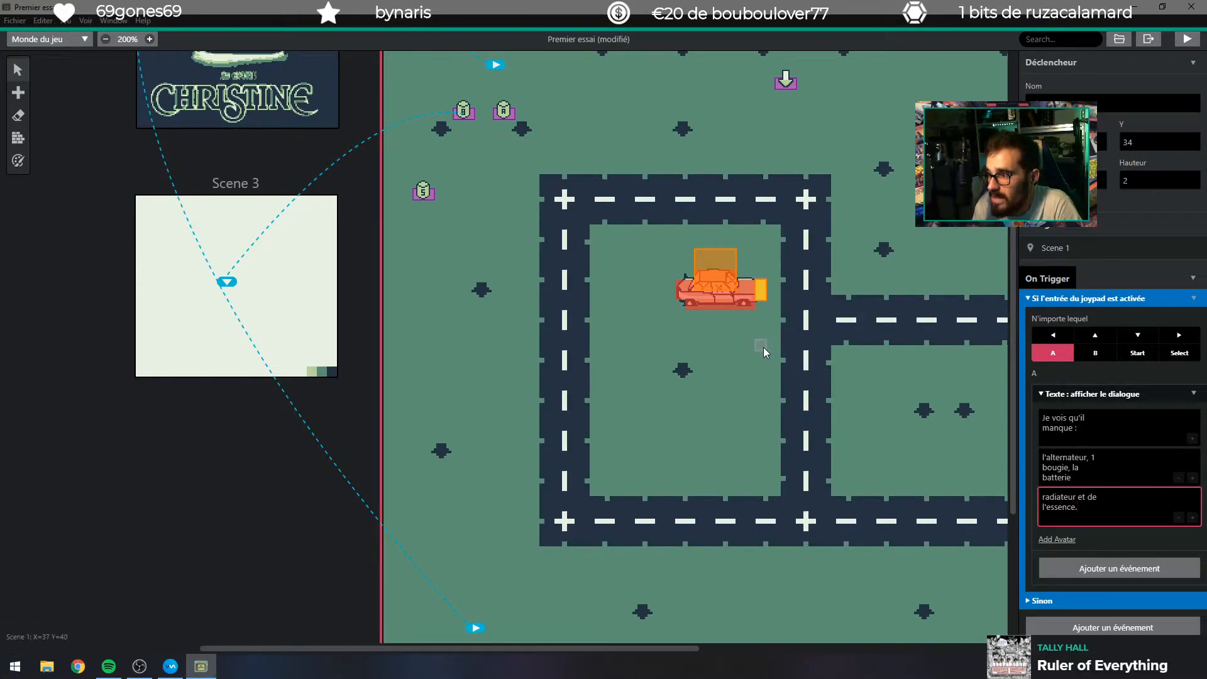
pyautogui.click(1094, 476)
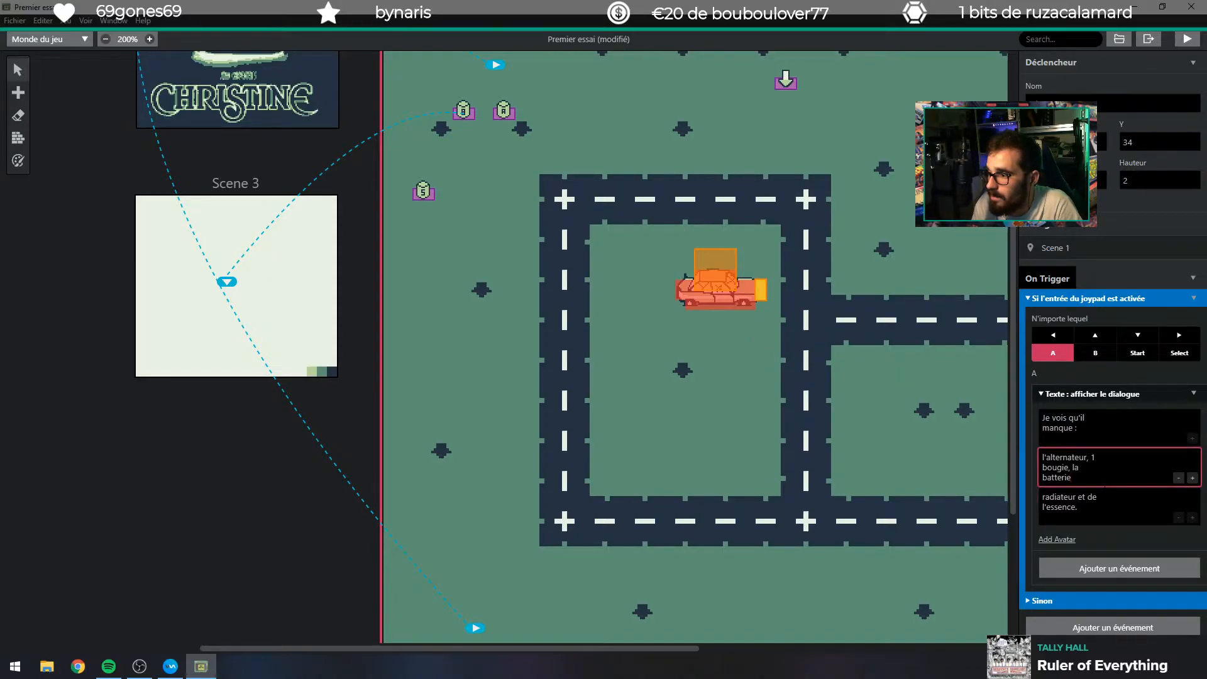
pyautogui.write(',')
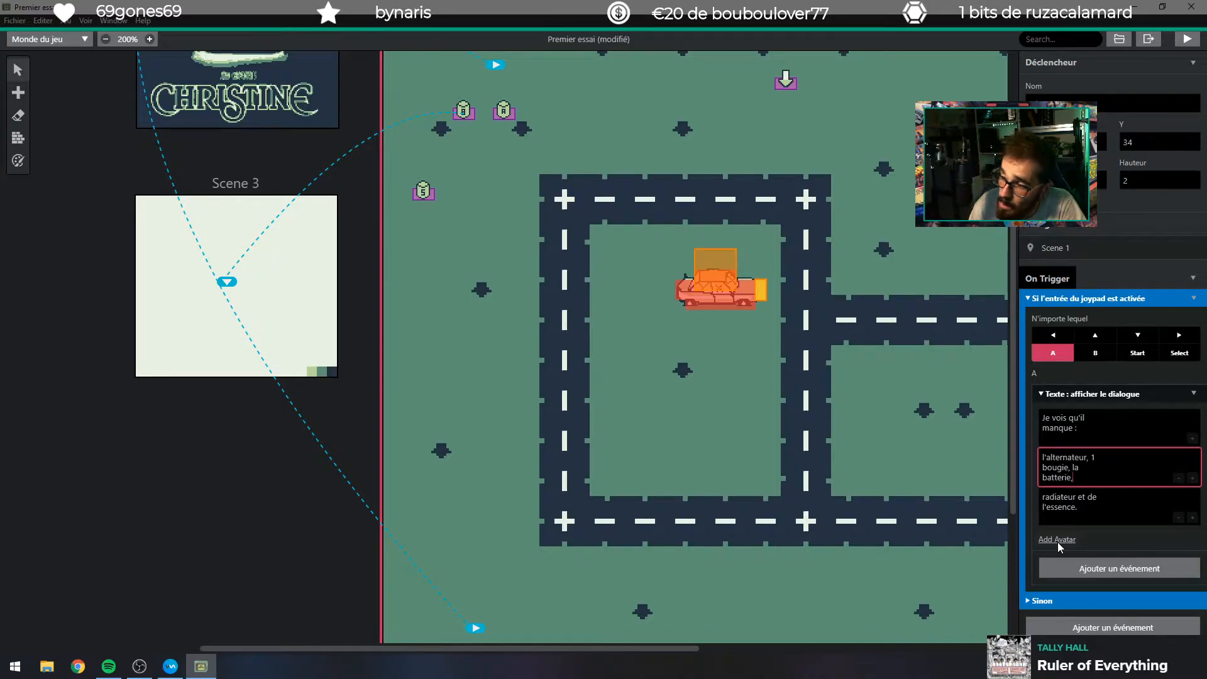
# Add a "Variable : définir sur valeur" event below the dialogue, inside the A-button condition.
pyautogui.click(1072, 565)
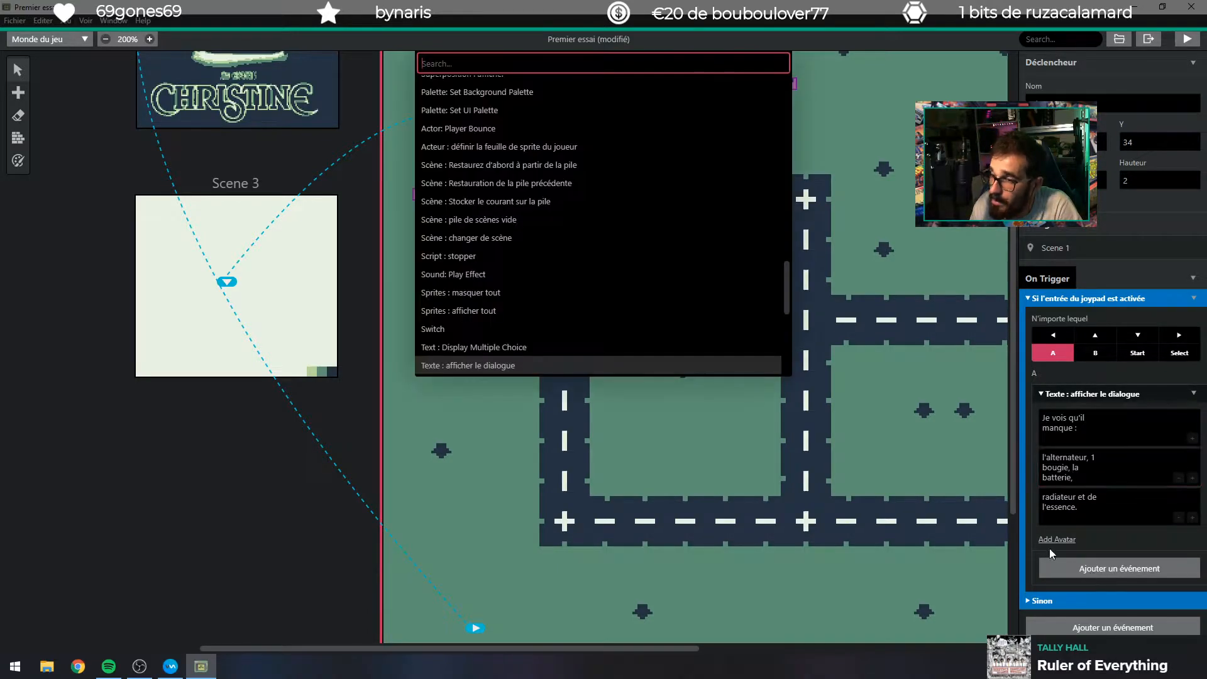
pyautogui.write('vari')
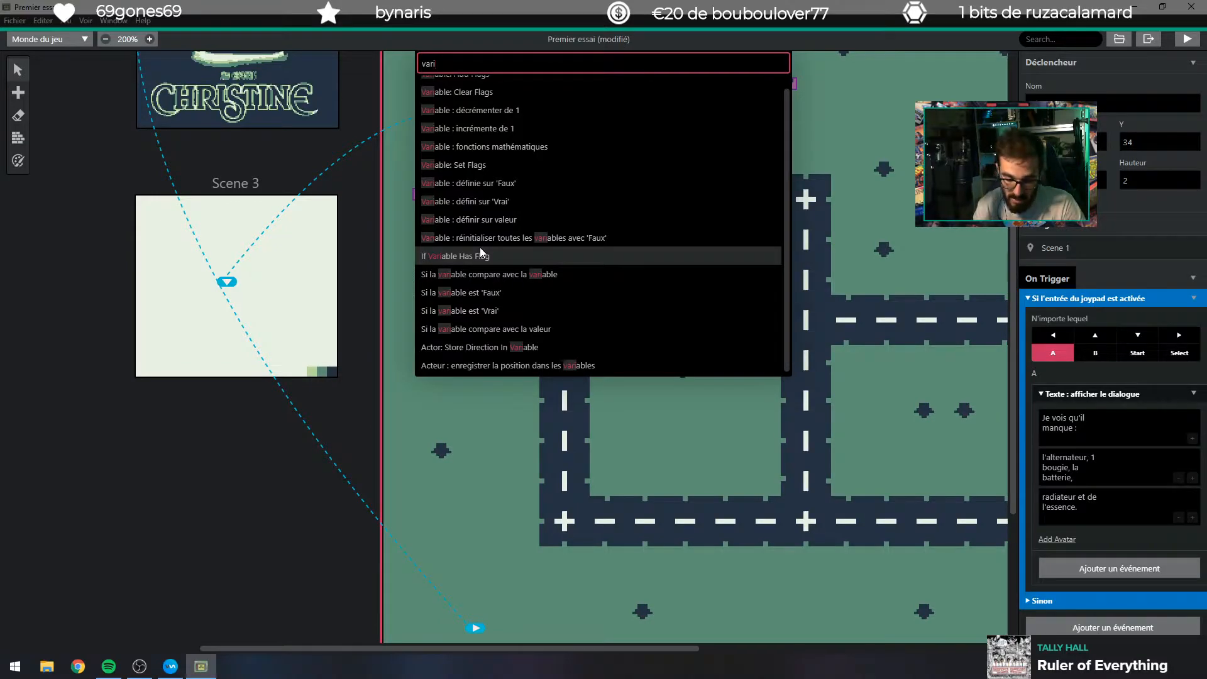
pyautogui.write('b')
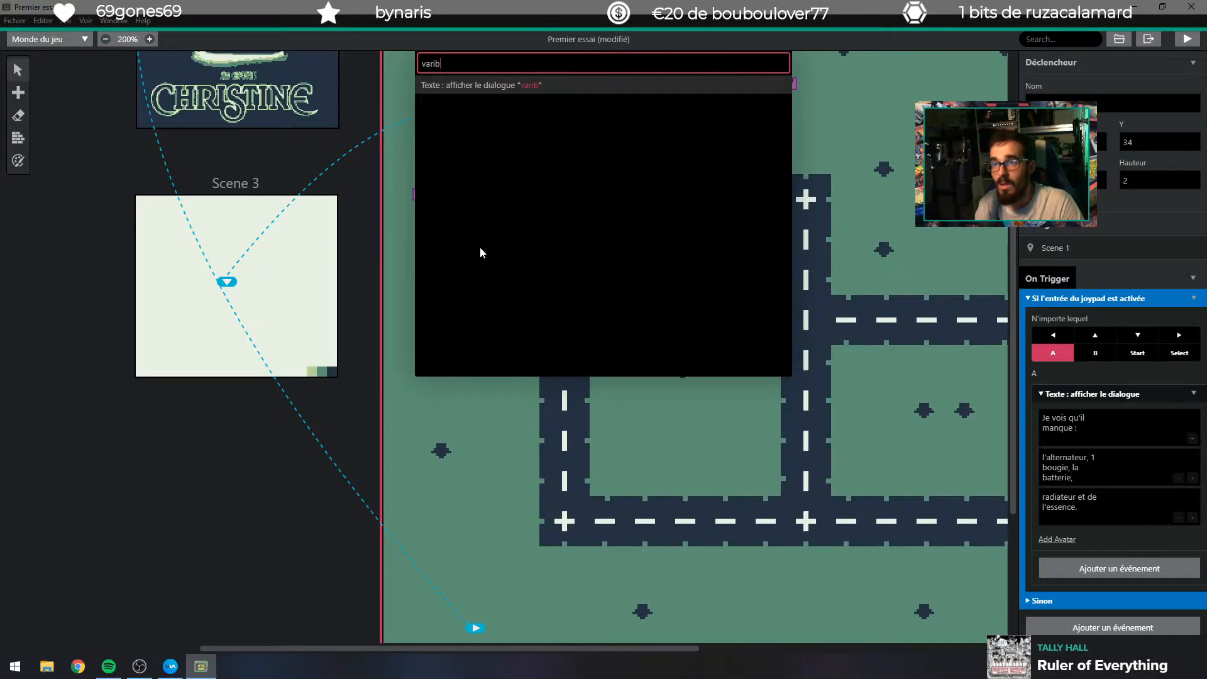
pyautogui.press('BackSpace')
pyautogui.write('able')
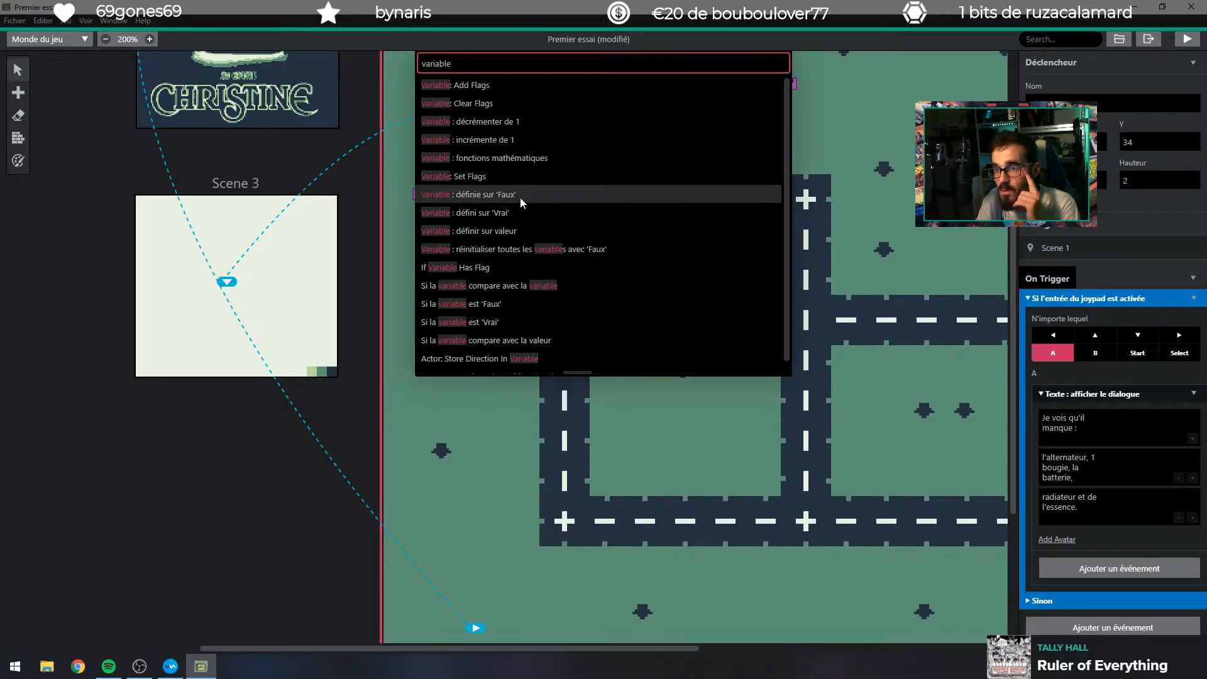
pyautogui.click(550, 230)
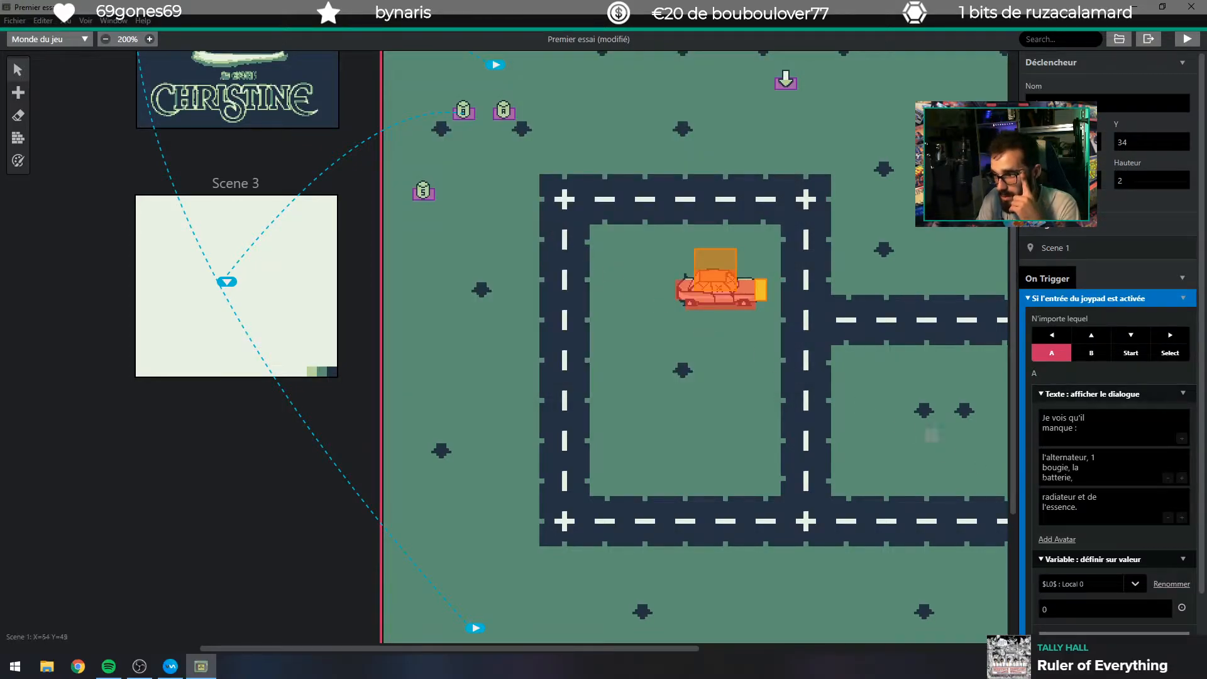
# Open the variable choices of the new set-to-value event and browse the temporary and global variables.
pyautogui.scroll(-1, 1024, 482)
pyautogui.click(1156, 545)
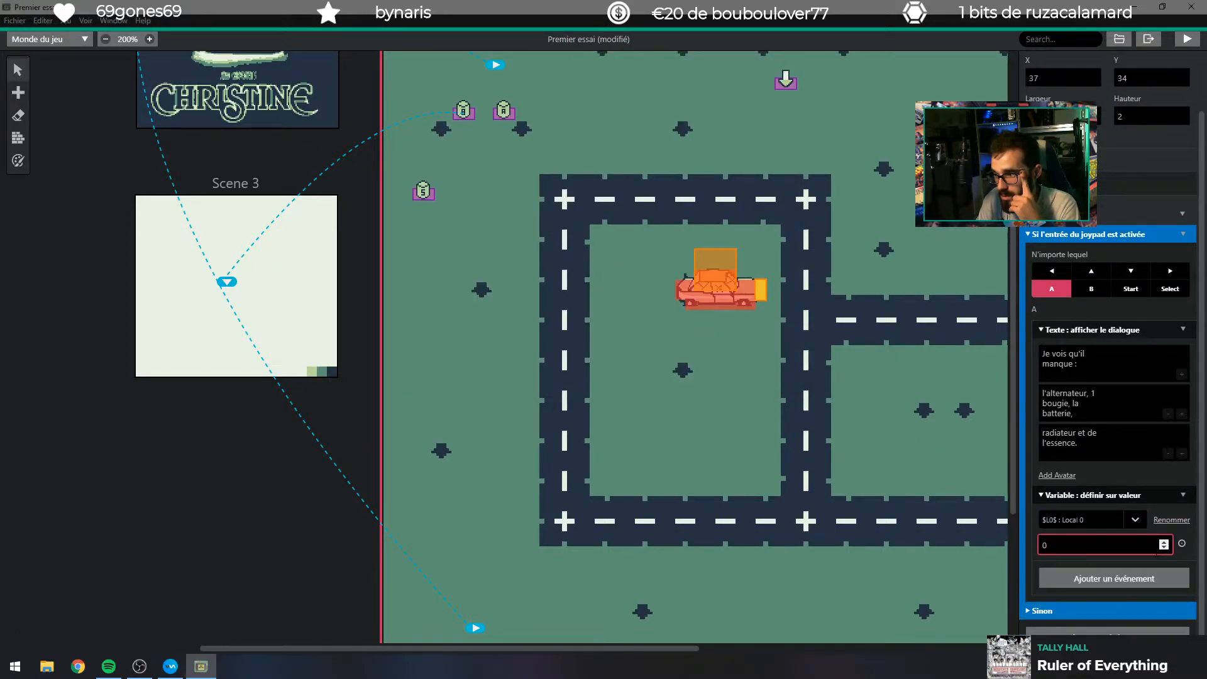
pyautogui.click(1133, 520)
pyautogui.scroll(-10, 1117, 558)
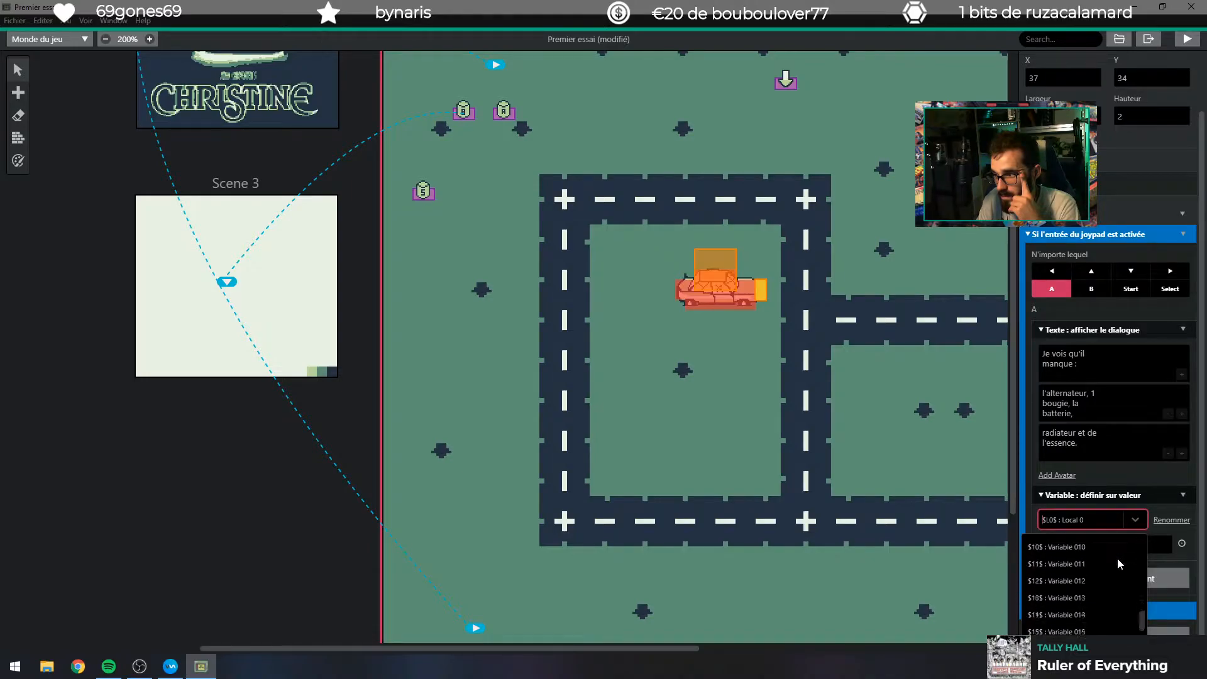
pyautogui.scroll(10, 1106, 551)
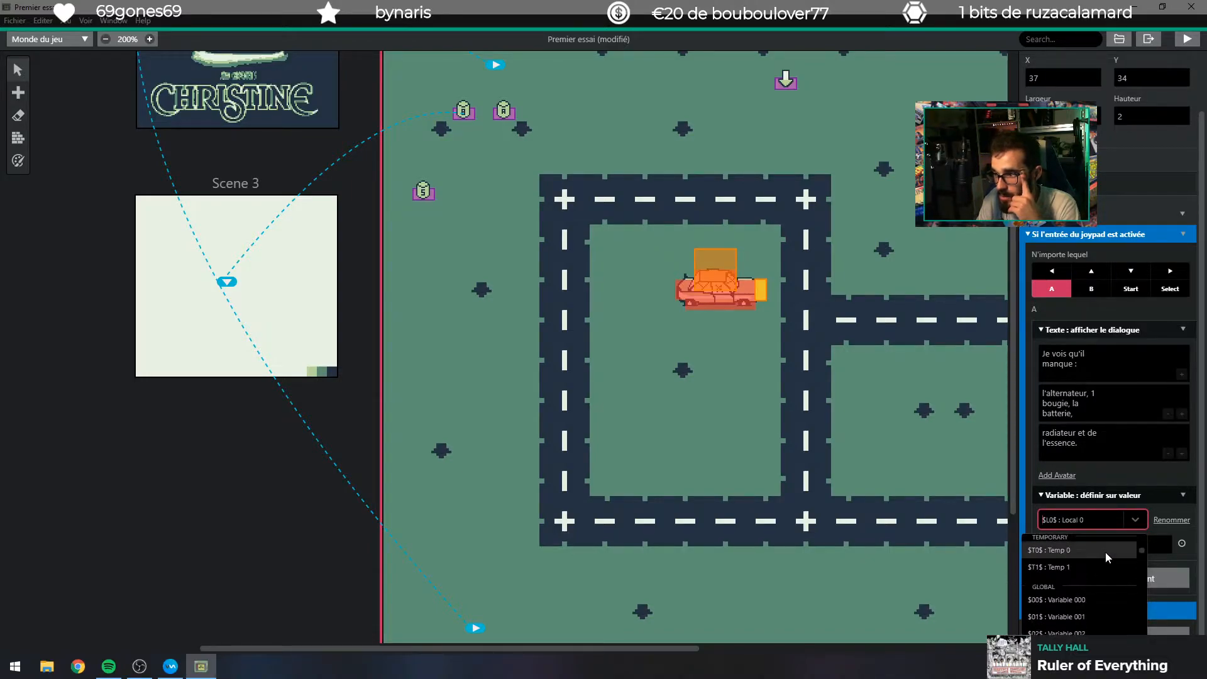
pyautogui.scroll(-4, 1107, 570)
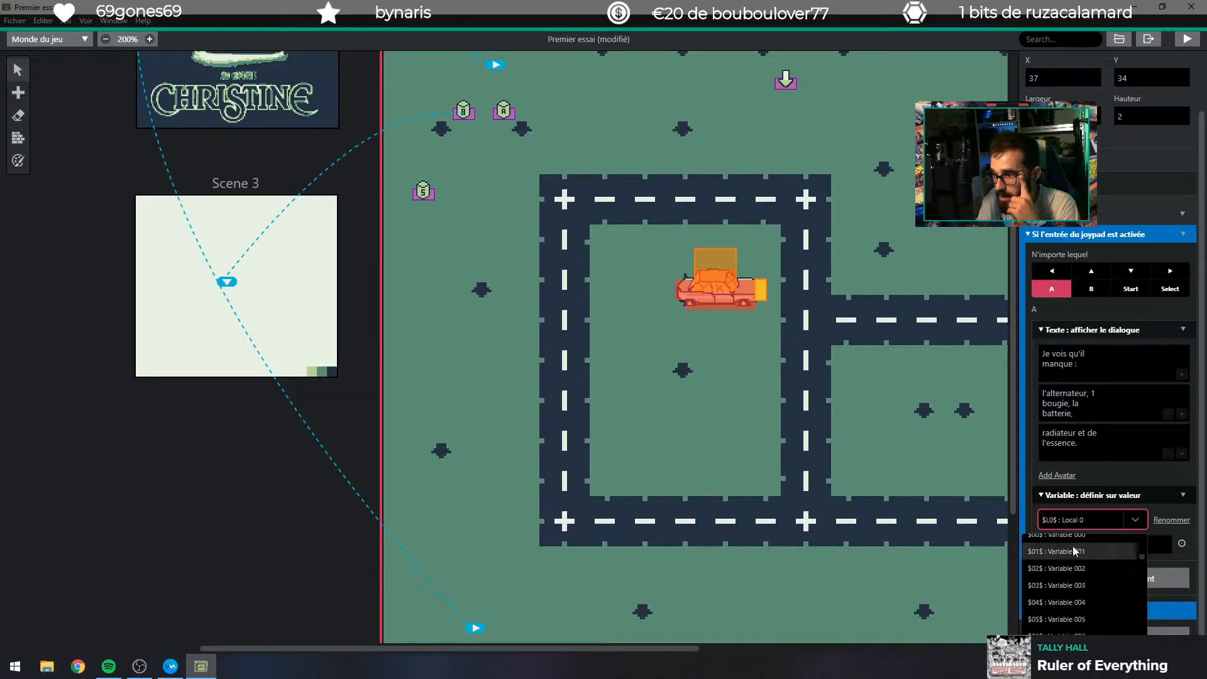
# Look through the local, temporary and global variables available for the car trigger's "Variable : définir sur valeur" event.
pyautogui.scroll(-3, 1070, 617)
pyautogui.scroll(3, 1073, 609)
pyautogui.scroll(-3, 1079, 600)
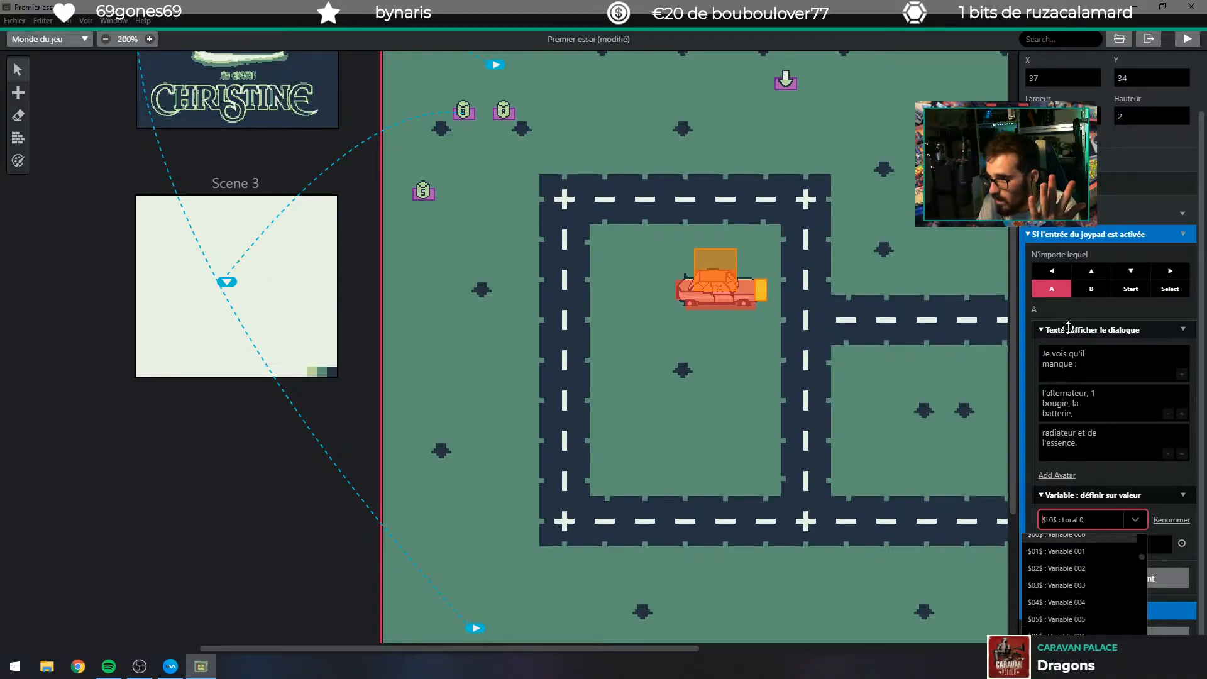
pyautogui.click(1148, 500)
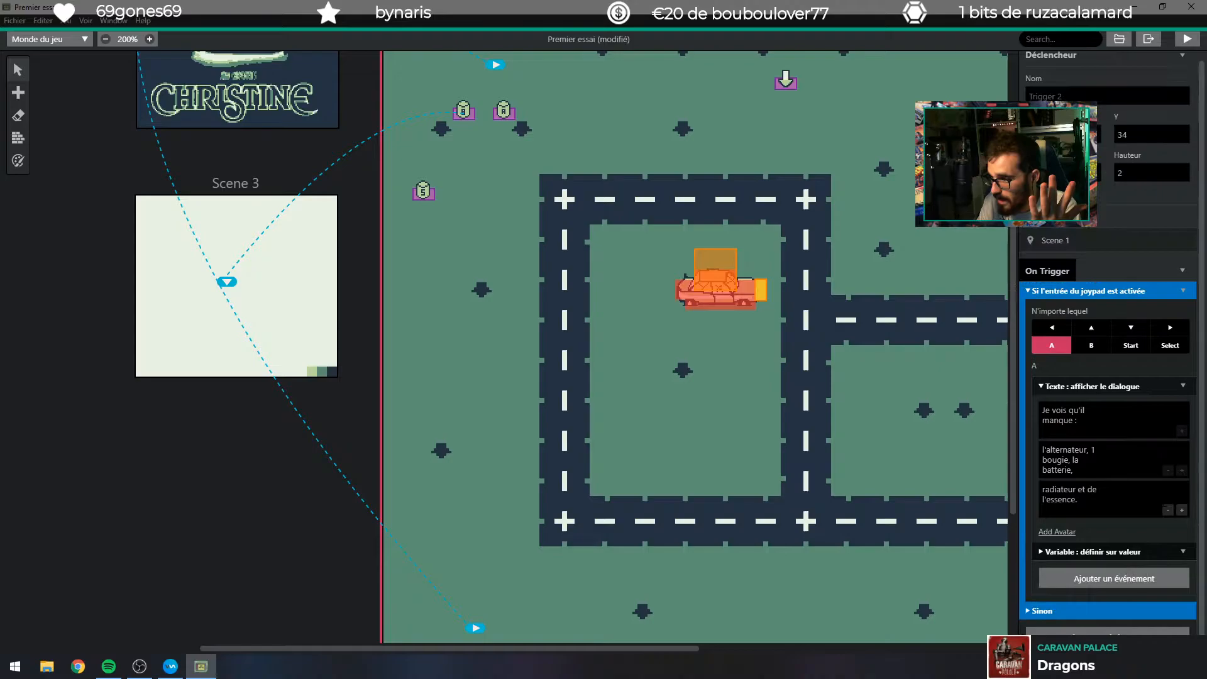
pyautogui.click(1130, 551)
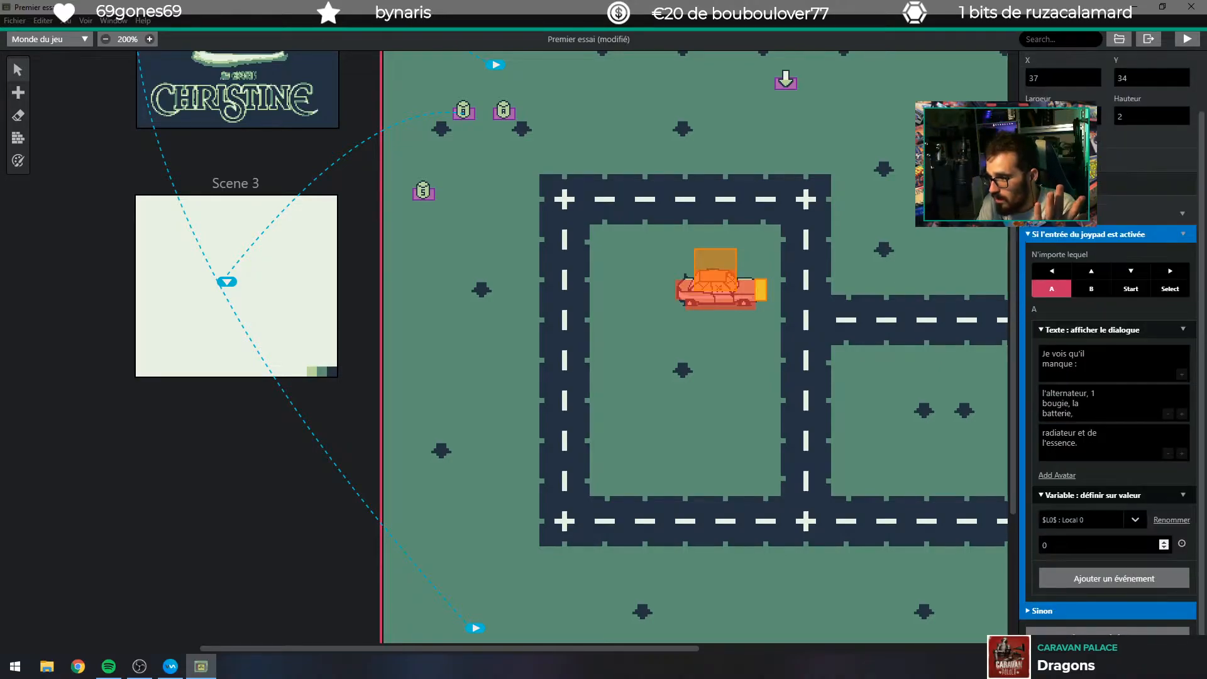
pyautogui.click(1135, 521)
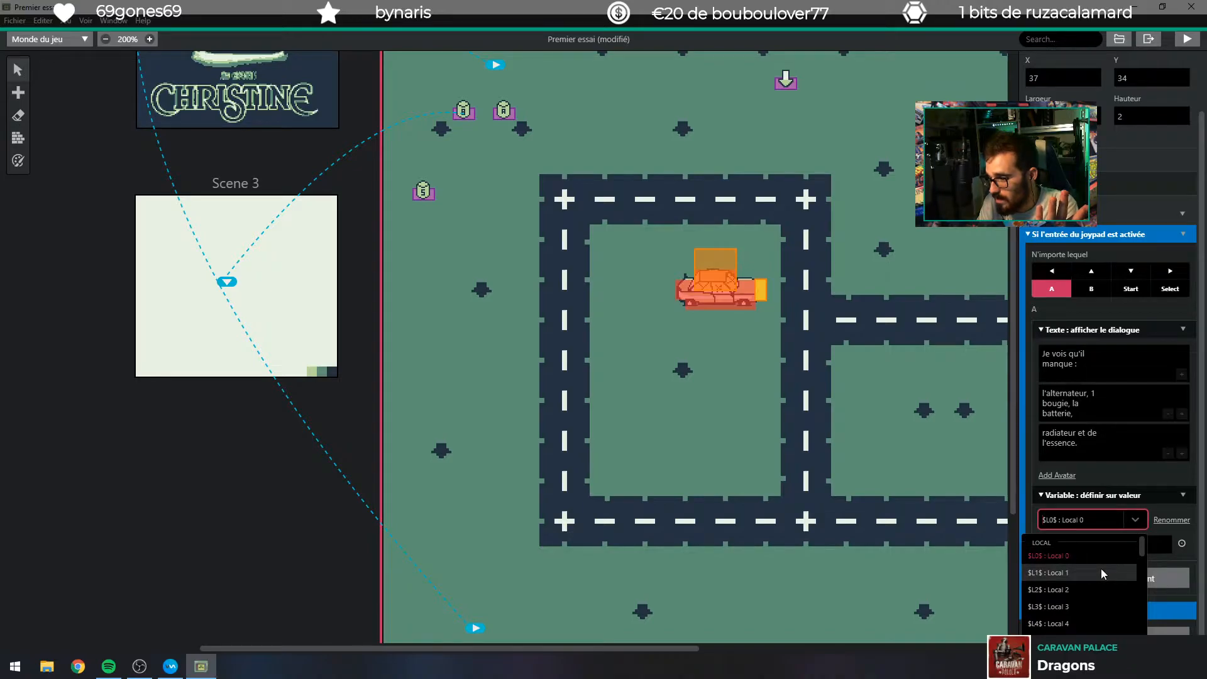
pyautogui.scroll(-4, 1095, 571)
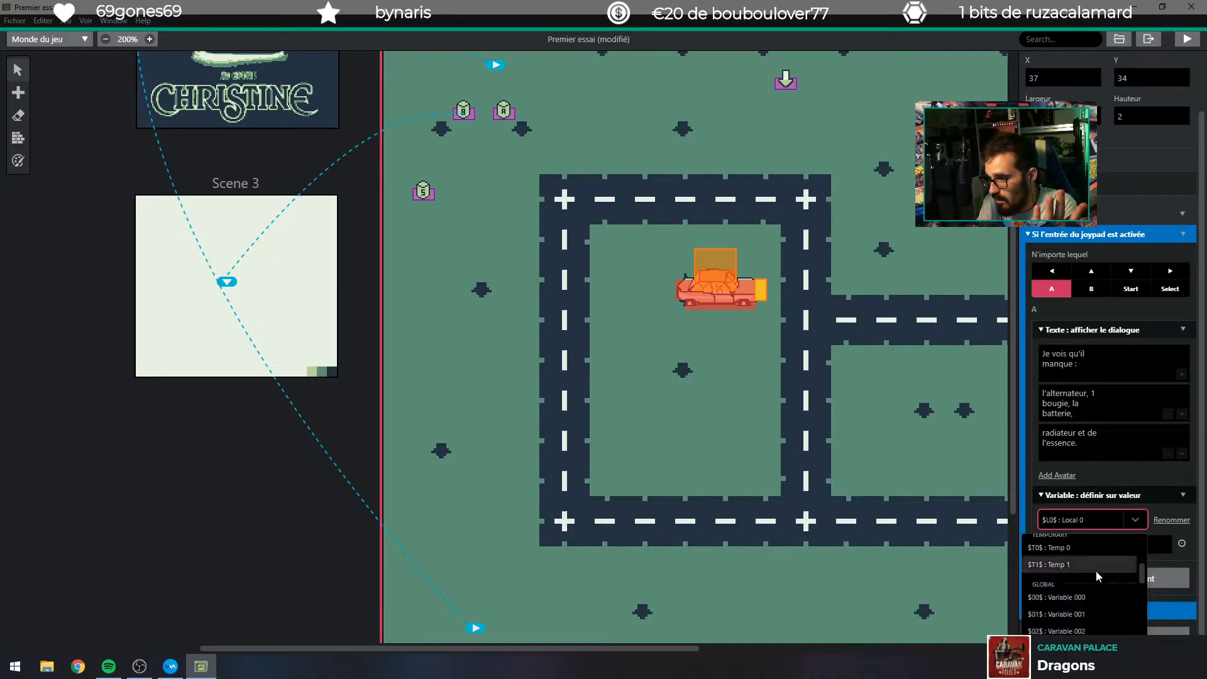
pyautogui.click(1130, 475)
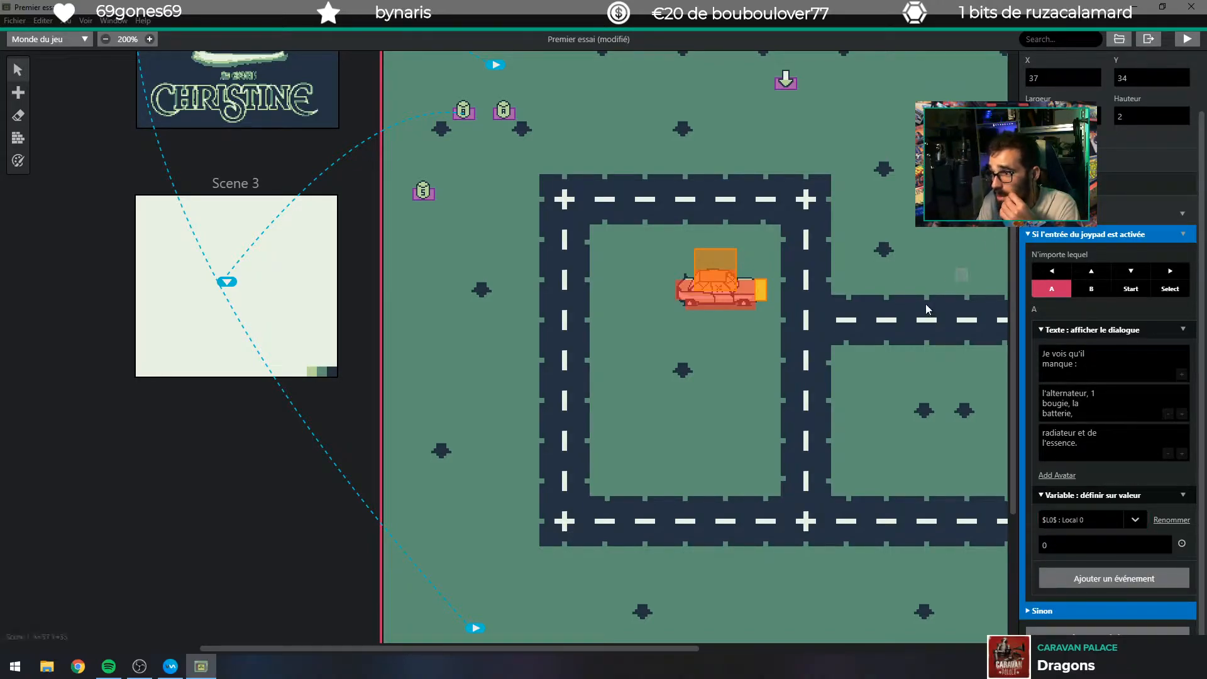
# Try a second "Variable: Set Flags" event in Scene 1's On Init script, and delete that event again.
pyautogui.click(528, 184)
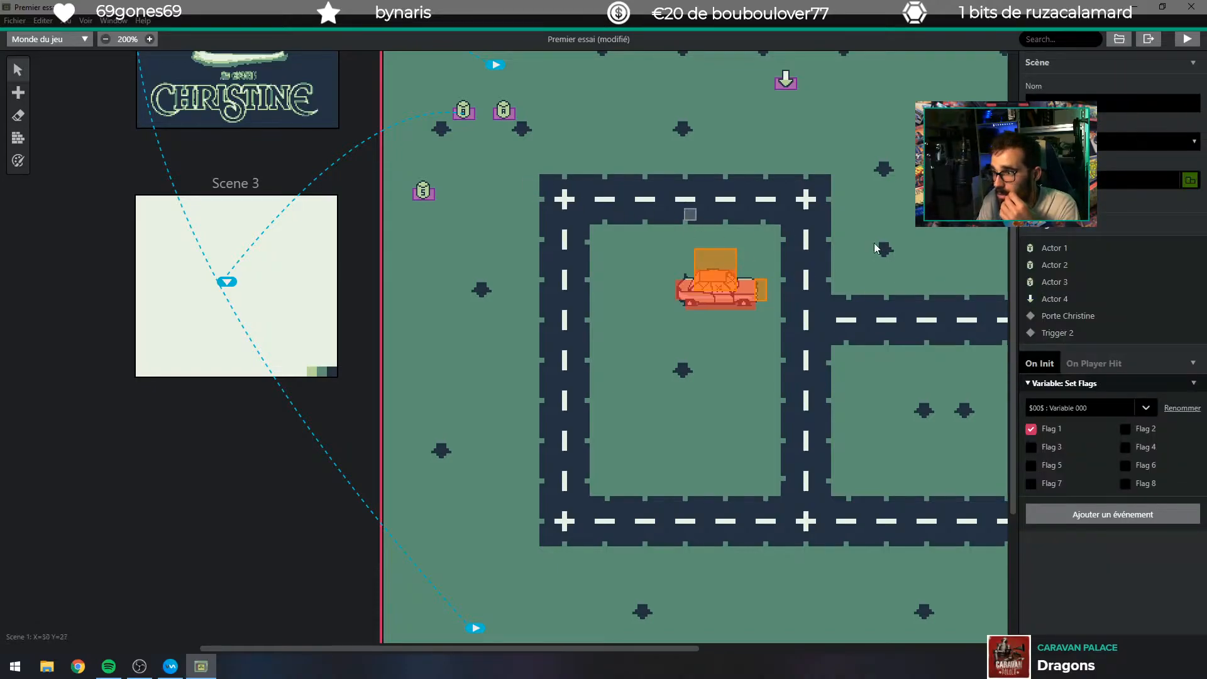
pyautogui.click(1091, 515)
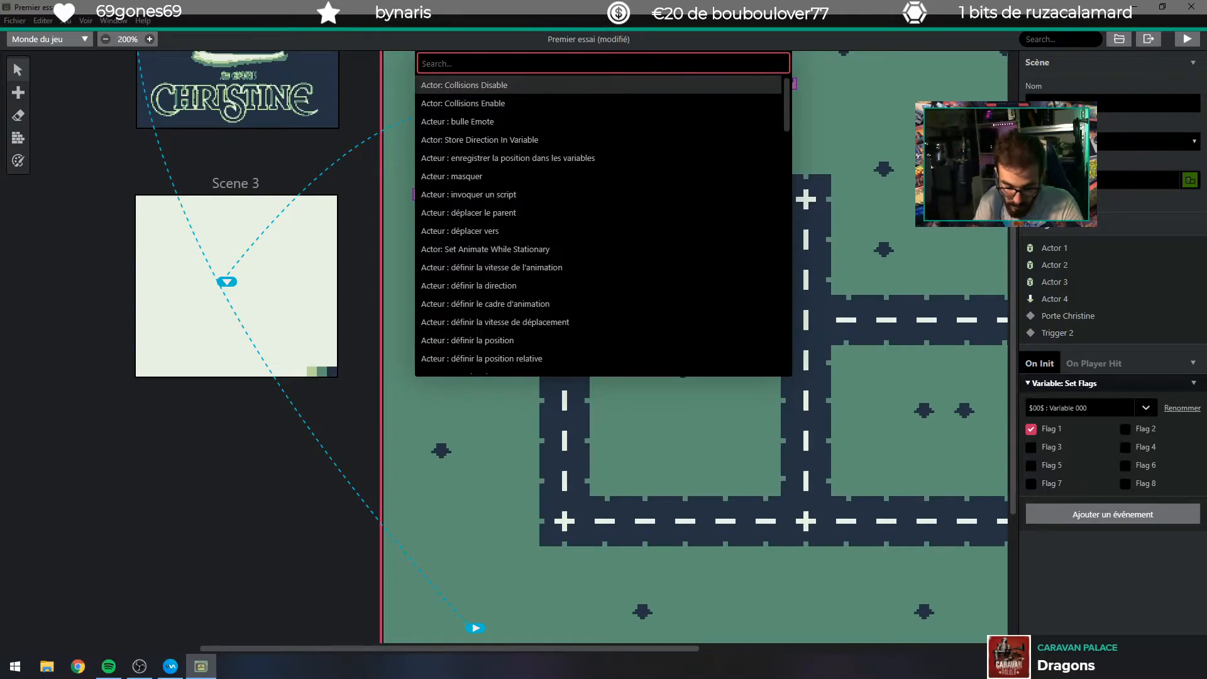
pyautogui.write('var')
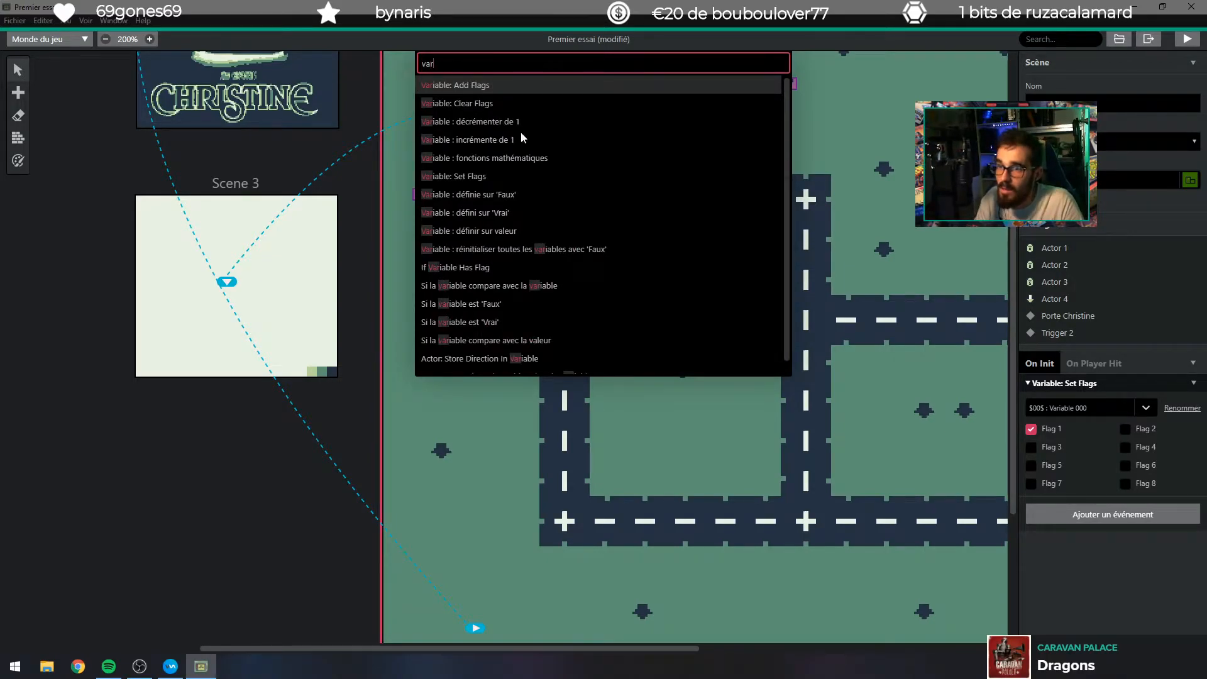
pyautogui.click(542, 176)
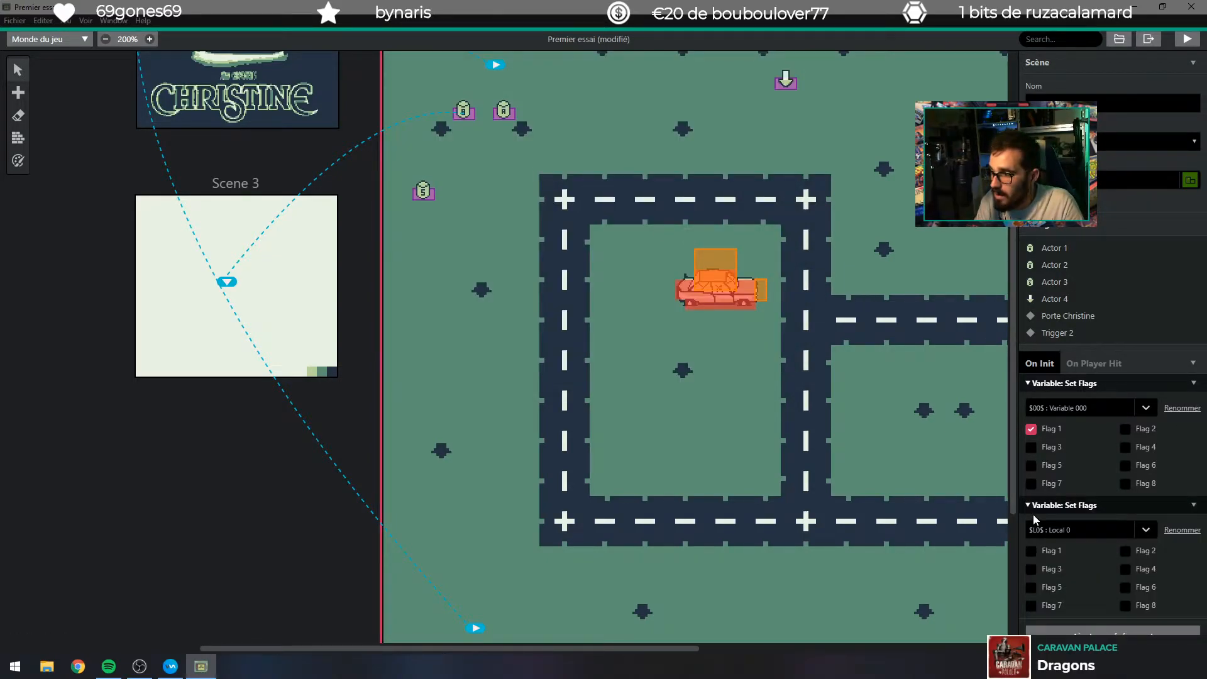
pyautogui.click(1193, 505)
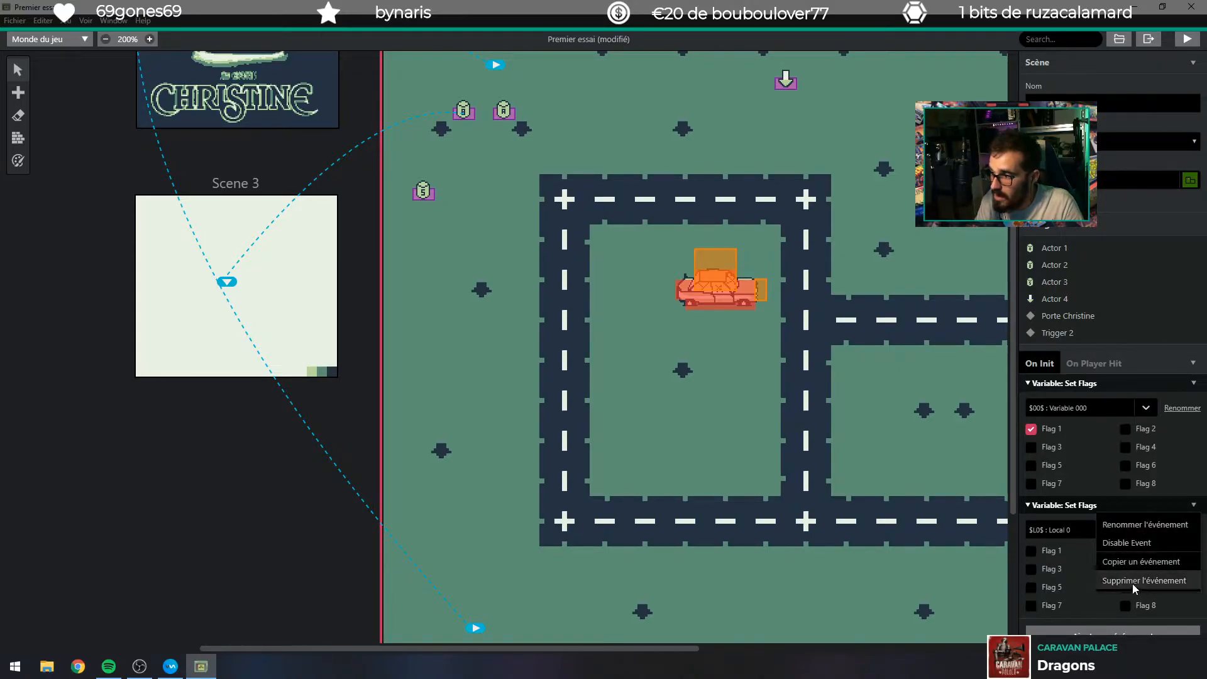
pyautogui.click(1132, 580)
pyautogui.click(1083, 513)
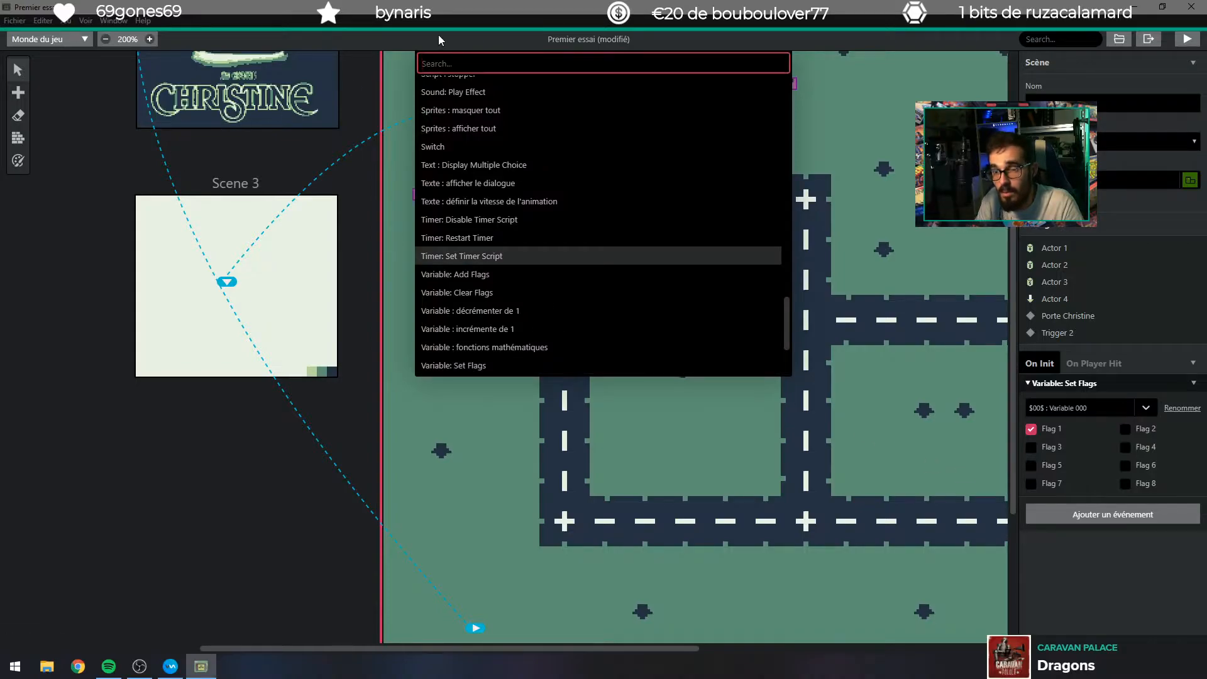
pyautogui.write('variable')
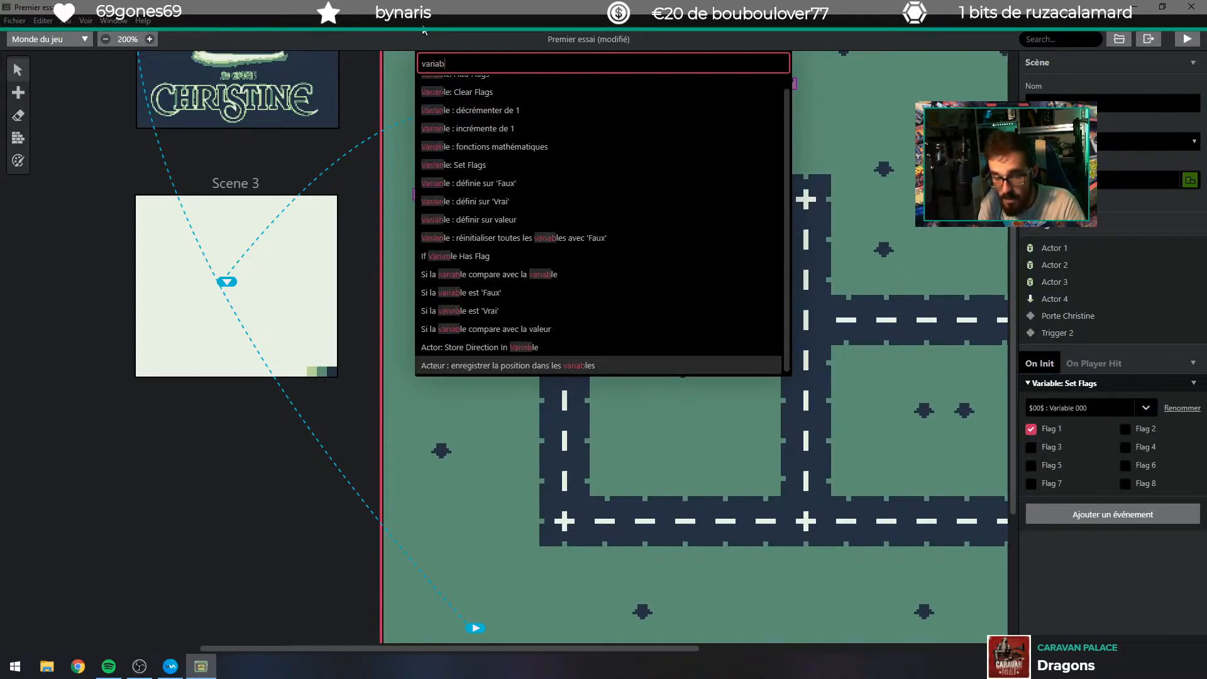
pyautogui.scroll(1, 432, 76)
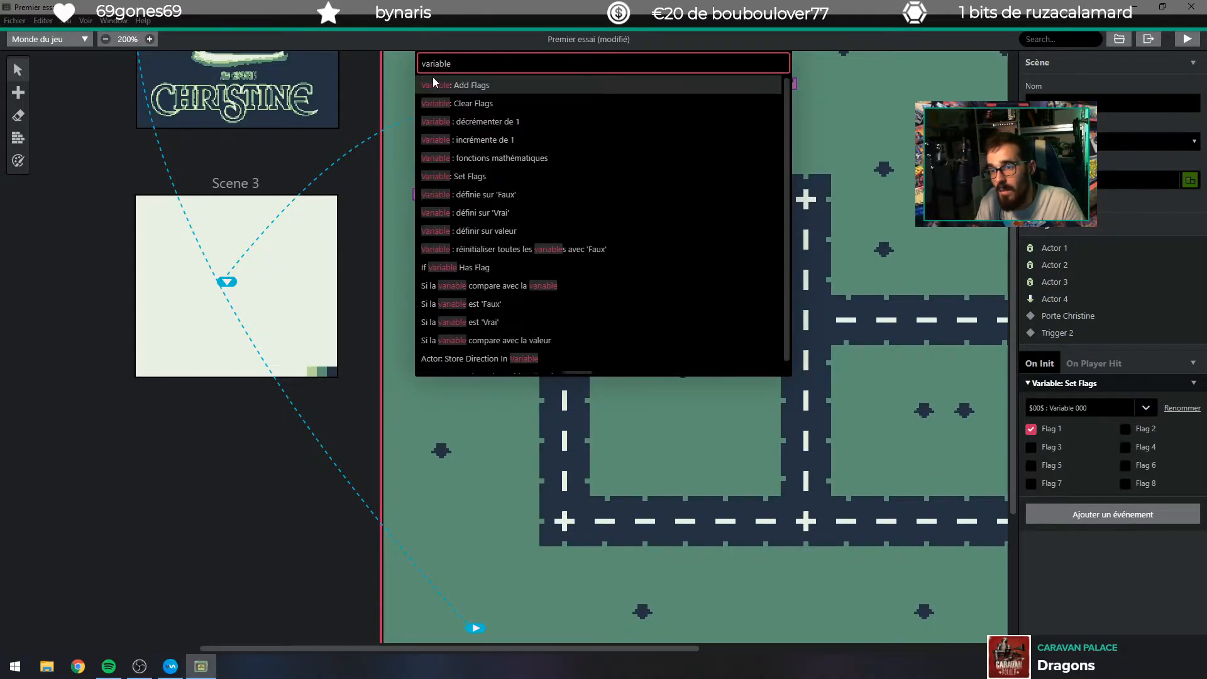
pyautogui.press('Escape')
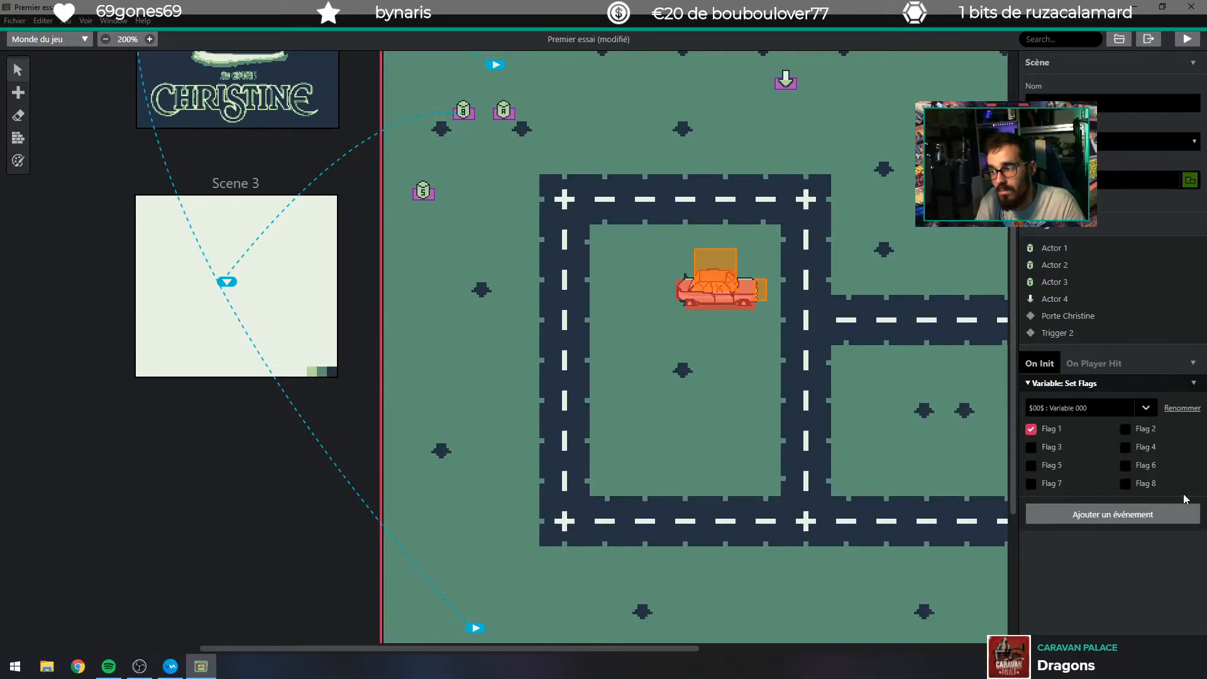
# Add a "Variable: Add Flags" event to Scene 1's On Init script and assign it to Variable 001.
pyautogui.click(1163, 510)
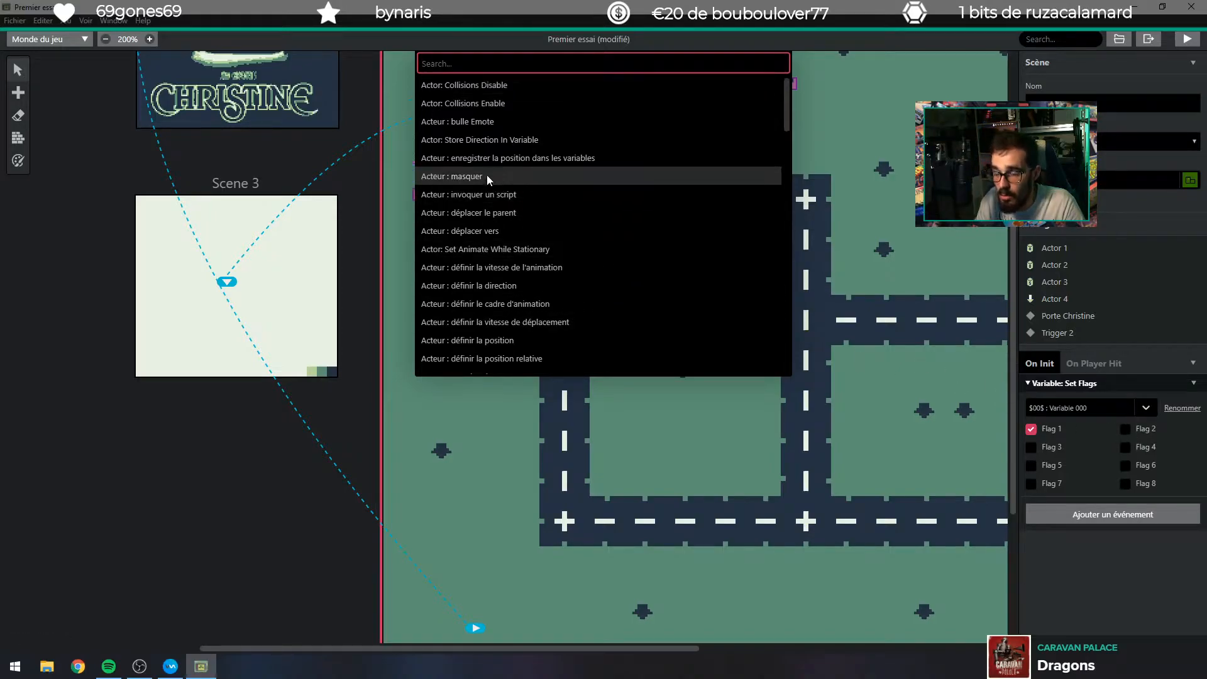
pyautogui.write('varia')
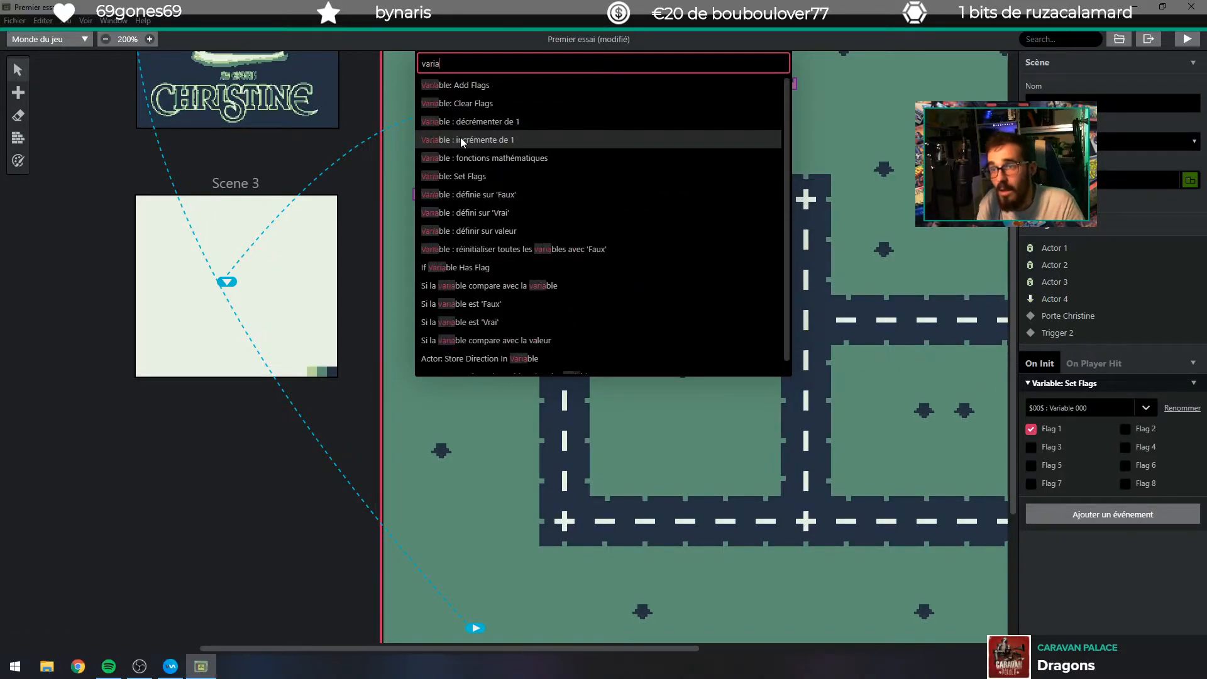
pyautogui.click(494, 88)
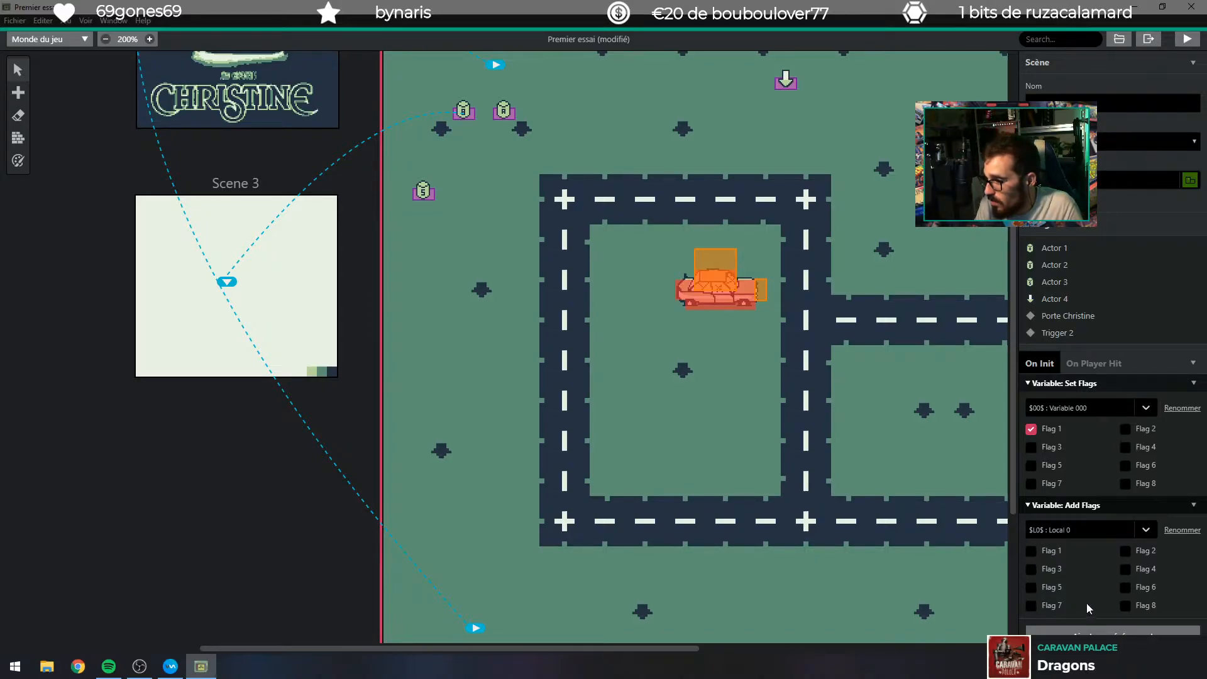
pyautogui.click(1146, 530)
pyautogui.click(1058, 583)
pyautogui.click(1098, 520)
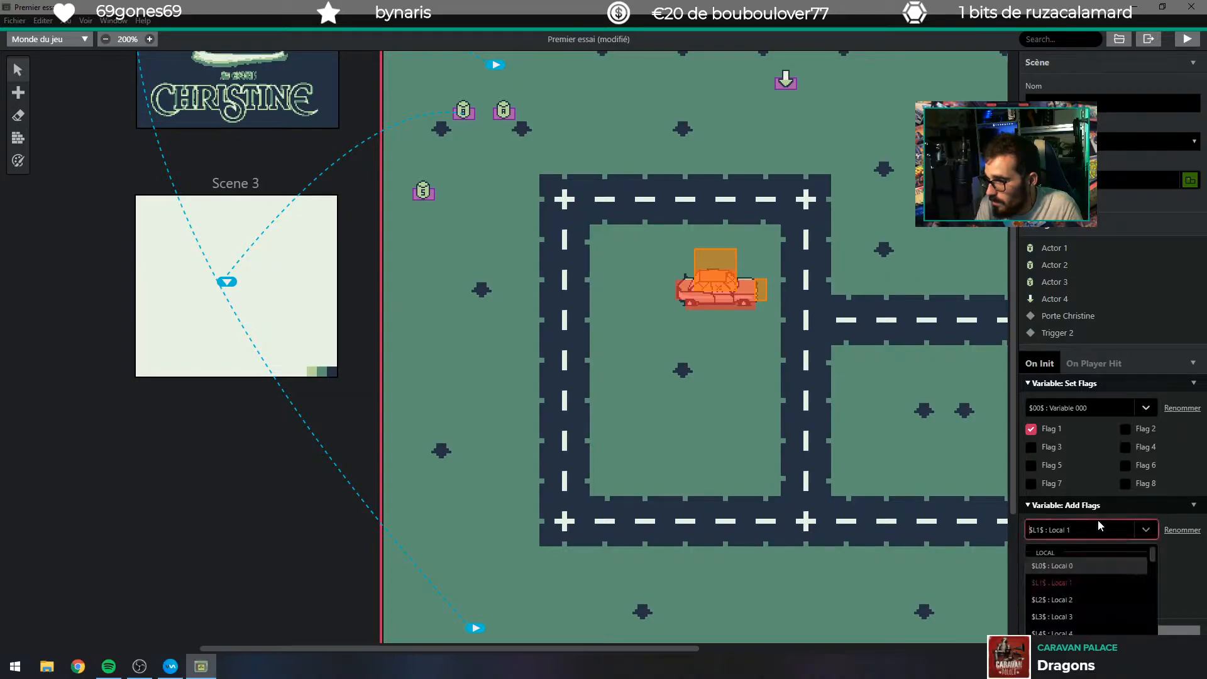
pyautogui.scroll(-5, 1082, 568)
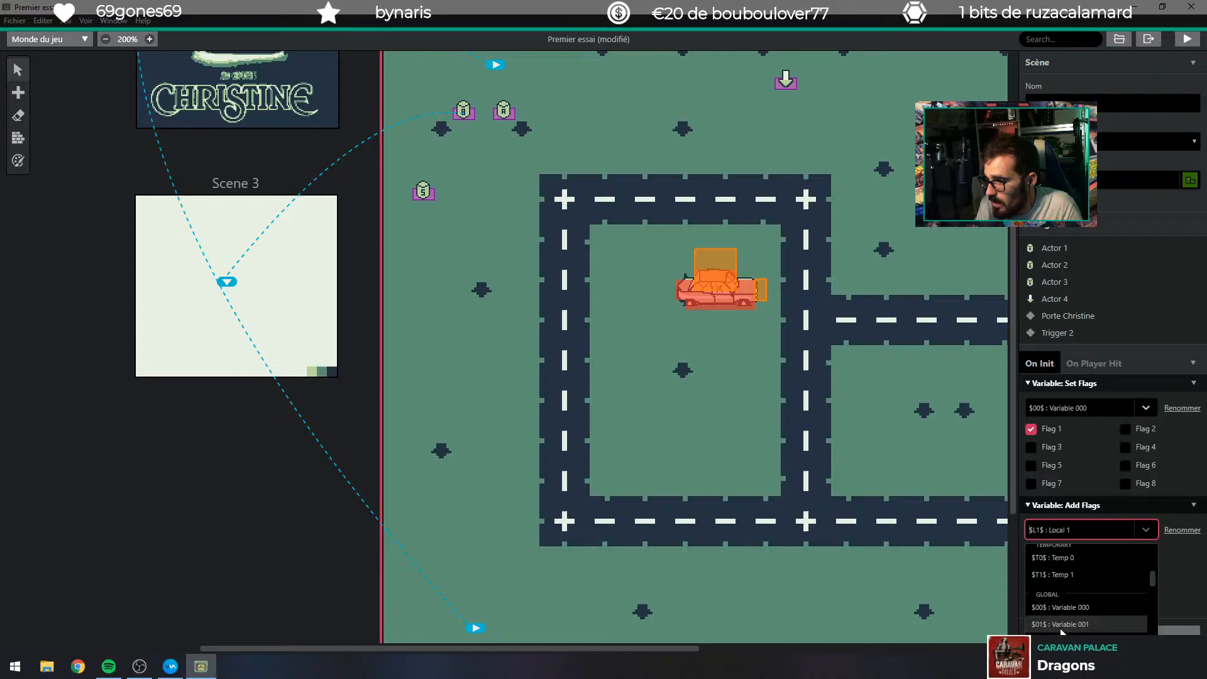
pyautogui.click(1059, 625)
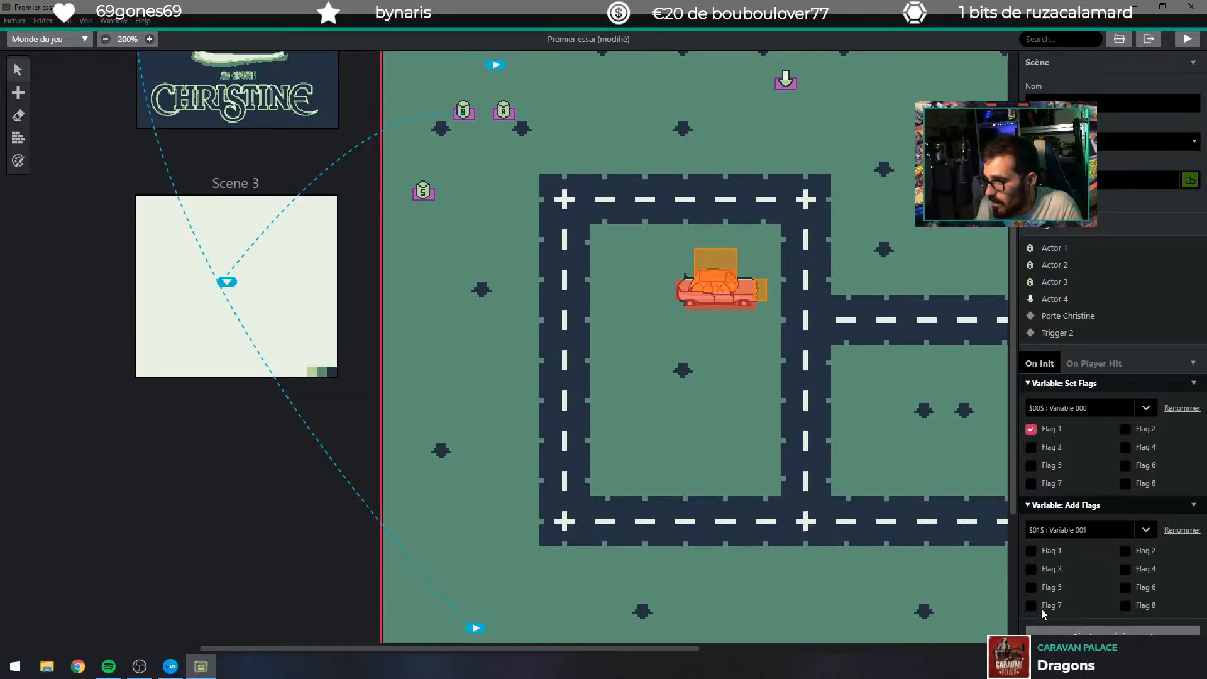
pyautogui.click(1089, 585)
pyautogui.click(1090, 585)
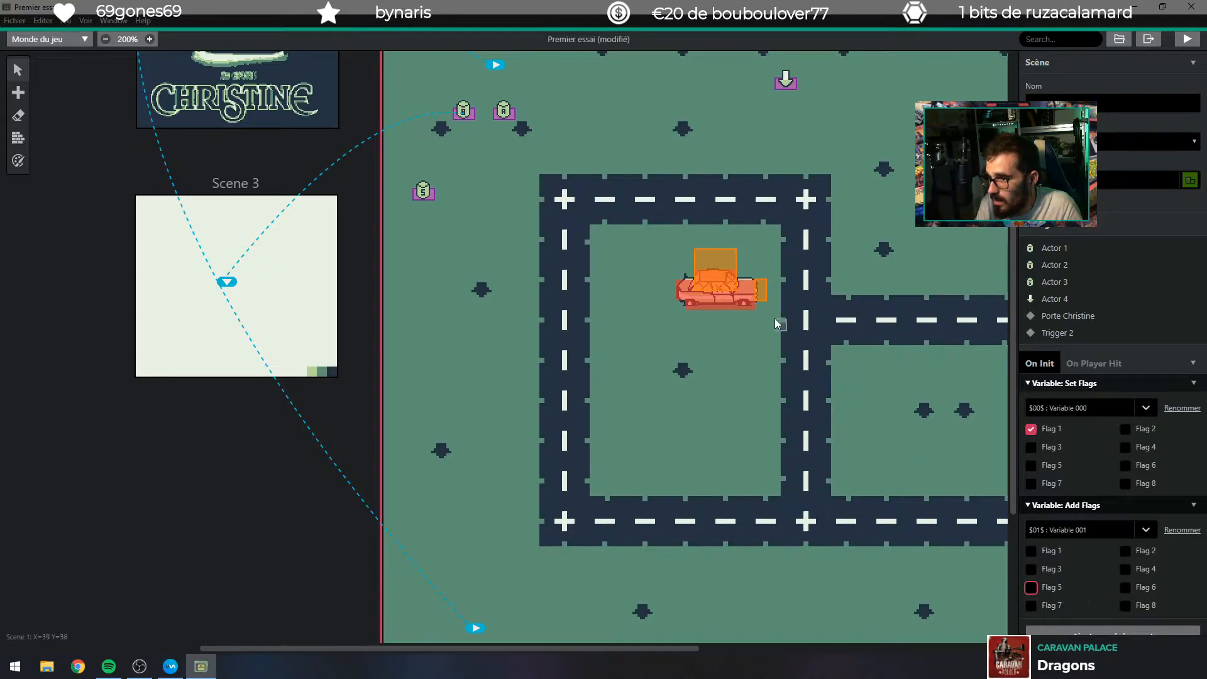
# Try a "Boucler sans fin" event in the A-button branch of the trigger at the car's front, and delete that event again.
pyautogui.click(758, 293)
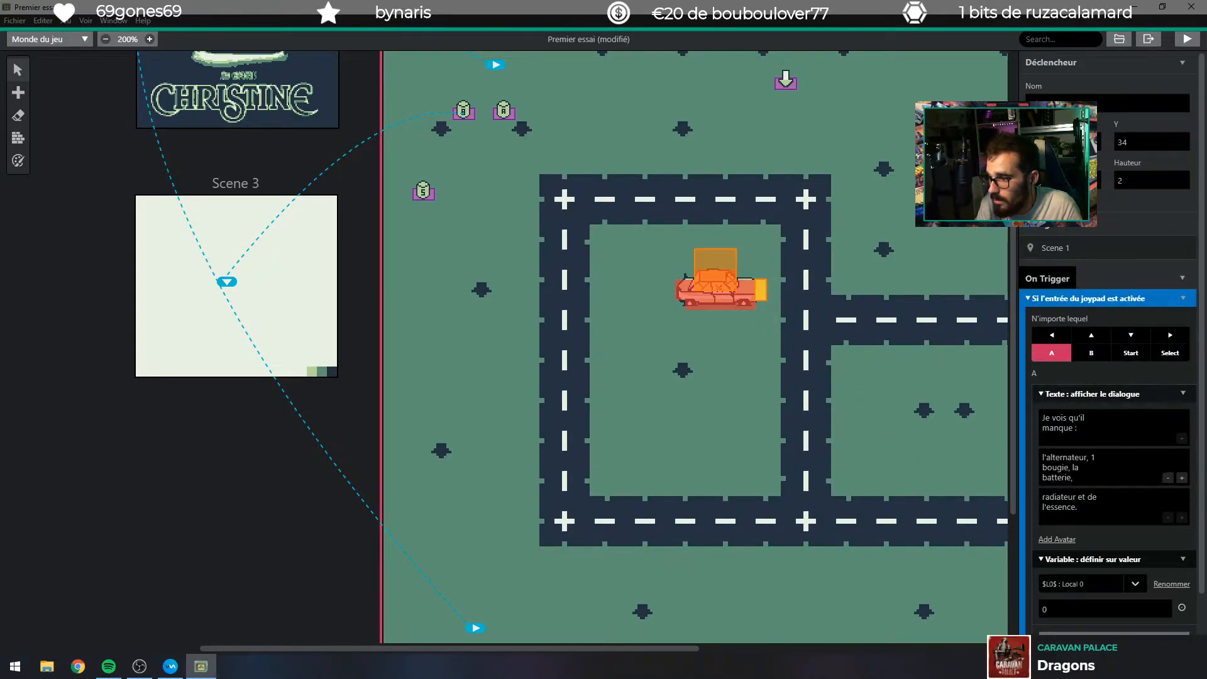
pyautogui.scroll(-1, 1071, 530)
pyautogui.scroll(1, 1071, 530)
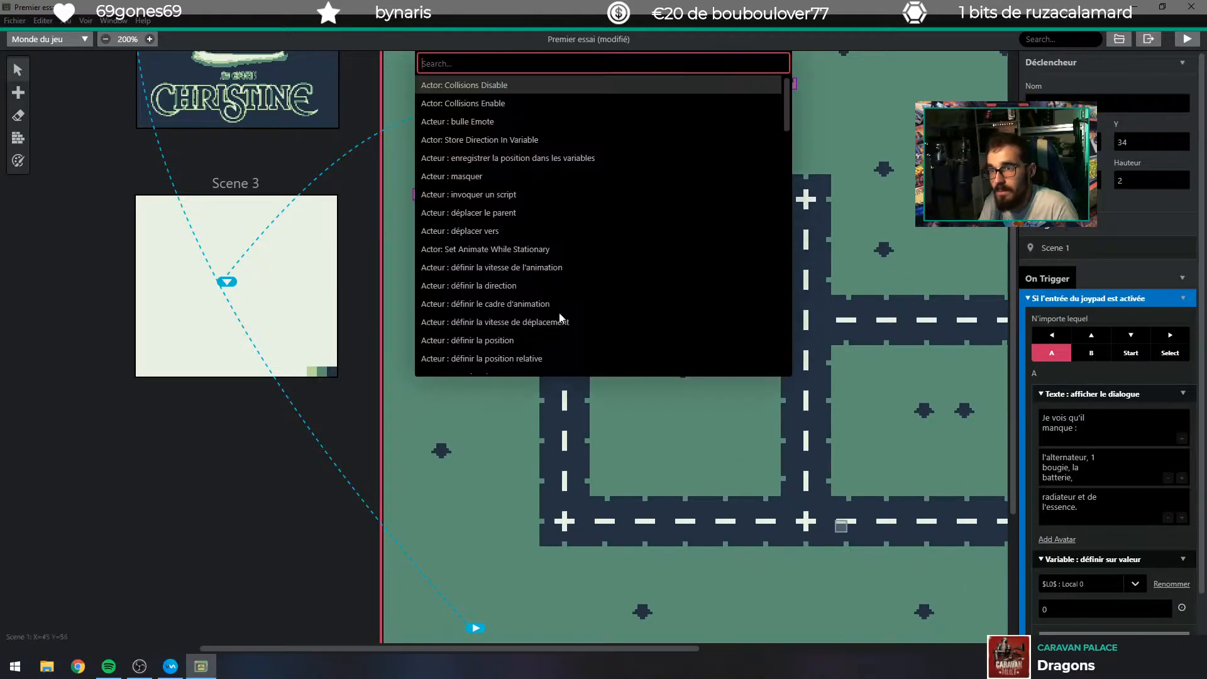
pyautogui.write('bou')
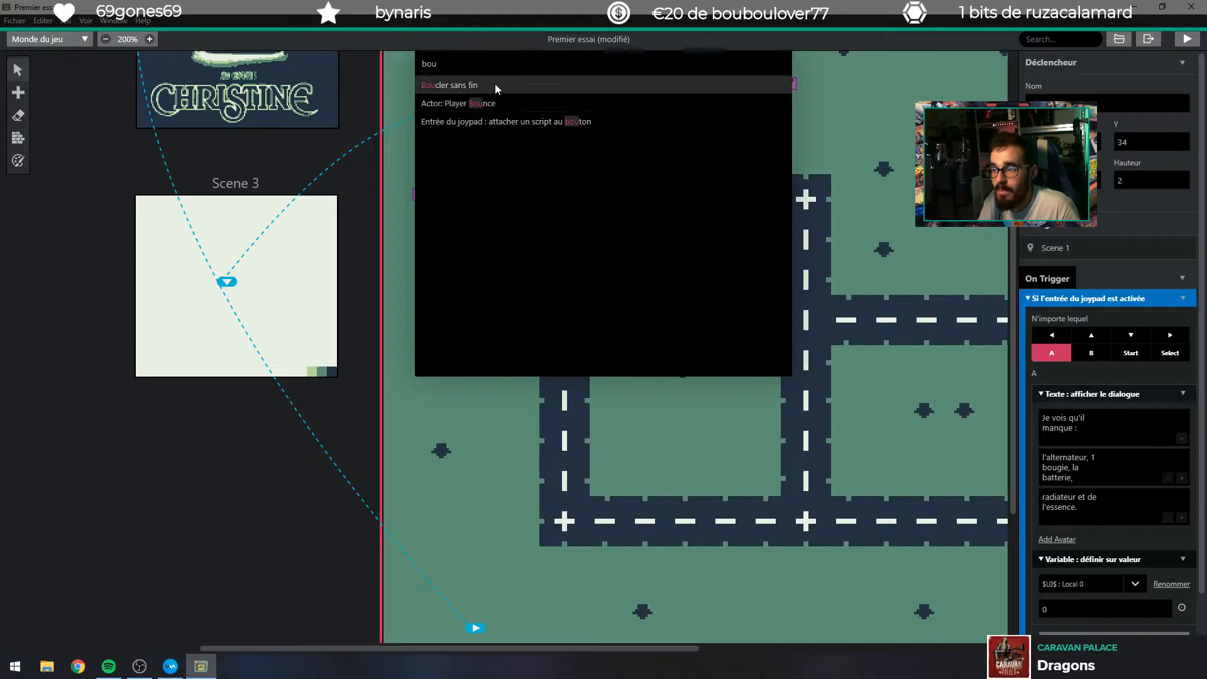
pyautogui.click(496, 85)
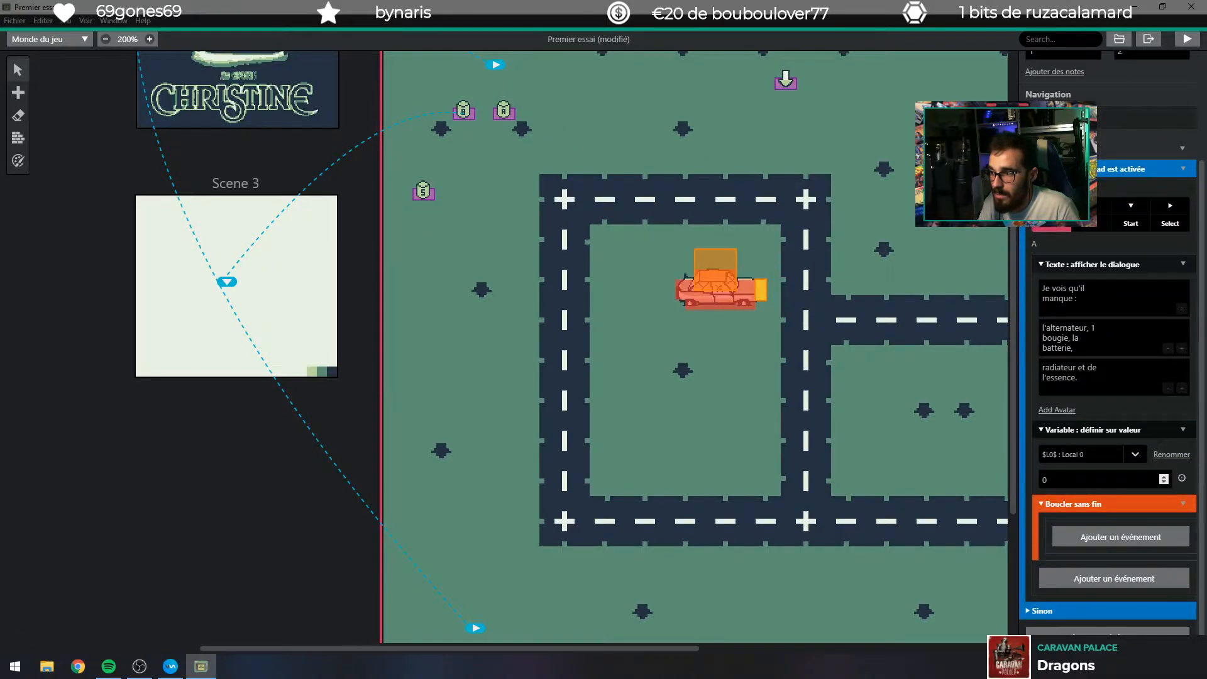
pyautogui.click(1110, 537)
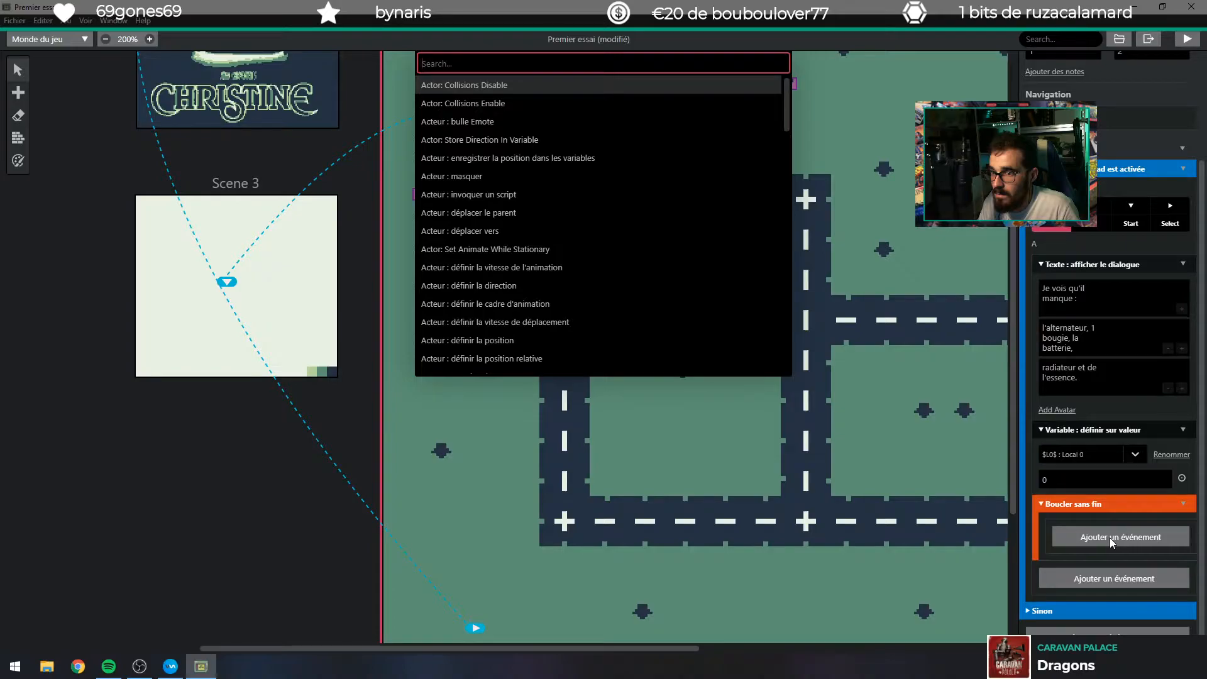
pyautogui.click(1182, 503)
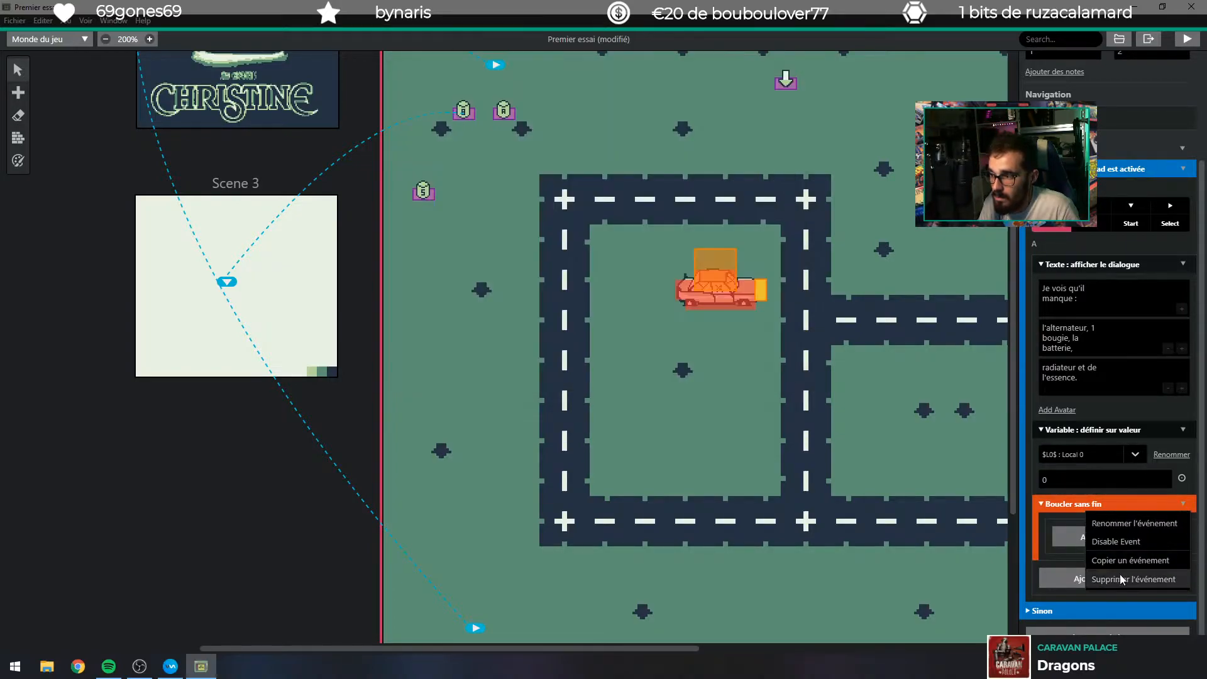
pyautogui.click(1119, 575)
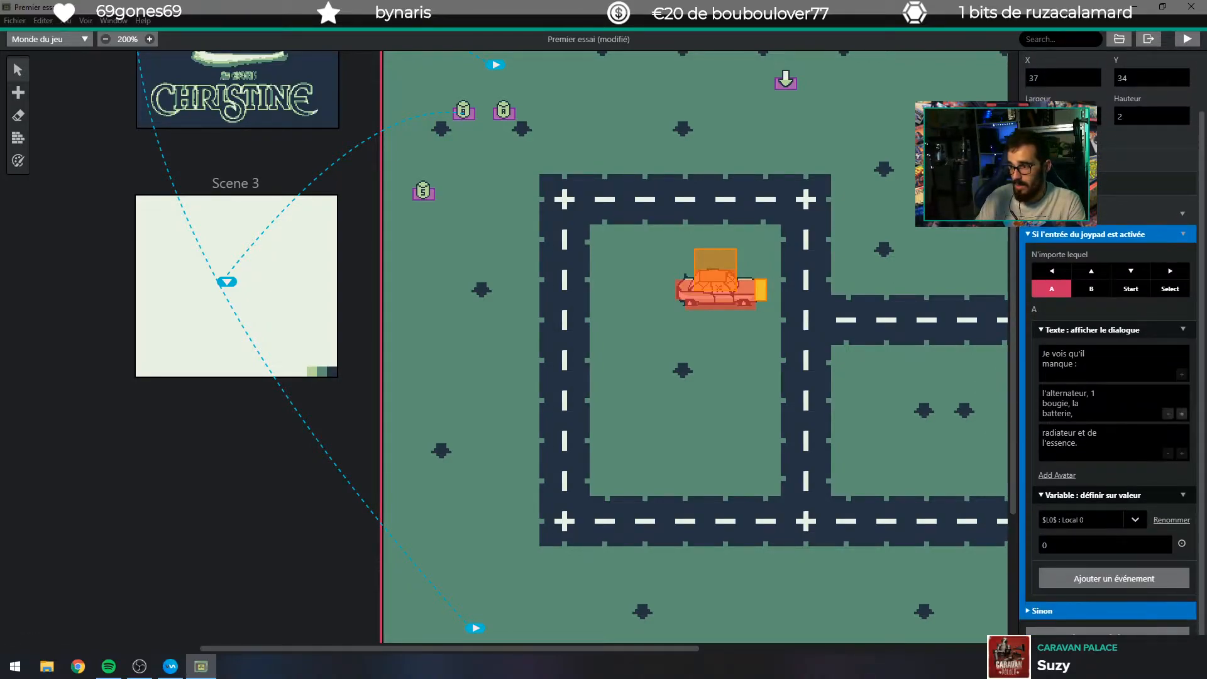
pyautogui.moveTo(1095, 393); pyautogui.dragTo(1076, 432)
pyautogui.click(1077, 443)
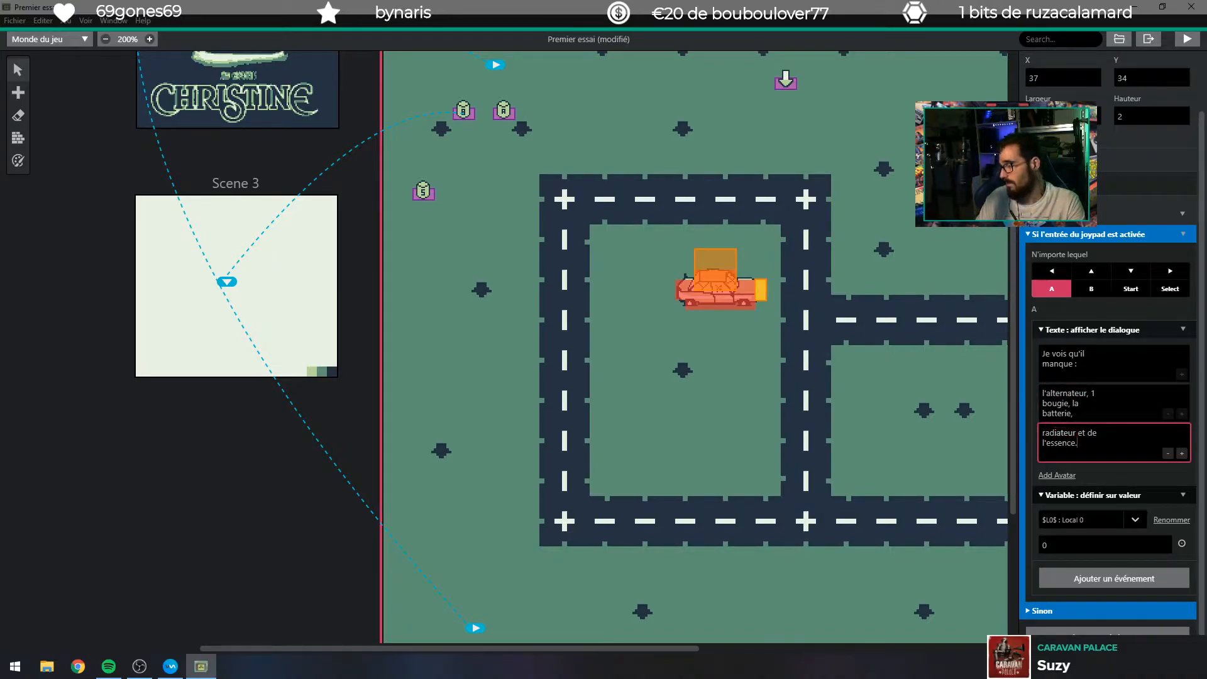
pyautogui.doubleClick(1065, 432)
pyautogui.click(1064, 432)
pyautogui.doubleClick(1065, 432)
pyautogui.tripleClick(1064, 433)
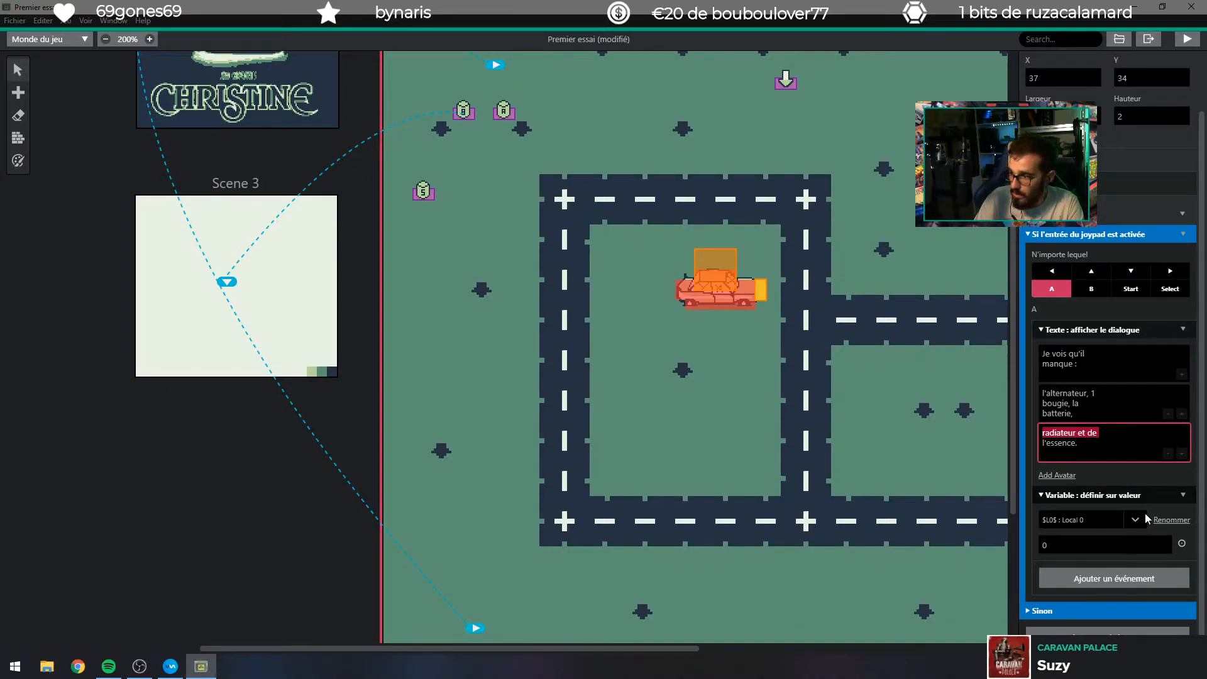
# Delete the "Variable : définir sur valeur" event from the trigger's A-button branch.
pyautogui.click(1182, 495)
pyautogui.click(1182, 496)
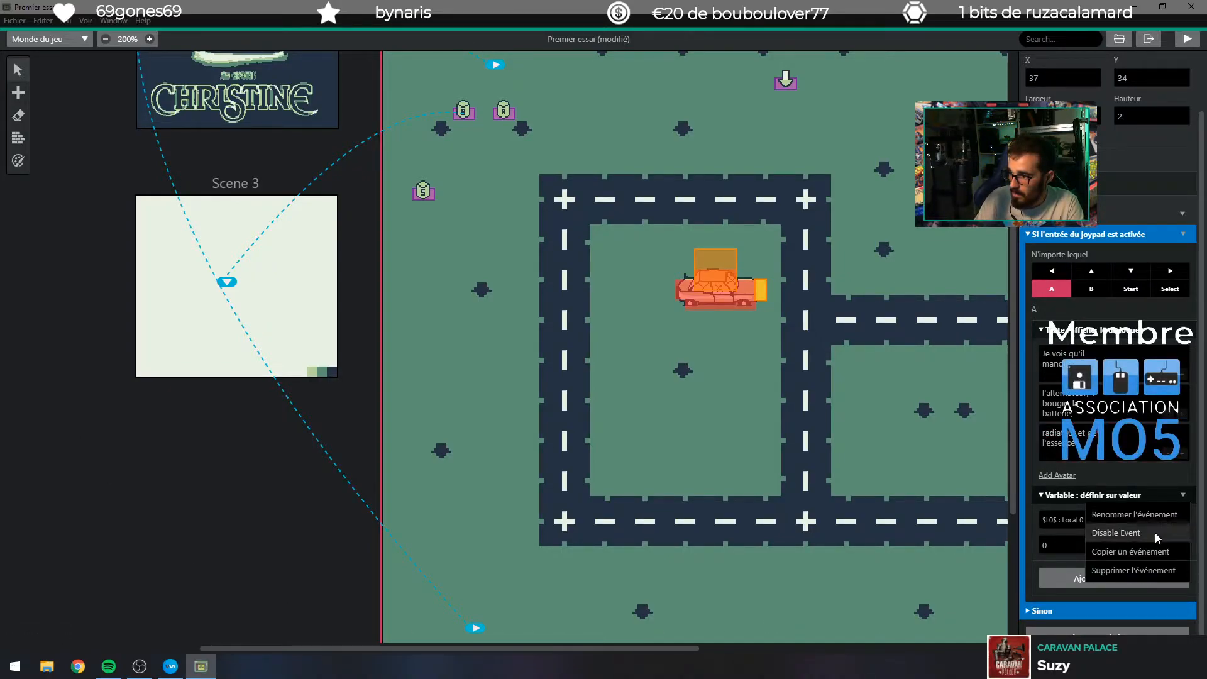
pyautogui.click(1138, 565)
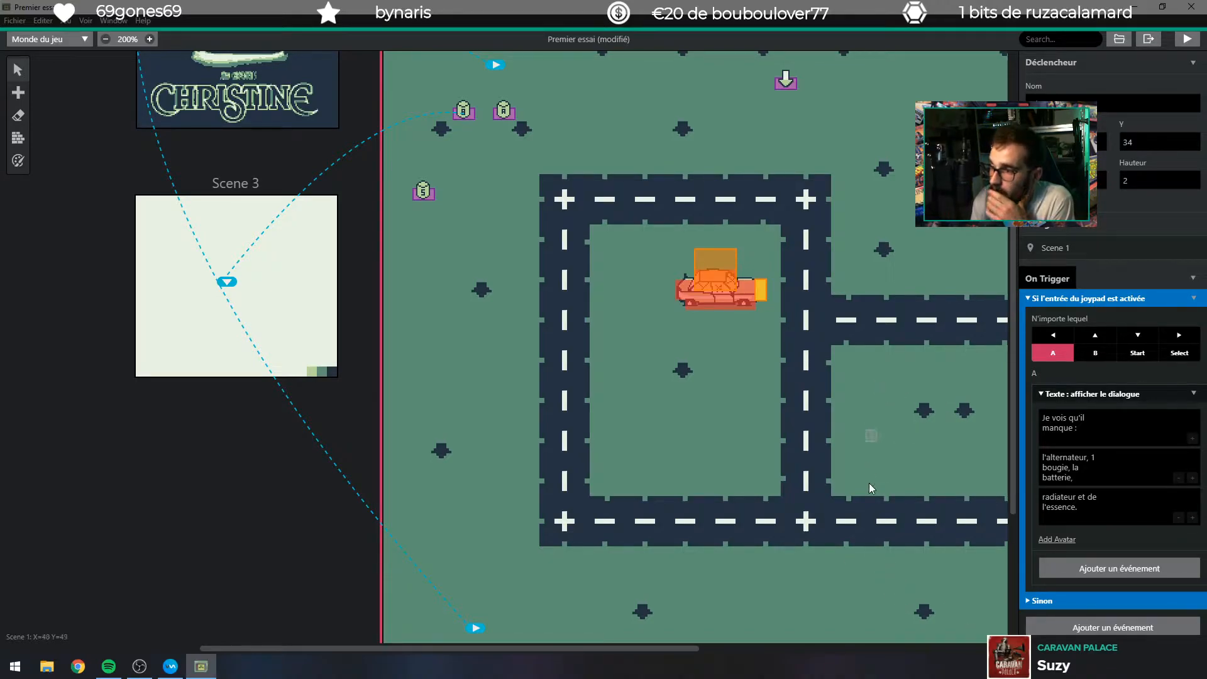
# Add an avatar to the missing-parts dialogue in the trigger's A-button branch and set it to the bidon sprite.
pyautogui.click(1057, 539)
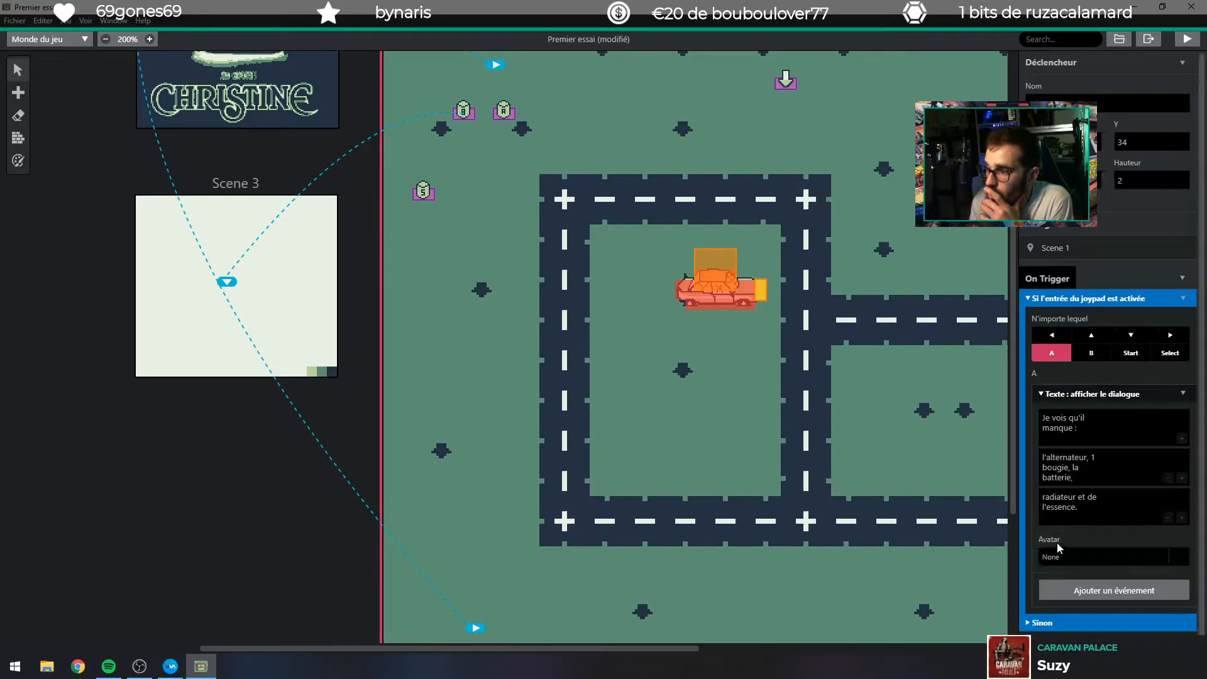
pyautogui.click(1069, 557)
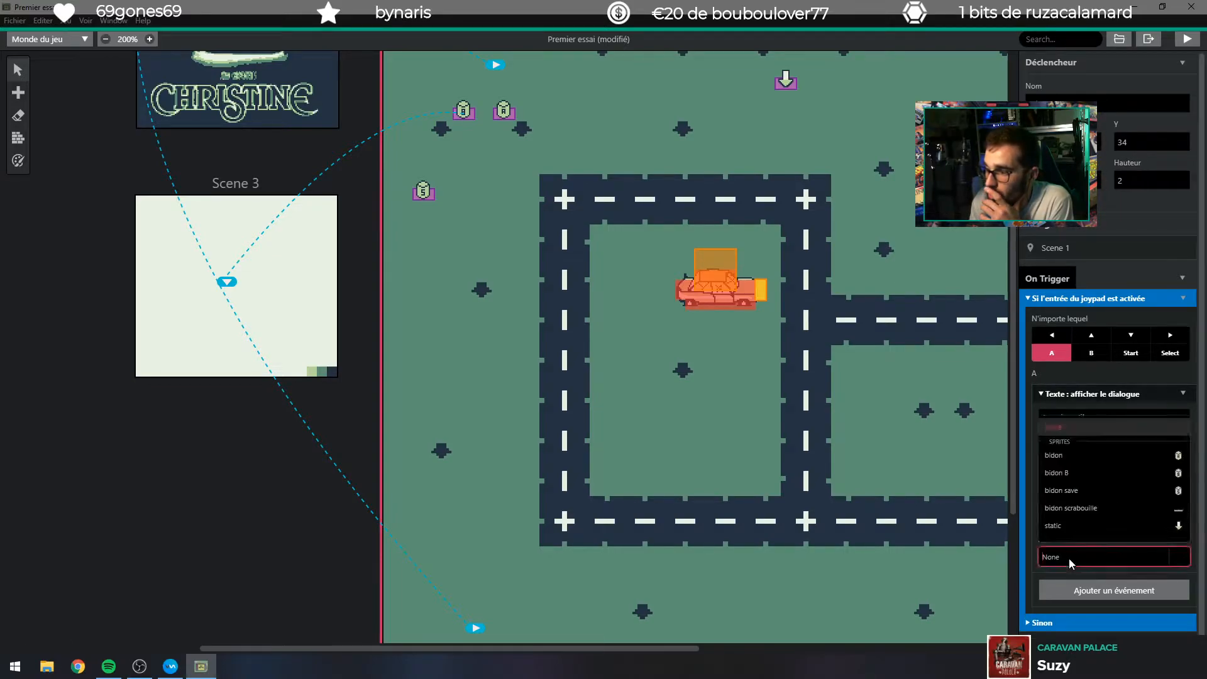
pyautogui.click(1165, 455)
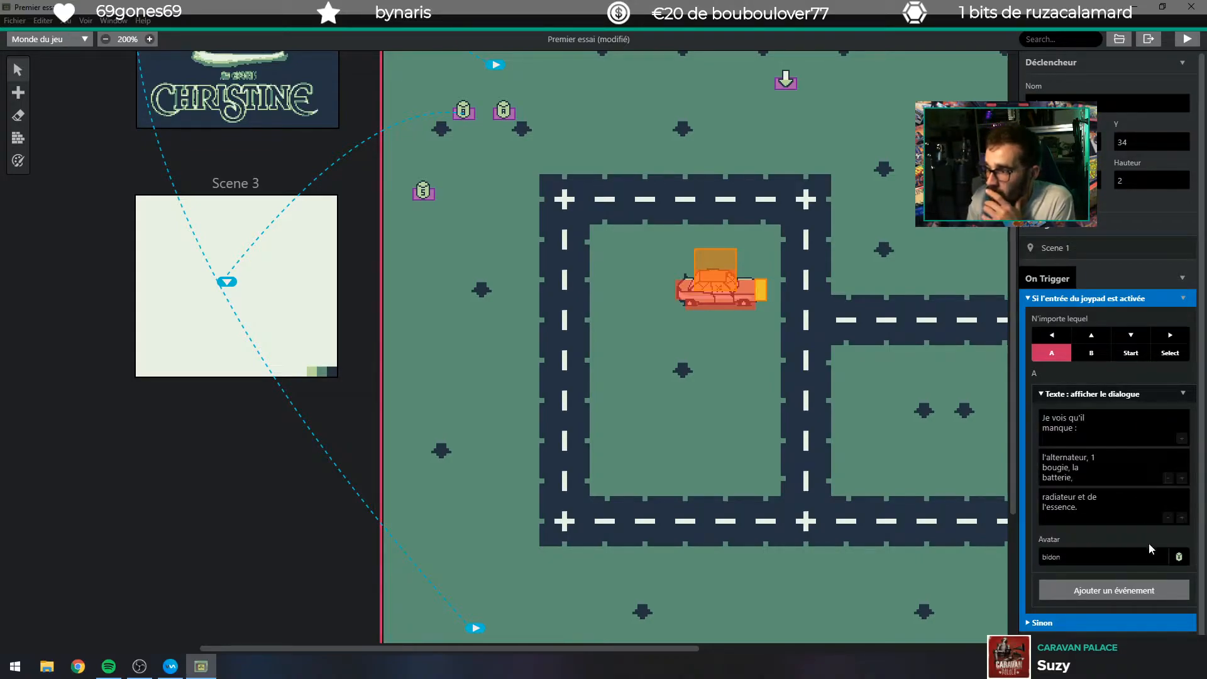
# Add a "Variable : défini sur 'Vrai'" event after the missing-parts dialogue in the A-button branch.
pyautogui.click(1100, 591)
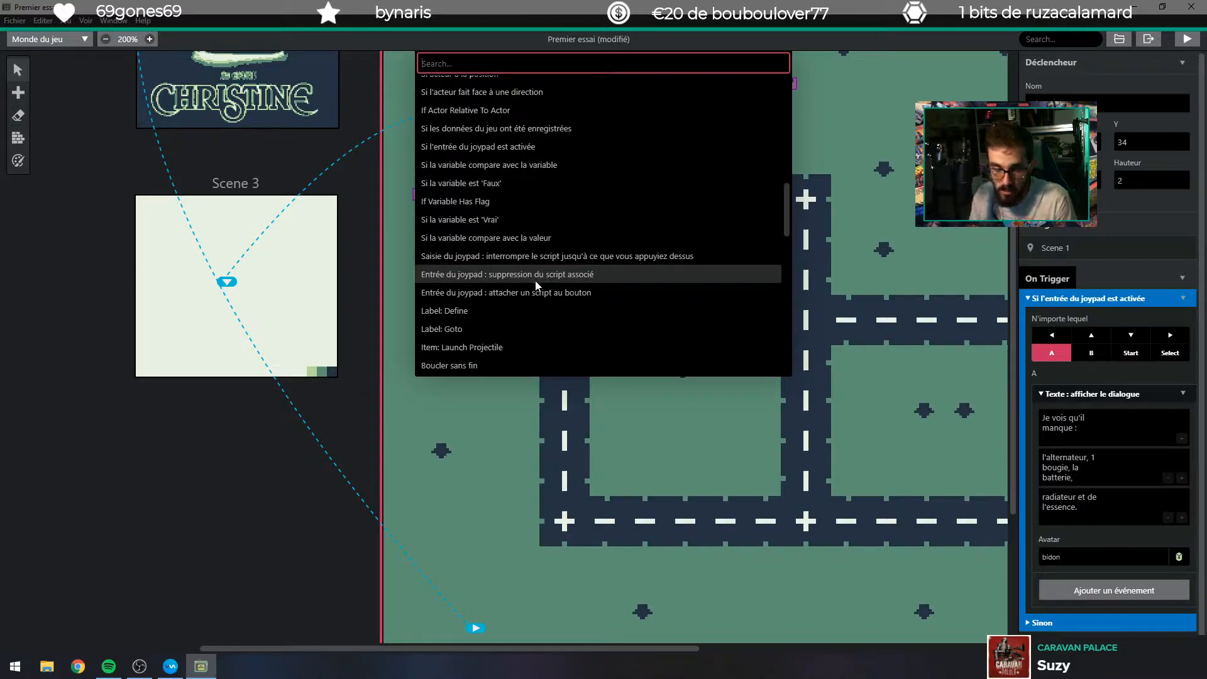
pyautogui.write('si')
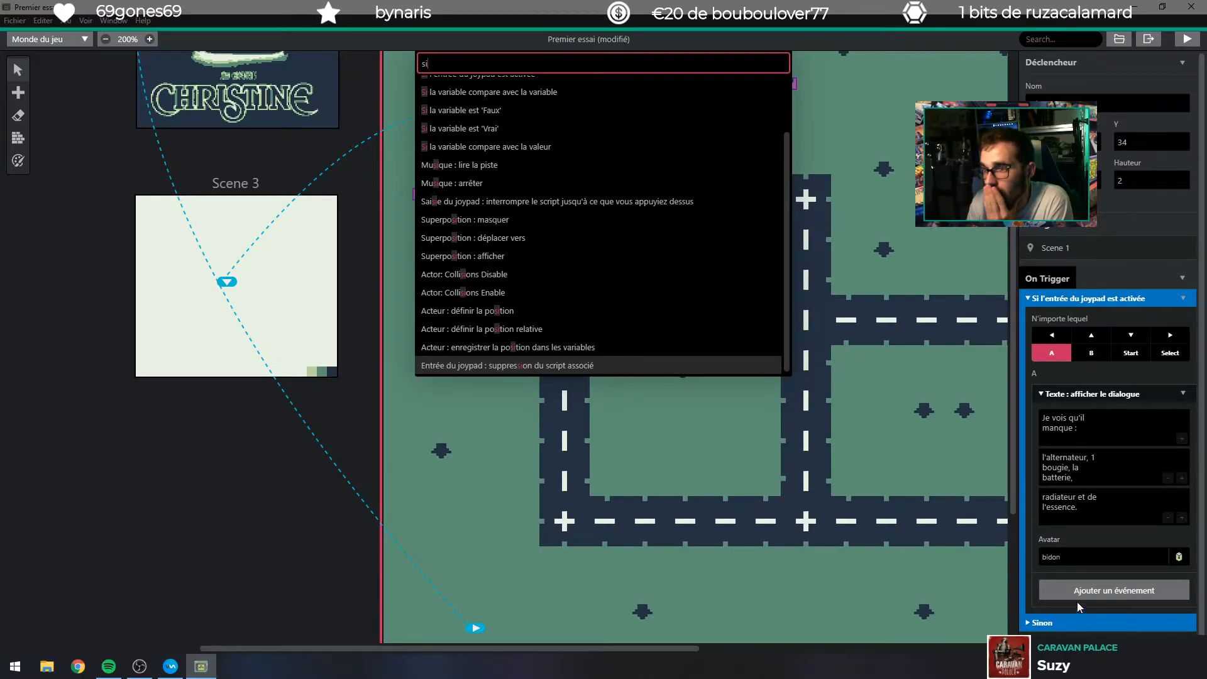
pyautogui.press('BackSpace')
pyautogui.press('BackSpace')
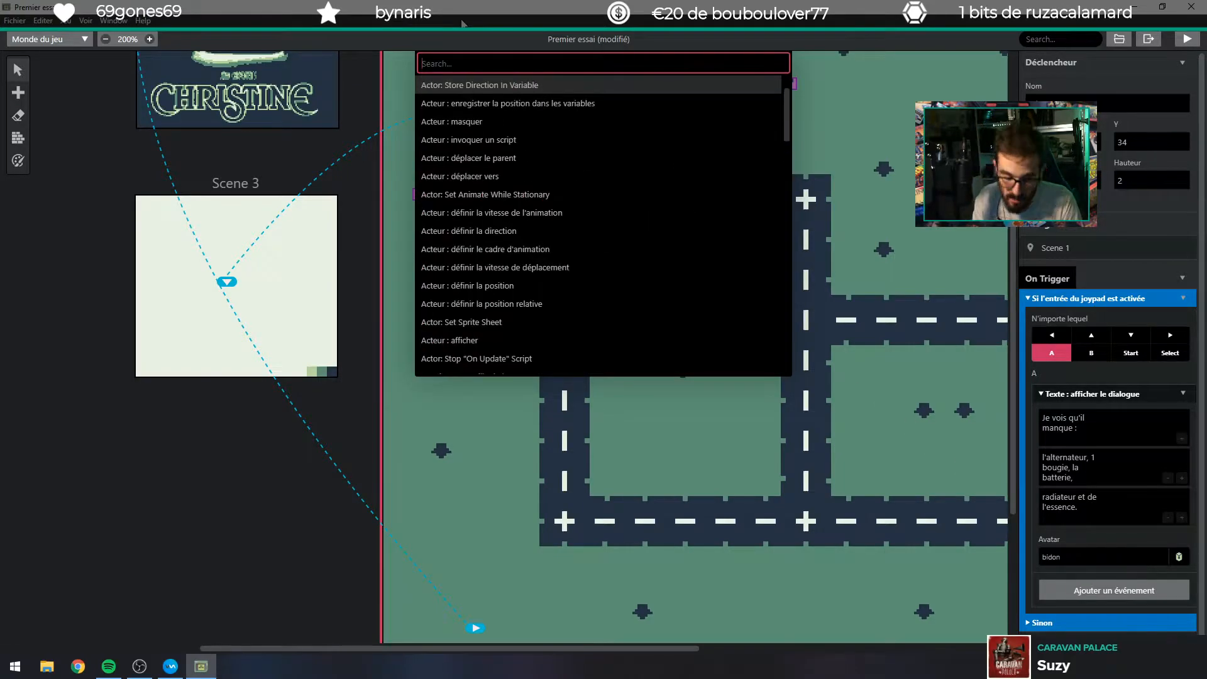
pyautogui.write('set')
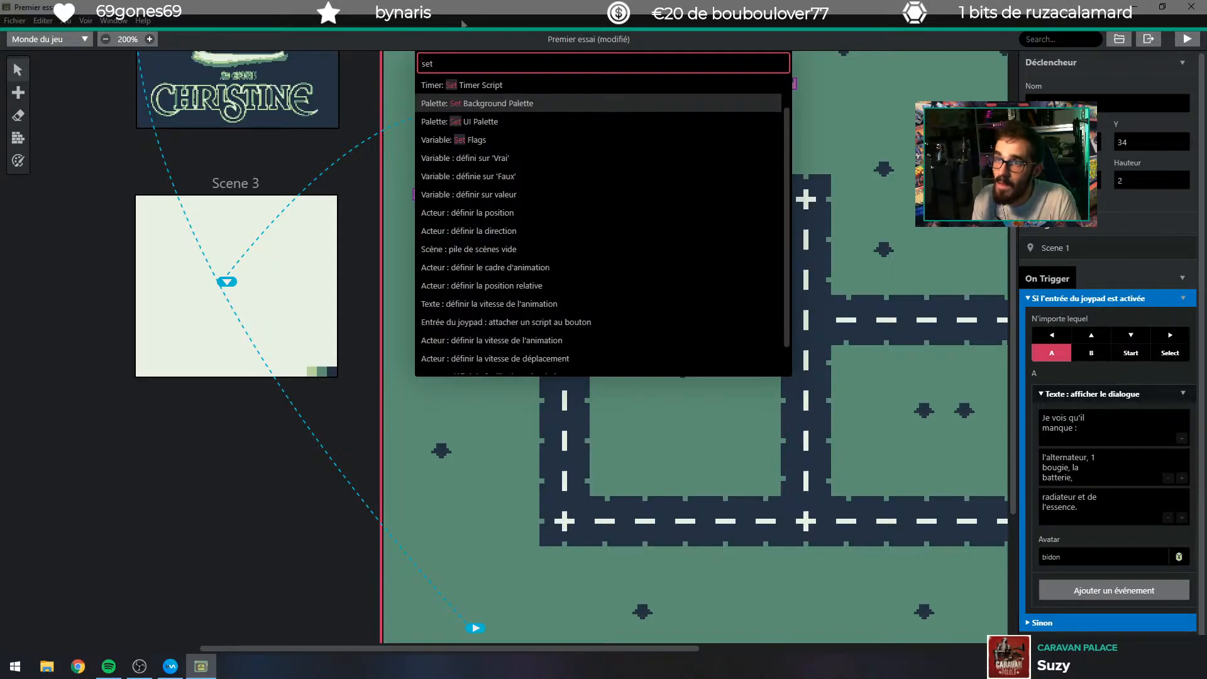
pyautogui.press('BackSpace')
pyautogui.write('variable')
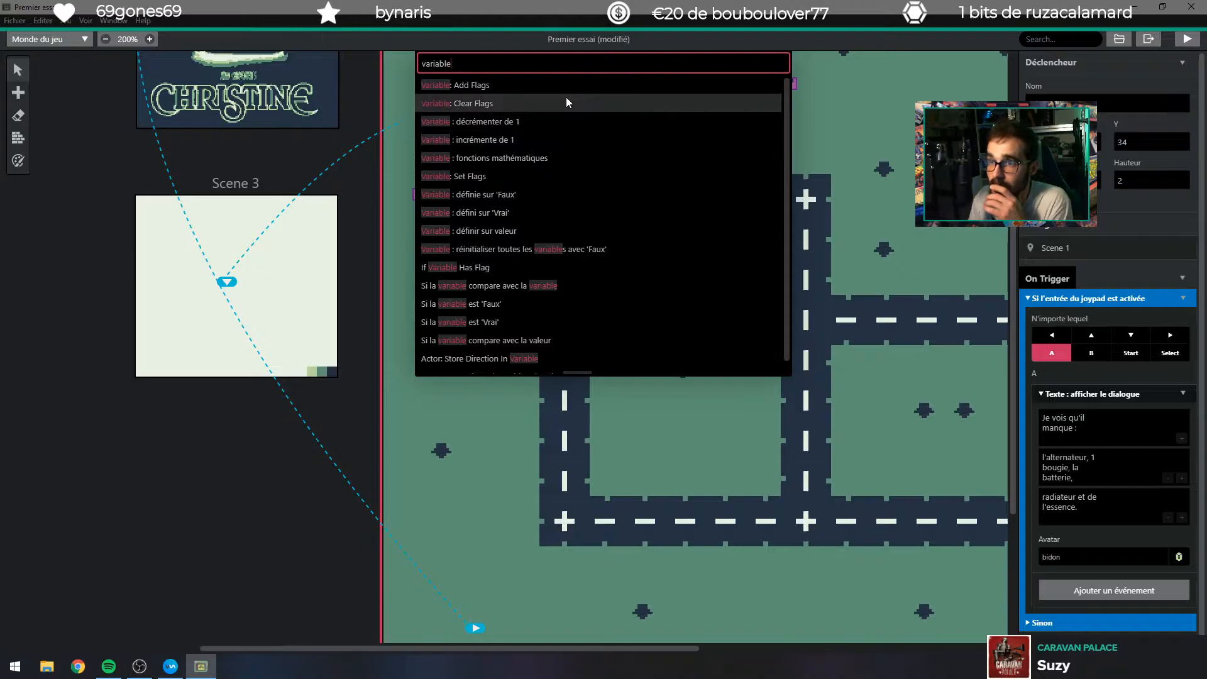
pyautogui.click(508, 213)
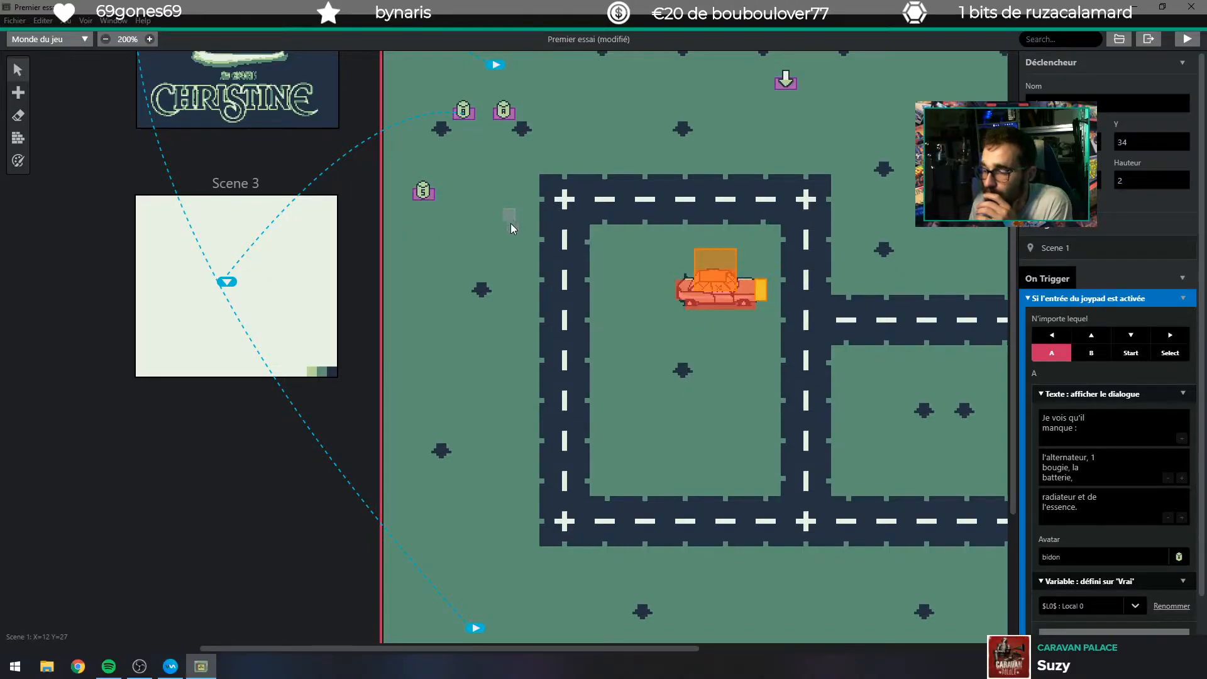
# Look through the local, temporary and global variables, and choose Local 0 for the "Variable : défini sur 'Vrai'" event.
pyautogui.scroll(-1, 1112, 548)
pyautogui.click(1125, 545)
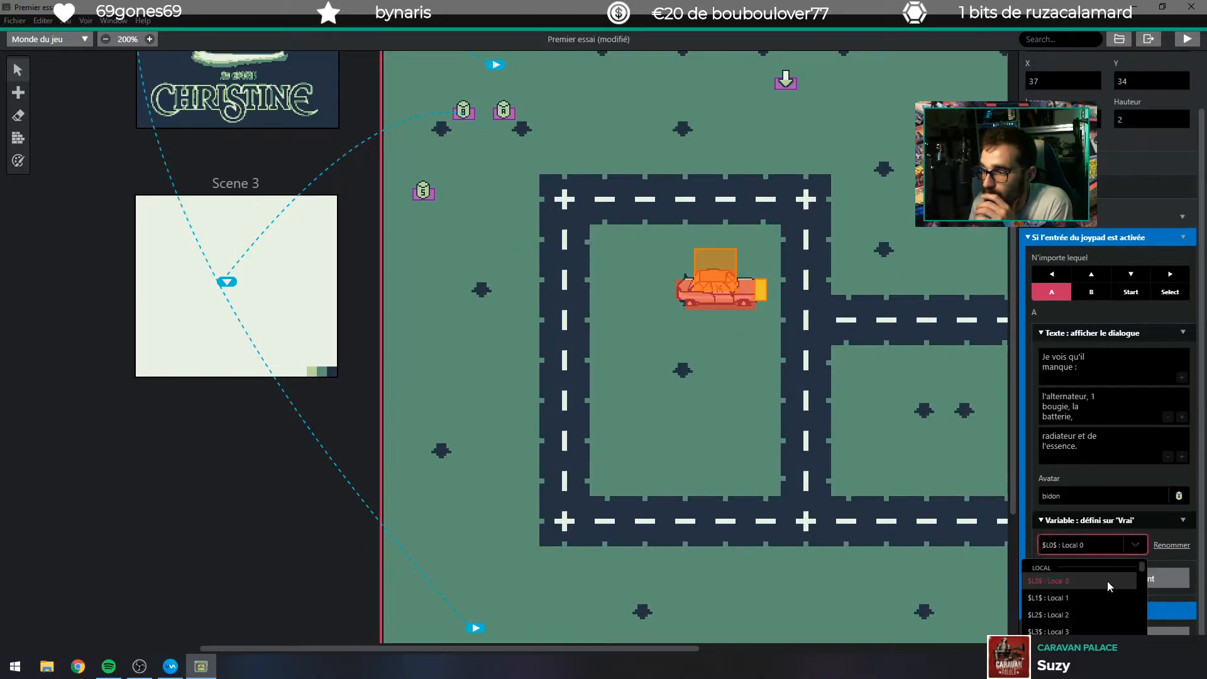
pyautogui.scroll(-4, 1099, 587)
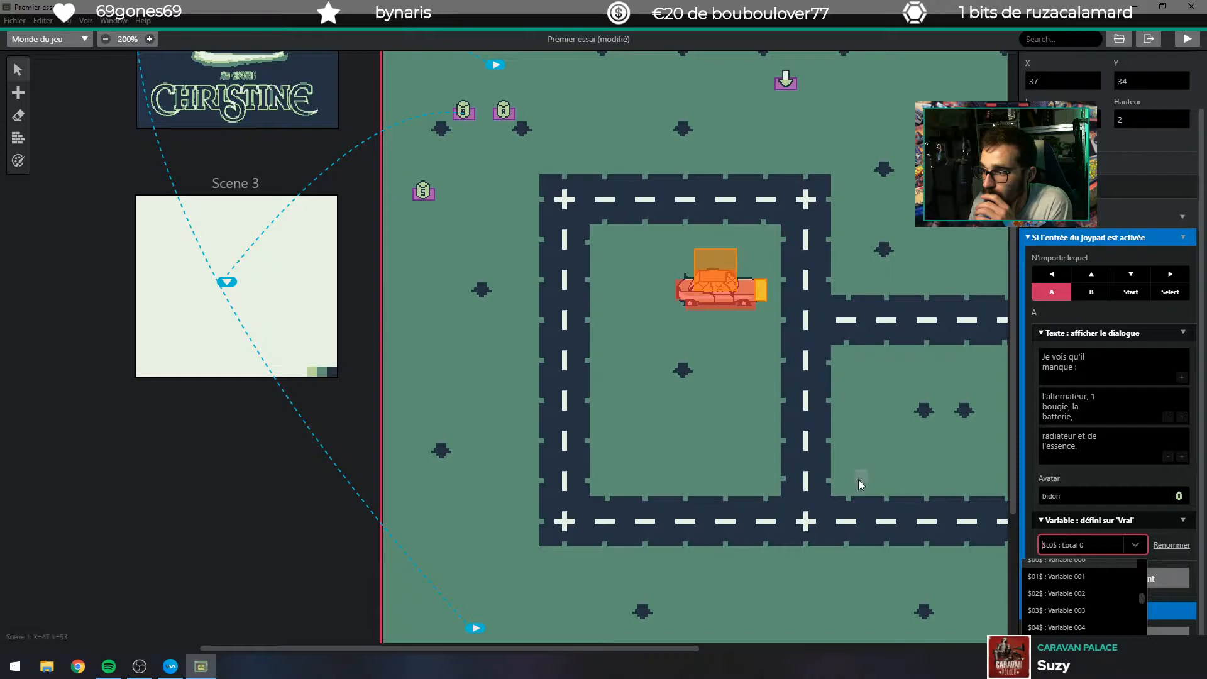
pyautogui.scroll(-3, 858, 479)
pyautogui.scroll(-3, 1065, 603)
pyautogui.scroll(5, 1065, 603)
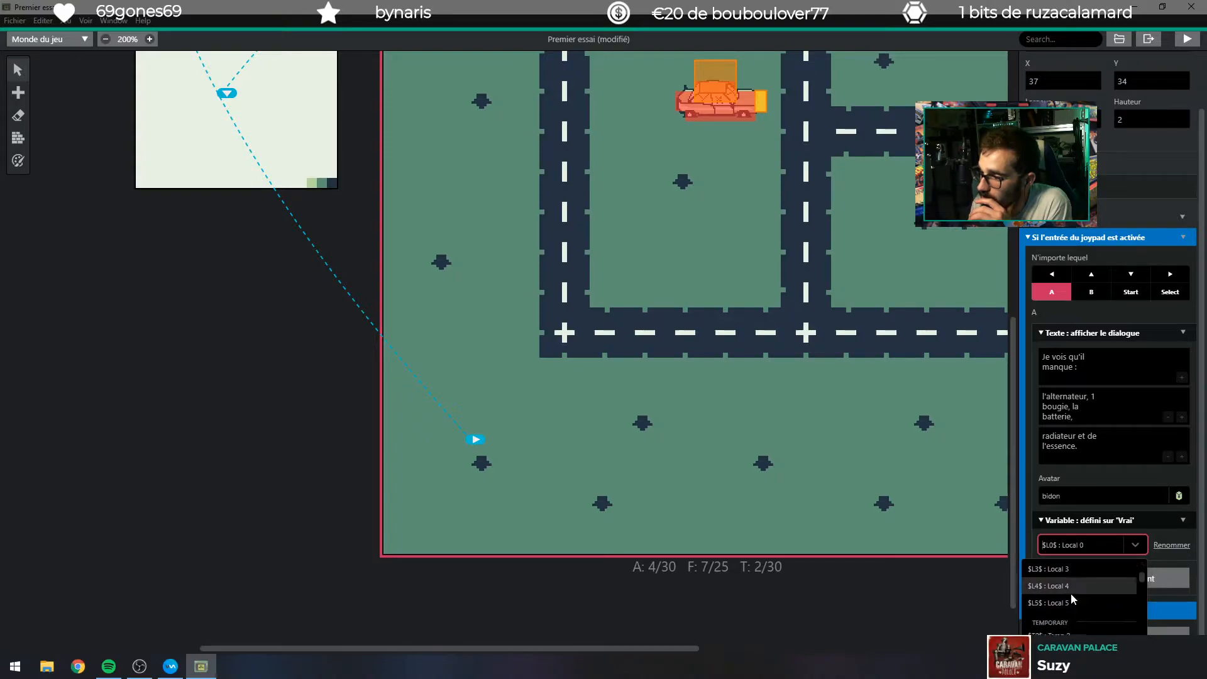
pyautogui.scroll(-3, 1070, 594)
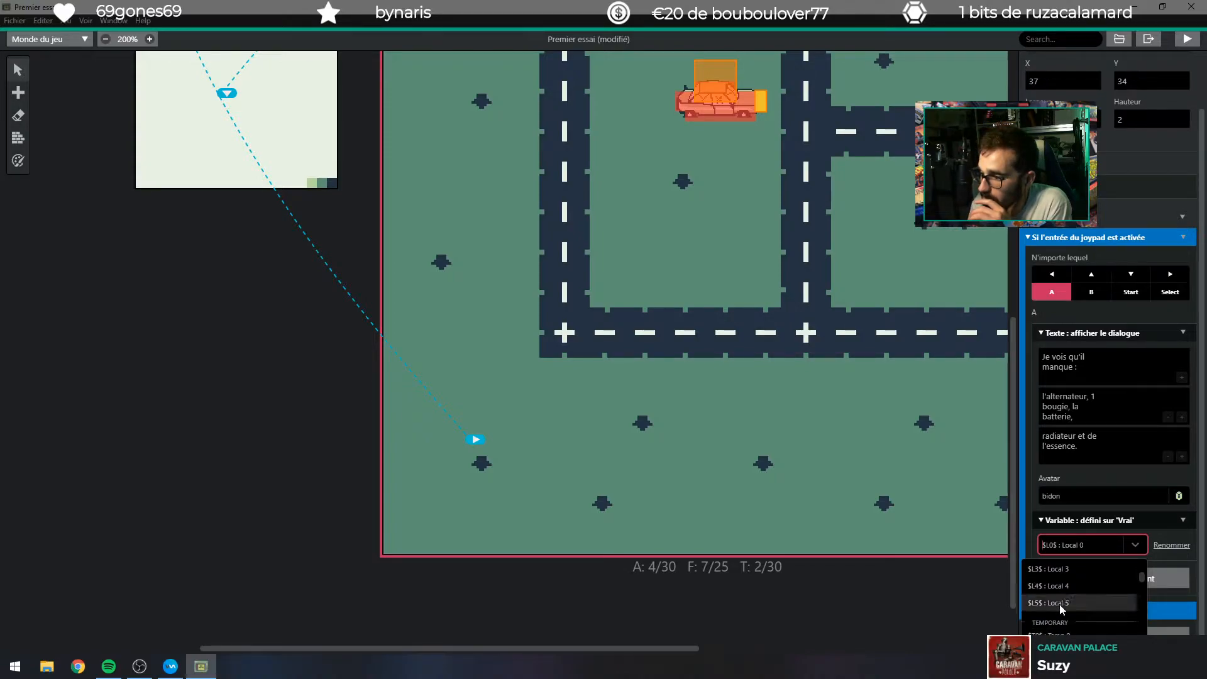
pyautogui.scroll(3, 1061, 602)
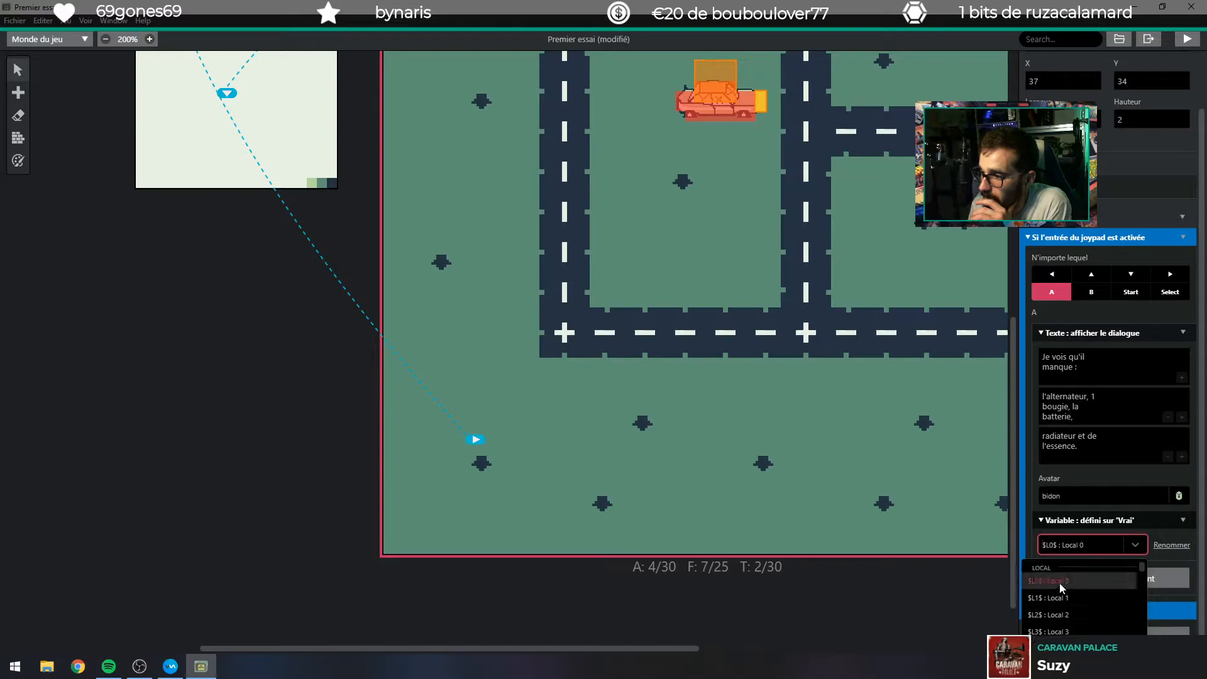
pyautogui.click(1060, 582)
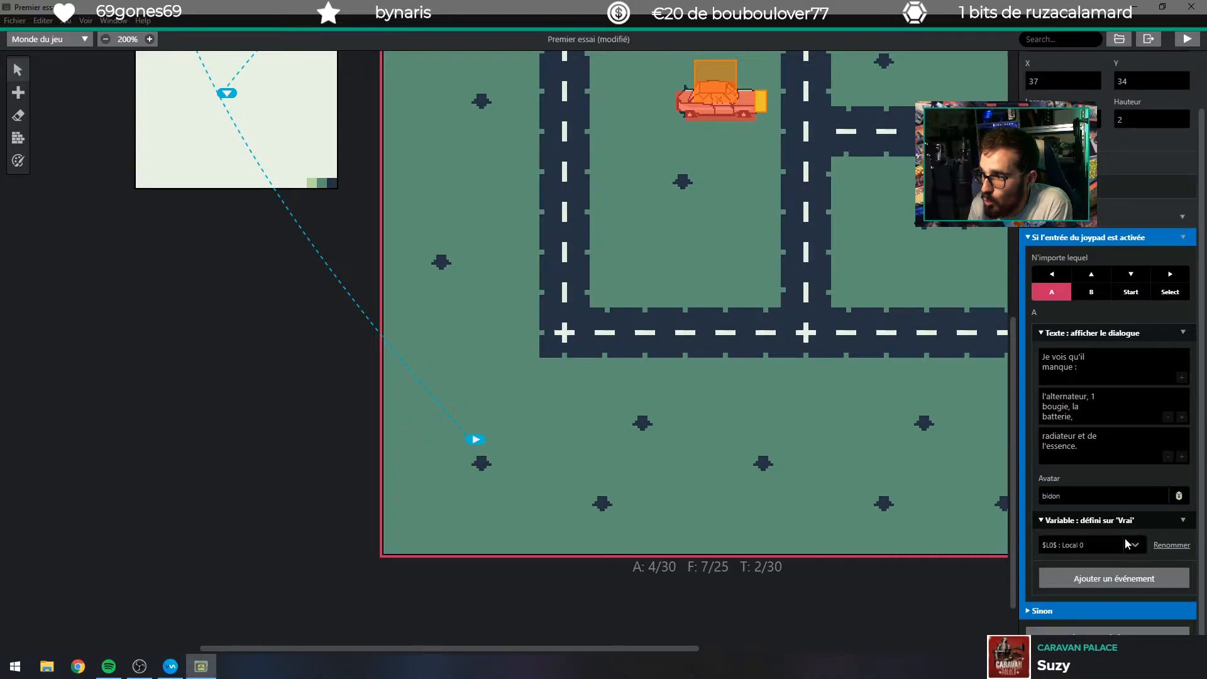
# Add a "Variable : définie sur 'Faux'" event for Local 0 to the Sinon branch of the joypad condition.
pyautogui.click(1039, 611)
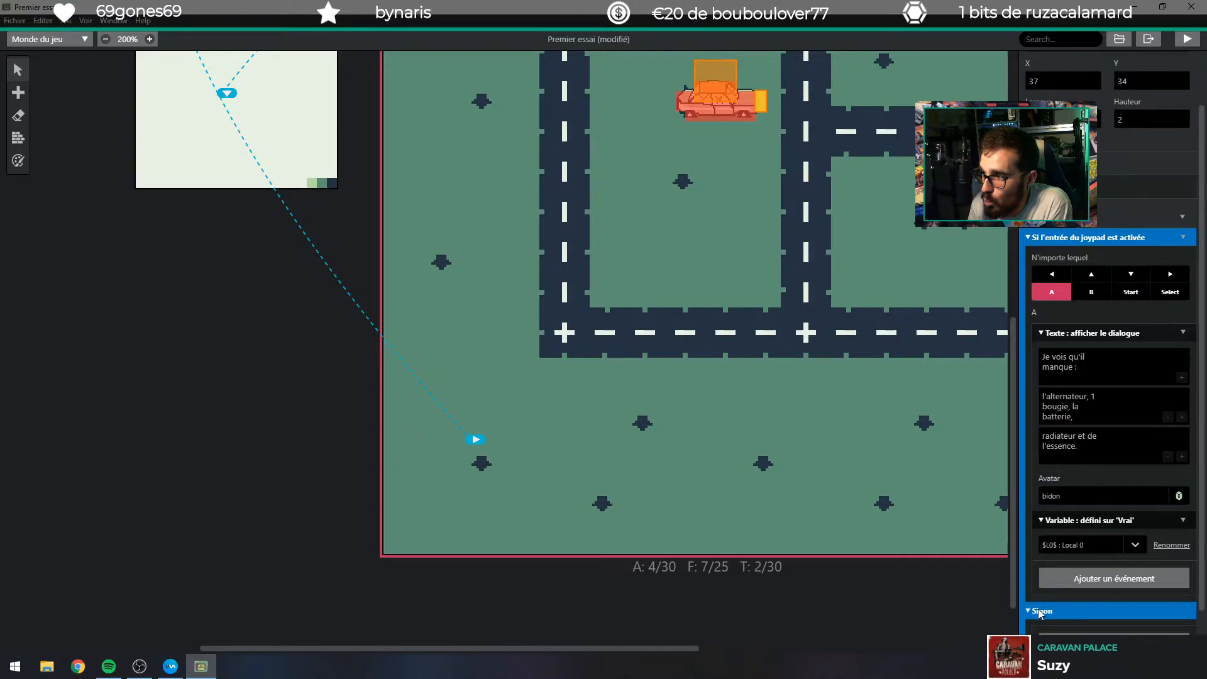
pyautogui.scroll(-1, 1039, 612)
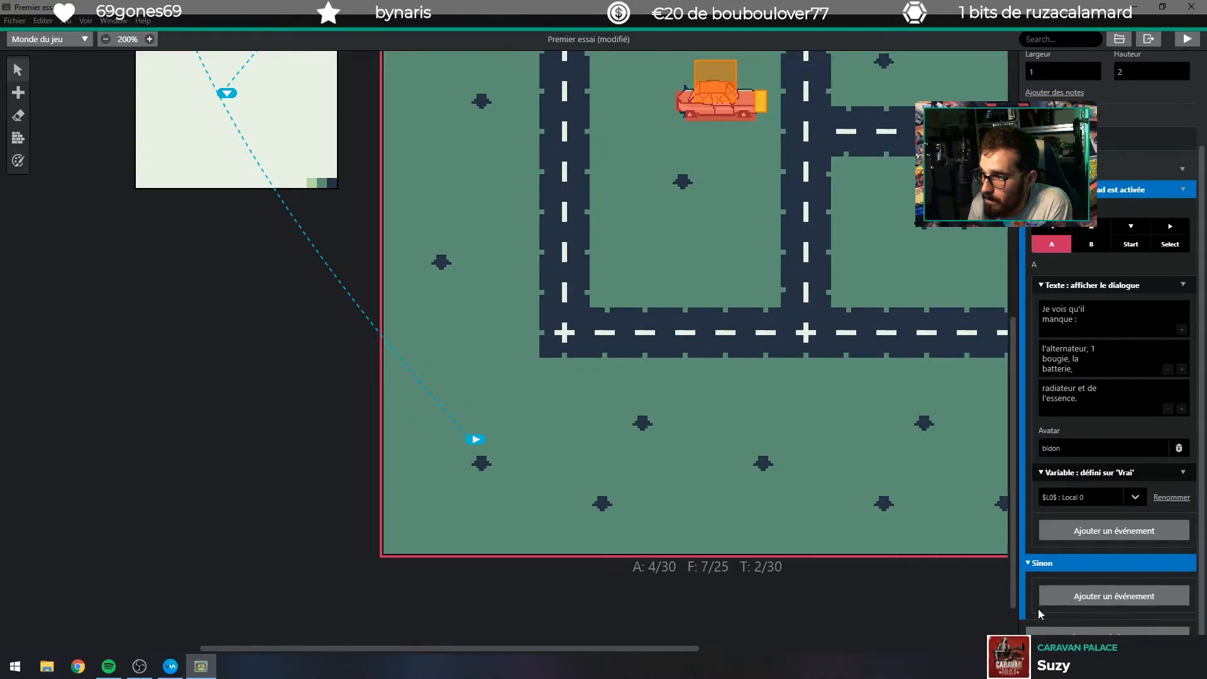
pyautogui.click(1087, 596)
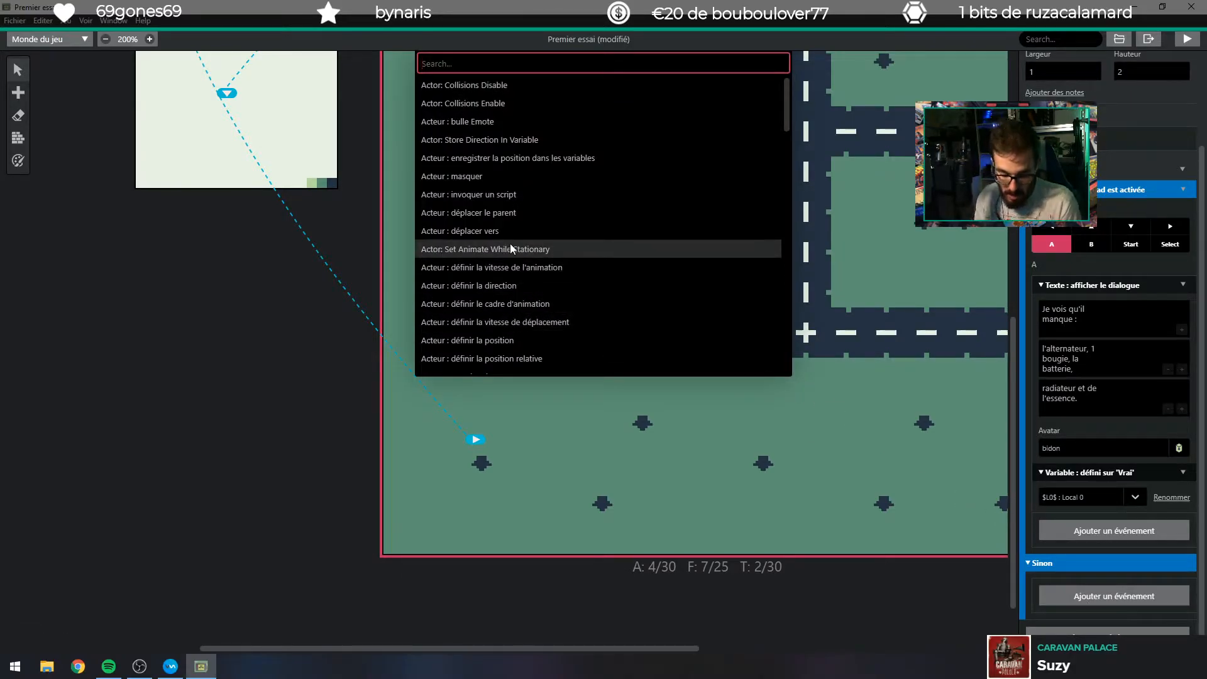
pyautogui.write('varia')
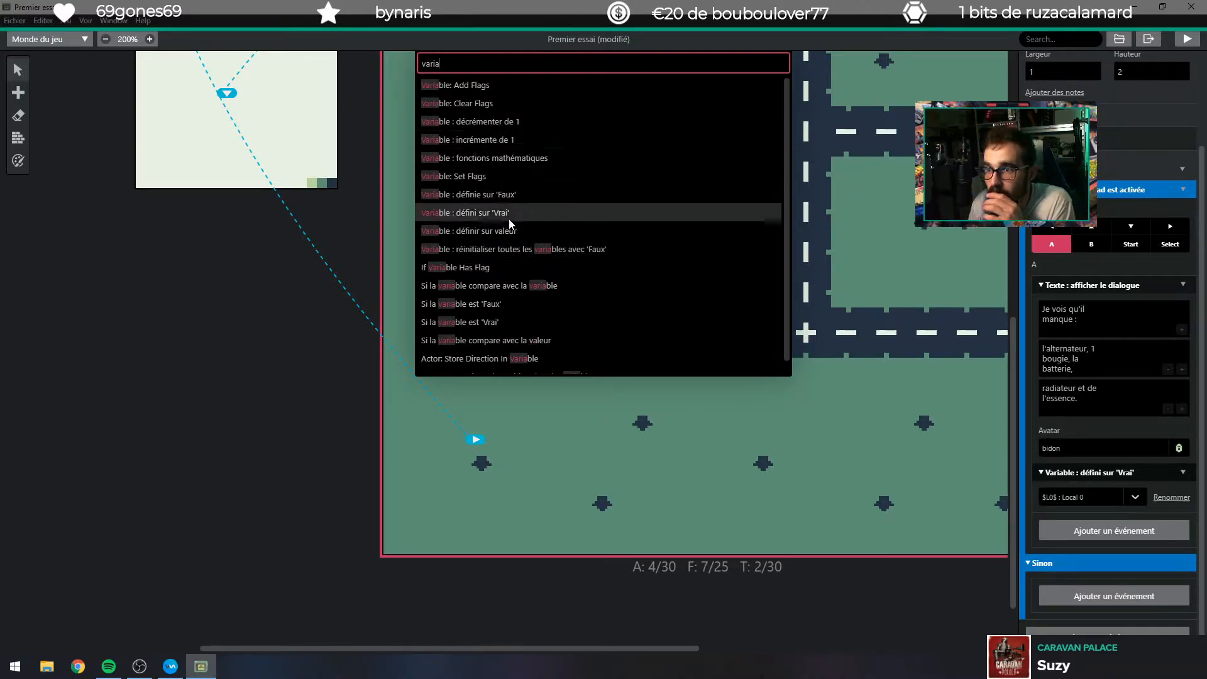
pyautogui.click(519, 199)
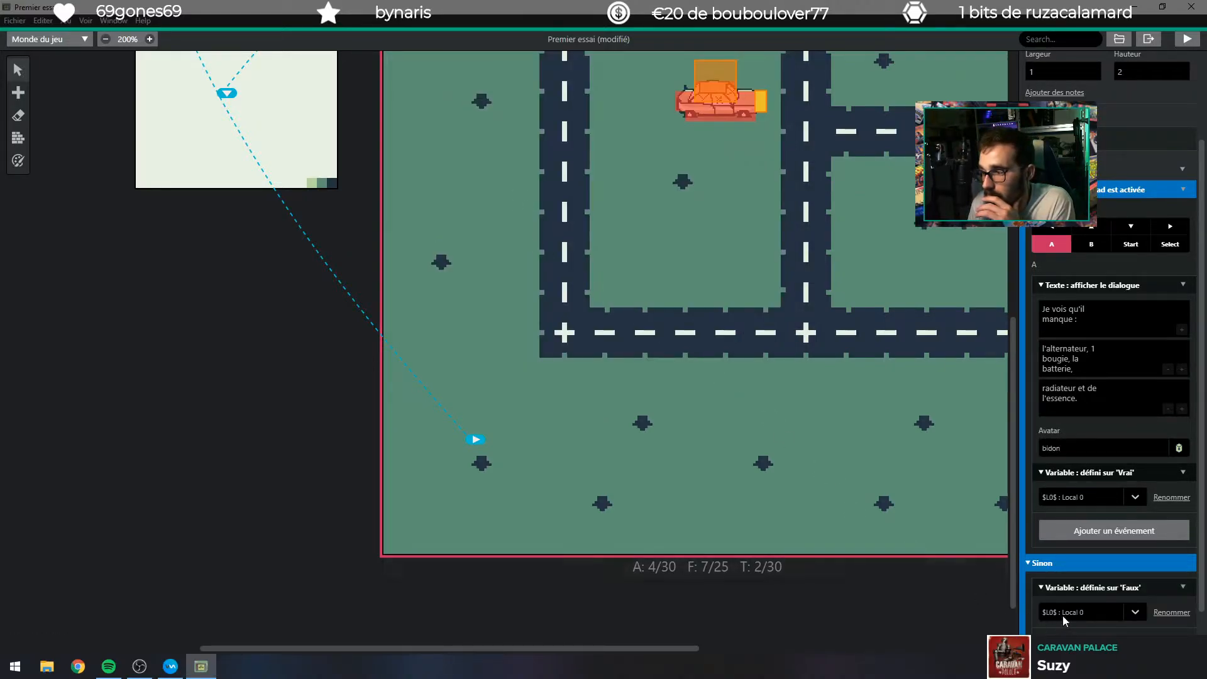
pyautogui.scroll(-1, 1093, 564)
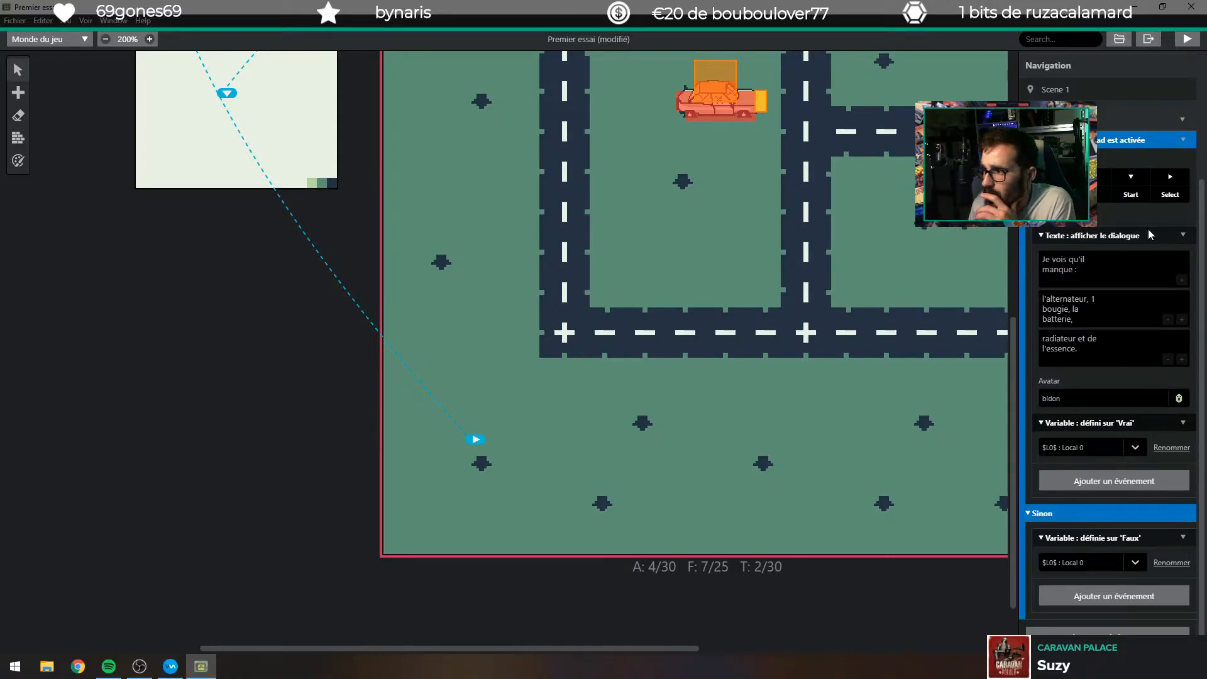
# Add a "Si la variable est 'Faux'" event to the A-button branch and place it above the missing-parts dialogue.
pyautogui.click(1080, 485)
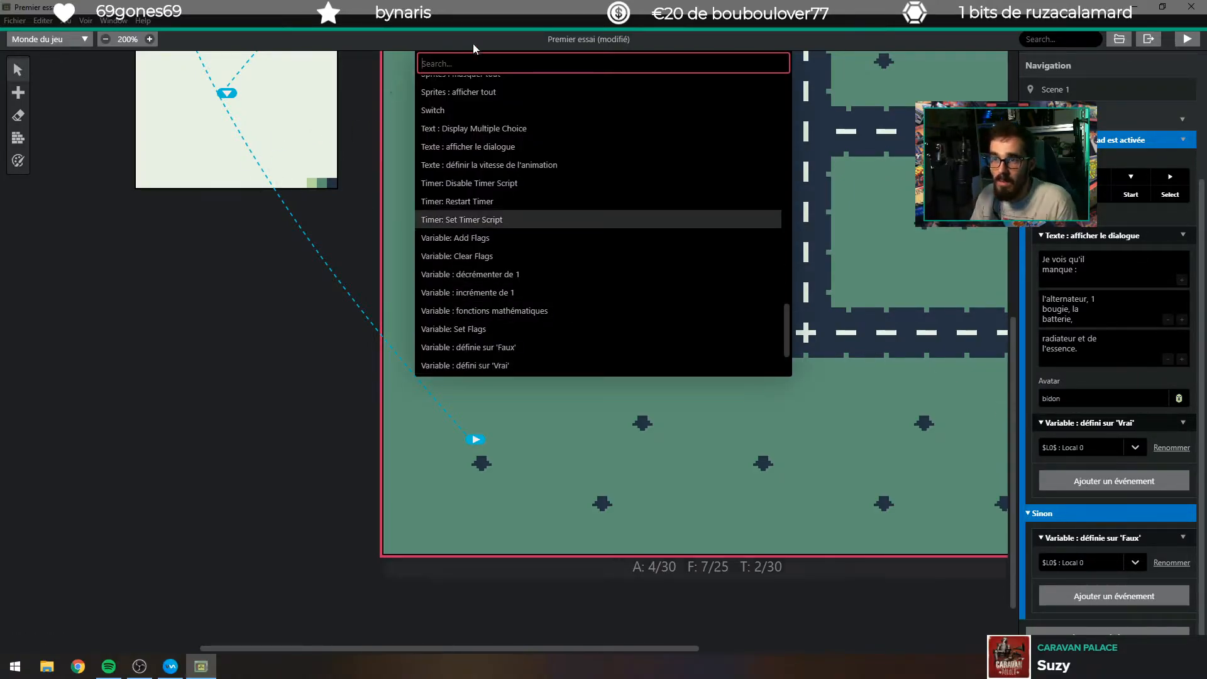
pyautogui.write('si')
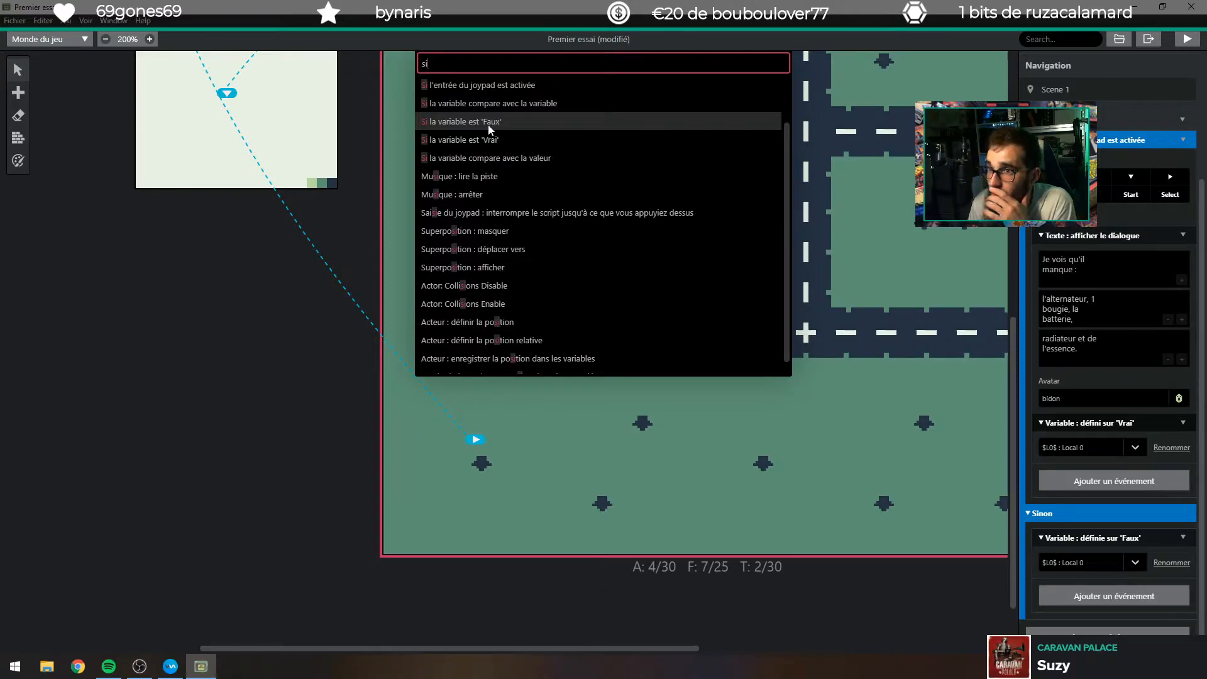
pyautogui.click(488, 125)
pyautogui.moveTo(1068, 471); pyautogui.dragTo(1067, 243)
# Move the dialogue and the set-to-'Vrai' event inside "Si la variable est 'Faux'", and the set-to-'Faux' event into its Sinon branch.
pyautogui.moveTo(1054, 394); pyautogui.dragTo(1080, 309)
pyautogui.scroll(-3, 1075, 371)
pyautogui.moveTo(1068, 420); pyautogui.dragTo(1100, 356)
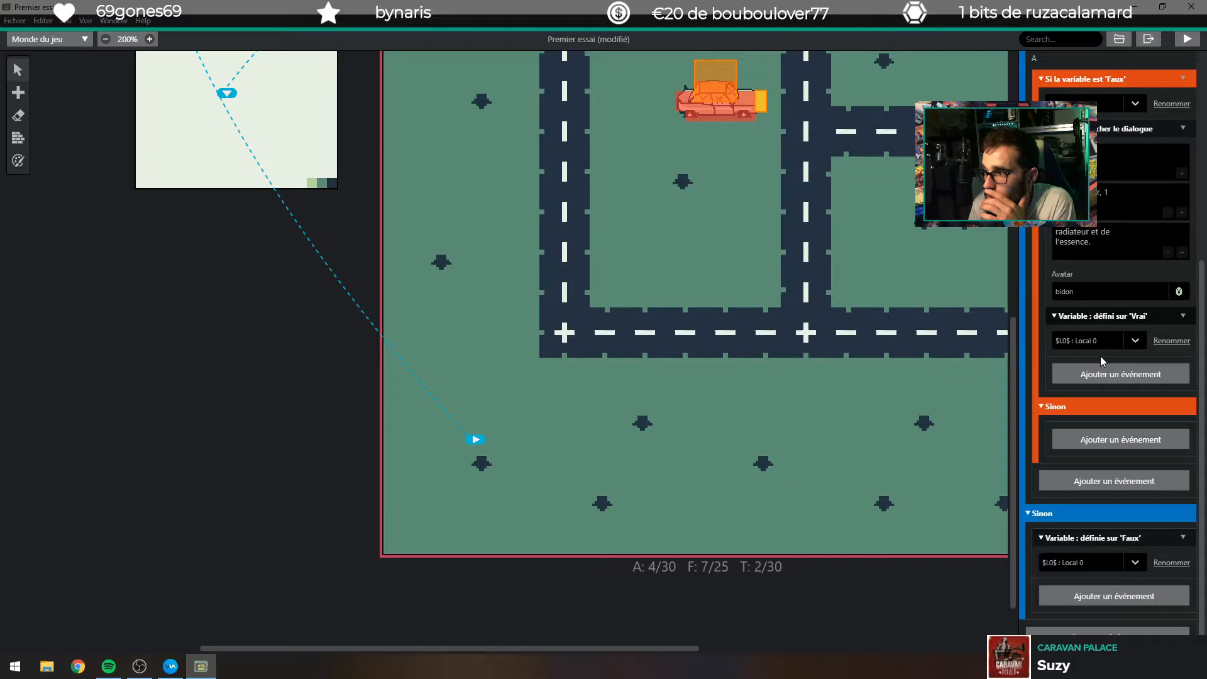
pyautogui.moveTo(1067, 535); pyautogui.dragTo(1082, 459)
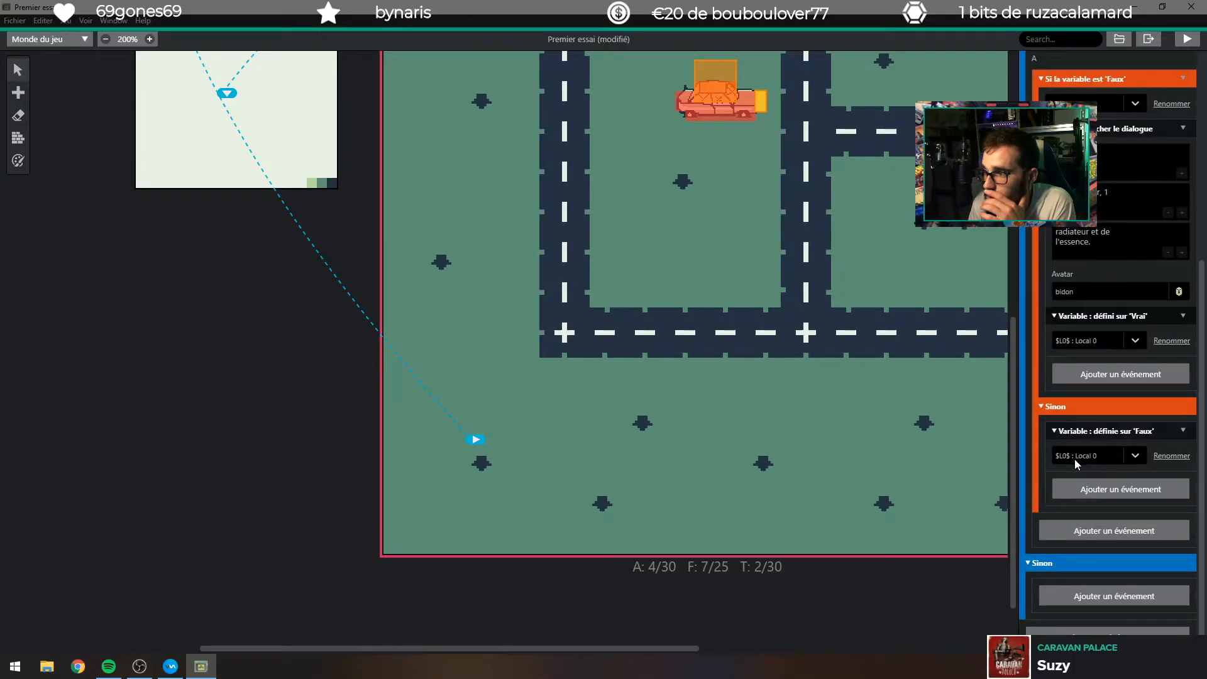
# Examine the script of the trigger above the car, including its nested "If Variable Has Flag" events and their variables.
pyautogui.scroll(5, 710, 466)
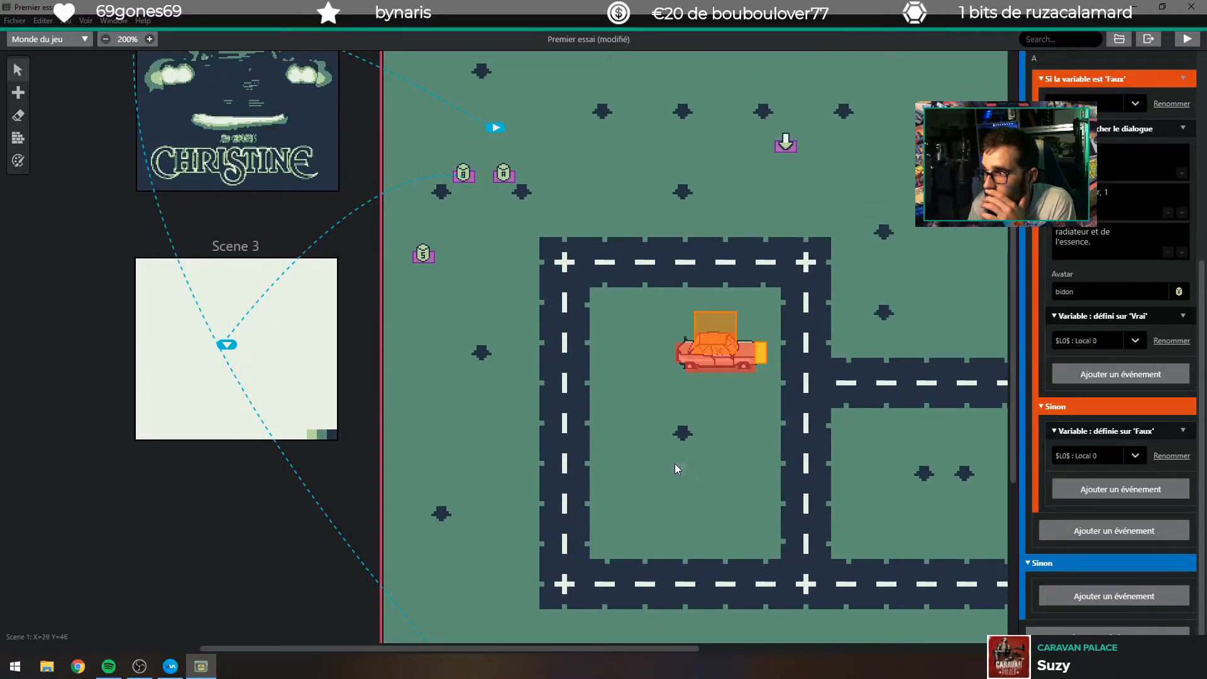
pyautogui.scroll(3, 670, 462)
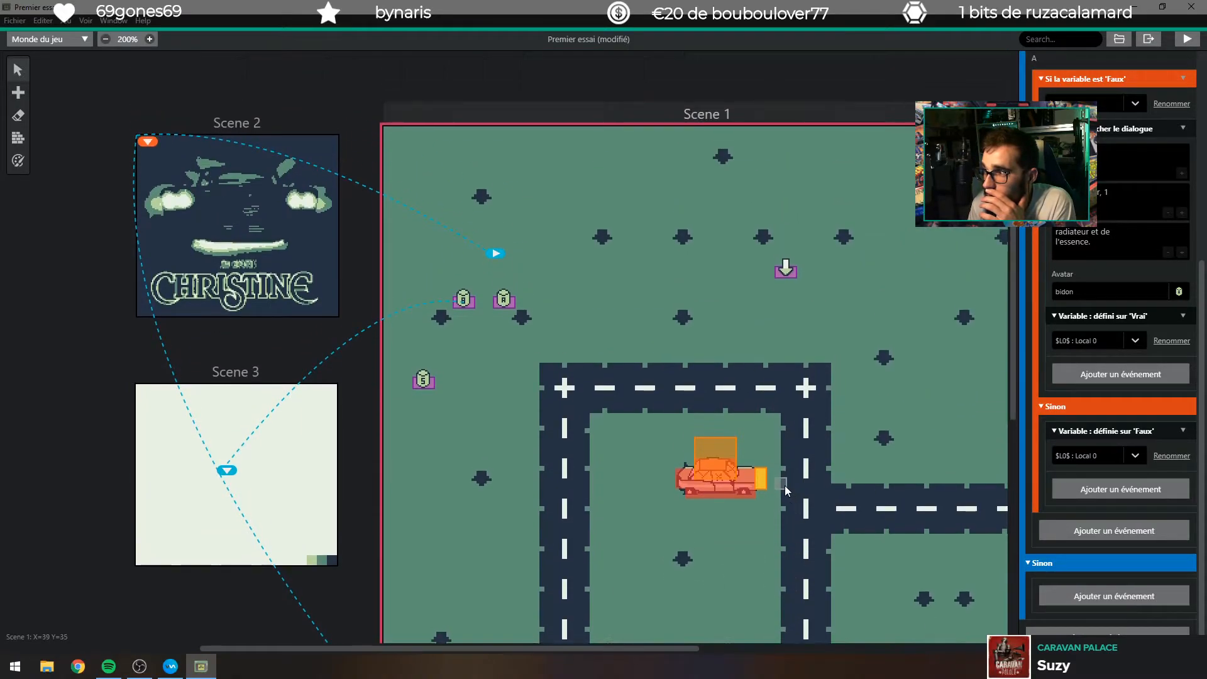
pyautogui.scroll(3, 1142, 345)
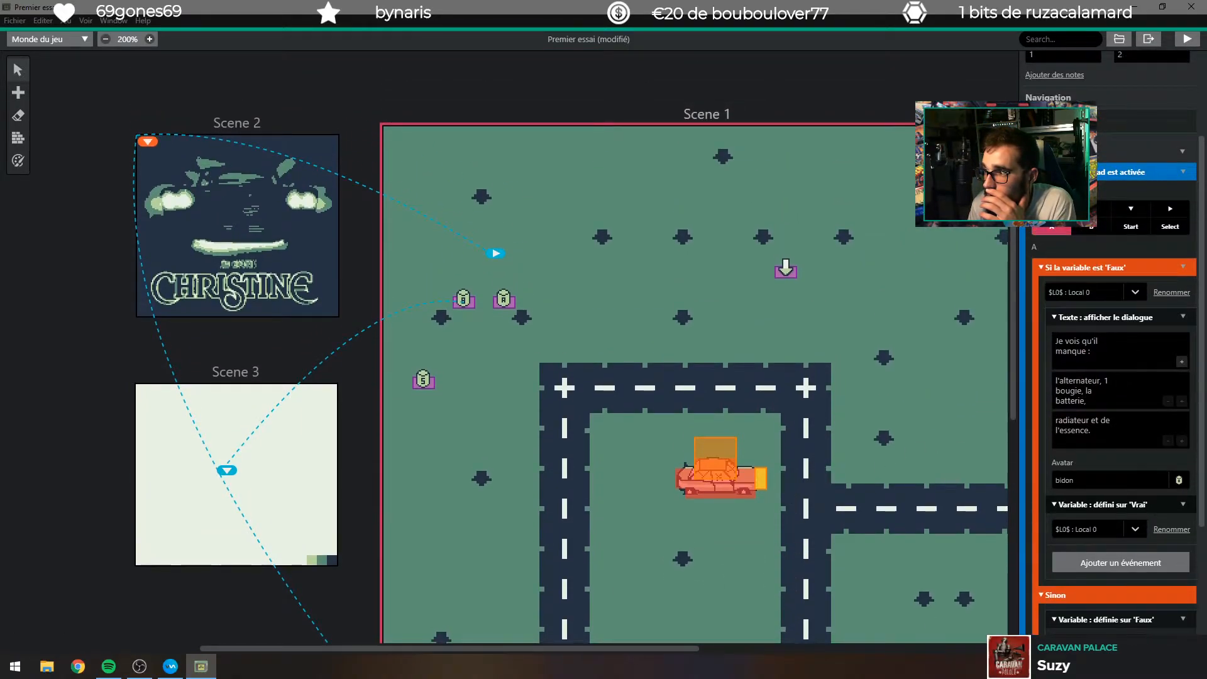
pyautogui.click(713, 448)
pyautogui.scroll(-5, 1122, 410)
pyautogui.scroll(-5, 1122, 409)
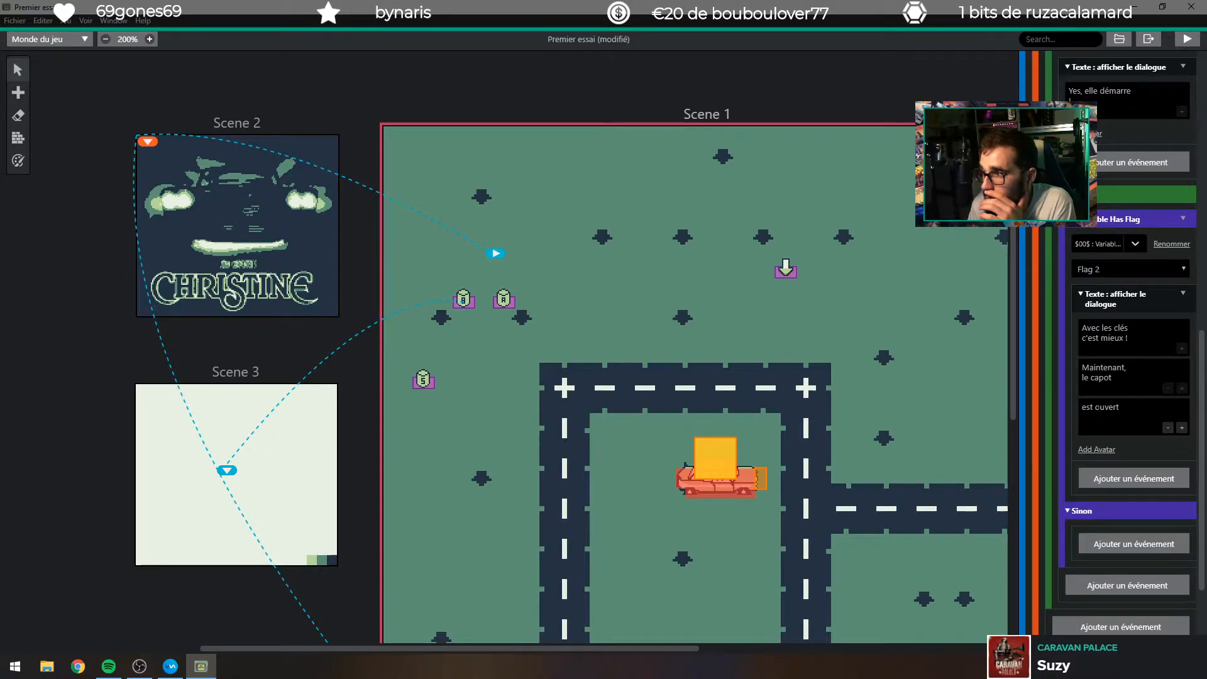
pyautogui.click(1135, 244)
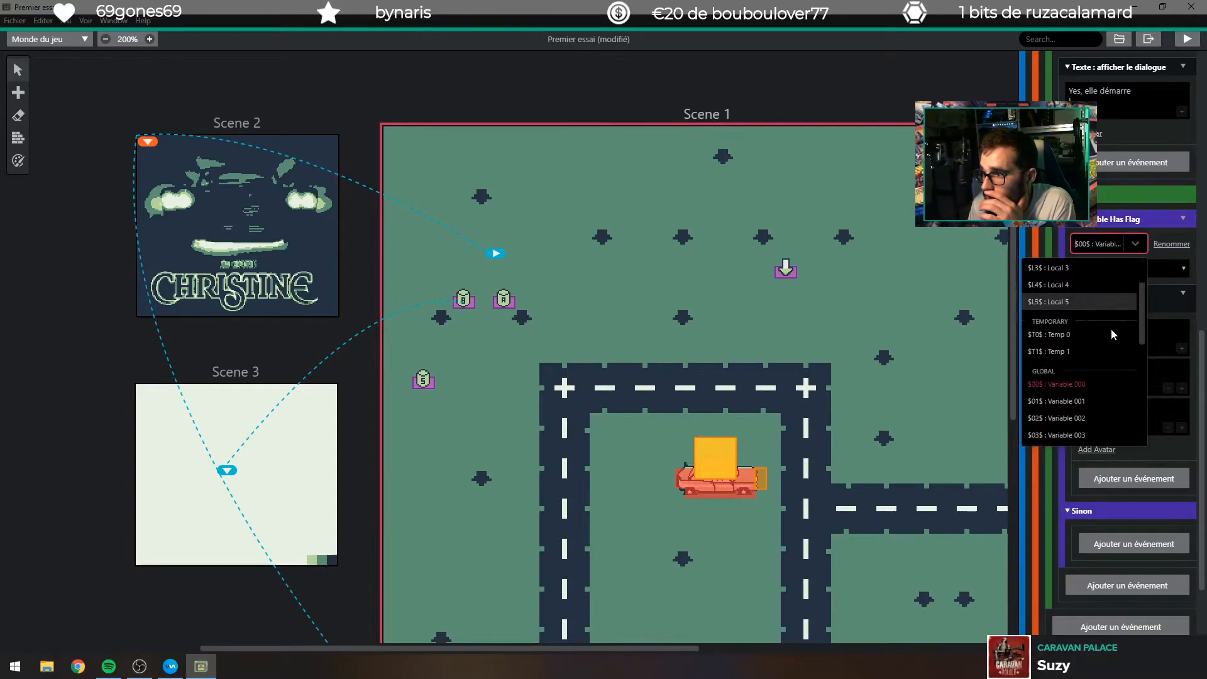
pyautogui.scroll(-1, 1112, 333)
pyautogui.click(1175, 253)
pyautogui.click(1172, 218)
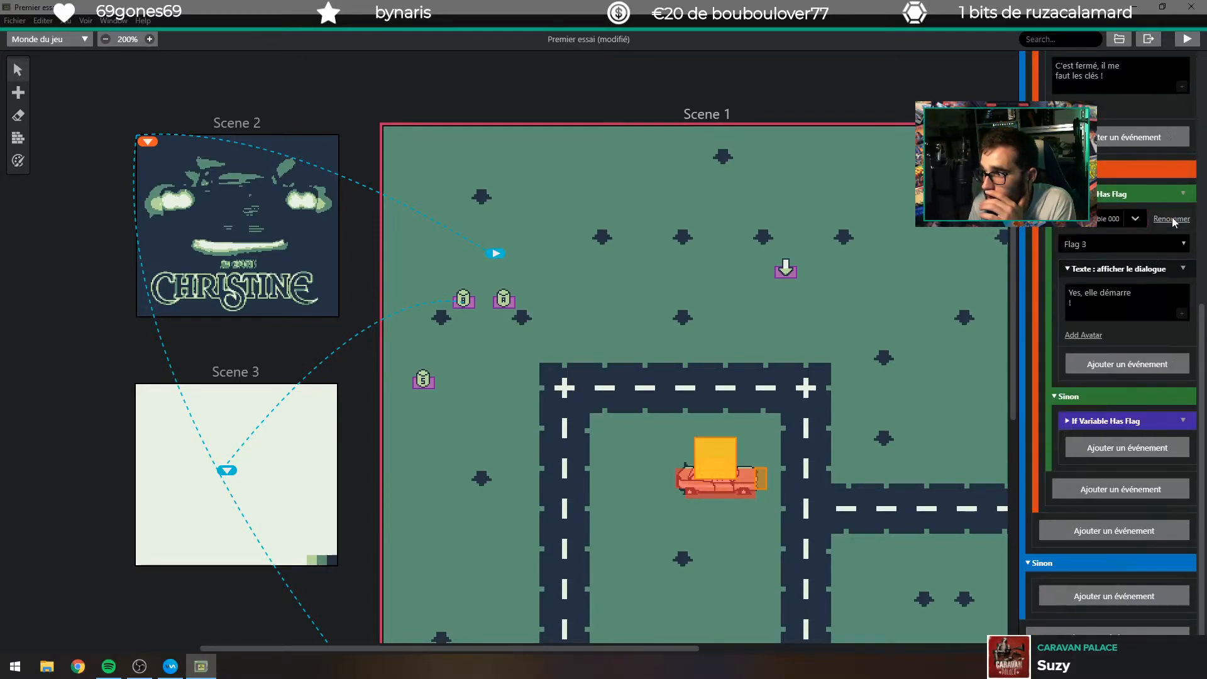
pyautogui.click(1122, 419)
pyautogui.scroll(-3, 1122, 415)
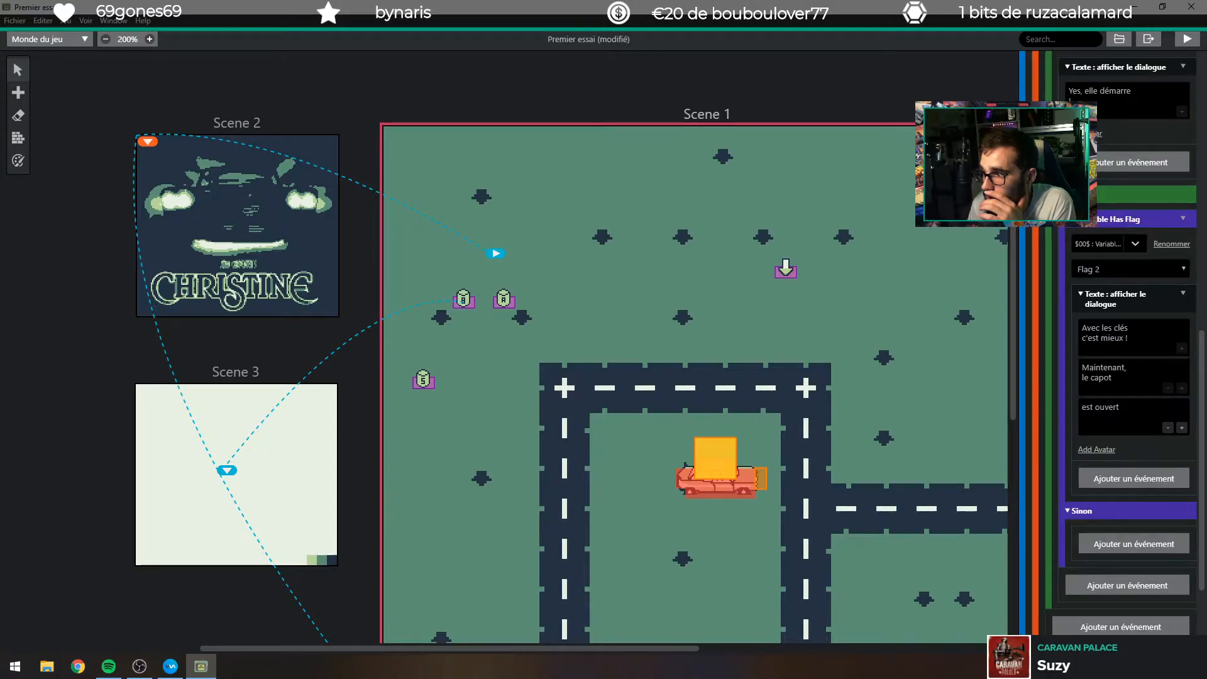
# In the trigger at the car's front, move the missing-parts dialogue out of "Si la variable est 'Faux'" to just before that condition.
pyautogui.click(757, 476)
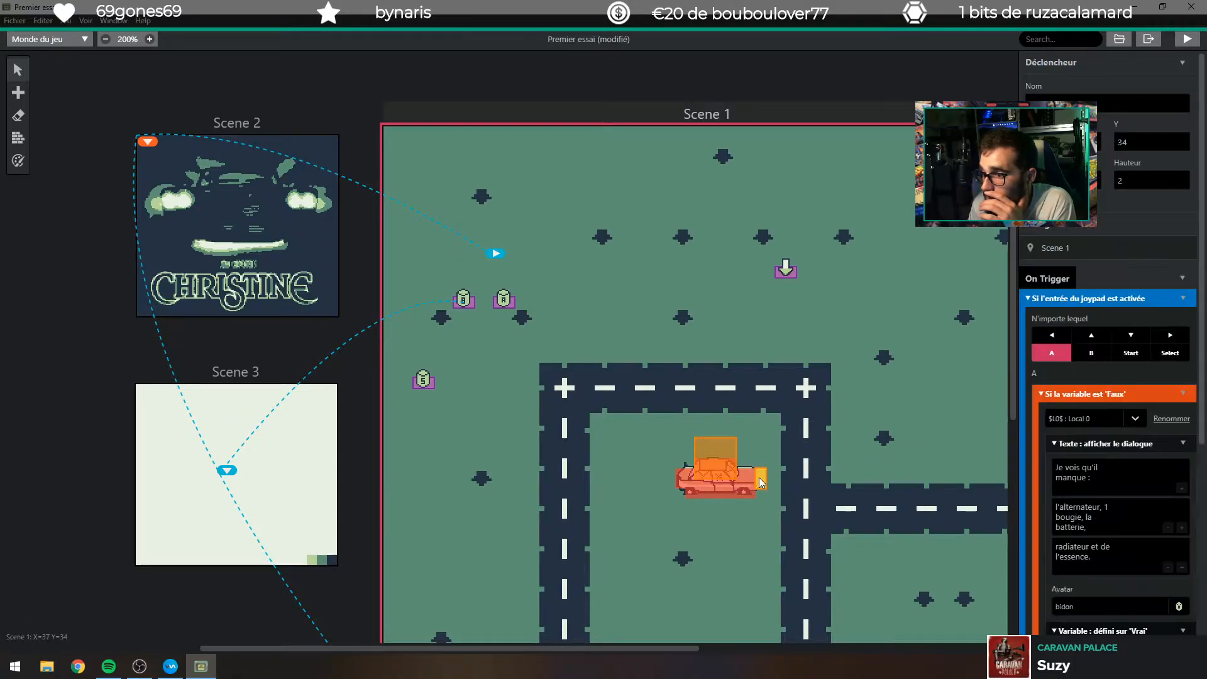
pyautogui.scroll(-2, 1093, 314)
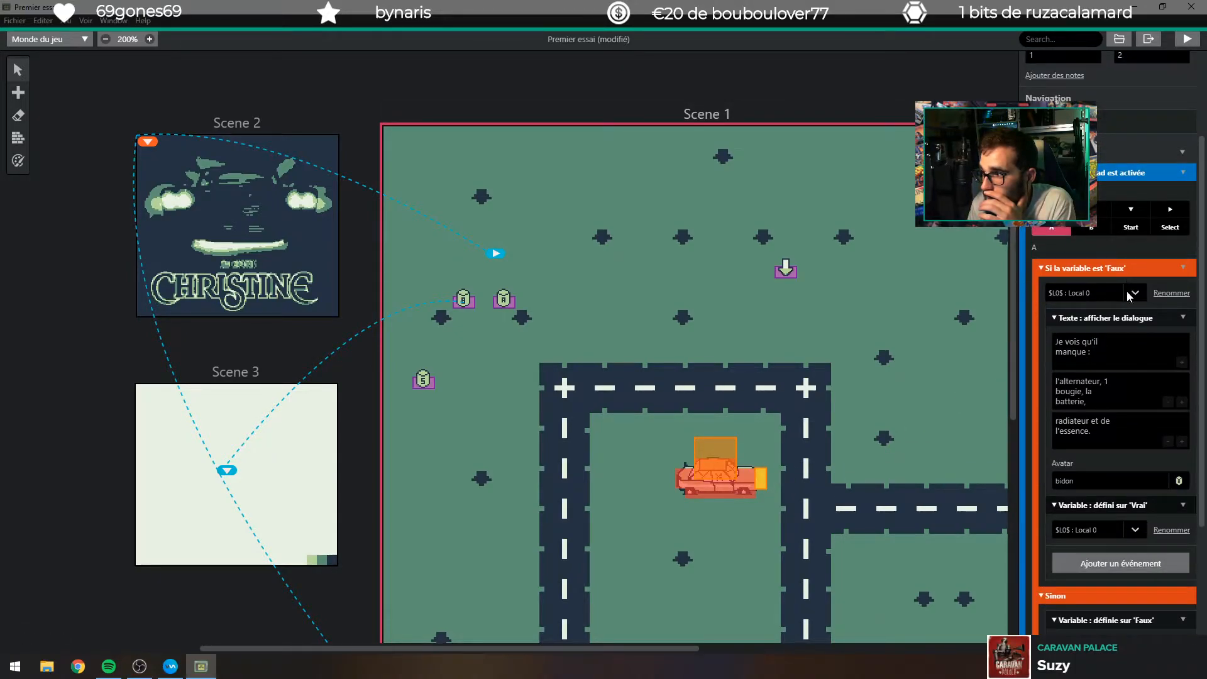
pyautogui.moveTo(1073, 317); pyautogui.dragTo(1084, 271)
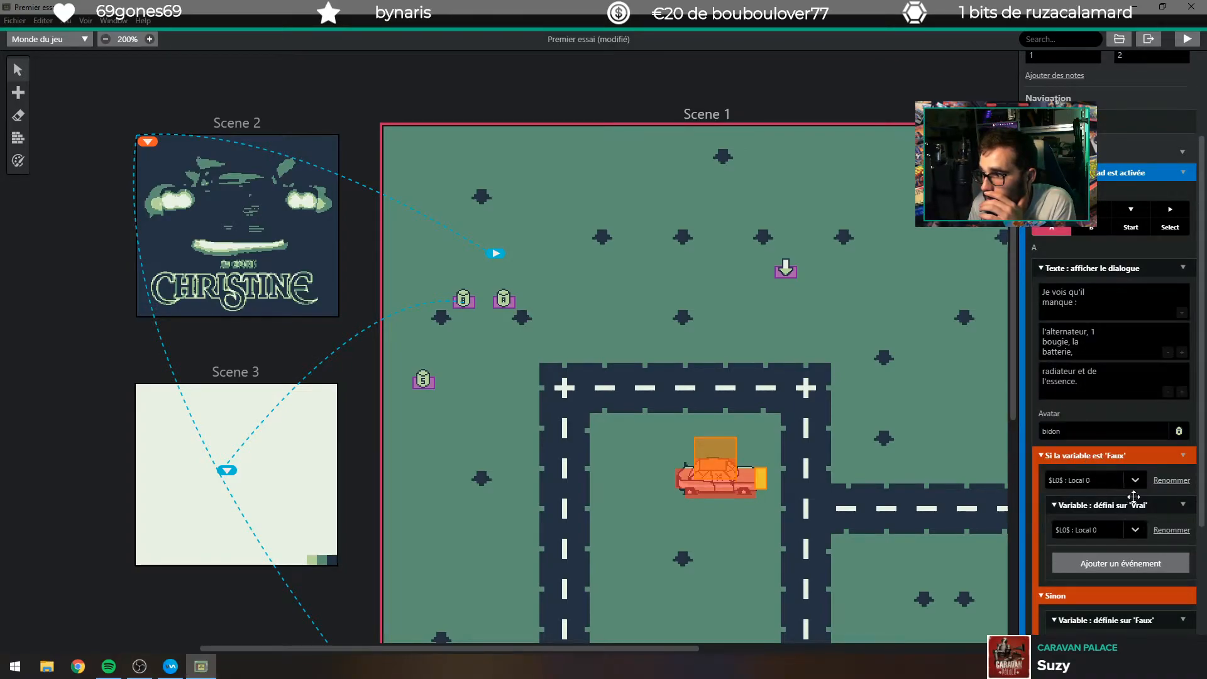
# Replace the "Si la variable est 'Faux'" event with an "If Variable Has Flag" event and move the missing-parts dialogue inside it.
pyautogui.click(1182, 456)
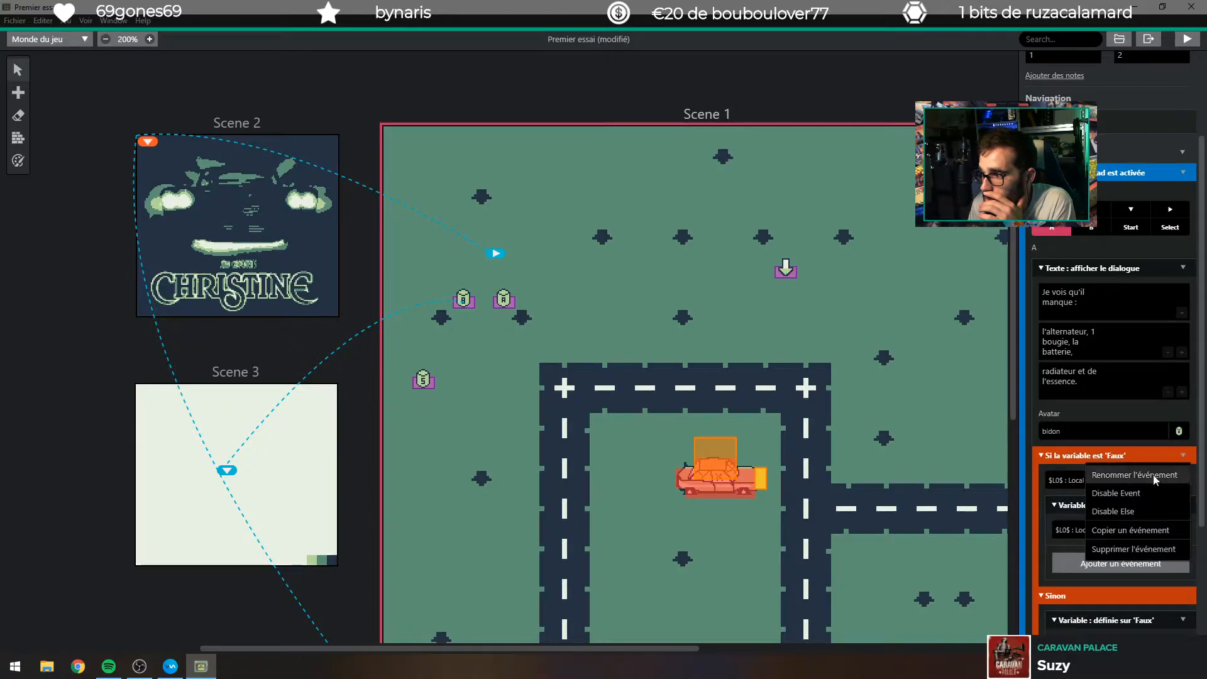
pyautogui.click(1135, 544)
pyautogui.click(1079, 531)
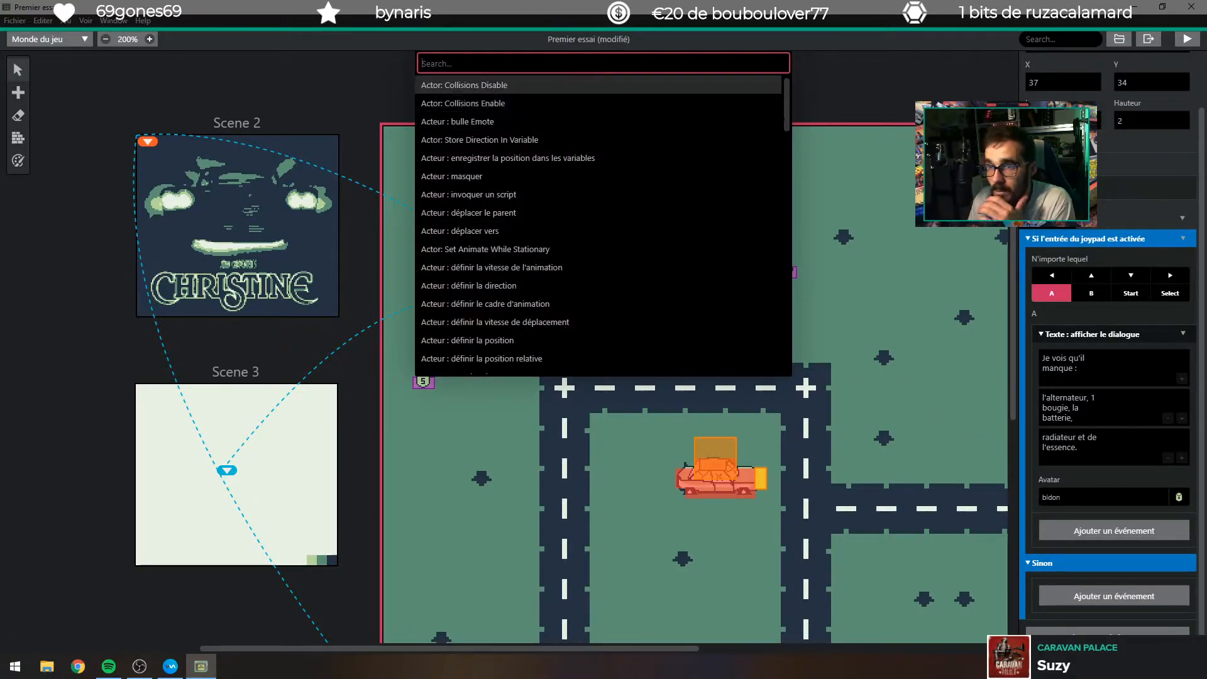
pyautogui.write('flag')
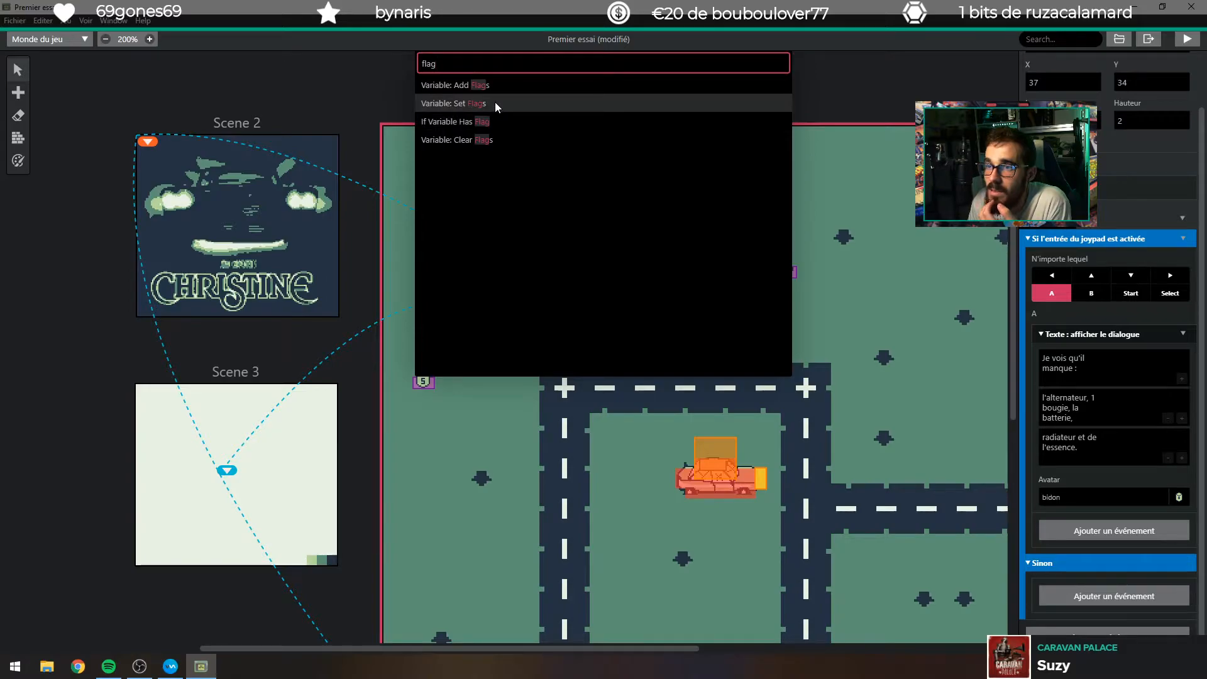
pyautogui.click(502, 122)
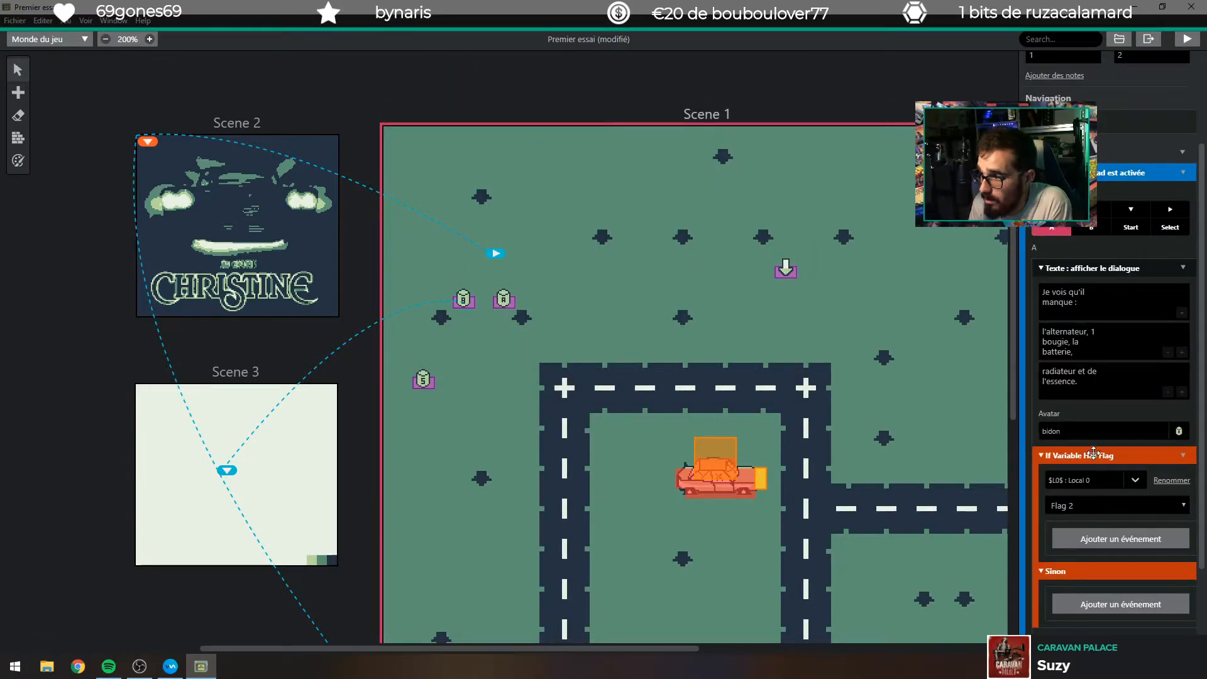
pyautogui.moveTo(1069, 263); pyautogui.dragTo(1087, 396)
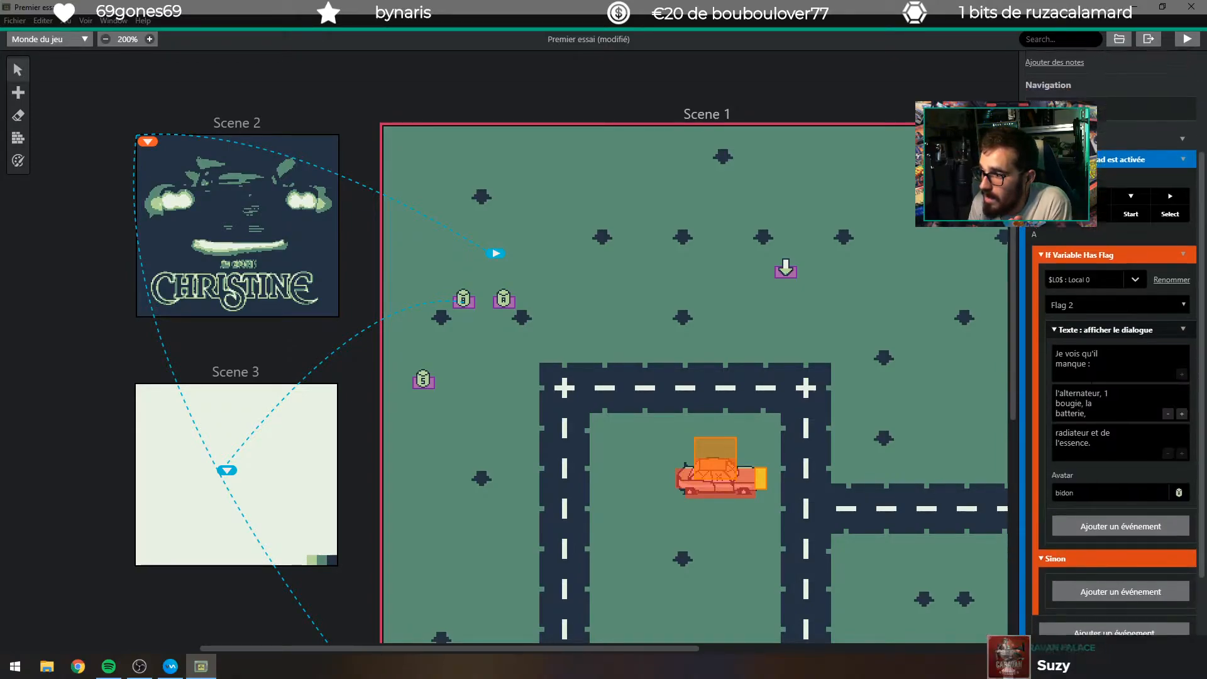
# Add a dialogue event to the Sinon branch of "If Variable Has Flag" reading "Il faut ouvrir le capot de l'intérieur".
pyautogui.scroll(-2, 1090, 496)
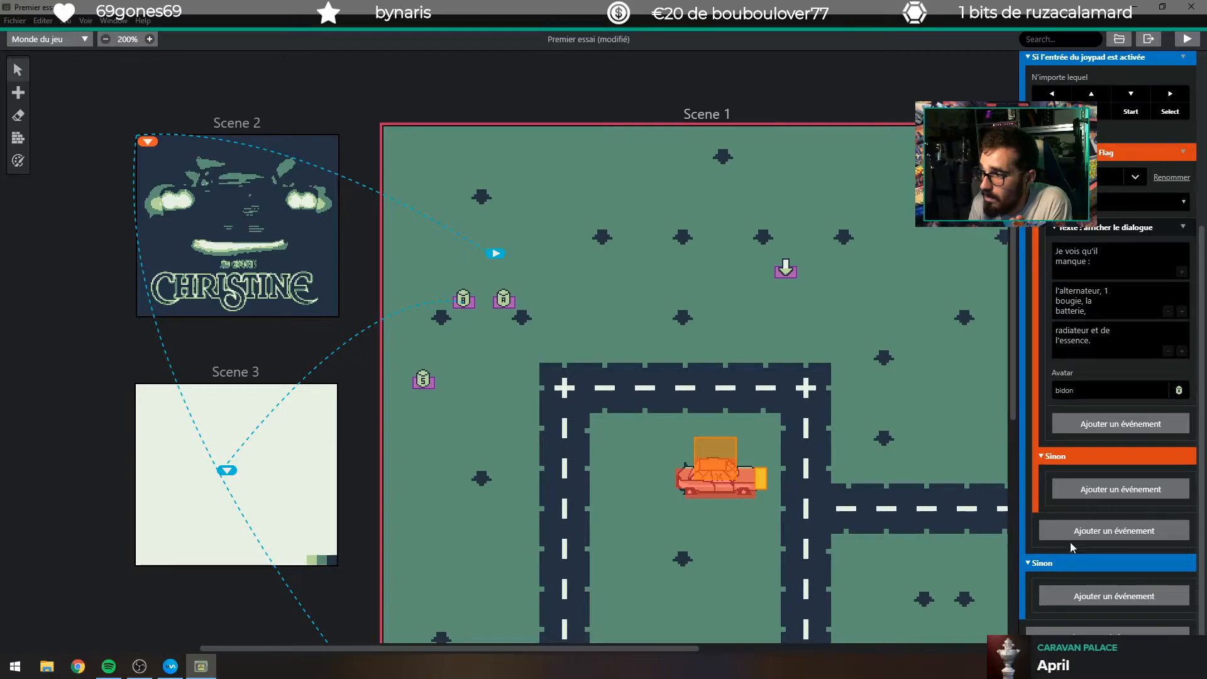
pyautogui.scroll(1, 1055, 553)
pyautogui.click(1100, 540)
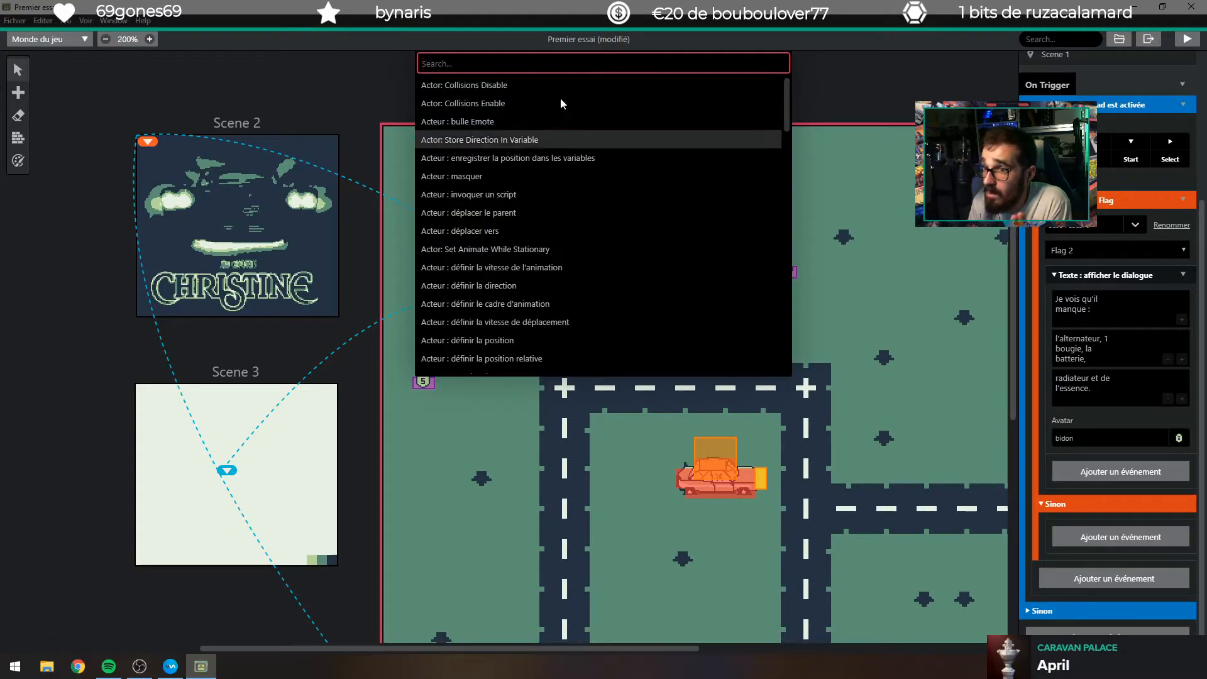
pyautogui.write('text')
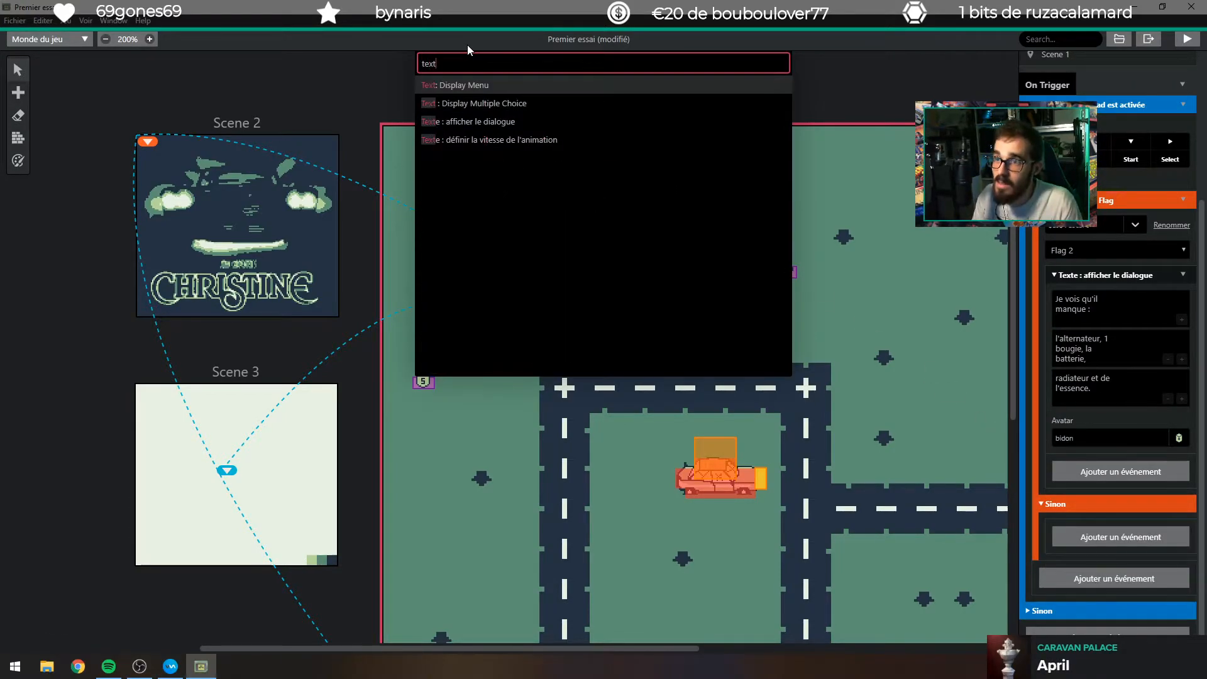
pyautogui.click(509, 122)
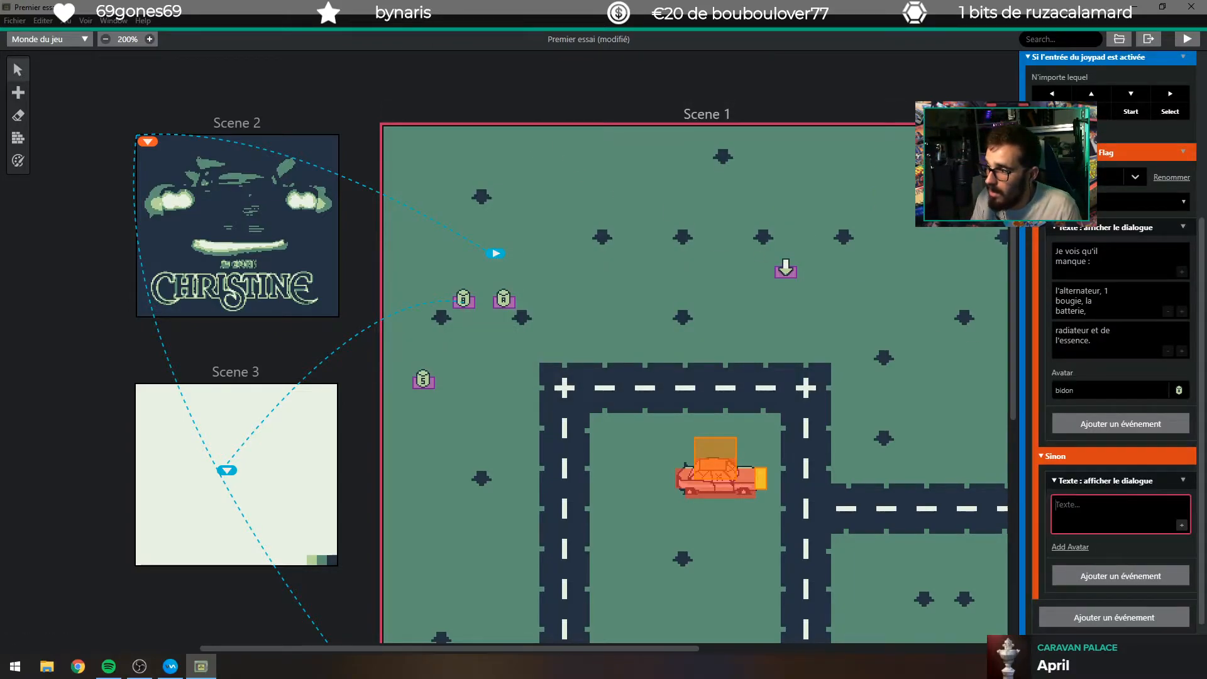
pyautogui.write('Il faut')
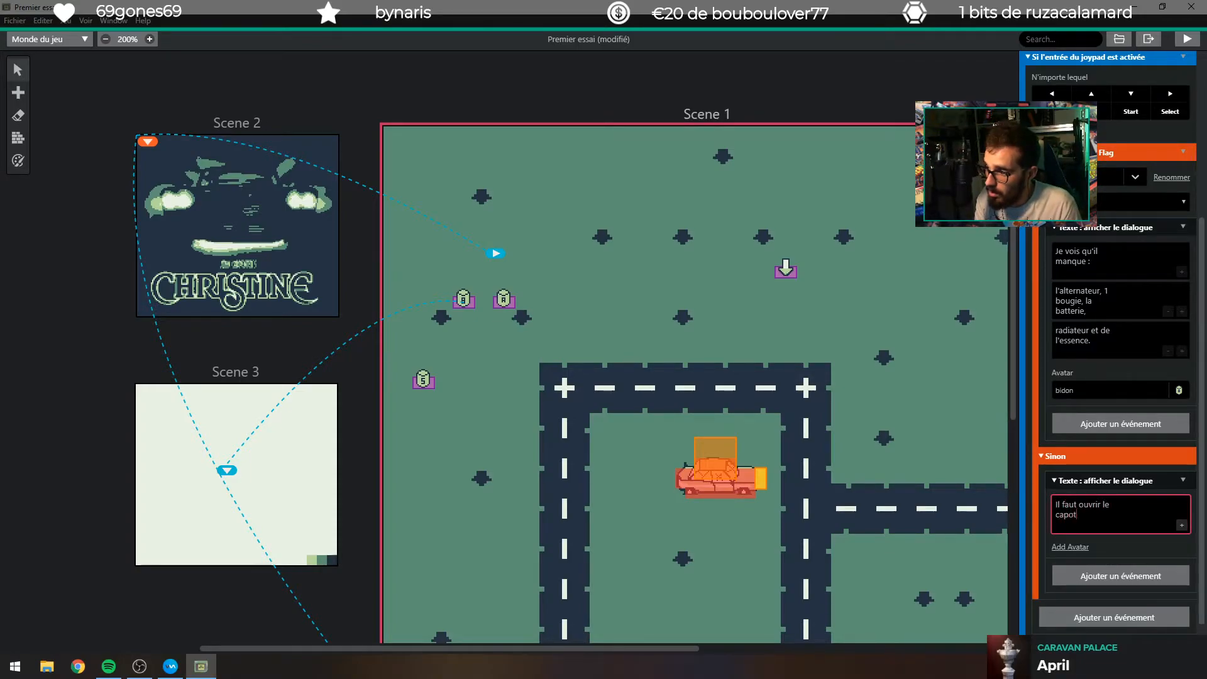
pyautogui.write("ouvrir le capot de l'intérieur")
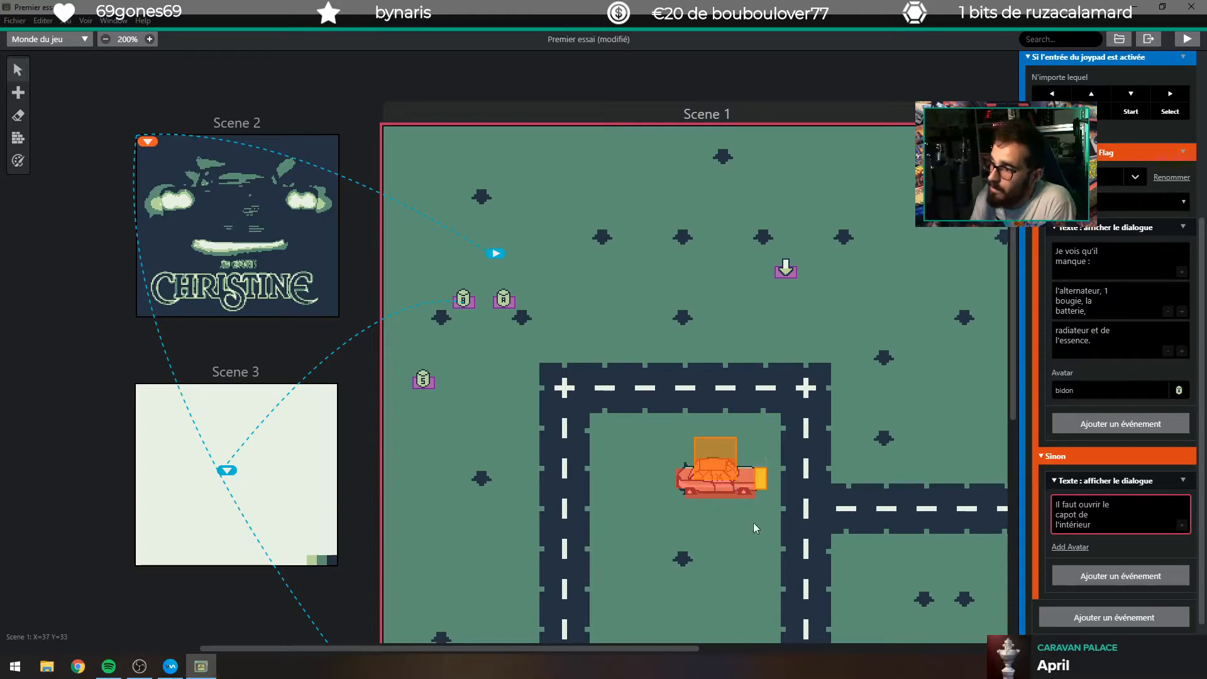
# Run the game, pass the title screen, drive to the parked car's front and play through the trigger's dialogue there.
pyautogui.click(1187, 40)
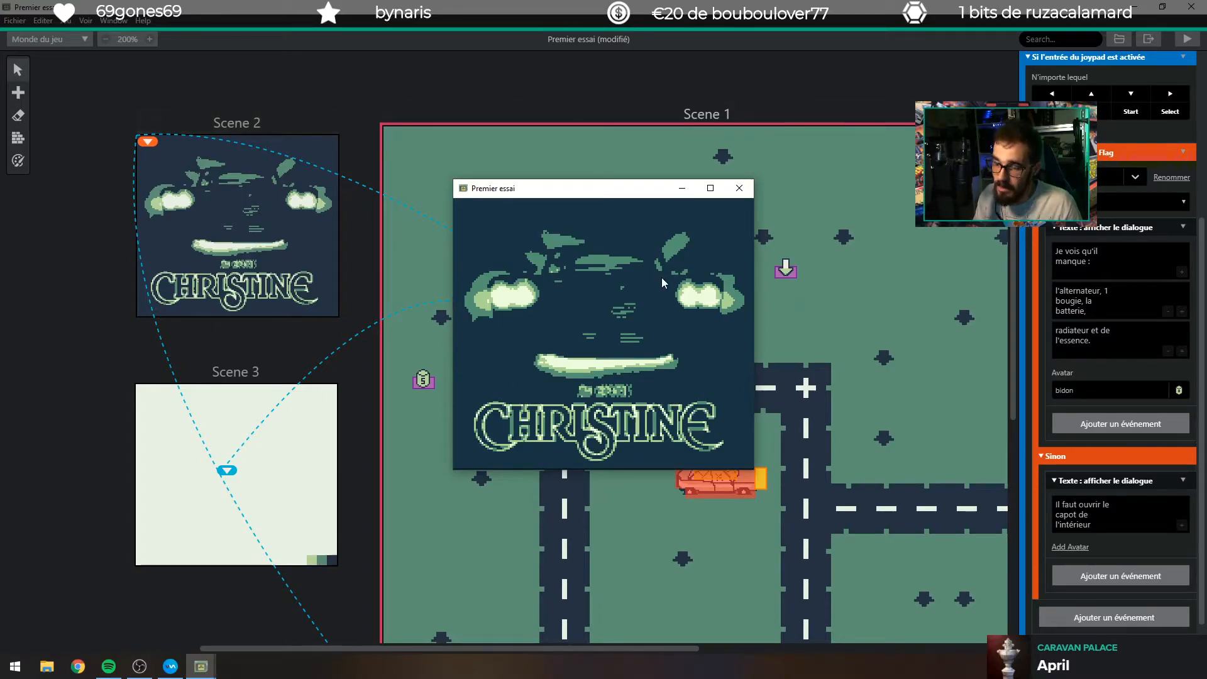
pyautogui.press('Return')
pyautogui.press('Return')
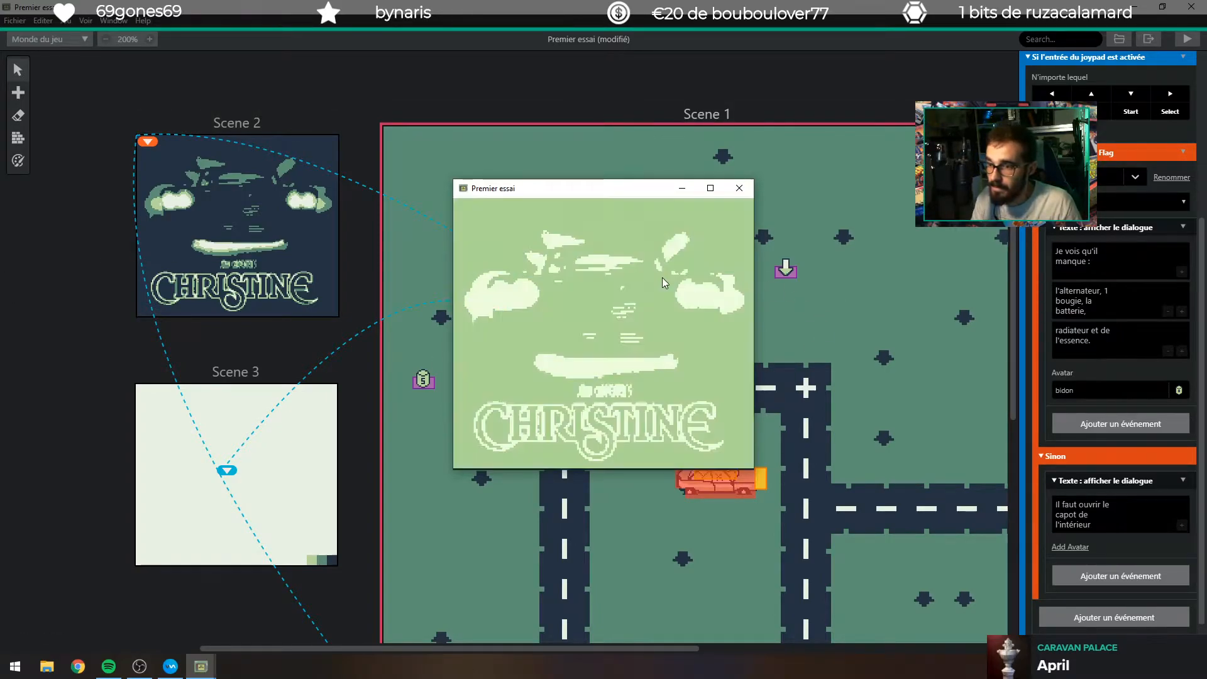
pyautogui.press('Right')
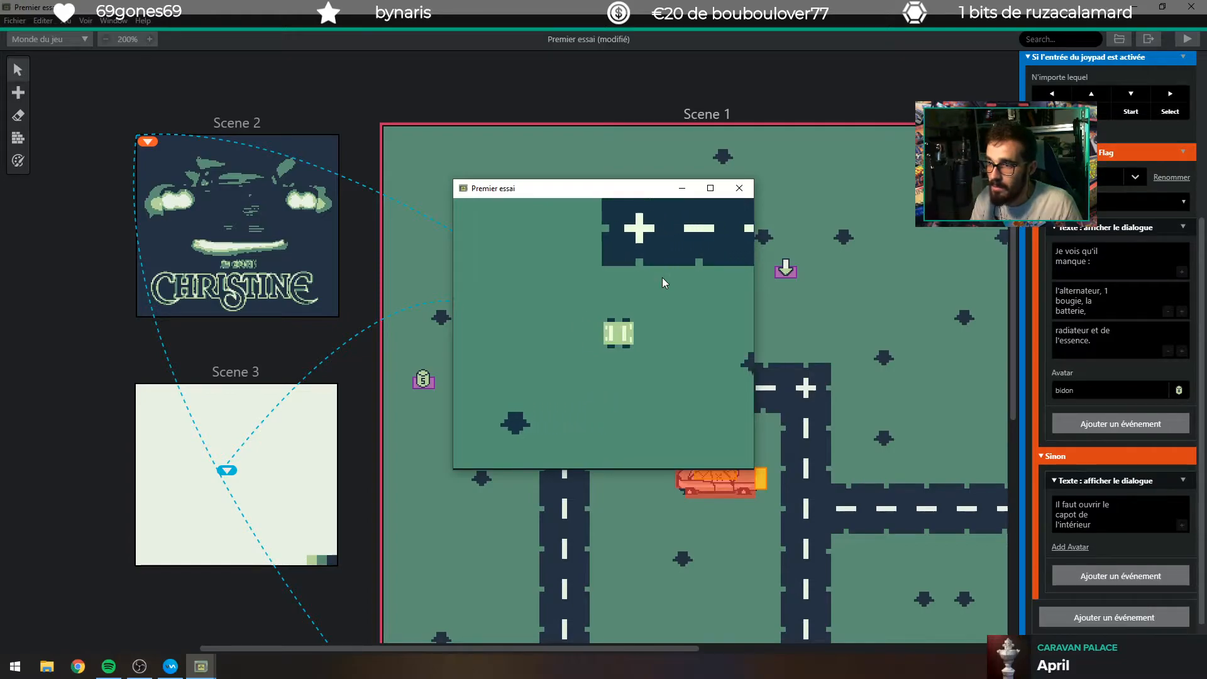
pyautogui.press('Up')
pyautogui.press('Right')
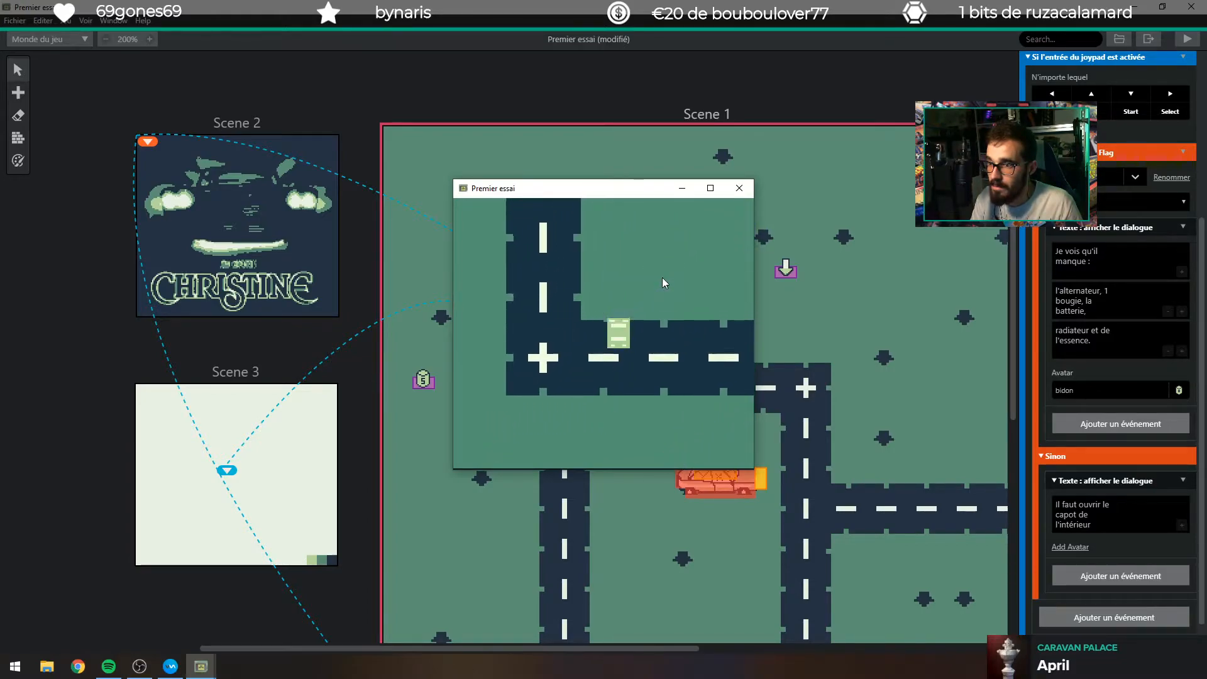
pyautogui.press('Up')
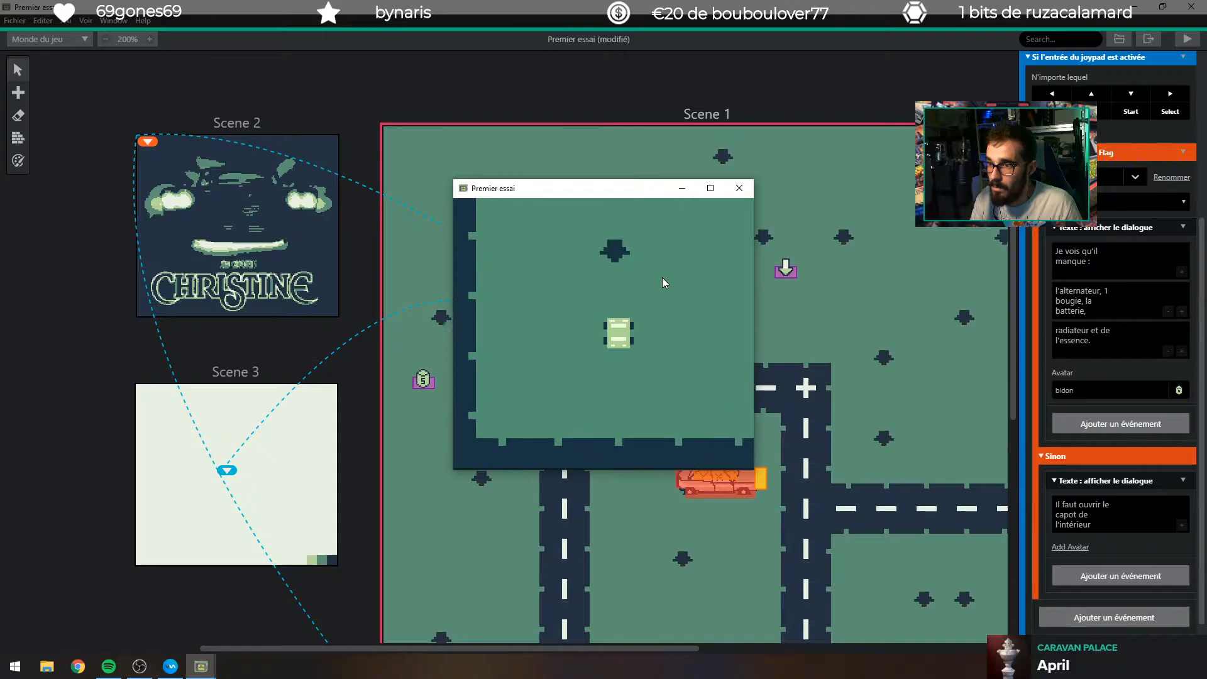
pyautogui.press('Up')
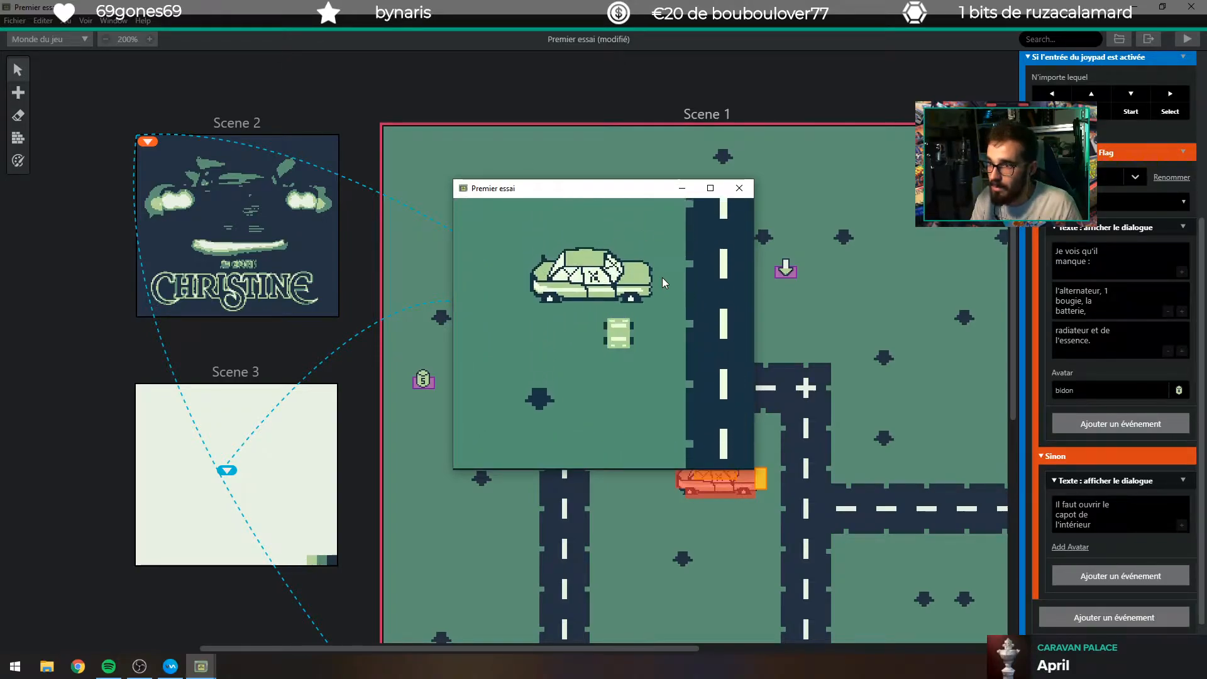
pyautogui.press('Up')
pyautogui.press('Left')
pyautogui.press('Down')
pyautogui.press('z')
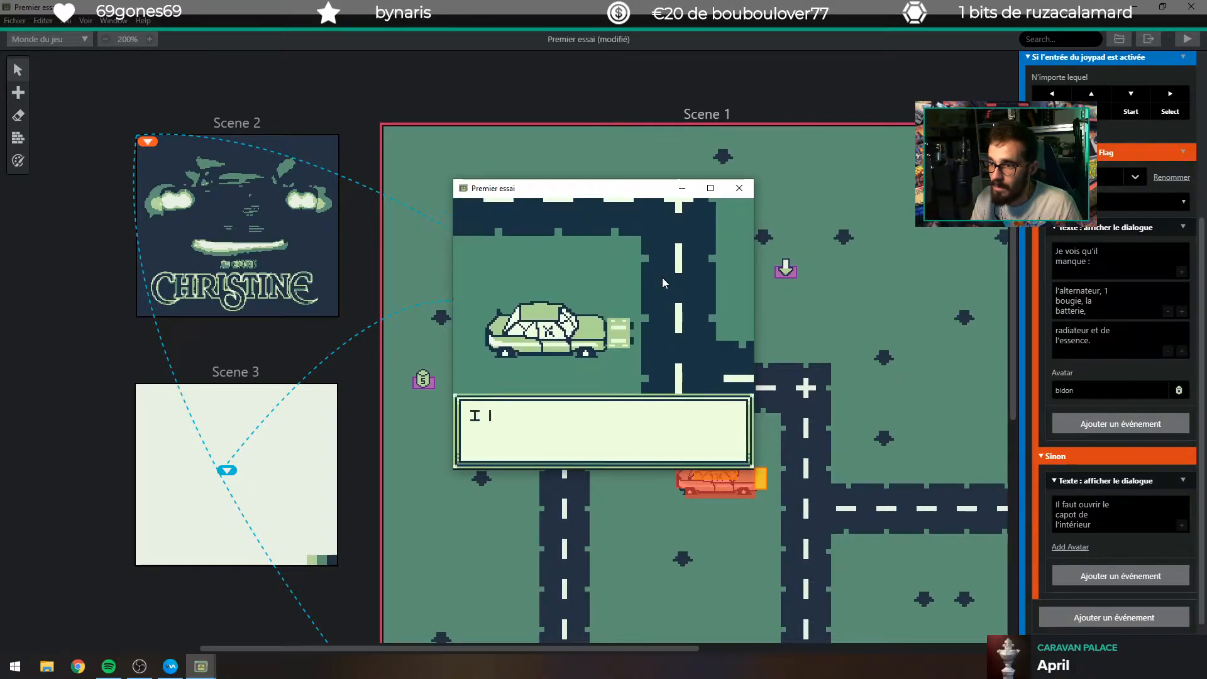
pyautogui.press('z')
# Drive around to the trigger above the parked car and test its dialogue before visiting the seller.
pyautogui.press('Up')
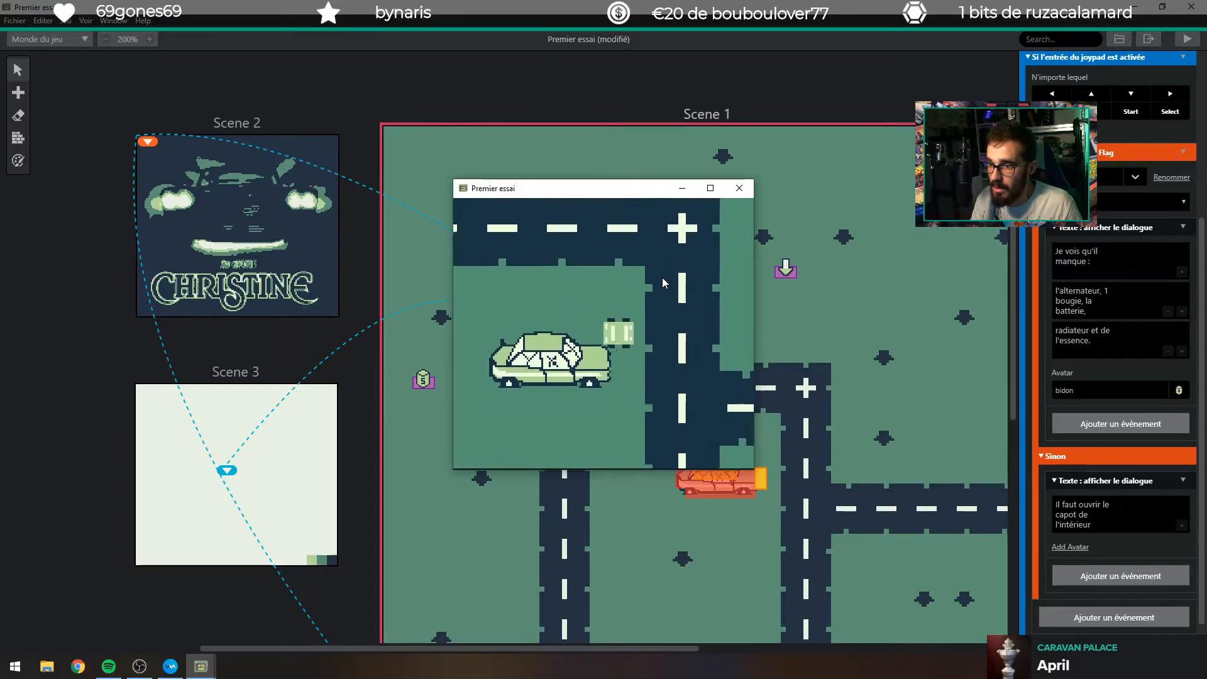
pyautogui.press('Left')
pyautogui.press('Down')
pyautogui.press('Right')
pyautogui.press('z')
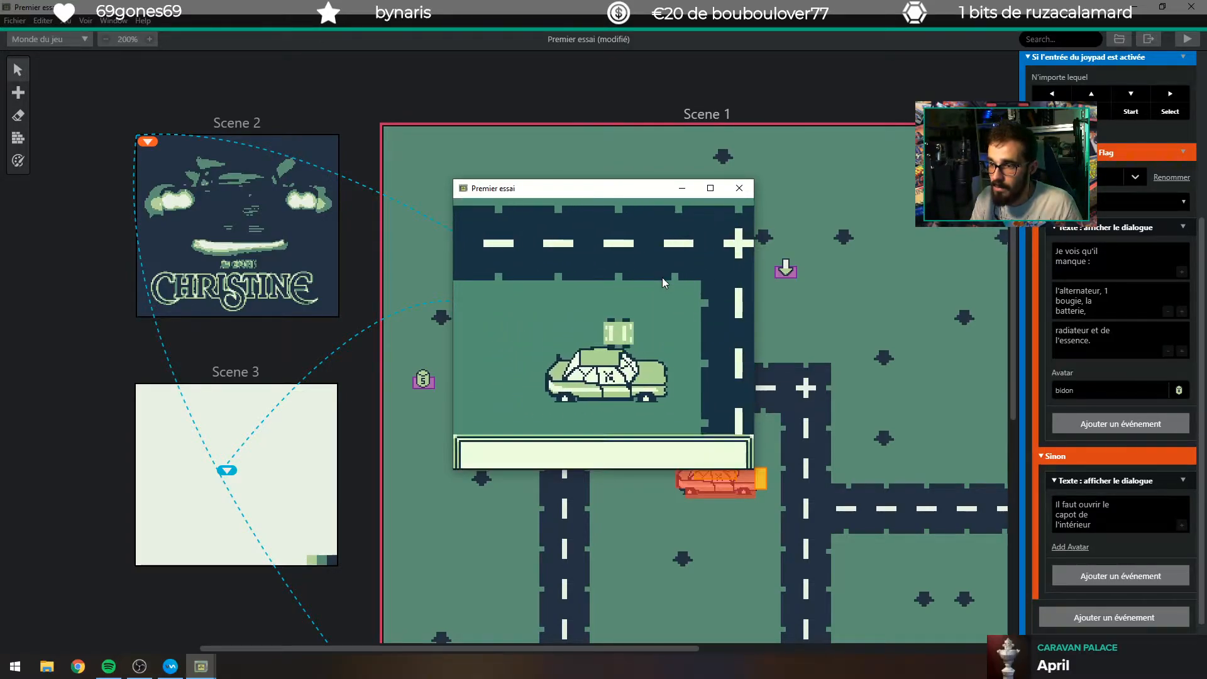
pyautogui.press('z')
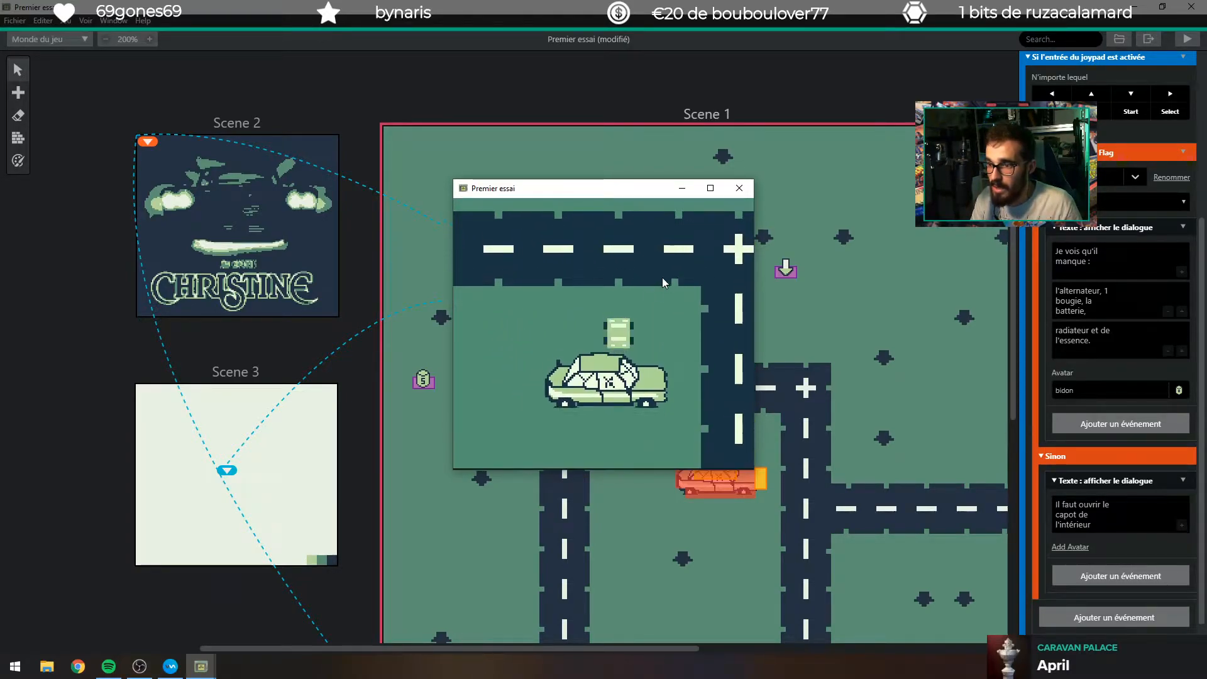
# Drive up to the arrow actor north of the road and play through the whole car-sale conversation.
pyautogui.press('Up')
pyautogui.press('Up')
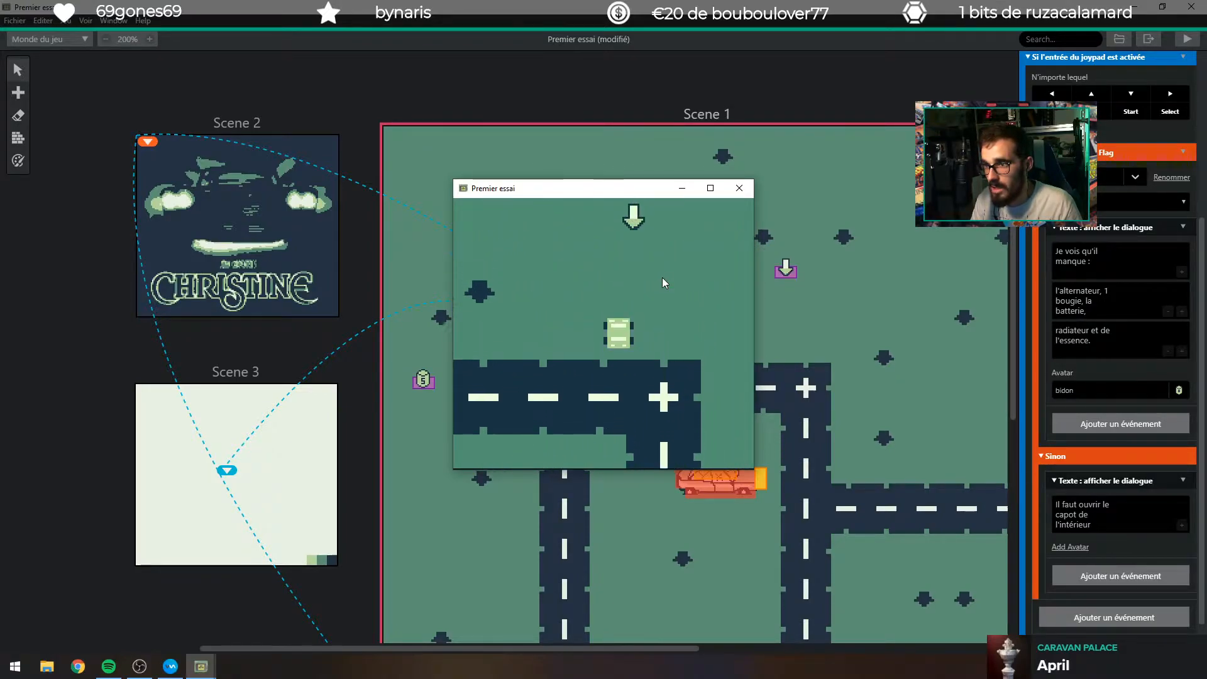
pyautogui.press('Up')
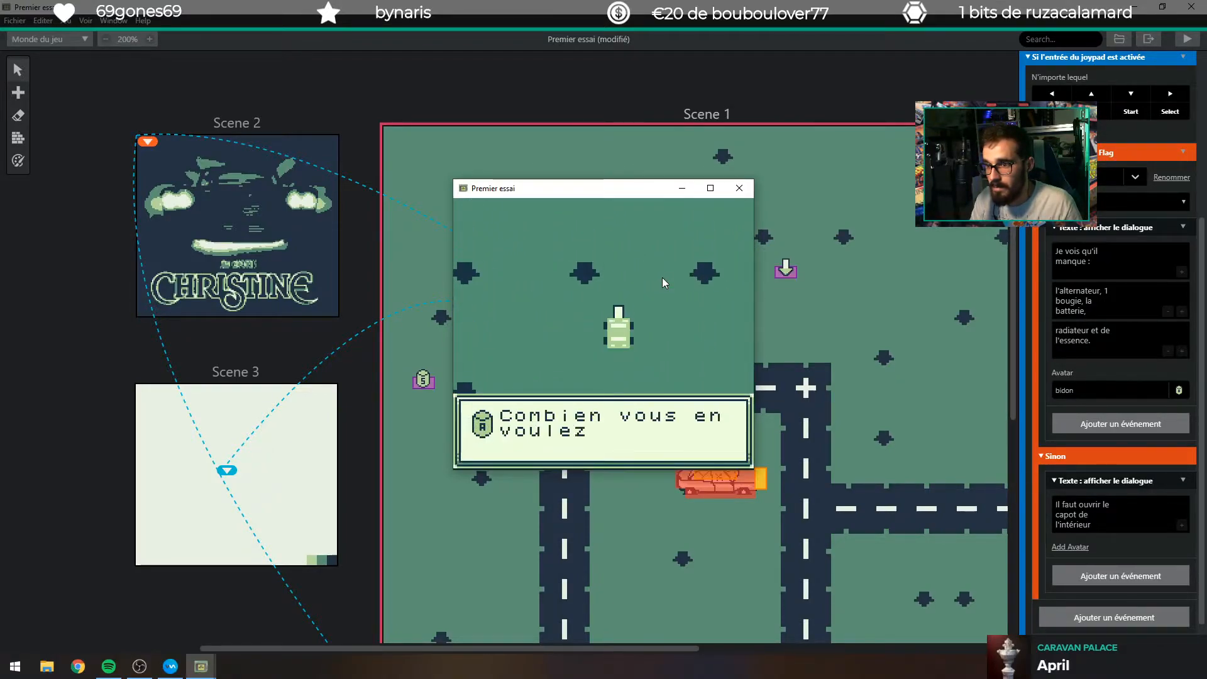
pyautogui.press('z')
pyautogui.press('z')
pyautogui.press('z')
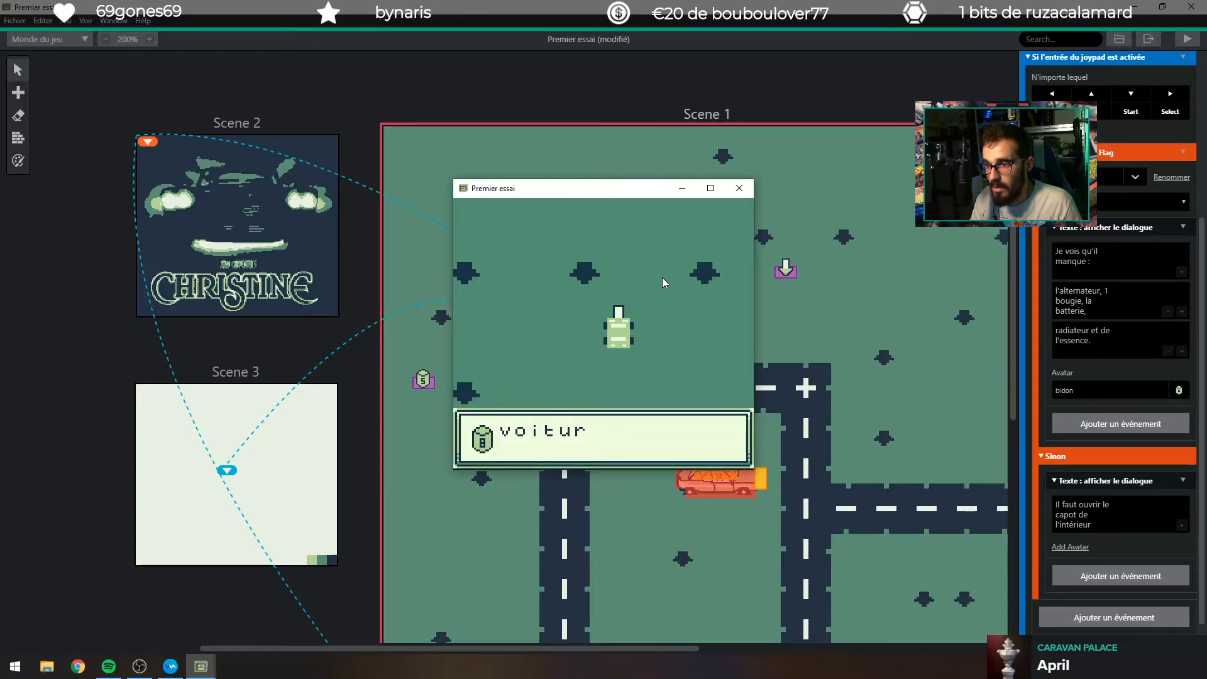
pyautogui.press('z')
pyautogui.press('z')
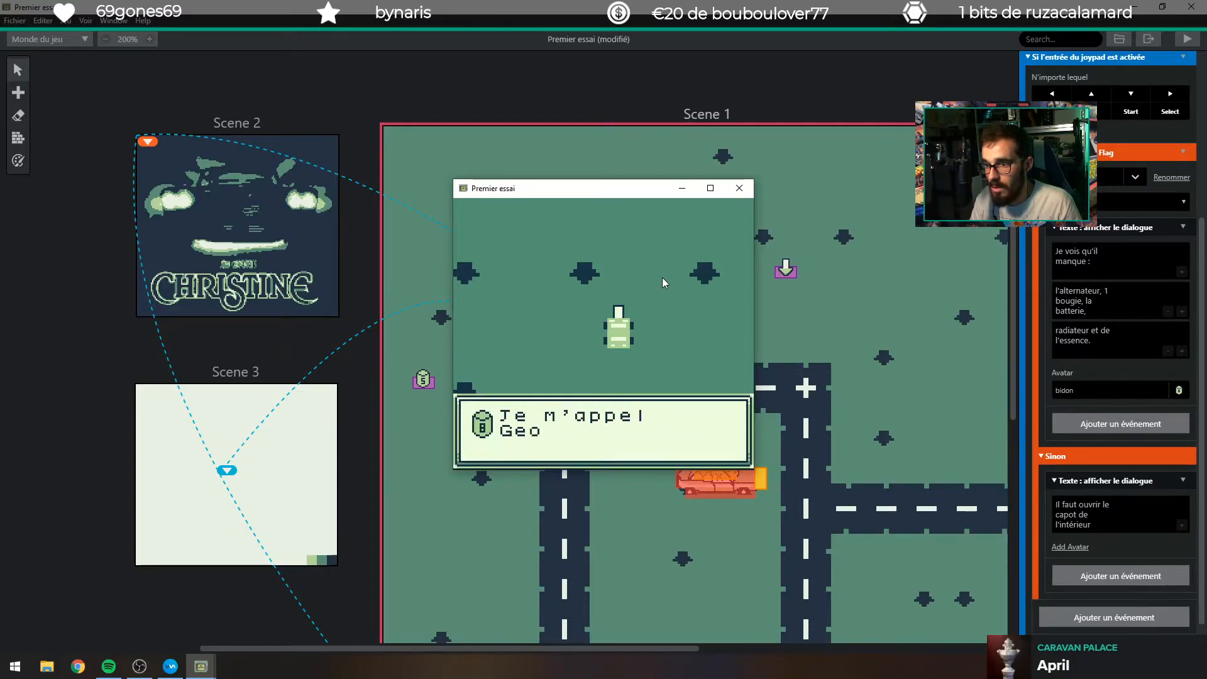
pyautogui.press('z')
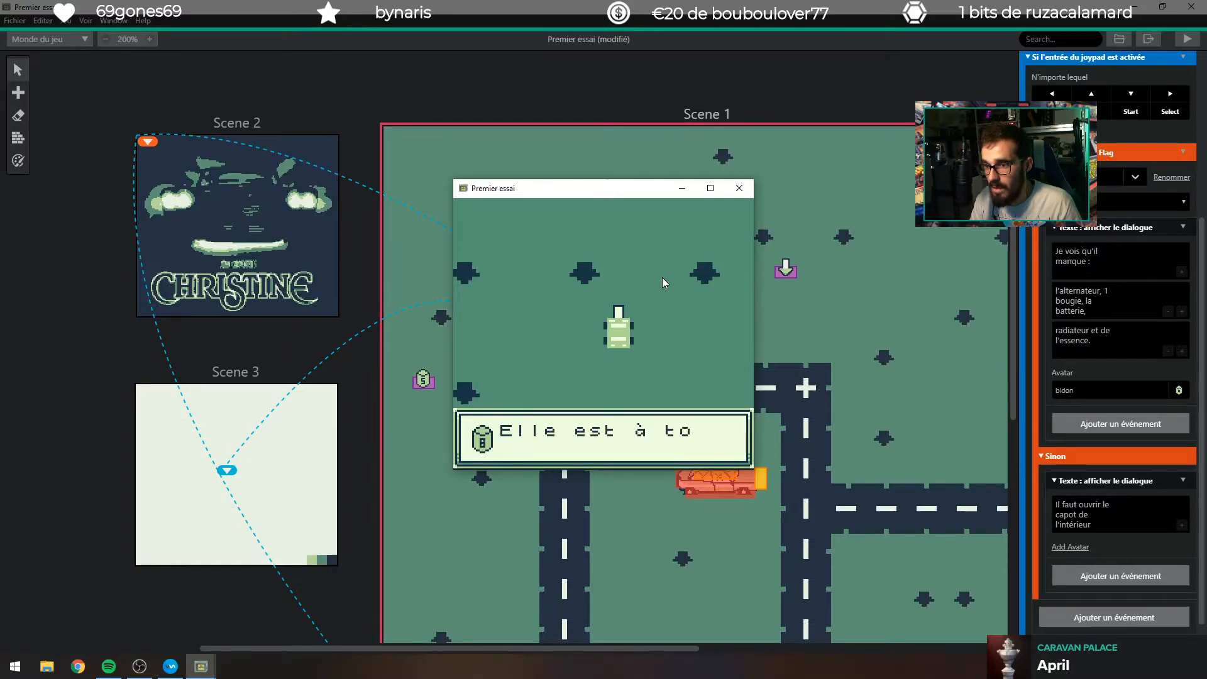
pyautogui.press('z')
pyautogui.press('z')
# Return to the trigger above the parked car and test its interaction after the sale conversation.
pyautogui.press('Down')
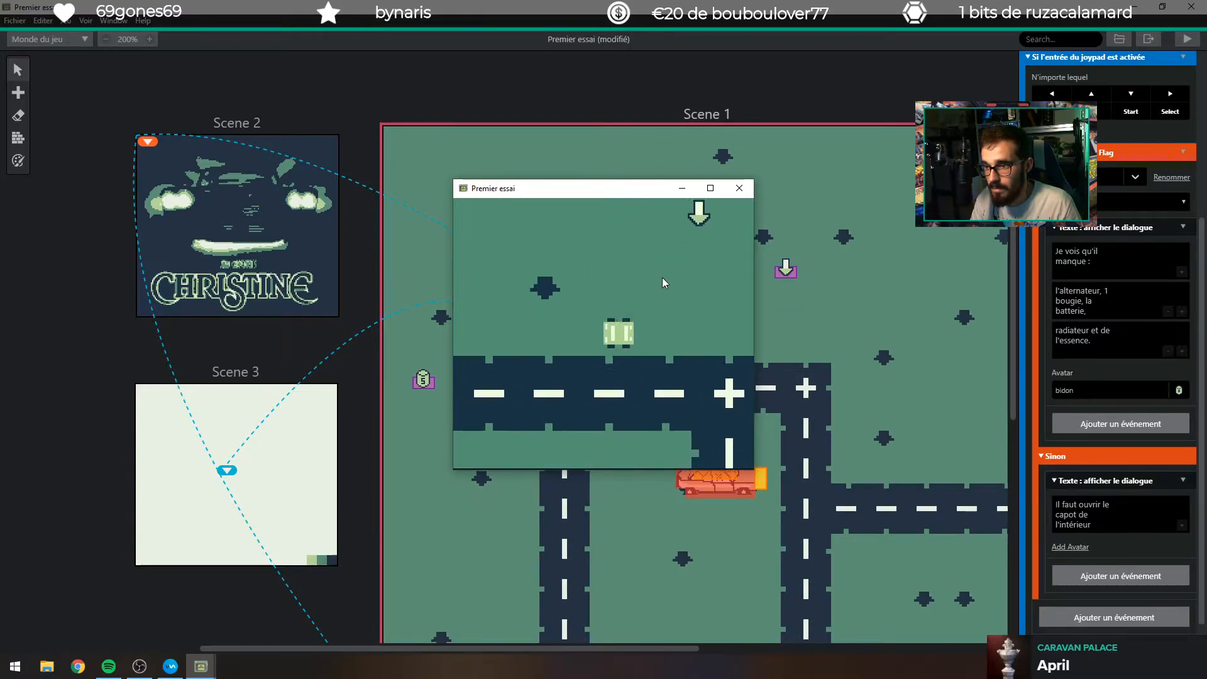
pyautogui.press('Down')
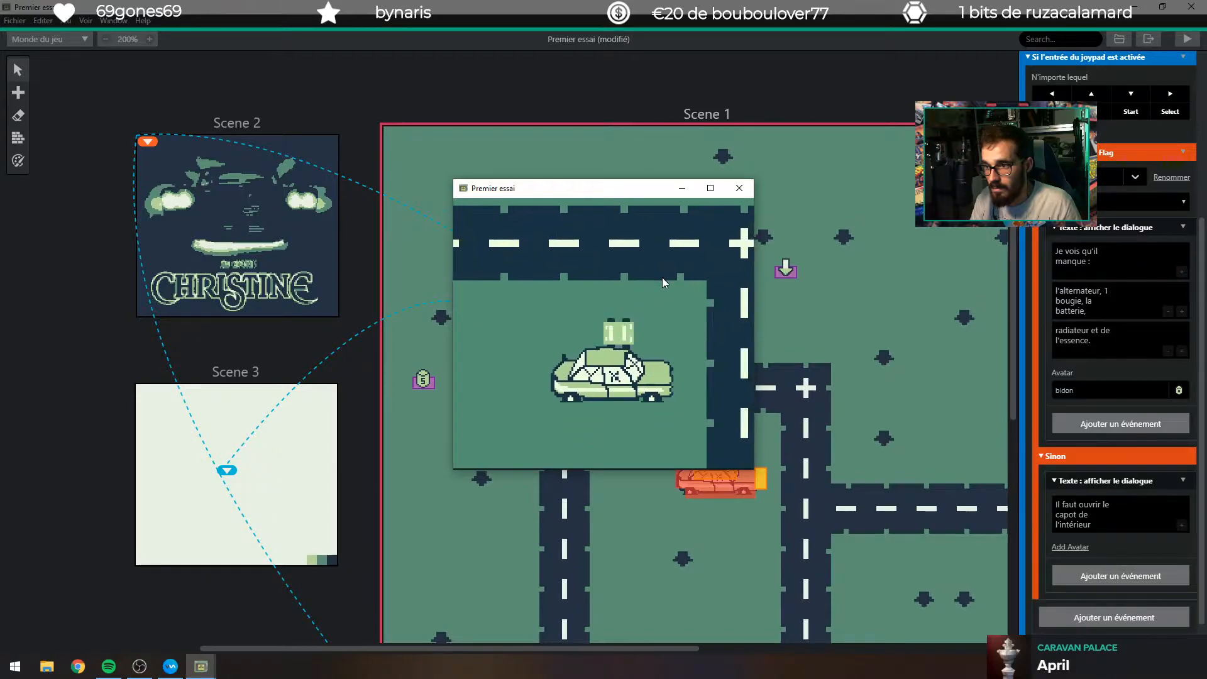
pyautogui.press('z')
pyautogui.press('z')
pyautogui.press('z')
pyautogui.press('z')
# Move to the parked car's front, retest that trigger from several positions, and dismiss its dialogue.
pyautogui.press('Right')
pyautogui.press('Down')
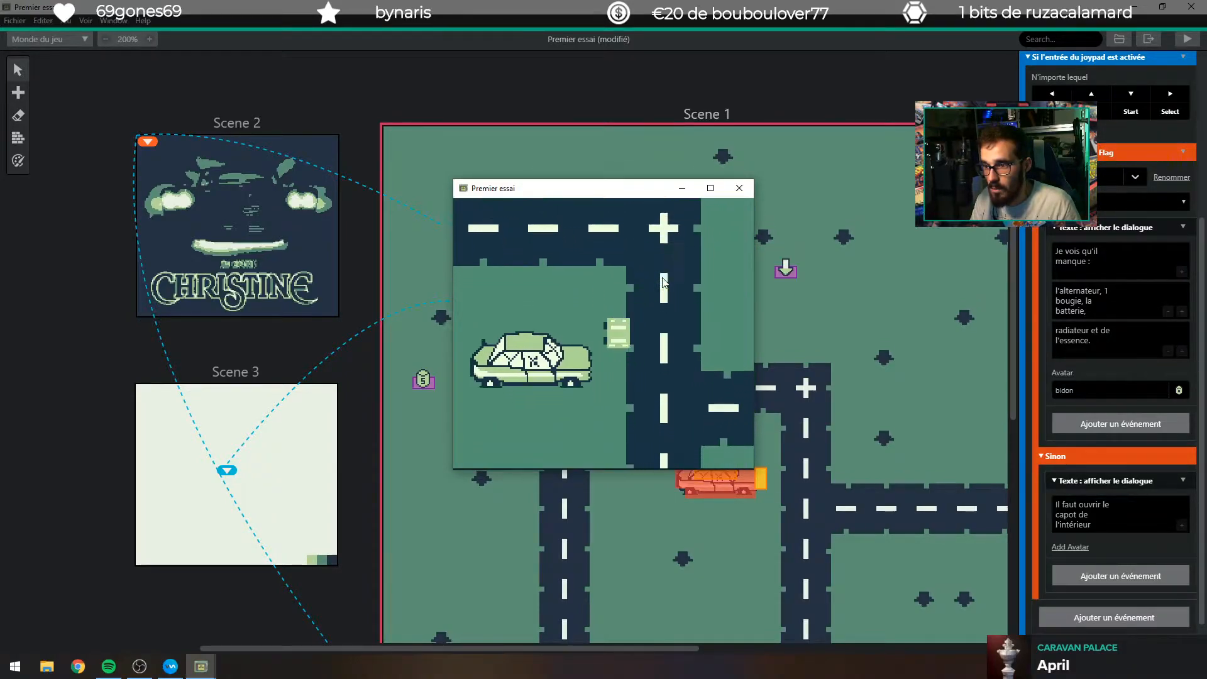
pyautogui.press('Left')
pyautogui.press('Down')
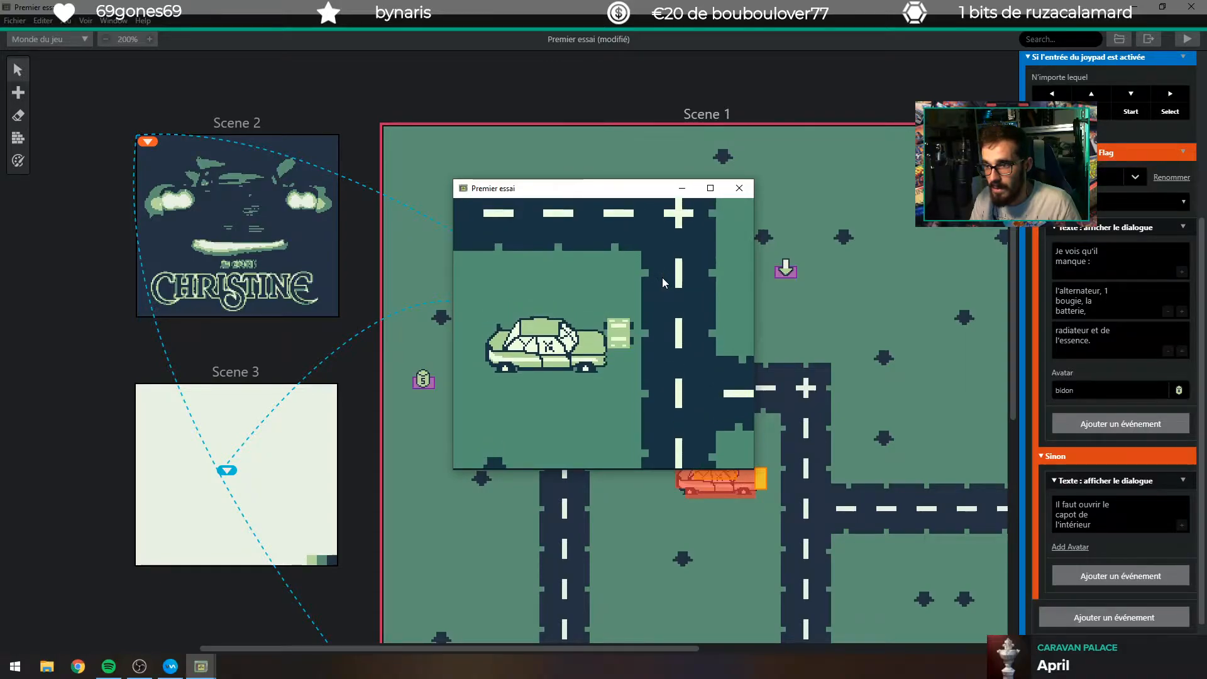
pyautogui.press('Up')
pyautogui.press('Down')
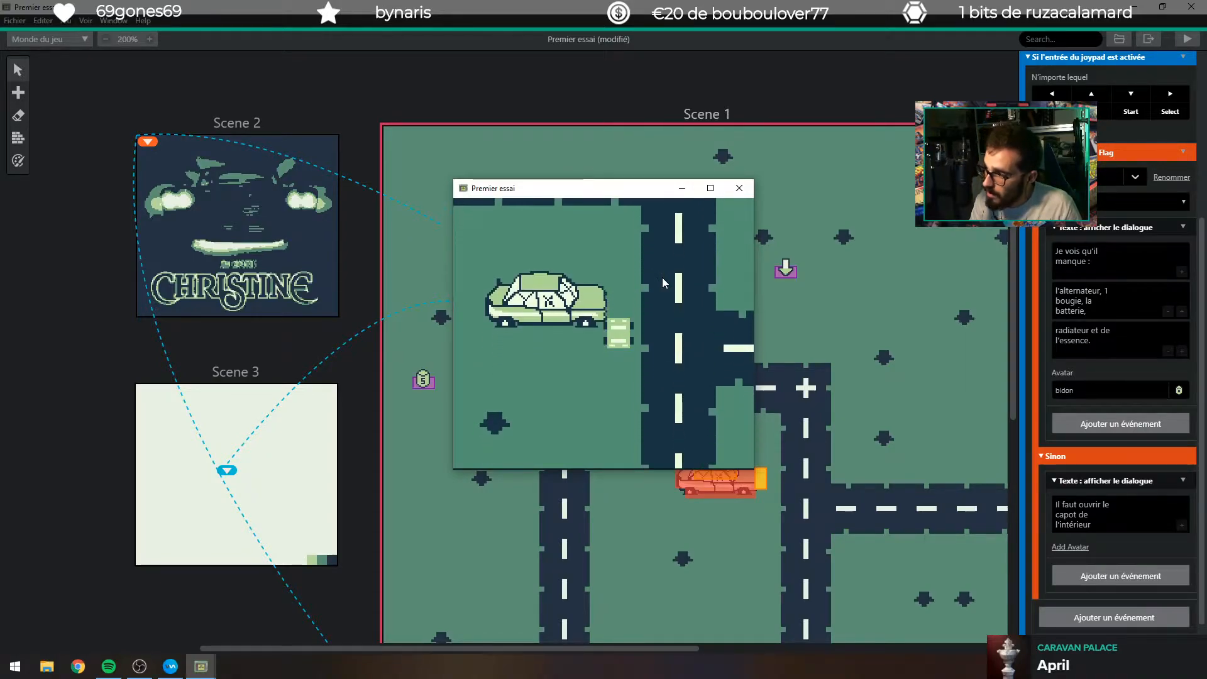
pyautogui.press('Up')
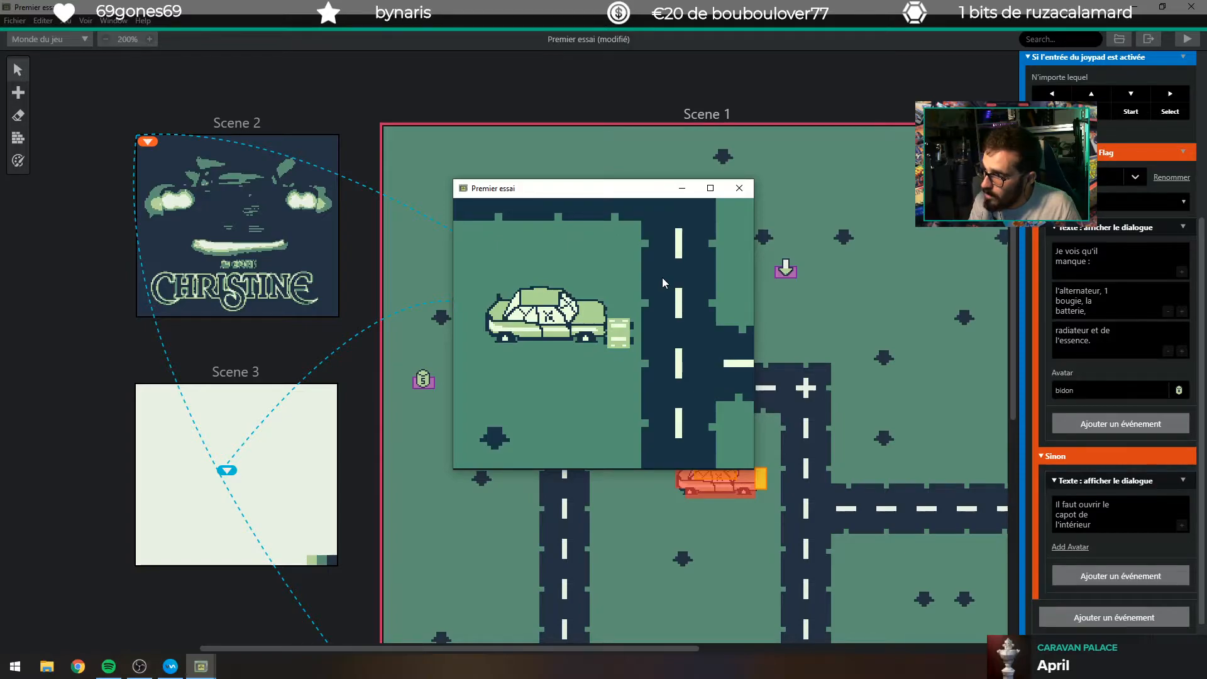
pyautogui.press('Up')
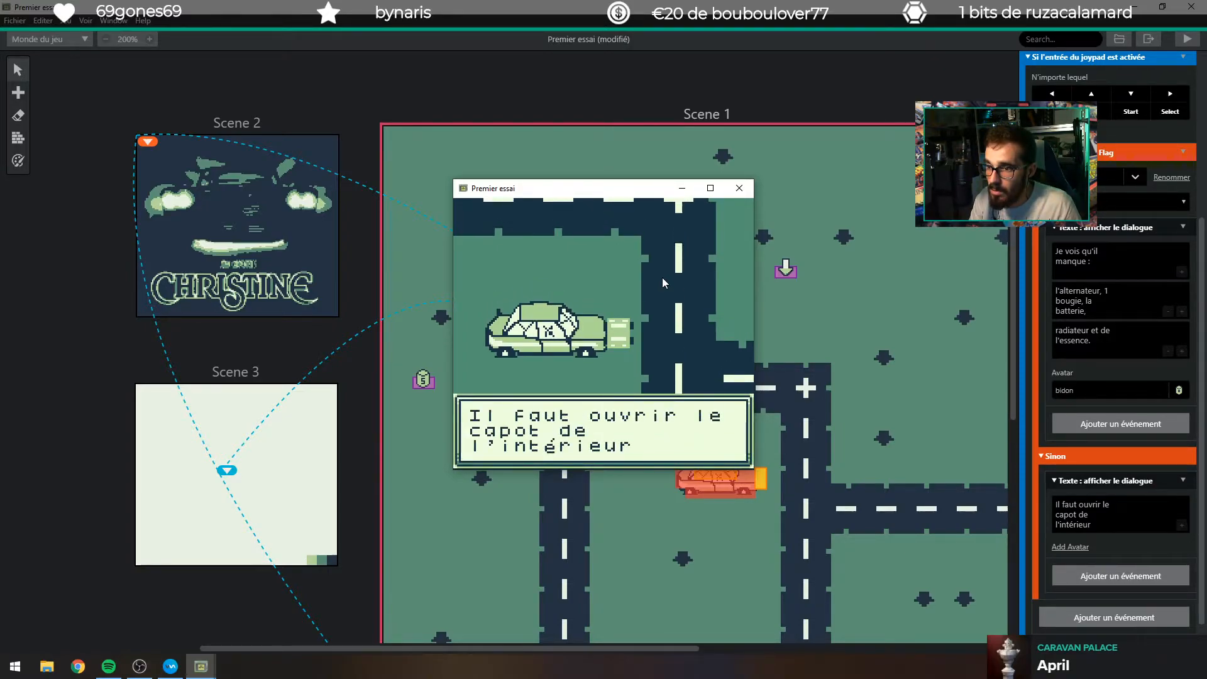
pyautogui.press('z')
# Go back above the parked car and activate its upper trigger once more.
pyautogui.press('Up')
pyautogui.press('Left')
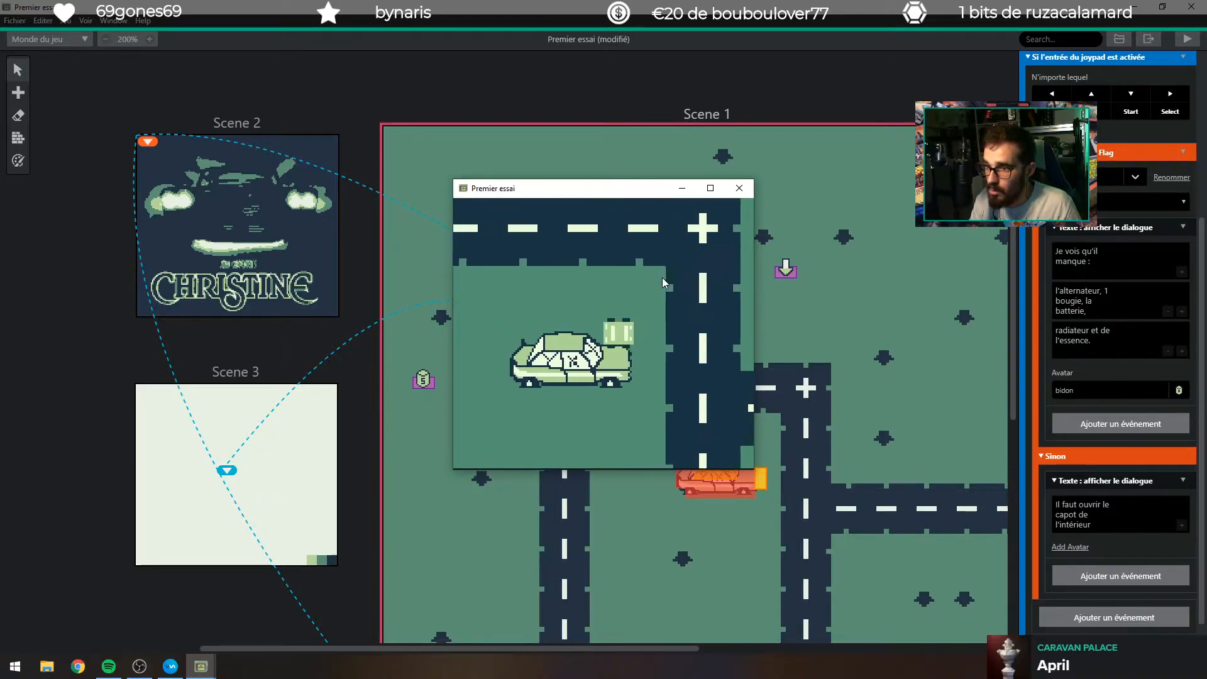
pyautogui.press('Up')
pyautogui.press('Left')
pyautogui.press('Down')
pyautogui.press('Left')
pyautogui.press('z')
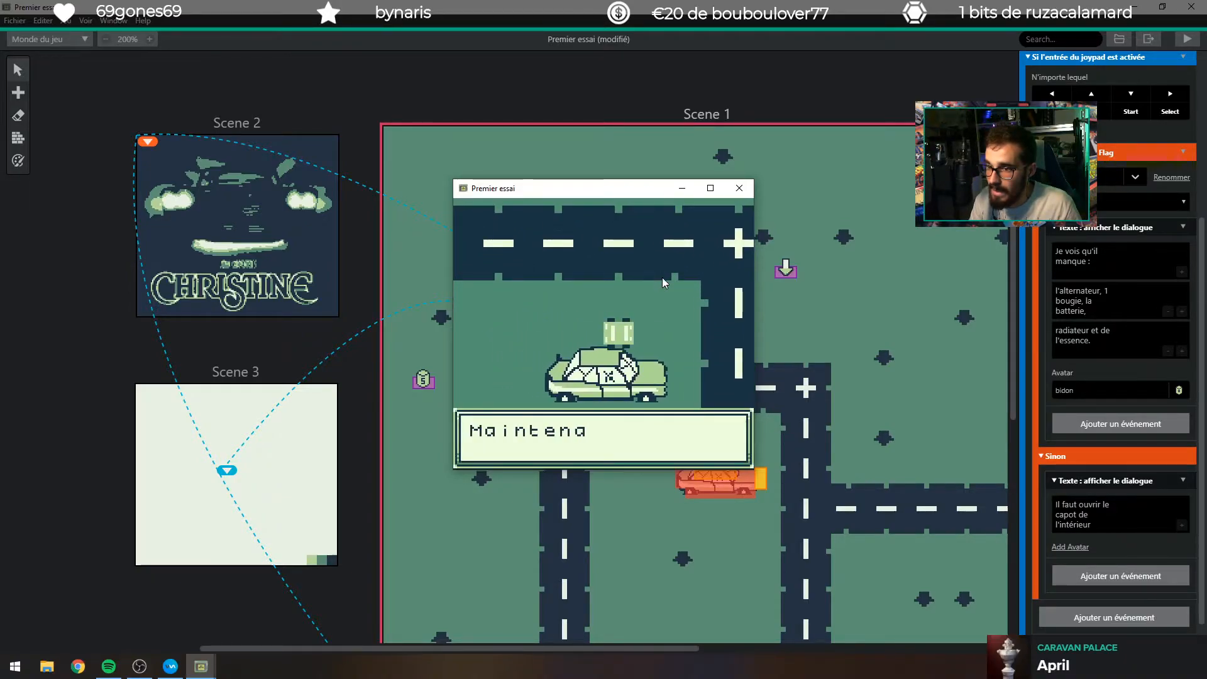
# Dismiss the upper trigger's dialogue, retest the trigger at the parked car's front, and close the game preview.
pyautogui.press('z')
pyautogui.press('z')
pyautogui.press('Right')
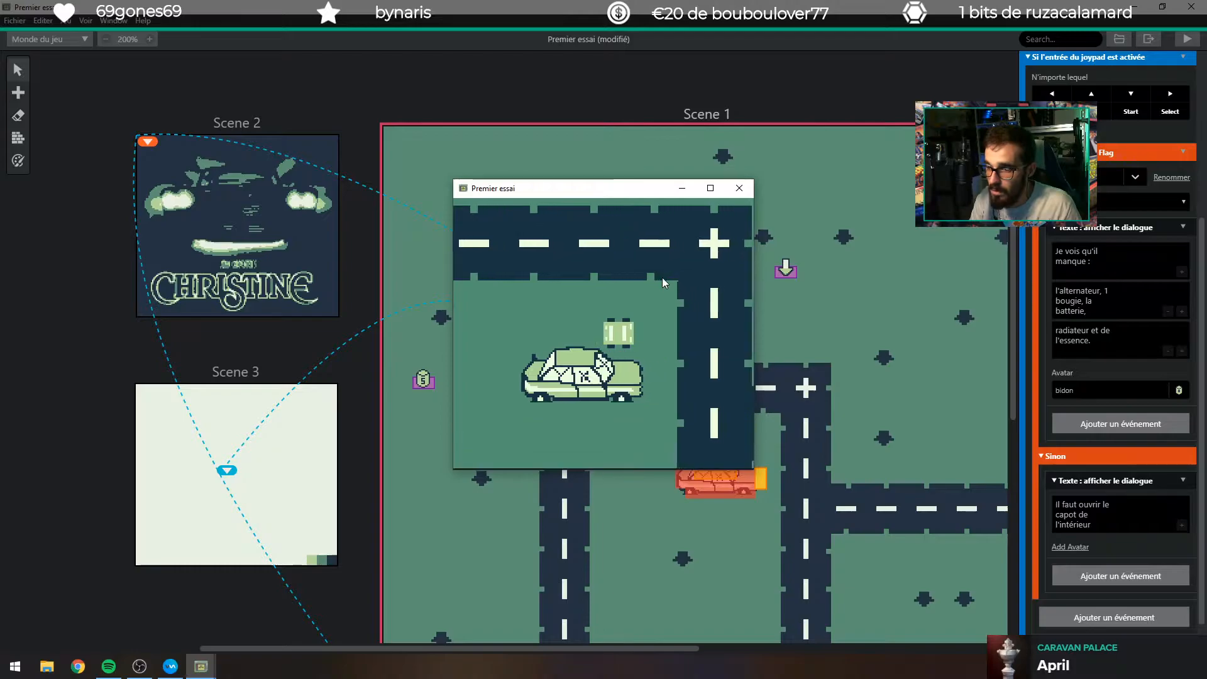
pyautogui.press('Down')
pyautogui.press('Left')
pyautogui.press('Down')
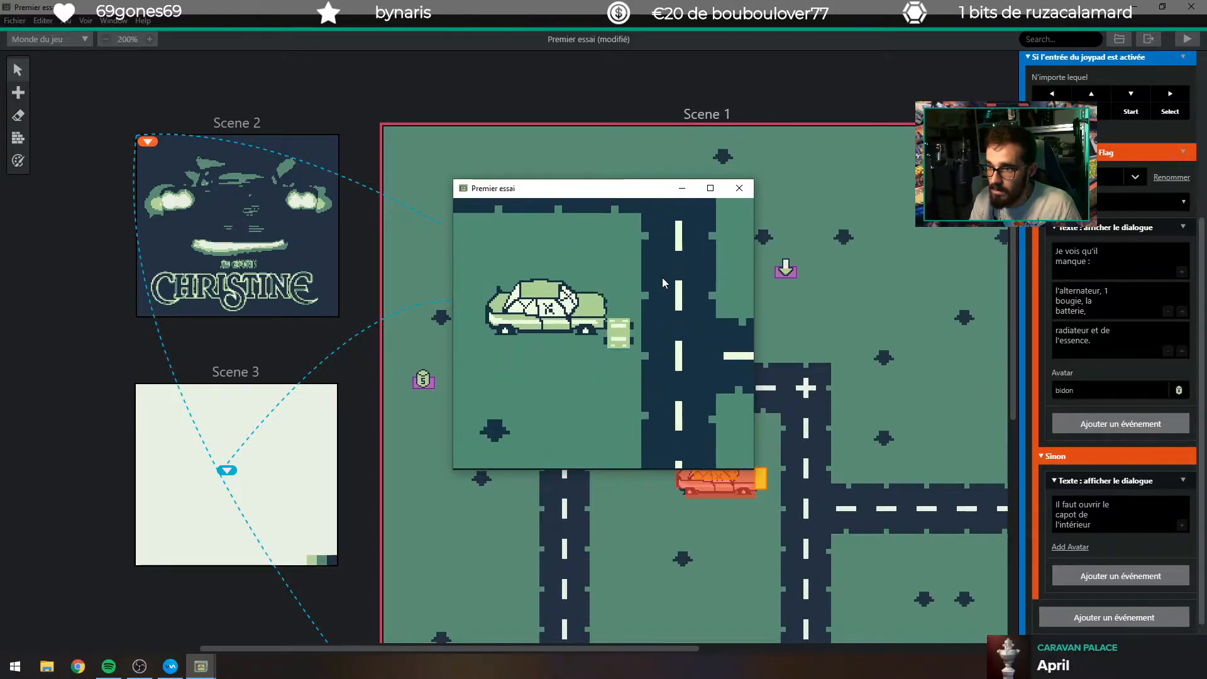
pyautogui.press('Up')
pyautogui.press('z')
pyautogui.press('z')
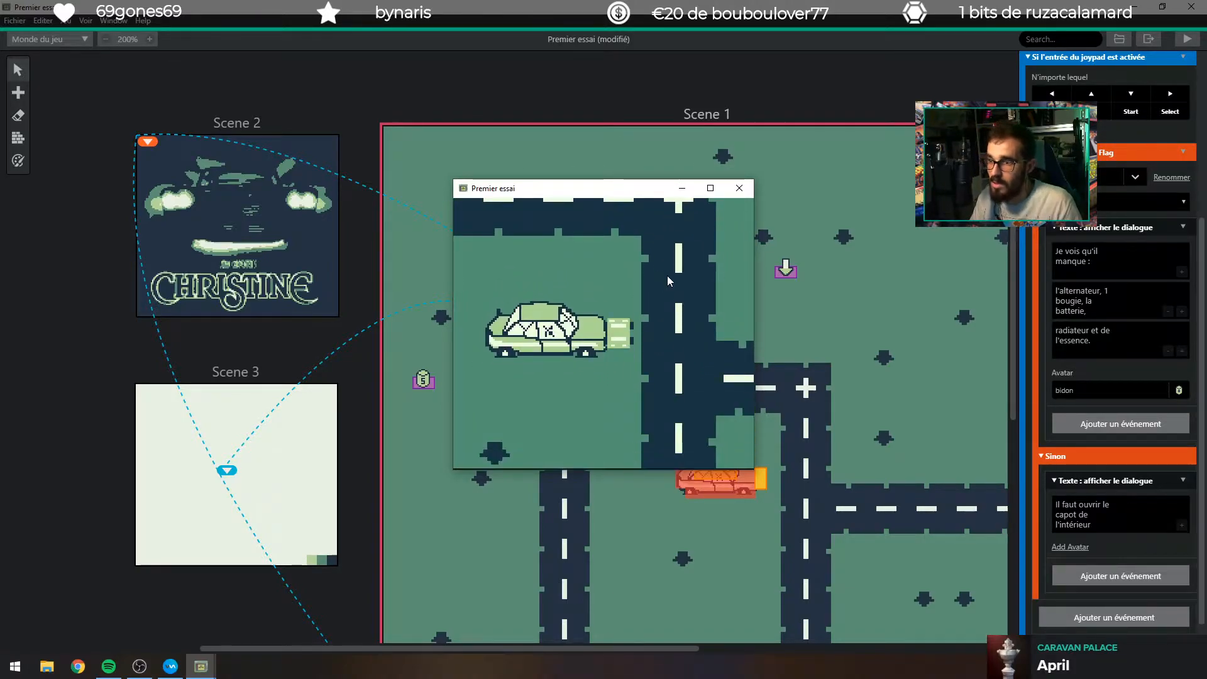
pyautogui.click(739, 188)
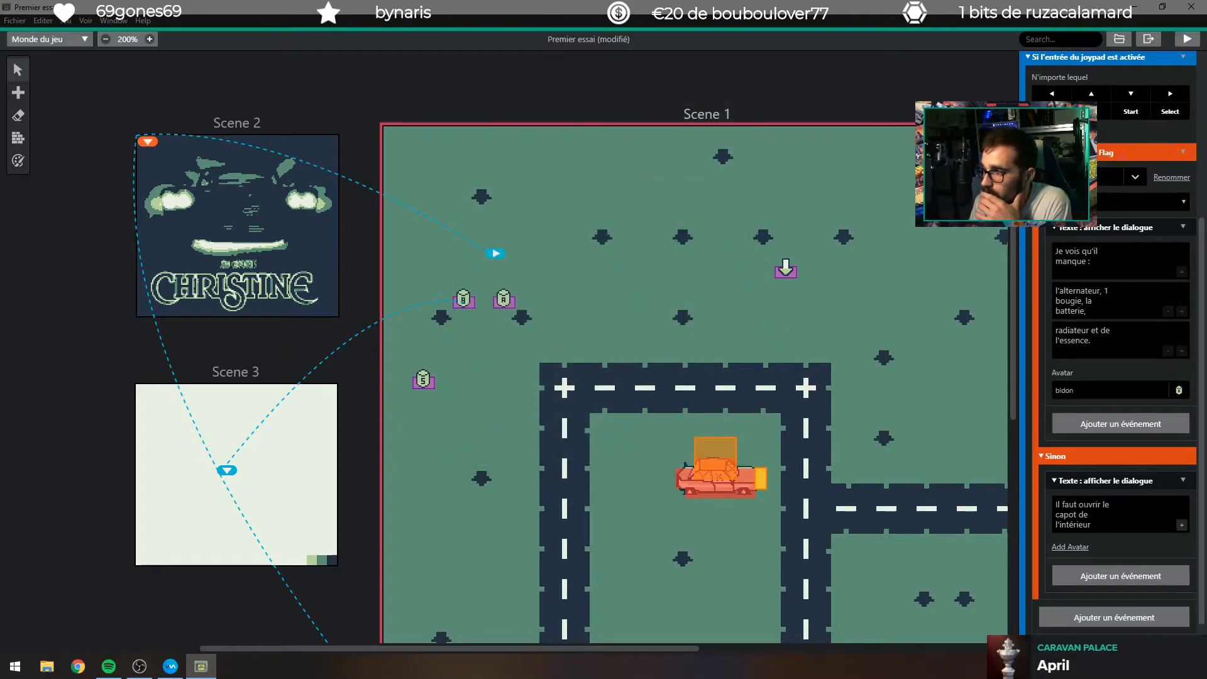
# Set the variable checked by the front trigger's flag condition to the global Variable 000.
pyautogui.scroll(2, 1113, 314)
pyautogui.scroll(-1, 1094, 269)
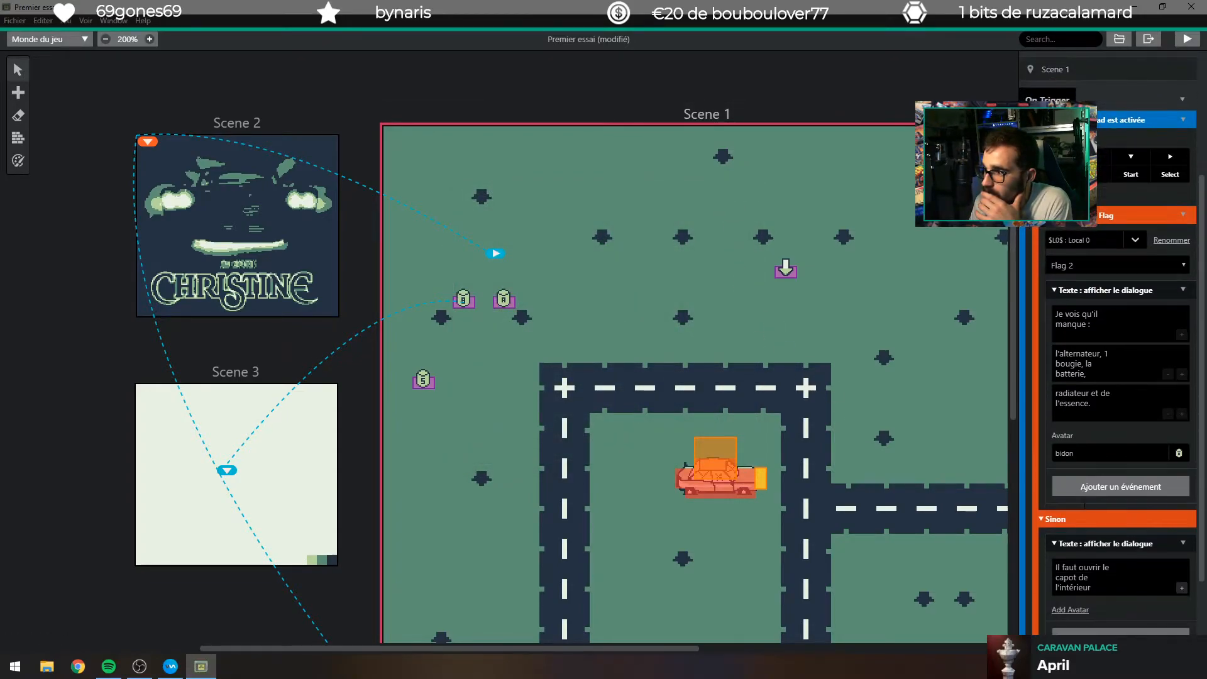
pyautogui.click(1098, 244)
pyautogui.click(1038, 328)
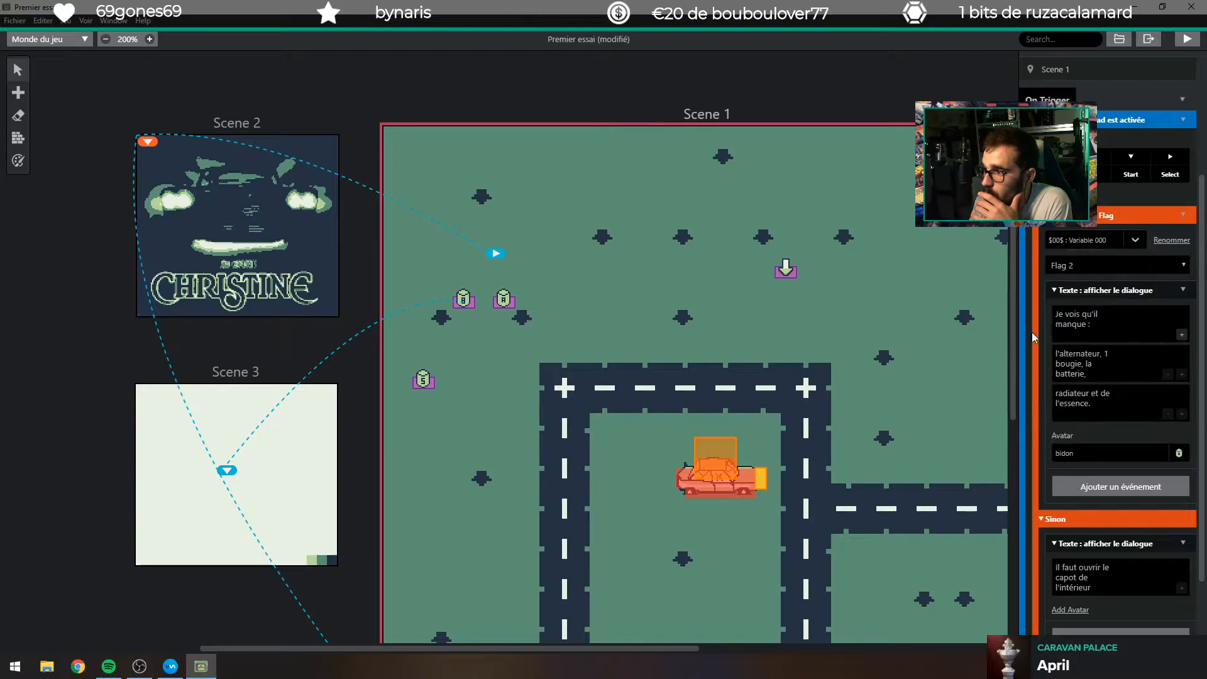
pyautogui.click(1069, 240)
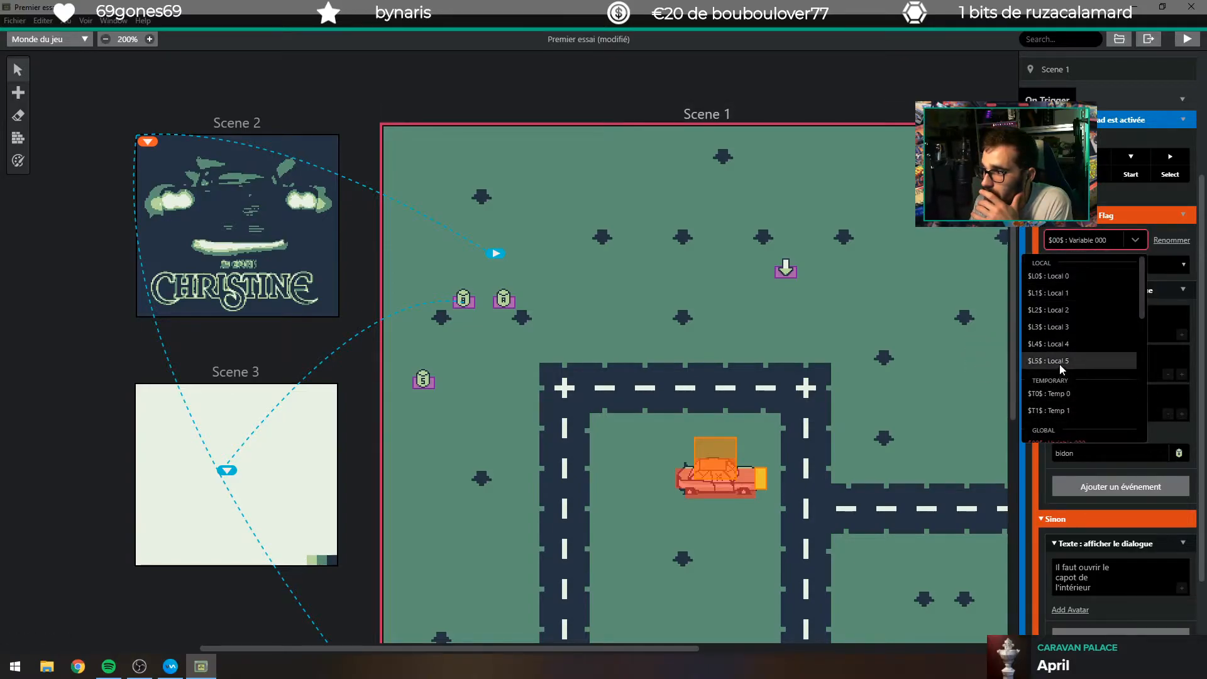
pyautogui.scroll(-1, 1053, 371)
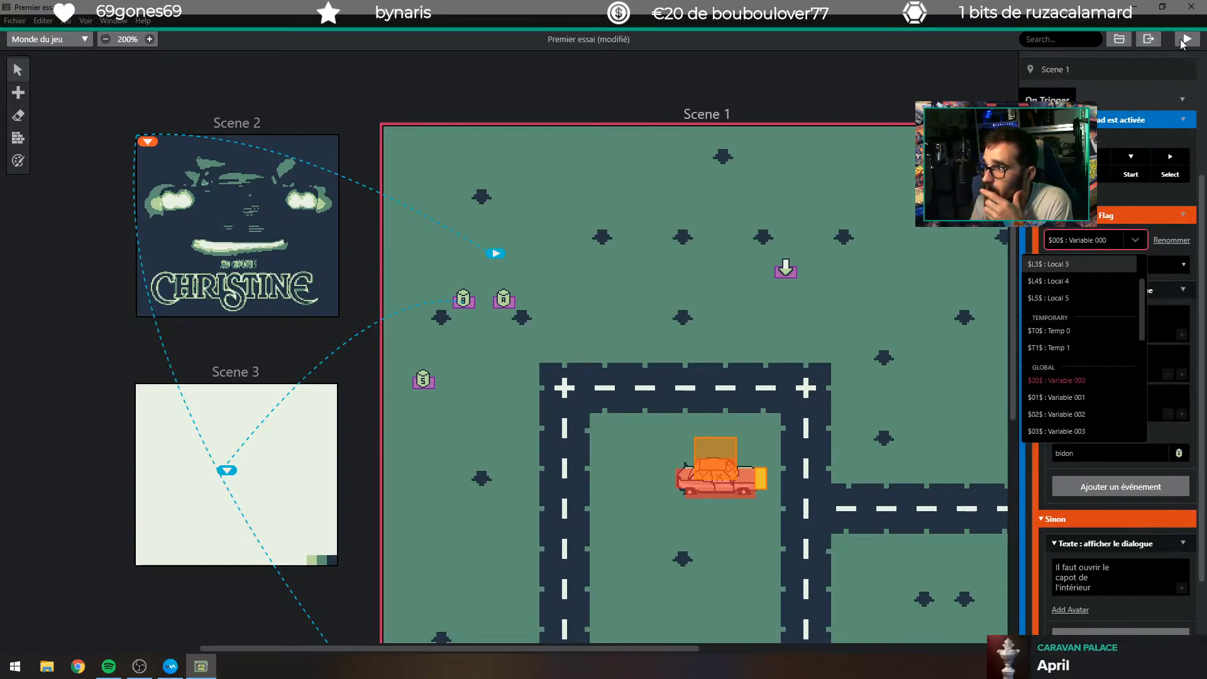
# Run the game, dismiss the title screen dialogue, and drive onto the grass beyond the first road corner.
pyautogui.click(1185, 39)
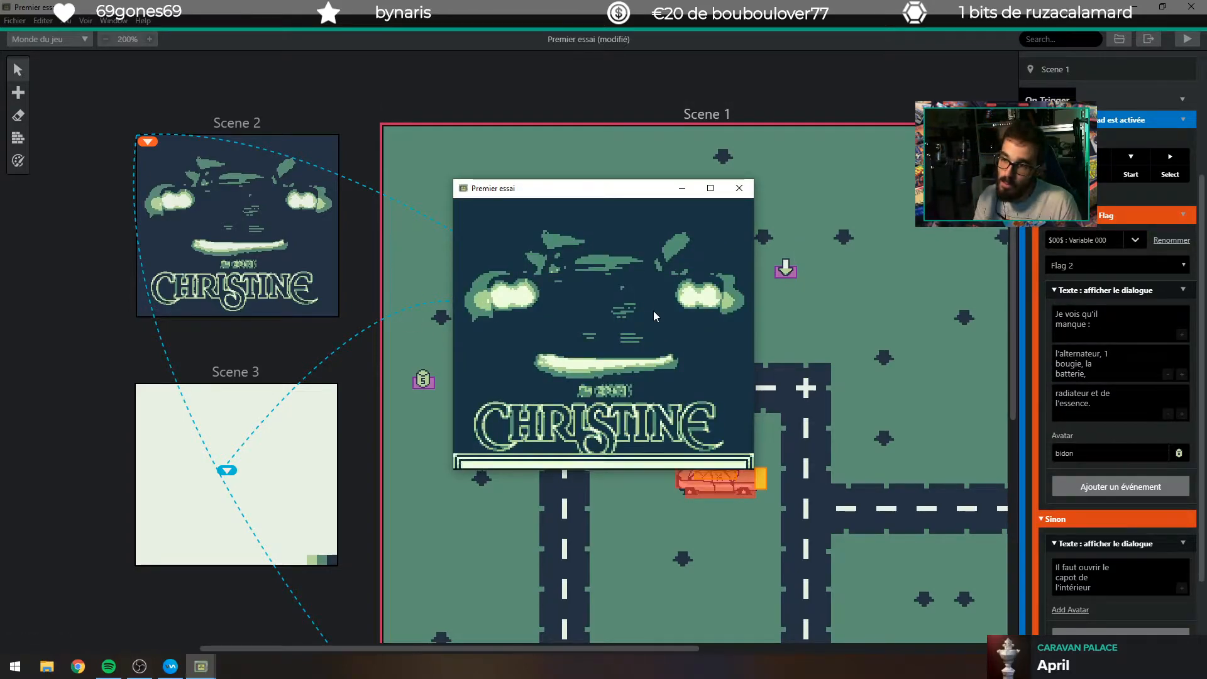
pyautogui.press('z')
pyautogui.press('Right')
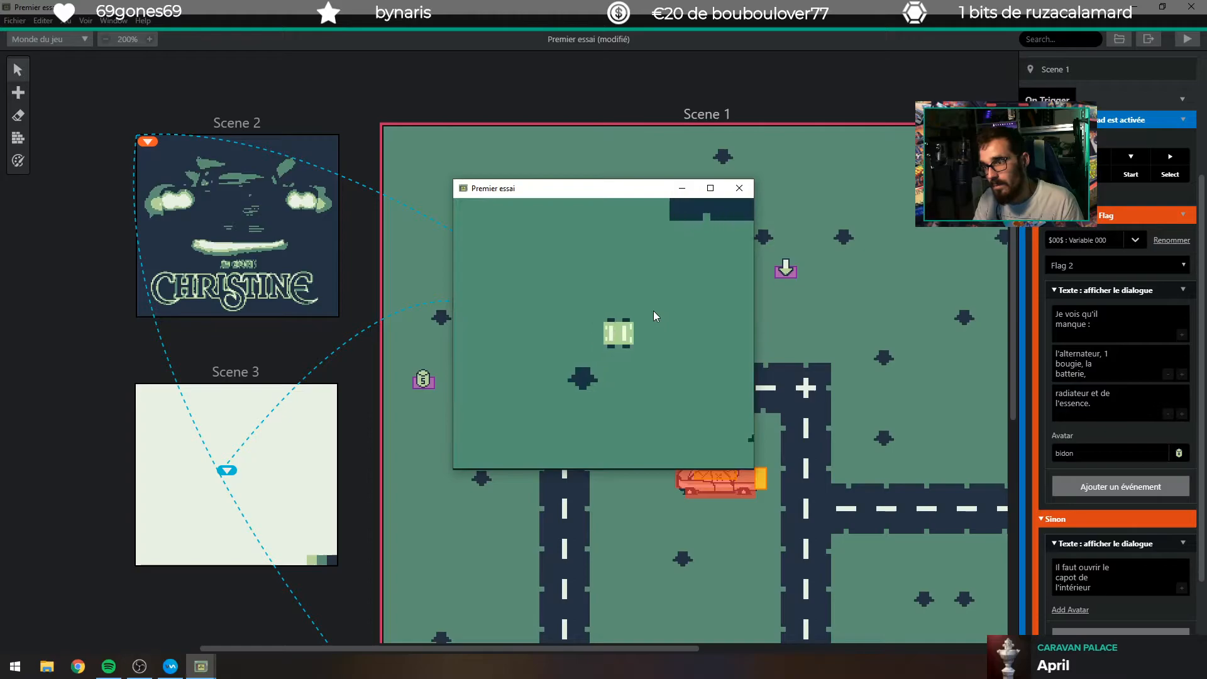
pyautogui.press('Up')
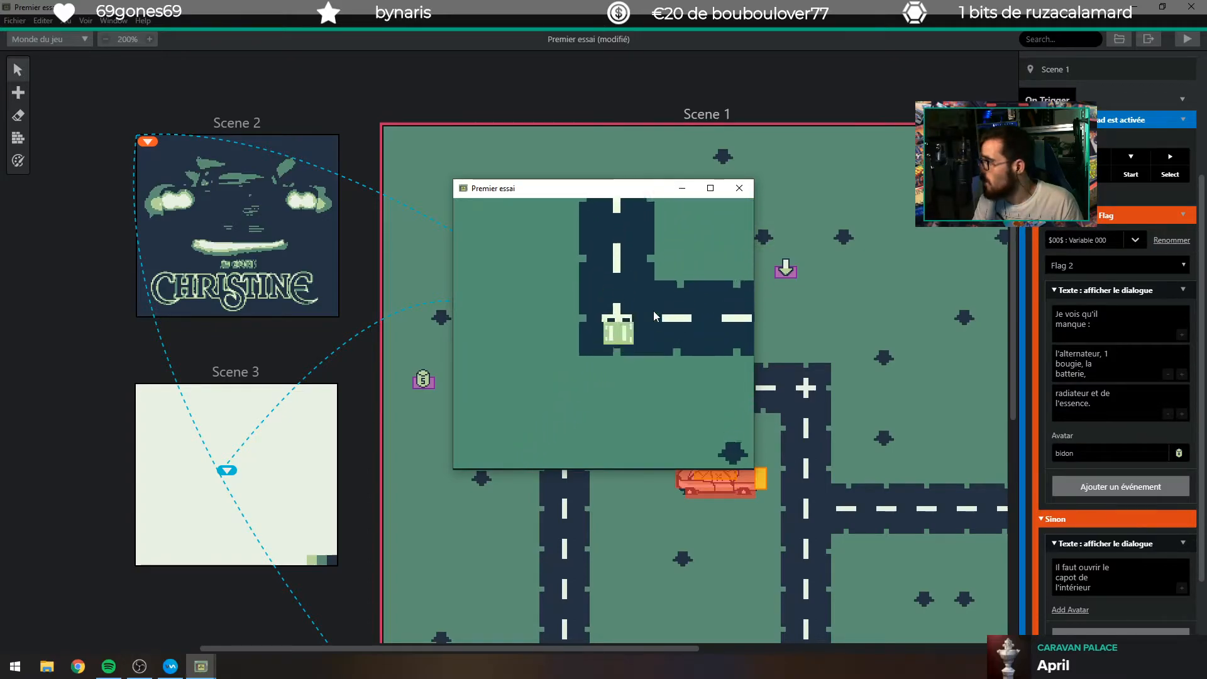
pyautogui.press('Right')
pyautogui.press('Up')
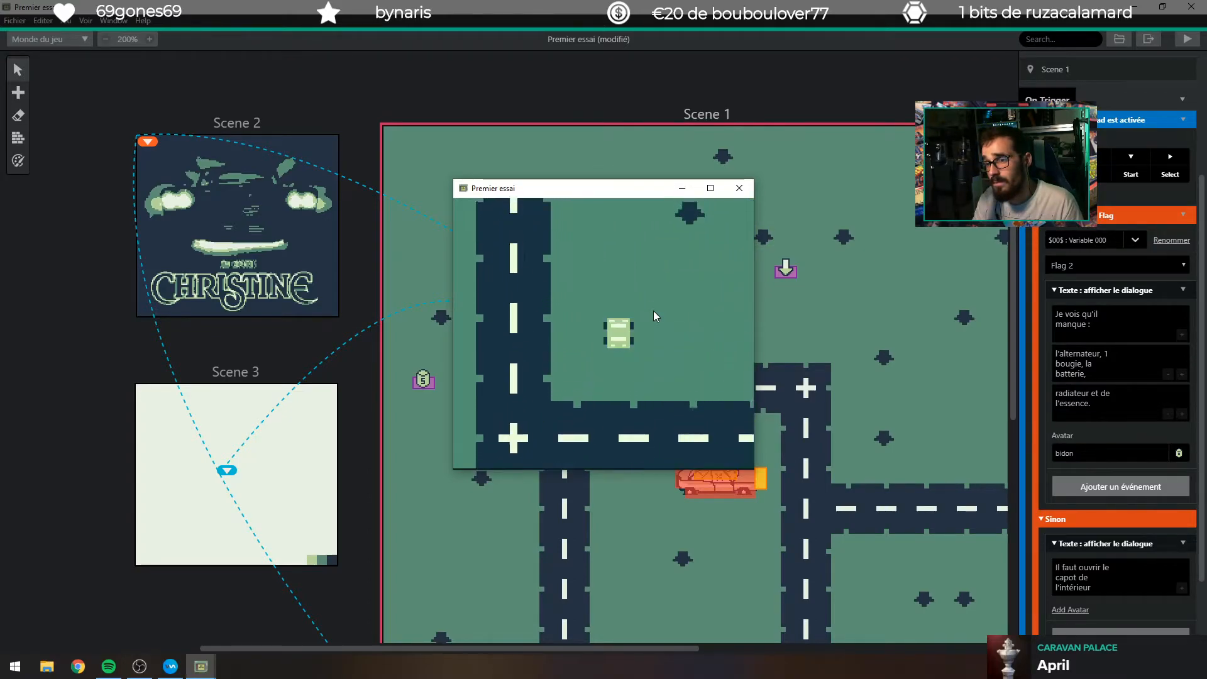
# Drive past the parked car and across the road towards the arrow actor.
pyautogui.press('Right')
pyautogui.press('Up')
pyautogui.press('Right')
pyautogui.press('Up')
pyautogui.press('Up')
pyautogui.press('Left')
pyautogui.press('Up')
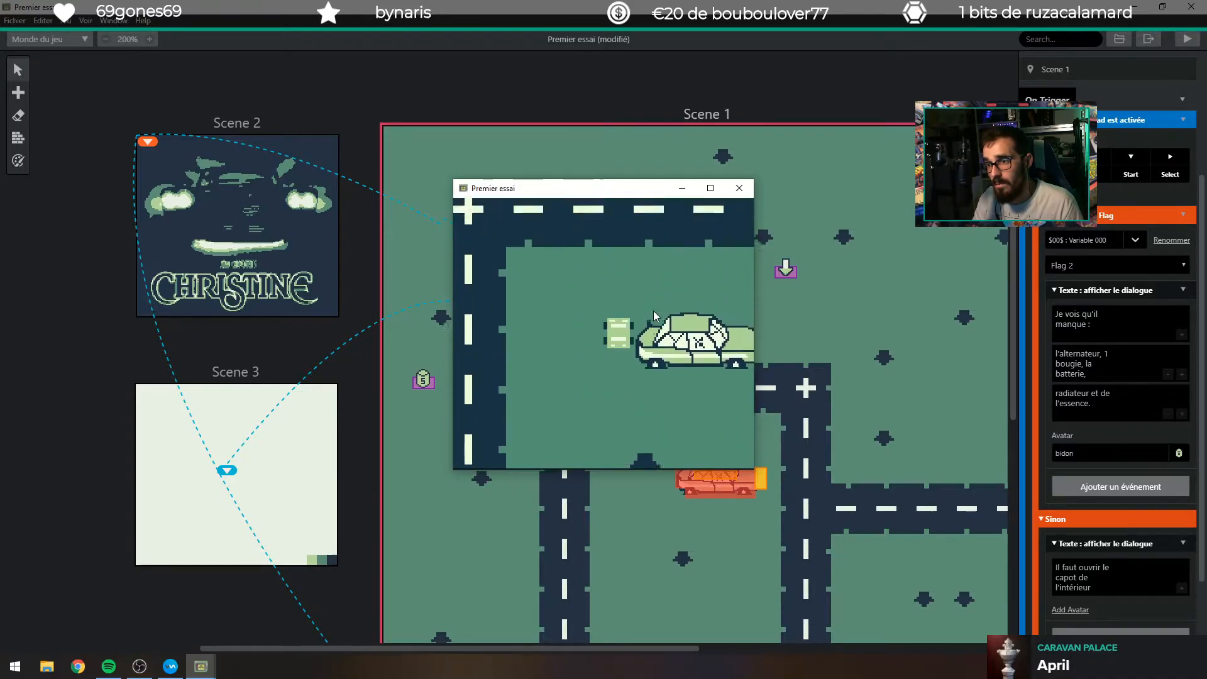
pyautogui.press('Up')
pyautogui.press('Right')
pyautogui.press('Up')
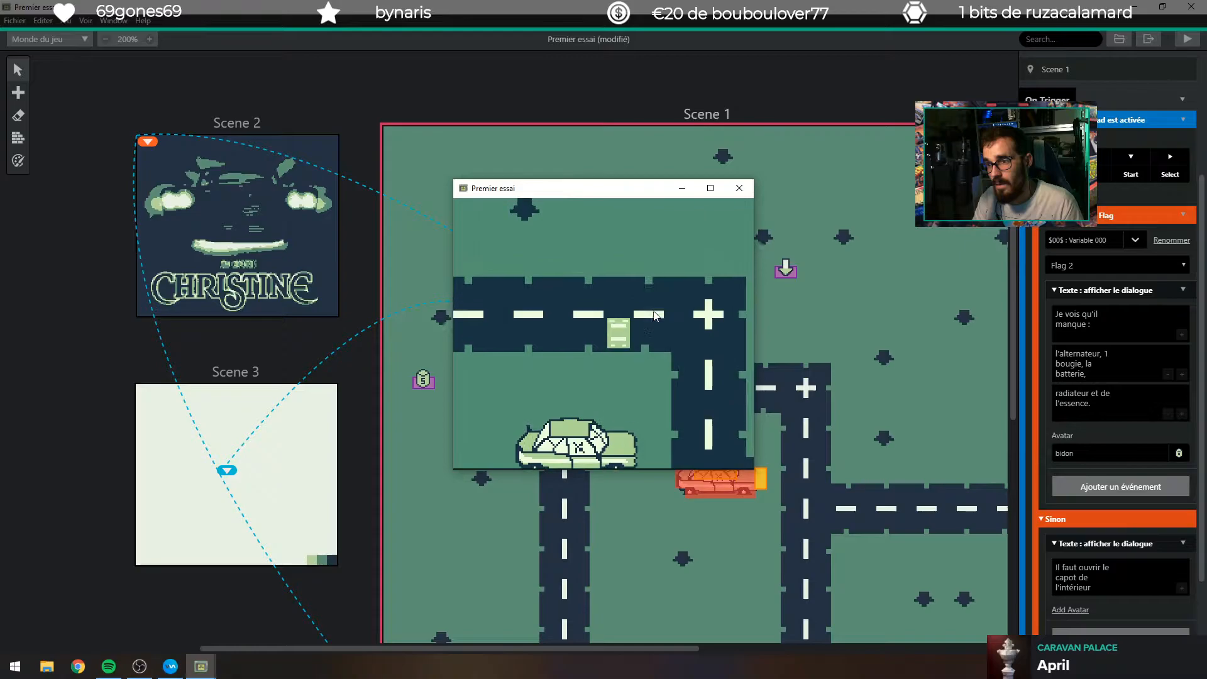
pyautogui.press('Up')
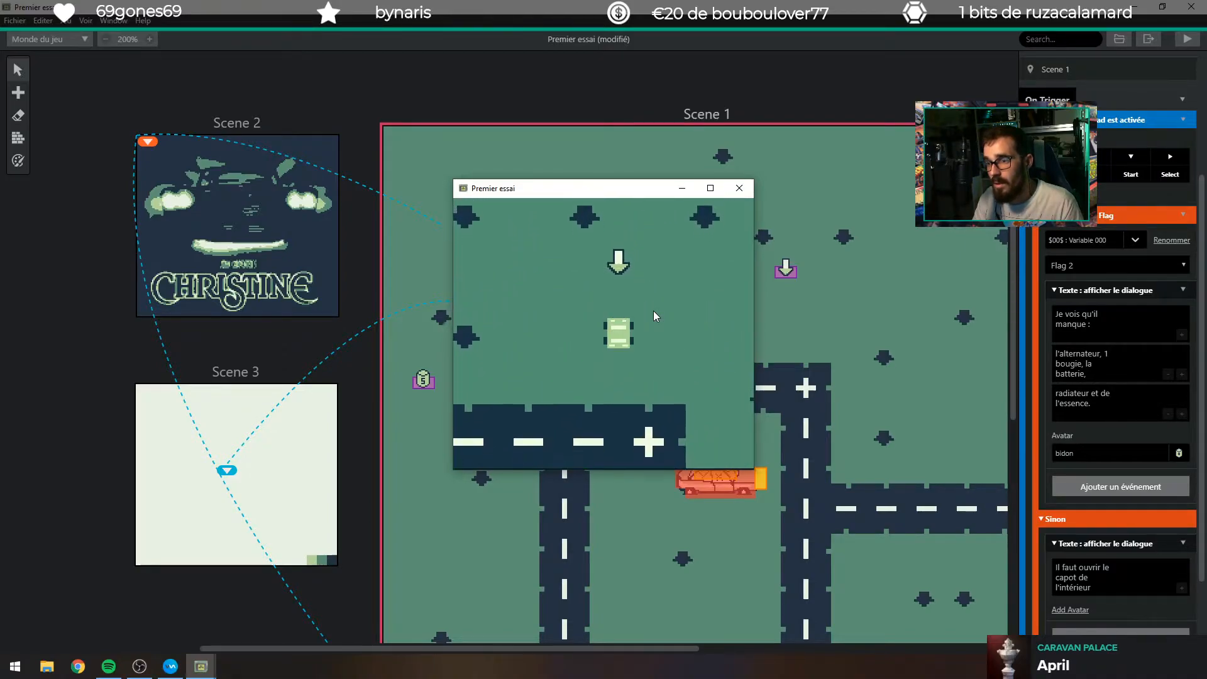
# Return to the parked car's front and test its trigger before the sale conversation, dismissing the dialogue.
pyautogui.press('Down')
pyautogui.press('Left')
pyautogui.press('Down')
pyautogui.press('Left')
pyautogui.press('Down')
pyautogui.press('Left')
pyautogui.press('Down')
pyautogui.press('Right')
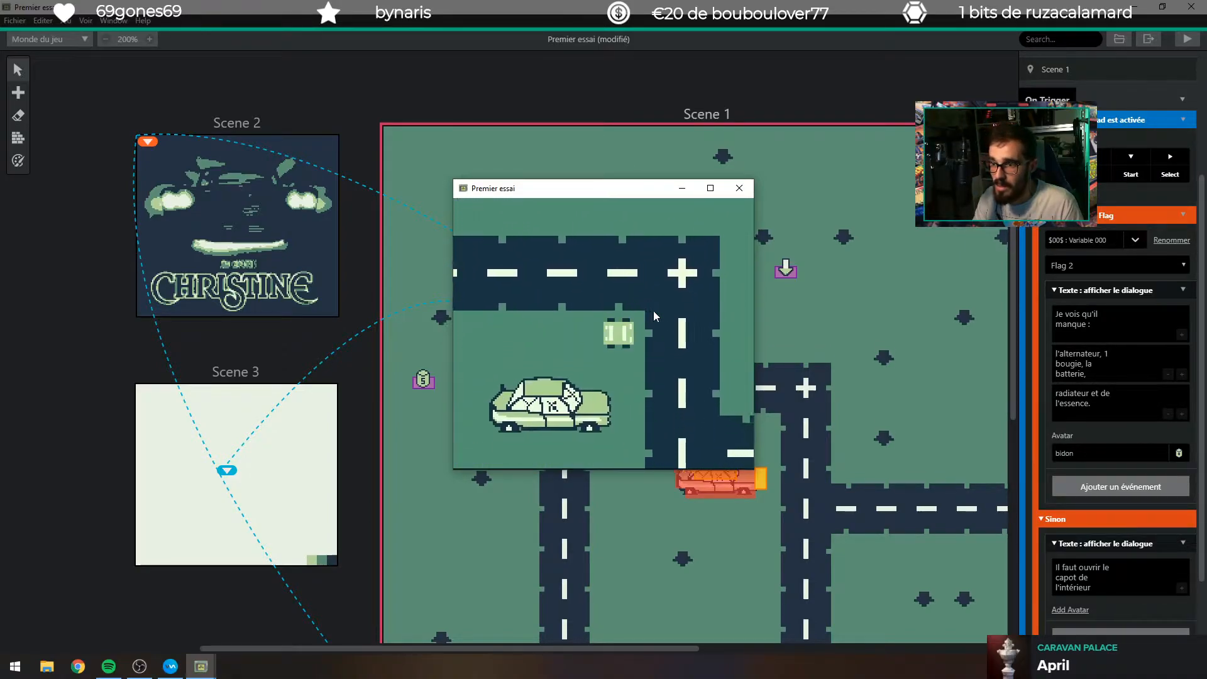
pyautogui.press('Down')
pyautogui.press('Right')
pyautogui.press('Down')
pyautogui.press('Left')
pyautogui.press('Down')
pyautogui.press('z')
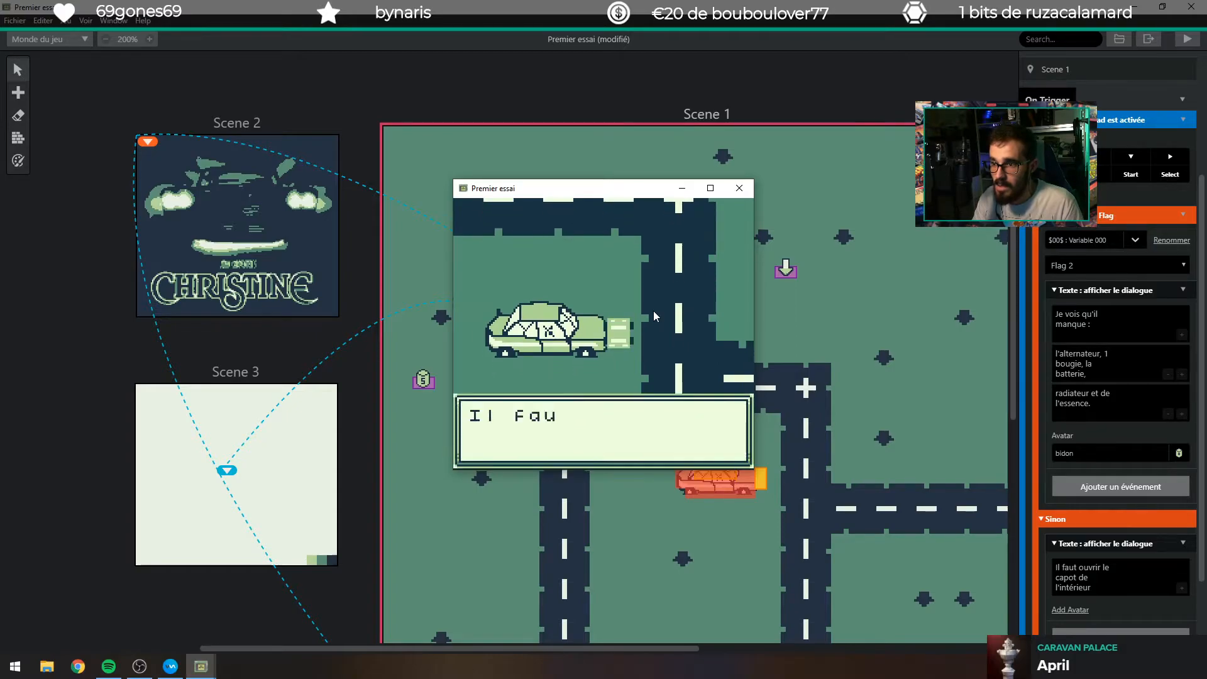
pyautogui.press('z')
# Drive back up to the arrow actor north of the road and play through the sale conversation.
pyautogui.press('Up')
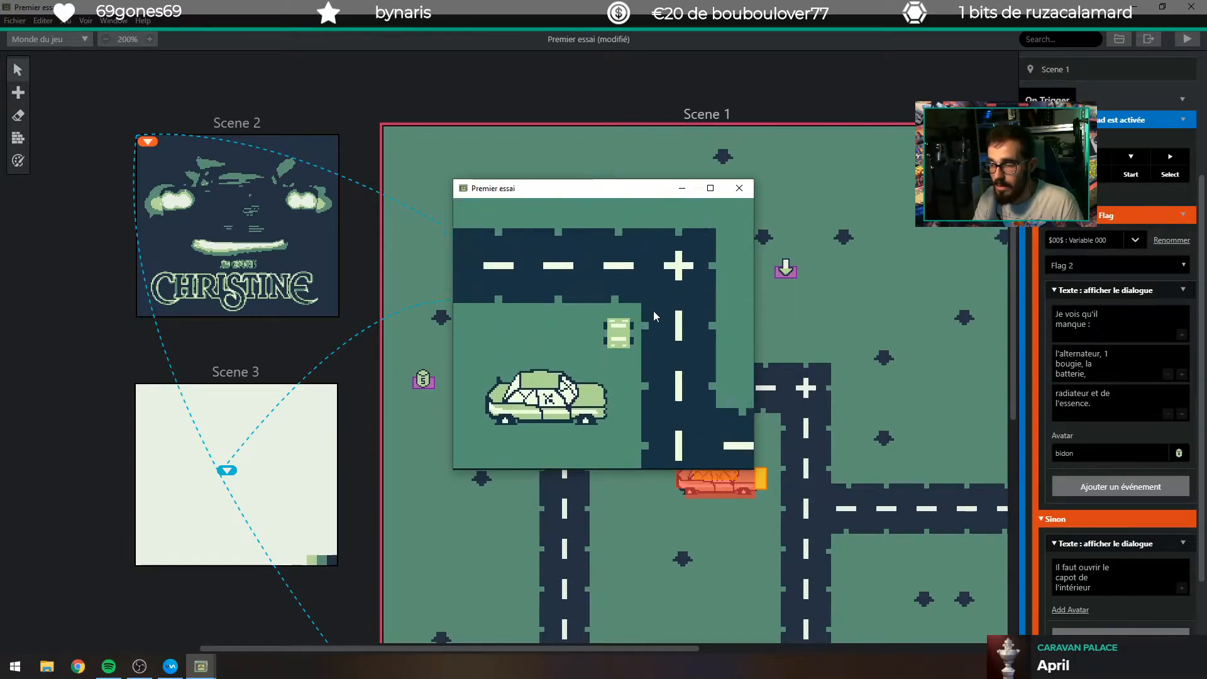
pyautogui.press('Right')
pyautogui.press('Up')
pyautogui.press('Right')
pyautogui.press('Up')
pyautogui.press('Right')
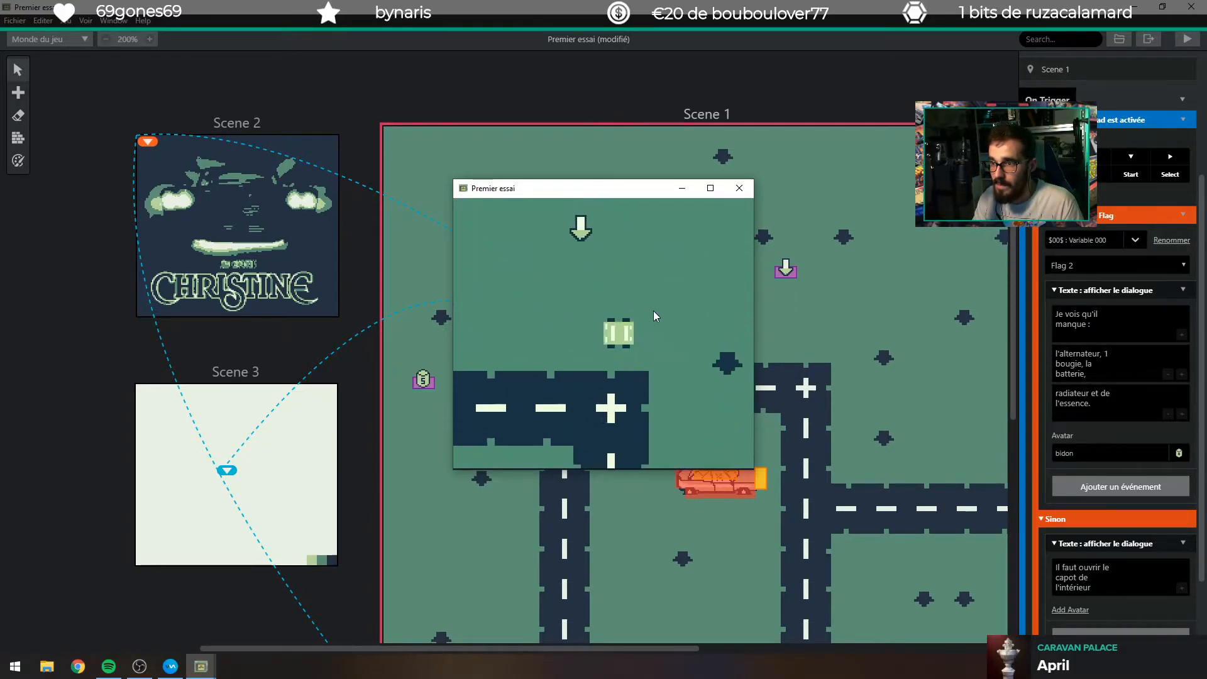
pyautogui.press('Up')
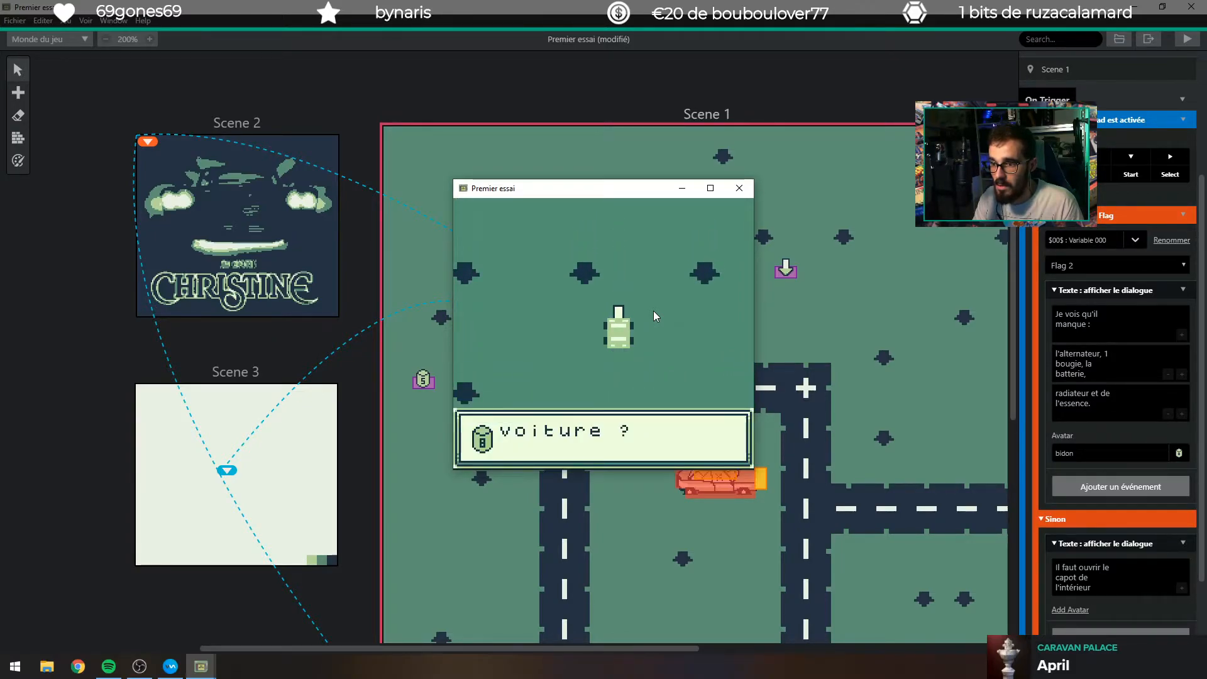
pyautogui.press('z')
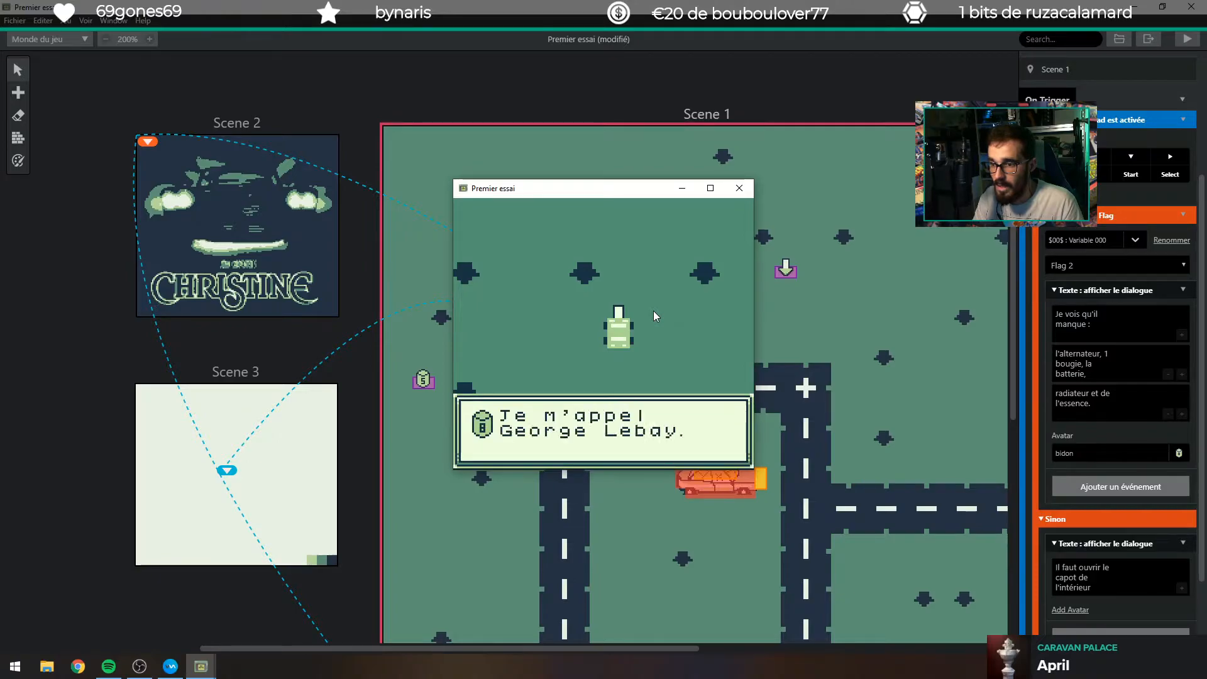
pyautogui.press('z')
pyautogui.press('z')
pyautogui.press('z')
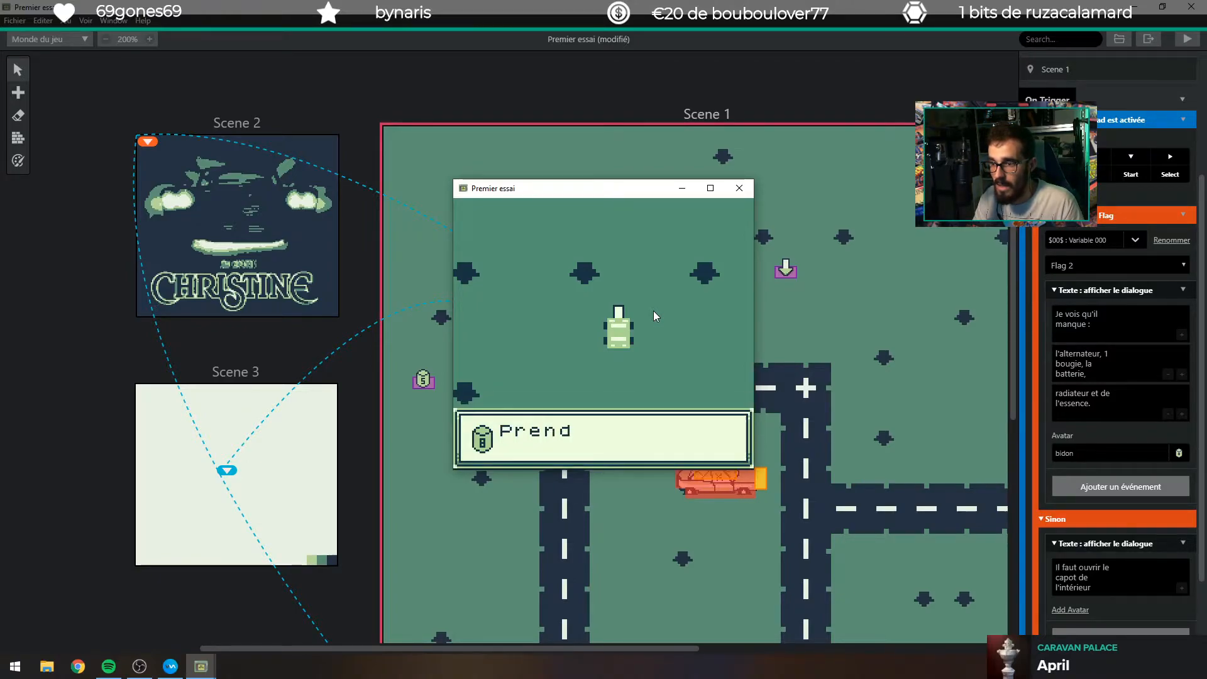
pyautogui.press('z')
# Drive down to the trigger above the parked car, activate it, and advance through its hood dialogue.
pyautogui.press('Down')
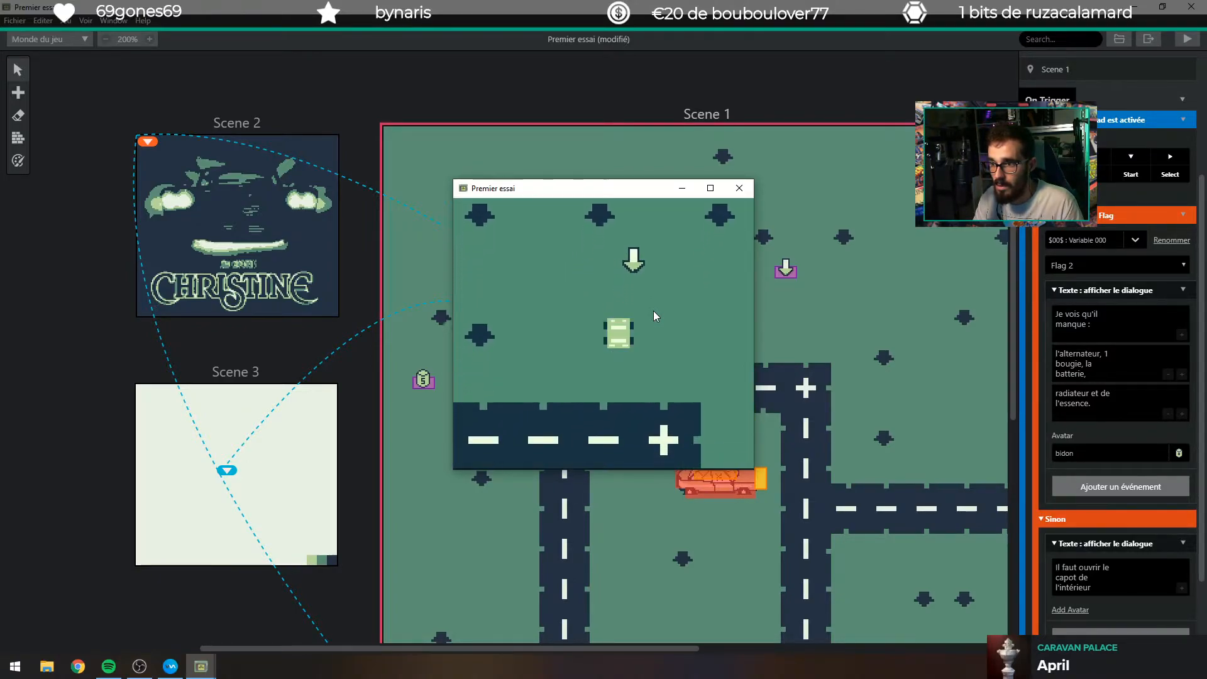
pyautogui.press('Down')
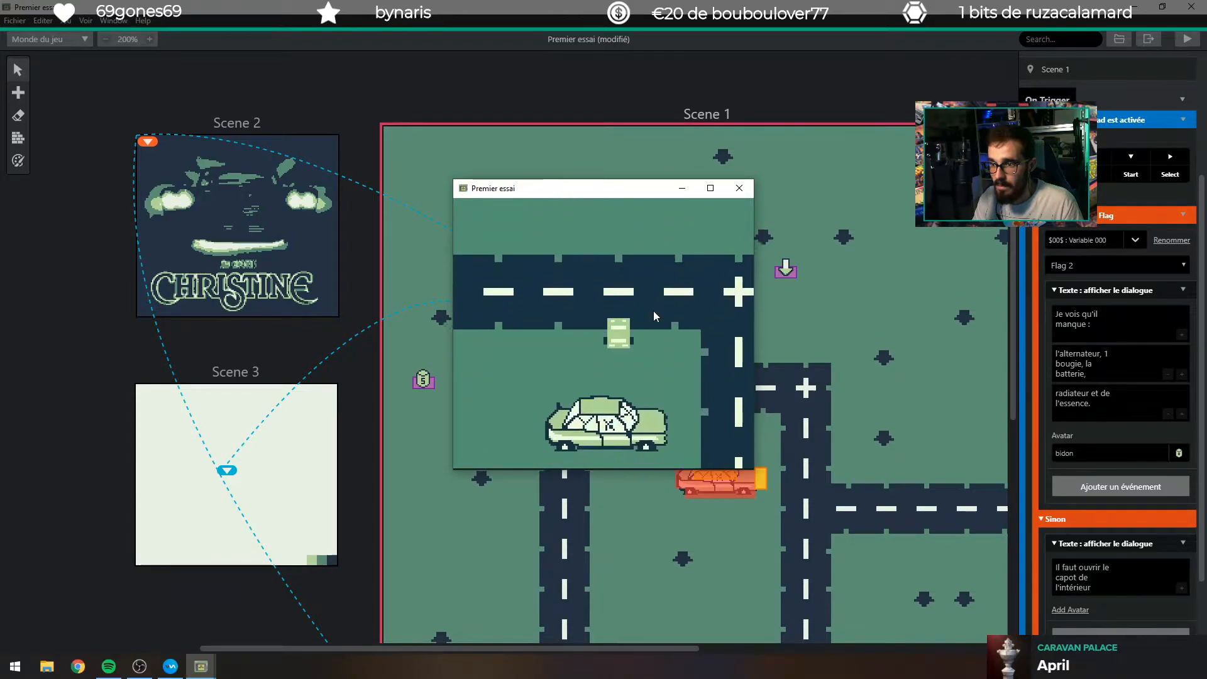
pyautogui.press('Right')
pyautogui.press('Left')
pyautogui.press('z')
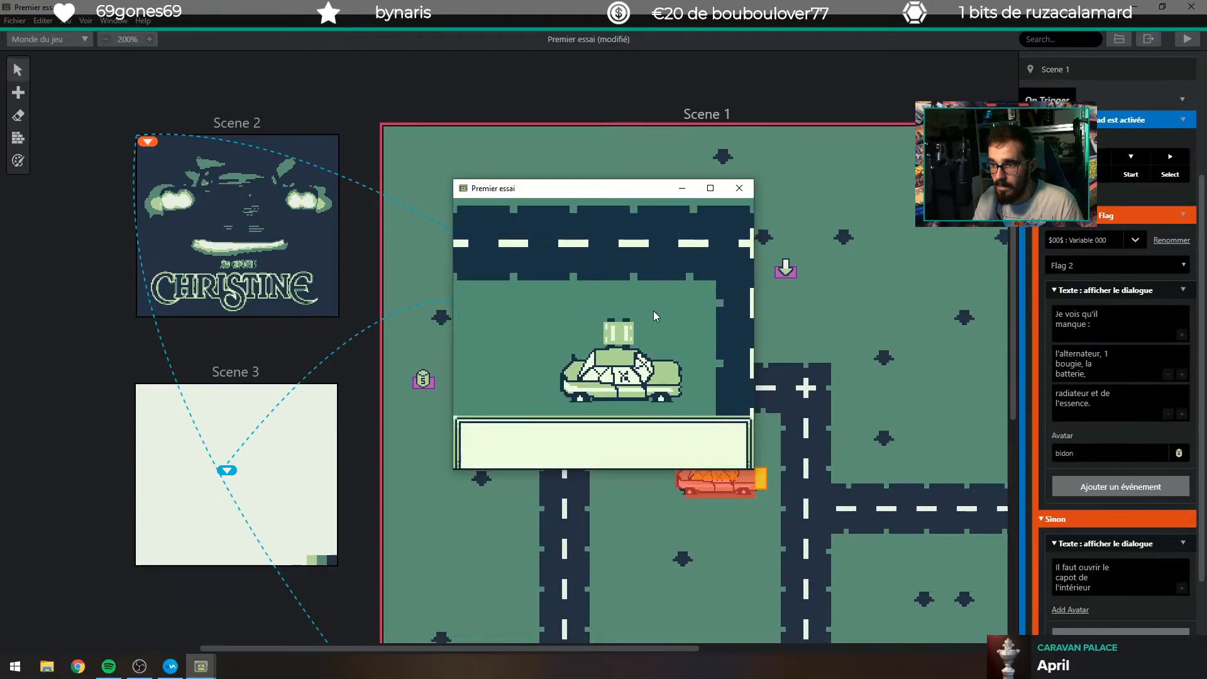
pyautogui.press('z')
pyautogui.press('z')
pyautogui.press('z')
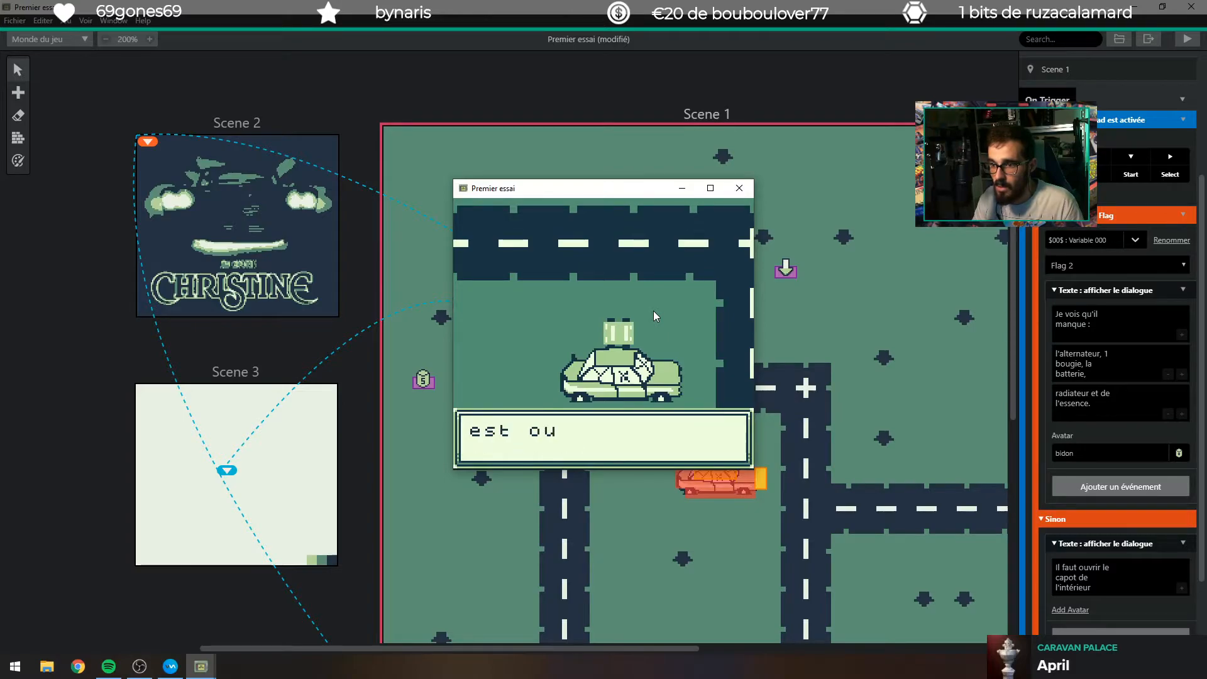
# Move to the parked car's front, activate its trigger, and read through the missing-parts dialogue to the end.
pyautogui.press('Right')
pyautogui.press('Down')
pyautogui.press('Left')
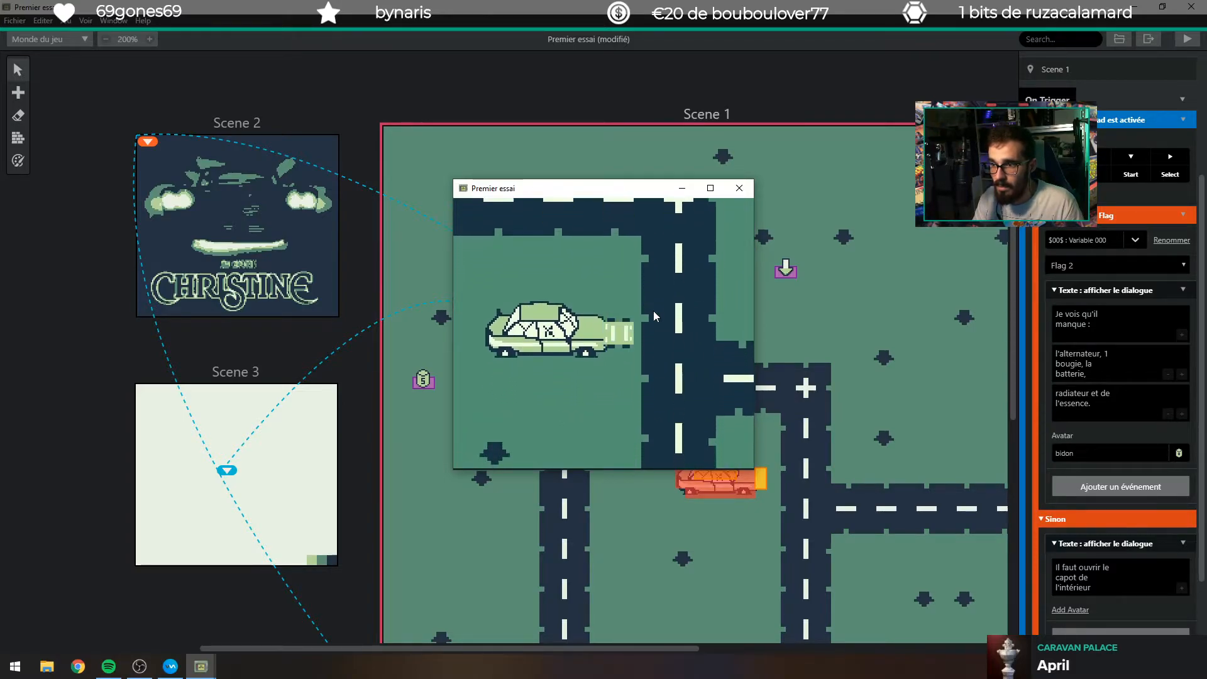
pyautogui.press('Up')
pyautogui.press('Down')
pyautogui.press('Up')
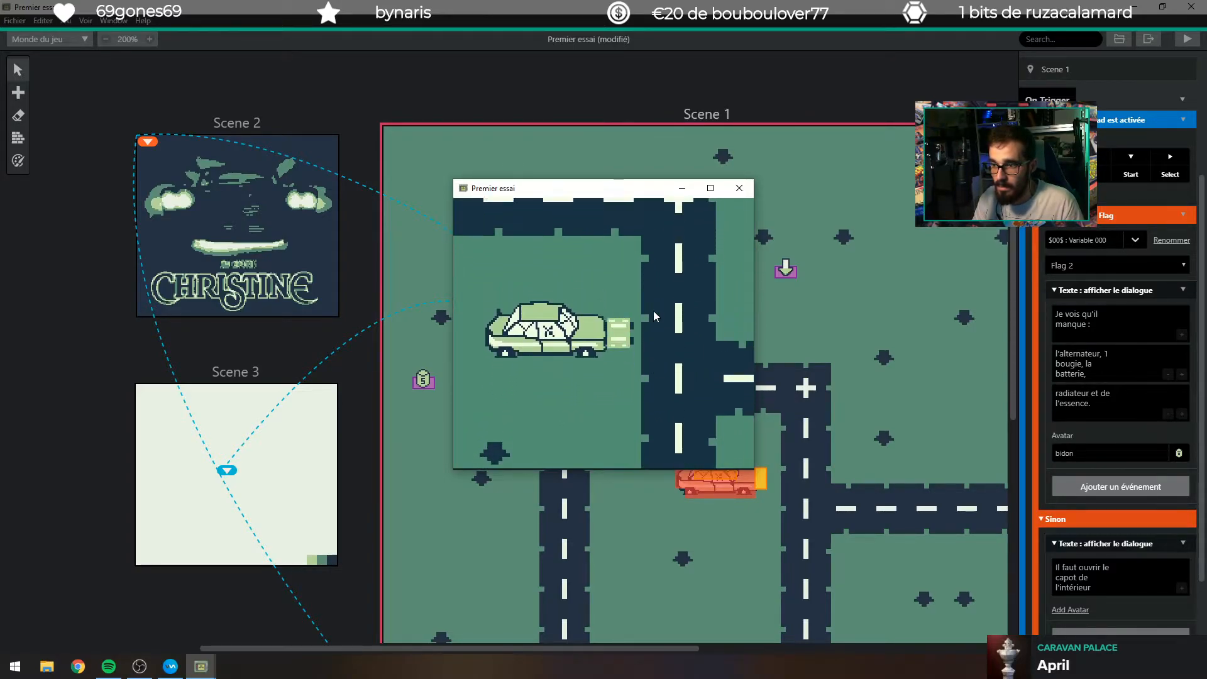
pyautogui.press('Down')
pyautogui.press('Up')
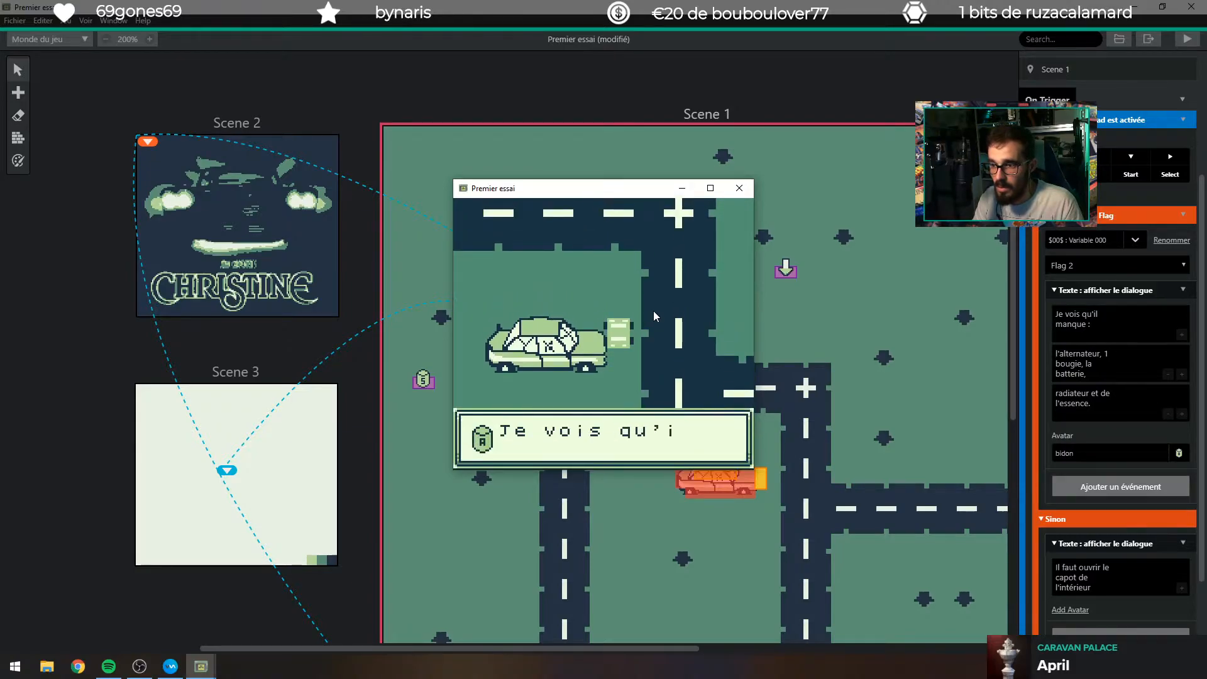
pyautogui.press('z')
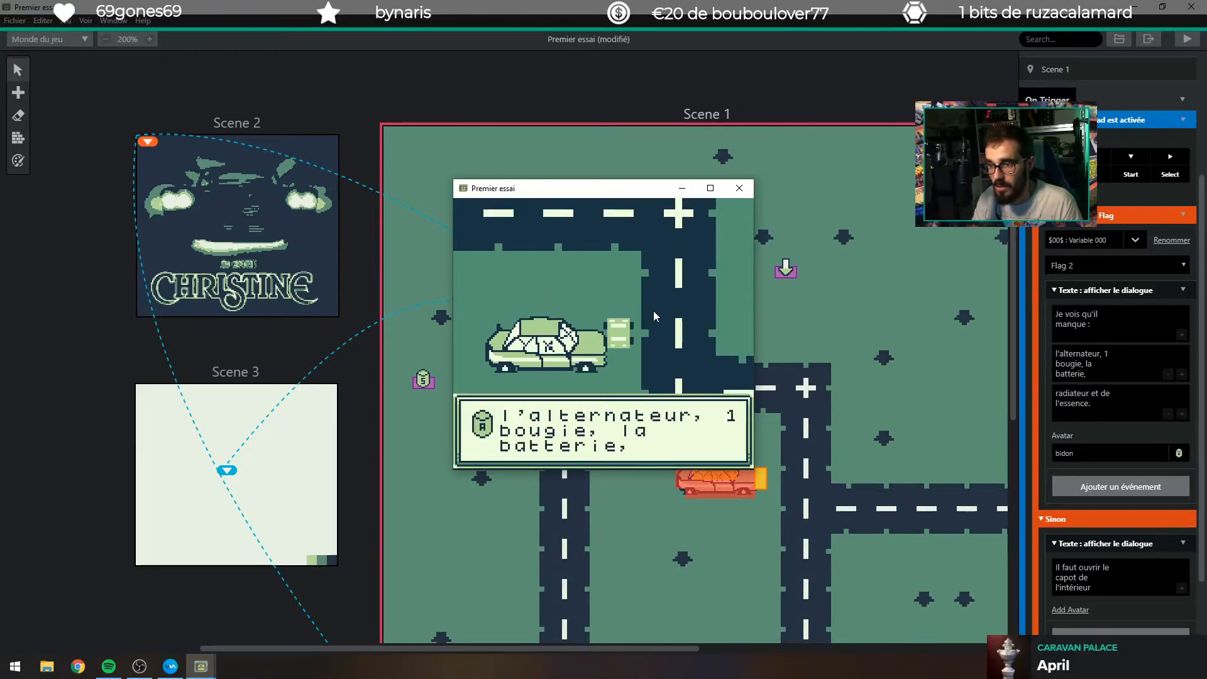
pyautogui.press('z')
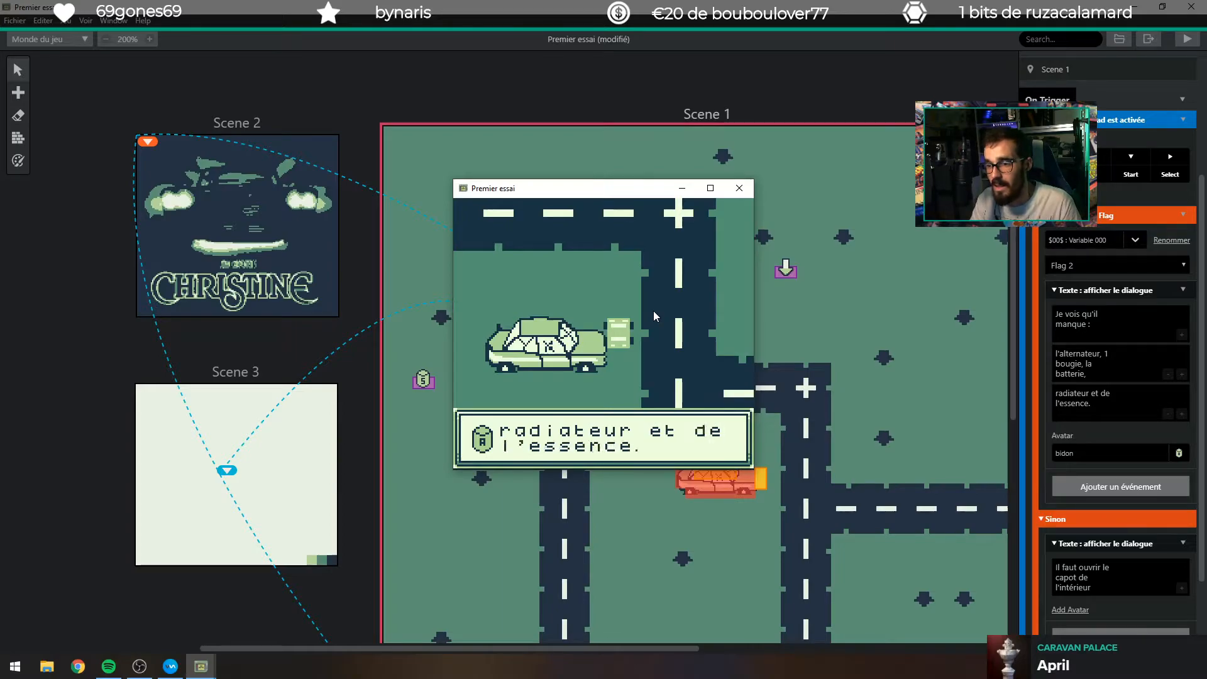
pyautogui.press('z')
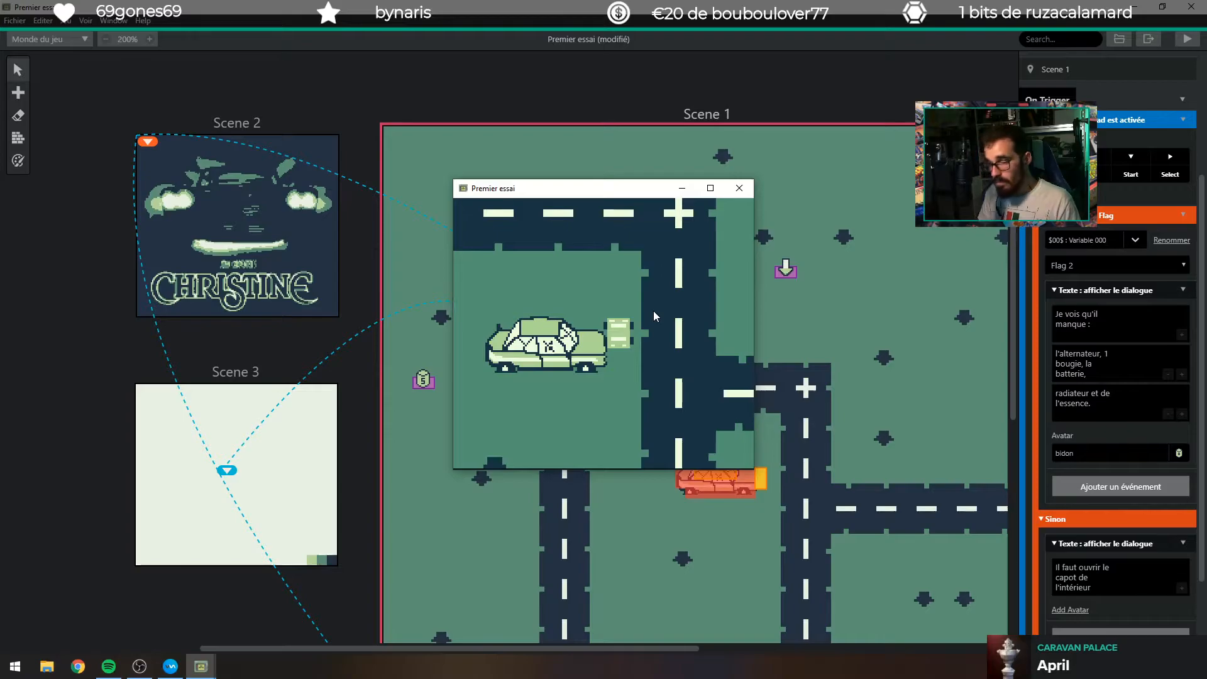
# Drive around the upper side of the parked car and back over its upper trigger area.
pyautogui.press('Up')
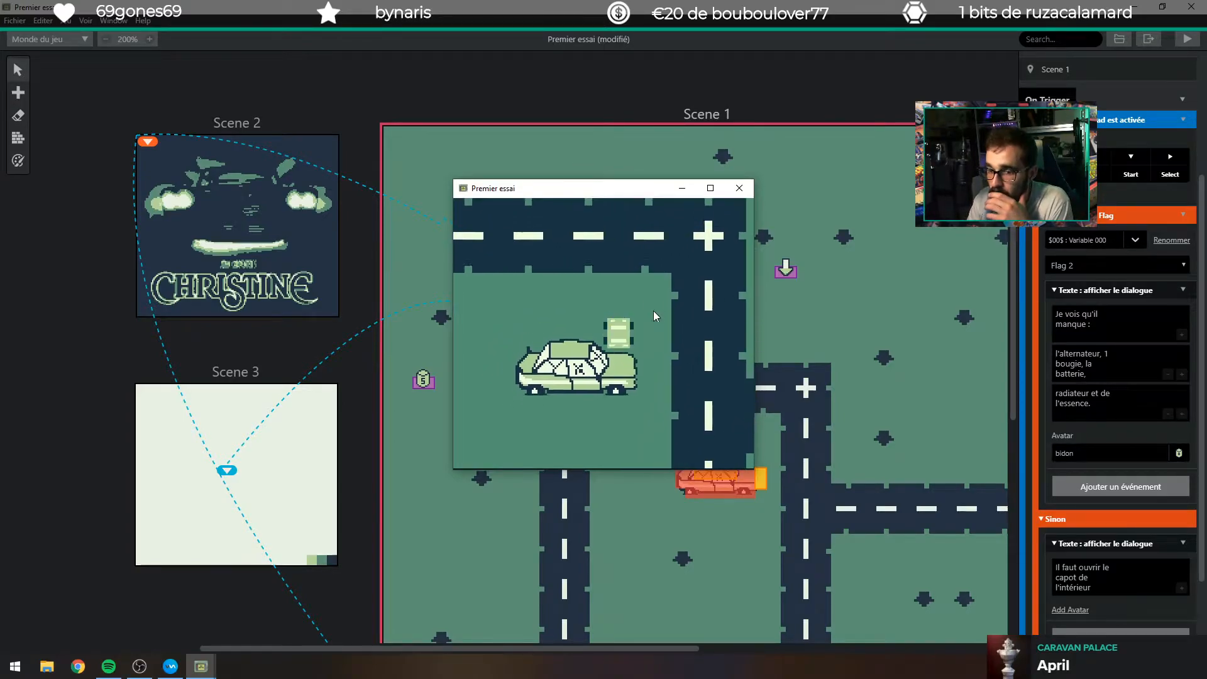
pyautogui.press('Left')
pyautogui.press('Up')
pyautogui.press('Left')
pyautogui.press('Down')
pyautogui.press('Right')
pyautogui.press('Up')
pyautogui.press('Left')
pyautogui.press('Down')
pyautogui.press('Right')
pyautogui.press('Right')
pyautogui.press('Down')
pyautogui.press('Left')
pyautogui.press('Left')
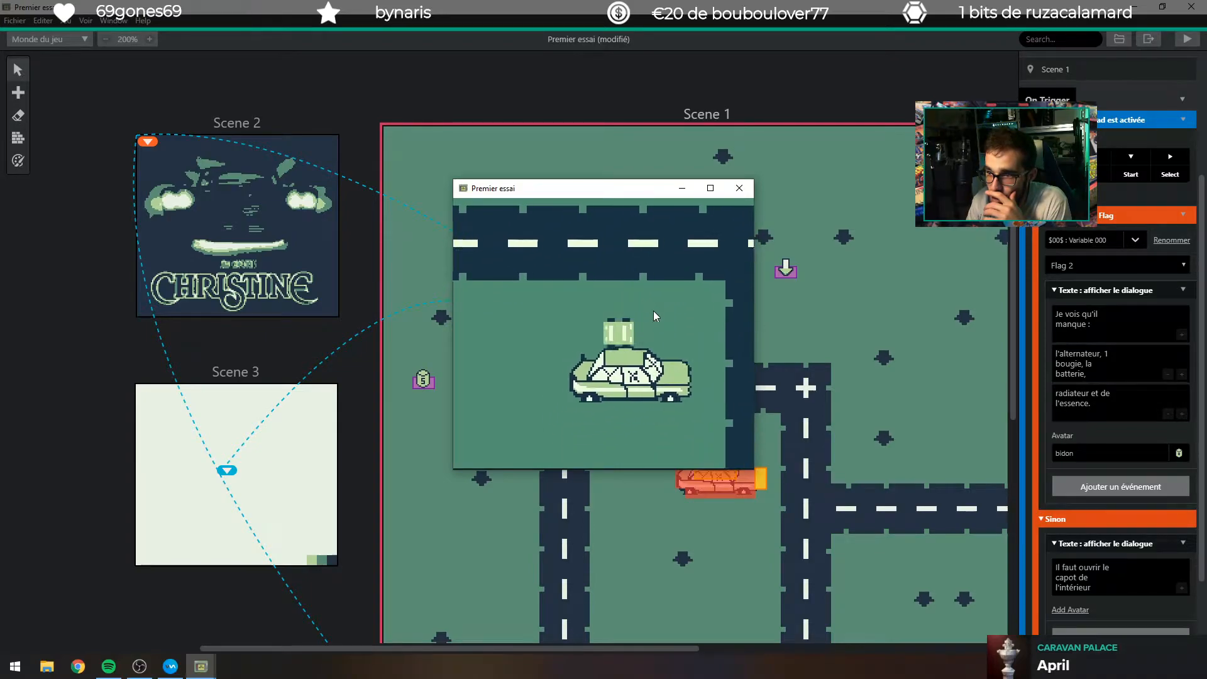
pyautogui.press('Right')
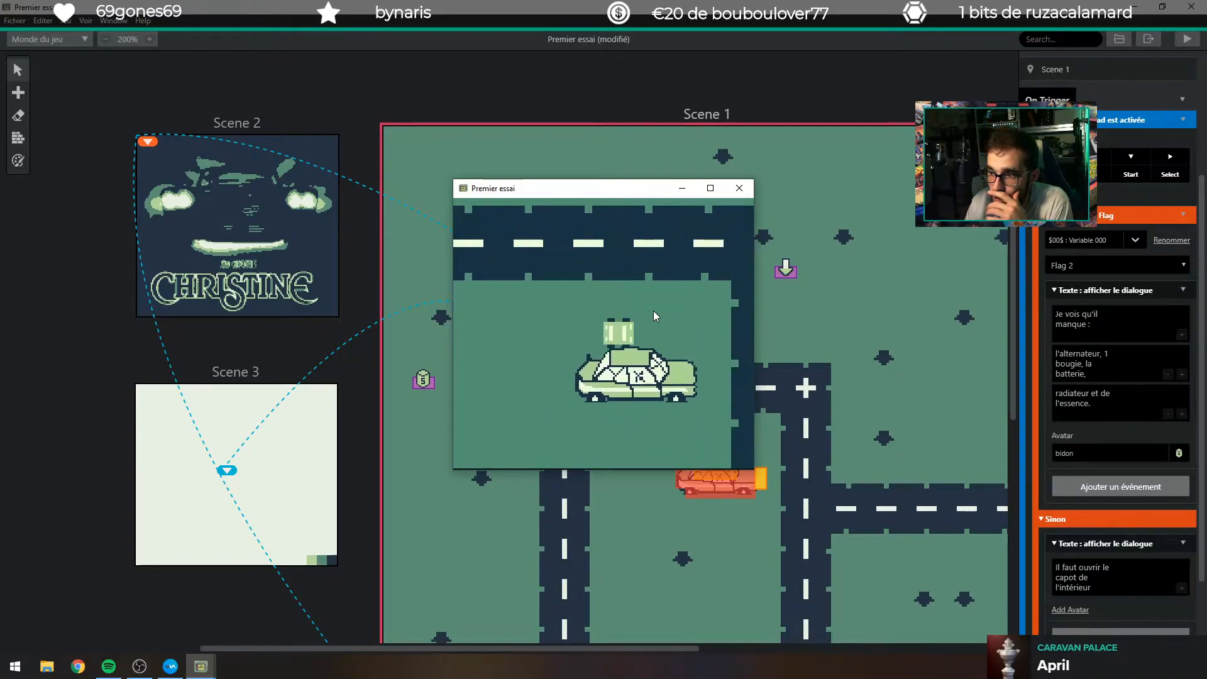
# Close the test game and open the script of the trigger above the parked car in Scene 1.
pyautogui.click(739, 188)
pyautogui.click(722, 441)
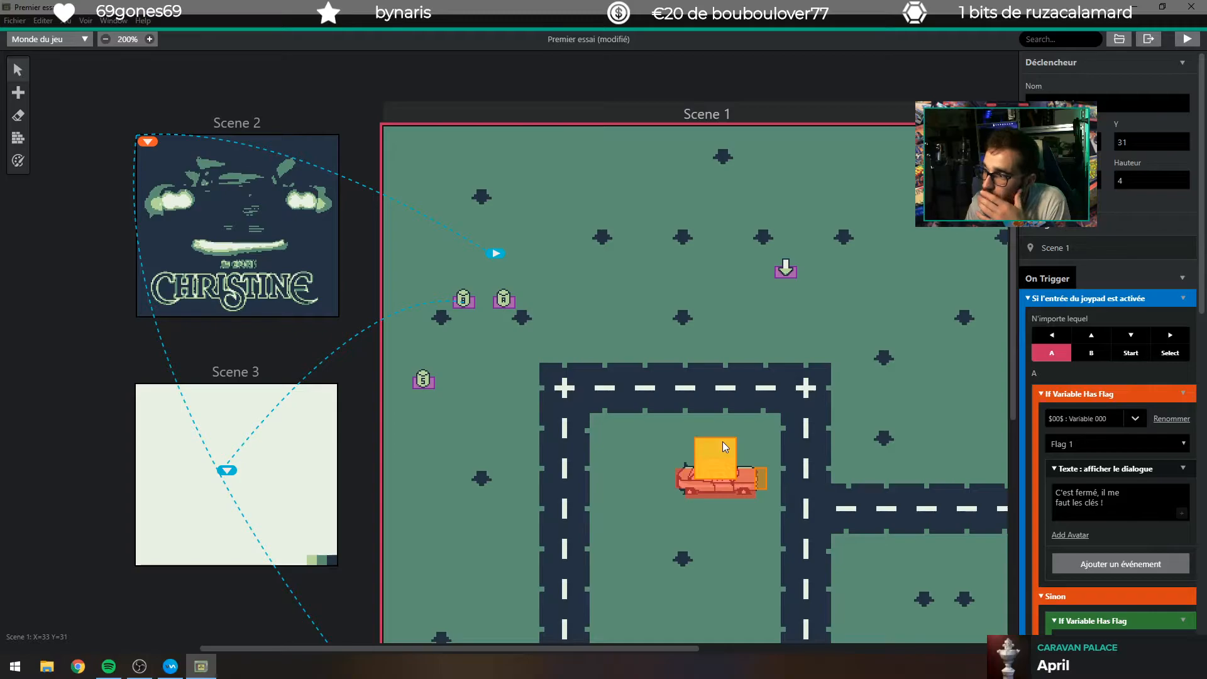
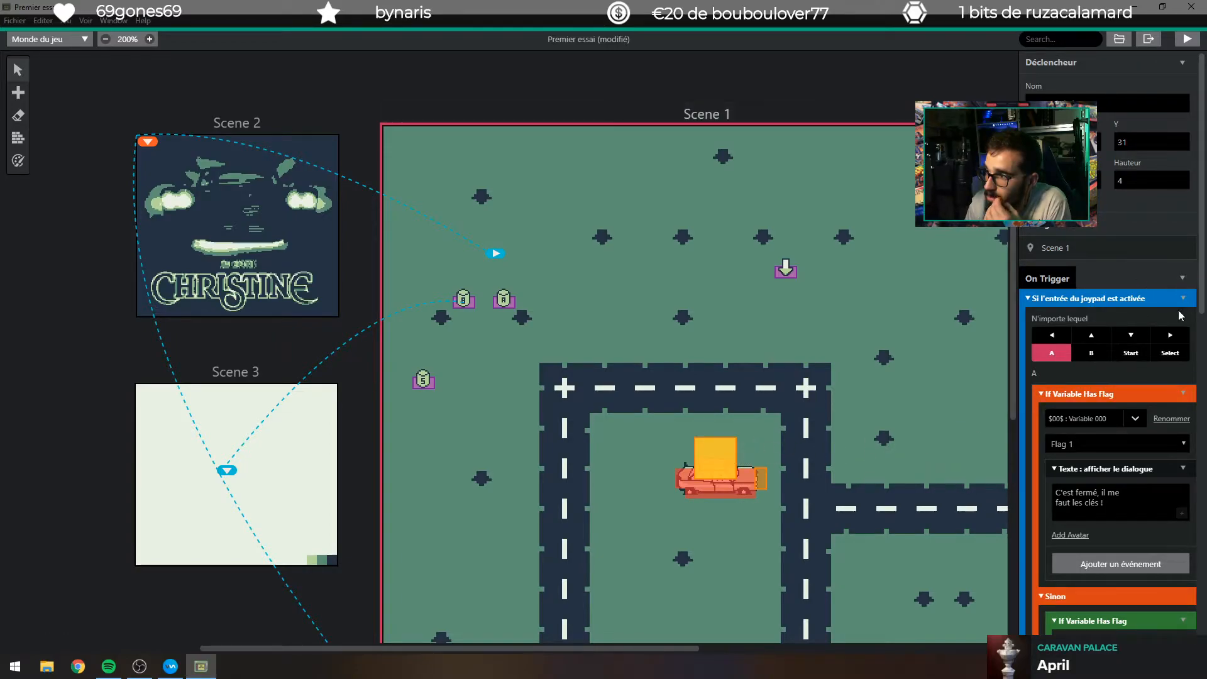
pyautogui.click(1181, 279)
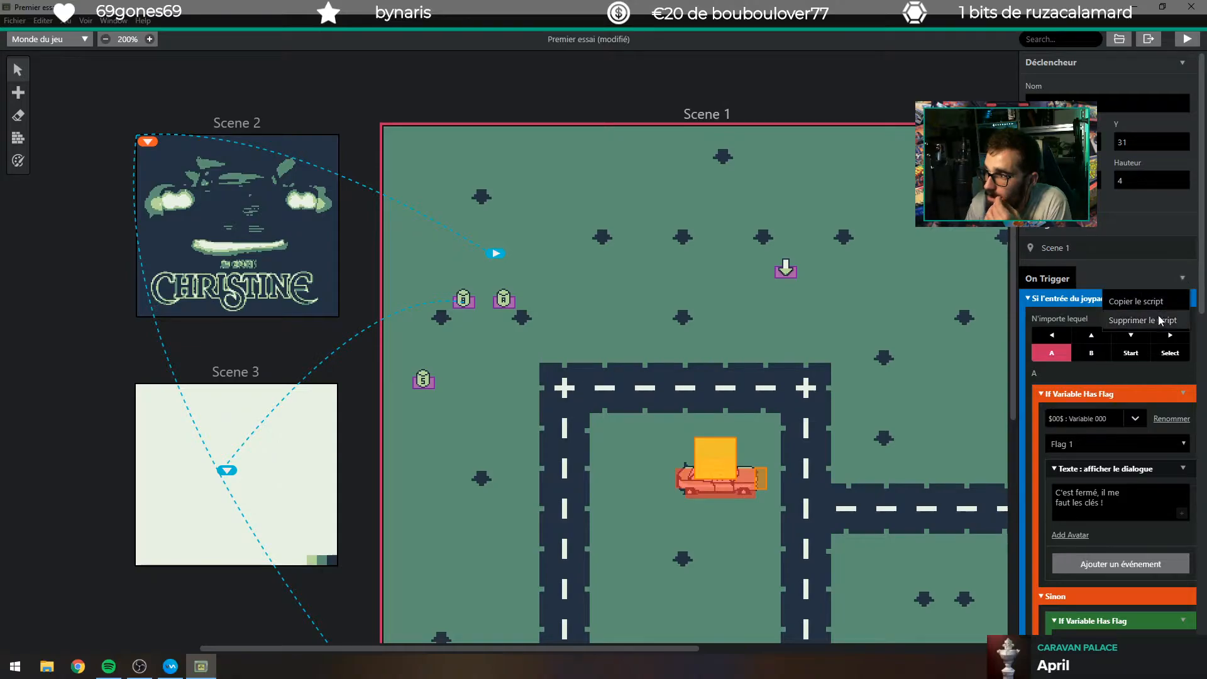
pyautogui.click(1150, 270)
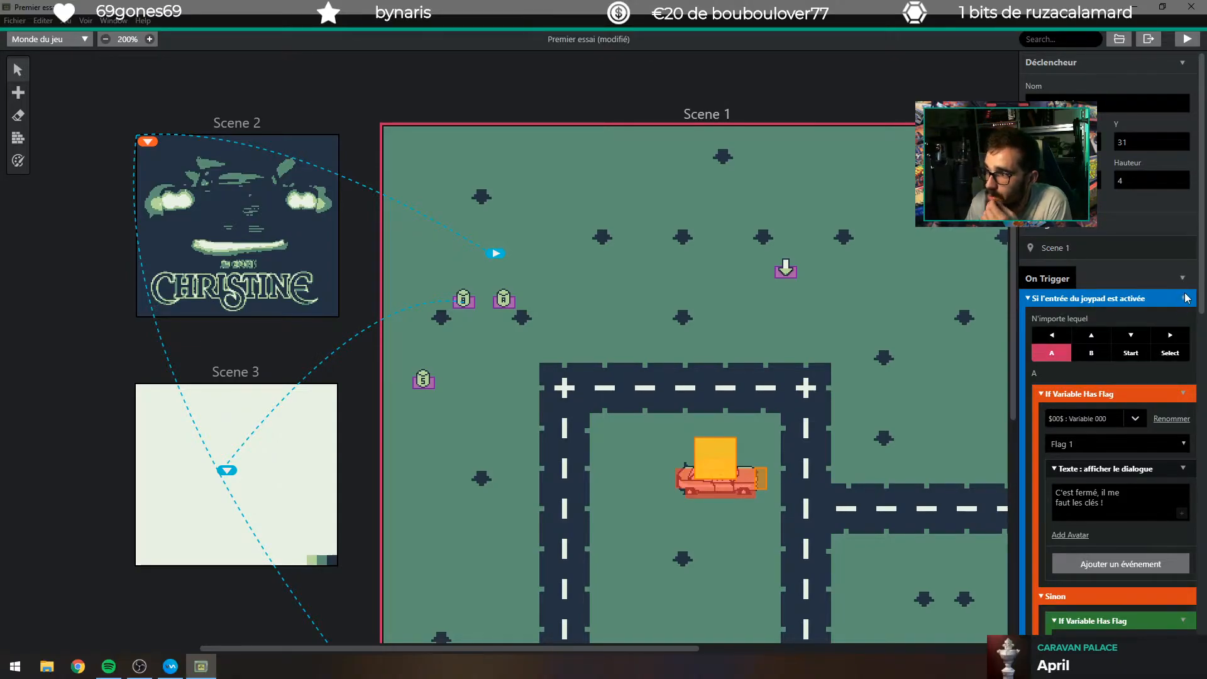
pyautogui.scroll(-10, 1144, 321)
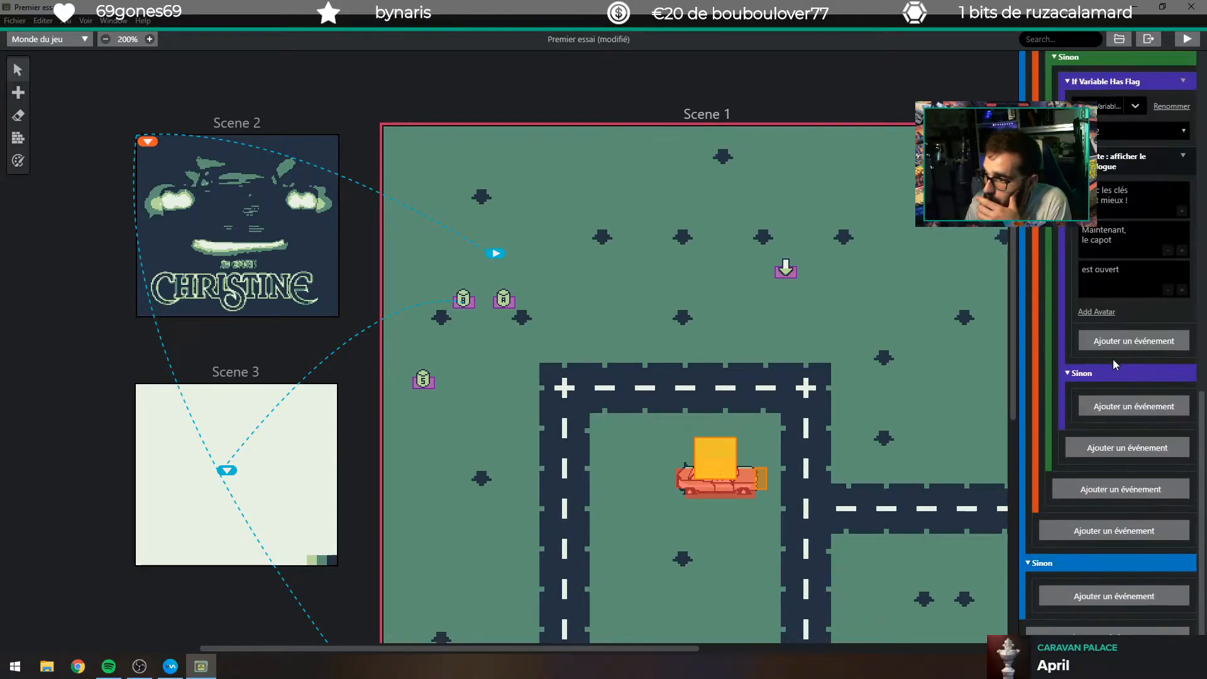
# Collapse the empty Sinon branches and add a "Si acteur à la position" event at the end of the trigger's script.
pyautogui.click(1100, 373)
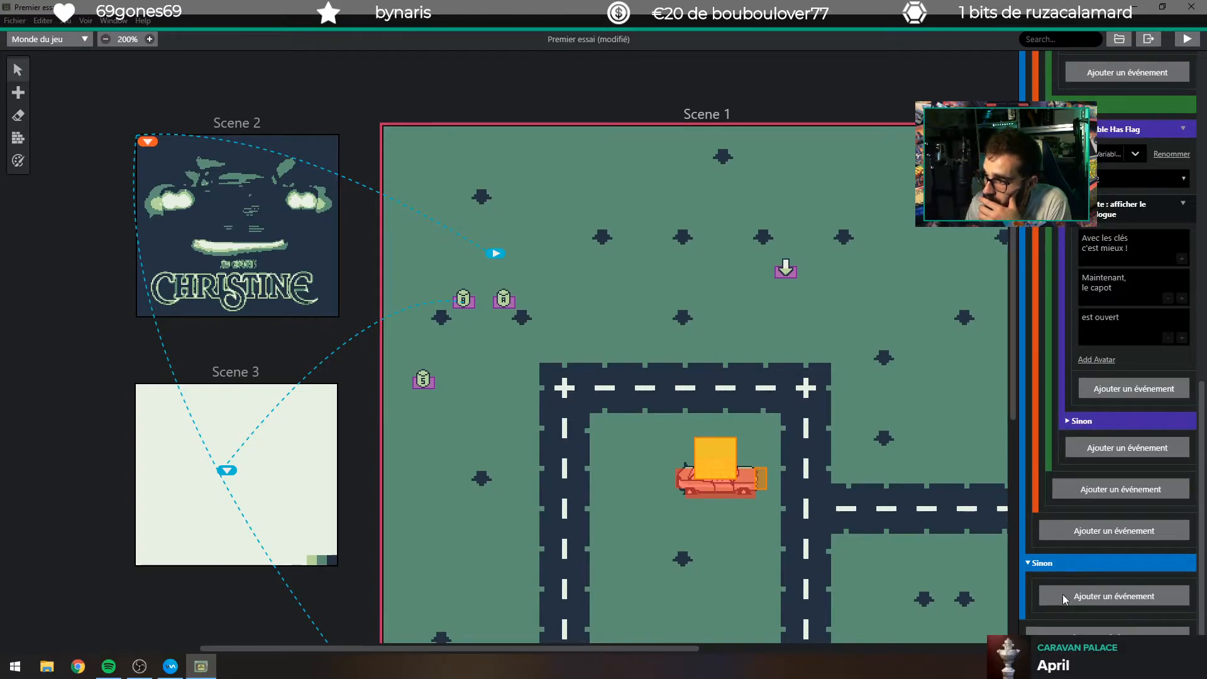
pyautogui.click(1038, 567)
pyautogui.click(1068, 577)
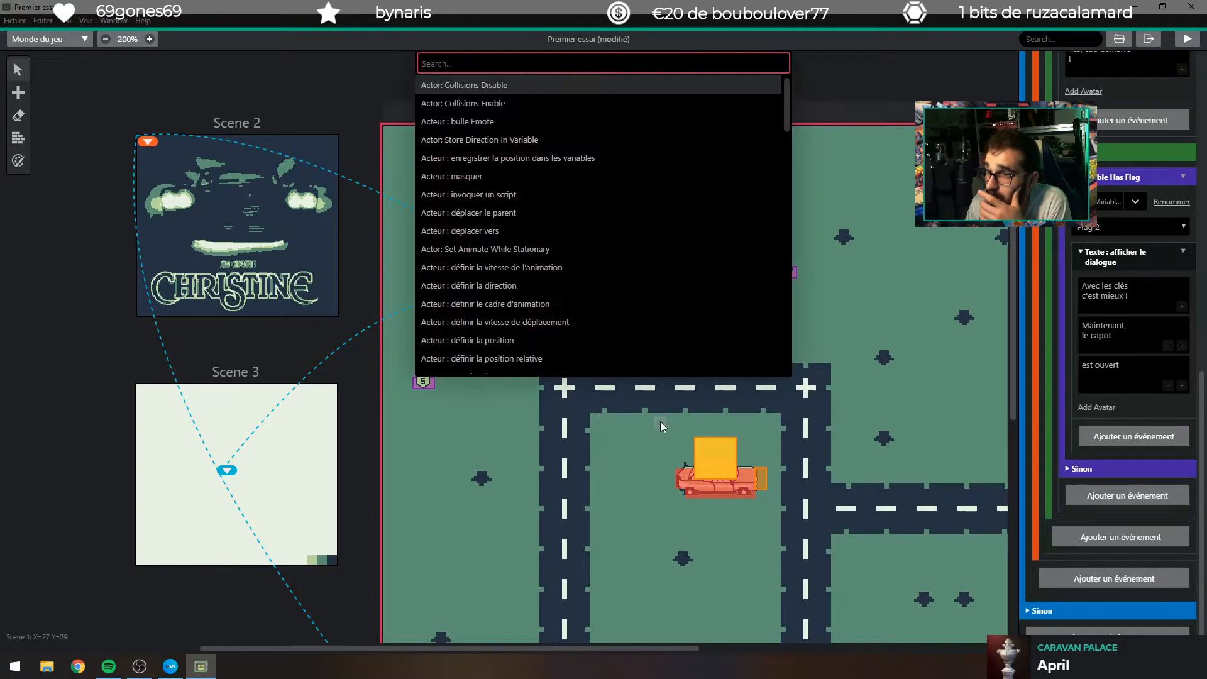
pyautogui.write('si')
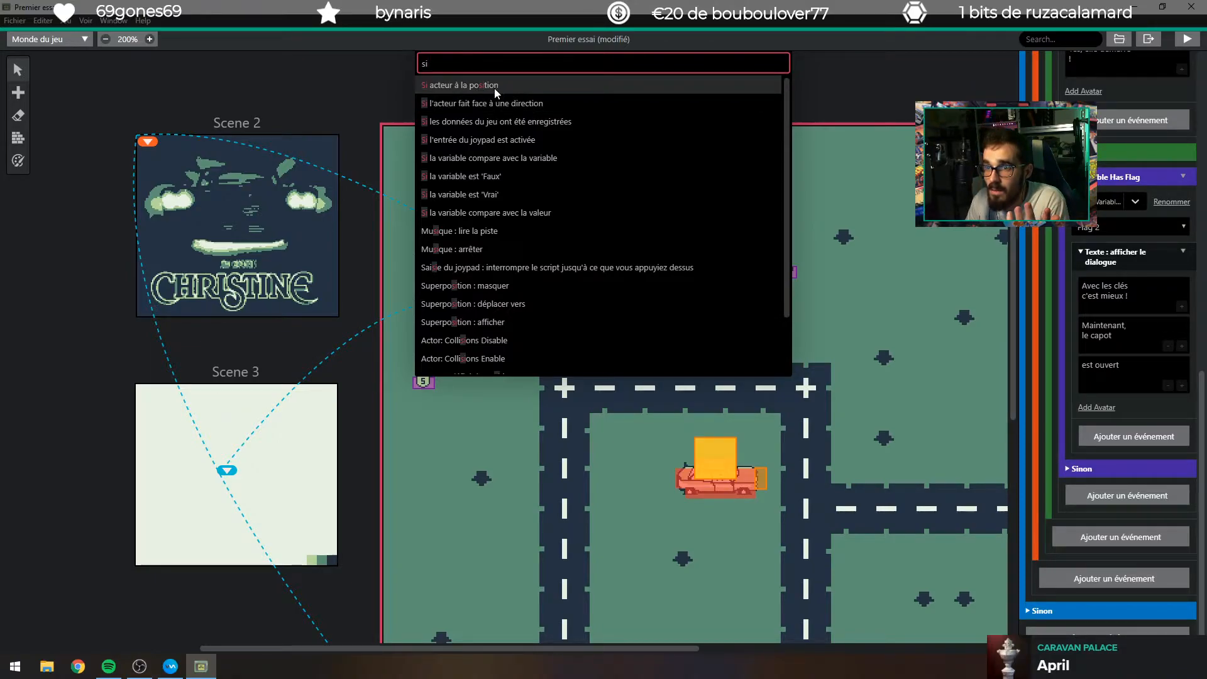
pyautogui.scroll(-3, 483, 88)
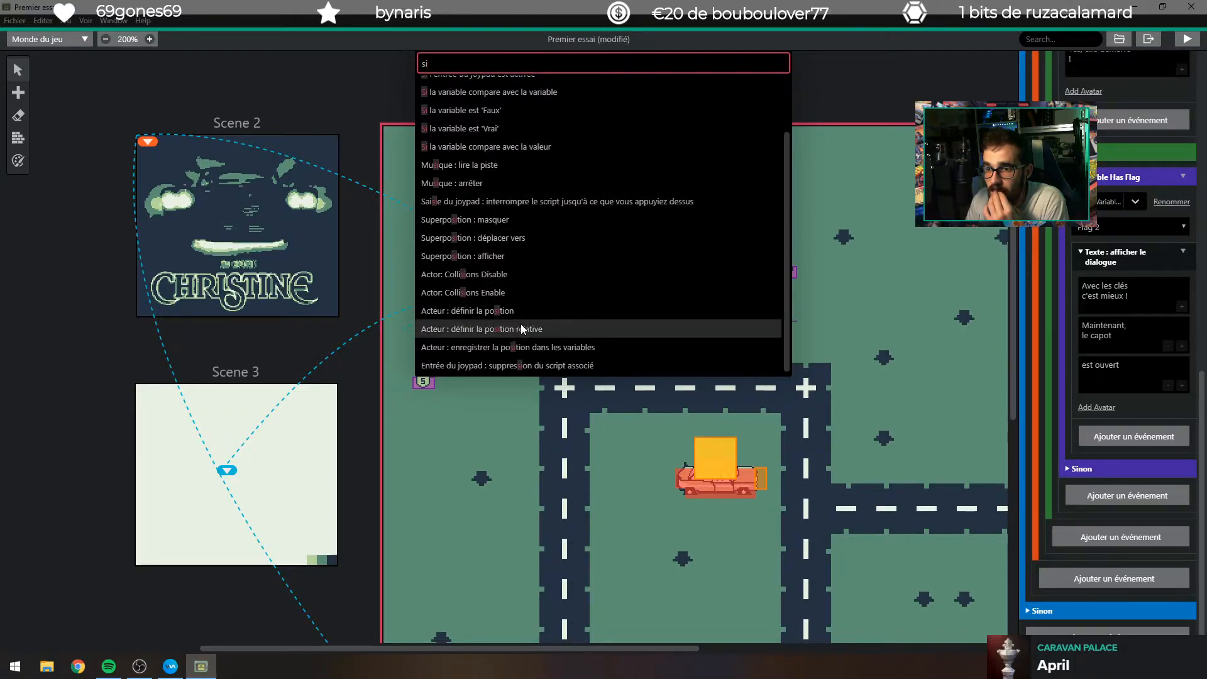
pyautogui.scroll(3, 517, 323)
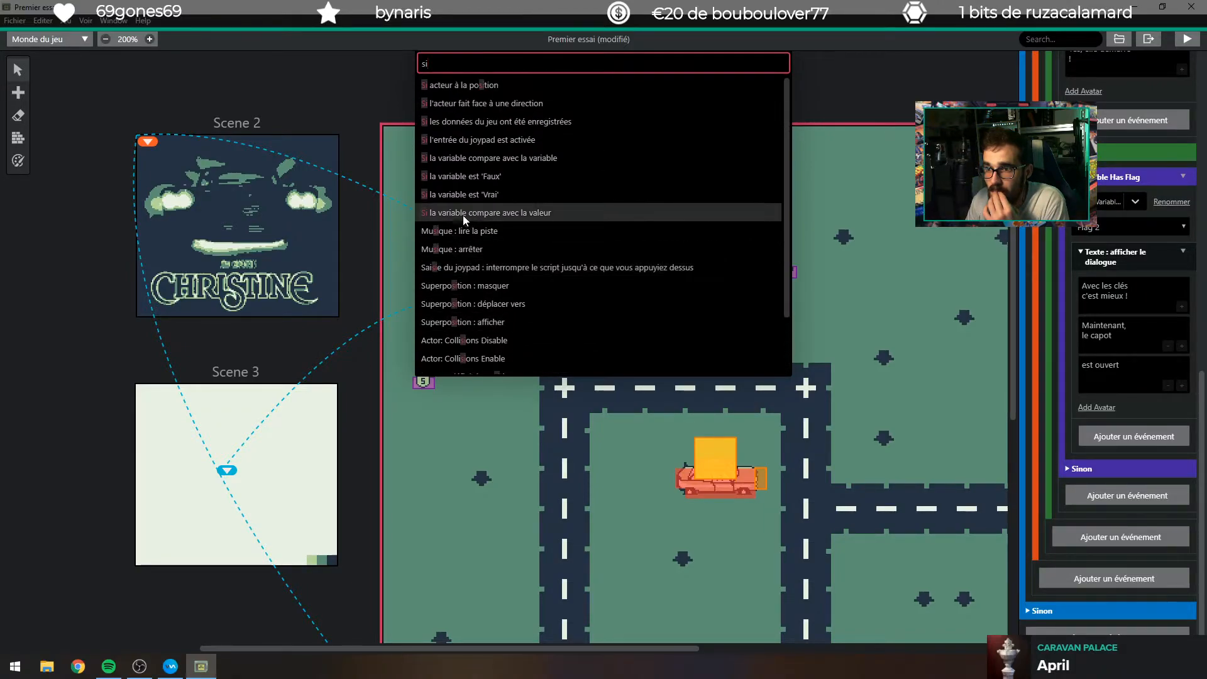
pyautogui.click(463, 84)
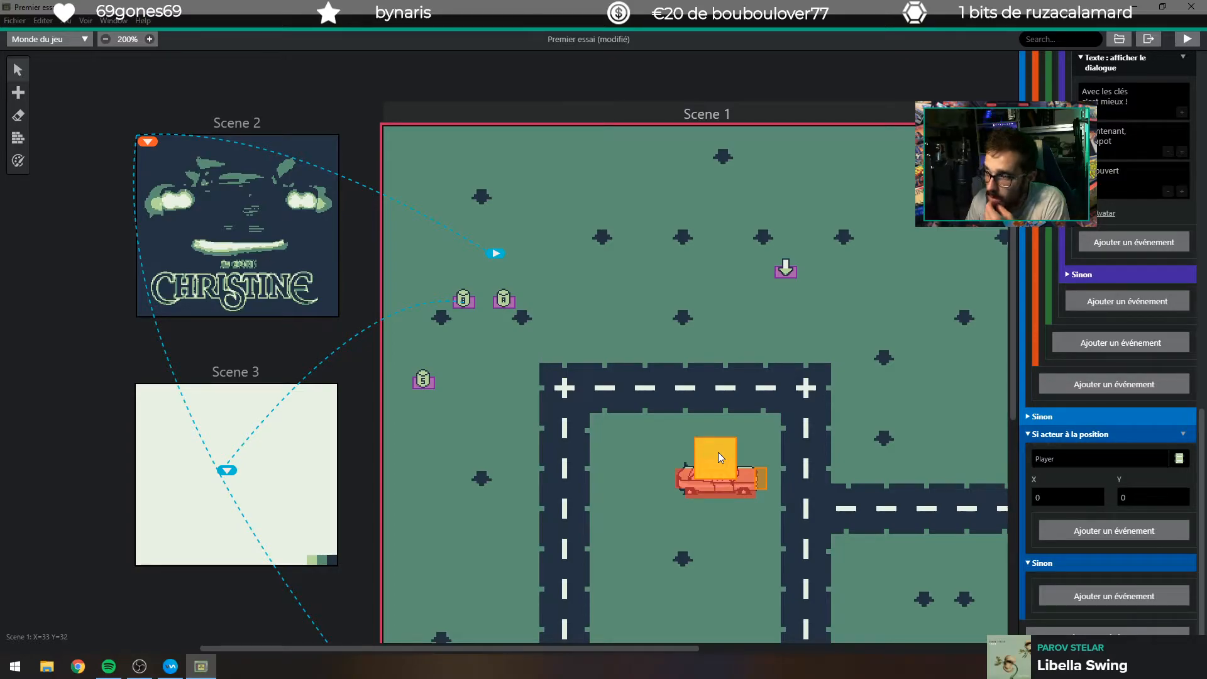
# Set the player position condition to X 32 and Y 32, inside the trigger above the car.
pyautogui.click(1062, 497)
pyautogui.write('33')
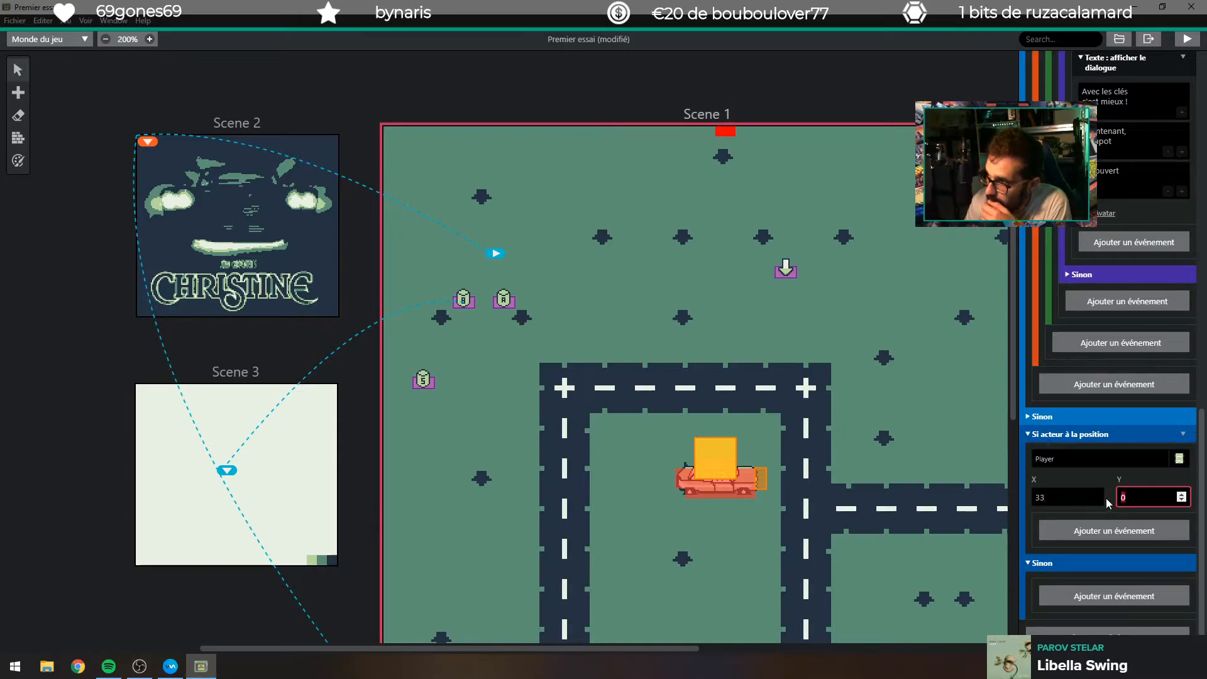
pyautogui.write('32')
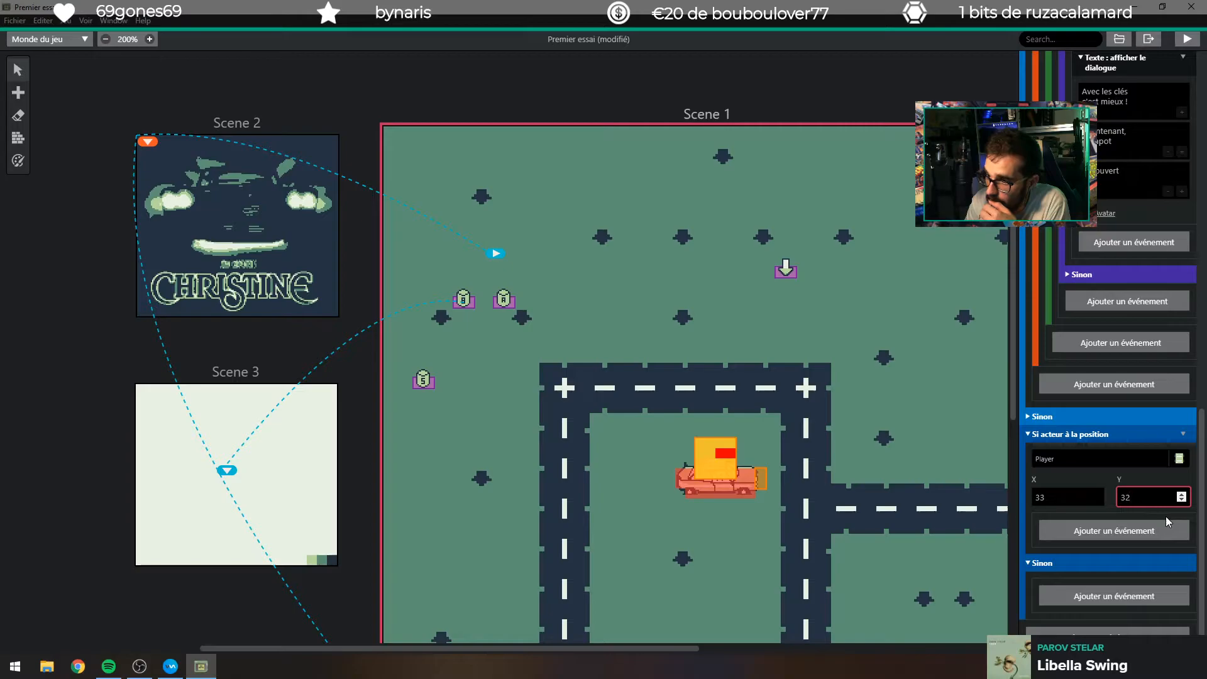
pyautogui.press('BackSpace')
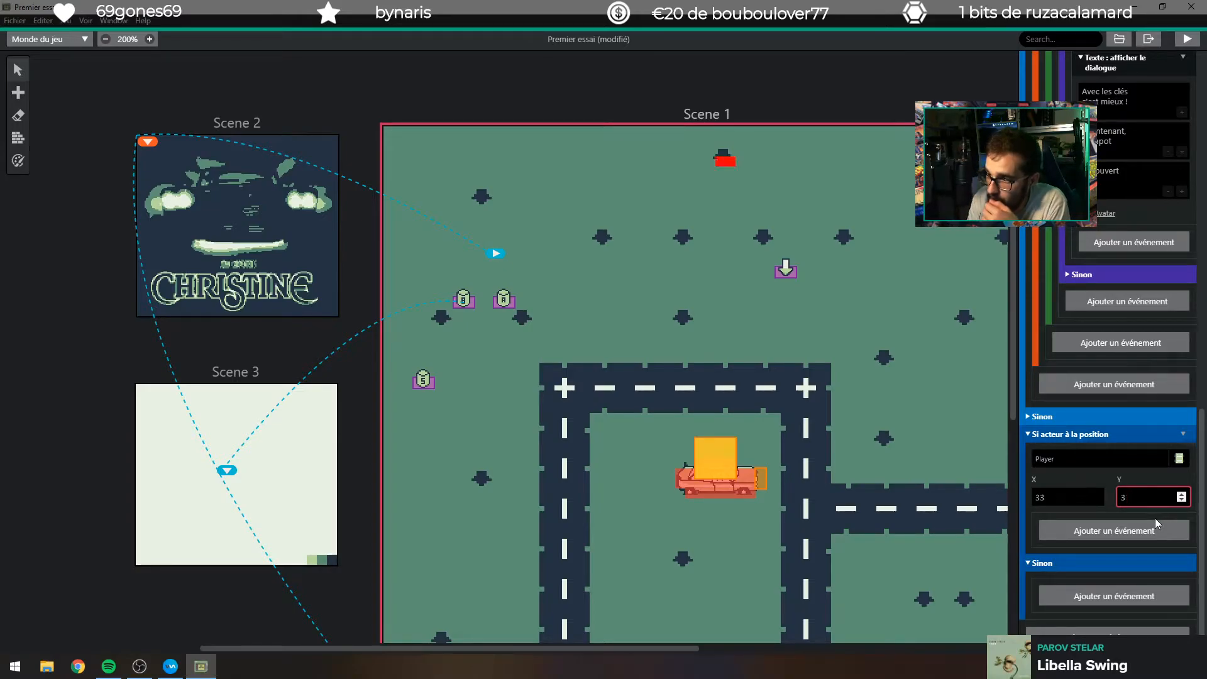
pyautogui.write('3')
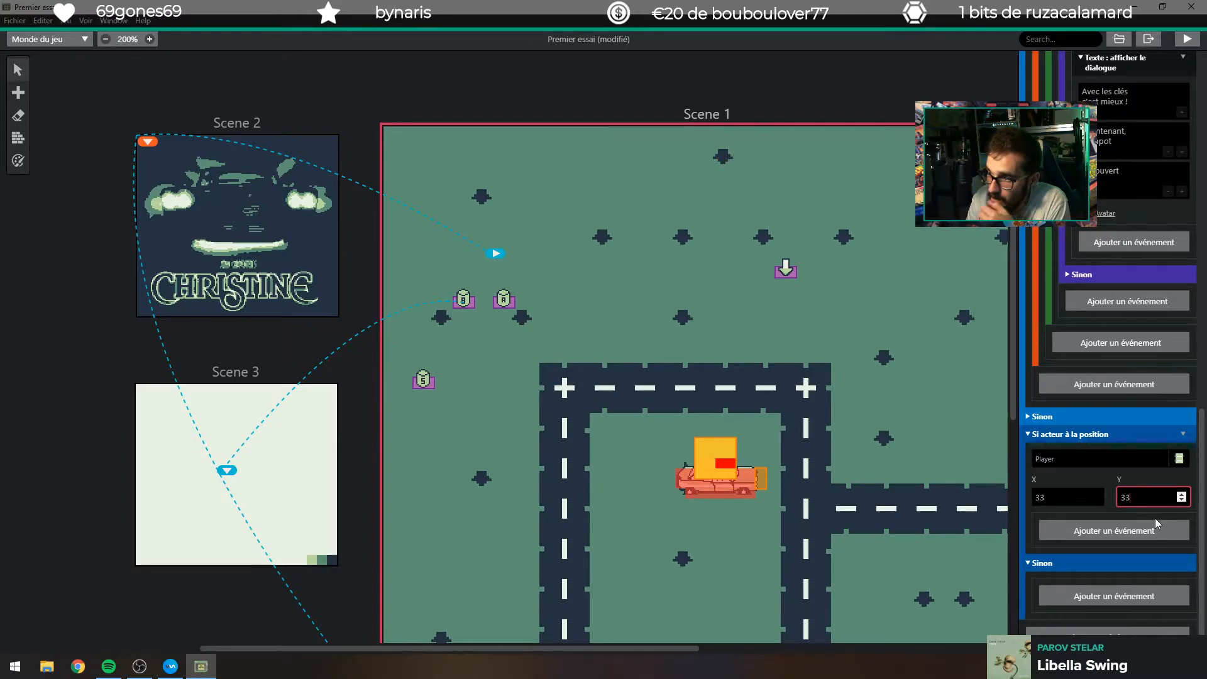
pyautogui.press('BackSpace')
pyautogui.write('2')
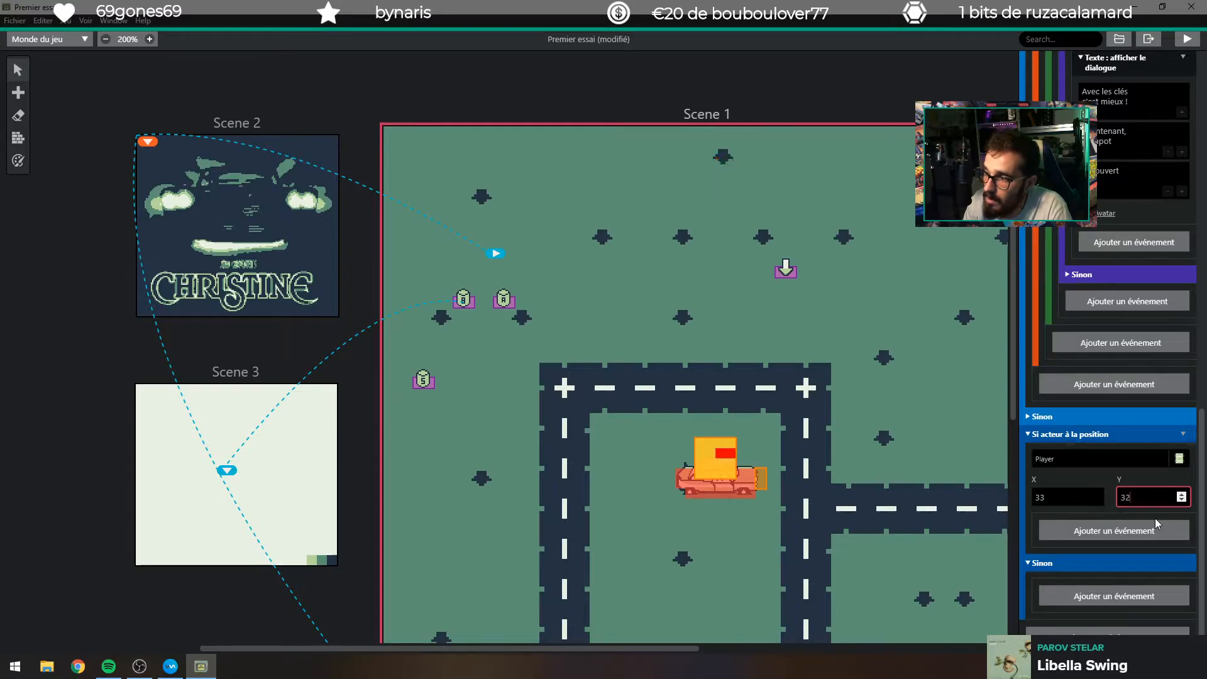
pyautogui.hotkey('shift', 'Tab')
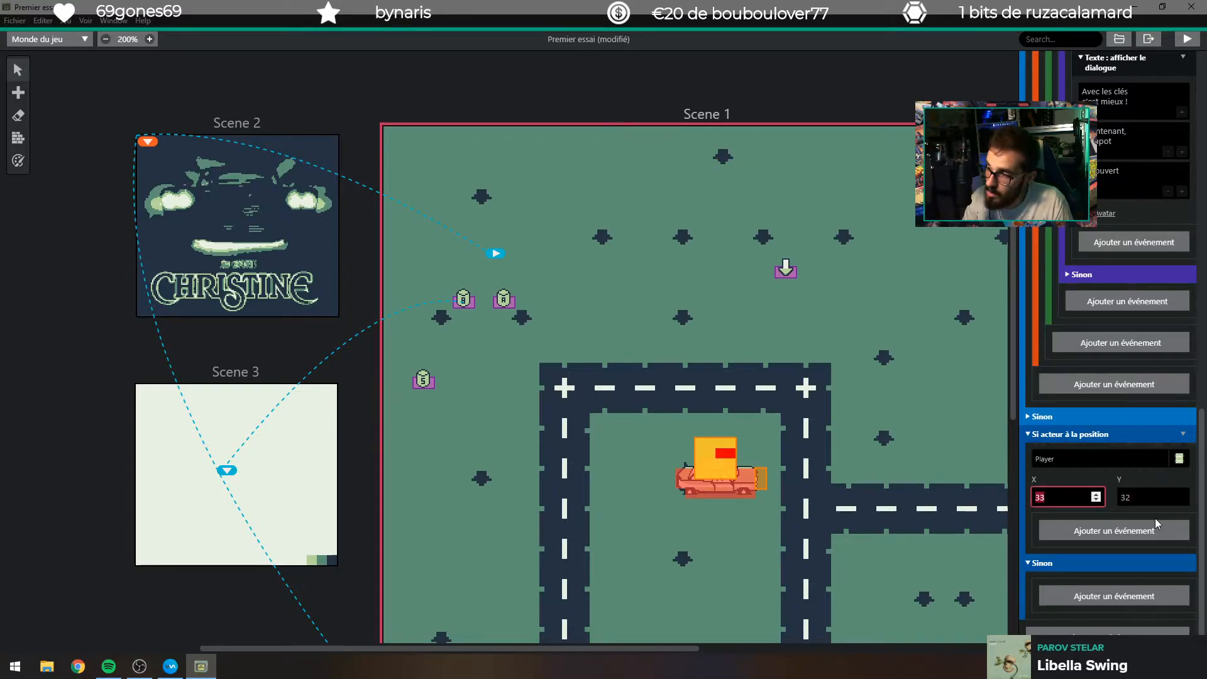
pyautogui.write('32')
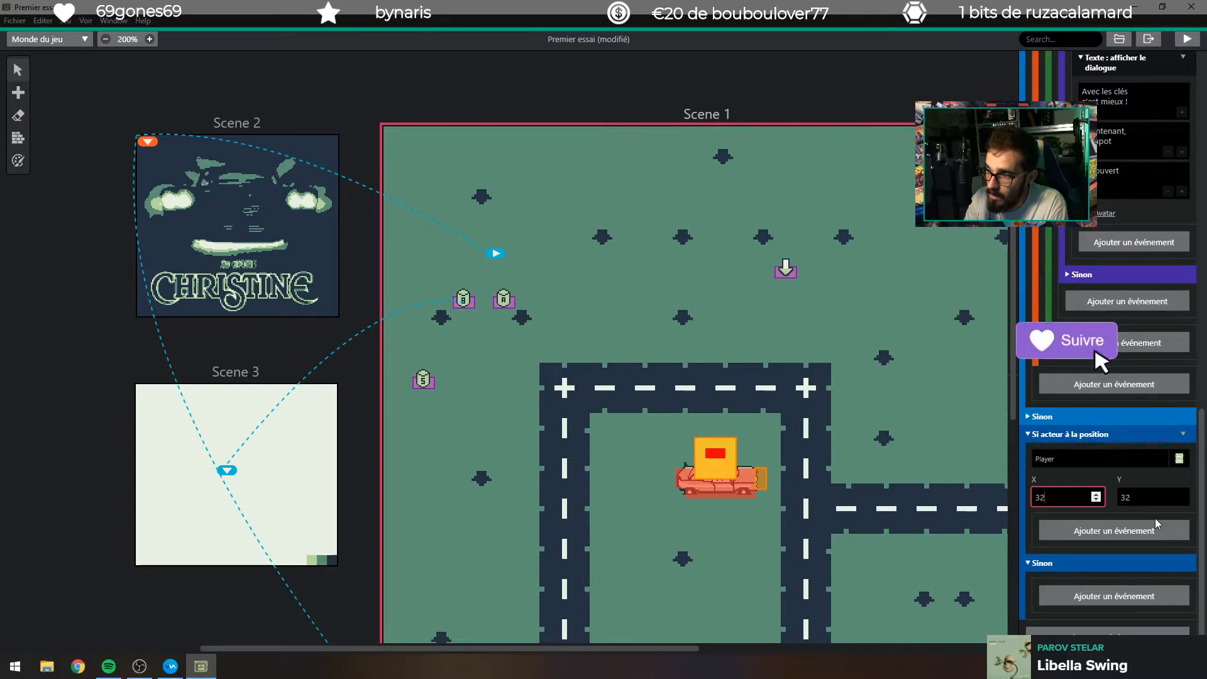
pyautogui.press('Tab')
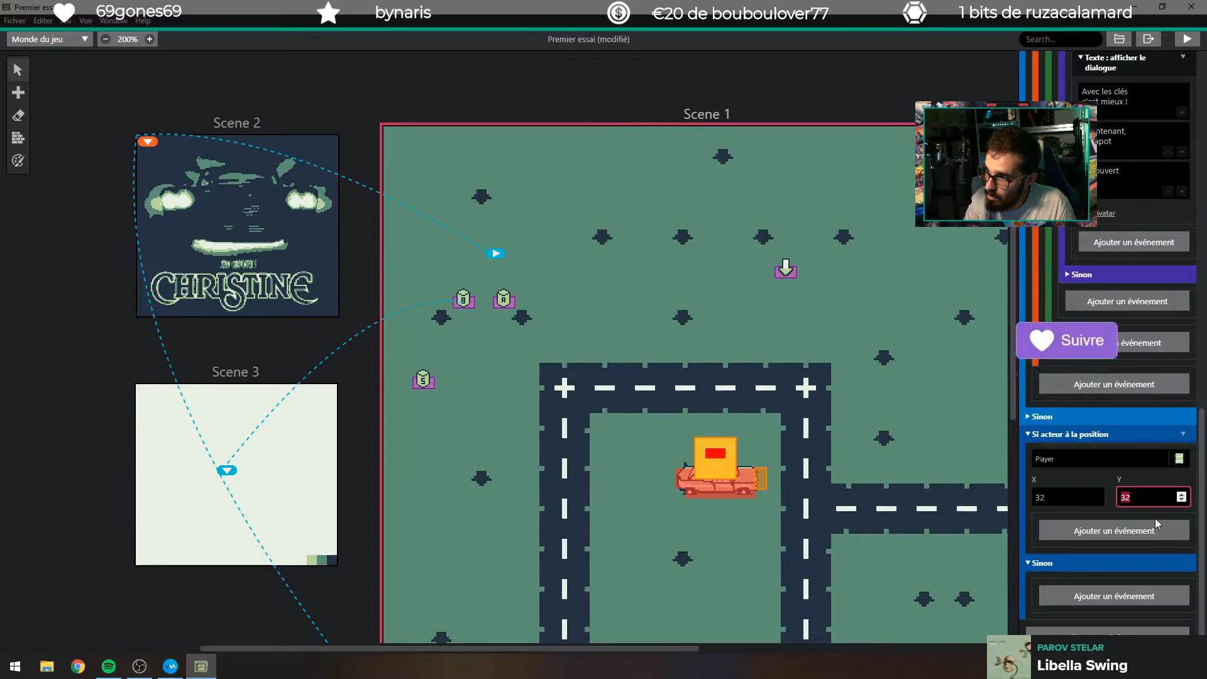
# Try 31 and 255 as the position condition's X value before restoring it to 32.
pyautogui.hotkey('shift', 'Tab')
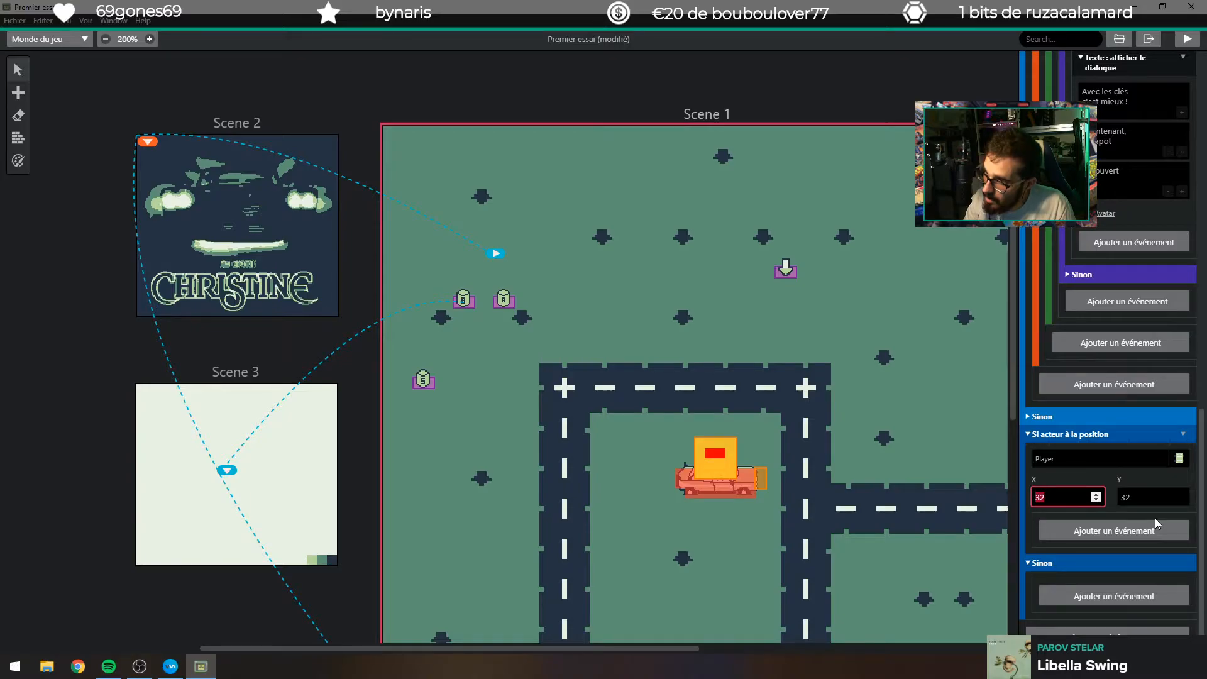
pyautogui.write('31')
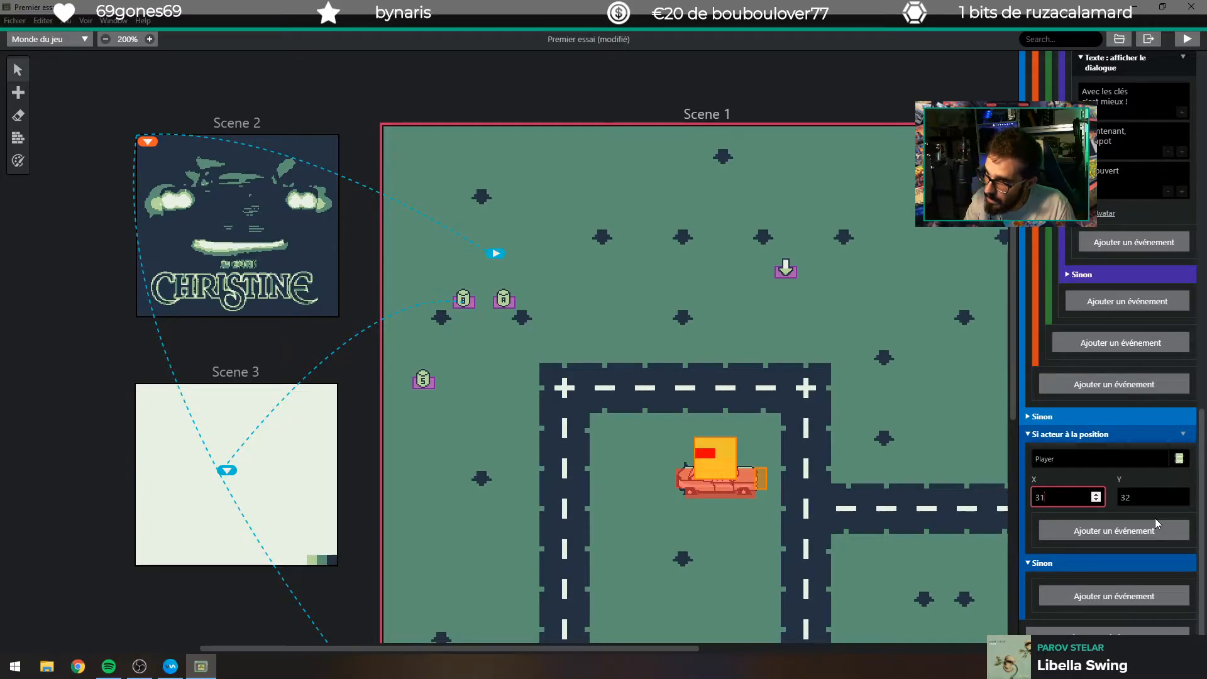
pyautogui.press('BackSpace')
pyautogui.press('BackSpace')
pyautogui.write('255')
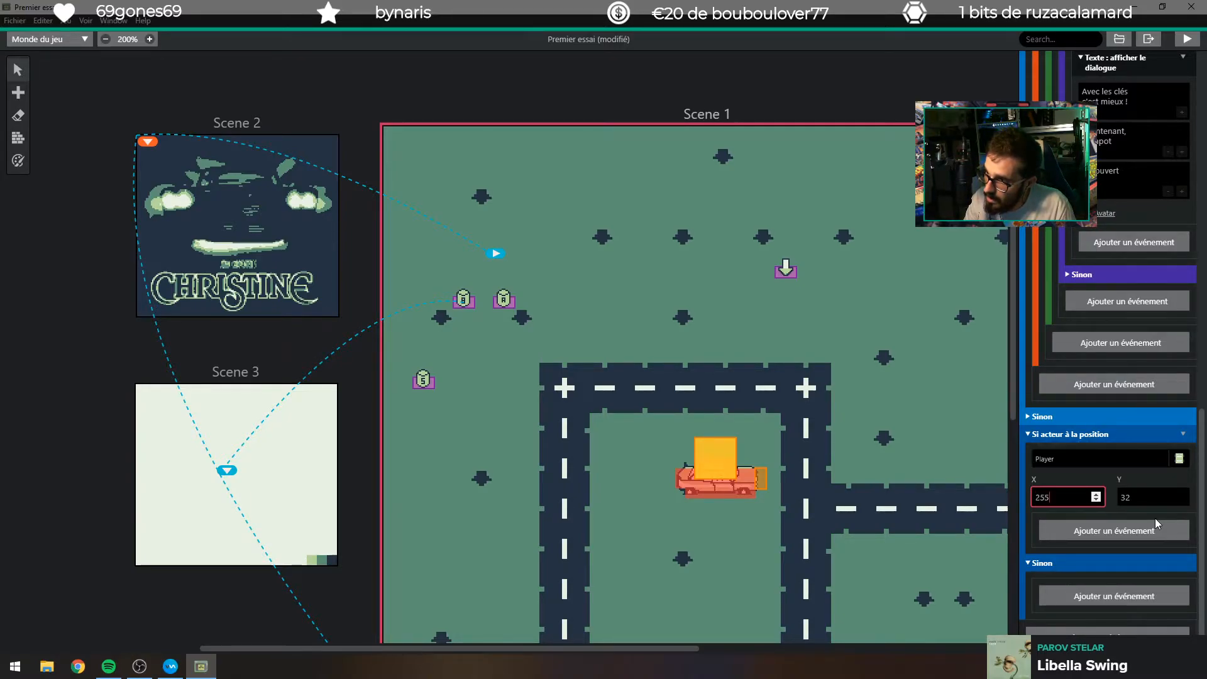
pyautogui.press('BackSpace')
pyautogui.press('BackSpace')
pyautogui.press('BackSpace')
pyautogui.write('3')
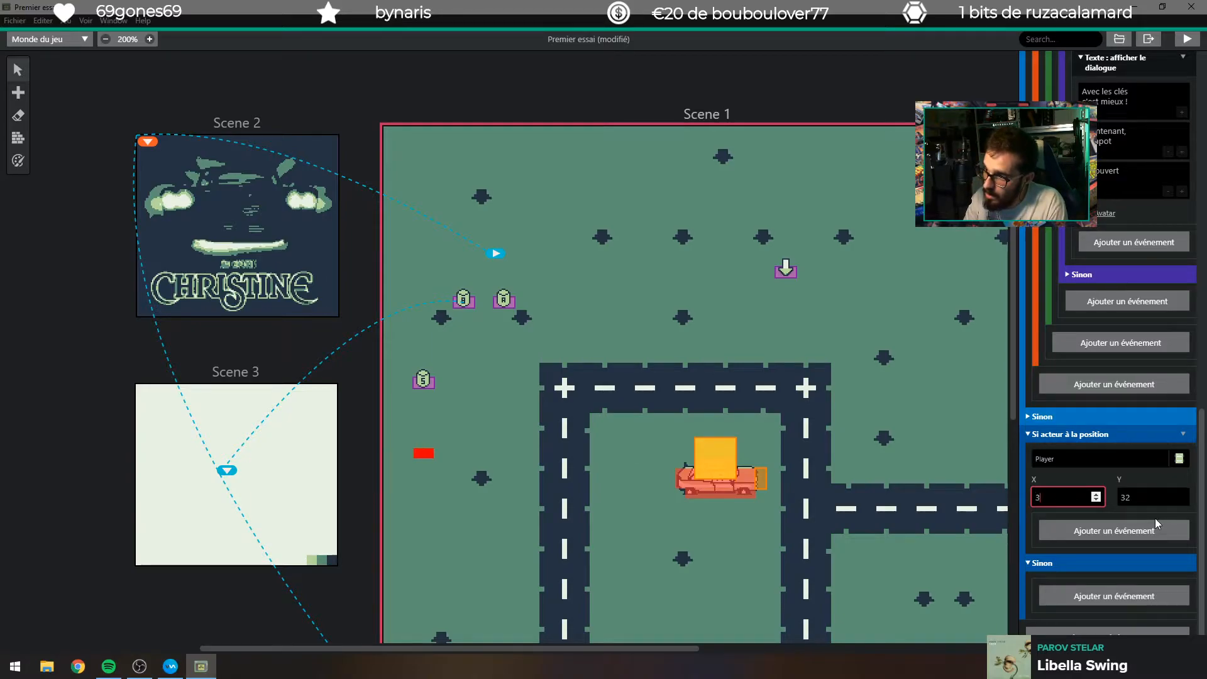
pyautogui.write('2')
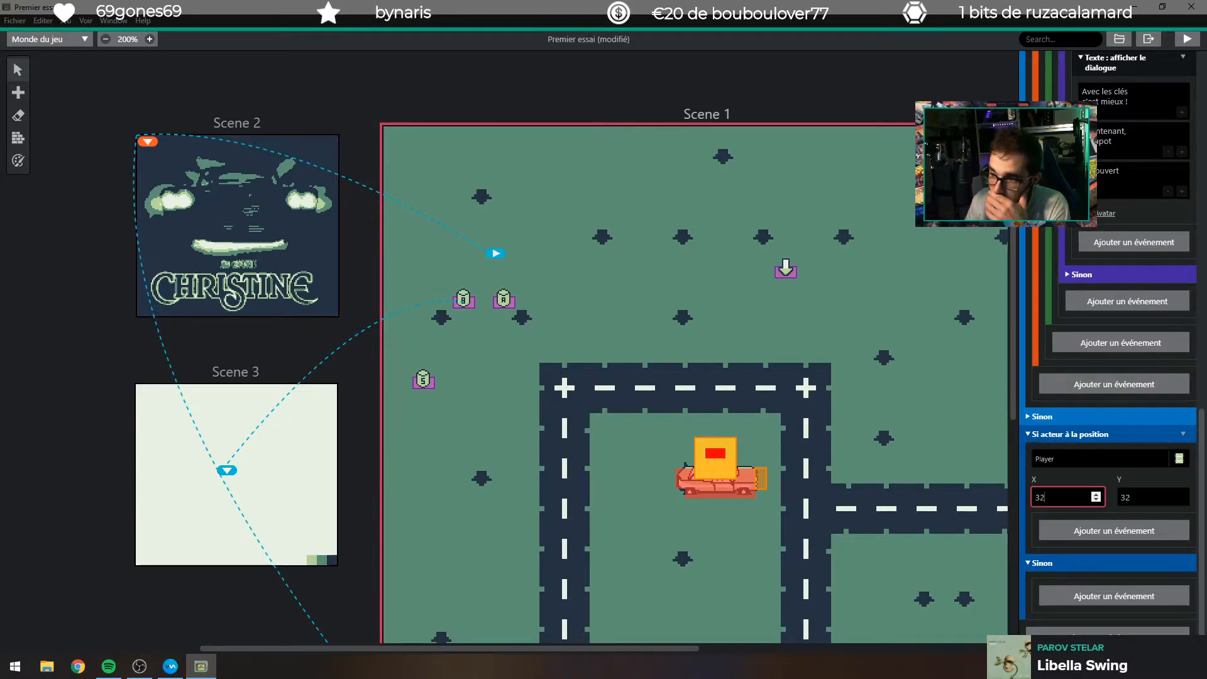
# Nest a "Si l'acteur fait face à une direction" event inside the position condition, with the Player facing down.
pyautogui.click(1125, 533)
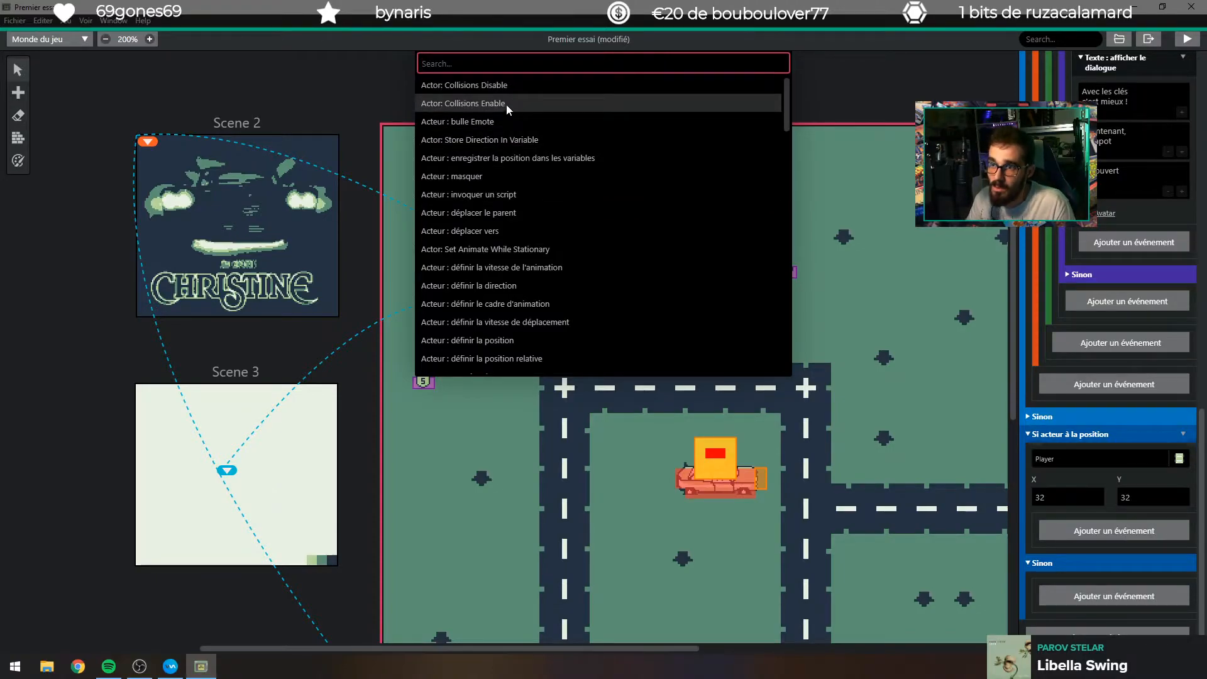
pyautogui.write('si')
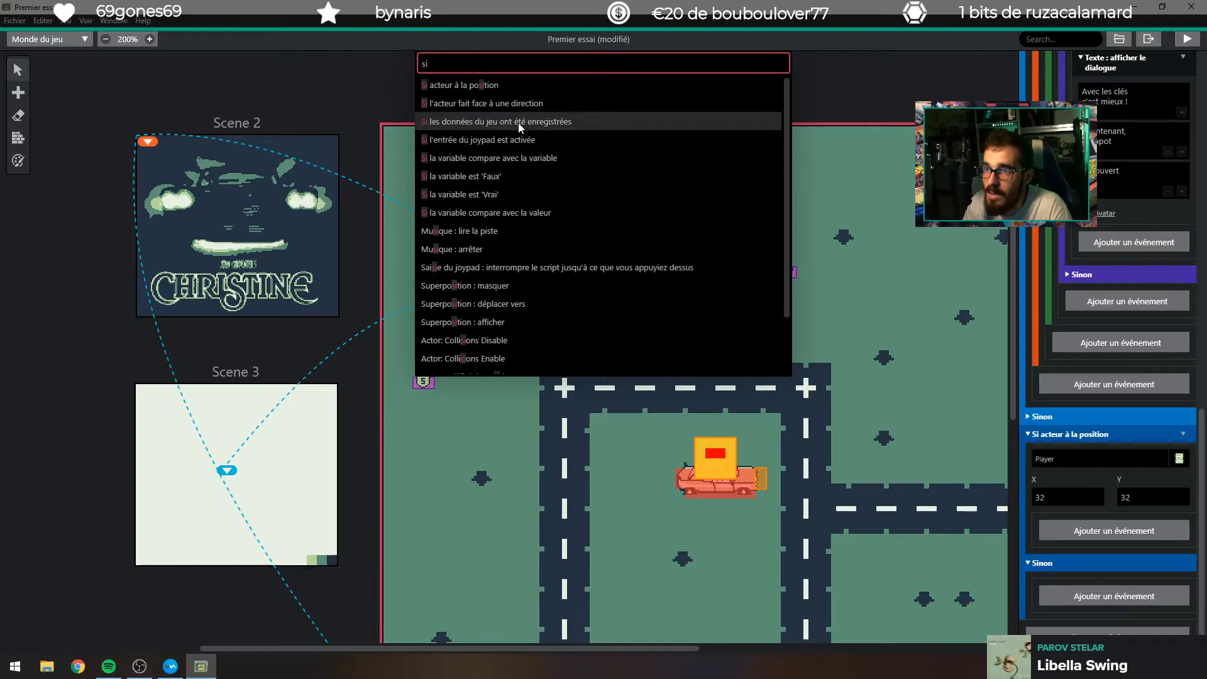
pyautogui.click(515, 105)
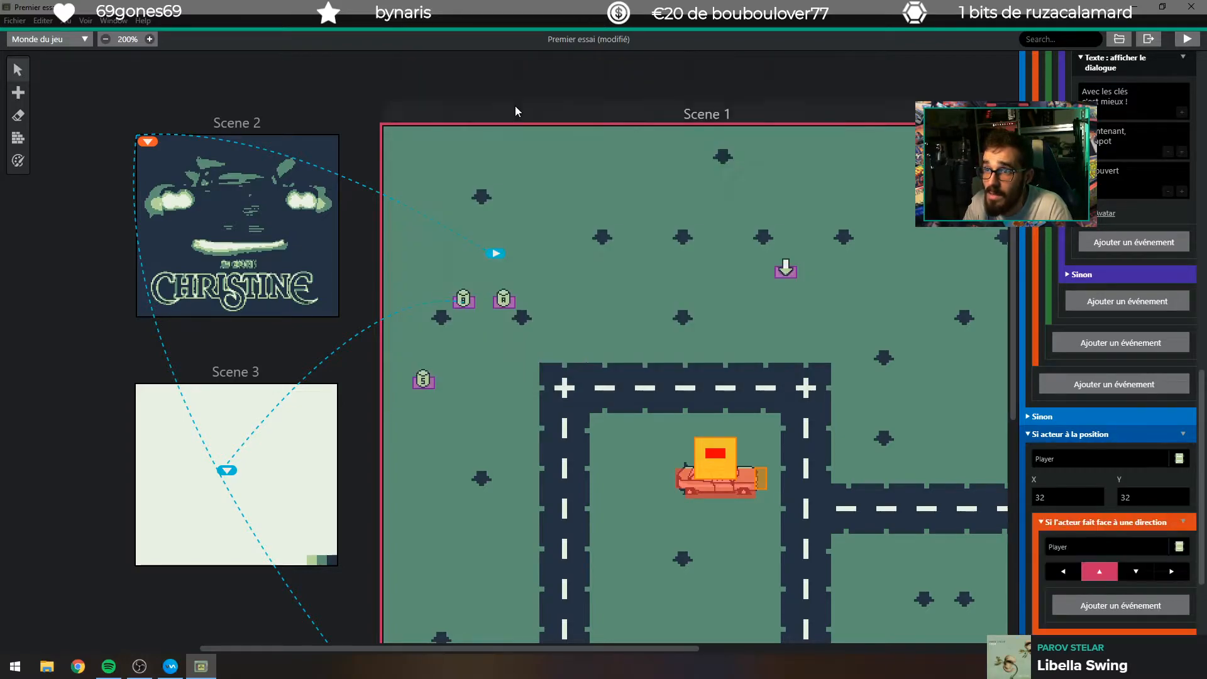
pyautogui.scroll(-2, 1106, 433)
pyautogui.click(1136, 445)
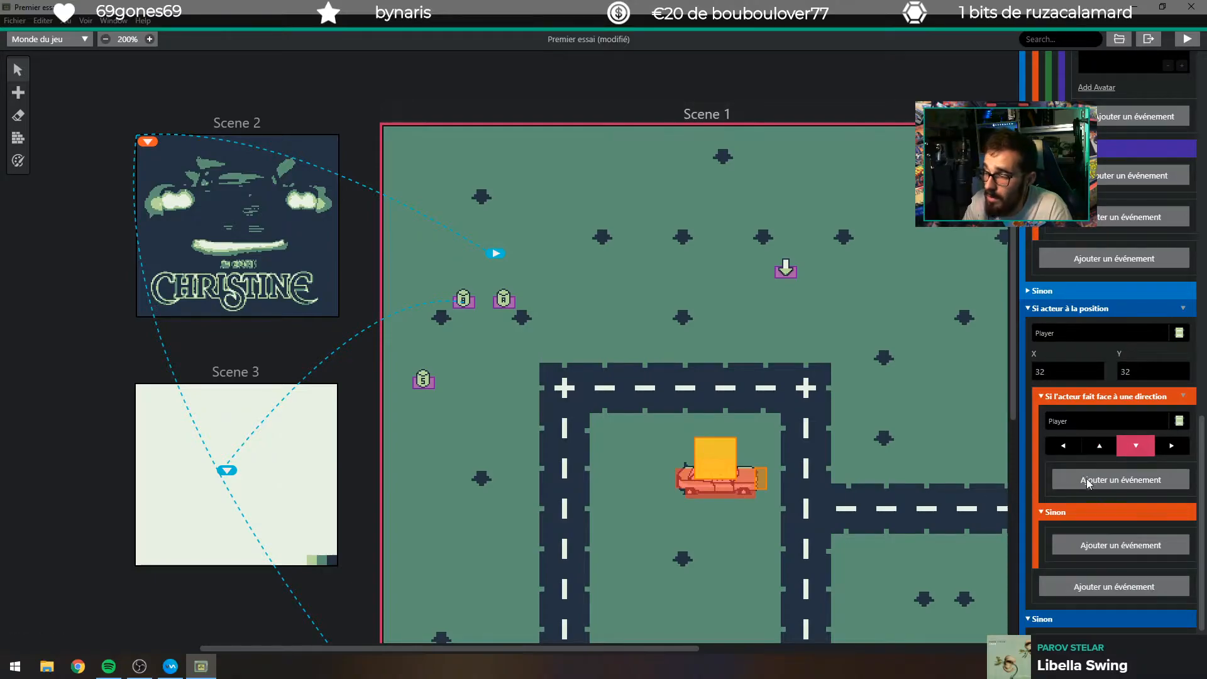
# Move the existing "Si l'entrée du joypad est activée" block into the facing-down condition and expand it there.
pyautogui.scroll(-1, 1073, 527)
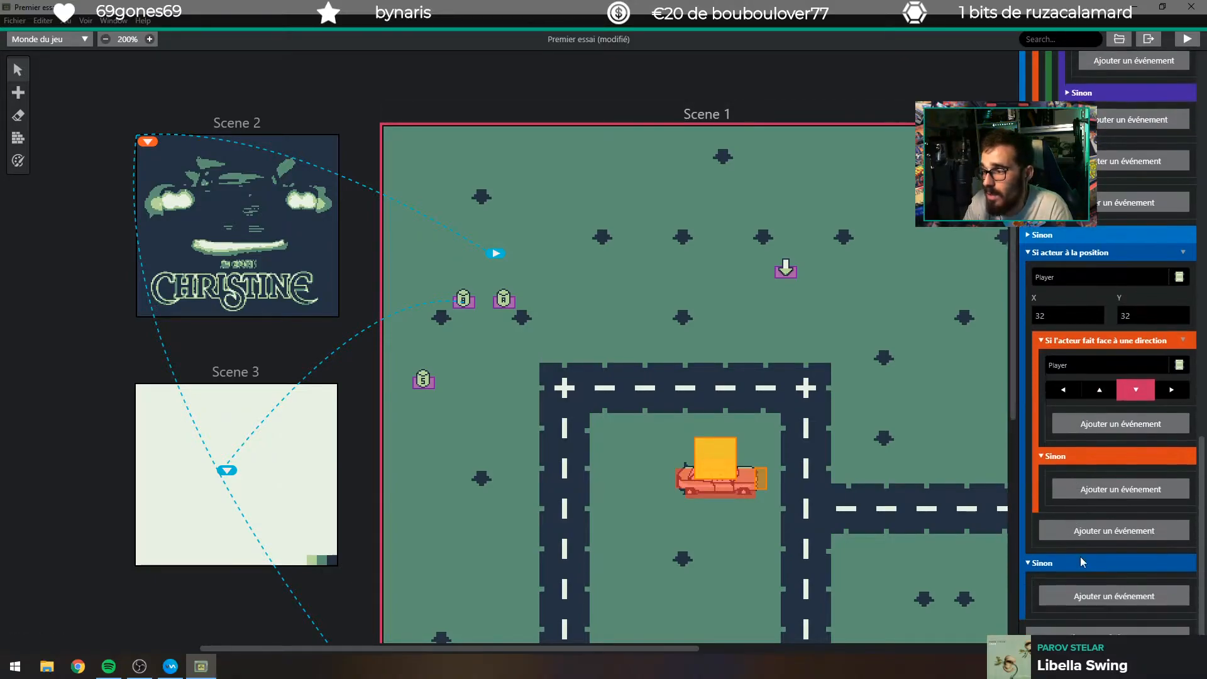
pyautogui.scroll(1, 1051, 572)
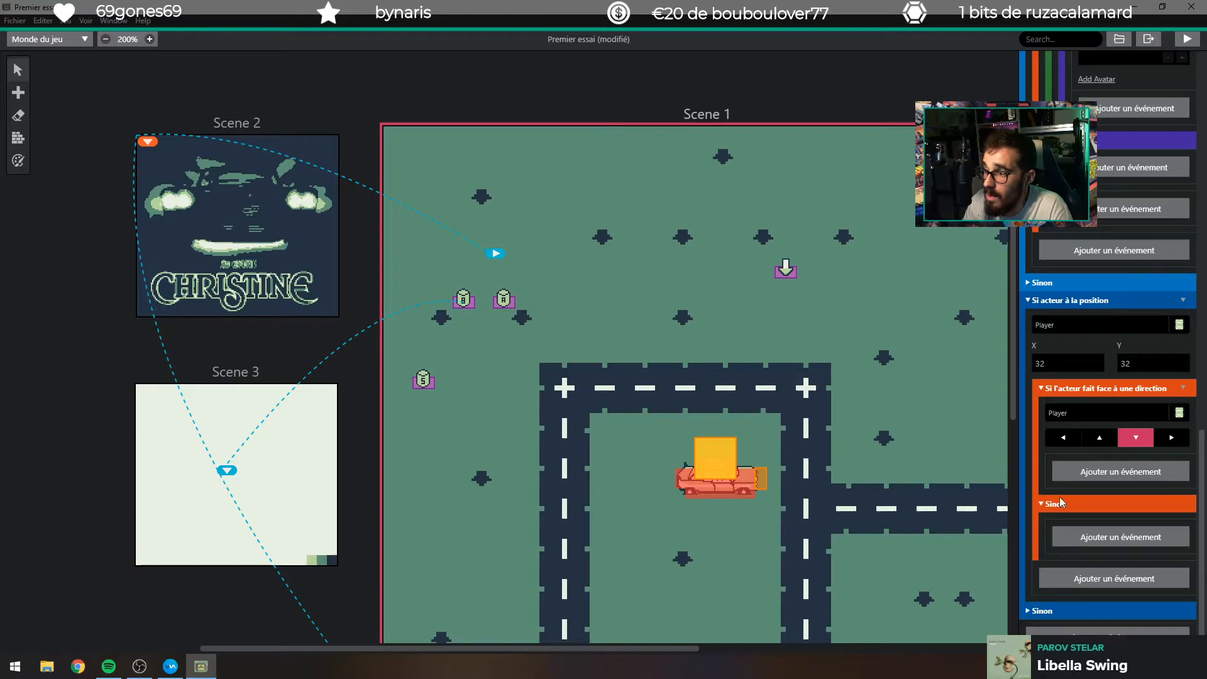
pyautogui.scroll(15, 1100, 467)
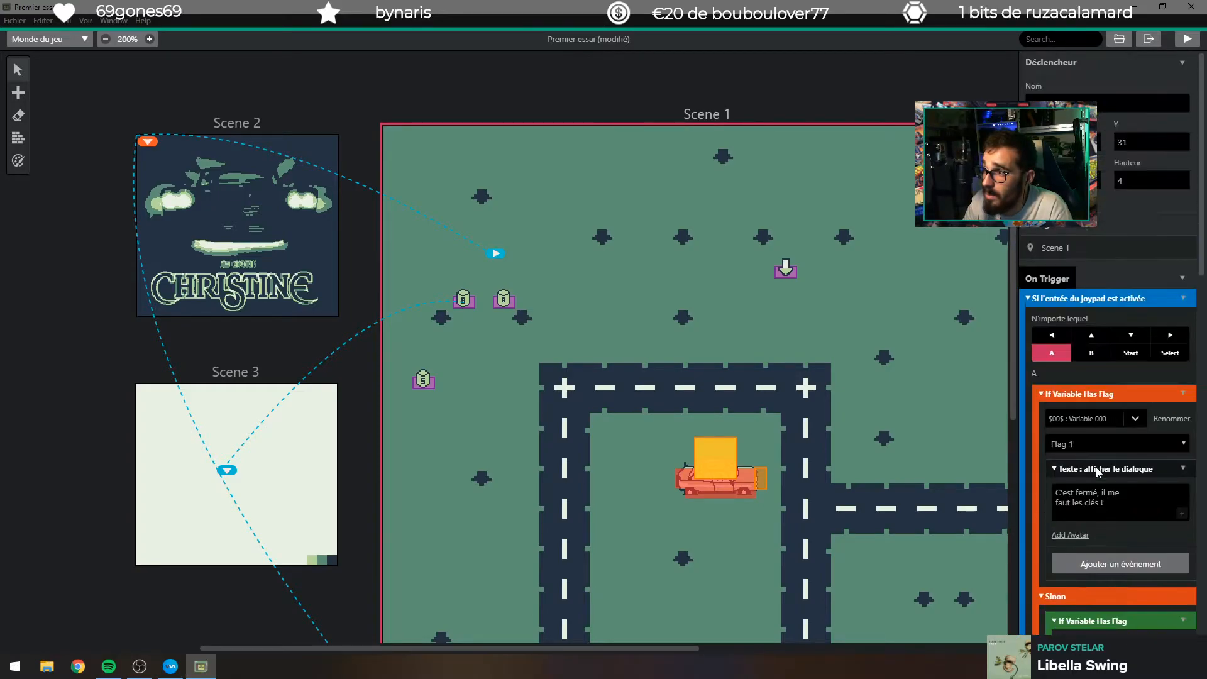
pyautogui.moveTo(1070, 299)
pyautogui.mouseDown()
pyautogui.moveTo(1091, 452)
pyautogui.moveTo(1087, 645)
pyautogui.moveTo(1102, 300)
pyautogui.moveTo(1091, 301)
pyautogui.mouseUp()
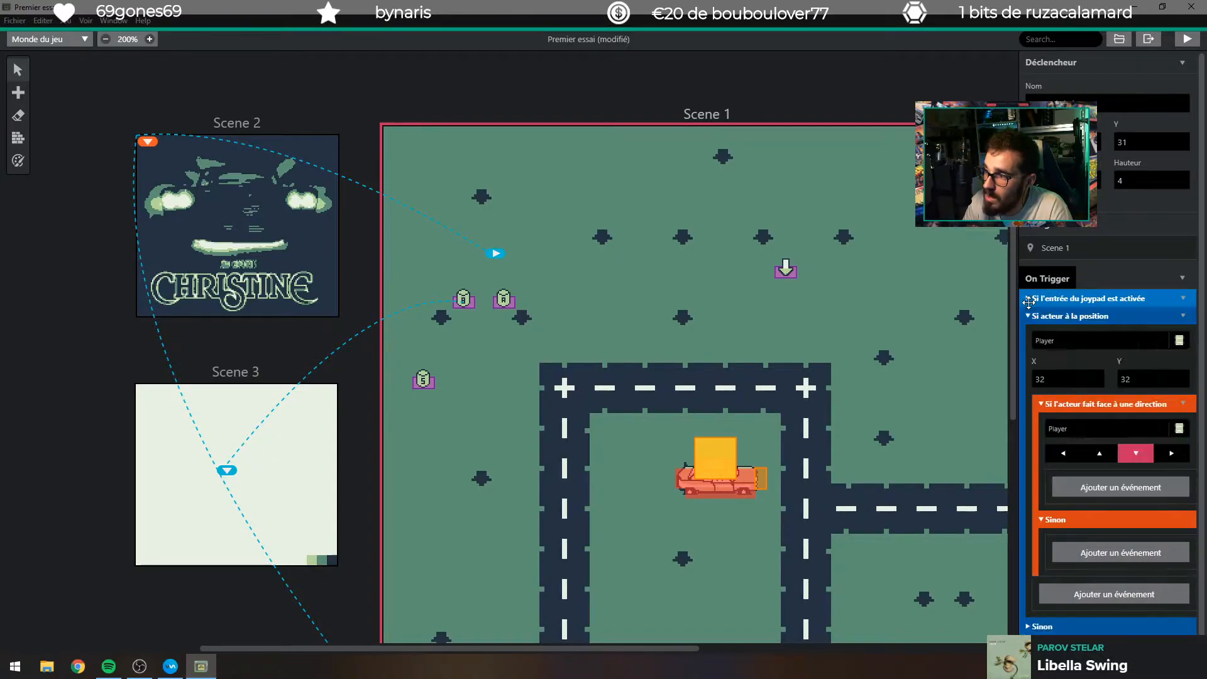
pyautogui.moveTo(1060, 294); pyautogui.dragTo(1099, 458)
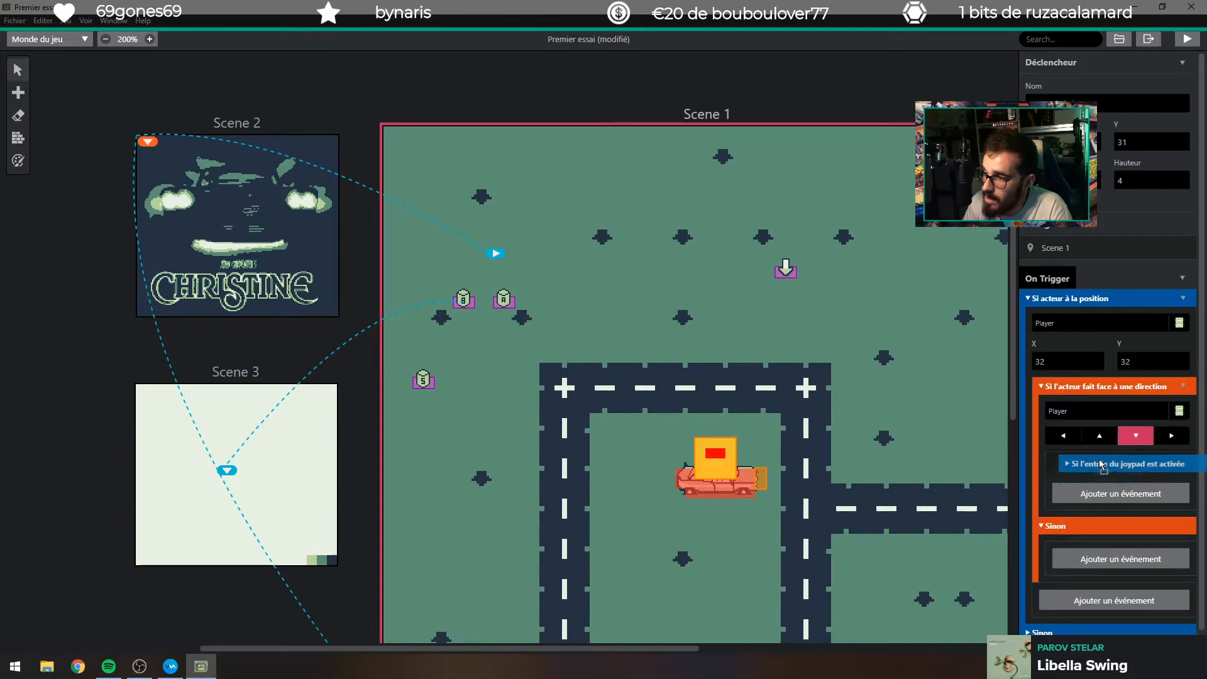
pyautogui.click(1053, 460)
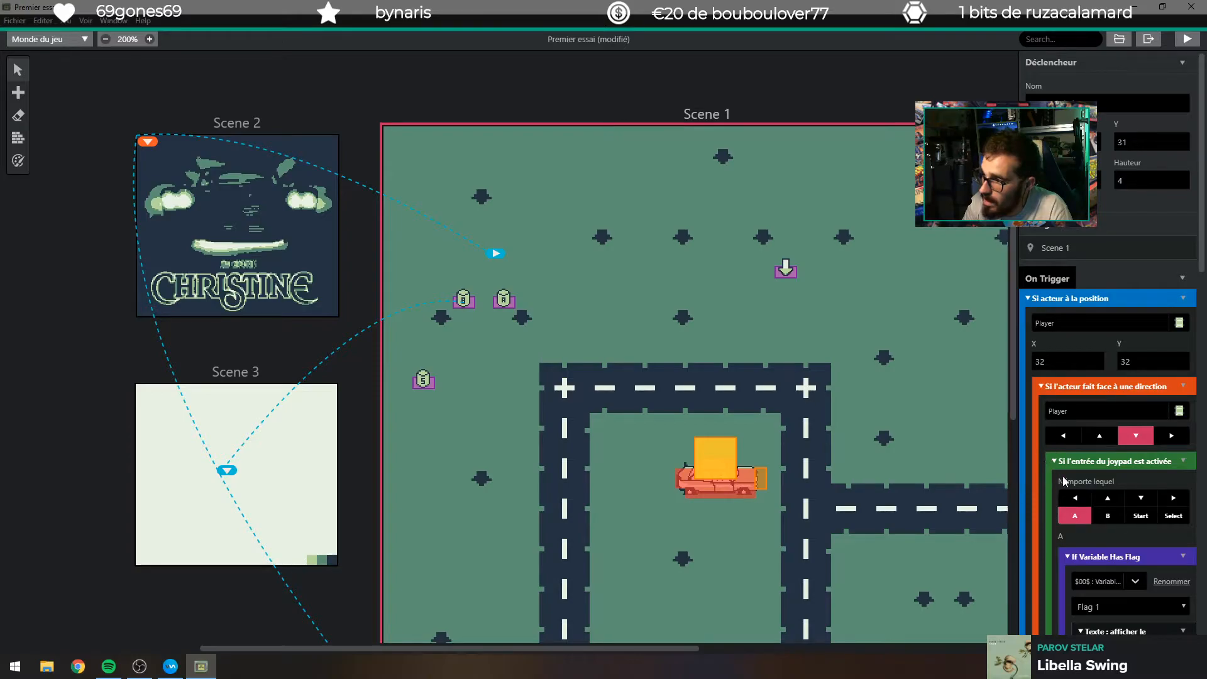
pyautogui.scroll(-2, 1070, 447)
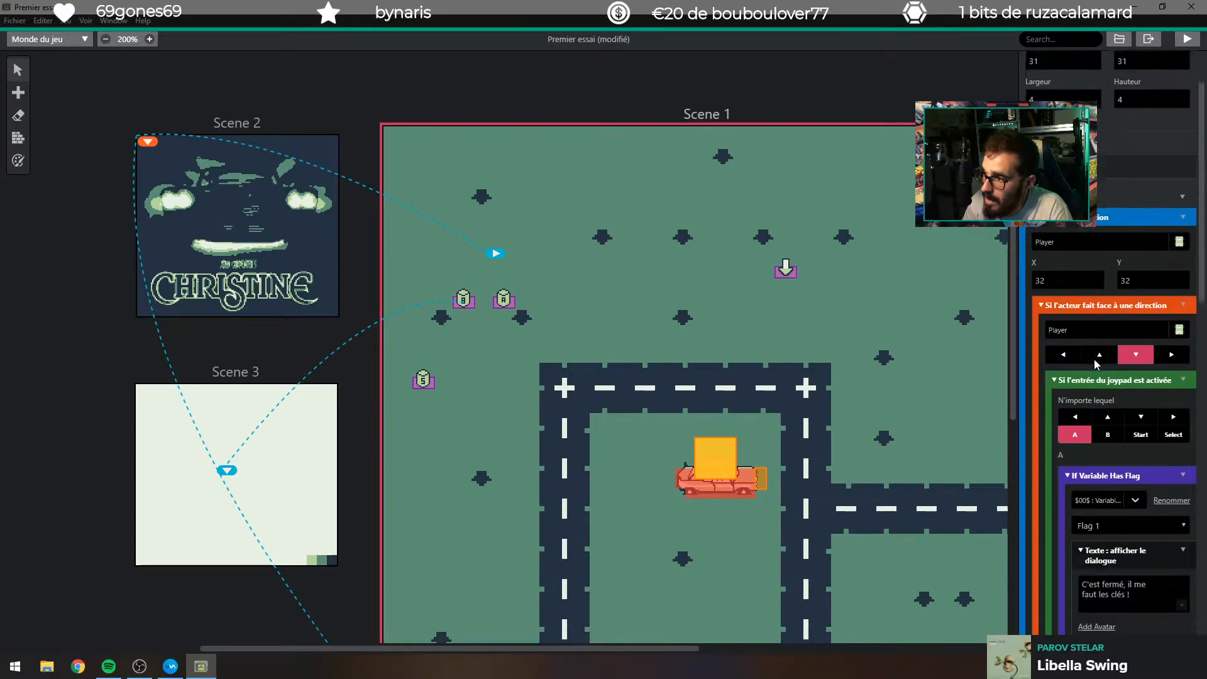
# Run the game, pass the title screen and drive the player to the spot directly above the parked car.
pyautogui.scroll(-3, 1094, 363)
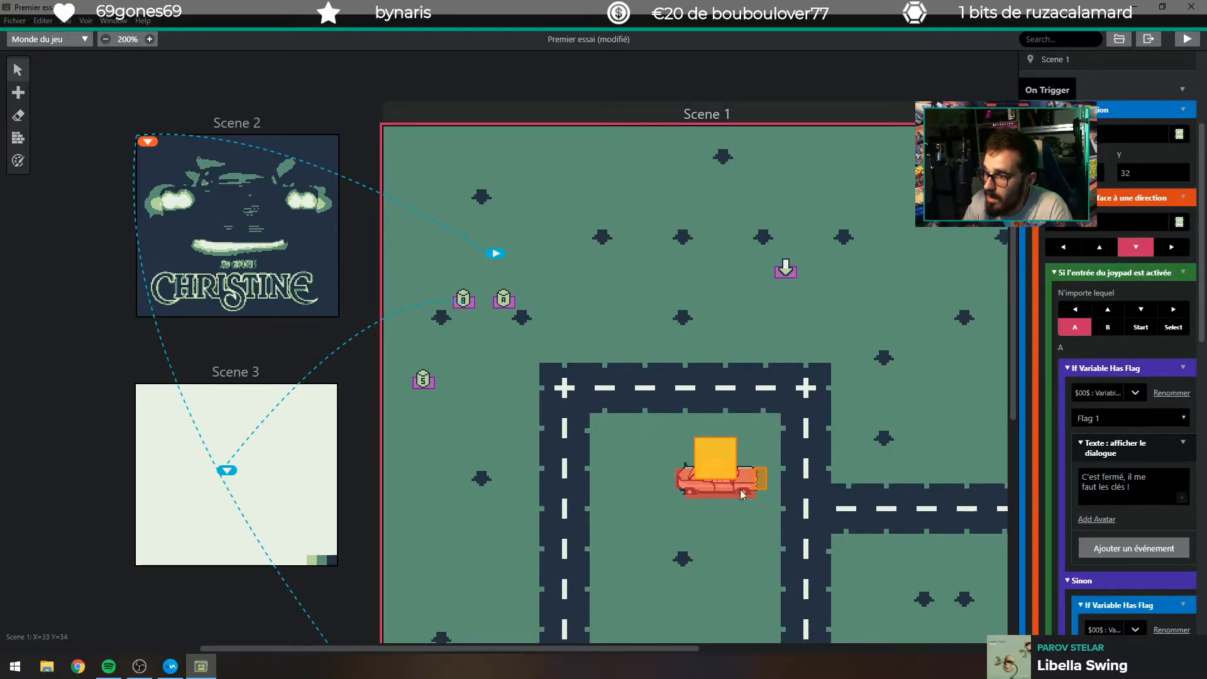
pyautogui.scroll(5, 1095, 351)
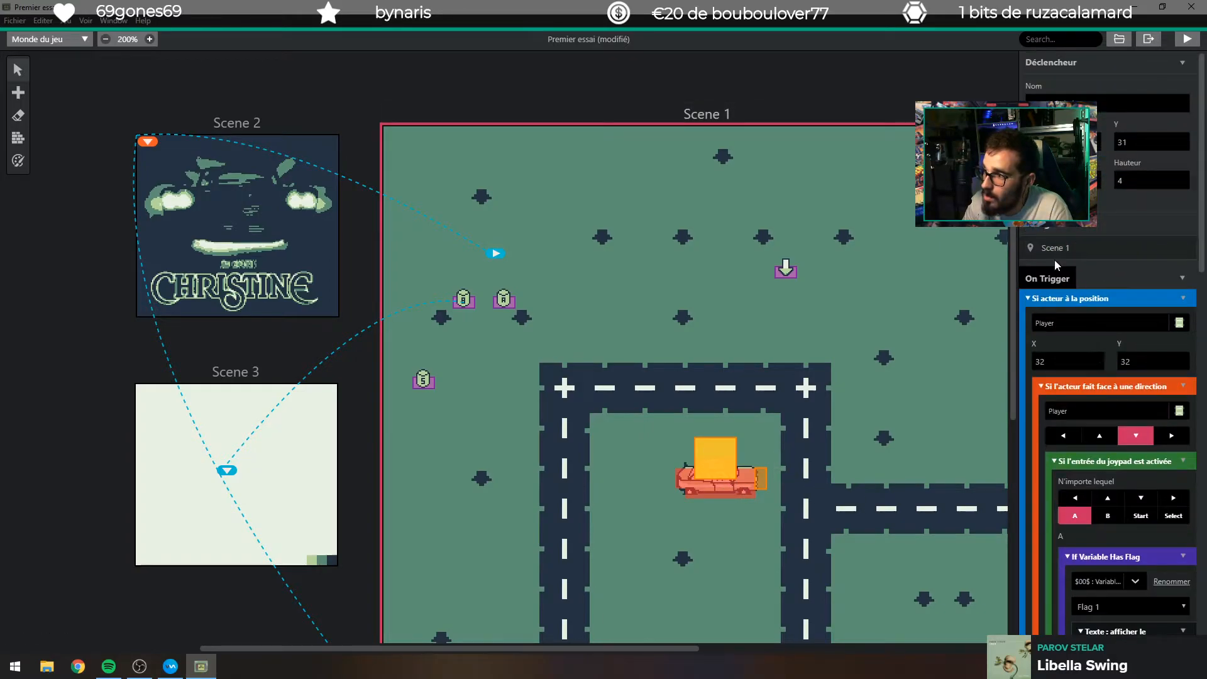
pyautogui.click(1187, 39)
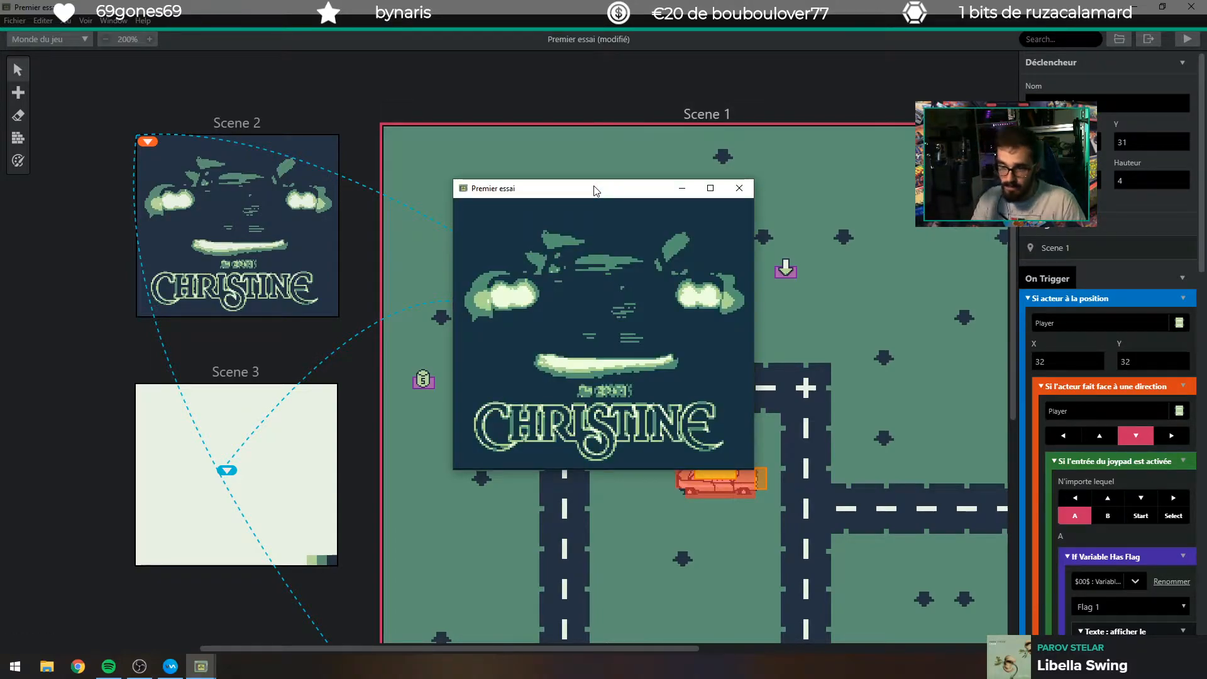
pyautogui.press('z')
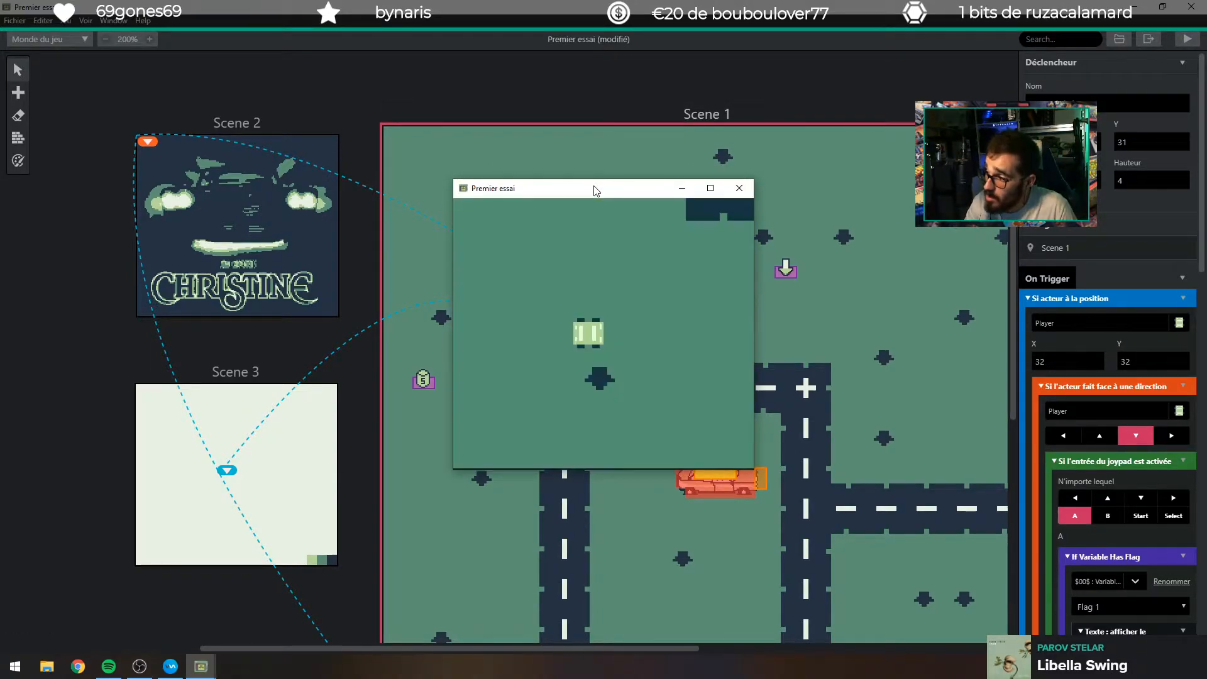
pyautogui.press('Right')
pyautogui.press('Up')
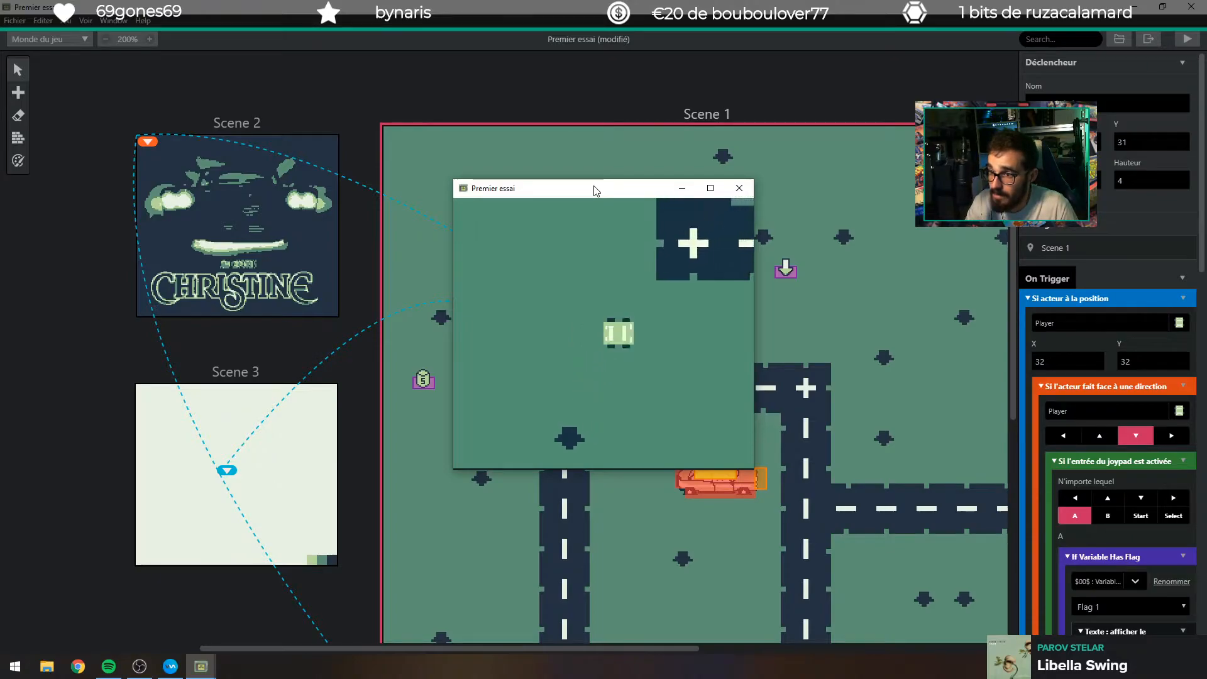
pyautogui.press('Up')
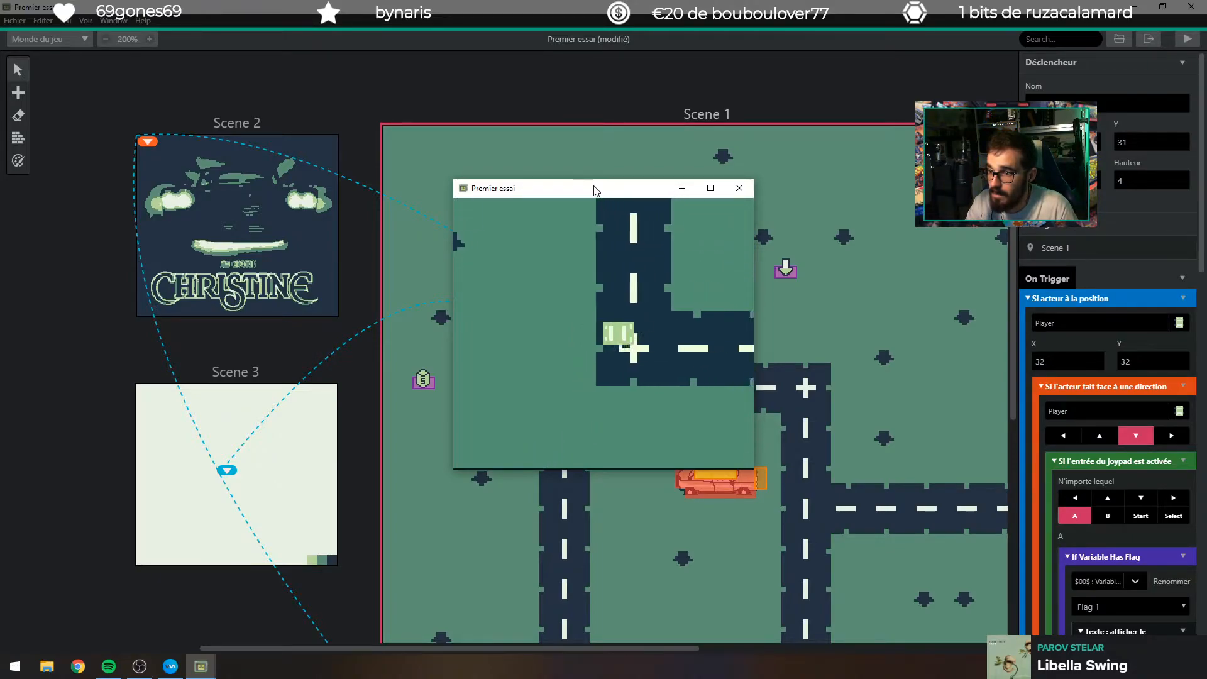
pyautogui.press('Right')
pyautogui.press('Up')
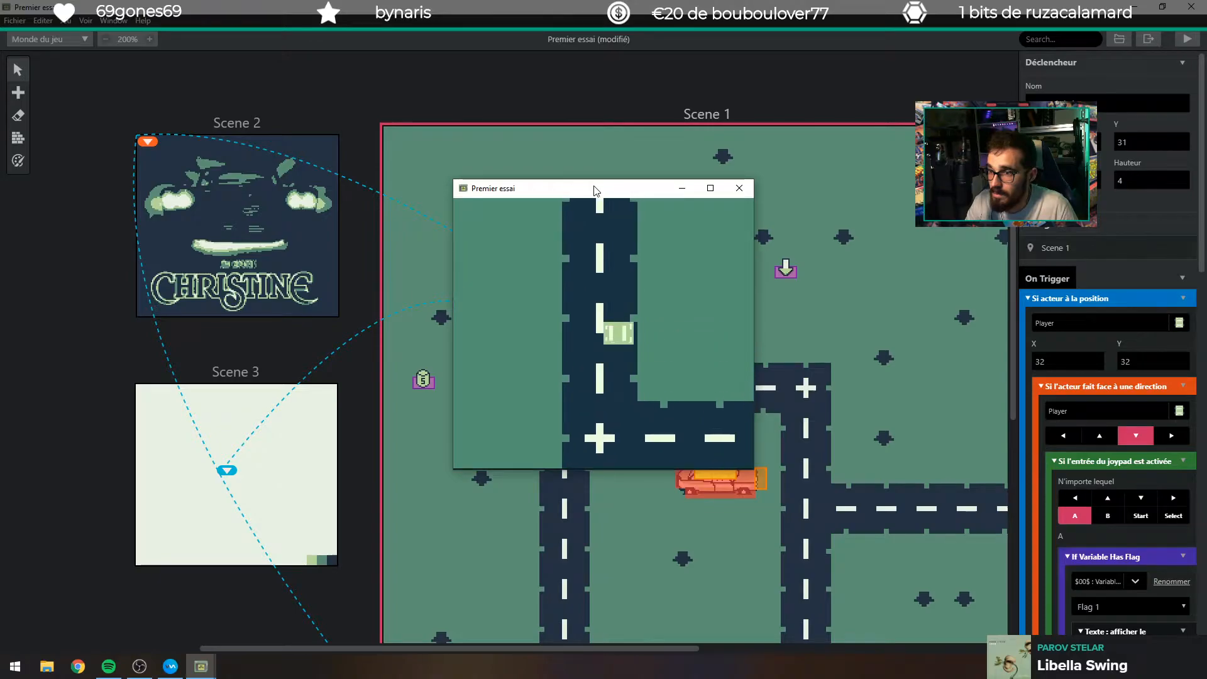
pyautogui.press('Right')
pyautogui.press('Up')
pyautogui.press('Up')
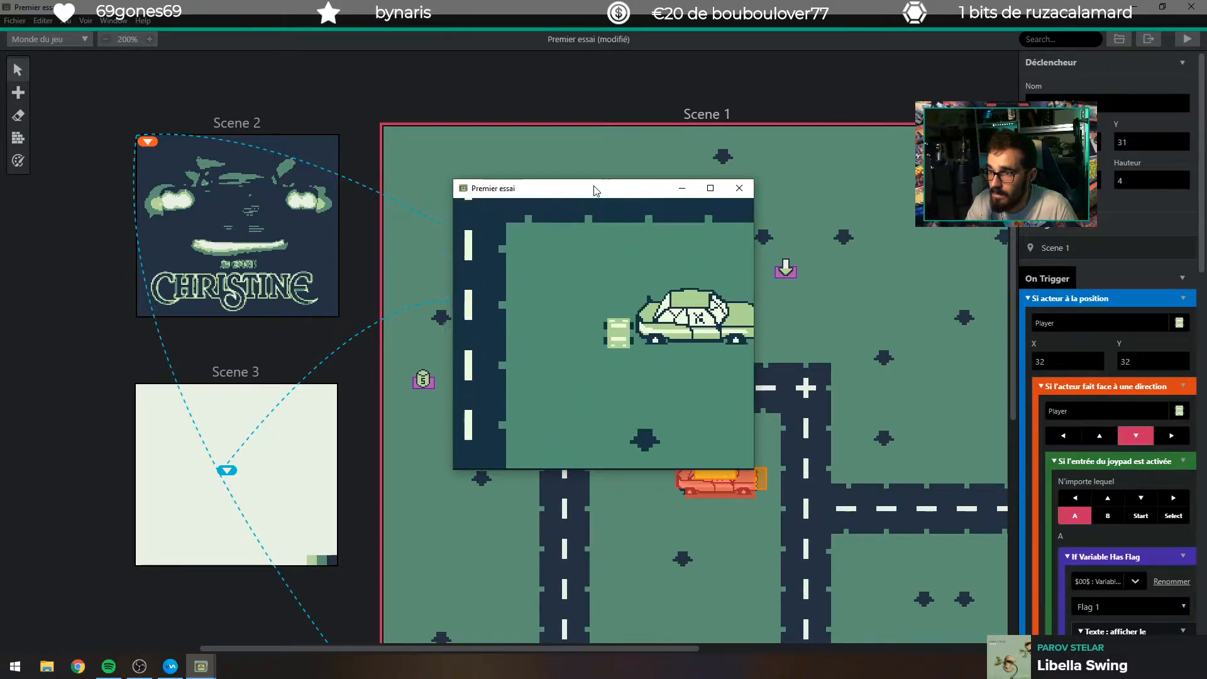
pyautogui.press('Up')
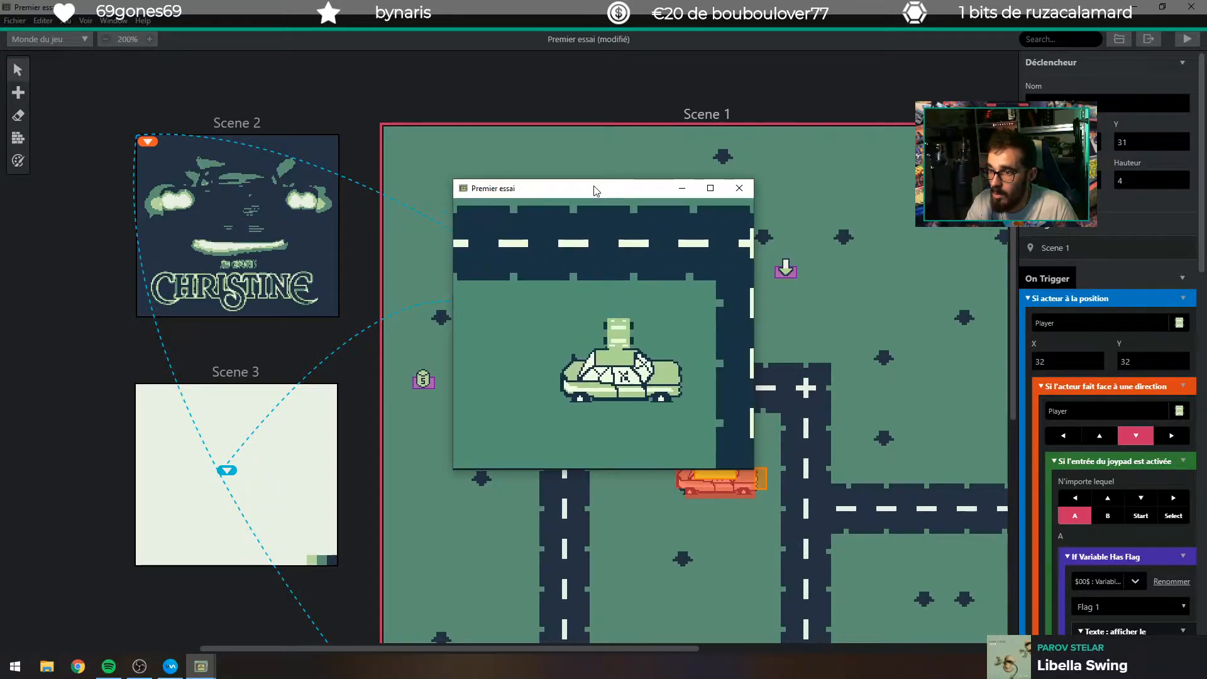
# Test the trigger by moving the player back and forth along the car's roof and facing down against it.
pyautogui.press('Left')
pyautogui.press('Down')
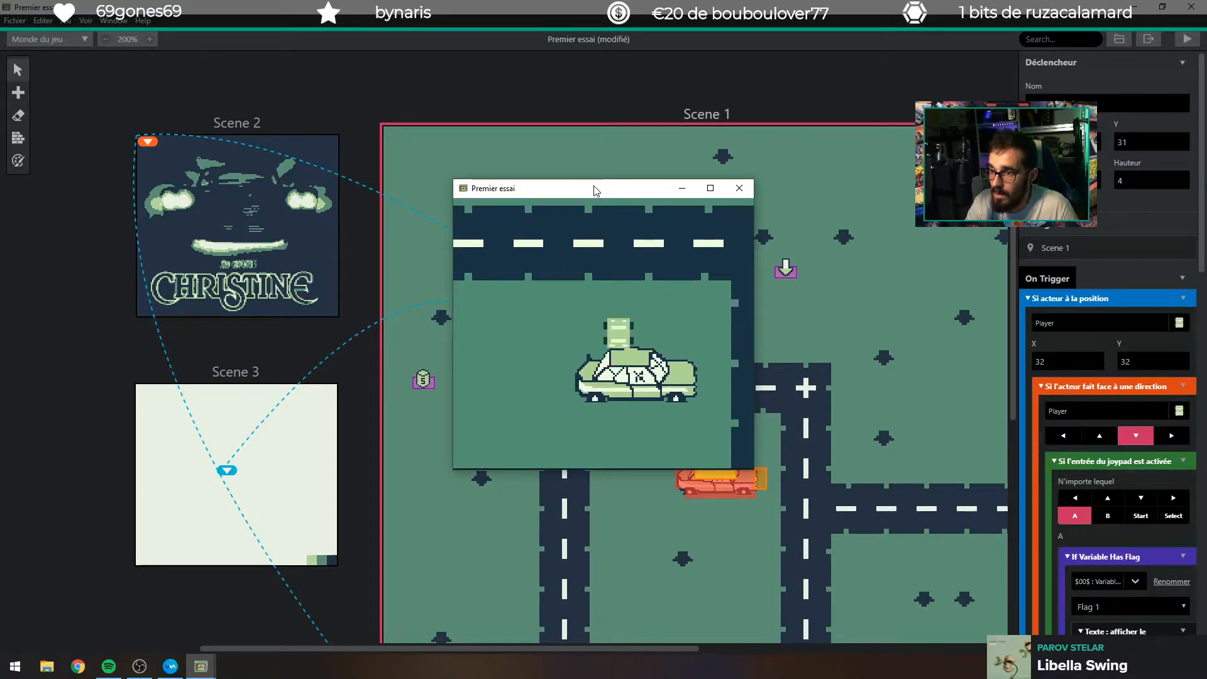
pyautogui.press('Right')
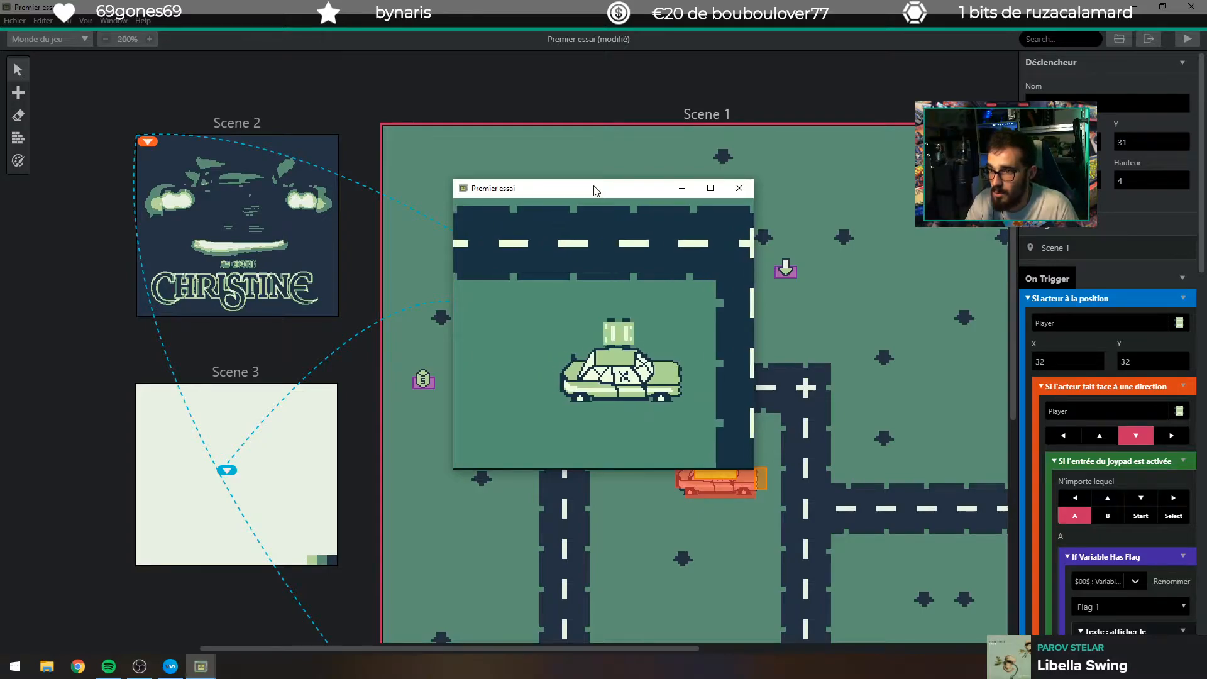
pyautogui.press('Left')
pyautogui.press('Right')
pyautogui.press('Left')
pyautogui.press('Right')
pyautogui.press('Left')
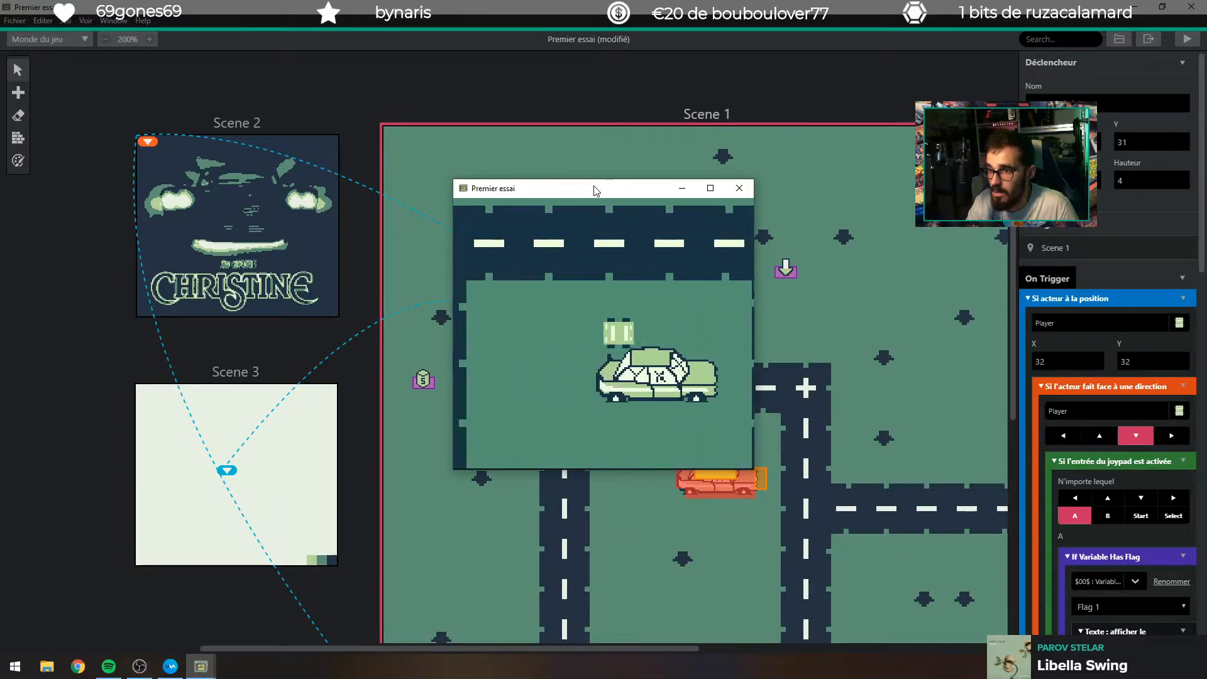
# Back the player away from the car and approach its roof from several positions within the trigger area.
pyautogui.press('Up')
pyautogui.press('Down')
pyautogui.press('Right')
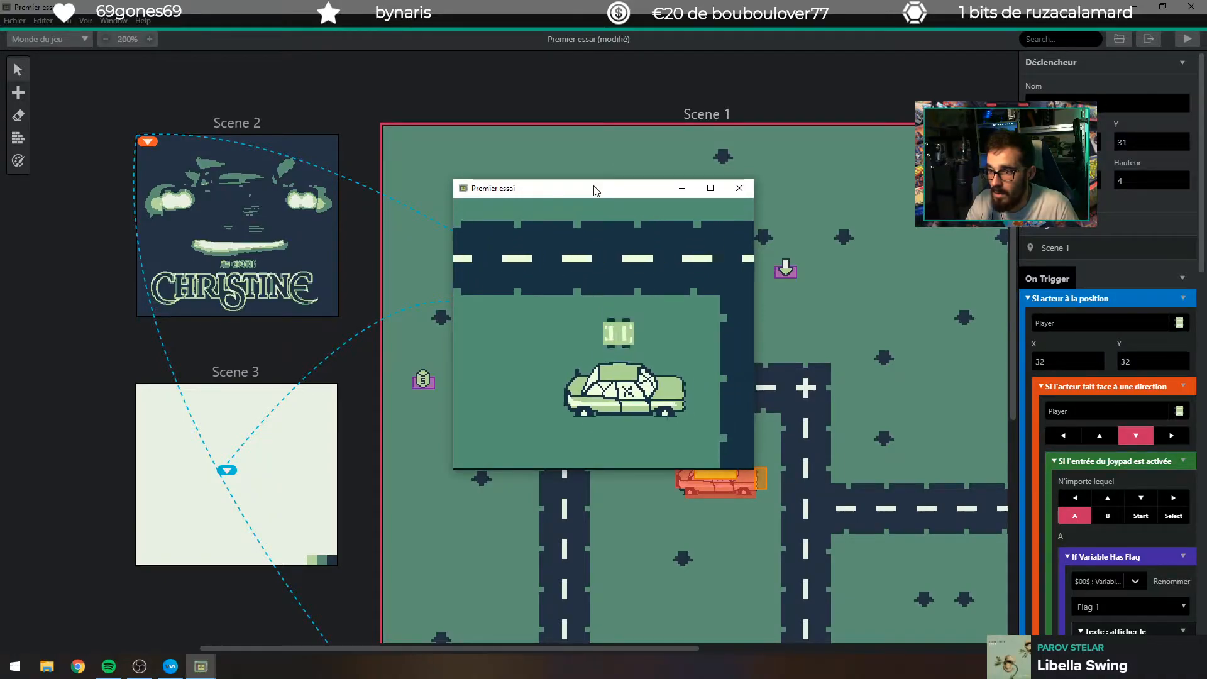
pyautogui.press('Down')
pyautogui.press('Up')
pyautogui.press('Down')
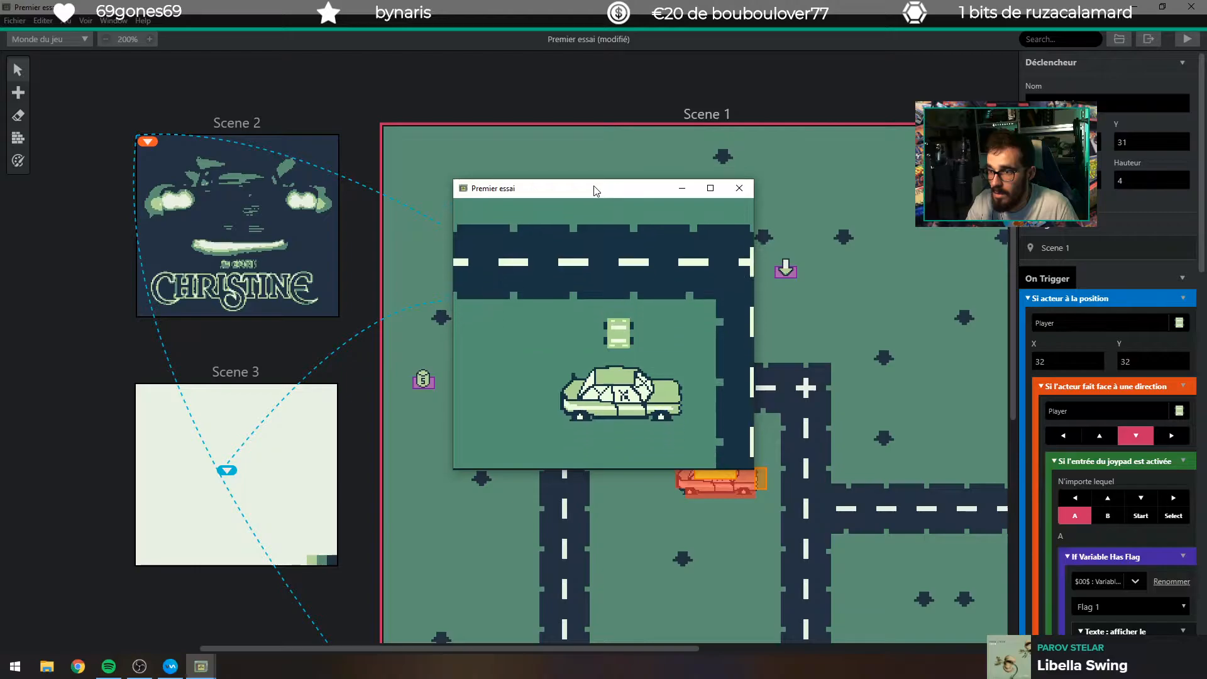
pyautogui.press('Right')
pyautogui.press('Up')
pyautogui.press('Down')
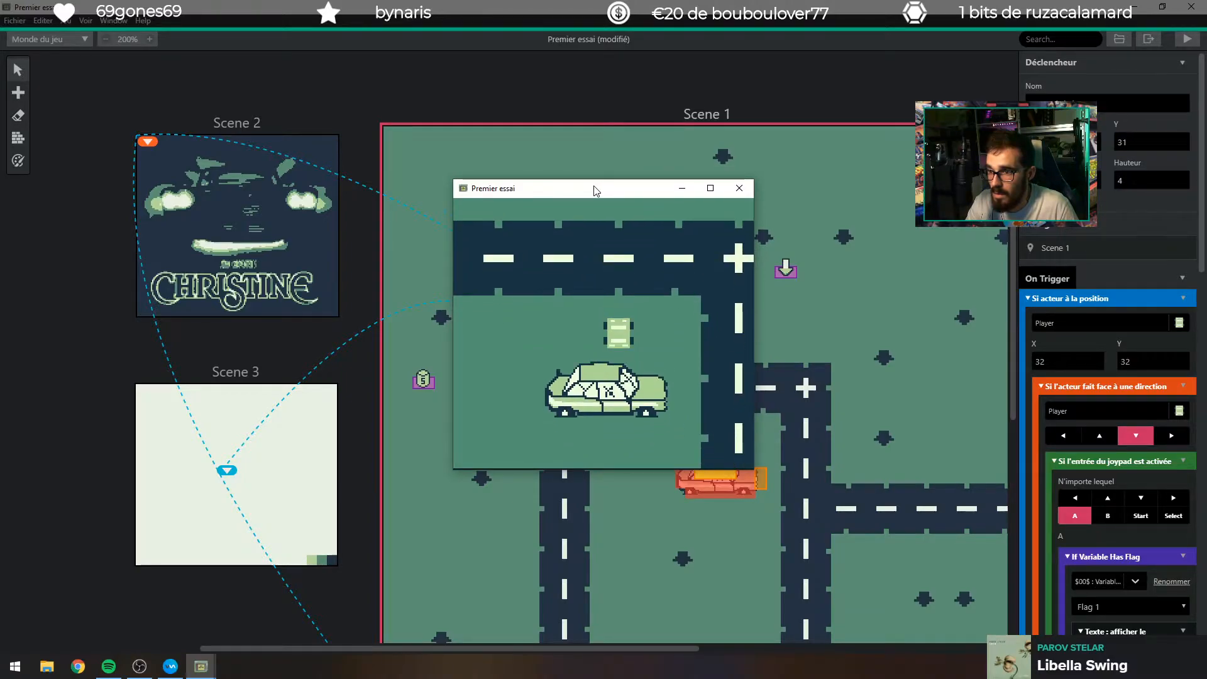
pyautogui.press('Left')
pyautogui.press('Up')
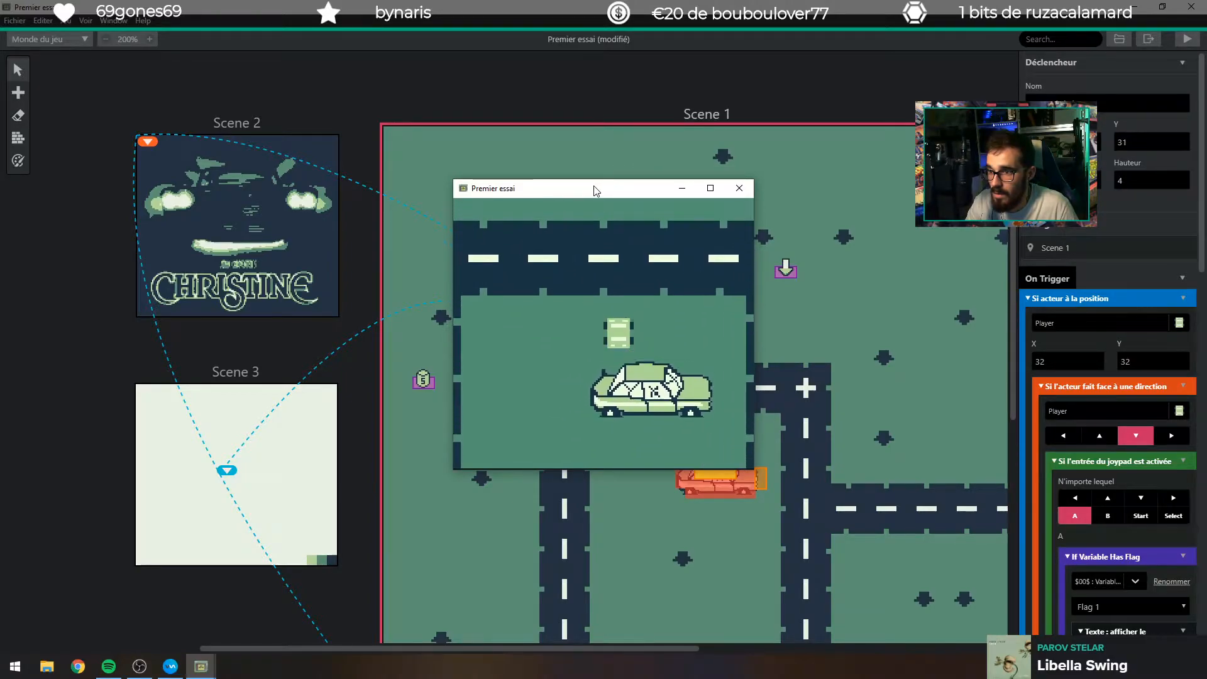
pyautogui.press('Down')
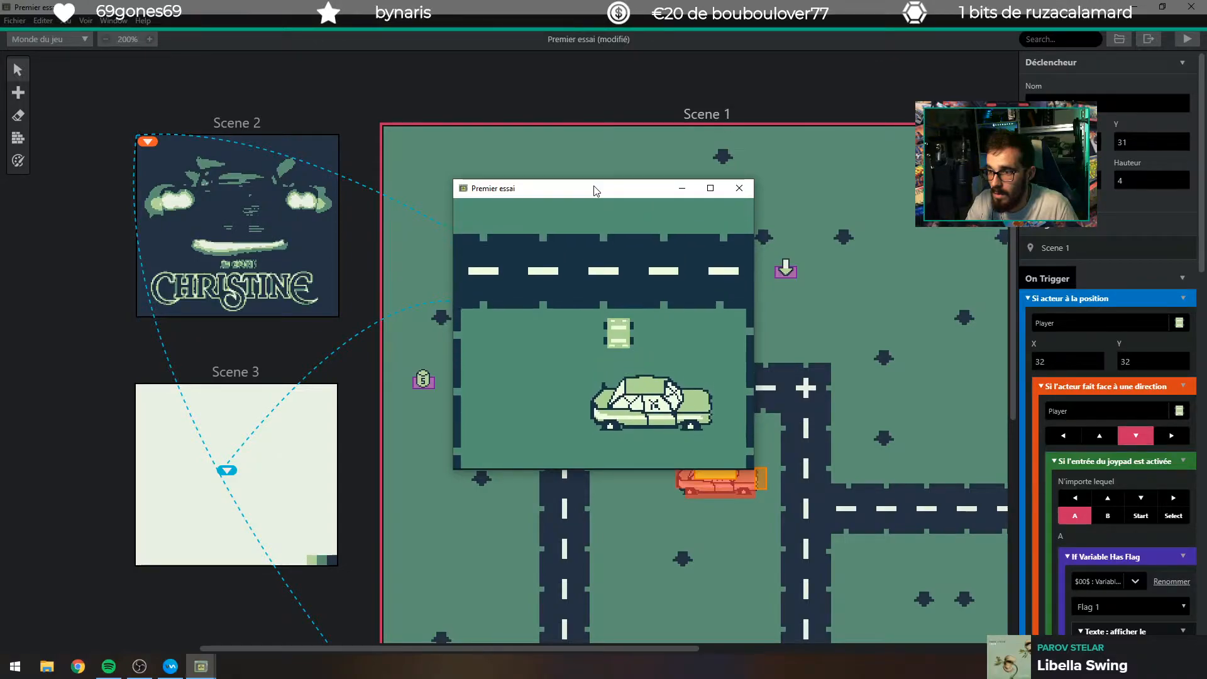
# Bring the player back against the car's roof and test facing down at successive positions toward its rear end.
pyautogui.press('Right')
pyautogui.press('Down')
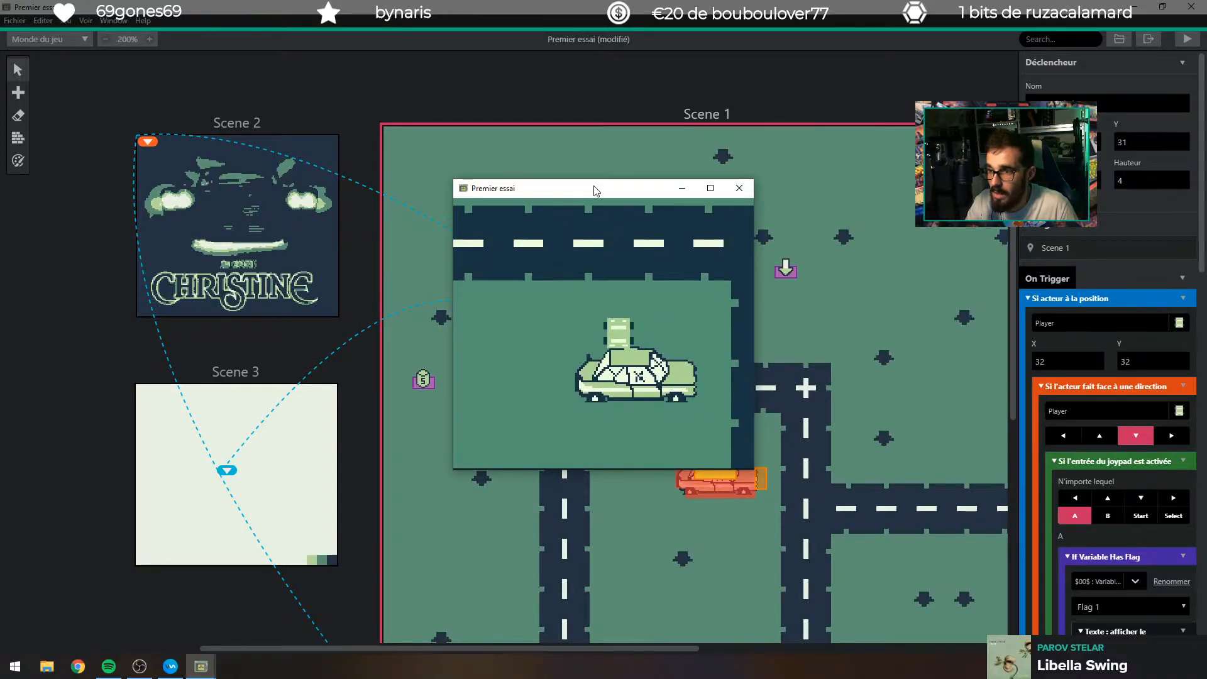
pyautogui.press('Right')
pyautogui.press('Down')
pyautogui.press('Right')
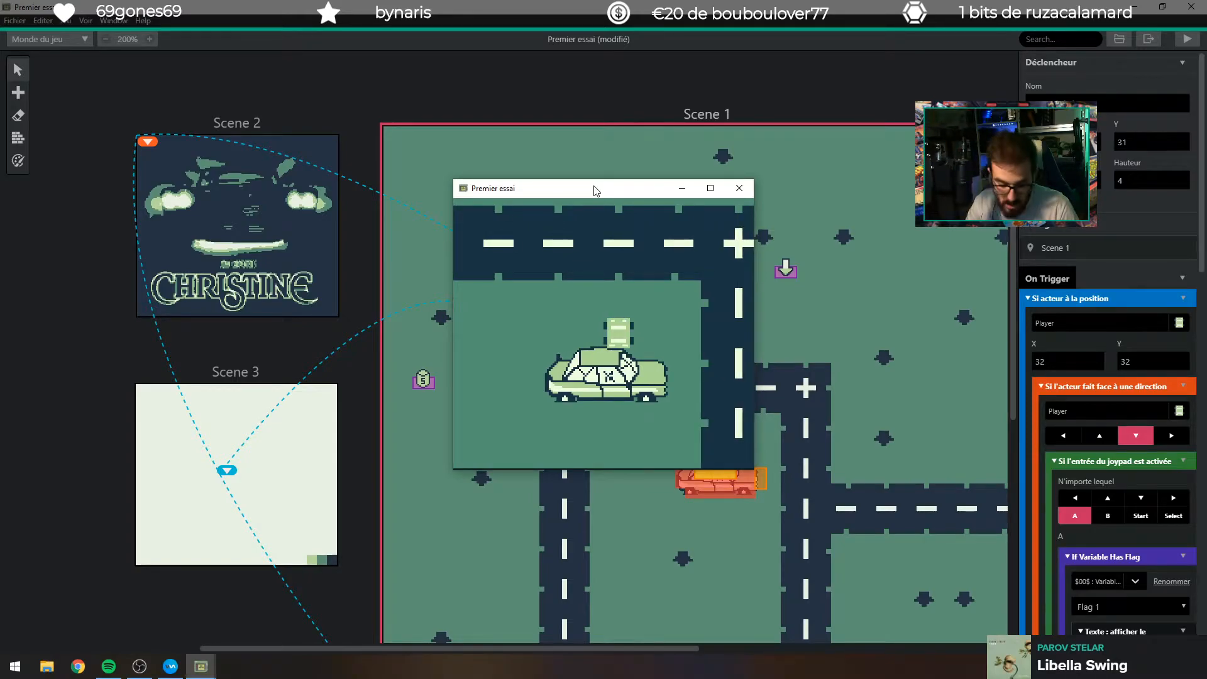
pyautogui.press('Right')
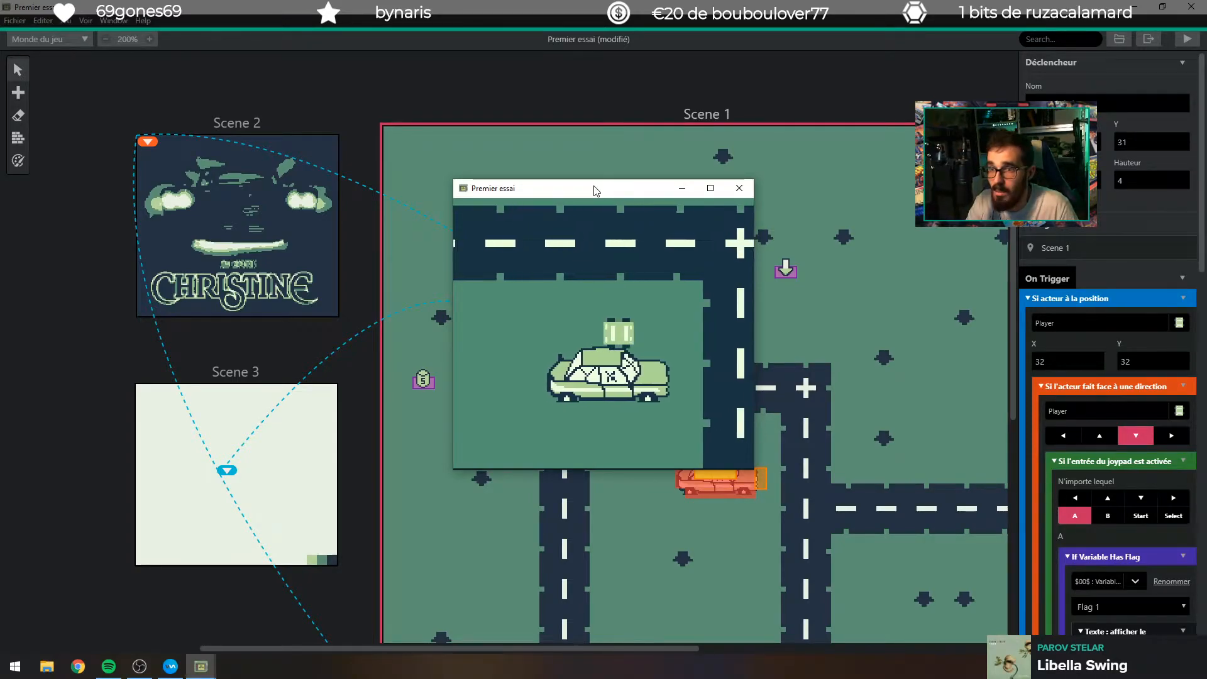
# Check the build log and read through Scene 1's lines in the Dialogue Review.
pyautogui.click(47, 39)
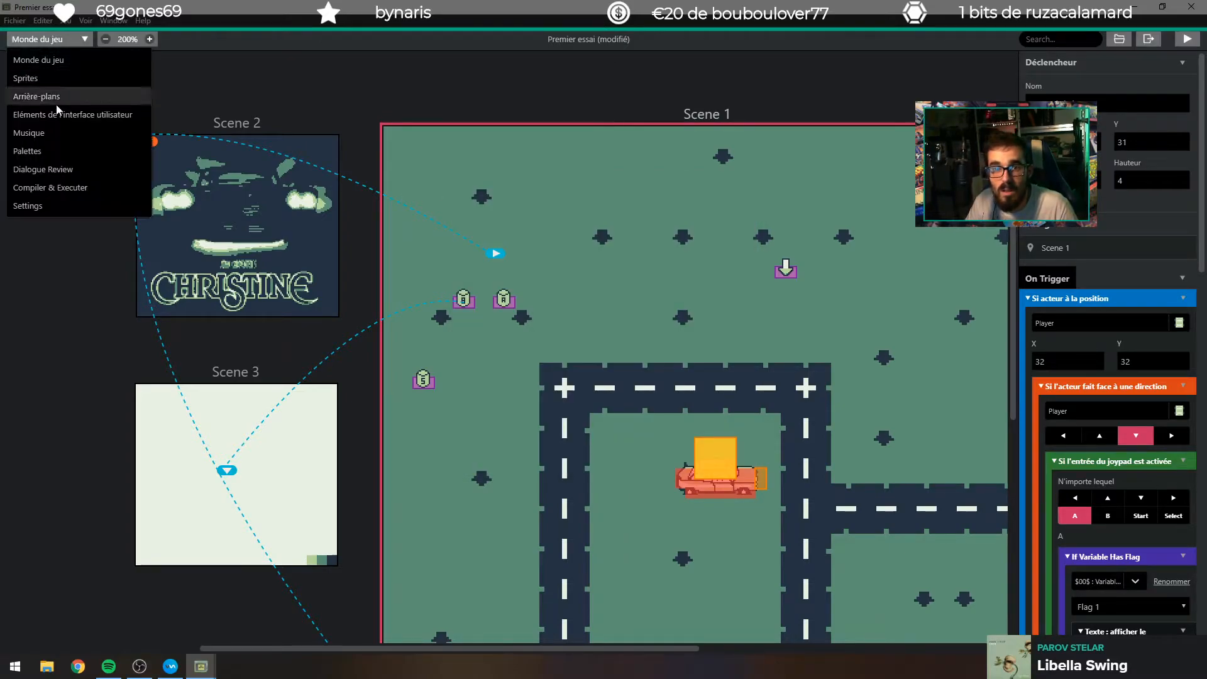
pyautogui.click(68, 188)
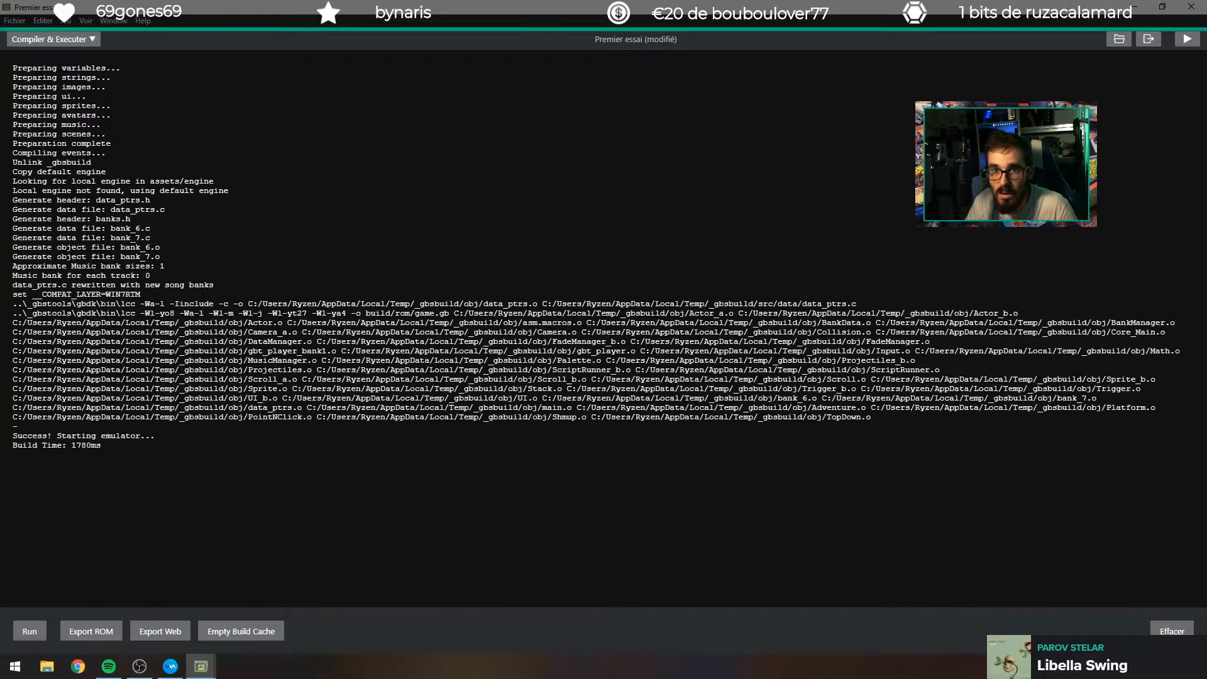
pyautogui.click(74, 39)
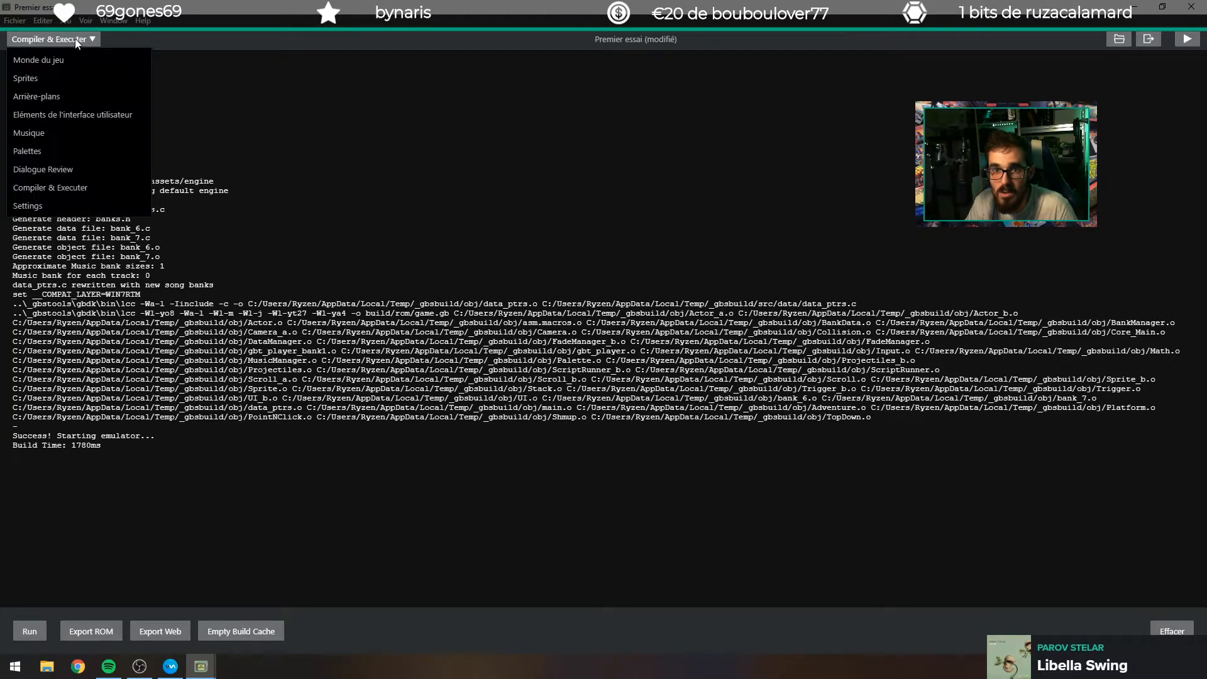
pyautogui.click(72, 176)
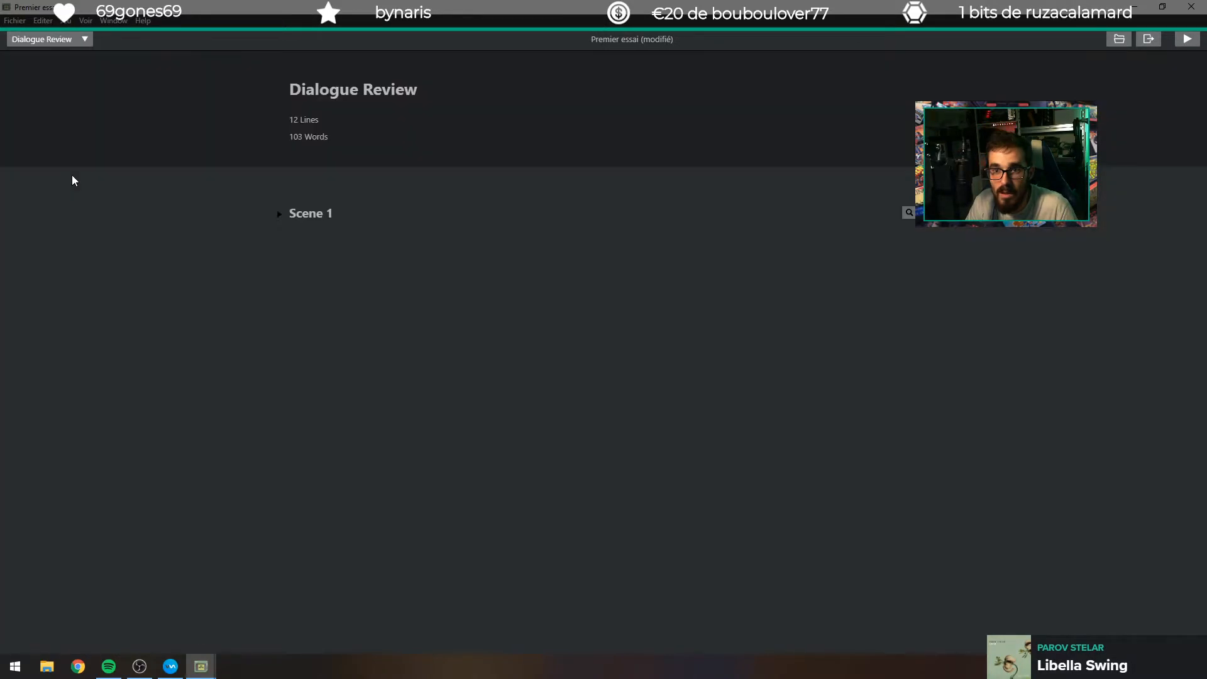
pyautogui.click(281, 220)
pyautogui.scroll(-15, 328, 277)
pyautogui.scroll(15, 326, 277)
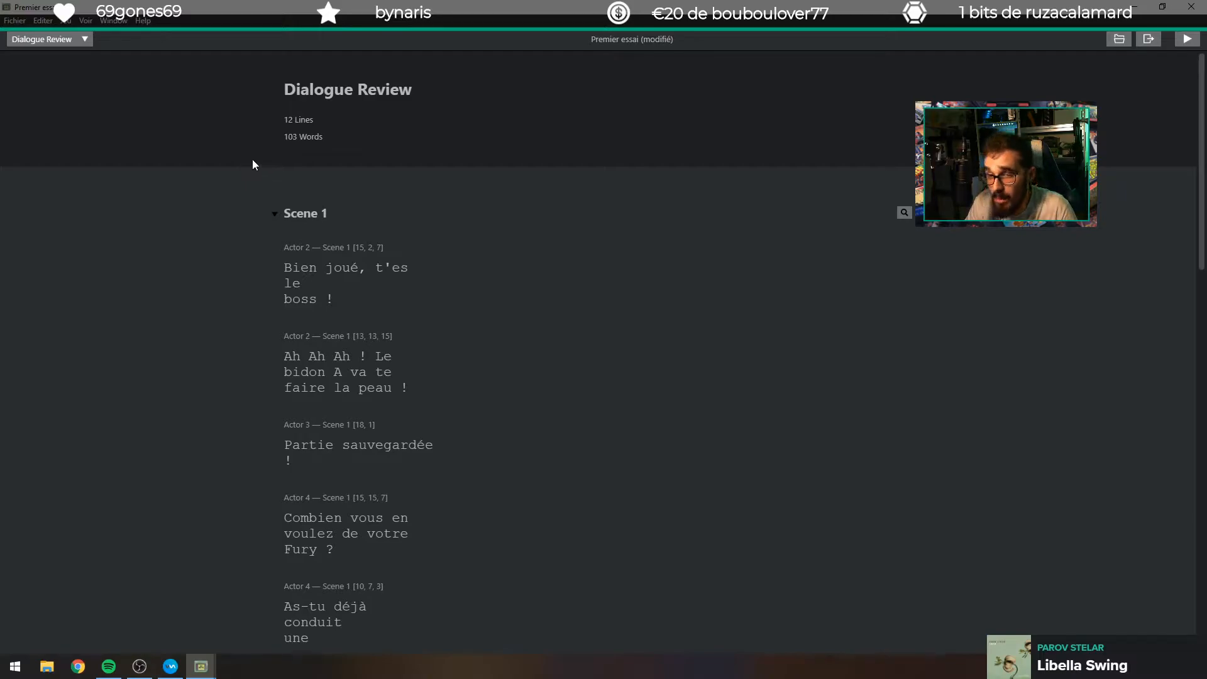
pyautogui.click(300, 217)
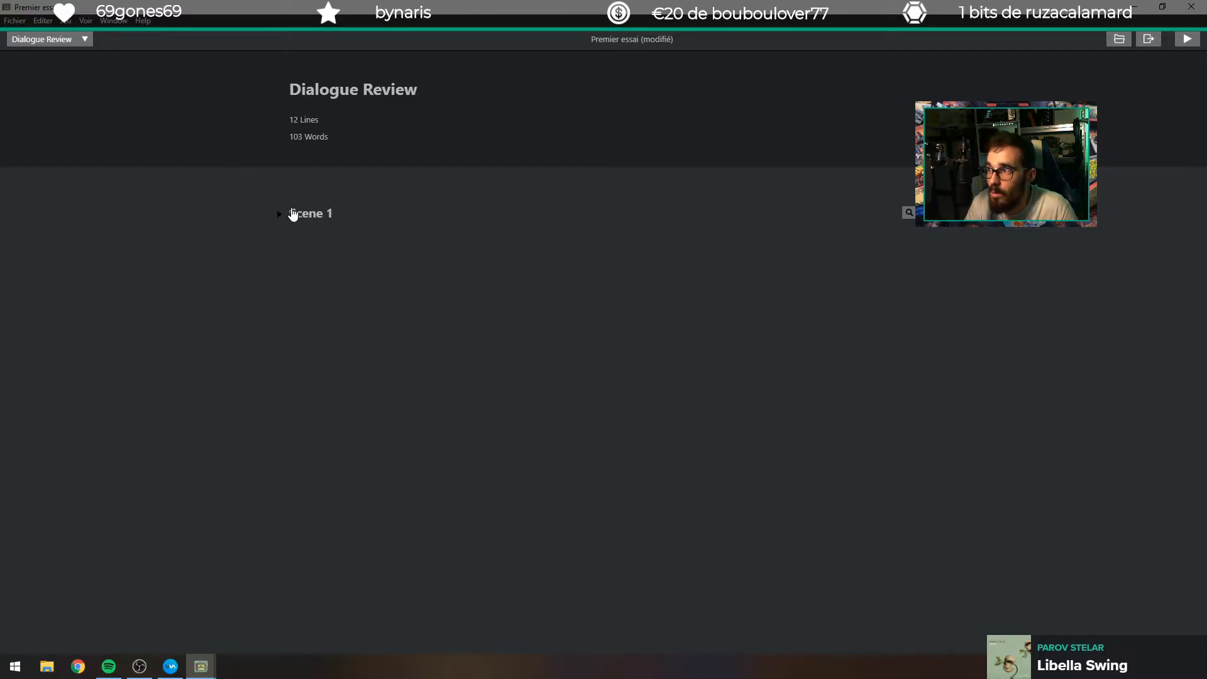
# Look through the project's interface elements, backgrounds and sprites before returning to the game world.
pyautogui.click(48, 40)
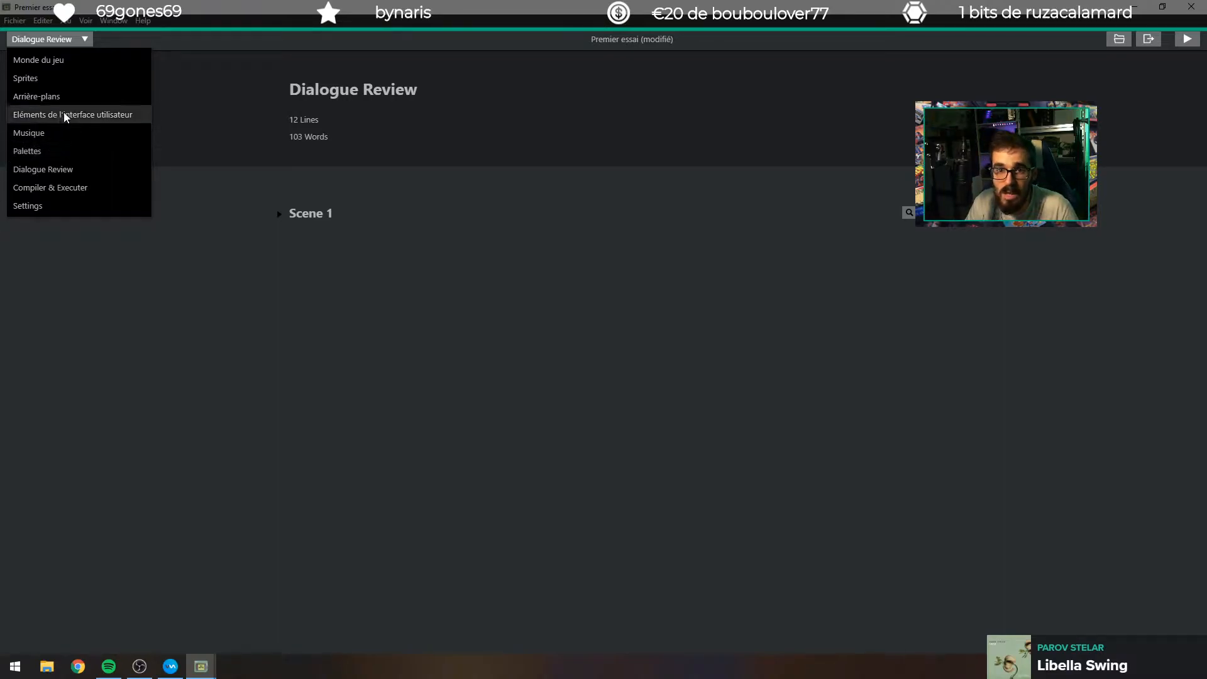
pyautogui.click(79, 116)
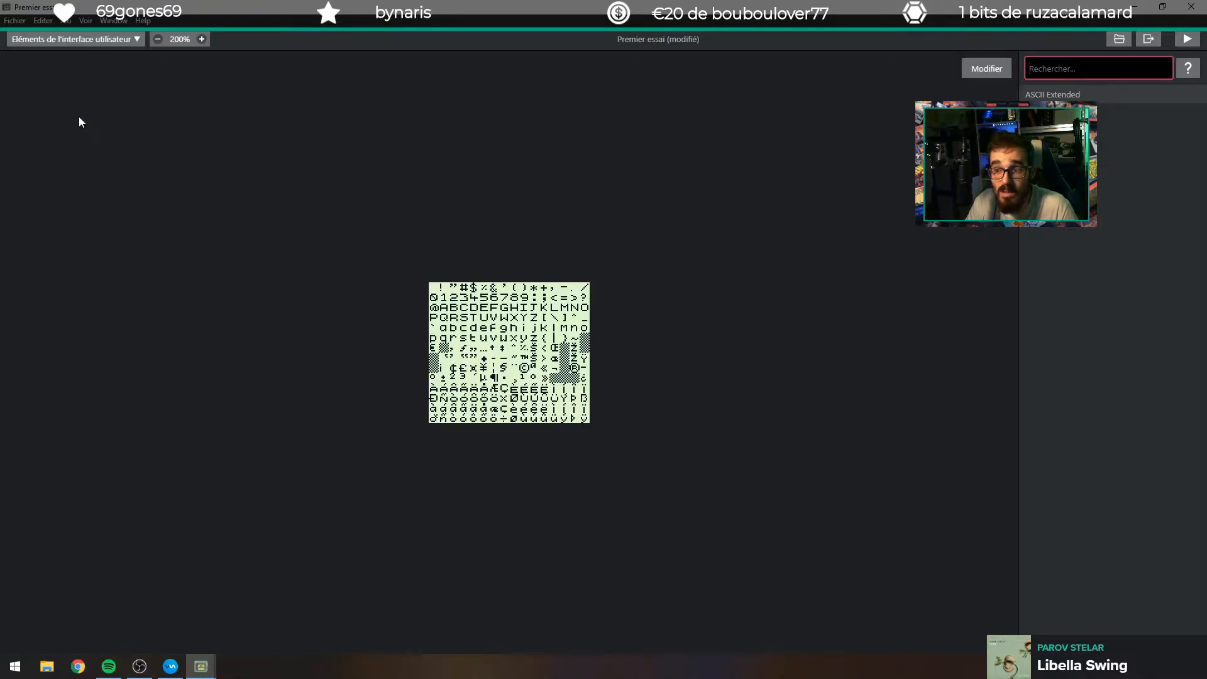
pyautogui.click(59, 39)
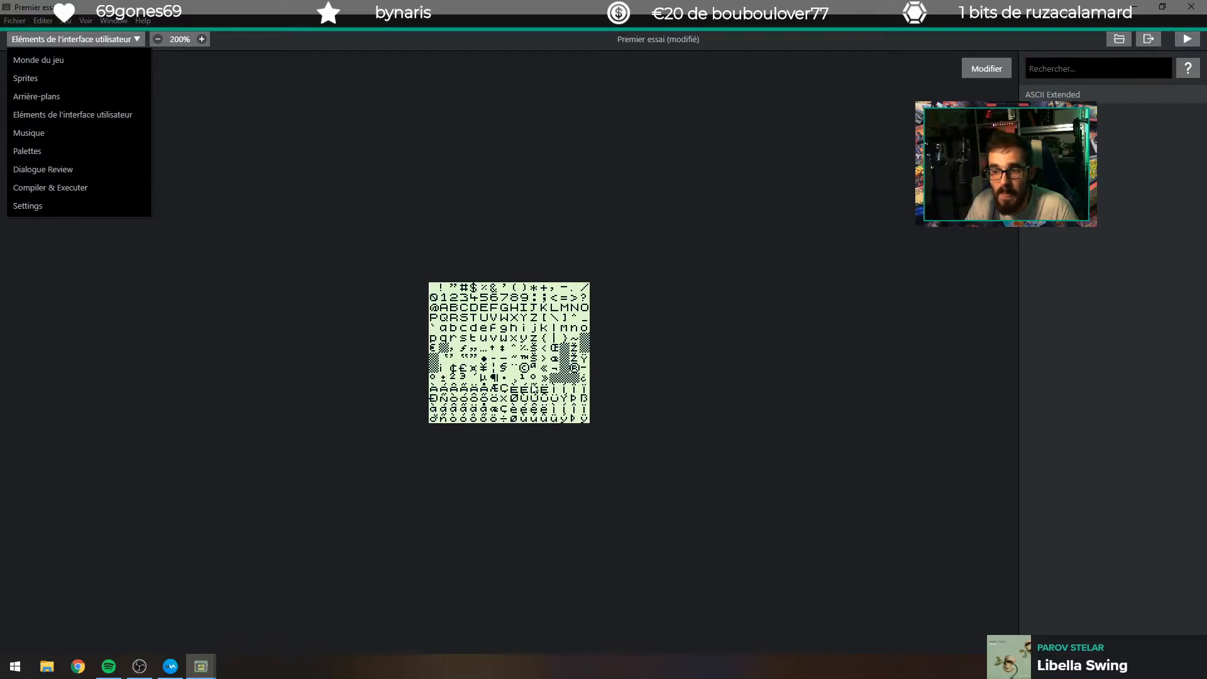
pyautogui.click(42, 96)
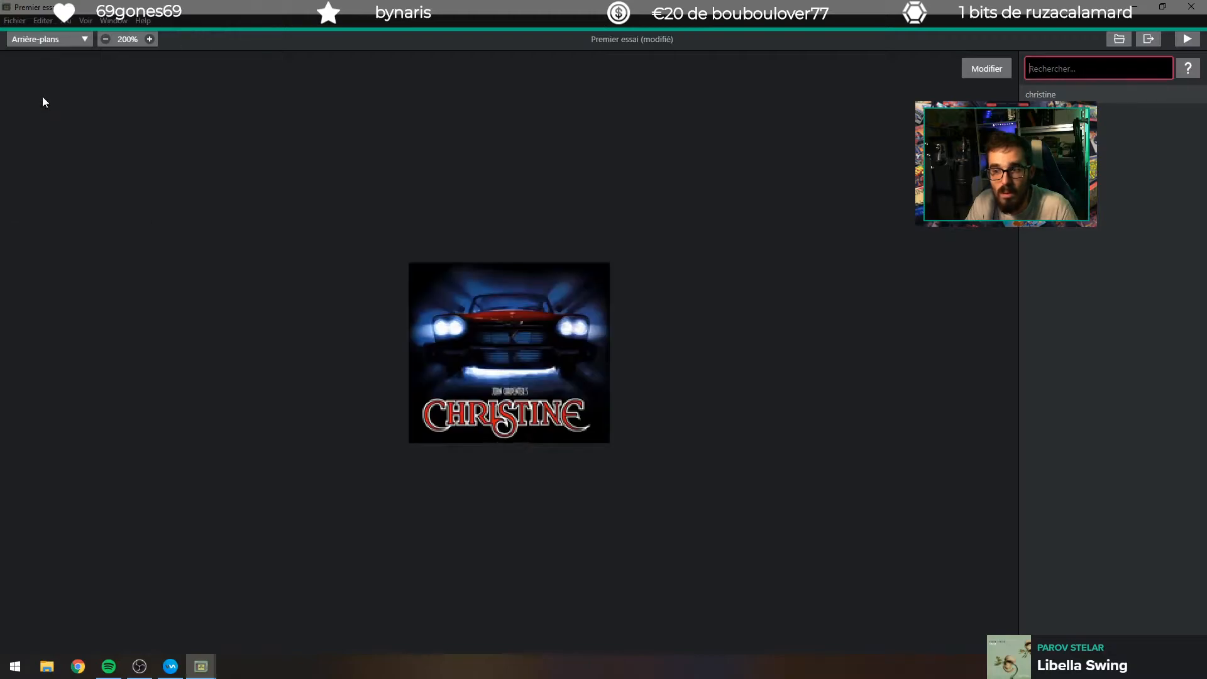
pyautogui.click(14, 39)
pyautogui.click(53, 101)
pyautogui.click(34, 38)
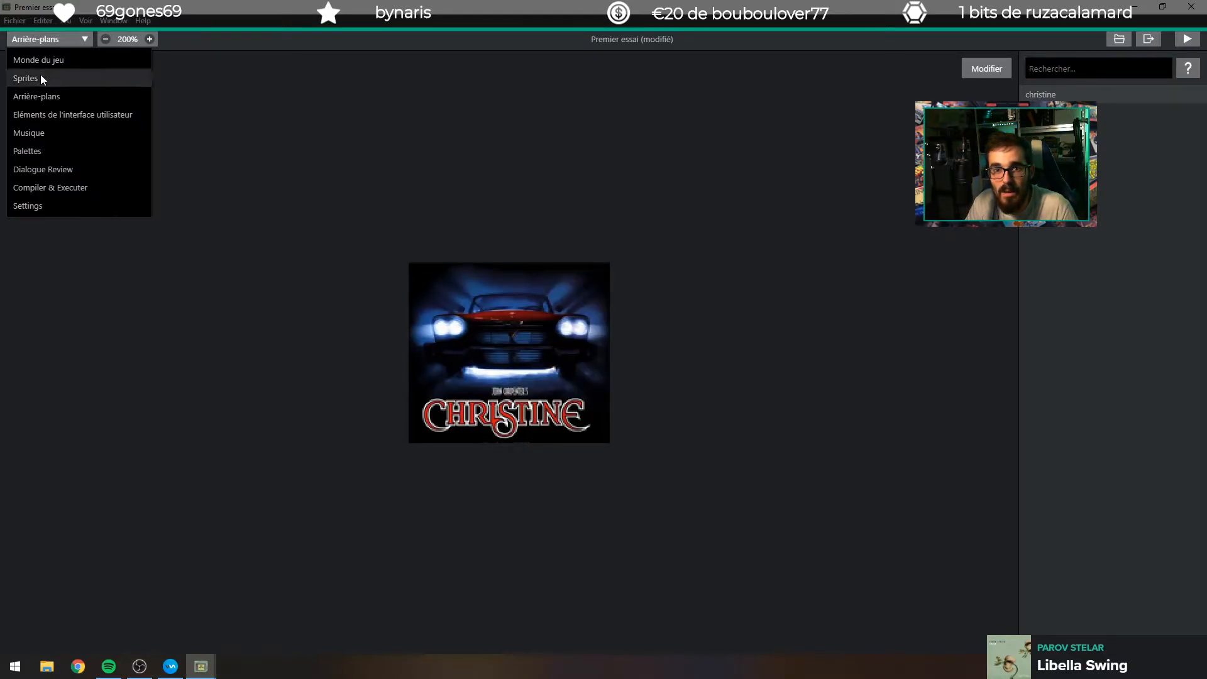
pyautogui.click(42, 78)
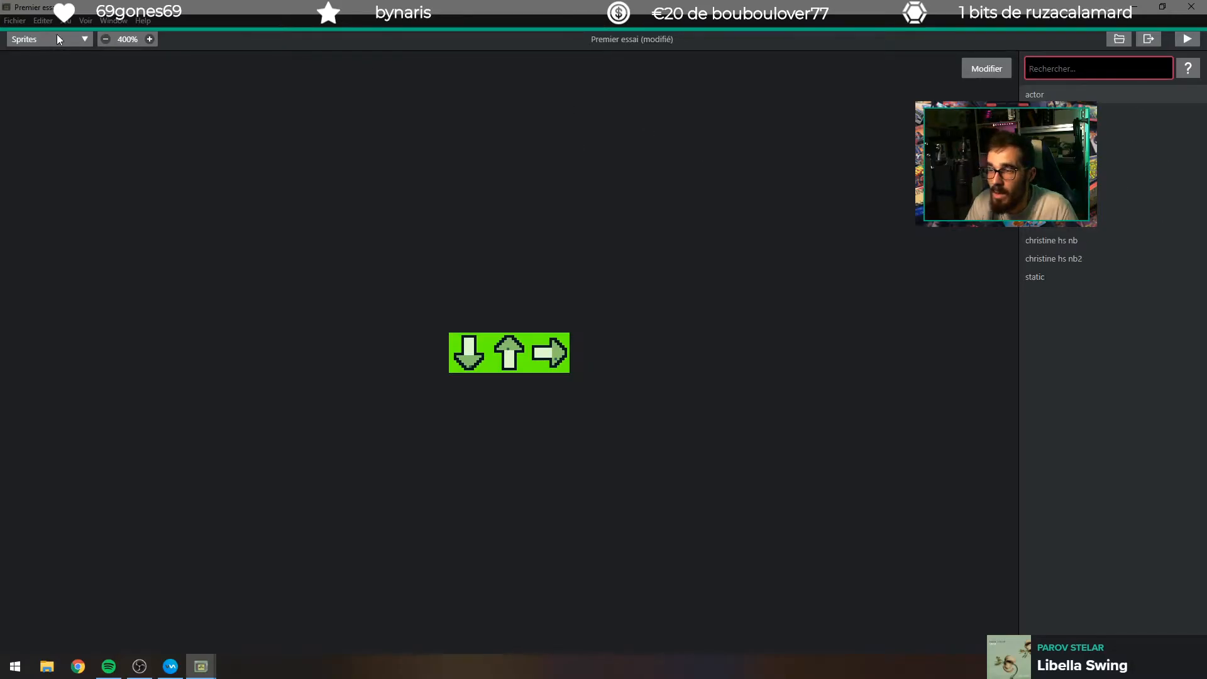
pyautogui.click(16, 39)
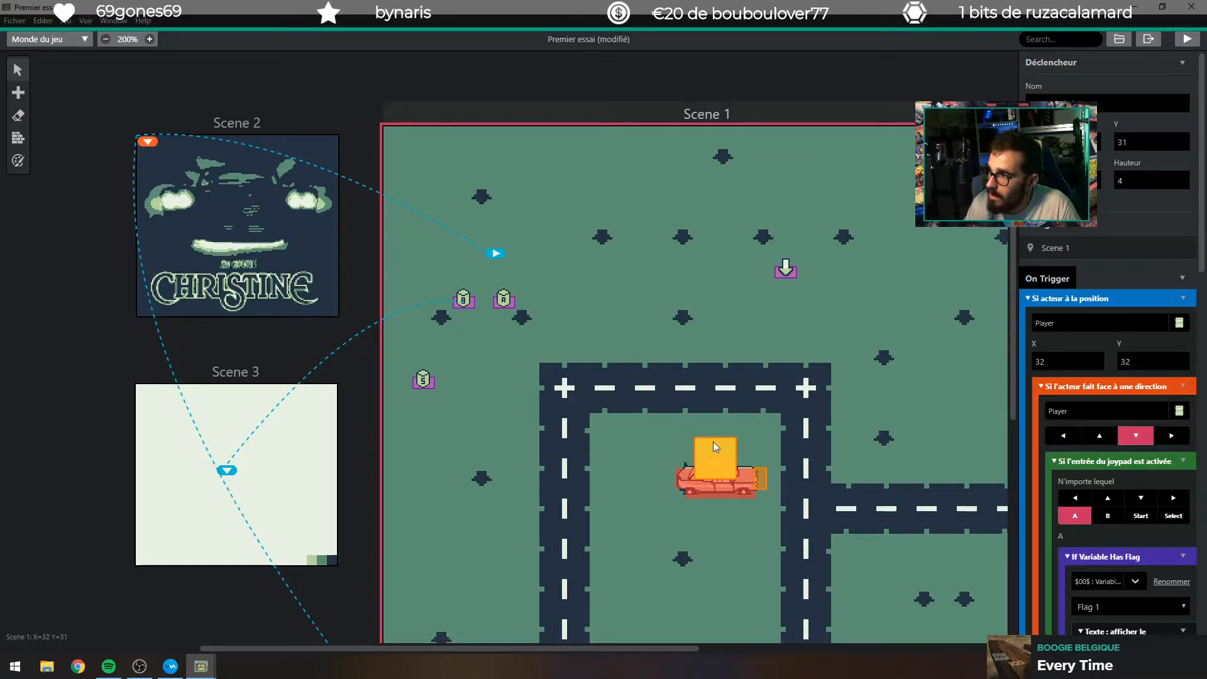
# Reduce the trigger above the car to a height of 1 and set its Y position to 32.
pyautogui.click(1150, 180)
pyautogui.write('1')
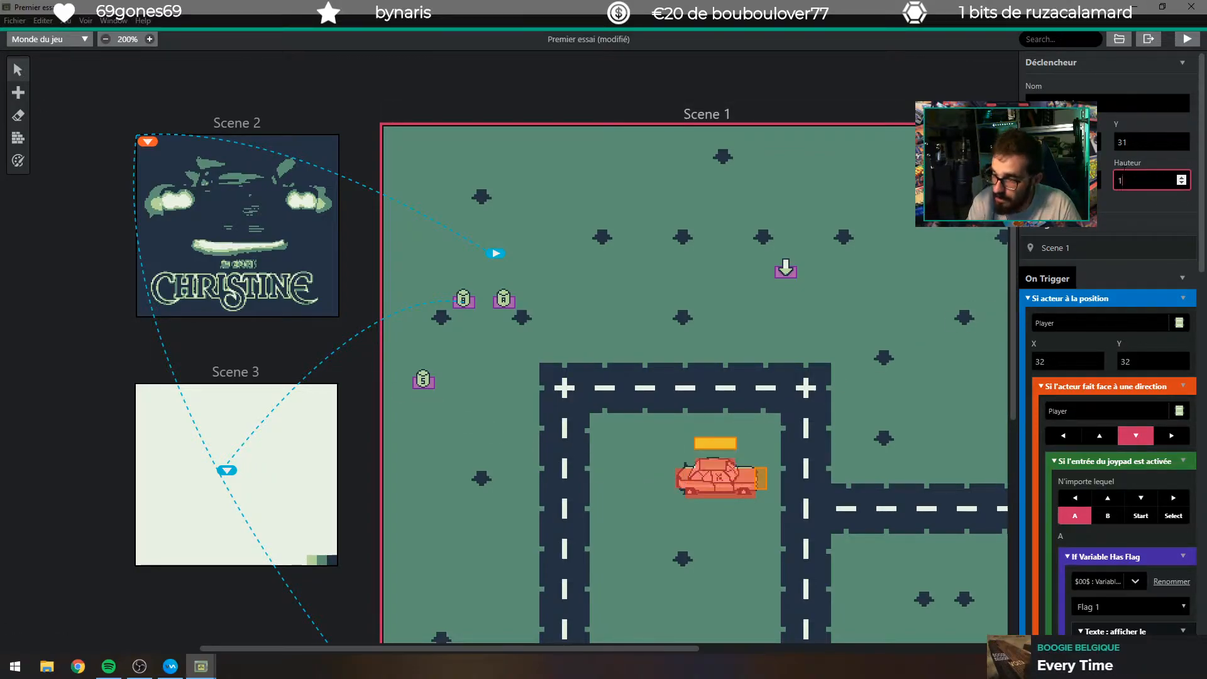
pyautogui.moveTo(1128, 141); pyautogui.dragTo(1110, 139)
pyautogui.write('32')
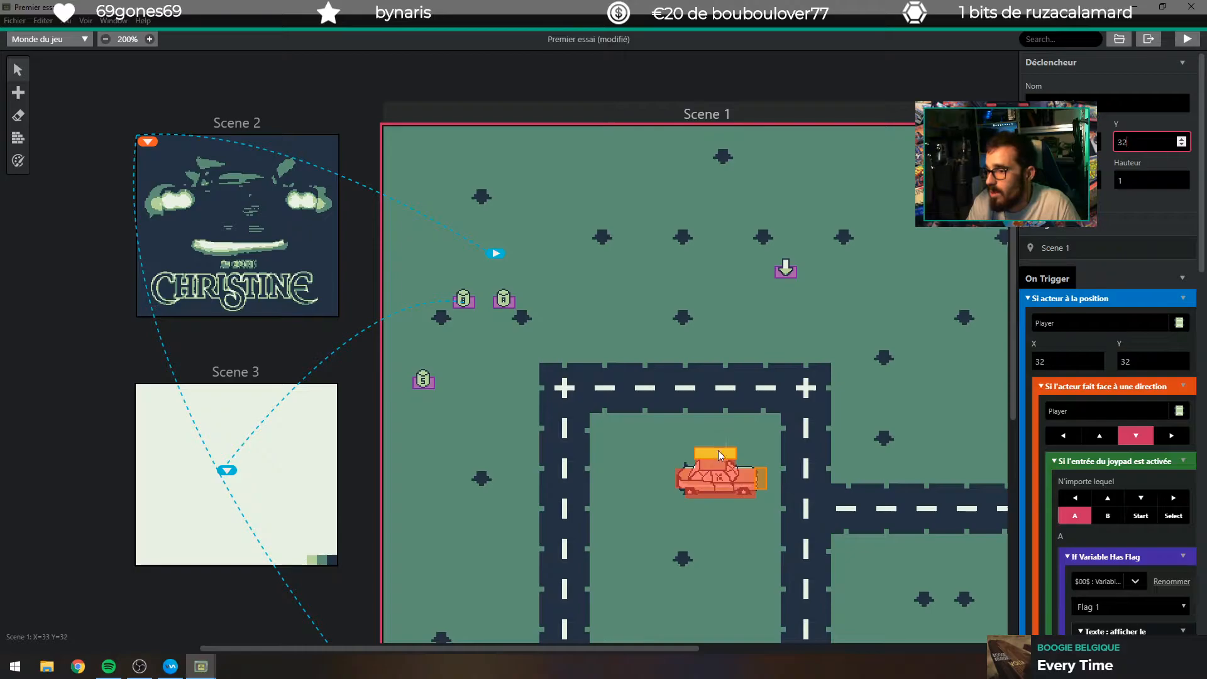
# Set the width of the trigger above the car to 2 and move it one tile toward the car's rear.
pyautogui.click(1062, 180)
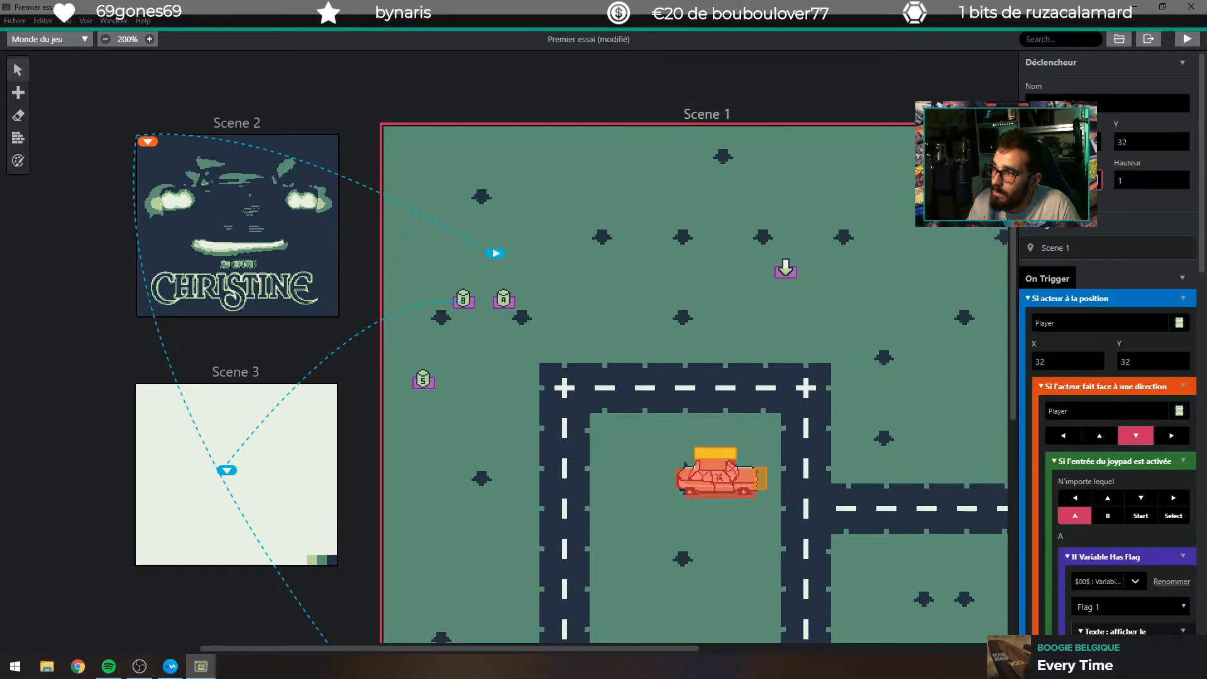
pyautogui.write('1')
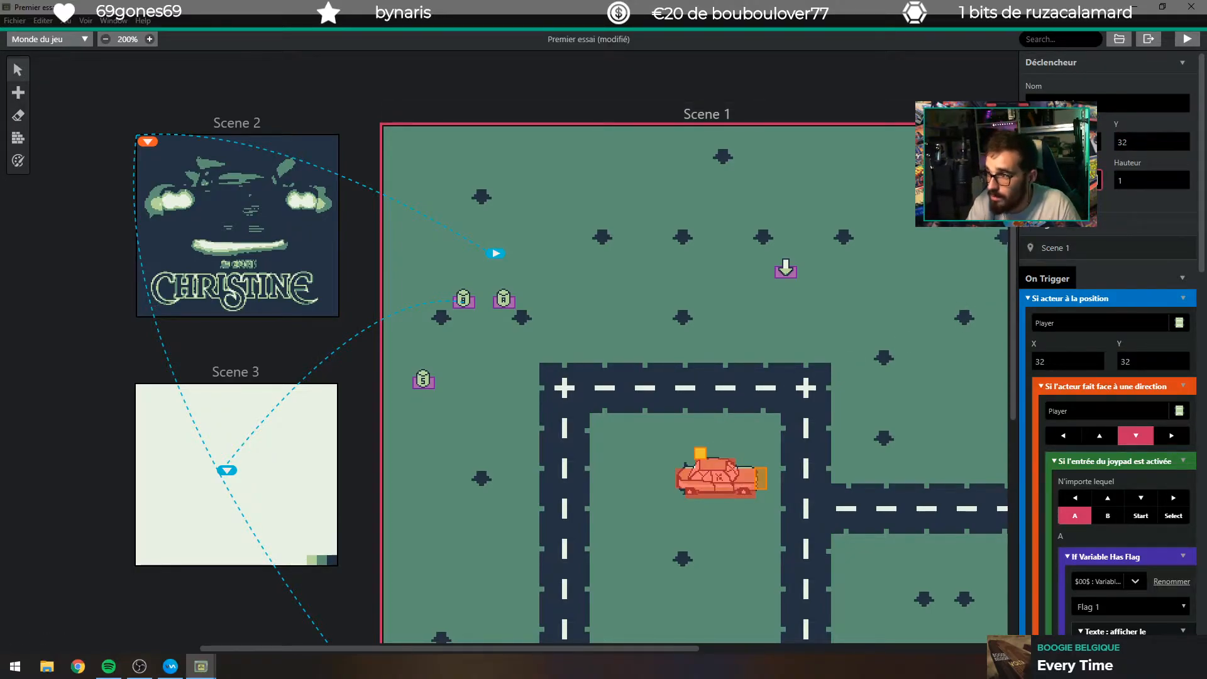
pyautogui.write('2')
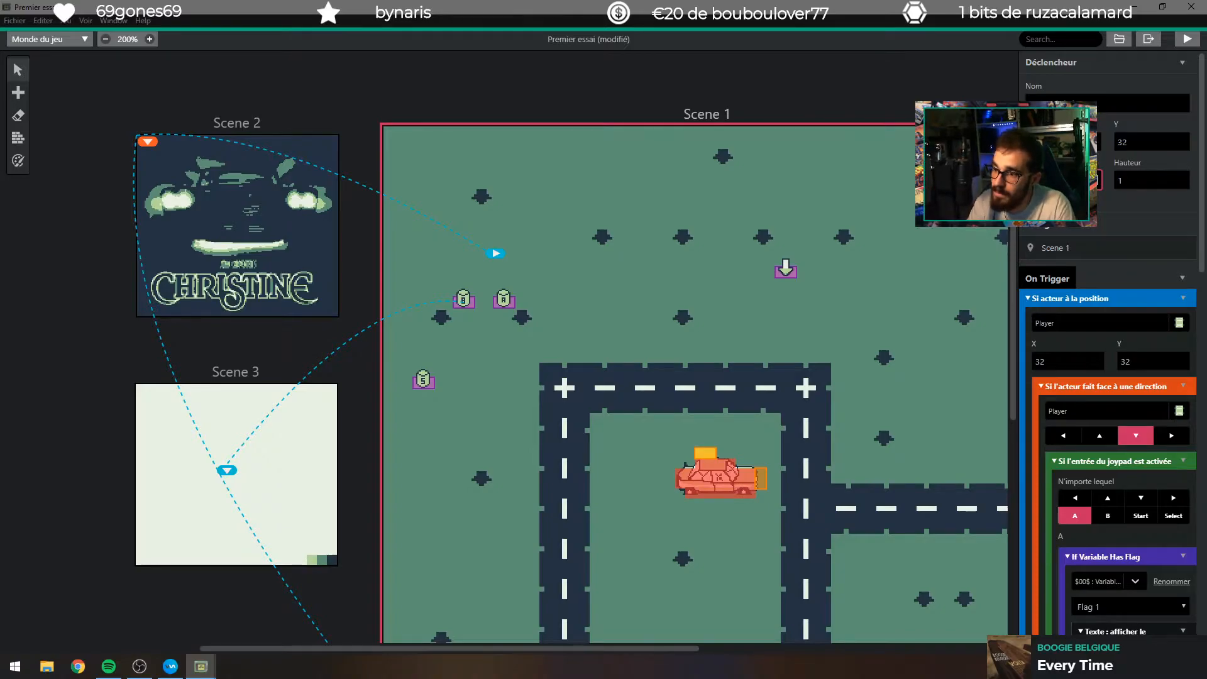
pyautogui.click(1063, 142)
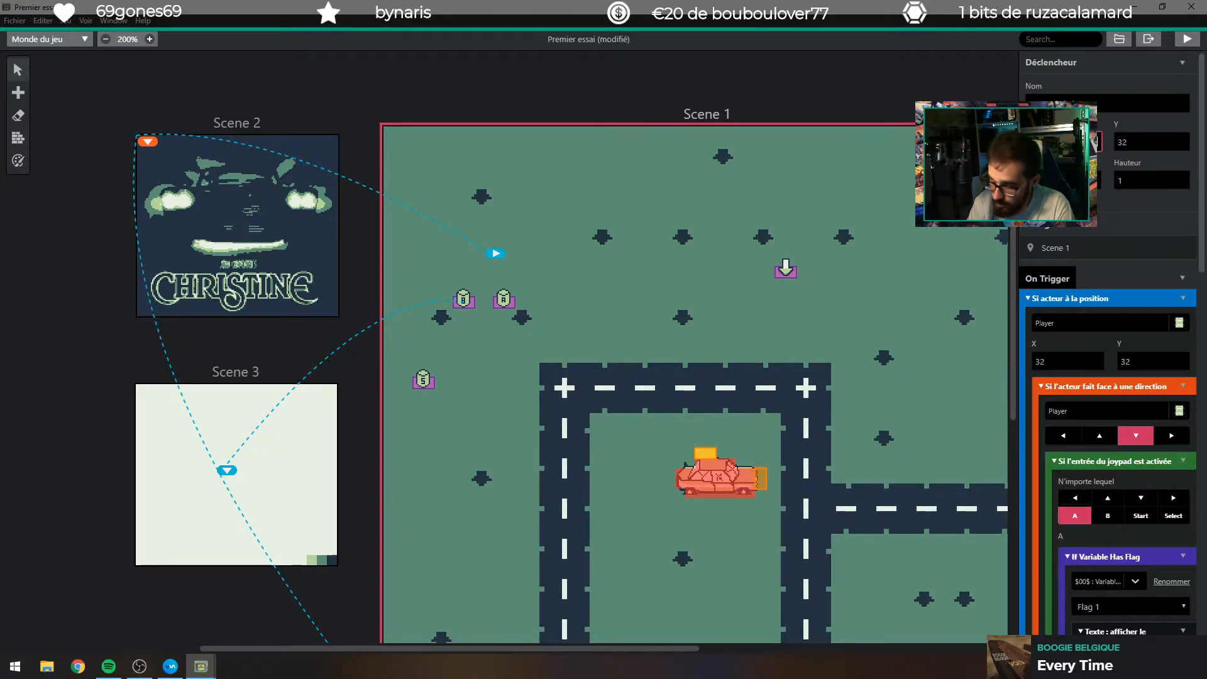
pyautogui.press('Up')
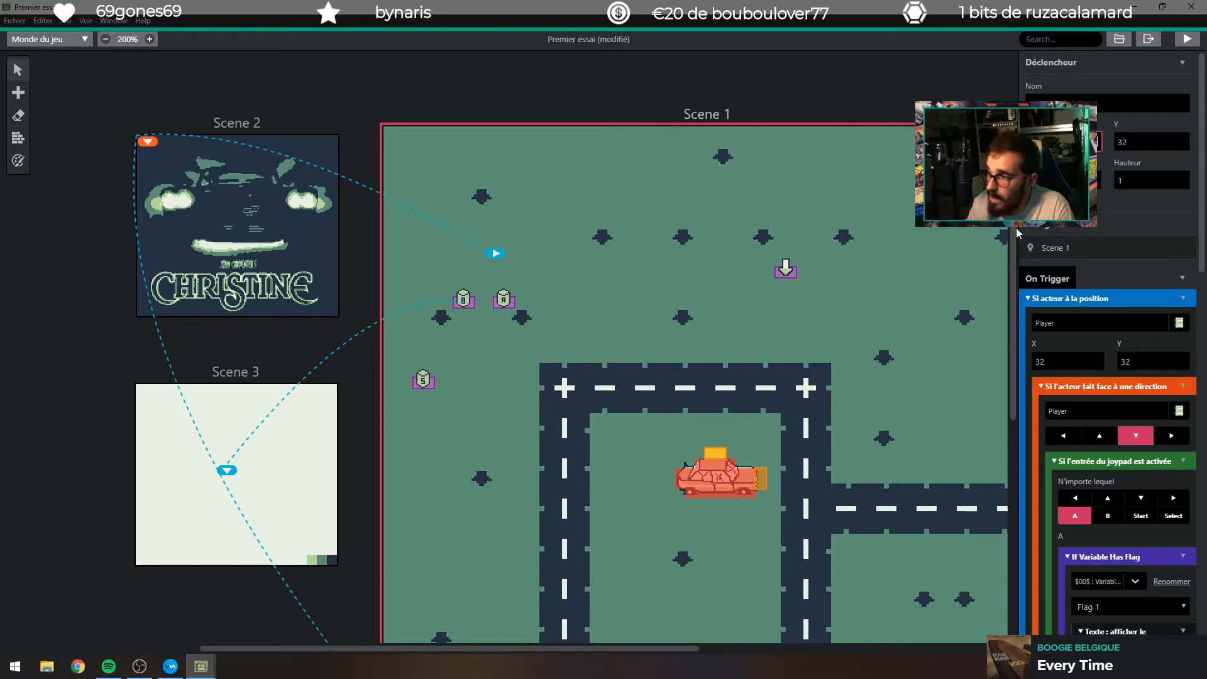
# Widen the properties sidebar and examine the trigger's position, facing-direction and joypad conditions.
pyautogui.scroll(-8, 1119, 293)
pyautogui.scroll(10, 1101, 419)
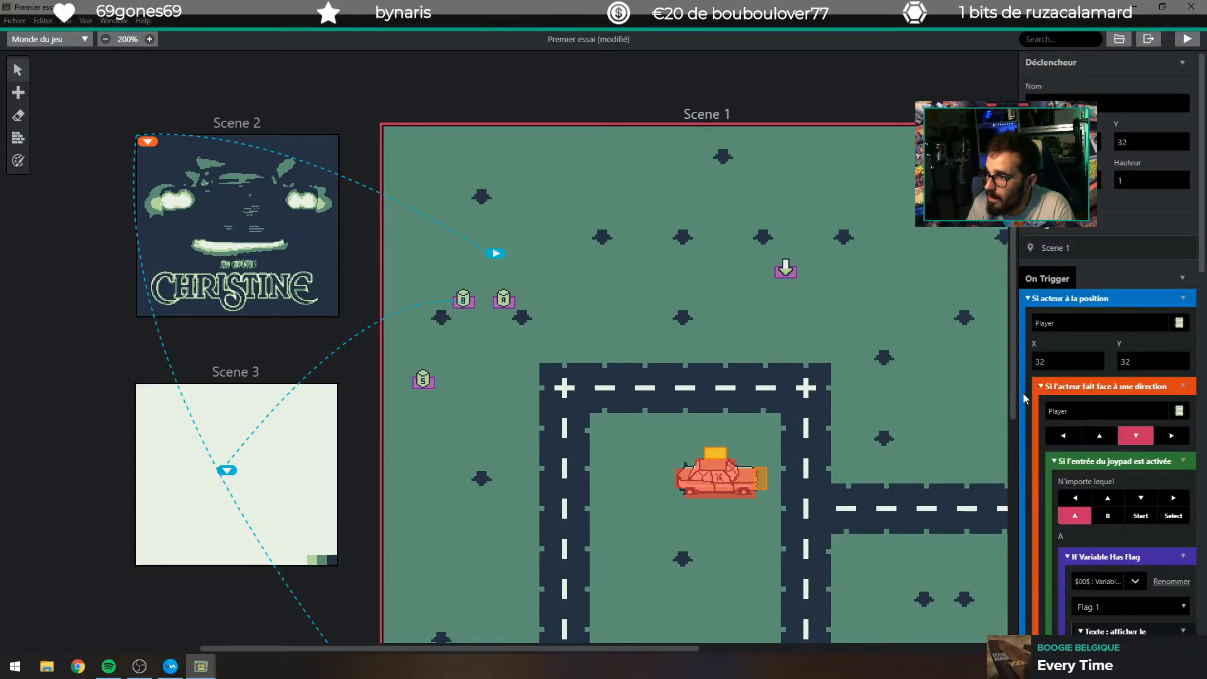
pyautogui.moveTo(1017, 396); pyautogui.dragTo(936, 382)
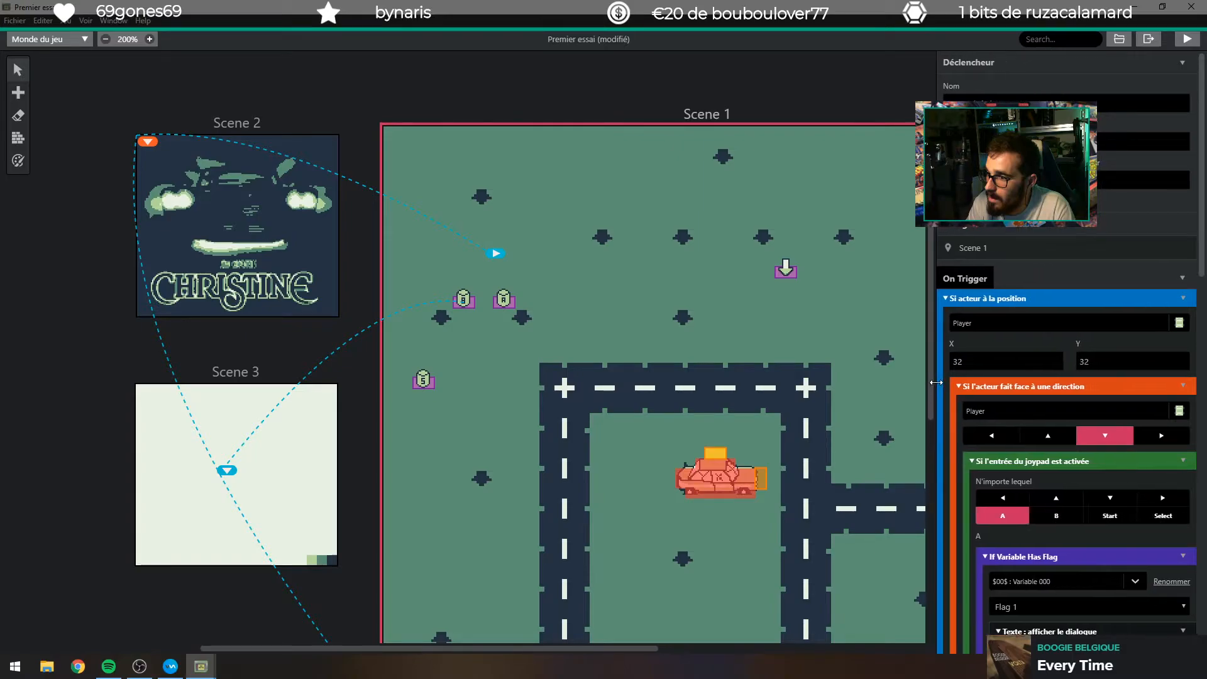
pyautogui.click(1016, 359)
pyautogui.click(1113, 360)
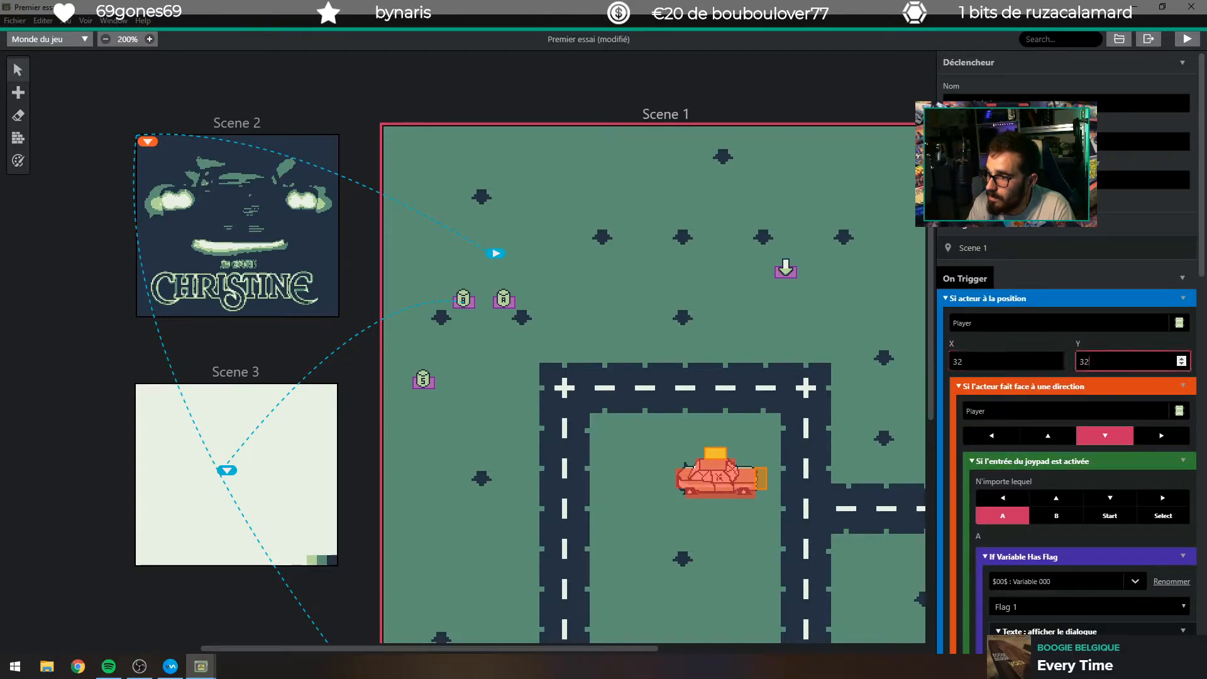
pyautogui.click(1001, 412)
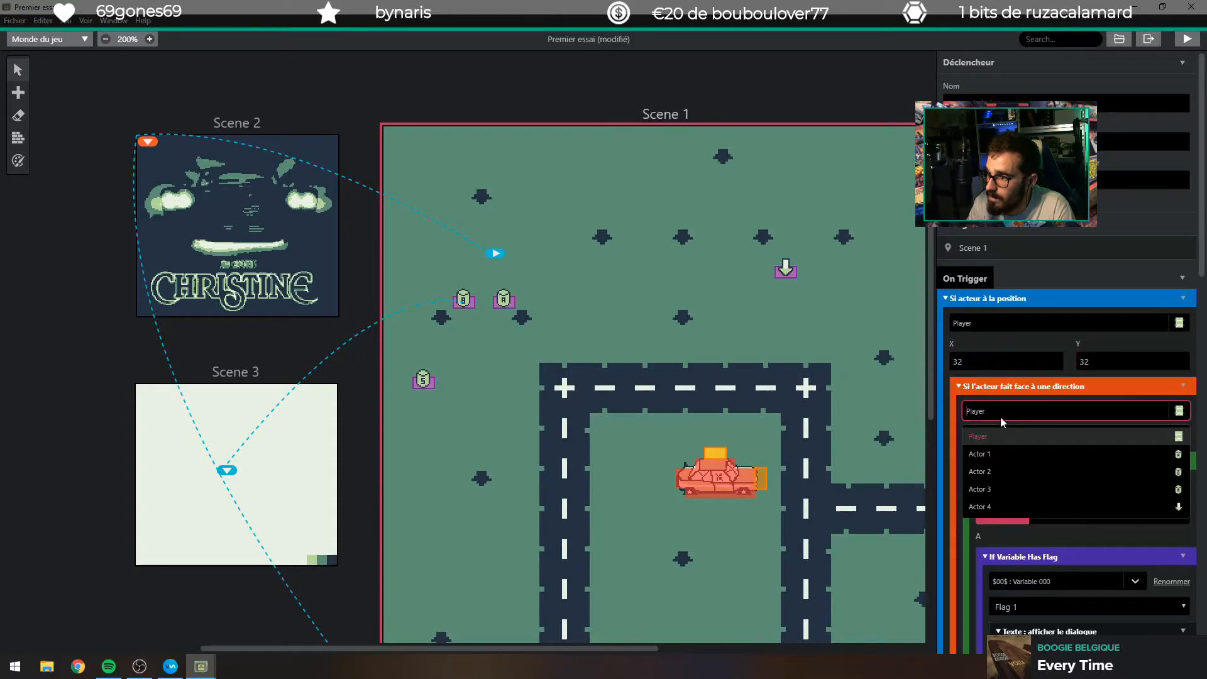
pyautogui.click(1000, 417)
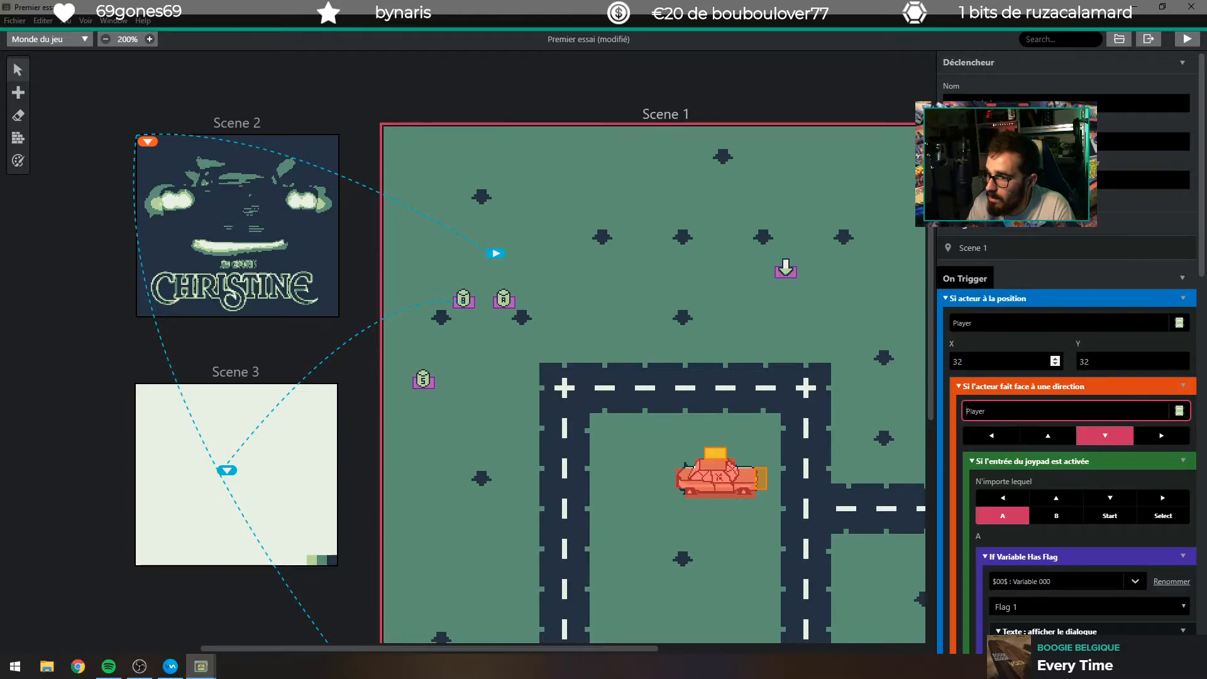
pyautogui.click(1112, 324)
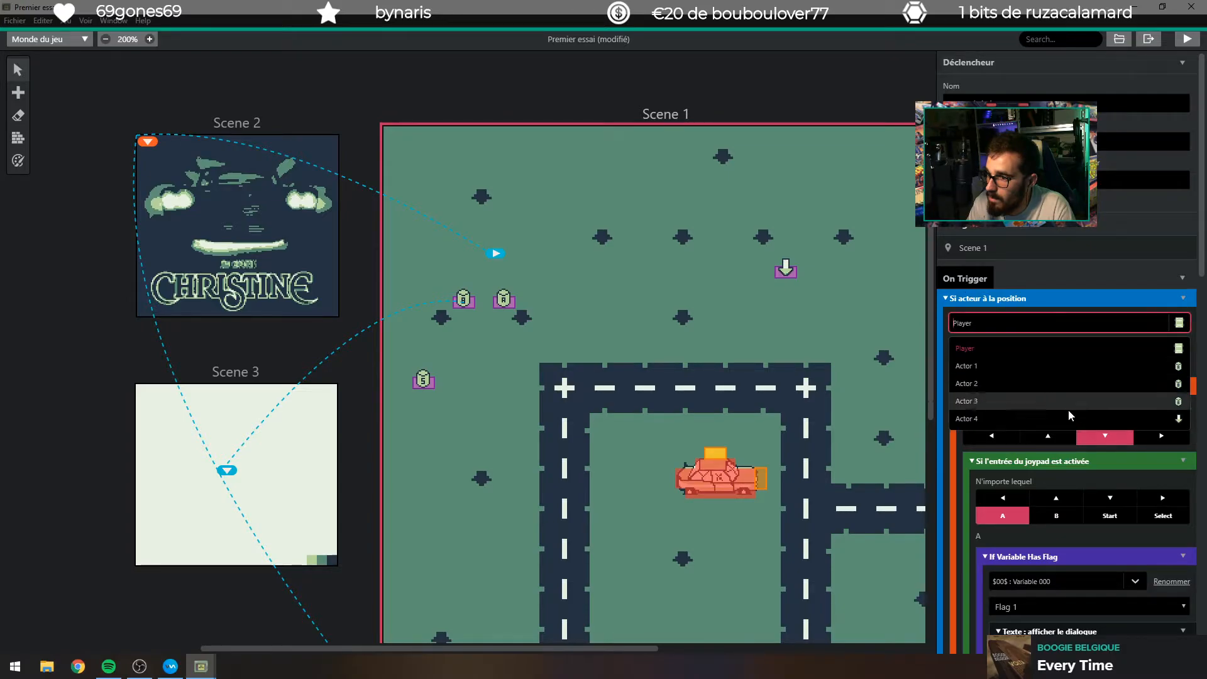
pyautogui.click(1008, 462)
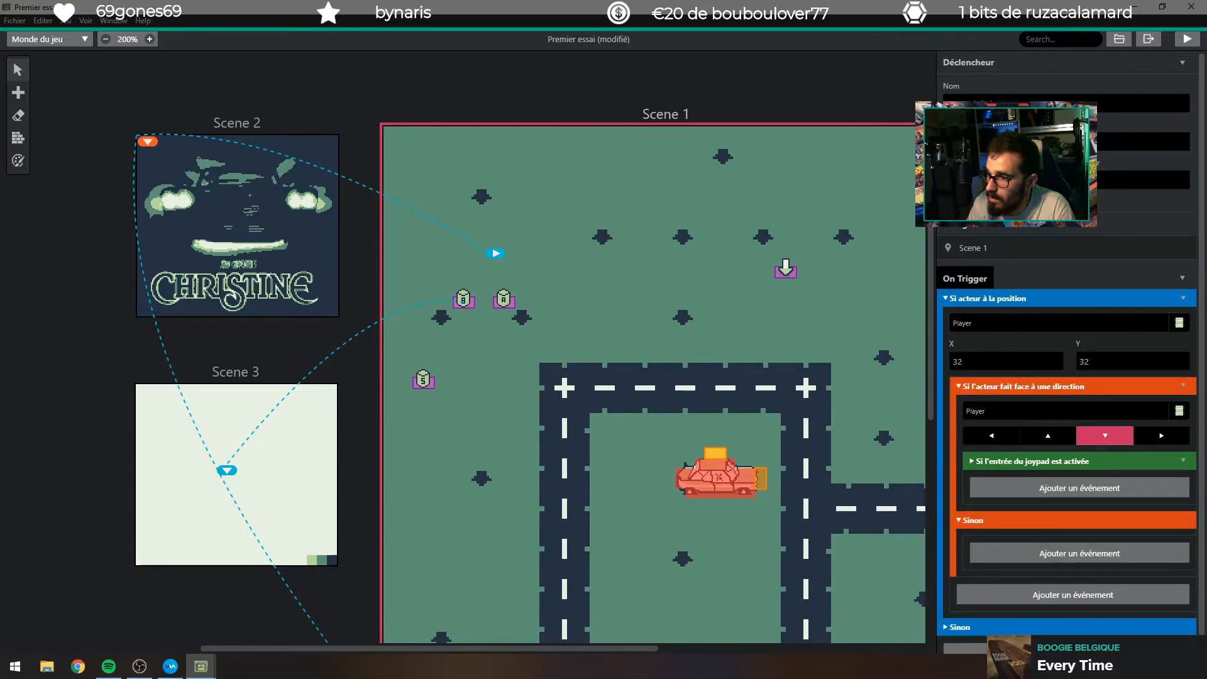
pyautogui.click(1008, 456)
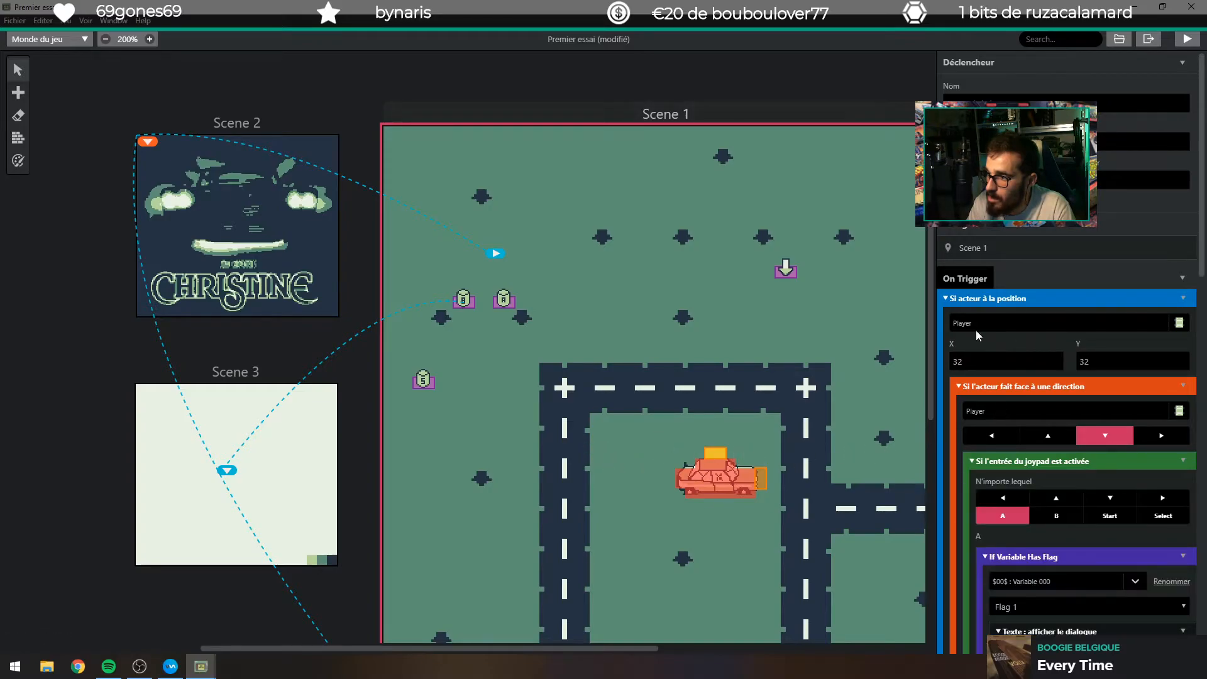
pyautogui.click(997, 324)
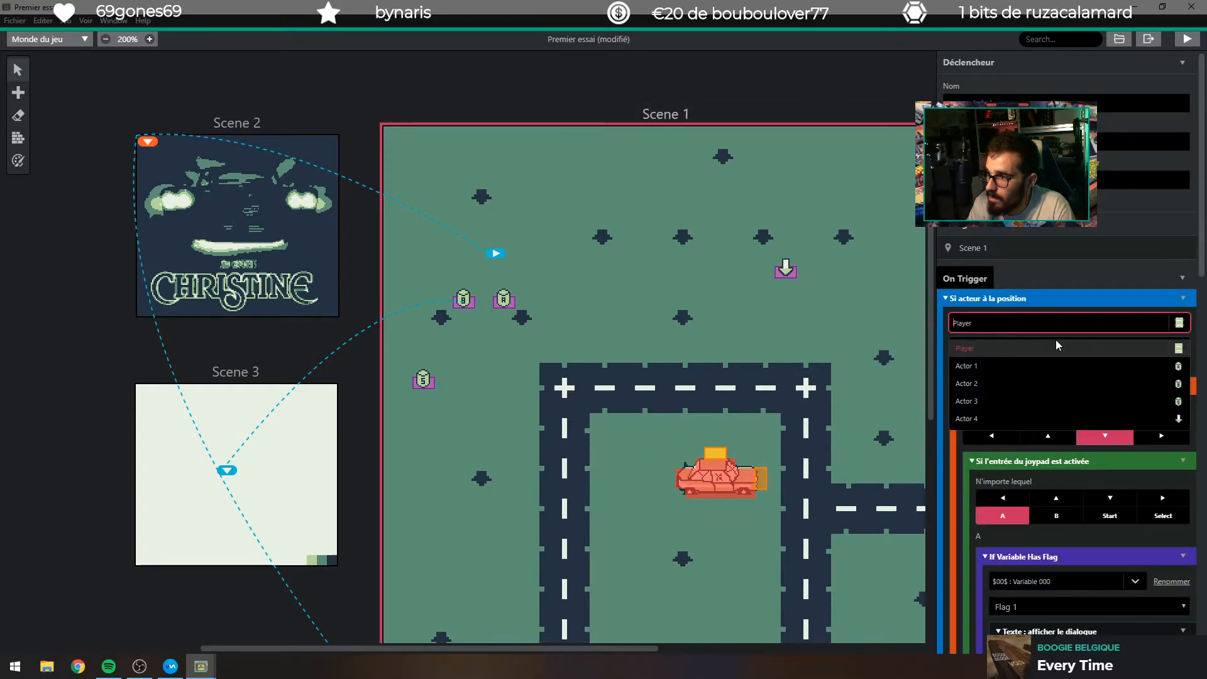
pyautogui.click(1057, 303)
pyautogui.click(1054, 302)
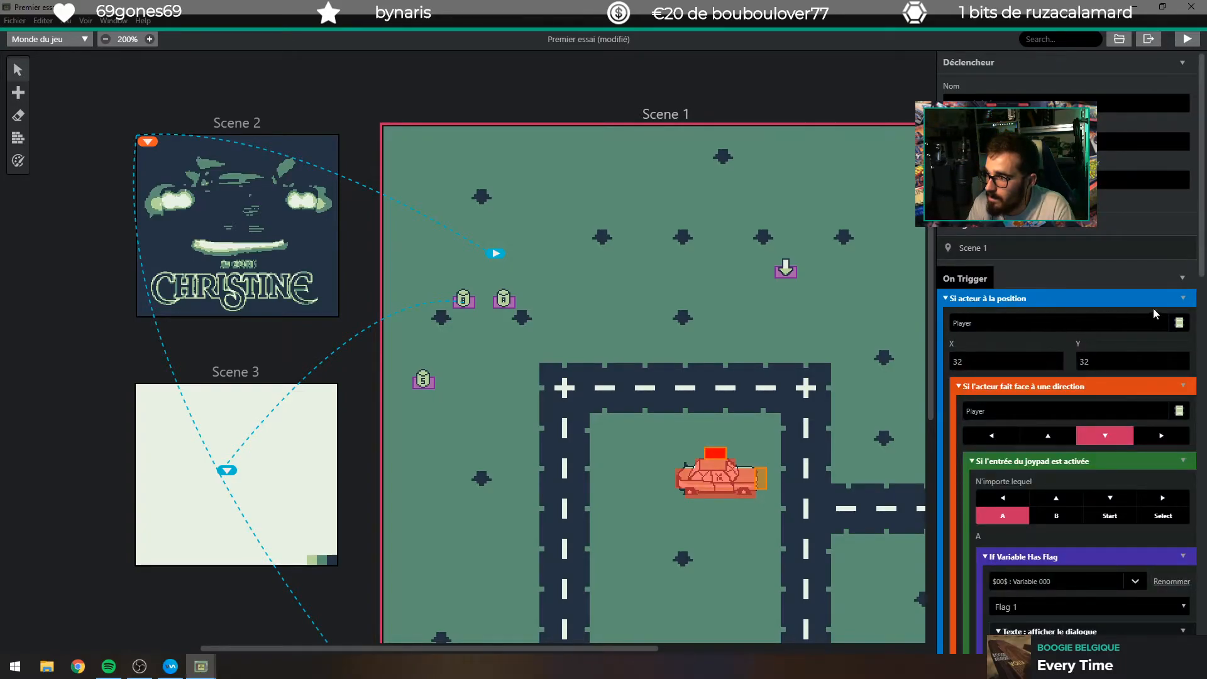
# Copy the trigger's "Si acteur à la position" event and collapse the Set Flags and Add Flags events in Scene 1's On Init script.
pyautogui.click(1183, 299)
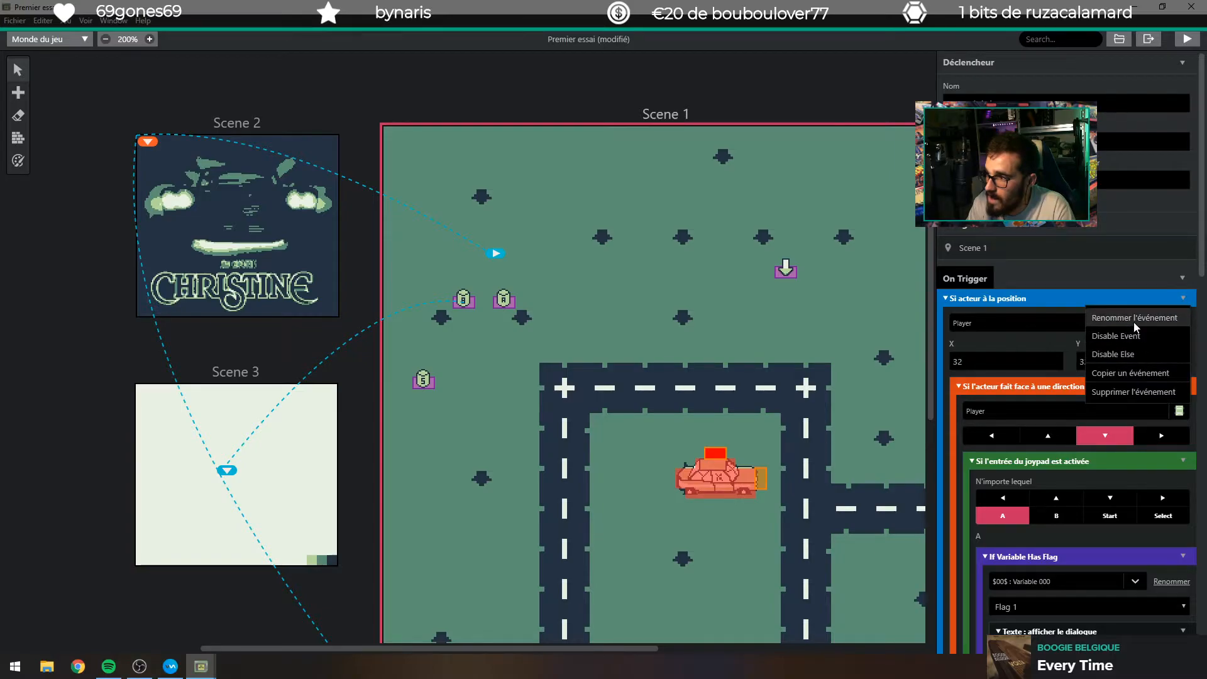
pyautogui.click(1147, 375)
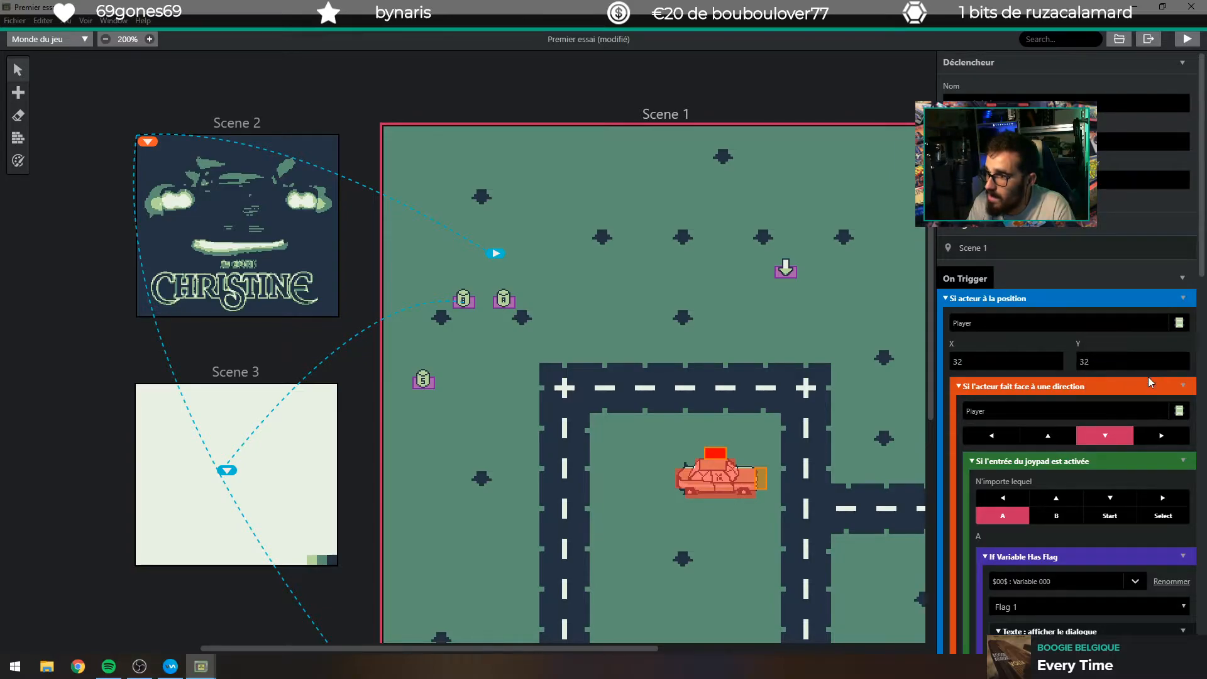
pyautogui.click(435, 153)
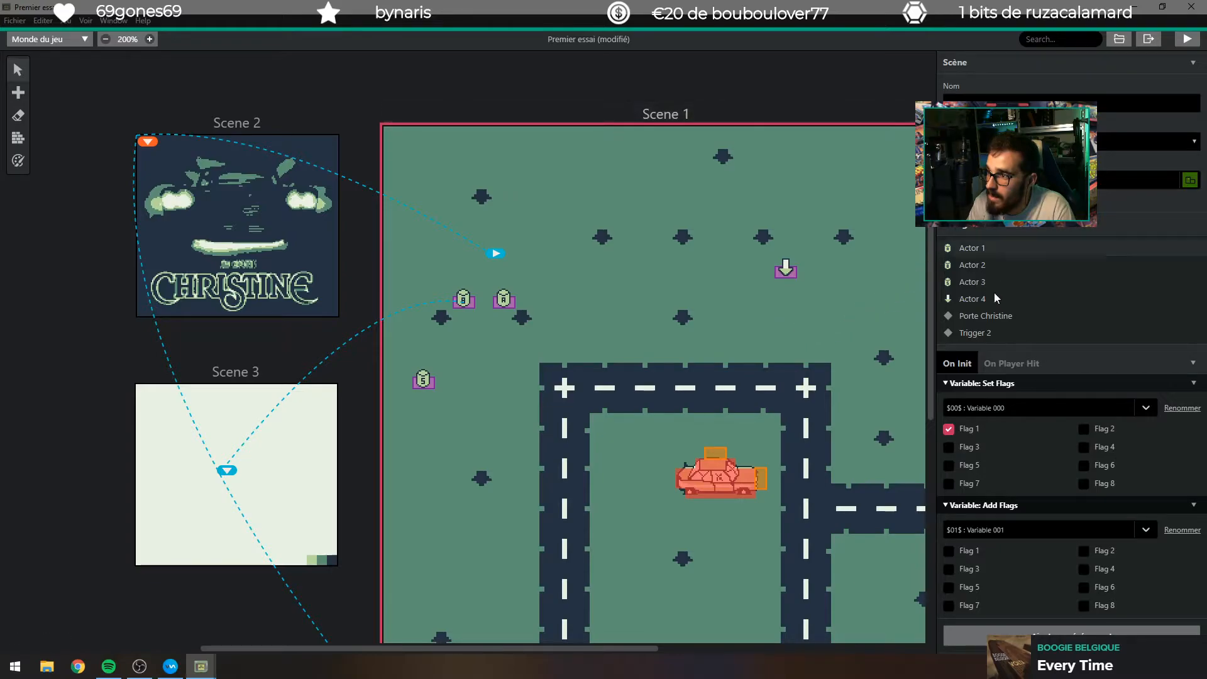
pyautogui.click(954, 383)
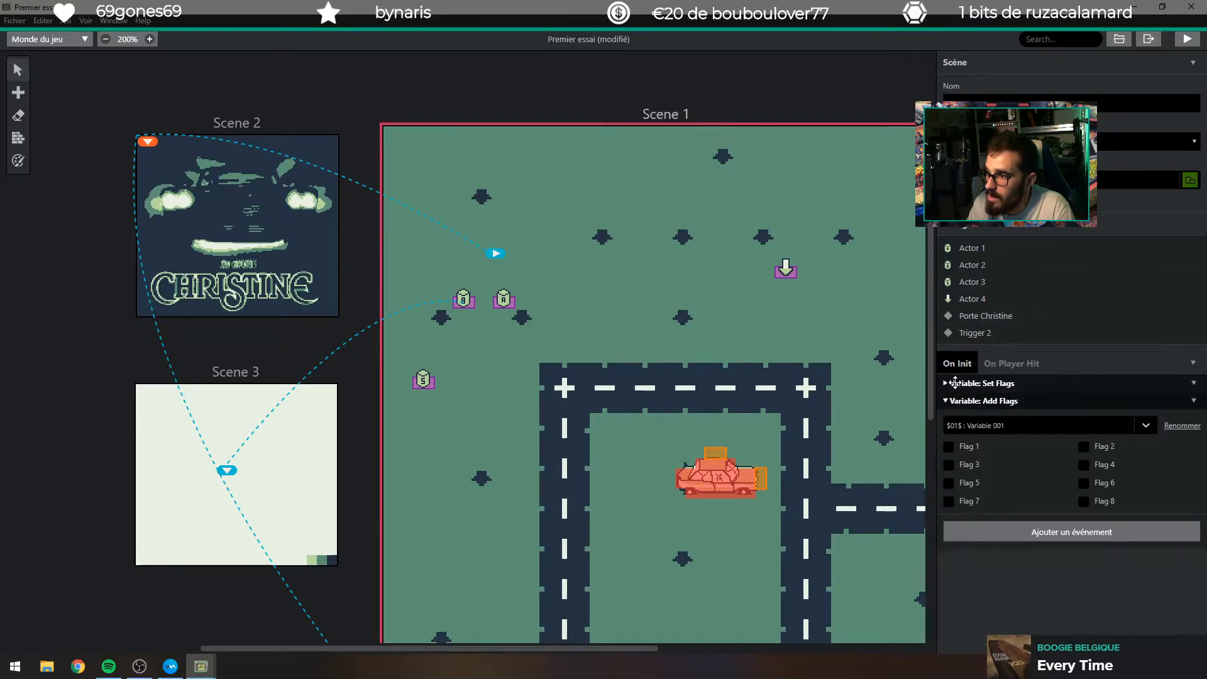
pyautogui.click(949, 400)
pyautogui.click(1017, 427)
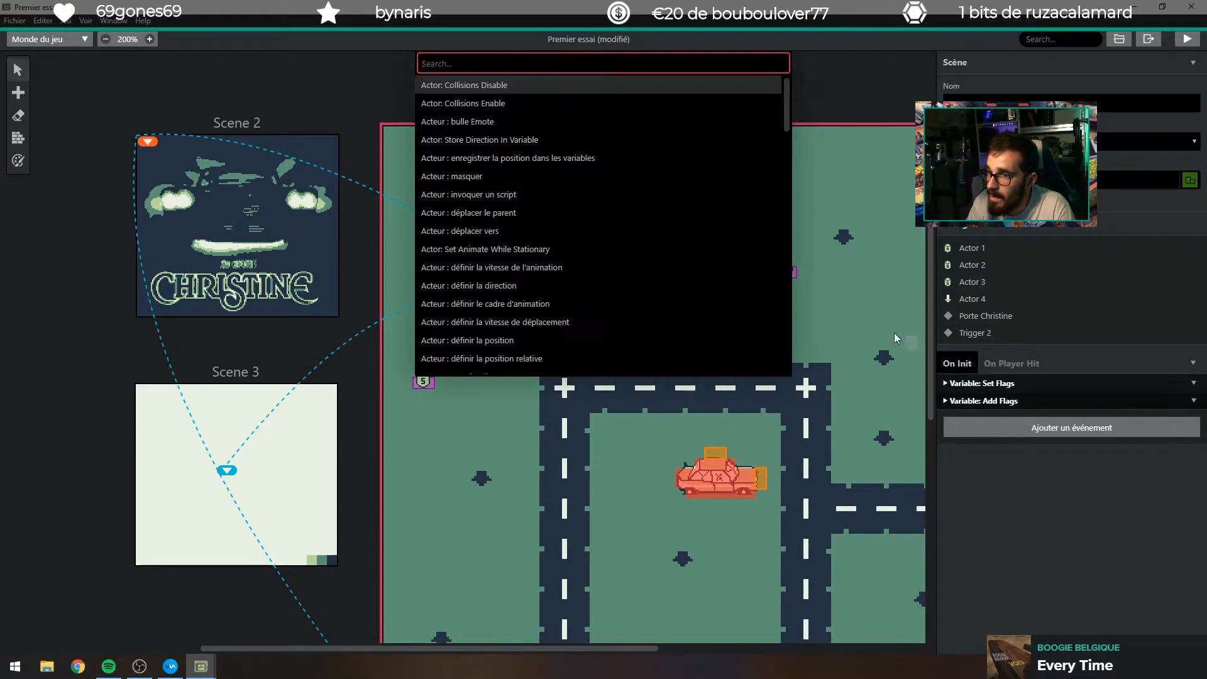
pyautogui.click(1122, 526)
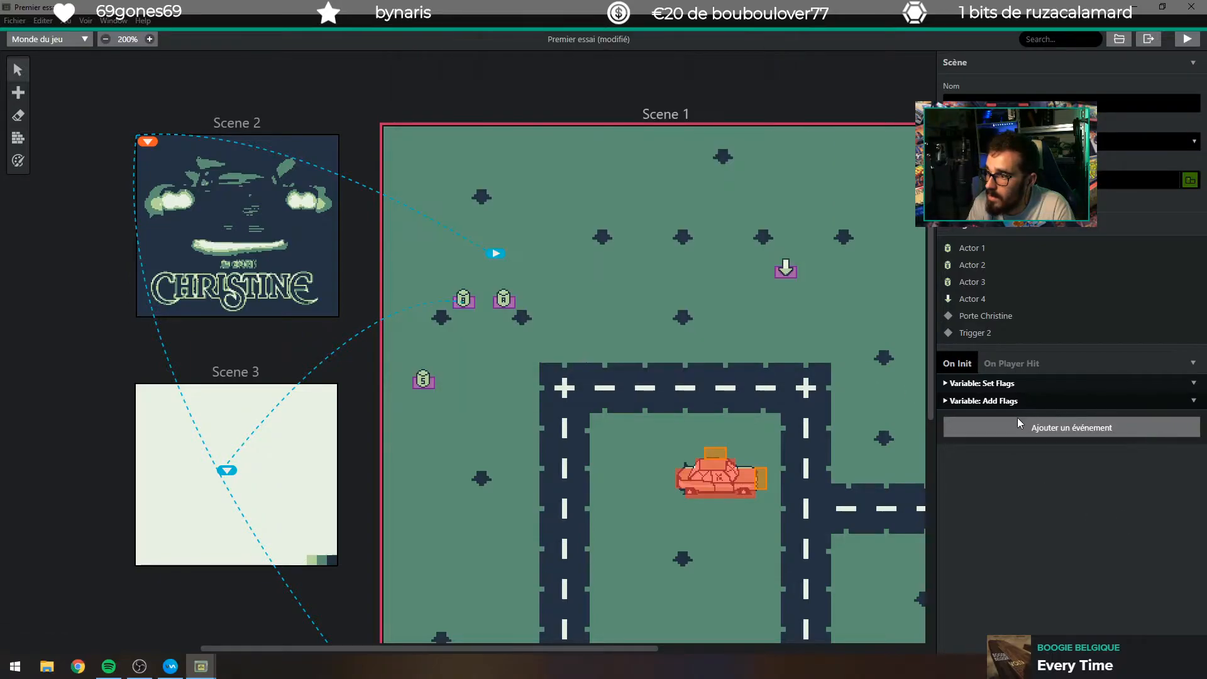
# Paste the copied event before Scene 1's existing On Init script and collapse it.
pyautogui.click(1194, 402)
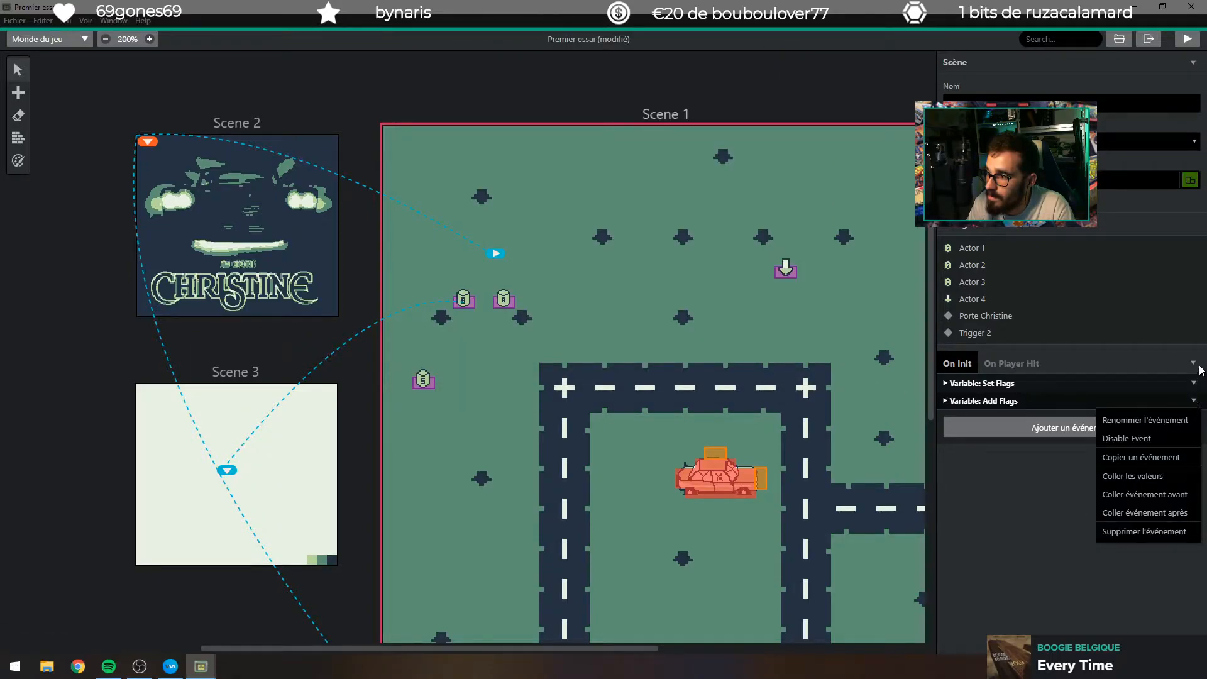
pyautogui.click(1201, 369)
pyautogui.click(1193, 364)
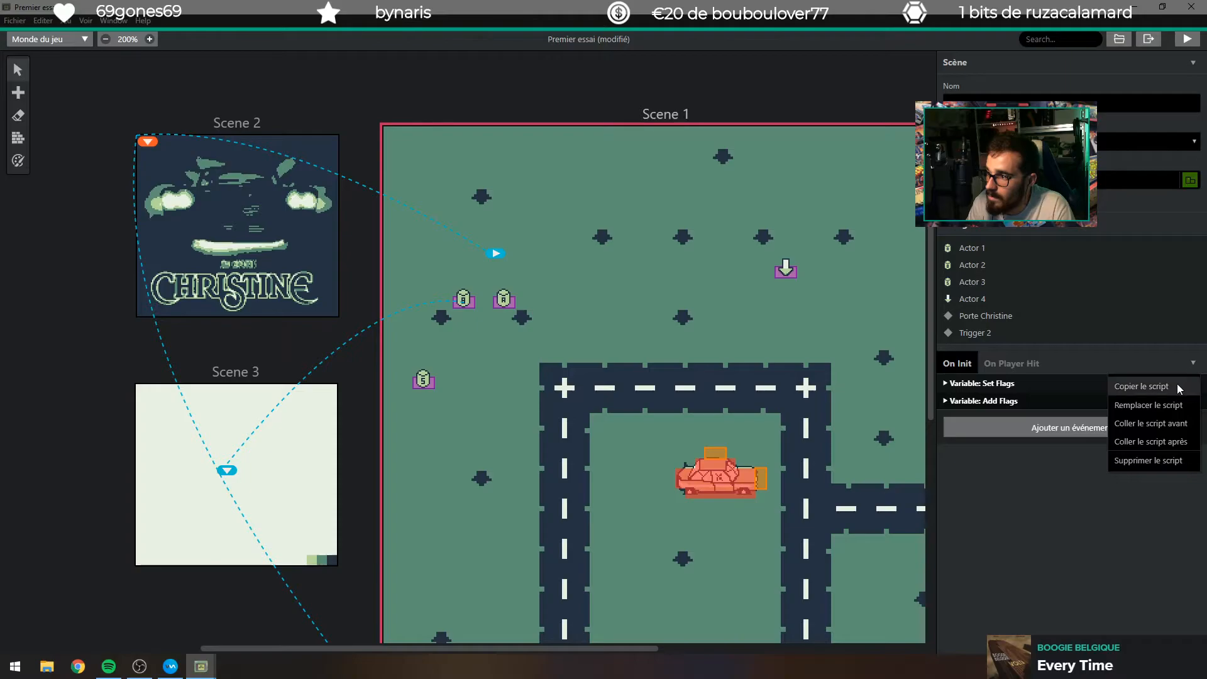
pyautogui.click(1182, 425)
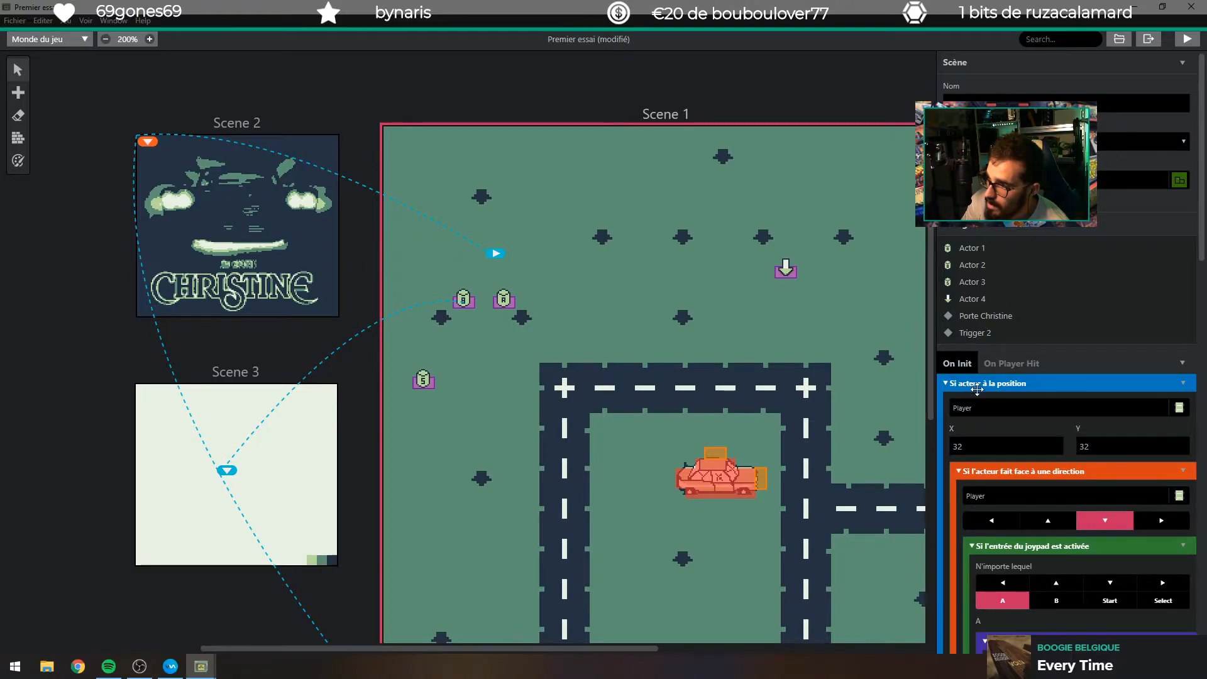
pyautogui.click(944, 382)
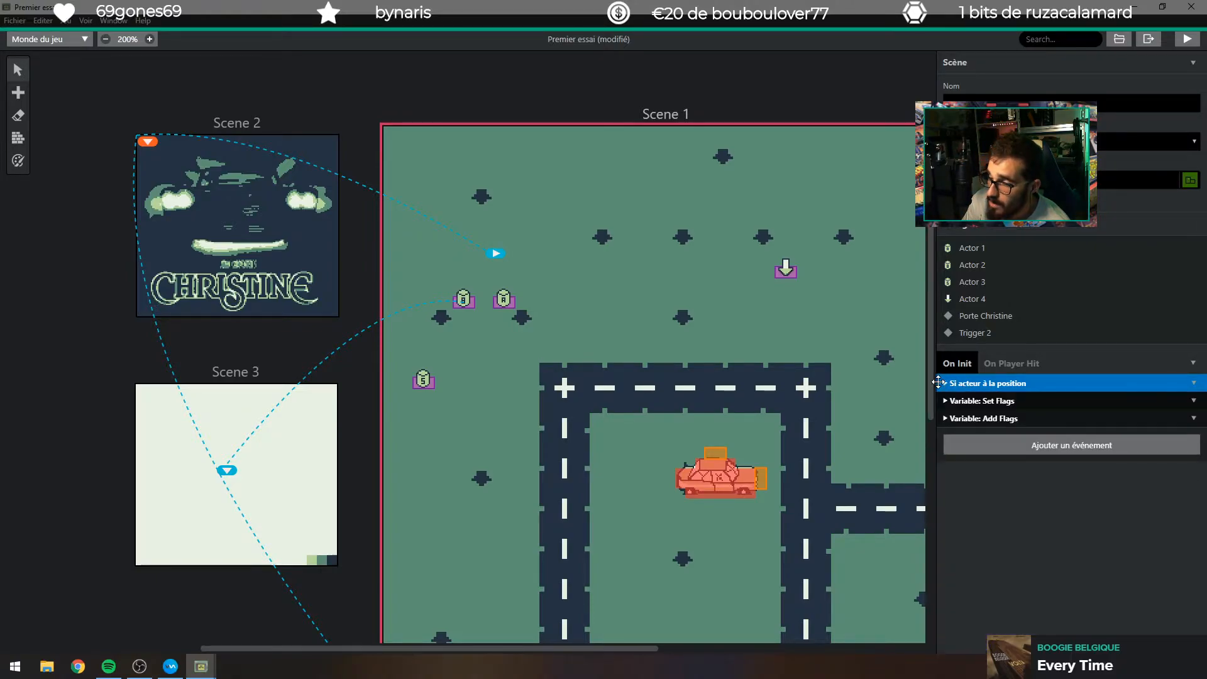
# Check the nested conditions and dialogues of the position event in Scene 1's On Init script.
pyautogui.click(716, 452)
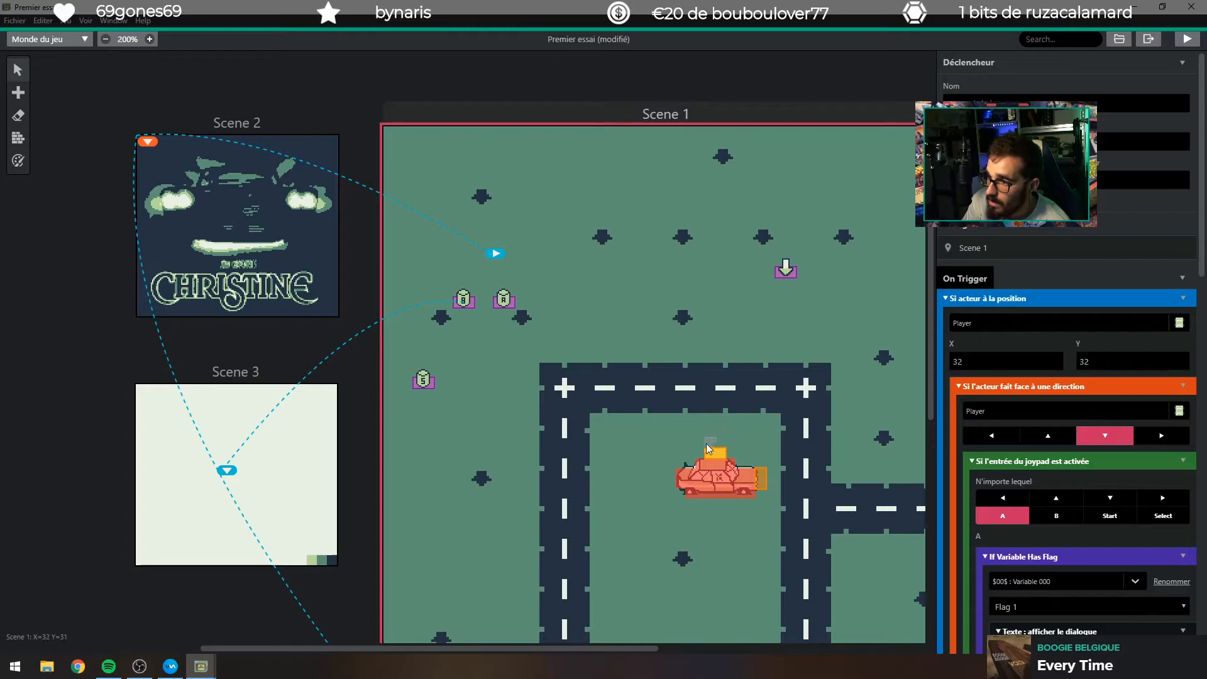
pyautogui.click(674, 453)
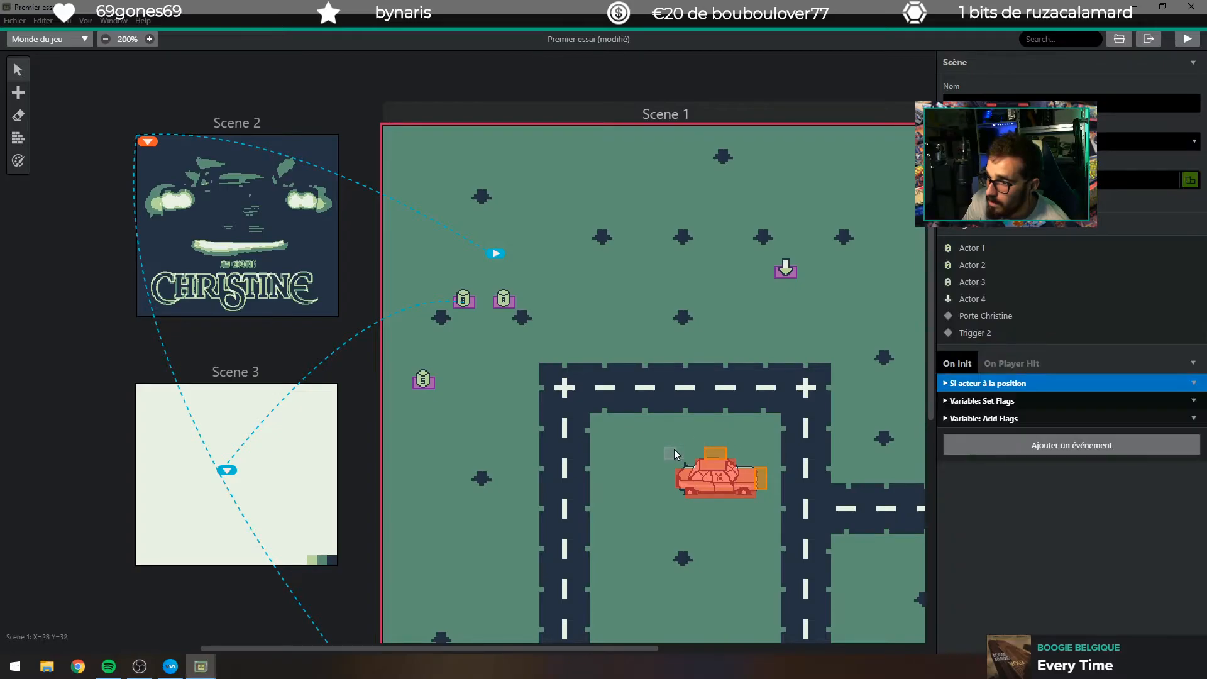
pyautogui.click(950, 386)
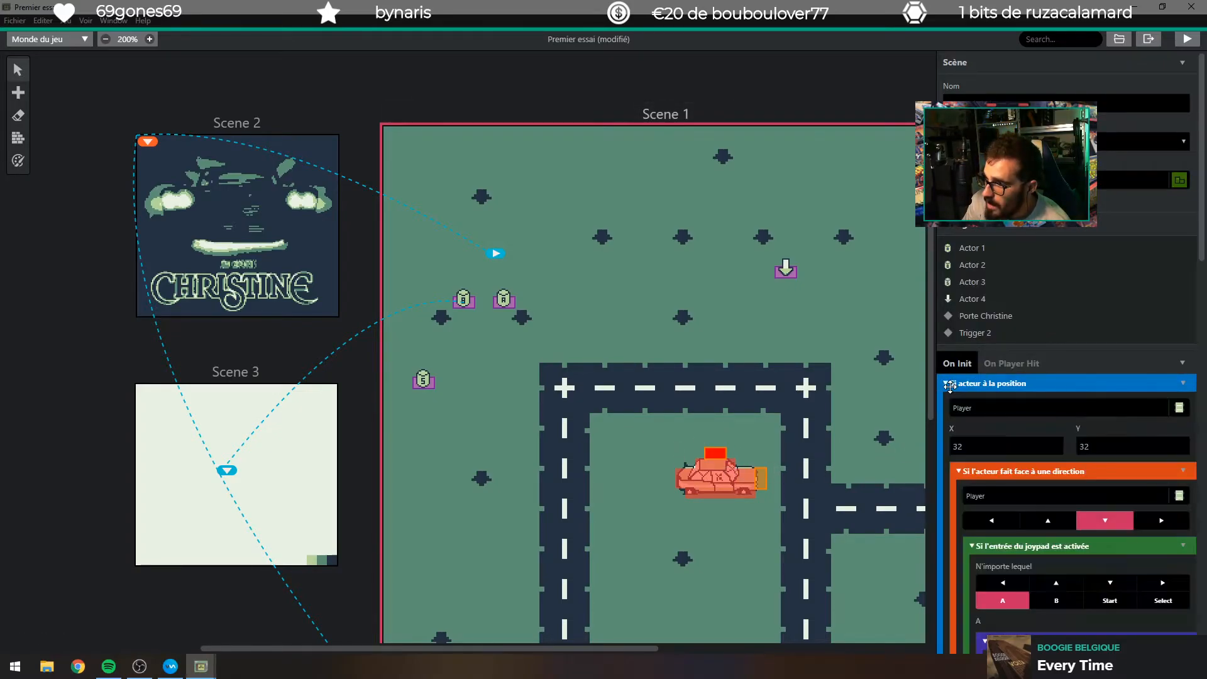
pyautogui.scroll(-10, 1017, 427)
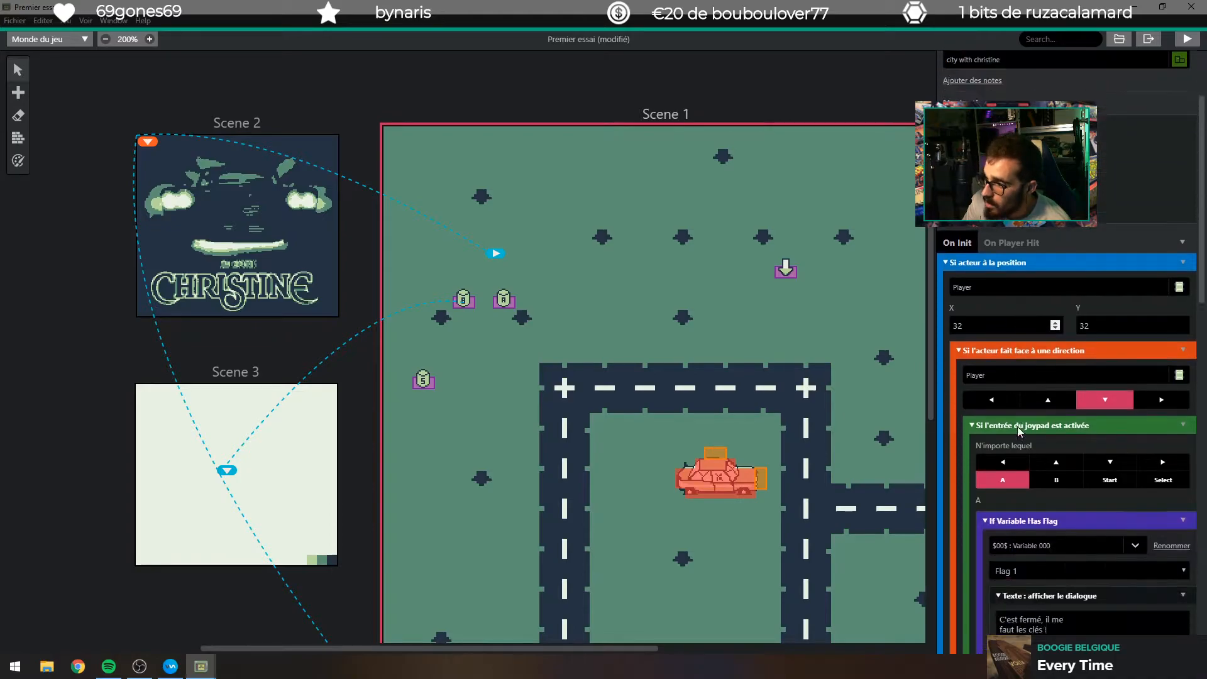
pyautogui.scroll(12, 998, 395)
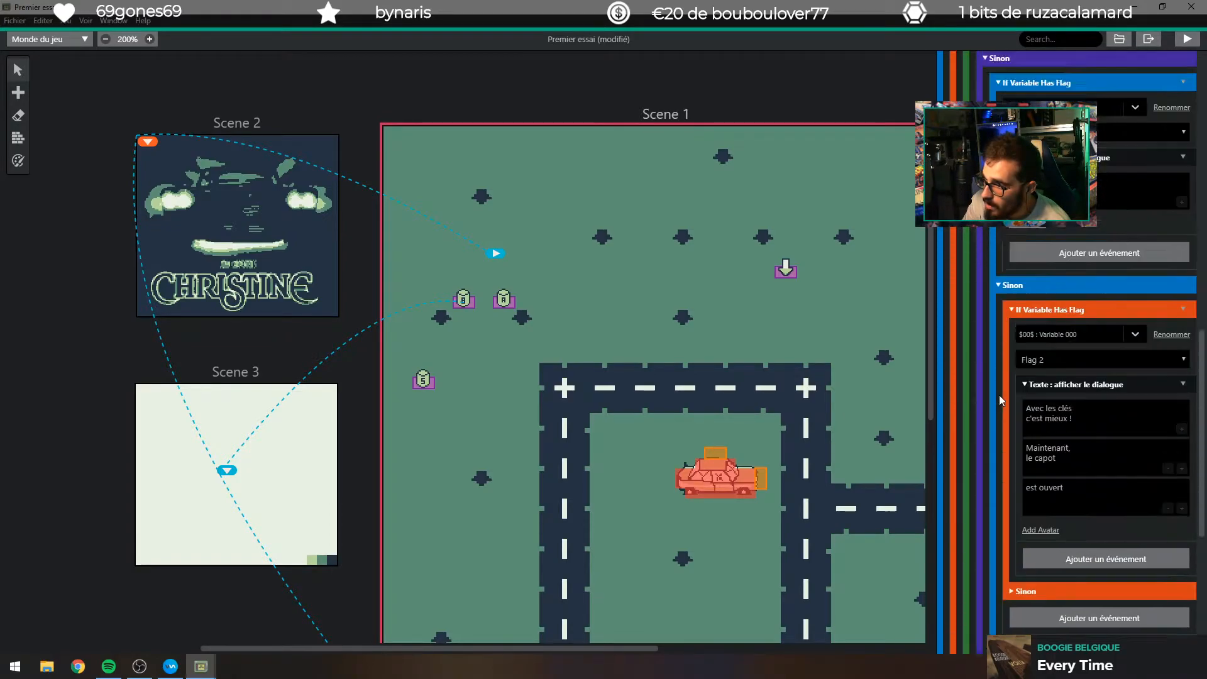
pyautogui.click(948, 390)
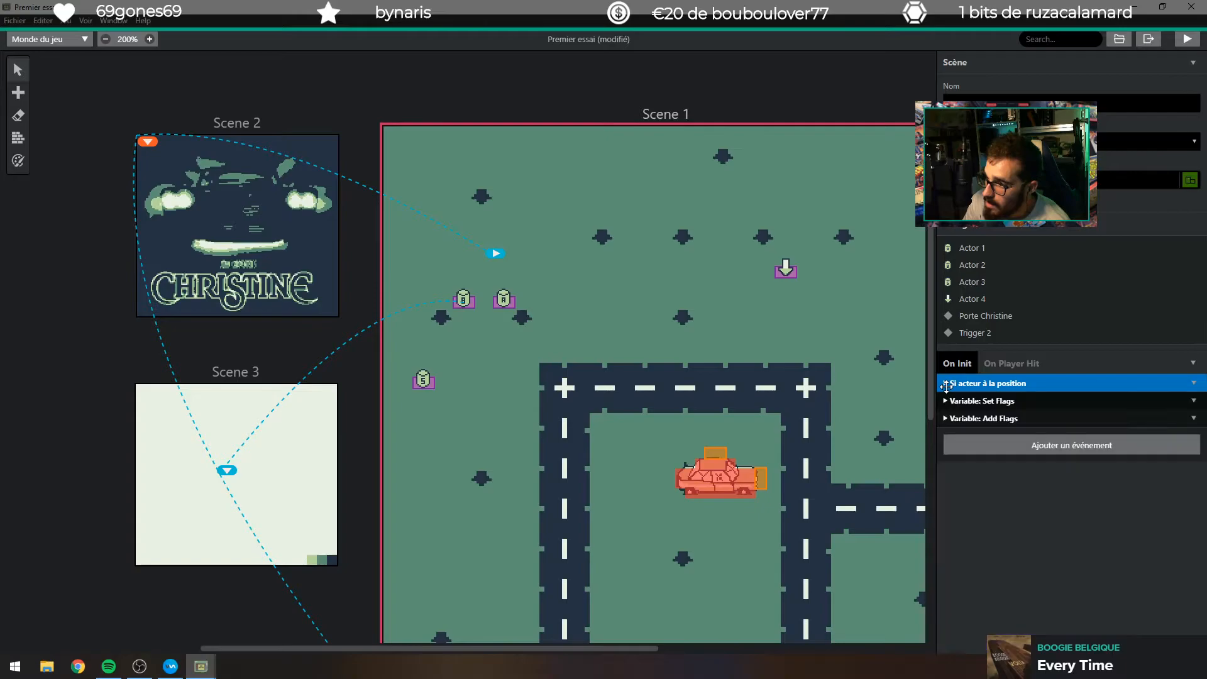
# Move the trigger off the car's roof to the grass above the road at X 24, Y 20, and start a test play of the game.
pyautogui.click(722, 454)
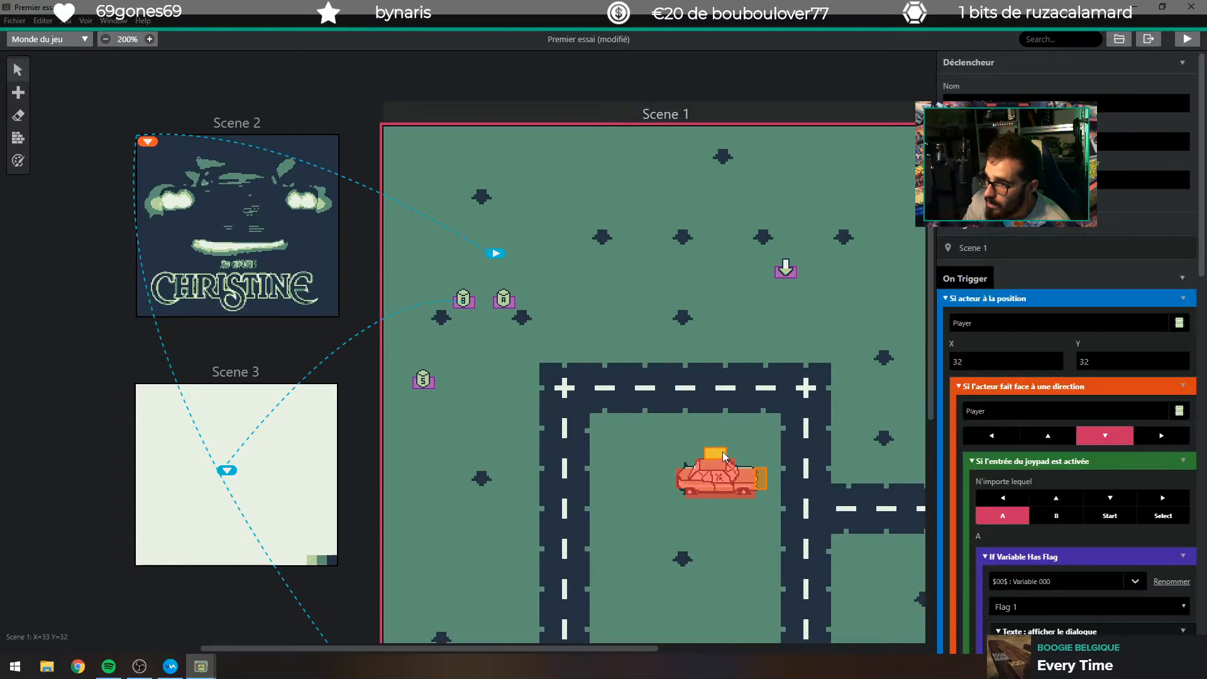
pyautogui.moveTo(716, 410); pyautogui.dragTo(627, 320)
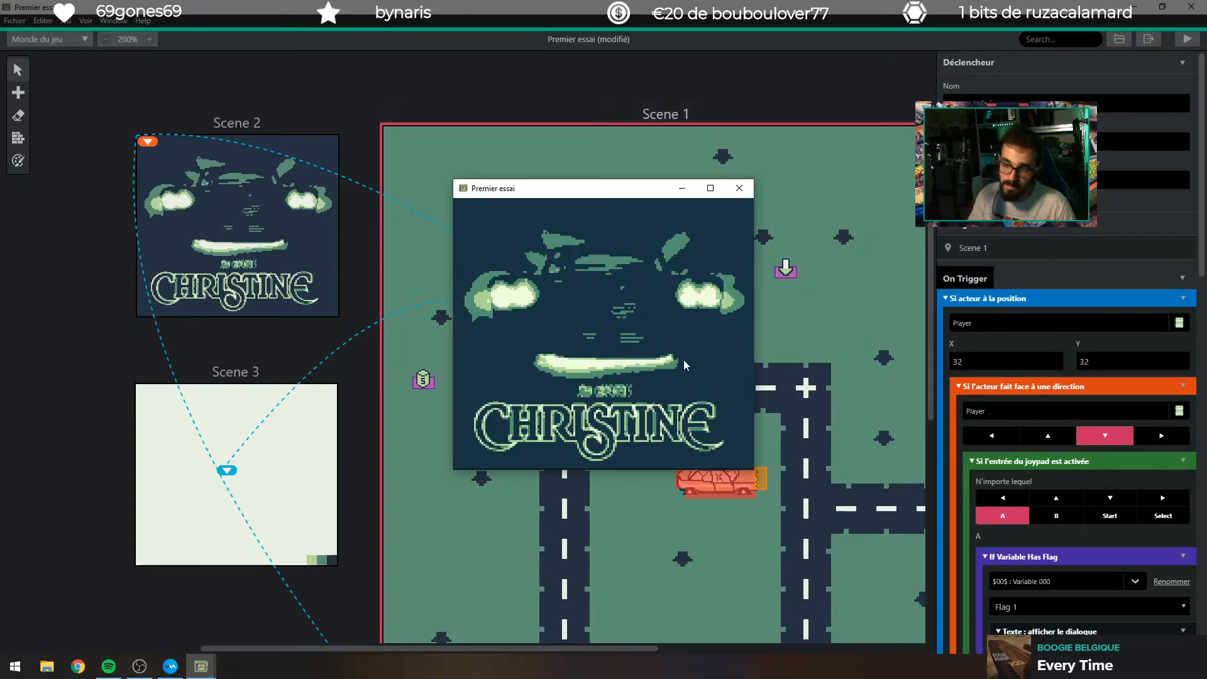
pyautogui.press('z')
pyautogui.press('z')
# Steer the player from the start point across Scene 1 to the upper side of the car.
pyautogui.press('Right')
pyautogui.press('Up')
pyautogui.press('Right')
pyautogui.press('Up')
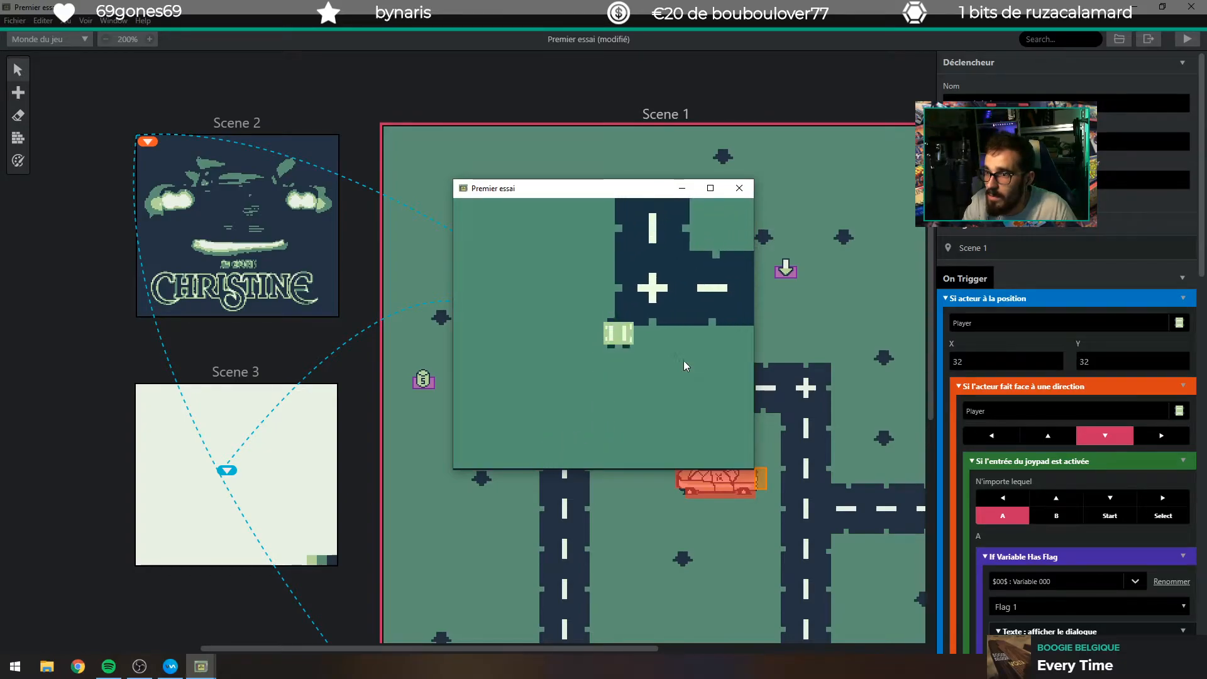
pyautogui.press('Up')
pyautogui.press('Right')
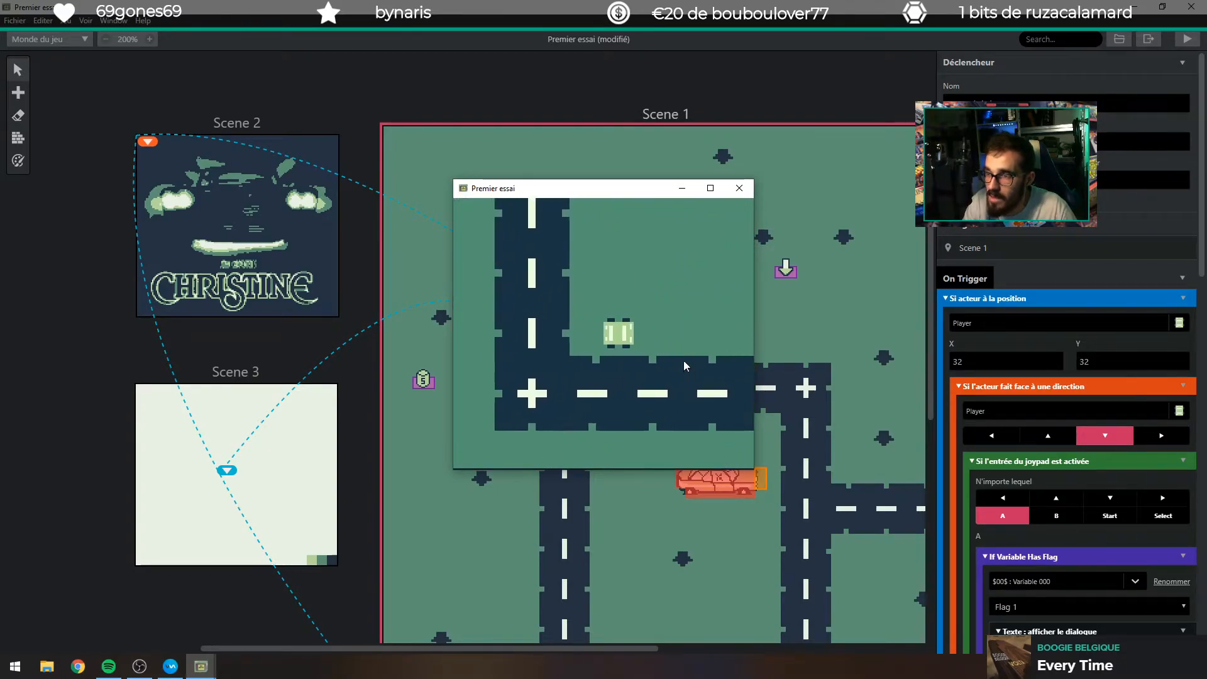
pyautogui.press('Up')
pyautogui.press('Right')
pyautogui.press('Up')
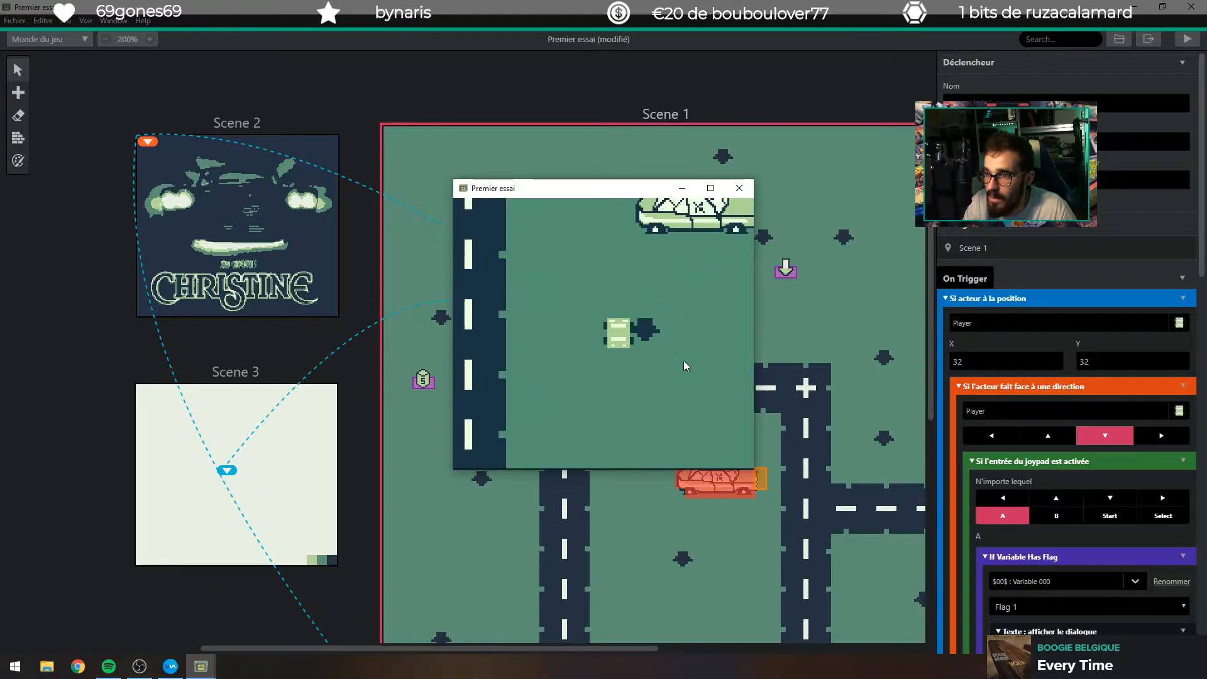
pyautogui.press('Right')
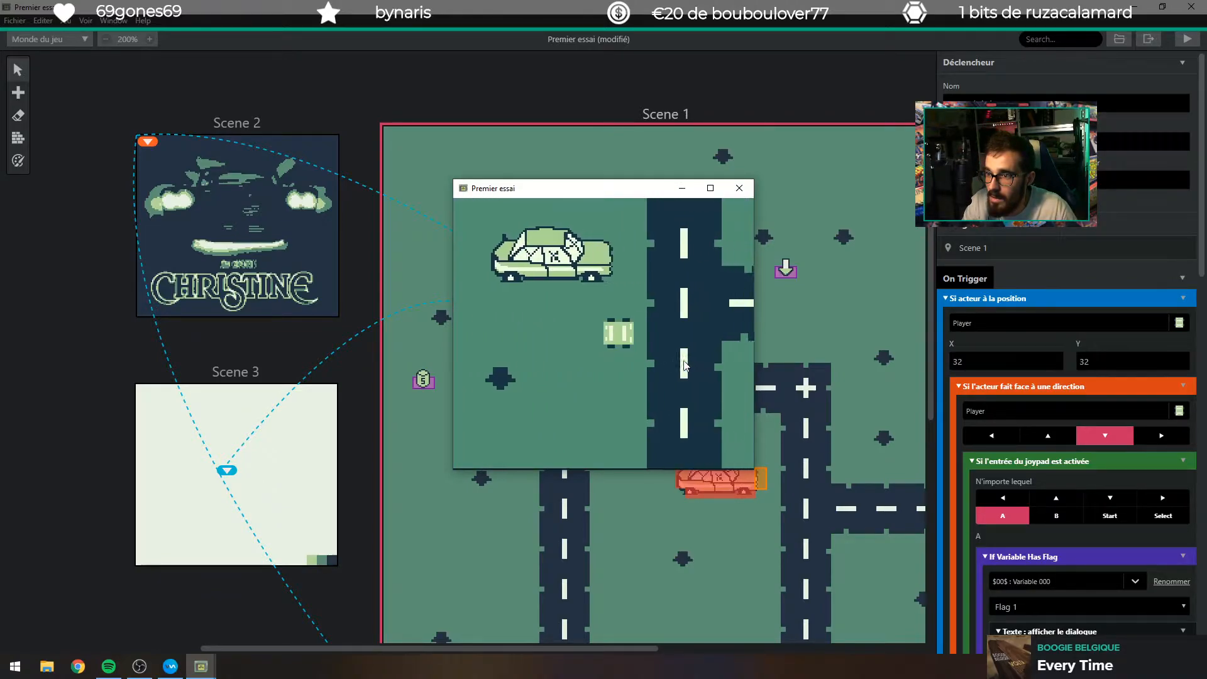
pyautogui.press('Up')
pyautogui.press('Right')
pyautogui.press('Up')
pyautogui.press('Left')
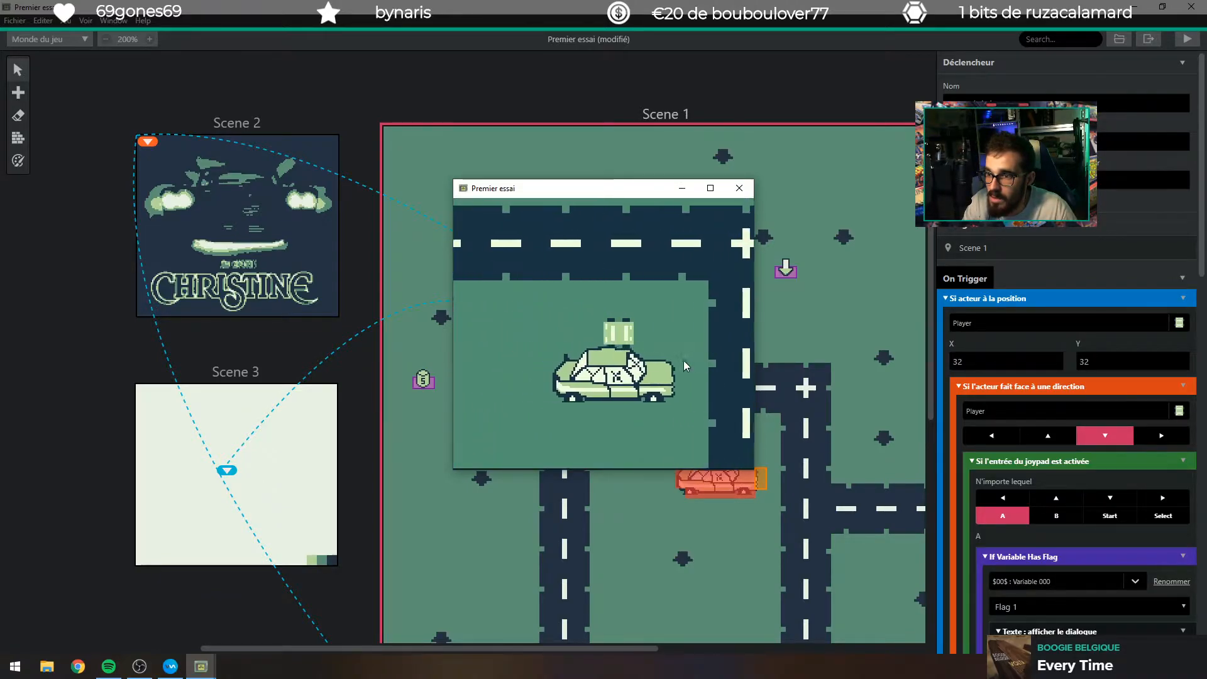
# Test whether the On Init dialogues appear by positioning the player along the car's roof and facing down toward it.
pyautogui.press('Left')
pyautogui.press('Down')
pyautogui.press('Right')
pyautogui.press('Down')
pyautogui.press('Right')
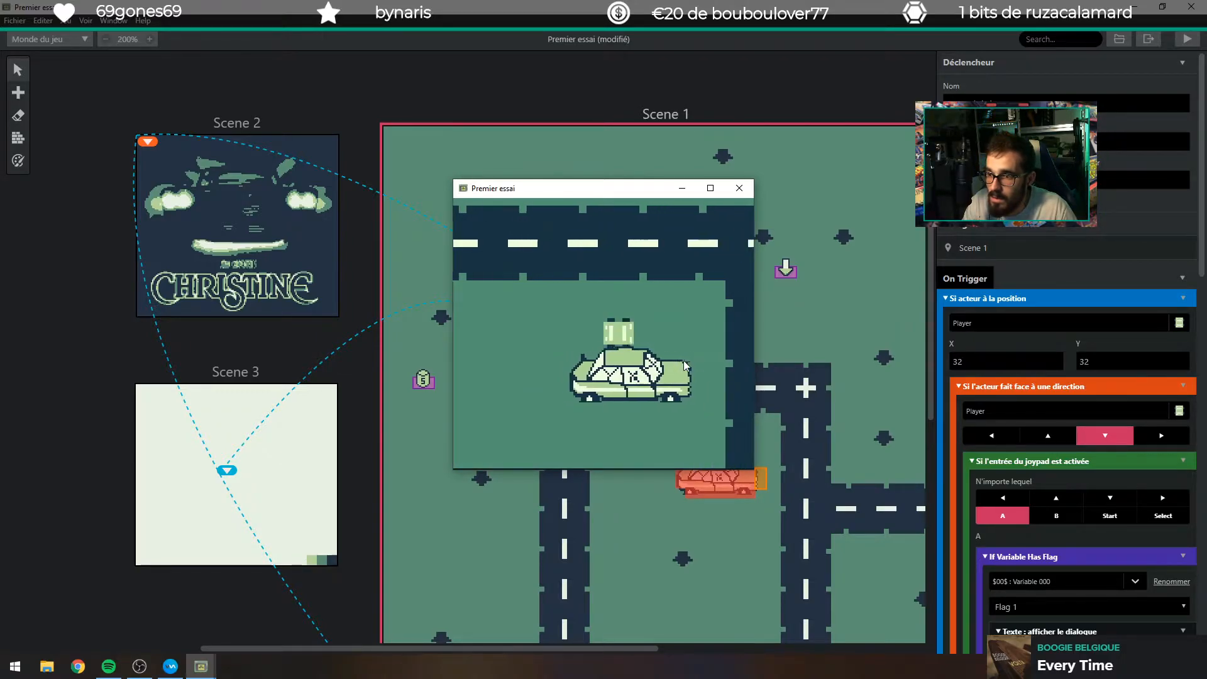
pyautogui.press('Down')
pyautogui.press('Left')
pyautogui.press('Down')
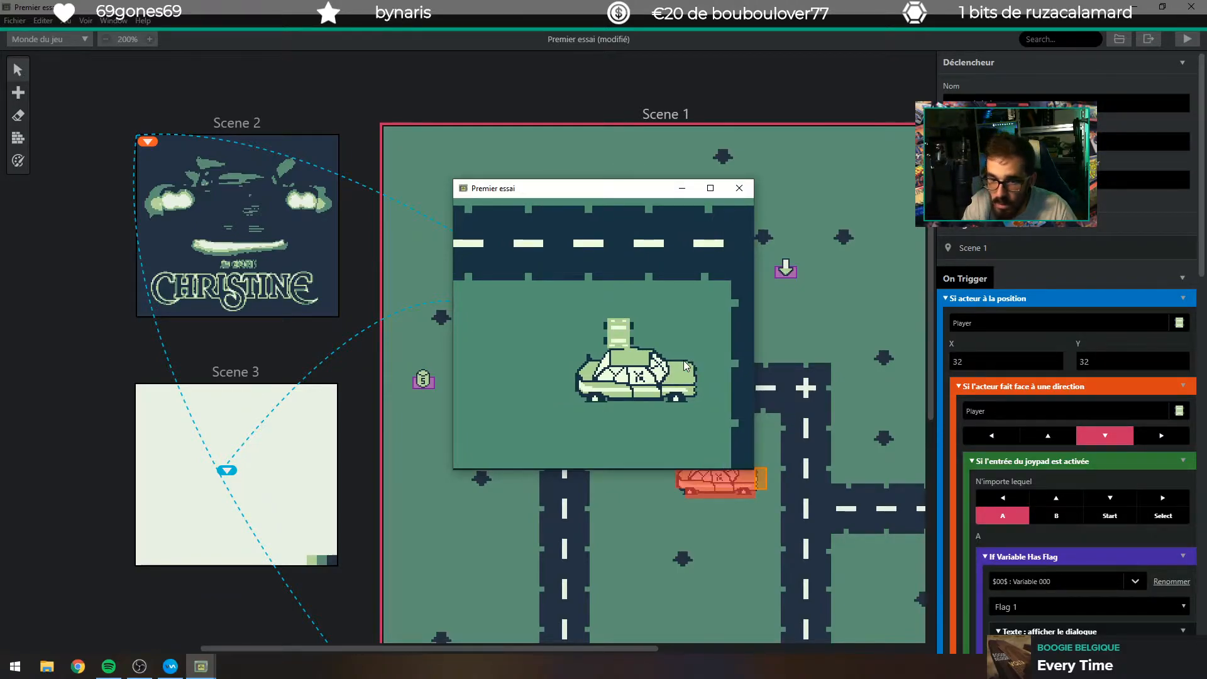
pyautogui.press('Up')
pyautogui.press('Up')
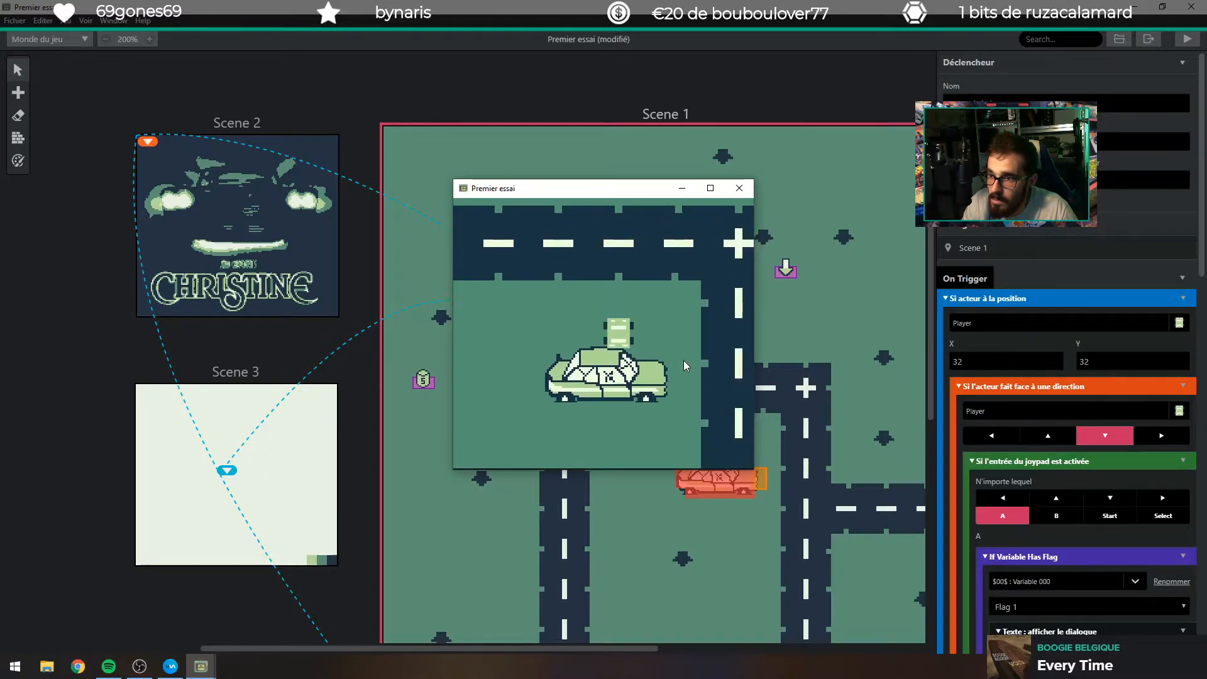
pyautogui.press('Down')
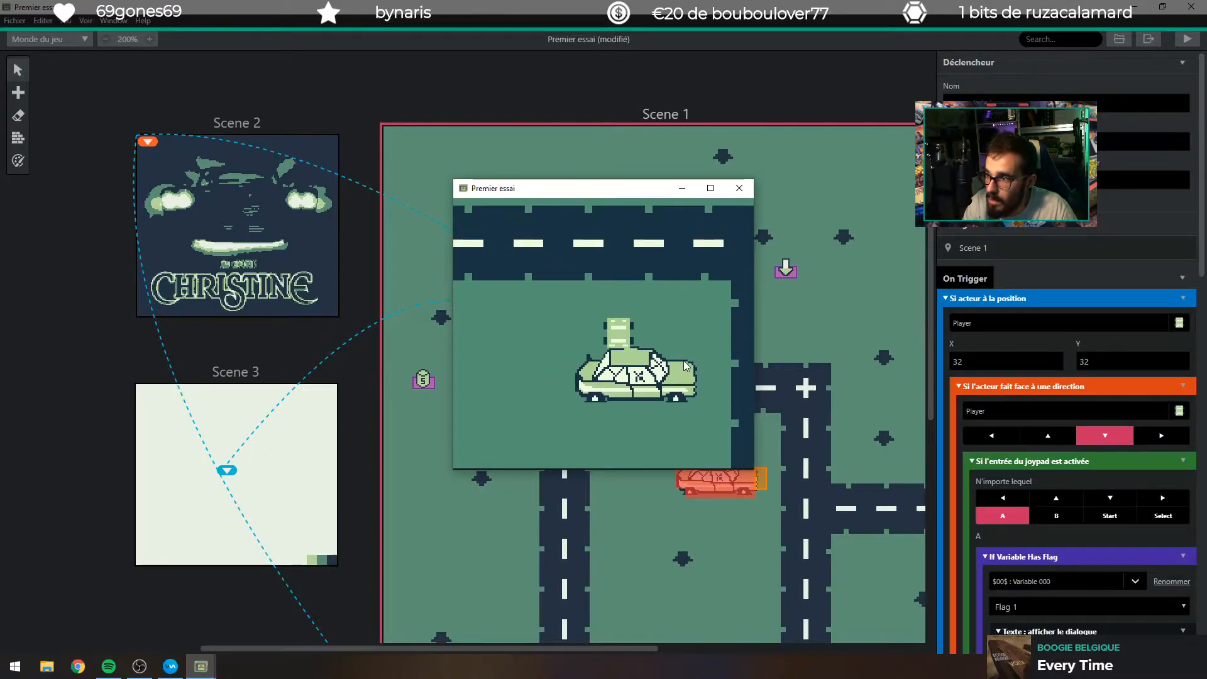
pyautogui.press('Right')
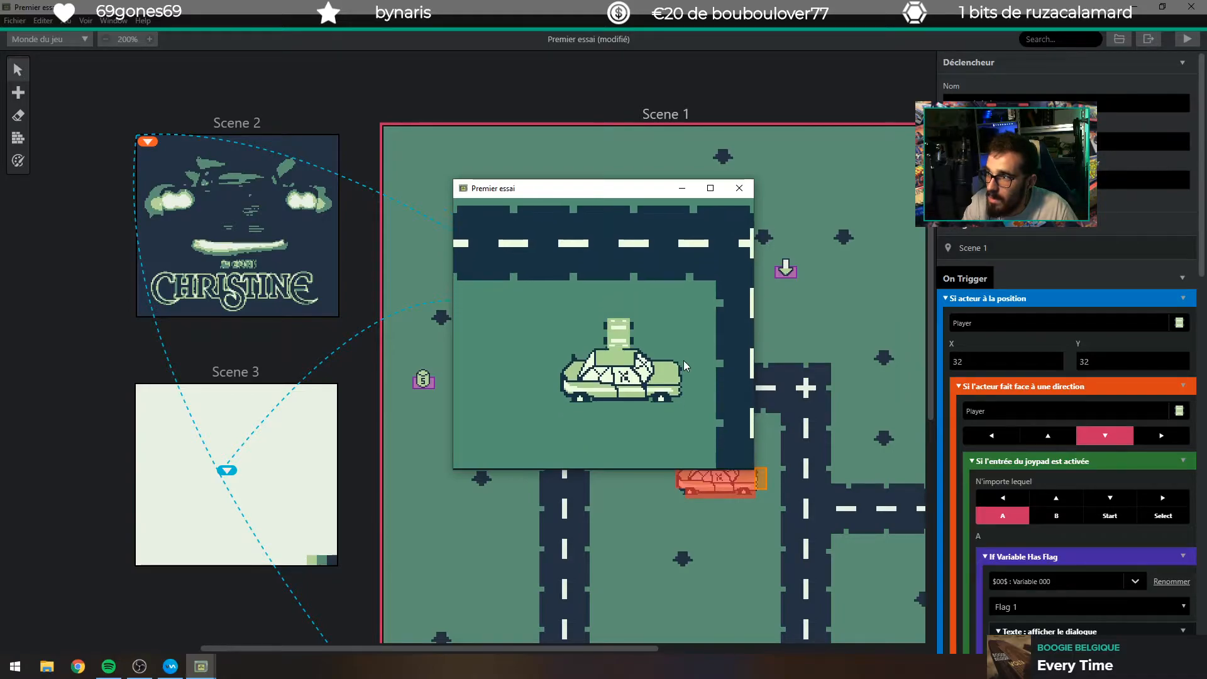
pyautogui.press('Up')
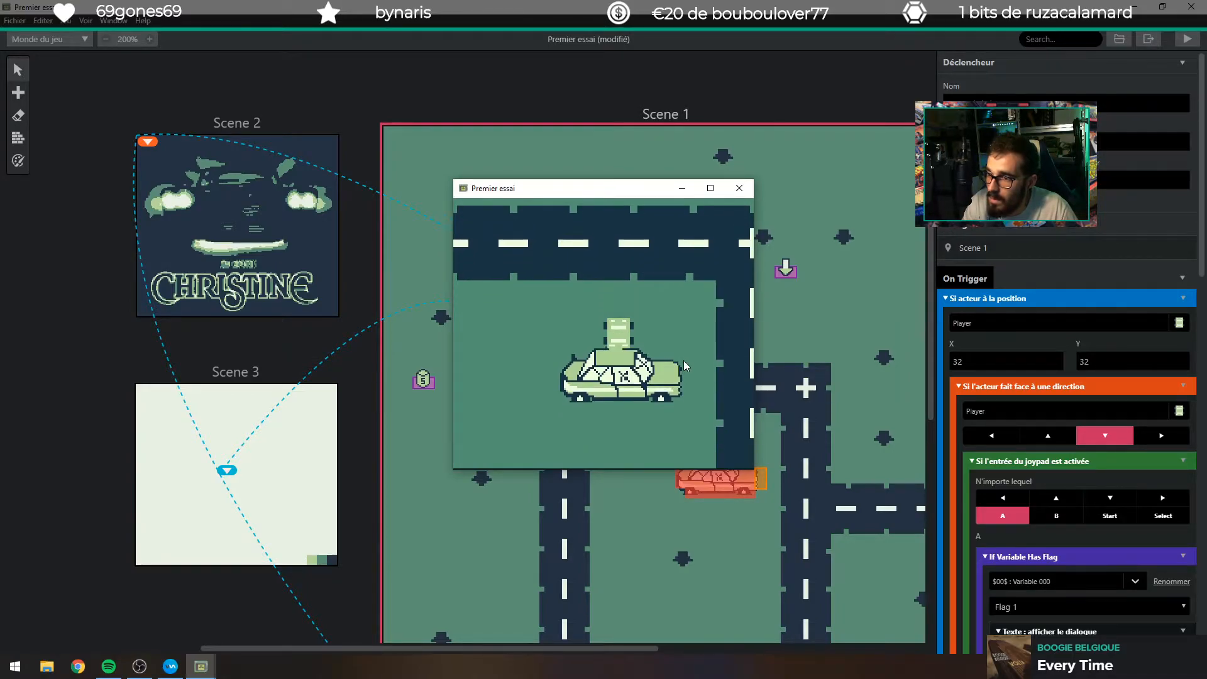
pyautogui.press('Up')
pyautogui.press('Down')
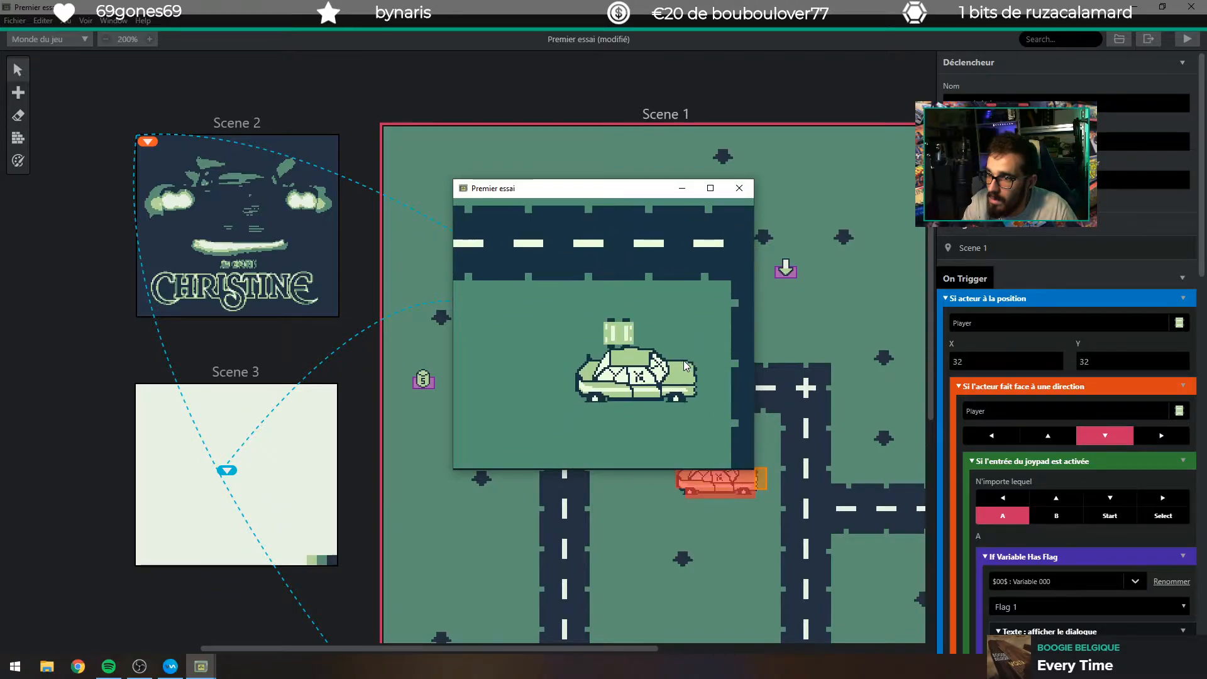
# Retest the dialogue conditions from the car's hood, rear and roof, and close the test play.
pyautogui.press('Right')
pyautogui.press('Left')
pyautogui.press('Right')
pyautogui.press('Right')
pyautogui.press('Up')
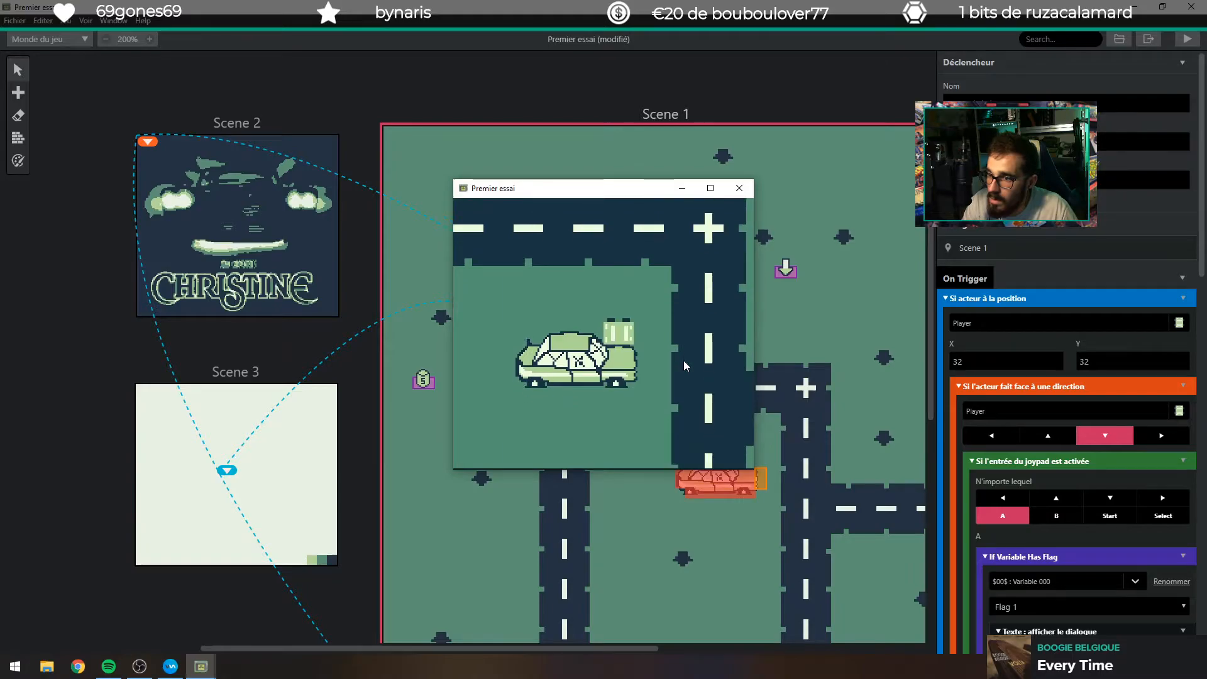
pyautogui.press('Left')
pyautogui.press('Down')
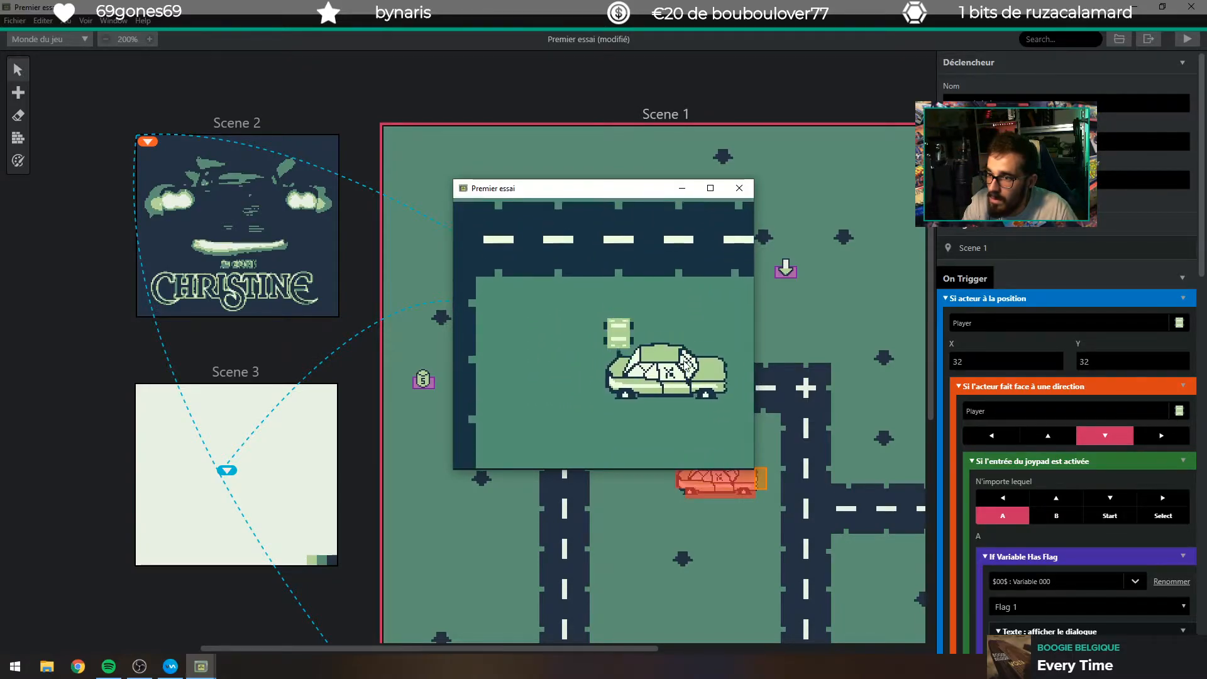
pyautogui.press('Up')
pyautogui.press('Down')
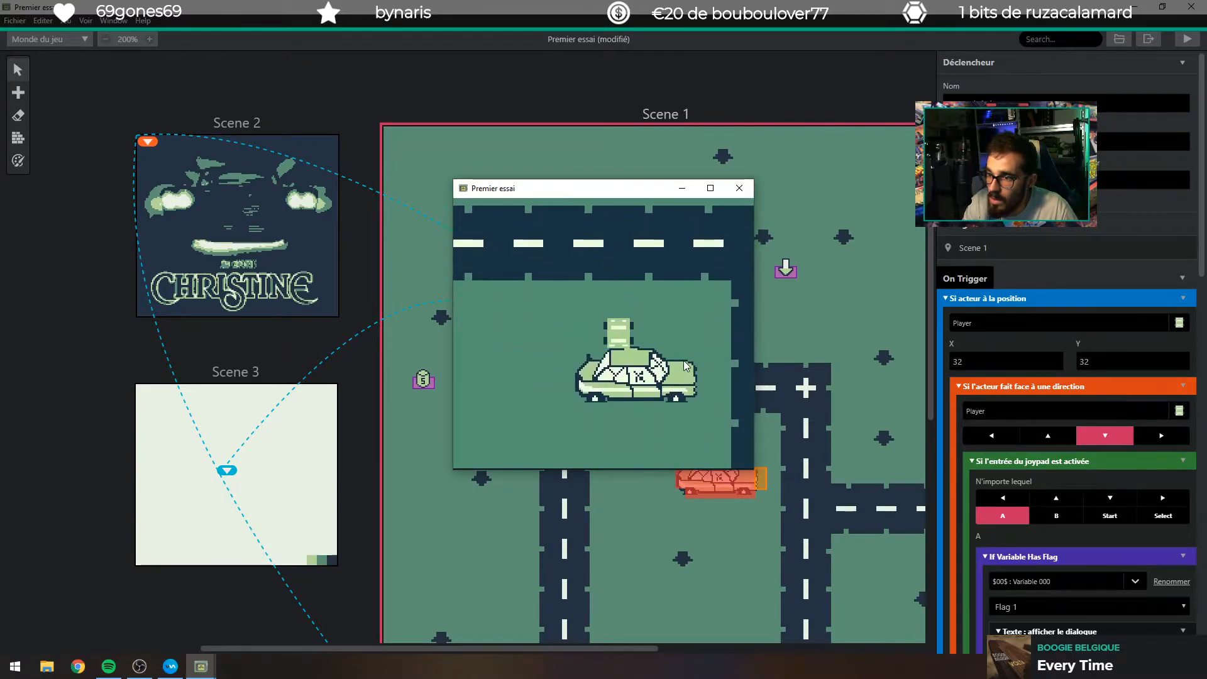
pyautogui.press('Right')
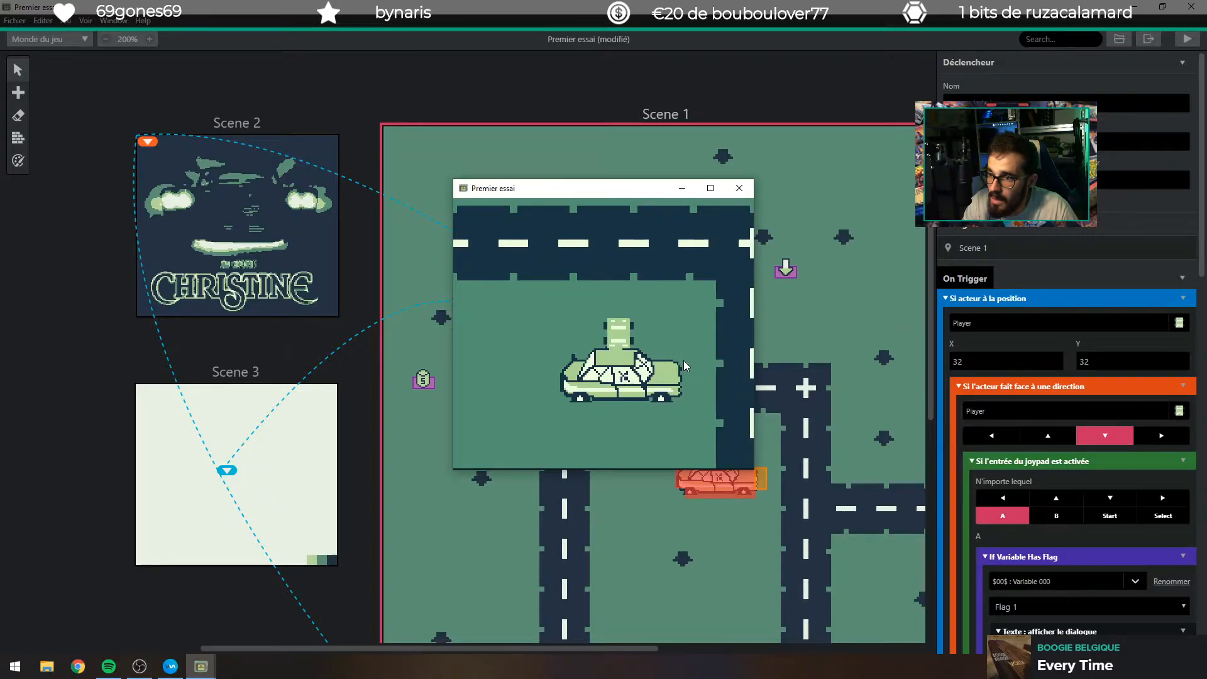
pyautogui.press('Right')
pyautogui.press('Up')
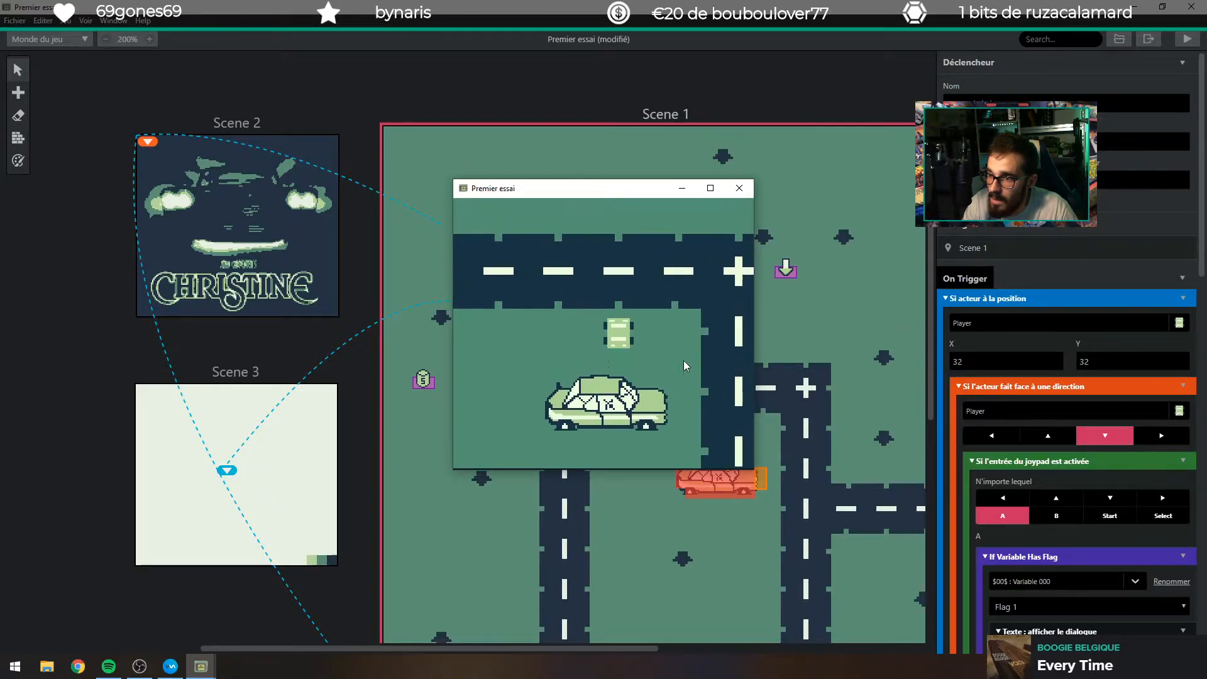
pyautogui.press('Left')
pyautogui.press('Down')
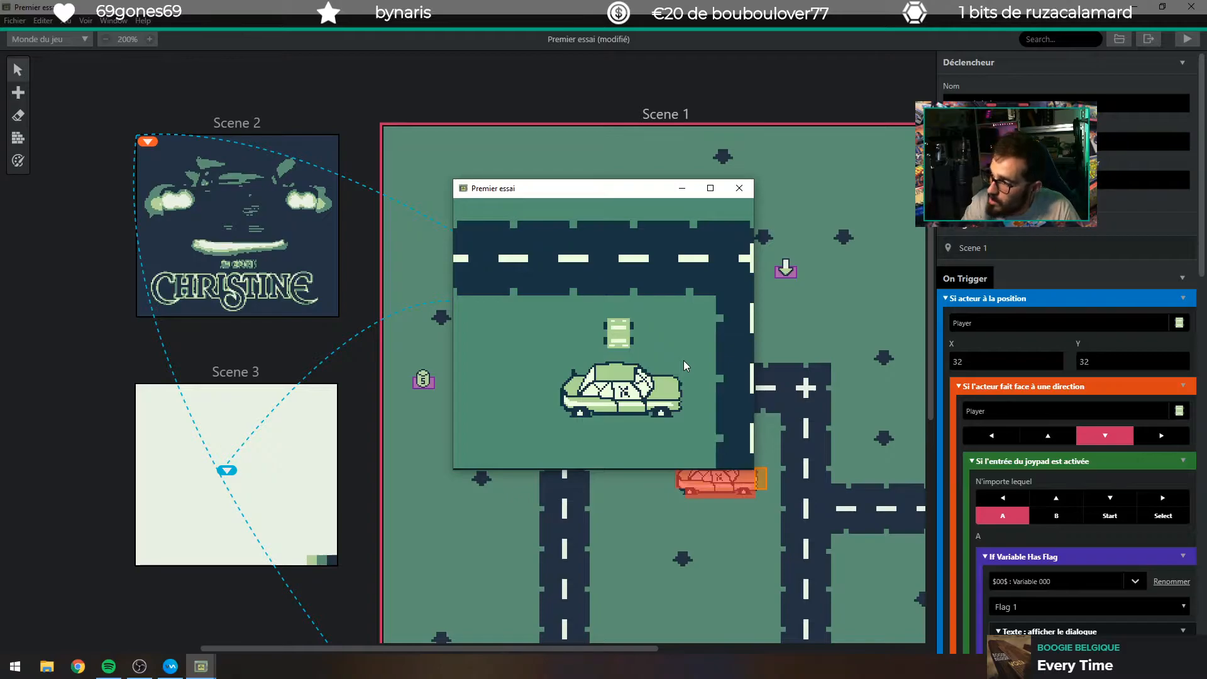
pyautogui.click(739, 188)
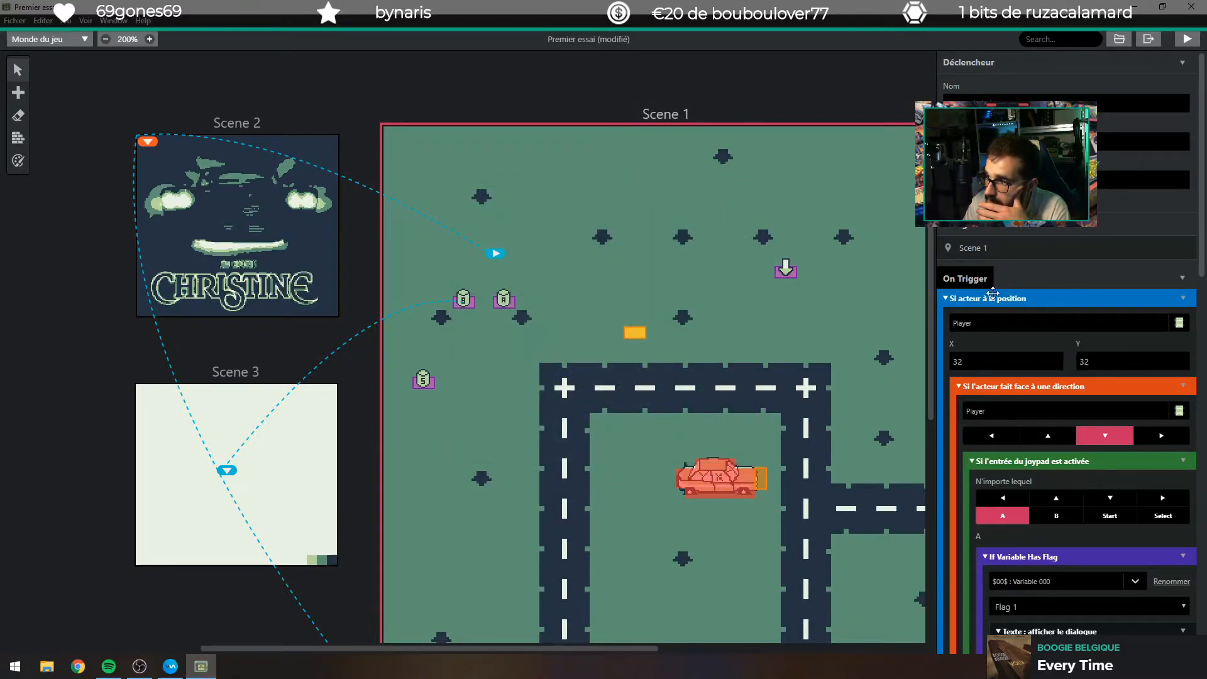
# Move the Flag 1 "If Variable Has Flag" event out of the joypad condition, directly under the facing-direction condition, and check the nested dialogues.
pyautogui.click(1006, 363)
pyautogui.click(993, 296)
pyautogui.click(989, 302)
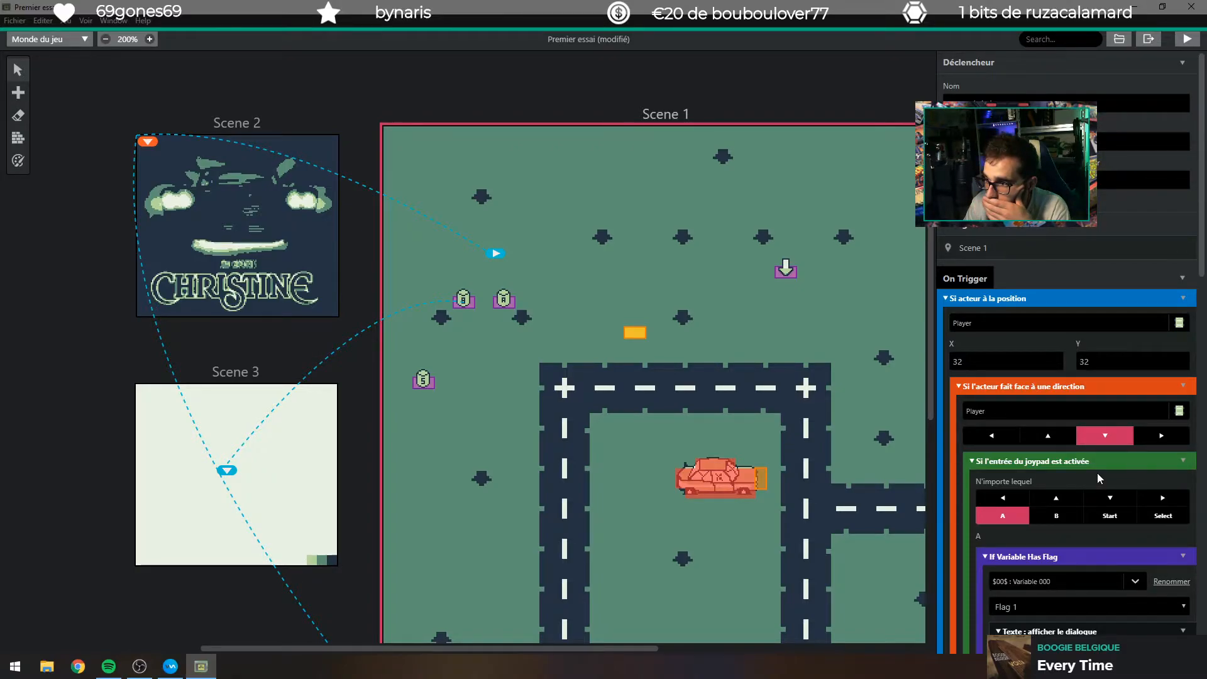
pyautogui.scroll(-3, 1093, 469)
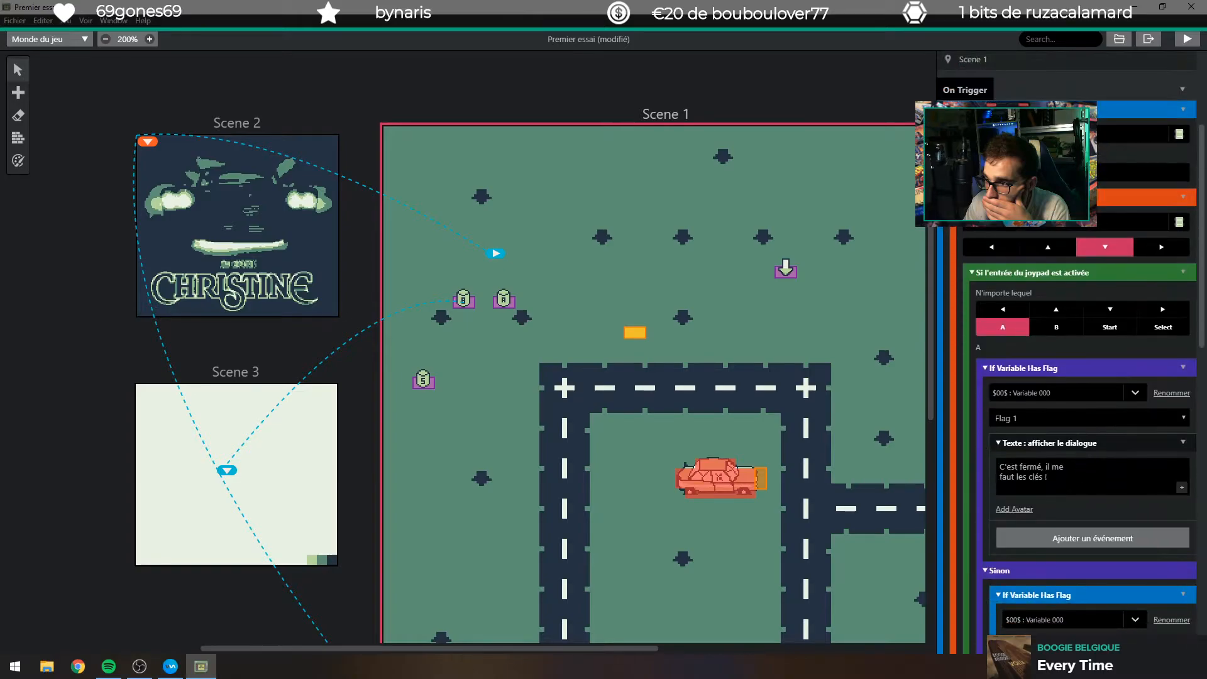
pyautogui.scroll(-10, 1083, 465)
pyautogui.scroll(12, 1083, 464)
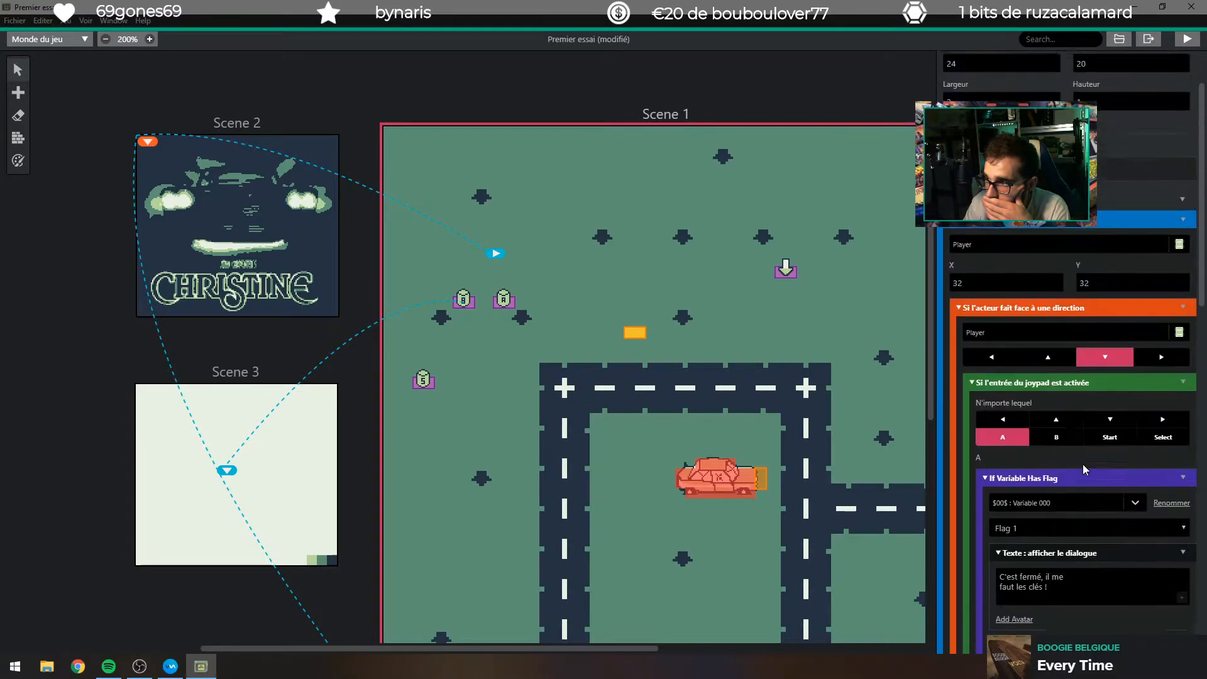
pyautogui.moveTo(1024, 490); pyautogui.dragTo(1031, 399)
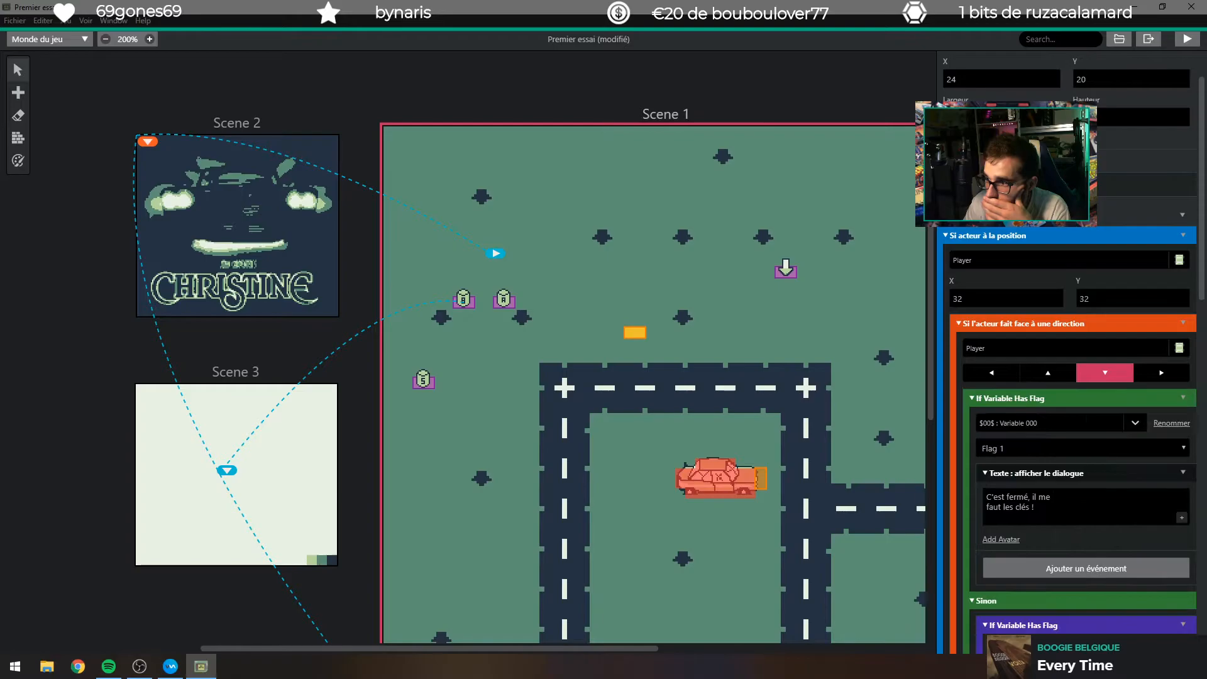
pyautogui.scroll(-6, 1074, 377)
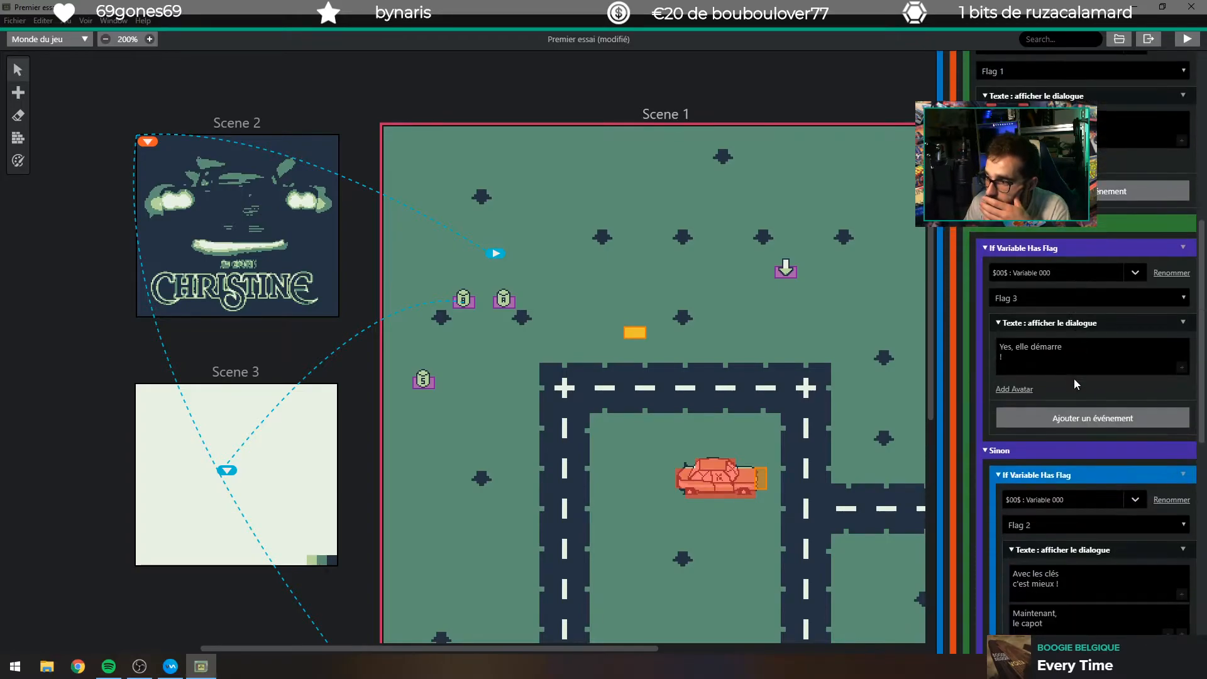
pyautogui.scroll(-7, 1073, 379)
pyautogui.scroll(-2, 1030, 415)
pyautogui.scroll(5, 1012, 453)
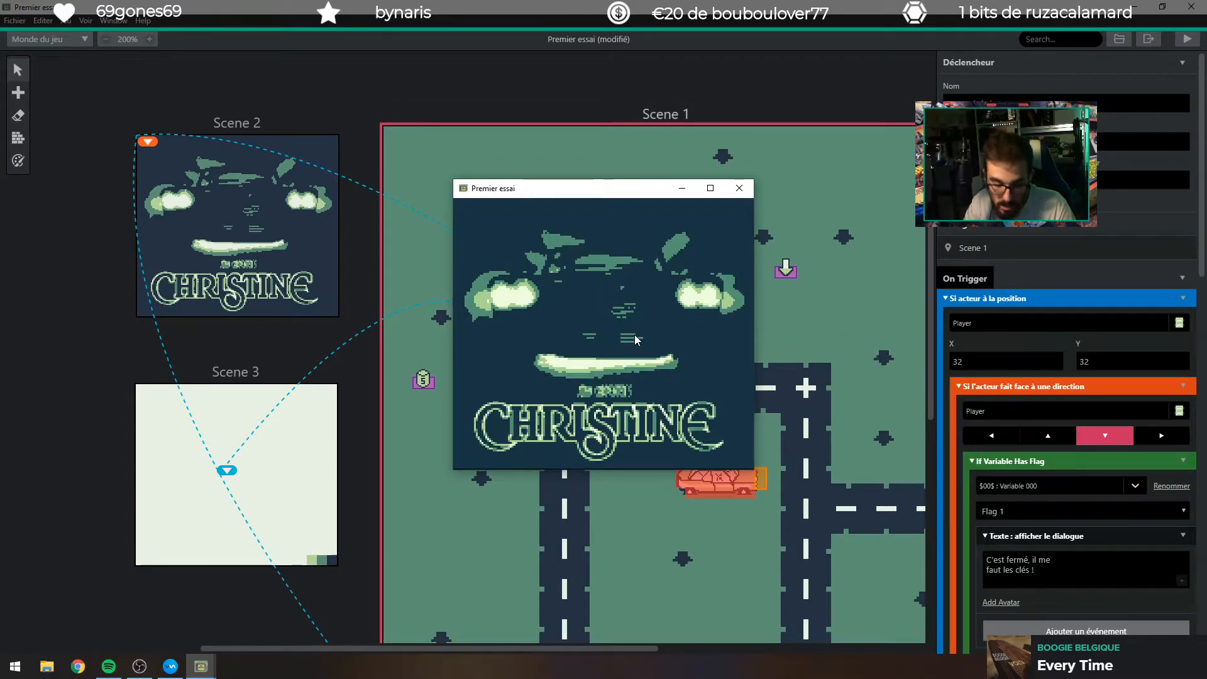
# Start the game in a new test play and steer the player back to the car's roof side.
pyautogui.press('Return')
pyautogui.press('z')
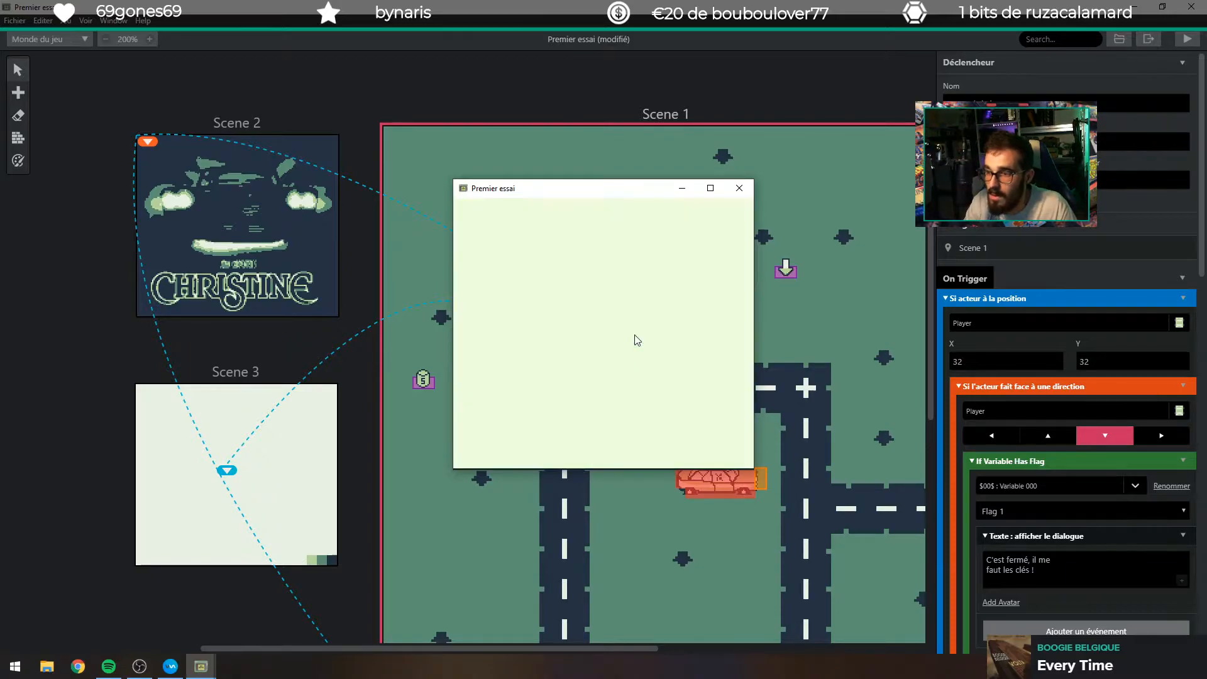
pyautogui.press('Up')
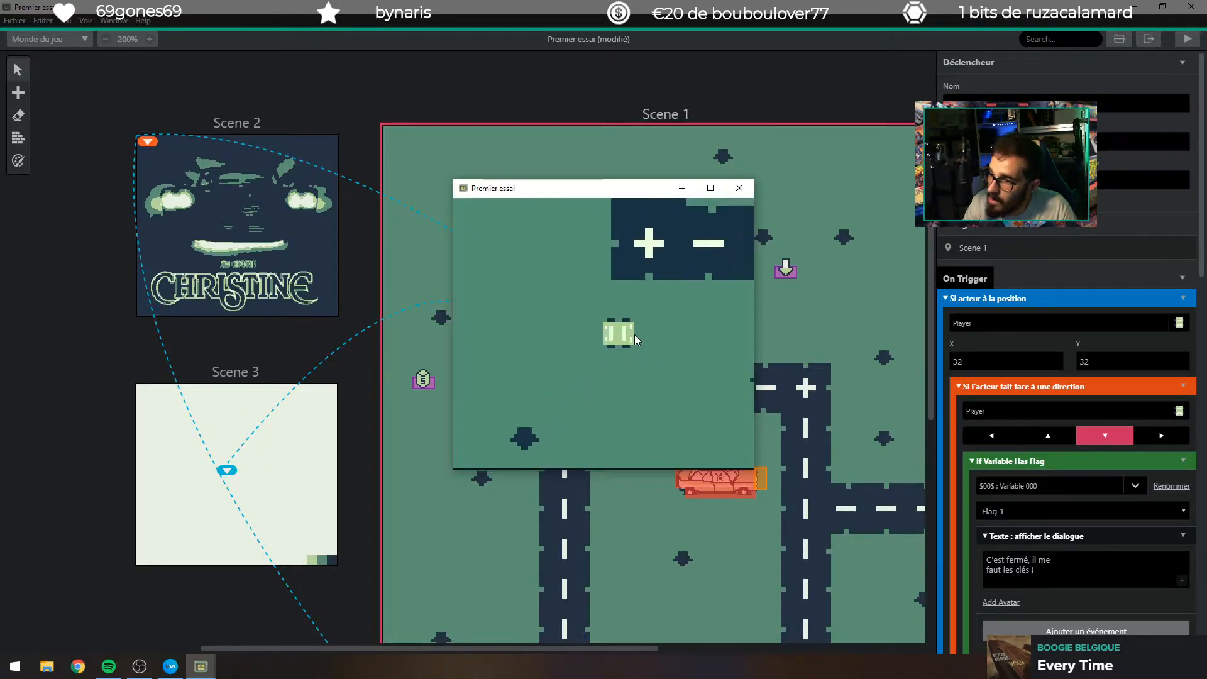
pyautogui.press('Right')
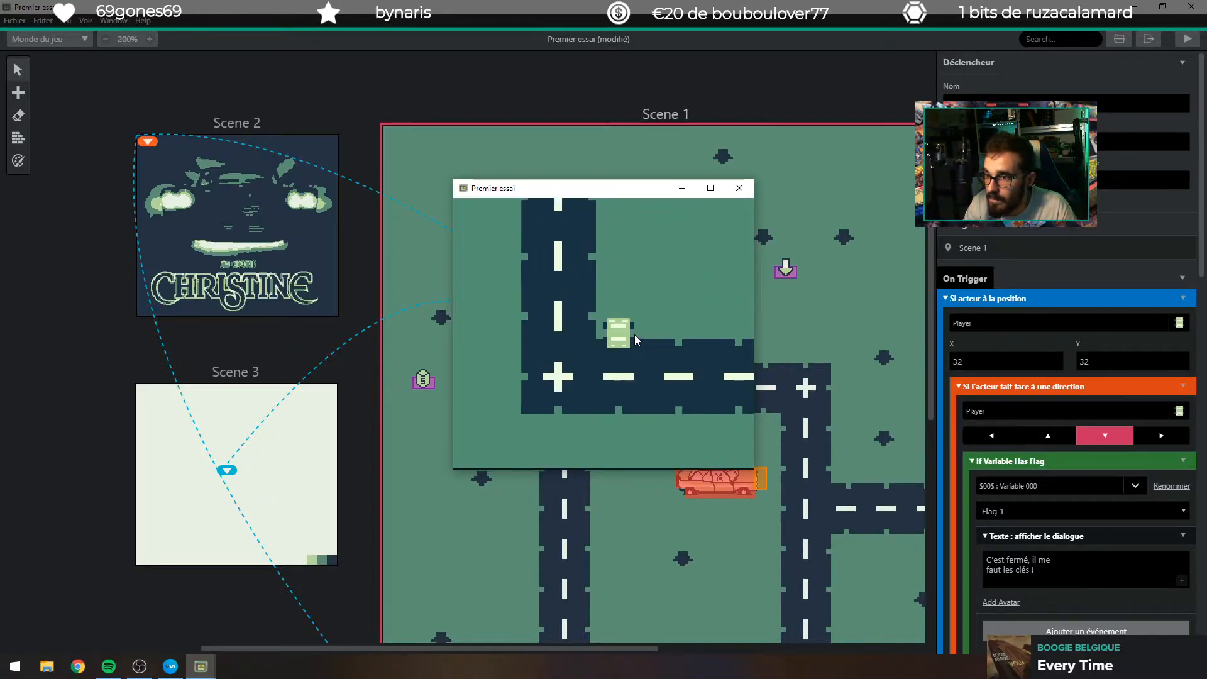
pyautogui.press('Up')
pyautogui.press('Right')
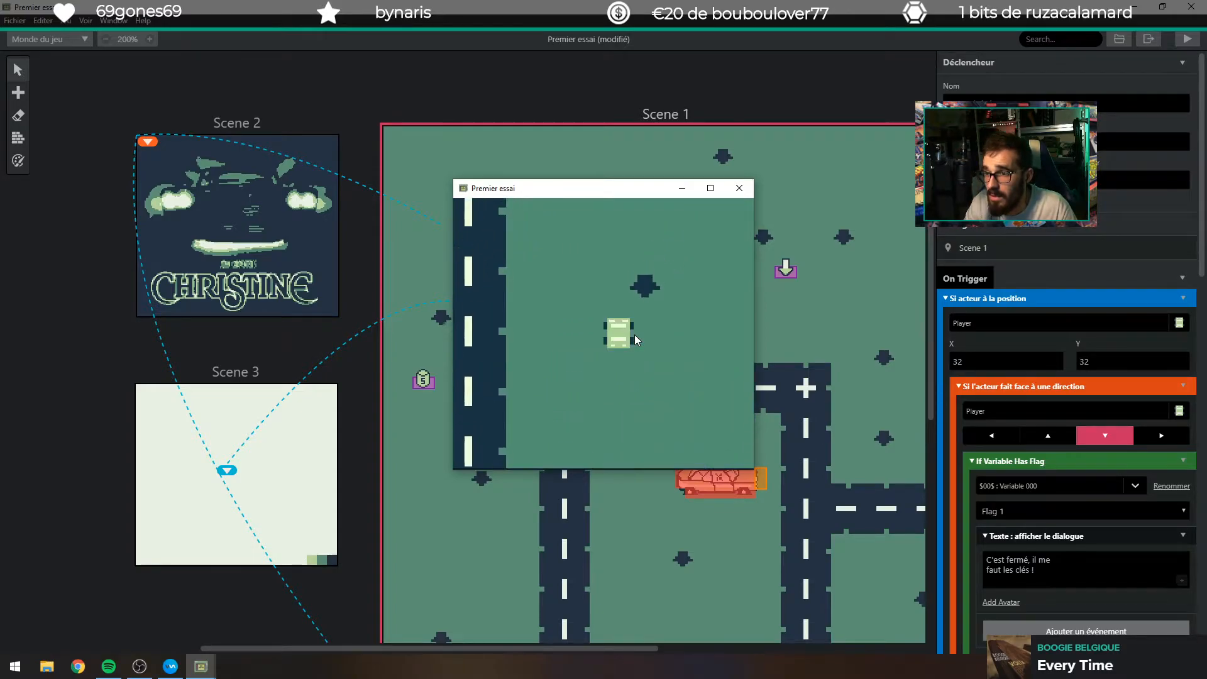
pyautogui.press('Up')
pyautogui.press('Right')
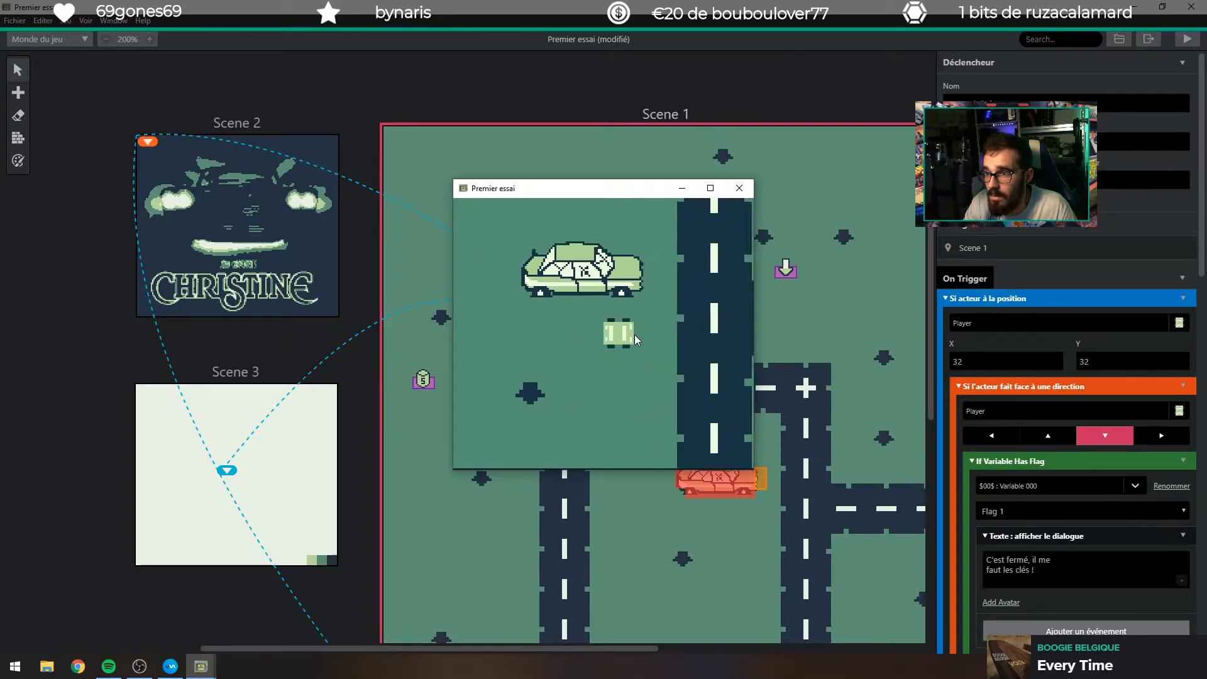
pyautogui.press('Up')
pyautogui.press('Left')
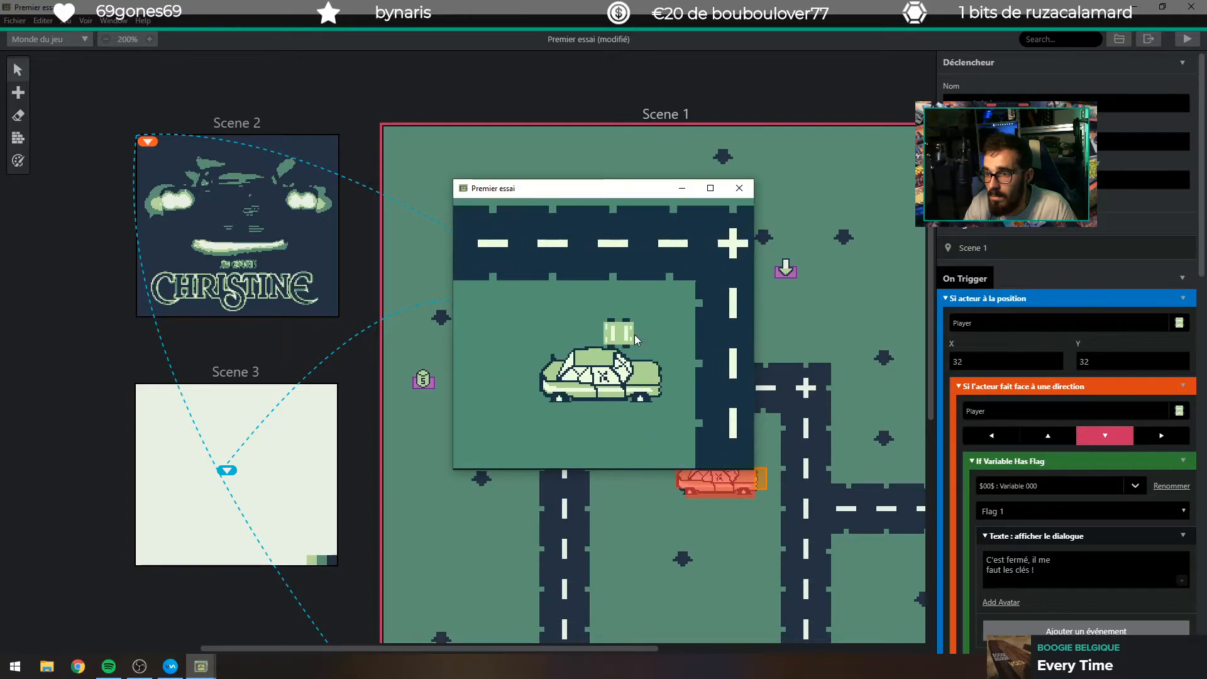
# Check for the dialogues by moving the player around the car's roof side and facing it from several positions, and close the test play.
pyautogui.press('Down')
pyautogui.press('Left')
pyautogui.press('Up')
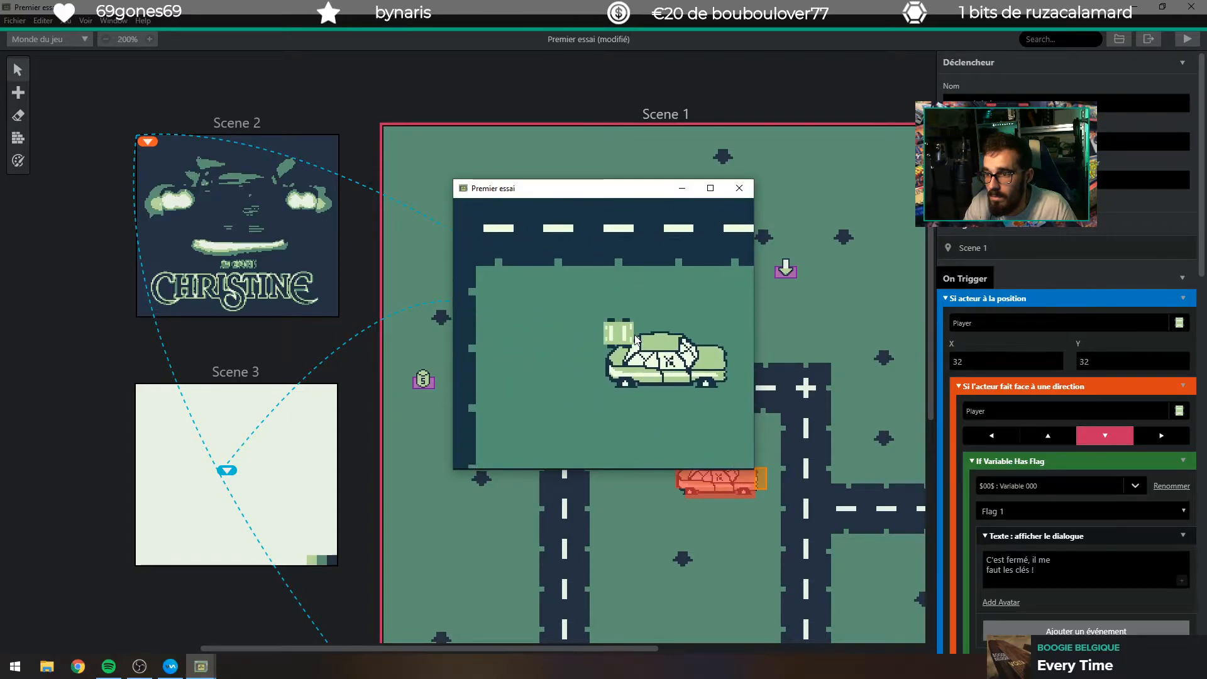
pyautogui.press('Right')
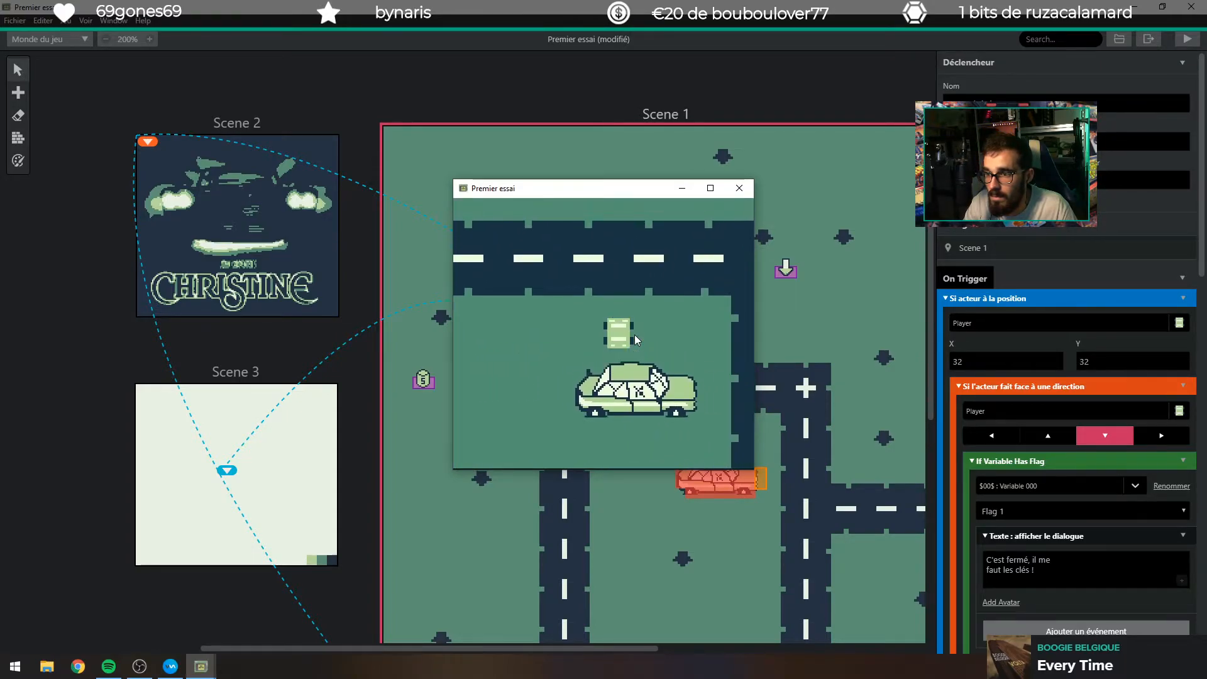
pyautogui.press('Right')
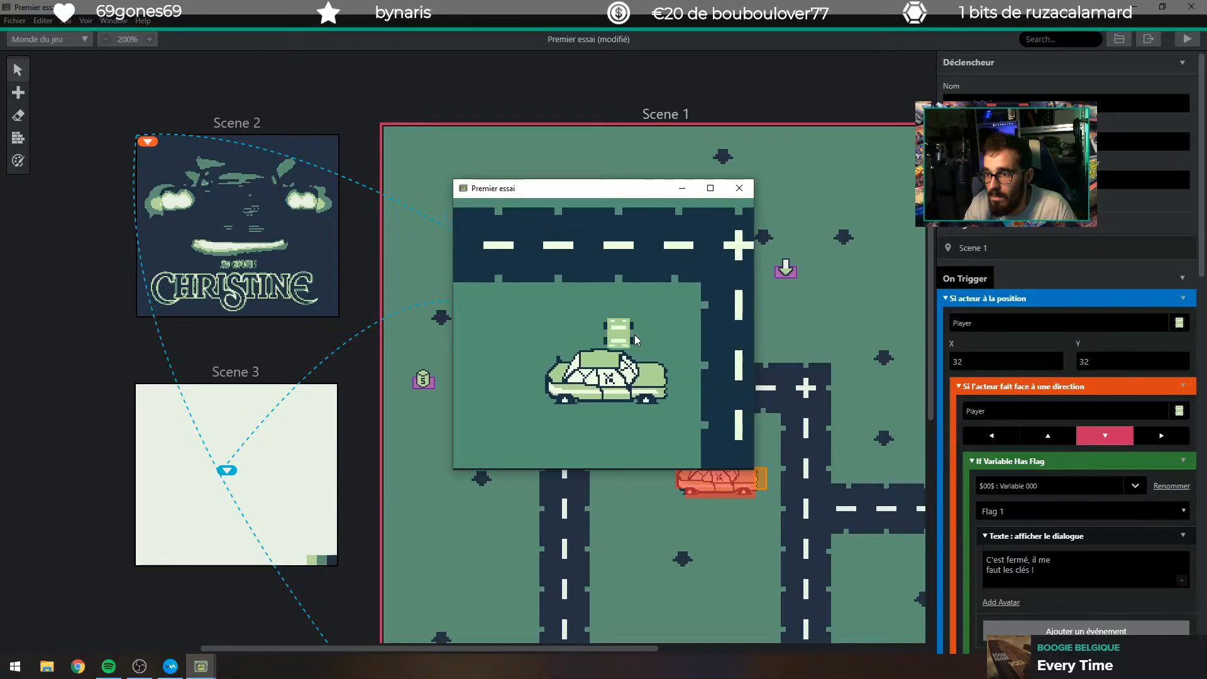
pyautogui.press('Left')
pyautogui.press('Up')
pyautogui.press('Down')
pyautogui.press('Up')
pyautogui.press('Down')
pyautogui.press('Left')
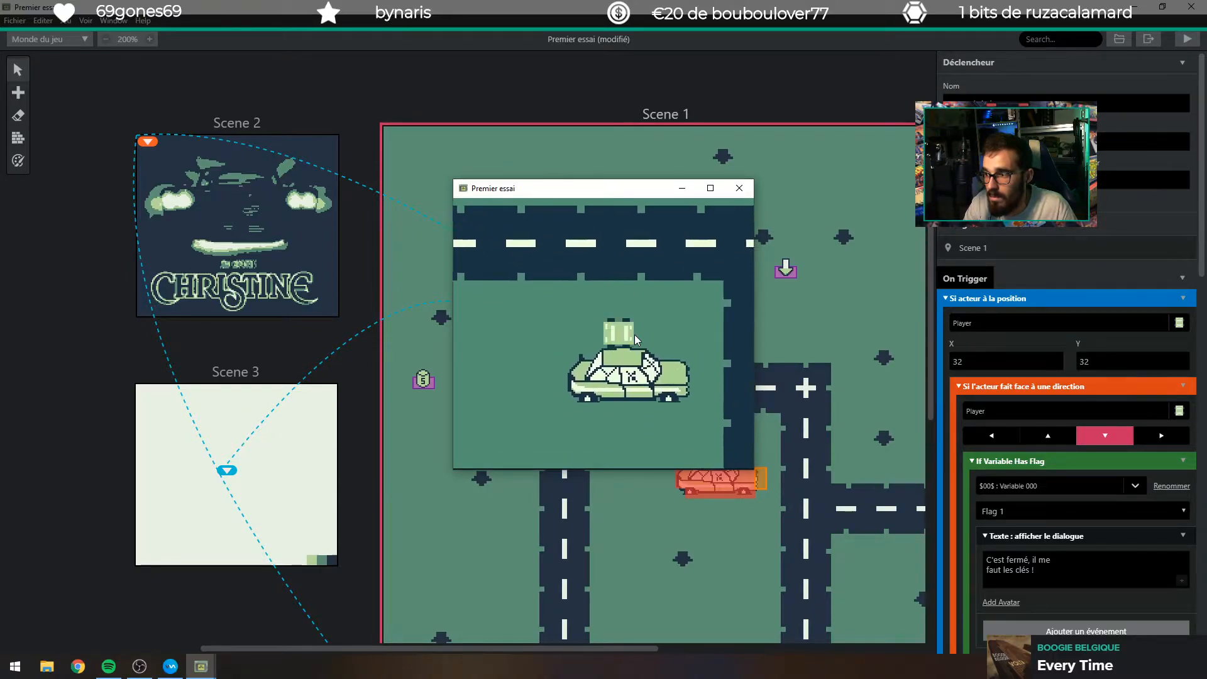
pyautogui.press('Up')
pyautogui.press('Up')
pyautogui.press('Right')
pyautogui.press('Down')
pyautogui.press('Left')
pyautogui.press('Up')
pyautogui.press('Right')
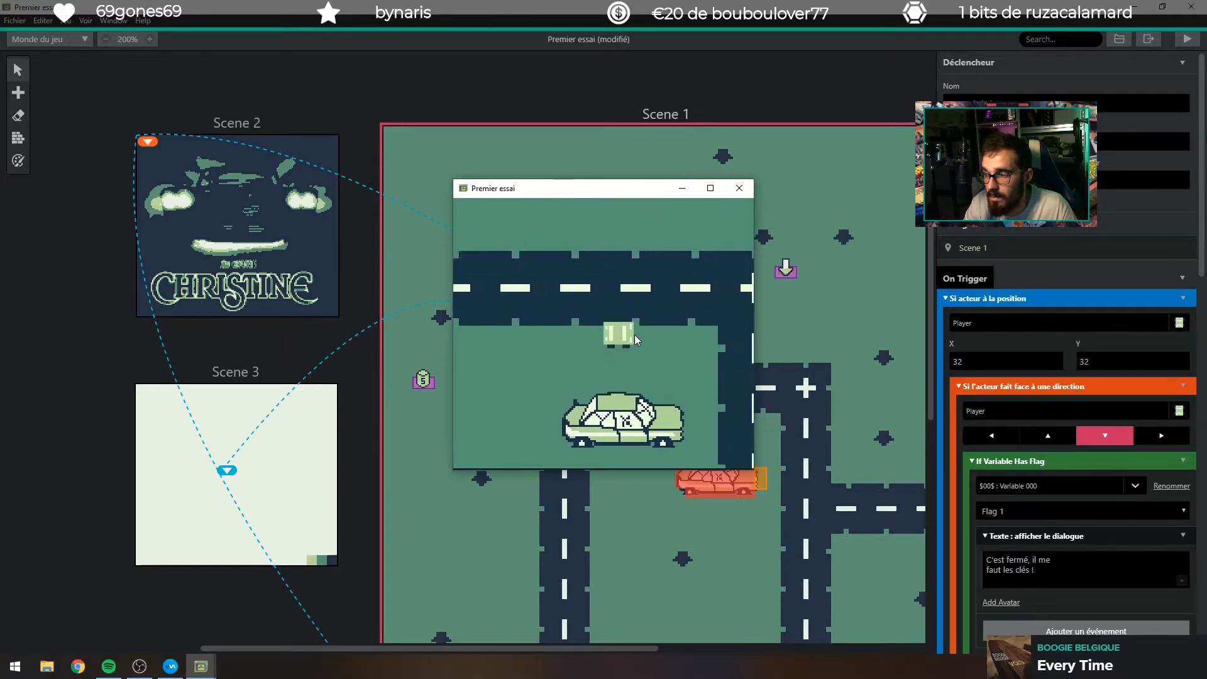
pyautogui.press('Down')
pyautogui.press('Left')
pyautogui.press('Up')
pyautogui.press('Left')
pyautogui.press('Down')
pyautogui.press('Left')
pyautogui.press('Up')
pyautogui.press('Left')
pyautogui.press('Down')
pyautogui.press('Right')
pyautogui.press('Up')
pyautogui.press('Right')
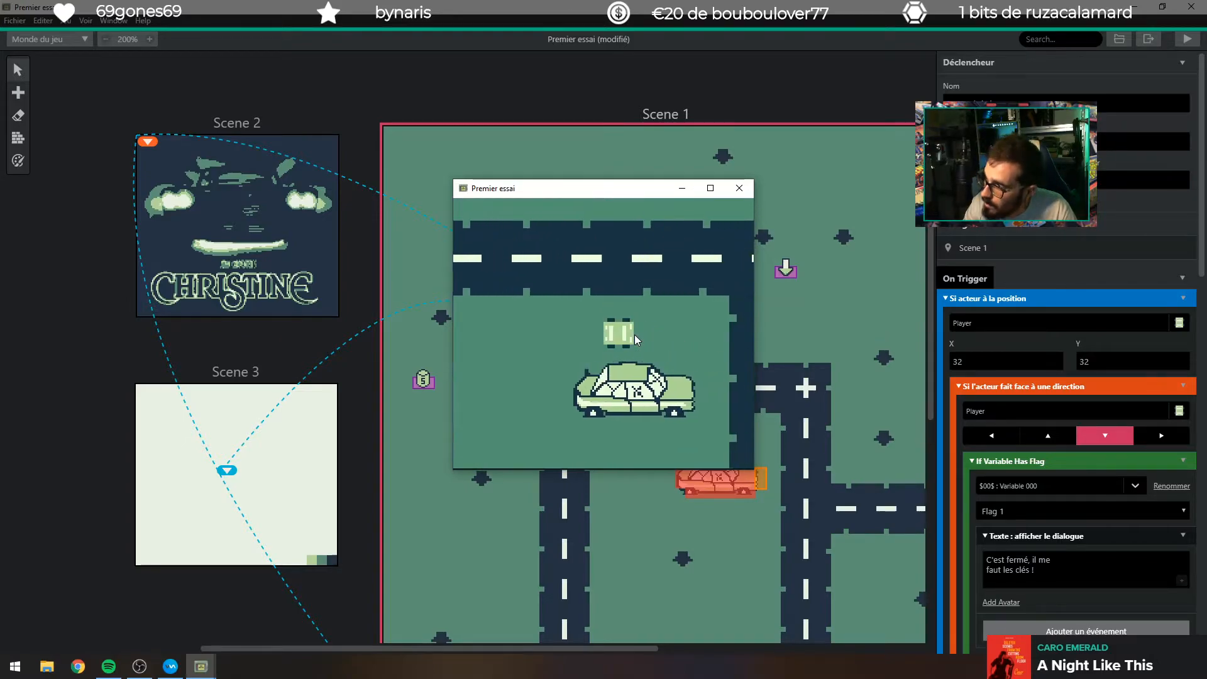
pyautogui.press('Up')
pyautogui.press('Left')
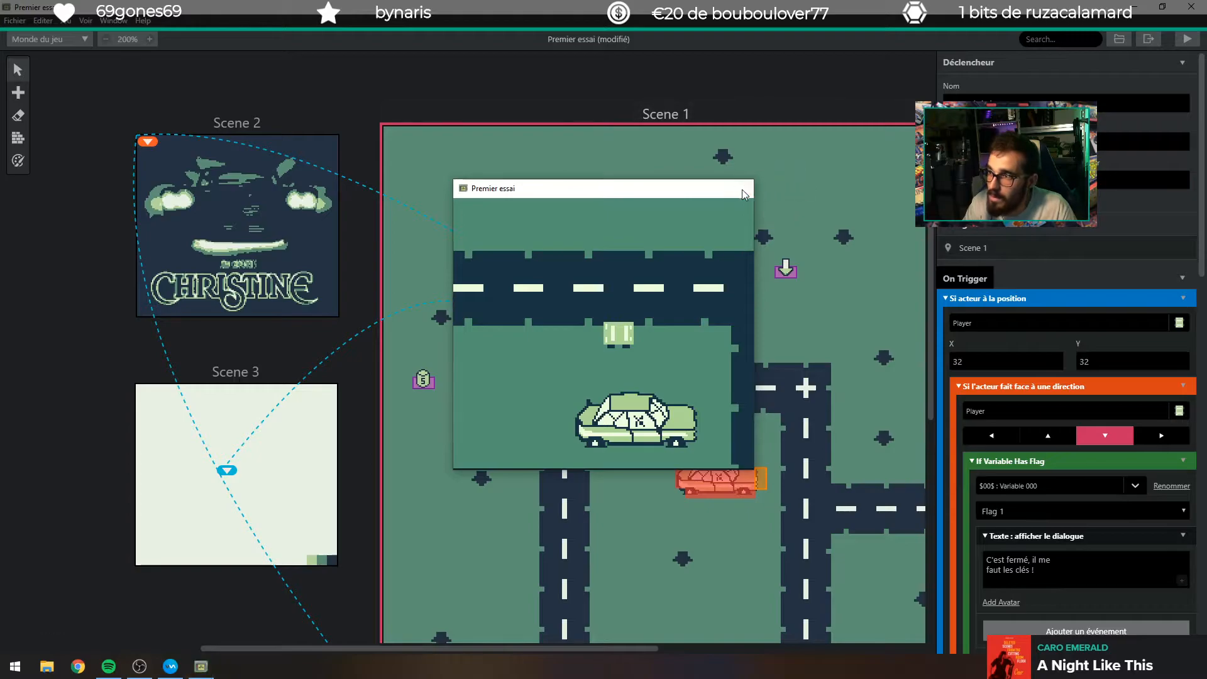
pyautogui.click(738, 188)
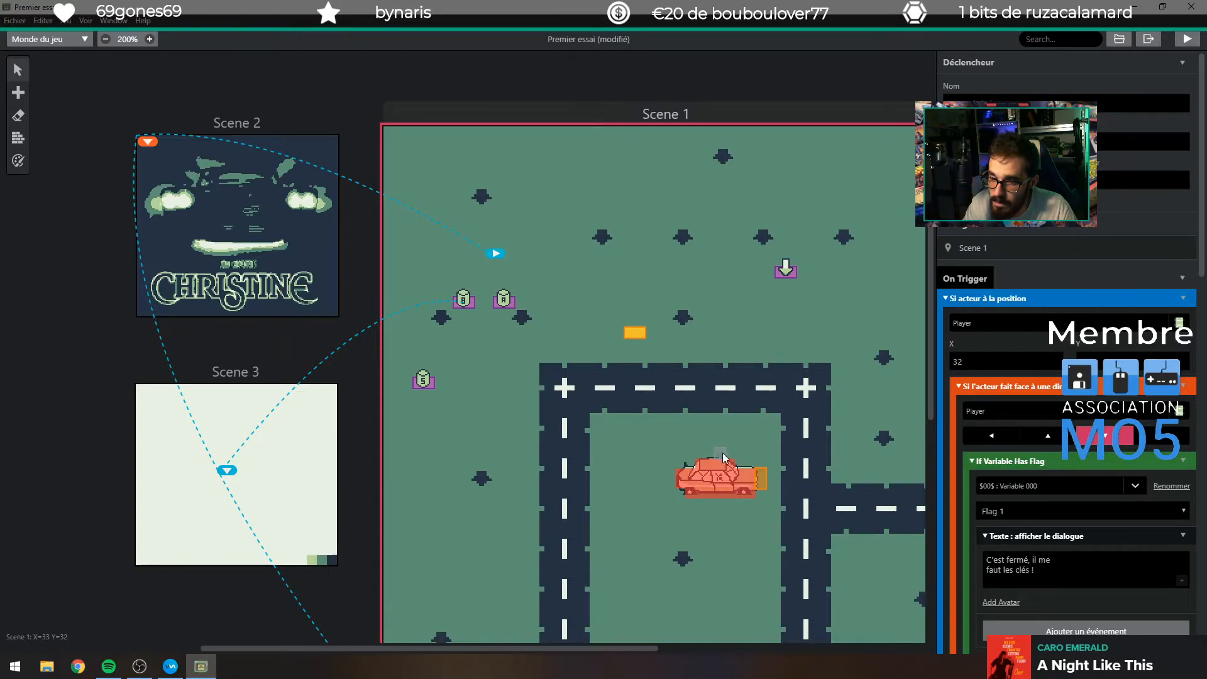
# Set the player position condition in the trigger script to X 32 and Y 31.
pyautogui.click(1005, 361)
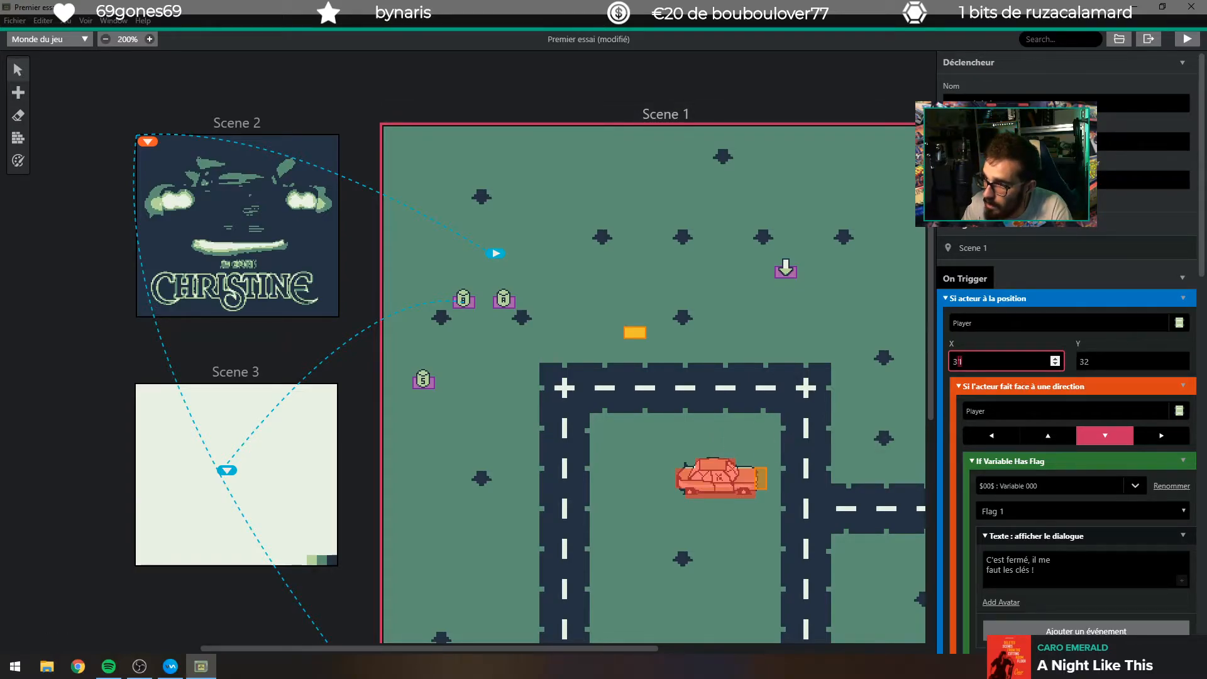
pyautogui.write('2')
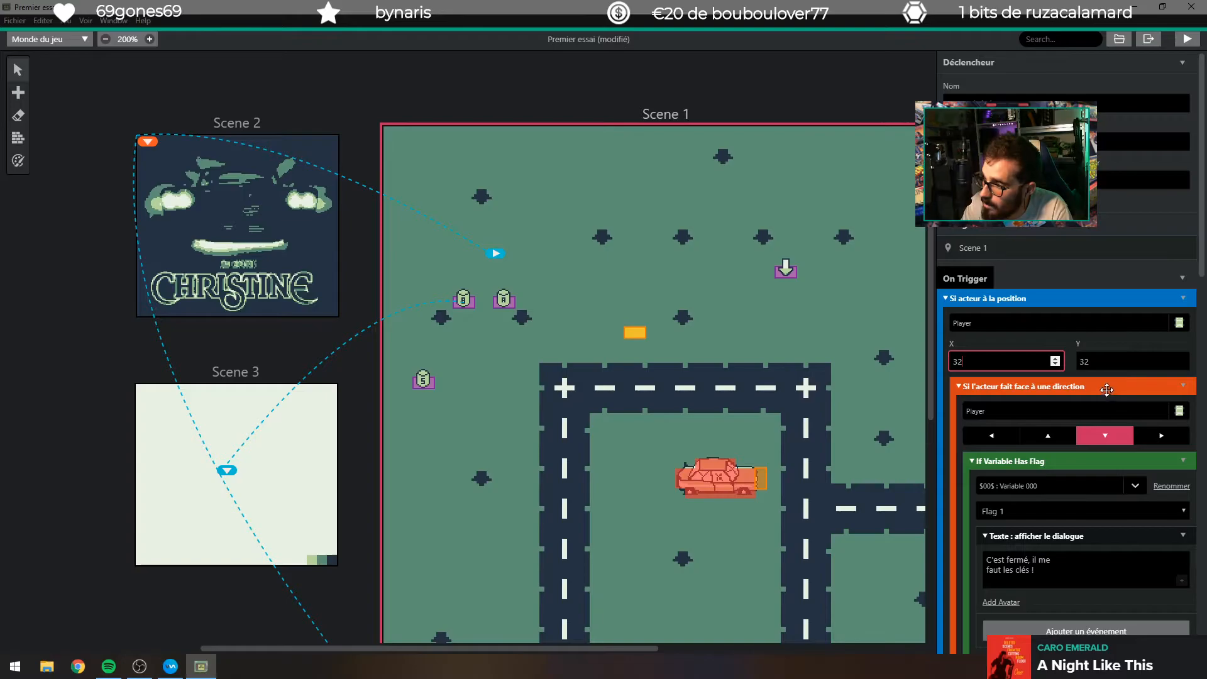
pyautogui.press('BackSpace')
pyautogui.write('1')
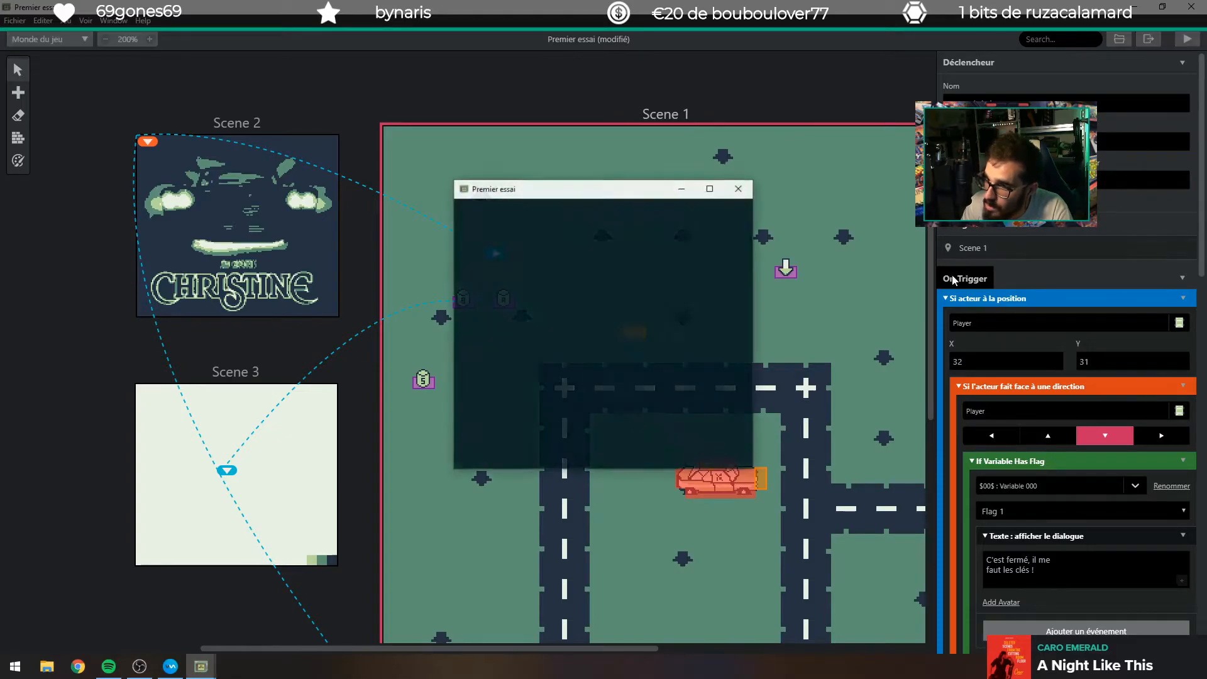
# Start a new game in a fresh test play and steer the player around the car's rear to its roof side.
pyautogui.press('z')
pyautogui.press('z')
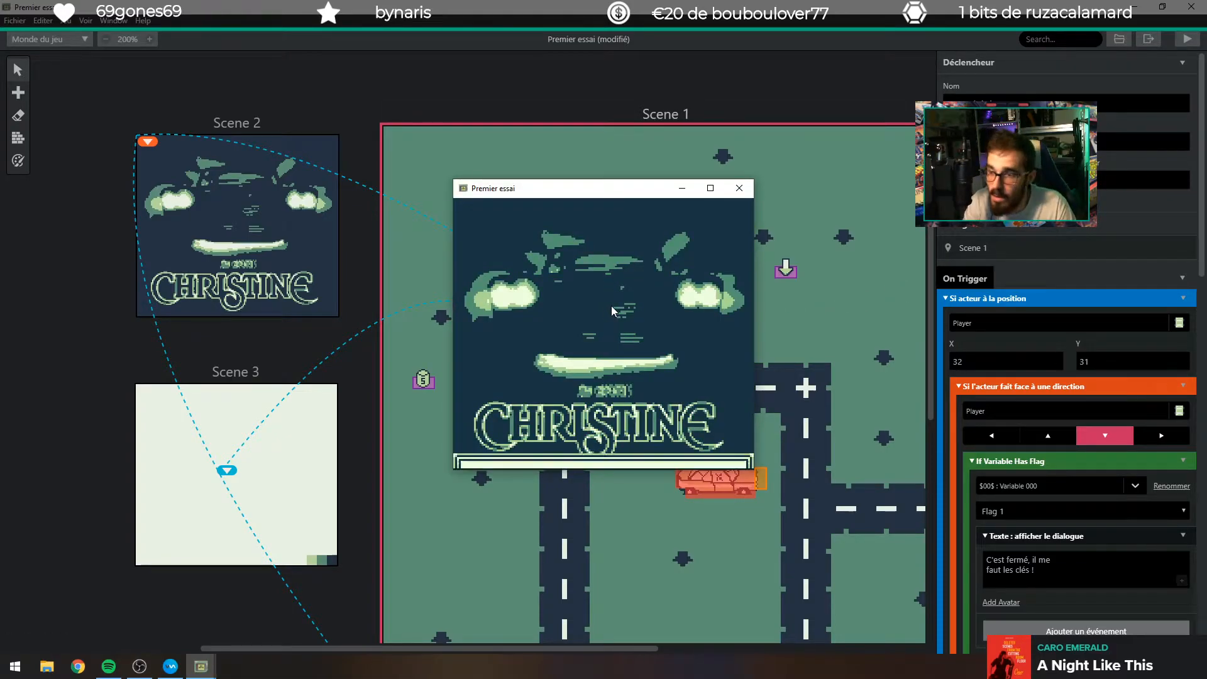
pyautogui.press('Right')
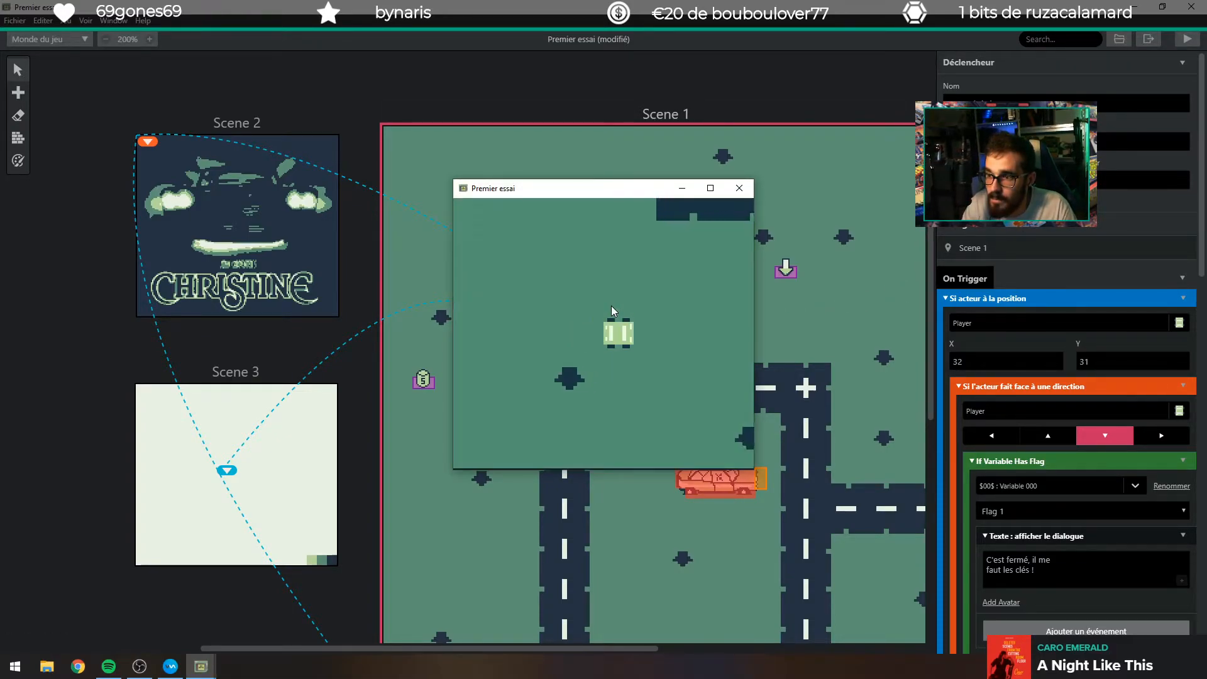
pyautogui.press('Up')
pyautogui.press('Right')
pyautogui.press('Up')
pyautogui.press('Right')
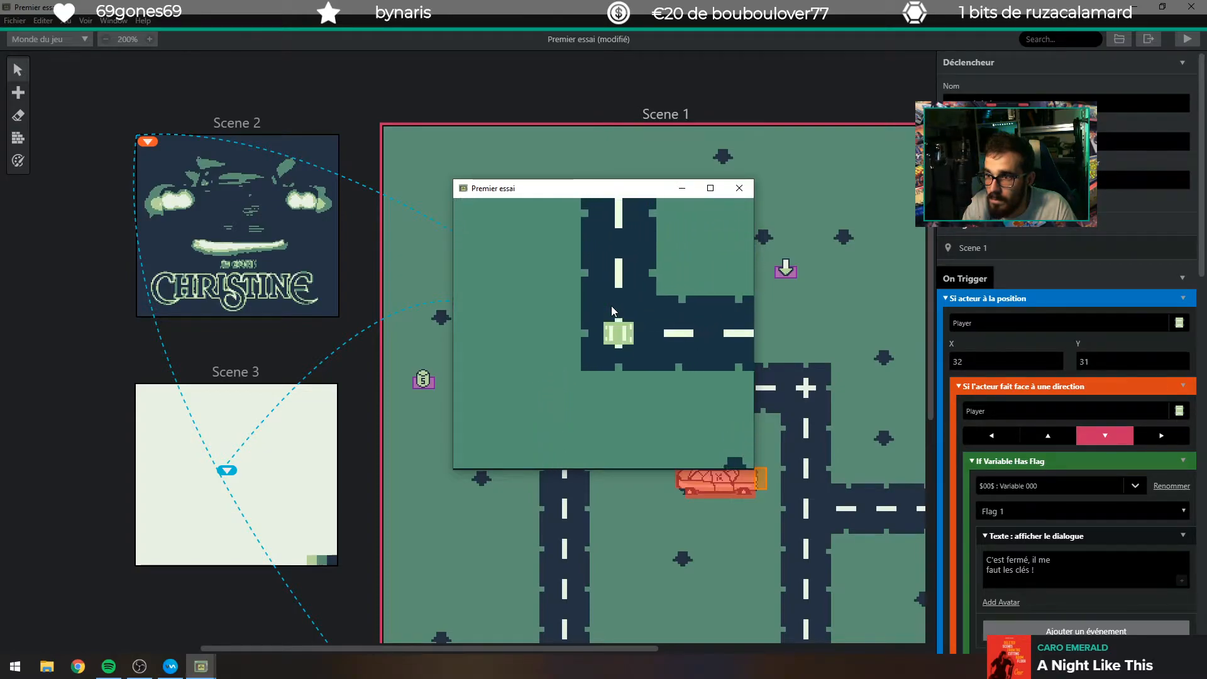
pyautogui.press('Up')
pyautogui.press('Right')
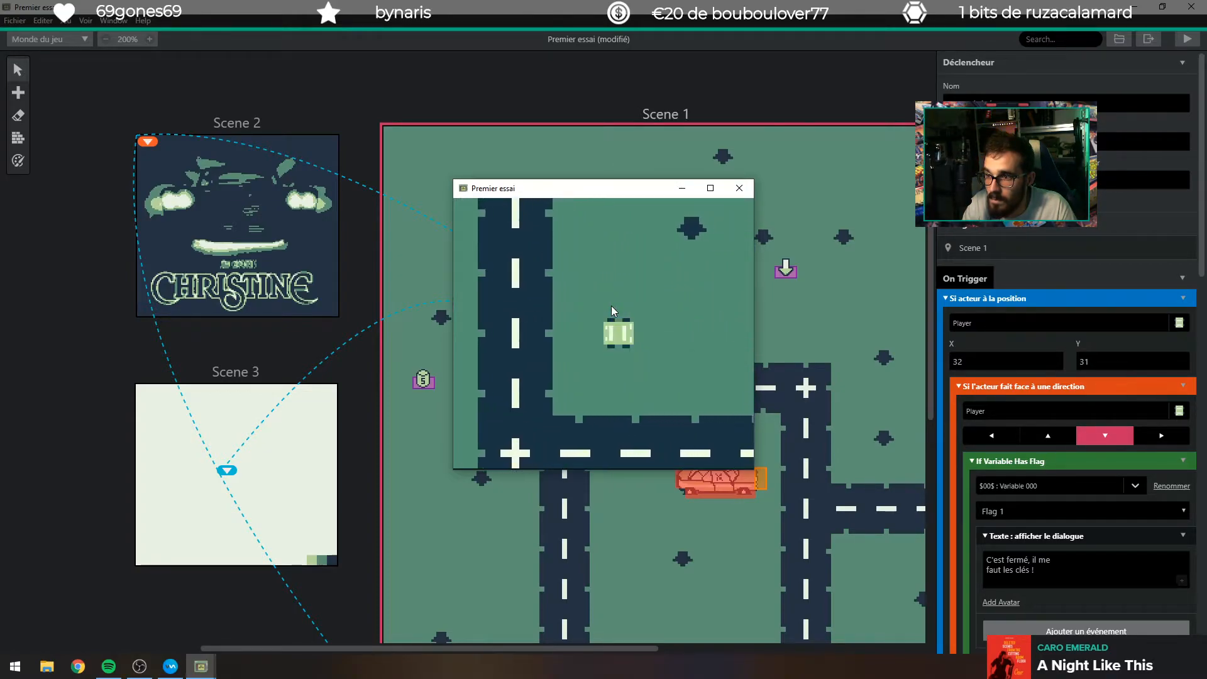
pyautogui.press('Right')
pyautogui.press('Up')
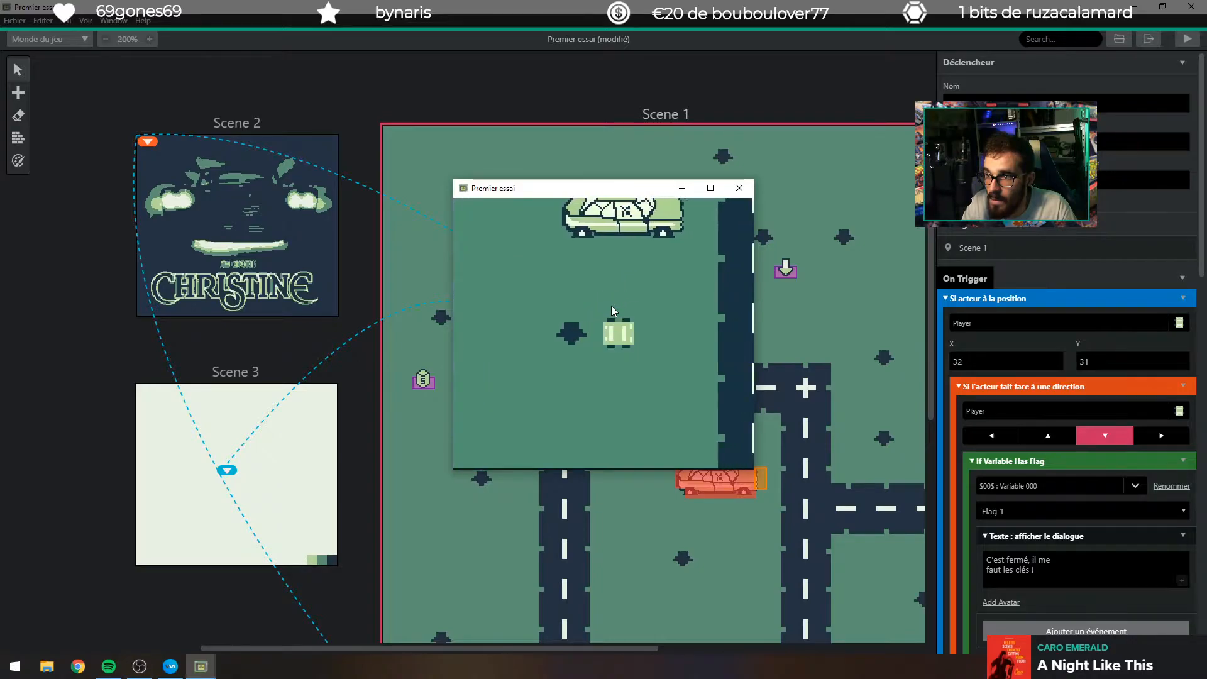
pyautogui.press('Up')
pyautogui.press('Left')
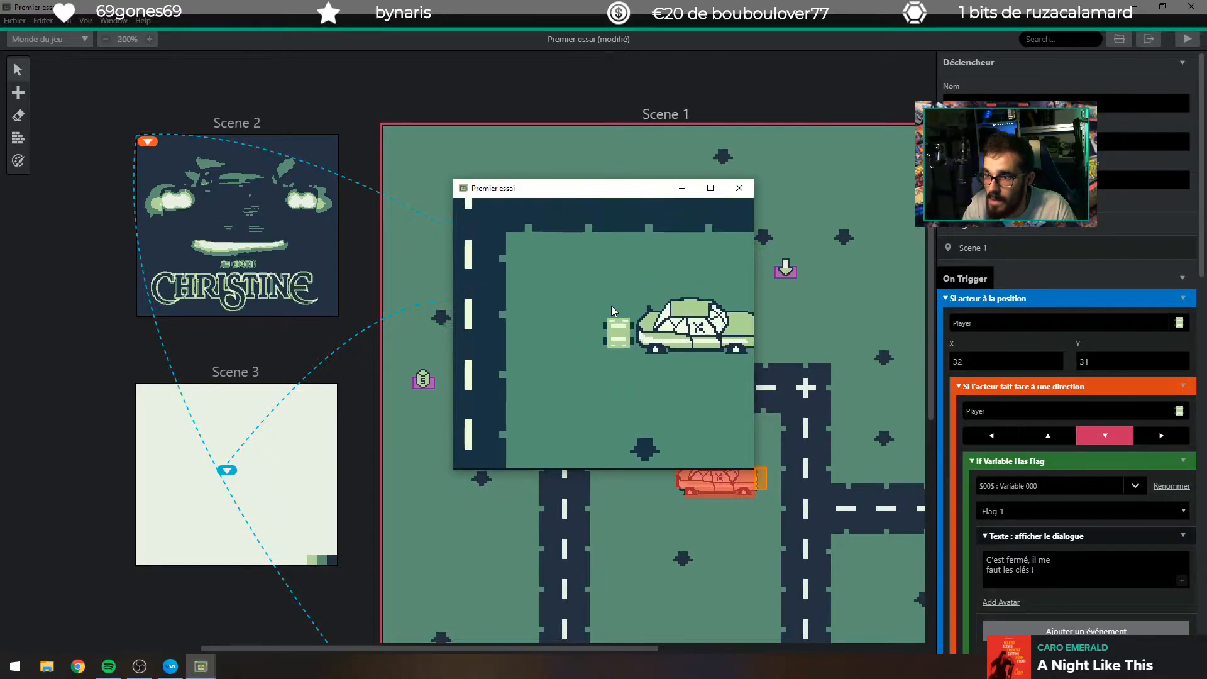
pyautogui.press('Right')
pyautogui.press('Right')
pyautogui.press('Down')
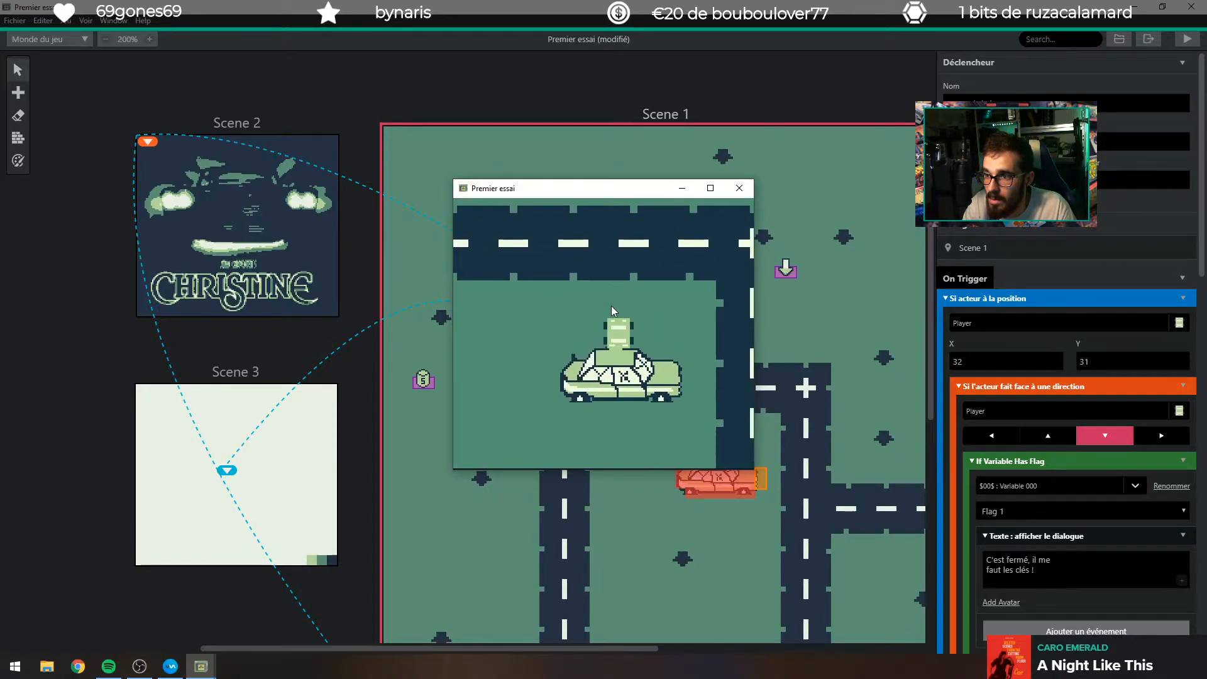
# Test the new position condition by repeatedly approaching the car's roof from nearby tiles and directions, and close the test play.
pyautogui.press('Left')
pyautogui.press('Up')
pyautogui.press('Down')
pyautogui.press('Right')
pyautogui.press('Up')
pyautogui.press('Down')
pyautogui.press('Left')
pyautogui.press('Right')
pyautogui.press('Left')
pyautogui.press('Up')
pyautogui.press('Down')
pyautogui.press('Up')
pyautogui.press('Down')
pyautogui.press('Up')
pyautogui.press('Down')
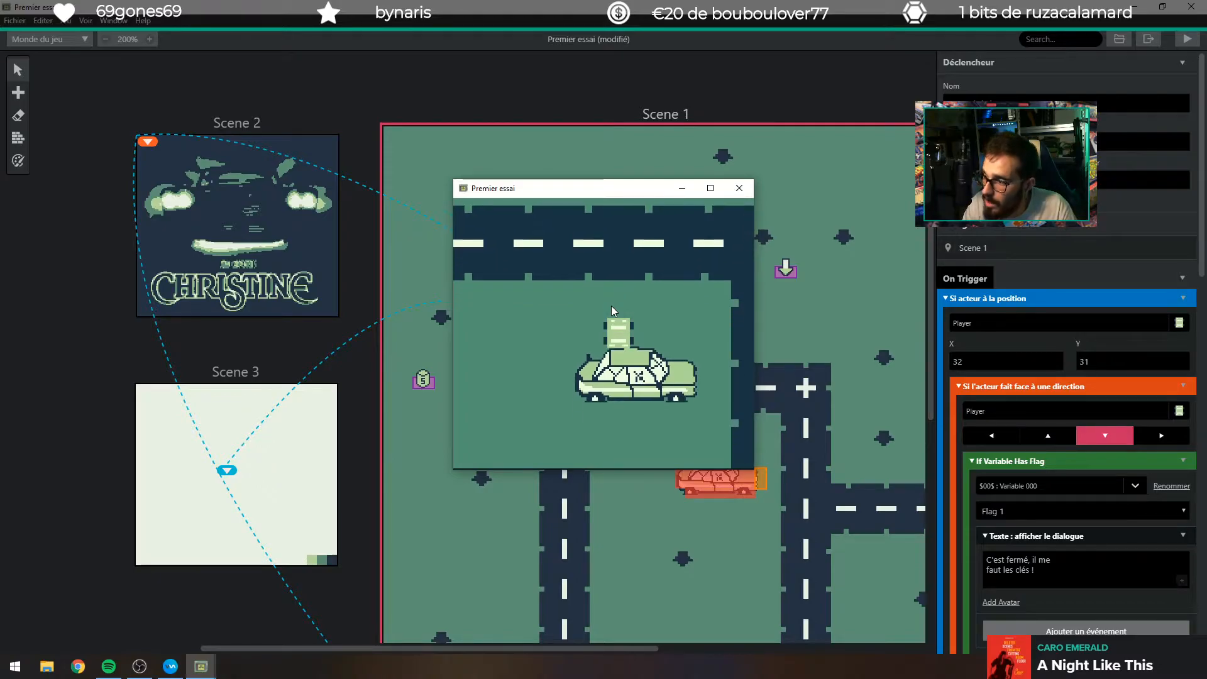
pyautogui.press('Up')
pyautogui.press('Right')
pyautogui.press('Down')
pyautogui.press('Left')
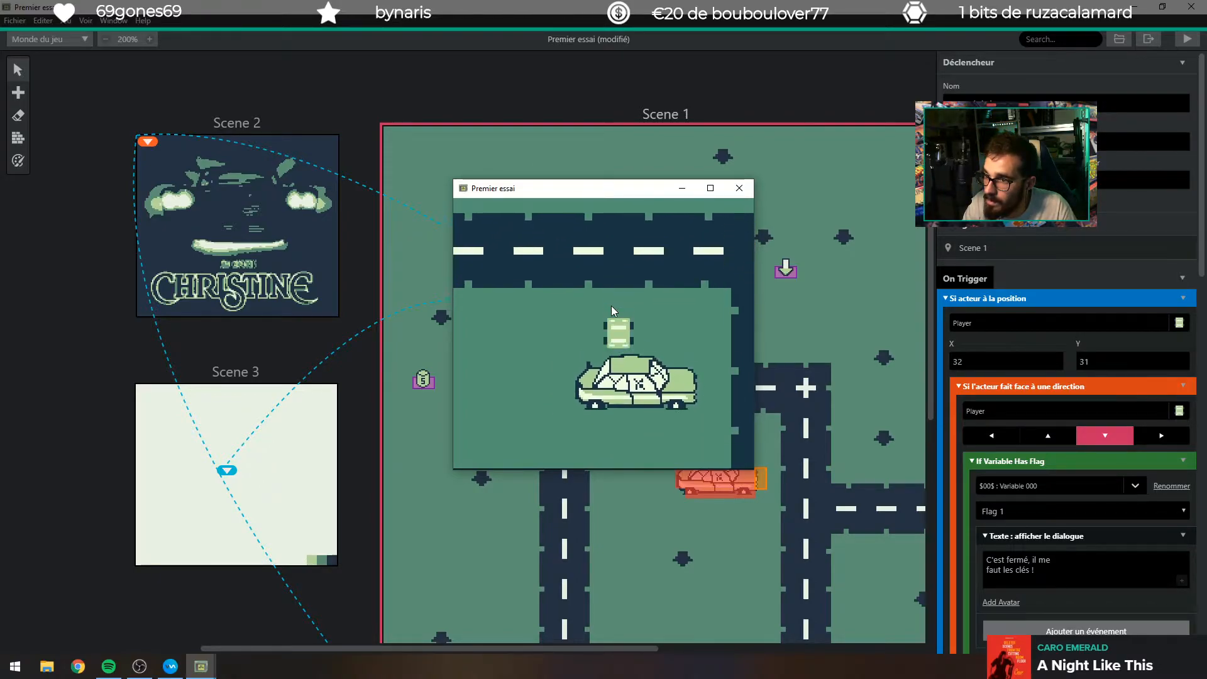
pyautogui.press('Right')
pyautogui.press('Up')
pyautogui.press('Down')
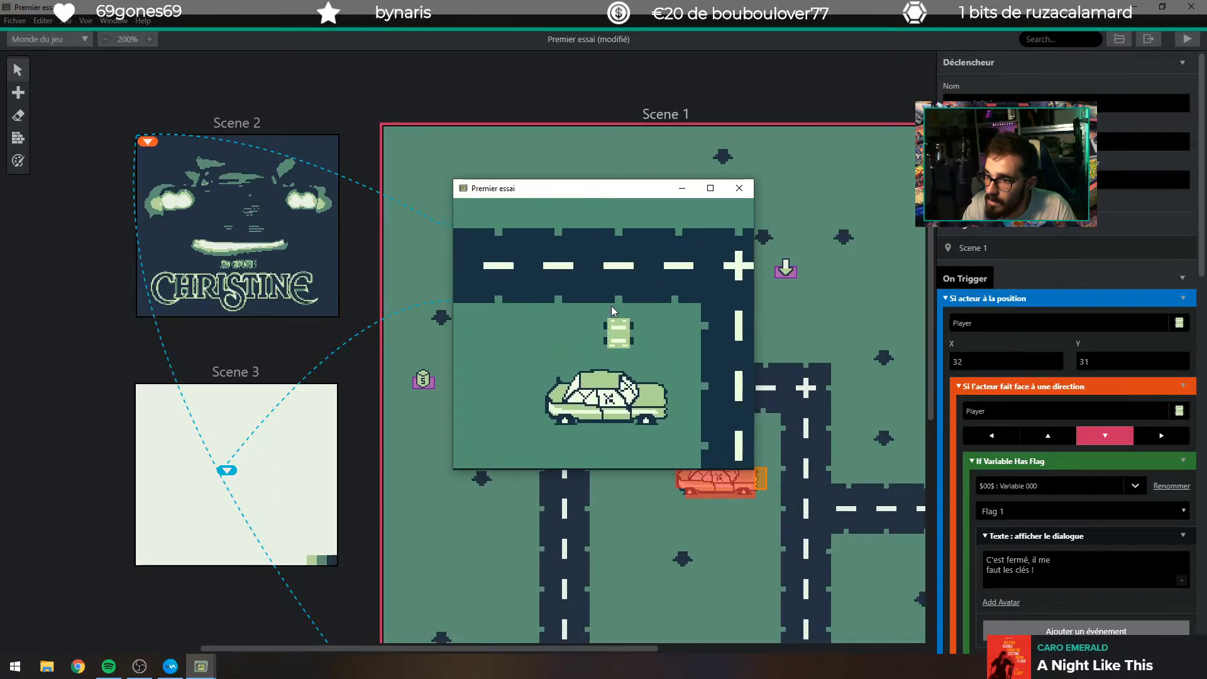
pyautogui.press('Left')
pyautogui.press('Up')
pyautogui.press('Down')
pyautogui.press('Up')
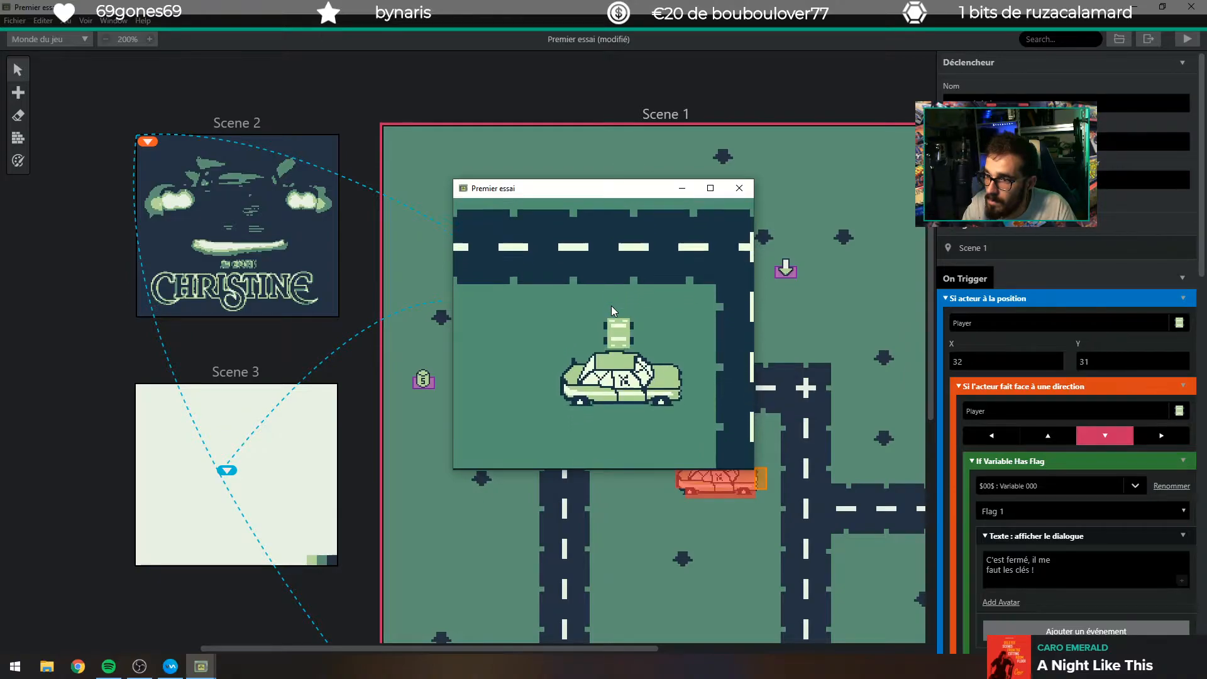
pyautogui.press('Left')
pyautogui.press('Down')
pyautogui.press('Right')
pyautogui.press('Up')
pyautogui.press('Left')
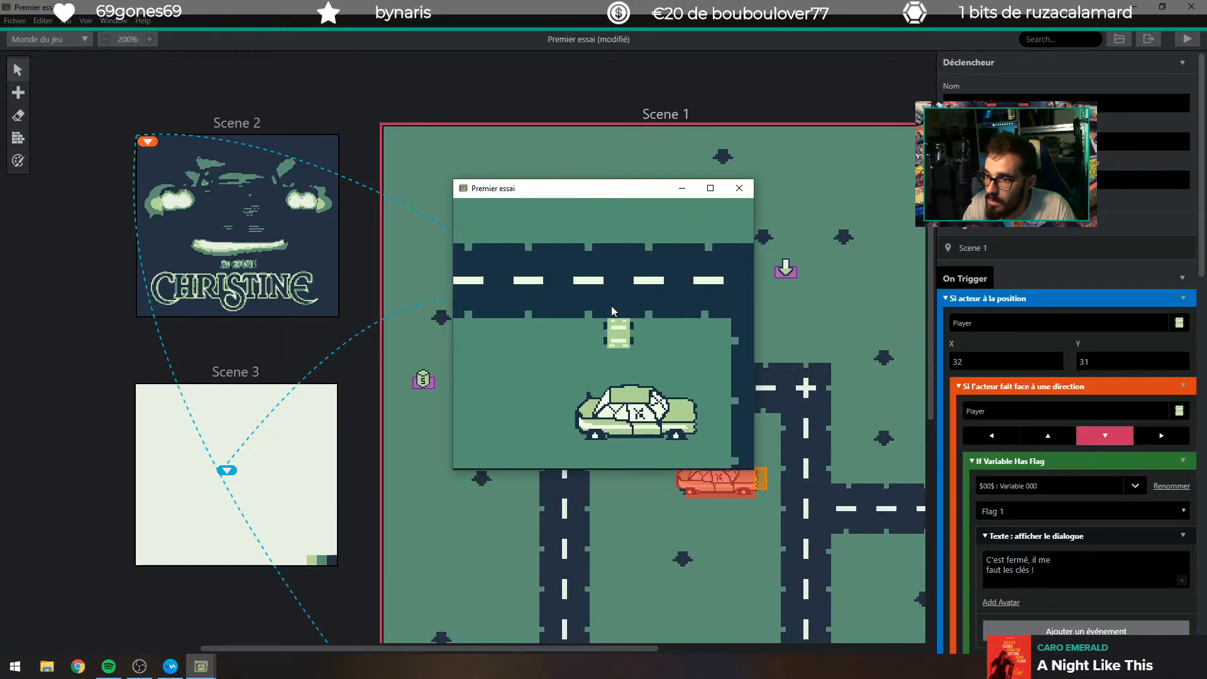
pyautogui.press('Down')
pyautogui.press('Left')
pyautogui.press('Right')
pyautogui.press('Up')
pyautogui.press('Left')
pyautogui.press('Down')
pyautogui.press('Left')
pyautogui.press('Up')
pyautogui.press('Left')
pyautogui.press('Down')
pyautogui.press('Right')
pyautogui.press('Down')
pyautogui.press('Left')
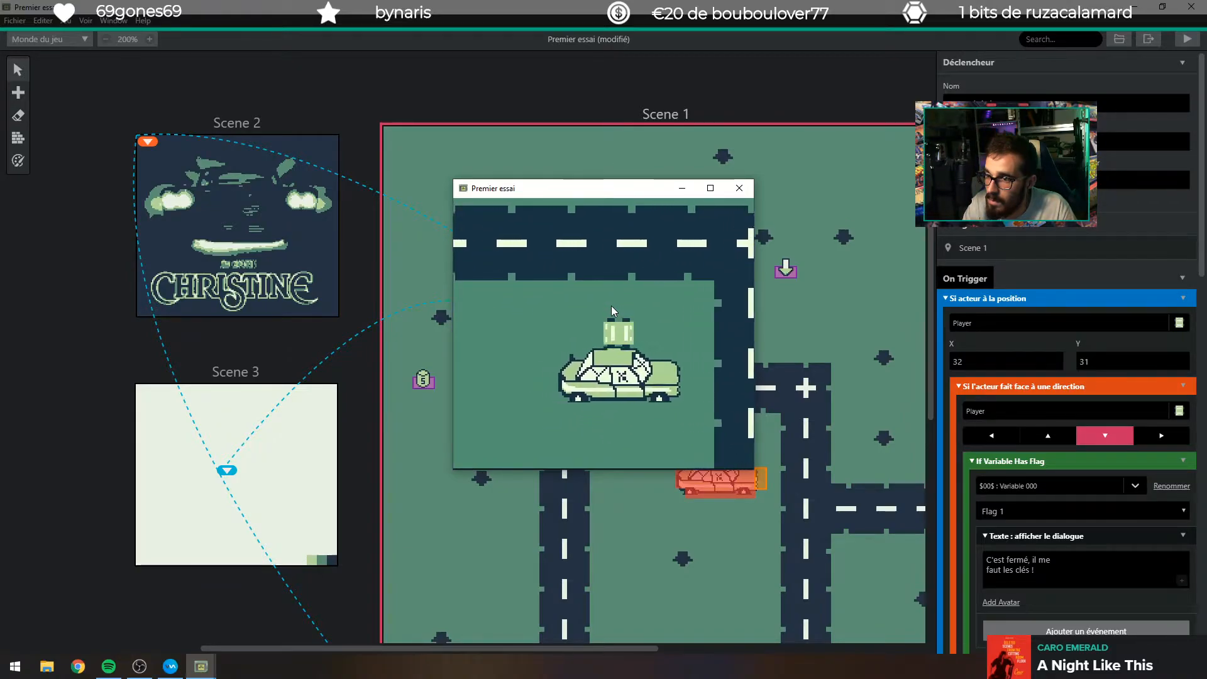
pyautogui.press('Up')
pyautogui.press('Right')
pyautogui.press('Down')
pyautogui.press('Left')
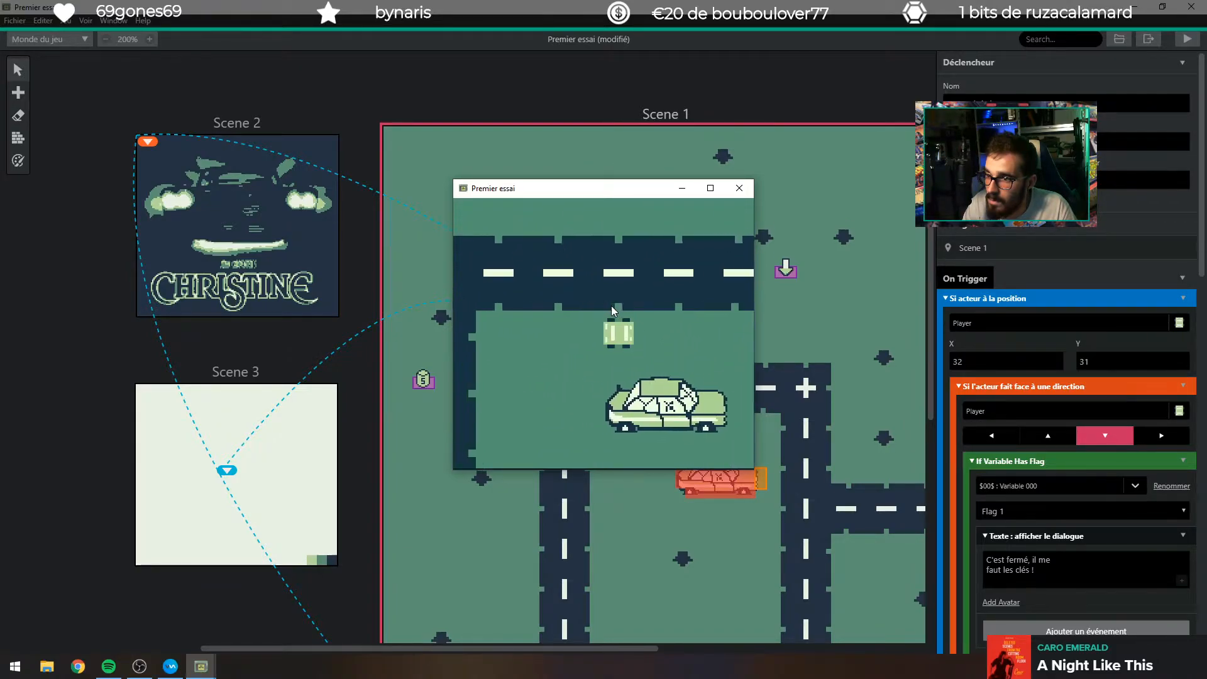
pyautogui.press('Down')
pyautogui.press('Right')
pyautogui.press('Up')
pyautogui.press('Down')
pyautogui.press('Left')
pyautogui.press('Up')
pyautogui.press('Down')
pyautogui.press('Left')
pyautogui.press('Up')
pyautogui.press('Right')
pyautogui.press('Down')
pyautogui.press('Left')
pyautogui.press('Up')
pyautogui.press('Right')
pyautogui.press('Down')
pyautogui.press('Left')
pyautogui.press('Up')
pyautogui.press('Right')
pyautogui.press('Down')
pyautogui.press('Left')
pyautogui.press('Down')
pyautogui.press('Left')
pyautogui.press('Up')
pyautogui.press('Left')
pyautogui.press('Right')
pyautogui.press('Down')
pyautogui.press('Right')
pyautogui.press('Up')
pyautogui.press('Left')
pyautogui.press('Down')
pyautogui.press('Right')
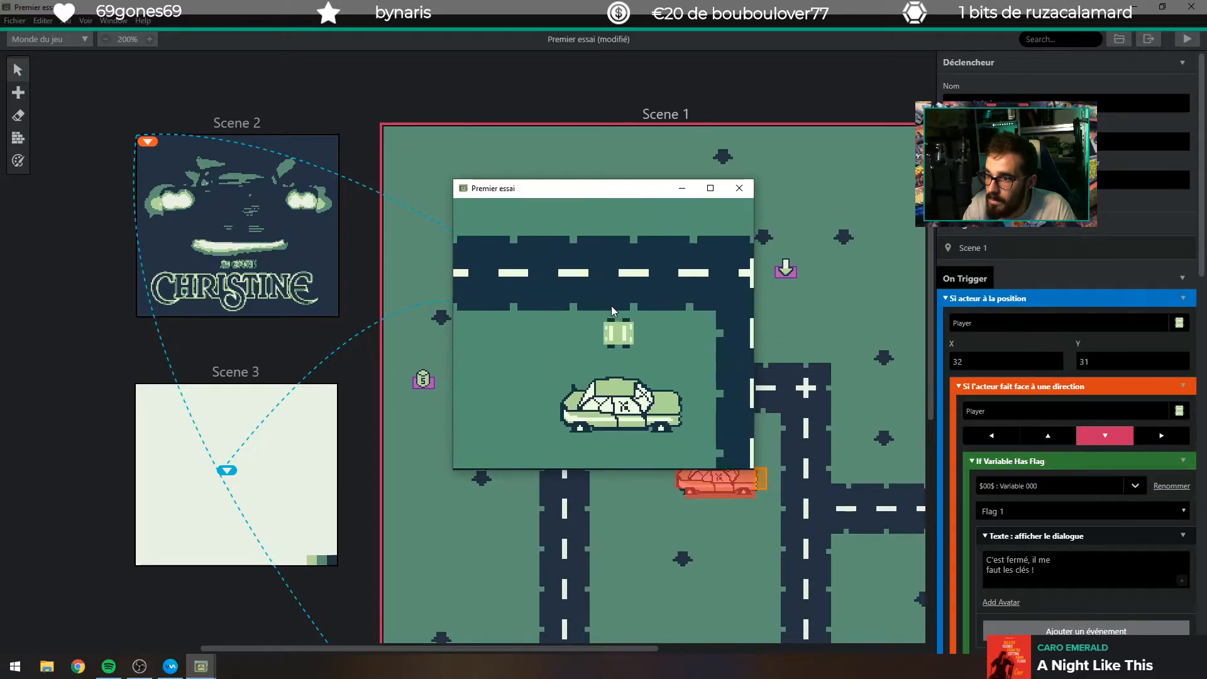
pyautogui.press('Down')
pyautogui.press('Right')
pyautogui.press('Up')
pyautogui.press('Left')
pyautogui.press('Down')
pyautogui.press('Left')
pyautogui.press('Up')
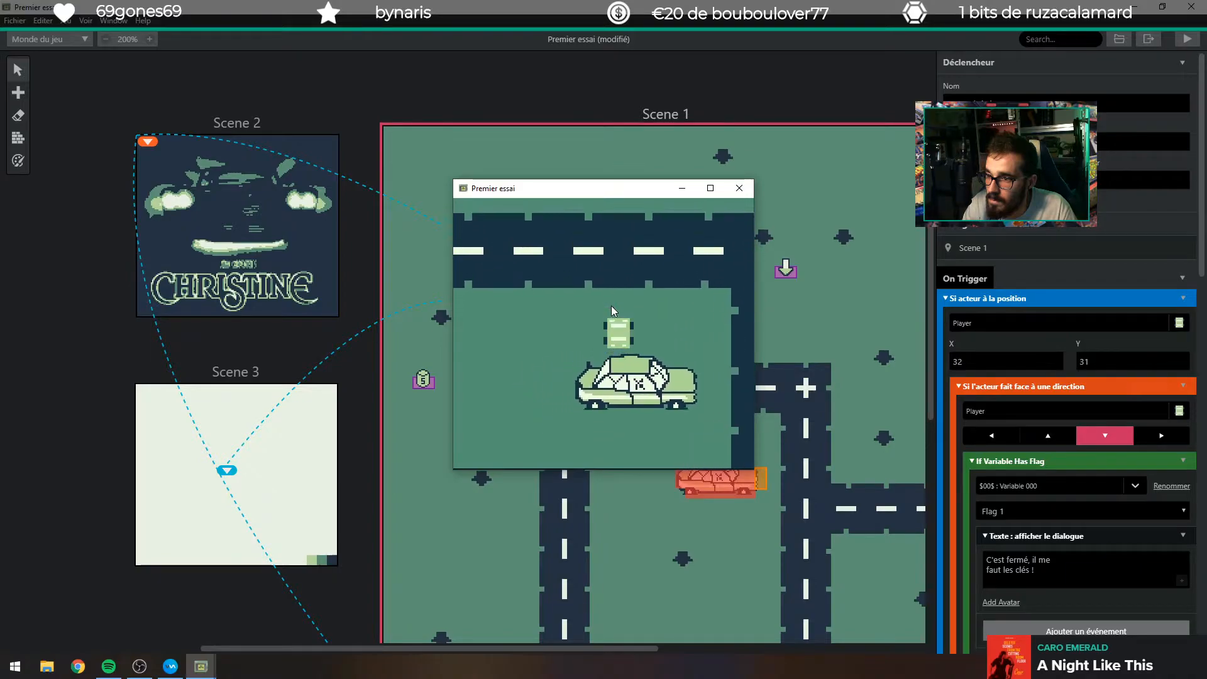
pyautogui.press('Left')
pyautogui.press('Up')
pyautogui.click(739, 188)
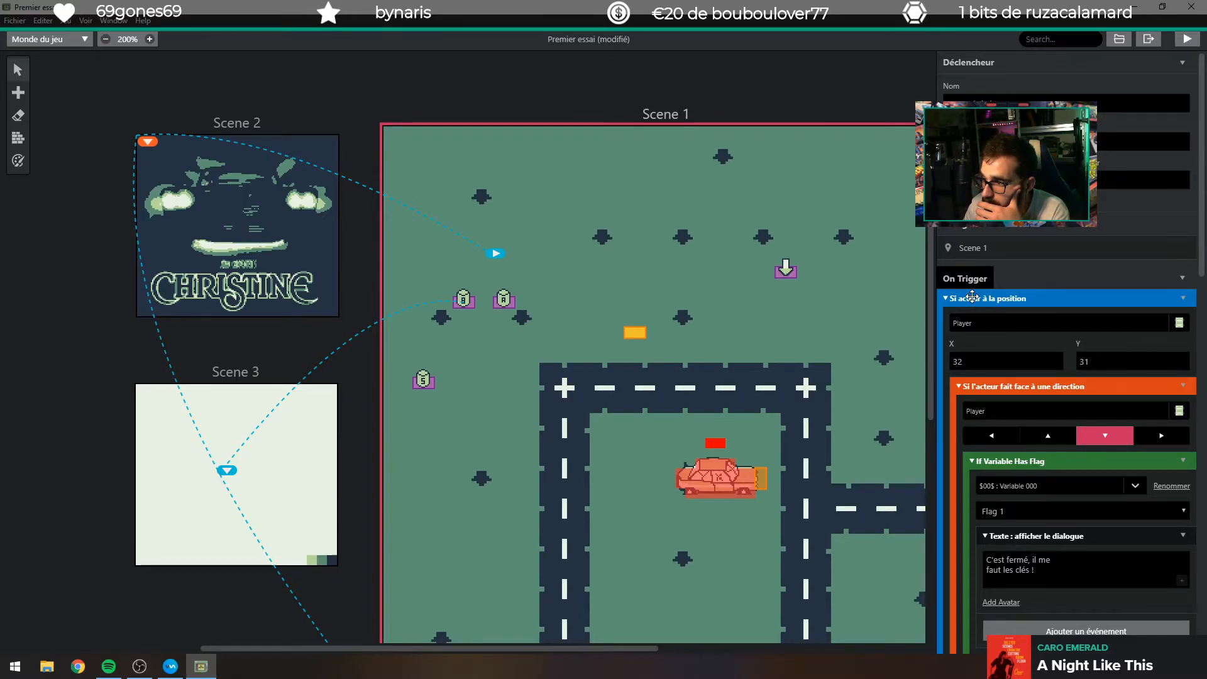
# Move the Flag 1 "If Variable Has Flag" event directly under the player position condition and start a new game in test play.
pyautogui.moveTo(1028, 458); pyautogui.dragTo(1019, 386)
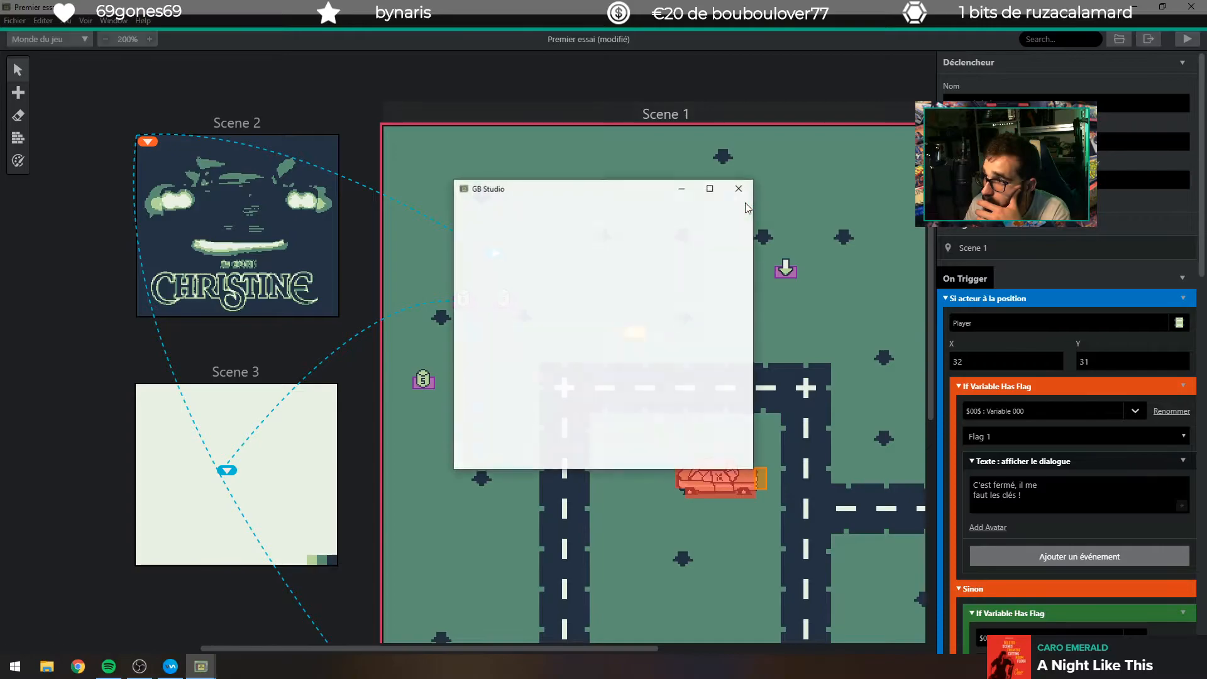
pyautogui.press('z')
pyautogui.press('z')
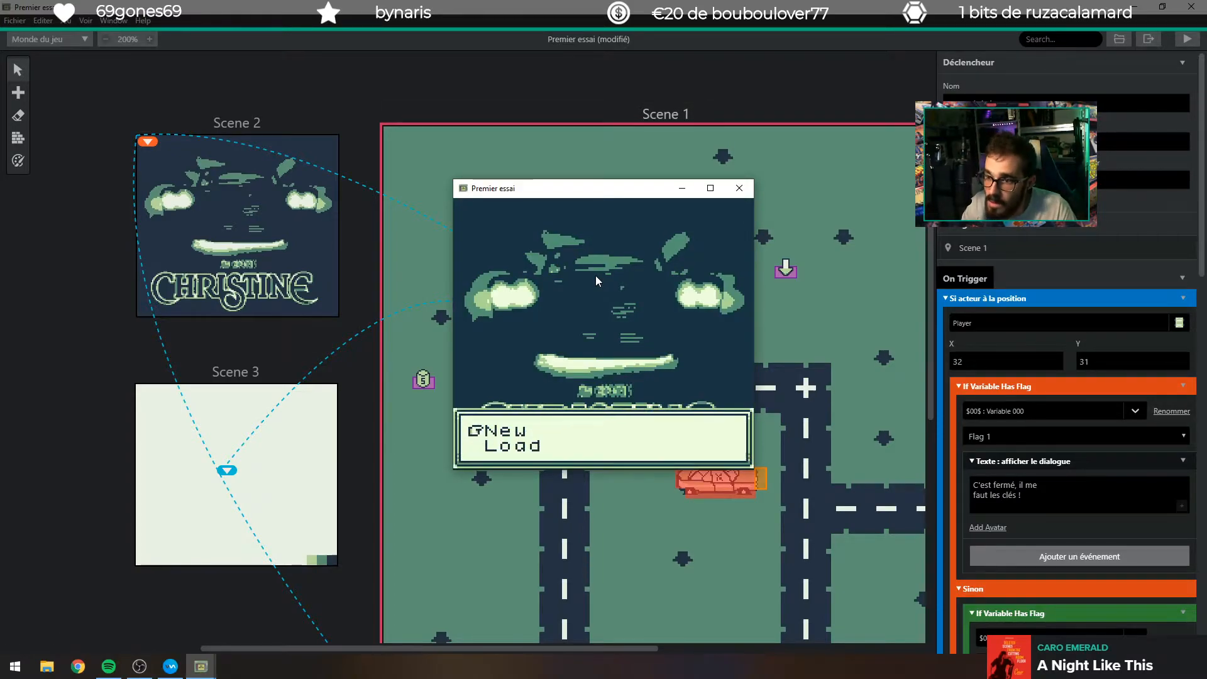
# Steer the player from the start position along the roads and grass to the rear end of the parked car's roof side.
pyautogui.press('Right')
pyautogui.press('Up')
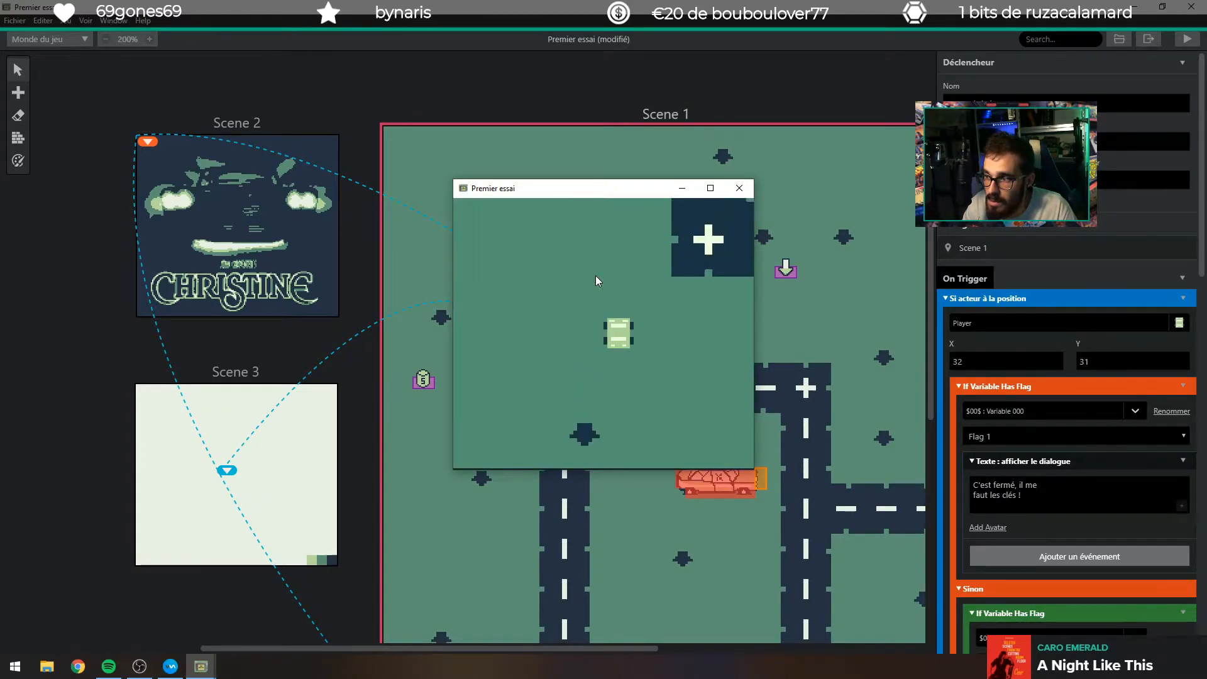
pyautogui.press('Right')
pyautogui.press('Up')
pyautogui.press('Right')
pyautogui.press('Up')
pyautogui.press('Right')
pyautogui.press('Right')
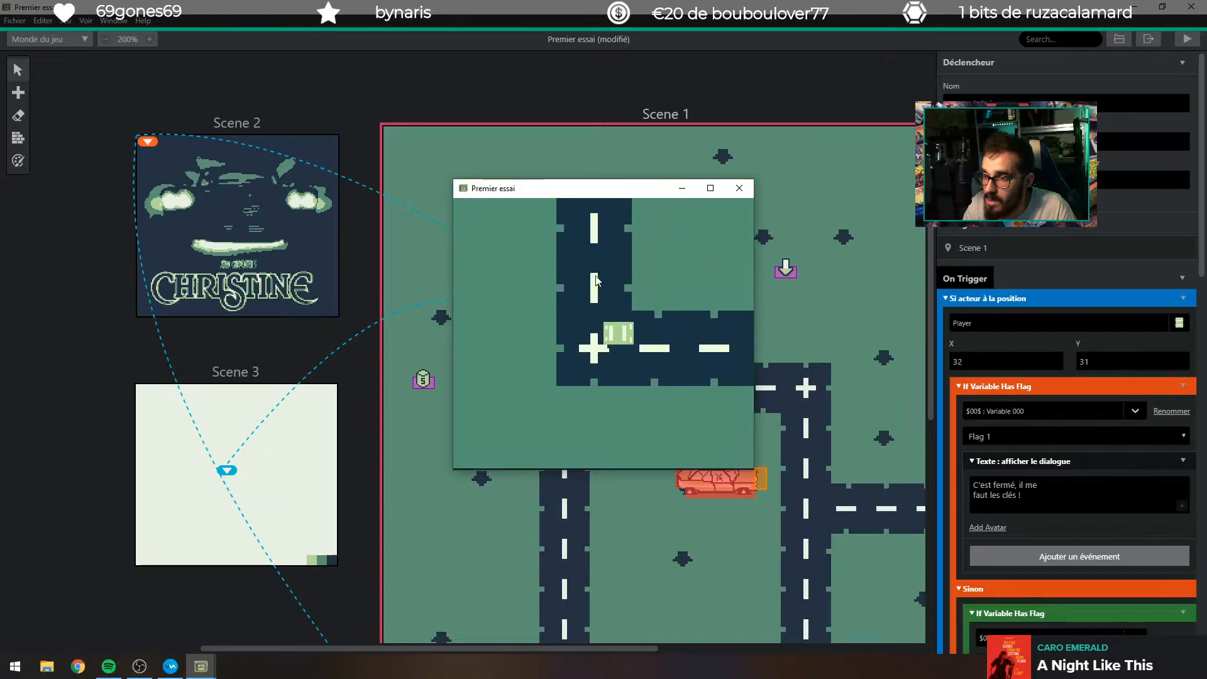
pyautogui.press('Up')
pyautogui.press('Up')
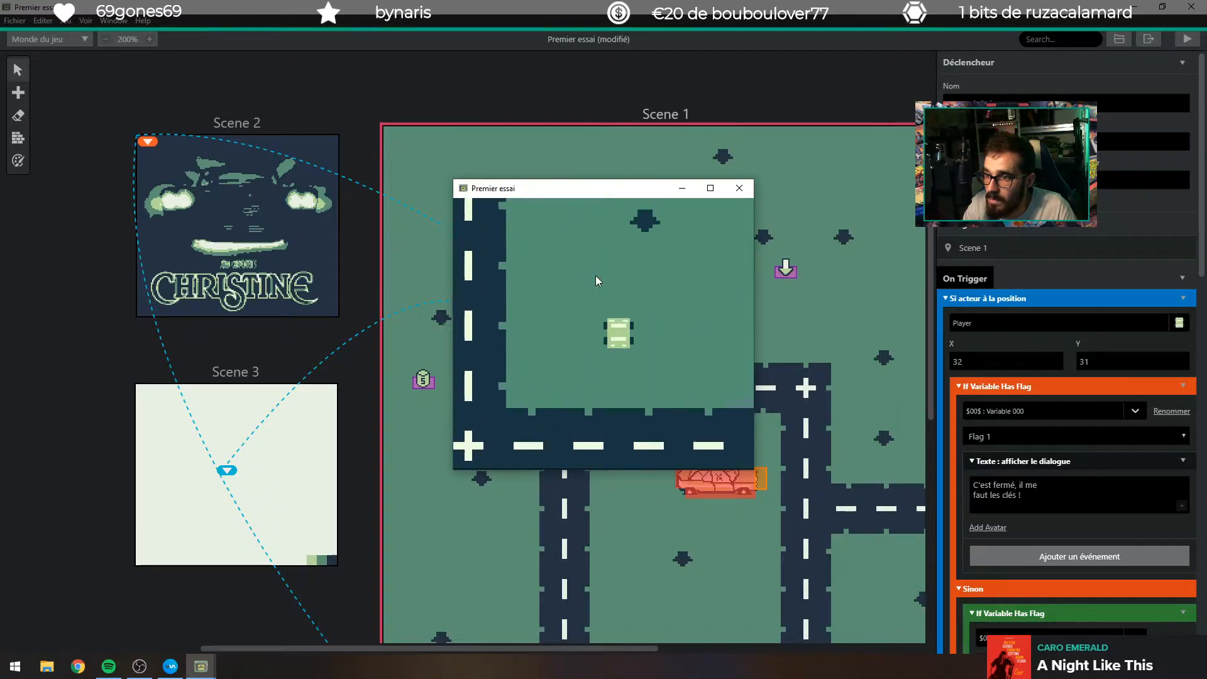
pyautogui.press('Right')
pyautogui.press('Up')
pyautogui.press('Right')
pyautogui.press('Up')
pyautogui.press('Up')
pyautogui.press('Right')
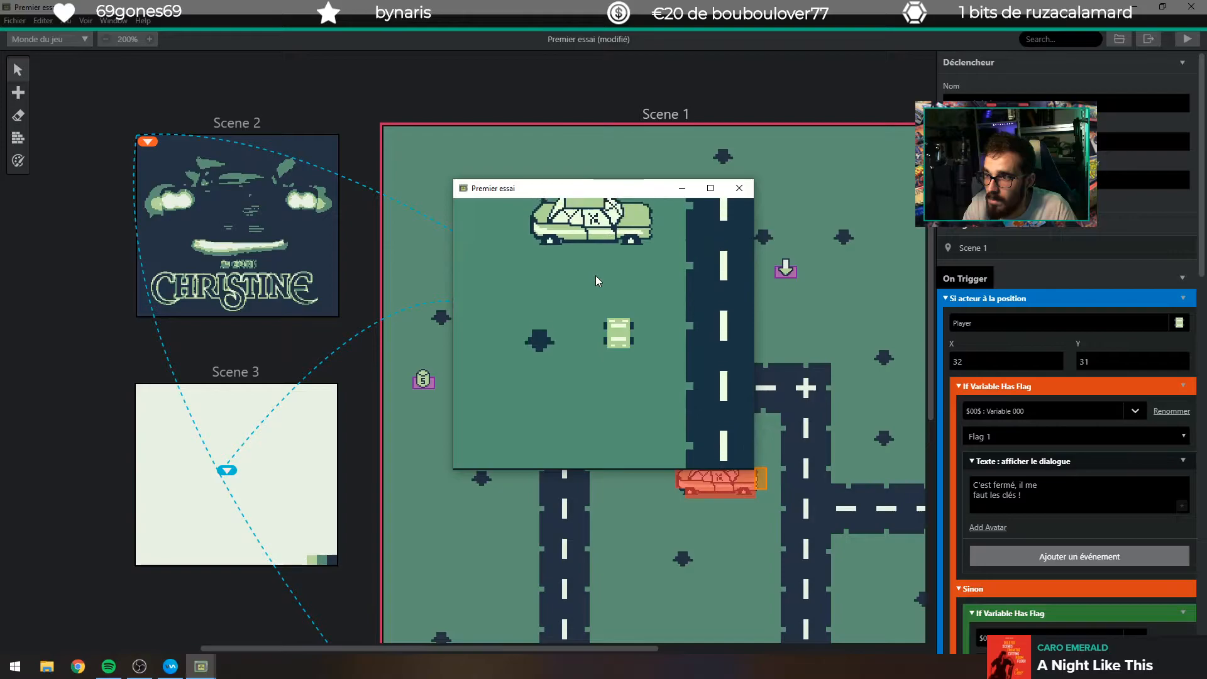
pyautogui.press('Up')
pyautogui.press('Right')
pyautogui.press('Up')
pyautogui.press('Up')
pyautogui.press('Left')
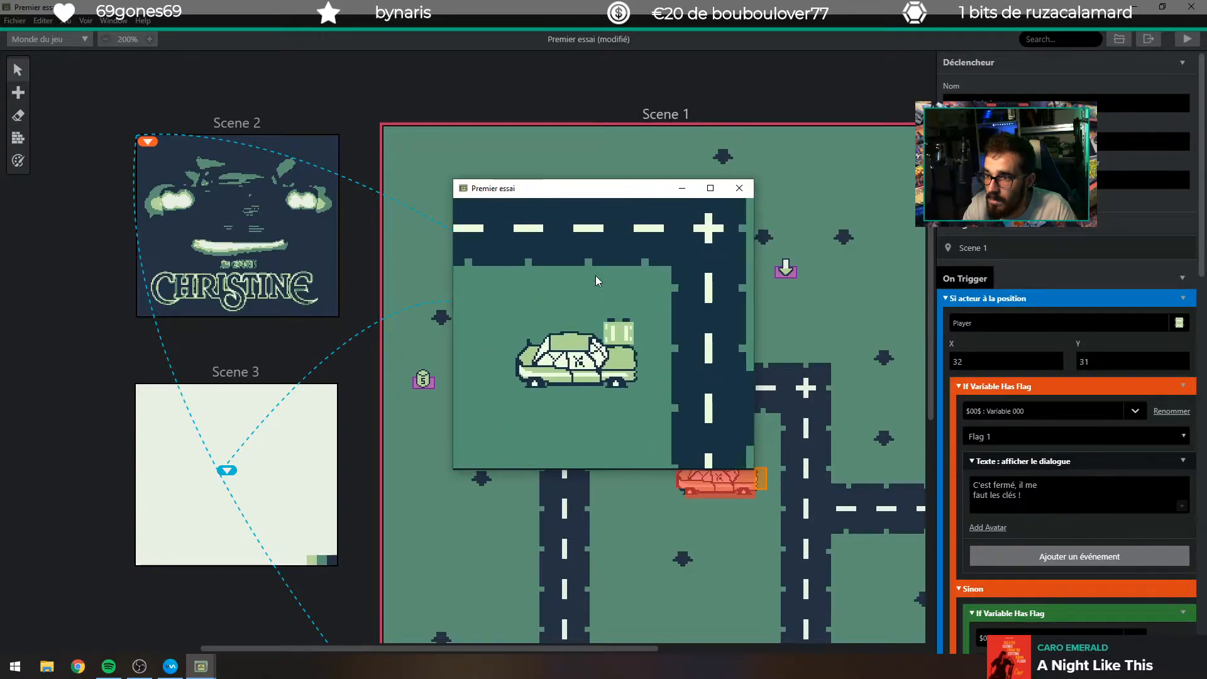
# Test the reordered trigger conditions by approaching the car's roof from several neighbouring tiles and directions.
pyautogui.press('Up')
pyautogui.press('Left')
pyautogui.press('Down')
pyautogui.press('Left')
pyautogui.press('Left')
pyautogui.press('Up')
pyautogui.press('Right')
pyautogui.press('Down')
pyautogui.press('Left')
pyautogui.press('Up')
pyautogui.press('Left')
pyautogui.press('Down')
pyautogui.press('Left')
pyautogui.press('Left')
pyautogui.press('Right')
pyautogui.press('Left')
pyautogui.press('Right')
pyautogui.press('Up')
pyautogui.press('Right')
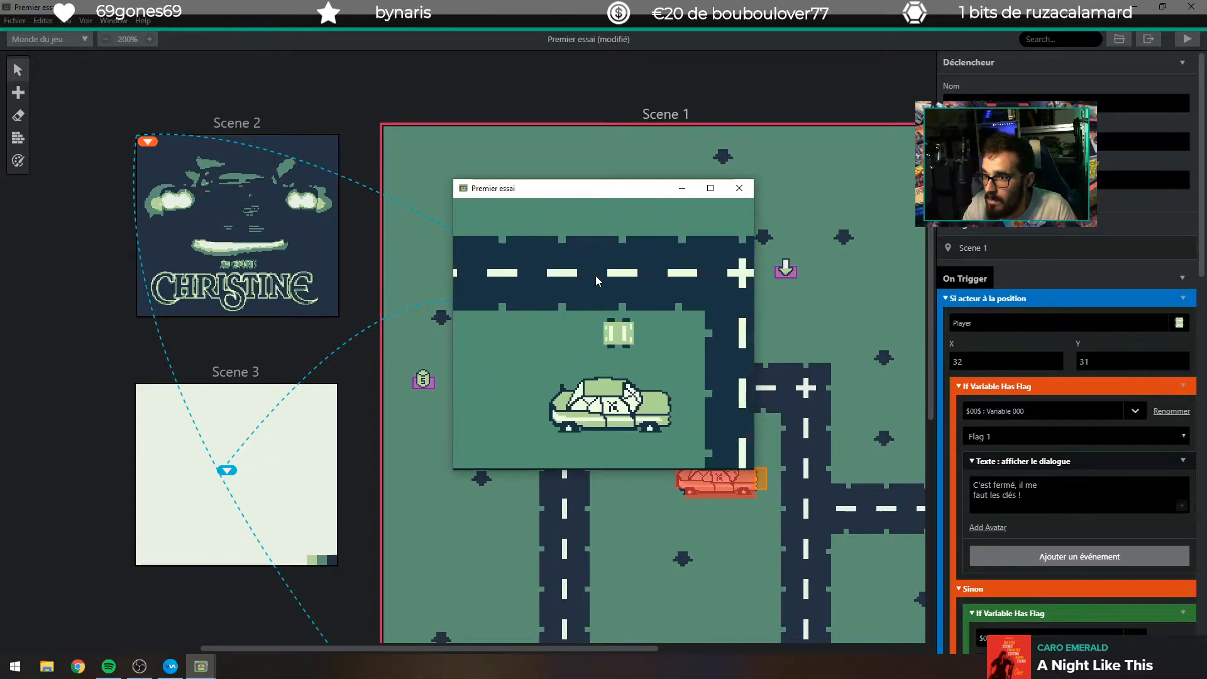
# Repeat the trigger test along the roof toward the car's front end, changing the player's facing direction on each tile.
pyautogui.press('Down')
pyautogui.press('Left')
pyautogui.press('Right')
pyautogui.press('Up')
pyautogui.press('Left')
pyautogui.press('Down')
pyautogui.press('Left')
pyautogui.press('Up')
pyautogui.press('Down')
pyautogui.press('Left')
pyautogui.press('Right')
pyautogui.press('Left')
pyautogui.press('Left')
pyautogui.press('Down')
pyautogui.press('Up')
pyautogui.press('Left')
pyautogui.press('Up')
pyautogui.press('Right')
pyautogui.press('Down')
pyautogui.press('Right')
pyautogui.press('Up')
pyautogui.press('Left')
pyautogui.press('Down')
pyautogui.press('Left')
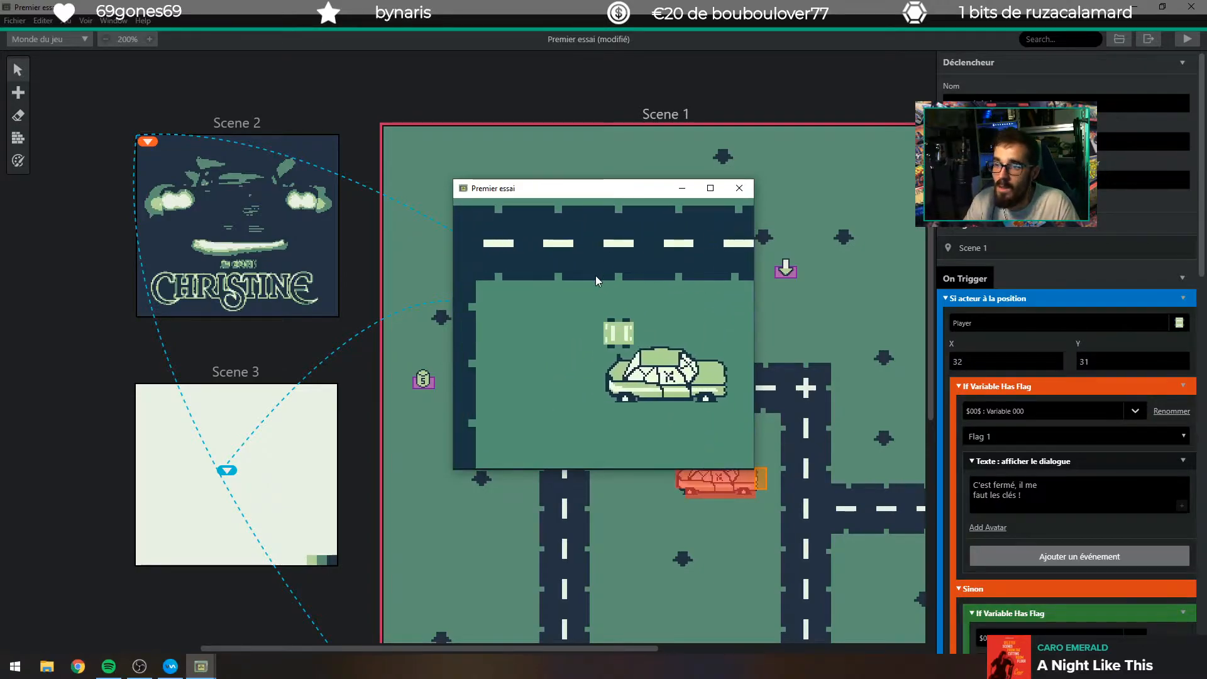
# Switch to Chrome, search for gbstudio and open the Scripting Events page of the GB Studio documentation.
pyautogui.click(75, 668)
pyautogui.click(222, 33)
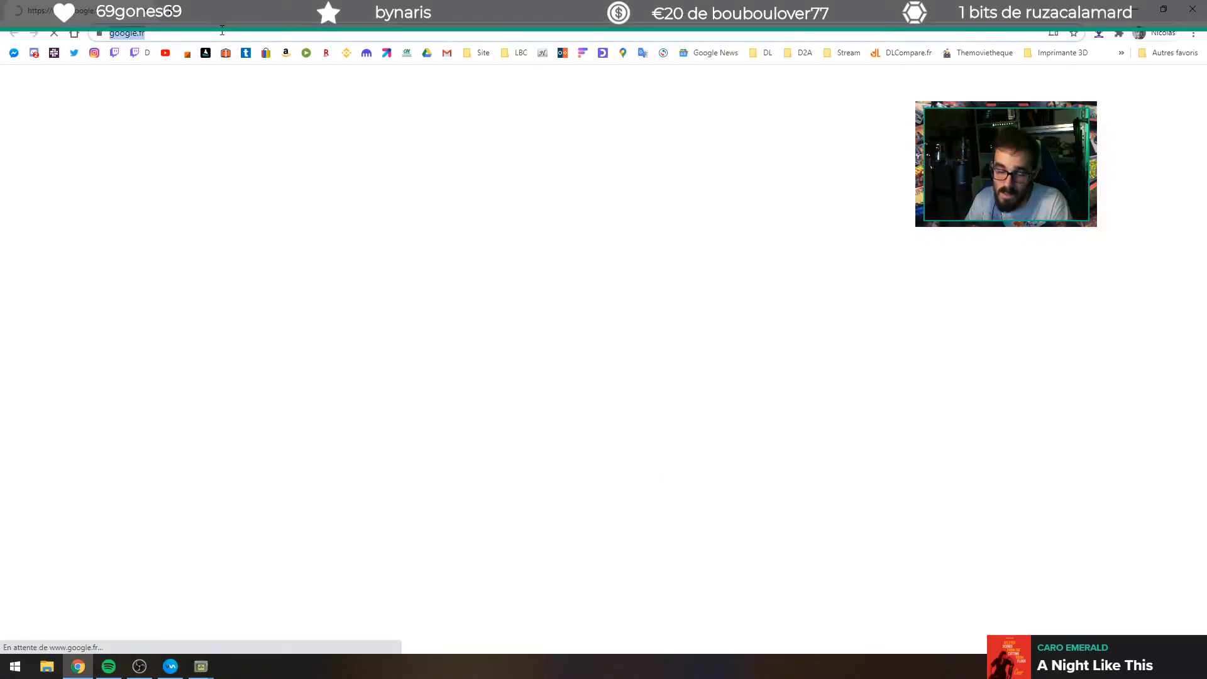
pyautogui.write('gbstudio')
pyautogui.press('Return')
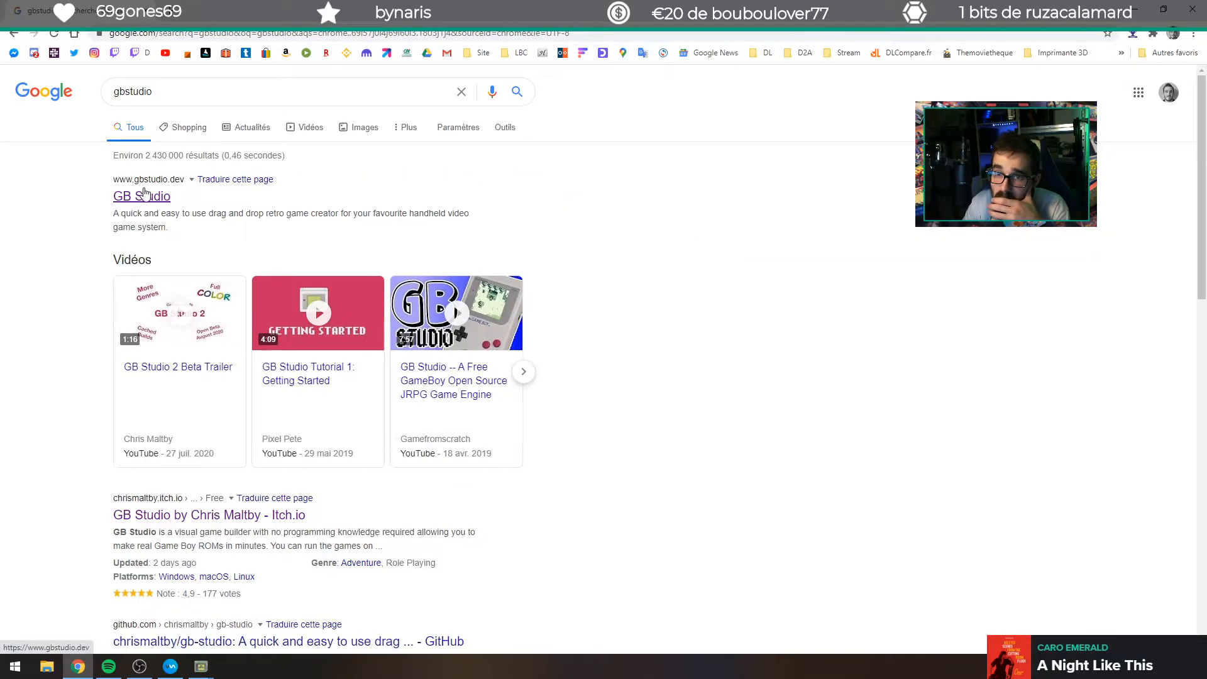
pyautogui.click(144, 194)
pyautogui.click(687, 92)
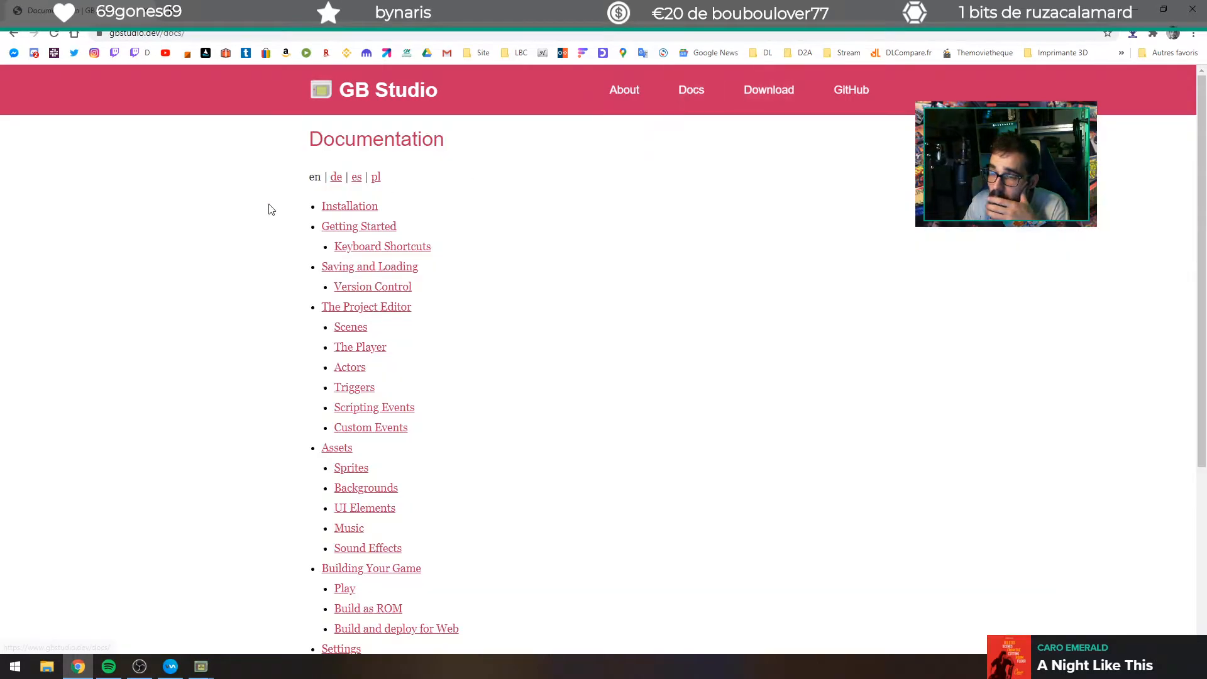
pyautogui.scroll(-2, 374, 366)
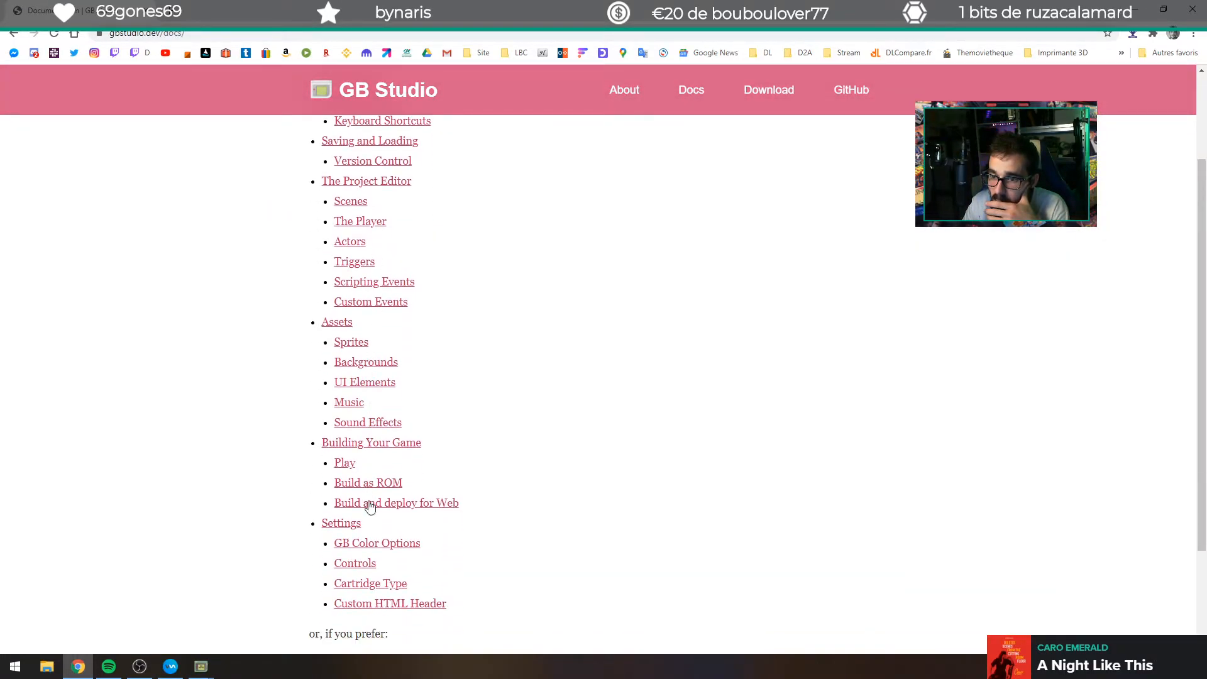
pyautogui.scroll(1, 381, 528)
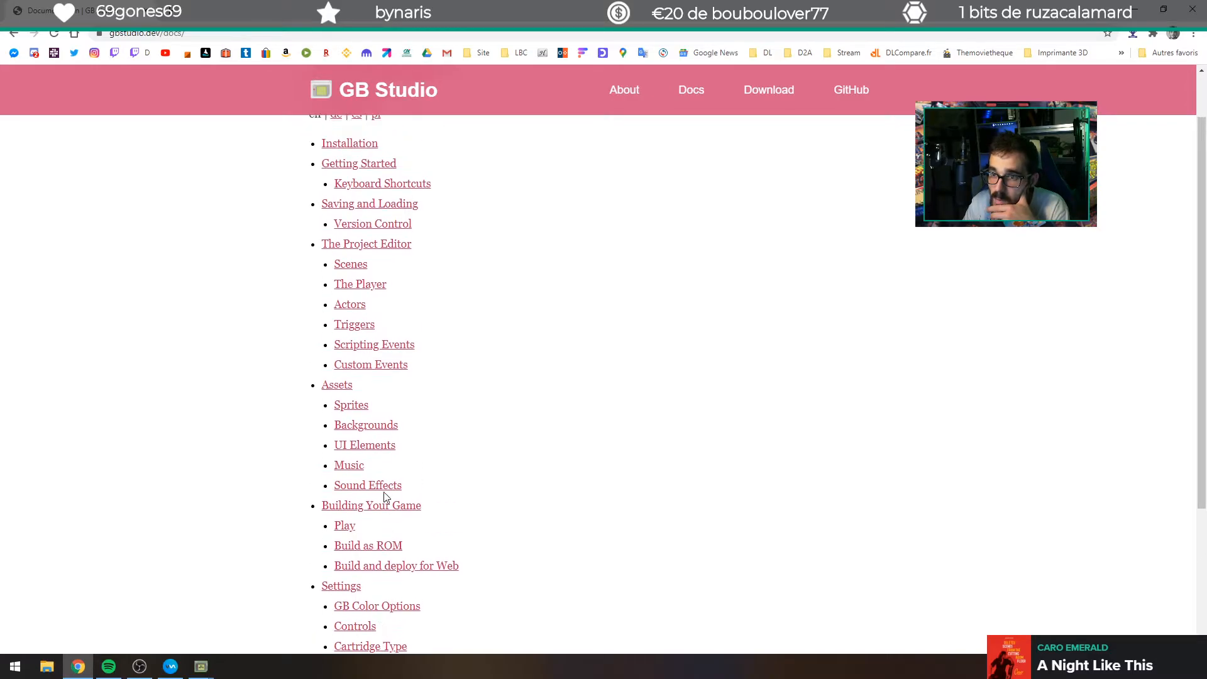
pyautogui.click(395, 352)
# Read through the Text Events and Scene Events sections of the scripting documentation.
pyautogui.scroll(-6, 396, 351)
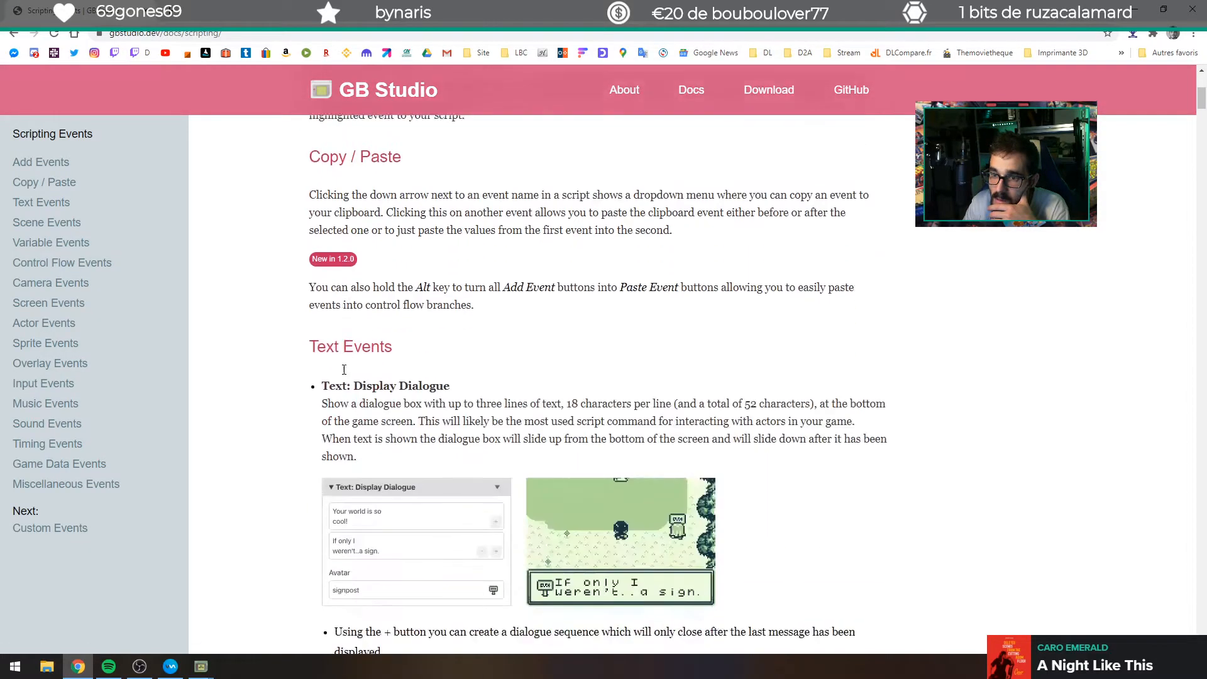
pyautogui.scroll(-8, 344, 369)
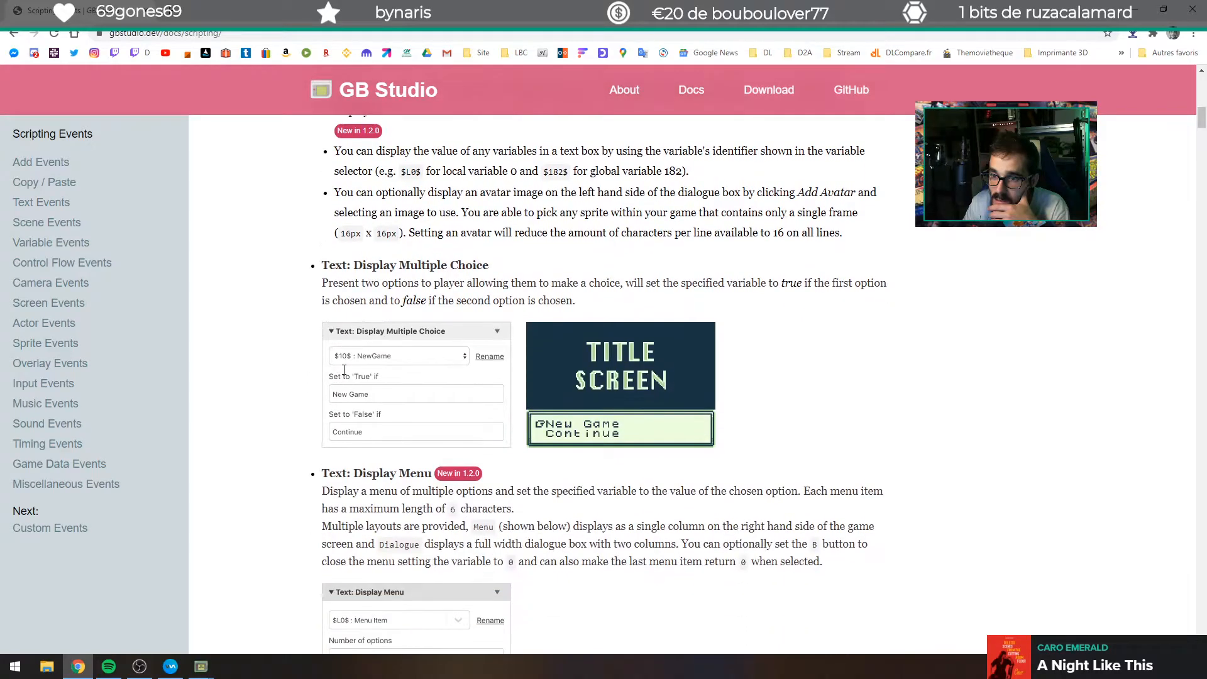
pyautogui.scroll(-8, 342, 376)
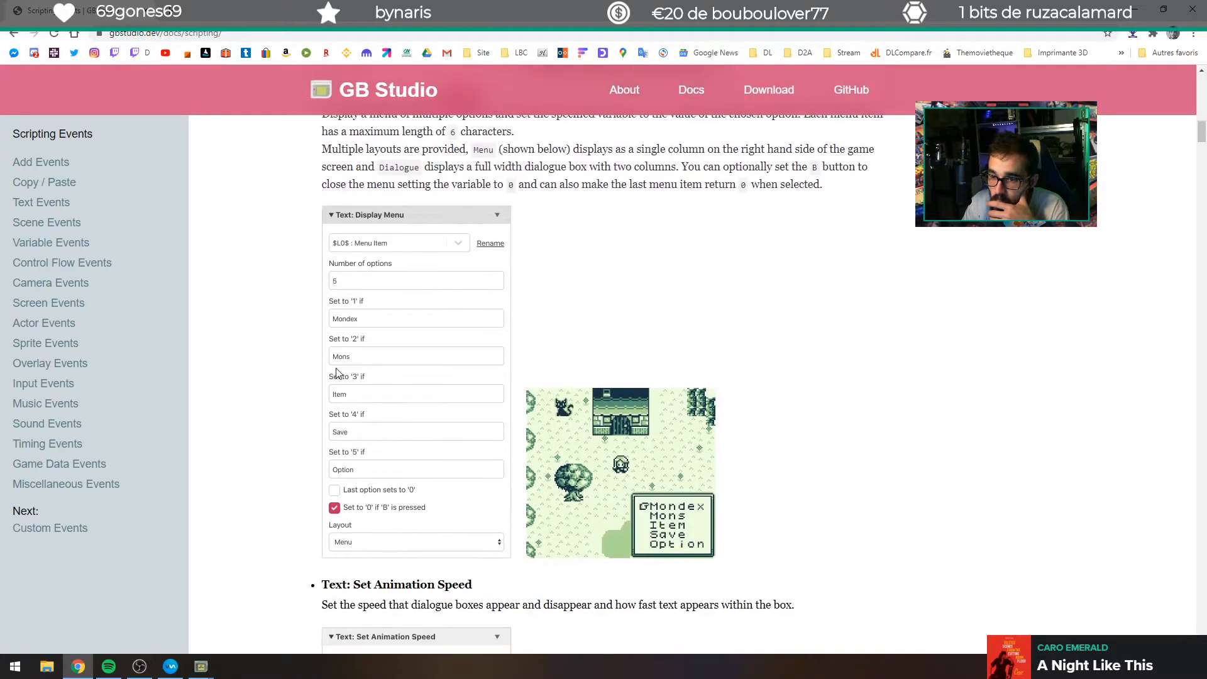
pyautogui.scroll(-3, 334, 374)
pyautogui.scroll(2, 330, 377)
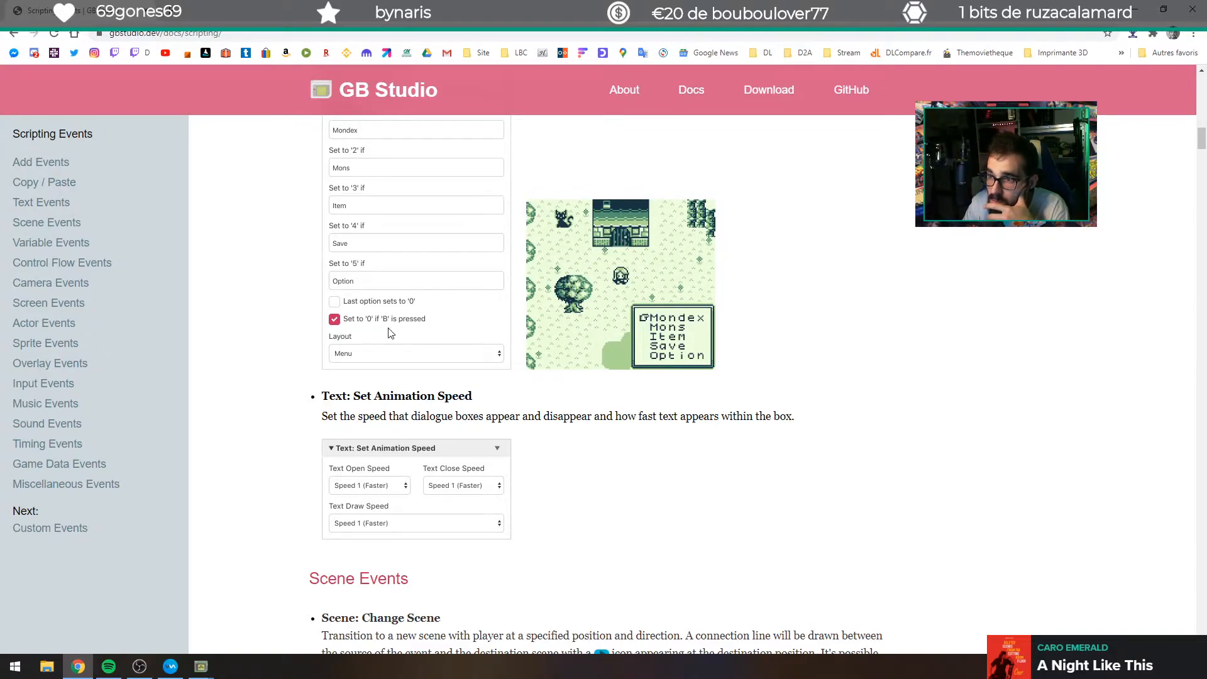
pyautogui.scroll(-4, 396, 329)
pyautogui.scroll(-6, 337, 348)
pyautogui.moveTo(320, 378); pyautogui.dragTo(283, 394)
pyautogui.click(277, 399)
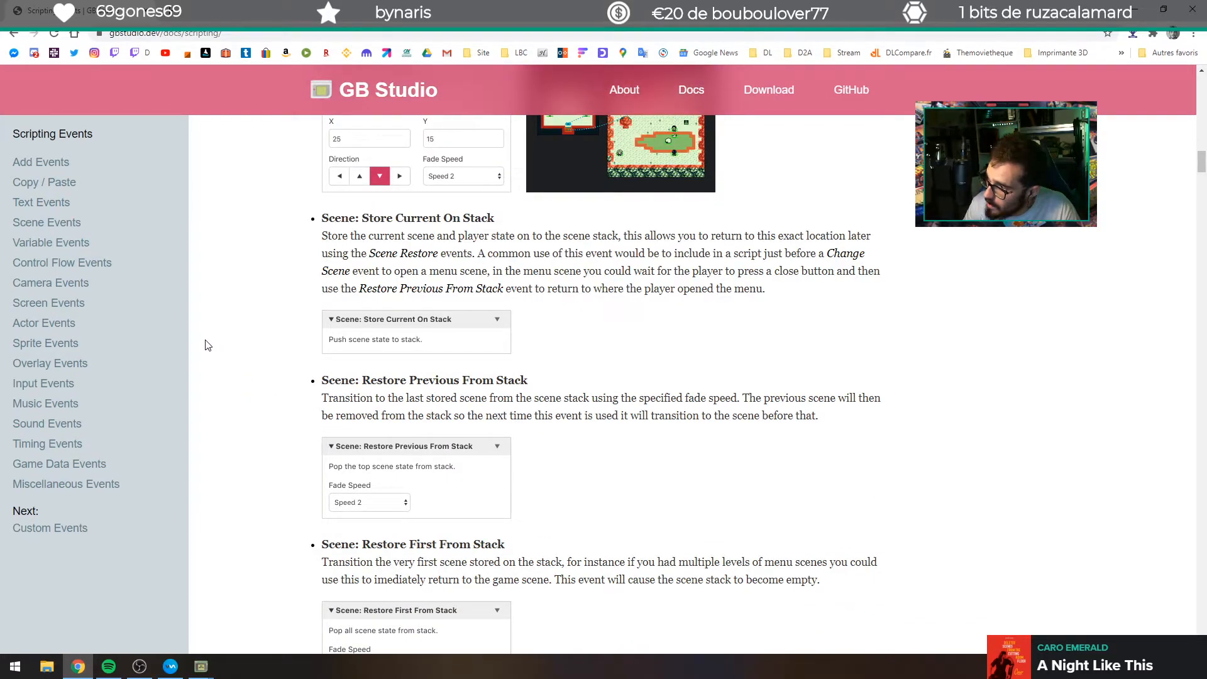
pyautogui.scroll(-4, 225, 310)
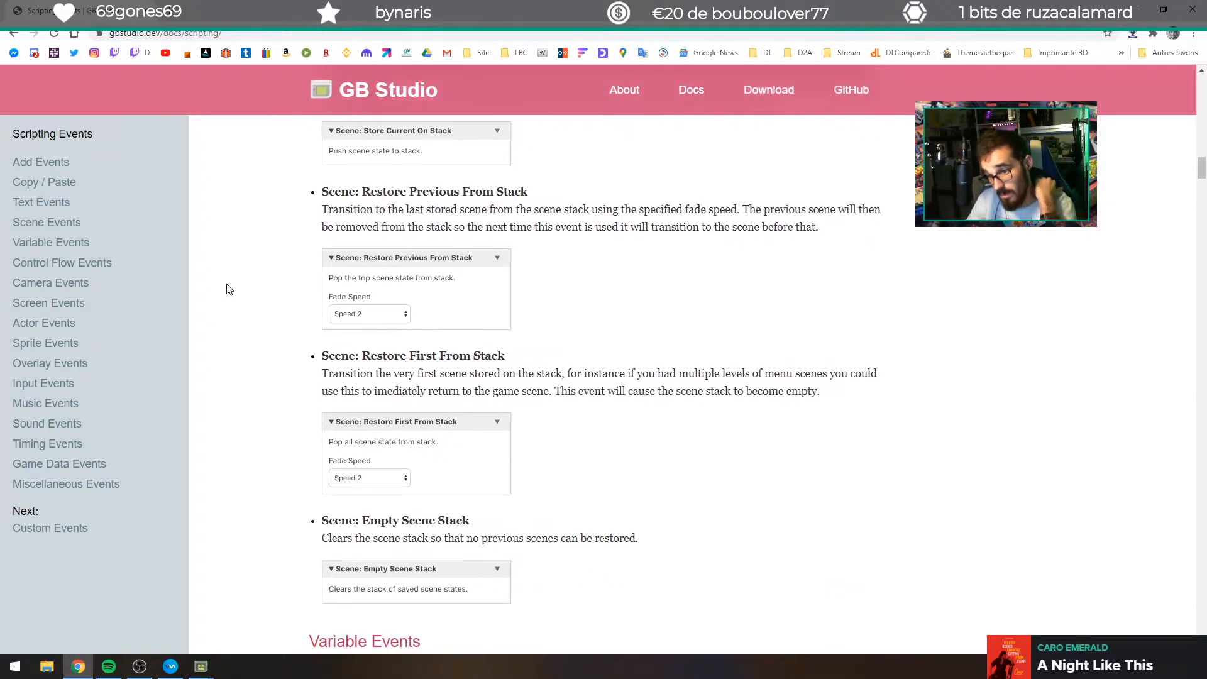
pyautogui.scroll(-5, 208, 191)
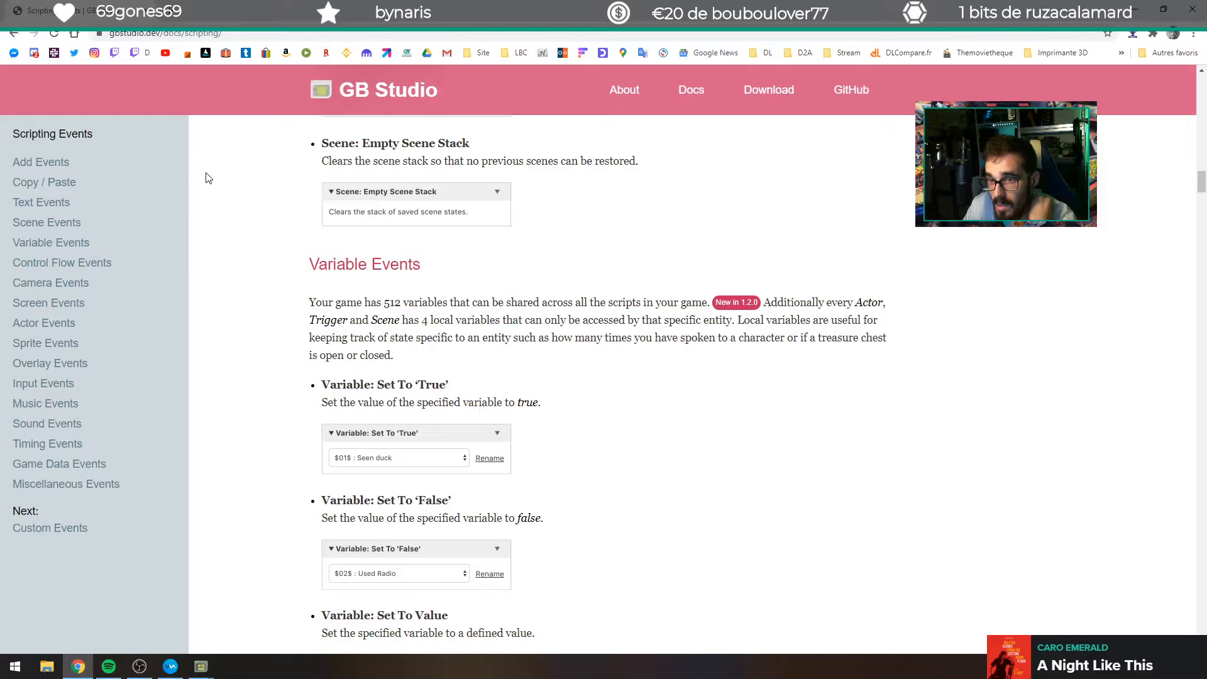
# Examine the Variable Events and Control Flow Events documentation, down to If Actor At Position and If Actor Facing Direction.
pyautogui.scroll(-14, 208, 178)
pyautogui.scroll(-12, 263, 232)
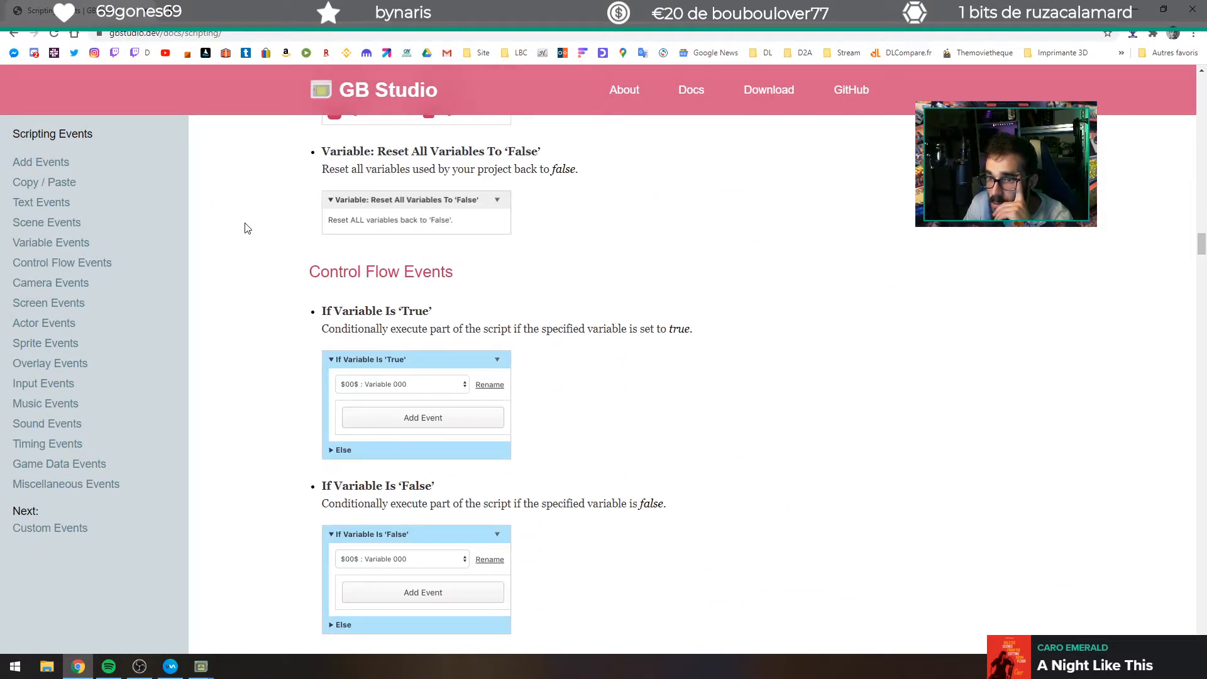
pyautogui.scroll(-8, 239, 231)
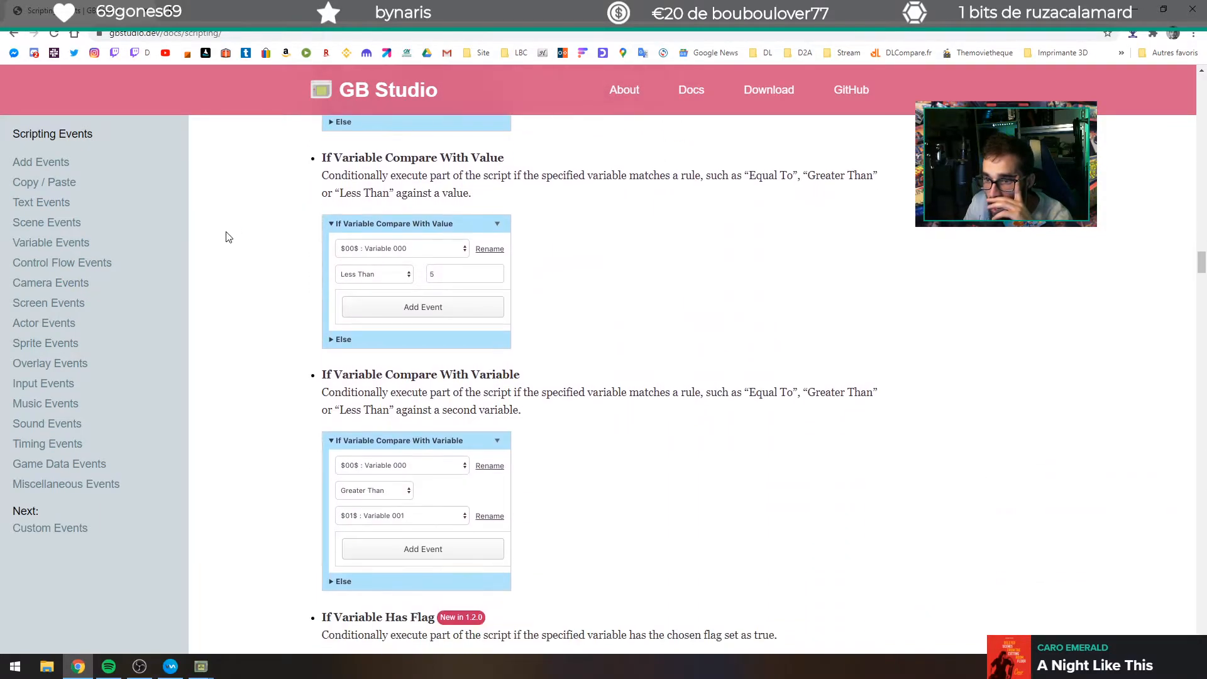
pyautogui.scroll(-2, 230, 229)
pyautogui.scroll(-4, 226, 228)
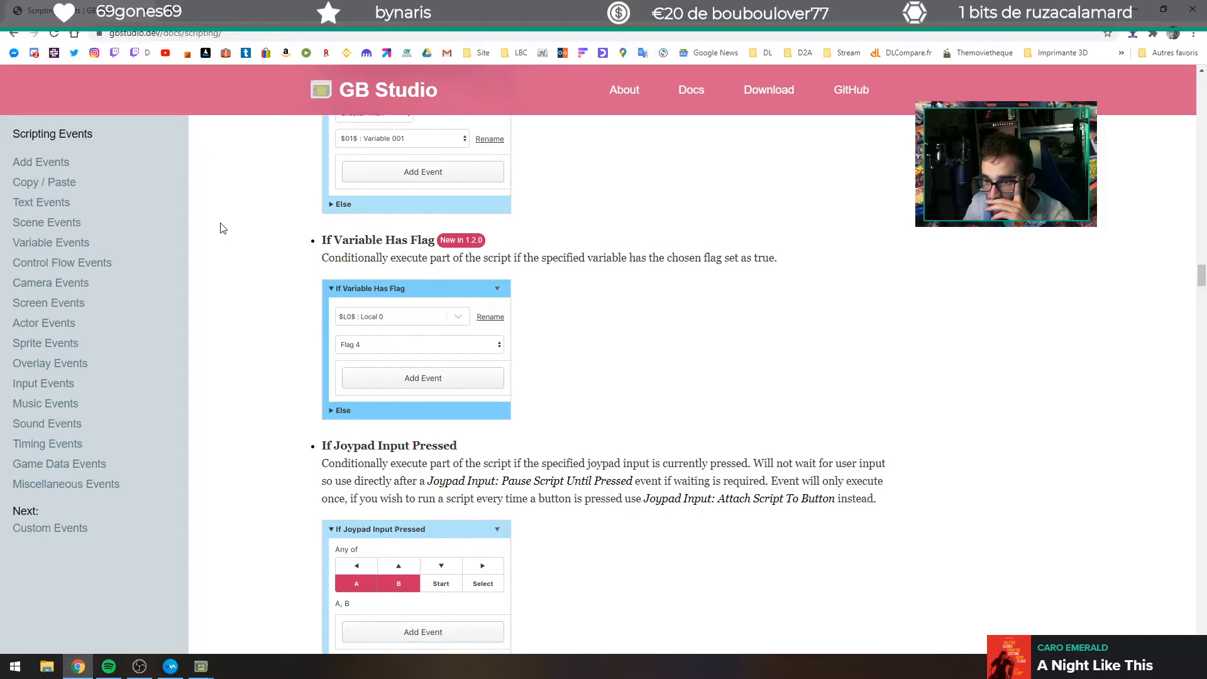
pyautogui.scroll(-5, 191, 228)
pyautogui.scroll(2, 176, 236)
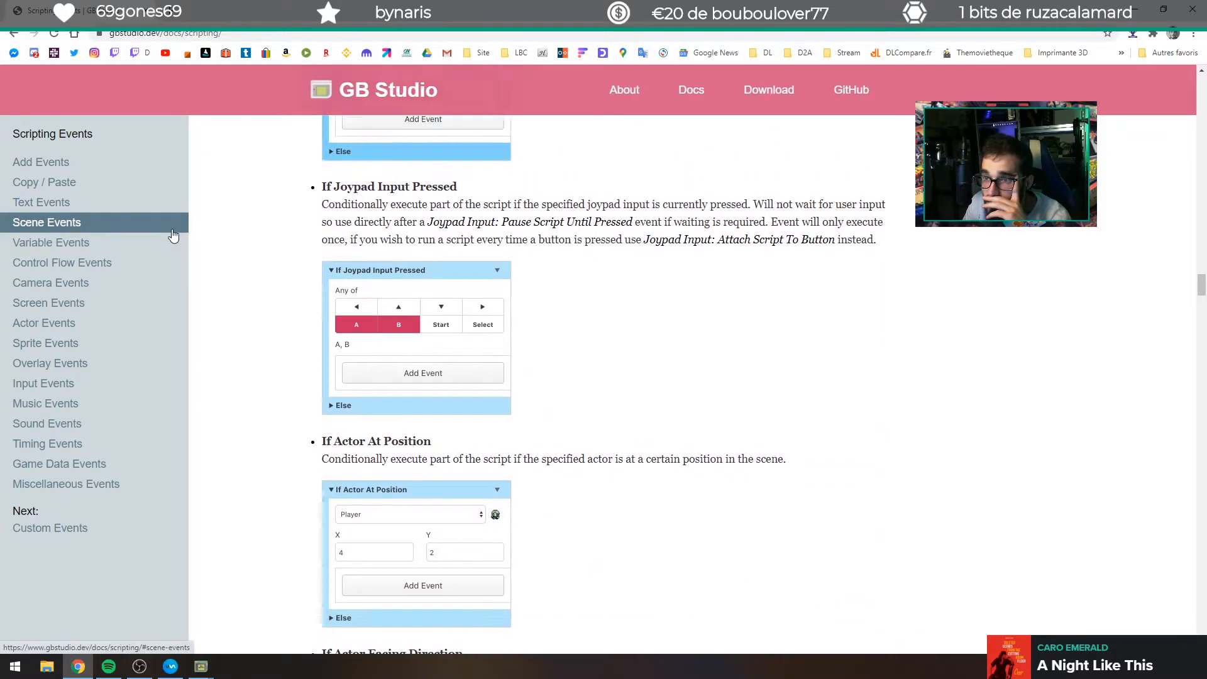
pyautogui.scroll(-3, 253, 307)
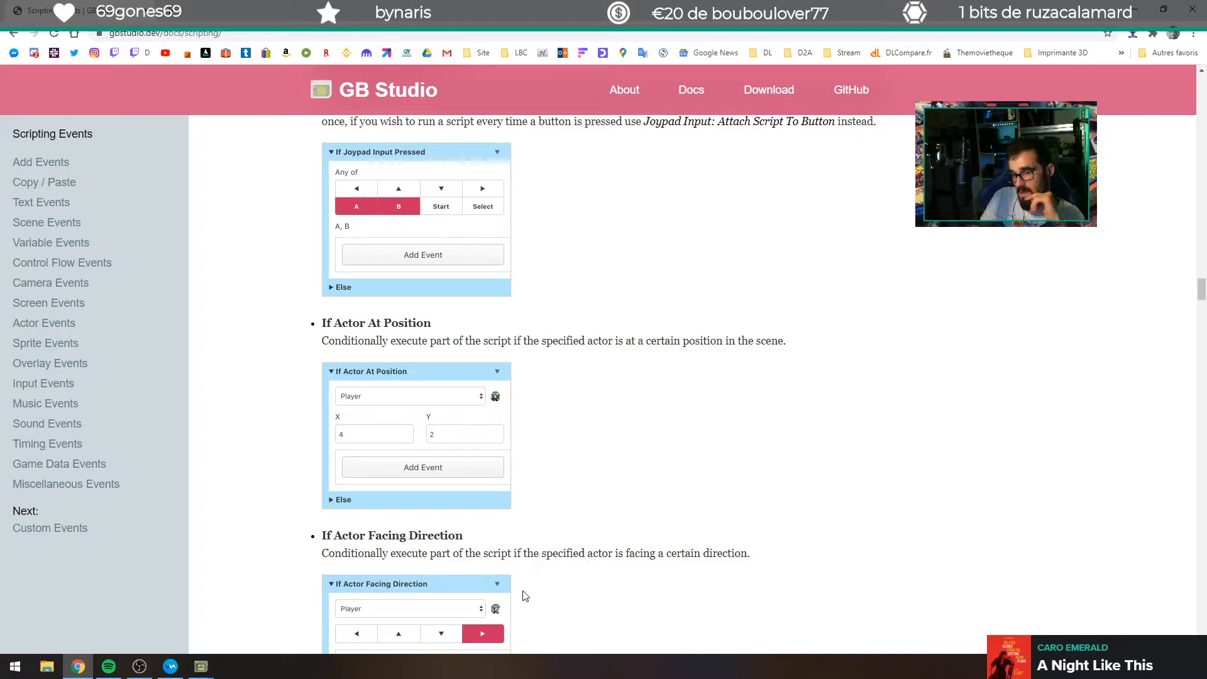
pyautogui.rightClick(499, 623)
pyautogui.click(672, 413)
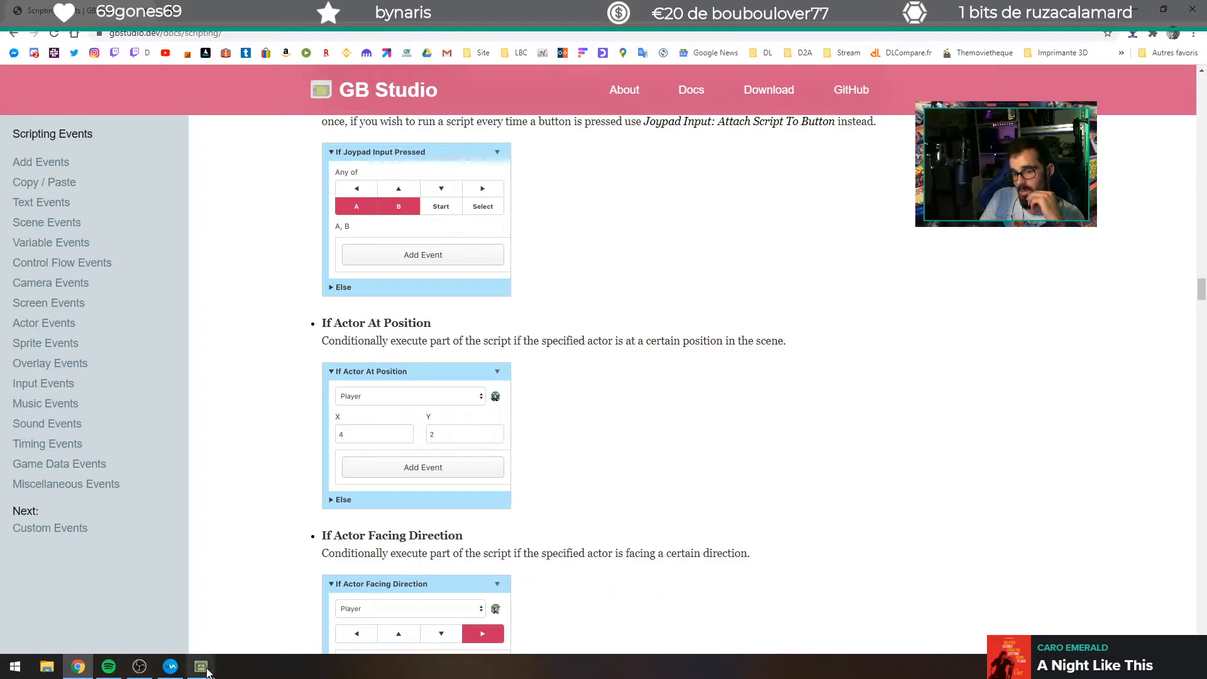
# Switch back to the Premier essai test play window and close it.
pyautogui.moveTo(201, 667)
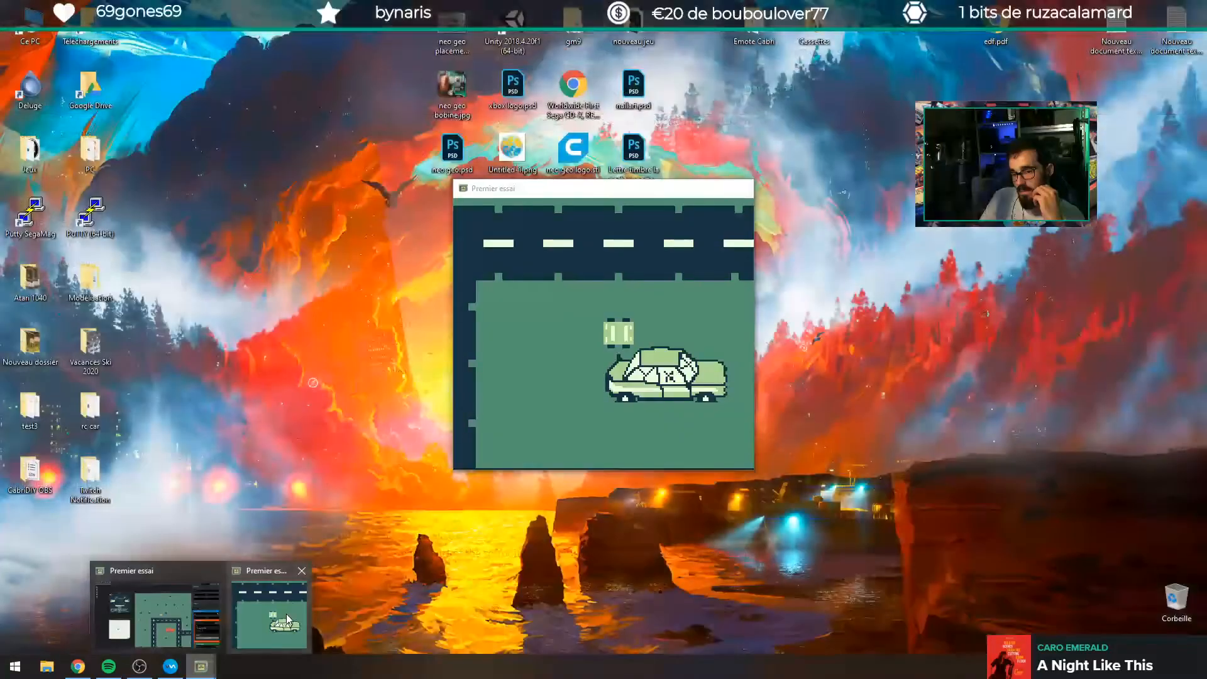
pyautogui.click(286, 614)
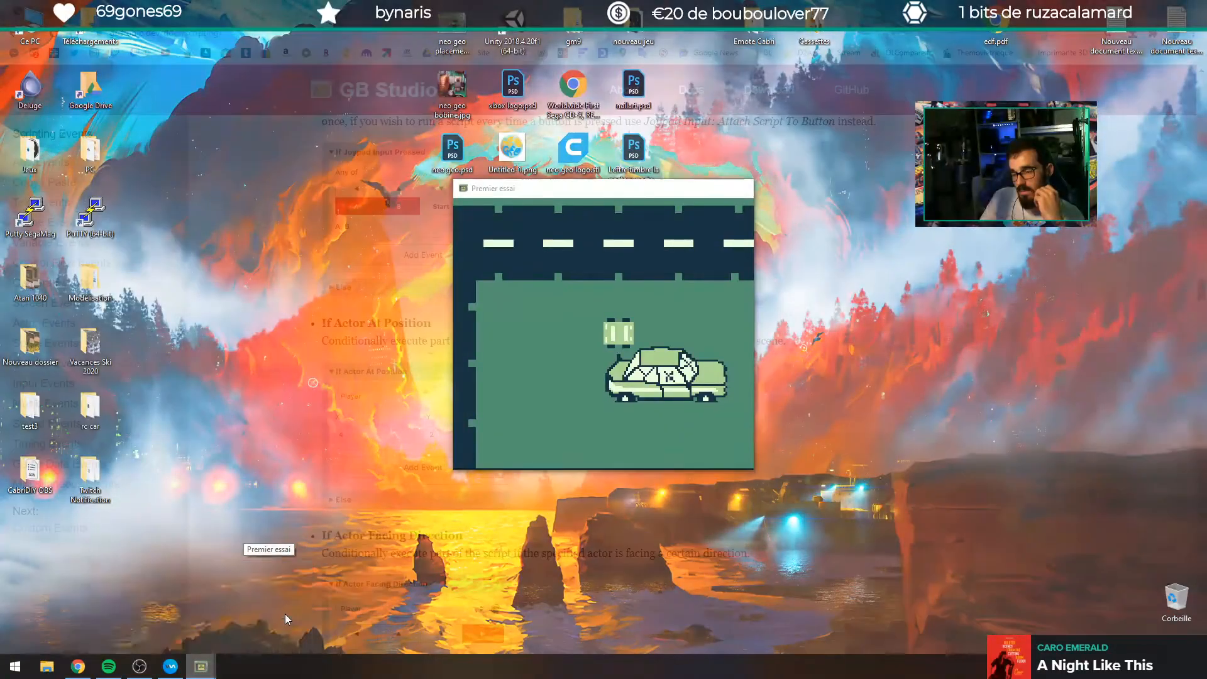
pyautogui.click(739, 188)
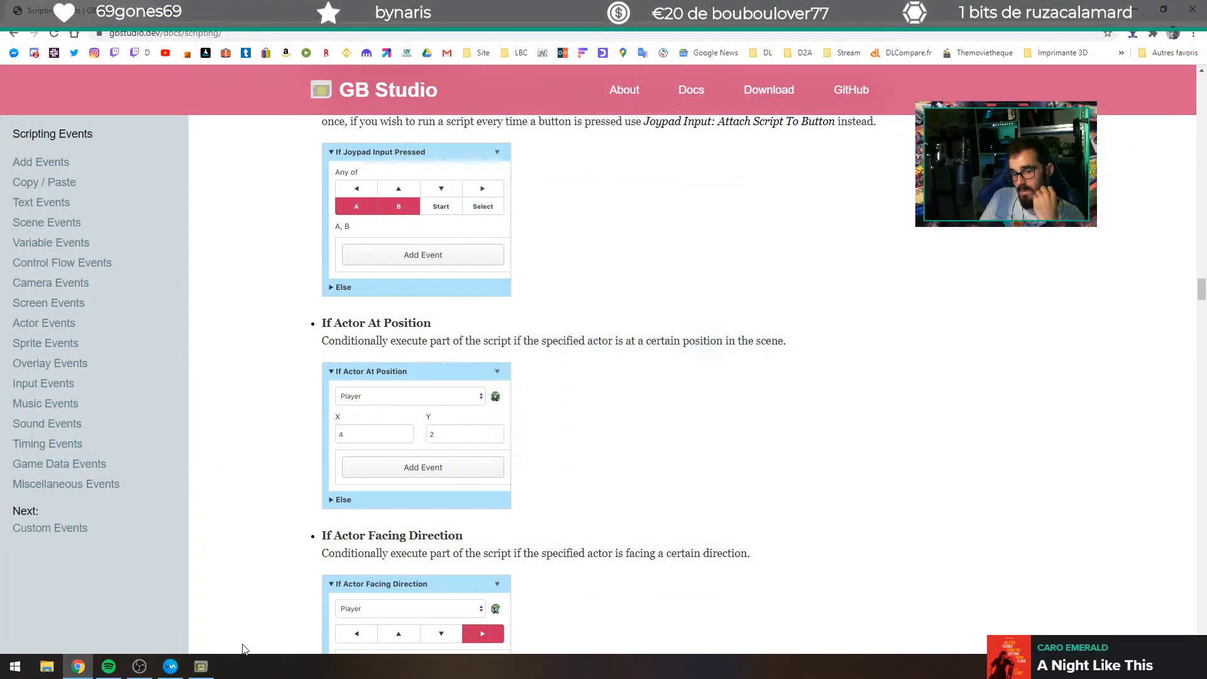
# Switch to GB Studio and add a new actor on the roof of the red car in Scene 1.
pyautogui.click(204, 666)
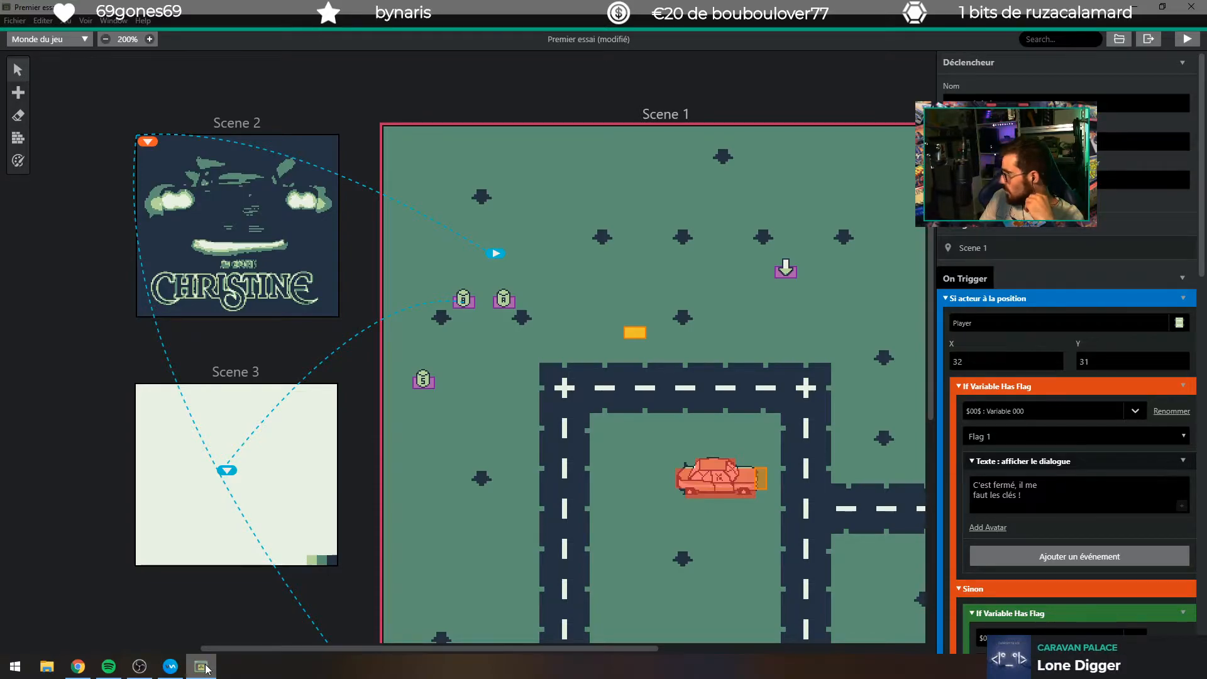
pyautogui.moveTo(140, 666)
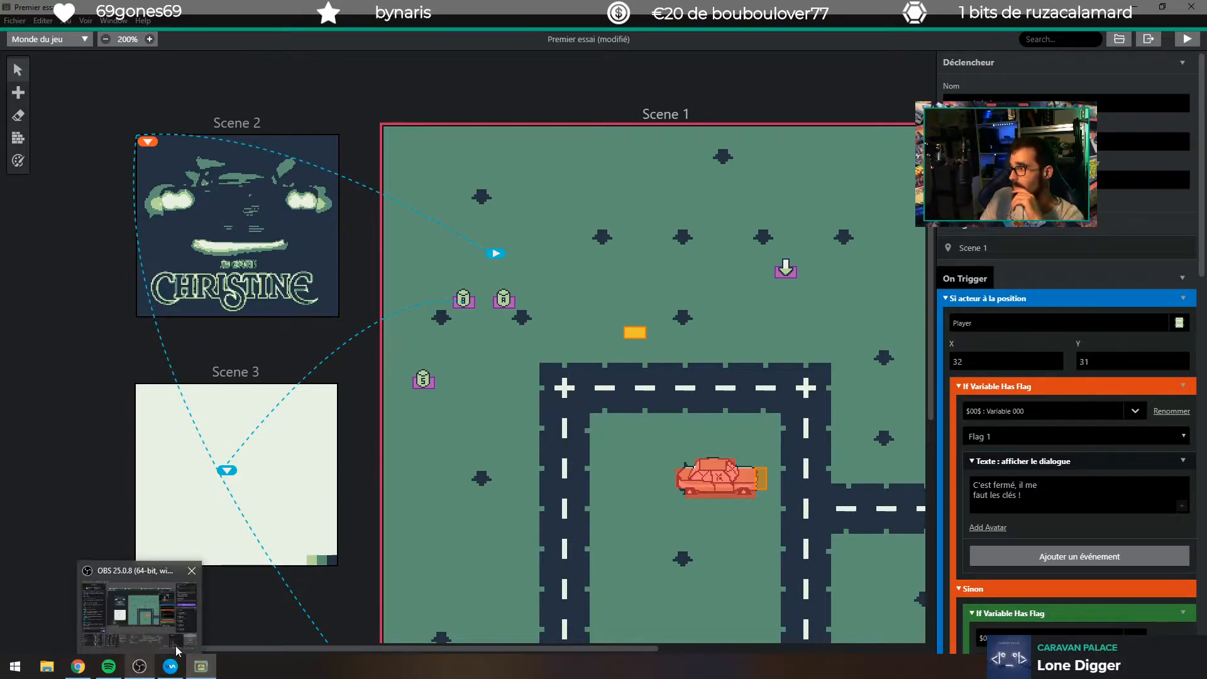
pyautogui.moveTo(179, 643)
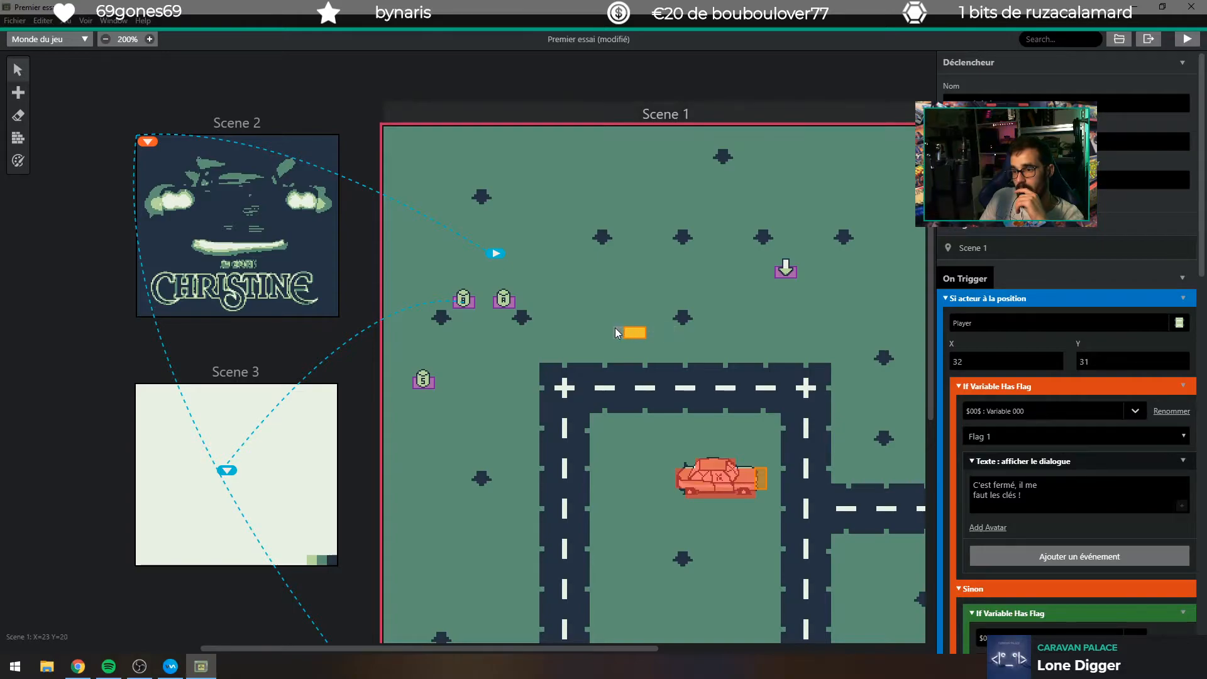
pyautogui.click(17, 92)
pyautogui.click(53, 101)
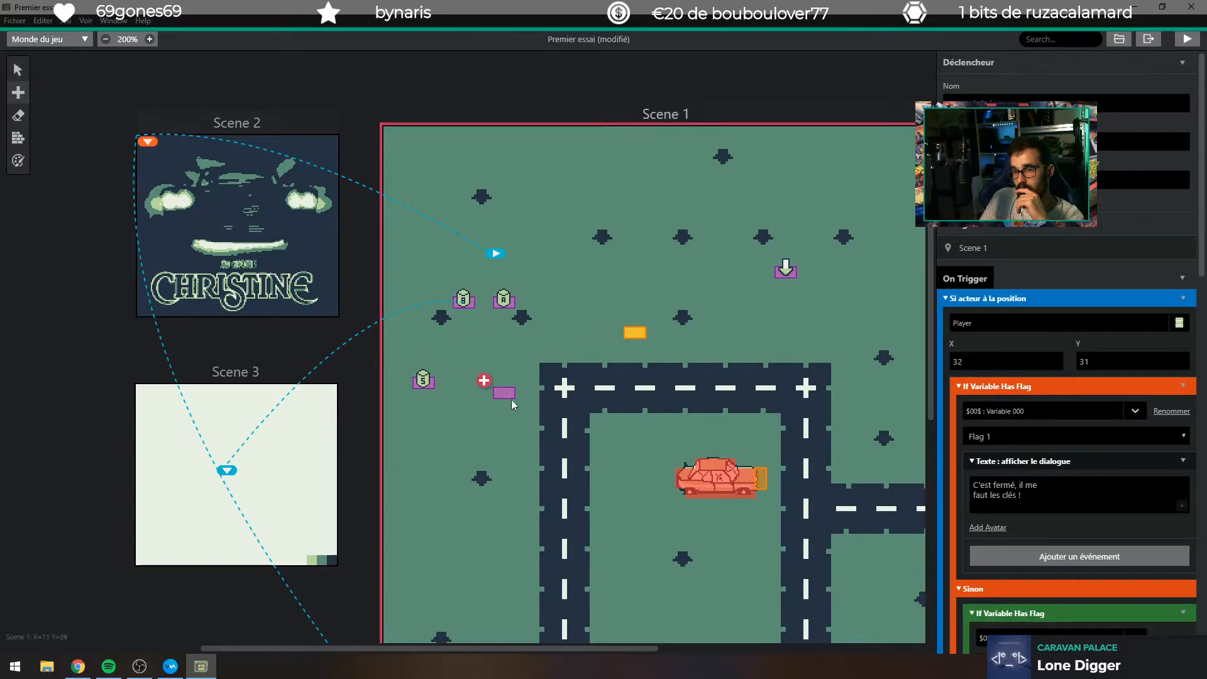
pyautogui.click(715, 464)
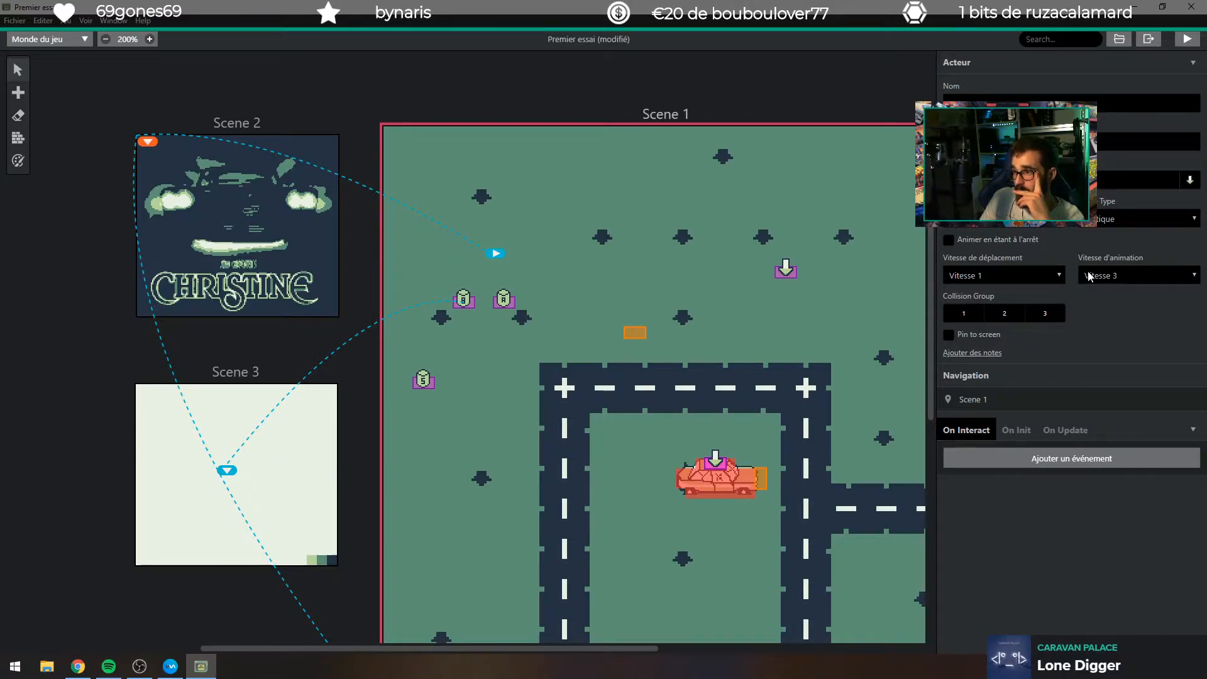
# Assign the "christine hs (4 Cadres)" sprite to the new actor on the car.
pyautogui.click(1110, 217)
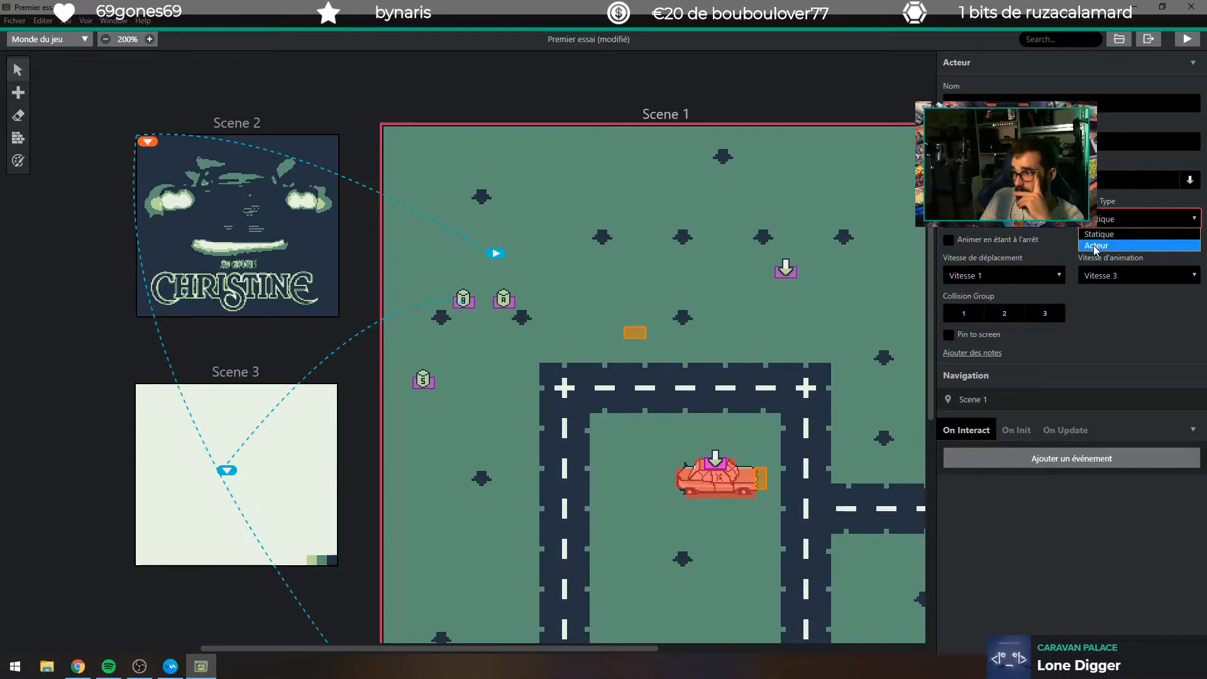
pyautogui.click(1050, 239)
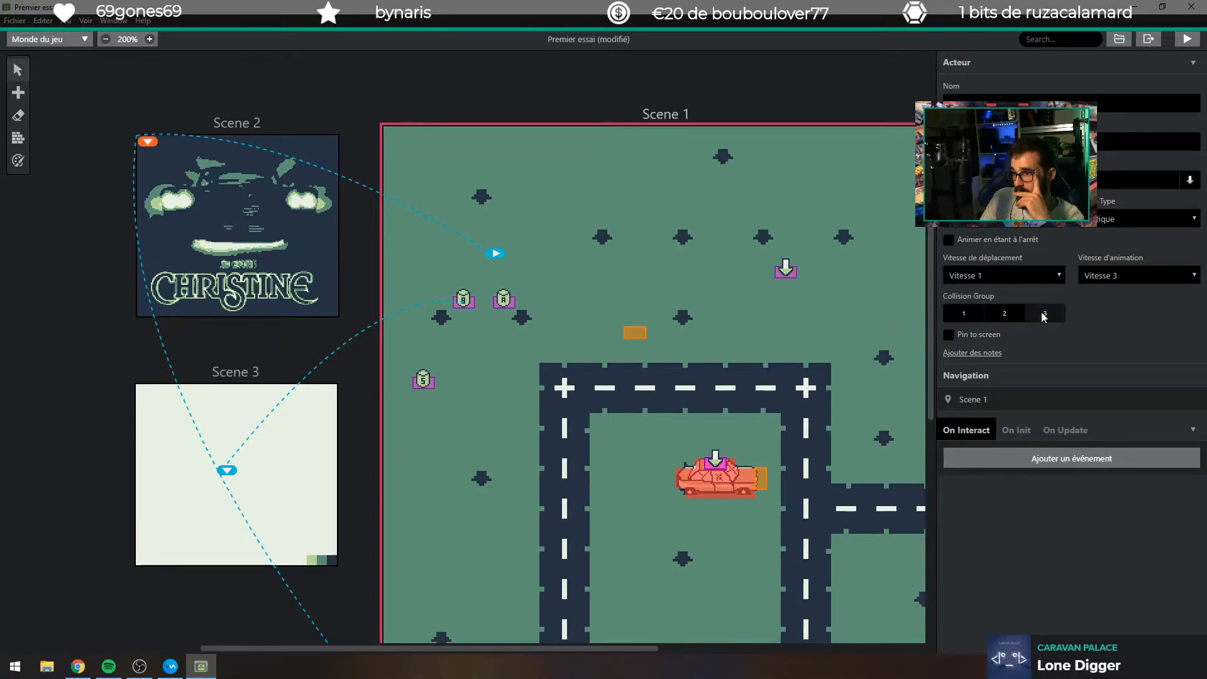
pyautogui.click(1139, 183)
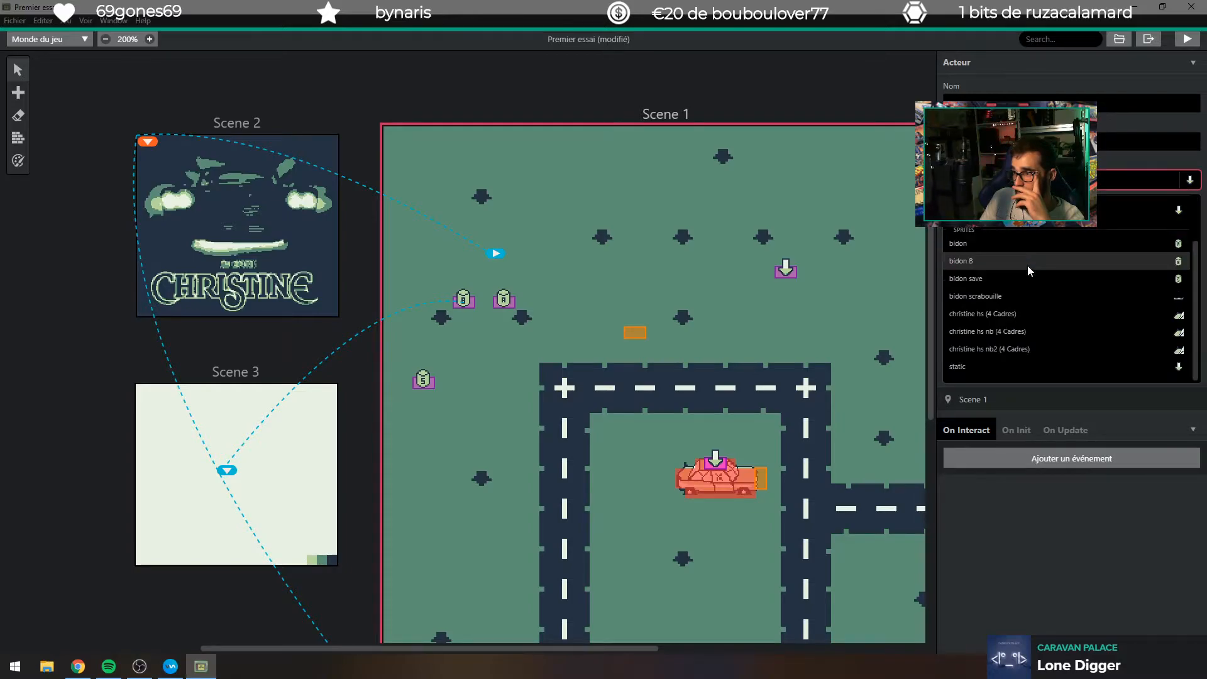
pyautogui.scroll(1, 1020, 368)
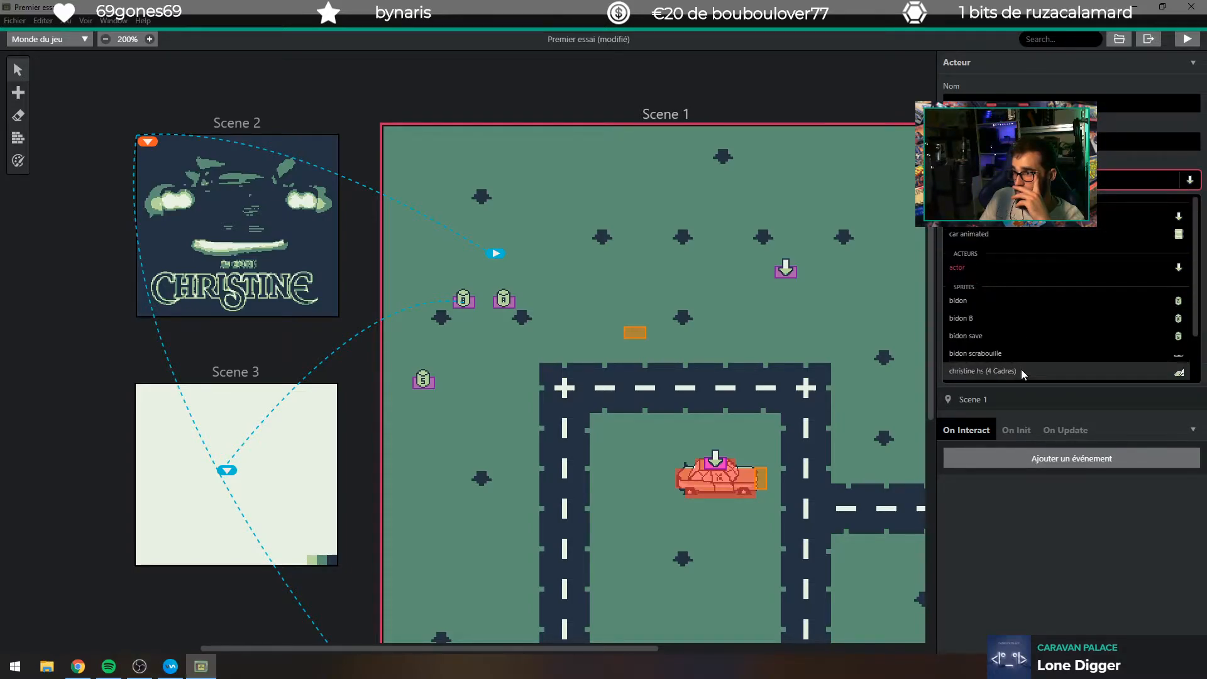
pyautogui.click(981, 370)
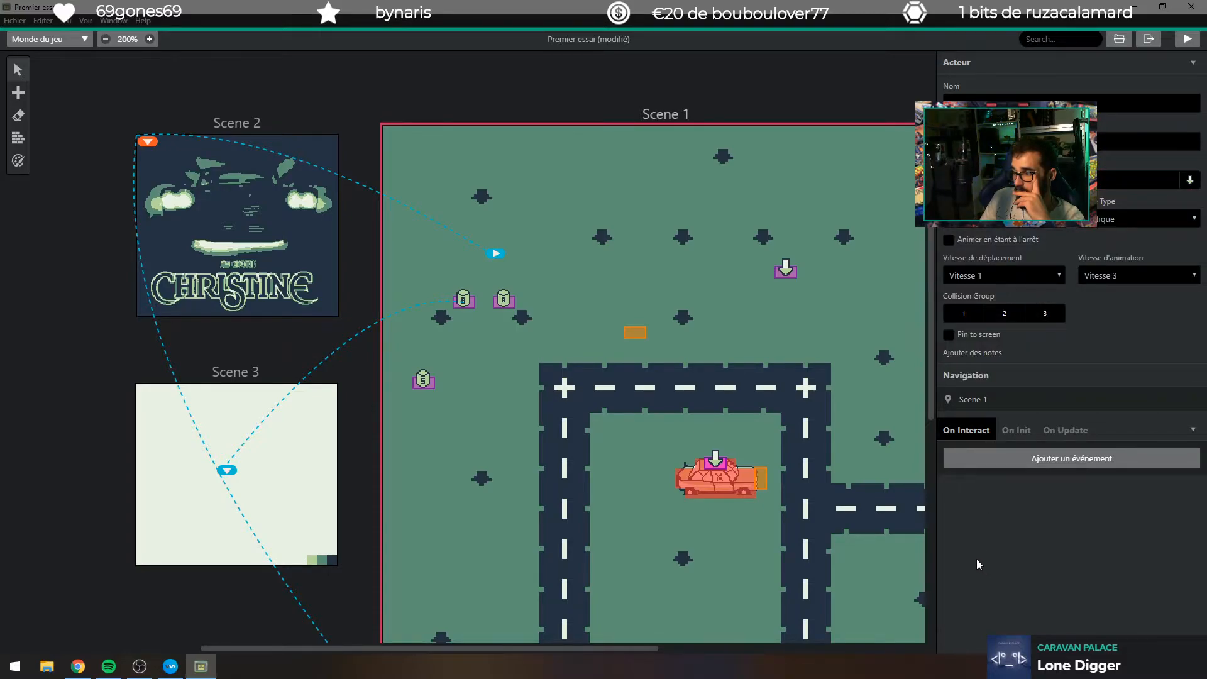
pyautogui.click(1099, 223)
pyautogui.click(1106, 230)
pyautogui.click(1133, 182)
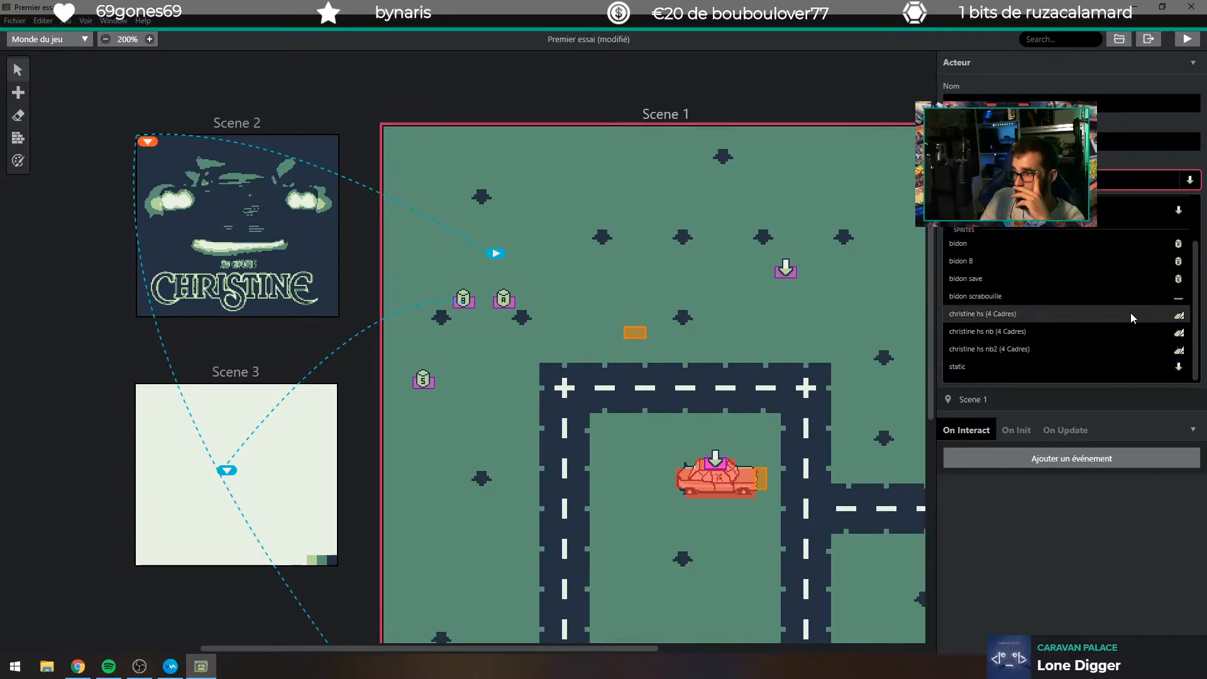
pyautogui.click(1130, 312)
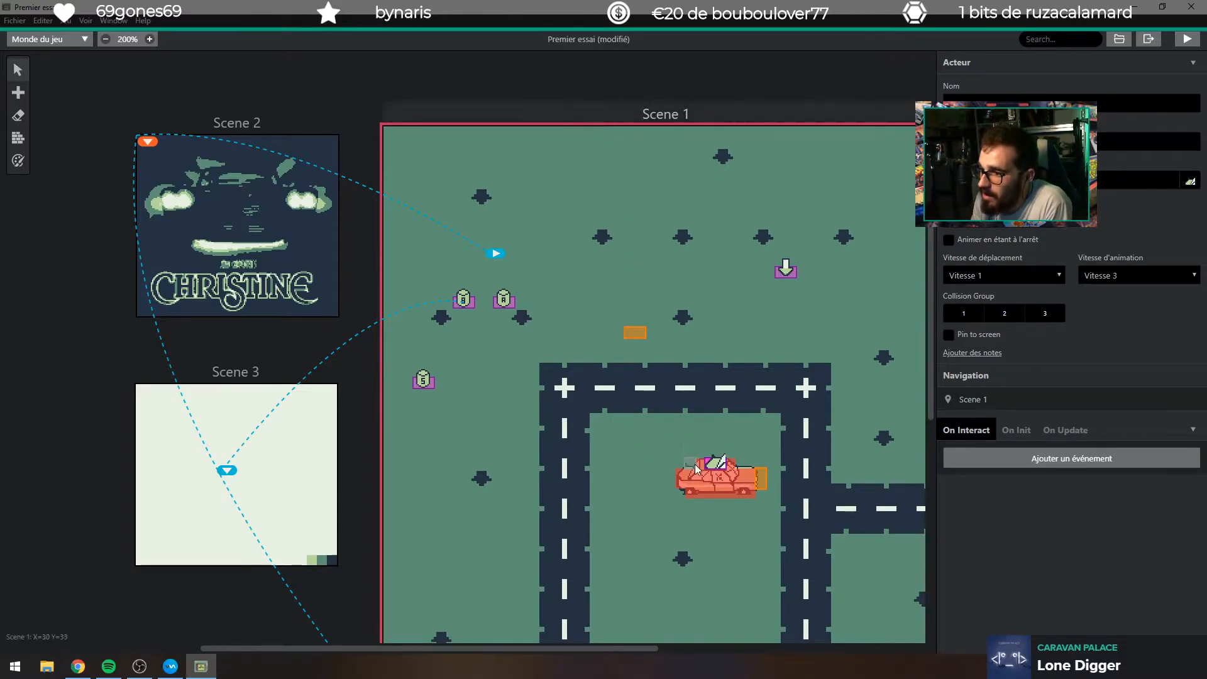
# Try the actor over the left end of the red car, and return it to the roof.
pyautogui.moveTo(717, 468)
pyautogui.mouseDown()
pyautogui.moveTo(718, 430)
pyautogui.moveTo(686, 442)
pyautogui.moveTo(683, 473)
pyautogui.mouseUp()
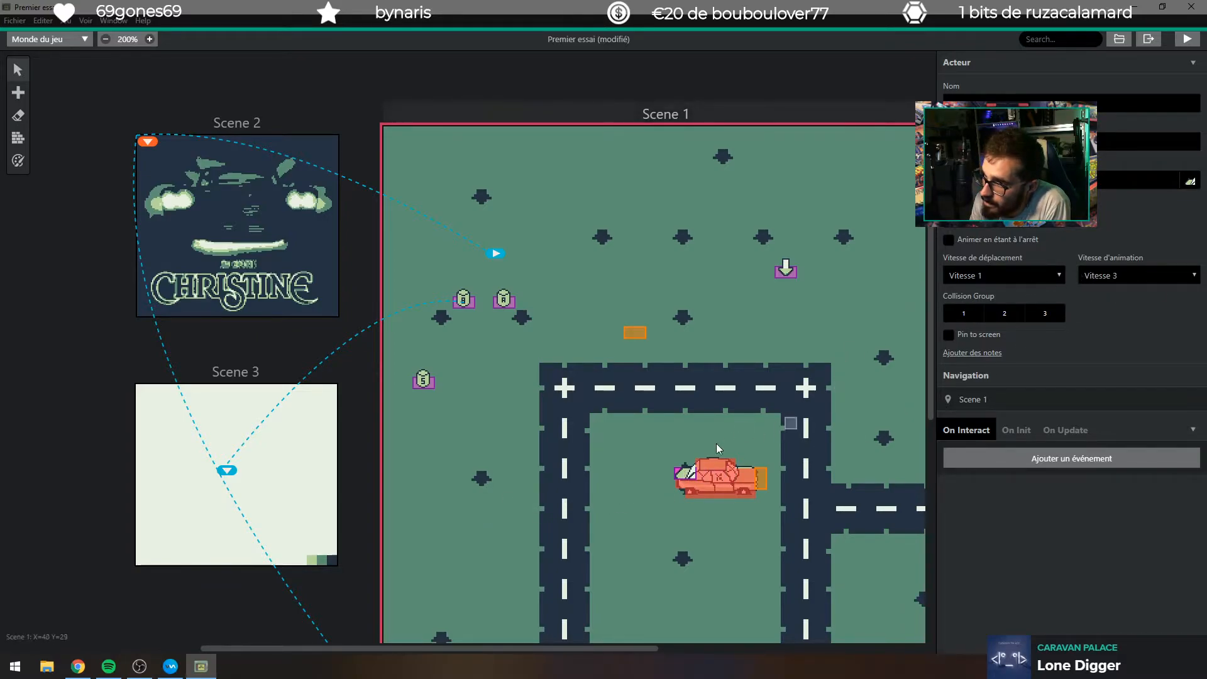
pyautogui.moveTo(688, 472)
pyautogui.mouseDown()
pyautogui.moveTo(722, 440)
pyautogui.moveTo(678, 481)
pyautogui.mouseUp()
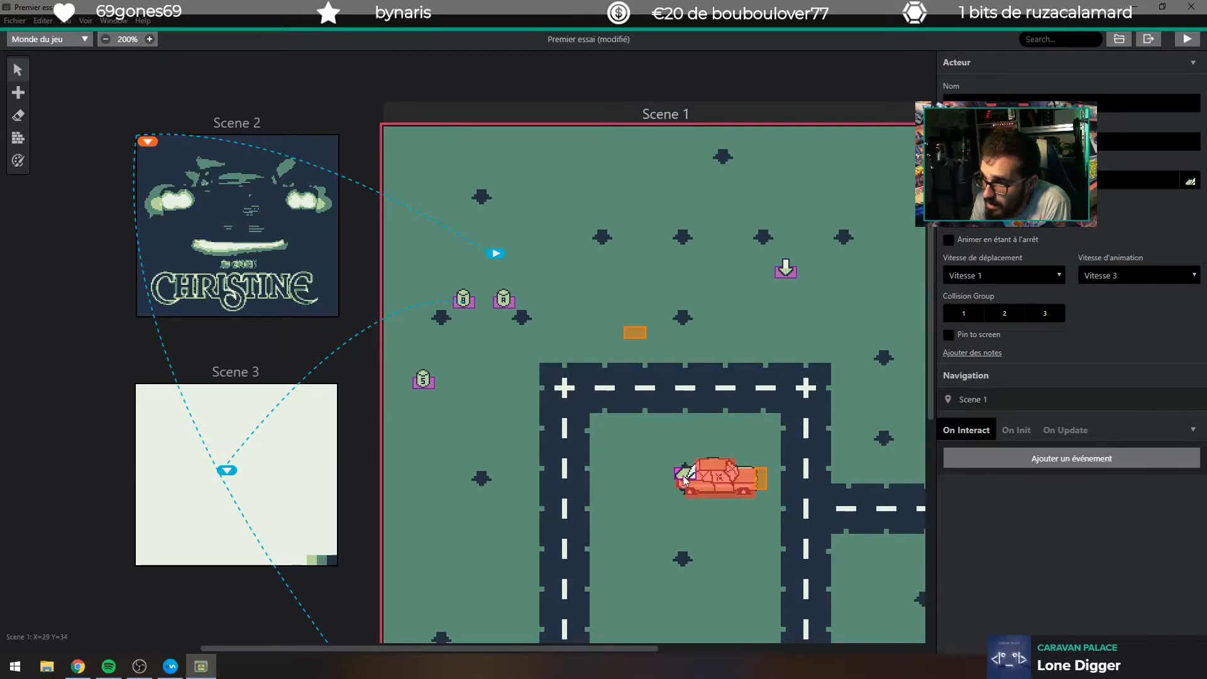
pyautogui.moveTo(681, 476)
pyautogui.mouseDown()
pyautogui.moveTo(722, 440)
pyautogui.moveTo(728, 458)
pyautogui.moveTo(715, 463)
pyautogui.mouseUp()
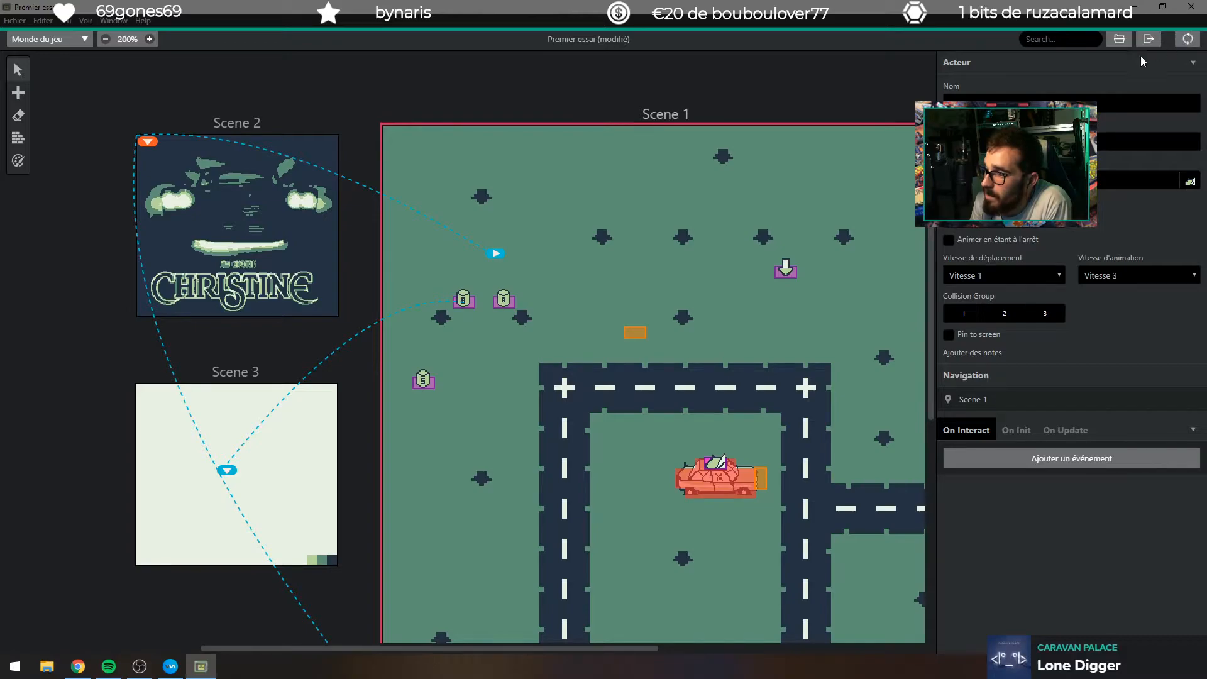
# Close the game preview and add a dialogue event with the text "yo" to the actor's On Interact script.
pyautogui.click(740, 190)
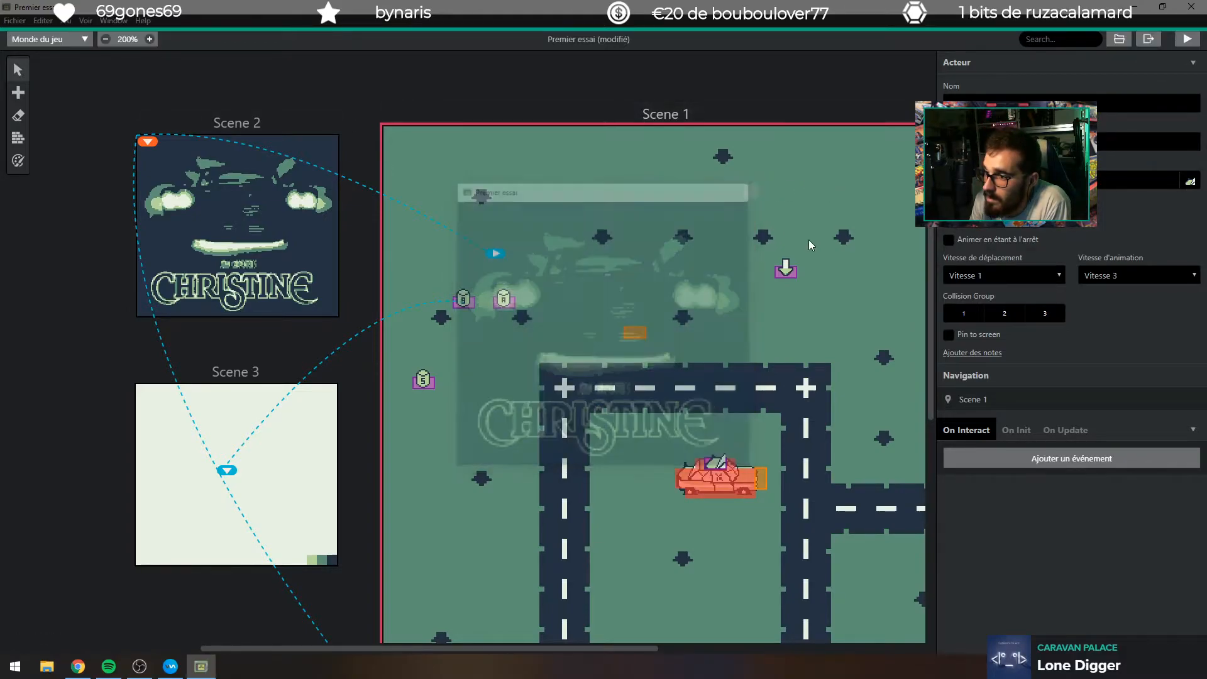
pyautogui.click(1106, 458)
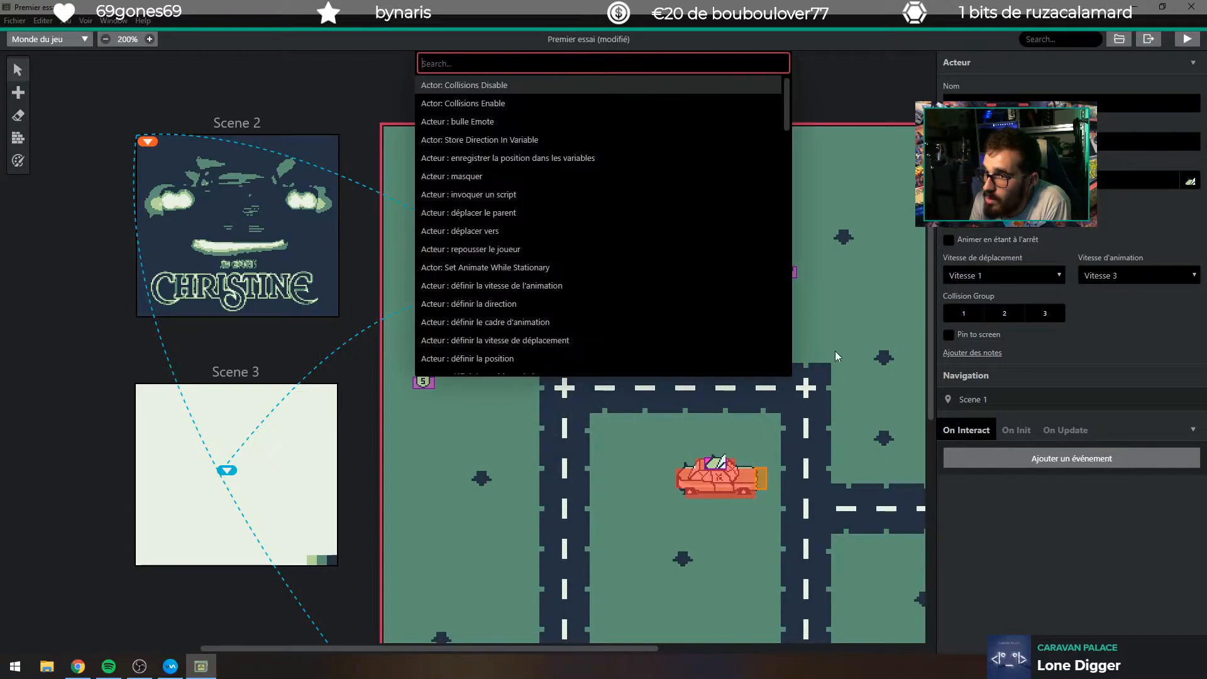
pyautogui.write('texte')
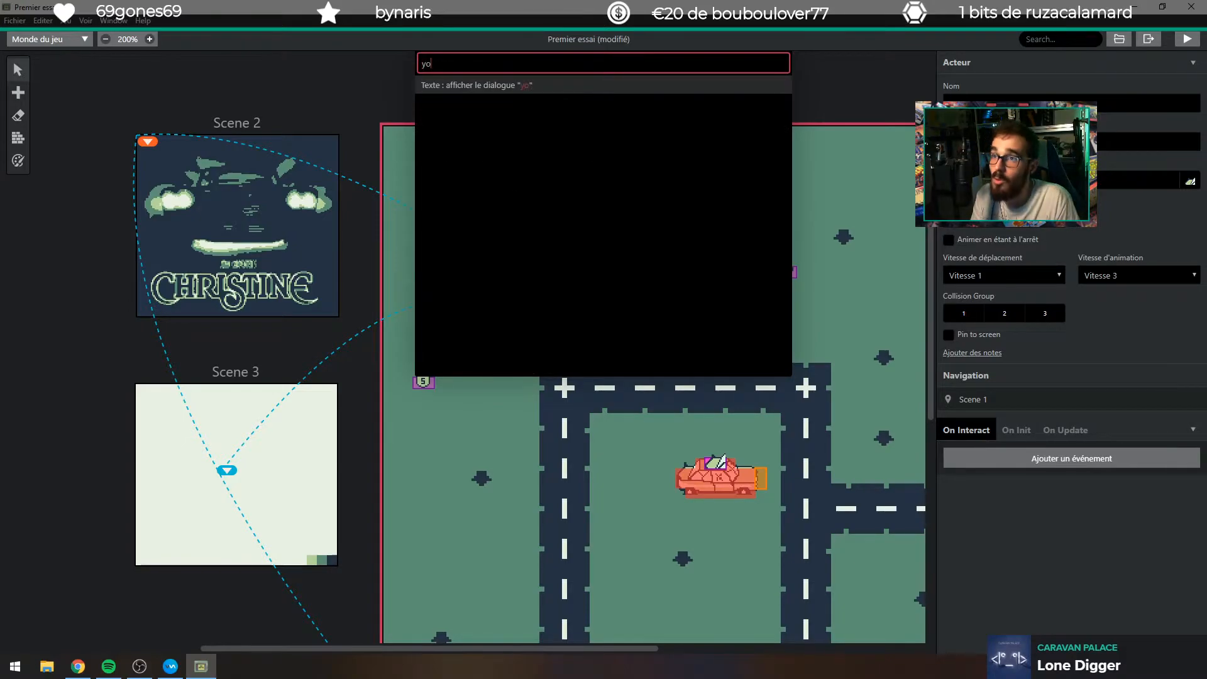
pyautogui.click(491, 89)
# Run the game, start it from the Christine title screen and drive the player up to the wrecked car.
pyautogui.click(1186, 38)
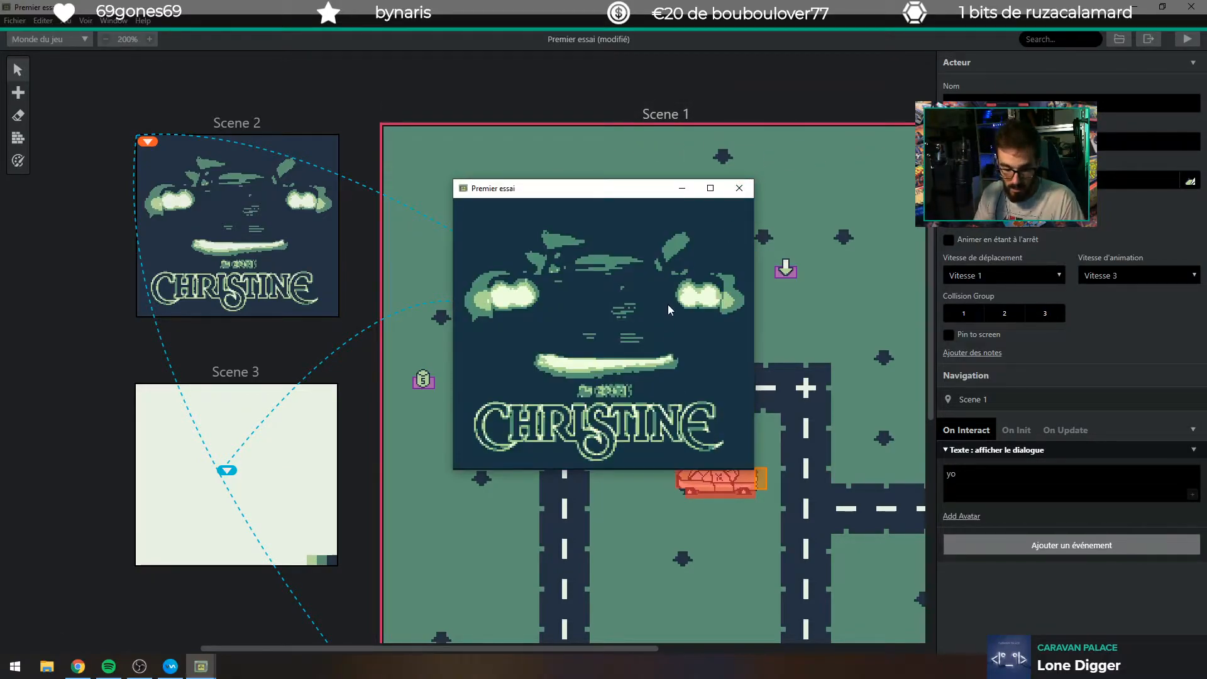
pyautogui.press('Return')
pyautogui.press('Return')
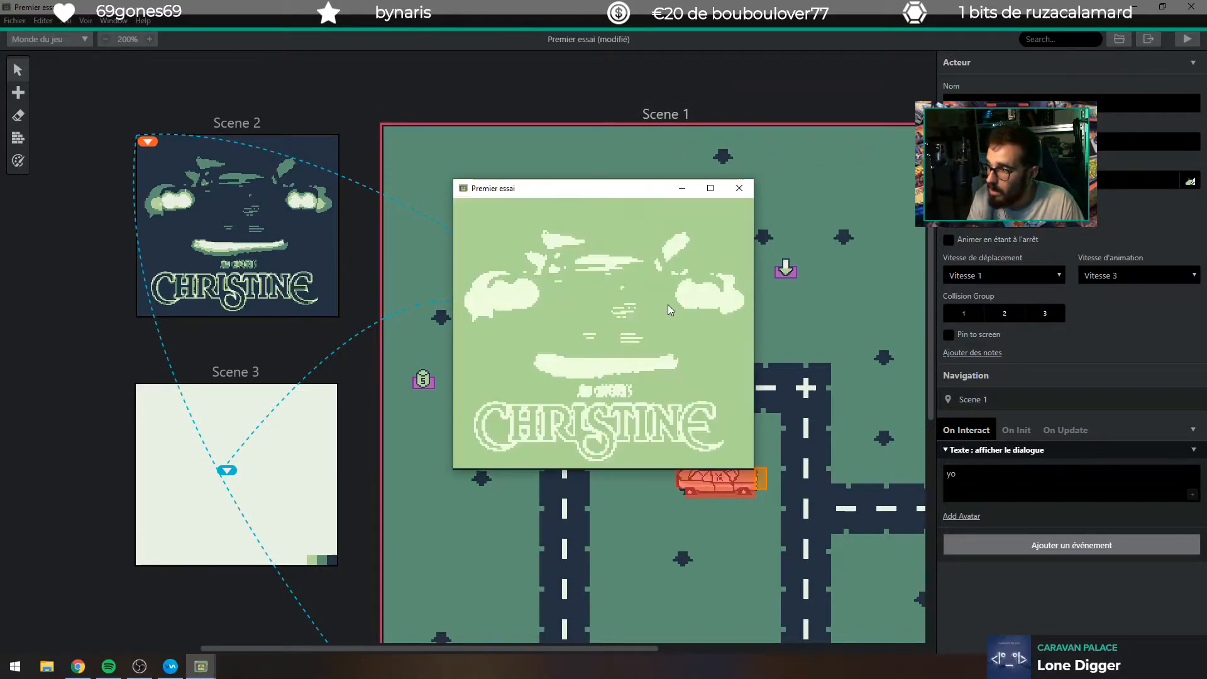
pyautogui.press('Up')
pyautogui.press('Right')
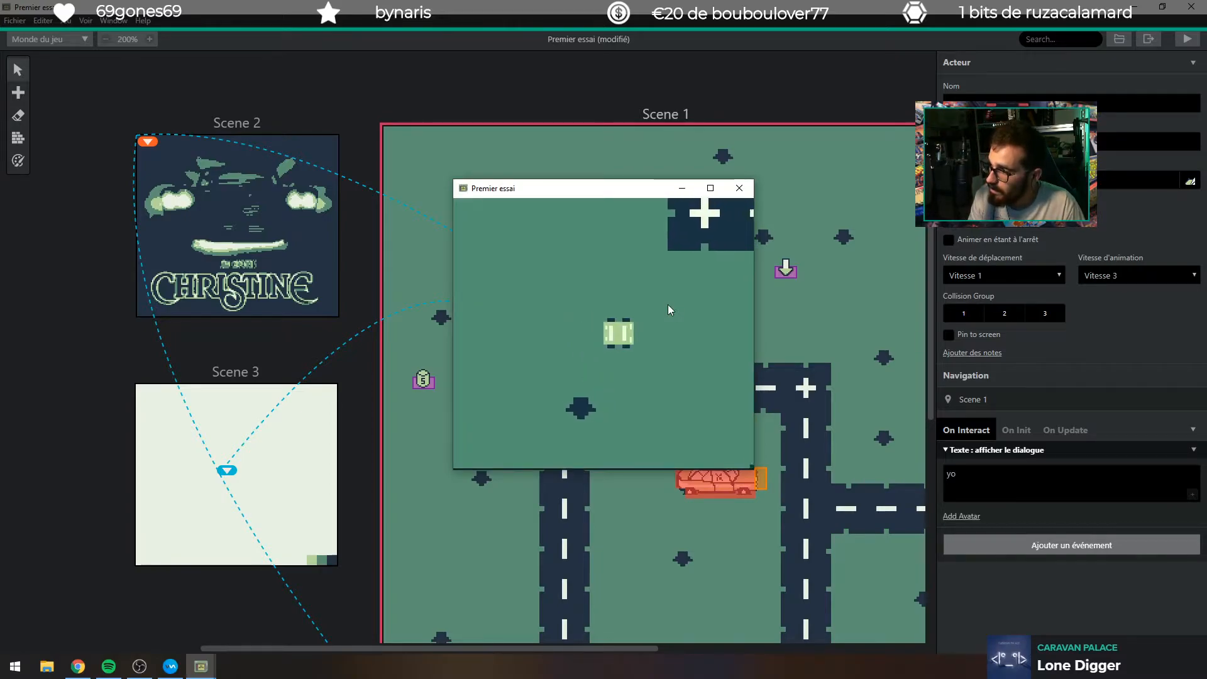
pyautogui.press('Up')
pyautogui.press('Right')
pyautogui.press('Right')
pyautogui.press('Up')
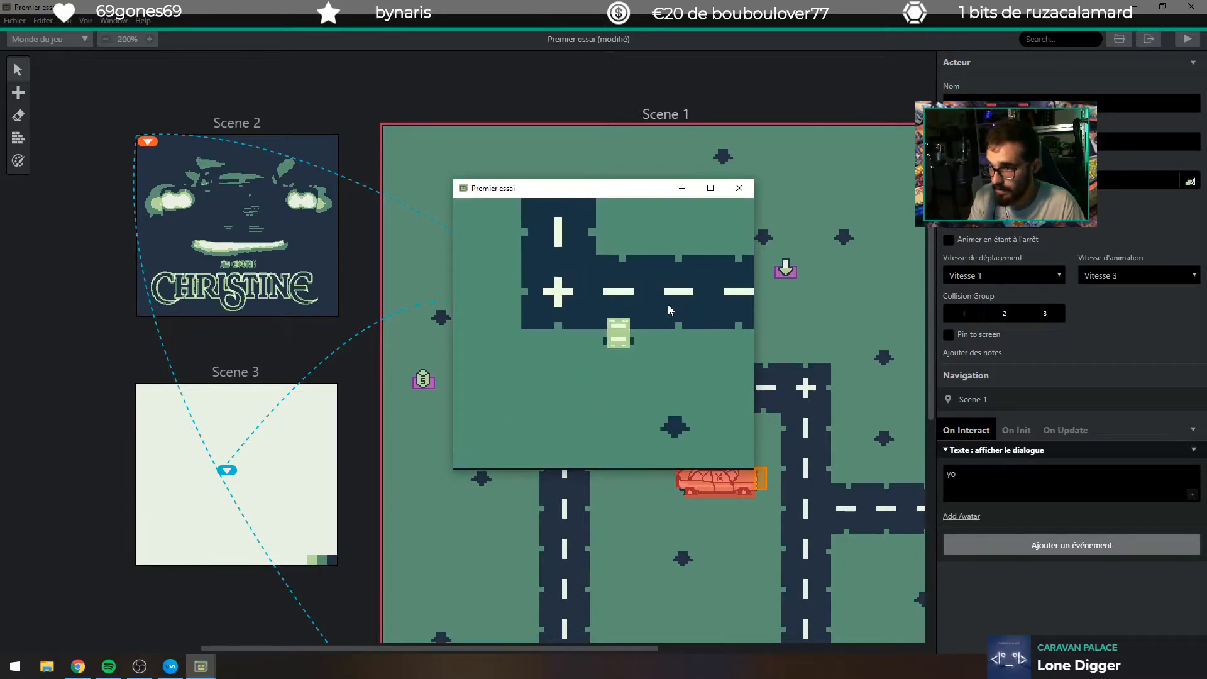
pyautogui.press('Right')
pyautogui.press('Up')
pyautogui.press('Right')
pyautogui.press('Up')
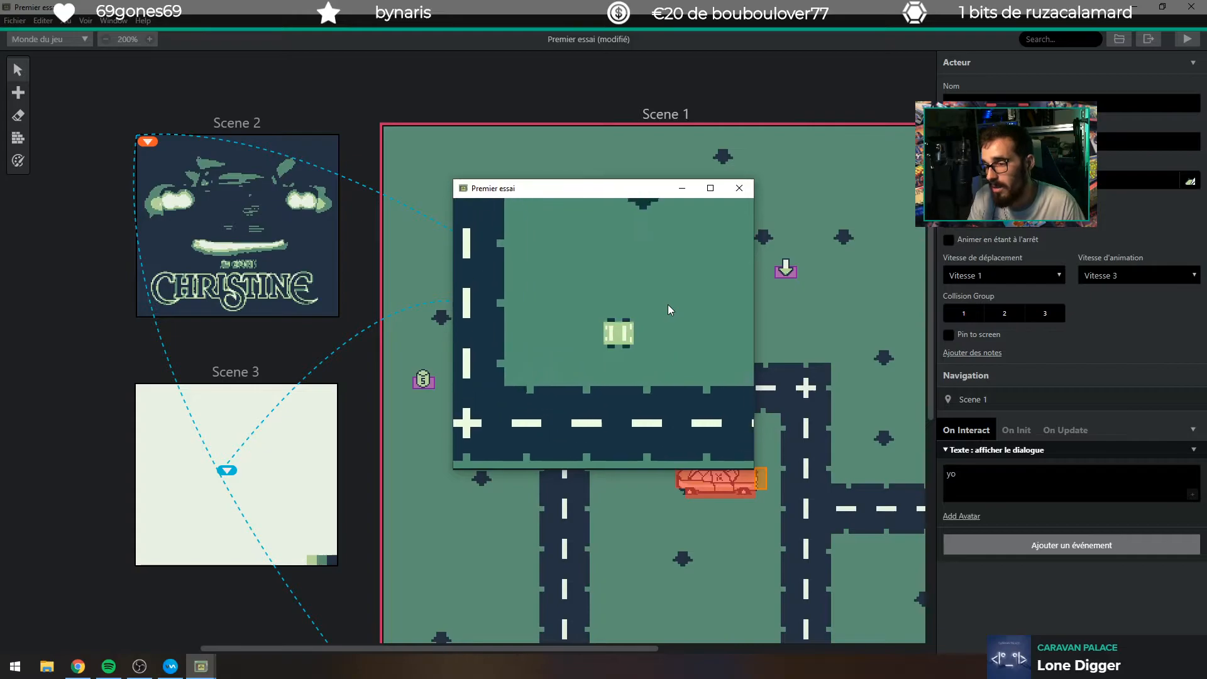
pyautogui.press('Right')
pyautogui.press('Up')
pyautogui.press('Right')
pyautogui.press('Up')
pyautogui.press('Up')
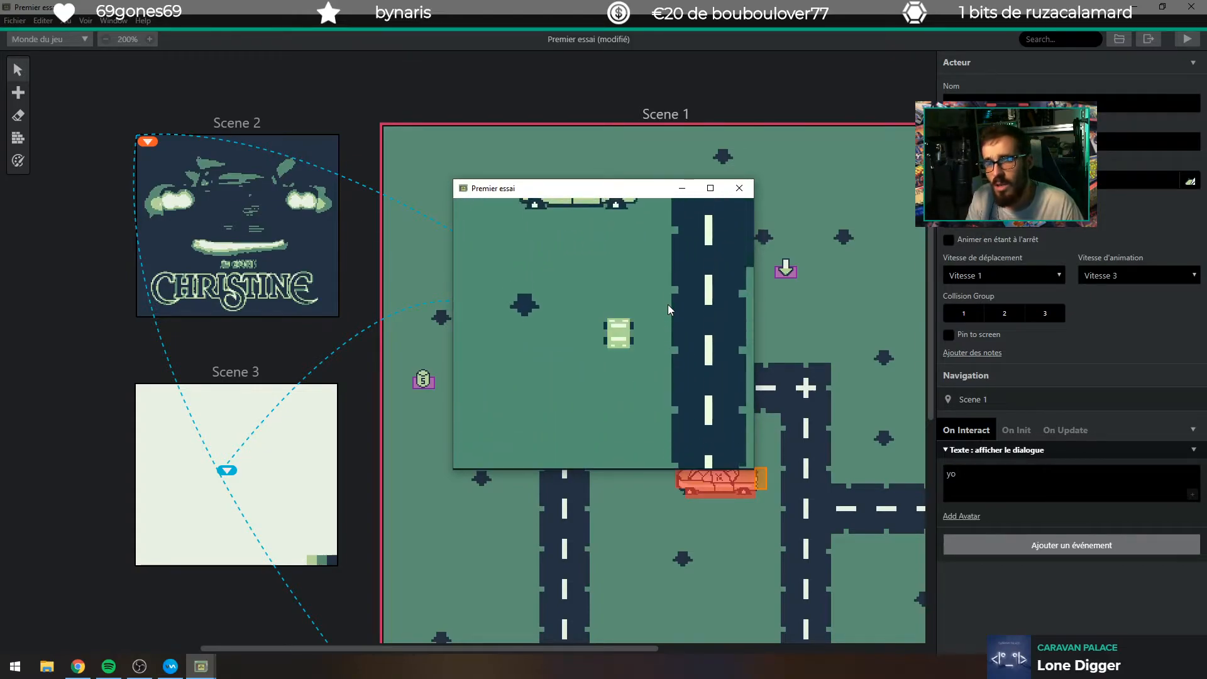
pyautogui.press('Right')
pyautogui.press('Up')
pyautogui.press('Up')
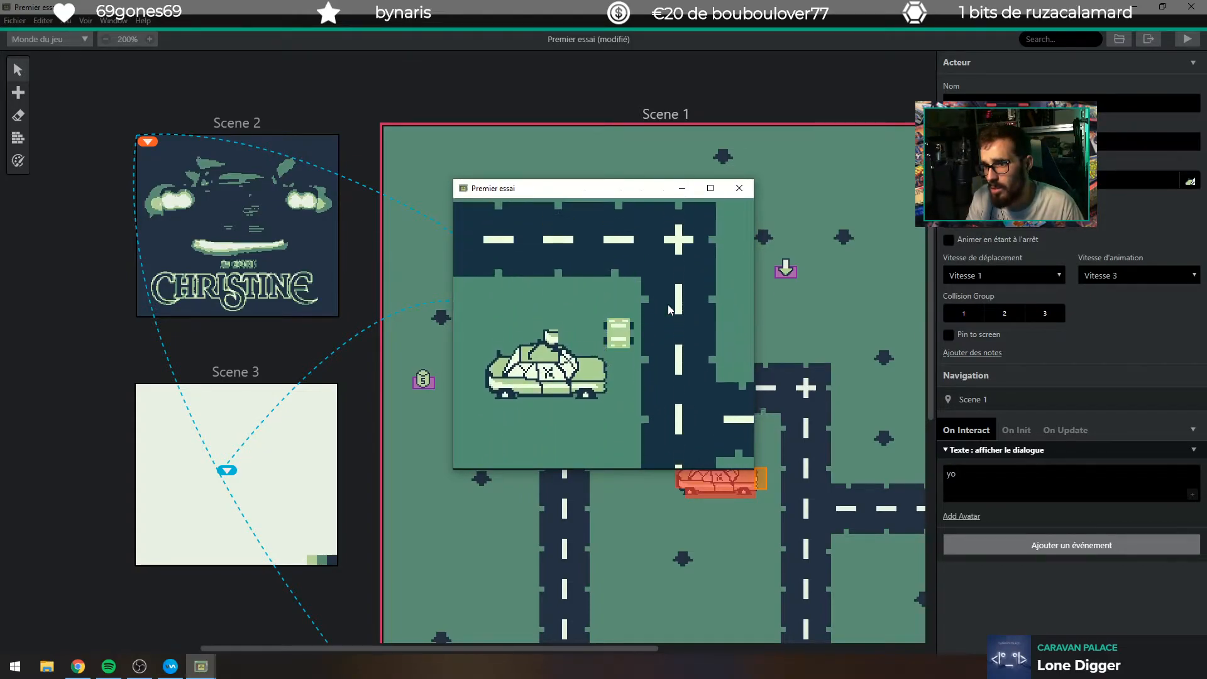
# Test the interaction with the new actor from several spots along the wrecked car's roof, and close the game preview.
pyautogui.press('Left')
pyautogui.press('z')
pyautogui.press('z')
pyautogui.press('Up')
pyautogui.press('Left')
pyautogui.press('Down')
pyautogui.press('z')
pyautogui.press('z')
pyautogui.press('Left')
pyautogui.press('Down')
pyautogui.press('z')
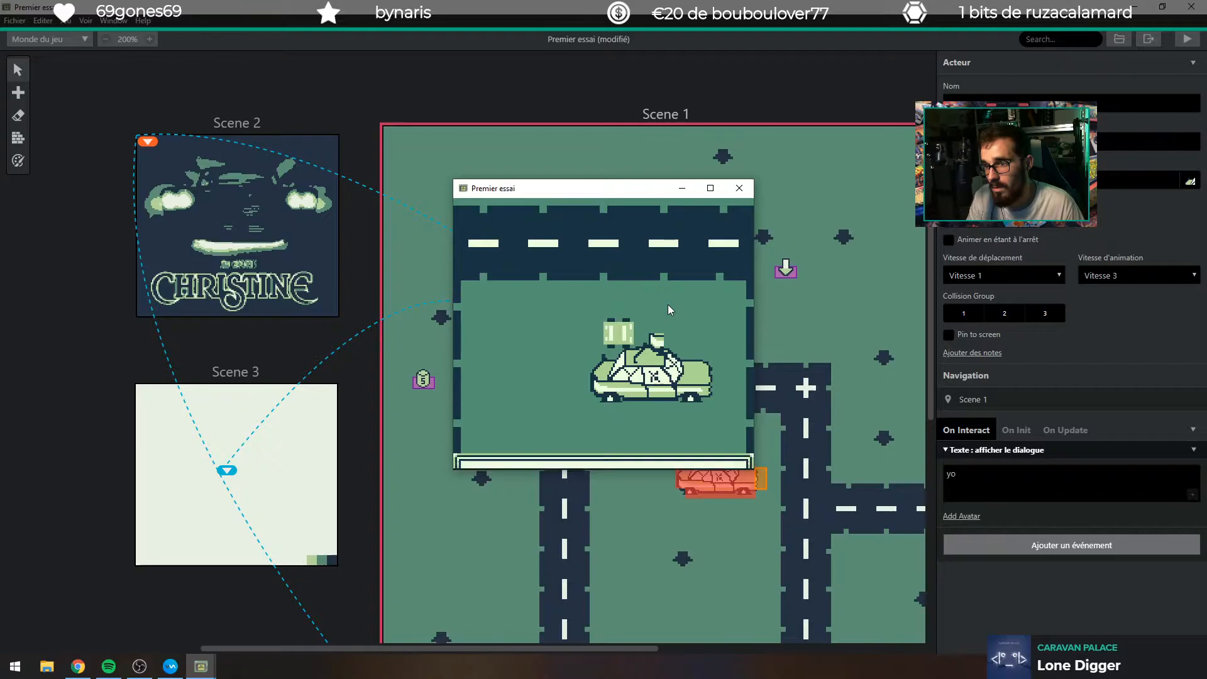
pyautogui.press('z')
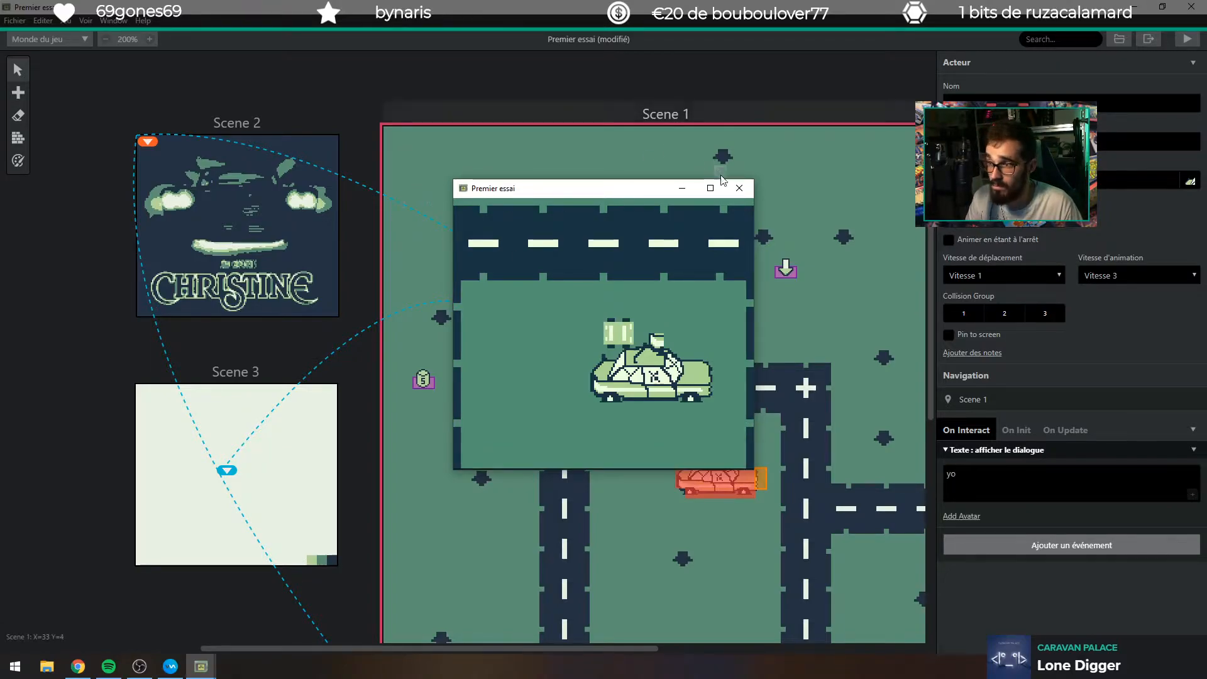
pyautogui.click(738, 187)
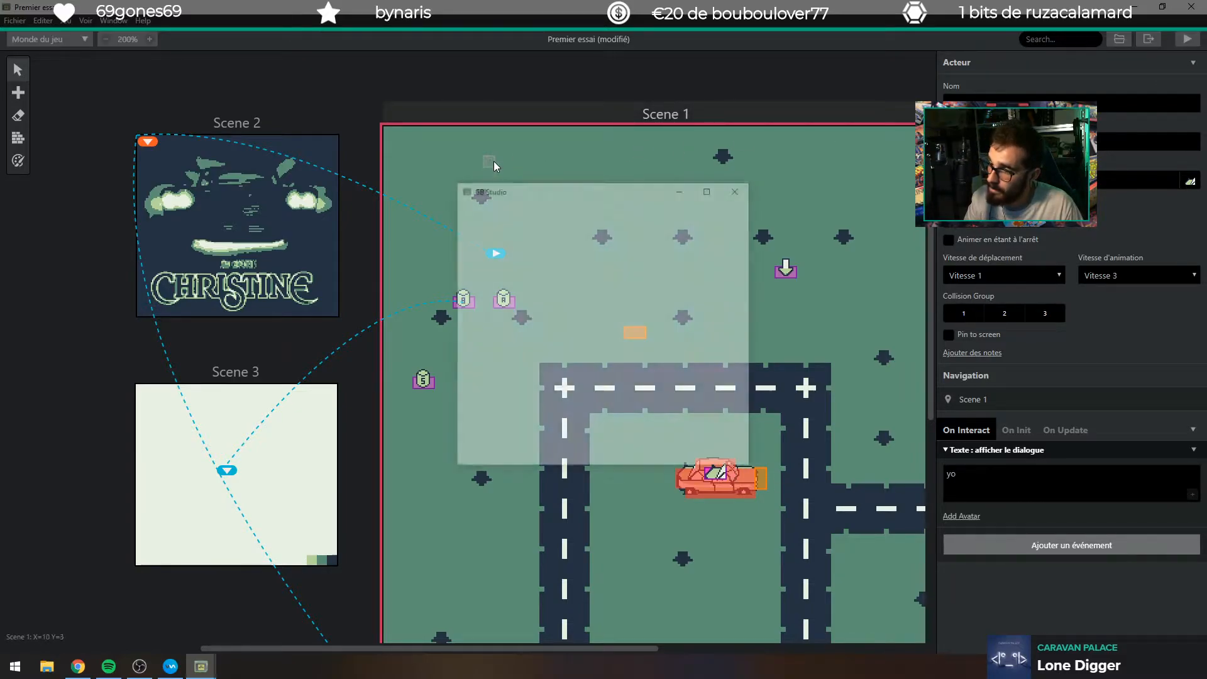
# Start the relaunched game from the title screen and drive around to the upper side of the wrecked car.
pyautogui.press('z')
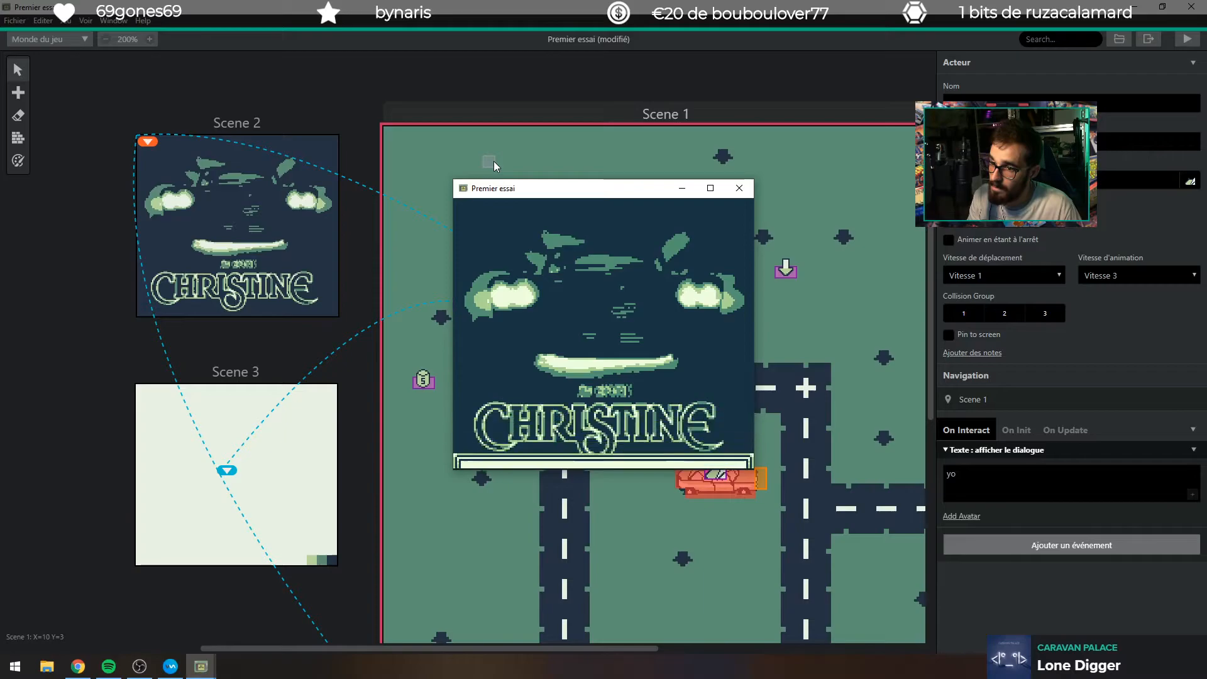
pyautogui.press('Up')
pyautogui.press('Right')
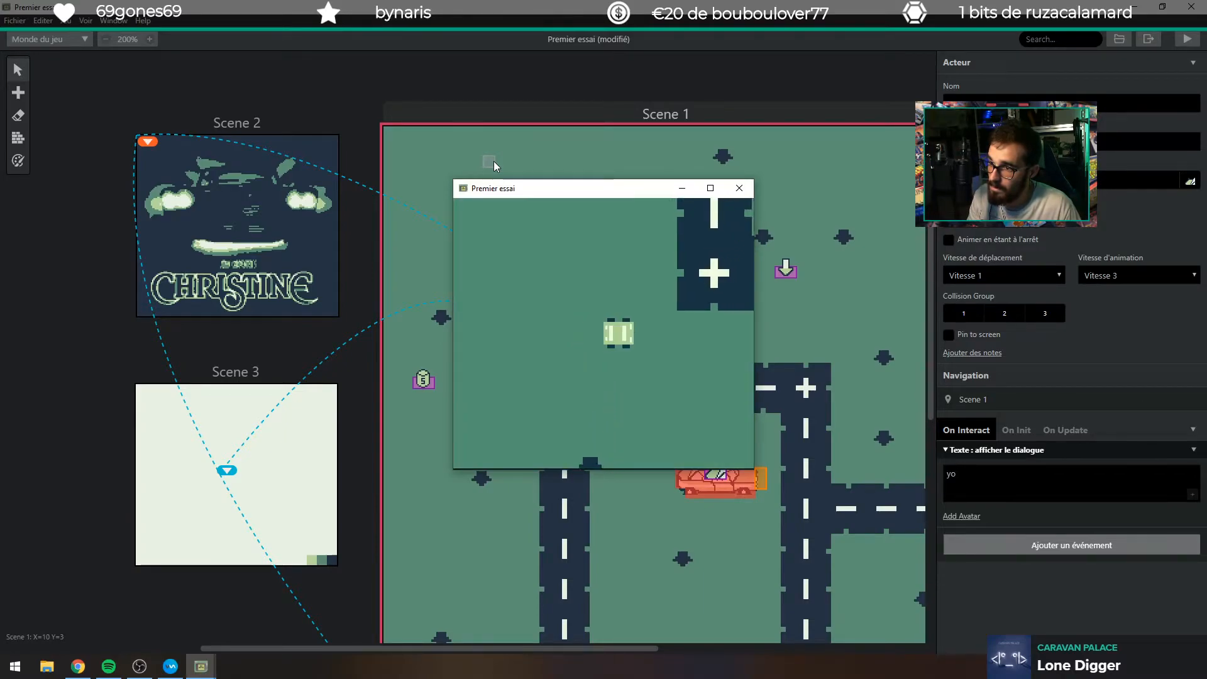
pyautogui.press('Up')
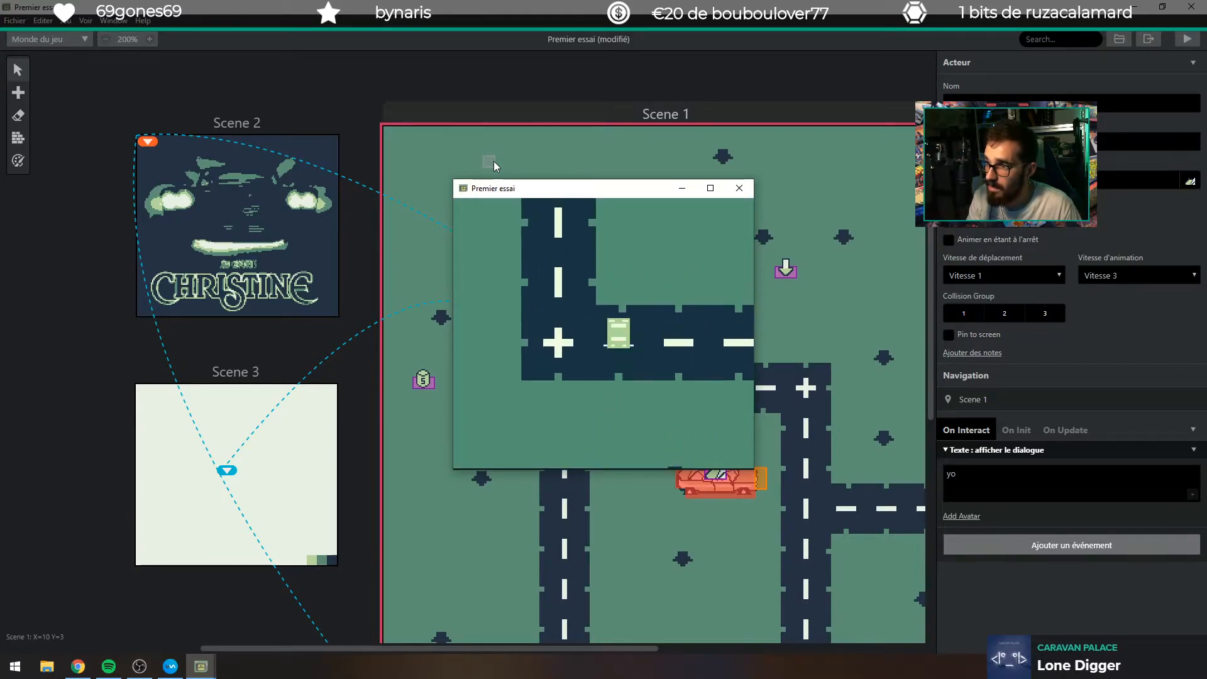
pyautogui.press('Right')
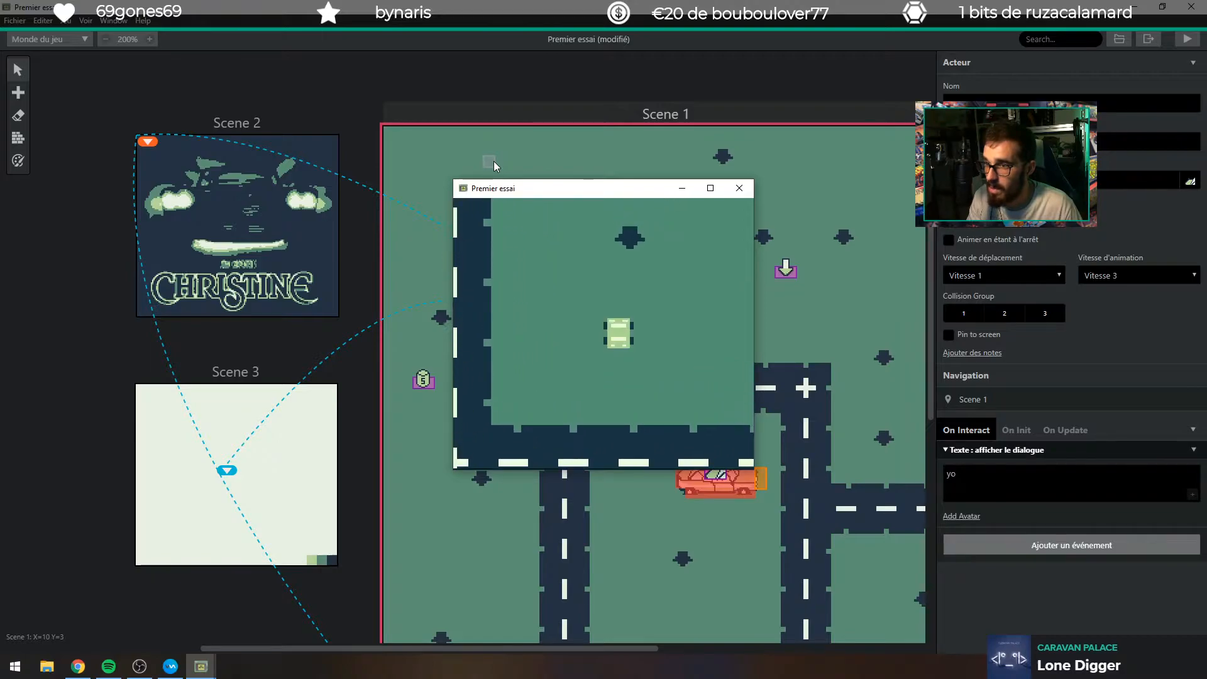
pyautogui.press('Left')
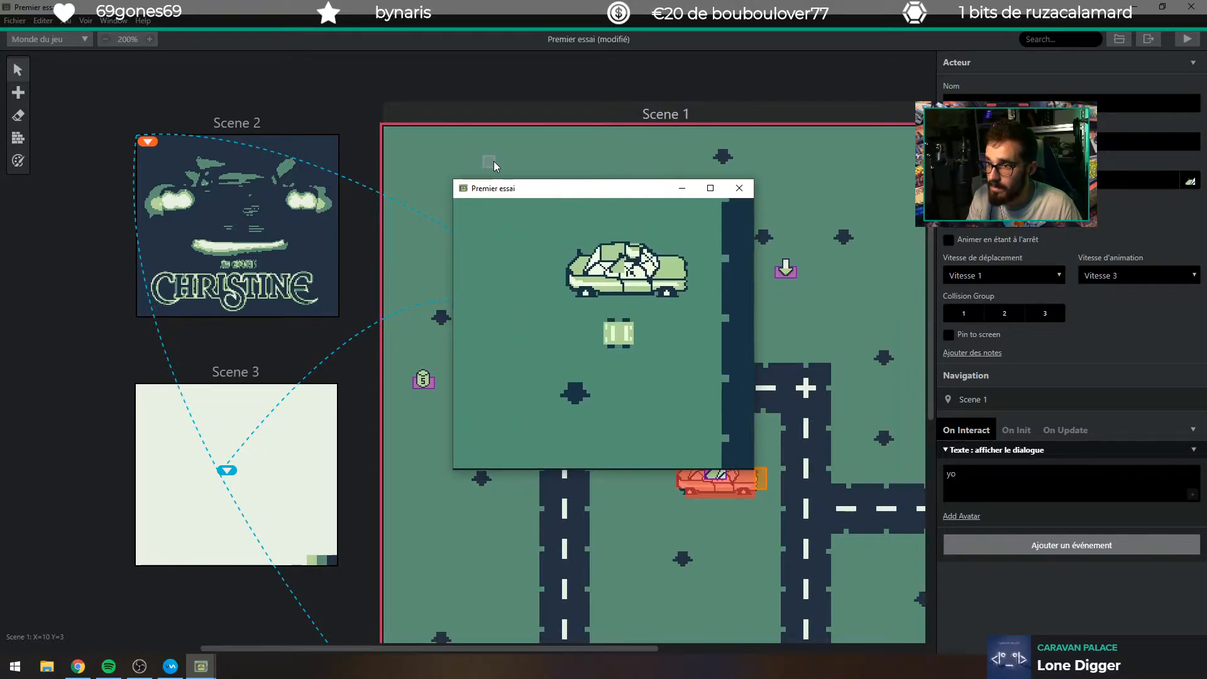
pyautogui.press('Up')
pyautogui.press('Right')
pyautogui.press('Up')
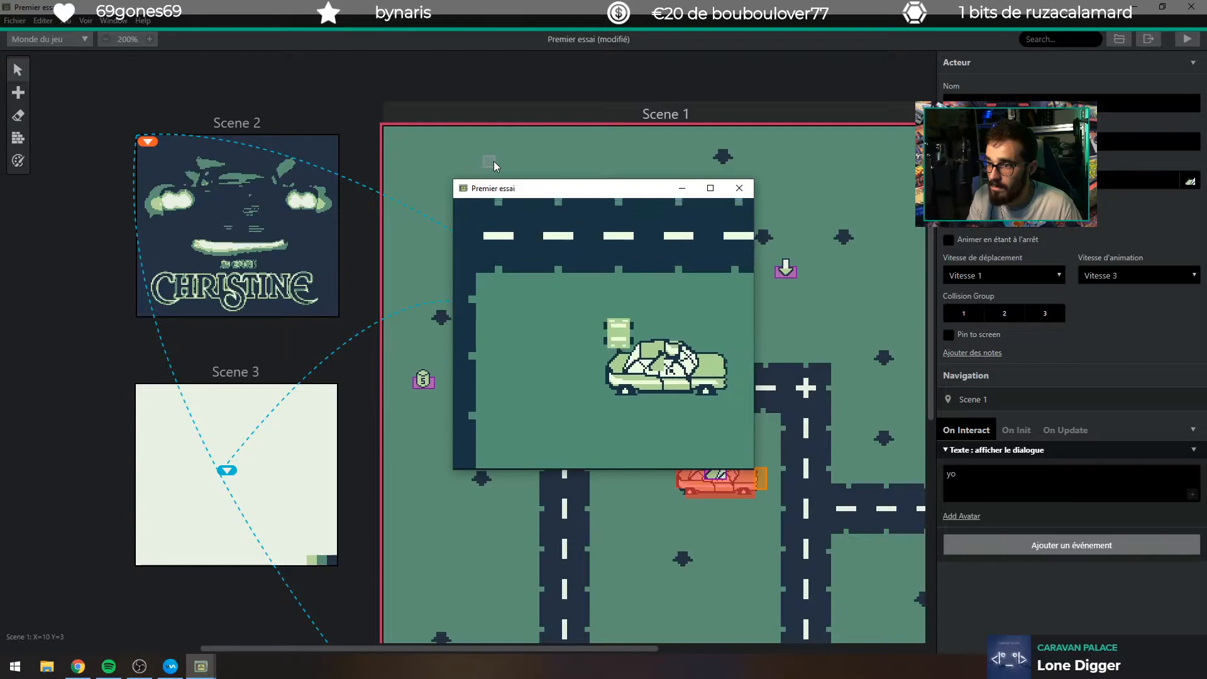
# Test the interaction with the actor from several spots along the wrecked car's roof, moving towards its right end.
pyautogui.press('Right')
pyautogui.press('Down')
pyautogui.press('z')
pyautogui.press('z')
pyautogui.press('Right')
pyautogui.press('Down')
pyautogui.press('z')
pyautogui.press('z')
pyautogui.press('Right')
pyautogui.press('Down')
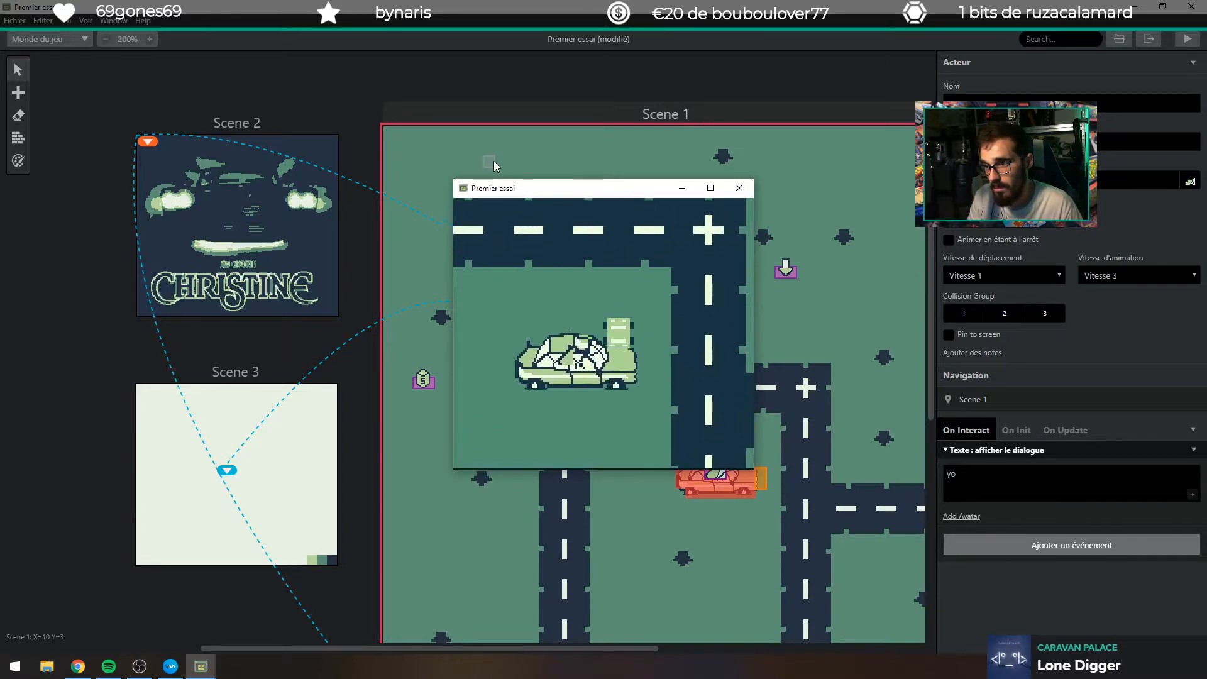
# Drive the player back over the wrecked car and around its left end to its underside.
pyautogui.press('Up')
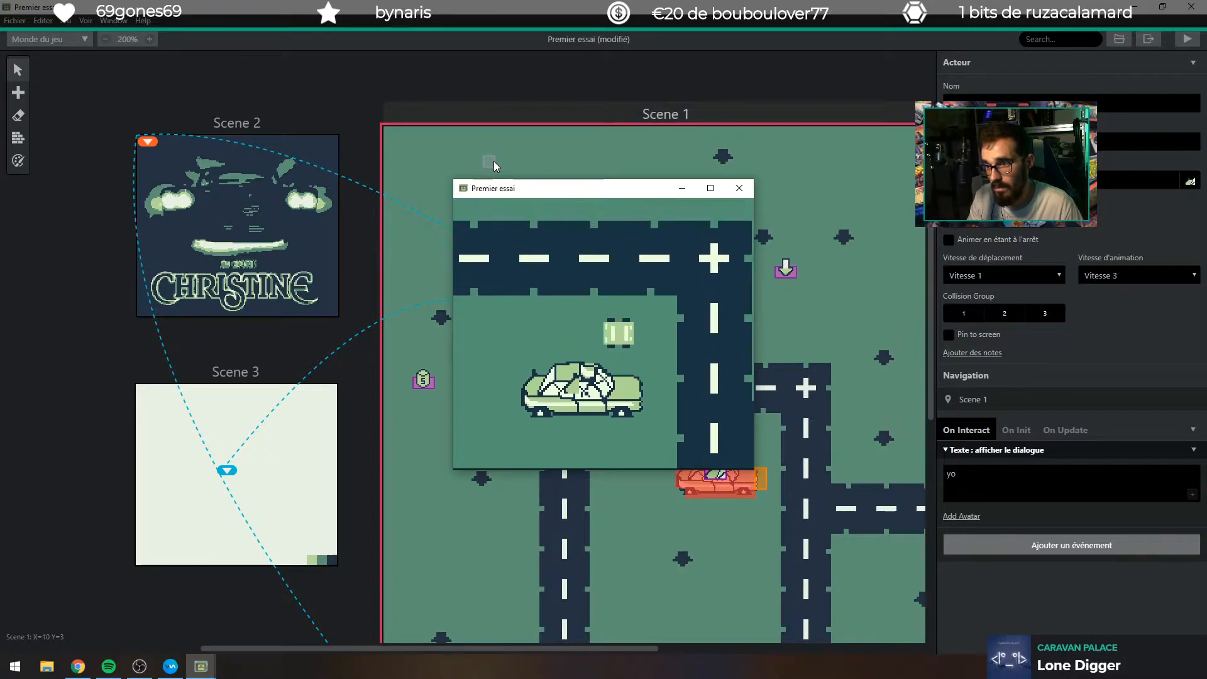
pyautogui.press('Left')
pyautogui.press('Down')
pyautogui.press('Left')
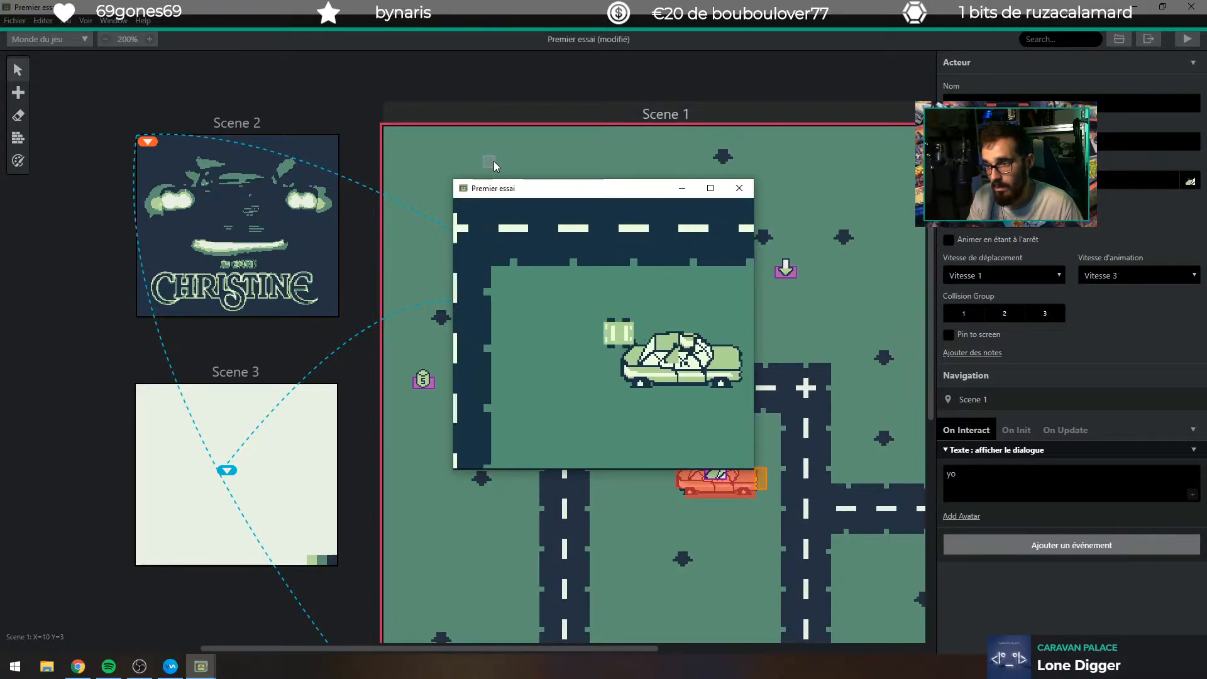
pyautogui.press('Down')
pyautogui.press('Right')
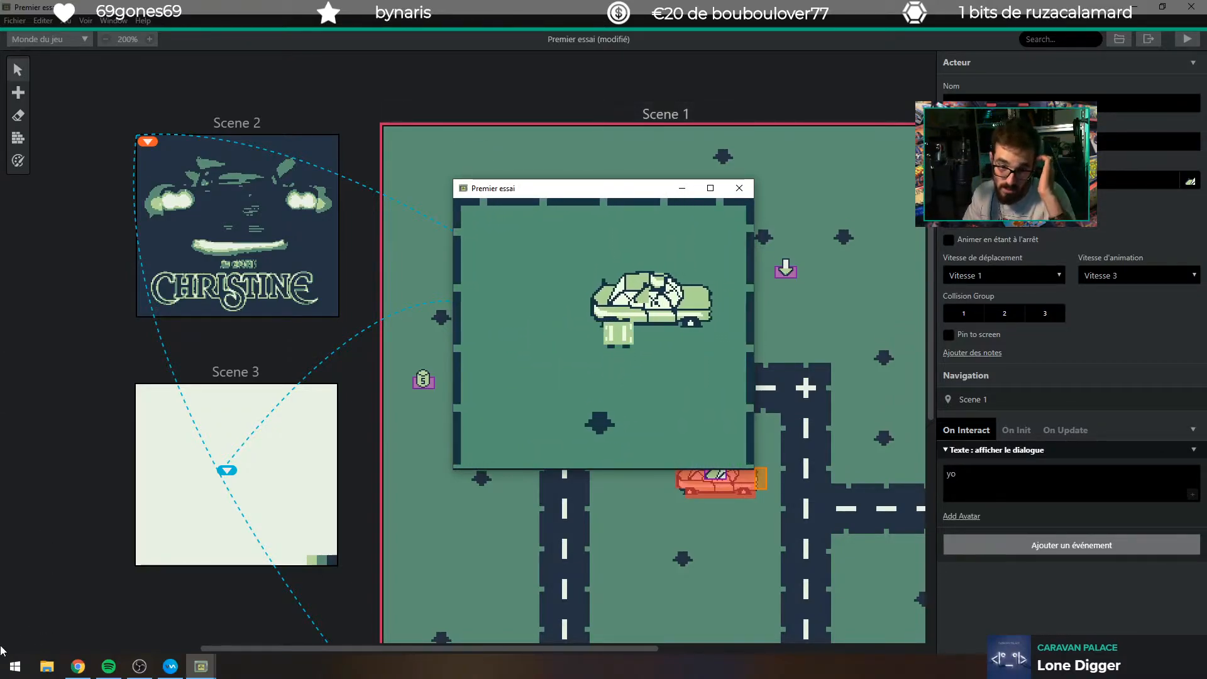
pyautogui.click(2, 647)
pyautogui.click(6, 674)
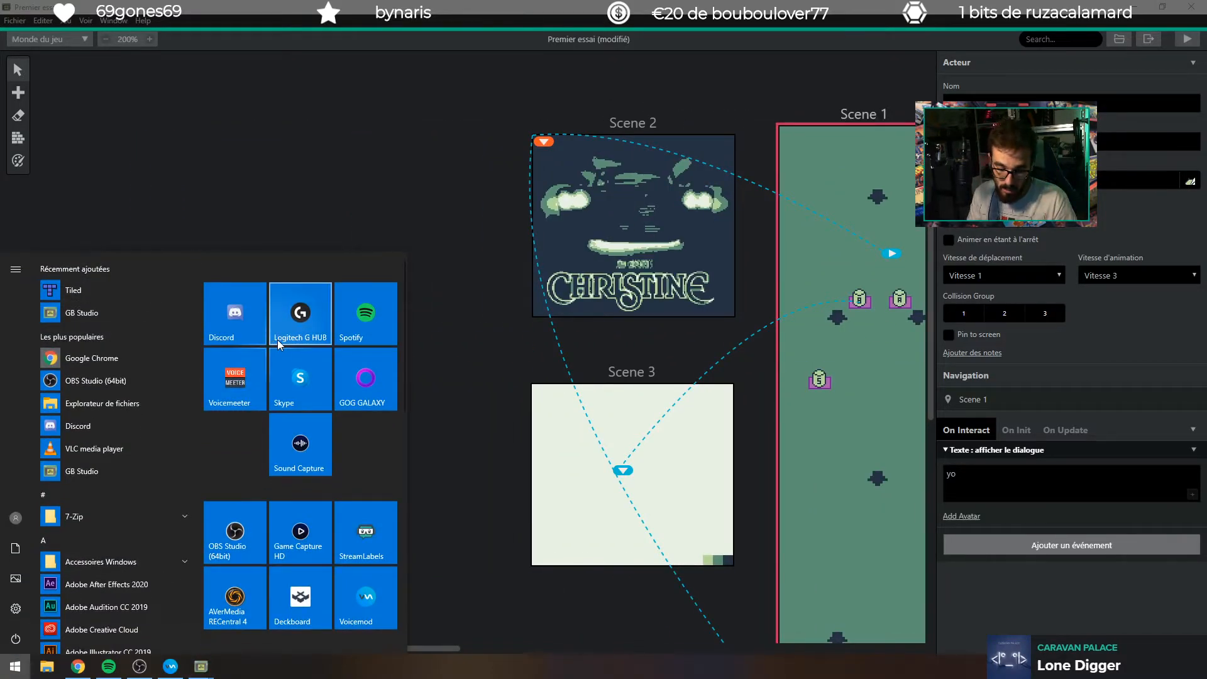
pyautogui.click(277, 340)
pyautogui.press('super')
pyautogui.write('photo')
pyautogui.press('Return')
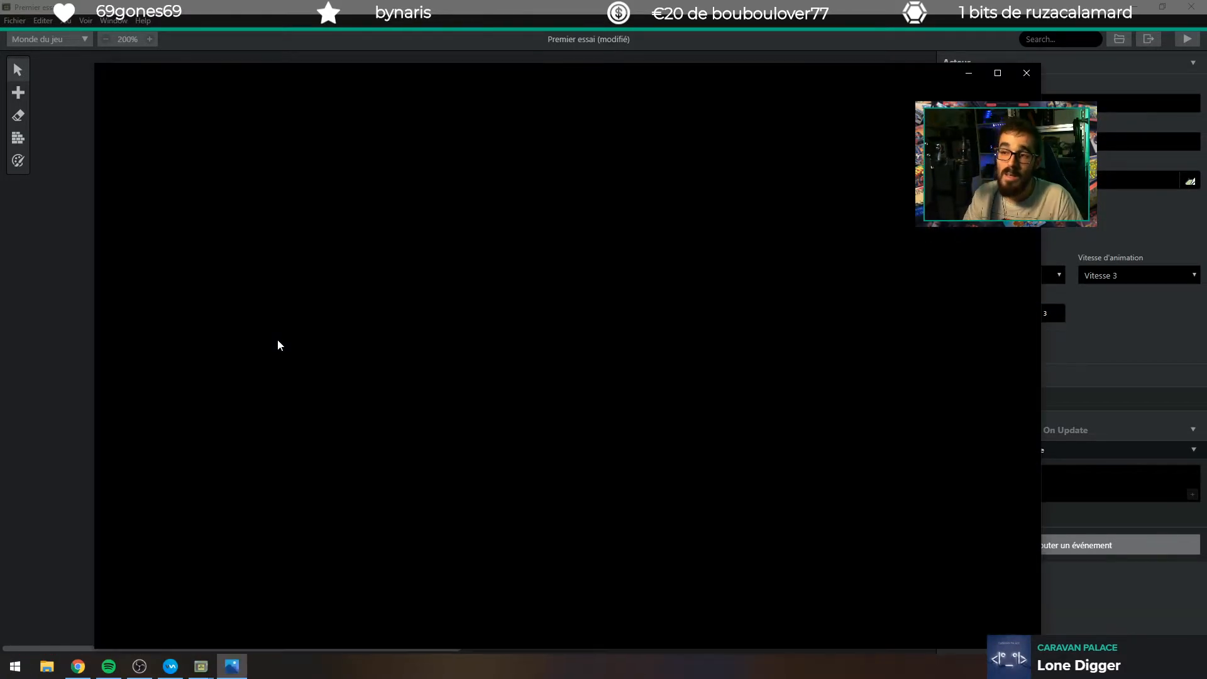
pyautogui.click(1026, 73)
# Search Windows for "pah" and remove the Photos app from the device history.
pyautogui.click(14, 664)
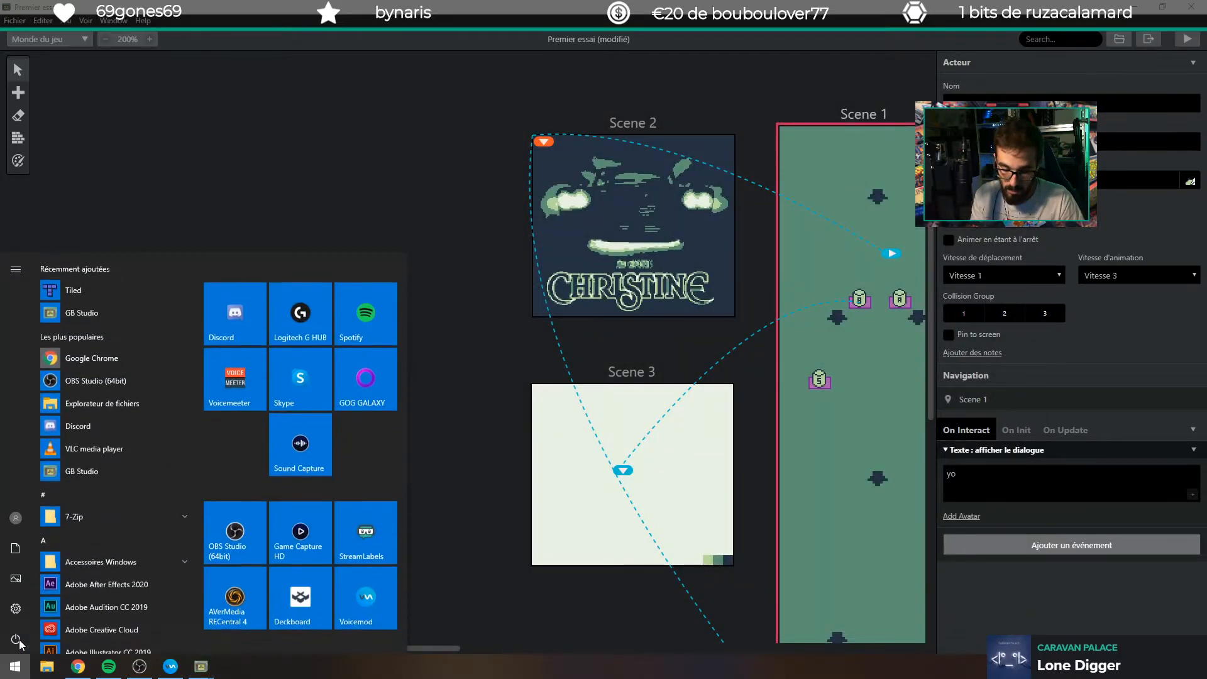
pyautogui.write('pah')
pyautogui.rightClick(105, 327)
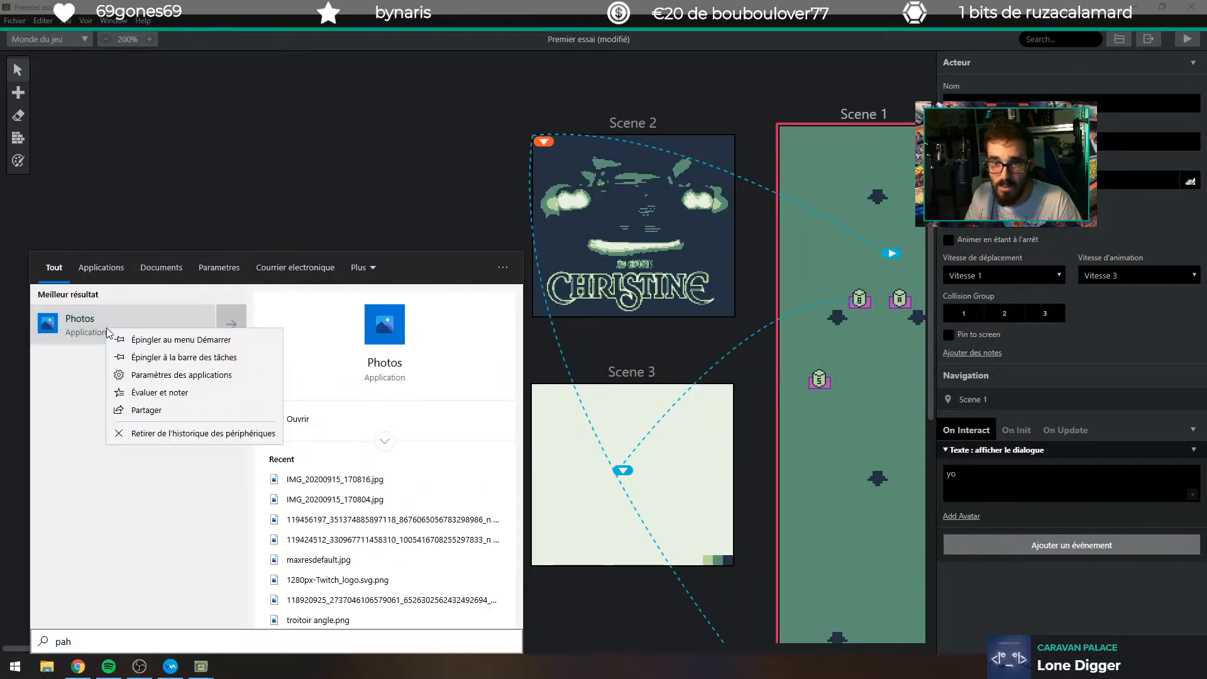
pyautogui.click(232, 434)
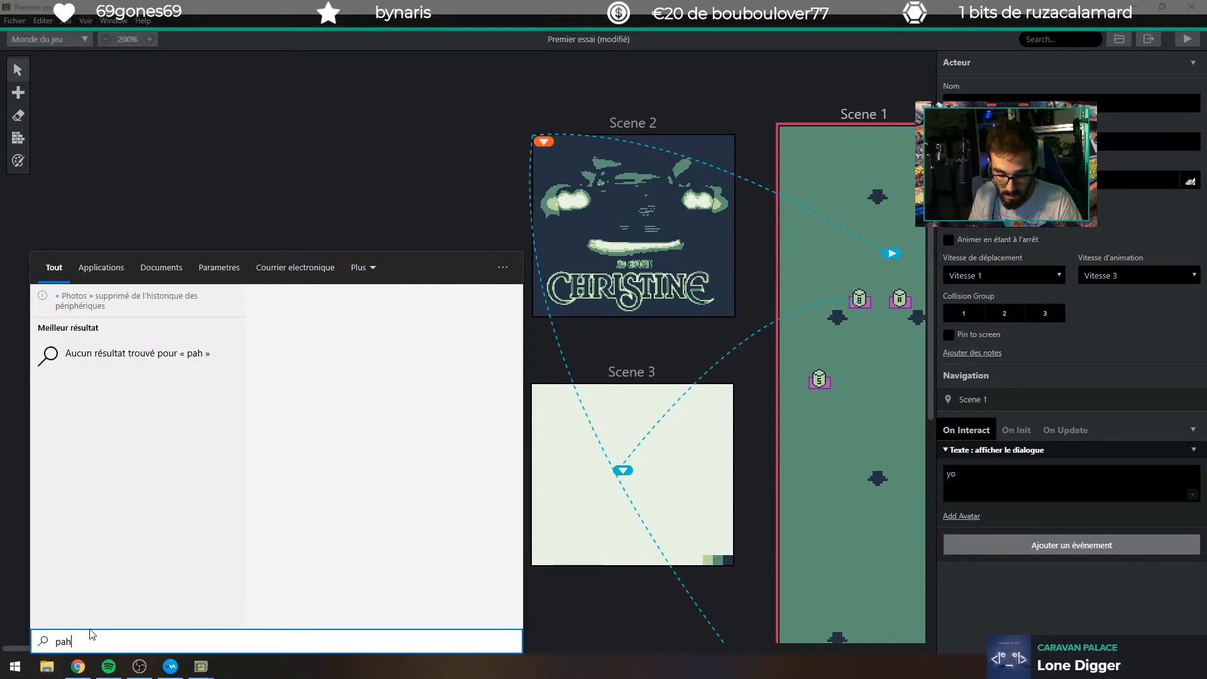
# Search Windows for "photo" and launch Adobe Photoshop CC 2019.
pyautogui.press('BackSpace')
pyautogui.press('BackSpace')
pyautogui.write('hoto')
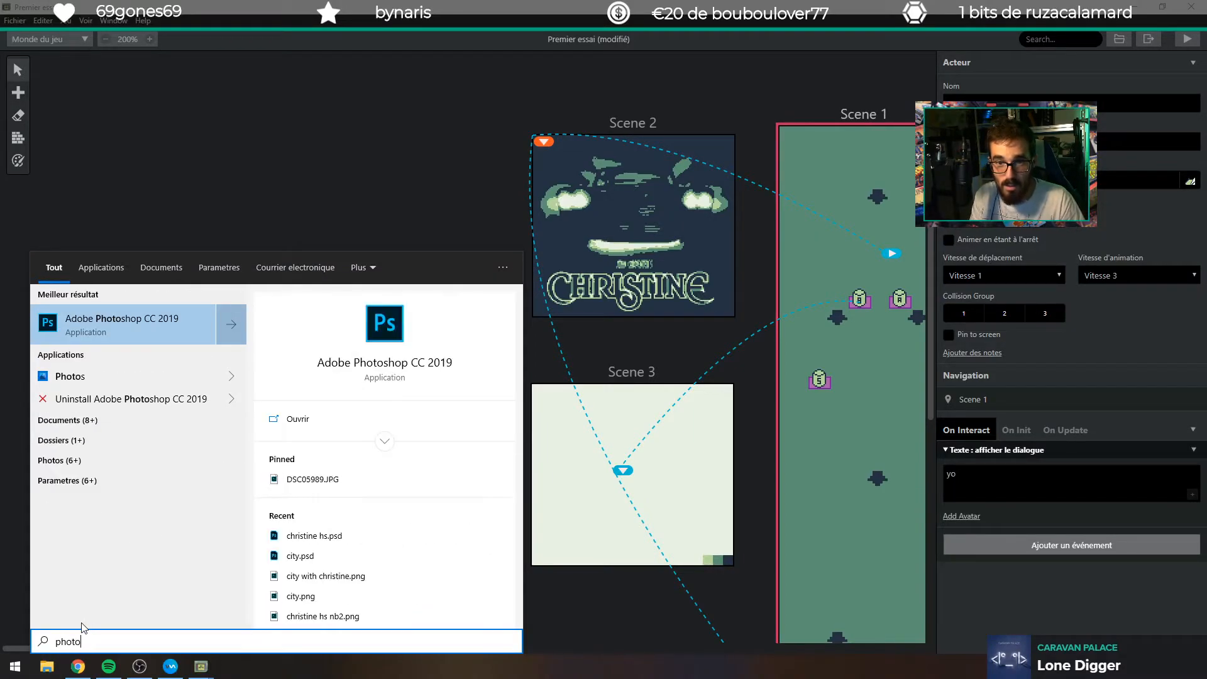
pyautogui.press('Return')
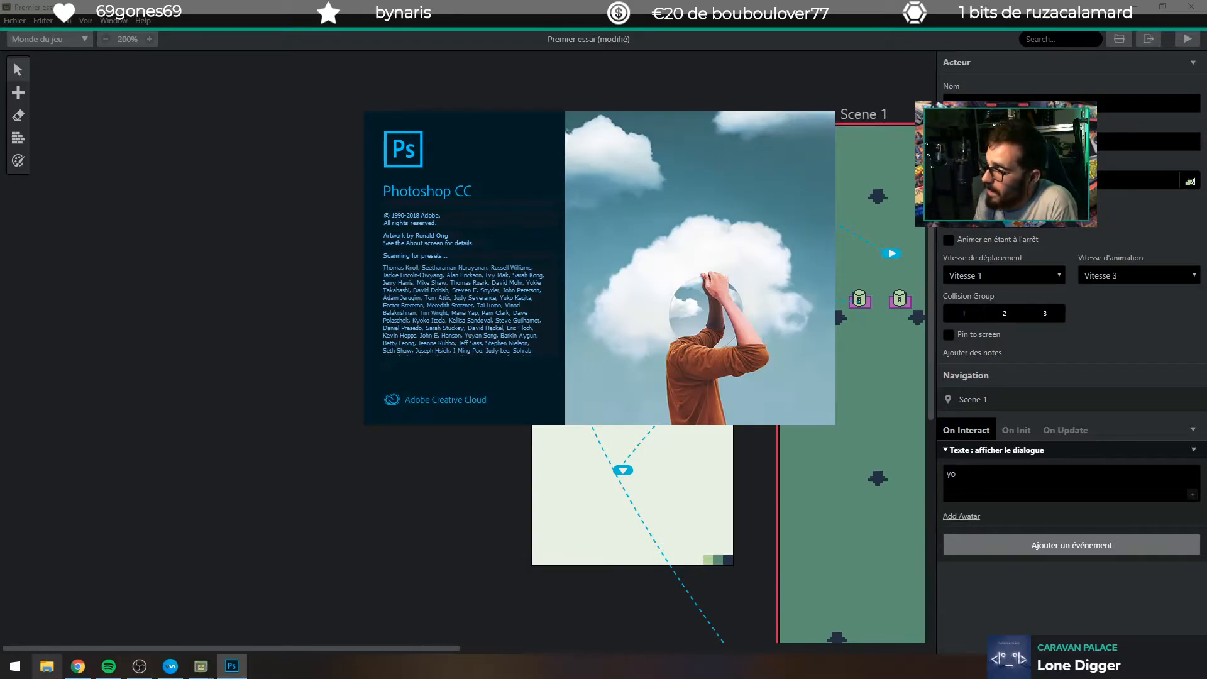
pyautogui.moveTo(77, 665)
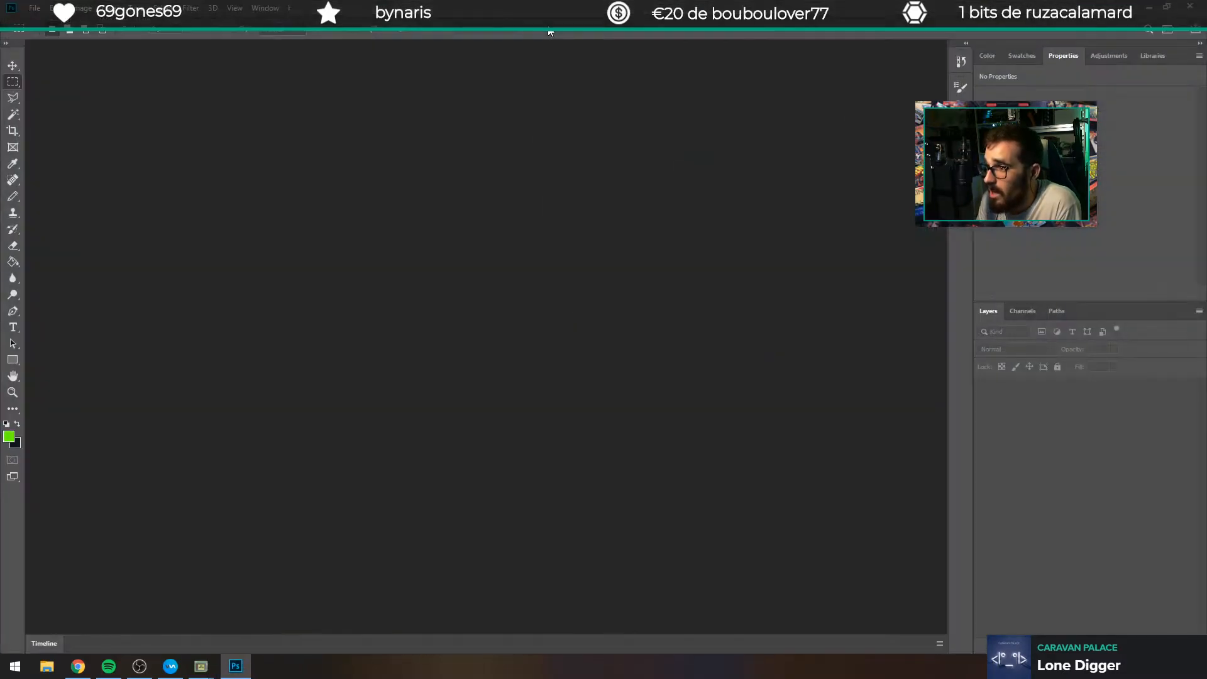
# Create a new 64 x 64 pixel document at 72 pixels/inch in RGB Color with a white background.
pyautogui.click(40, 8)
pyautogui.click(40, 8)
pyautogui.click(34, 7)
pyautogui.click(41, 22)
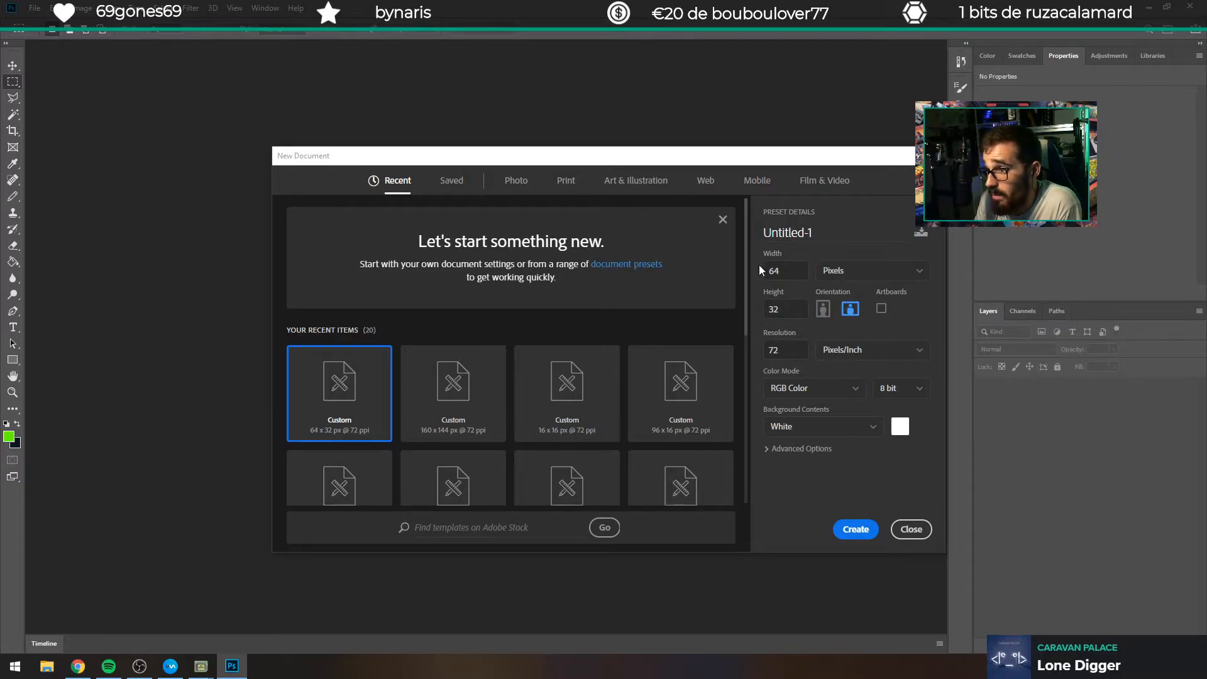
pyautogui.click(794, 306)
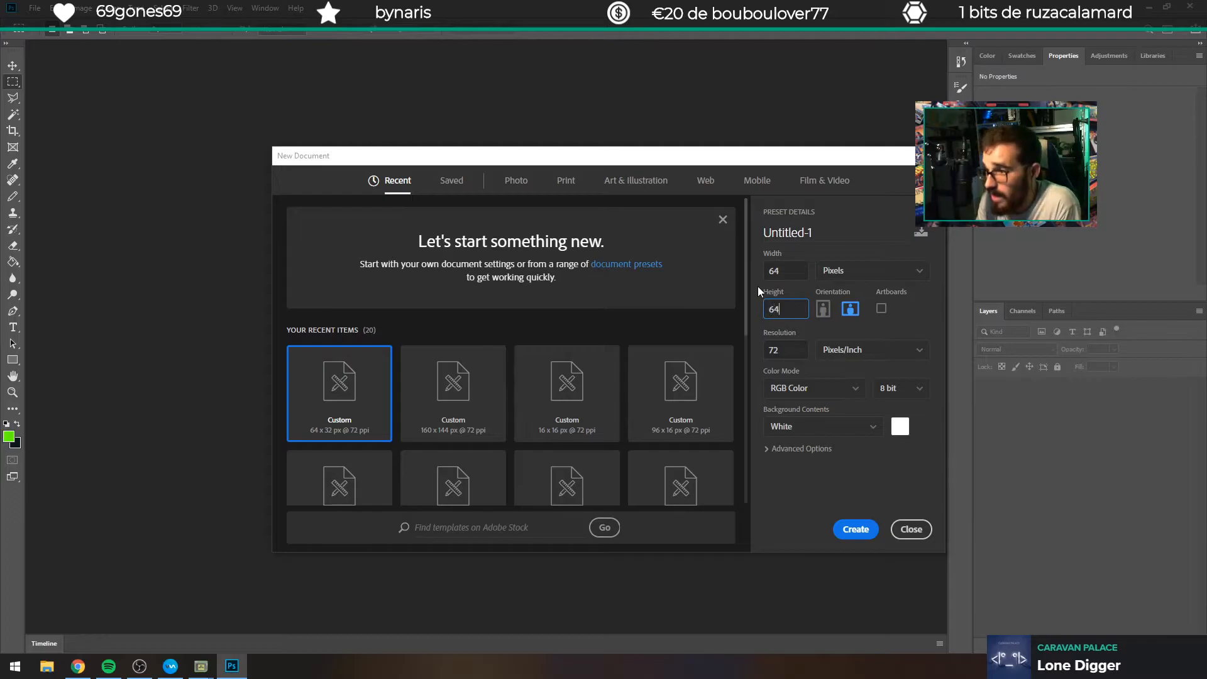
pyautogui.click(852, 529)
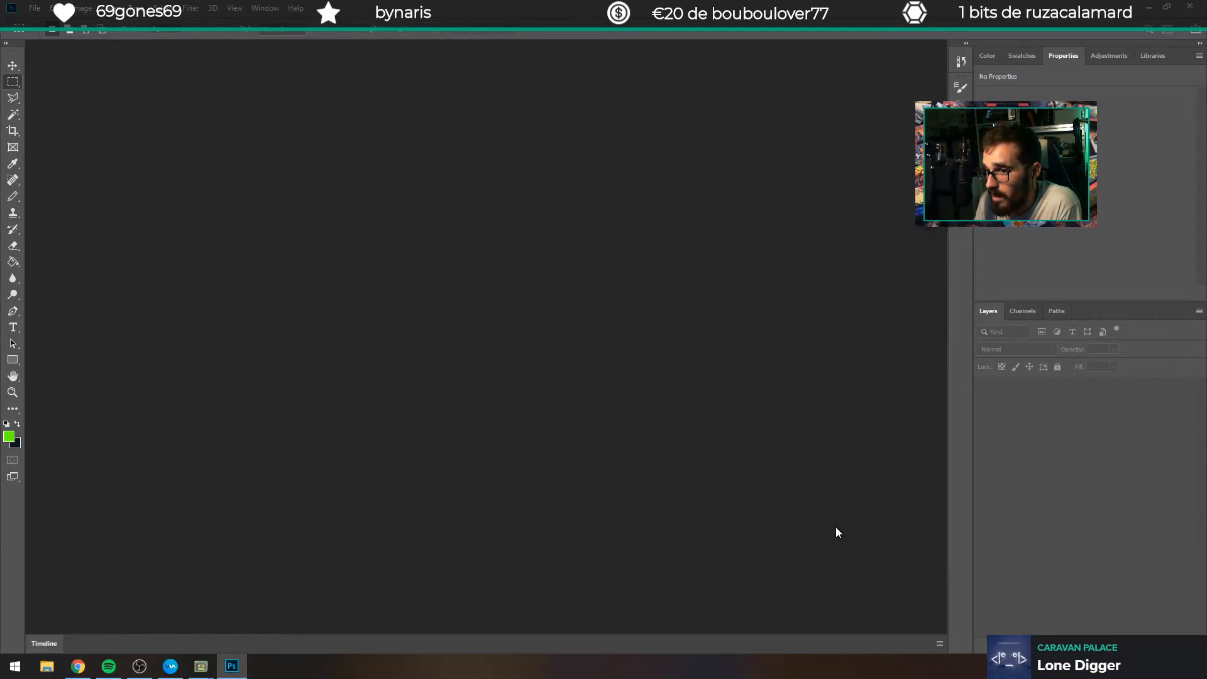
# Draw a rectangle of about 388 x 351 px covering the whole canvas and fill it with bright green.
pyautogui.click(12, 360)
pyautogui.moveTo(403, 252); pyautogui.dragTo(647, 472)
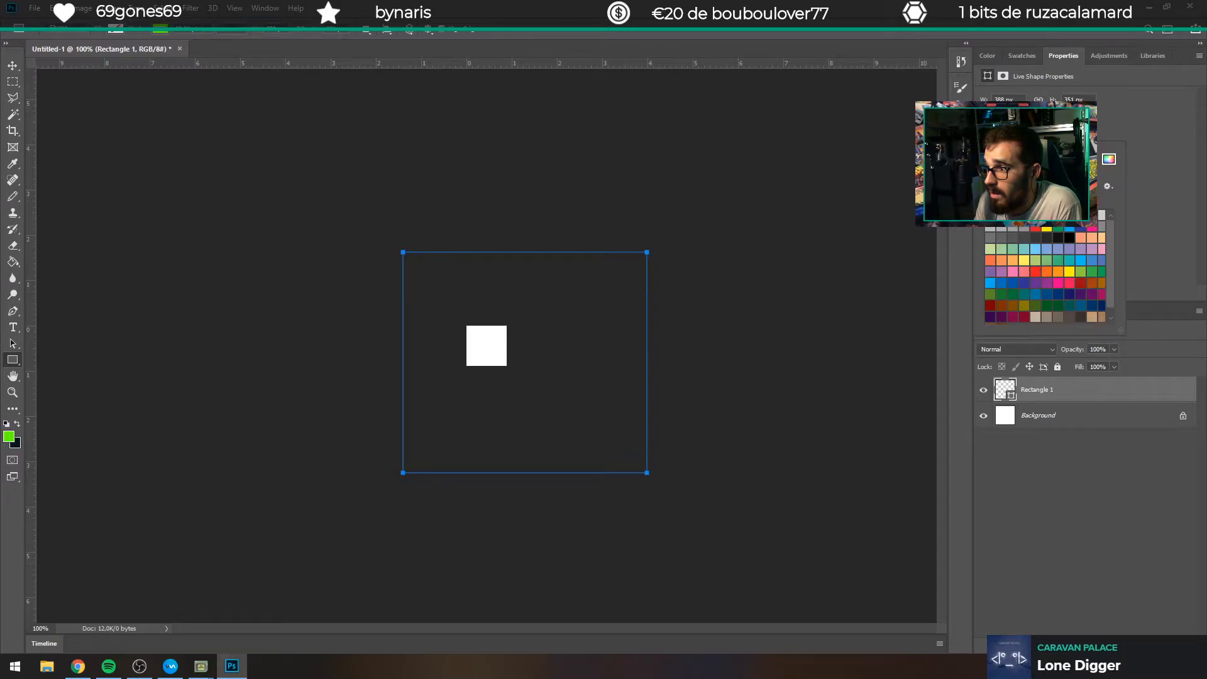
pyautogui.click(989, 199)
pyautogui.click(1152, 183)
# Export the green image as a PNG named "transparent" into the Premier essai project's assets/sprites folder.
pyautogui.click(33, 8)
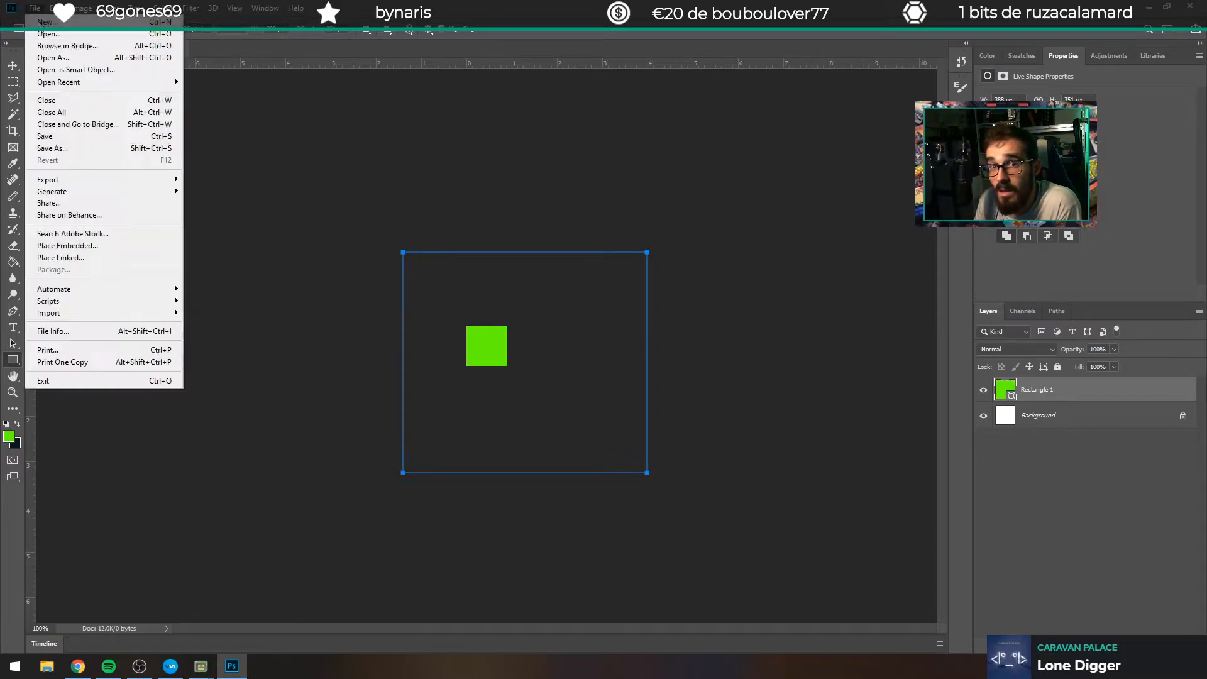
pyautogui.moveTo(69, 177)
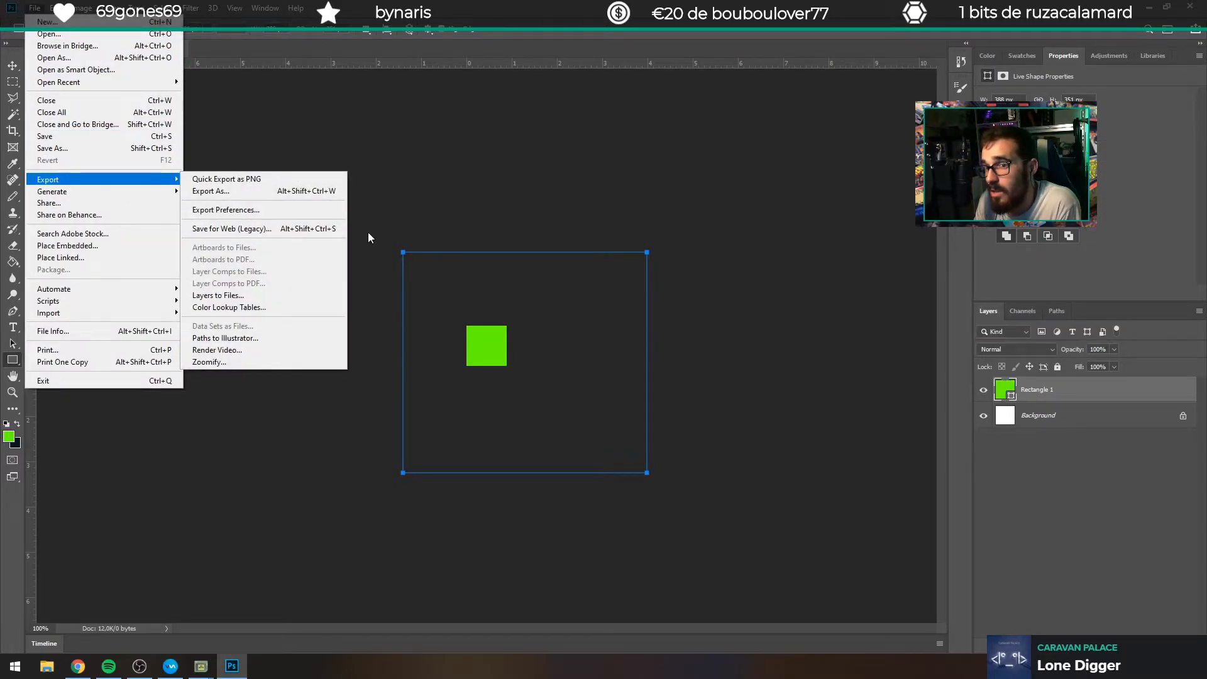
pyautogui.click(252, 192)
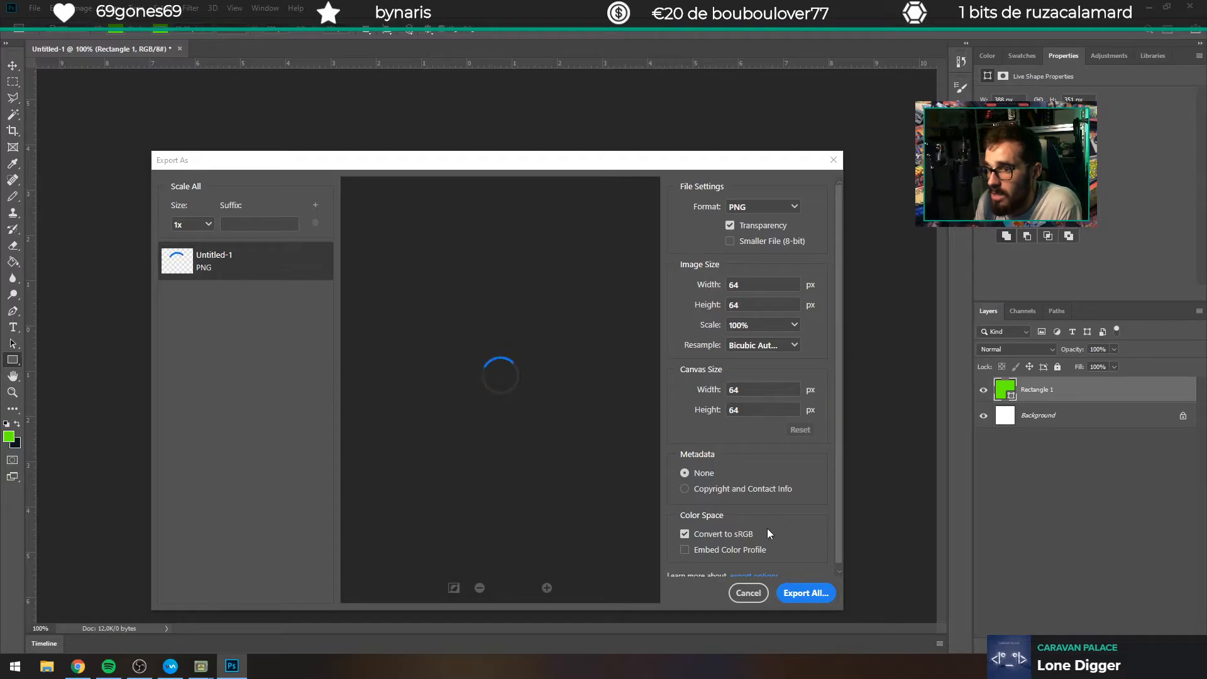
pyautogui.click(791, 593)
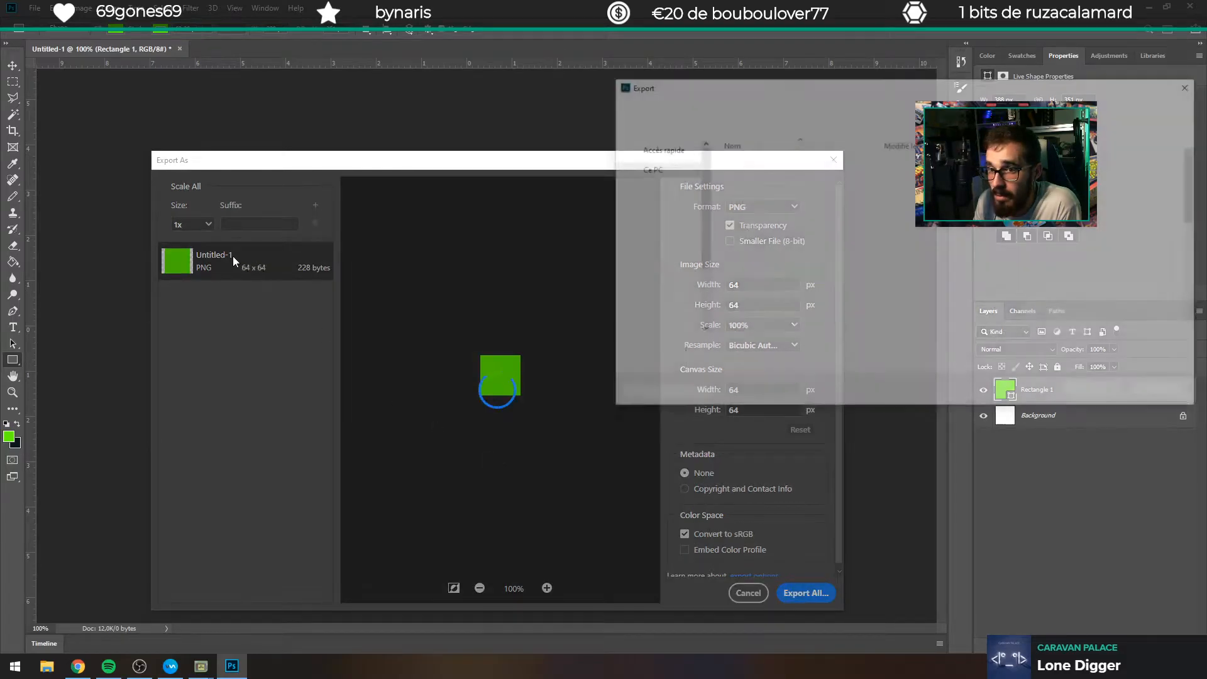
pyautogui.scroll(5, 649, 300)
pyautogui.scroll(-2, 650, 289)
pyautogui.click(663, 219)
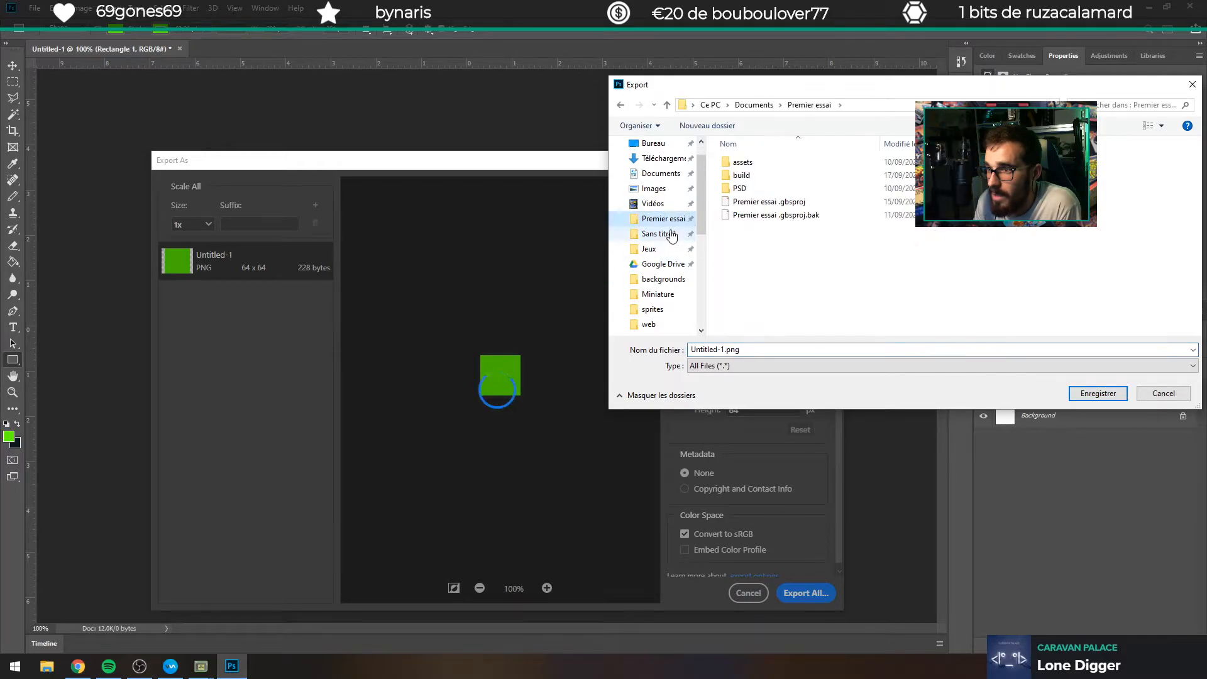
pyautogui.click(653, 309)
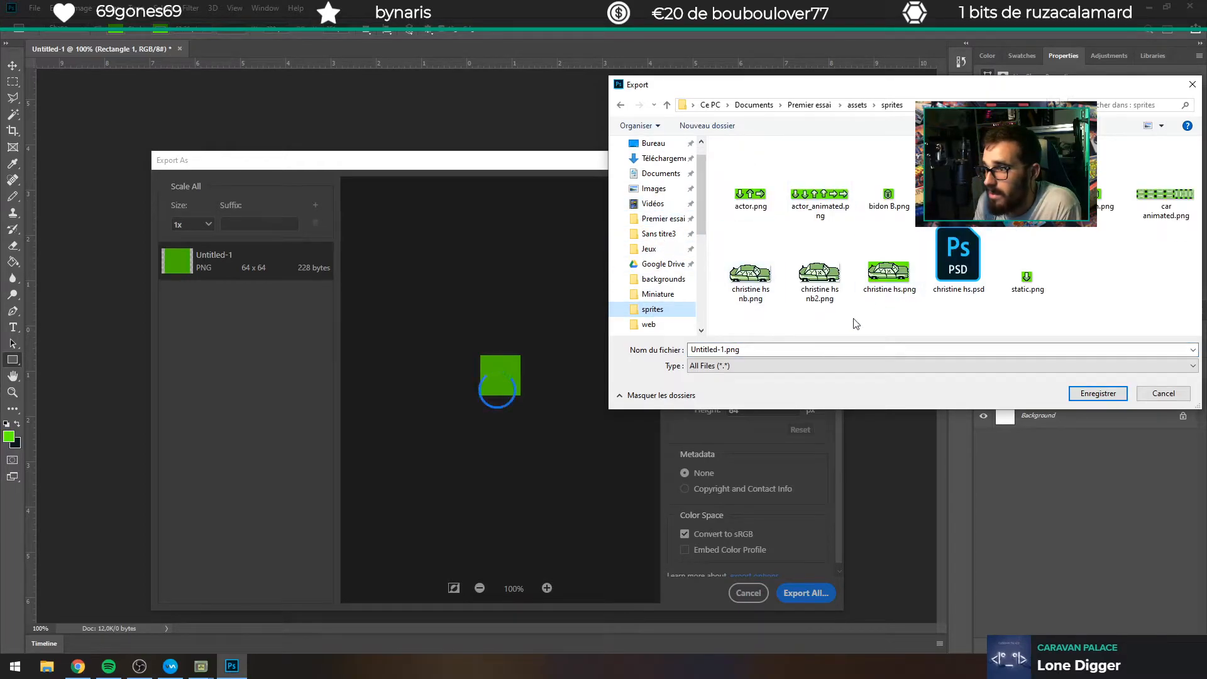
pyautogui.click(856, 349)
pyautogui.write('transparent')
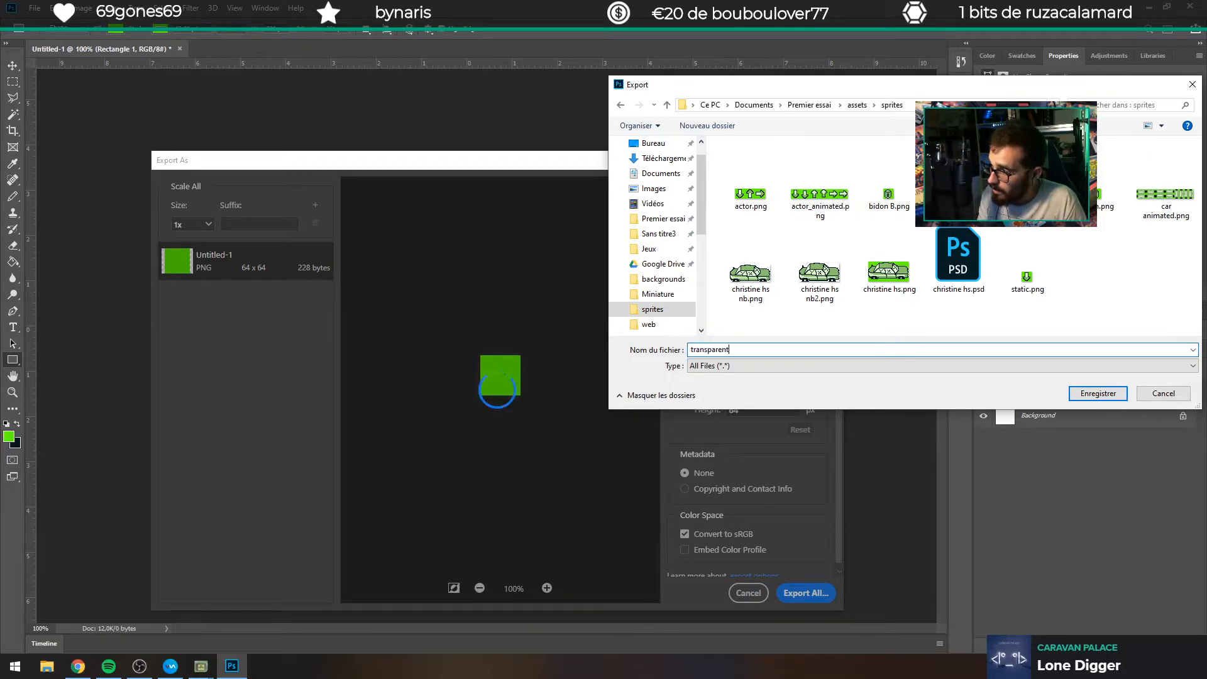
pyautogui.press('Return')
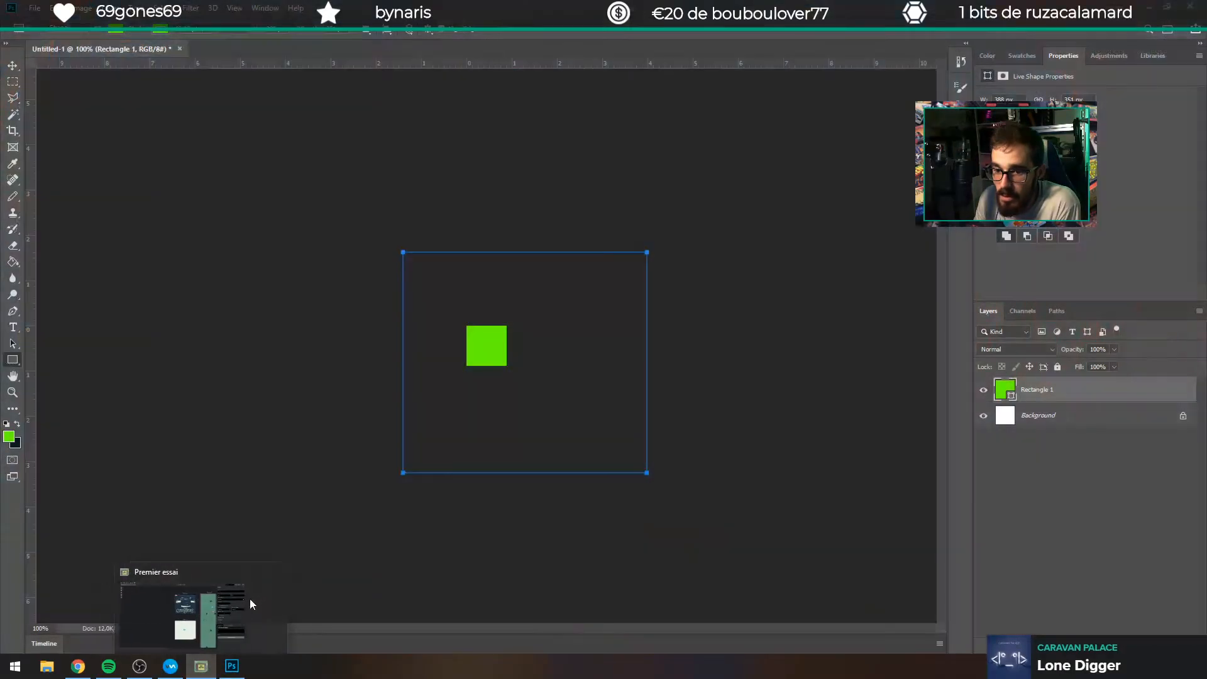
# Switch back to GB Studio and set the sprite of the actor on the wrecked car to "transparent".
pyautogui.click(250, 598)
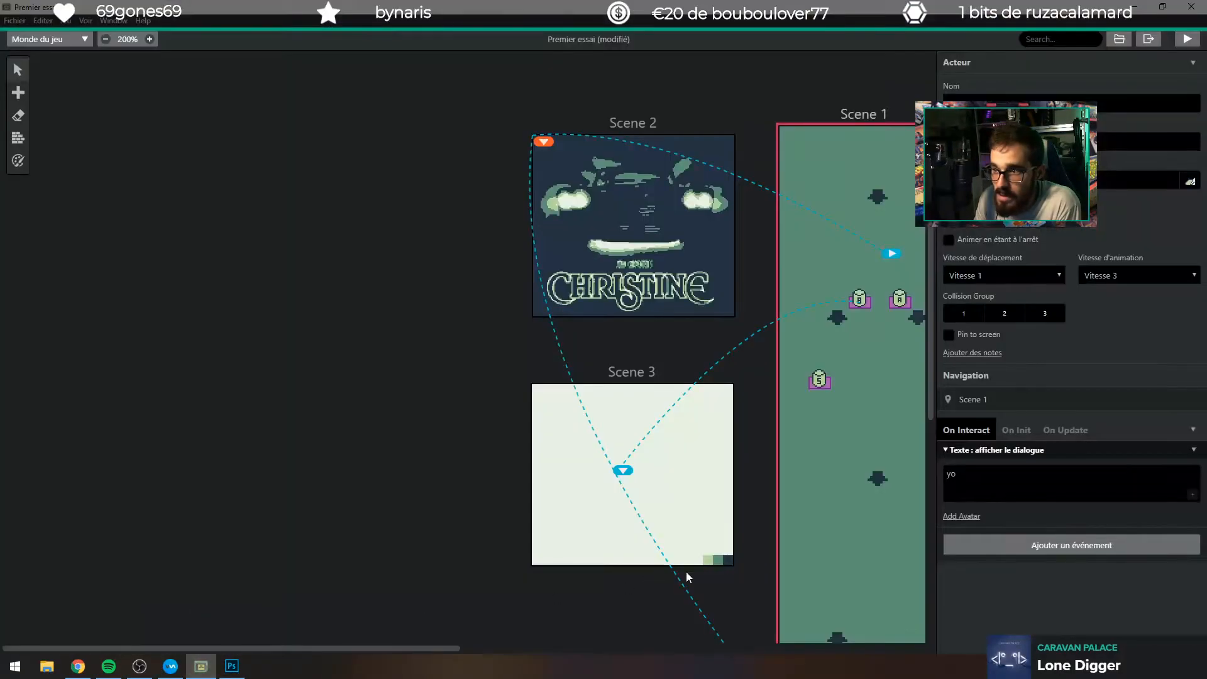
pyautogui.moveTo(421, 646); pyautogui.dragTo(663, 485)
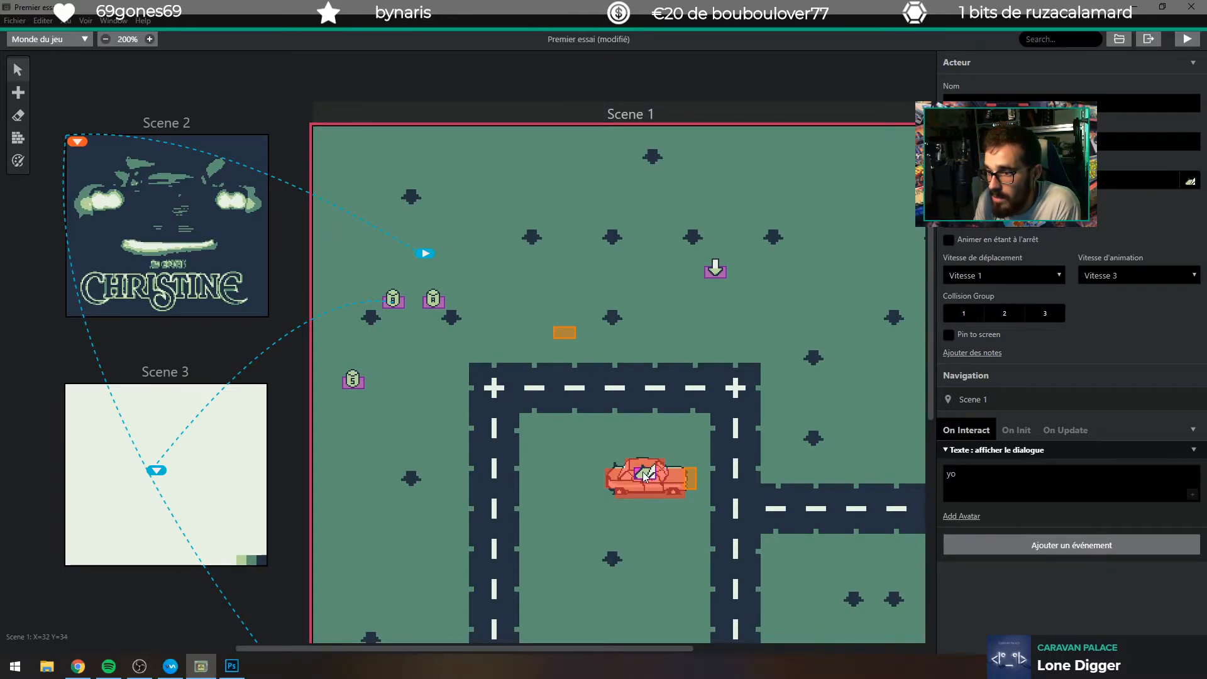
pyautogui.click(1180, 184)
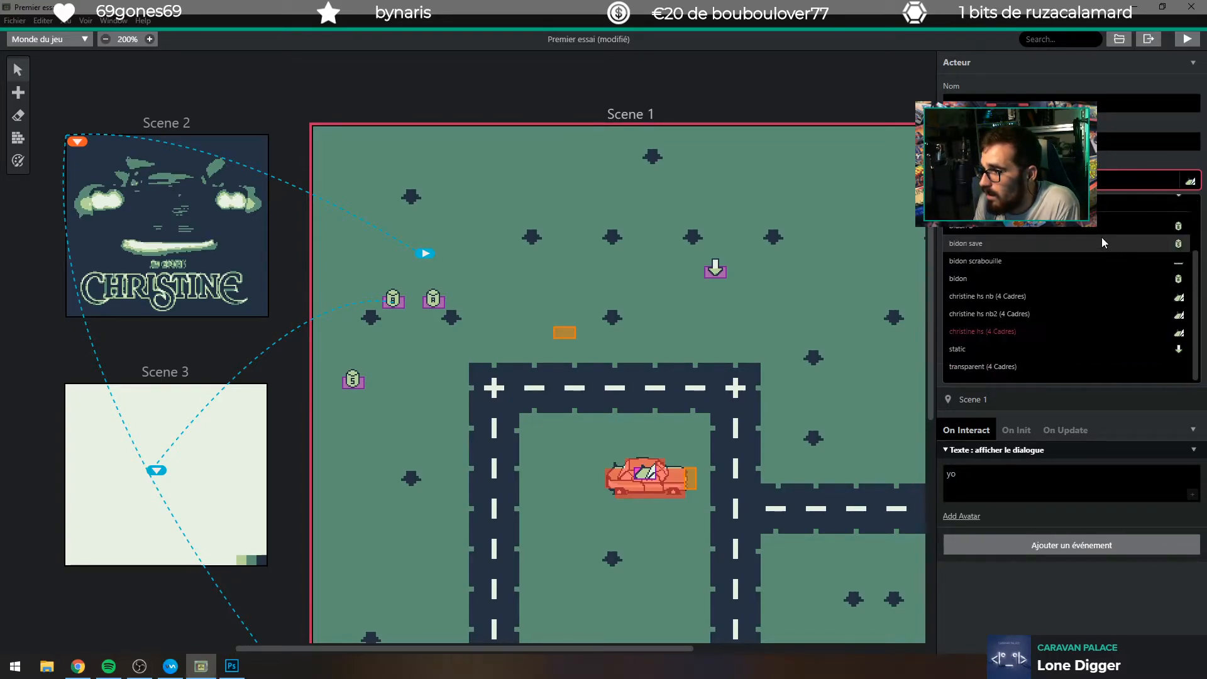
pyautogui.click(1037, 370)
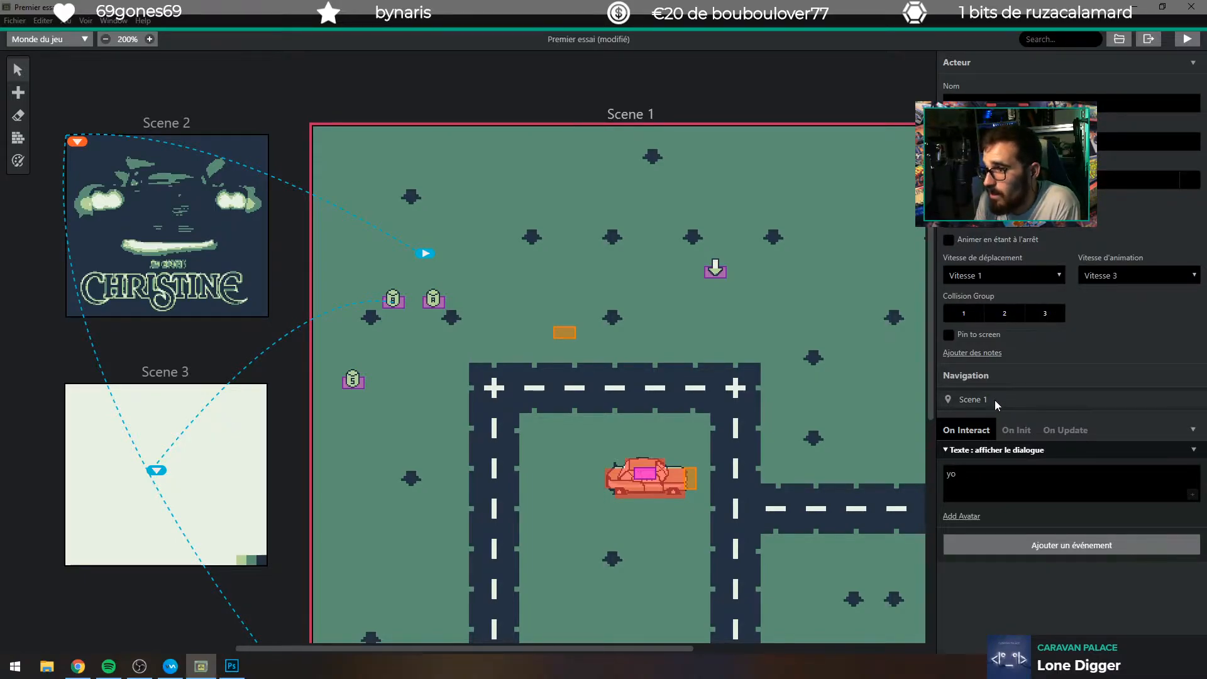
# Copy the Flag 1 "If Variable Has Flag" event from the script of the trigger above the road in Scene 1.
pyautogui.click(565, 334)
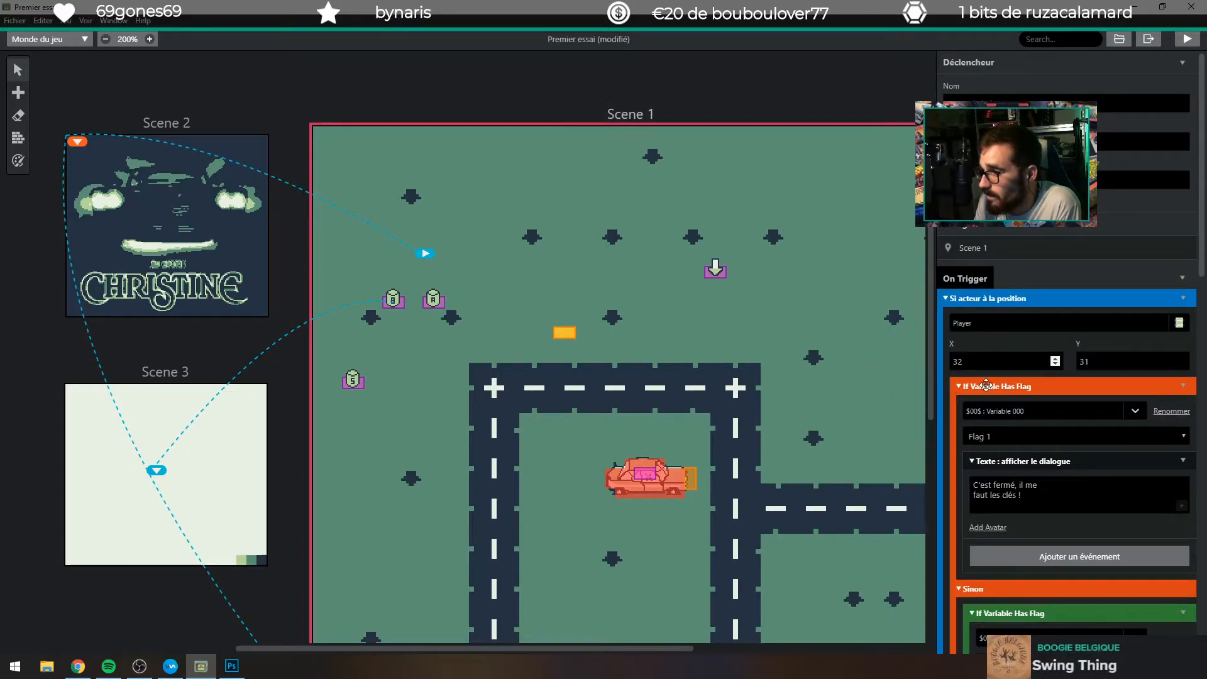
pyautogui.click(1183, 385)
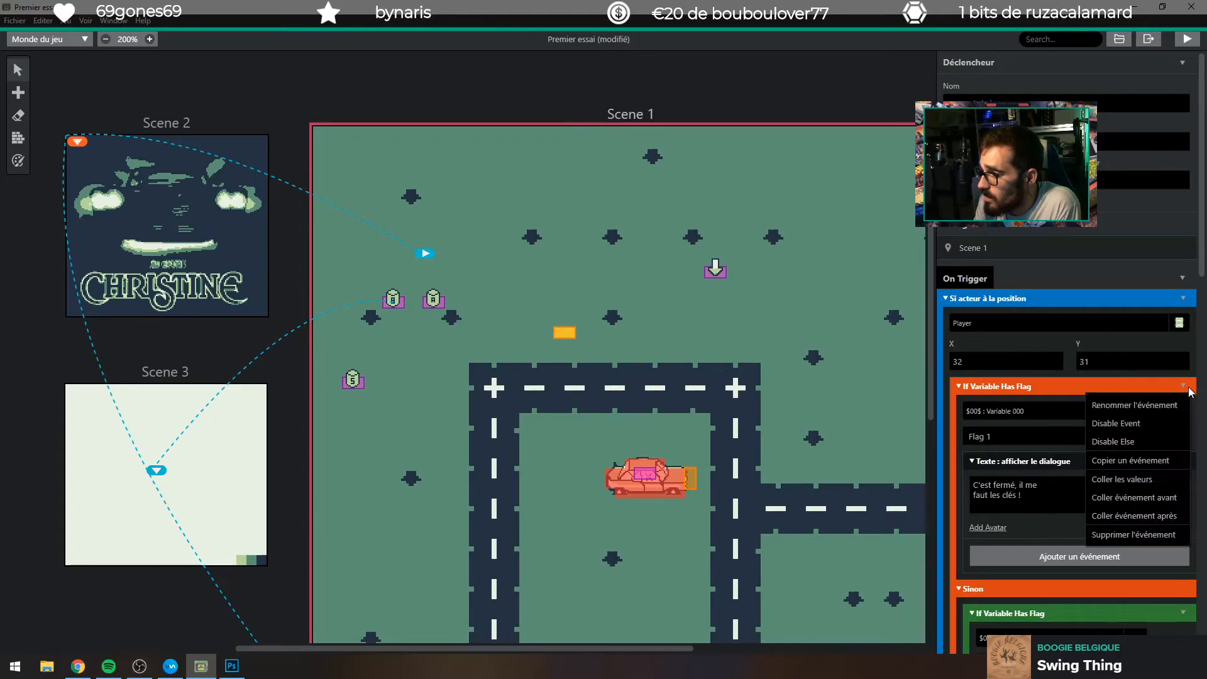
pyautogui.click(1142, 462)
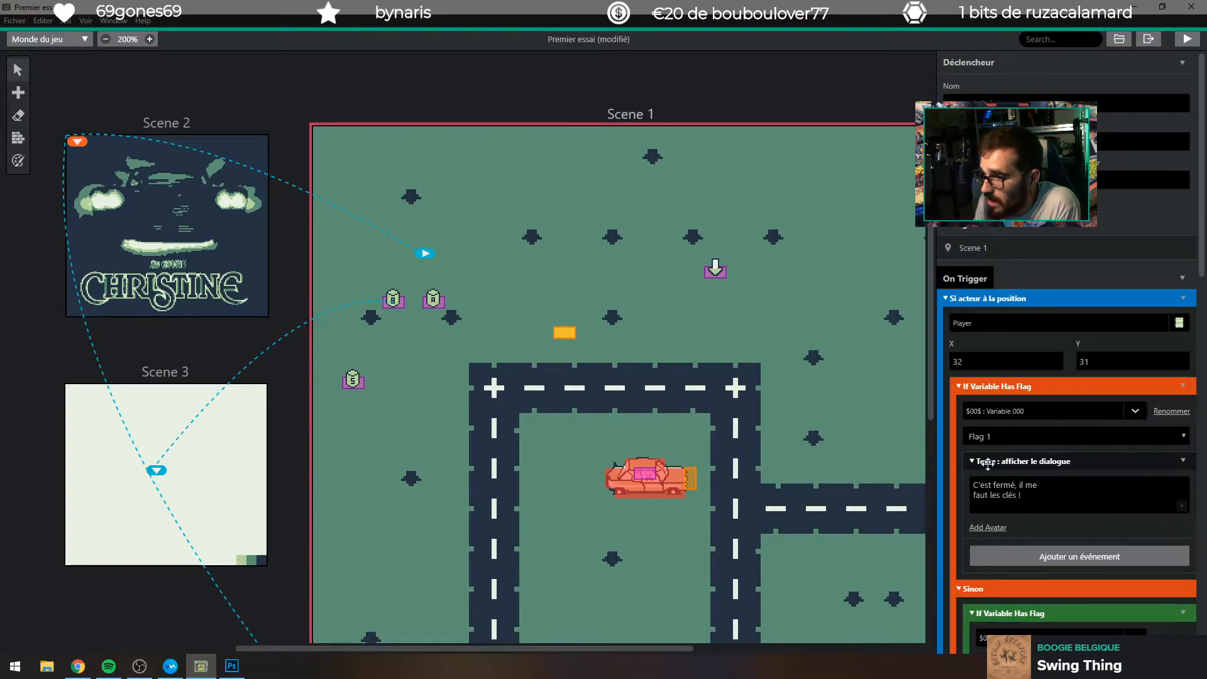
# Delete the "yo" dialogue from the car actor's On Interact script and replace the script with the copied flag event.
pyautogui.click(641, 476)
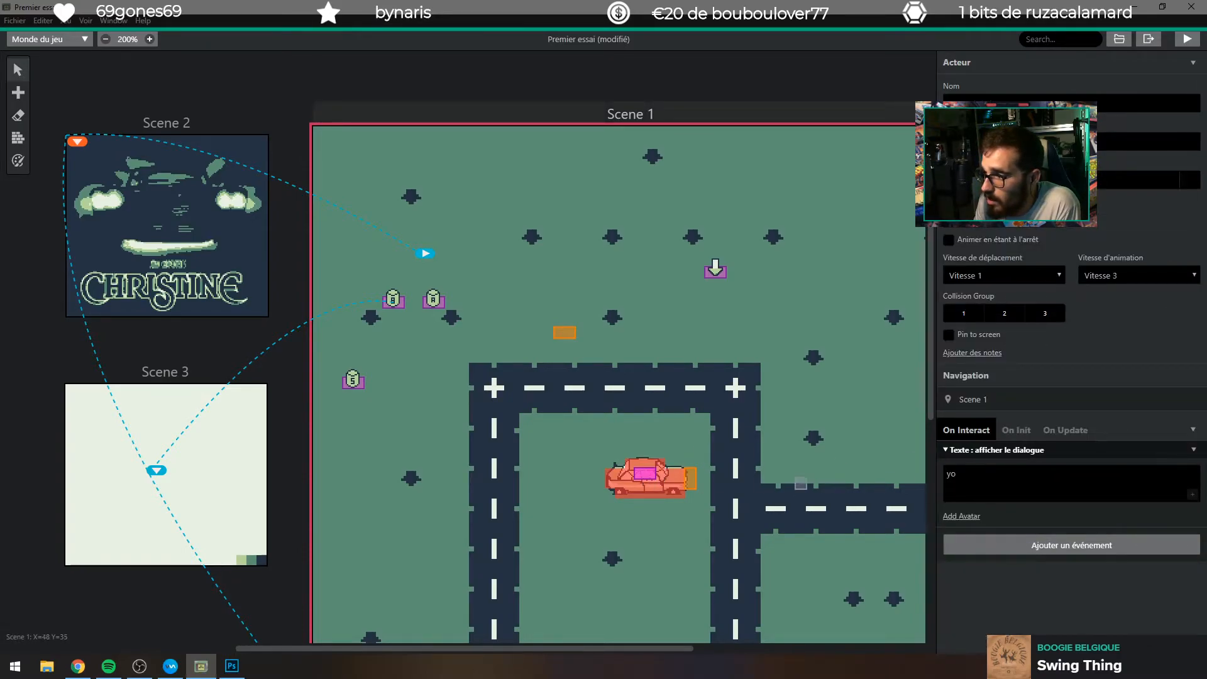
pyautogui.click(1194, 450)
pyautogui.click(1130, 576)
pyautogui.click(1192, 429)
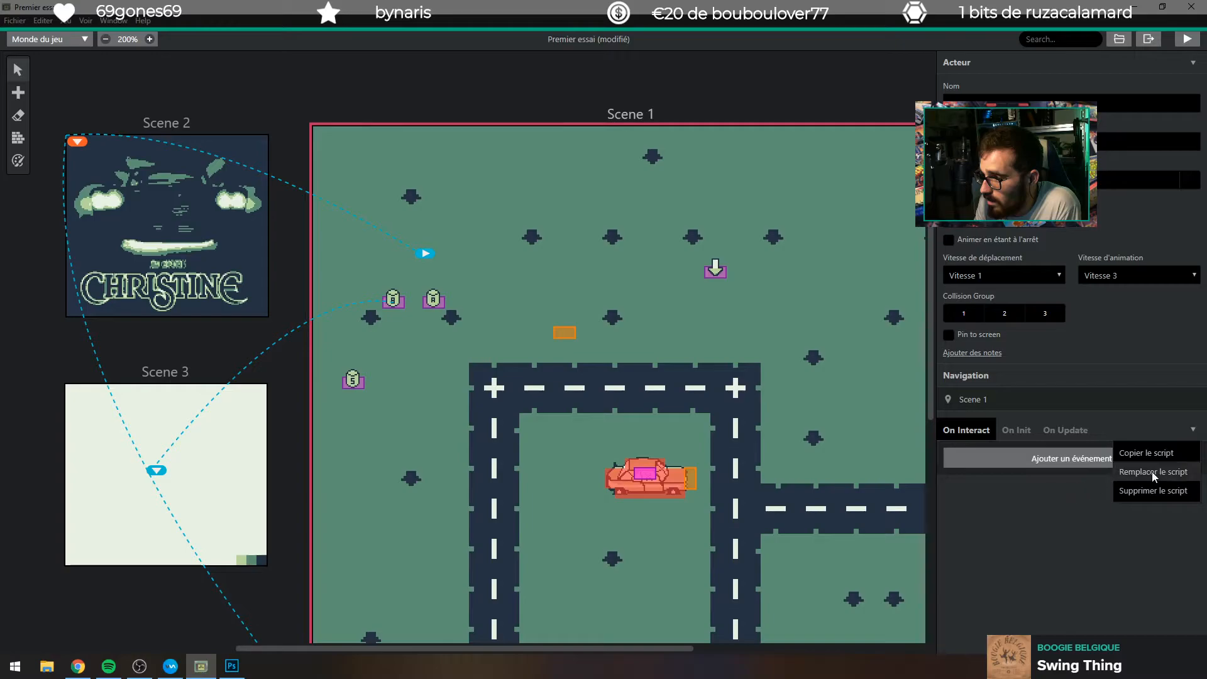
pyautogui.click(1151, 472)
pyautogui.scroll(-10, 1031, 497)
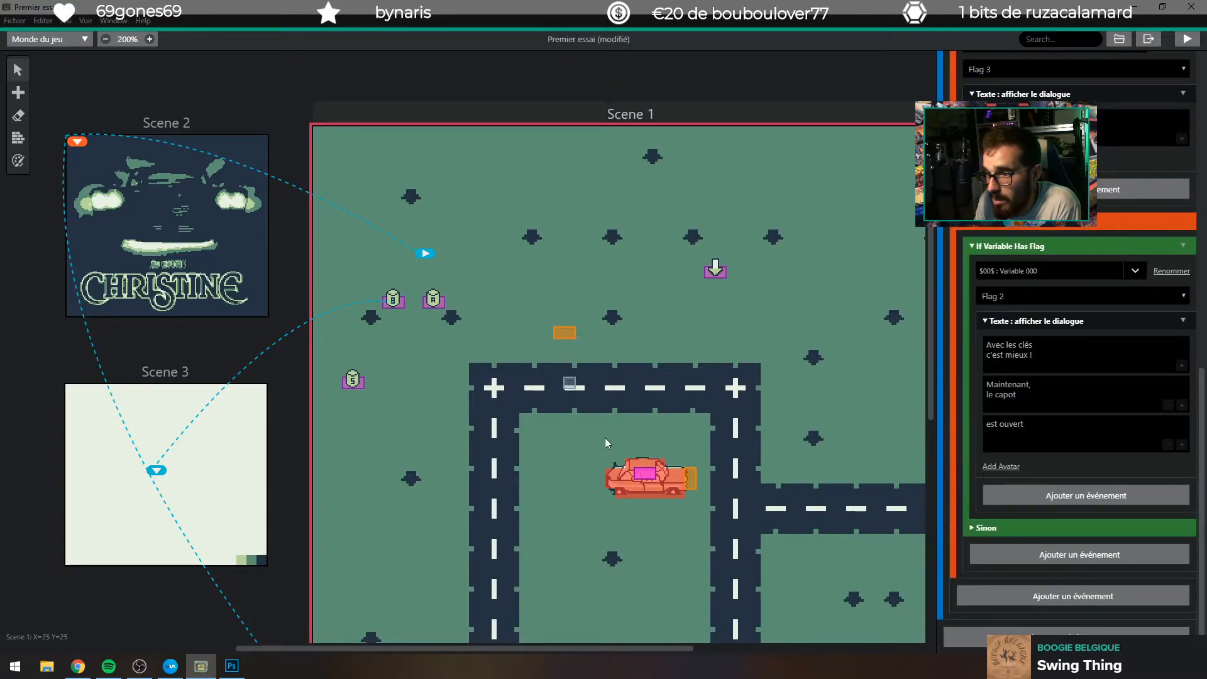
# Start a test build of the game and delete the trigger above the road in Scene 1.
pyautogui.click(1186, 39)
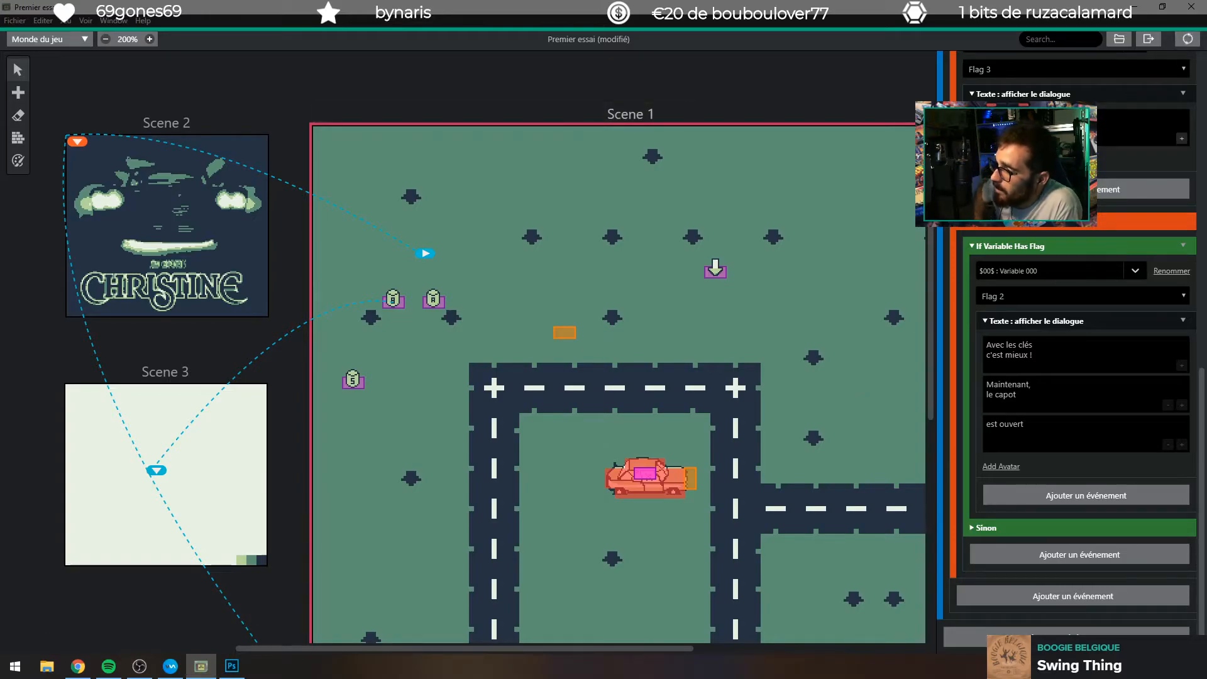
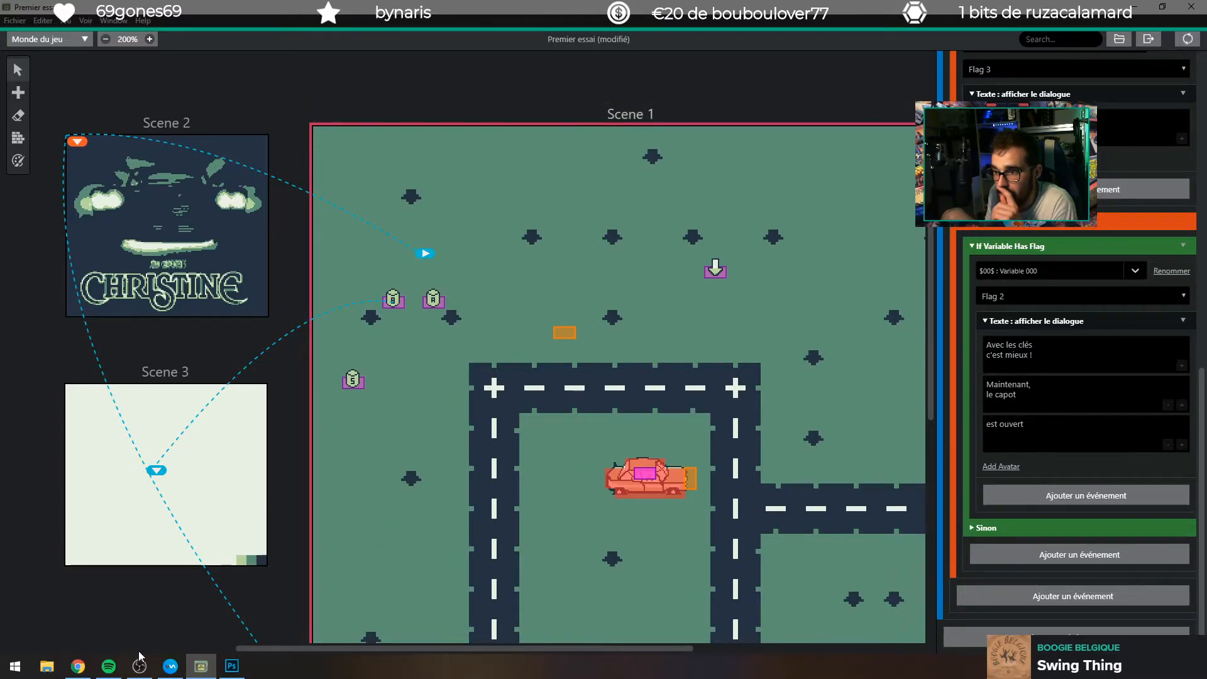
pyautogui.click(425, 148)
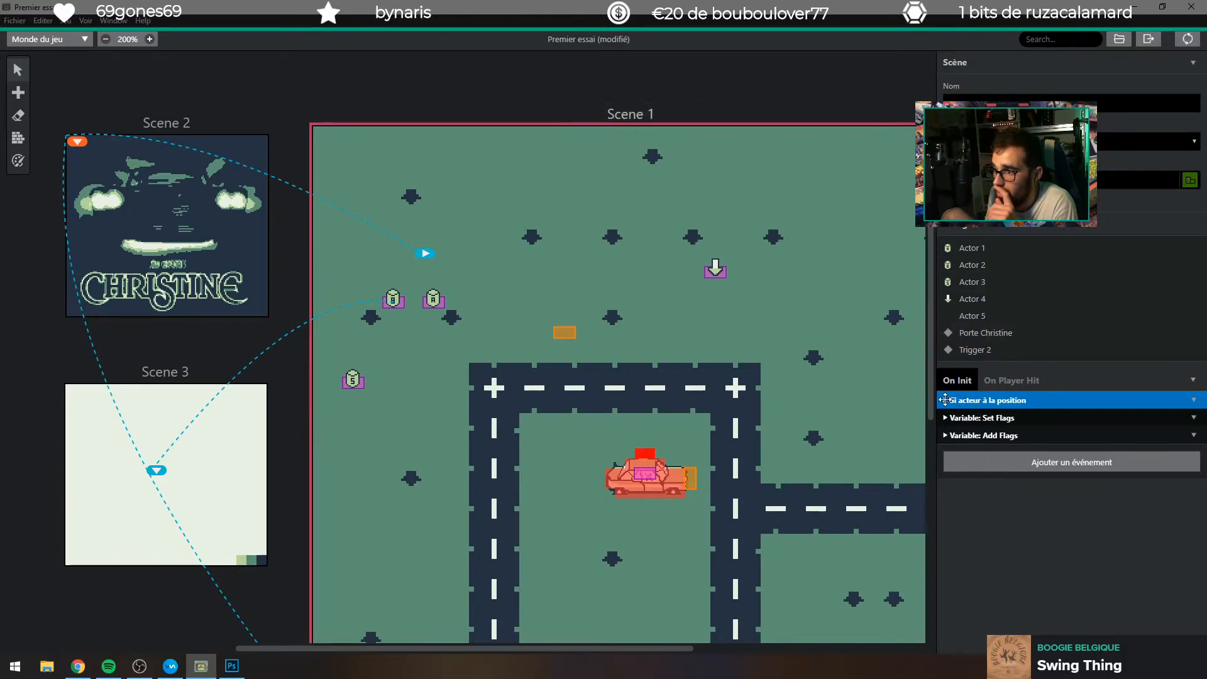
pyautogui.click(564, 334)
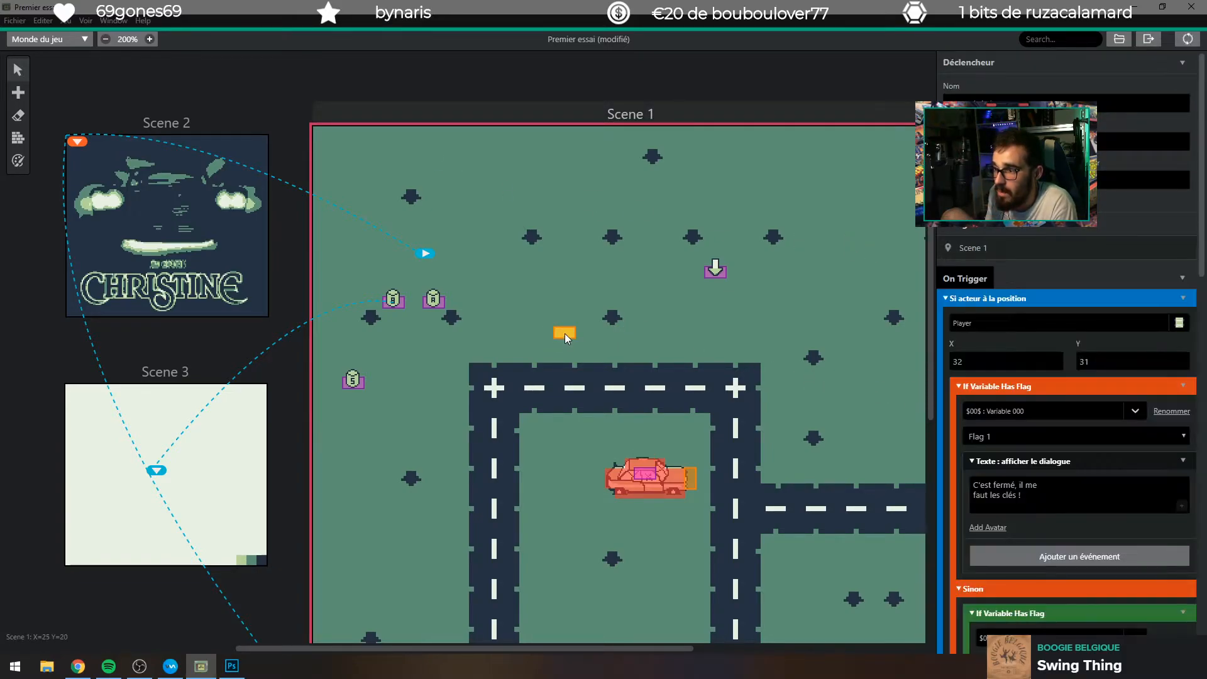
pyautogui.press('Delete')
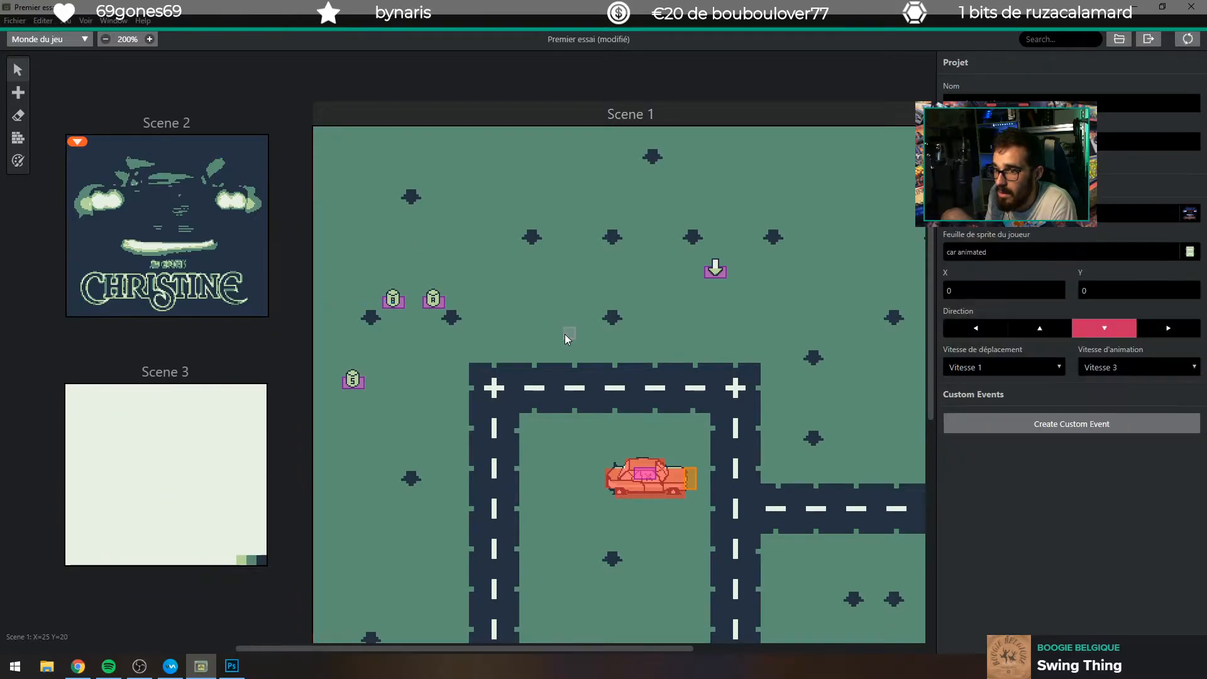
# Check the On Interact script of the actor on the wrecked car and follow the build log until the game launches.
pyautogui.click(536, 293)
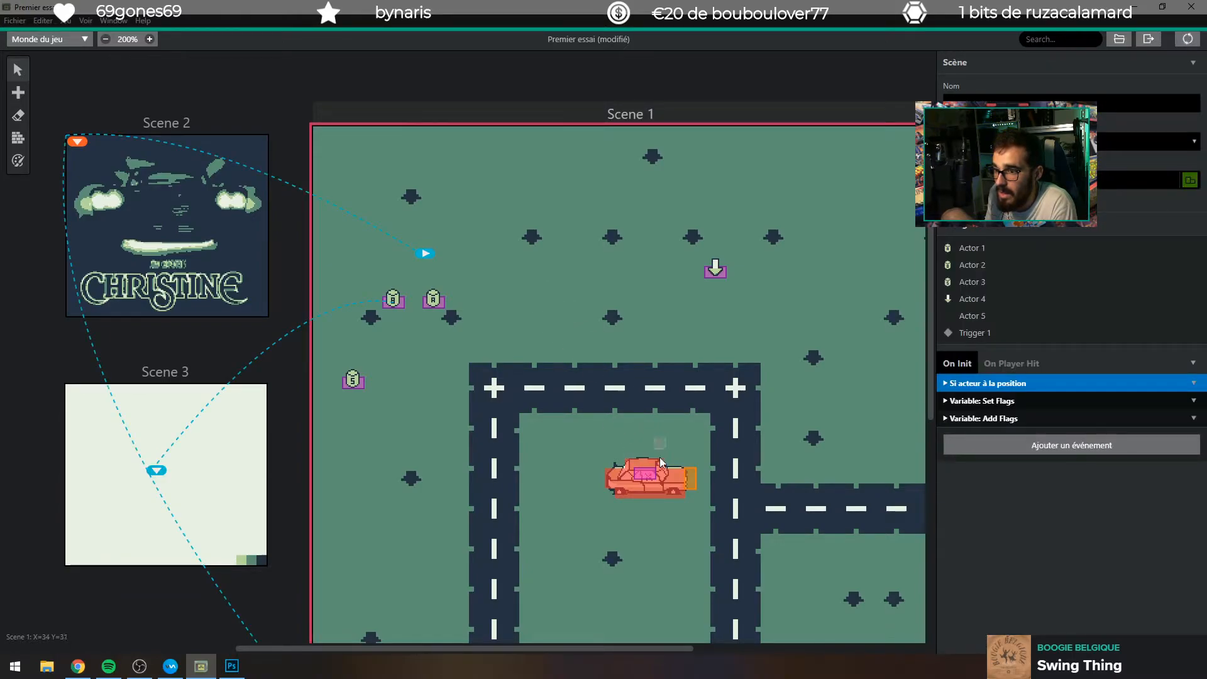
pyautogui.click(646, 477)
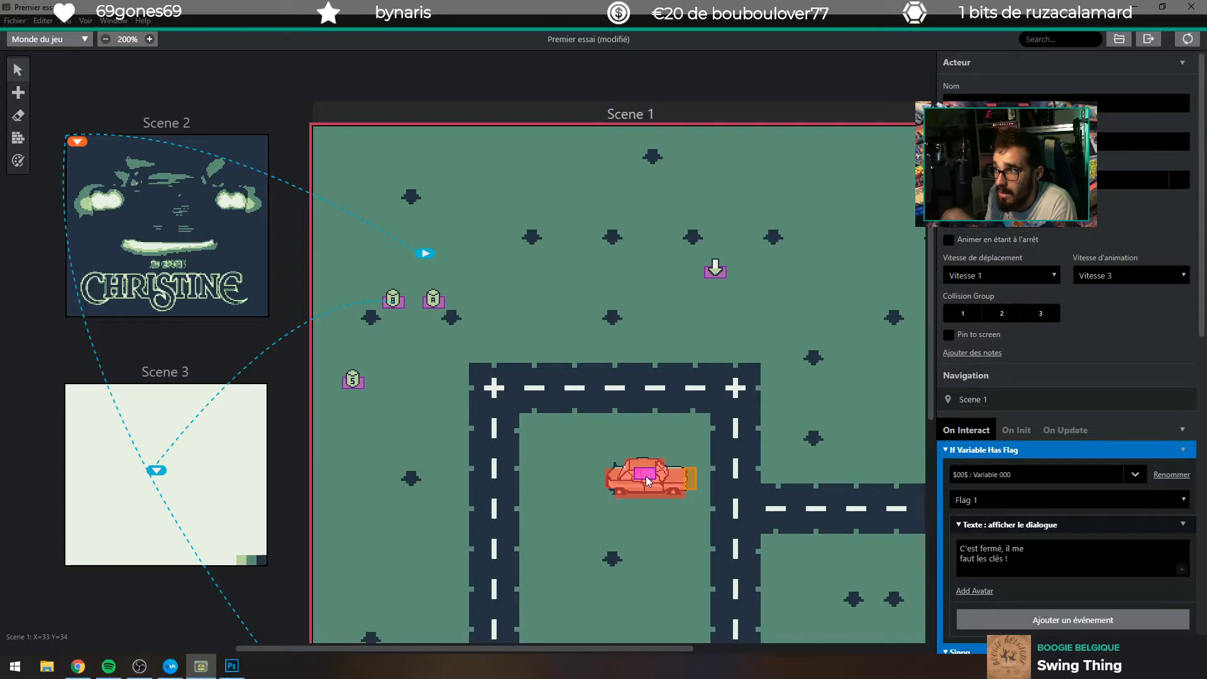
pyautogui.click(1194, 39)
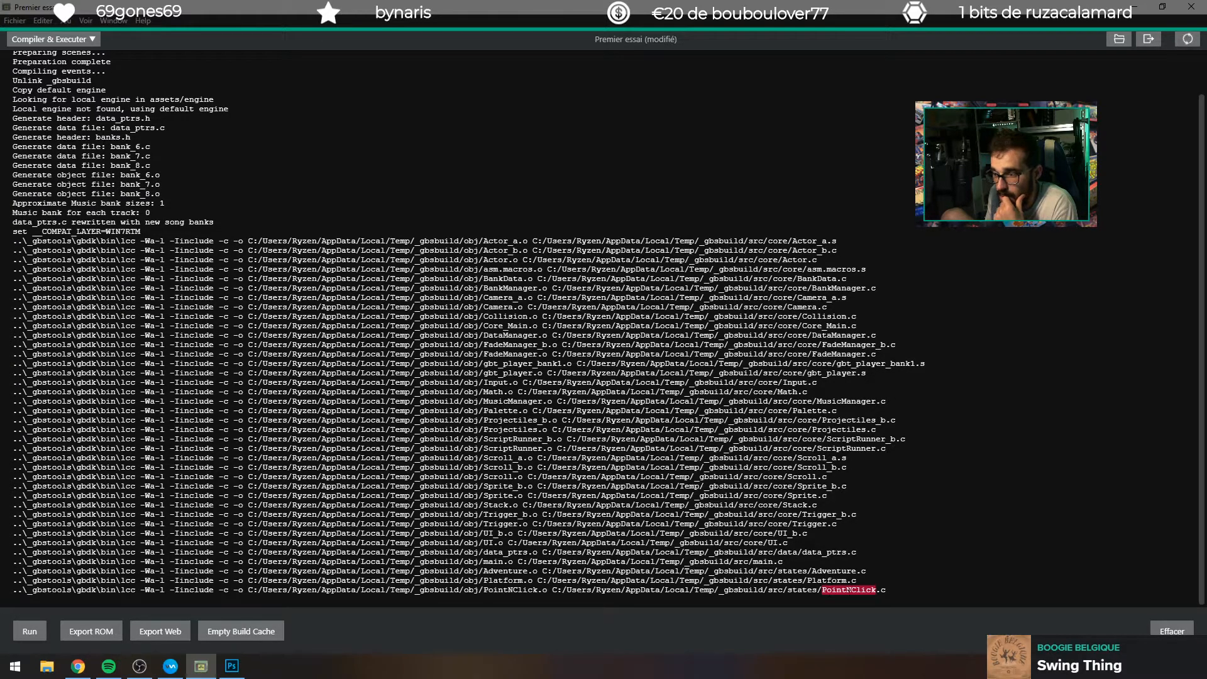
pyautogui.doubleClick(805, 590)
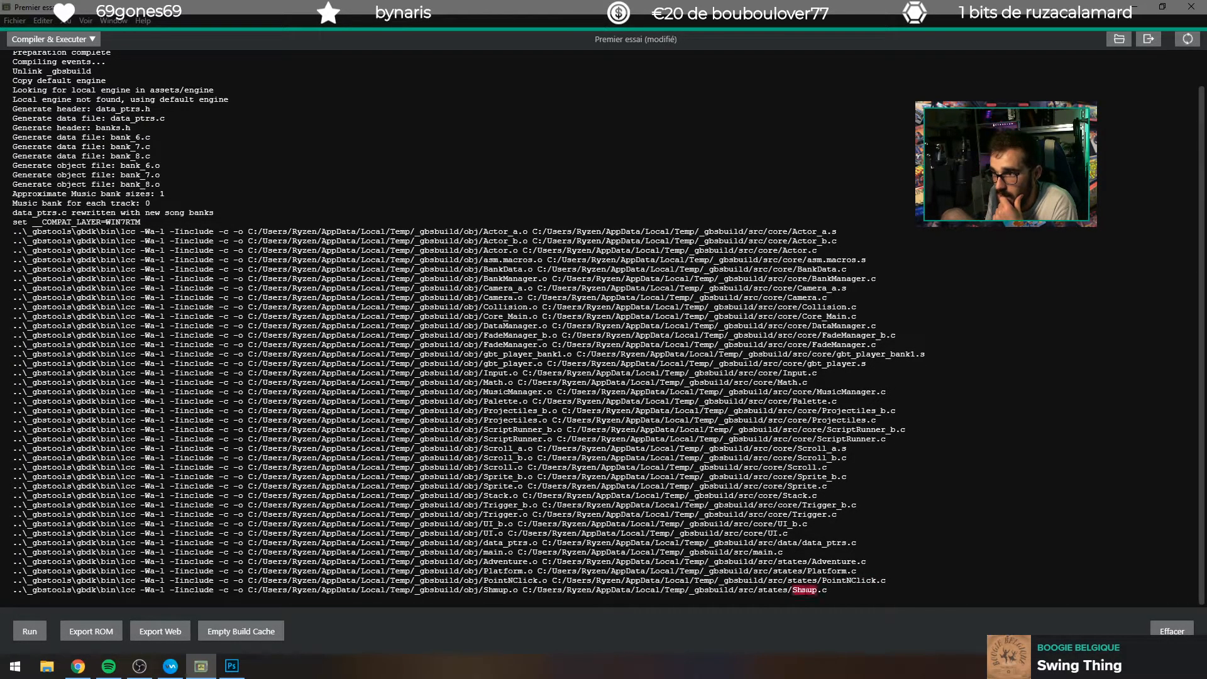
pyautogui.tripleClick(805, 589)
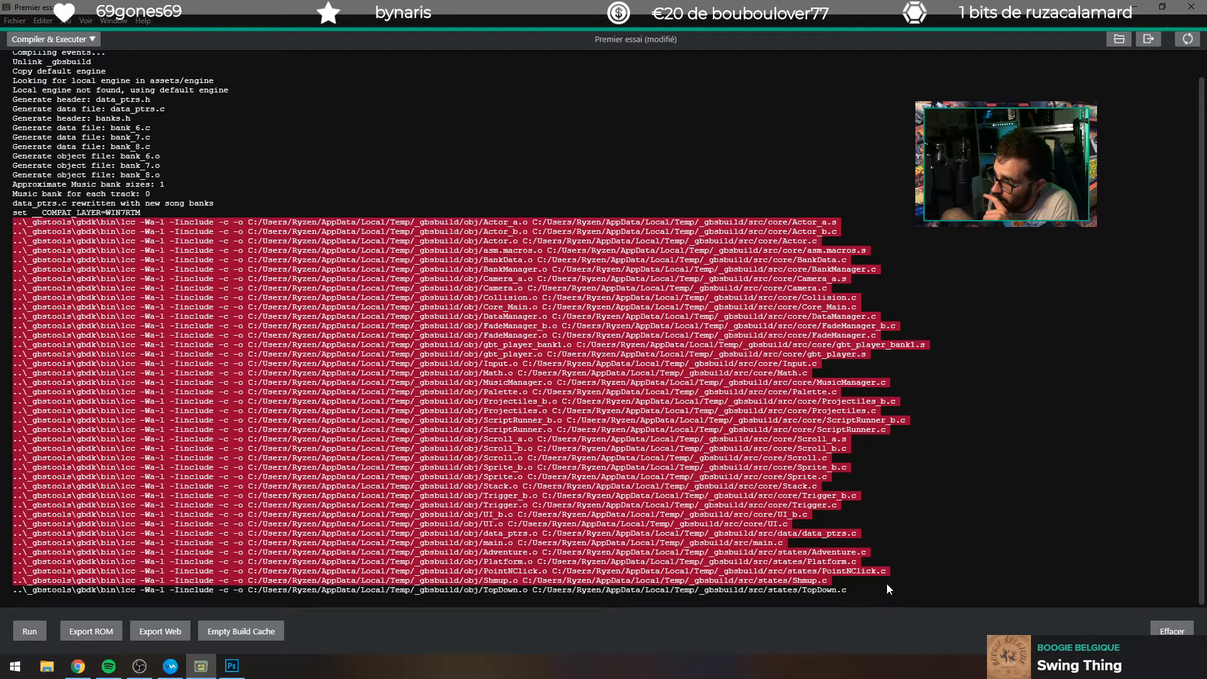
pyautogui.click(955, 543)
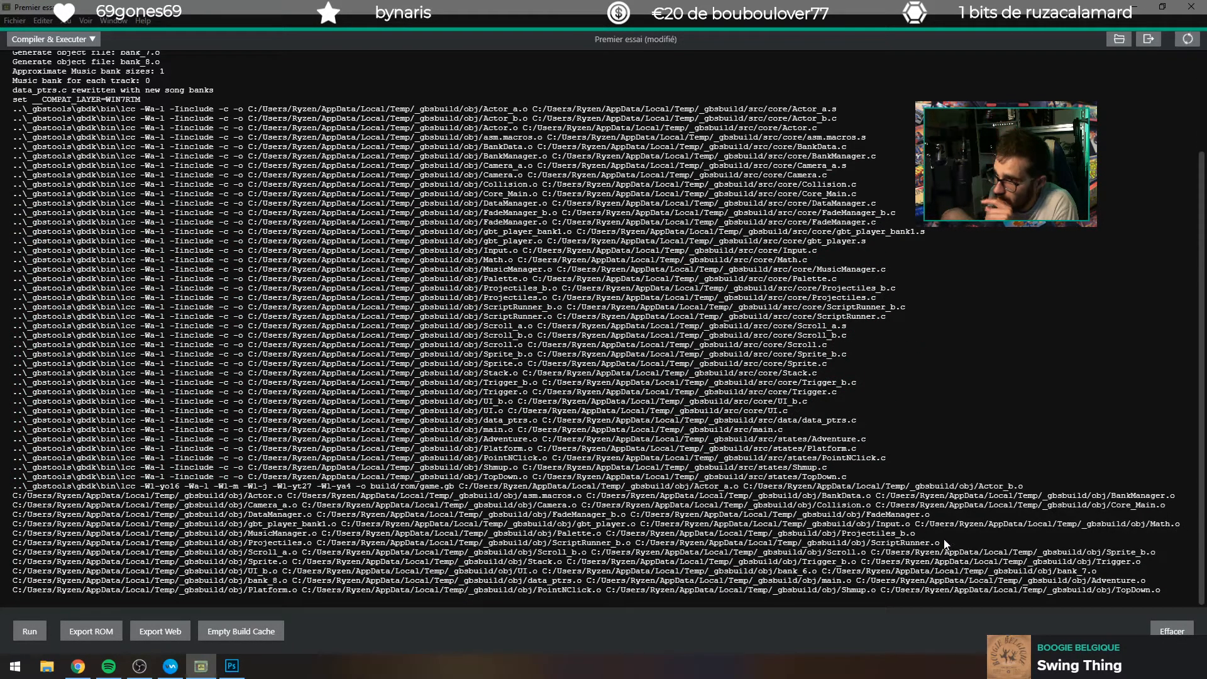
# Get past the title screen dialogue and drive the player car across the map to the wrecked Christine.
pyautogui.press('z')
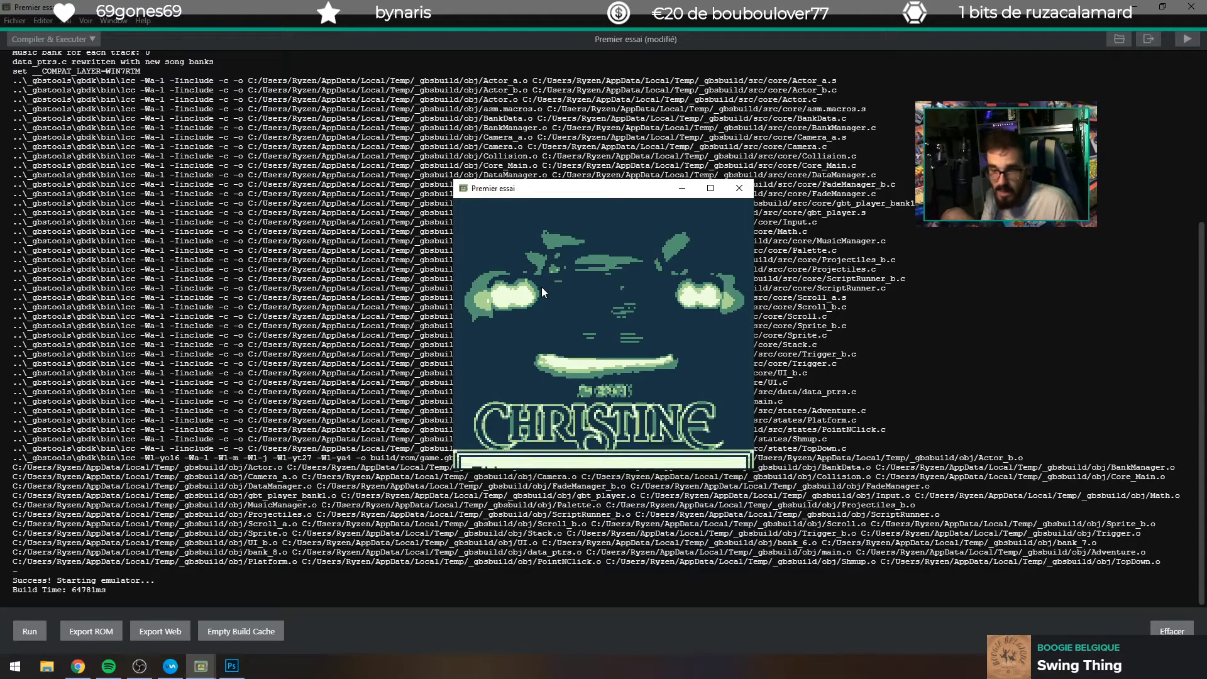
pyautogui.press('z')
pyautogui.press('Right')
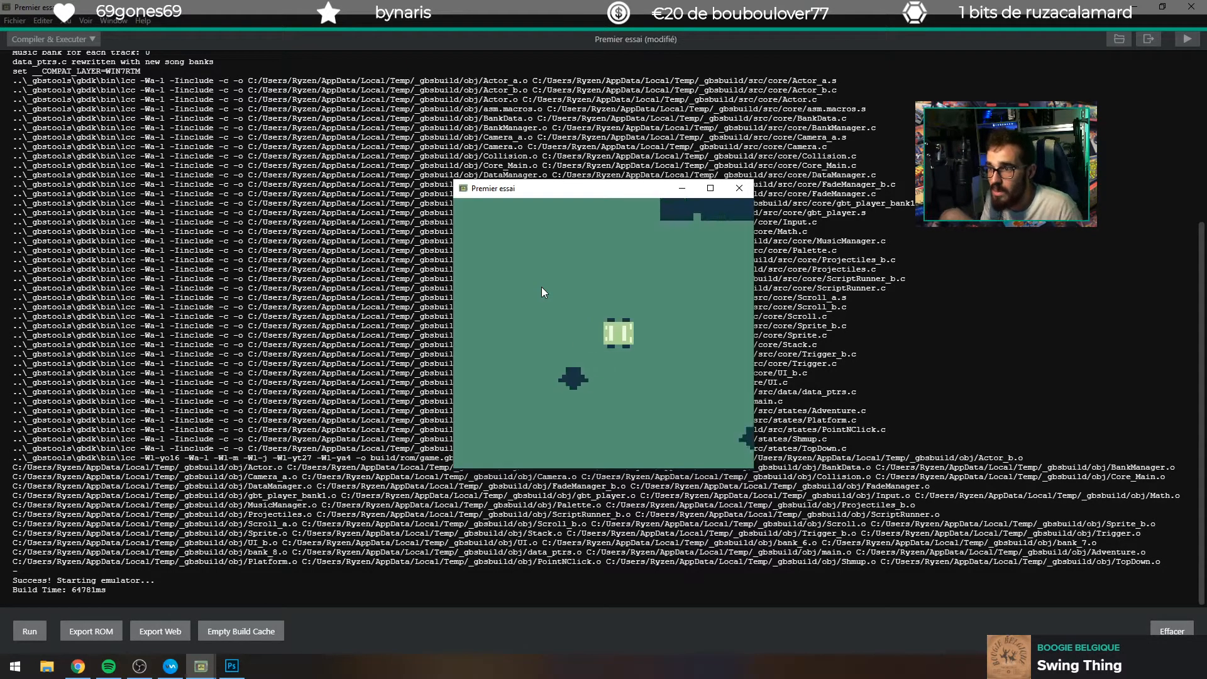
pyautogui.press('Up')
pyautogui.press('Right')
pyautogui.press('Up')
pyautogui.press('Right')
pyautogui.press('Up')
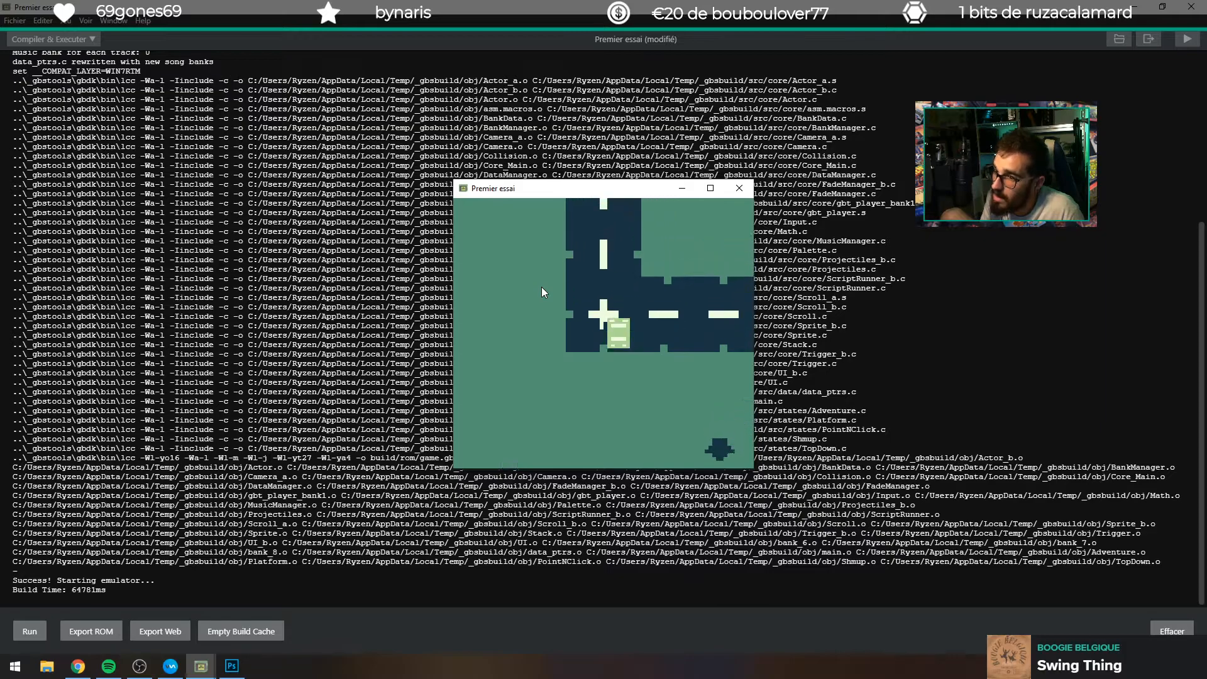
pyautogui.press('Right')
pyautogui.press('Up')
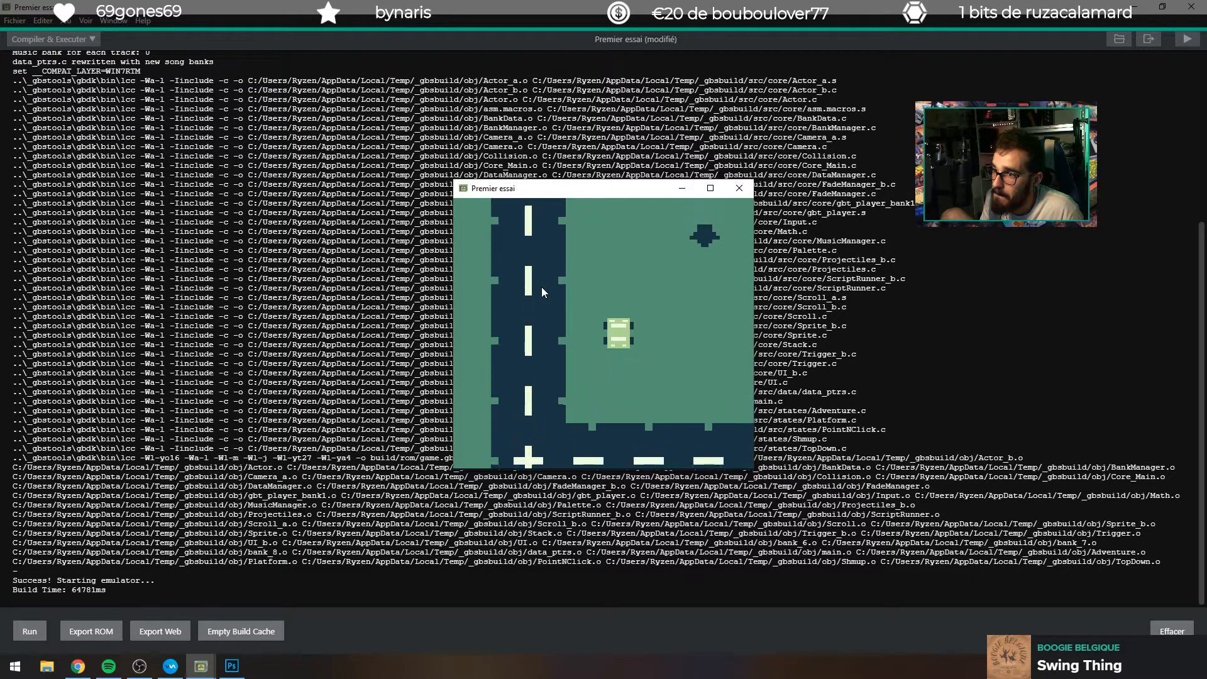
pyautogui.press('Right')
pyautogui.press('Up')
pyautogui.press('Right')
pyautogui.press('Left')
pyautogui.press('Up')
pyautogui.press('Left')
pyautogui.press('Up')
pyautogui.press('Up')
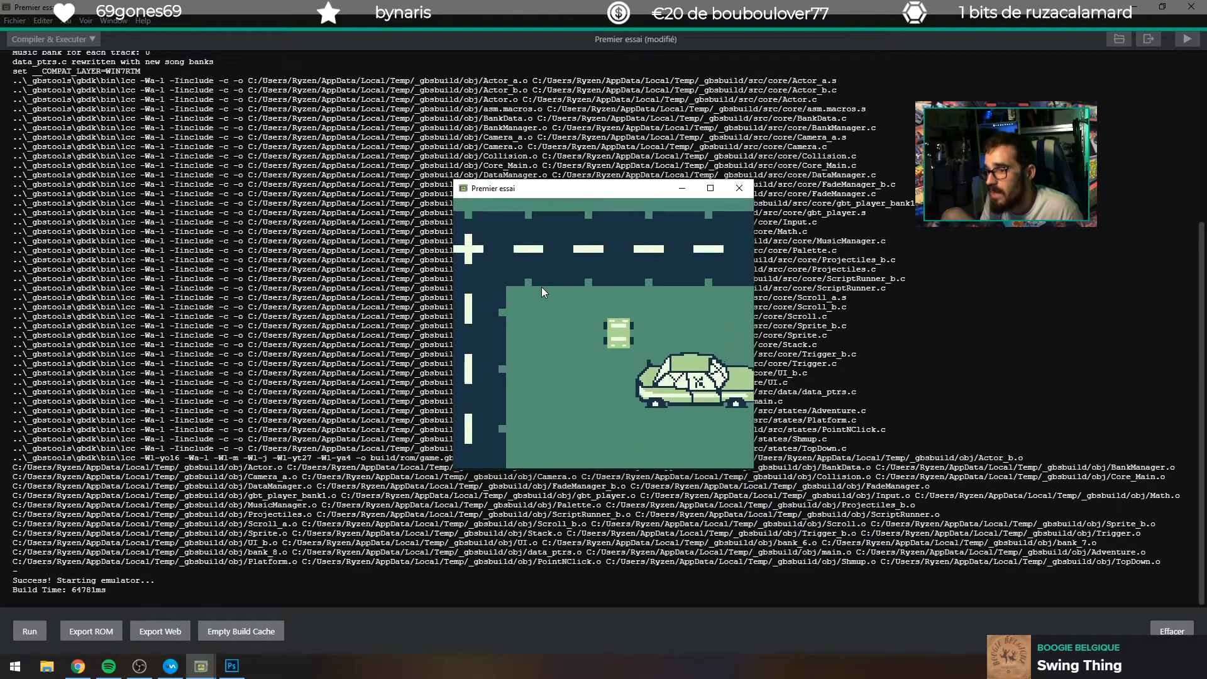
# Interact with the wrecked car from above its roof without having the keys, and dismiss the dialogue.
pyautogui.press('Right')
pyautogui.press('Down')
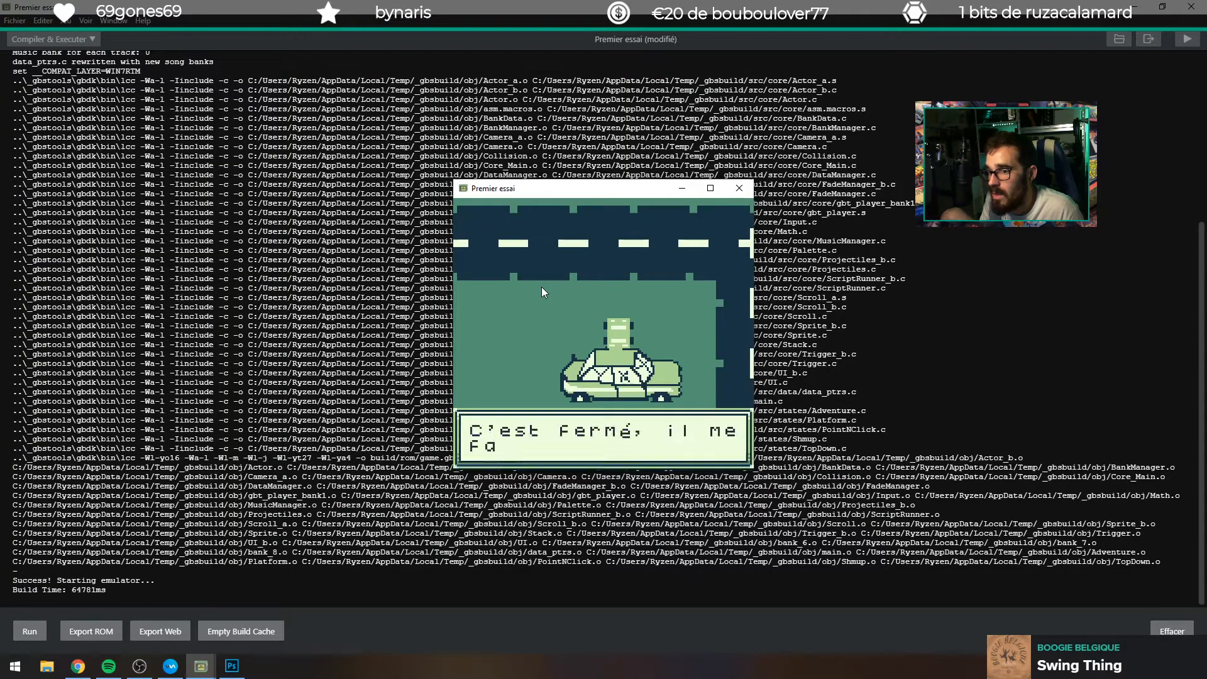
pyautogui.press('z')
pyautogui.press('Left')
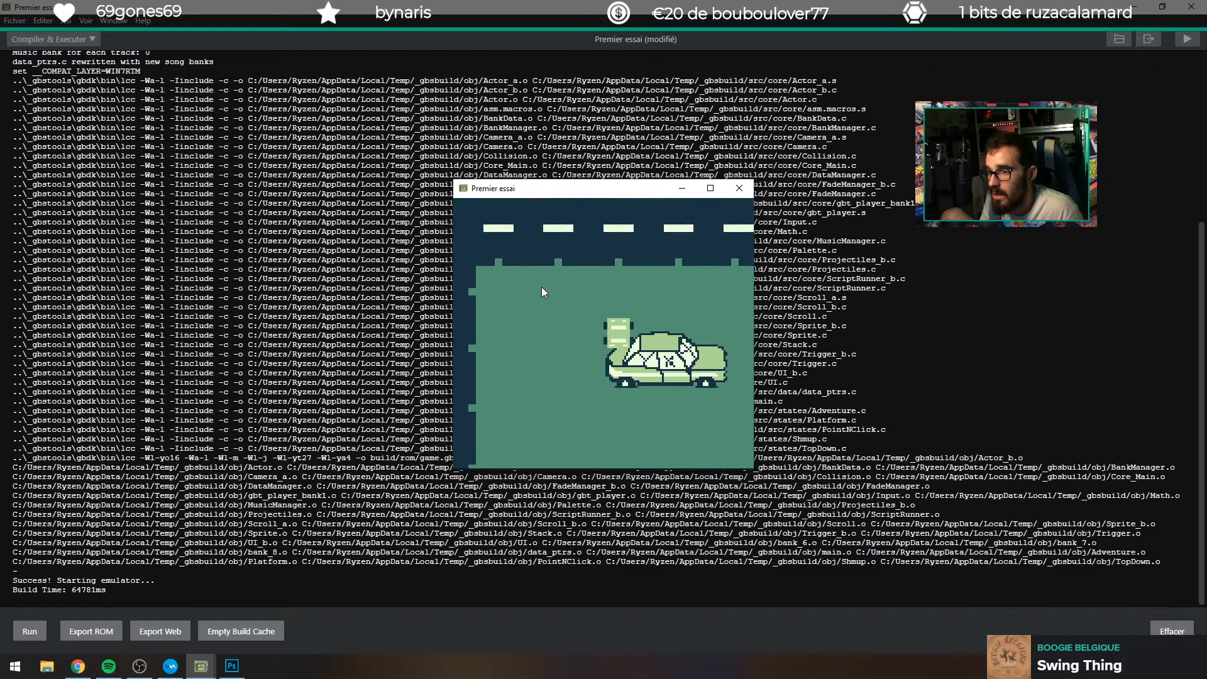
pyautogui.press('Right')
pyautogui.press('Left')
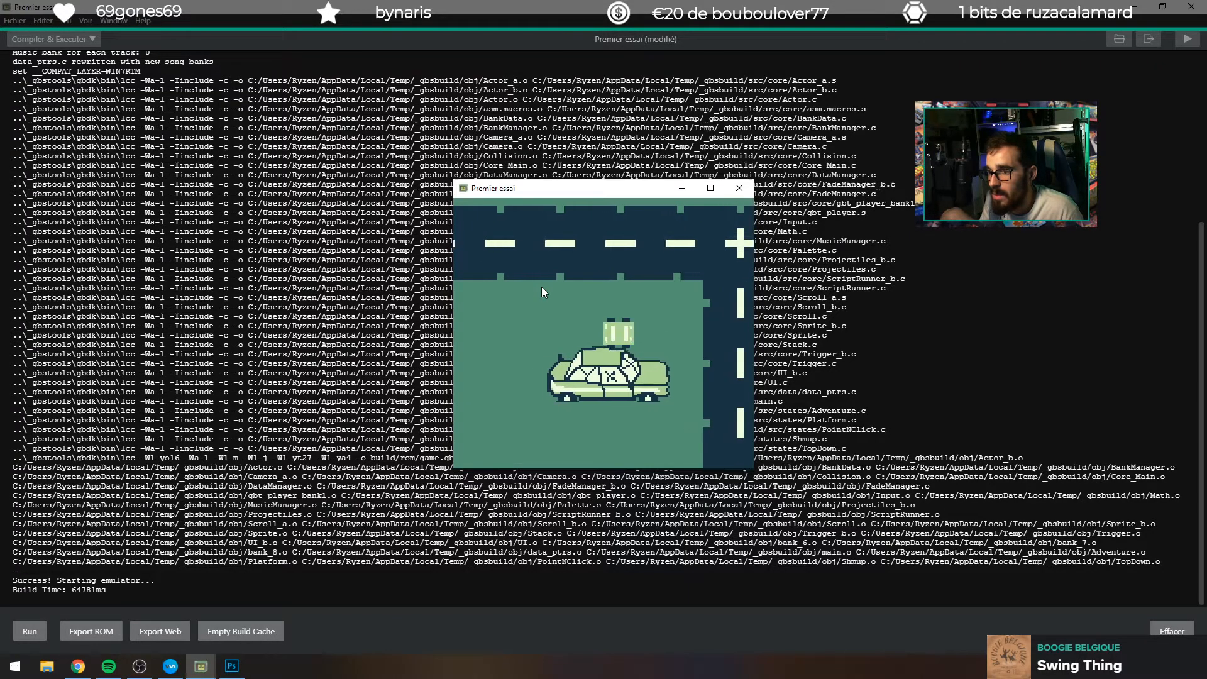
pyautogui.press('Down')
pyautogui.press('z')
# Drive around the rear and underside of the wrecked car to test its collisions and interaction area.
pyautogui.press('Right')
pyautogui.press('Down')
pyautogui.press('Right')
pyautogui.press('Down')
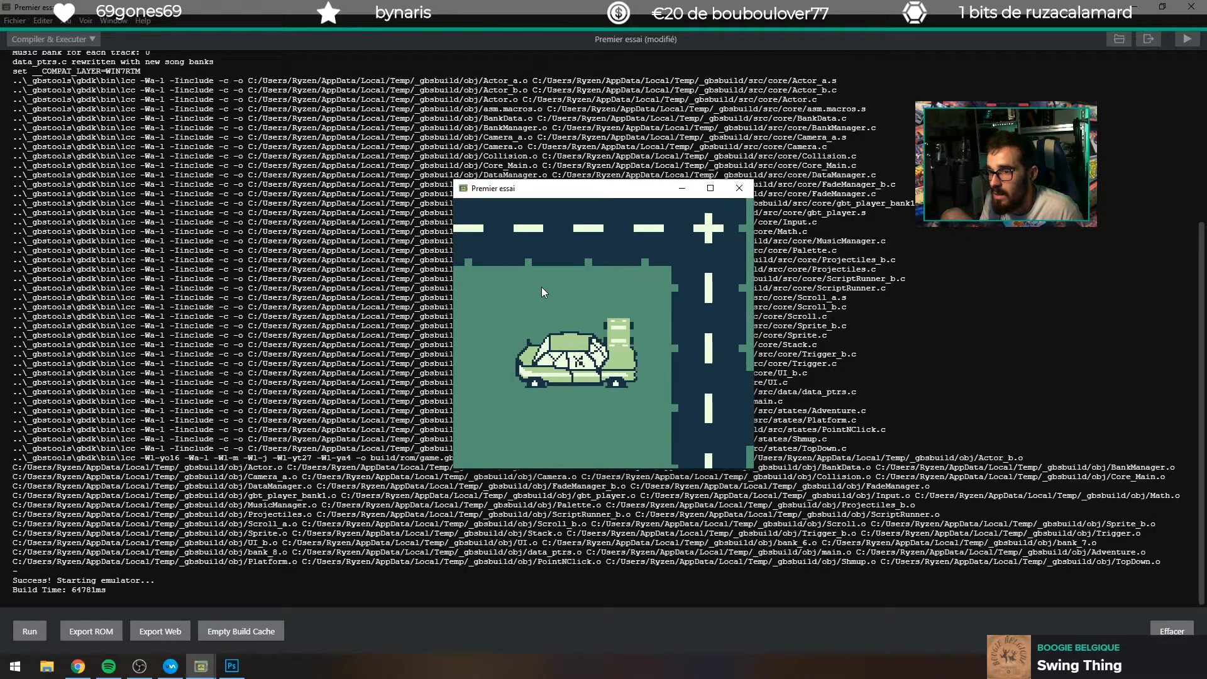
pyautogui.press('Down')
pyautogui.press('Left')
pyautogui.press('Down')
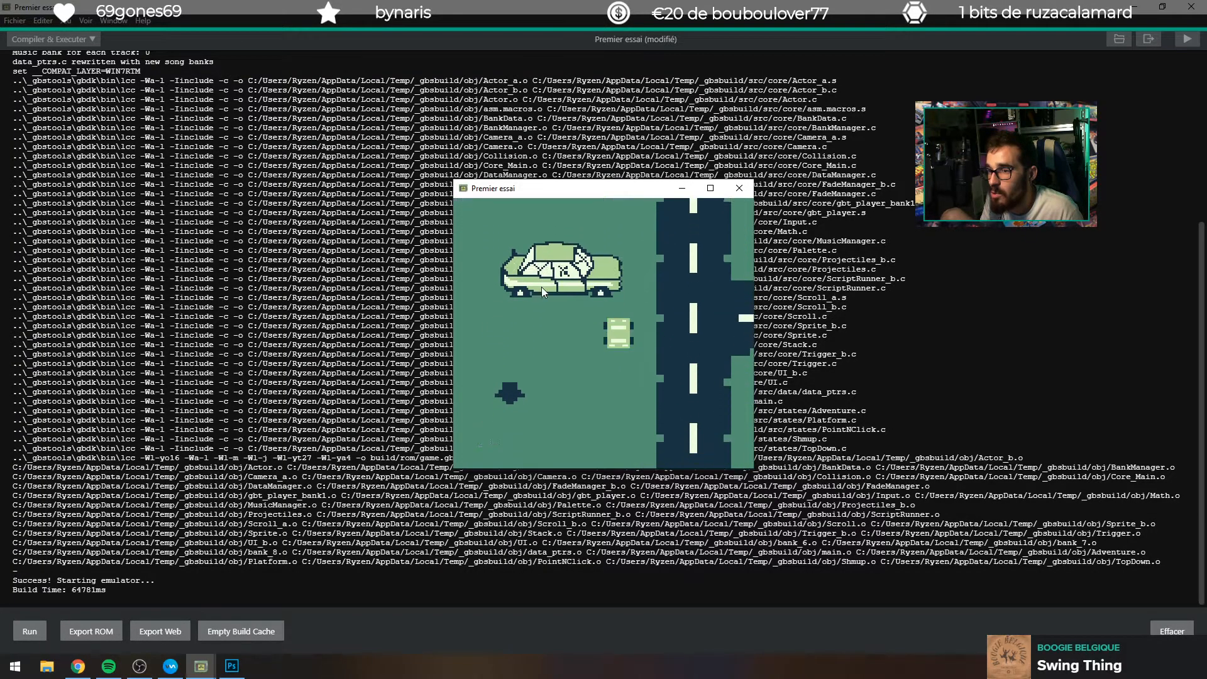
pyautogui.press('Left')
pyautogui.press('Up')
pyautogui.press('Left')
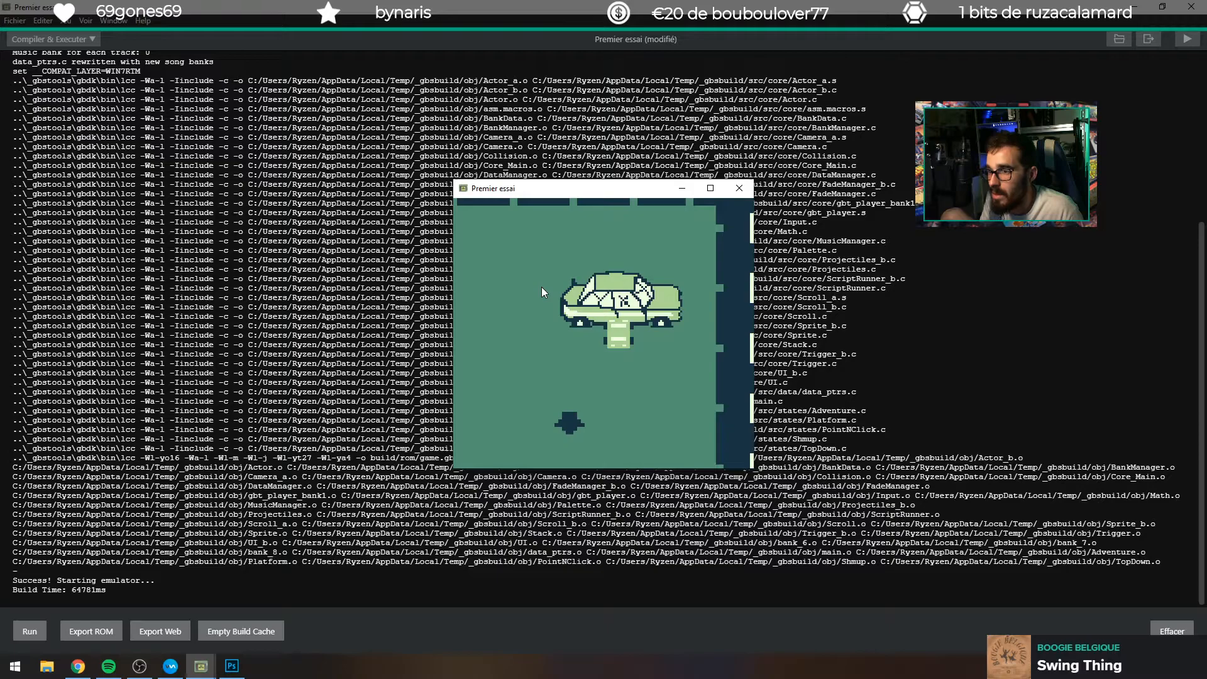
pyautogui.press('Right')
pyautogui.press('Up')
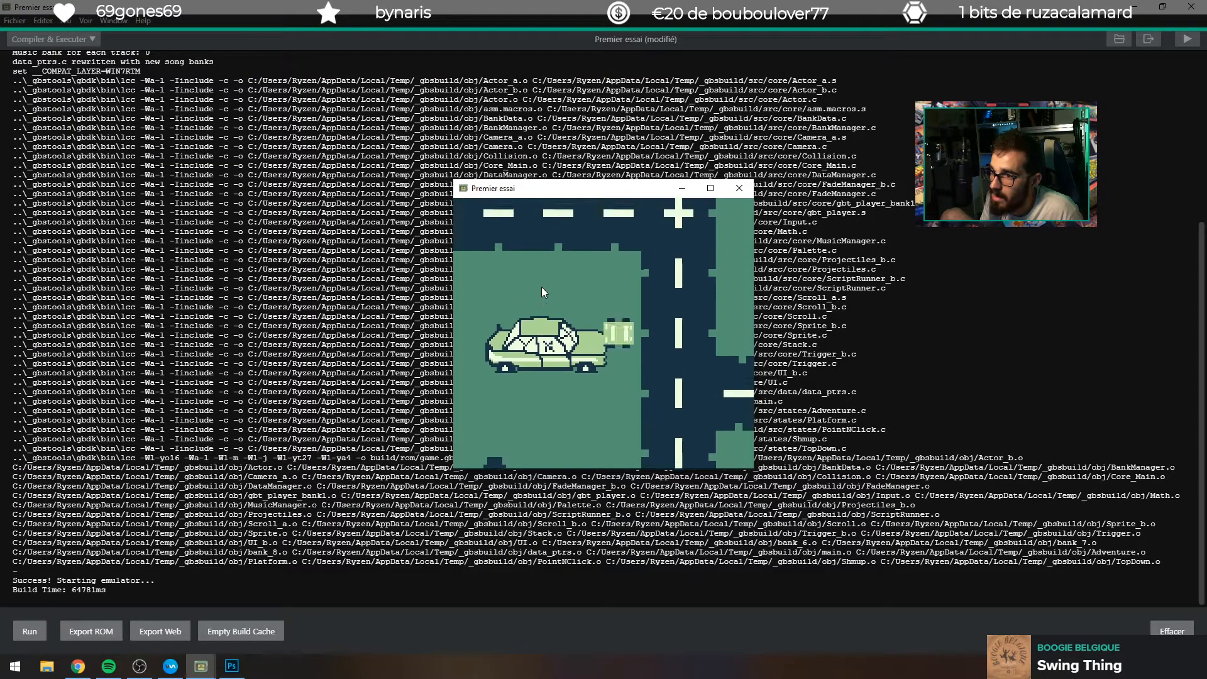
# Test the trigger at the wrecked car's road-side end by moving onto it and interacting without the keys.
pyautogui.press('Left')
pyautogui.press('Down')
pyautogui.press('Right')
pyautogui.press('Right')
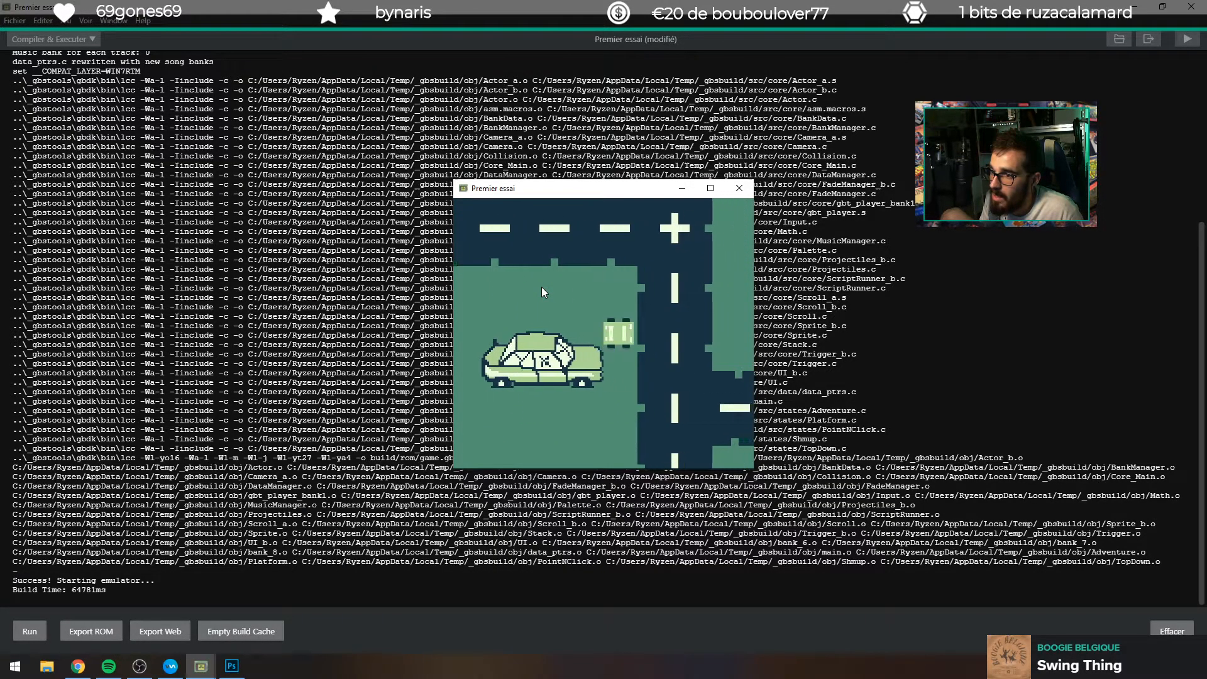
pyautogui.press('Down')
pyautogui.press('Left')
pyautogui.press('Right')
pyautogui.press('Up')
pyautogui.press('Left')
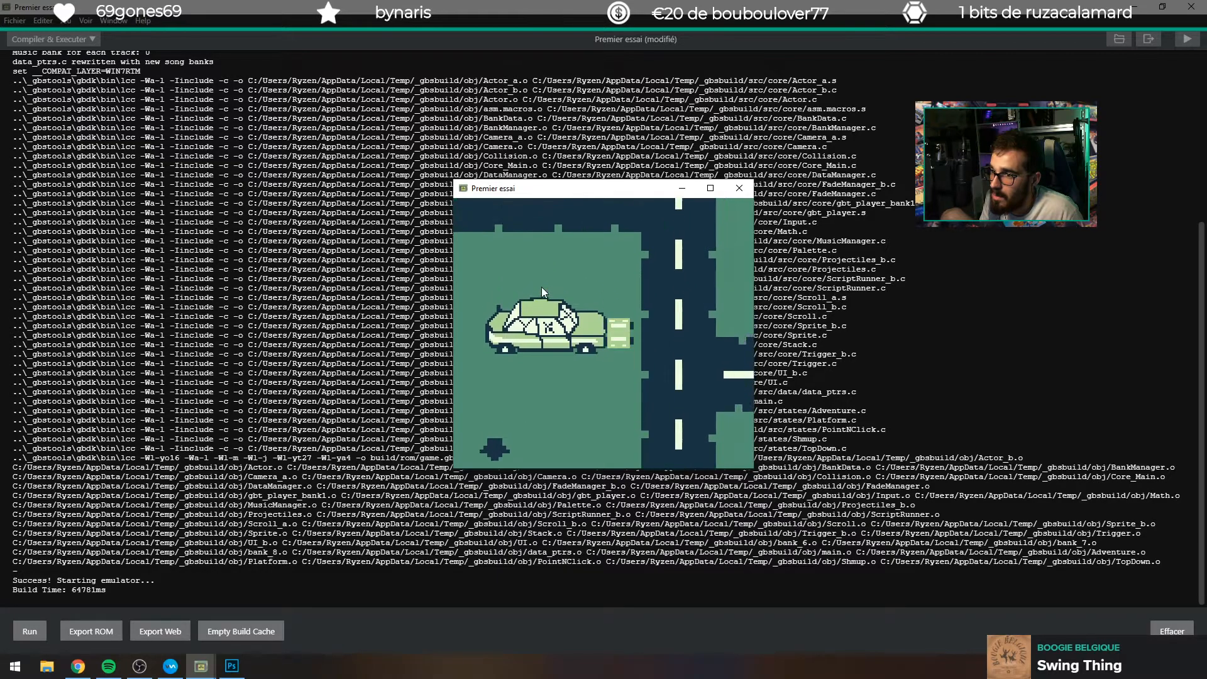
pyautogui.press('z')
pyautogui.press('z')
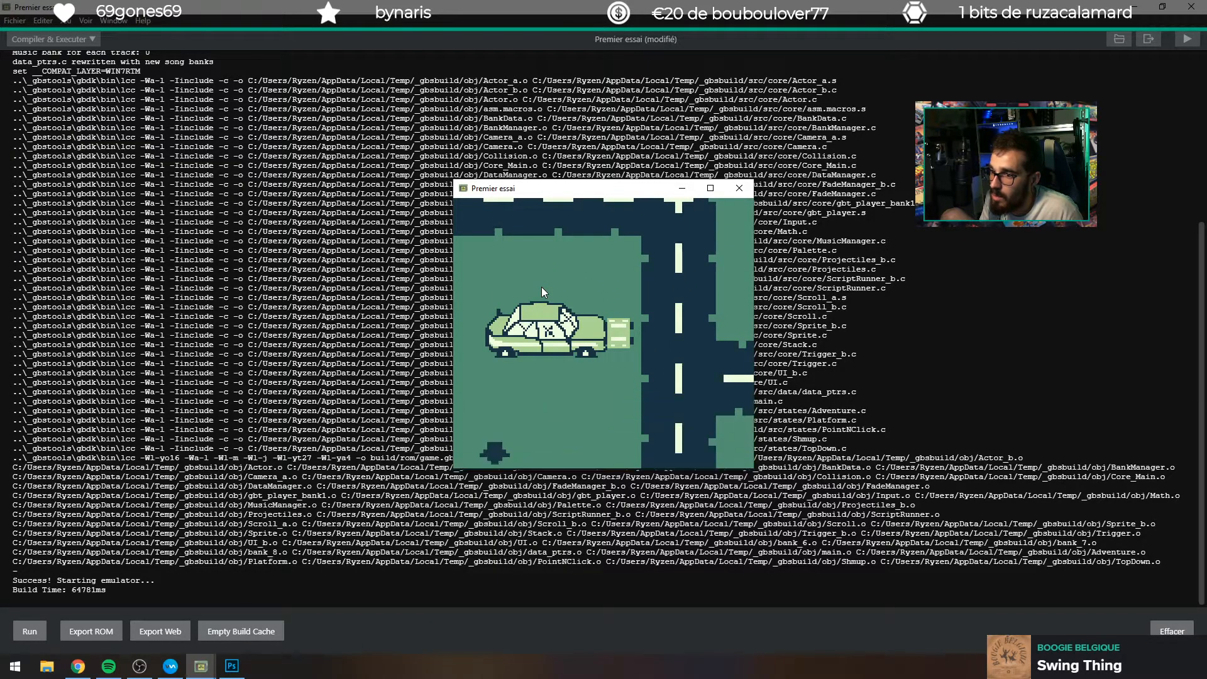
# Drive north across the road to the arrow actor and go through its dialogue to receive the Fury's keys.
pyautogui.press('Left')
pyautogui.press('Up')
pyautogui.press('Left')
pyautogui.press('Up')
pyautogui.press('Left')
pyautogui.press('Left')
pyautogui.press('Up')
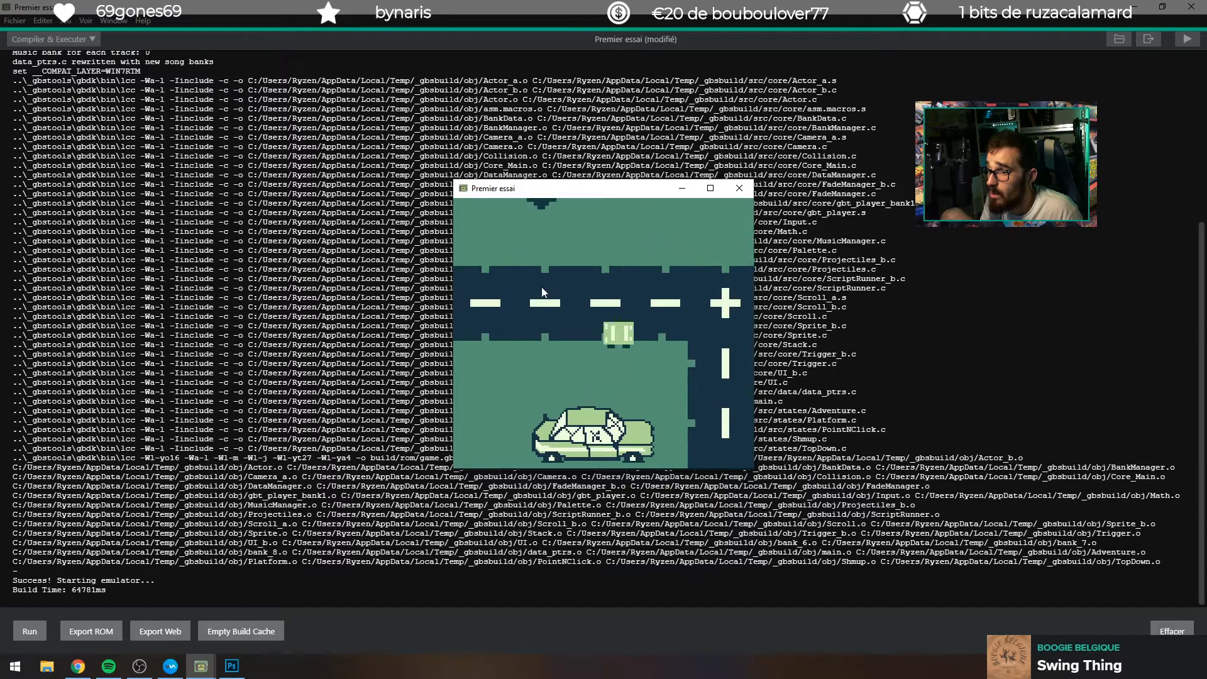
pyautogui.press('Up')
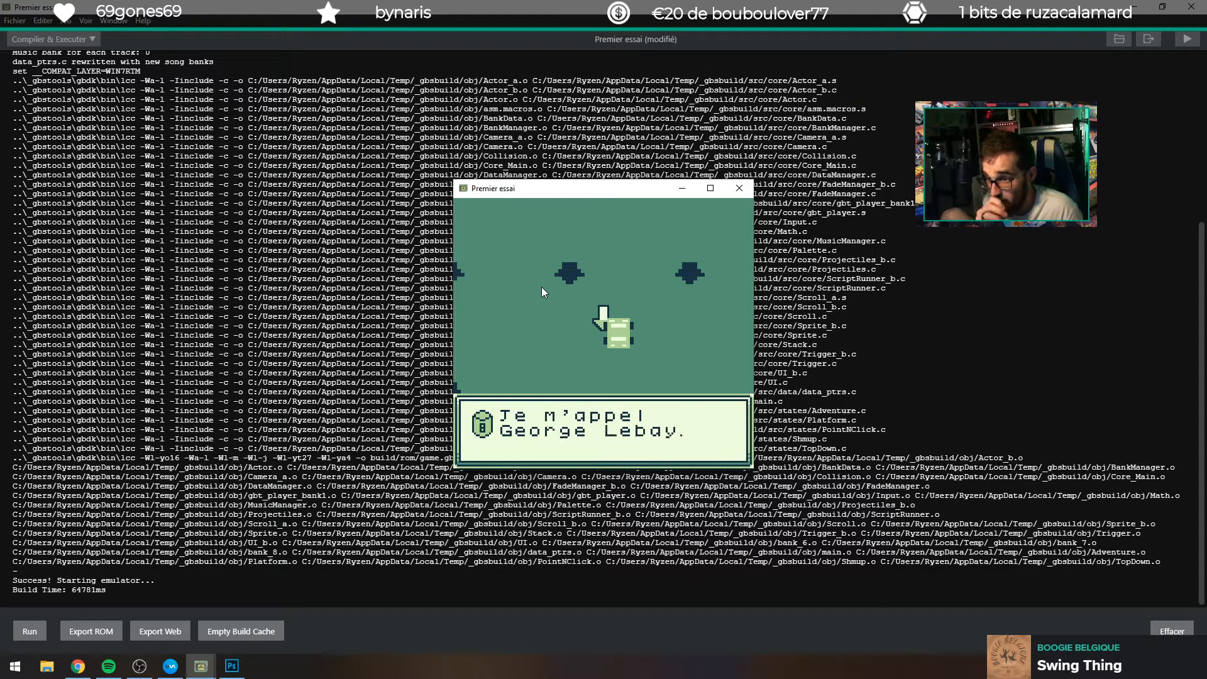
pyautogui.press('z')
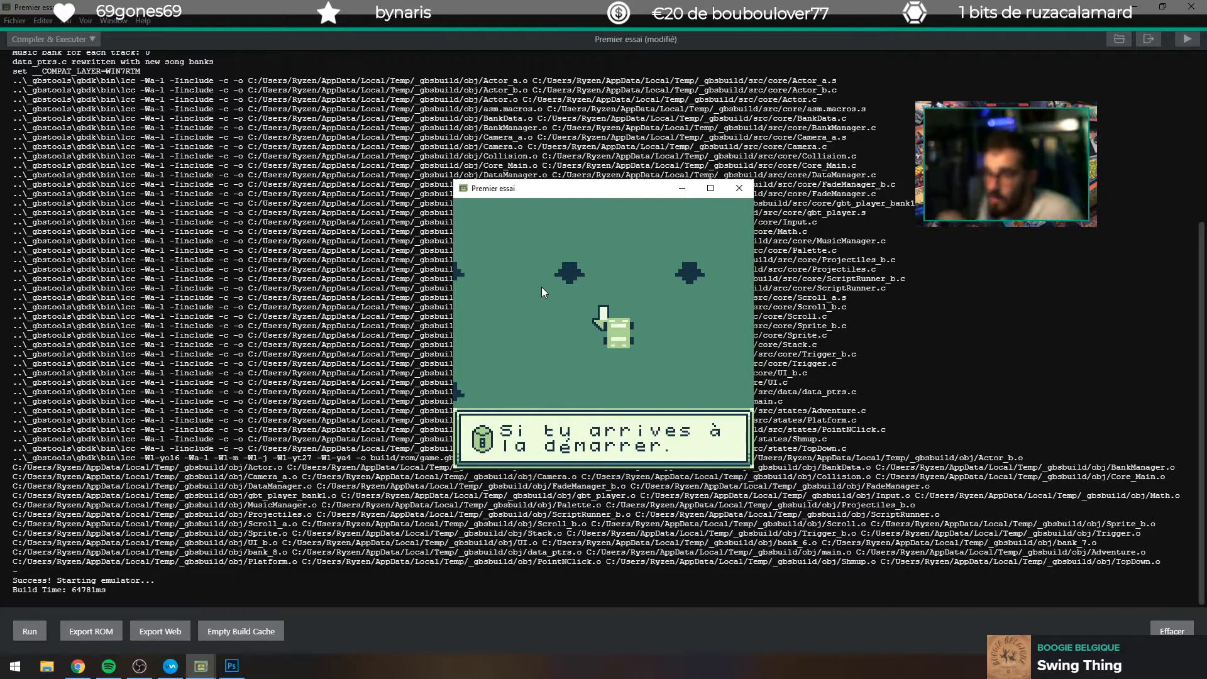
pyautogui.press('z')
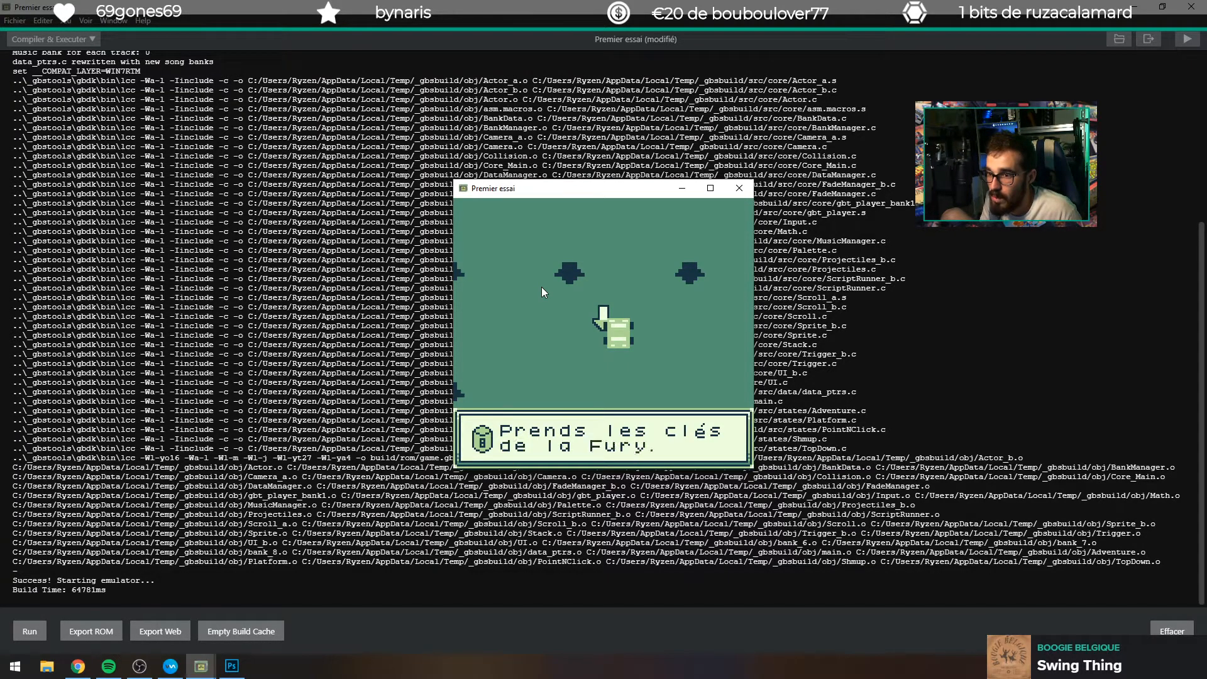
# Return to the wrecked car with the keys and run through its interaction dialogue.
pyautogui.press('Down')
pyautogui.press('Left')
pyautogui.press('Left')
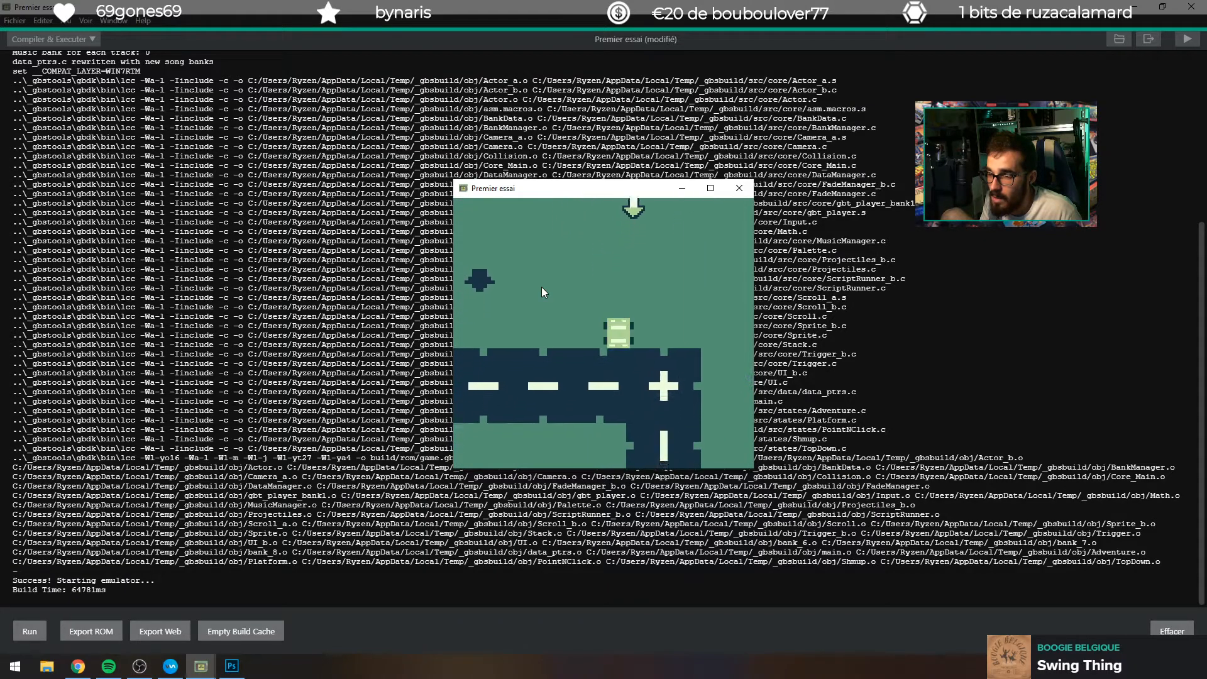
pyautogui.press('Down')
pyautogui.press('Left')
pyautogui.press('Down')
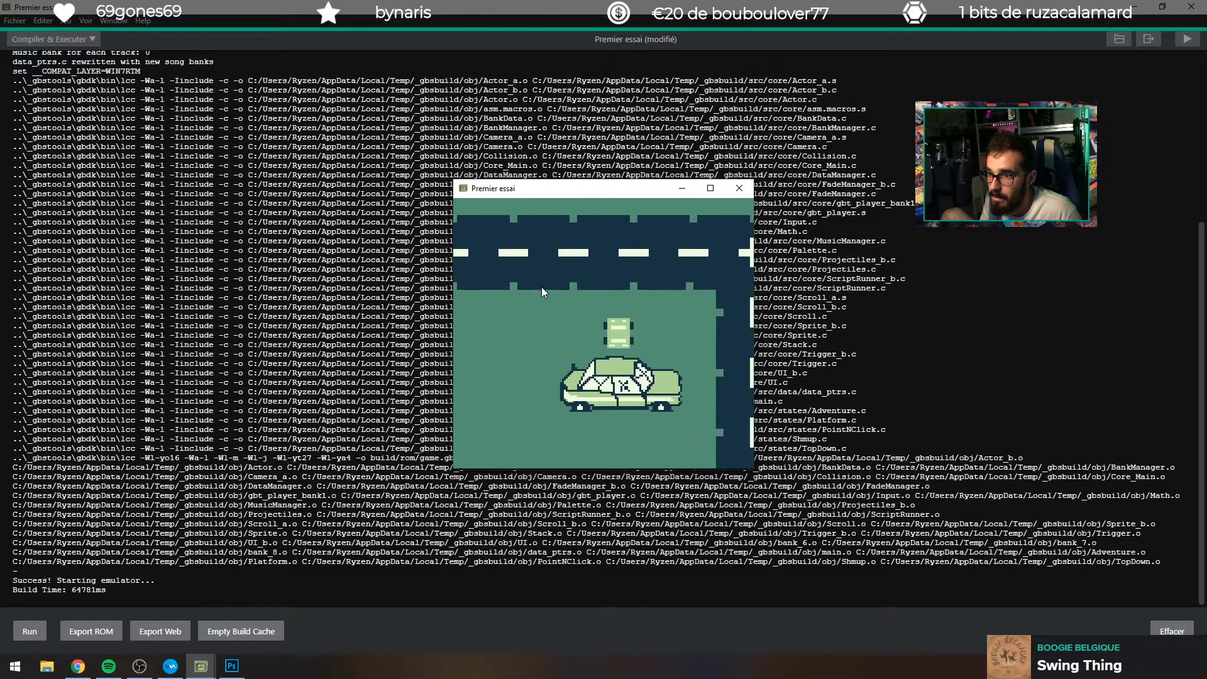
pyautogui.press('z')
pyautogui.press('z')
pyautogui.press('z')
# Drive around to the trigger at the wrecked car's road-side end and go through its dialogue about the alternator.
pyautogui.press('Right')
pyautogui.press('Down')
pyautogui.press('Left')
pyautogui.press('Right')
pyautogui.press('Down')
pyautogui.press('Left')
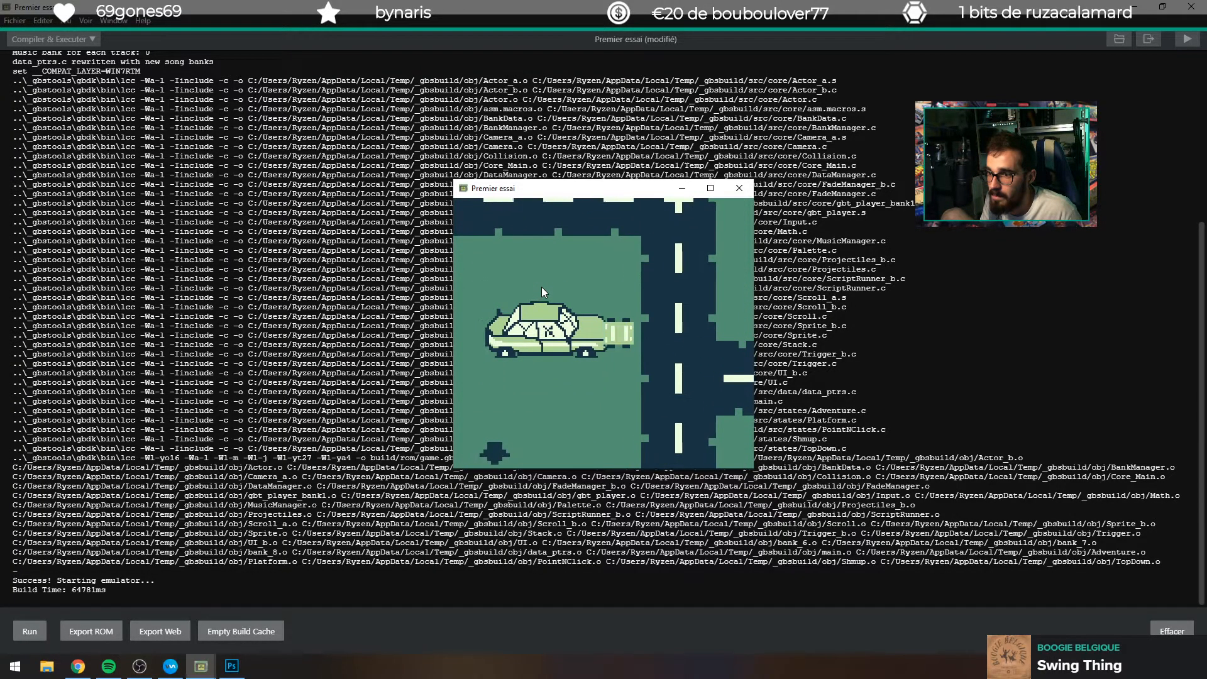
pyautogui.press('Up')
pyautogui.press('Down')
pyautogui.press('Up')
pyautogui.press('Down')
pyautogui.press('z')
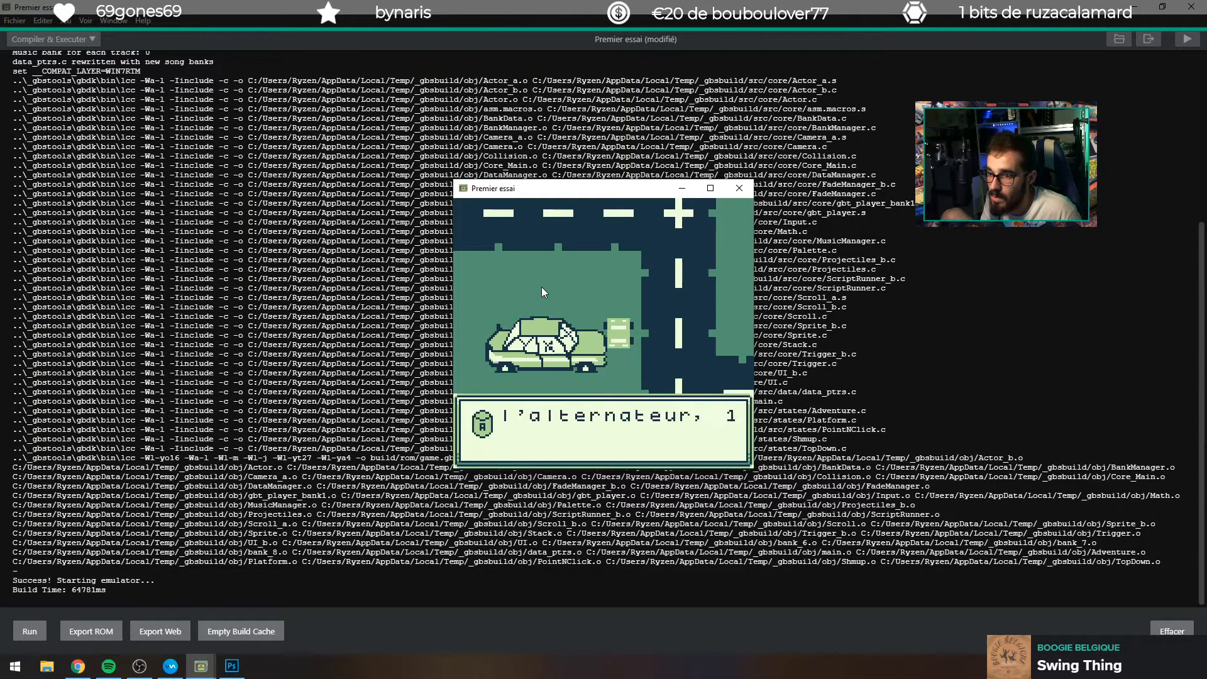
pyautogui.press('z')
pyautogui.press('z')
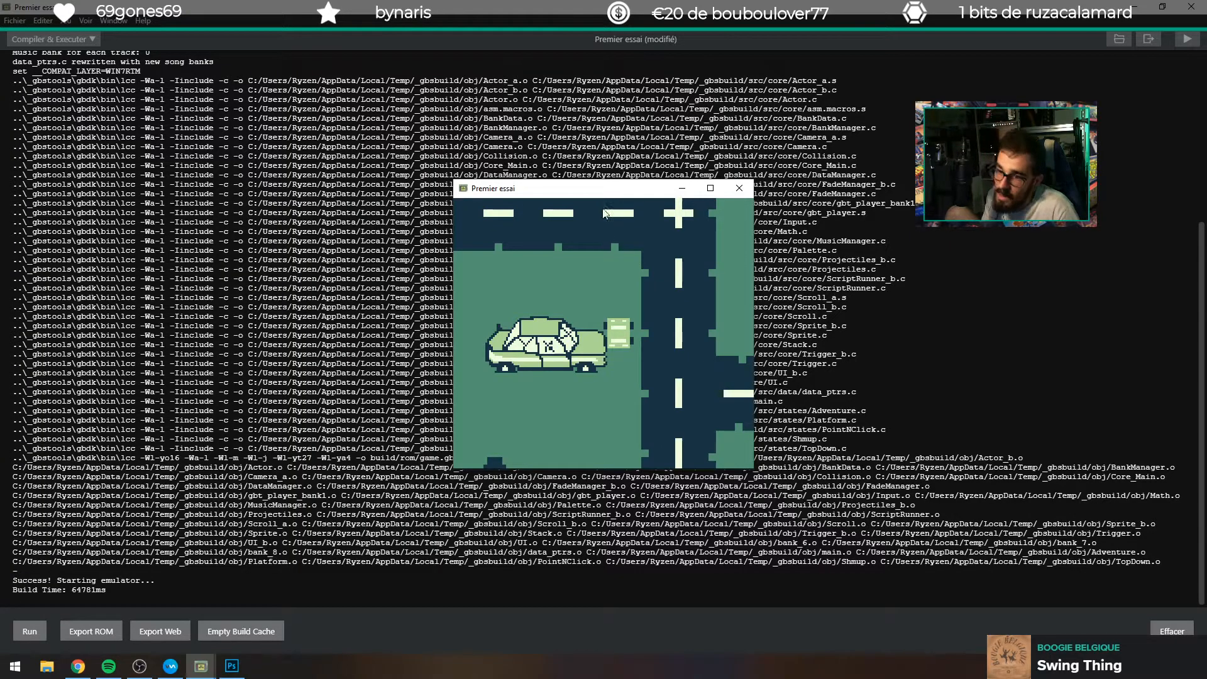
# Close the running test game, return to the game world view, and select the trigger at the wrecked car's road-side end.
pyautogui.click(739, 188)
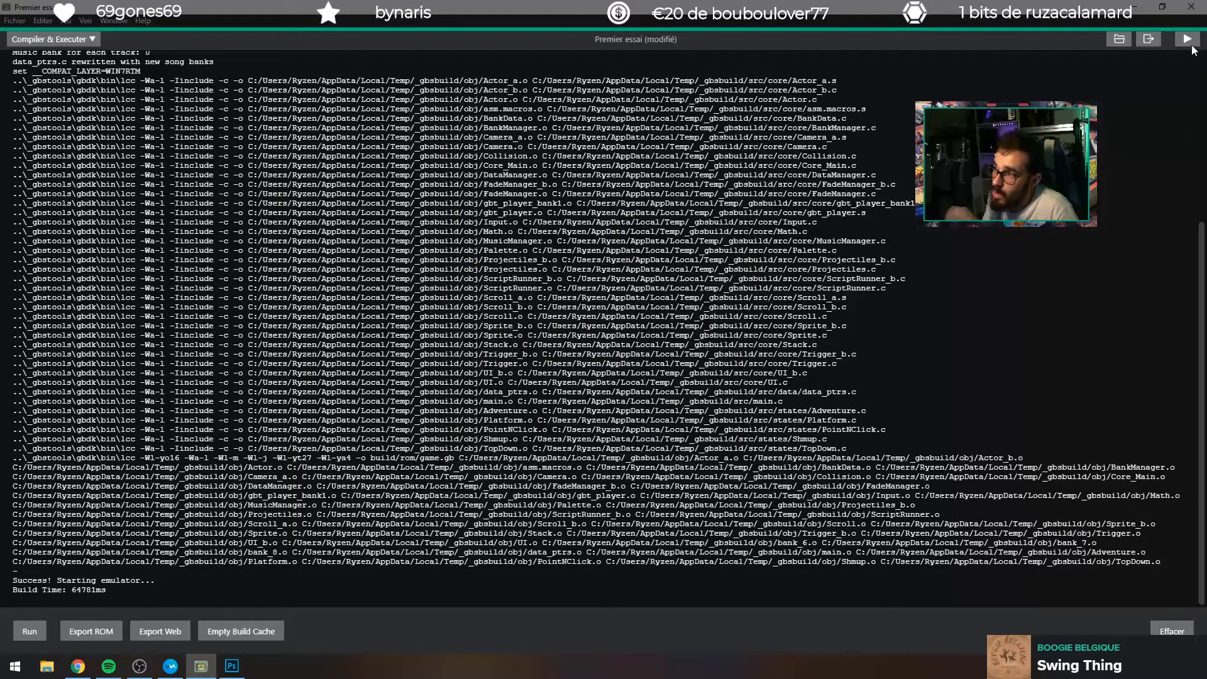
pyautogui.click(62, 40)
pyautogui.click(37, 56)
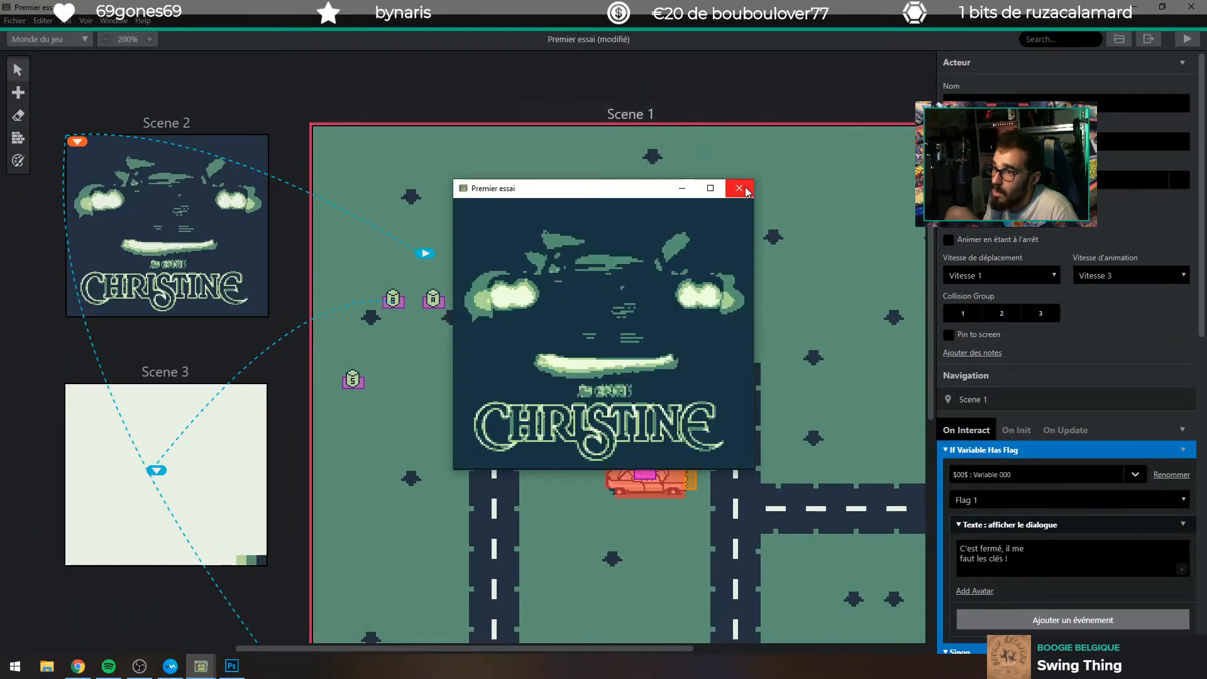
pyautogui.click(739, 188)
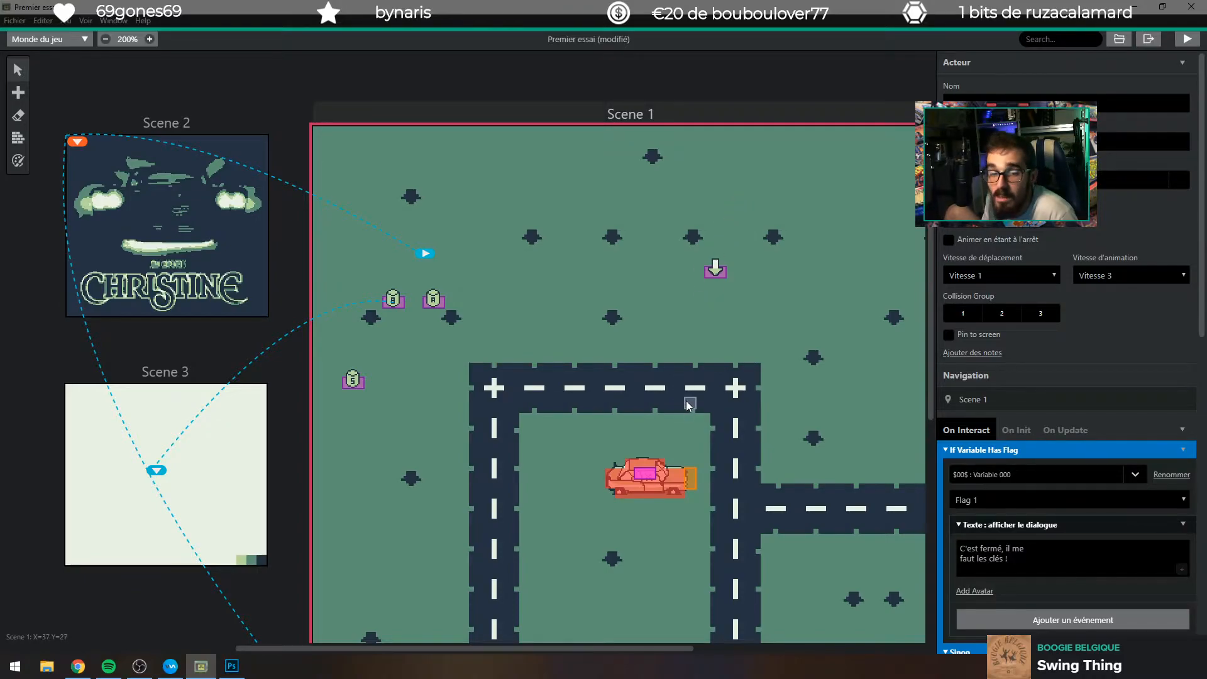
pyautogui.click(691, 477)
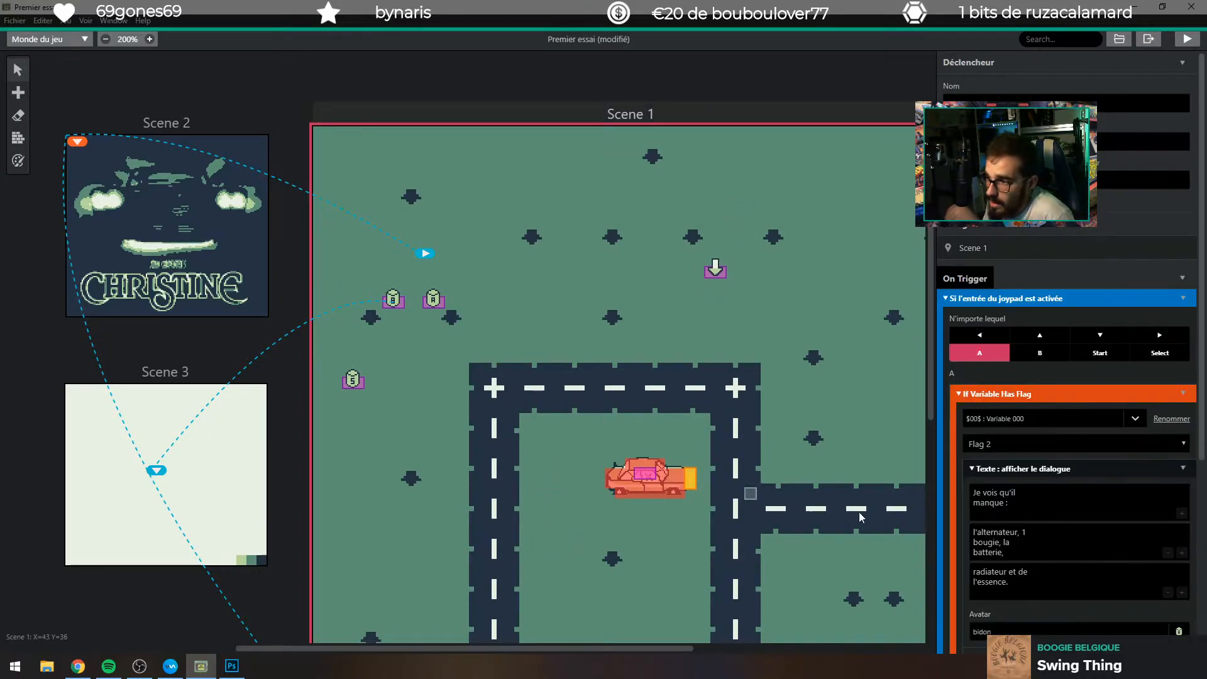
pyautogui.click(1184, 394)
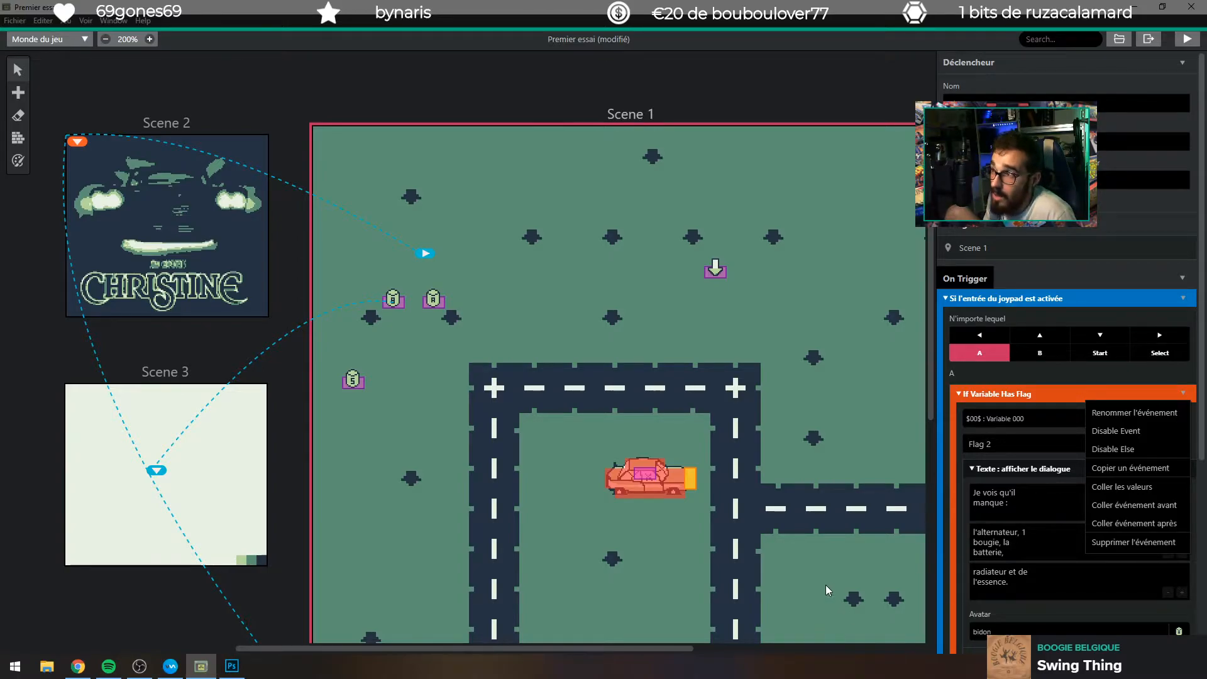
# Examine the project settings for controls, cartridge type and custom web header, and return to the game world view.
pyautogui.click(1153, 39)
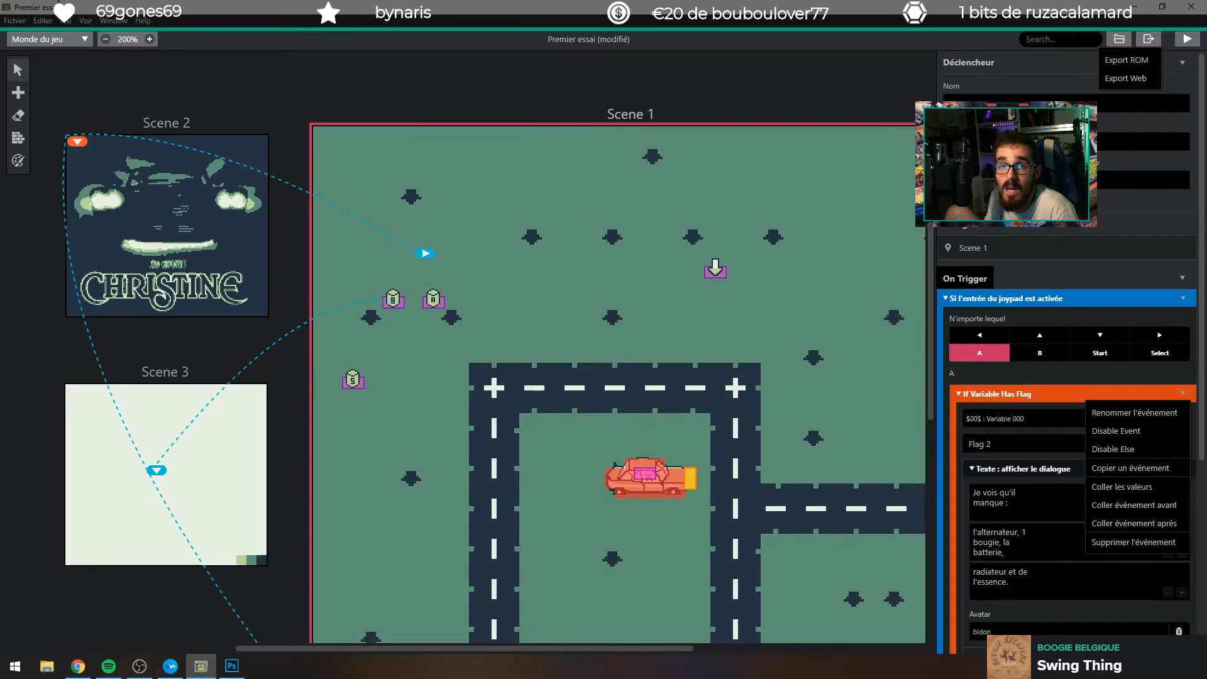
pyautogui.click(16, 19)
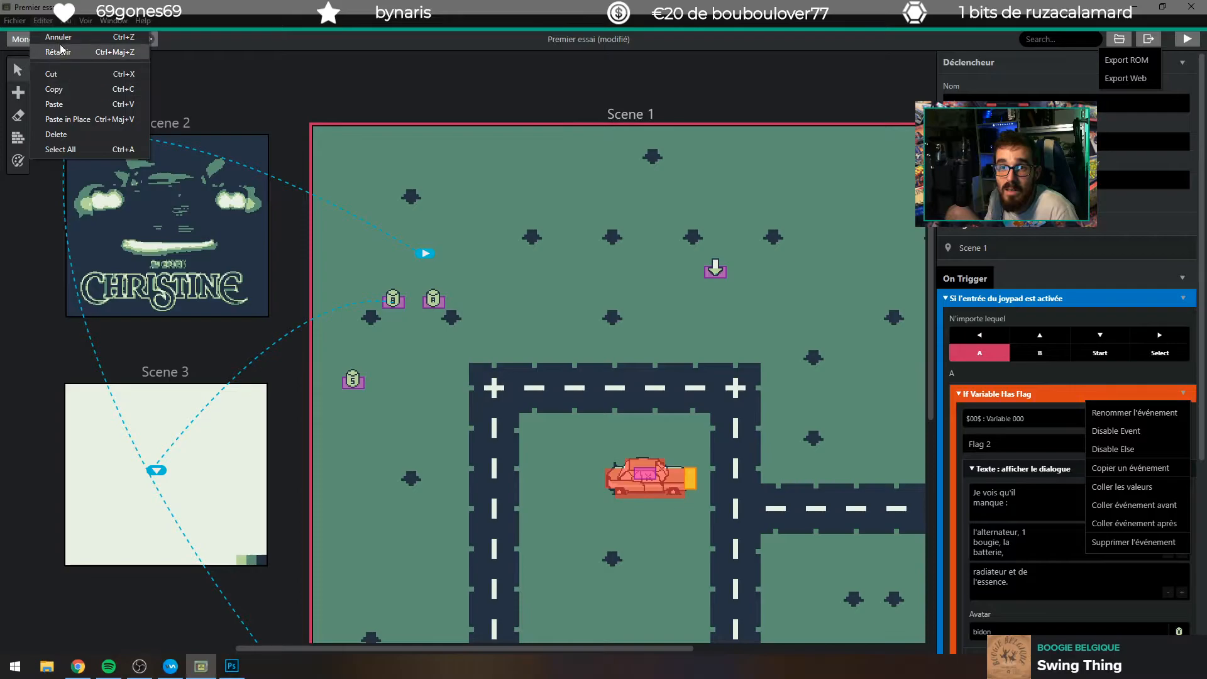
pyautogui.click(44, 83)
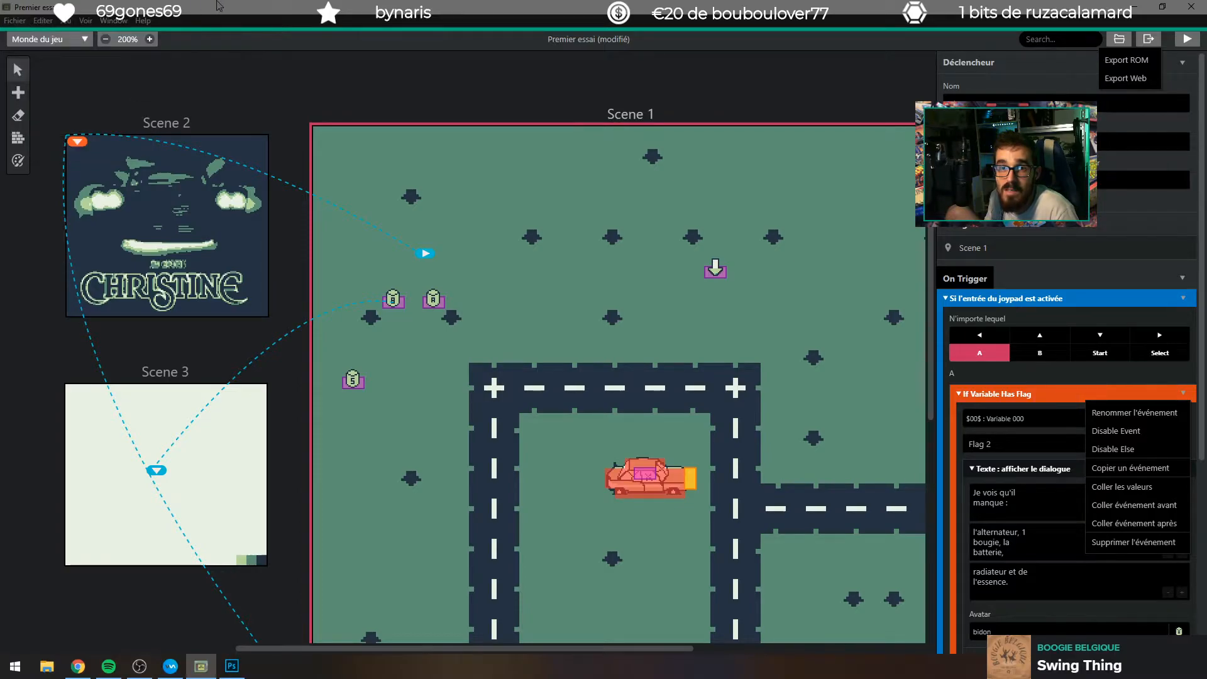
pyautogui.click(86, 42)
pyautogui.click(38, 205)
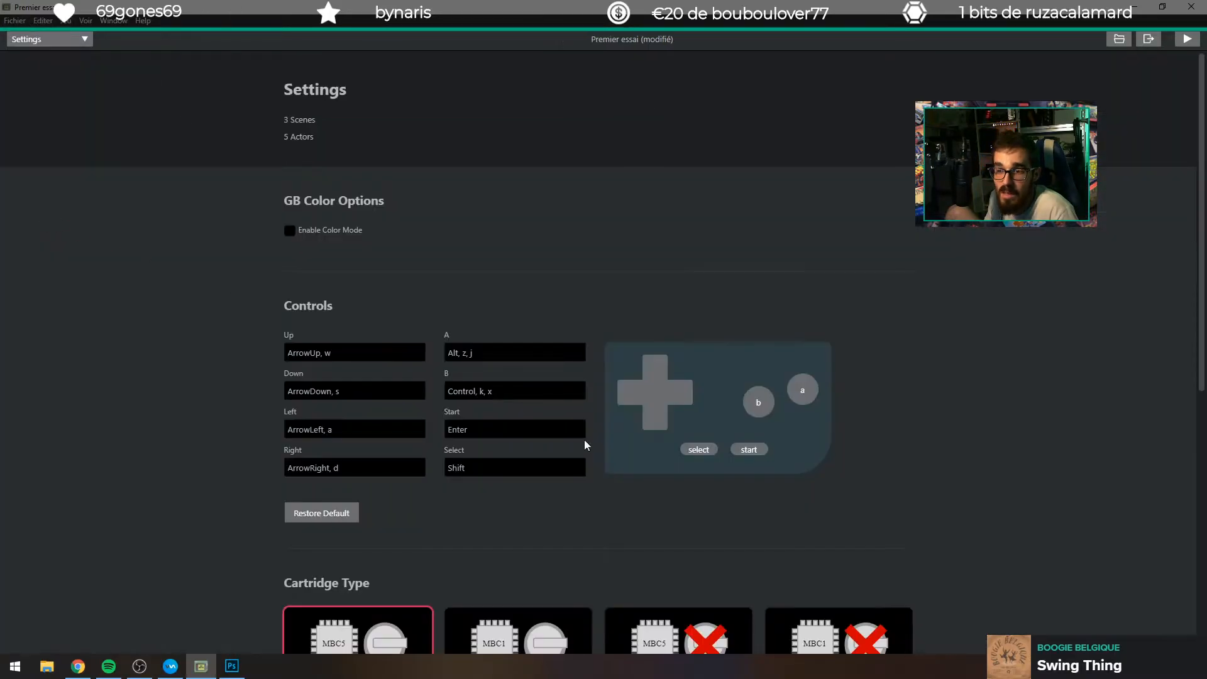
pyautogui.scroll(-4, 296, 509)
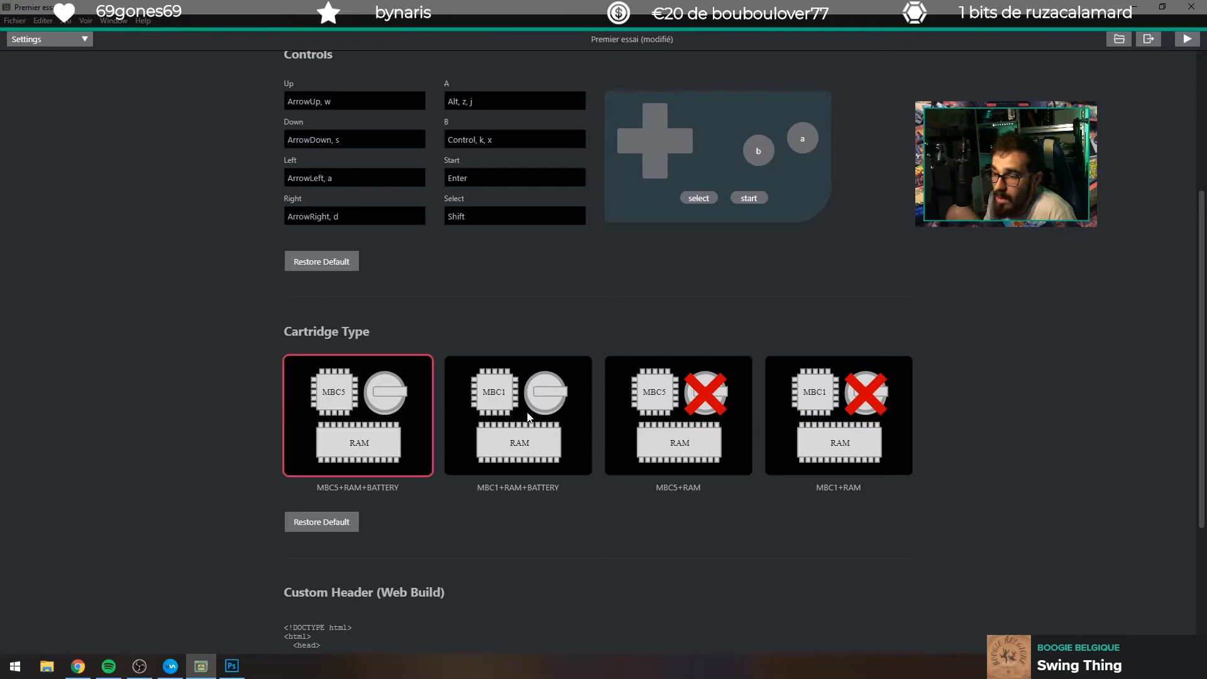
pyautogui.scroll(-4, 508, 416)
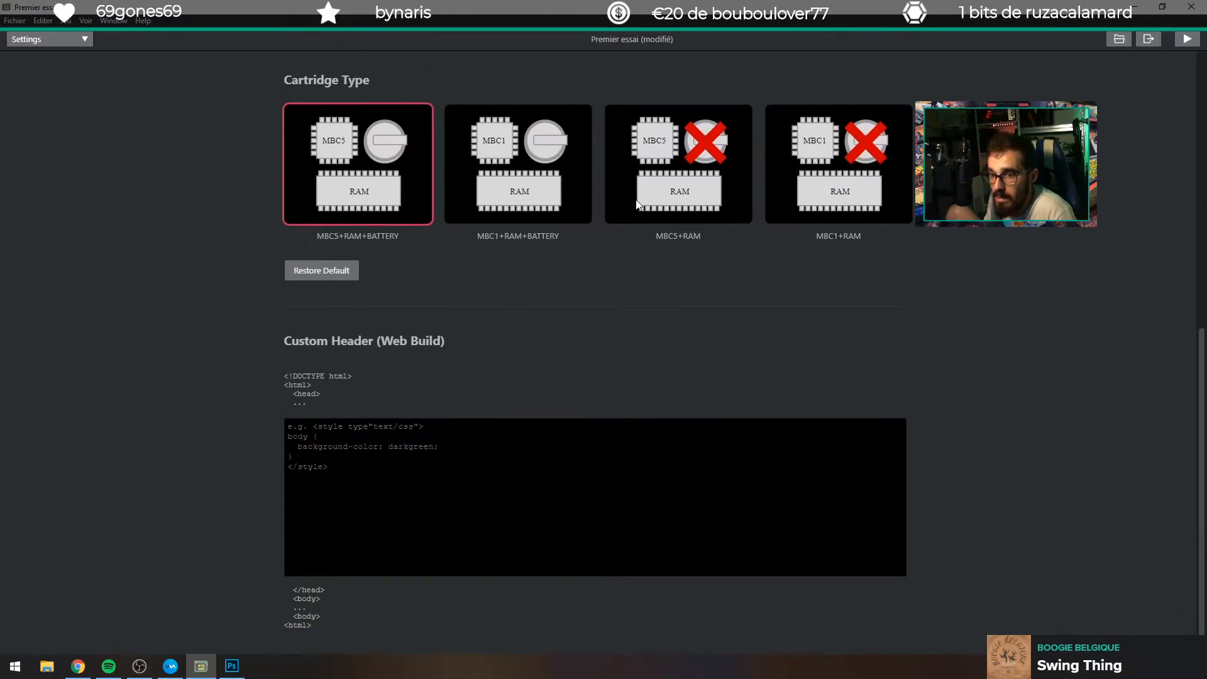
pyautogui.scroll(5, 196, 395)
pyautogui.scroll(-5, 196, 394)
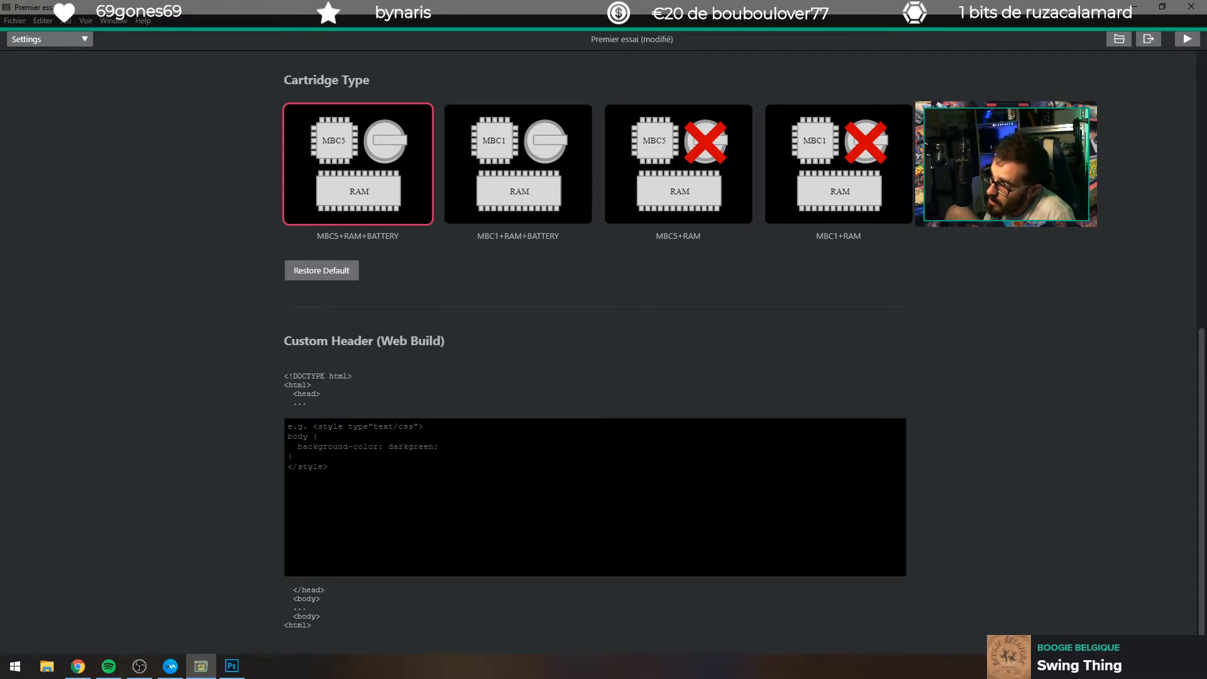
pyautogui.scroll(4, 643, 525)
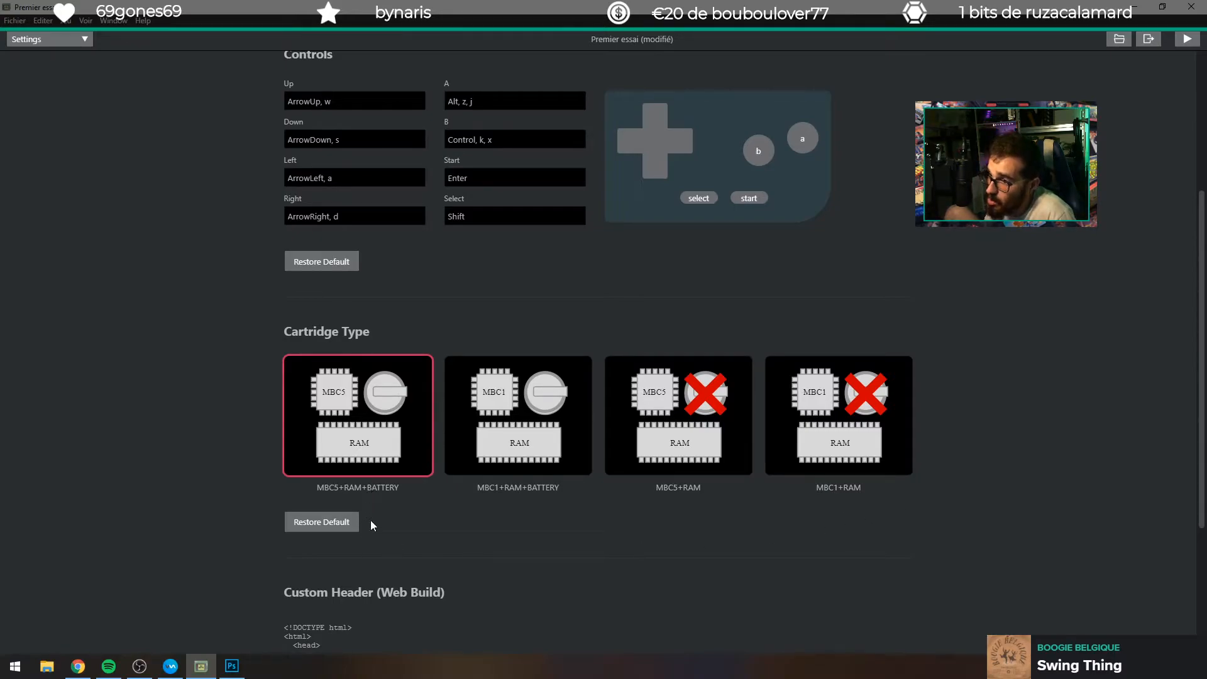
pyautogui.moveTo(217, 673)
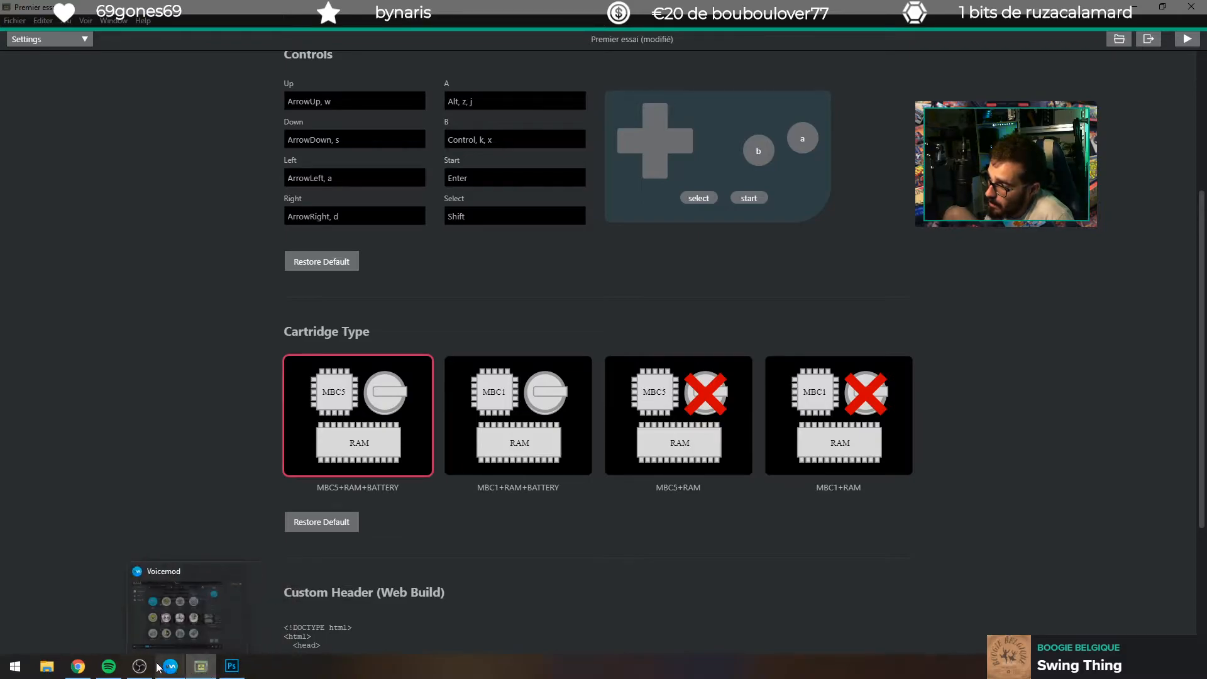
pyautogui.moveTo(146, 663)
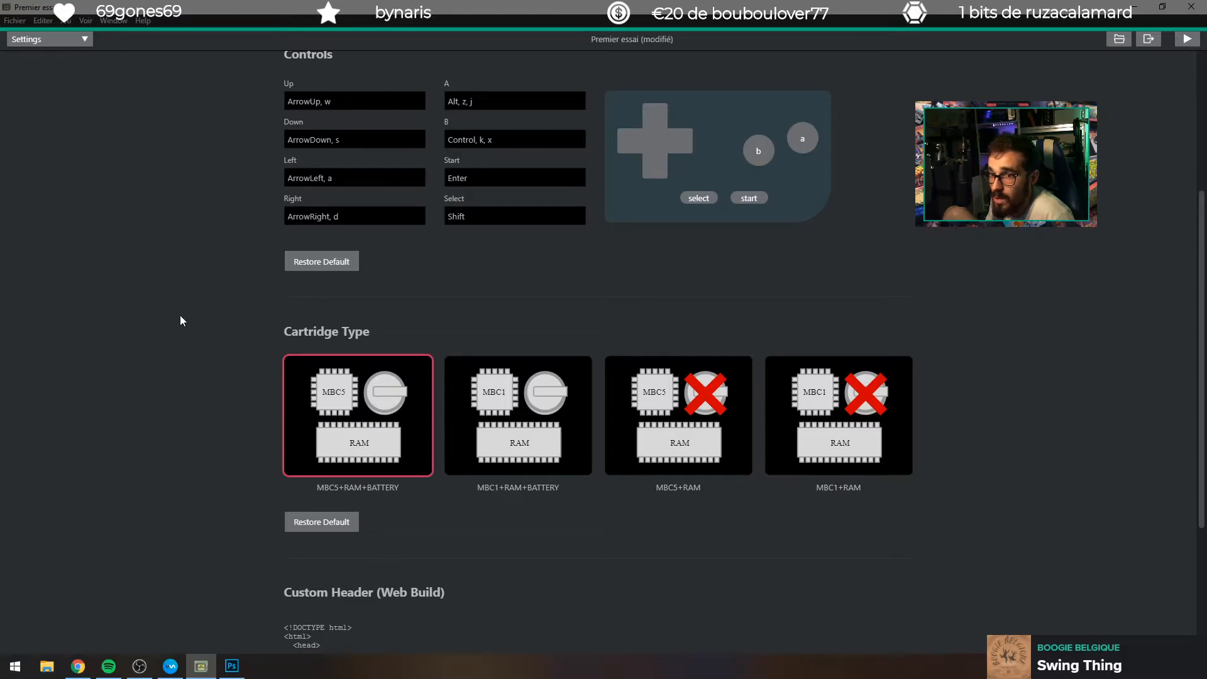
pyautogui.scroll(5, 183, 478)
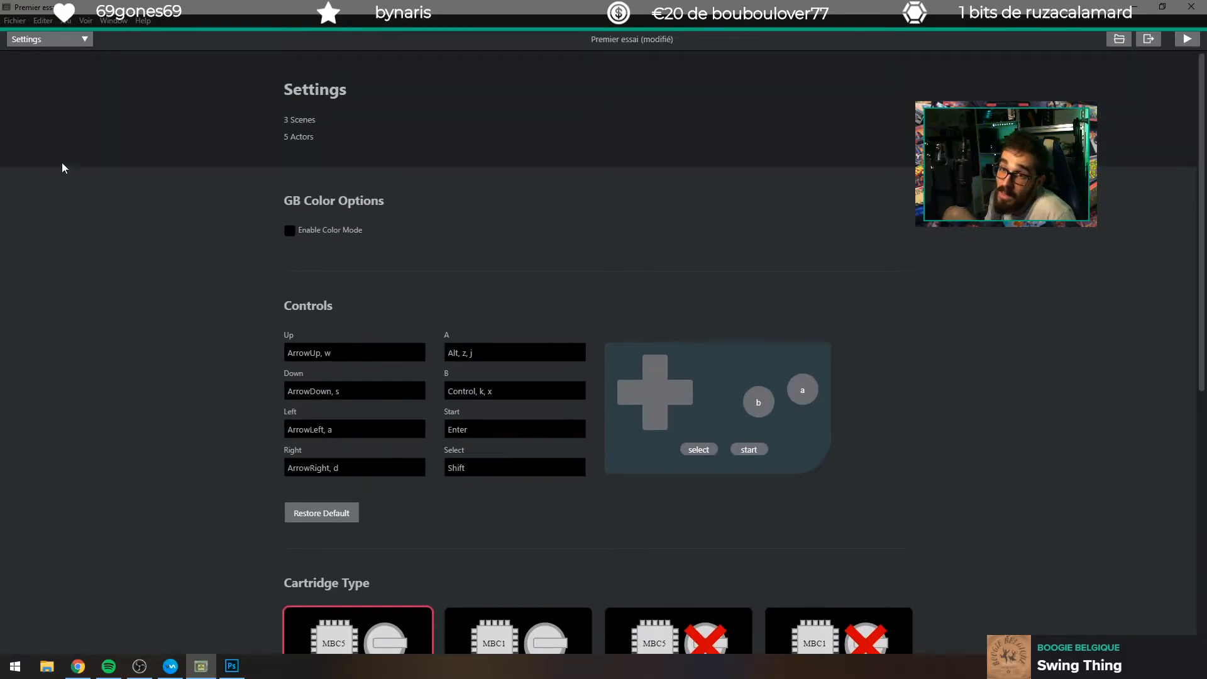
pyautogui.click(47, 39)
pyautogui.click(50, 58)
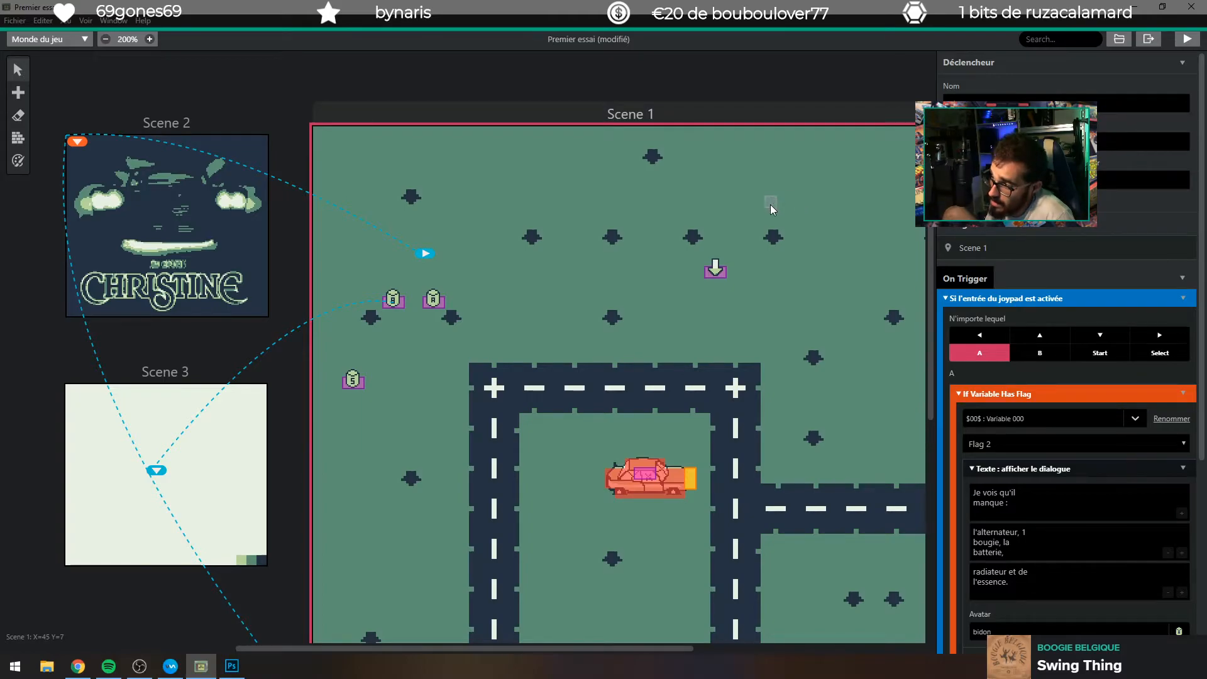
pyautogui.scroll(1, 748, 208)
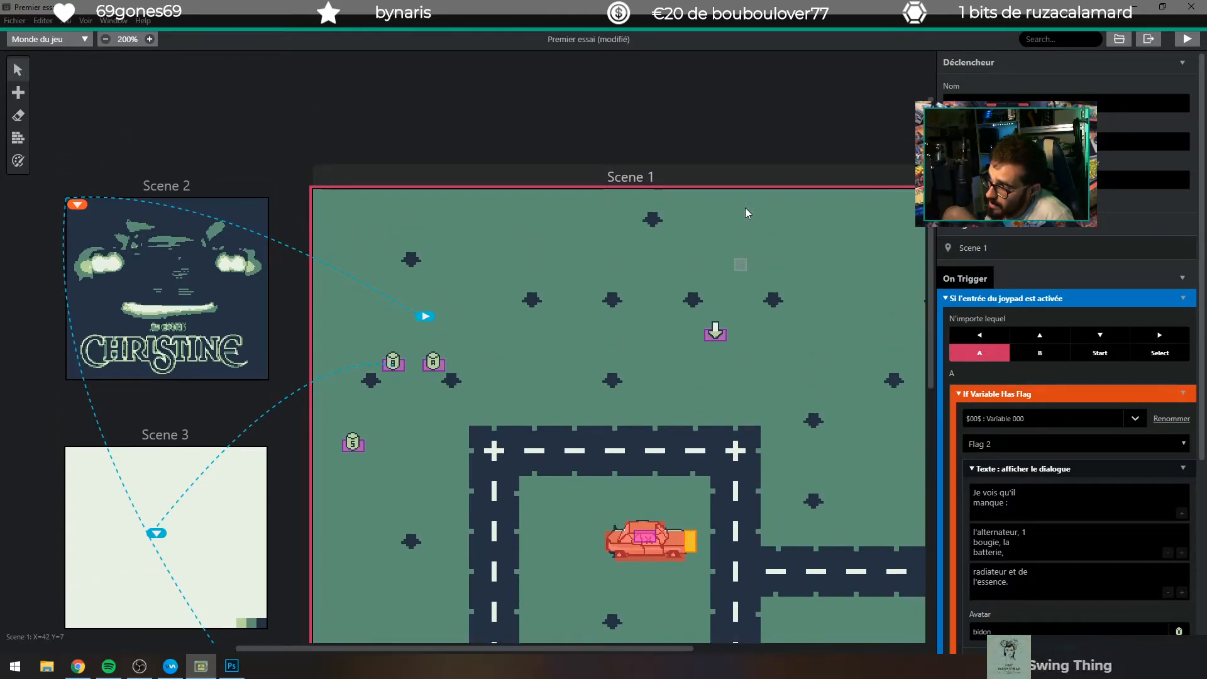
pyautogui.scroll(-4, 718, 211)
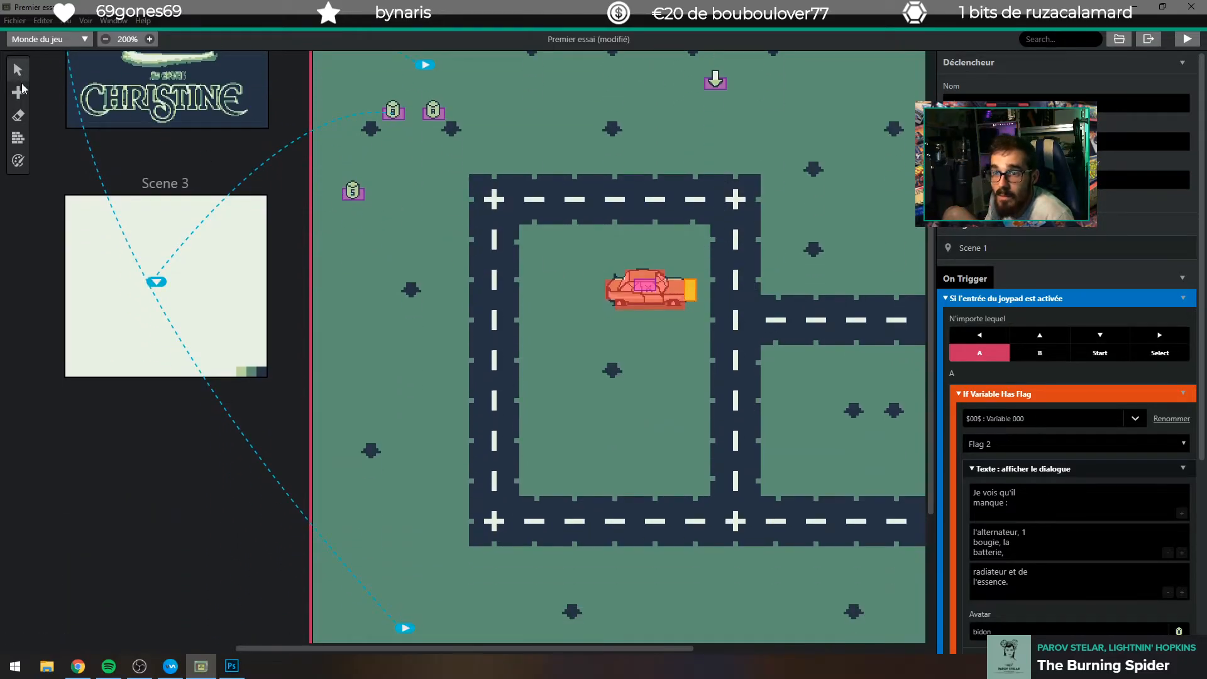
pyautogui.click(643, 287)
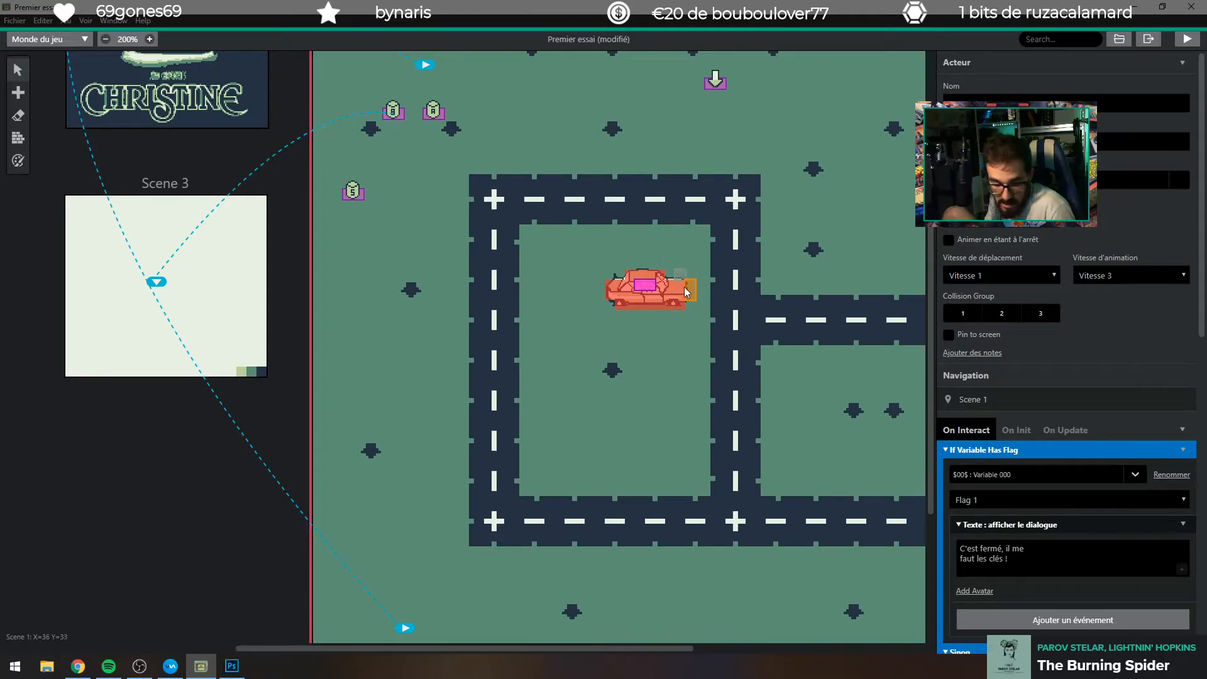
pyautogui.hotkey('ctrl', 'v')
pyautogui.click(727, 307)
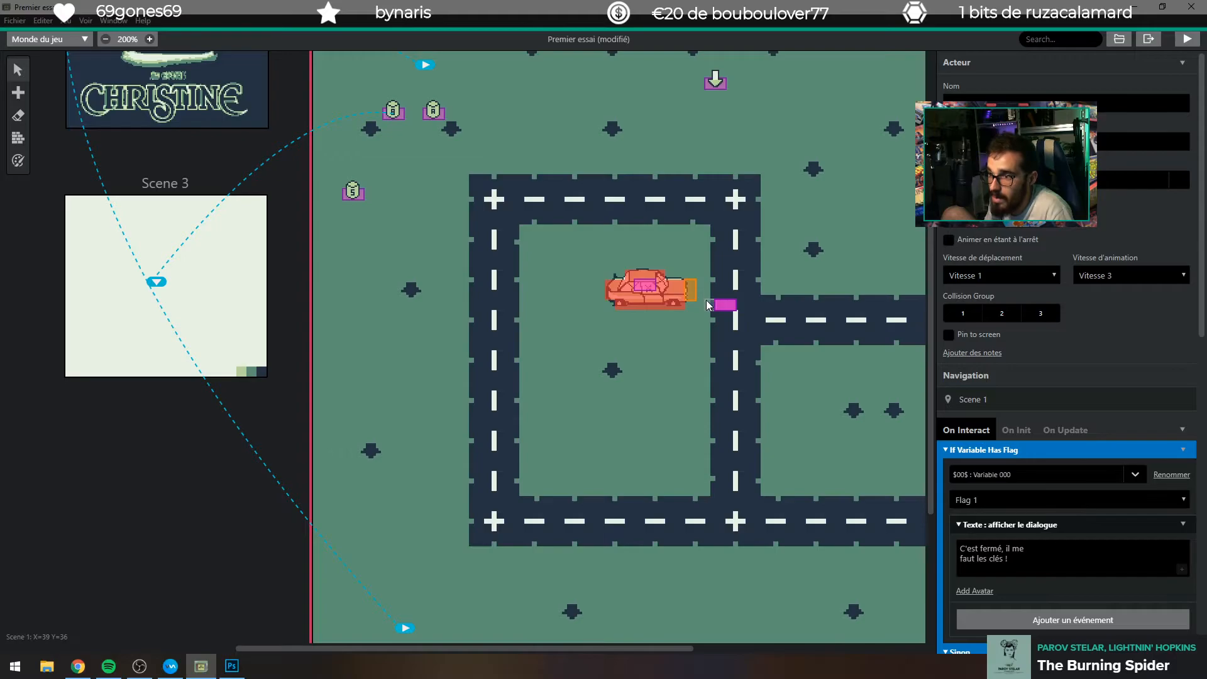
pyautogui.press('Delete')
# Add a new actor on the road just beyond the wrecked car's trigger and give it the invisible sprite.
pyautogui.click(18, 92)
pyautogui.click(47, 96)
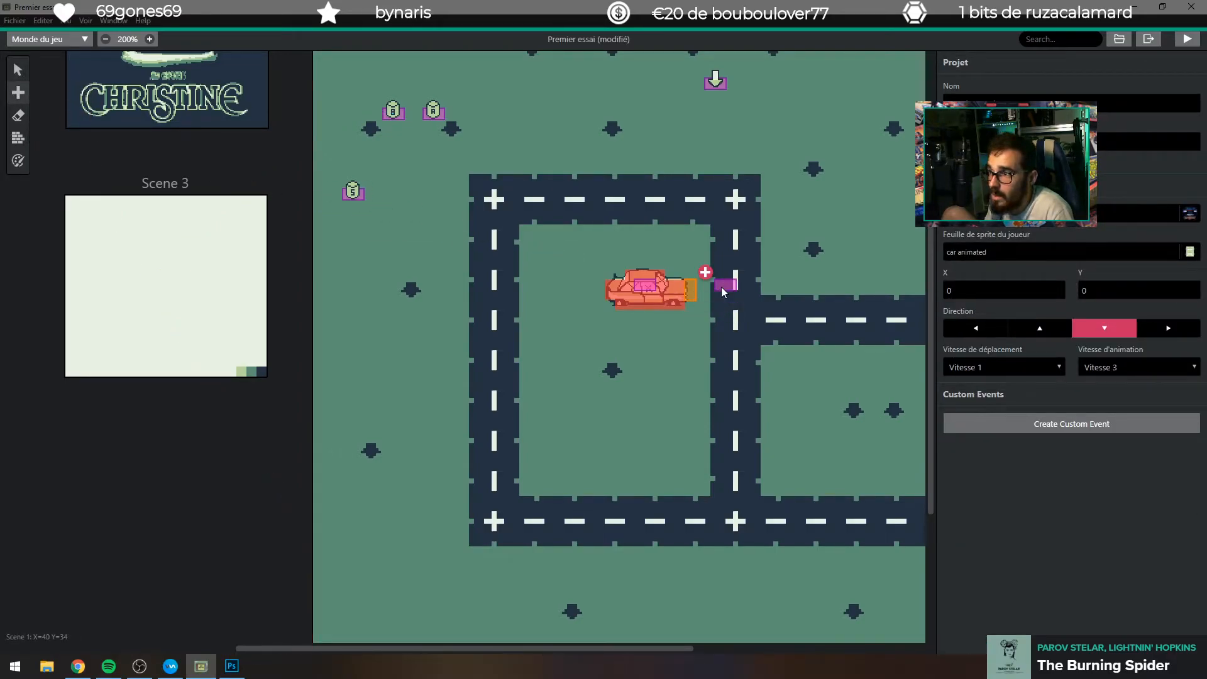
pyautogui.click(723, 292)
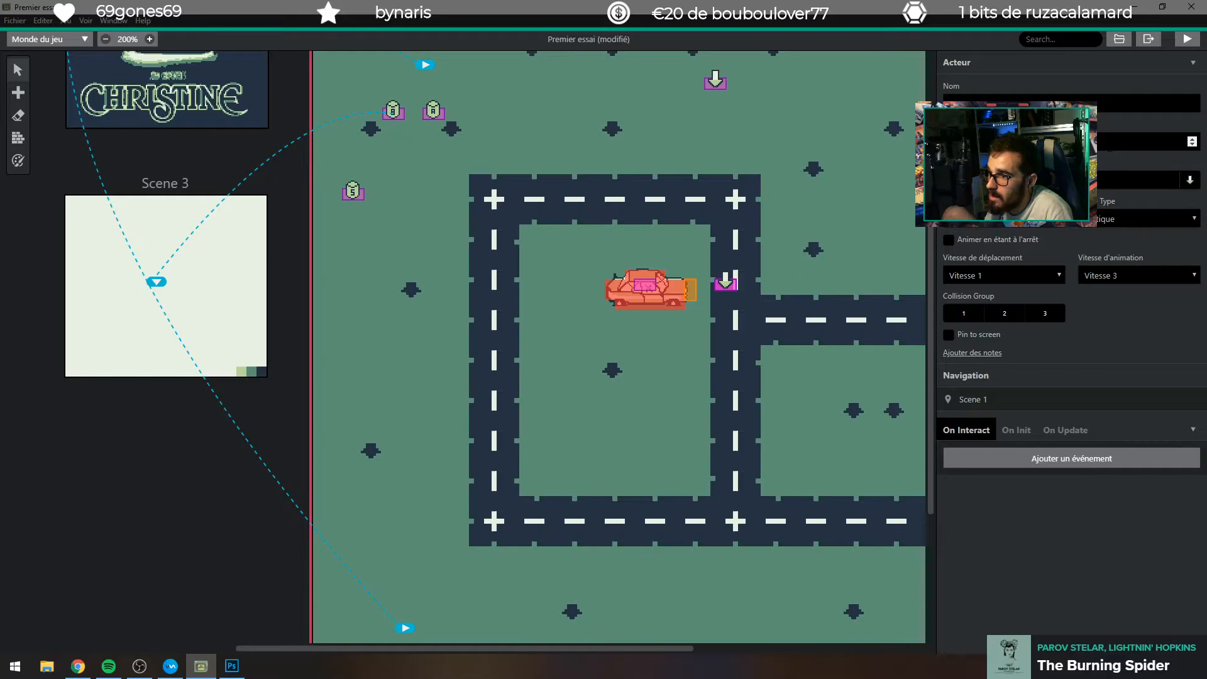
pyautogui.click(689, 289)
pyautogui.click(737, 286)
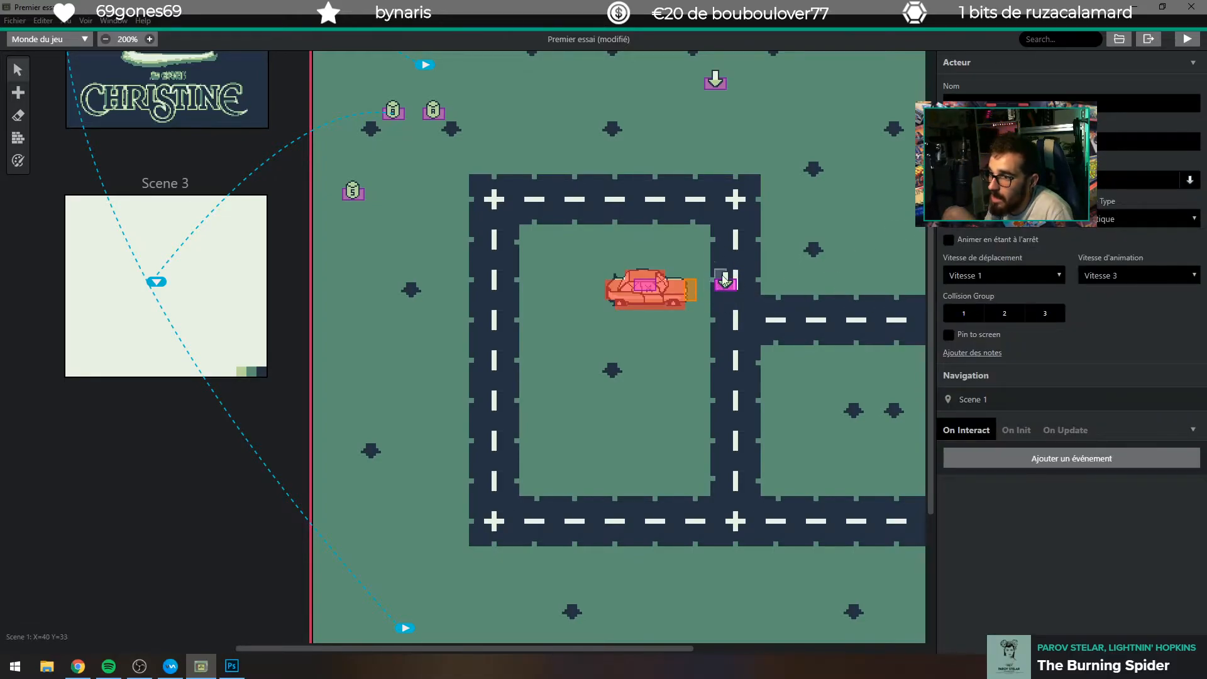
pyautogui.click(1188, 183)
pyautogui.click(1039, 367)
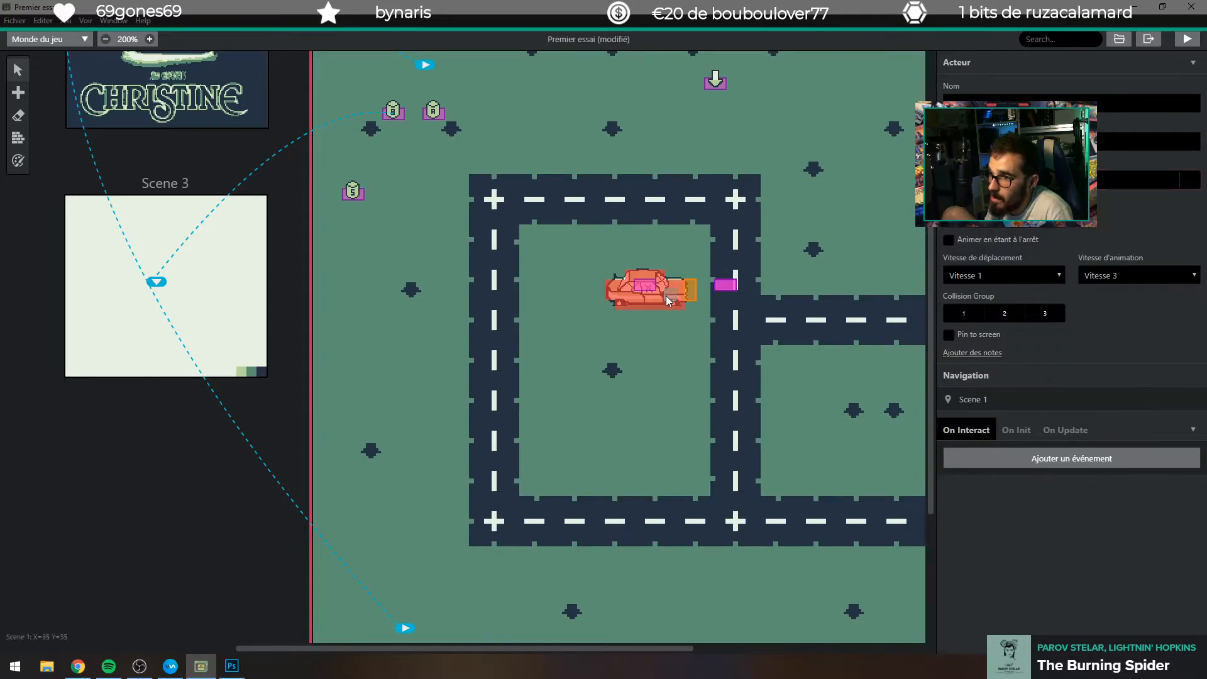
# Copy the trigger's Flag 2 "If Variable Has Flag" event and paste it into the new actor's On Interact script.
pyautogui.click(692, 293)
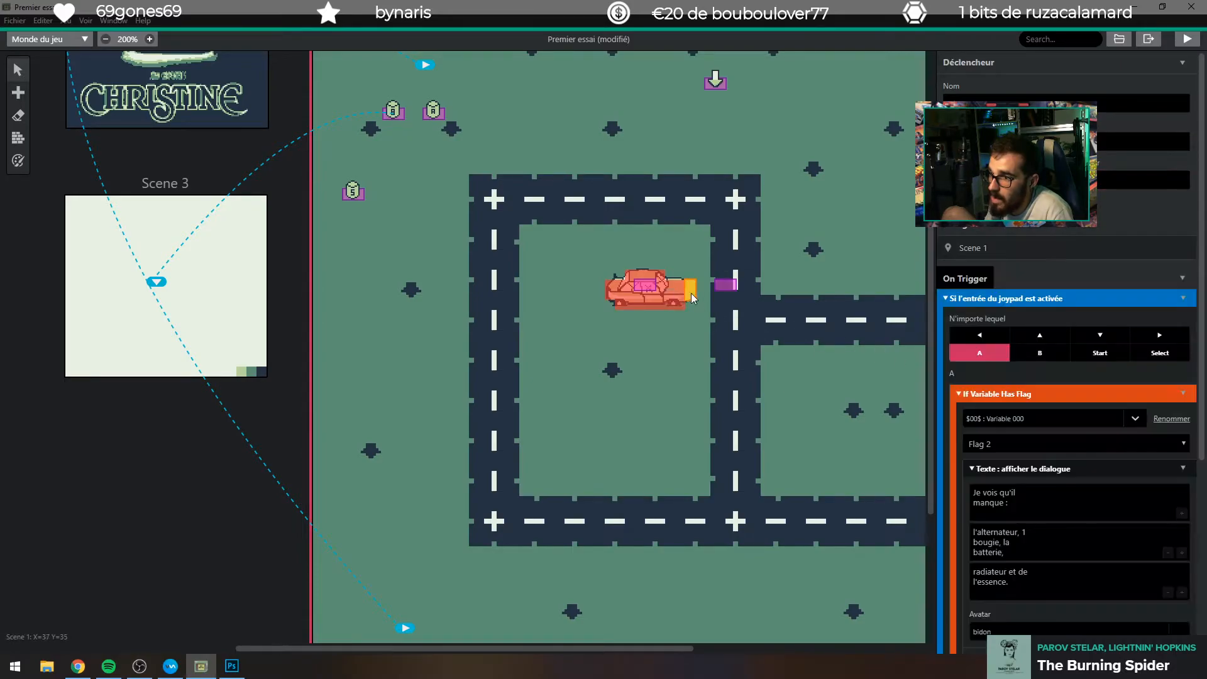
pyautogui.click(1183, 394)
pyautogui.click(1132, 469)
pyautogui.click(726, 285)
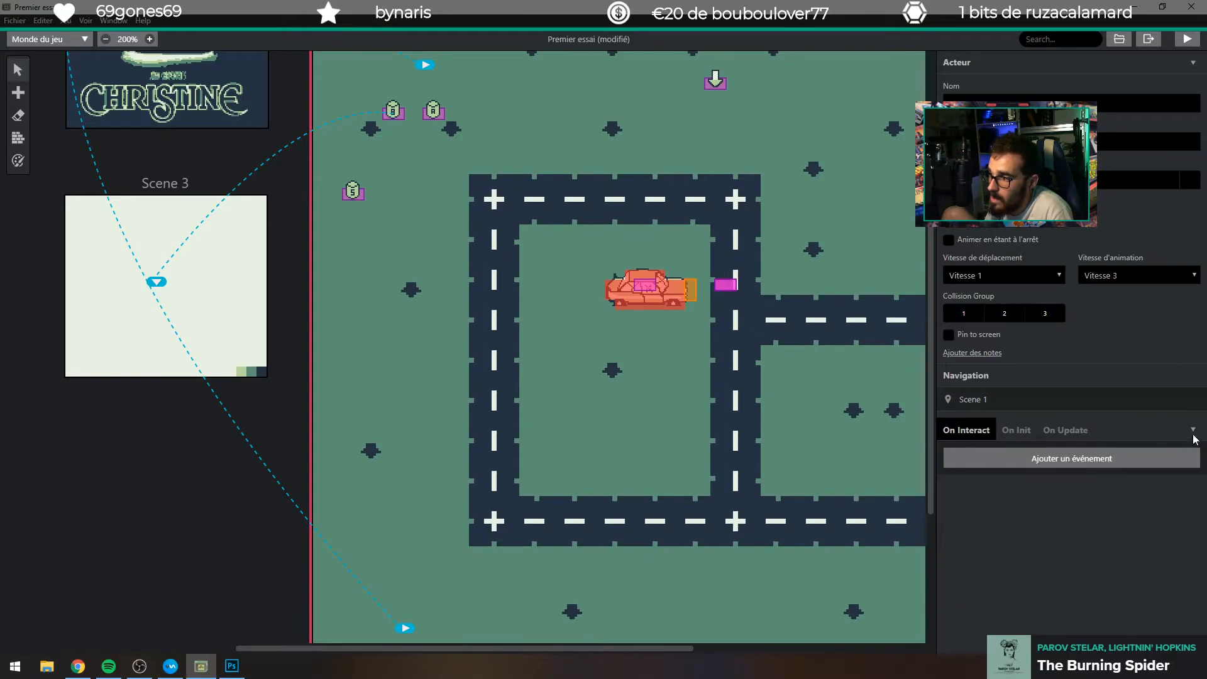
pyautogui.click(1191, 432)
pyautogui.click(1164, 474)
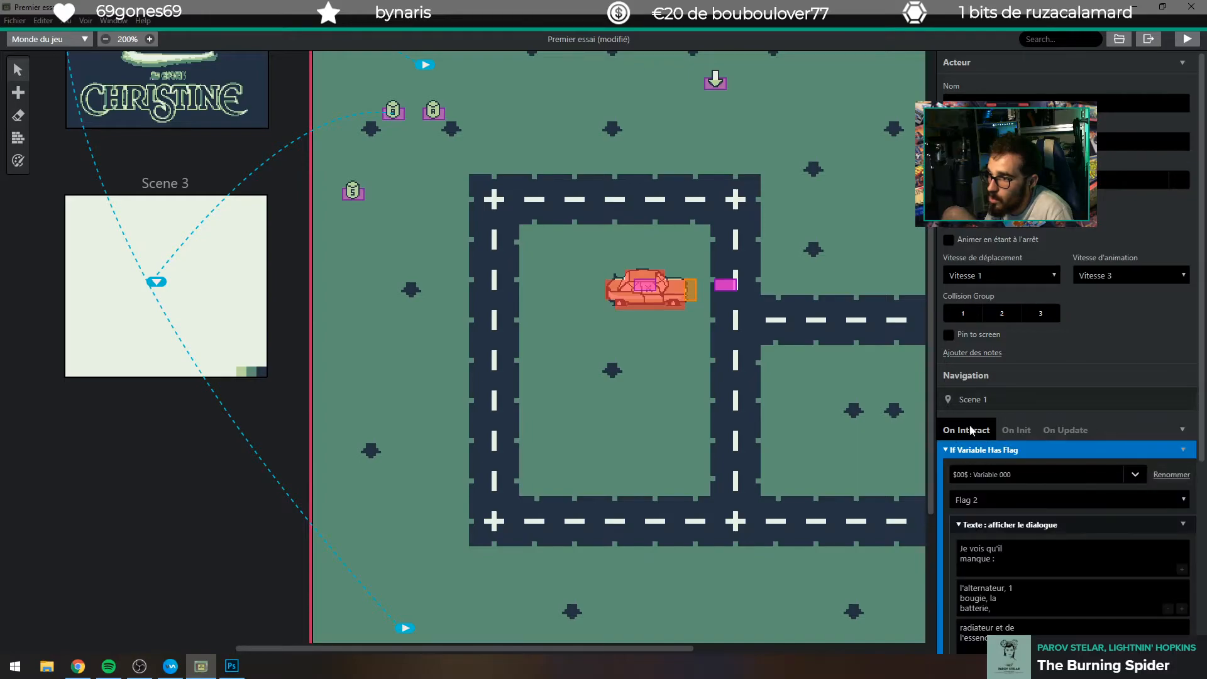
# Delete the trigger at the wrecked car's road-side end and move the new invisible actor onto that end of the car.
pyautogui.click(689, 294)
pyautogui.click(718, 288)
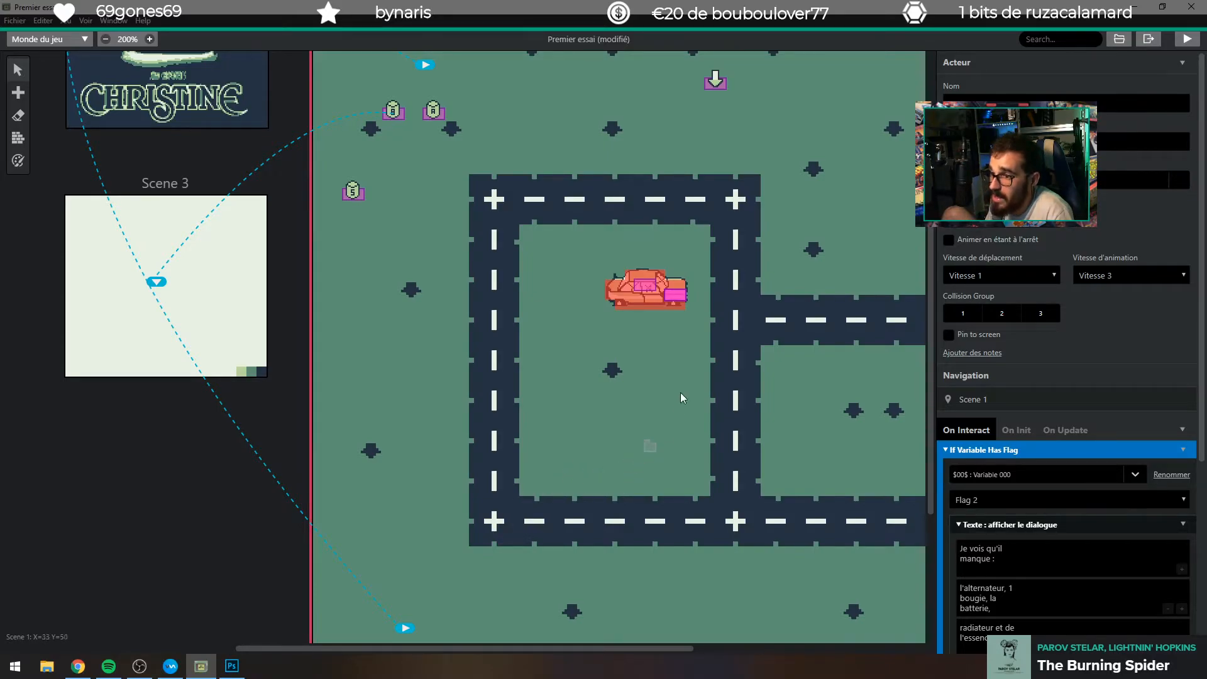
pyautogui.click(763, 325)
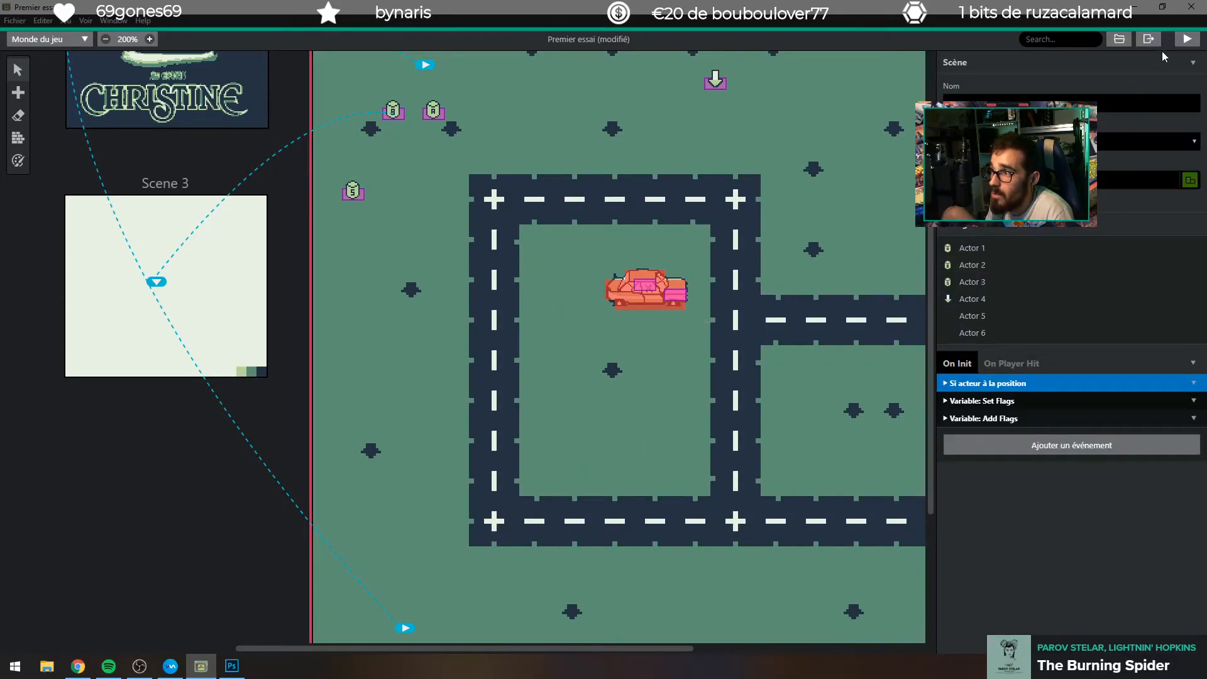
# Run the game, pass the Christine title screen and drive the player car to the wrecked car's road-side end.
pyautogui.click(1187, 39)
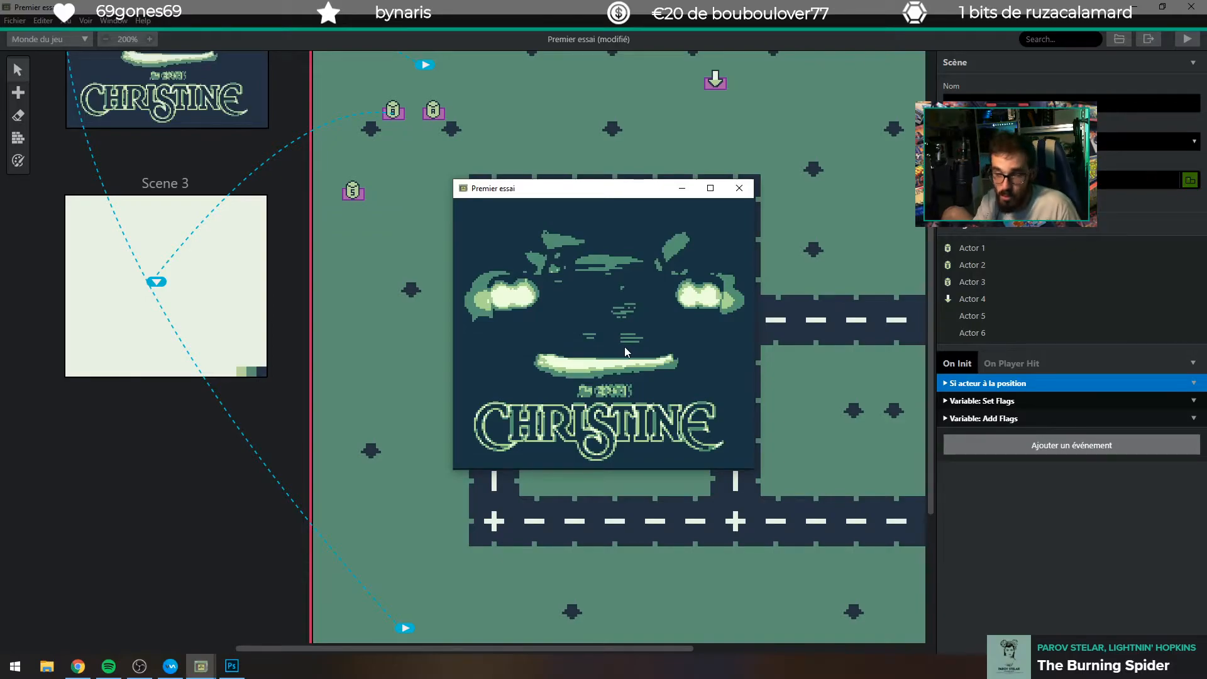
pyautogui.press('z')
pyautogui.press('z')
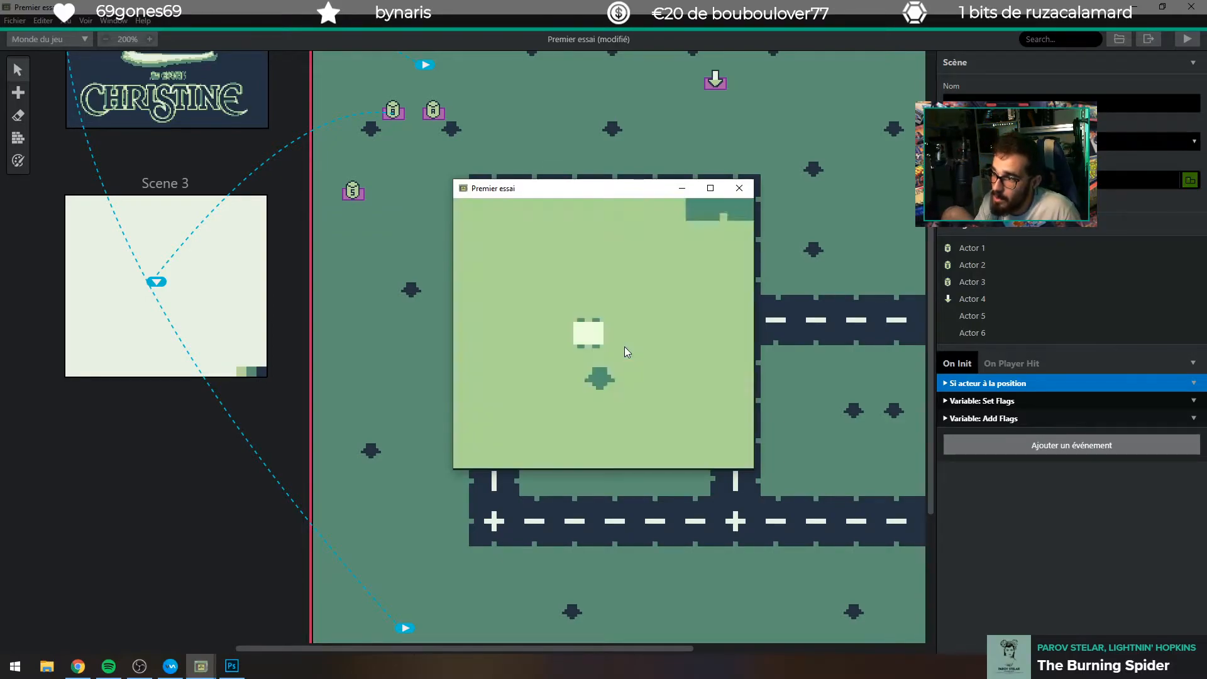
pyautogui.press('Up')
pyautogui.press('Right')
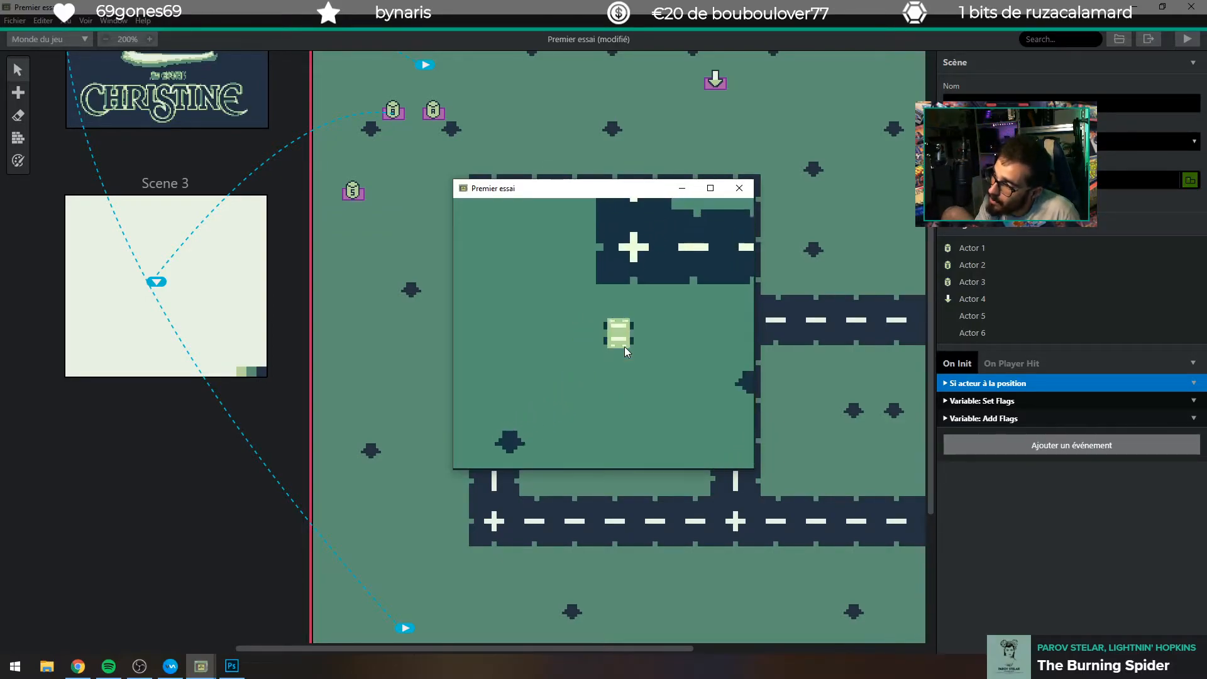
pyautogui.press('Right')
pyautogui.press('Up')
pyautogui.press('Right')
pyautogui.press('Up')
pyautogui.press('Right')
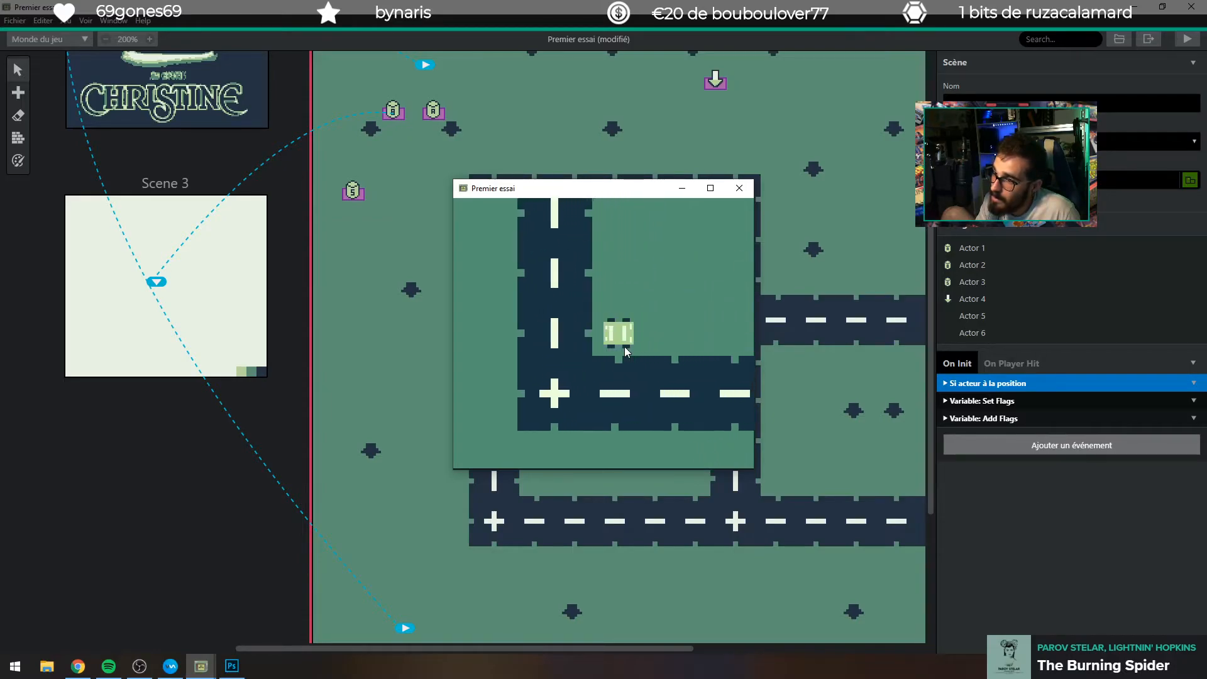
pyautogui.press('Right')
pyautogui.press('Up')
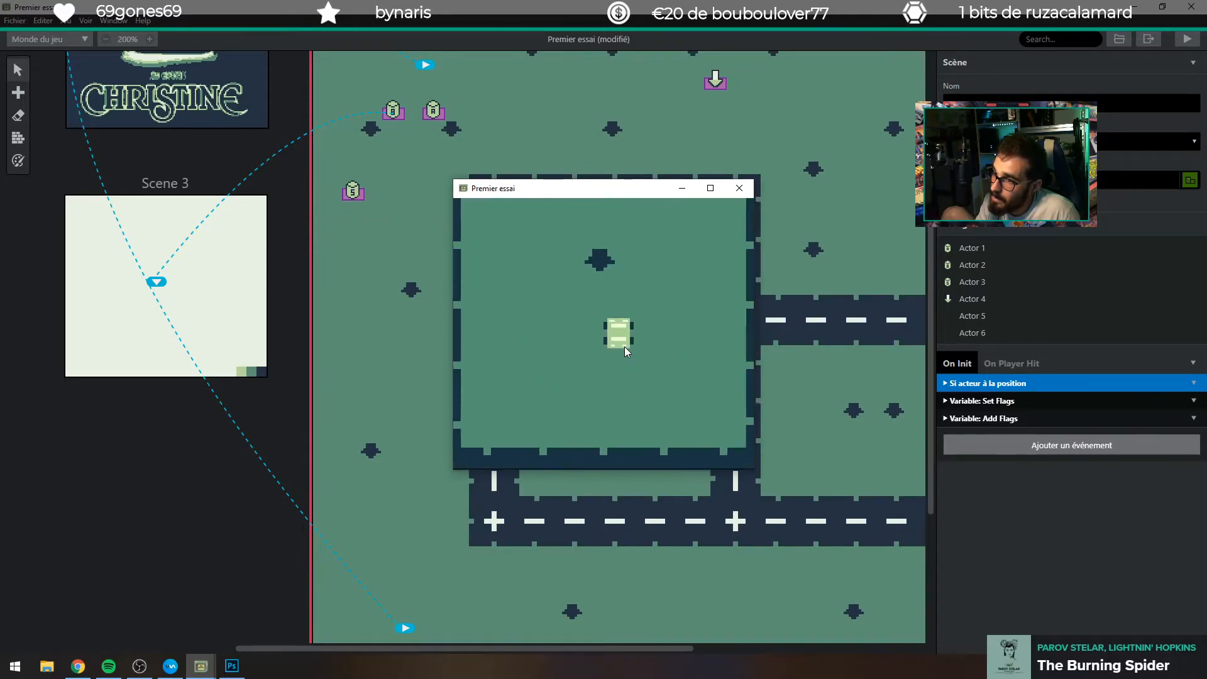
pyautogui.press('Up')
pyautogui.press('Right')
pyautogui.press('Up')
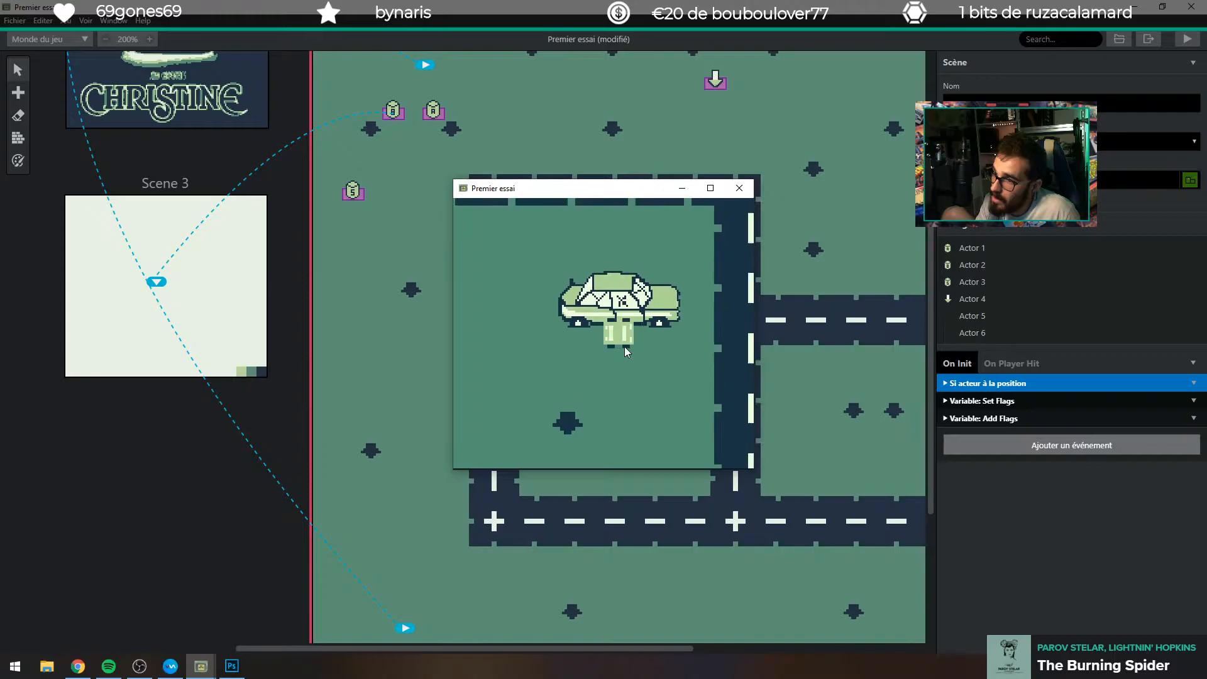
pyautogui.press('Right')
pyautogui.press('Up')
pyautogui.press('Left')
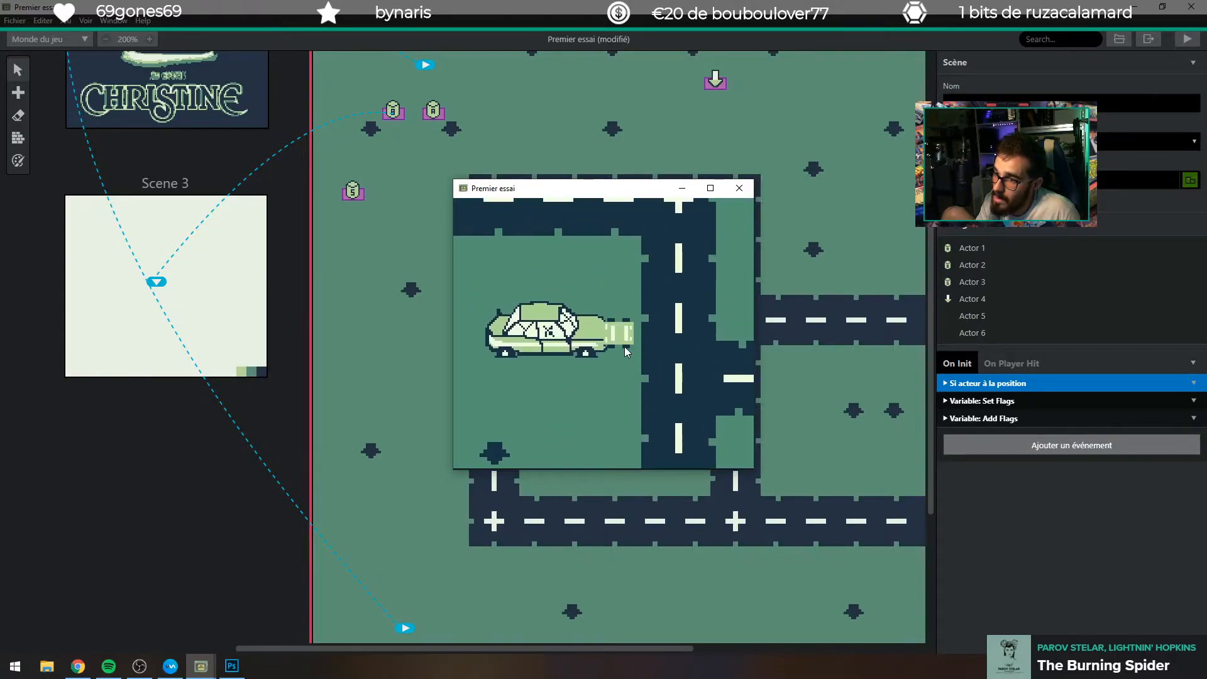
# Test the invisible actor's dialogue at the wrecked car's road-side end, repositioning the player car against it.
pyautogui.press('z')
pyautogui.press('z')
pyautogui.press('Up')
pyautogui.press('Down')
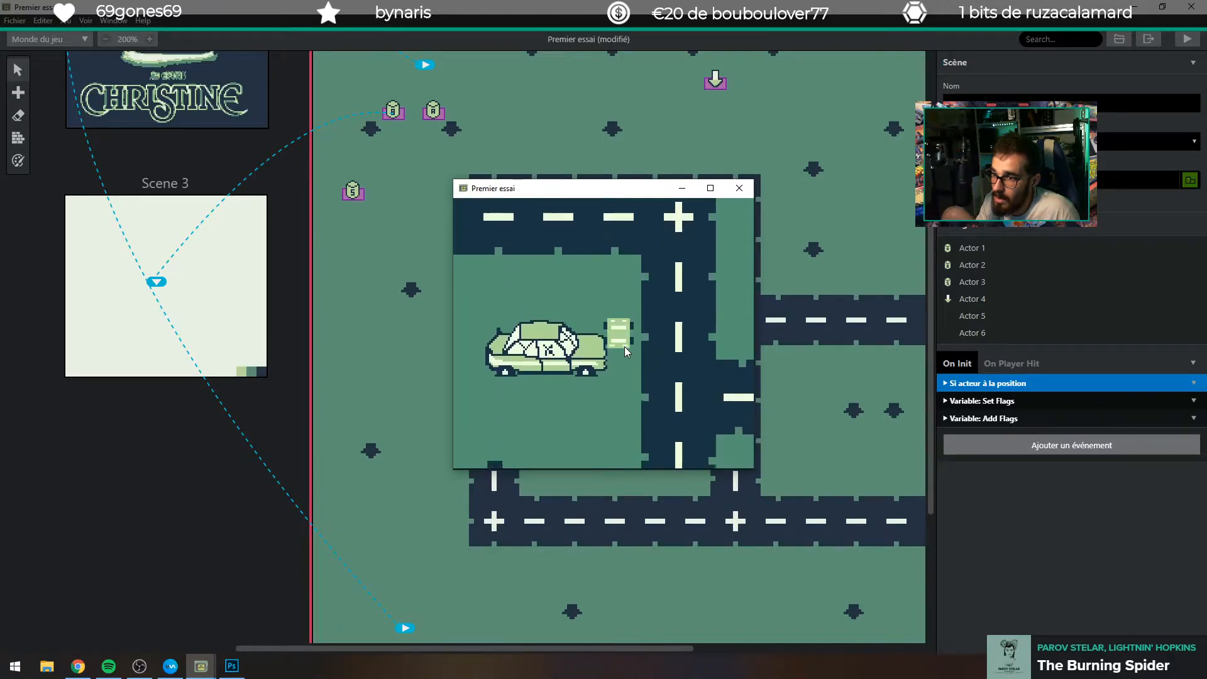
pyautogui.press('Left')
pyautogui.press('z')
pyautogui.press('z')
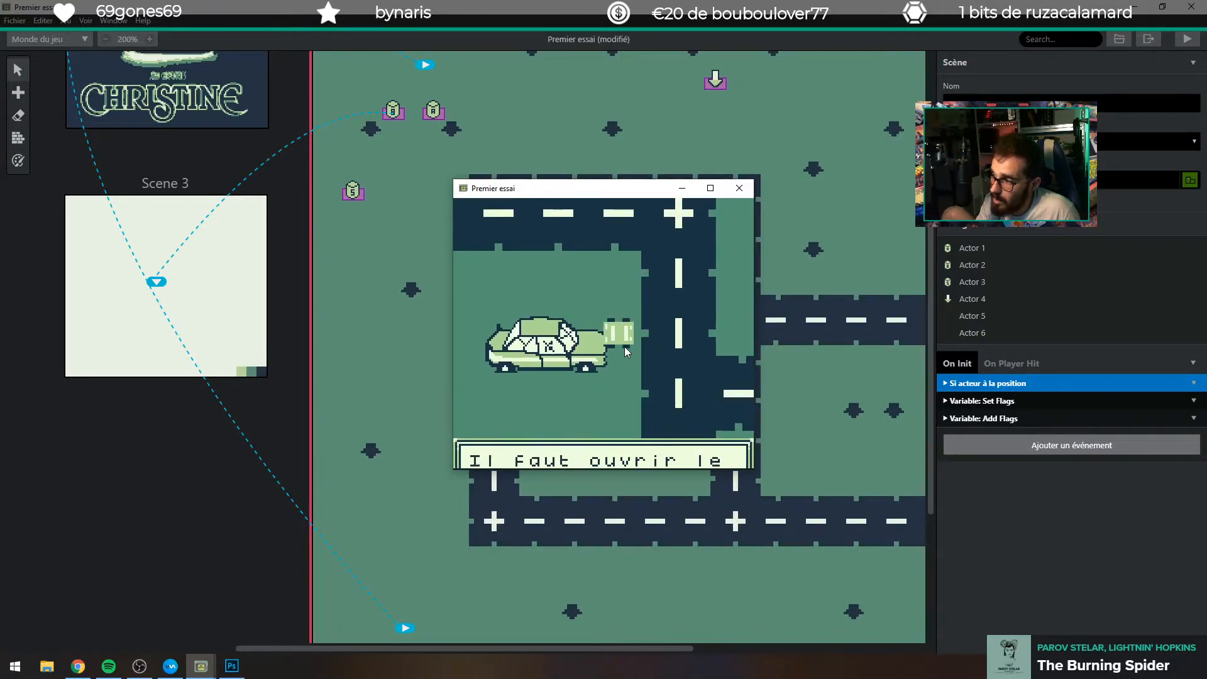
# Drive around to the upper side of the wrecked car and test the dialogue at its middle.
pyautogui.press('Up')
pyautogui.press('Left')
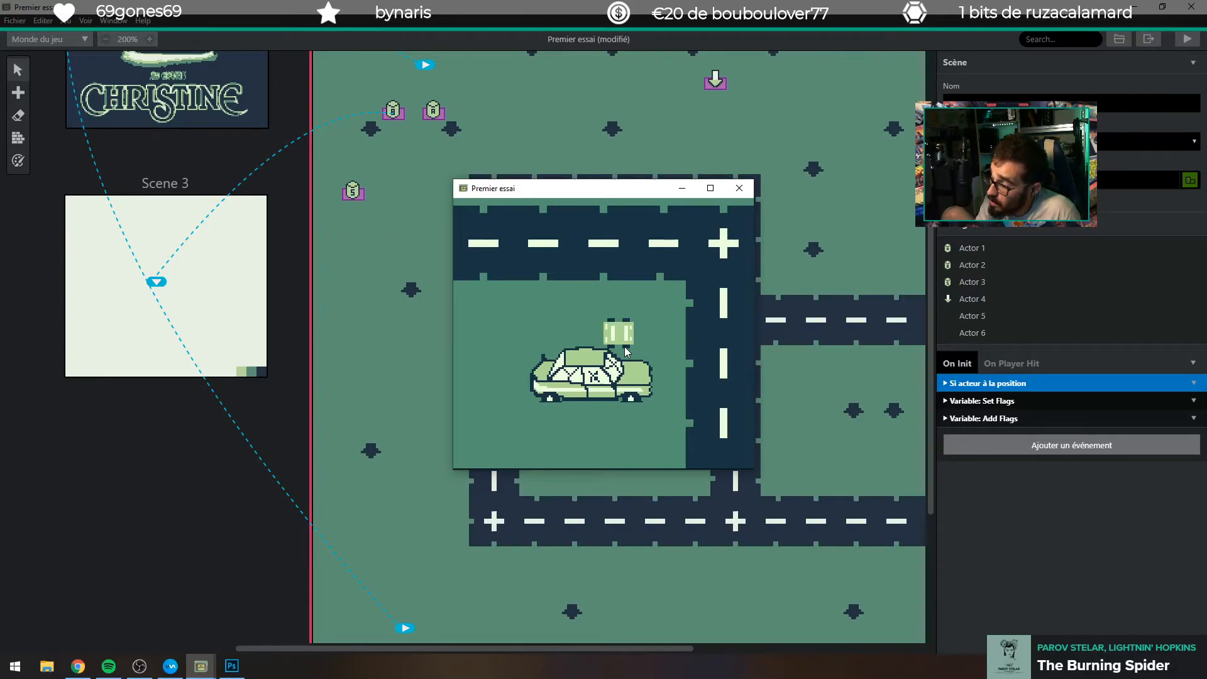
pyautogui.press('Up')
pyautogui.press('Left')
pyautogui.press('Down')
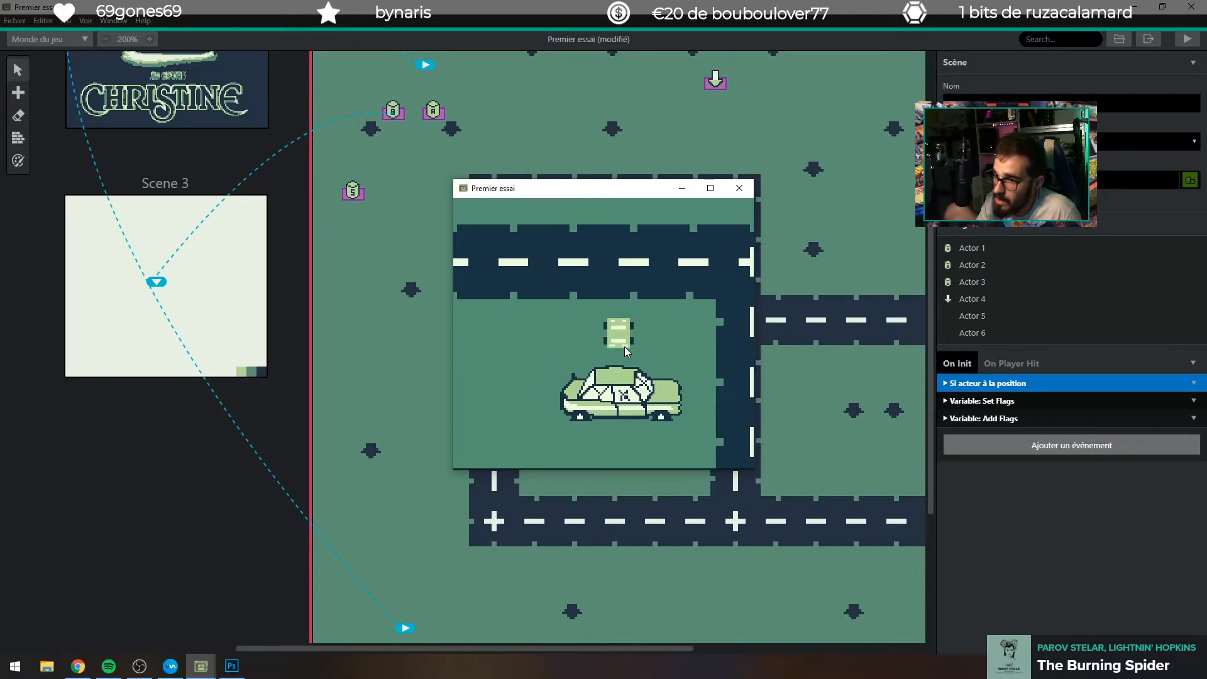
pyautogui.press('z')
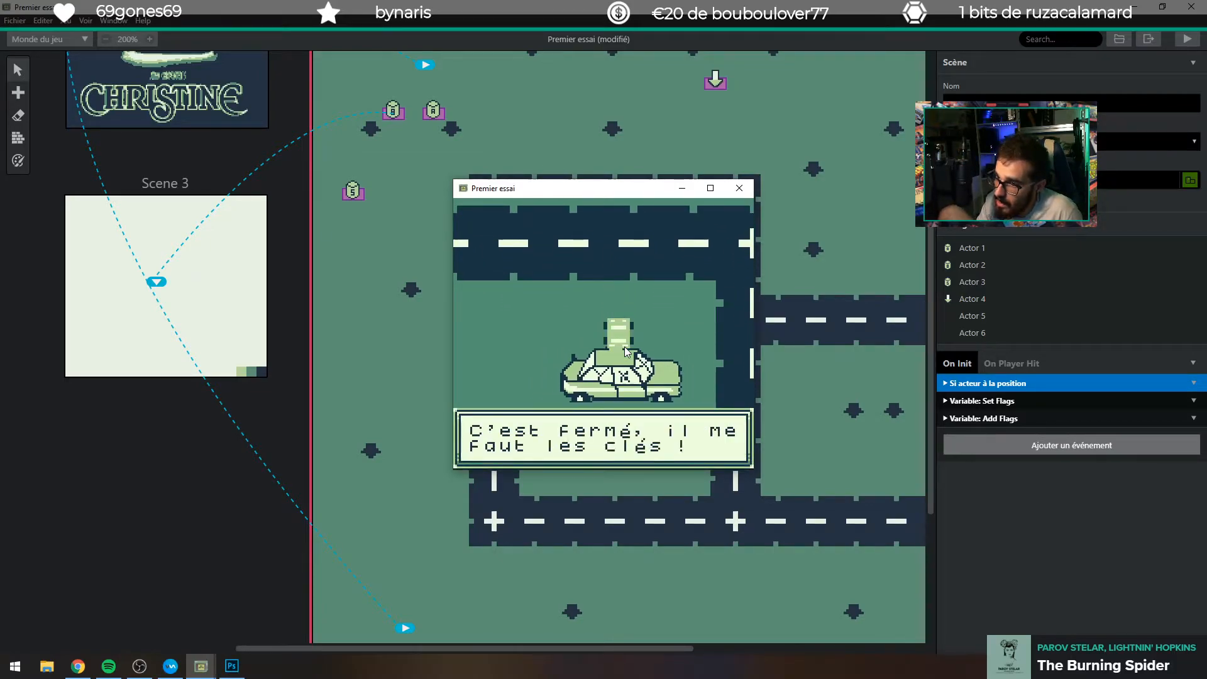
pyautogui.press('z')
# Drive up across the road to the arrow-shaped actor and play through its dialogue.
pyautogui.press('Up')
pyautogui.press('Right')
pyautogui.press('Up')
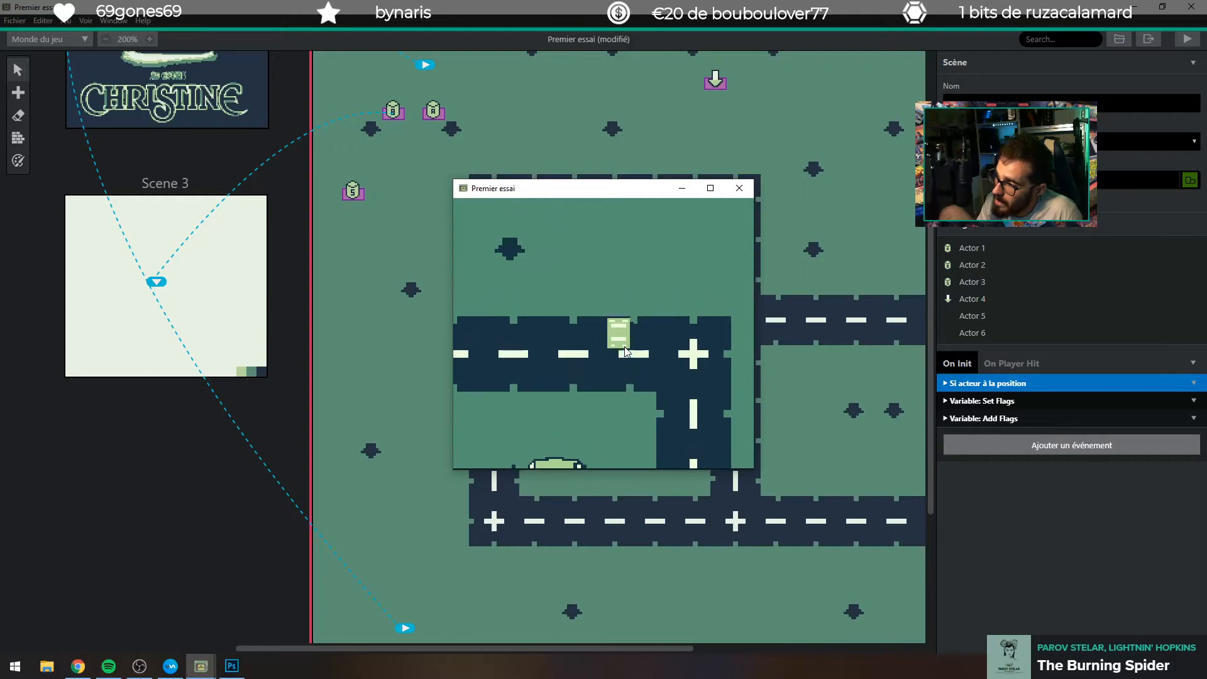
pyautogui.press('Up')
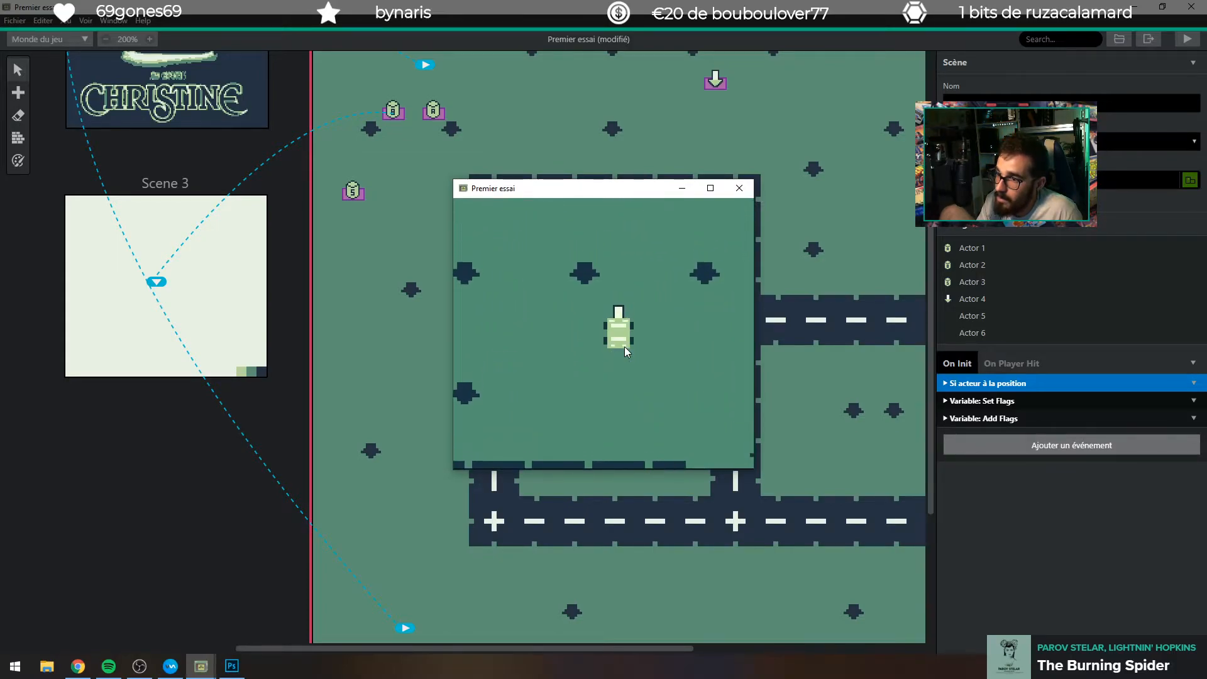
pyautogui.press('z')
pyautogui.press('z')
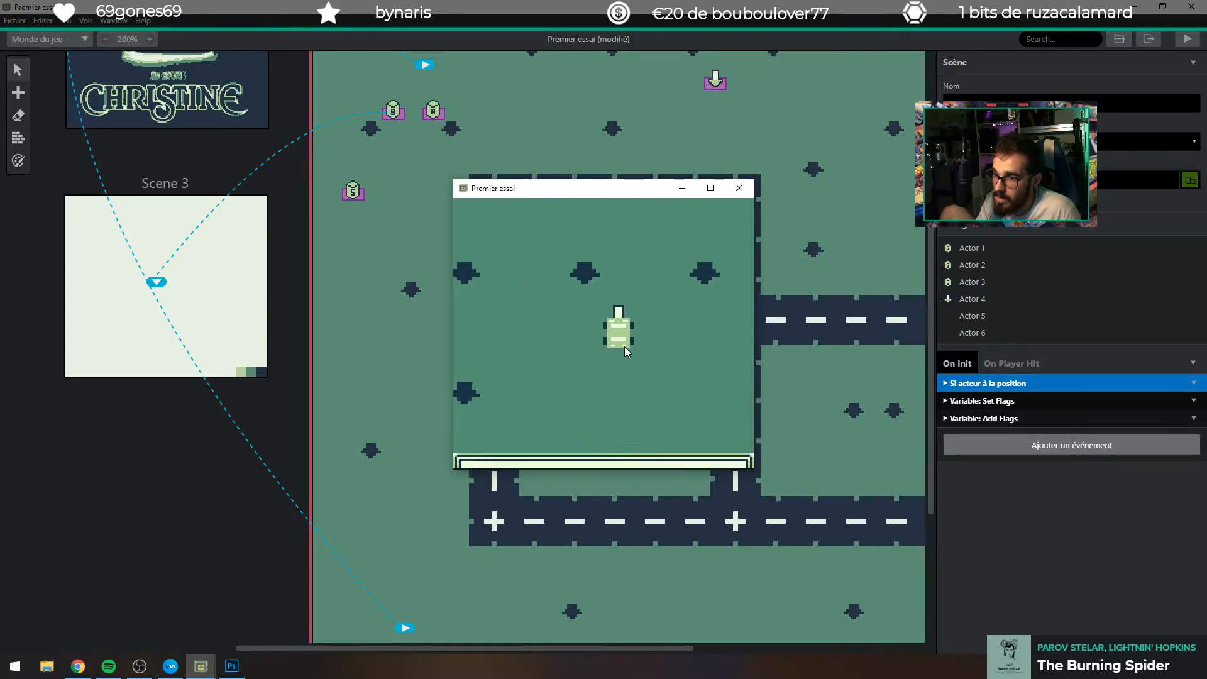
pyautogui.press('z')
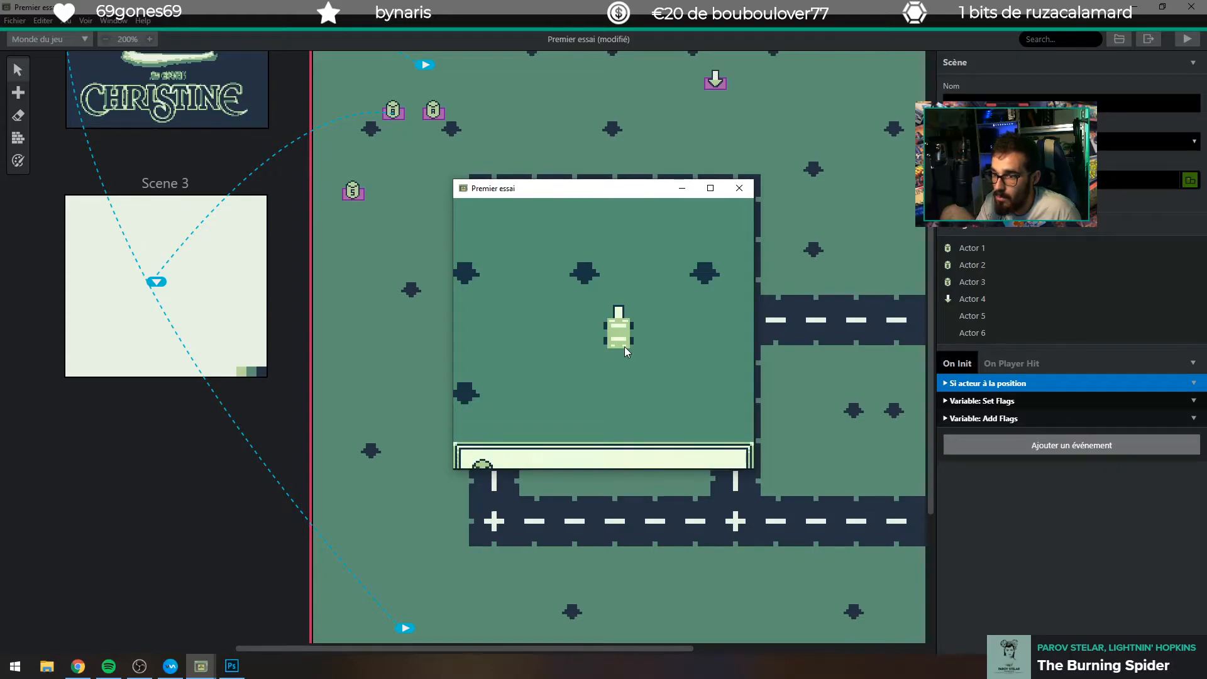
pyautogui.press('z')
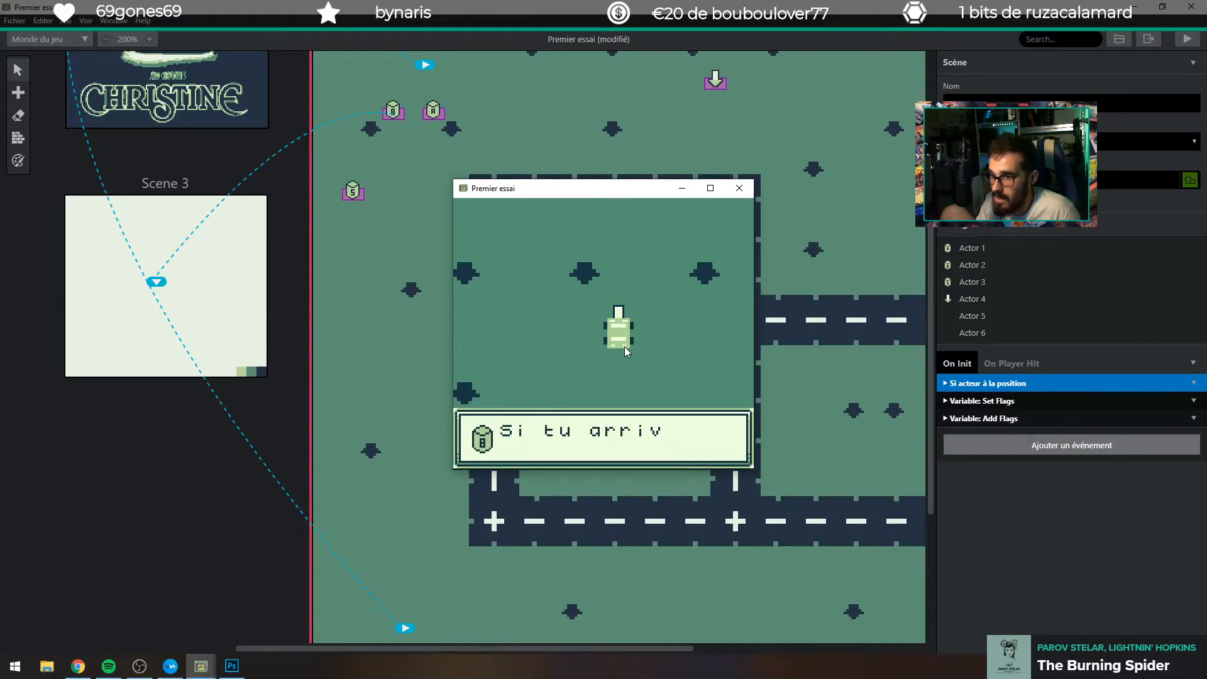
pyautogui.press('z')
# Reposition the player car below the arrow-shaped actor and run through its whole conversation again.
pyautogui.press('Down')
pyautogui.press('Up')
pyautogui.press('Left')
pyautogui.press('Down')
pyautogui.press('Up')
pyautogui.press('Right')
pyautogui.press('Up')
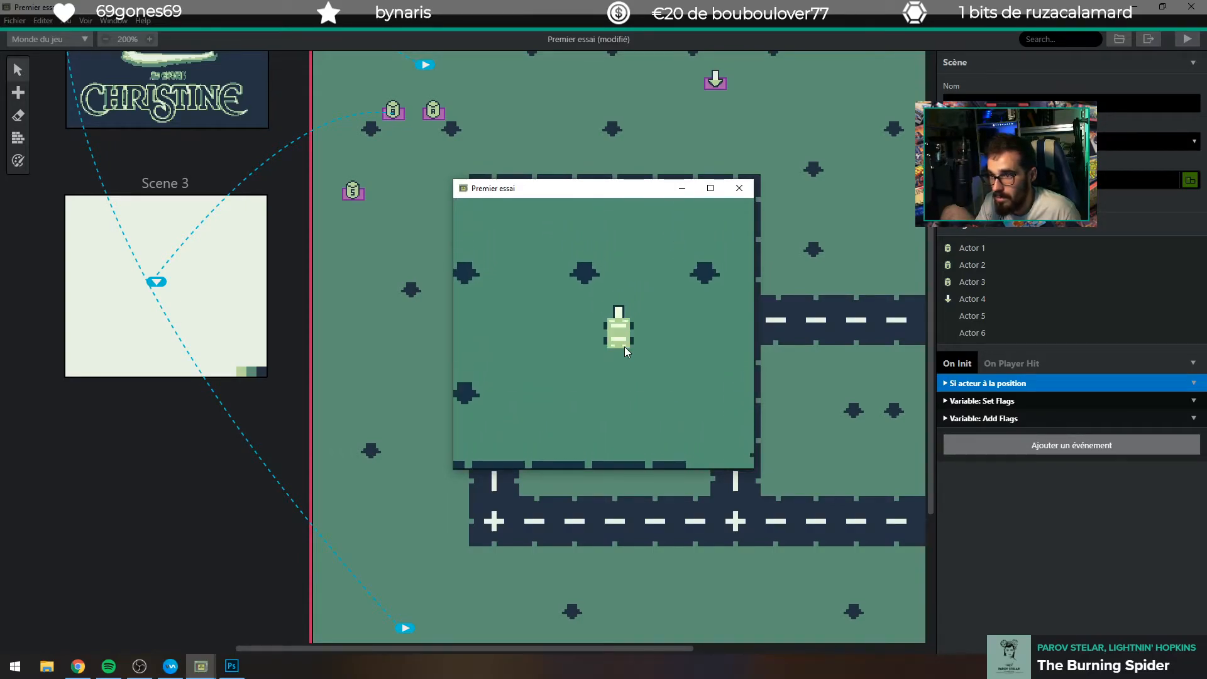
pyautogui.press('z')
pyautogui.press('z')
pyautogui.press('z')
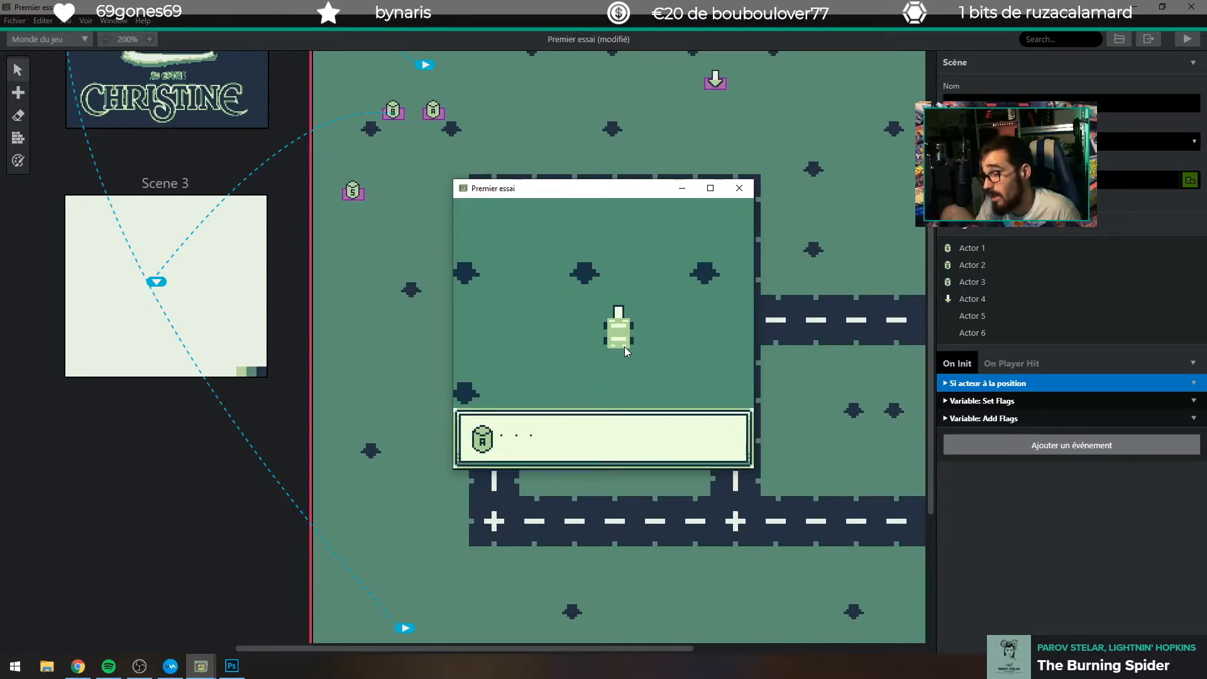
pyautogui.press('z')
pyautogui.press('z')
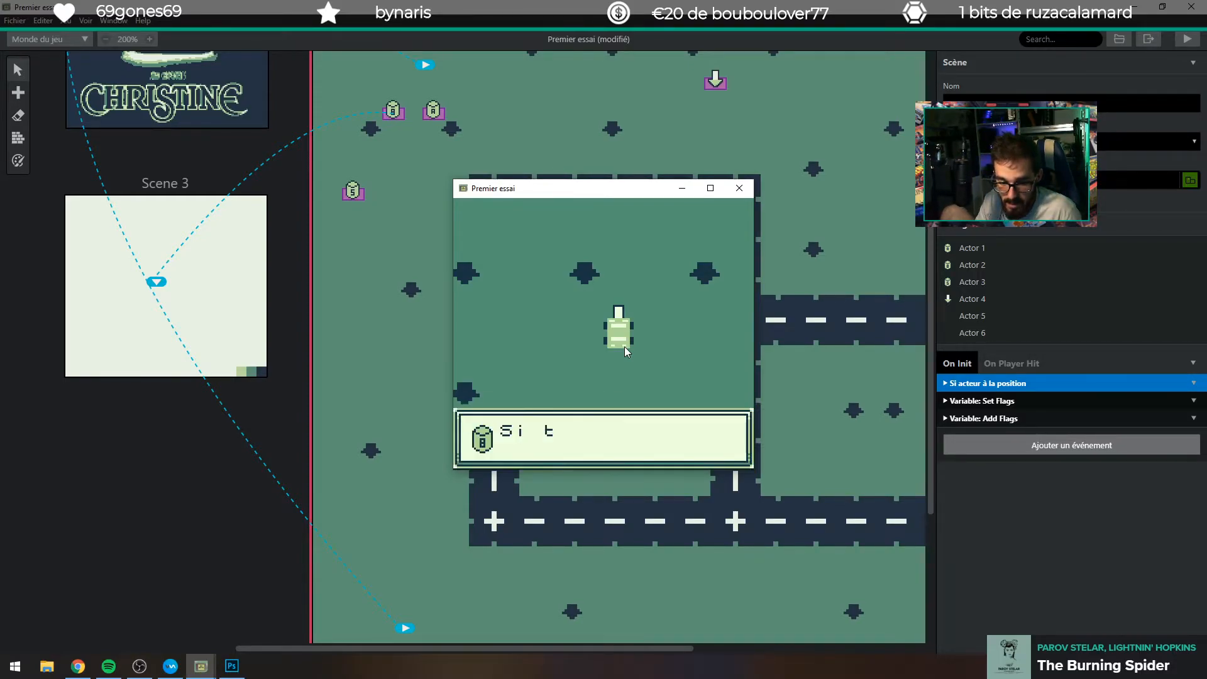
pyautogui.press('z')
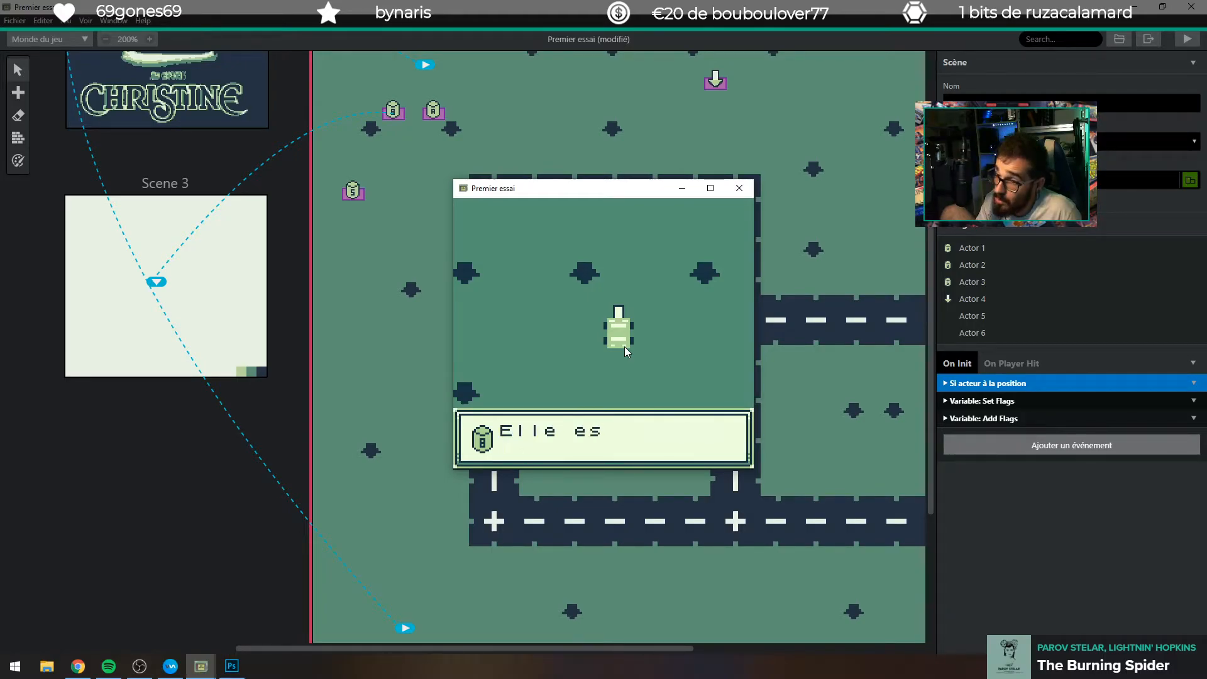
pyautogui.press('z')
pyautogui.press('z')
# Return to the wrecked car's road-side end, play through its missing-parts dialogue and close the game preview.
pyautogui.press('Down')
pyautogui.press('Left')
pyautogui.press('Down')
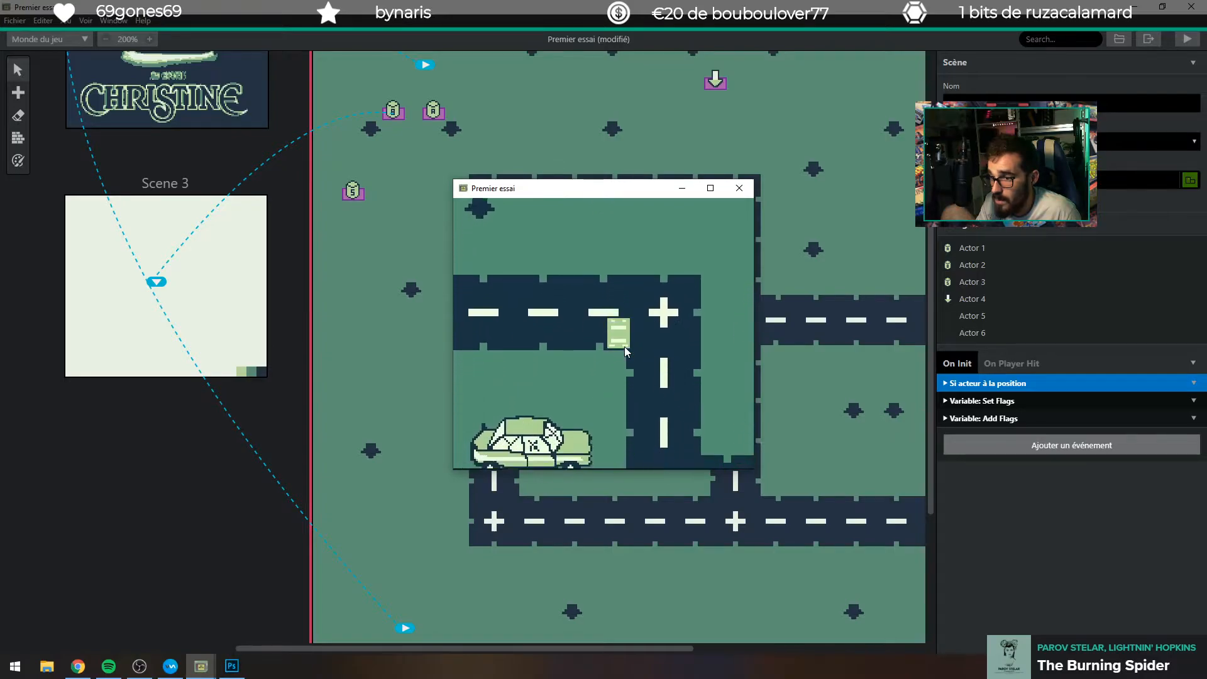
pyautogui.press('Left')
pyautogui.press('z')
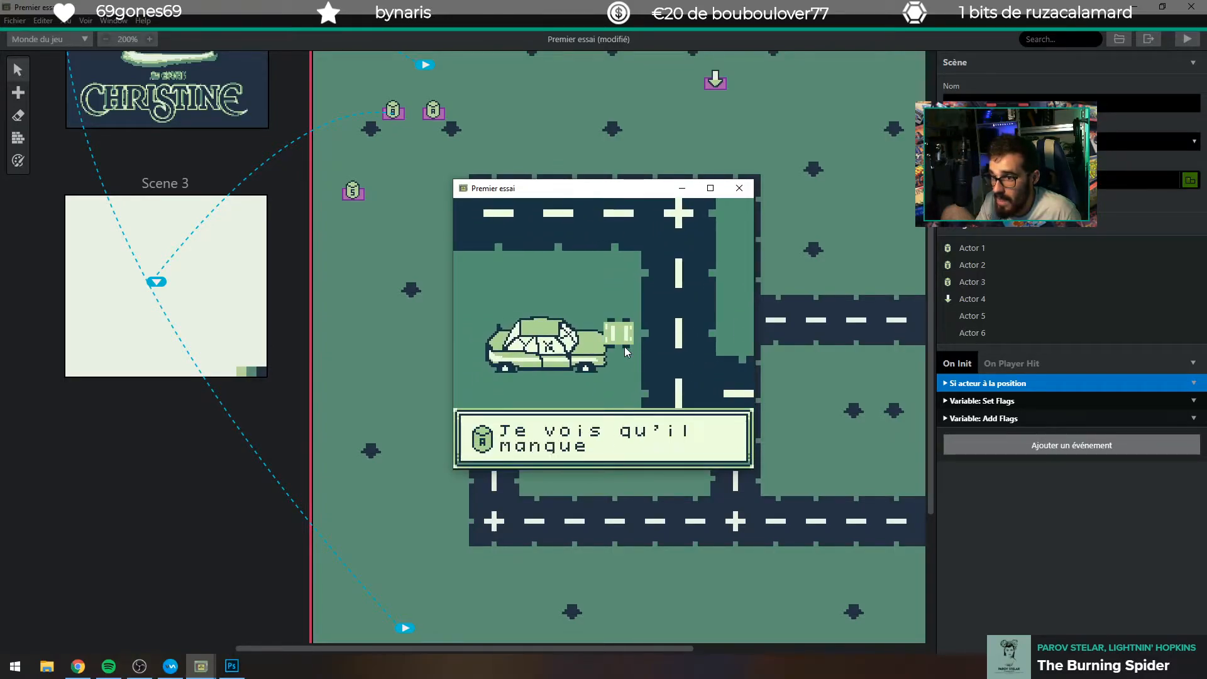
pyautogui.press('z')
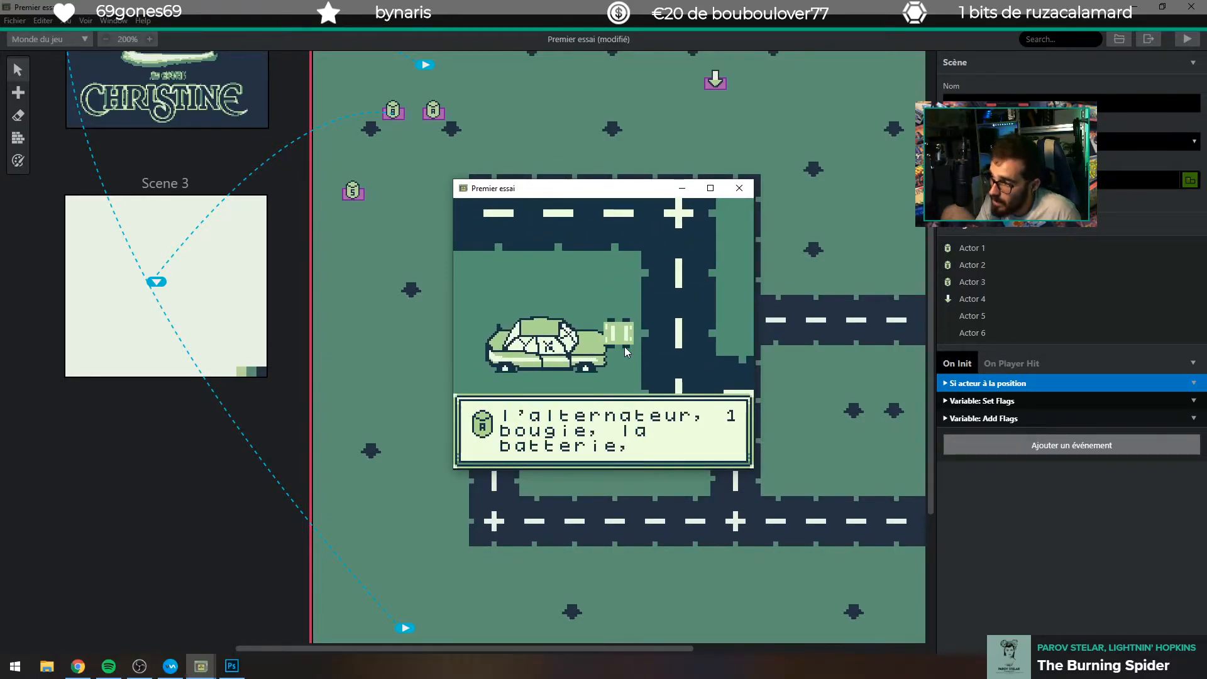
pyautogui.press('z')
pyautogui.press('z')
pyautogui.click(739, 188)
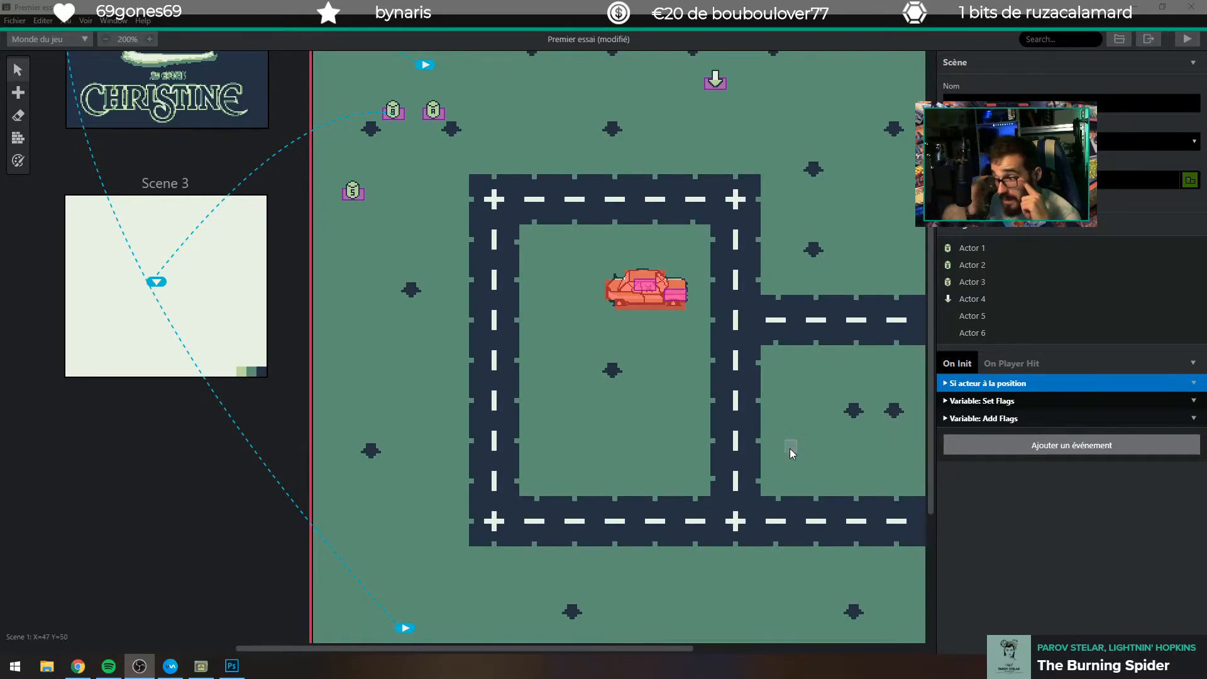
# Switch to Chrome and search Google for "gba game development".
pyautogui.click(77, 667)
pyautogui.click(181, 20)
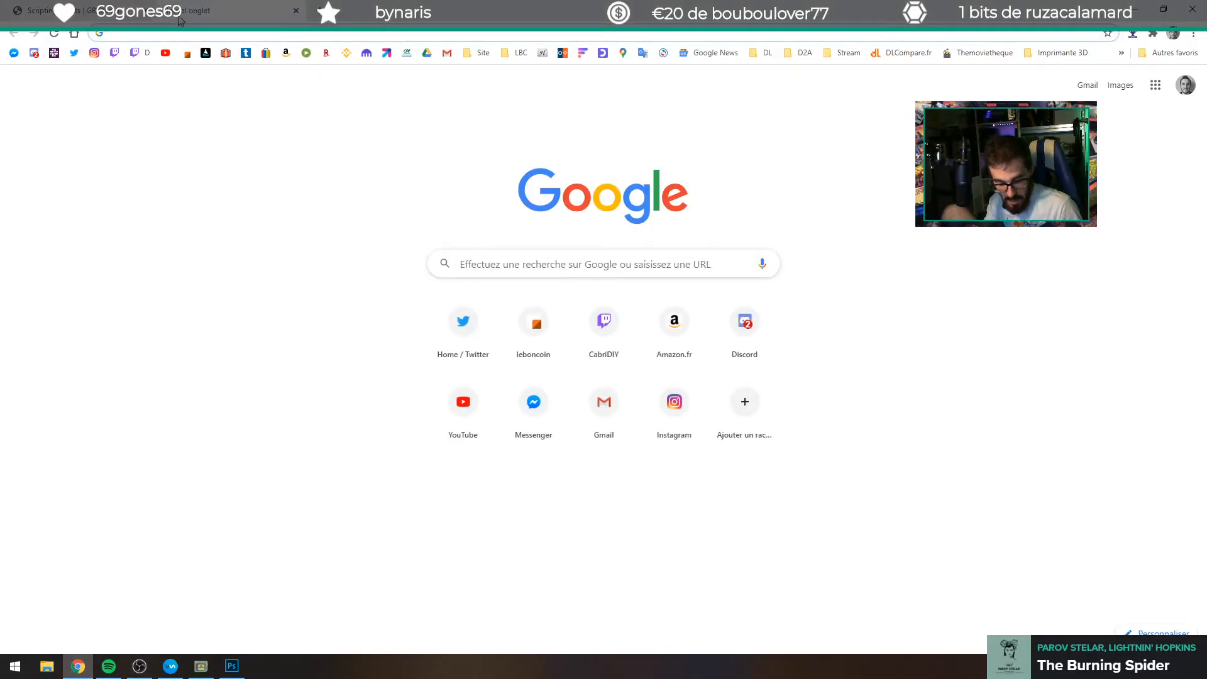
pyautogui.write('gba game de')
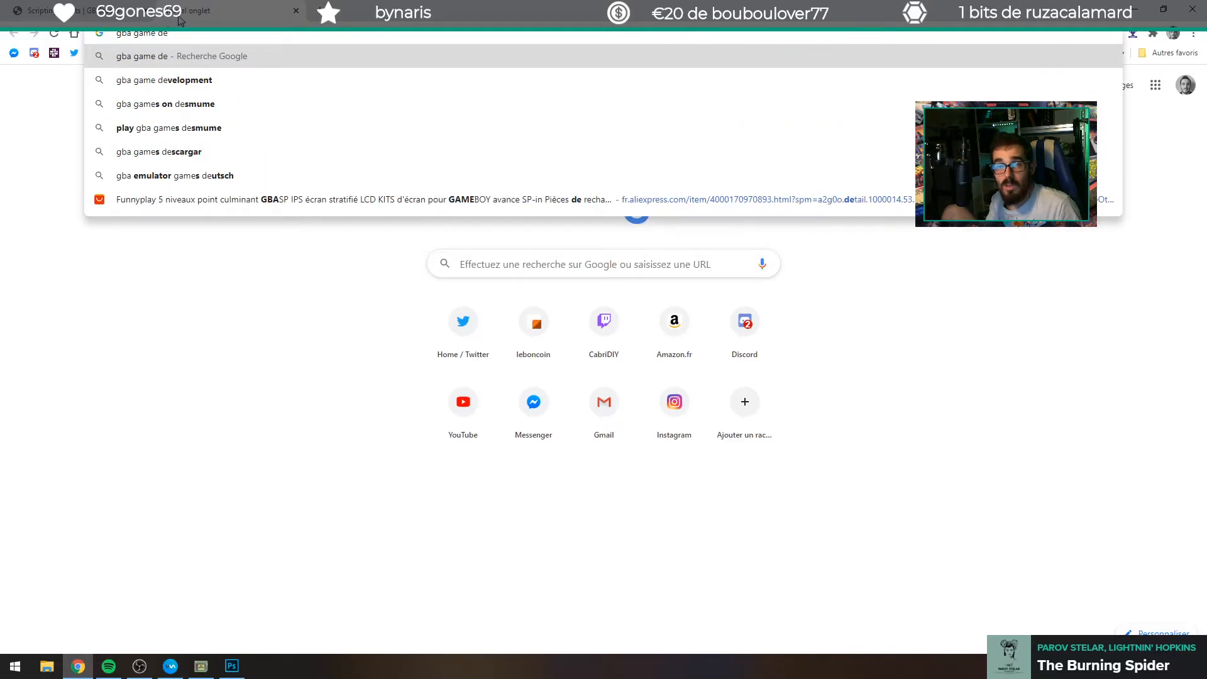
pyautogui.click(164, 80)
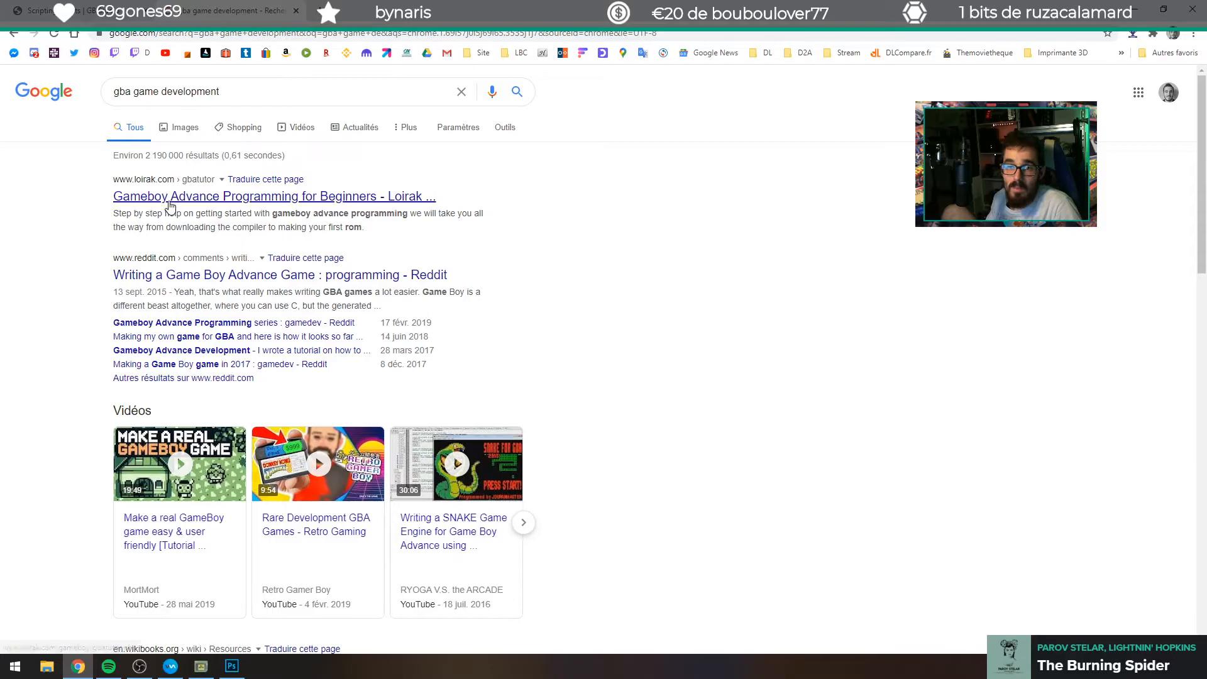
# Open Loirak's "Gameboy Advance Programming for Beginners" tutorial and examine its setup steps, graphics section and sample code.
pyautogui.click(169, 202)
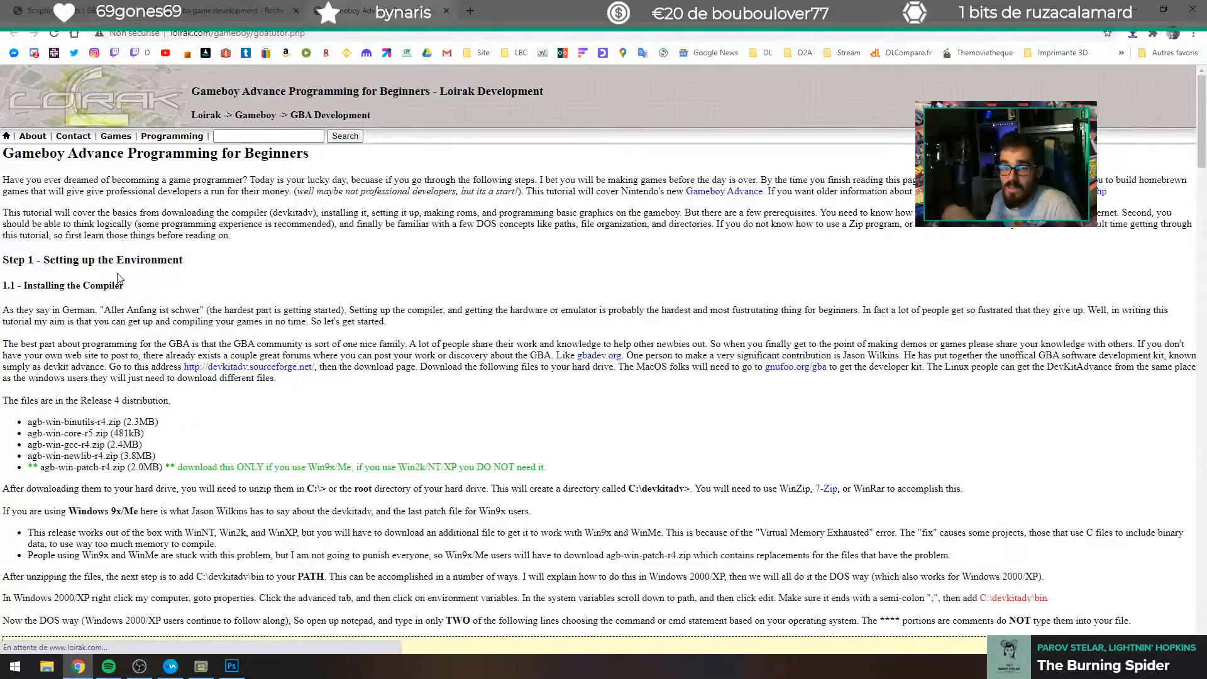
pyautogui.scroll(-20, 99, 285)
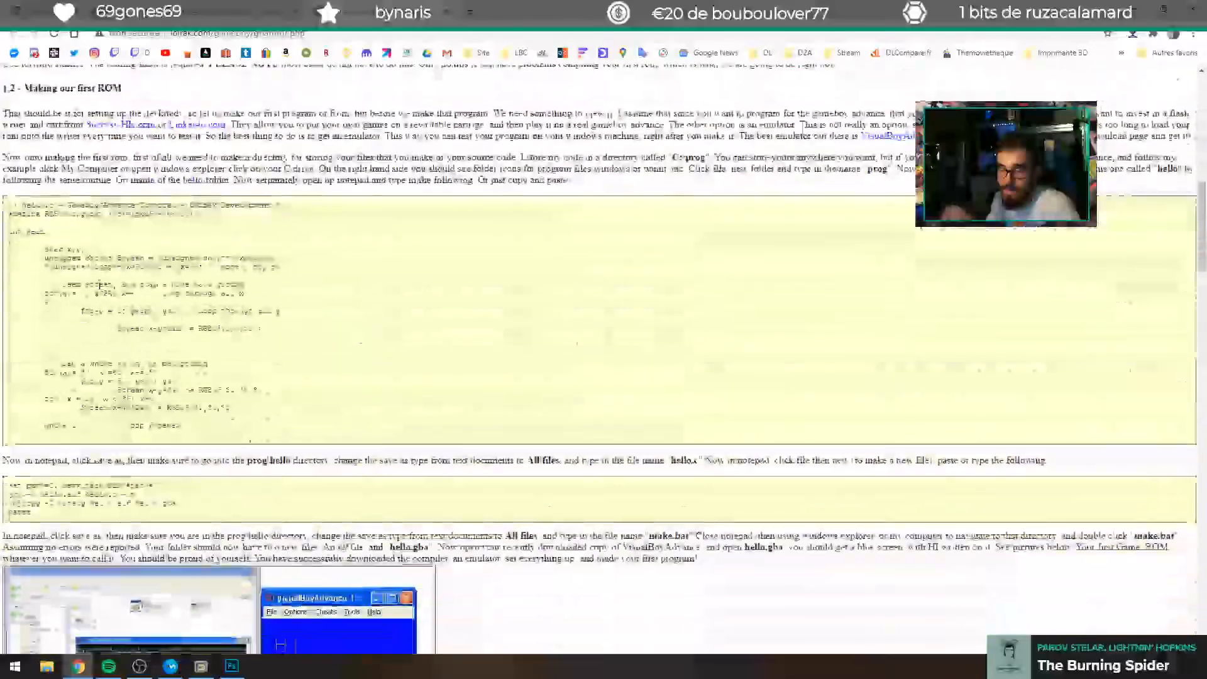
pyautogui.moveTo(300, 345)
pyautogui.mouseDown()
pyautogui.moveTo(349, 355)
pyautogui.moveTo(305, 360)
pyautogui.mouseUp()
pyautogui.scroll(-15, 279, 476)
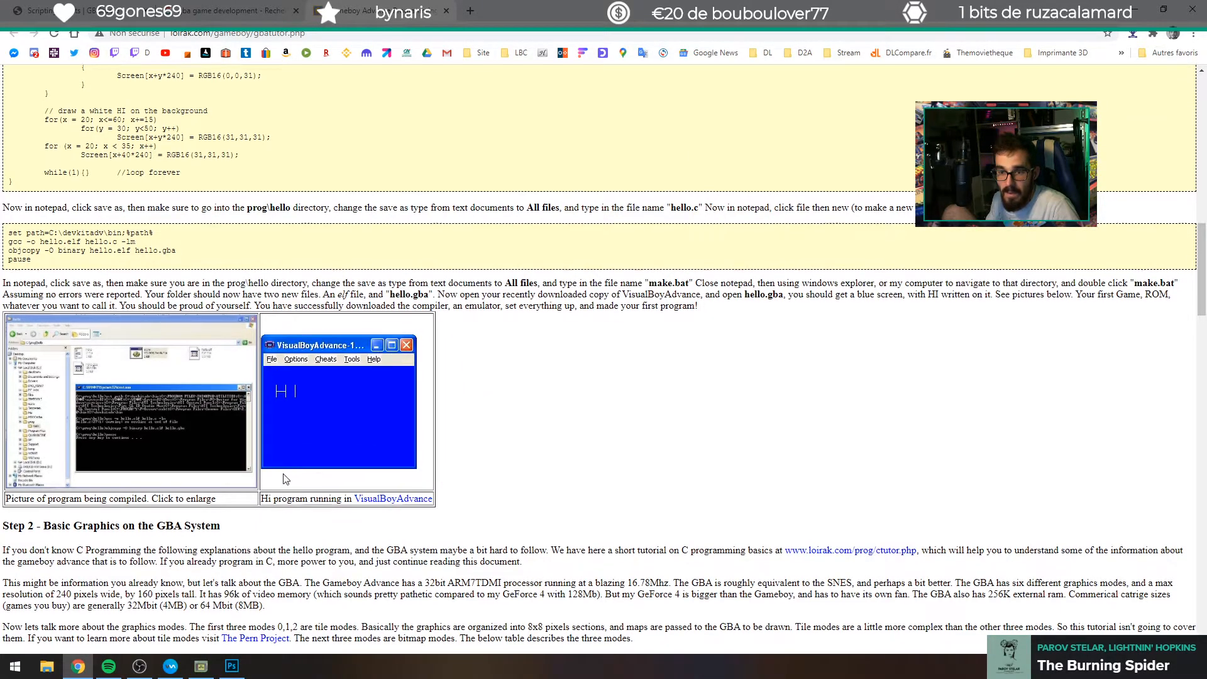
pyautogui.scroll(-5, 280, 475)
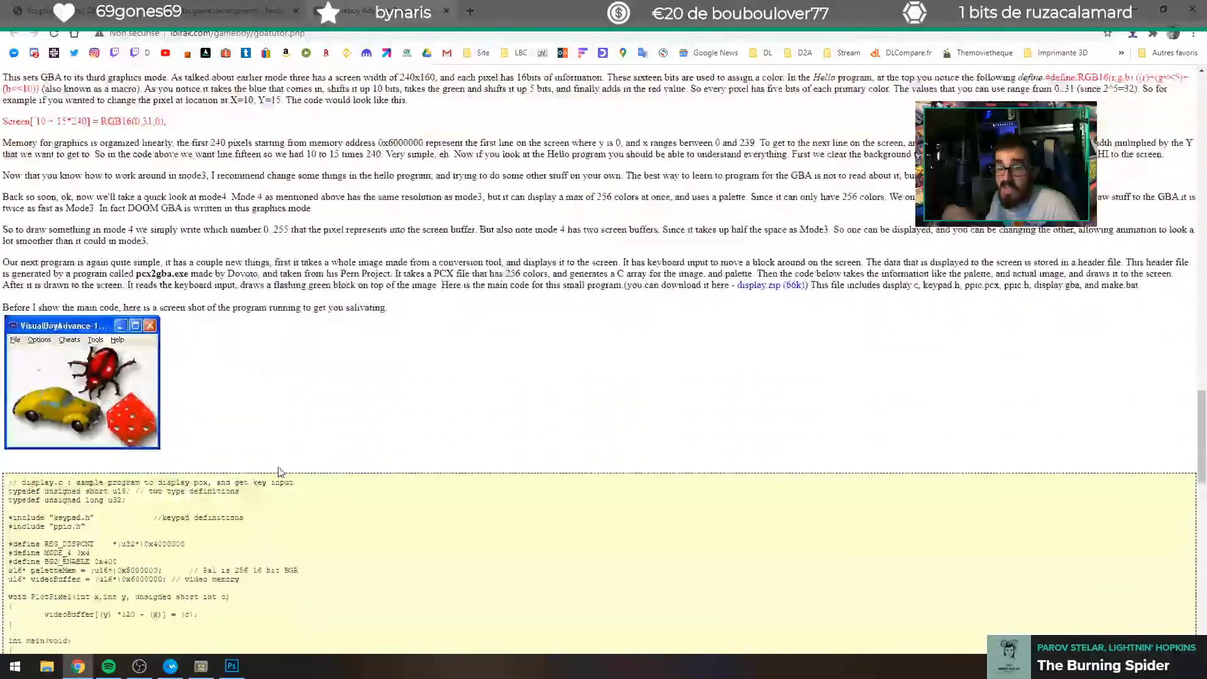
pyautogui.scroll(-10, 241, 489)
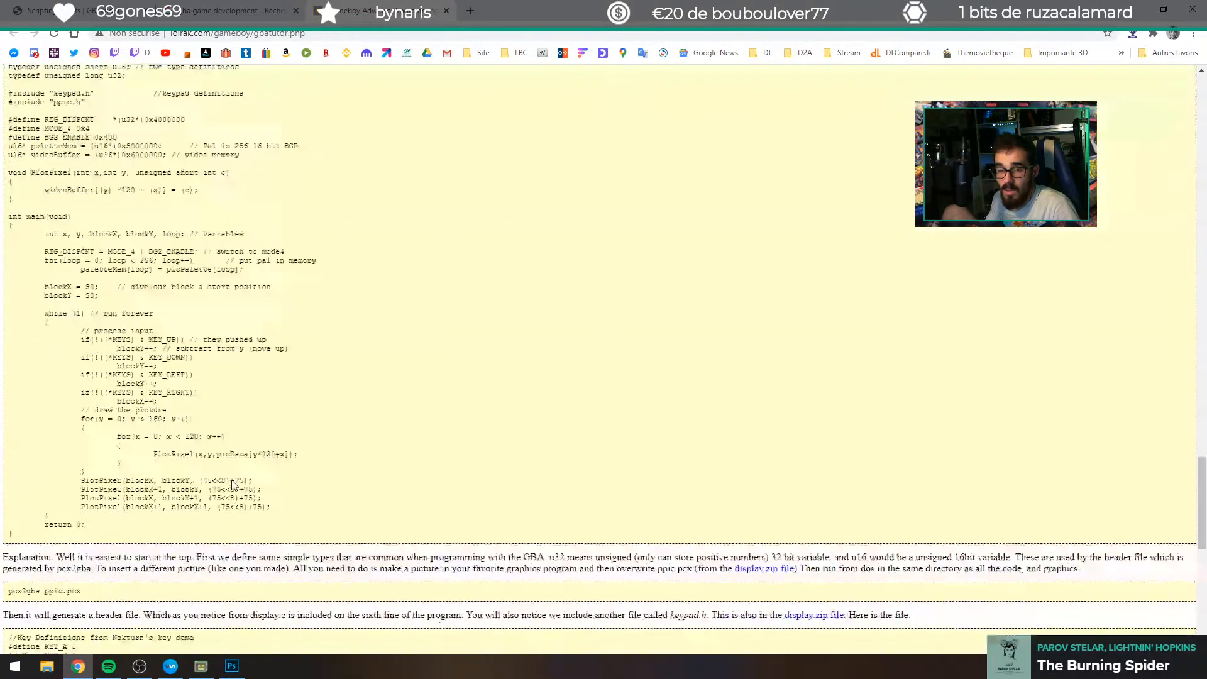
# Open YouTube and search for "gba game development".
pyautogui.click(165, 53)
pyautogui.click(435, 83)
pyautogui.write('gba gaùe')
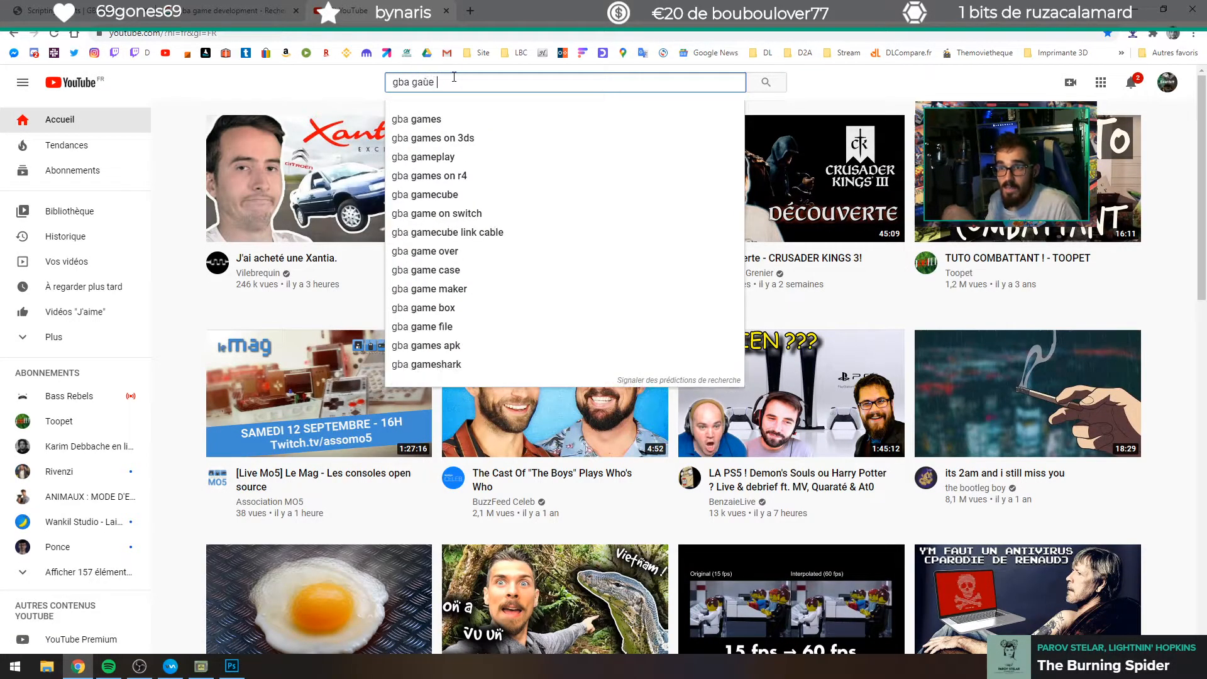
pyautogui.press('BackSpace')
pyautogui.press('BackSpace')
pyautogui.press('BackSpace')
pyautogui.write('me development')
pyautogui.press('Return')
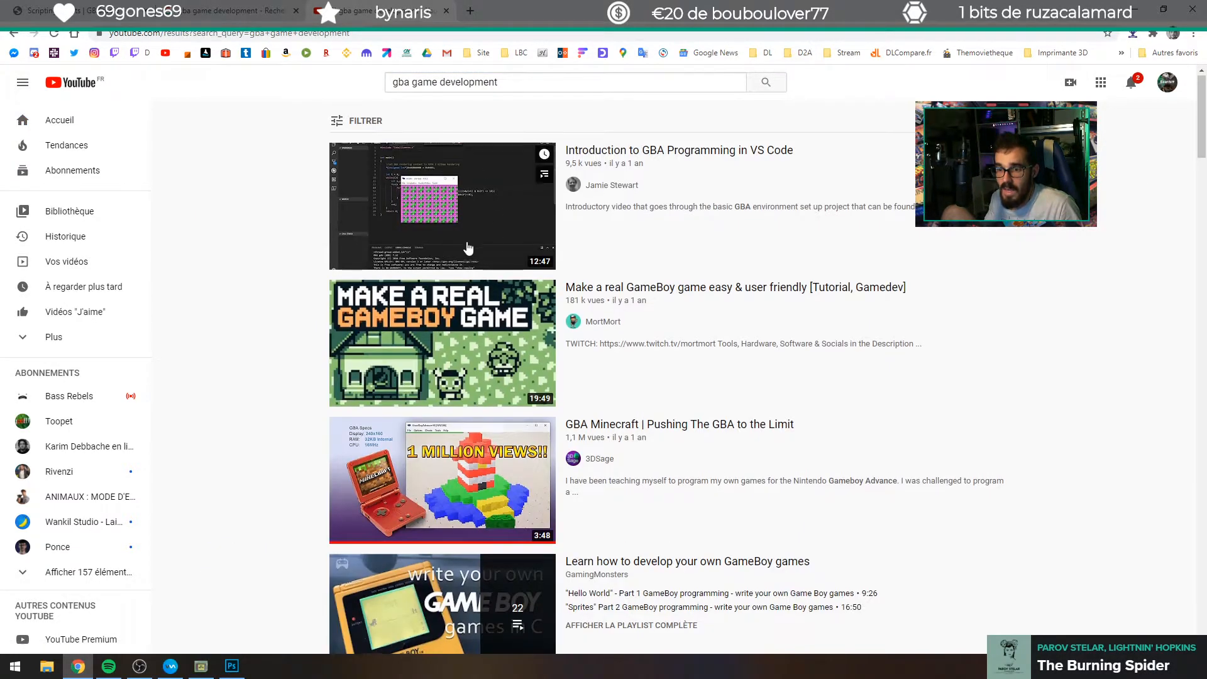
# Open the 3DSage channel from the search results and watch parts of its realistic GBA tech demo video.
pyautogui.scroll(-2, 470, 247)
pyautogui.click(594, 335)
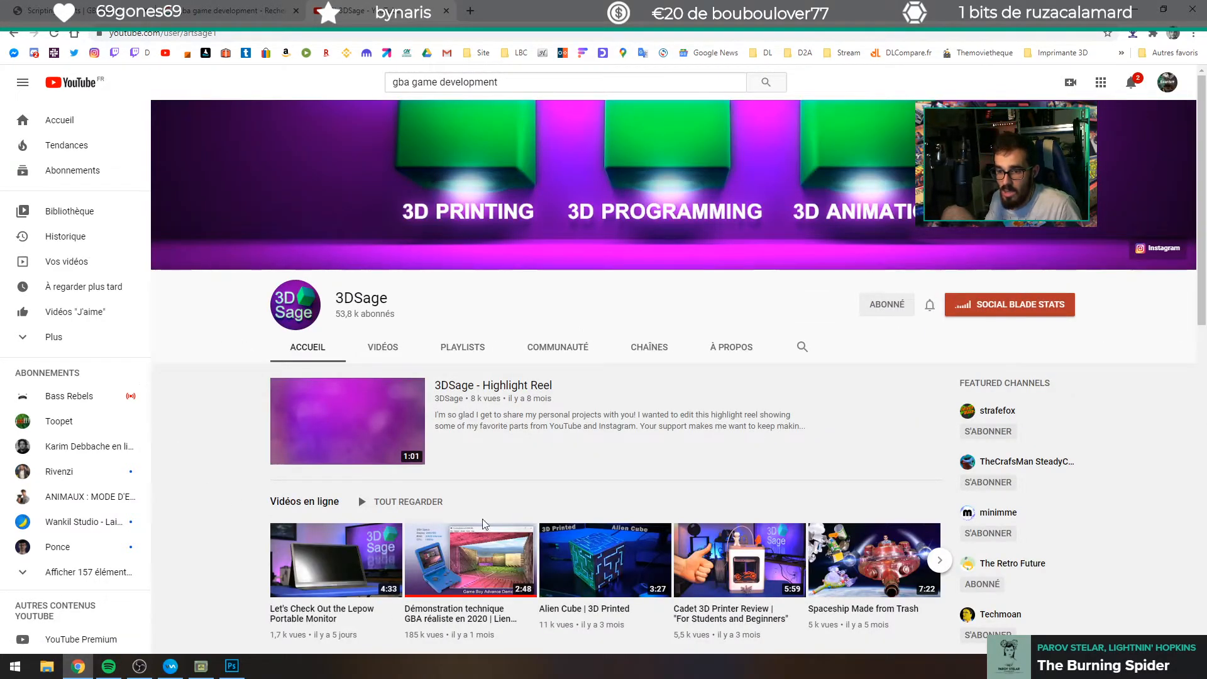
pyautogui.click(483, 538)
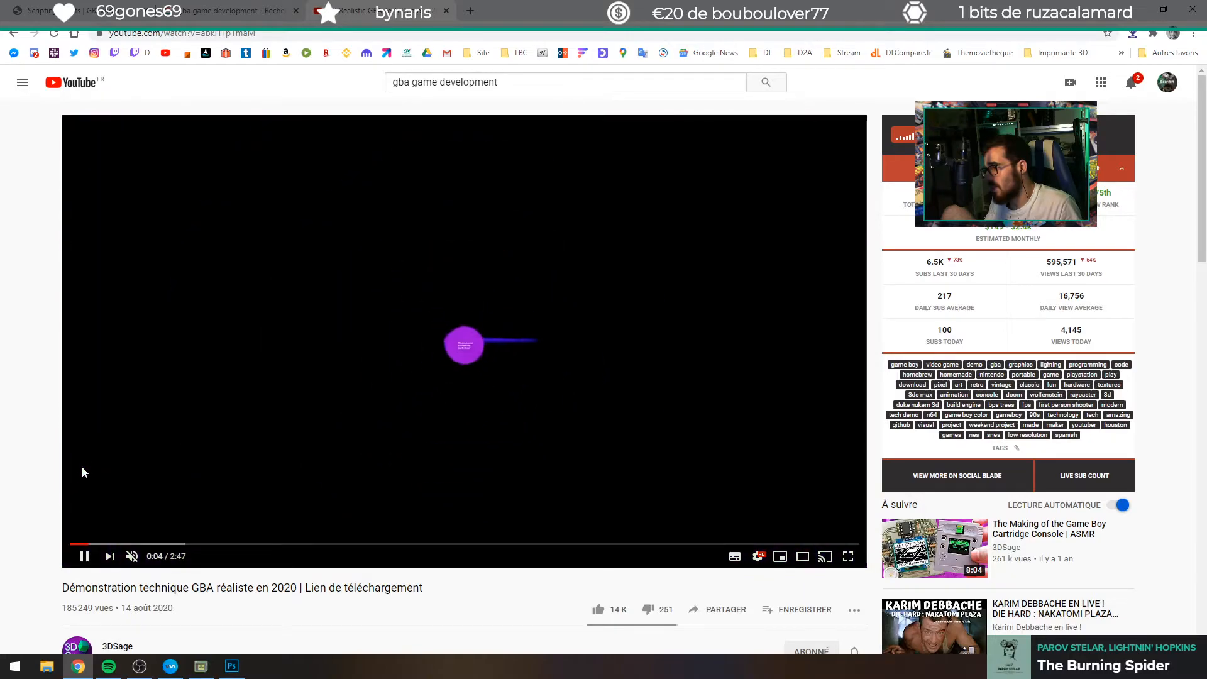
pyautogui.click(230, 544)
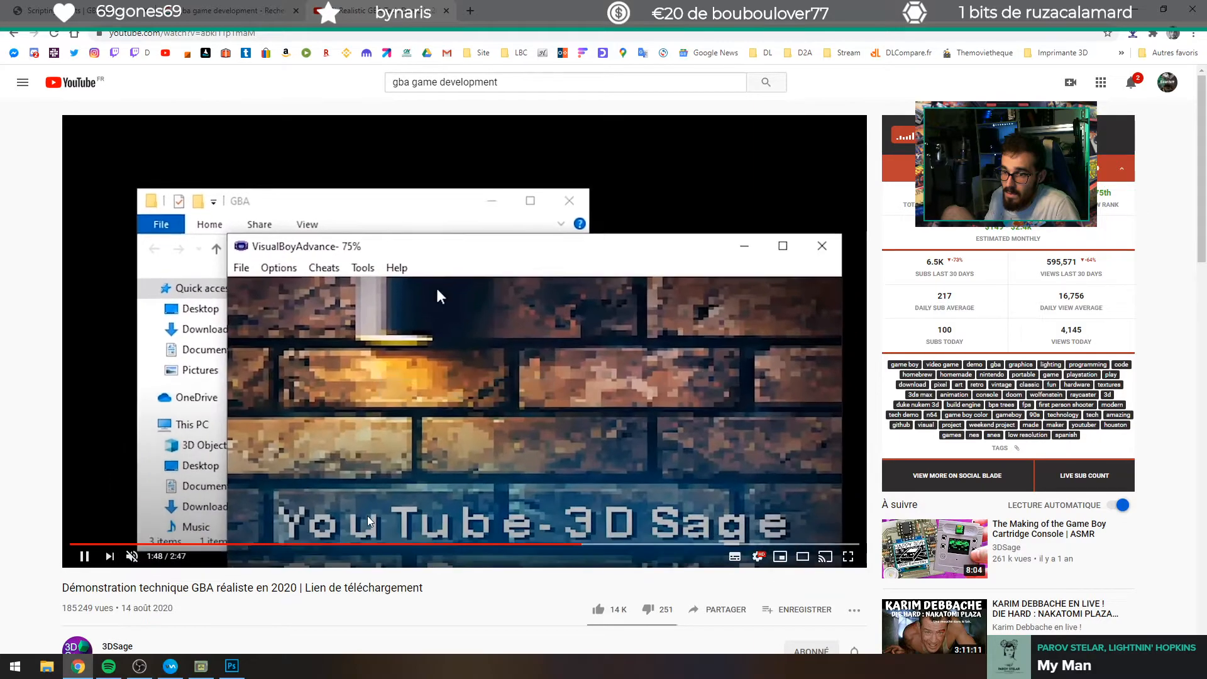
pyautogui.click(693, 544)
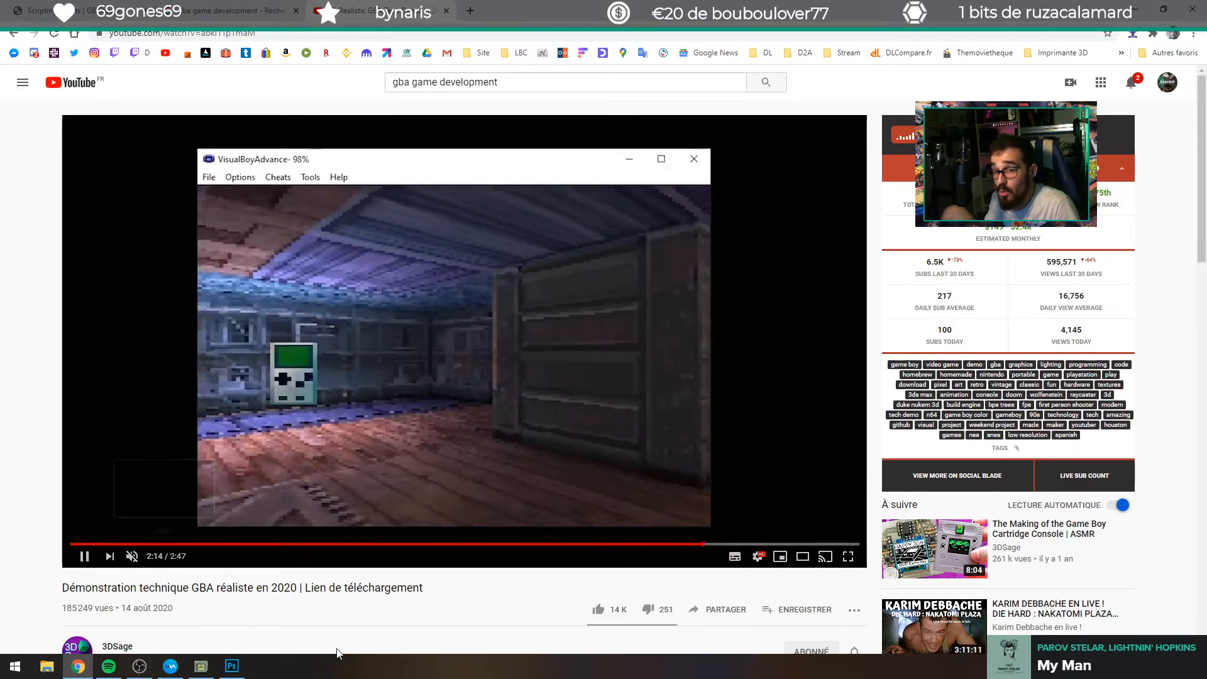
# Return to the 3DSage channel, browse its uploaded and popular videos, close that tab and switch back to GB Studio.
pyautogui.scroll(-3, 150, 503)
pyautogui.click(129, 468)
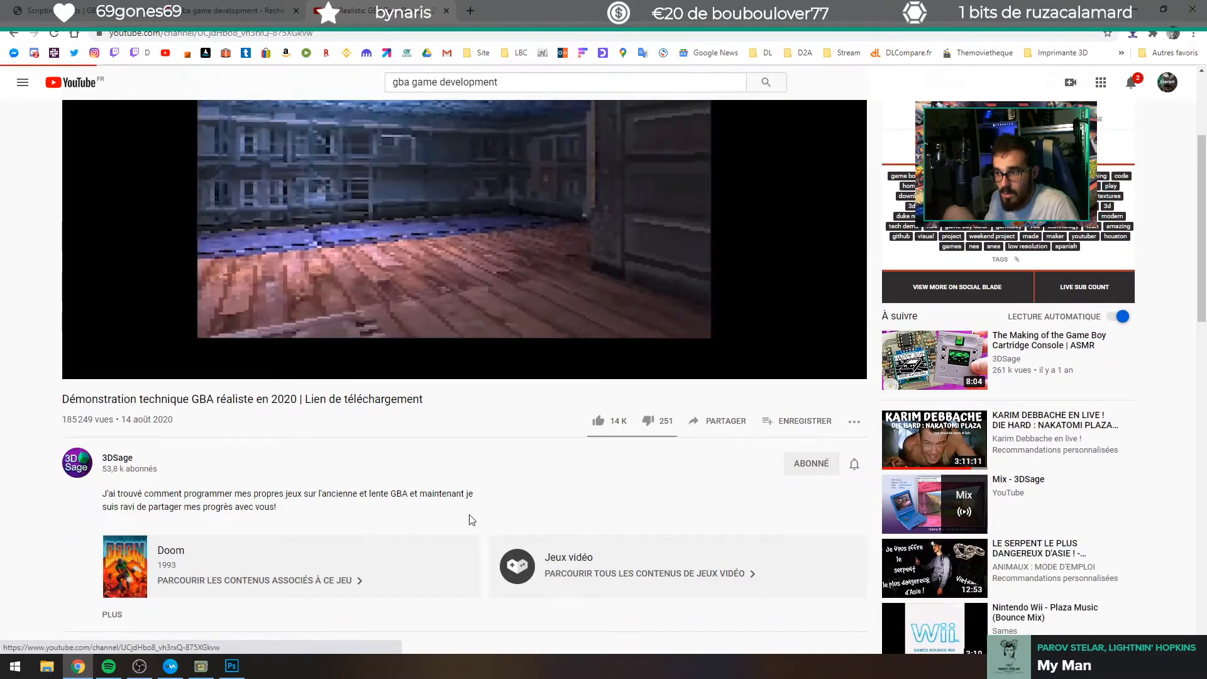
pyautogui.scroll(-3, 310, 501)
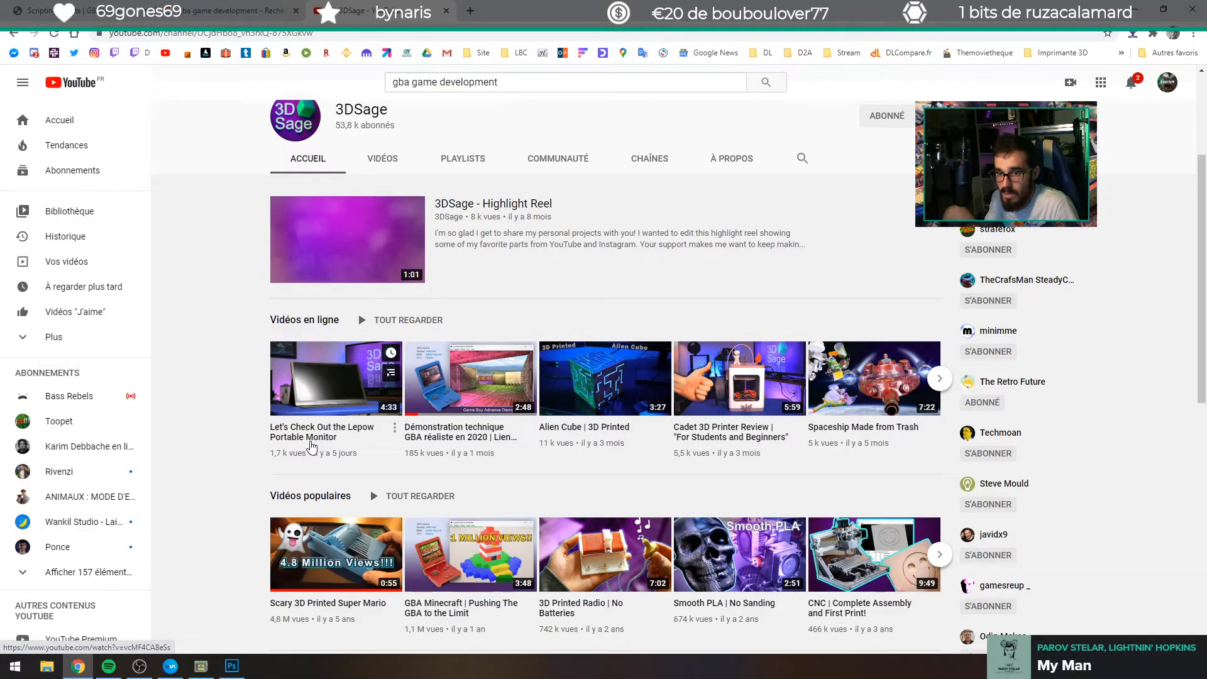
pyautogui.scroll(-1, 168, 488)
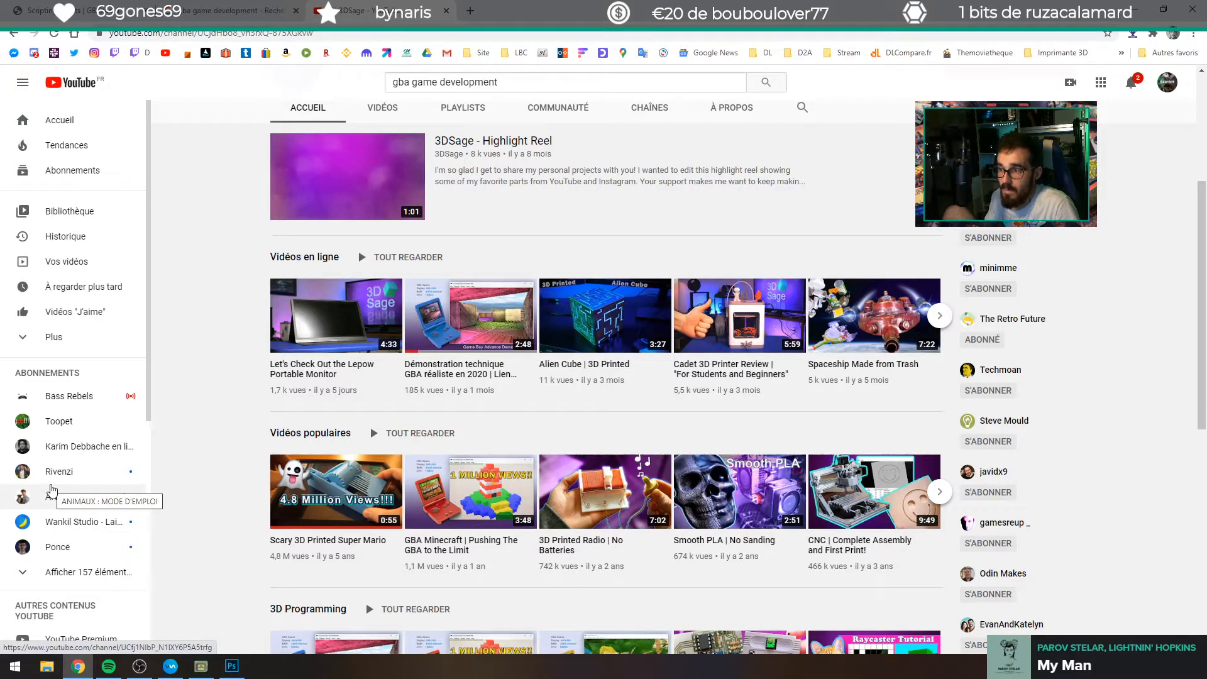
pyautogui.click(445, 11)
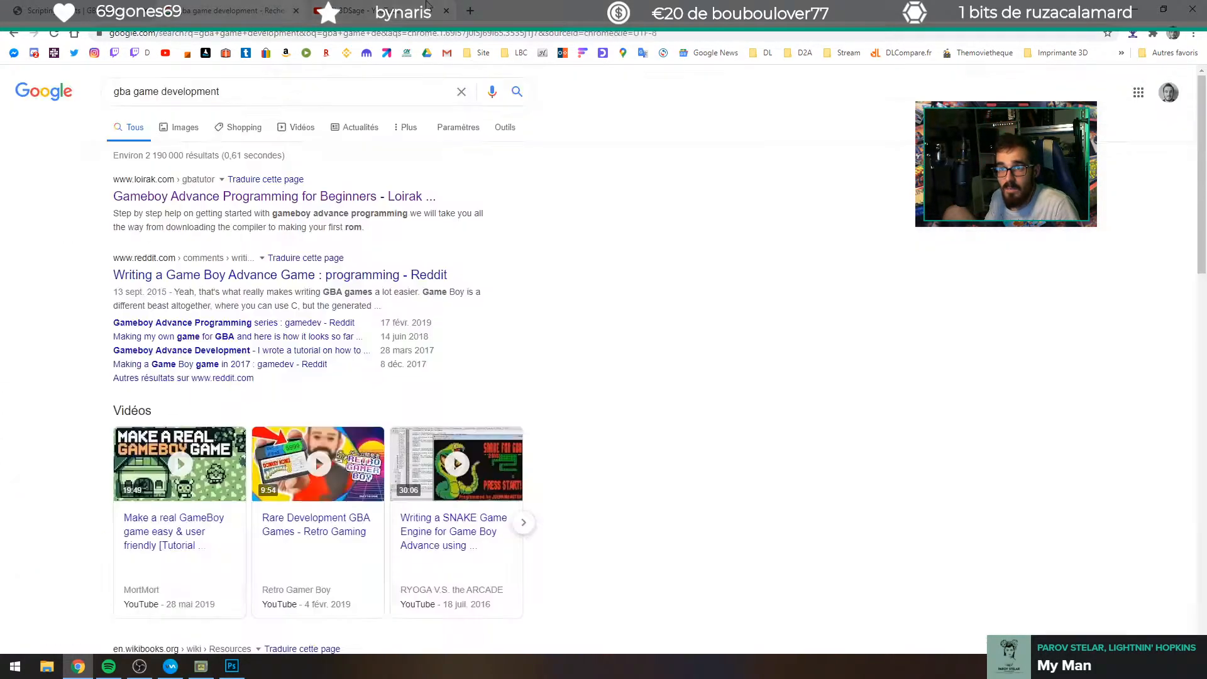
pyautogui.click(1141, 8)
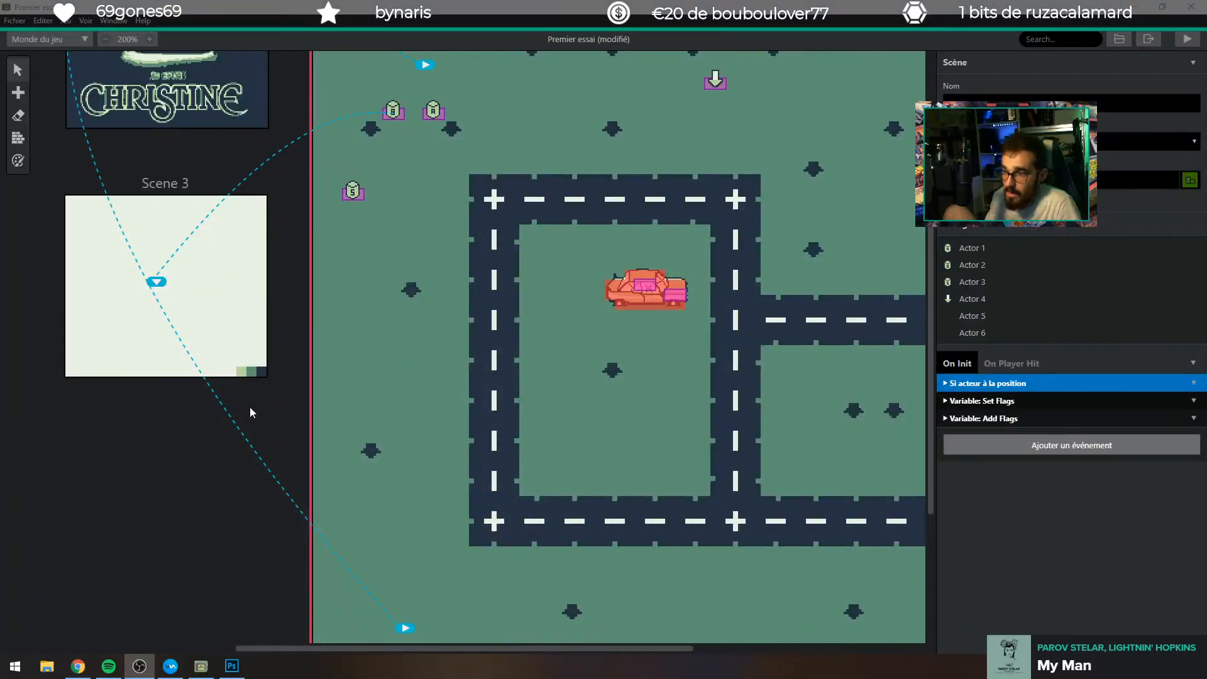
# In the wrecked car's middle actor, set the flag check for the "Yes, elle démarre !" dialogue to Flag 4.
pyautogui.click(641, 287)
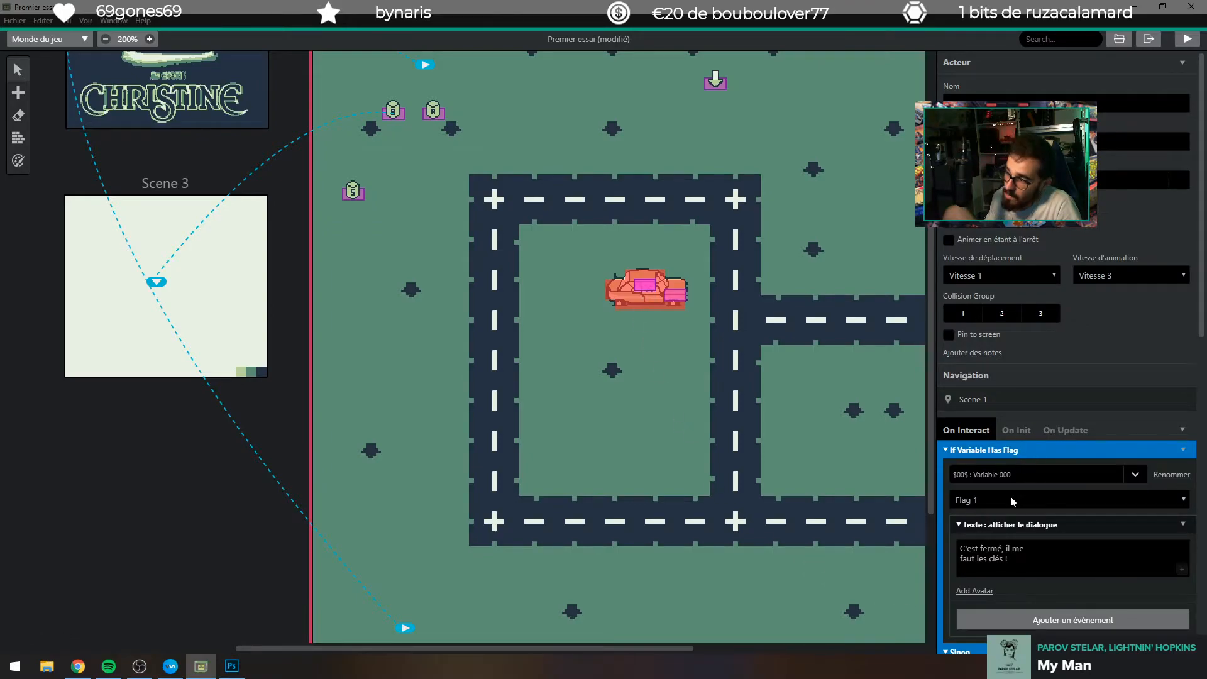
pyautogui.scroll(-5, 999, 466)
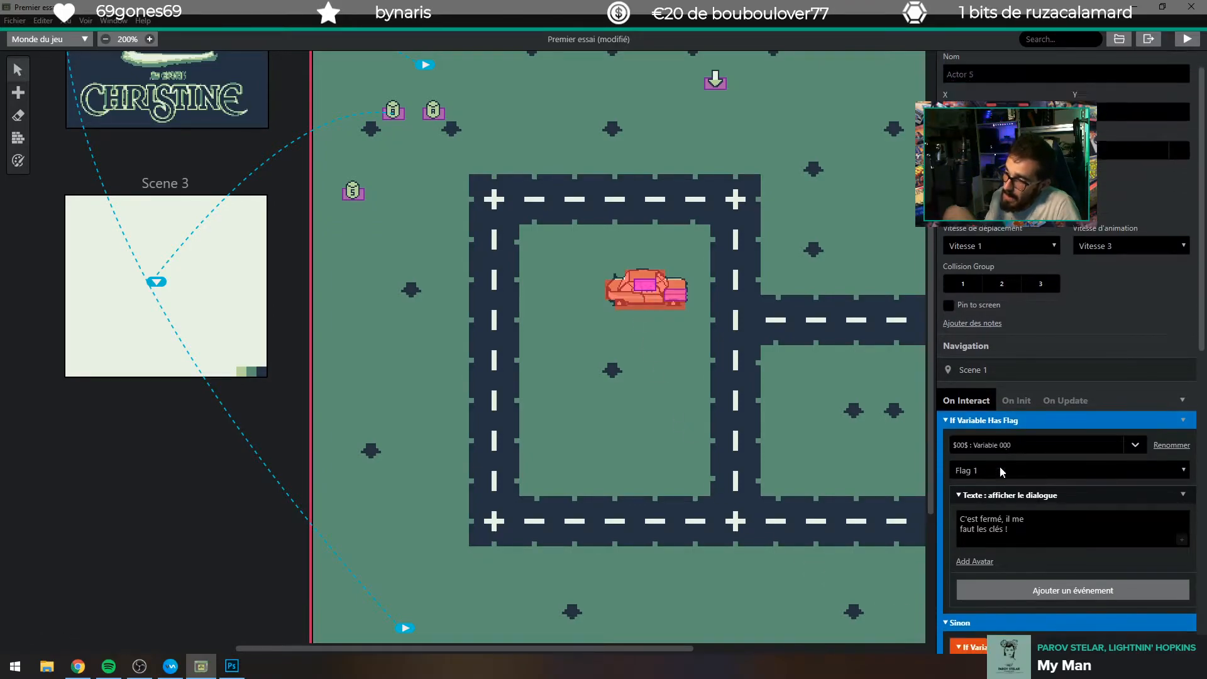
pyautogui.scroll(-2, 993, 440)
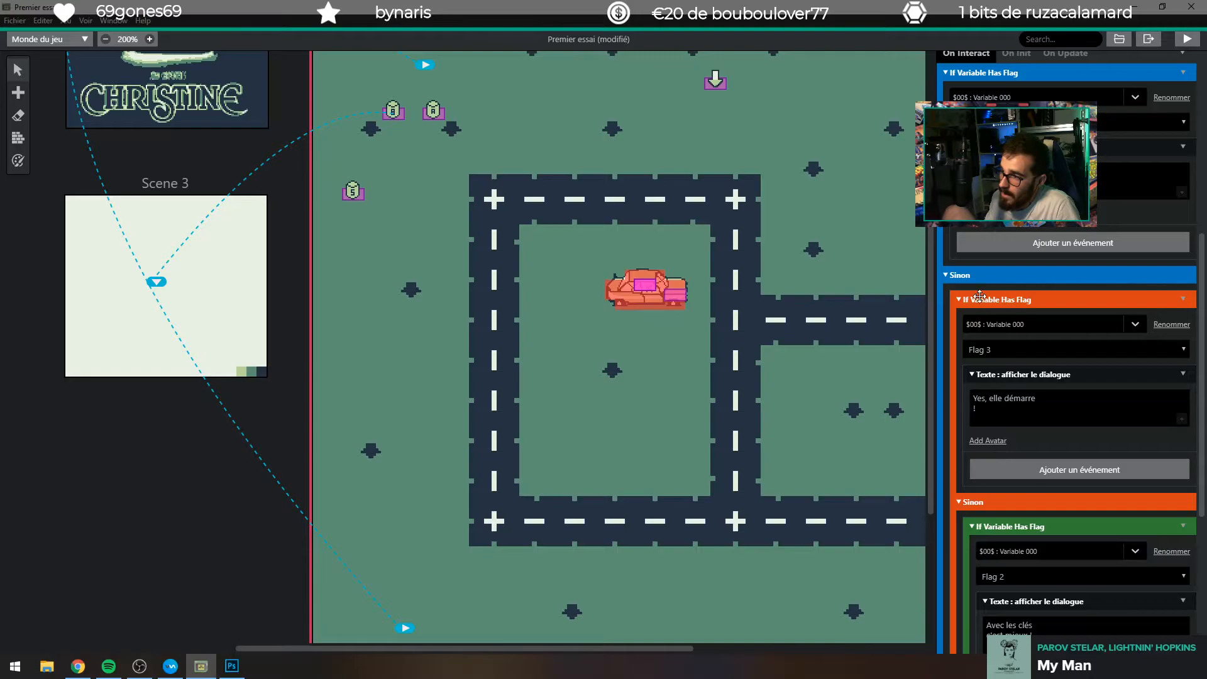
pyautogui.scroll(-2, 999, 352)
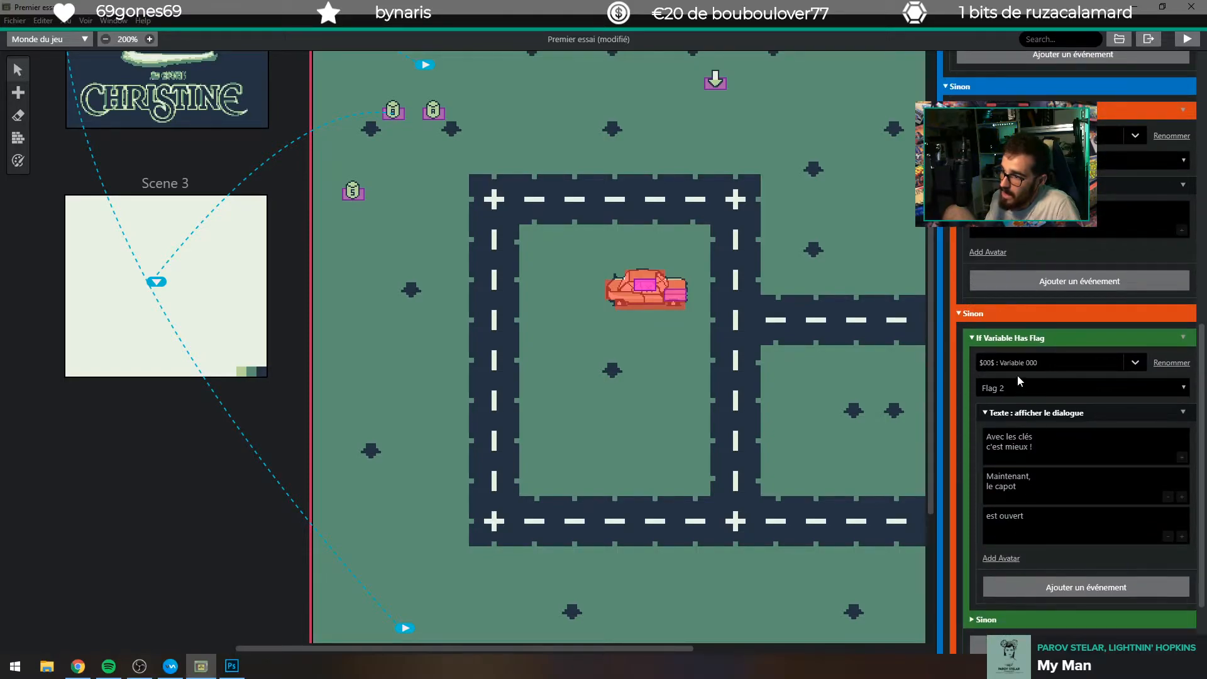
pyautogui.scroll(-2, 1052, 564)
pyautogui.scroll(3, 1037, 440)
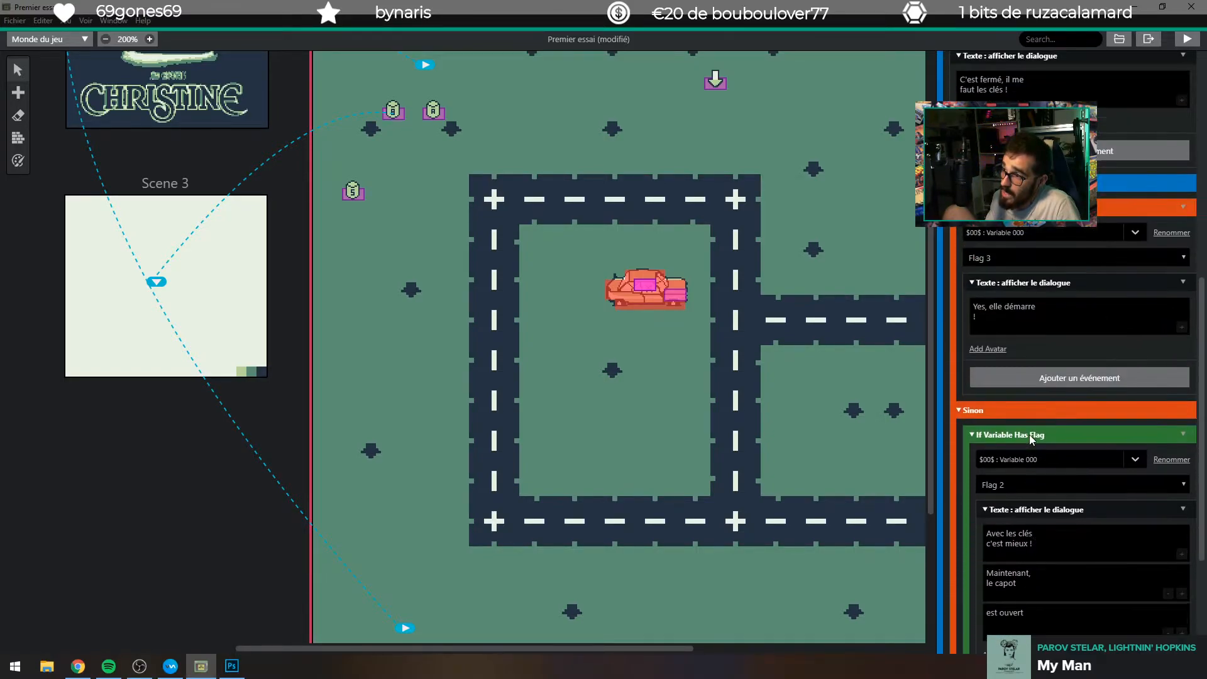
pyautogui.click(1052, 258)
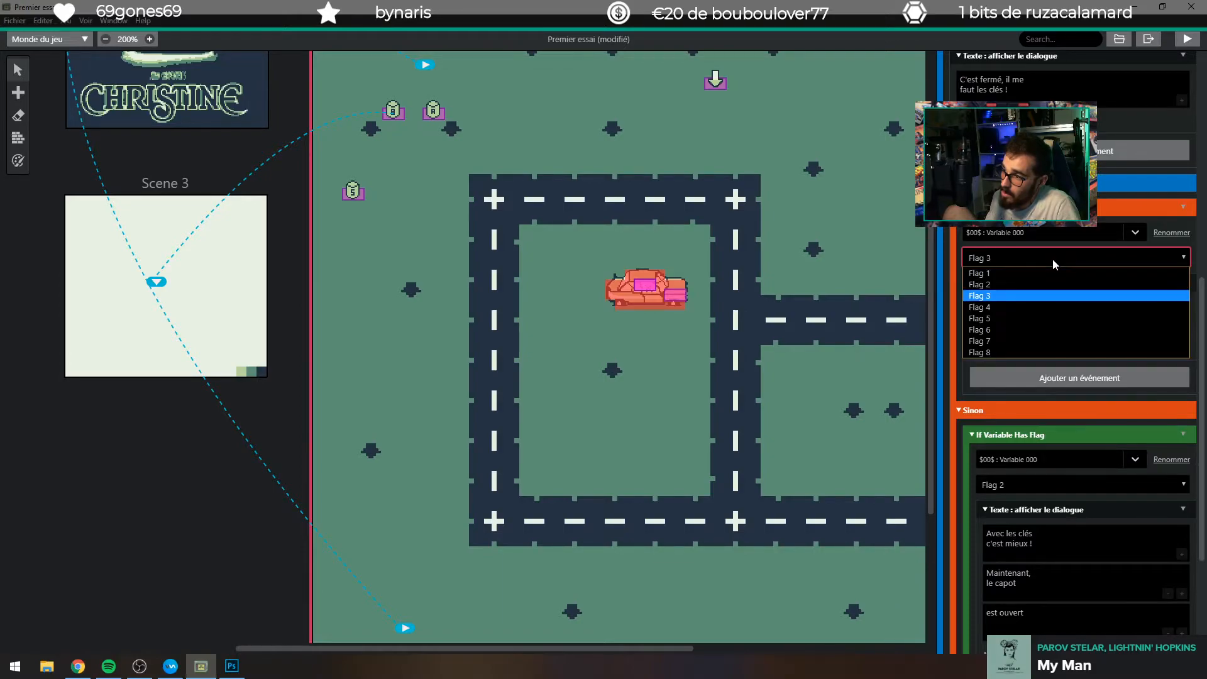
pyautogui.click(1021, 307)
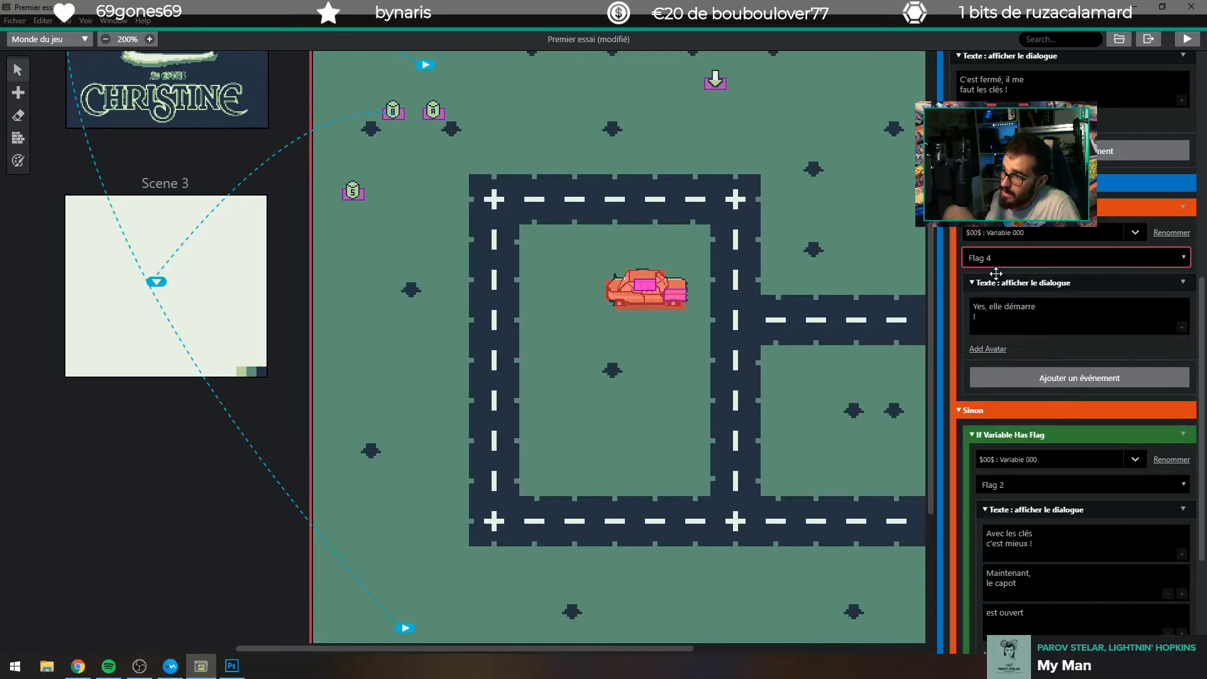
# Add a Set Flags event after the "Avec les clés c'est mieux !" dialogue, setting Flag 3 on Variable 000.
pyautogui.scroll(-3, 1050, 512)
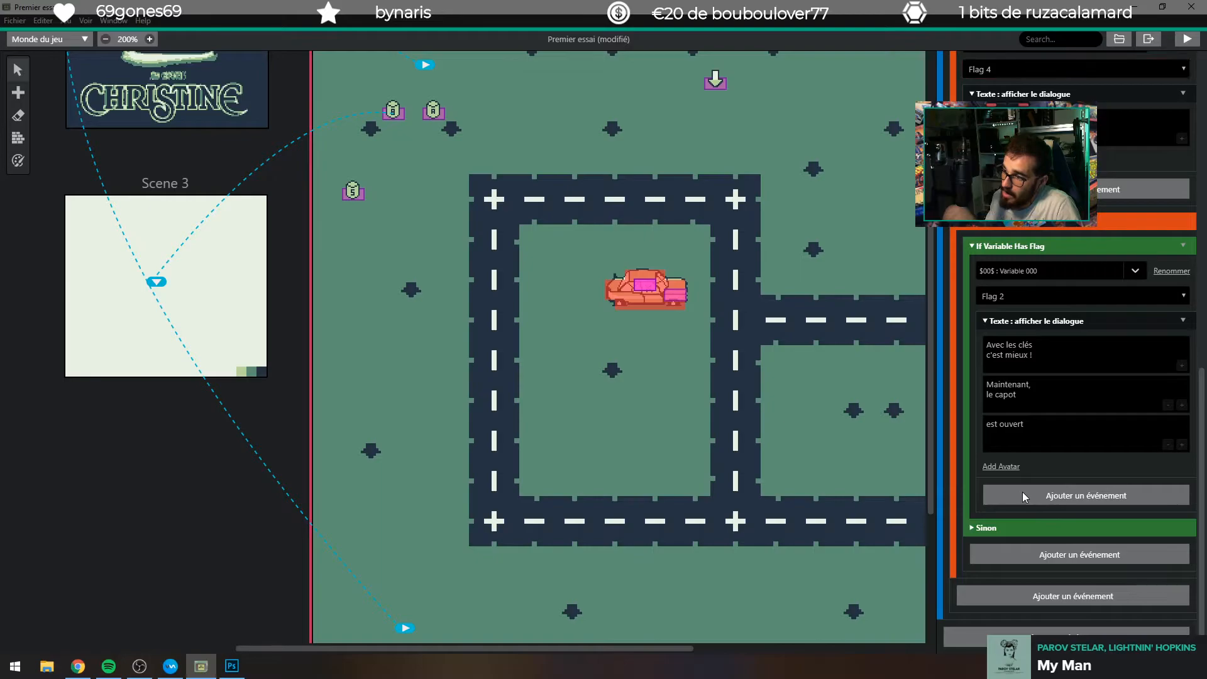
pyautogui.click(1022, 494)
pyautogui.write('flag')
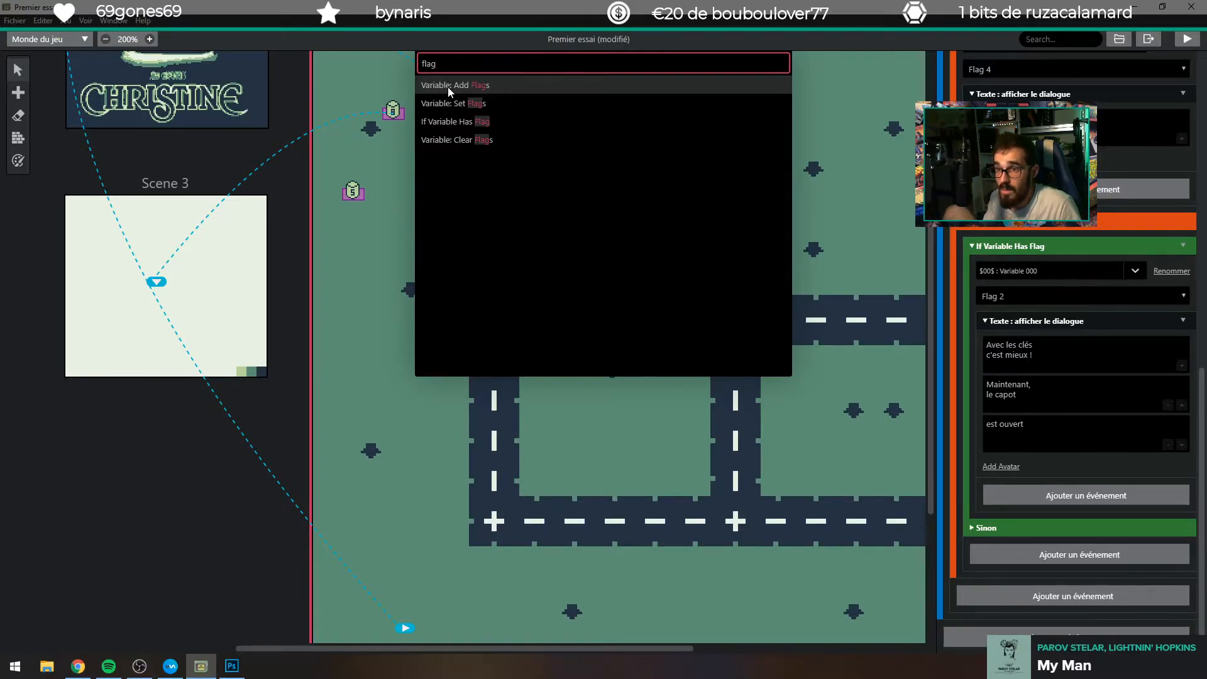
pyautogui.click(480, 103)
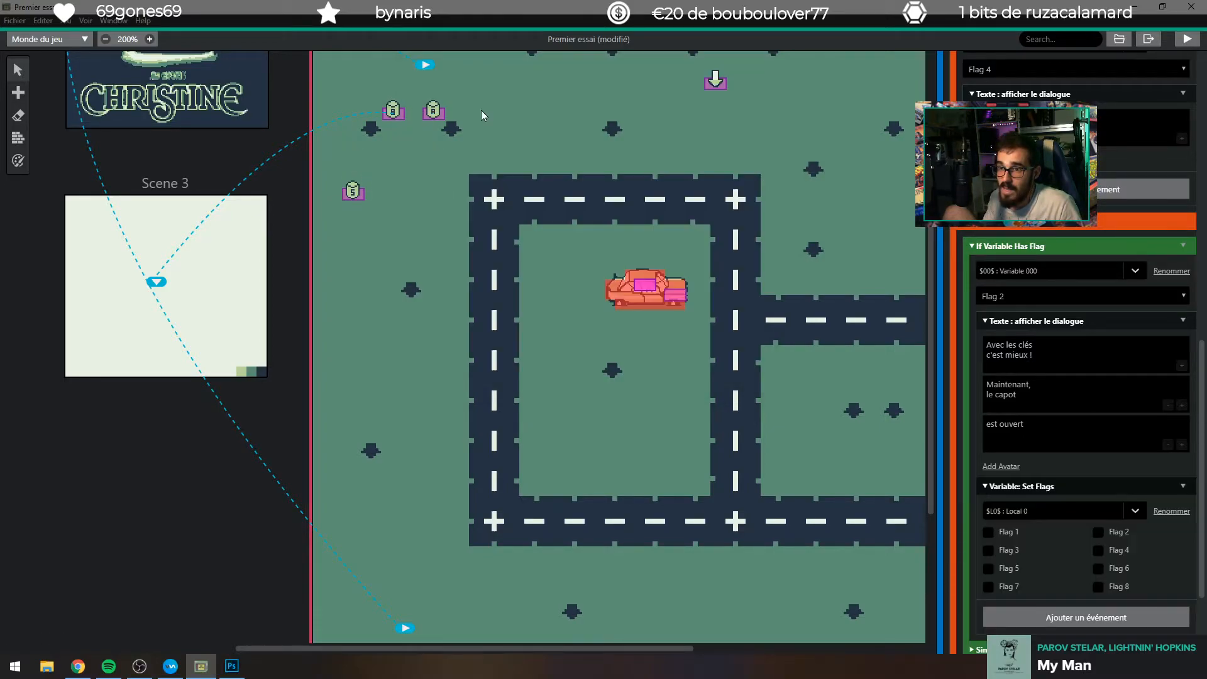
pyautogui.click(1039, 511)
pyautogui.scroll(-2, 1053, 560)
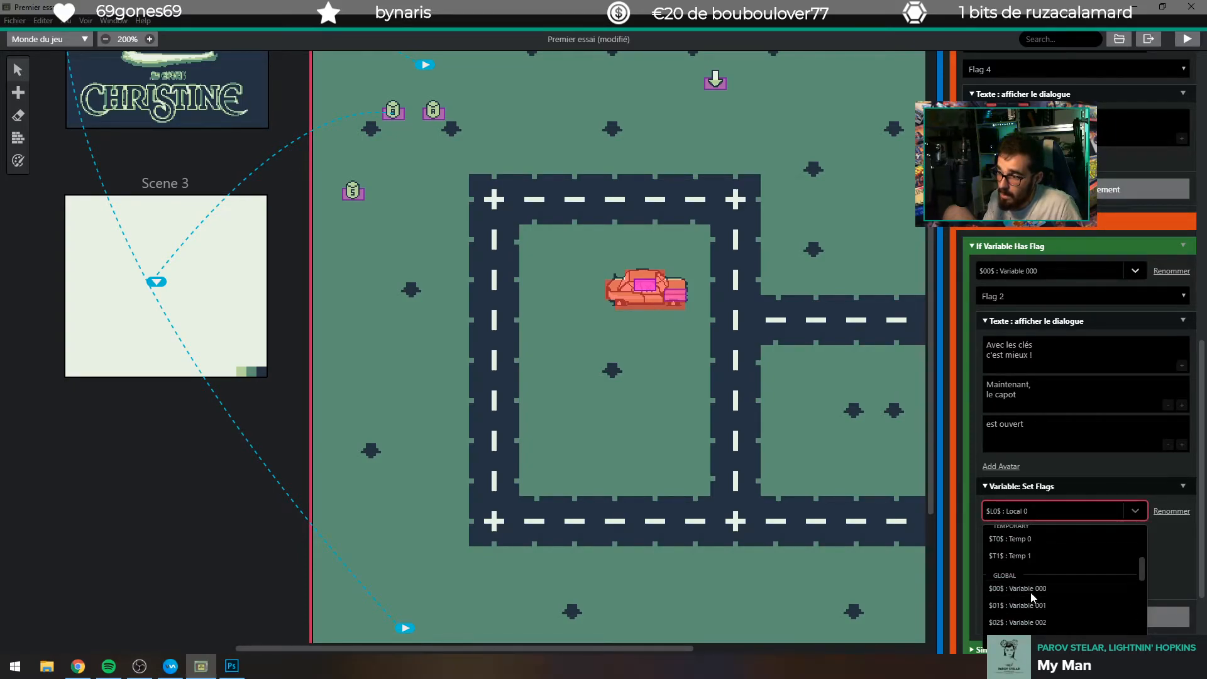
pyautogui.click(1031, 592)
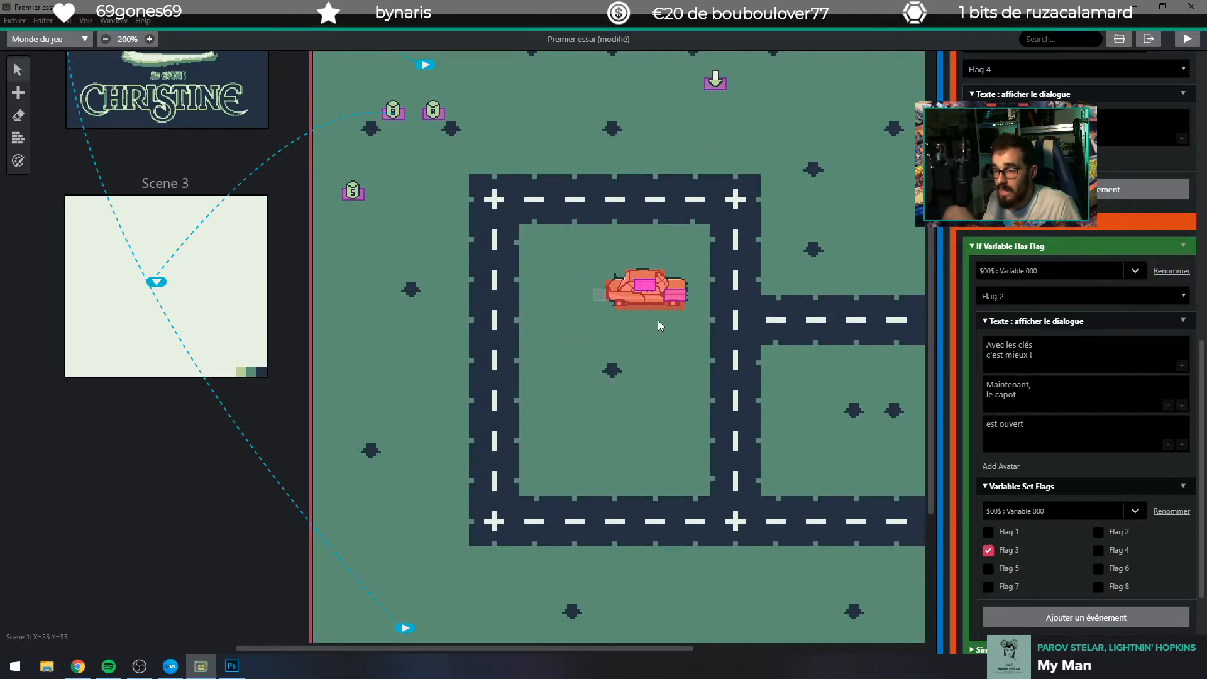
# Leave the game preview and set the flag check for the missing-parts dialogue on the wrecked car's road-side actor to Flag 3.
pyautogui.click(1187, 39)
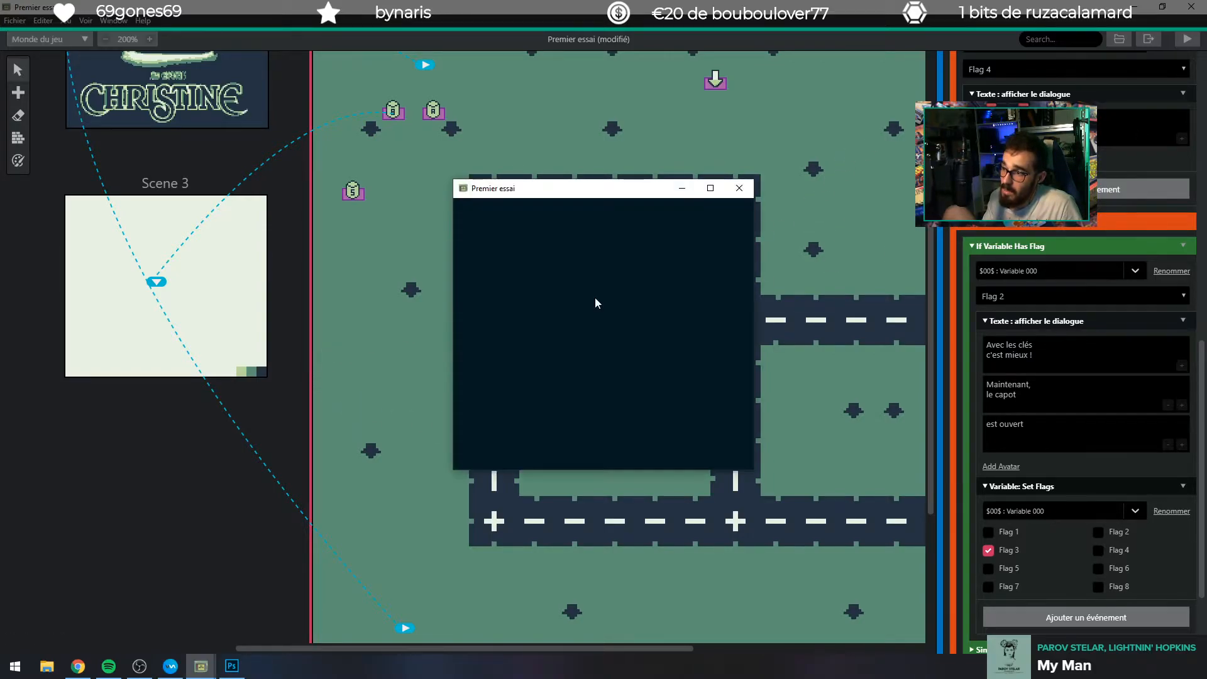
pyautogui.click(739, 188)
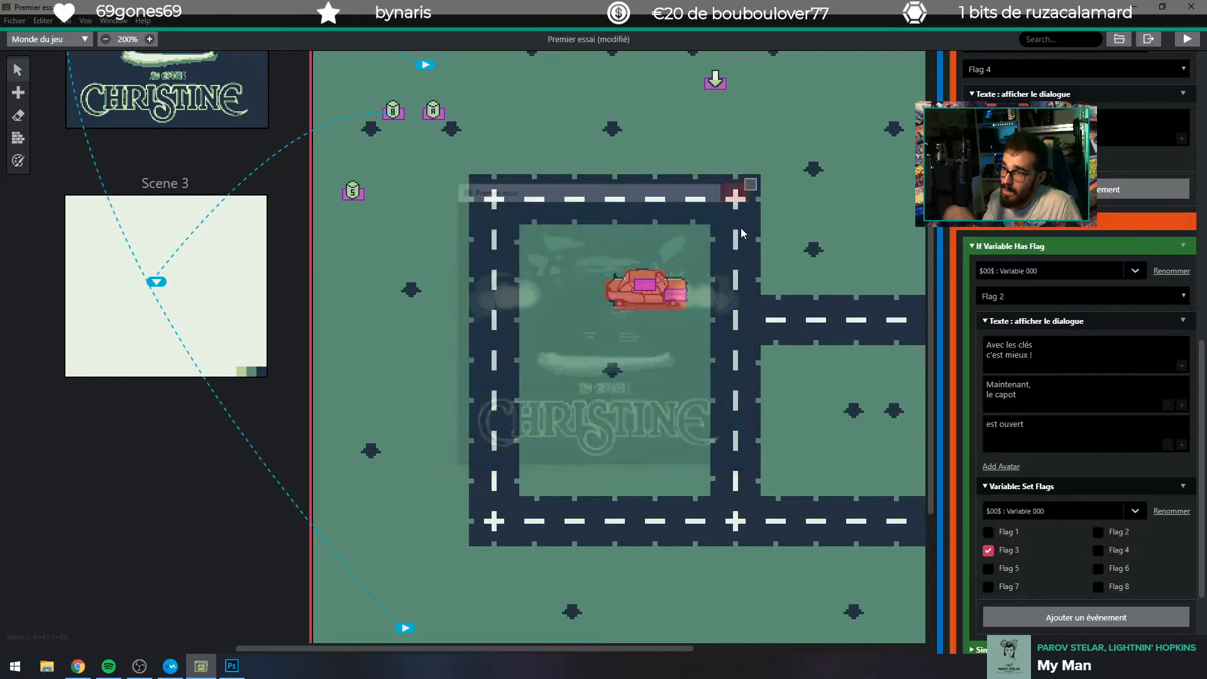
pyautogui.click(673, 293)
pyautogui.scroll(-2, 1085, 533)
pyautogui.scroll(-1, 1085, 533)
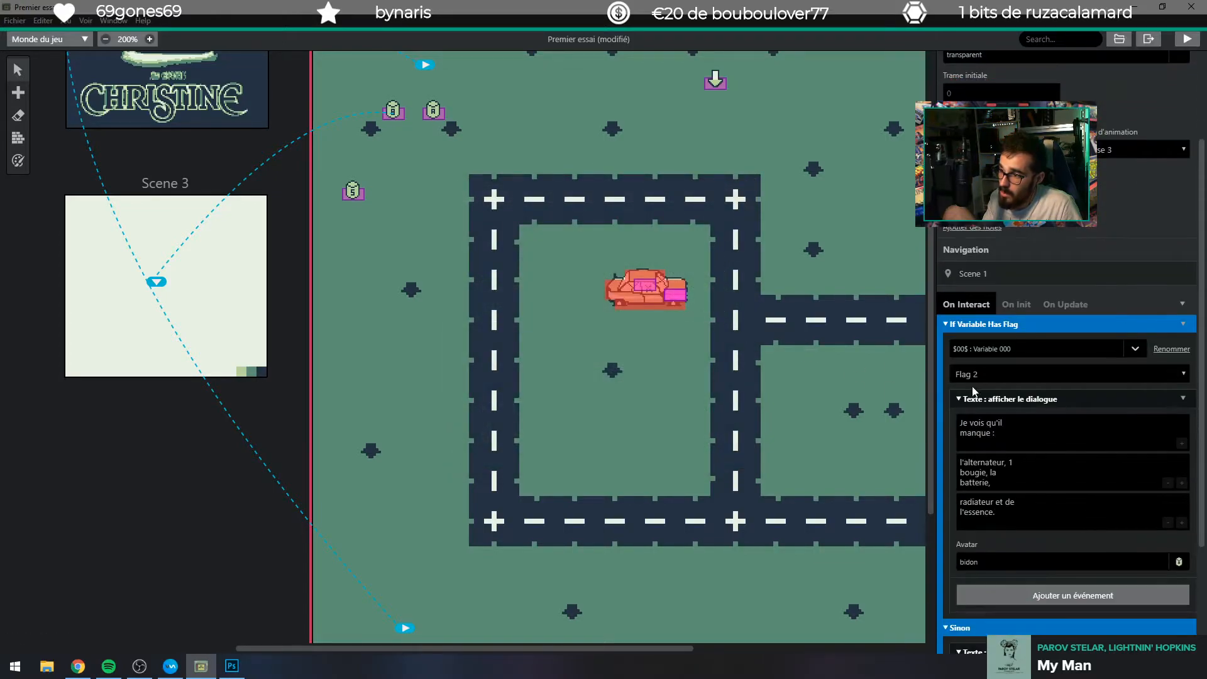
pyautogui.click(970, 381)
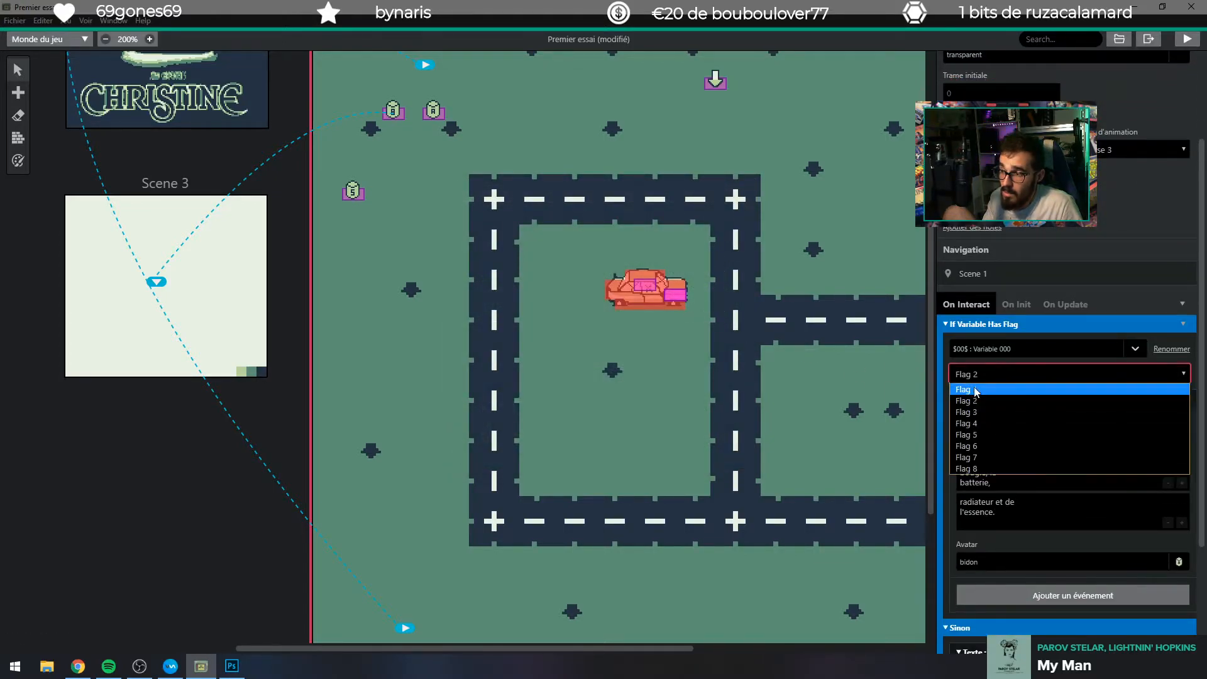
pyautogui.click(993, 409)
pyautogui.scroll(-5, 1014, 380)
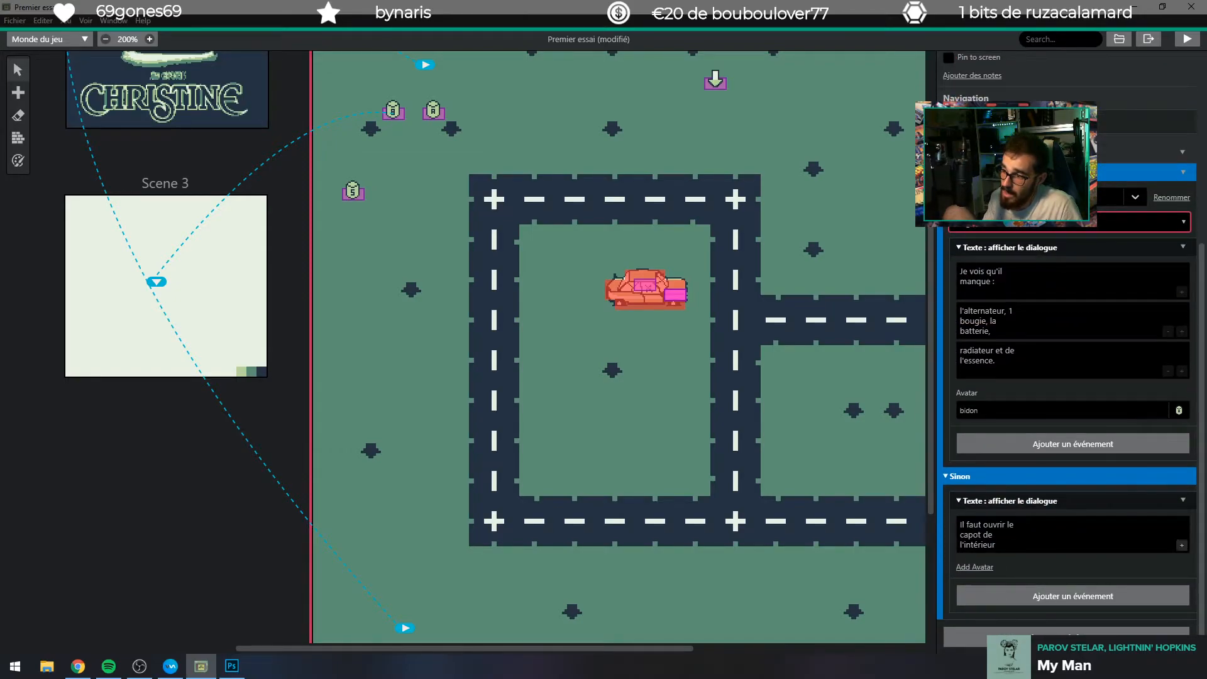
# Launch the game preview, pass the Christine title screen and drive to the road-enclosed block holding the wrecked car.
pyautogui.click(1187, 39)
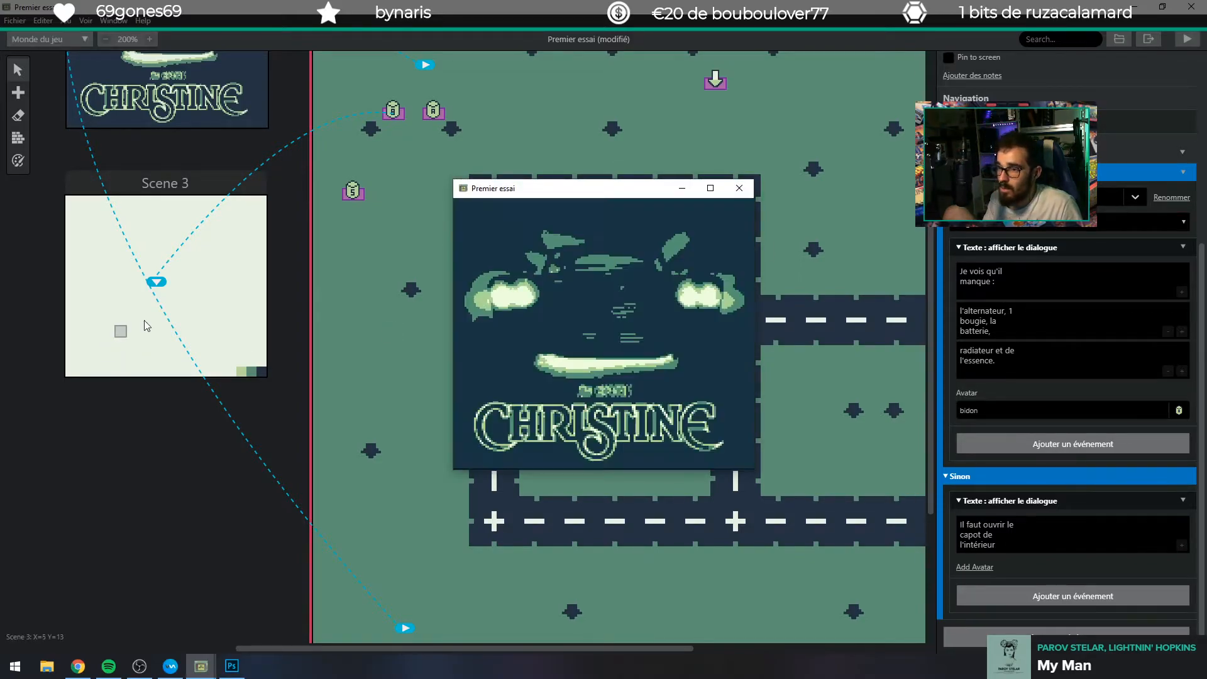
pyautogui.press('z')
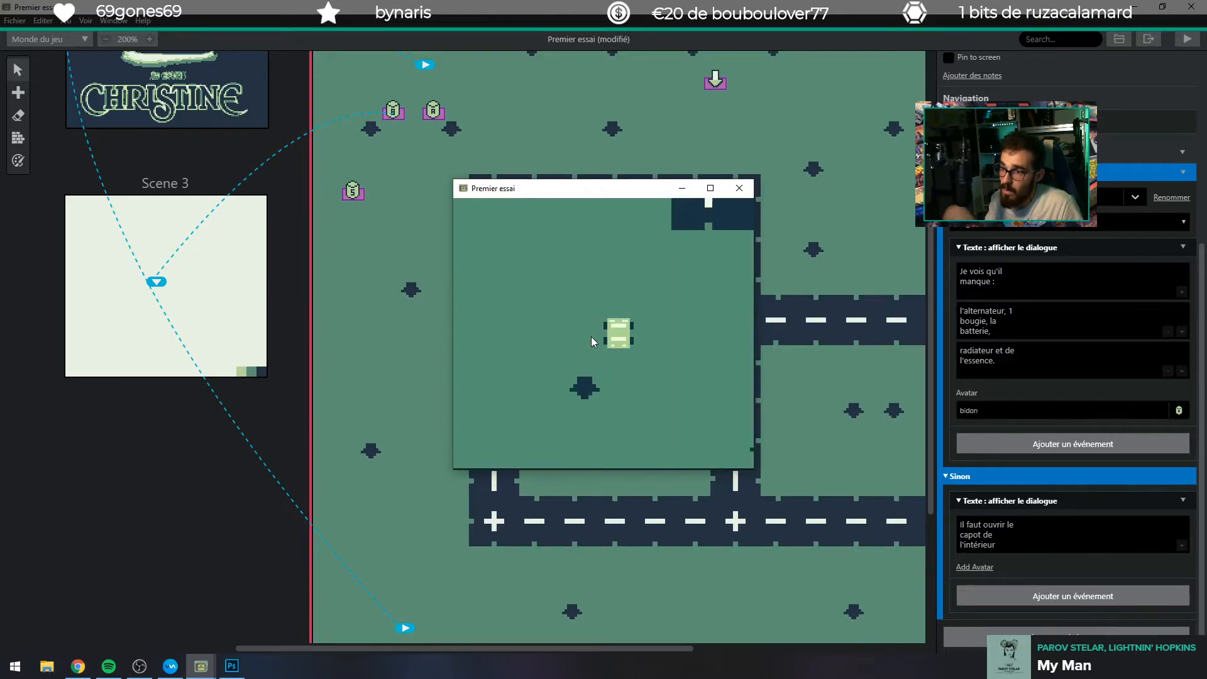
pyautogui.press('Up')
pyautogui.press('Right')
pyautogui.press('Up')
pyautogui.press('Right')
pyautogui.press('Up')
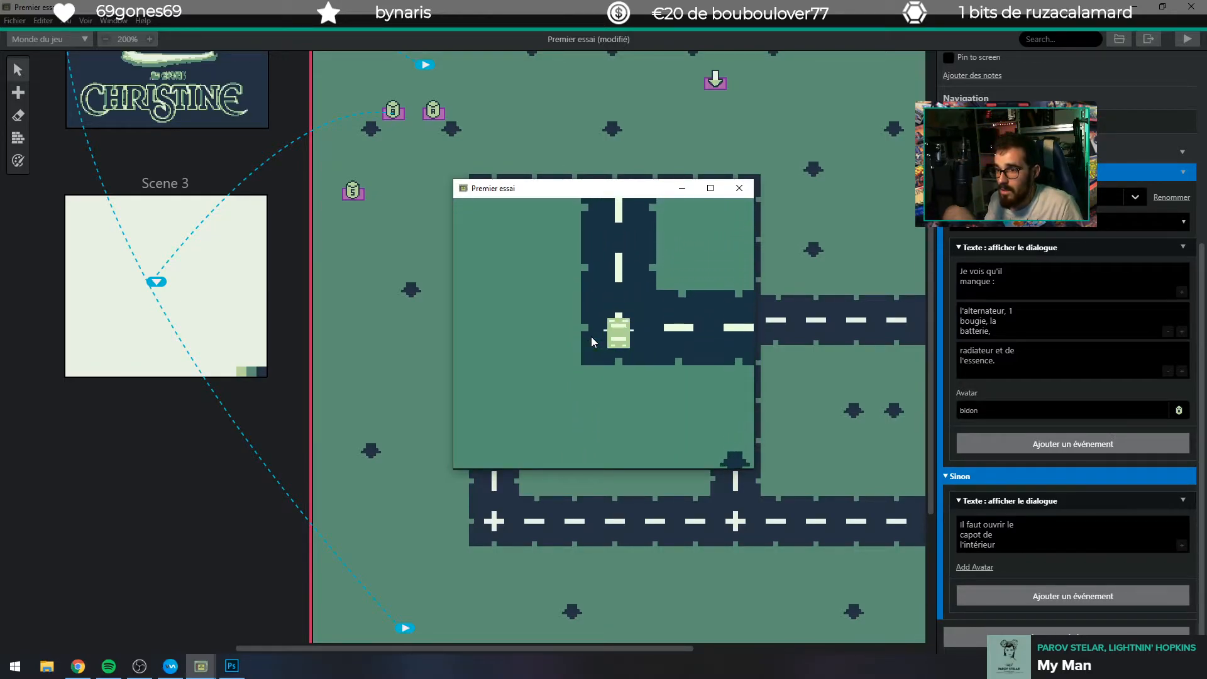
pyautogui.press('Up')
pyautogui.press('Right')
pyautogui.press('Up')
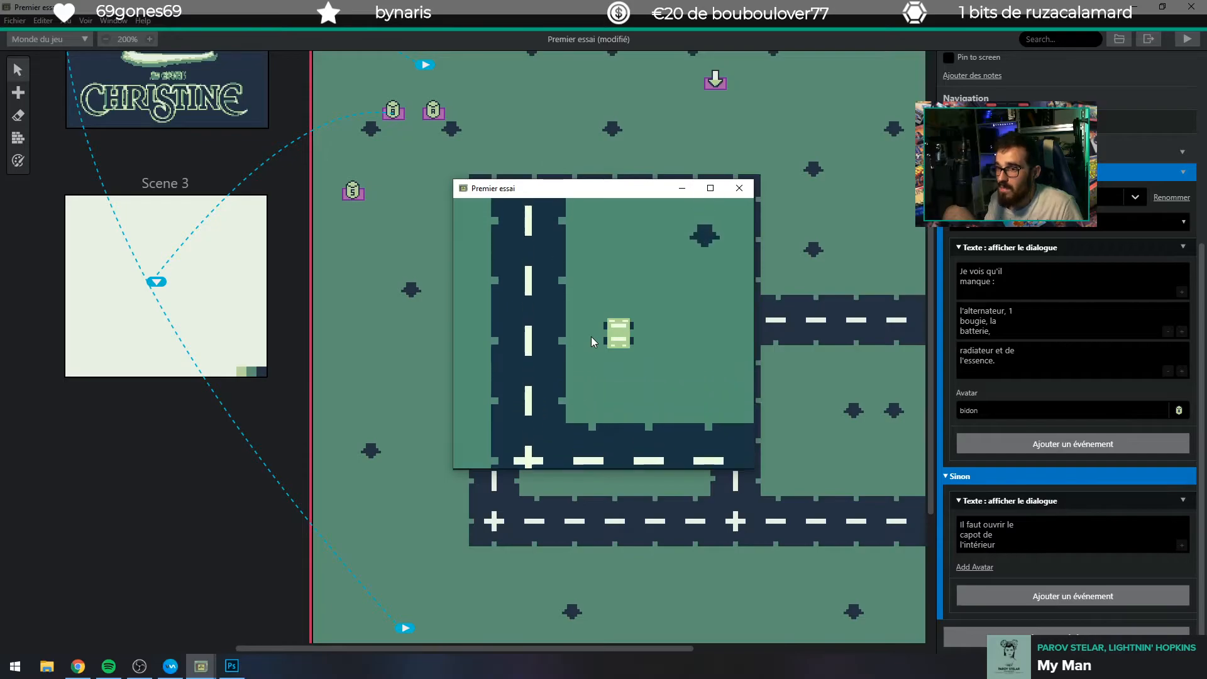
pyautogui.press('Right')
pyautogui.press('Left')
pyautogui.press('Up')
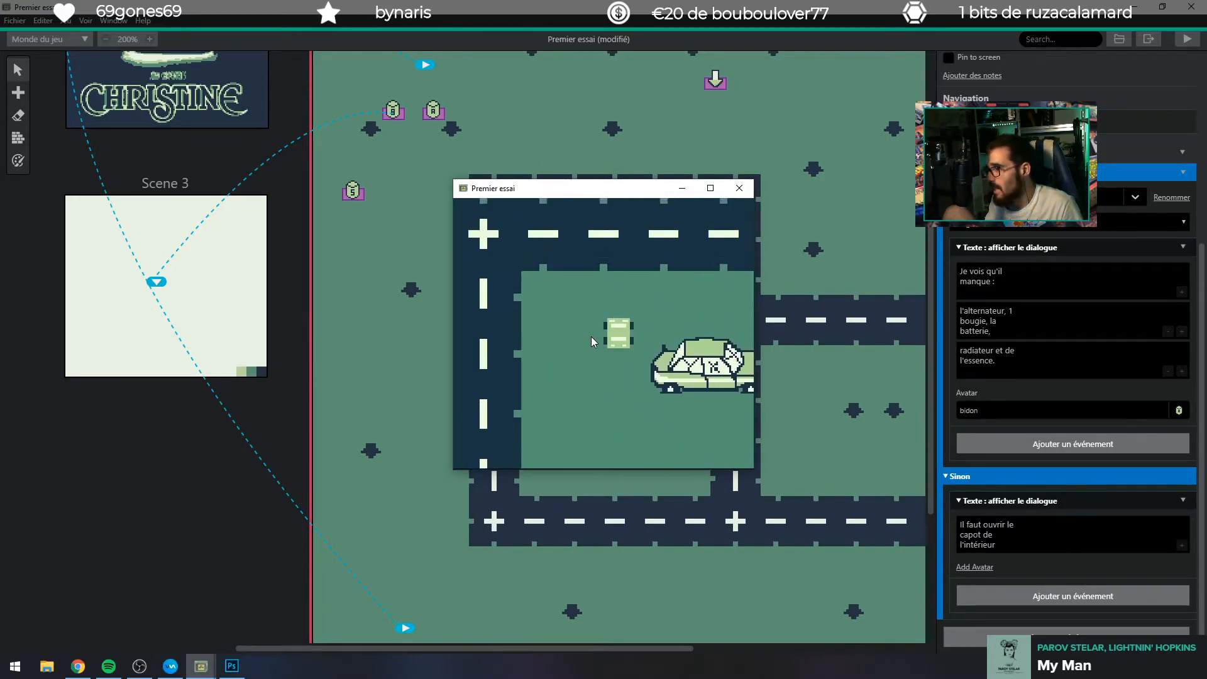
# Drive past the wrecked car and across the road to the arrow actor, and play through its "Combien vous en voulez" dialogue.
pyautogui.press('Up')
pyautogui.press('Right')
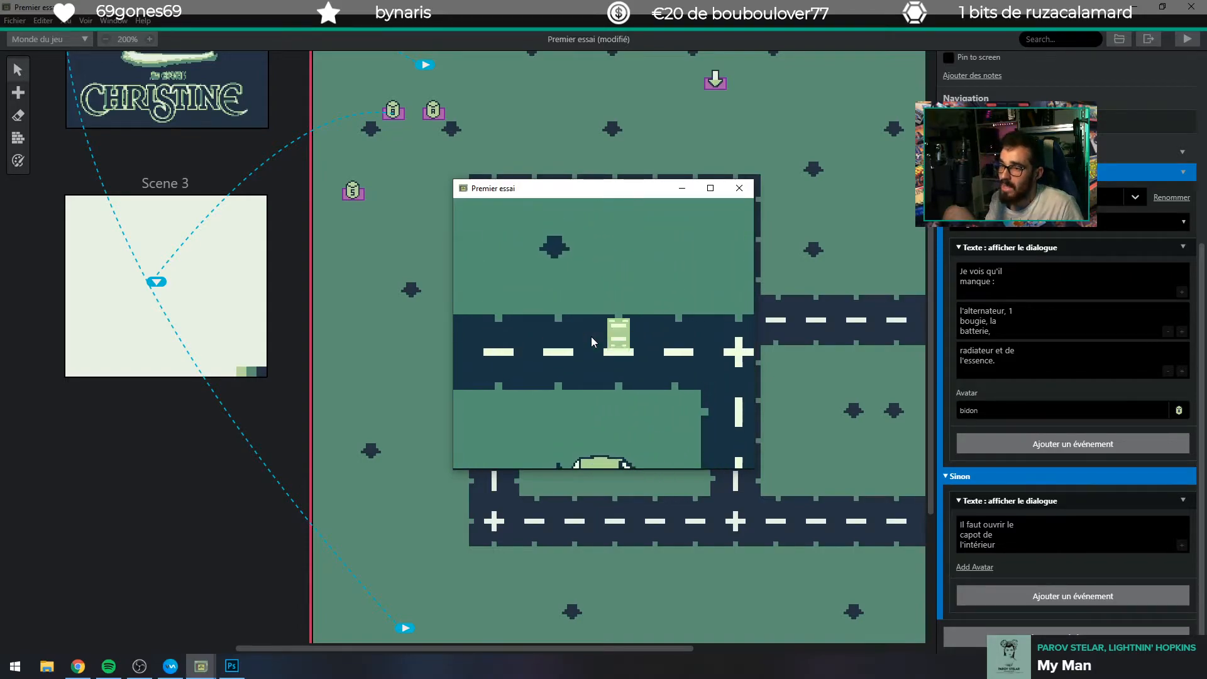
pyautogui.press('Up')
pyautogui.press('Right')
pyautogui.press('Up')
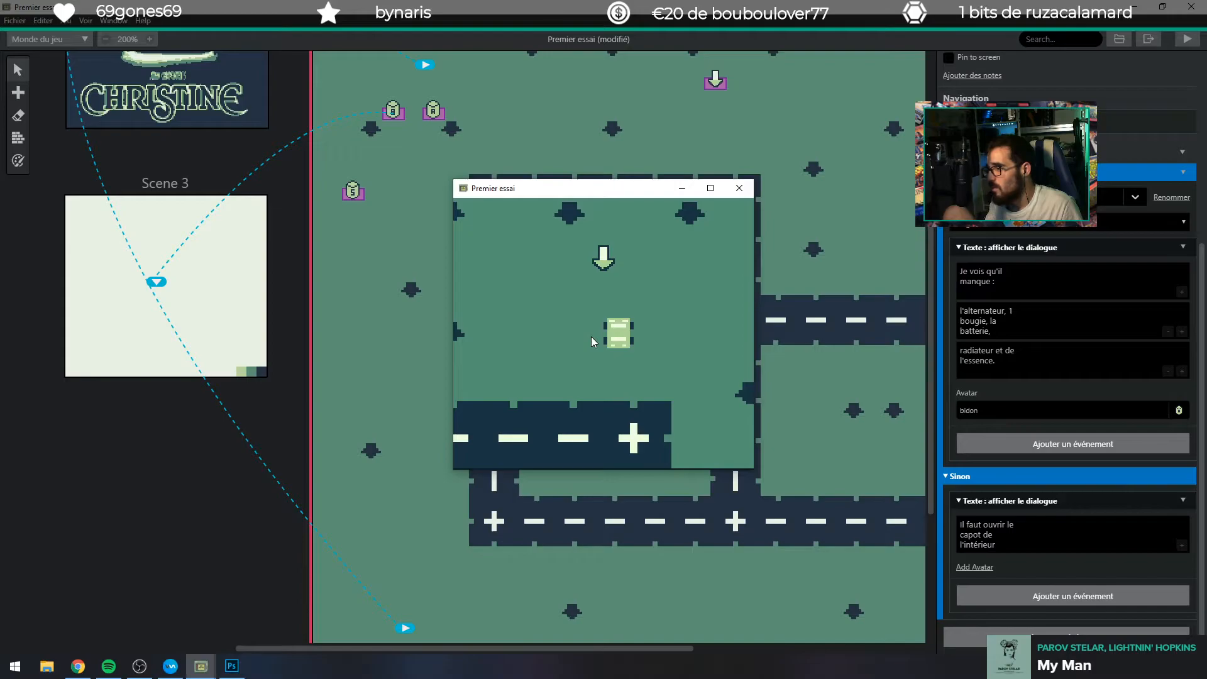
pyautogui.press('Up')
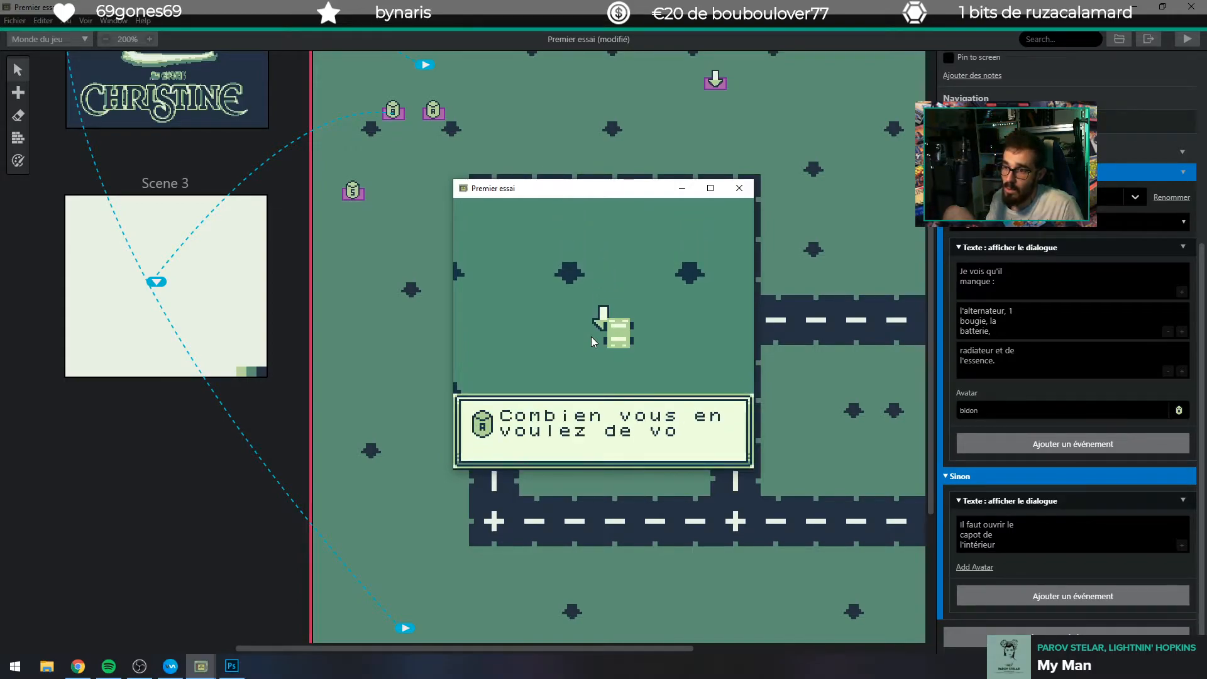
pyautogui.press('z')
pyautogui.press('z')
pyautogui.press('z')
pyautogui.press('z')
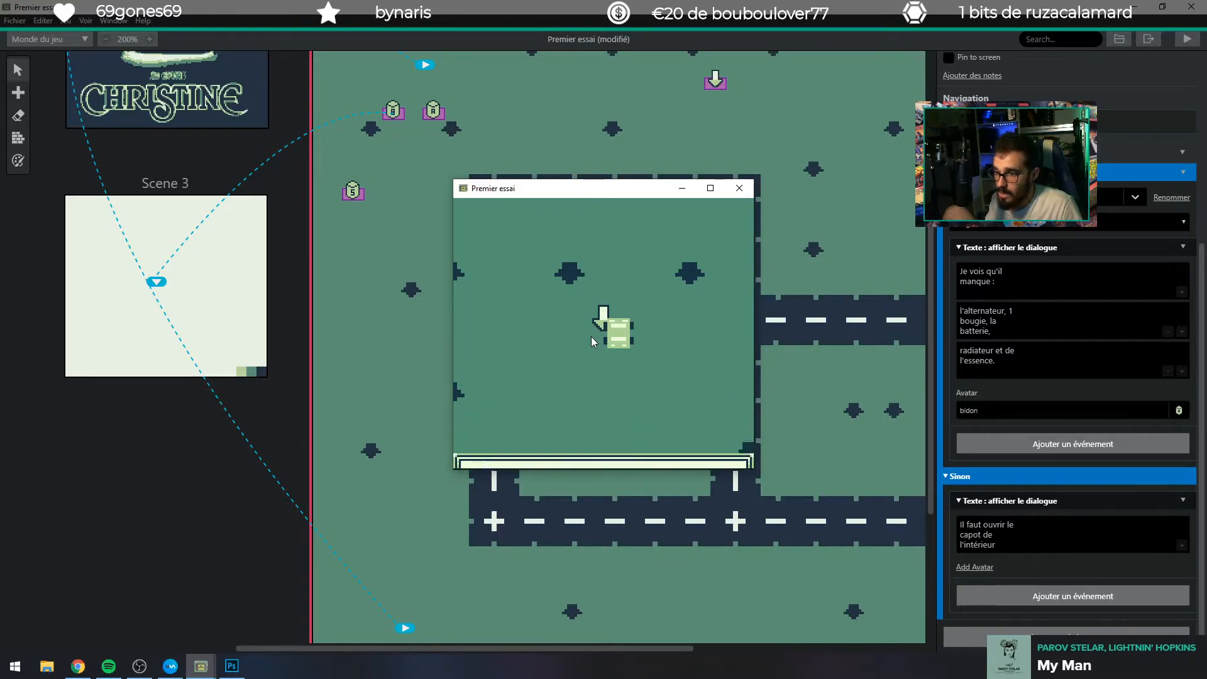
# Finish the arrow actor's dialogue through "Elle est à toi !" and drive back down across the road toward the wrecked car.
pyautogui.press('z')
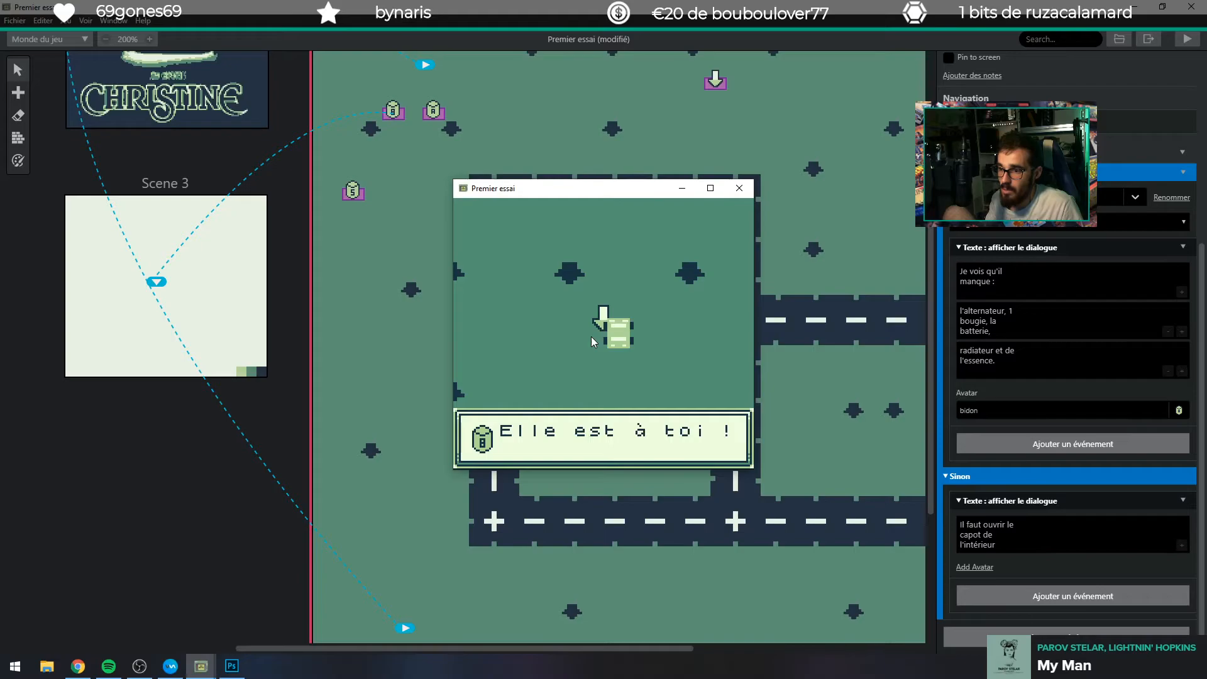
pyautogui.press('z')
pyautogui.press('Down')
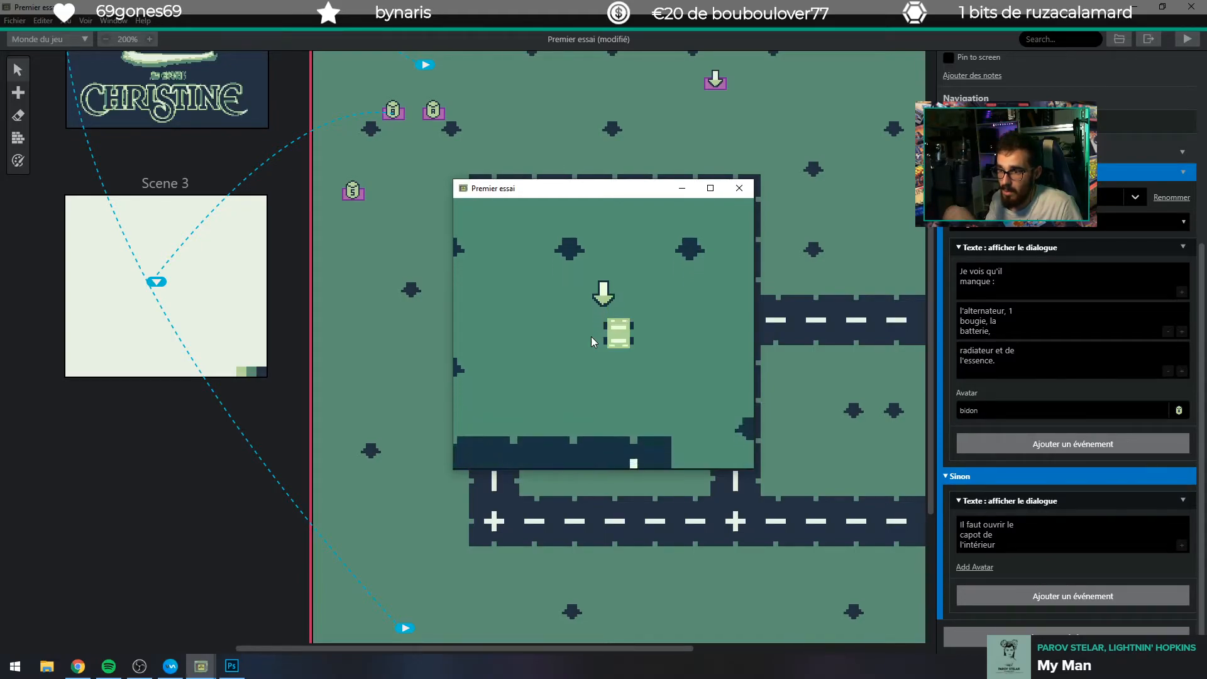
pyautogui.press('Down')
pyautogui.press('Left')
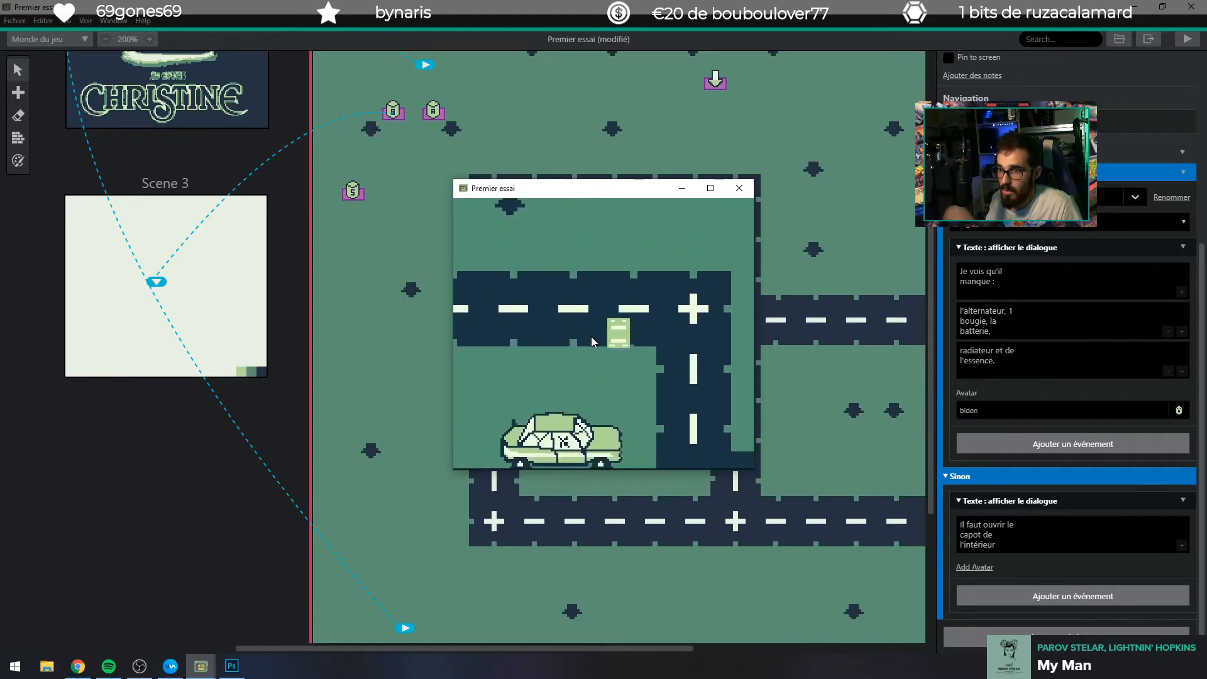
# Drive around to the front end of the wrecked car and play through its "Il faut ouvrir le capot" dialogue.
pyautogui.press('Right')
pyautogui.press('Down')
pyautogui.press('Left')
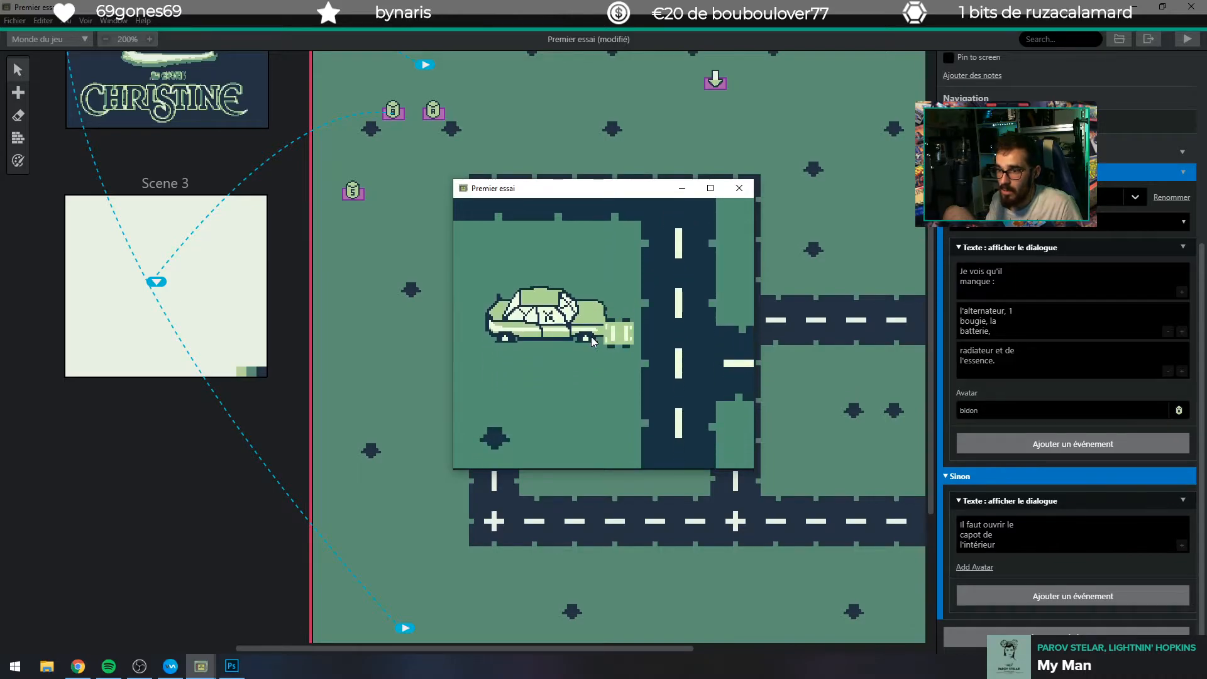
pyautogui.press('Down')
pyautogui.press('z')
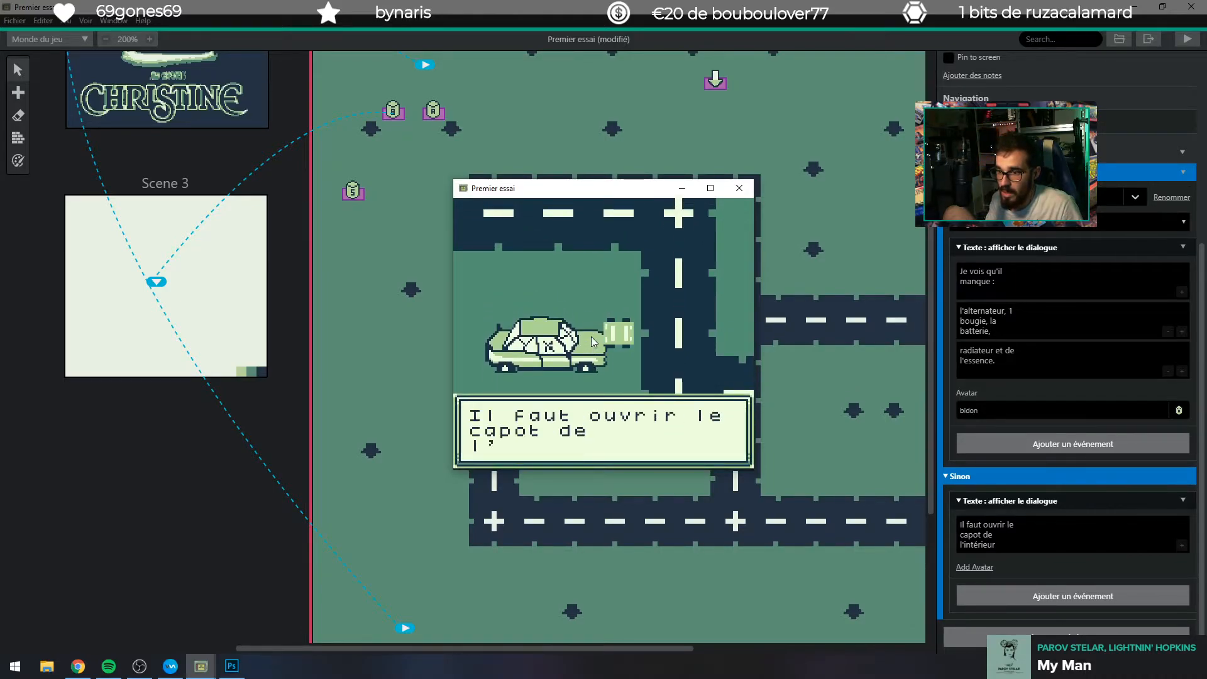
pyautogui.press('z')
# Drive above the wrecked car, face its cabin and play through the dialogue starting with "Maintenant, le".
pyautogui.press('Up')
pyautogui.press('Left')
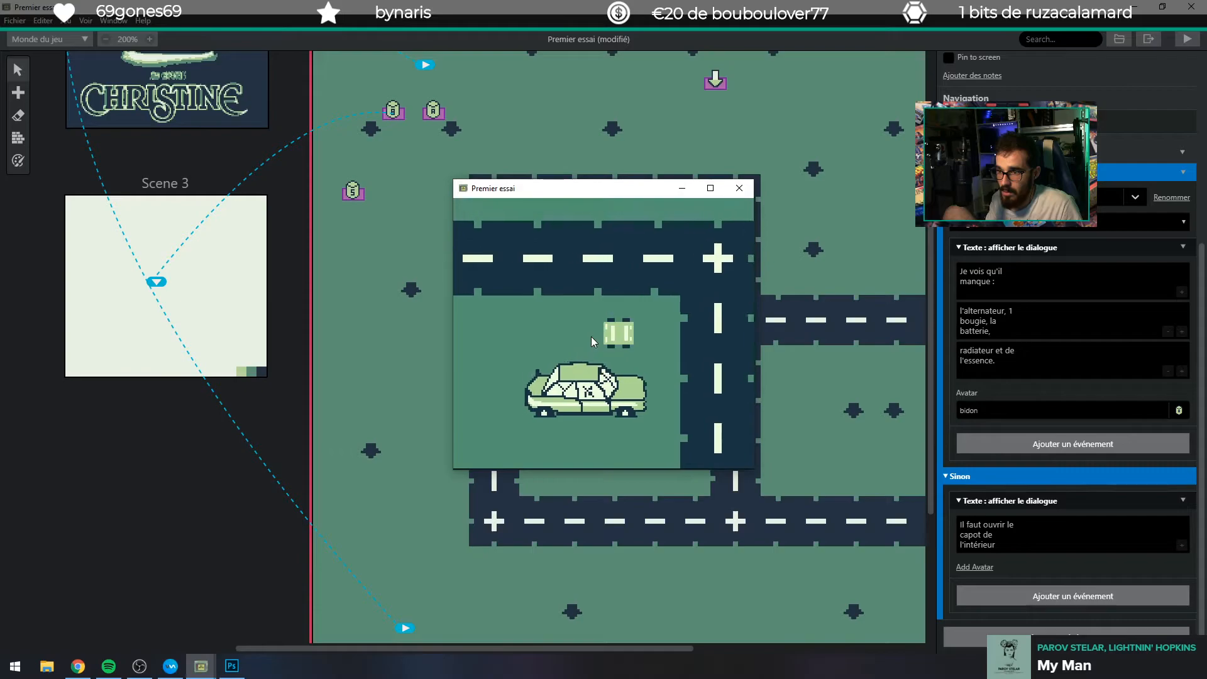
pyautogui.press('Left')
pyautogui.press('Down')
pyautogui.press('z')
pyautogui.press('z')
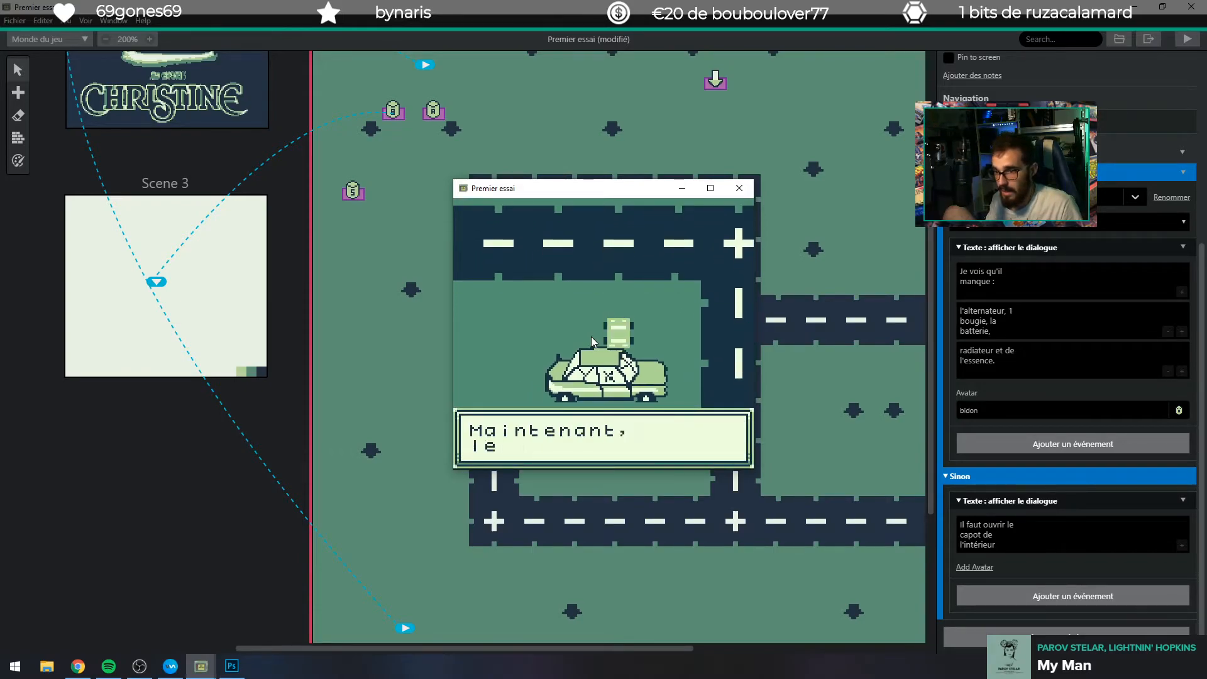
pyautogui.press('z')
# Return to the wrecked car's hood, trigger its dialogue again, and close the game preview.
pyautogui.press('Right')
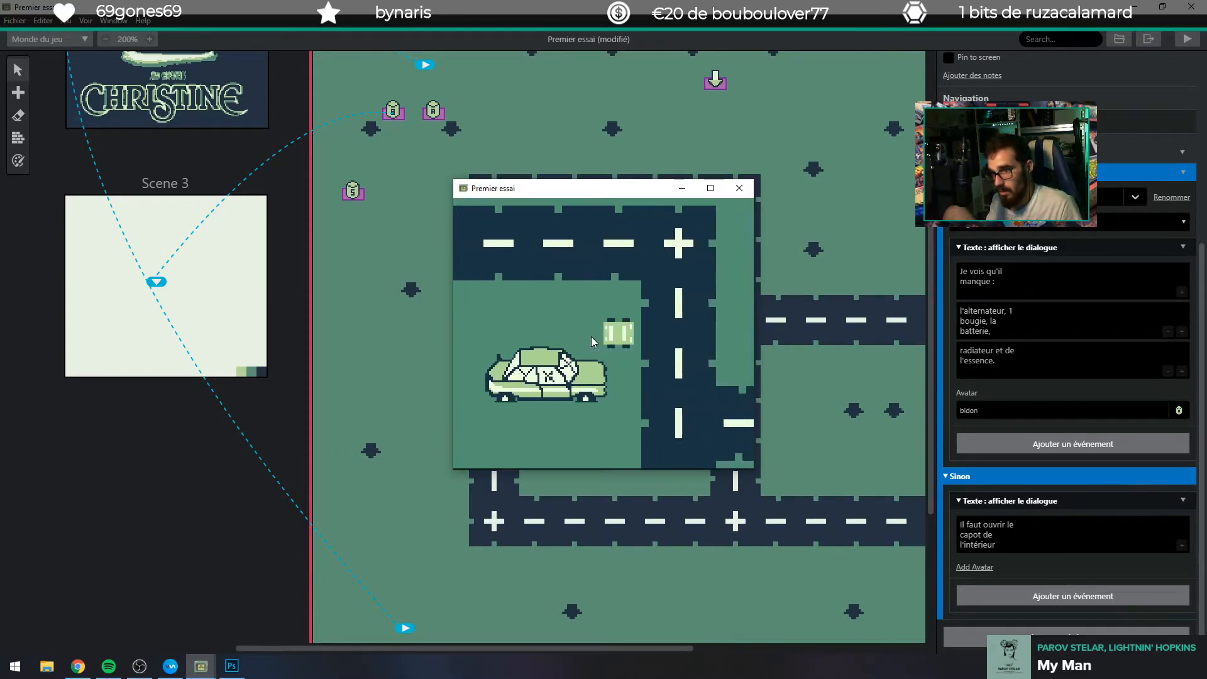
pyautogui.press('Down')
pyautogui.press('z')
pyautogui.press('z')
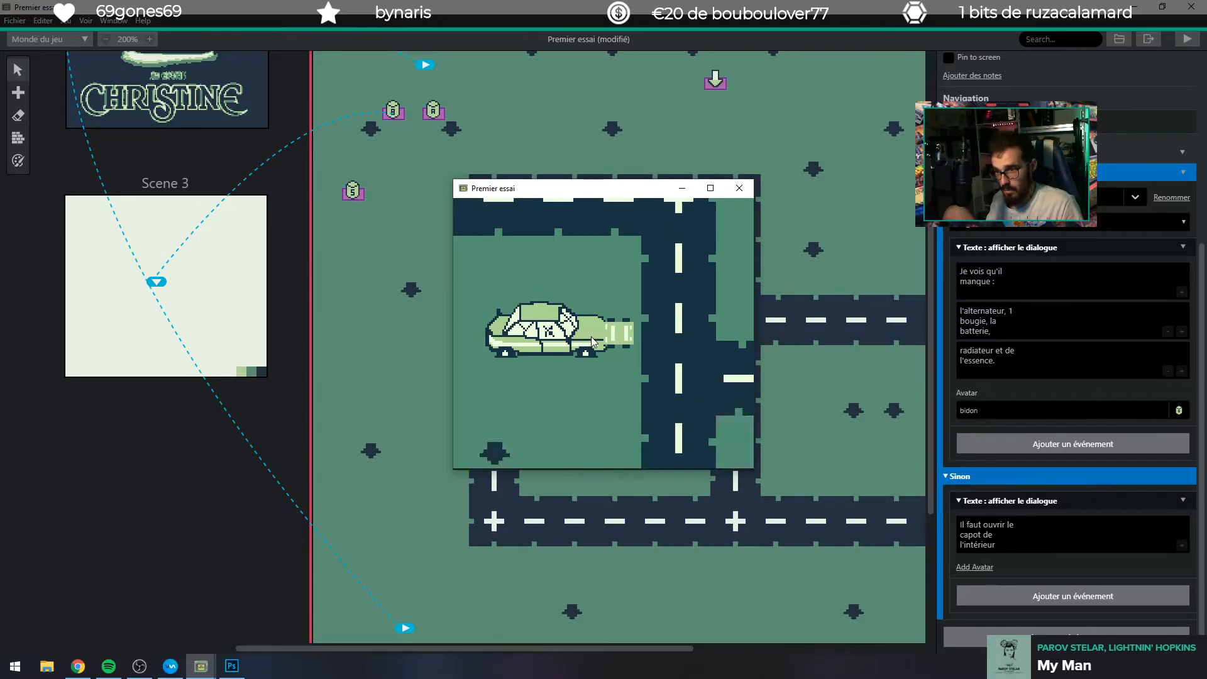
pyautogui.press('z')
pyautogui.press('z')
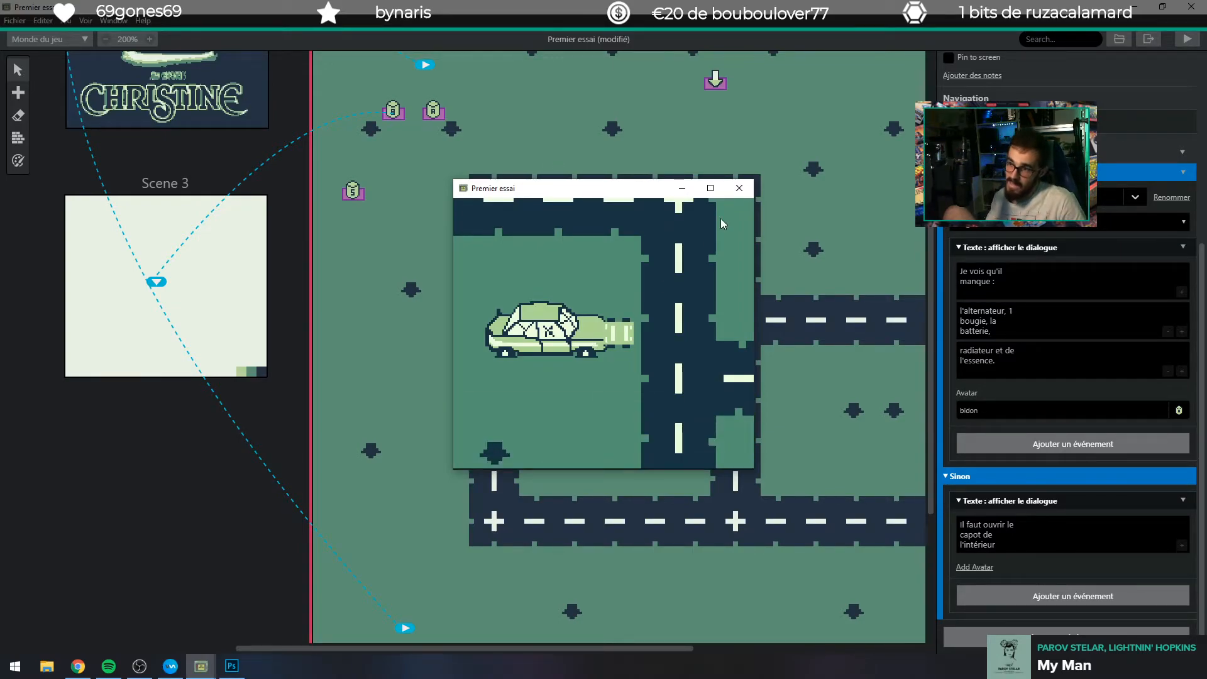
pyautogui.click(739, 188)
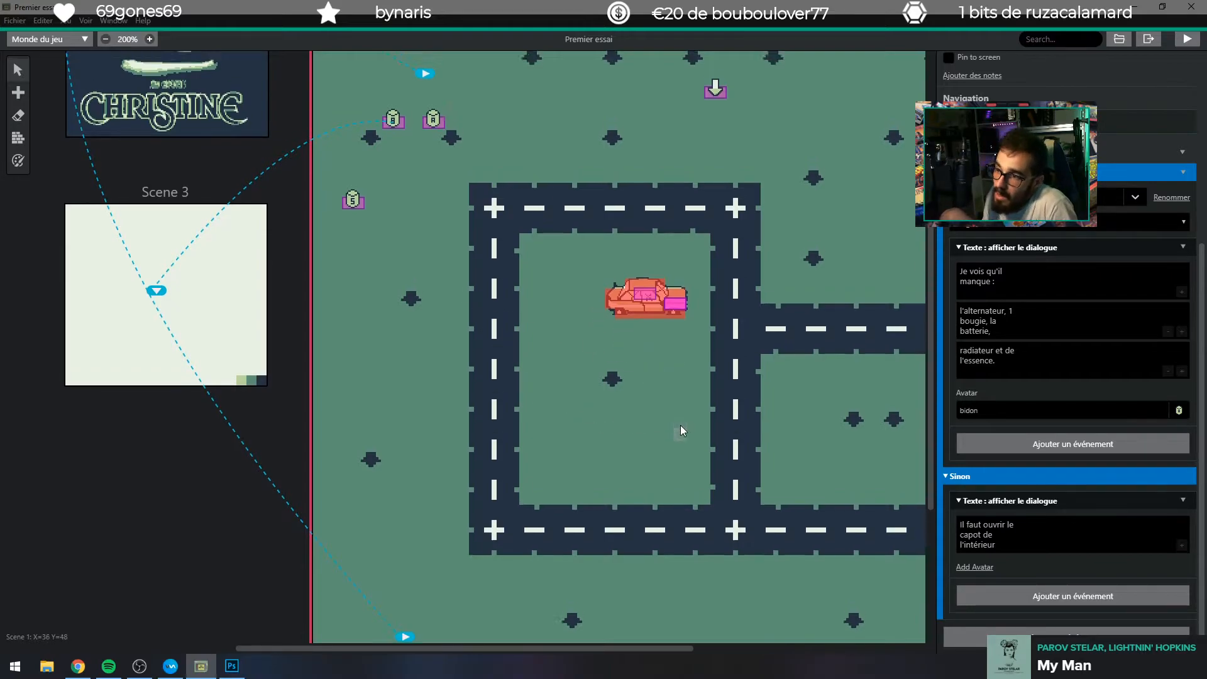
# Delete the "Si acteur à la position" and "Variable: Add Flags" events from Scene 1's On Init script.
pyautogui.scroll(5, 681, 425)
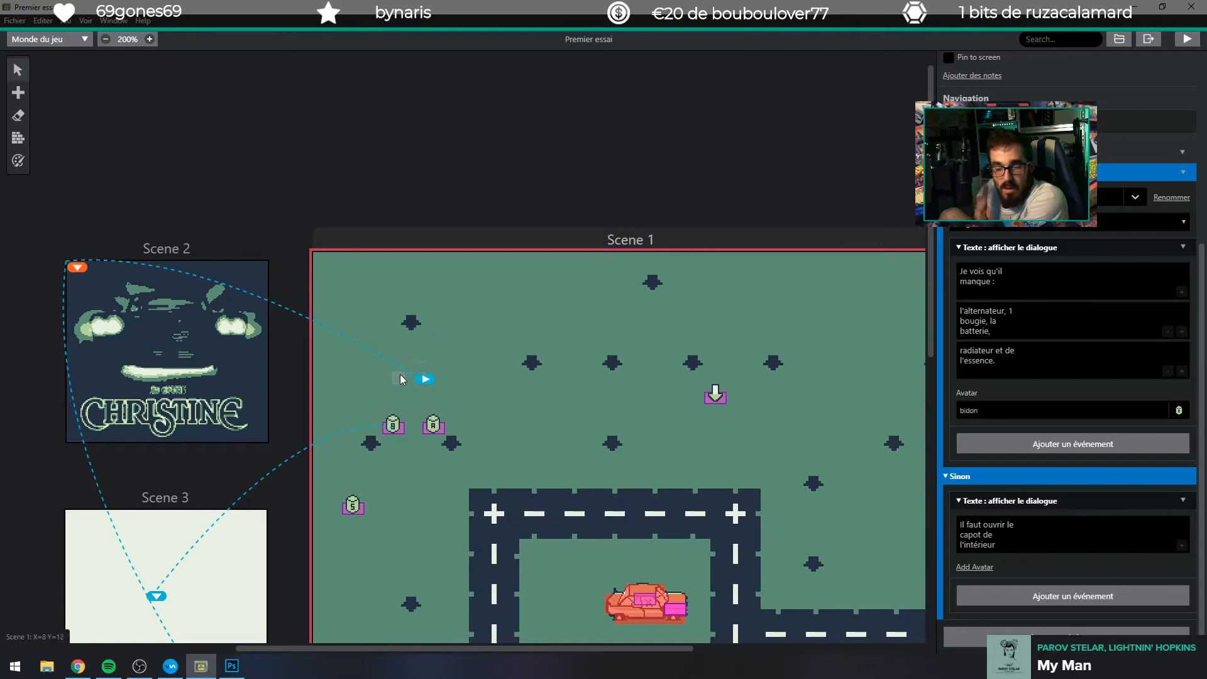
pyautogui.scroll(-3, 403, 340)
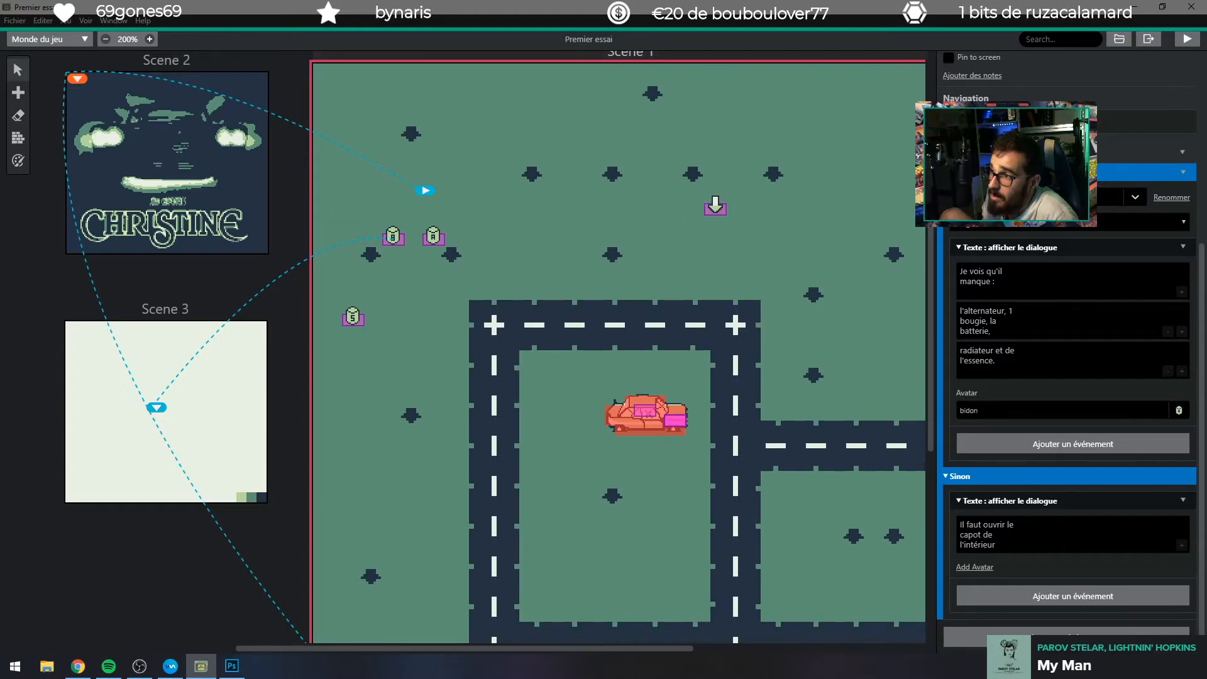
pyautogui.click(474, 96)
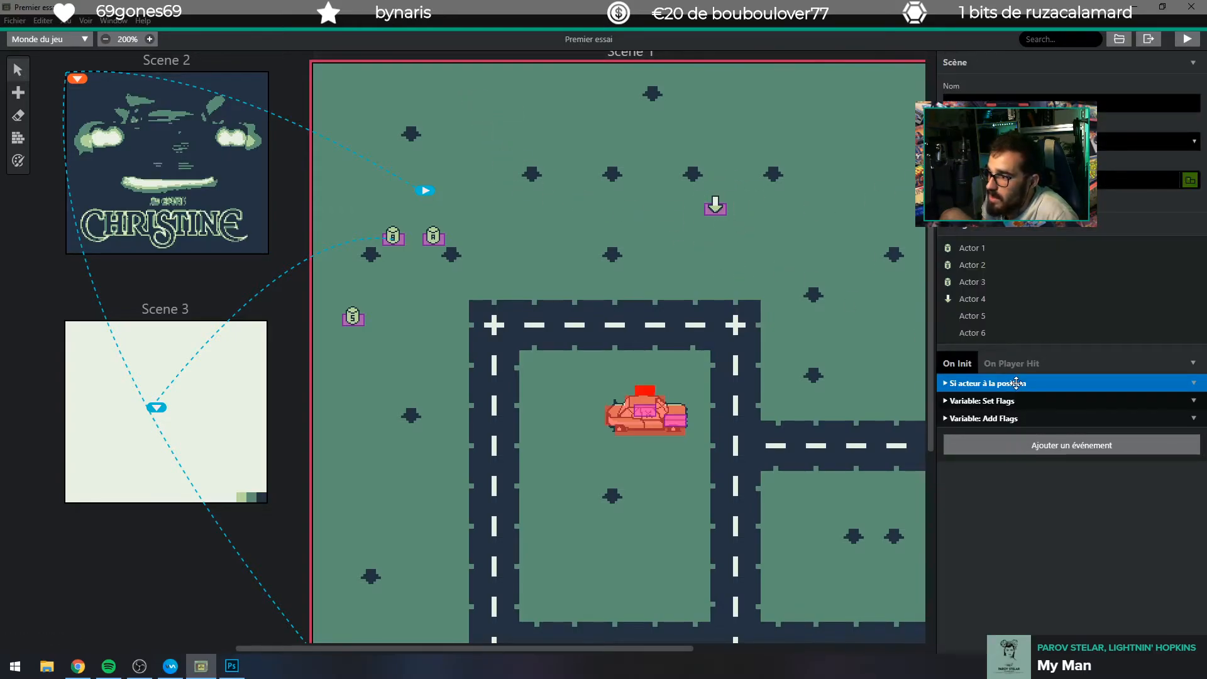
pyautogui.click(1194, 382)
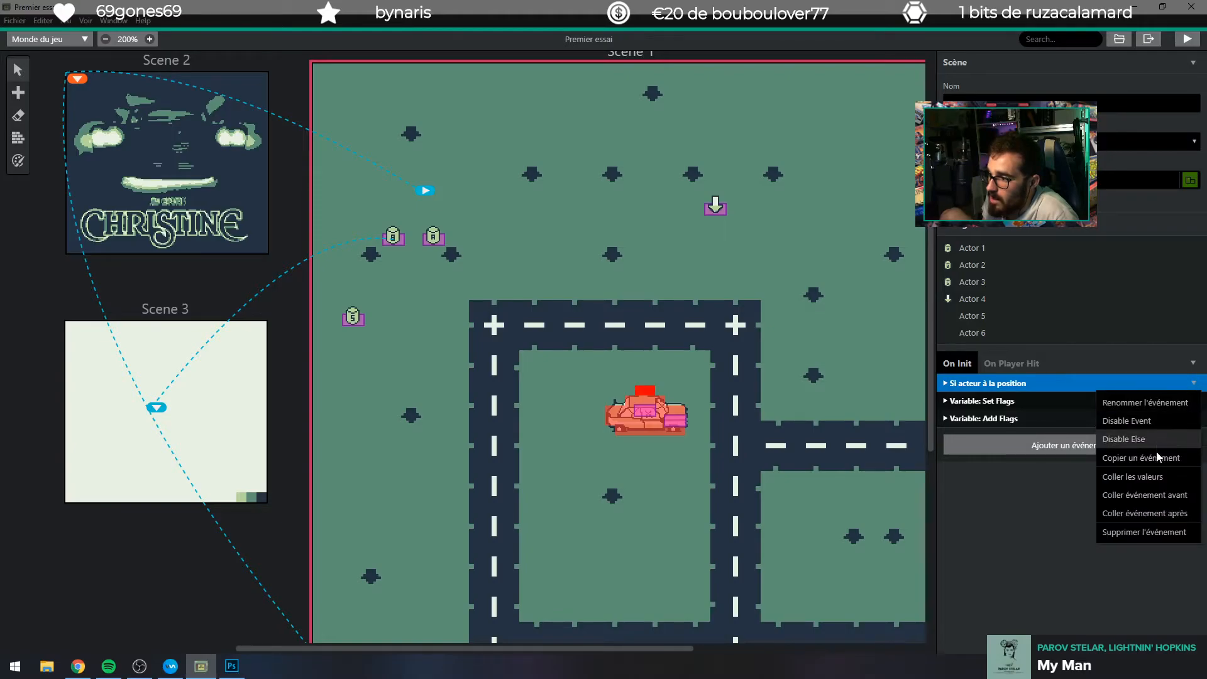
pyautogui.click(1139, 529)
pyautogui.click(1008, 401)
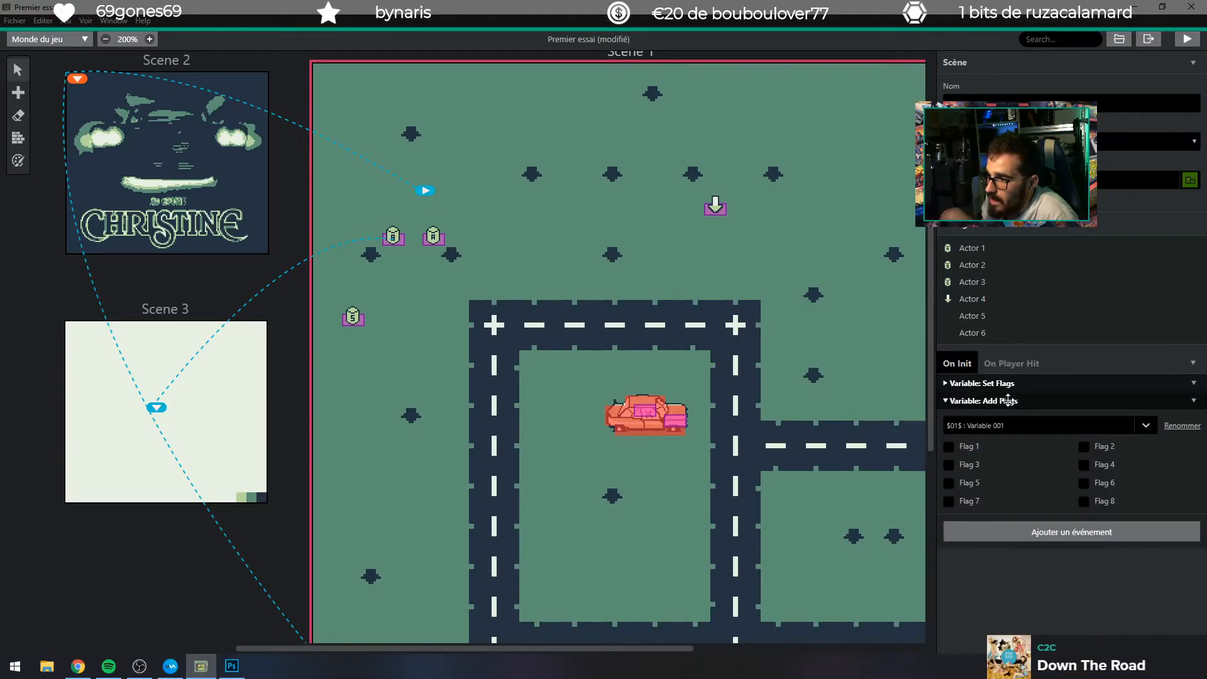
pyautogui.click(993, 385)
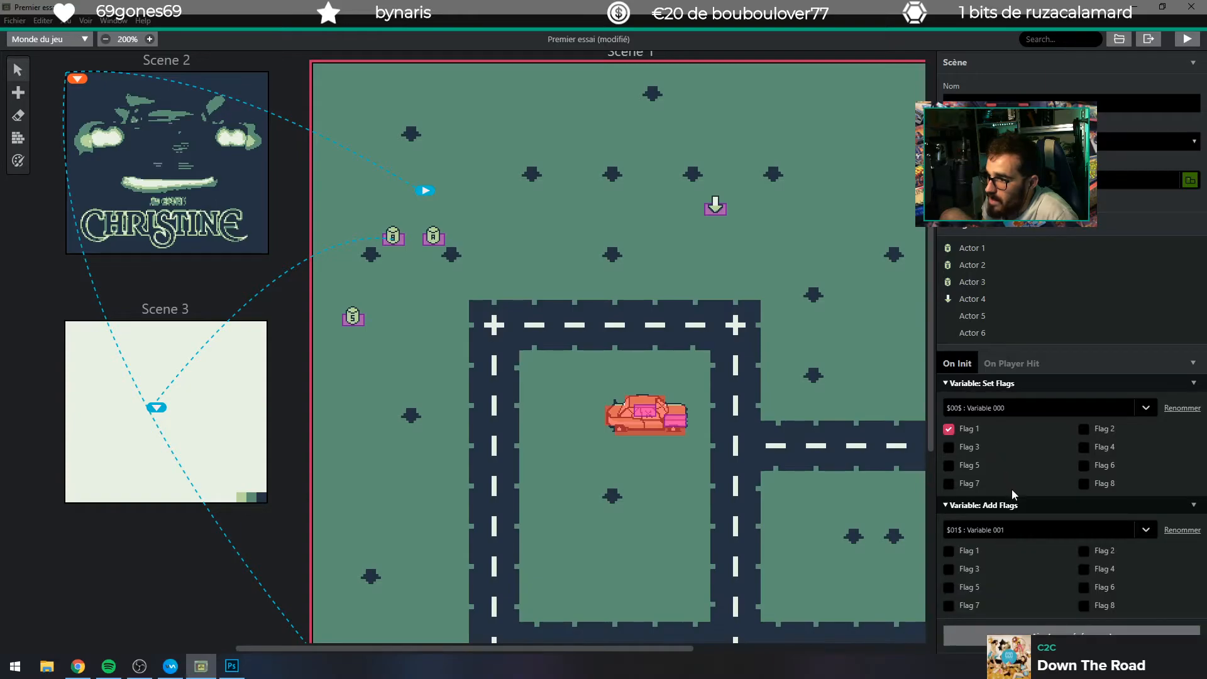
pyautogui.click(1192, 506)
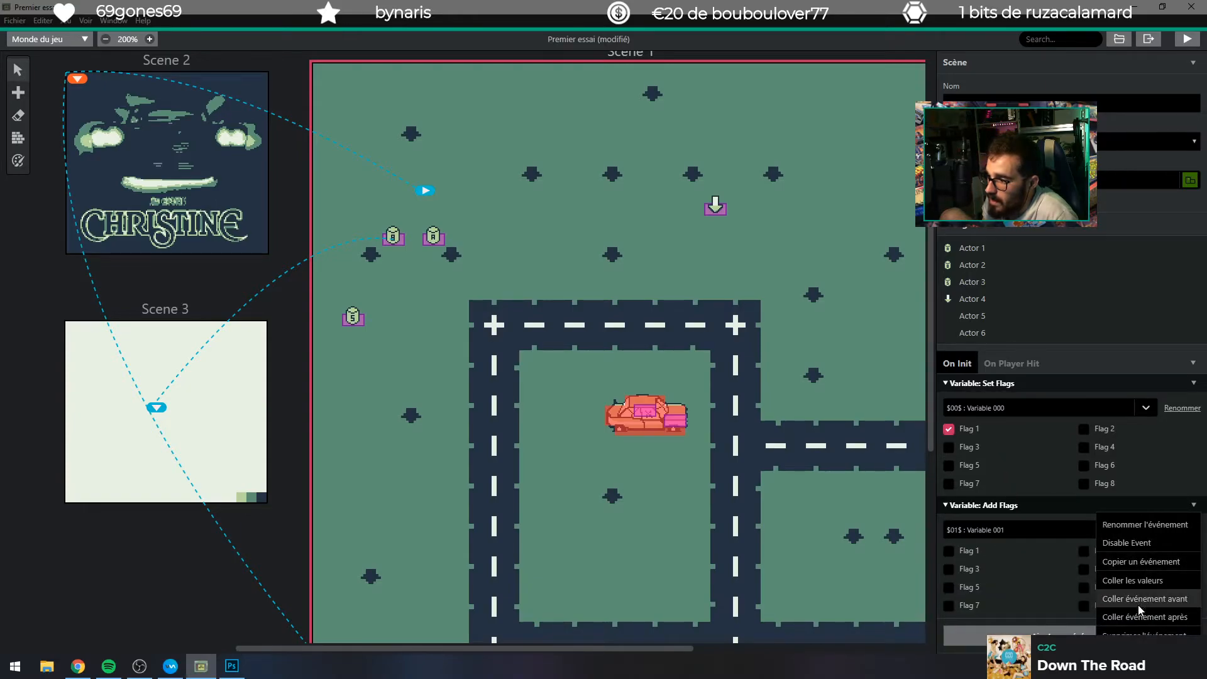
pyautogui.click(1138, 622)
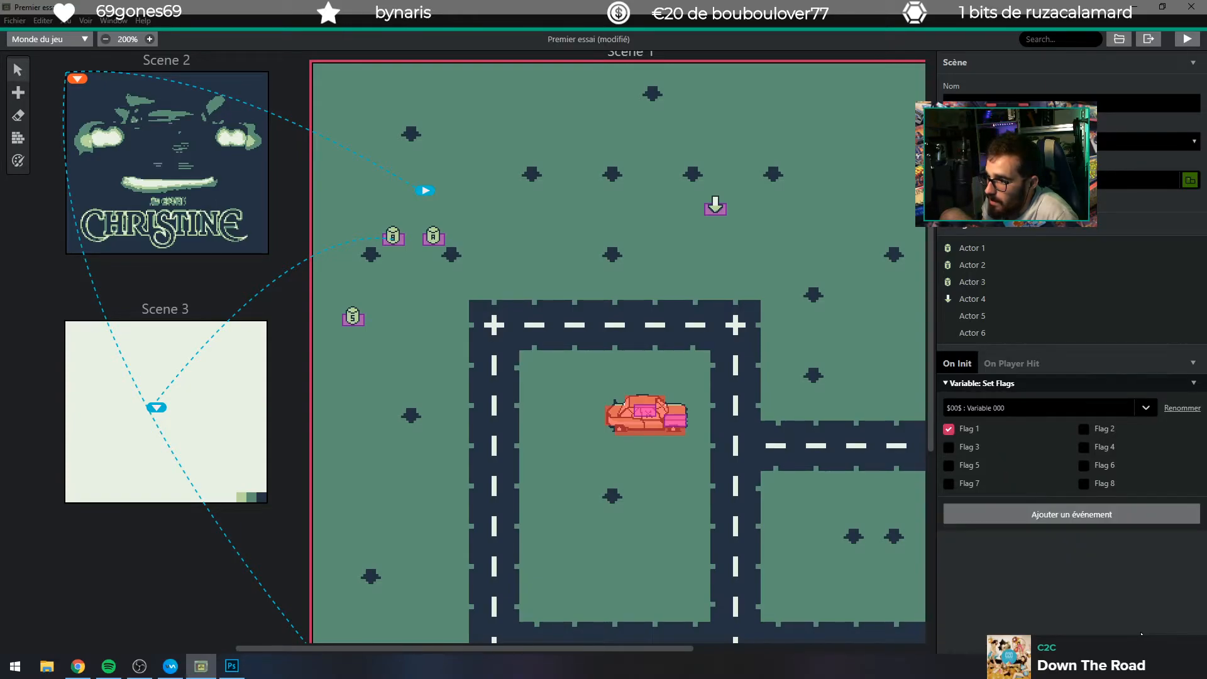
# Search the events available for Scene 1's On Init script for "touch", "tou" and "game".
pyautogui.click(1036, 516)
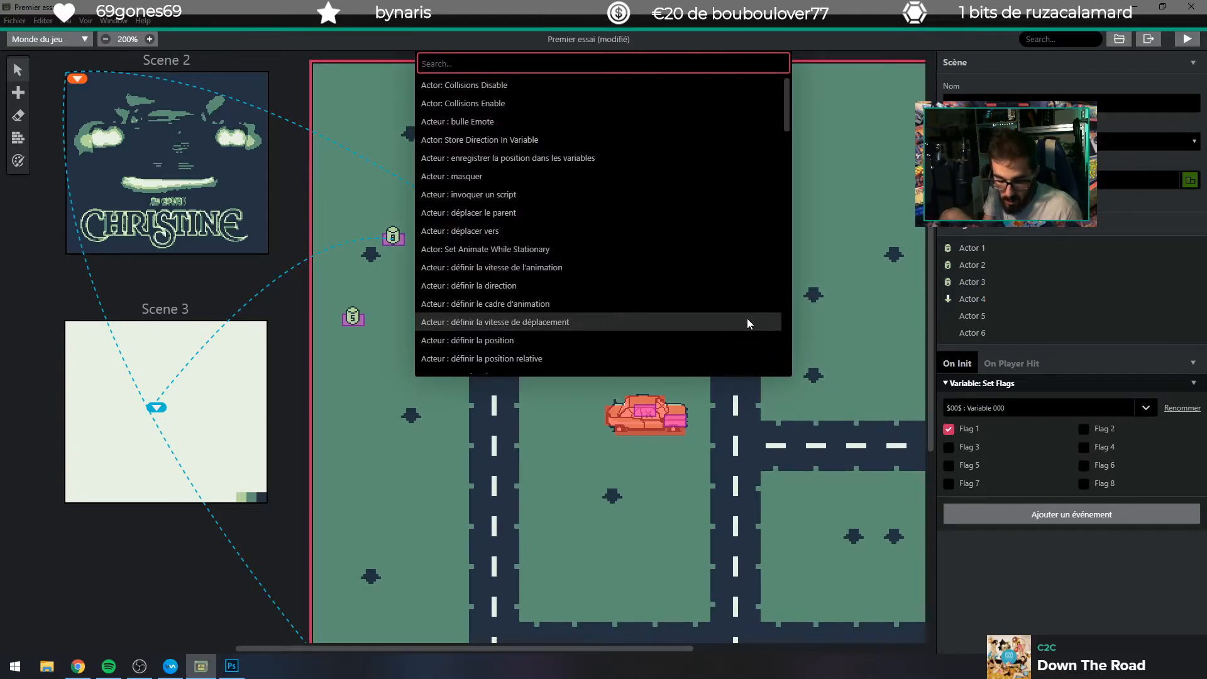
pyautogui.write('touch')
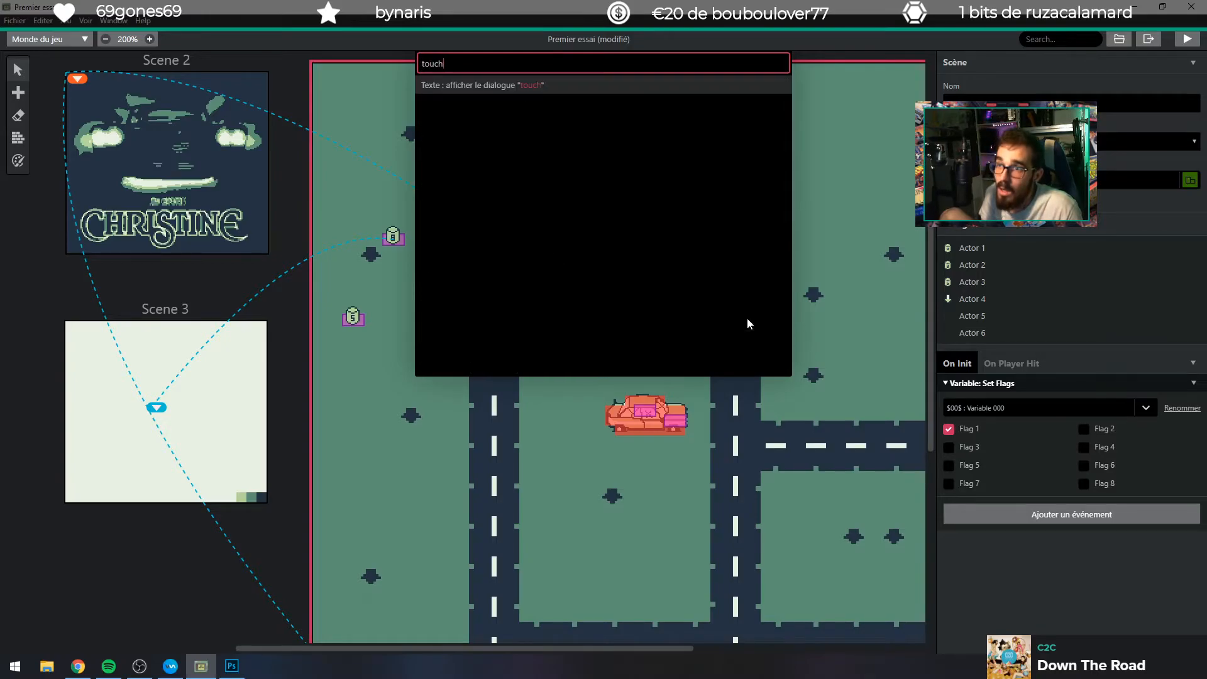
pyautogui.press('BackSpace')
pyautogui.press('BackSpace')
pyautogui.press('BackSpace')
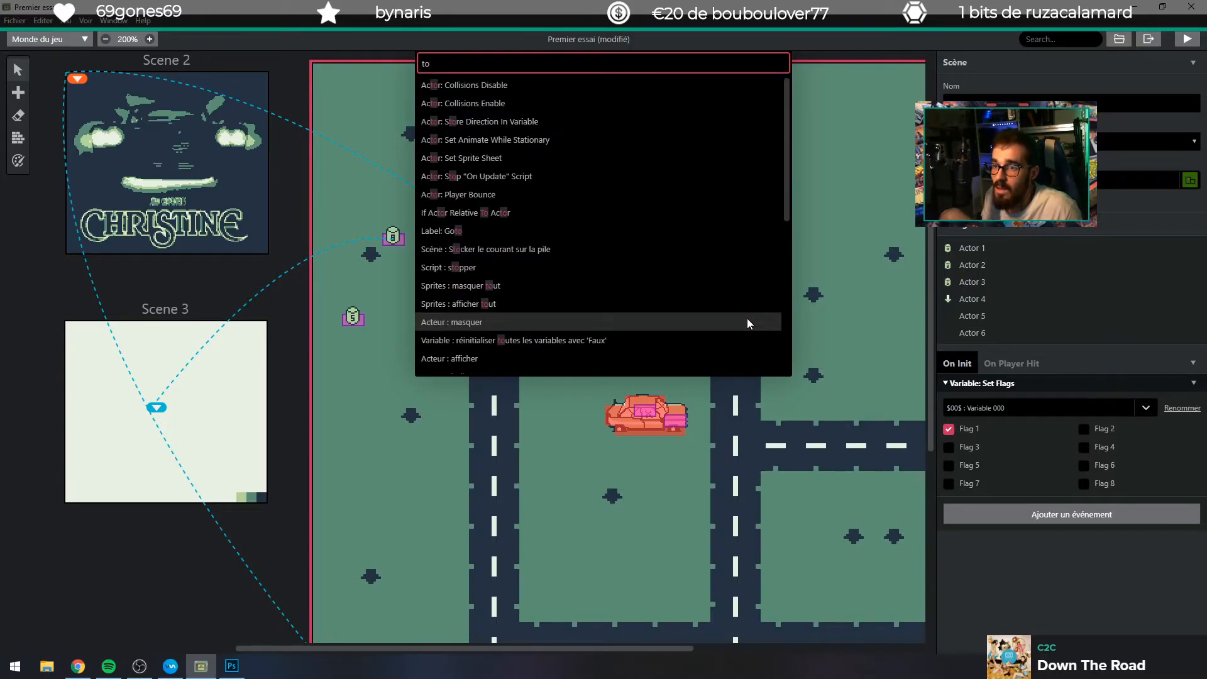
pyautogui.press('BackSpace')
pyautogui.press('BackSpace')
pyautogui.write('tou')
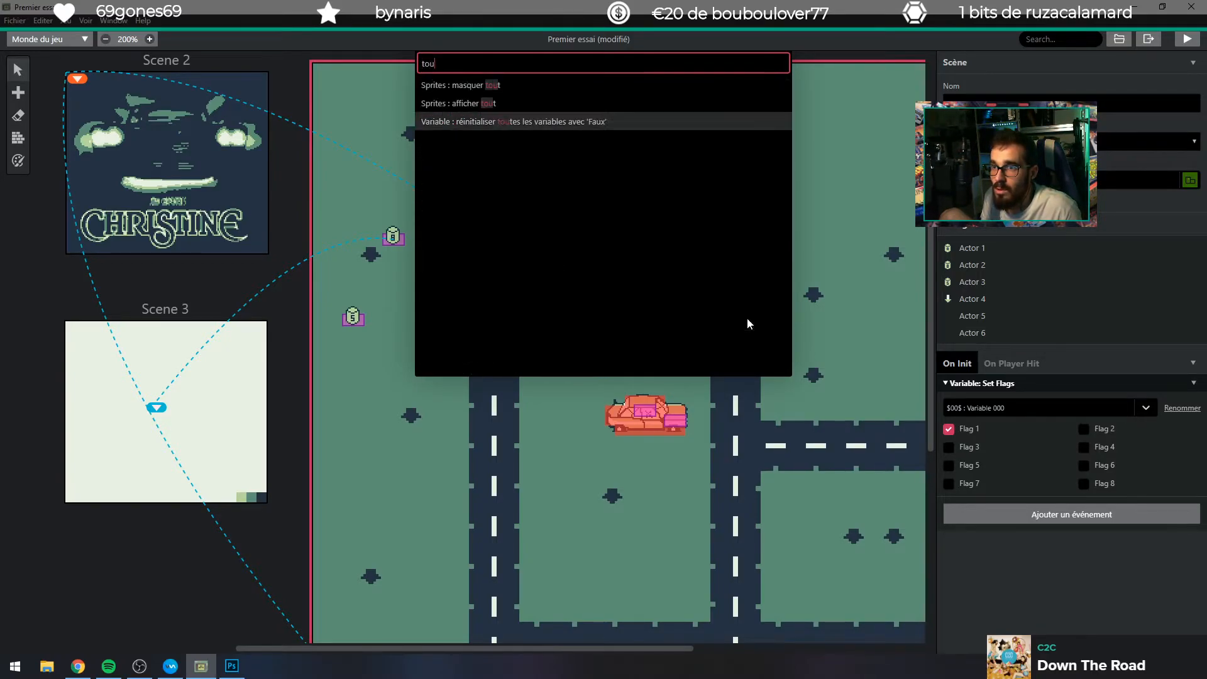
pyautogui.press('BackSpace')
pyautogui.press('BackSpace')
pyautogui.press('BackSpace')
pyautogui.write('game')
pyautogui.press('BackSpace')
pyautogui.press('BackSpace')
pyautogui.press('BackSpace')
pyautogui.press('BackSpace')
# Add a "Si l'entrée du joypad est activée" condition to Scene 1's On Init script, checking only the Start button.
pyautogui.write('joy')
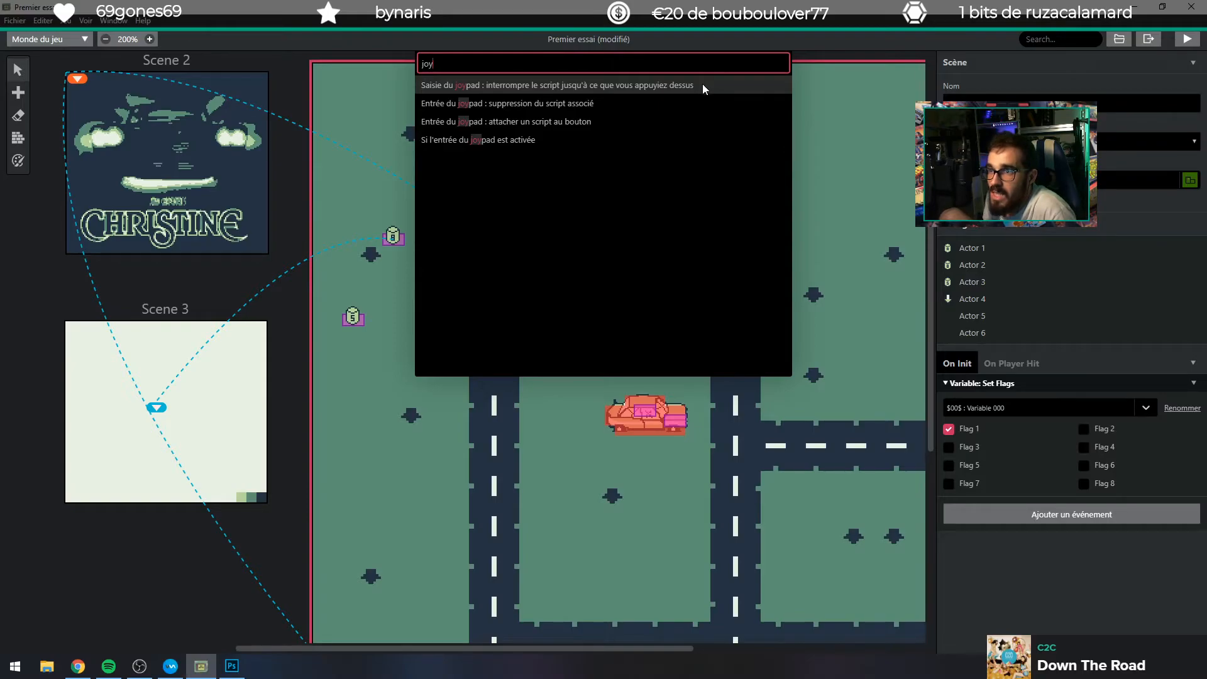
pyautogui.click(491, 139)
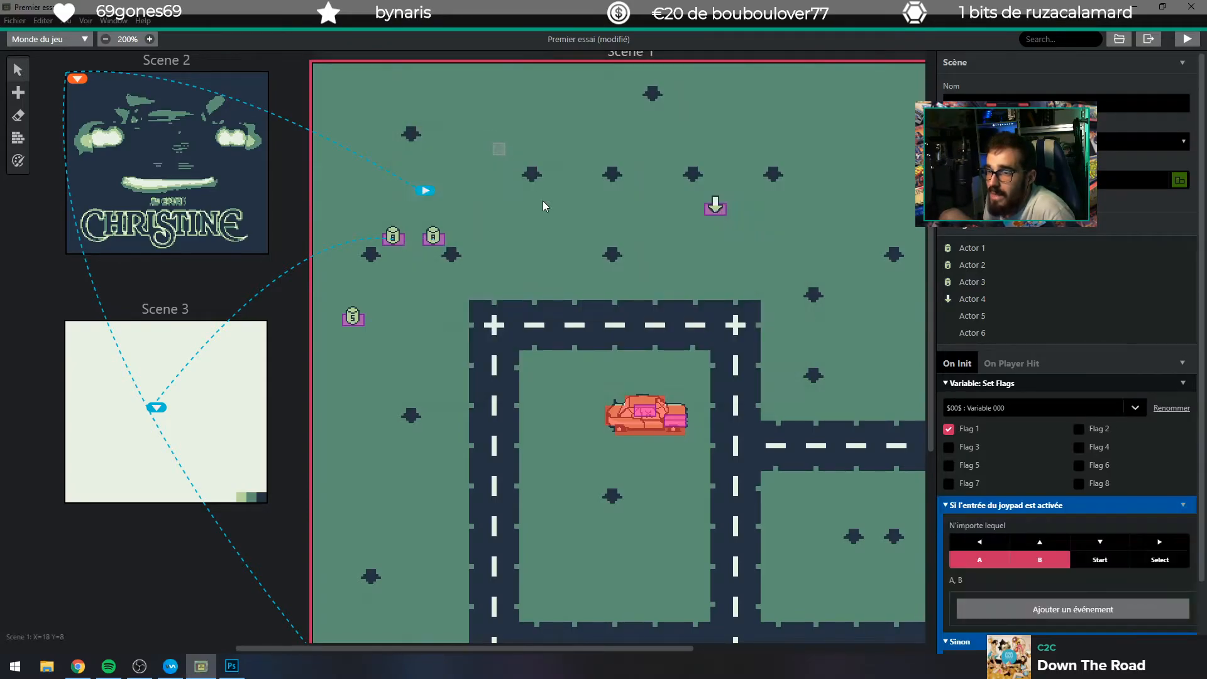
pyautogui.click(1089, 560)
pyautogui.click(1006, 558)
pyautogui.scroll(-3, 1043, 586)
pyautogui.click(1073, 526)
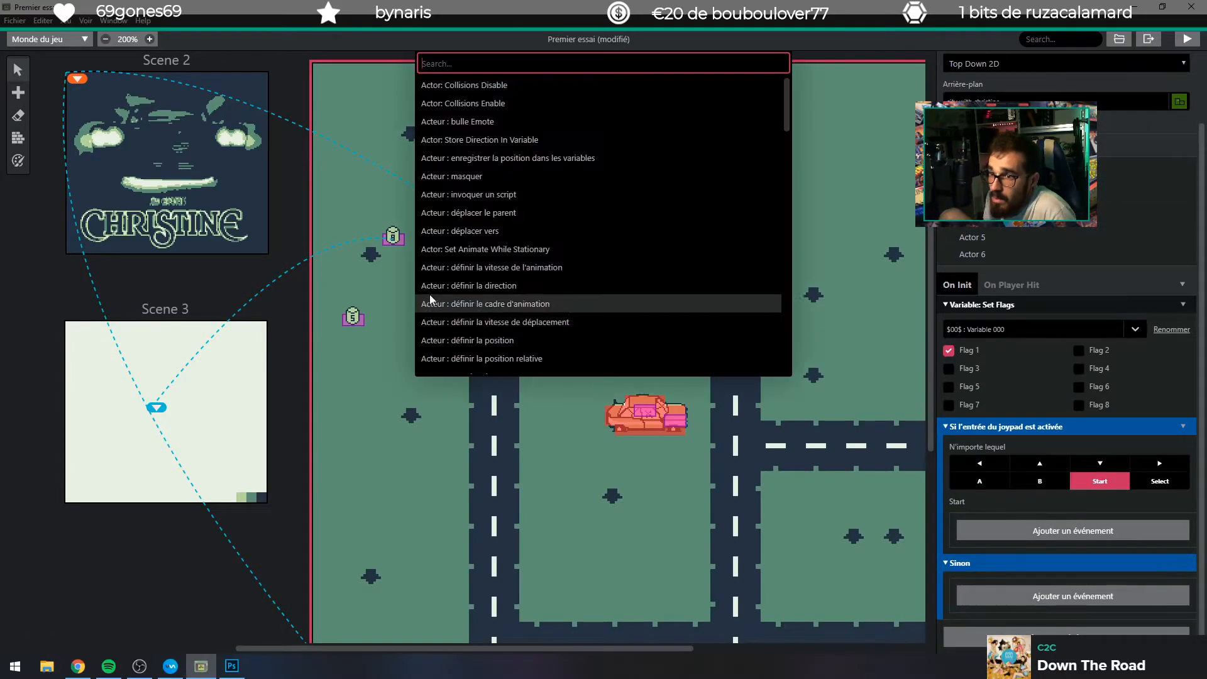
pyautogui.write('menu')
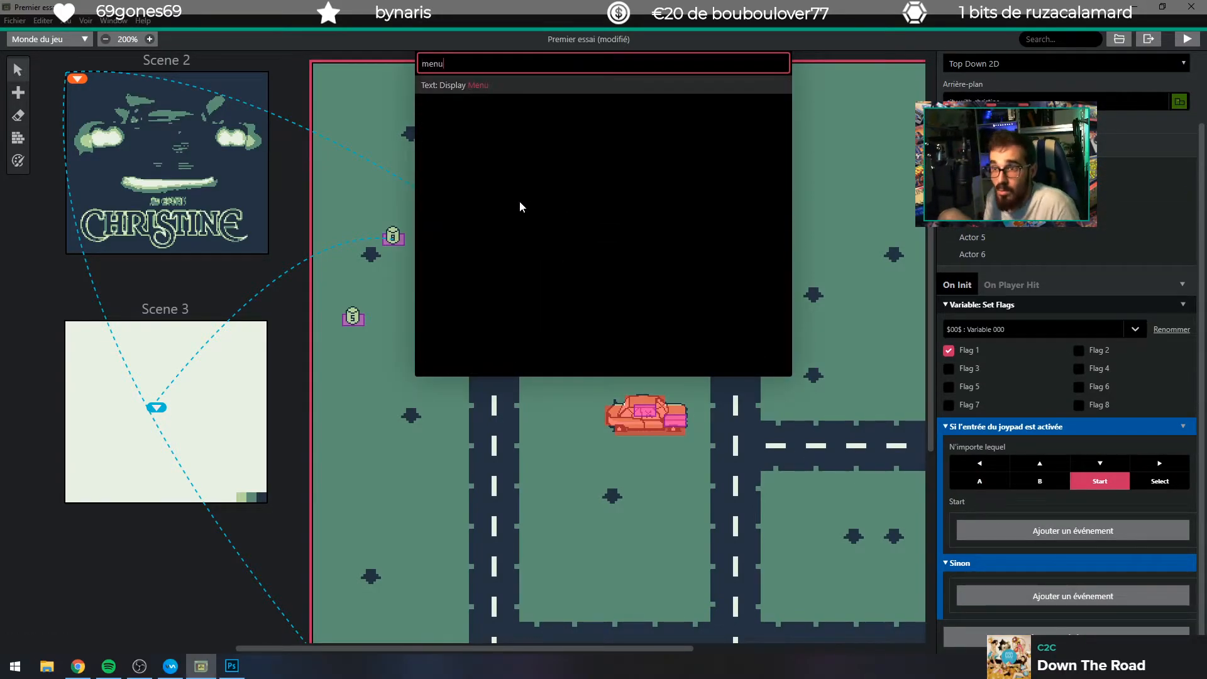
pyautogui.click(471, 95)
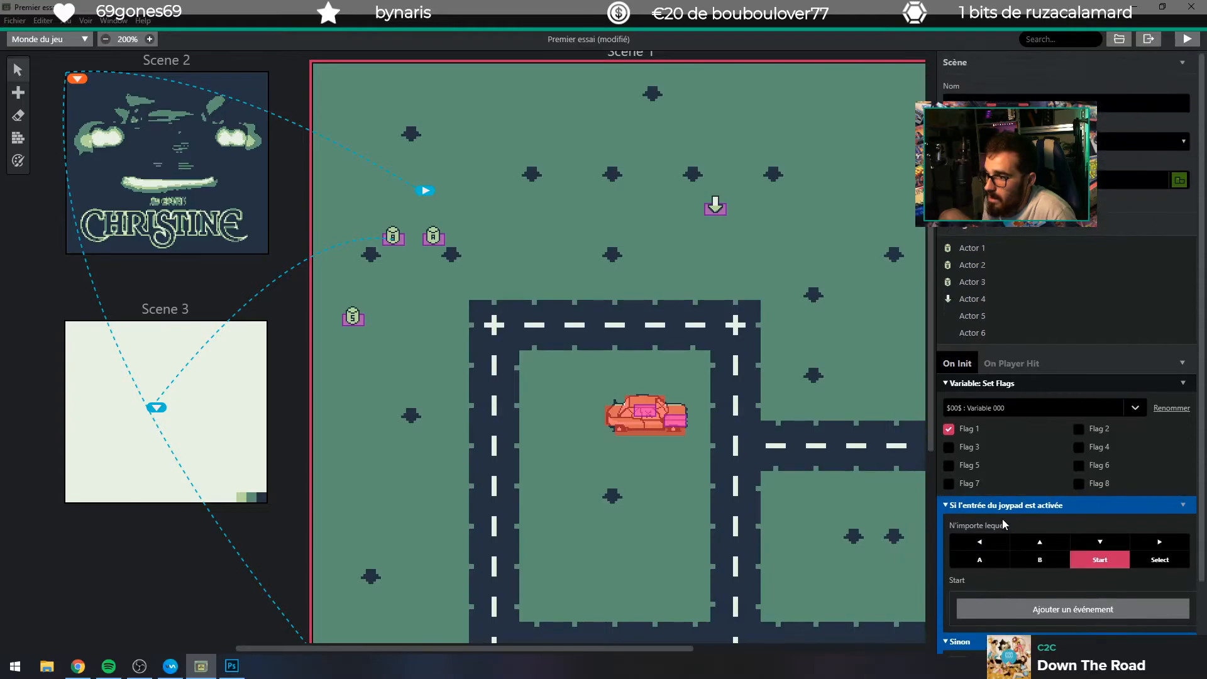
# Add a "Text: Display Menu" event inside the Start joypad condition.
pyautogui.click(1025, 530)
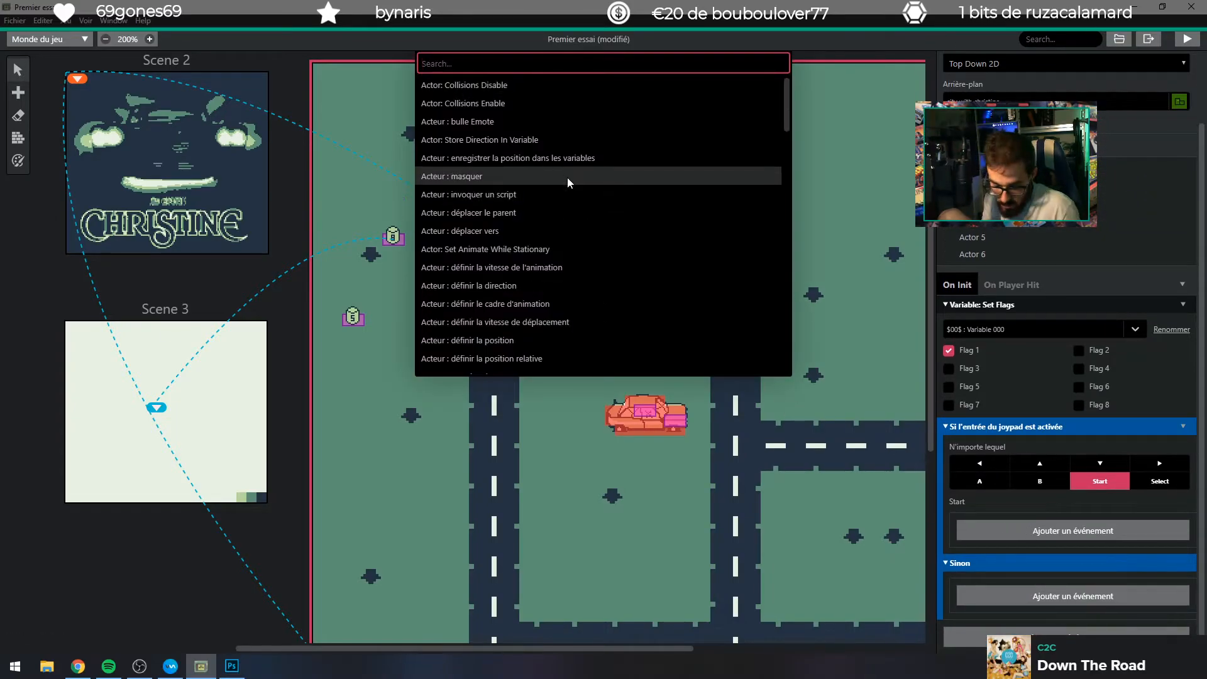
pyautogui.write('men')
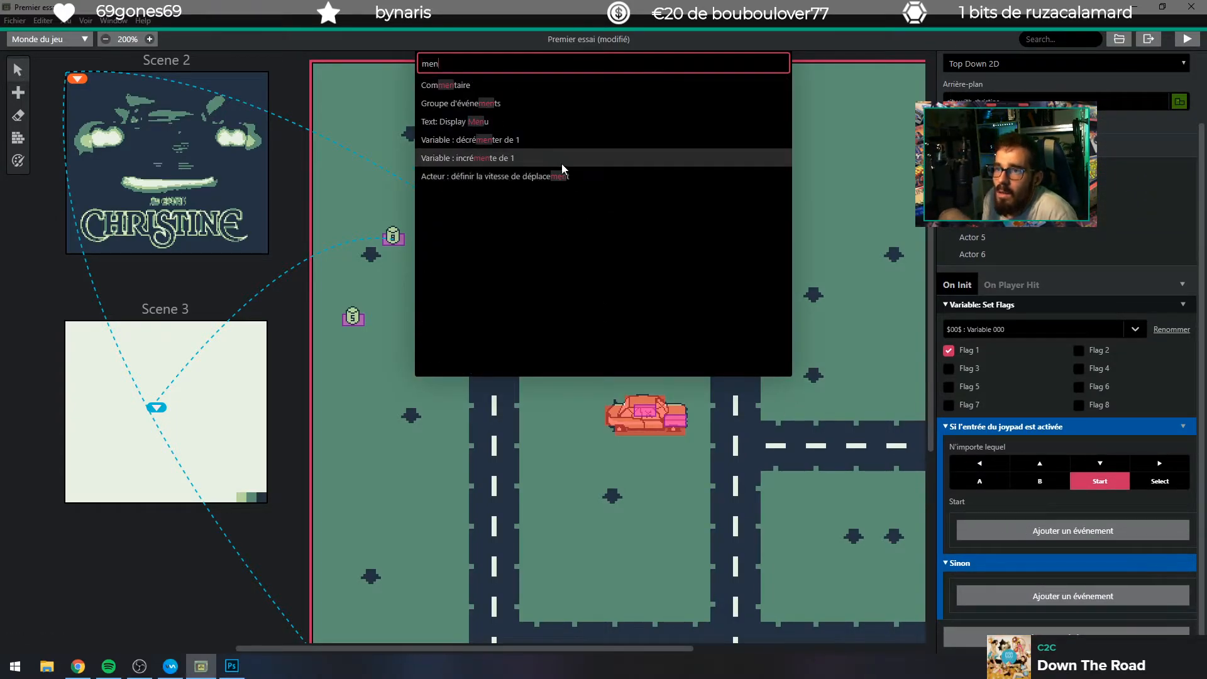
pyautogui.hotkey('ctrl', 'a')
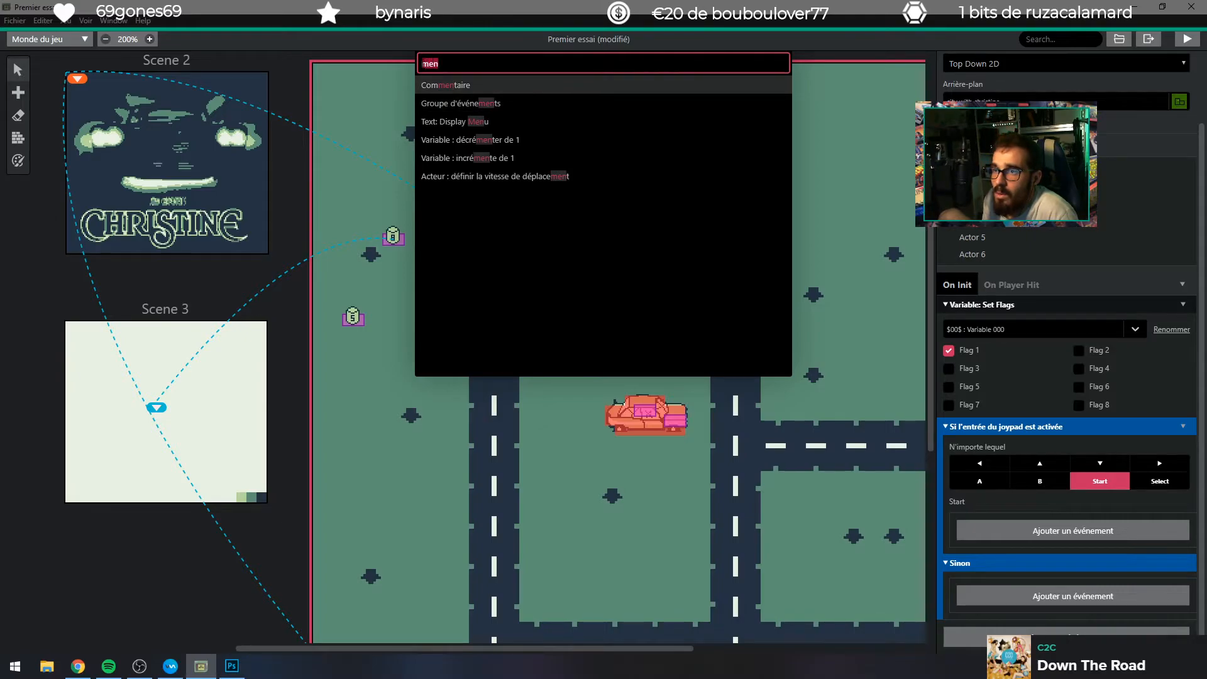
pyautogui.write('tex')
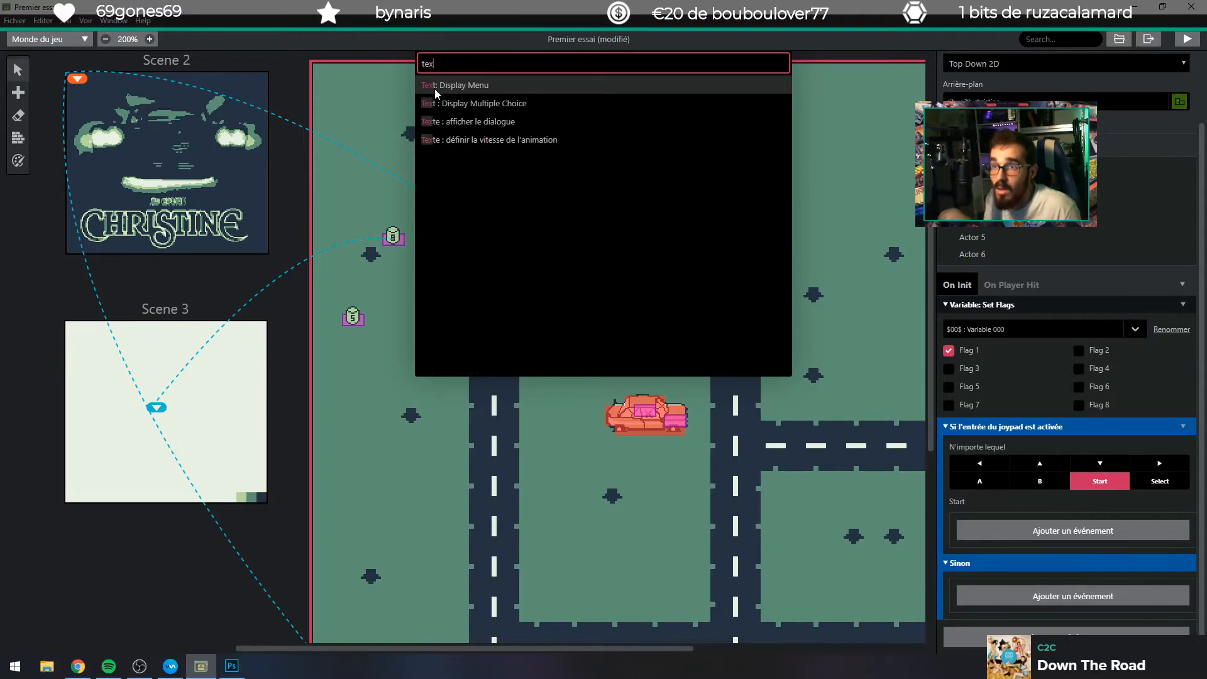
pyautogui.write('t')
pyautogui.click(435, 87)
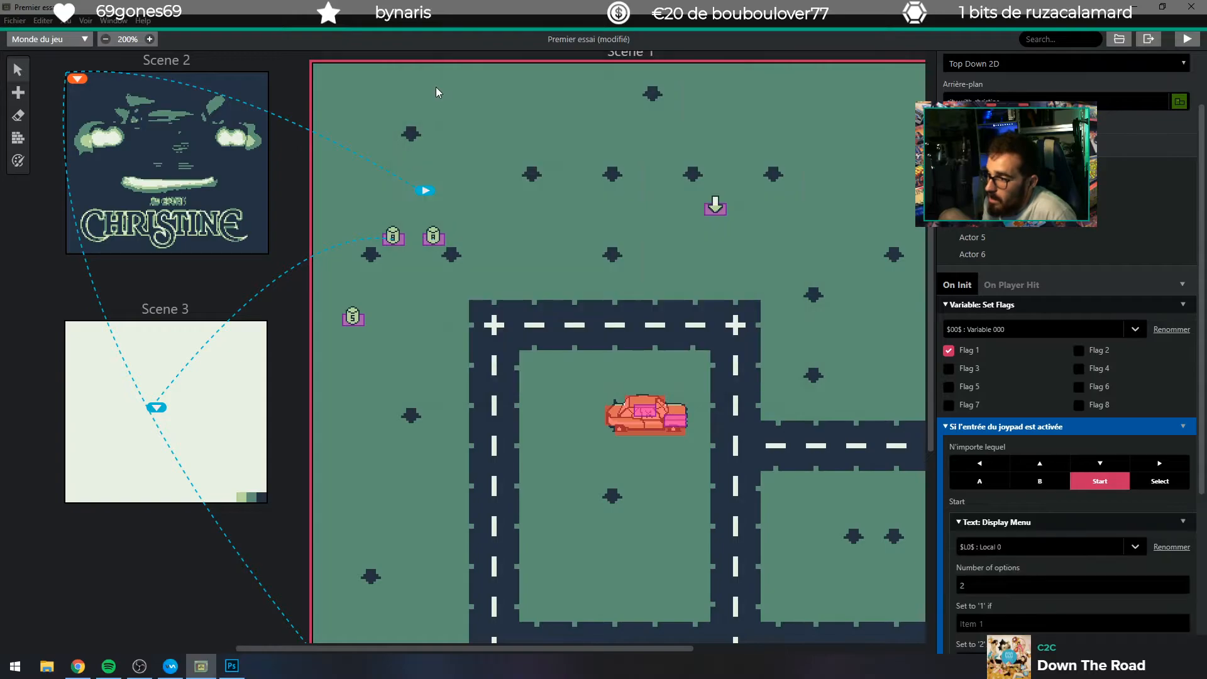
# Set the layout of the Display Menu event in Scene 1's Start condition to Menu.
pyautogui.scroll(-2, 816, 306)
pyautogui.scroll(-3, 1021, 387)
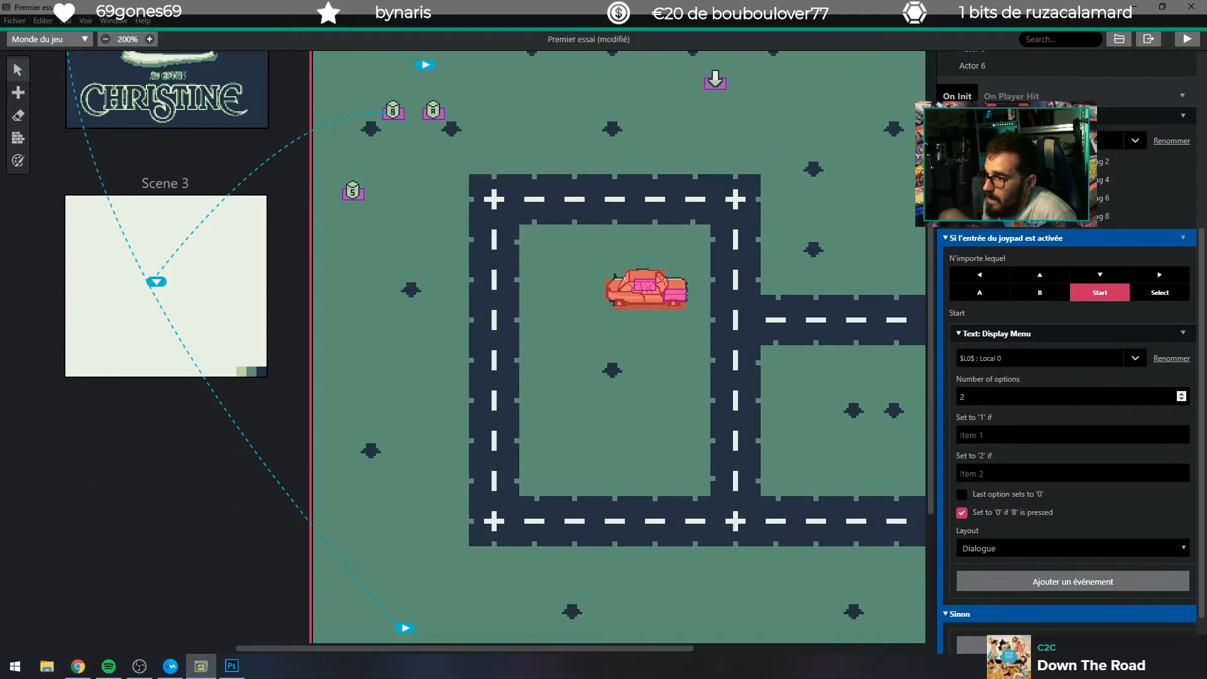
pyautogui.click(1020, 472)
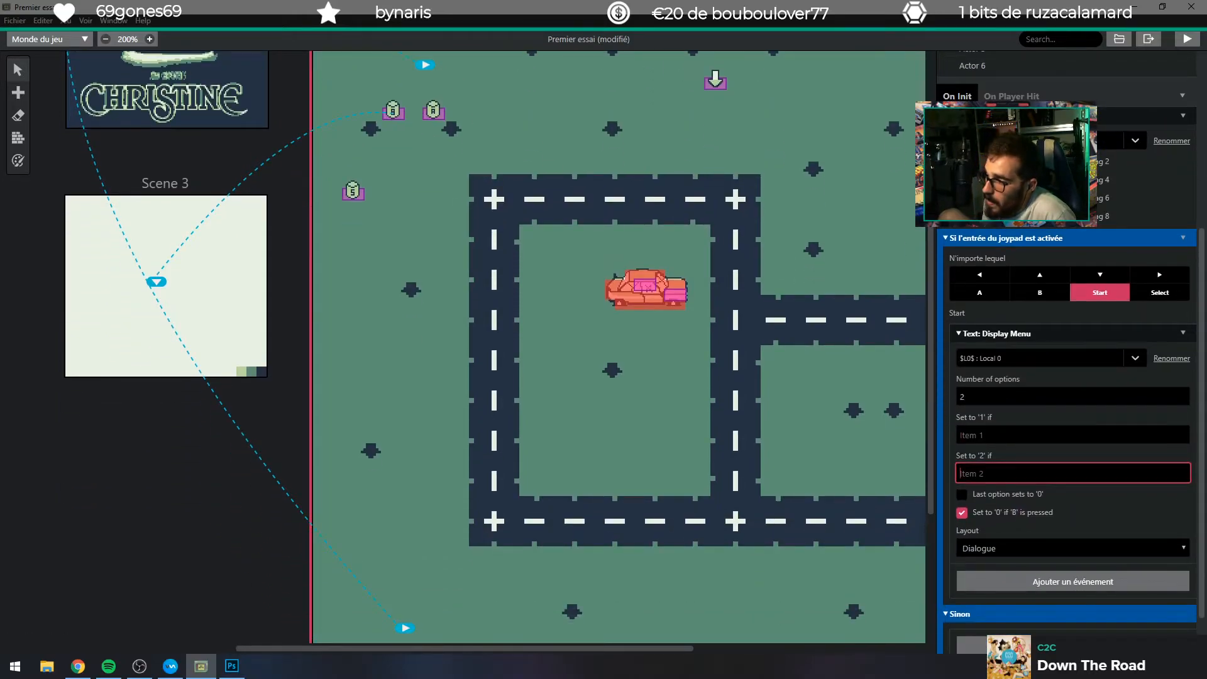
pyautogui.click(1015, 396)
pyautogui.click(1015, 434)
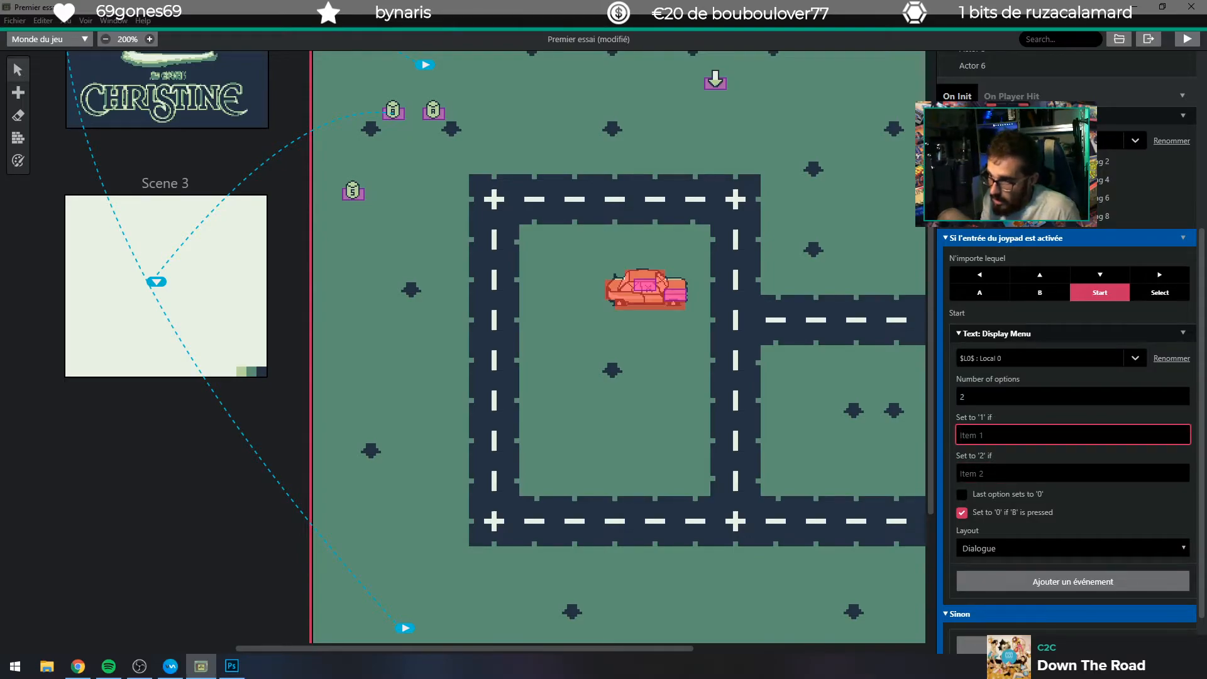
pyautogui.click(985, 549)
pyautogui.click(984, 575)
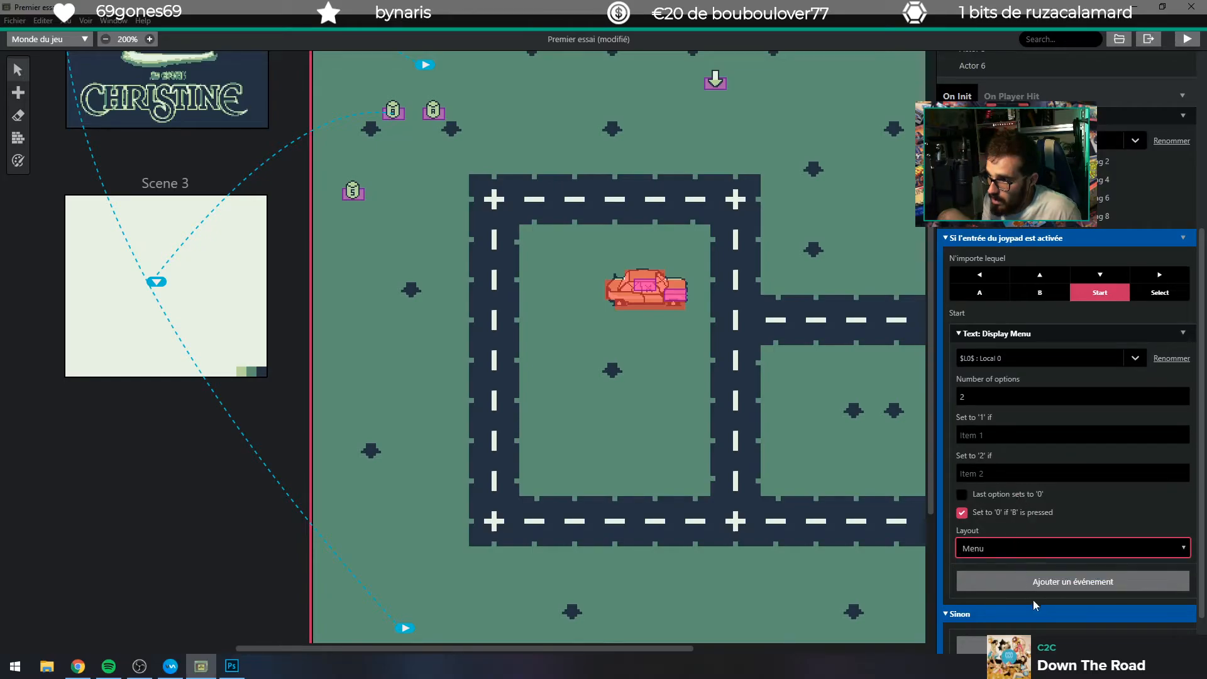
# Label the Display Menu event's first option "Save" and its second option "Quit".
pyautogui.scroll(2, 1083, 490)
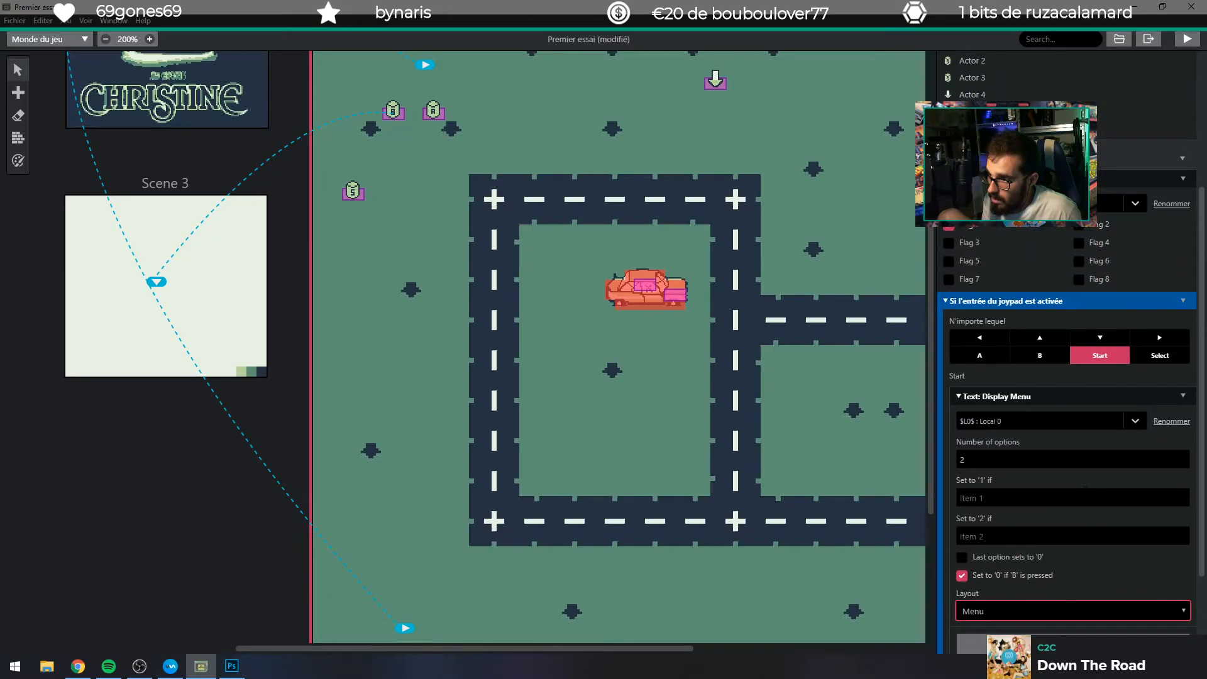
pyautogui.click(1009, 418)
pyautogui.click(1008, 420)
pyautogui.click(1008, 420)
pyautogui.click(1008, 420)
pyautogui.click(1008, 420)
pyautogui.click(1008, 420)
pyautogui.click(1008, 420)
pyautogui.click(1009, 420)
pyautogui.press('Tab')
pyautogui.press('Tab')
pyautogui.write('Sa')
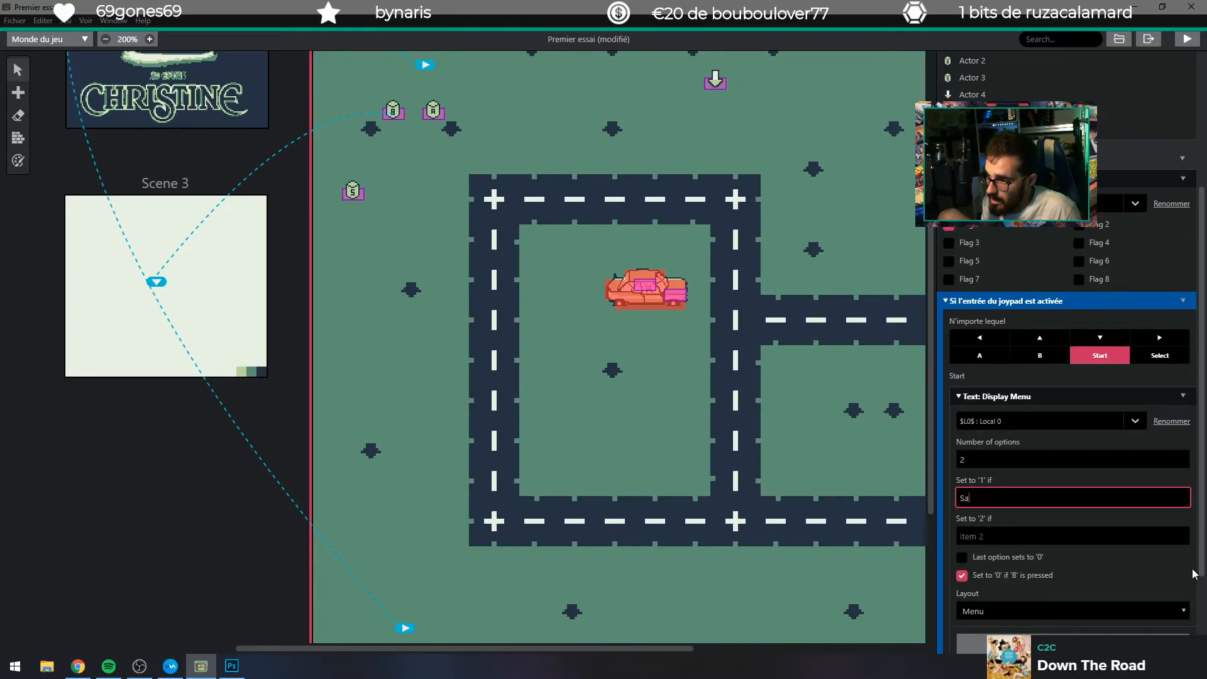
pyautogui.write('uvegve')
pyautogui.press('Tab')
pyautogui.write('Q')
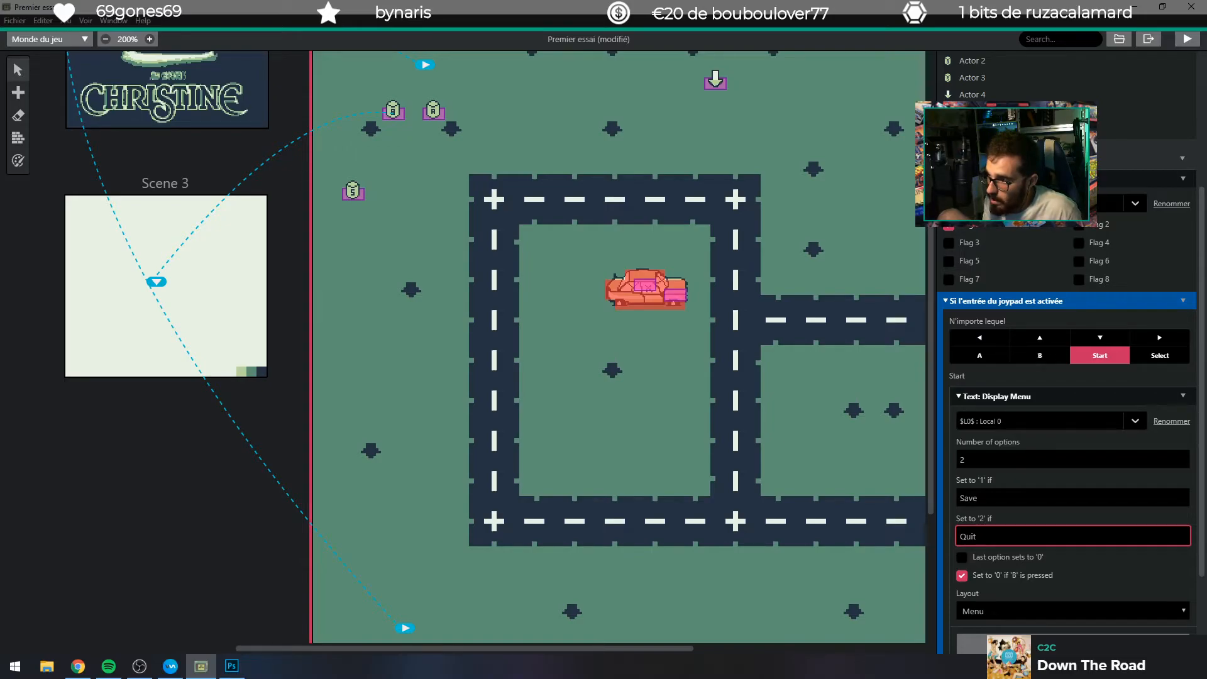
pyautogui.hotkey('ctrl', 'a')
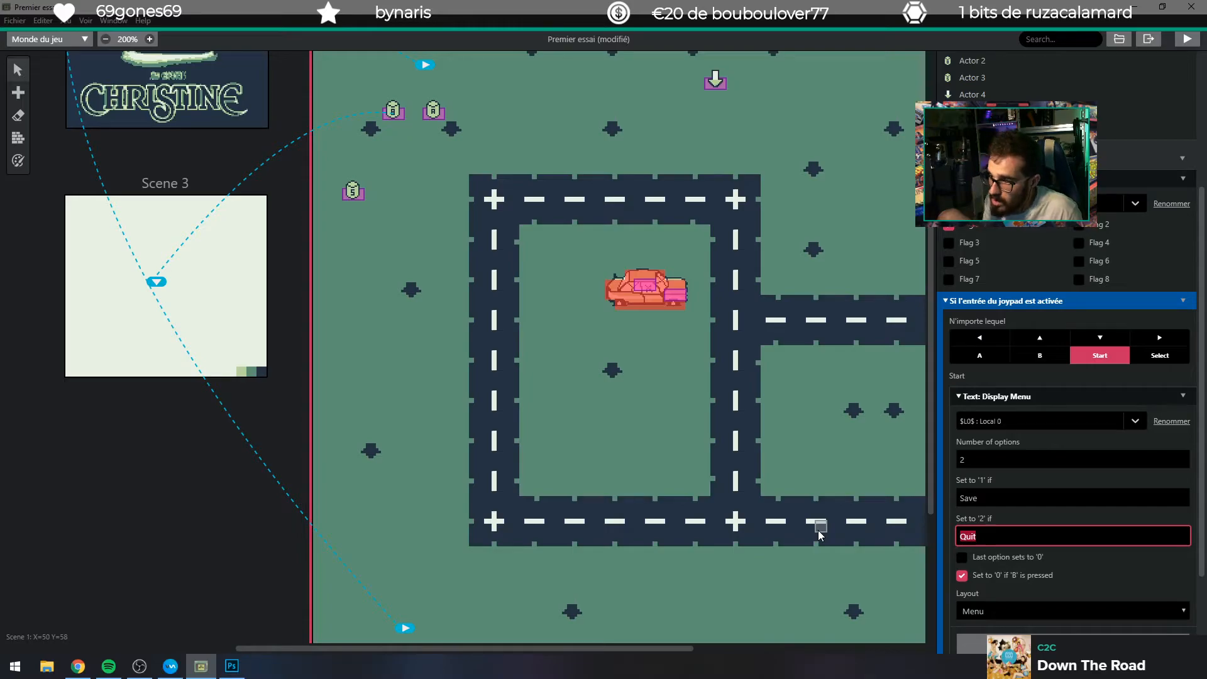
pyautogui.click(1024, 524)
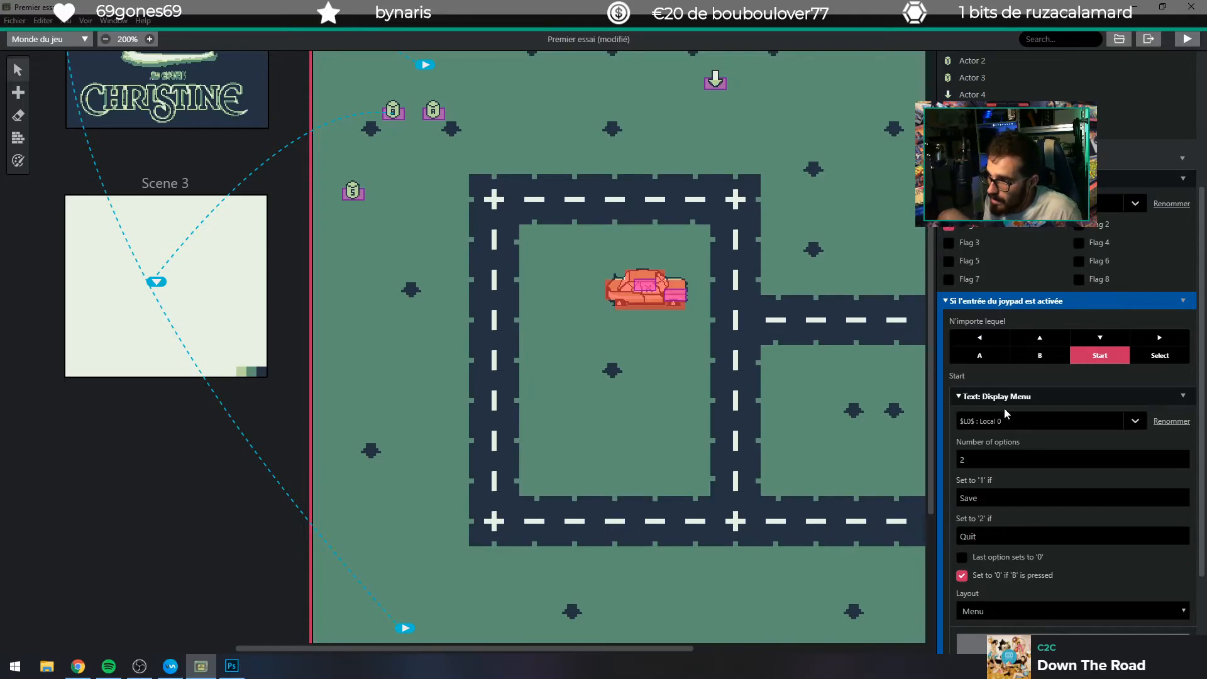
# Choose Local 0 as the variable that stores the Display Menu choice.
pyautogui.scroll(-3, 1004, 417)
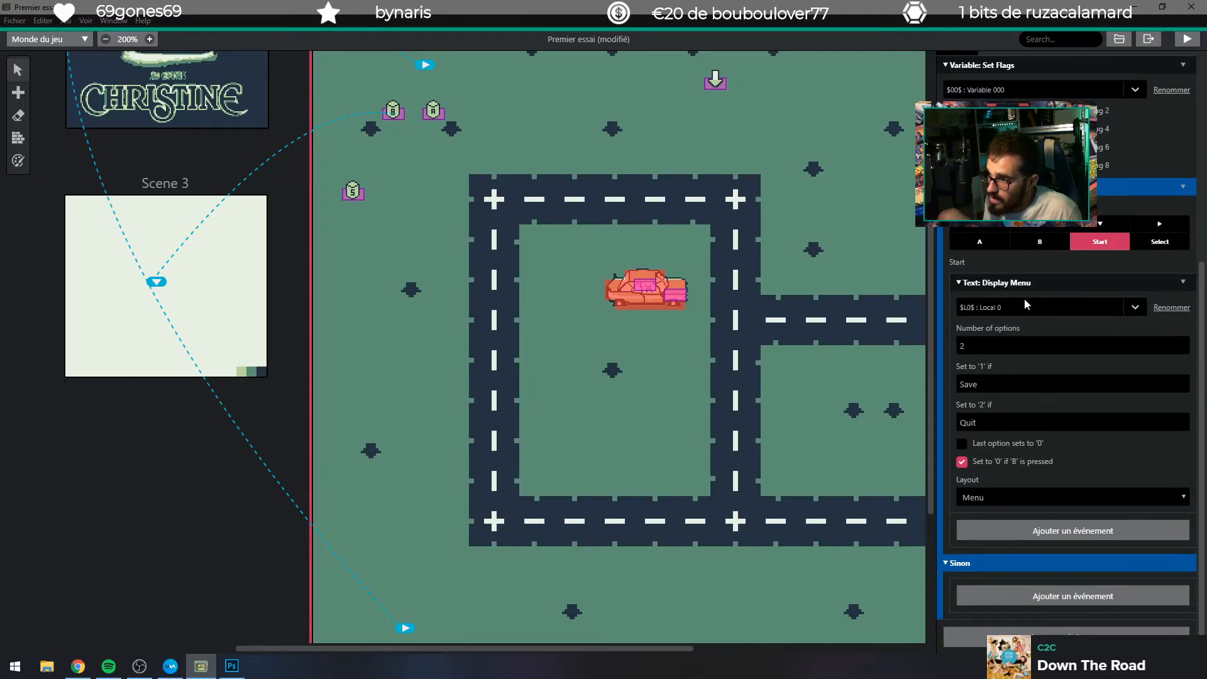
pyautogui.click(1065, 306)
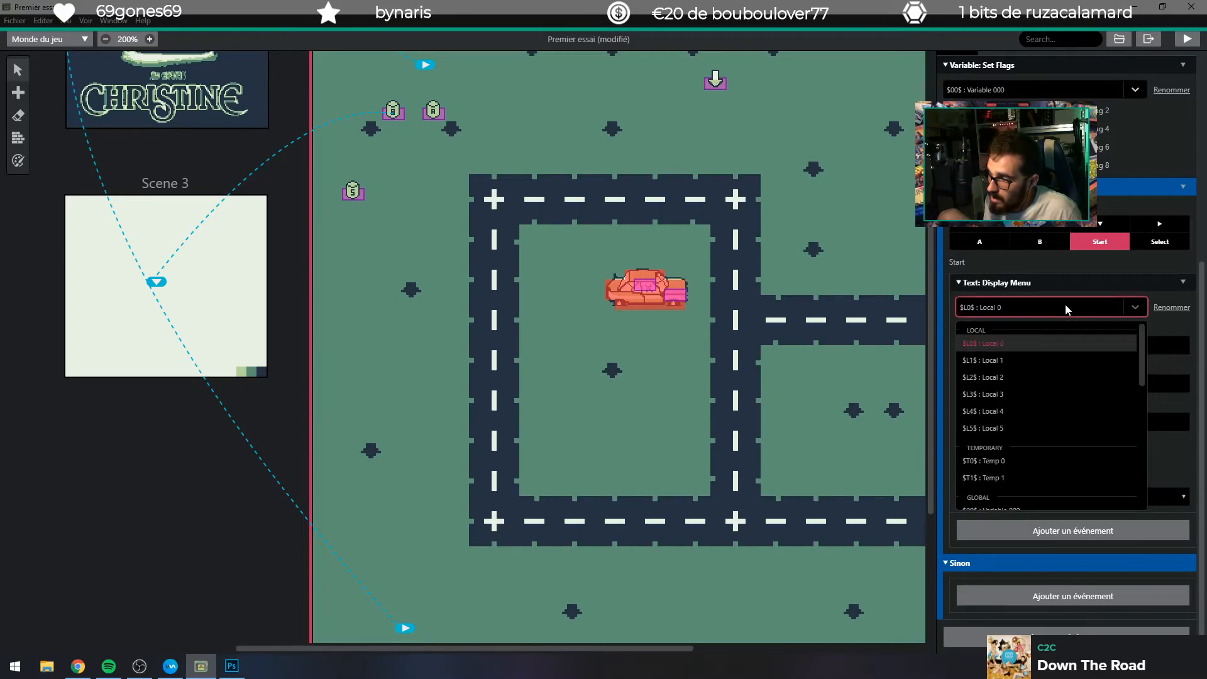
pyautogui.click(1017, 340)
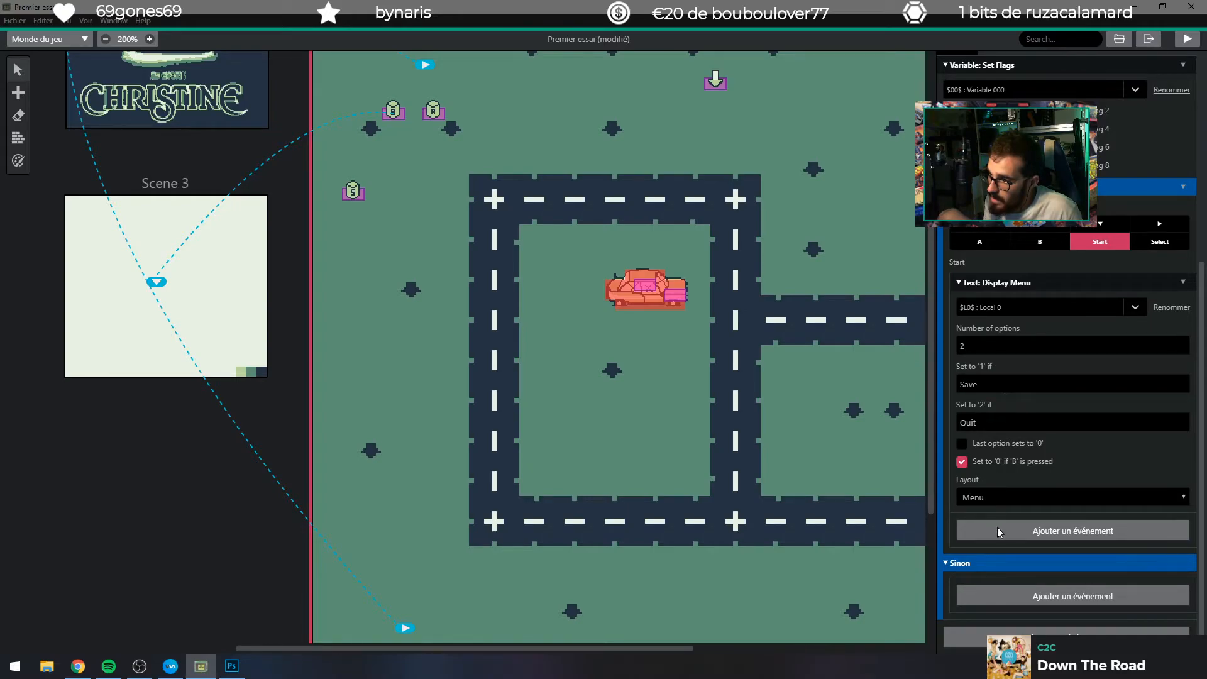
# Search the events available below the Display Menu event for "if".
pyautogui.click(1033, 529)
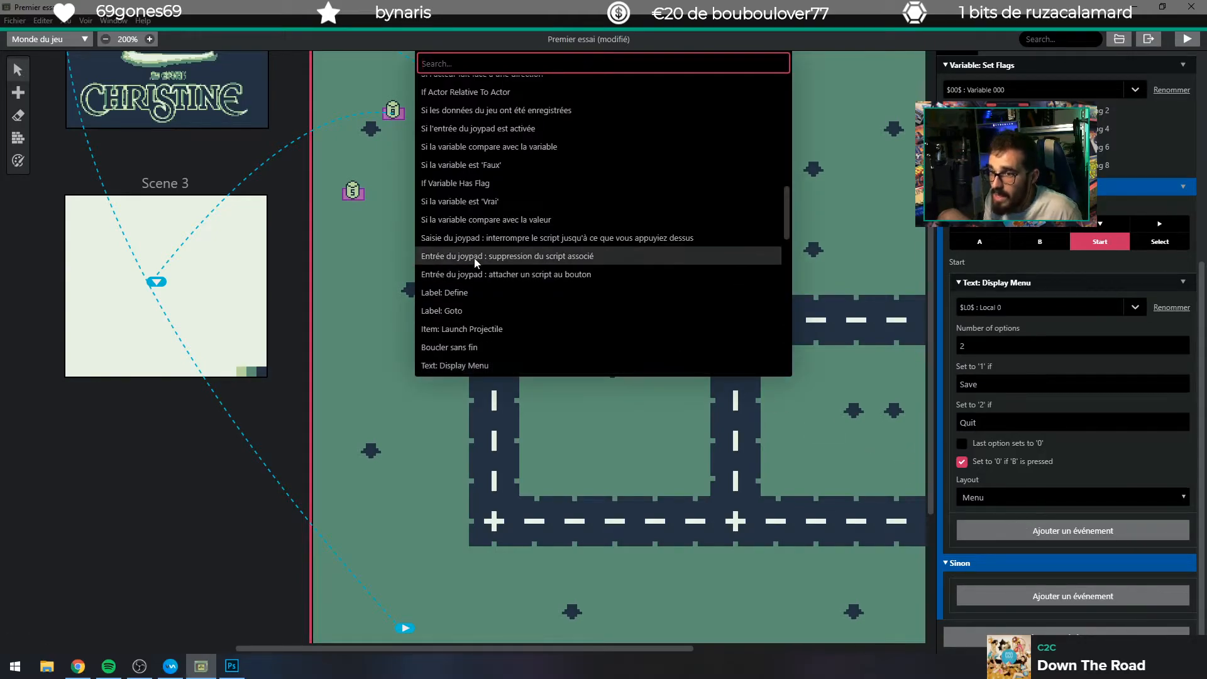
pyautogui.write('if')
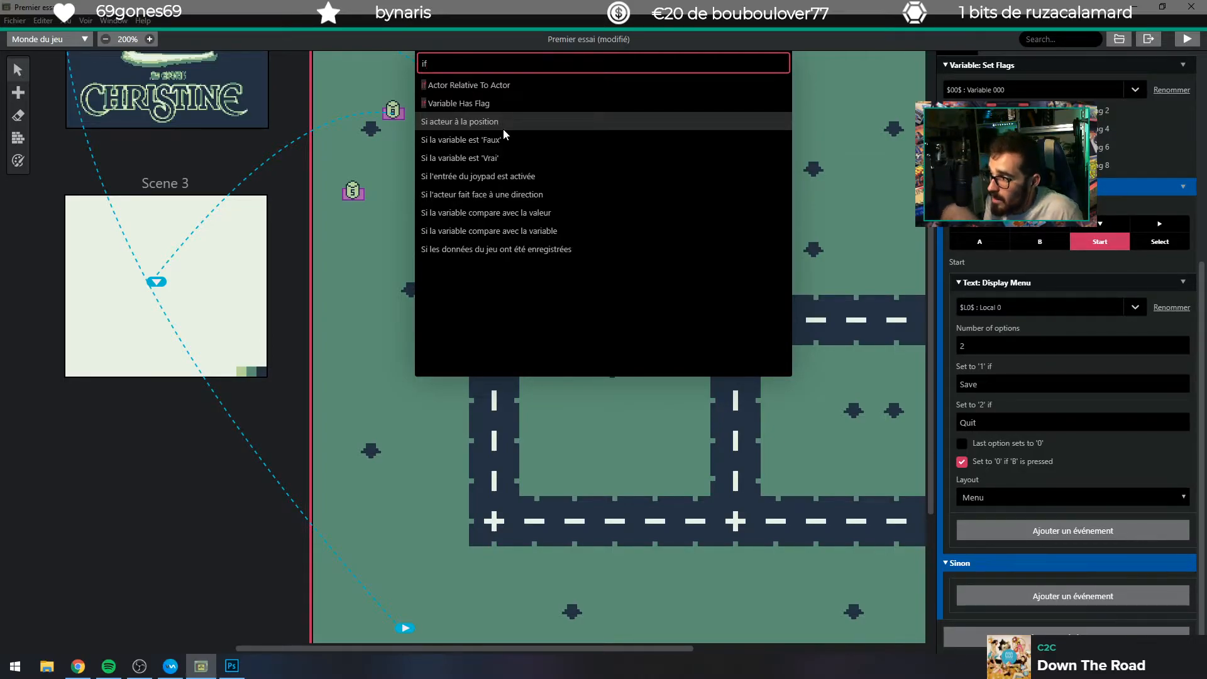
# Switch to Chrome and search Google for "mbc5".
pyautogui.click(77, 666)
pyautogui.click(317, 12)
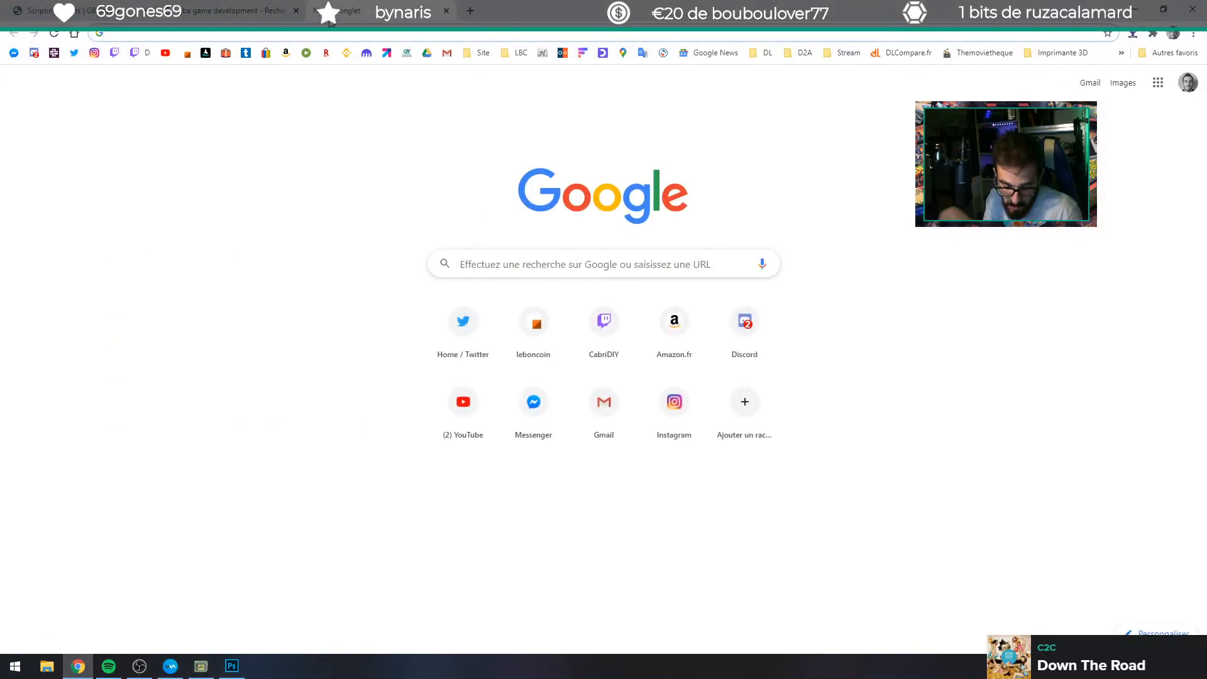
pyautogui.write('mbc5')
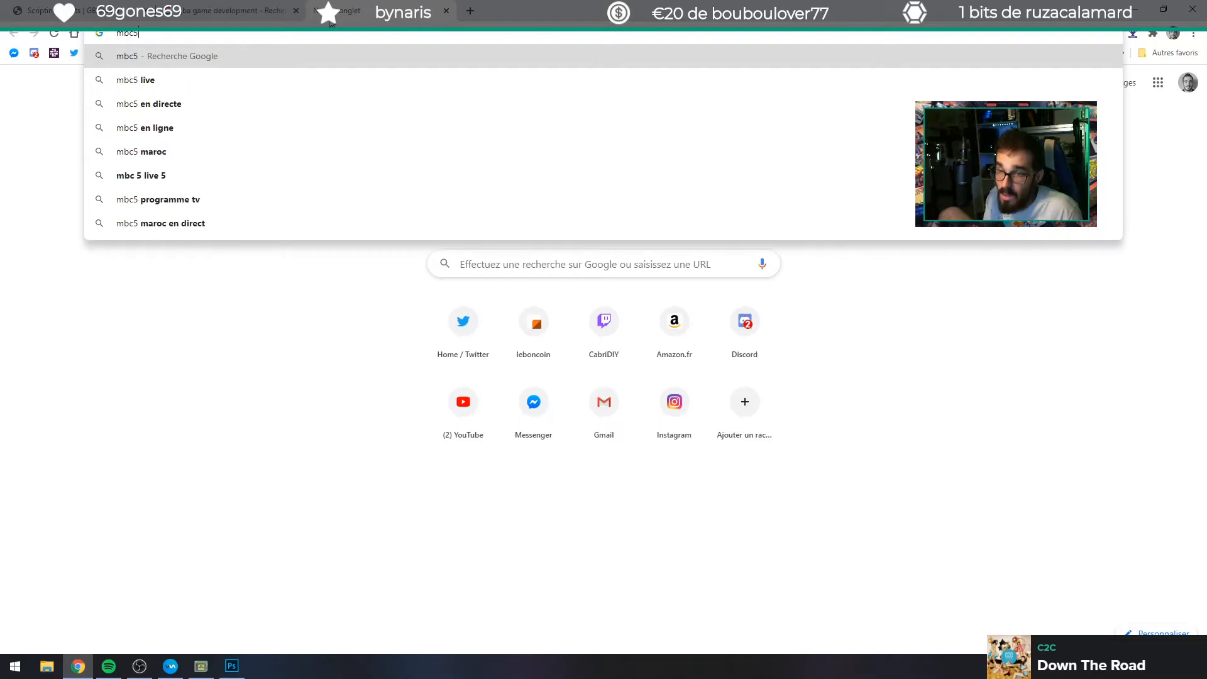
pyautogui.press('Return')
# Copy the "mbc5" search term, search eBay for "mbc5 cartbridge" and look through the listings.
pyautogui.moveTo(173, 91); pyautogui.dragTo(75, 94)
pyautogui.hotkey('ctrl', 'c')
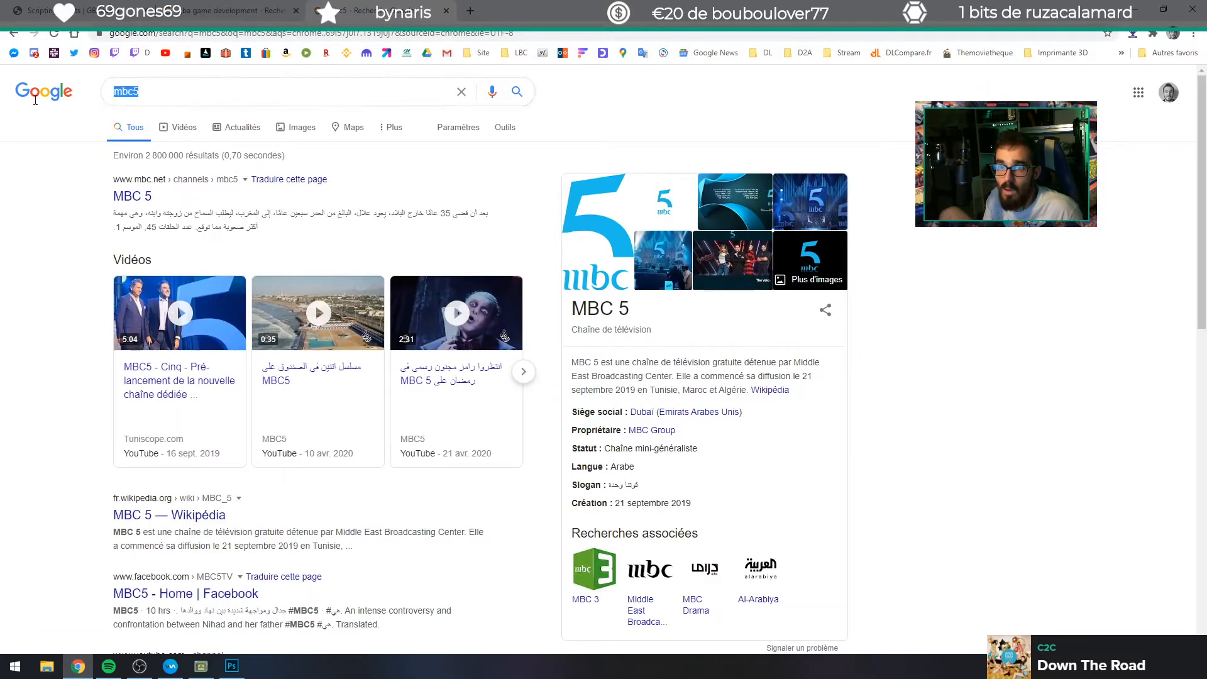
pyautogui.click(266, 52)
pyautogui.click(458, 110)
pyautogui.hotkey('ctrl', 'v')
pyautogui.write('x')
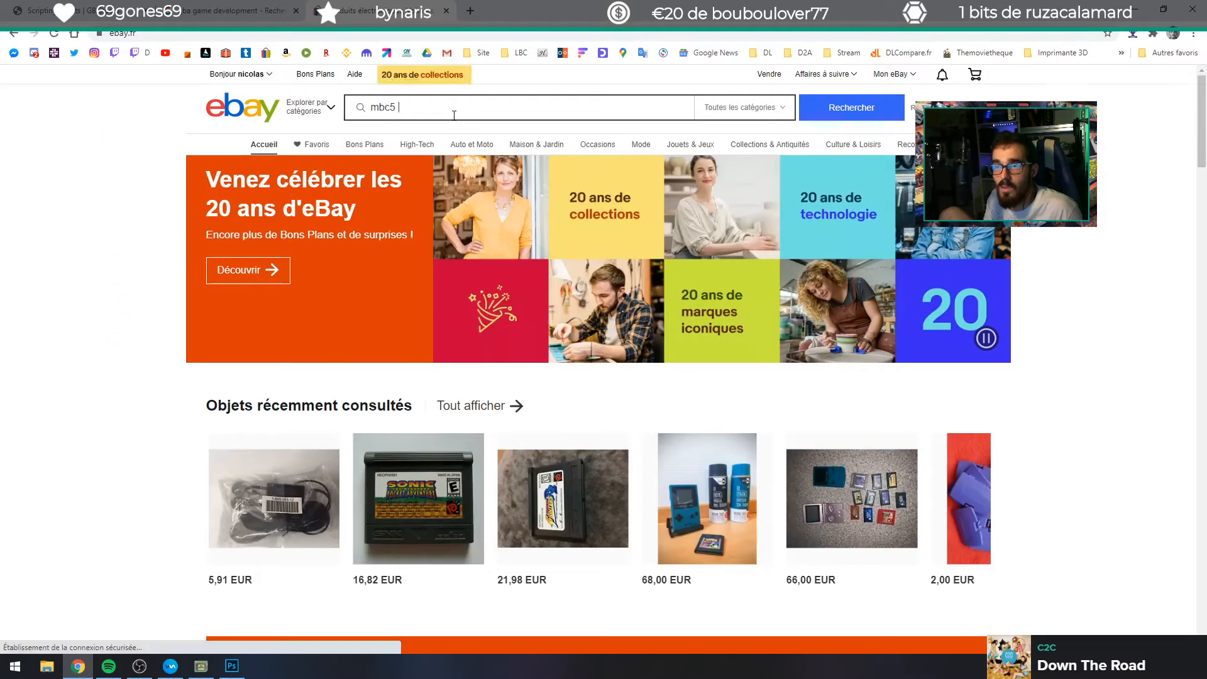
pyautogui.press('BackSpace')
pyautogui.write('cartbrig')
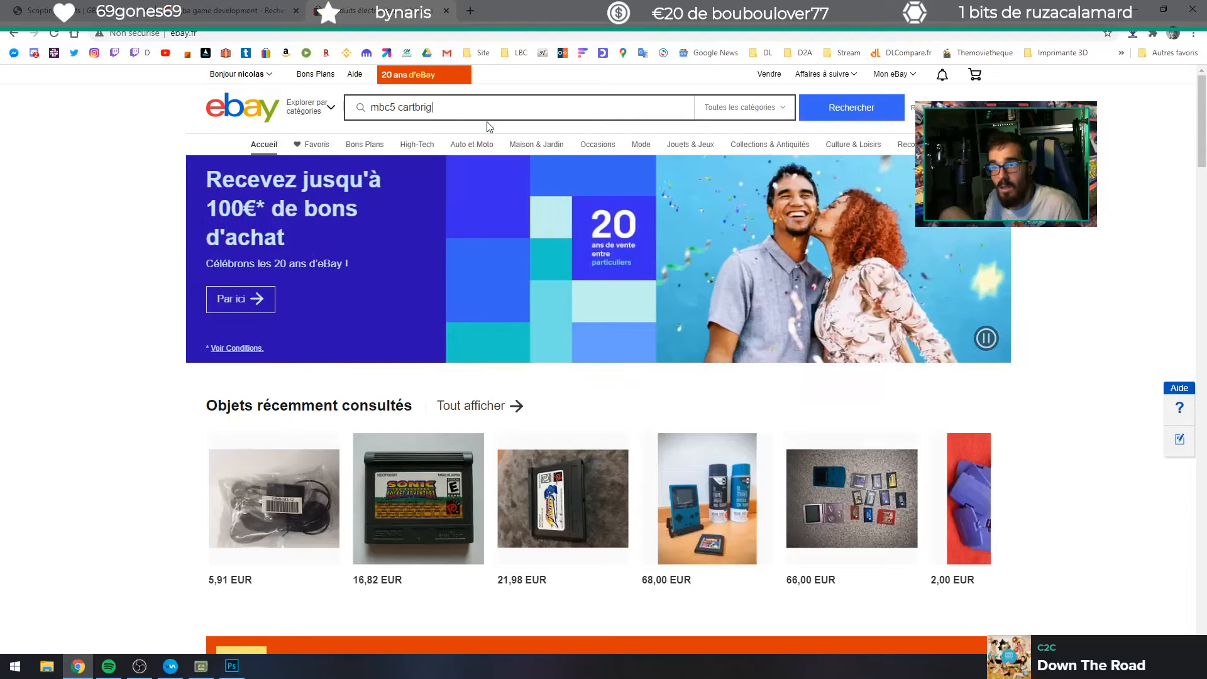
pyautogui.write('dge')
pyautogui.press('Return')
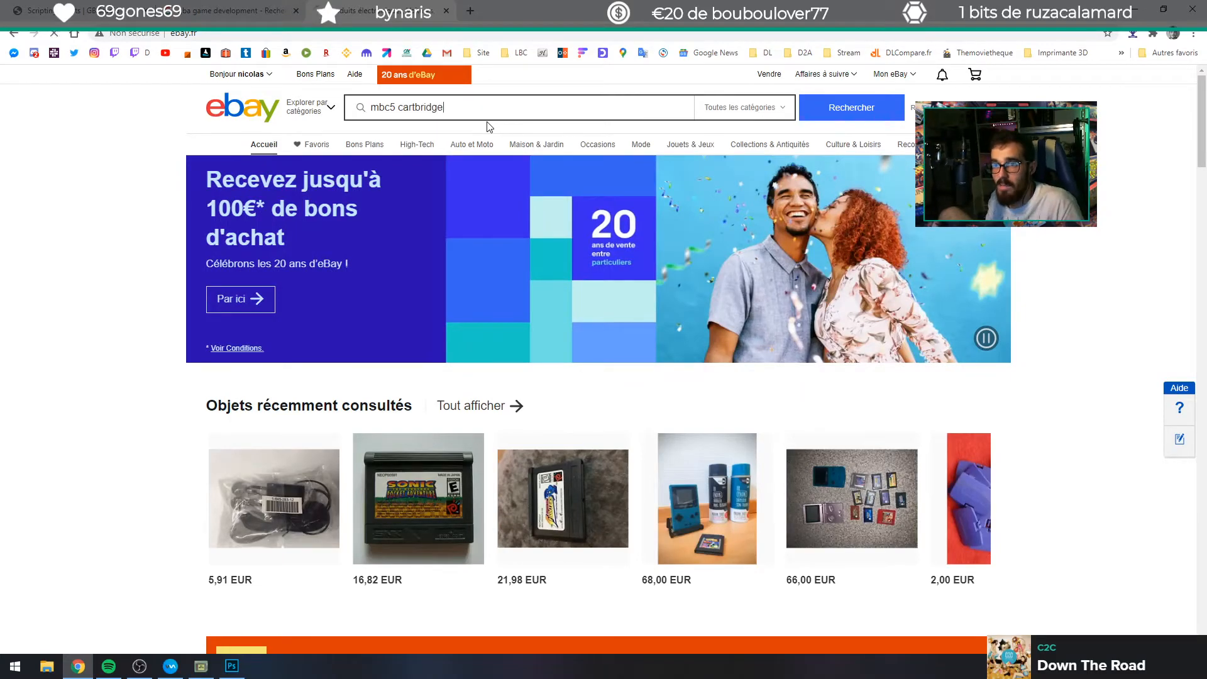
pyautogui.scroll(-8, 489, 127)
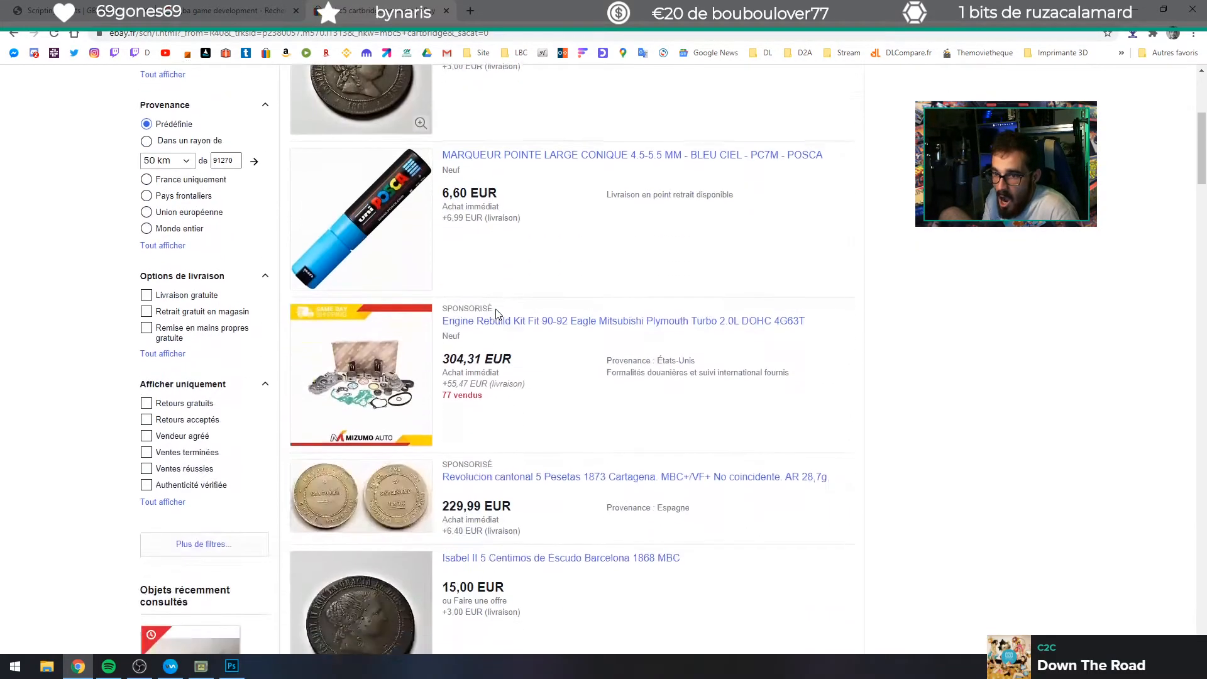
pyautogui.scroll(8, 397, 130)
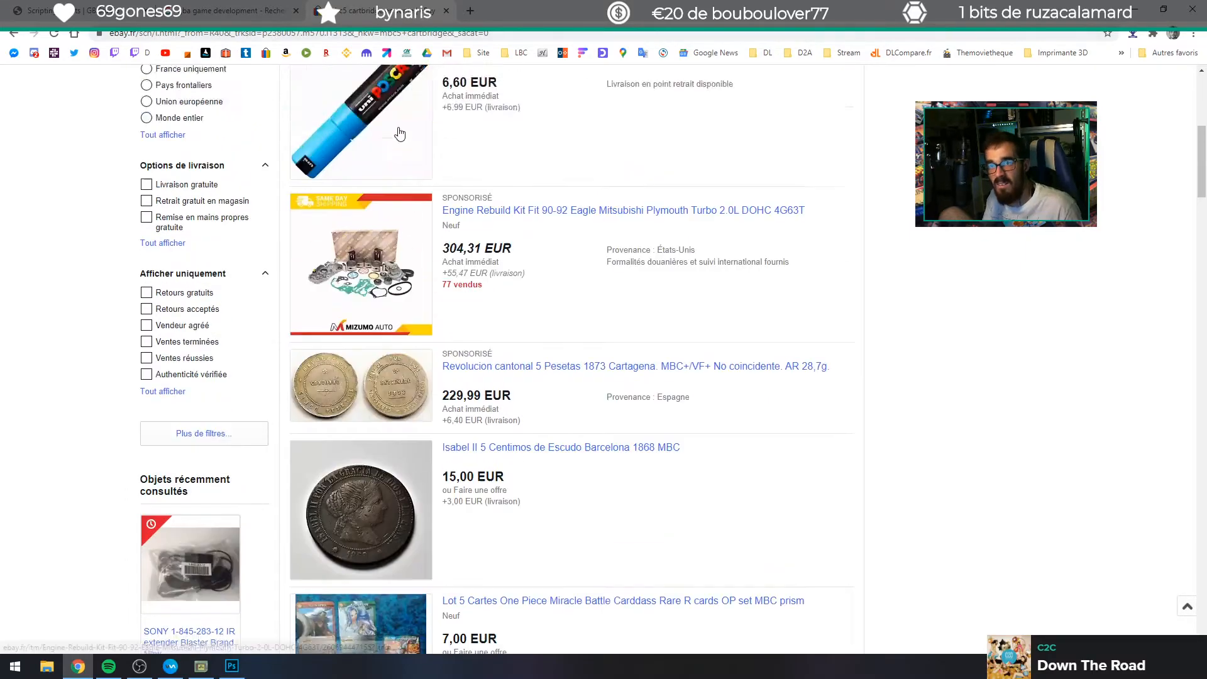
# Search Google for "mbc5 cartbridge" and open the Memory Bank Controllers wiki article.
pyautogui.moveTo(388, 110); pyautogui.dragTo(48, 122)
pyautogui.hotkey('ctrl', 'c')
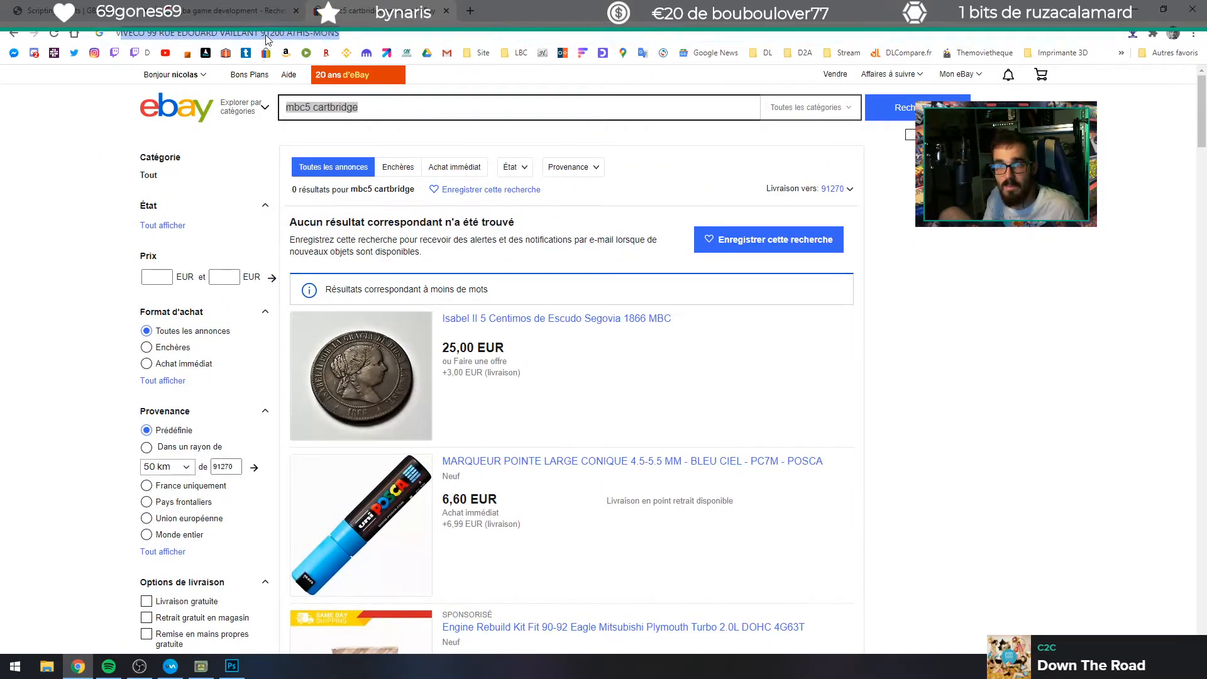
pyautogui.click(265, 35)
pyautogui.hotkey('ctrl', 'v')
pyautogui.write('.')
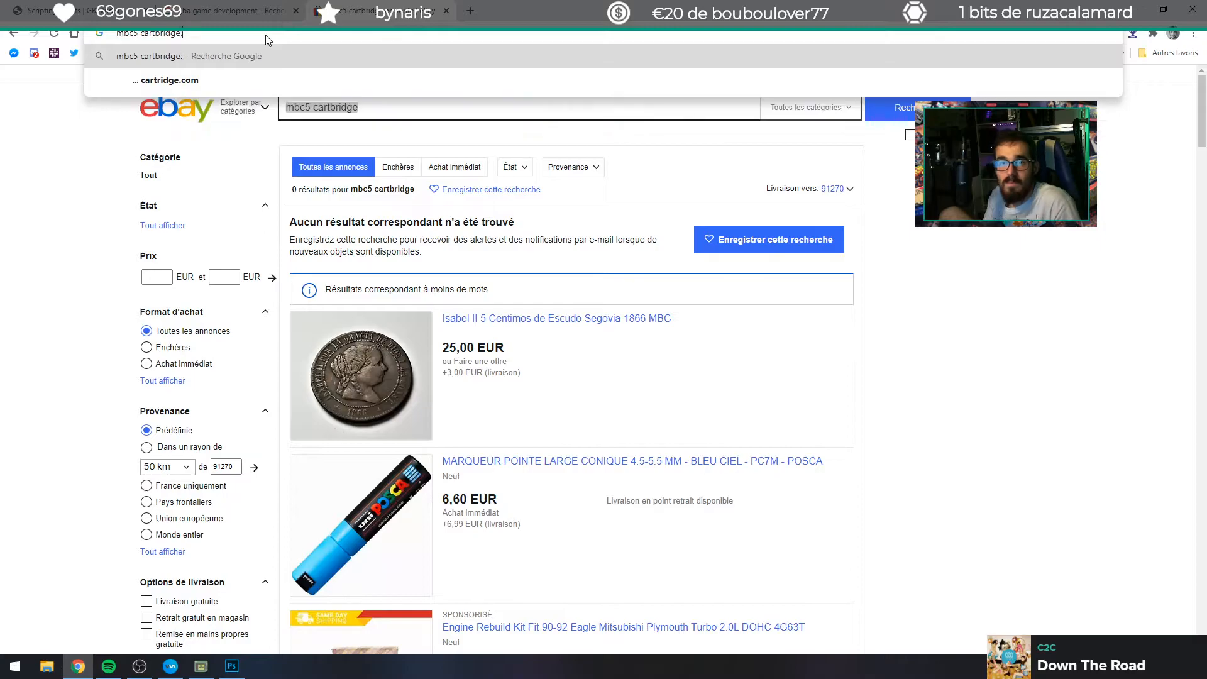
pyautogui.press('BackSpace')
pyautogui.press('Return')
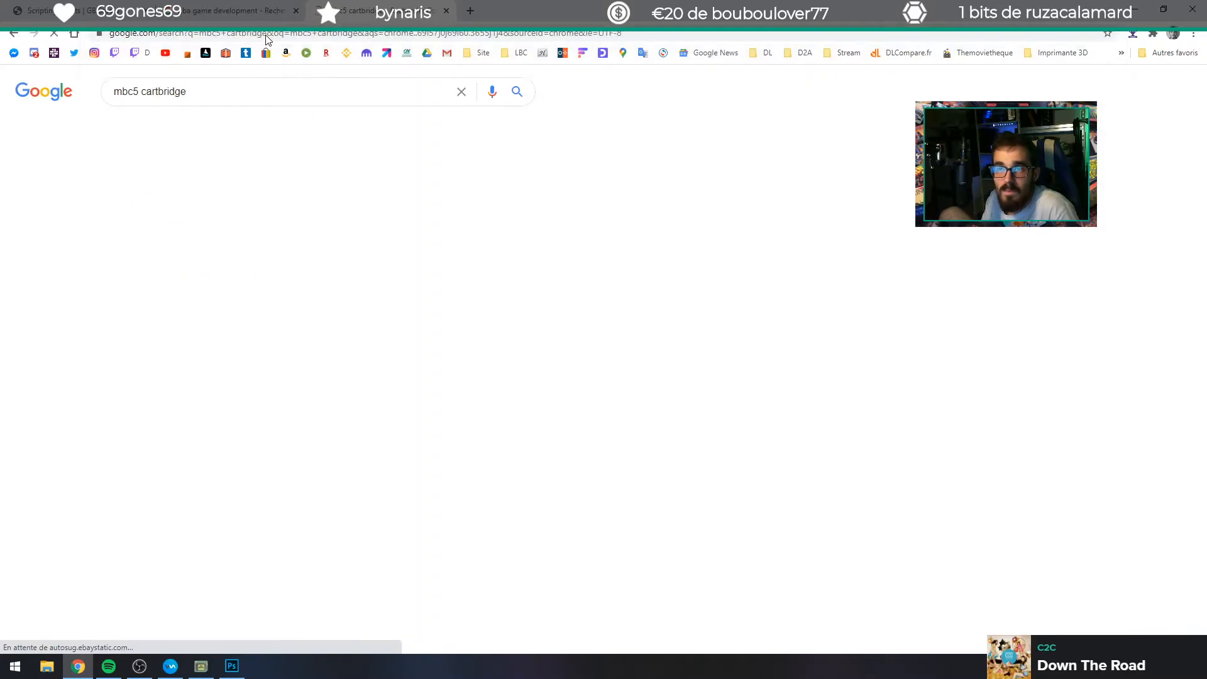
pyautogui.click(230, 250)
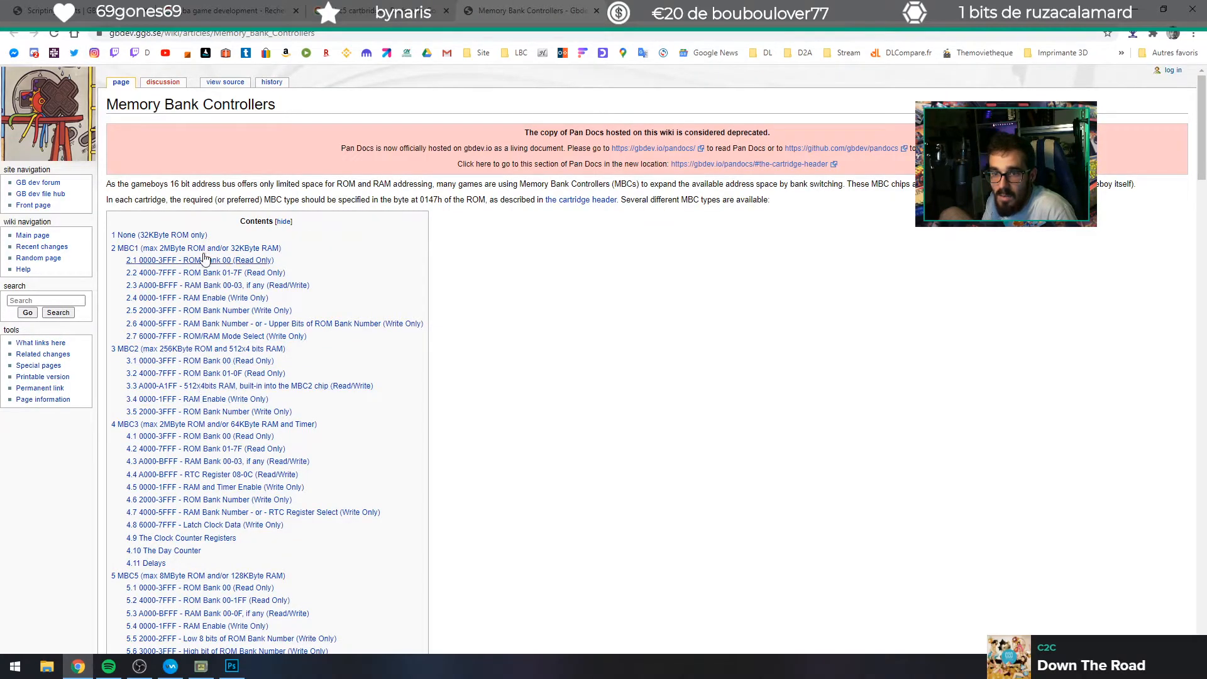
# Read through the Memory Bank Controllers article from the contents list down to the MBC5 section.
pyautogui.scroll(-1, 159, 261)
pyautogui.scroll(-4, 159, 261)
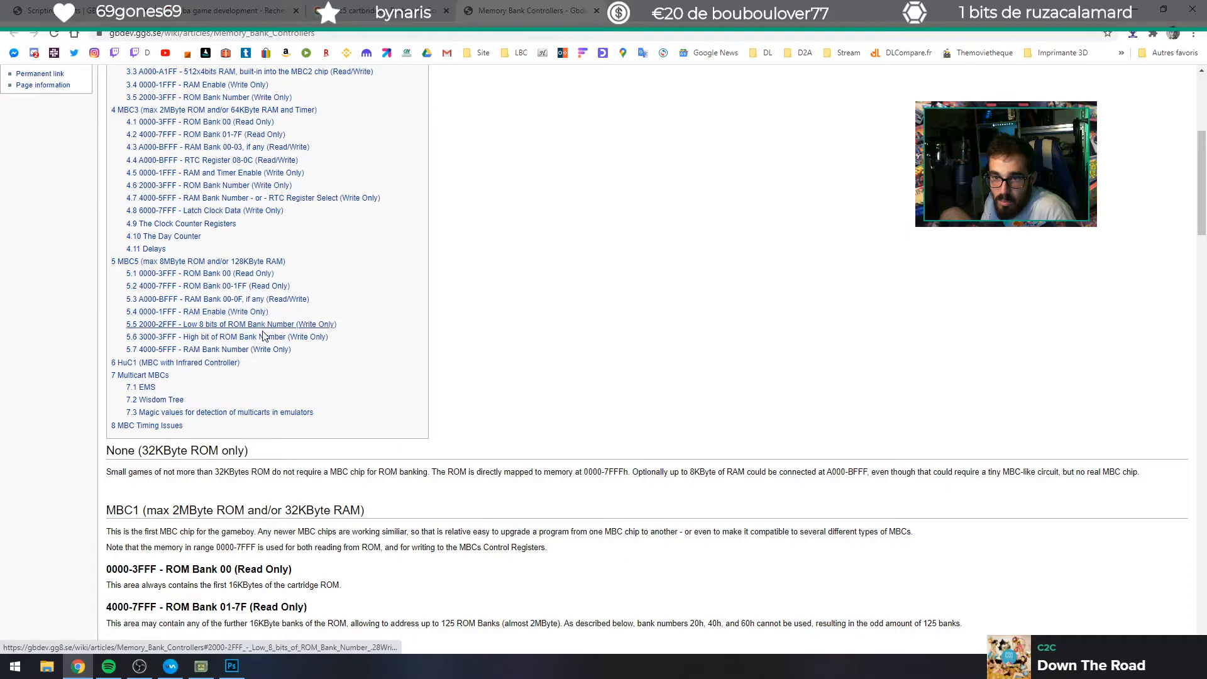
pyautogui.scroll(-2, 252, 355)
pyautogui.scroll(-4, 252, 358)
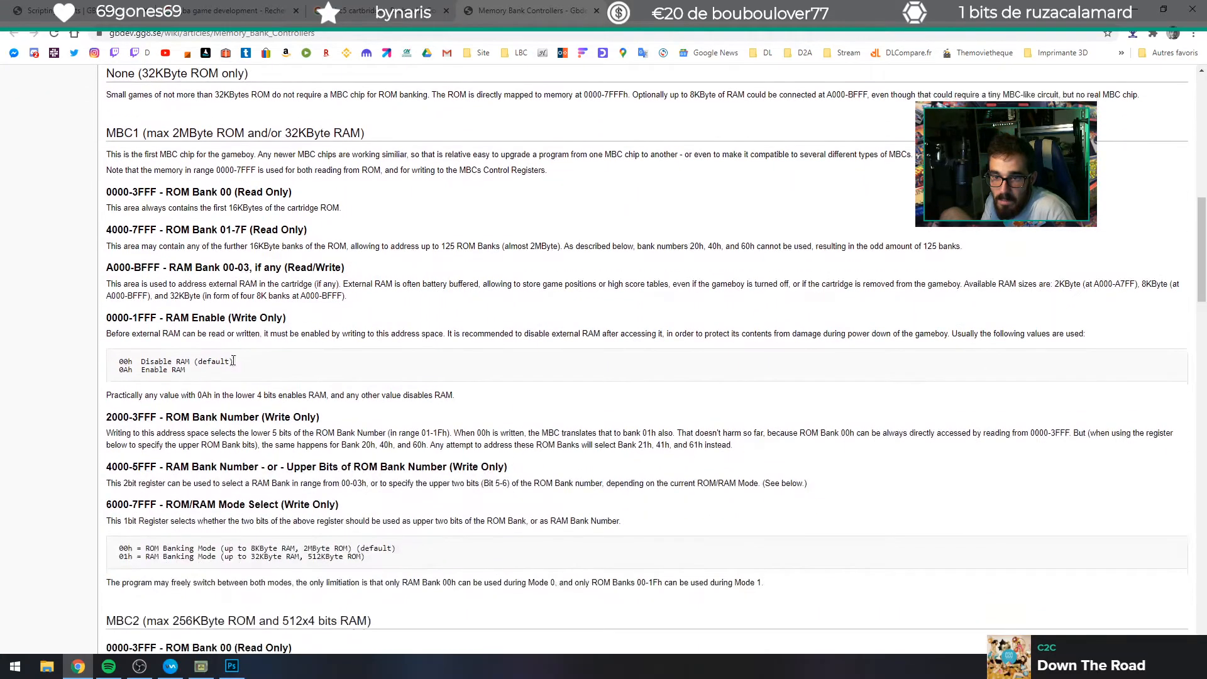
pyautogui.scroll(-11, 189, 374)
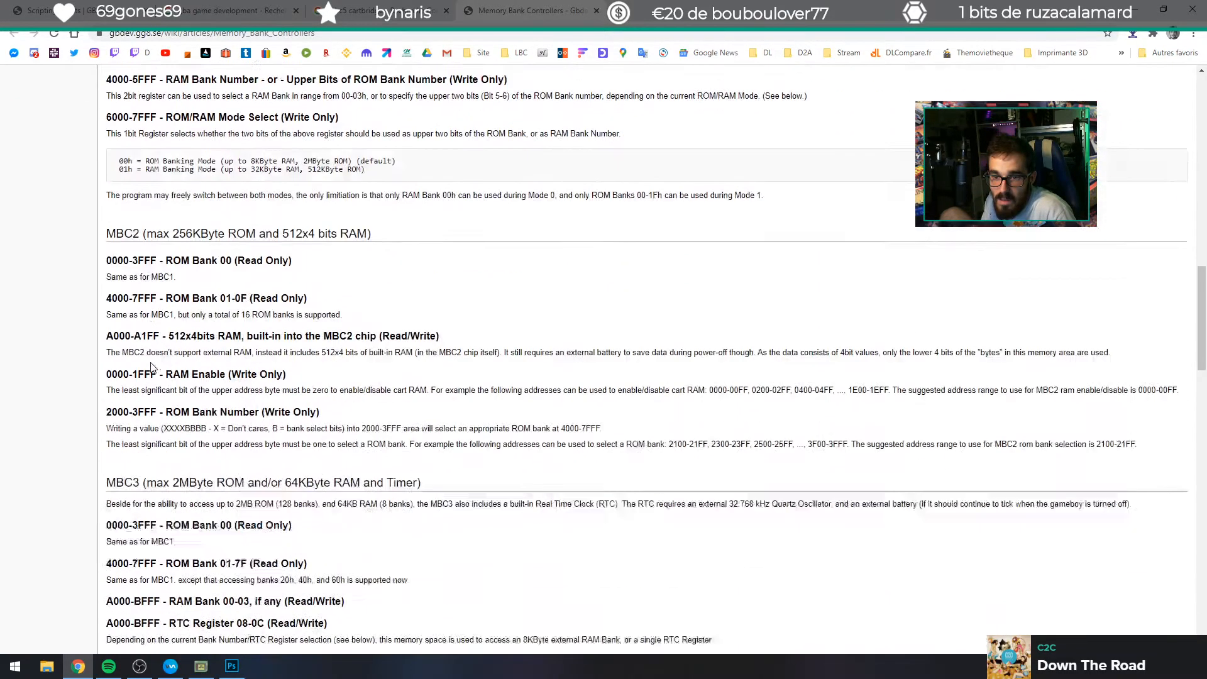
pyautogui.scroll(-8, 148, 363)
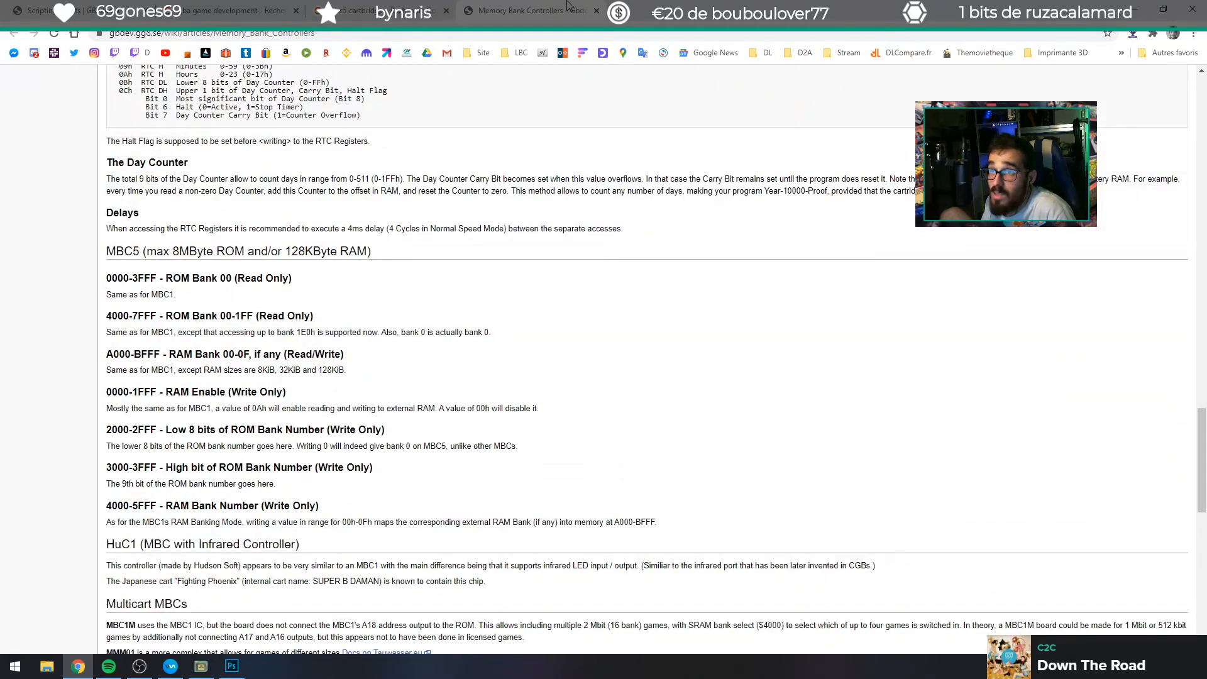
# Close the cartridge and GBA development search tabs, and switch back to GB Studio.
pyautogui.click(368, 8)
pyautogui.hotkey('ctrl', 'w')
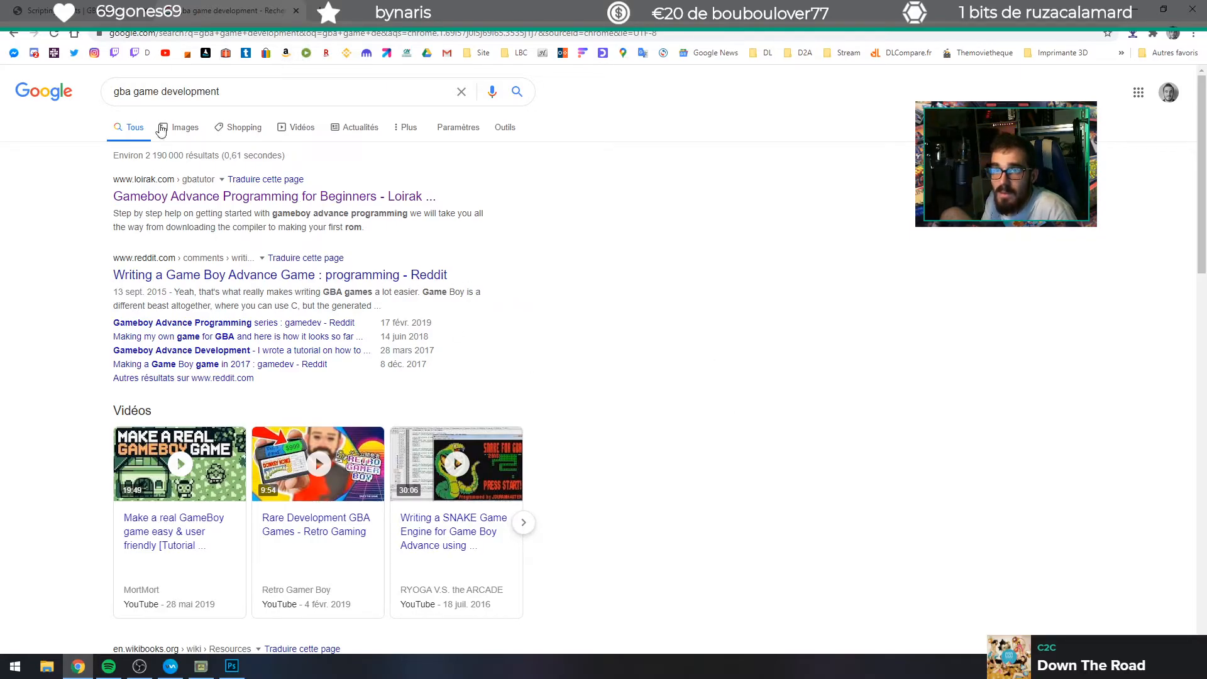
pyautogui.middleClick(244, 5)
pyautogui.click(1128, 7)
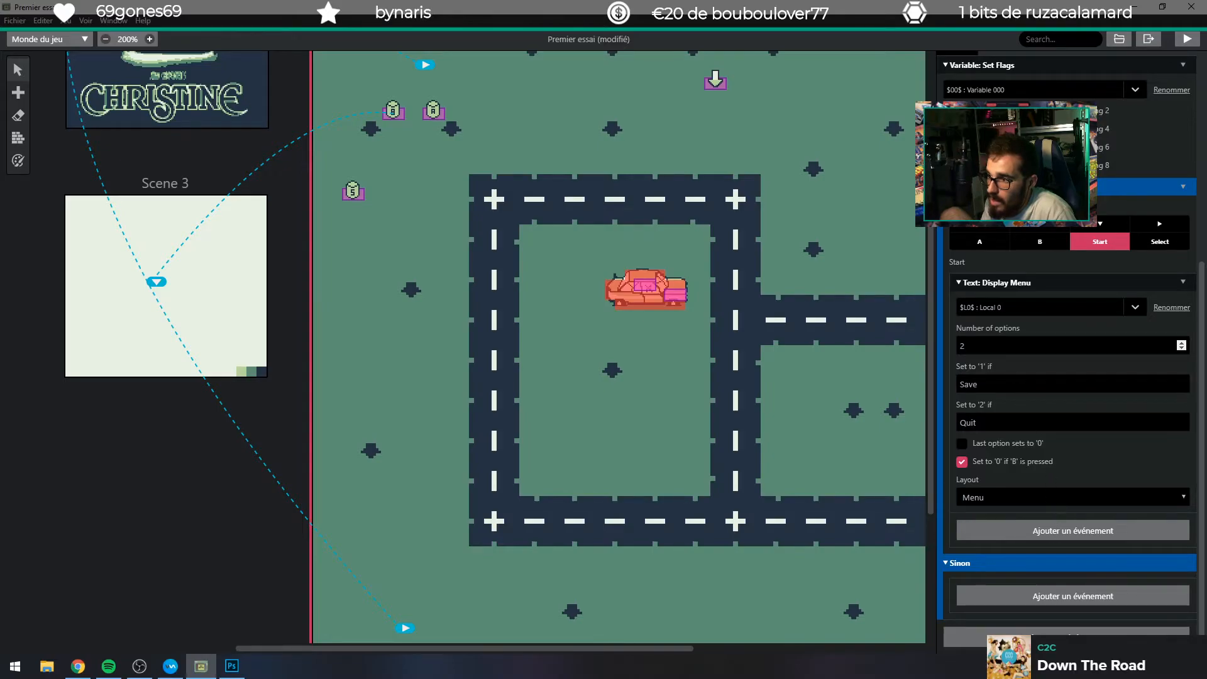
# Set the Display Menu event's number of options to 3 and label the third option "Quit".
pyautogui.click(1181, 344)
pyautogui.press('Tab')
pyautogui.moveTo(982, 422); pyautogui.dragTo(955, 422)
pyautogui.click(961, 461)
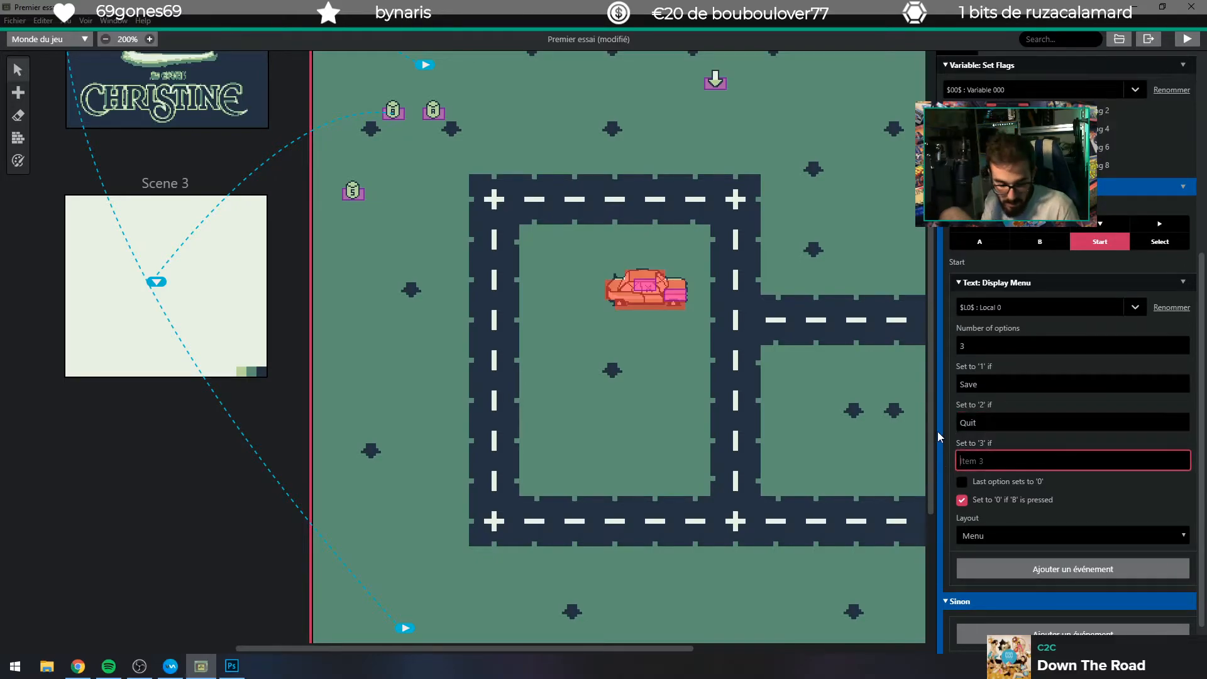
pyautogui.write('Quit')
# Change the Display Menu's second option label to "Items" and keep the set-to-0-on-B option enabled.
pyautogui.hotkey('shift', 'Tab')
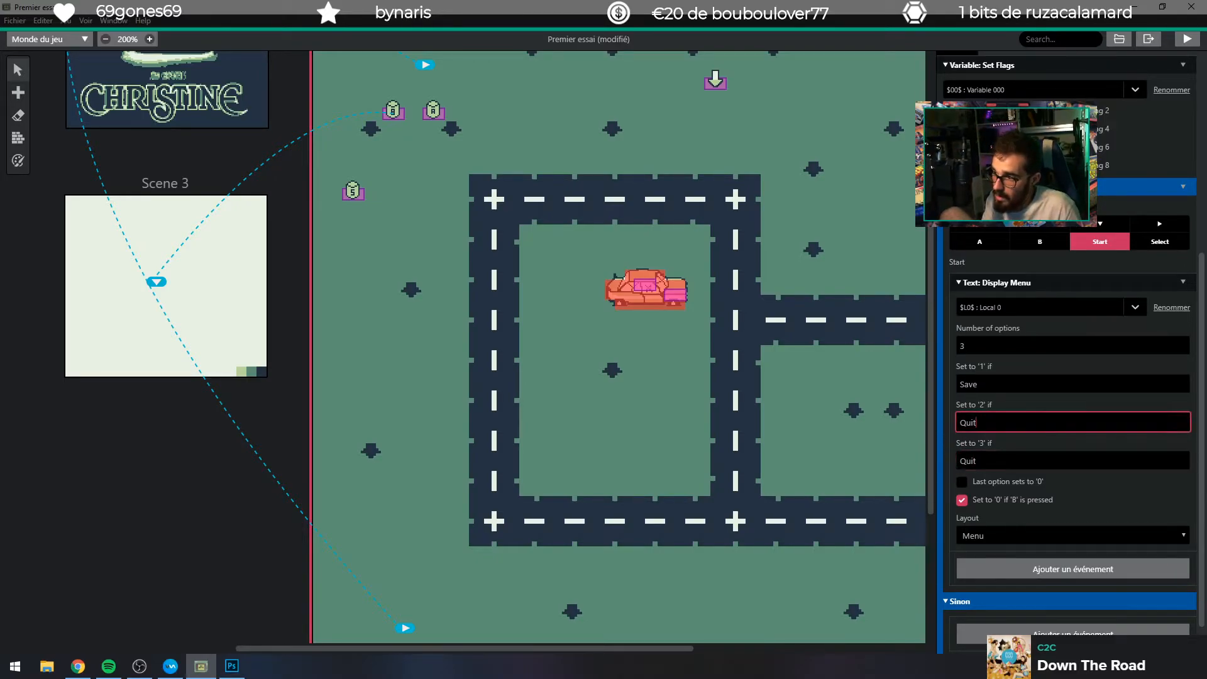
pyautogui.press('BackSpace')
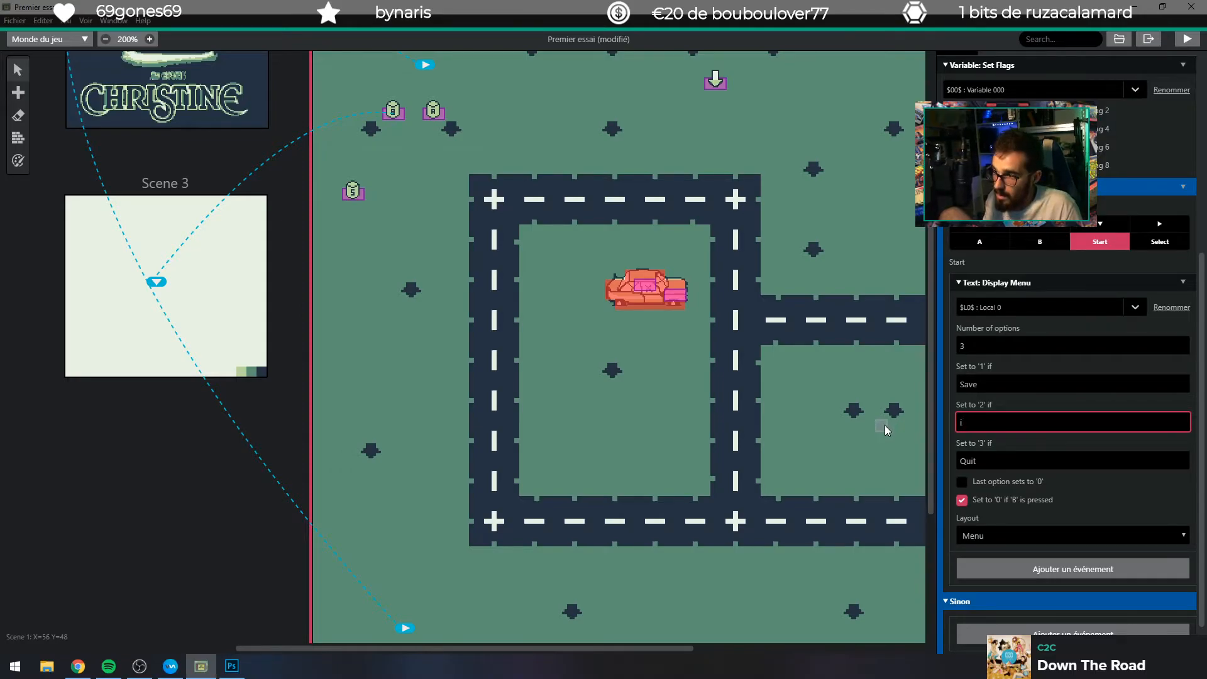
pyautogui.write('Items')
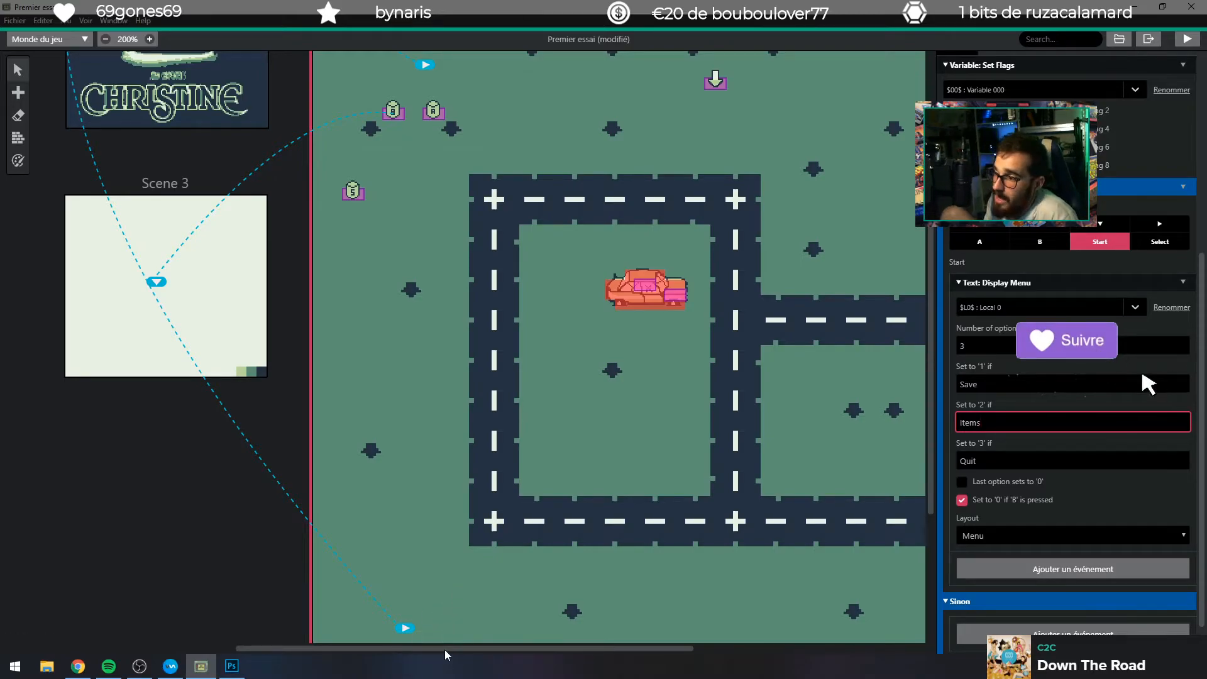
pyautogui.click(1118, 500)
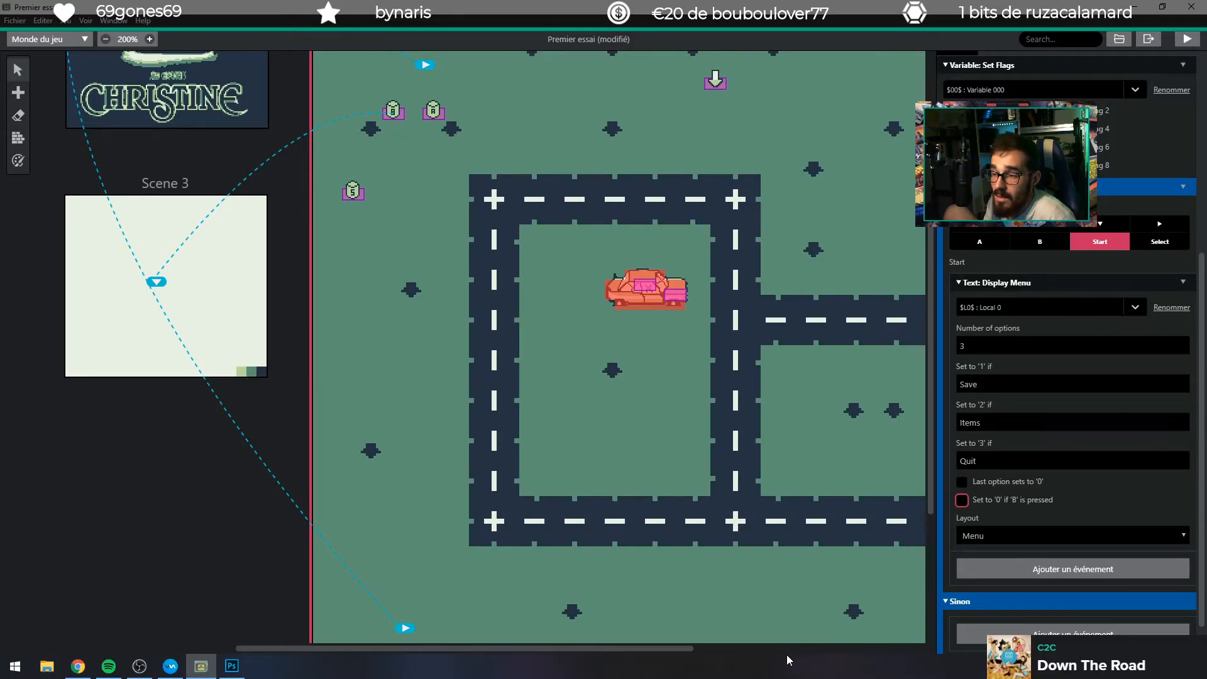
pyautogui.click(961, 501)
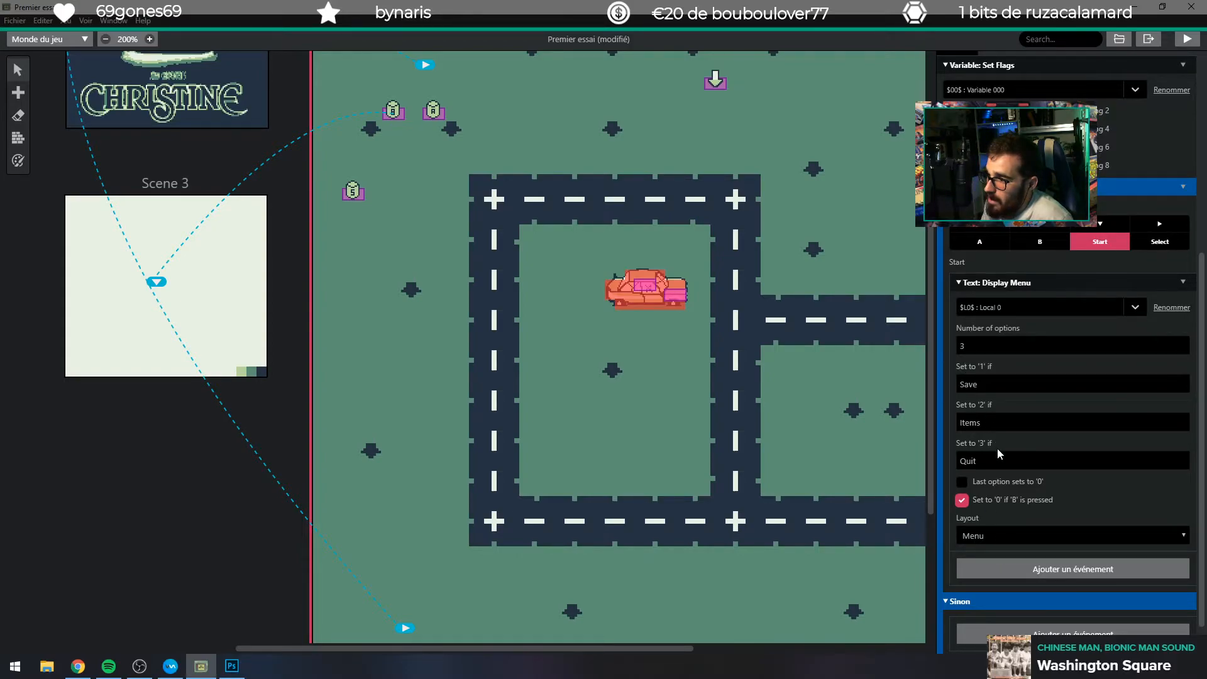
# Add an If Variable Has Flag event below the Start menu, checking Flag 1 on Local 0.
pyautogui.click(1019, 566)
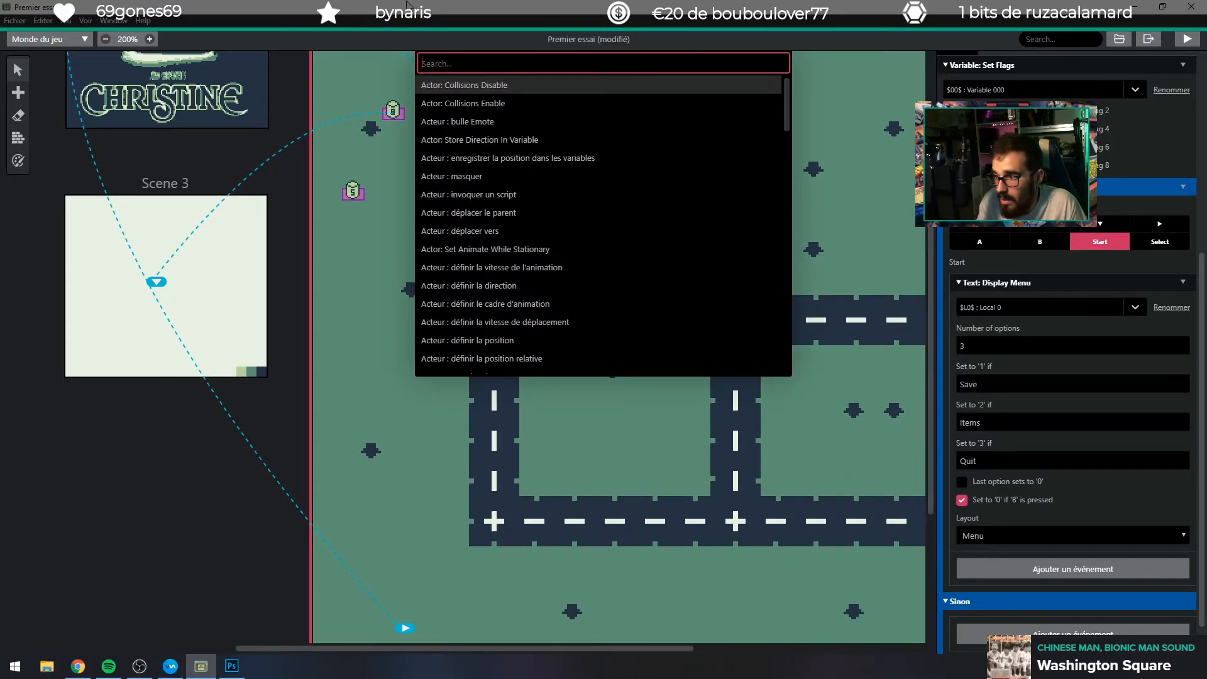
pyautogui.write('if')
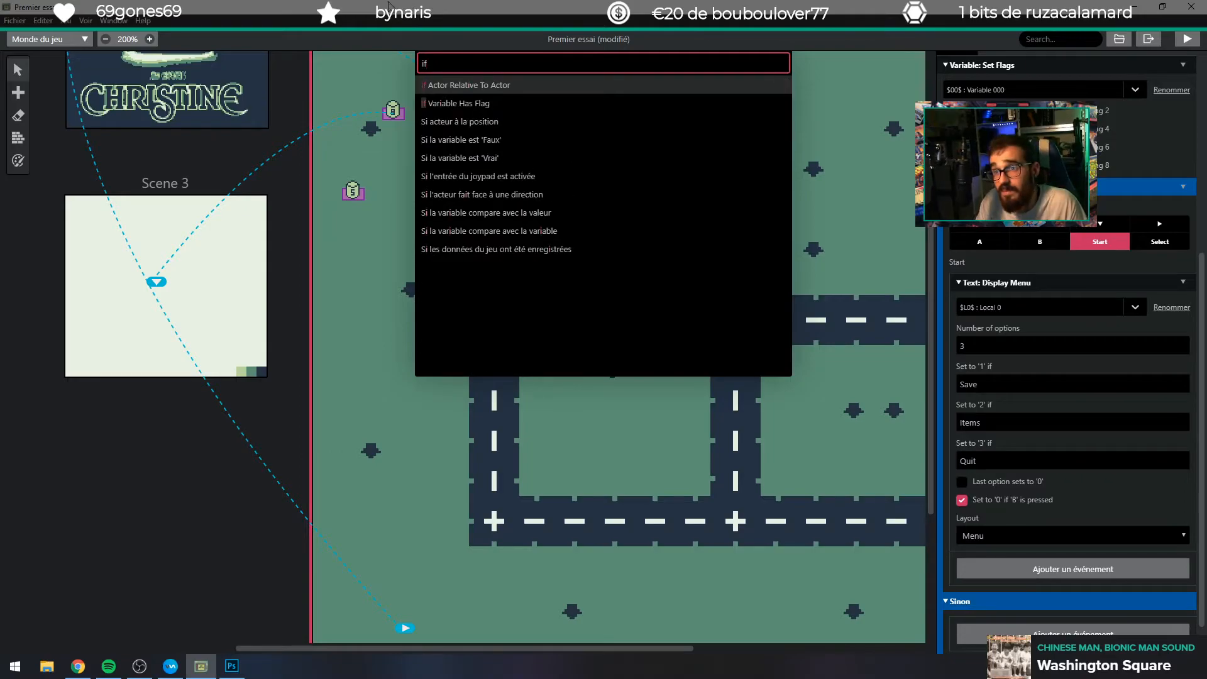
pyautogui.click(483, 103)
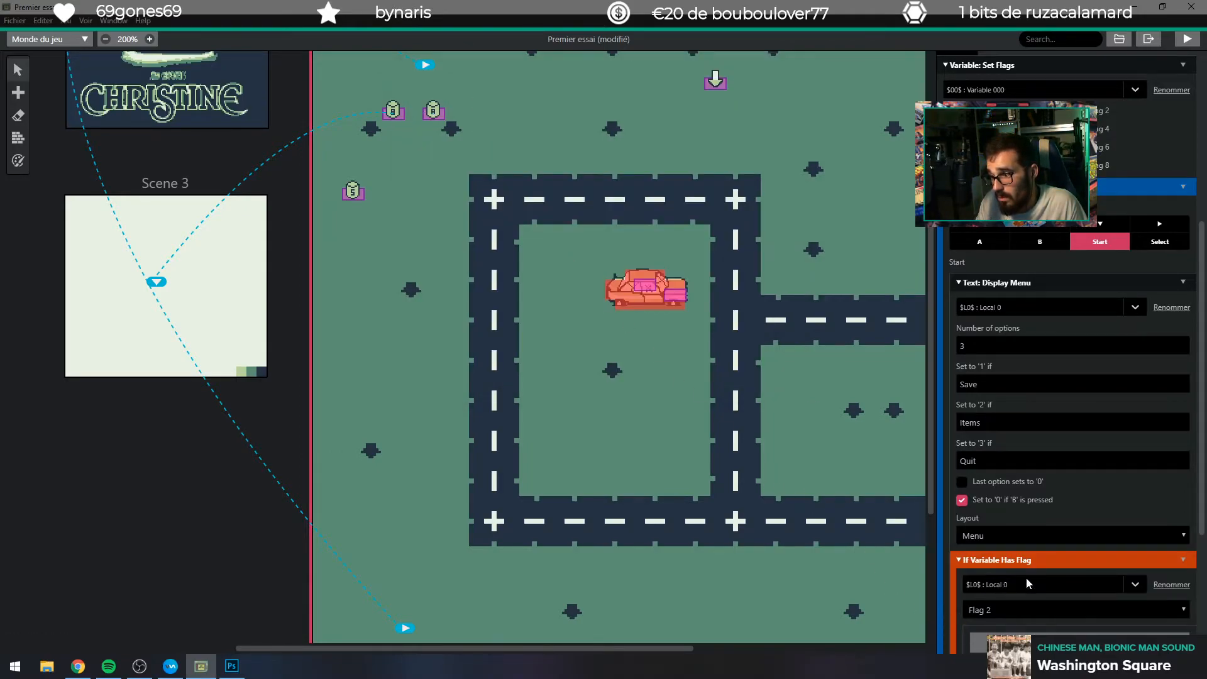
pyautogui.click(996, 611)
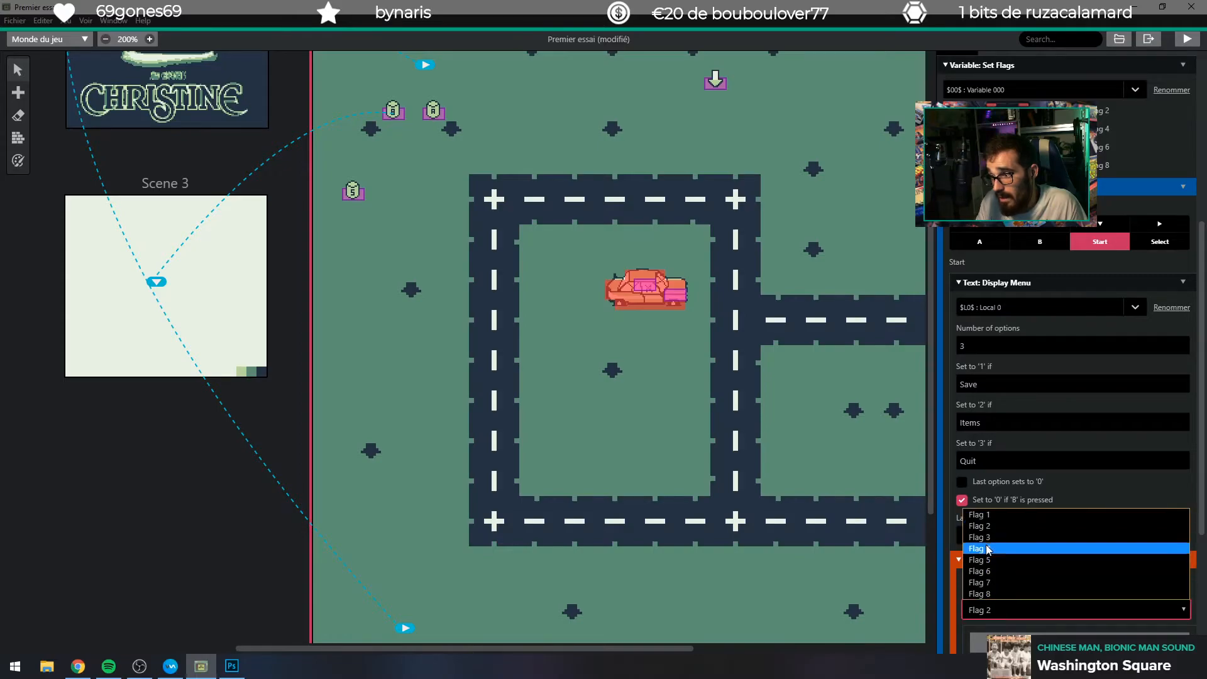
pyautogui.click(1005, 515)
pyautogui.scroll(-4, 1110, 442)
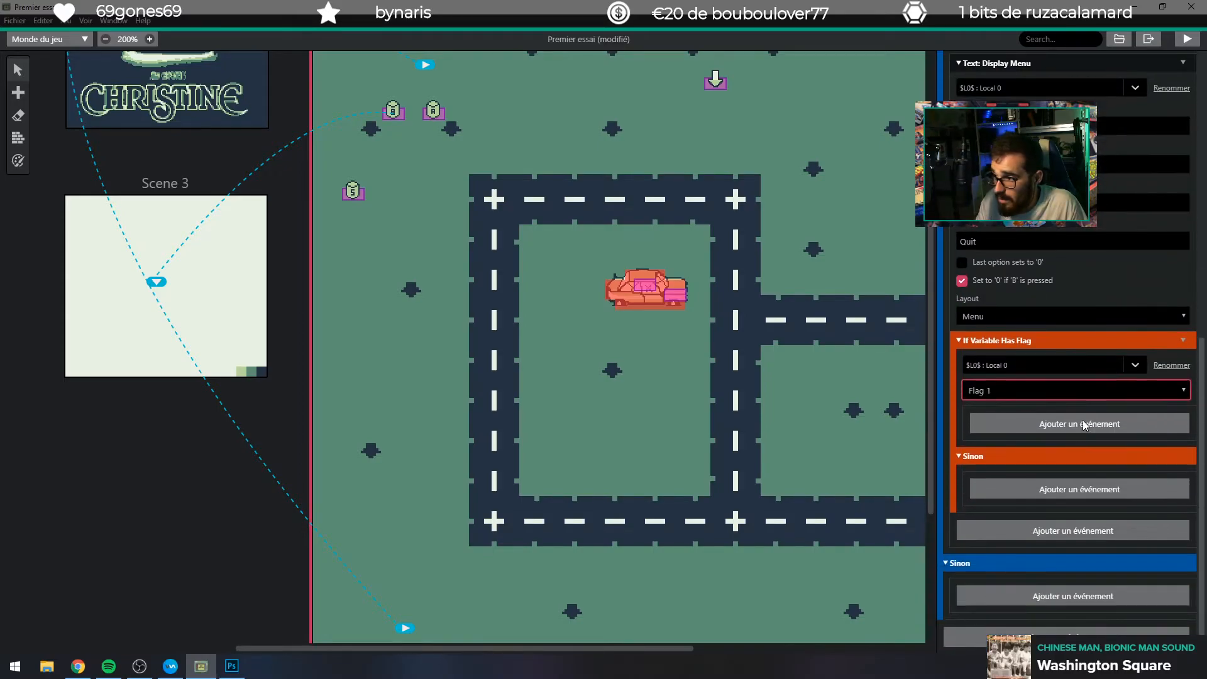
# Add a "Données de jeu : enregistrer" event inside the true branch of the Flag 1 condition.
pyautogui.click(1082, 423)
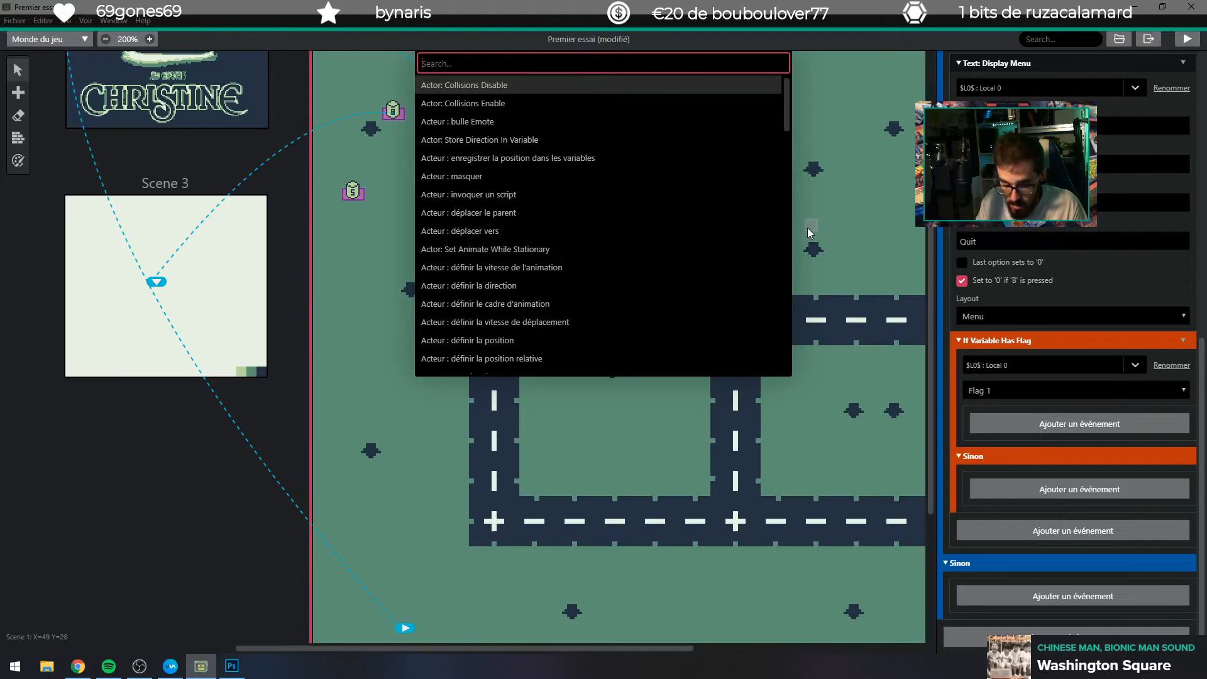
pyautogui.write('sauve')
pyautogui.press('BackSpace')
pyautogui.press('BackSpace')
pyautogui.press('BackSpace')
pyautogui.write('ve')
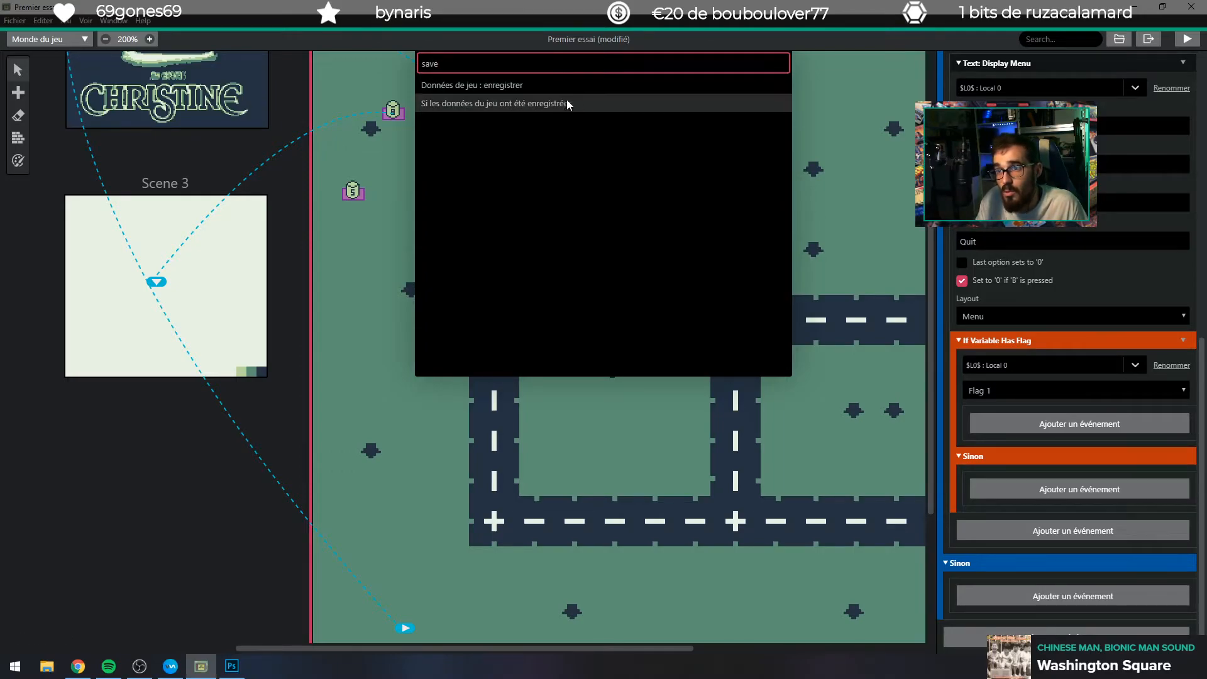
pyautogui.click(525, 85)
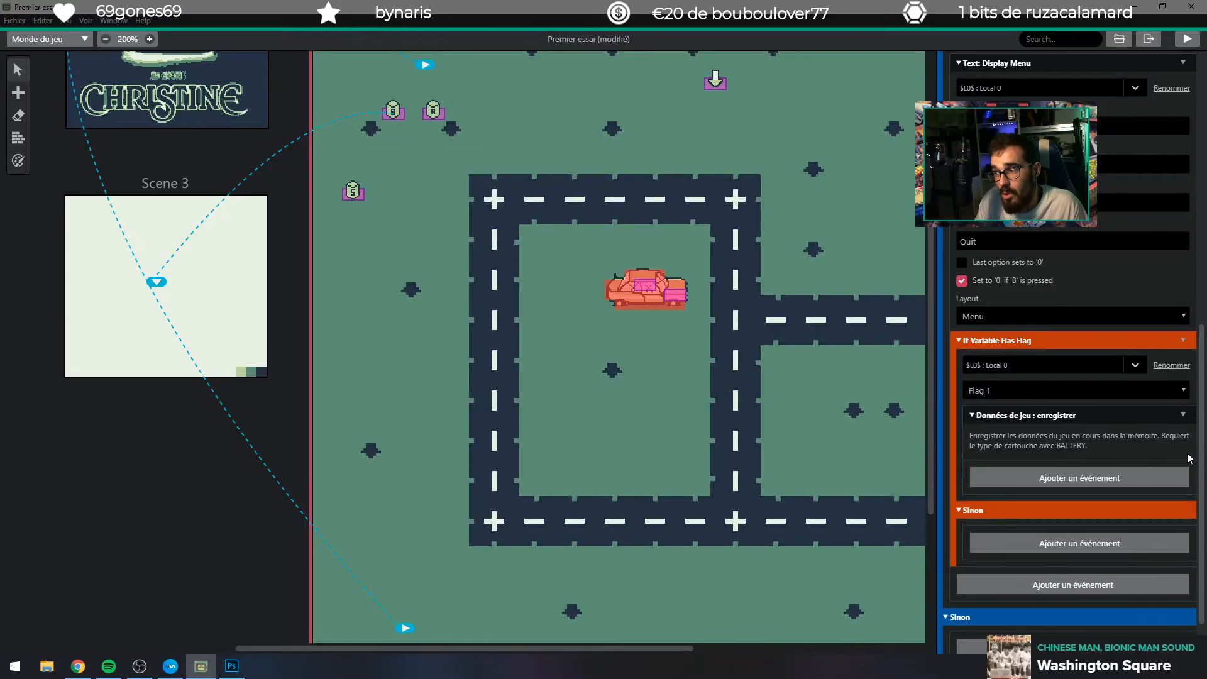
# Add a "Si les données du jeu ont été enregistrées" condition below the save event.
pyautogui.click(1029, 477)
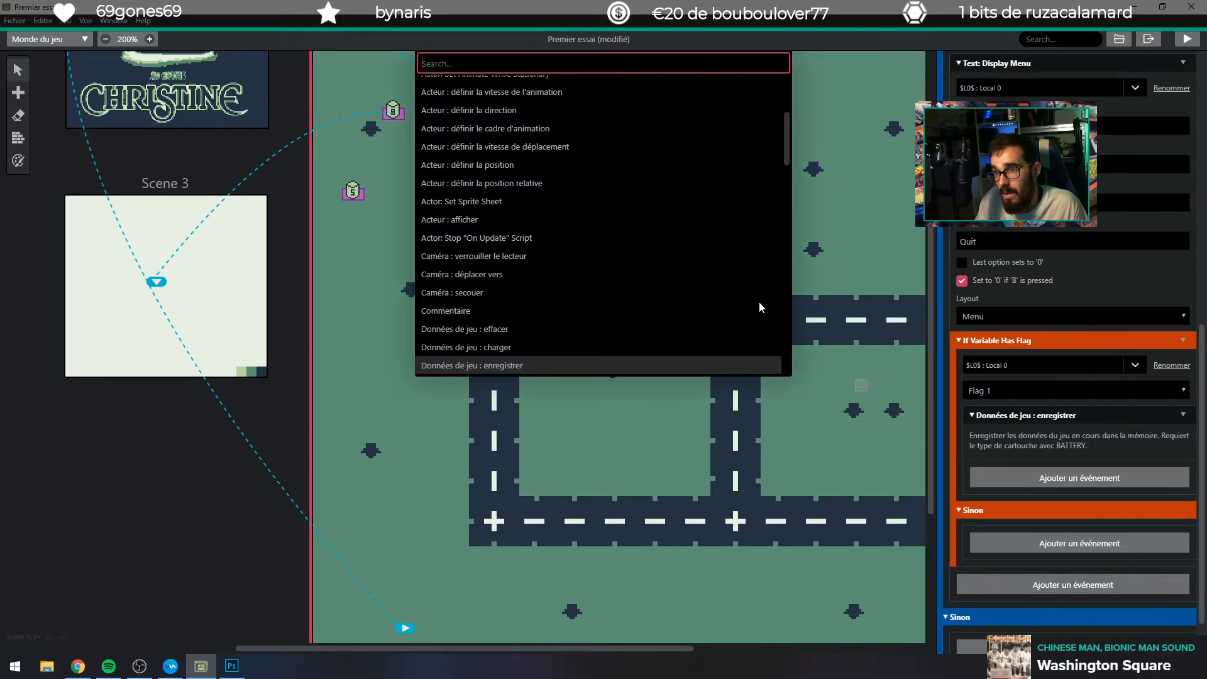
pyautogui.write('save')
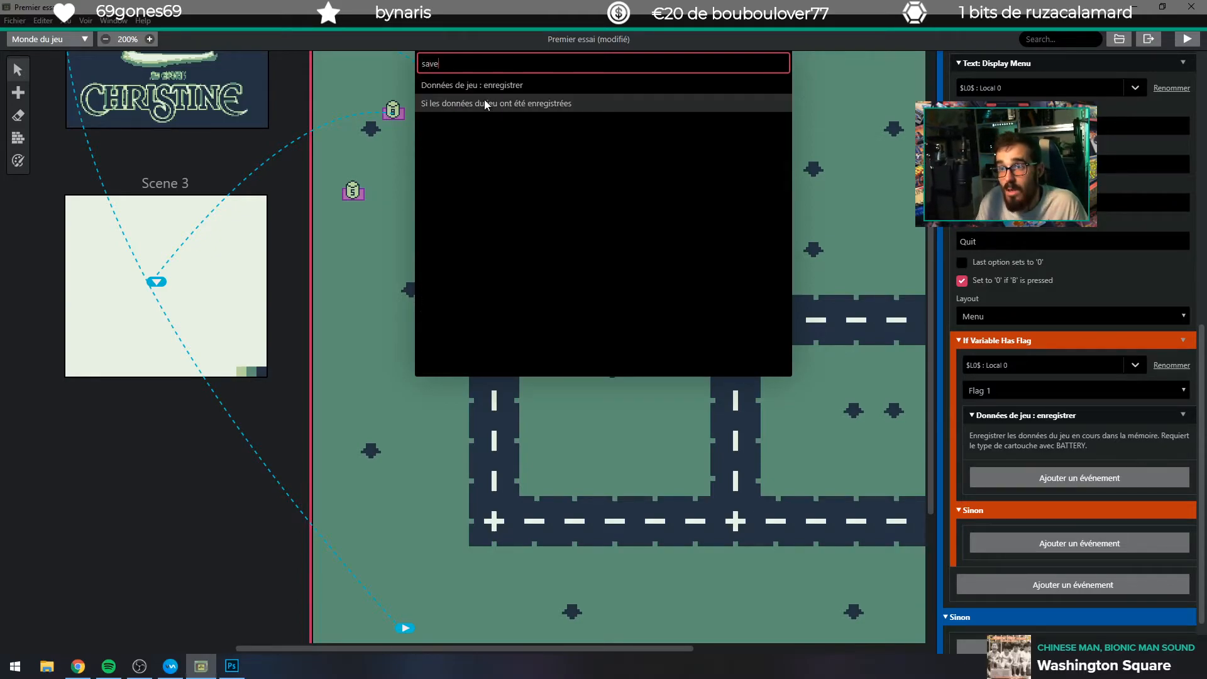
pyautogui.click(484, 99)
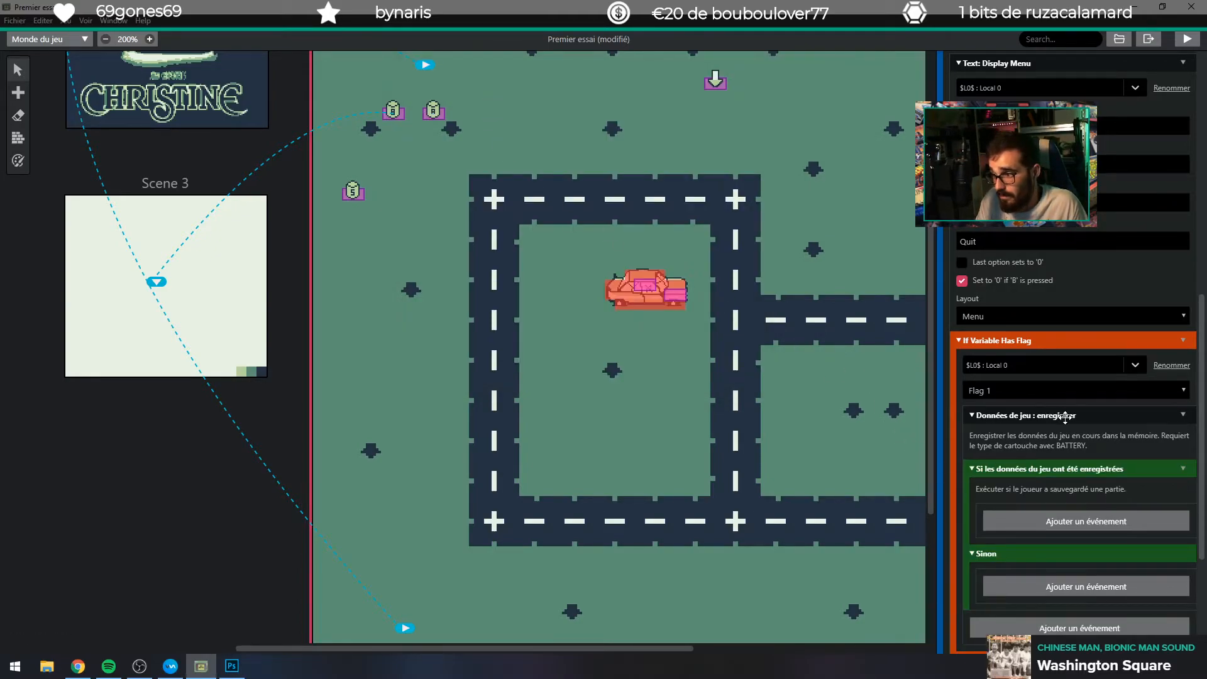
# Add a Text: Display Menu event inside the saved-data condition's true branch and store its result in Local 1.
pyautogui.click(1062, 522)
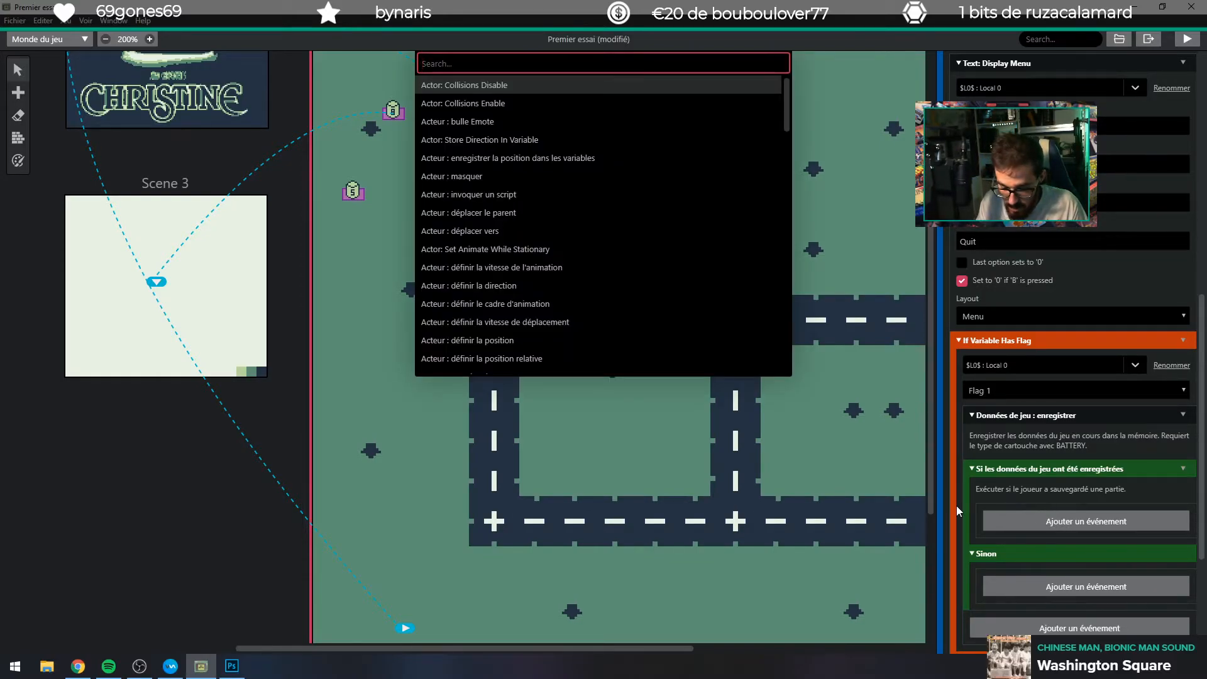
pyautogui.write('if')
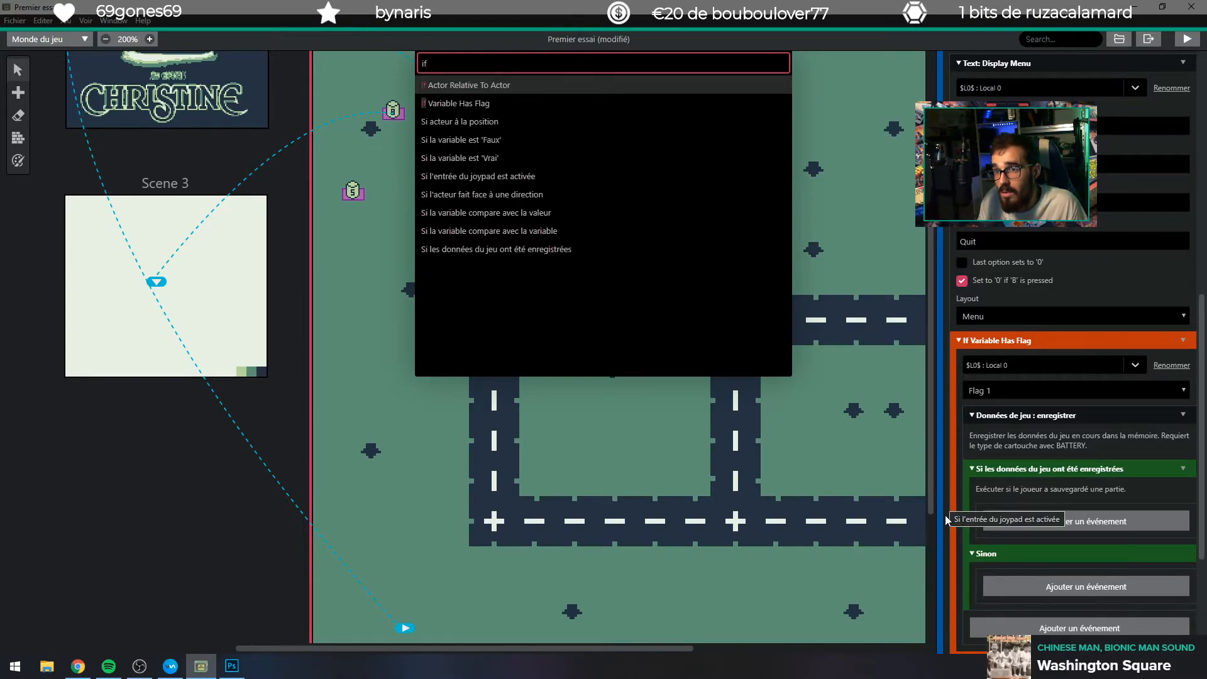
pyautogui.press('BackSpace')
pyautogui.press('BackSpace')
pyautogui.write('tex')
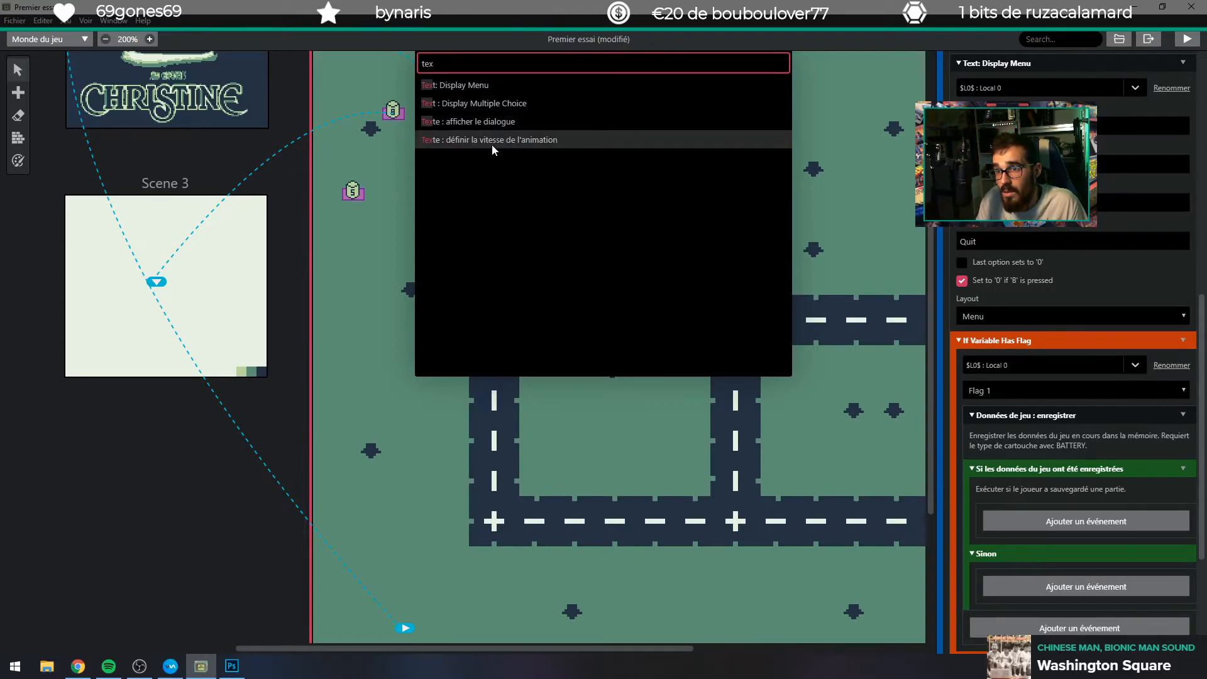
pyautogui.click(481, 84)
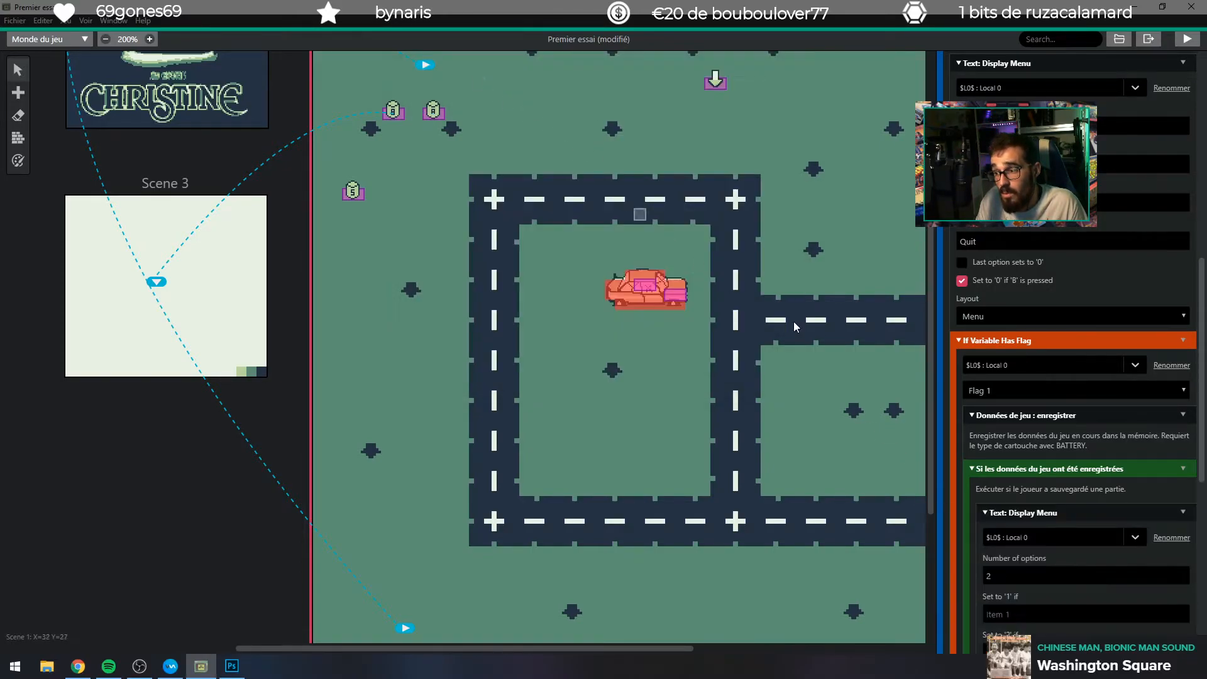
pyautogui.scroll(-2, 968, 440)
pyautogui.click(1060, 412)
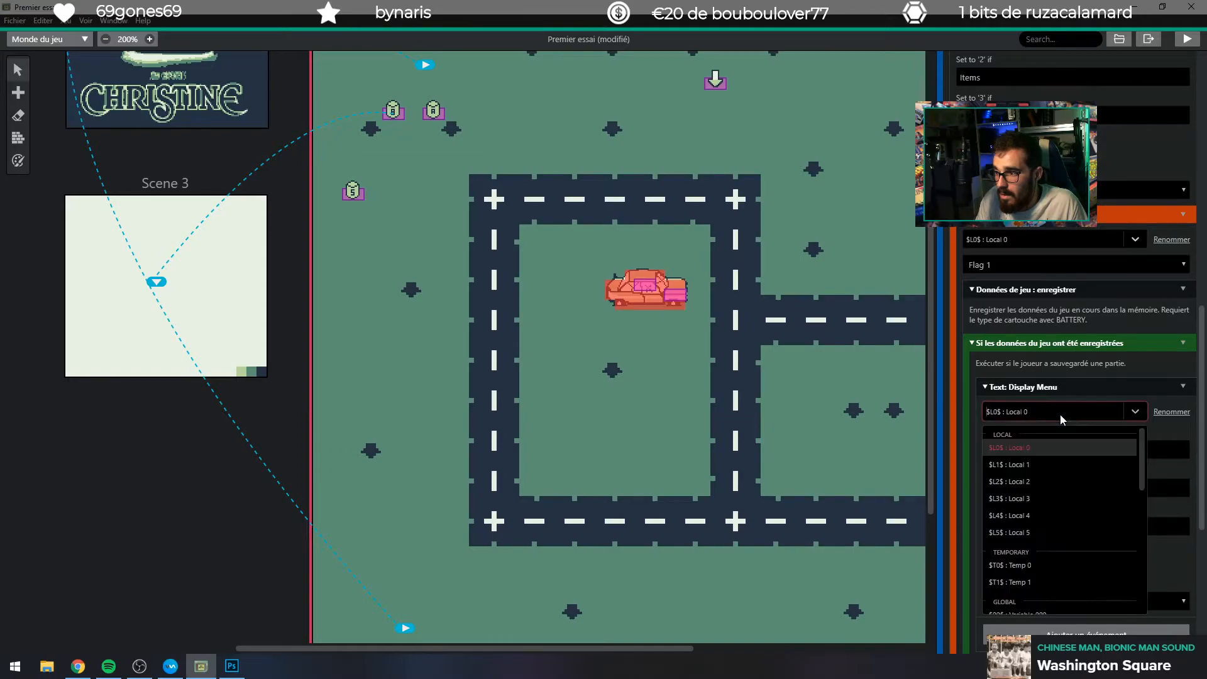
pyautogui.click(1028, 464)
pyautogui.click(1025, 452)
pyautogui.click(1024, 488)
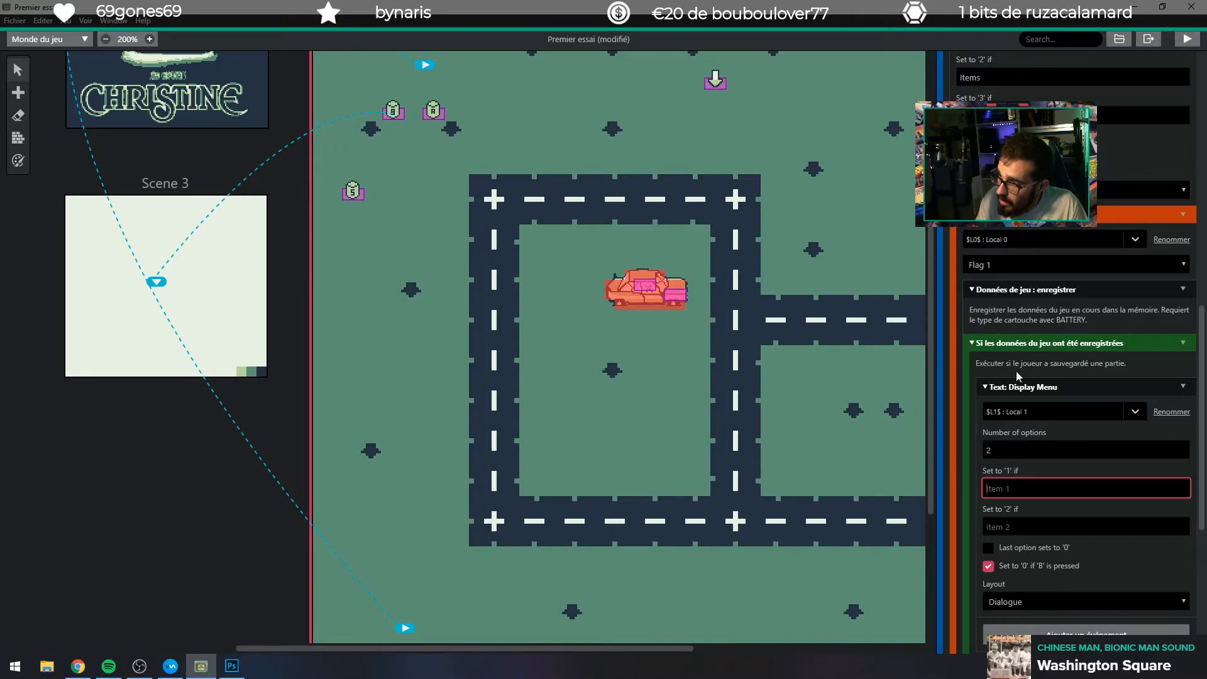
pyautogui.click(1178, 345)
pyautogui.click(1044, 371)
pyautogui.scroll(-2, 1046, 476)
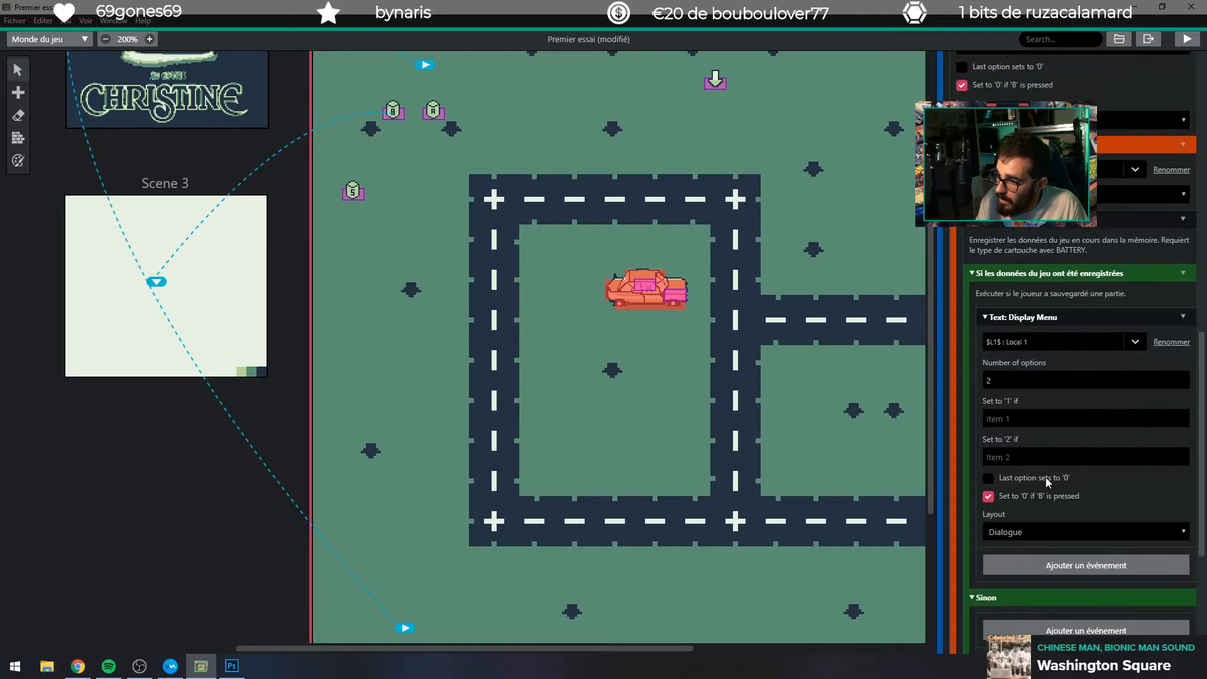
pyautogui.click(1028, 506)
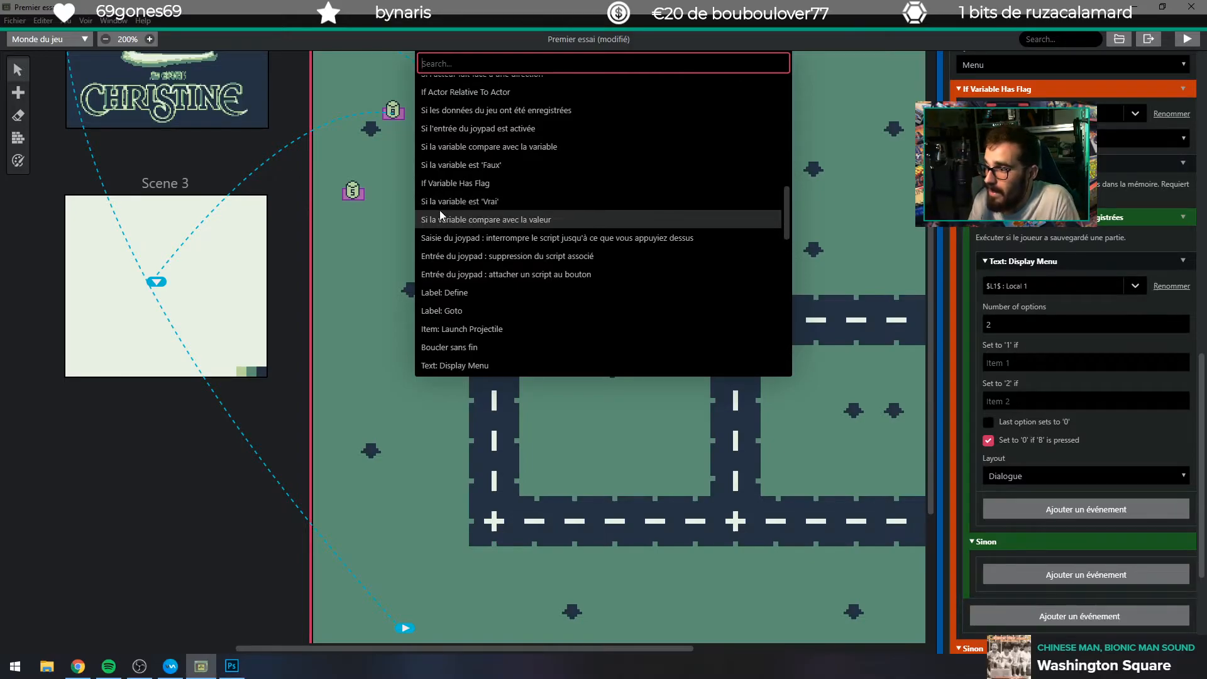
pyautogui.write('text')
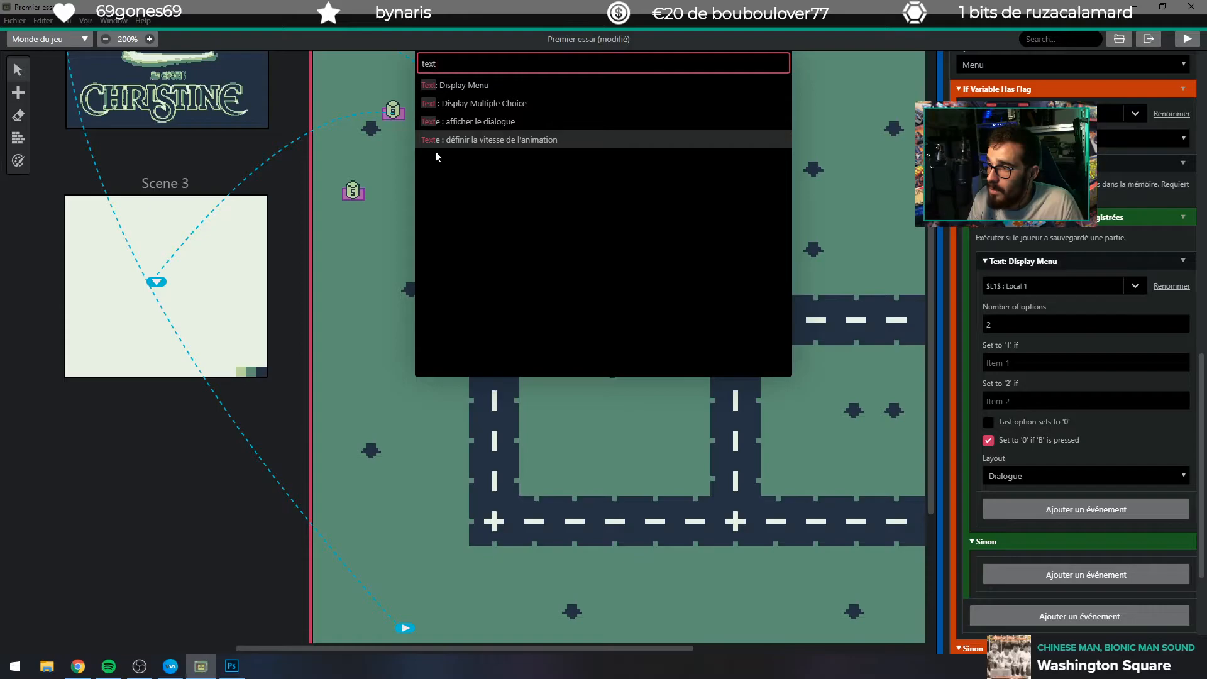
pyautogui.click(484, 88)
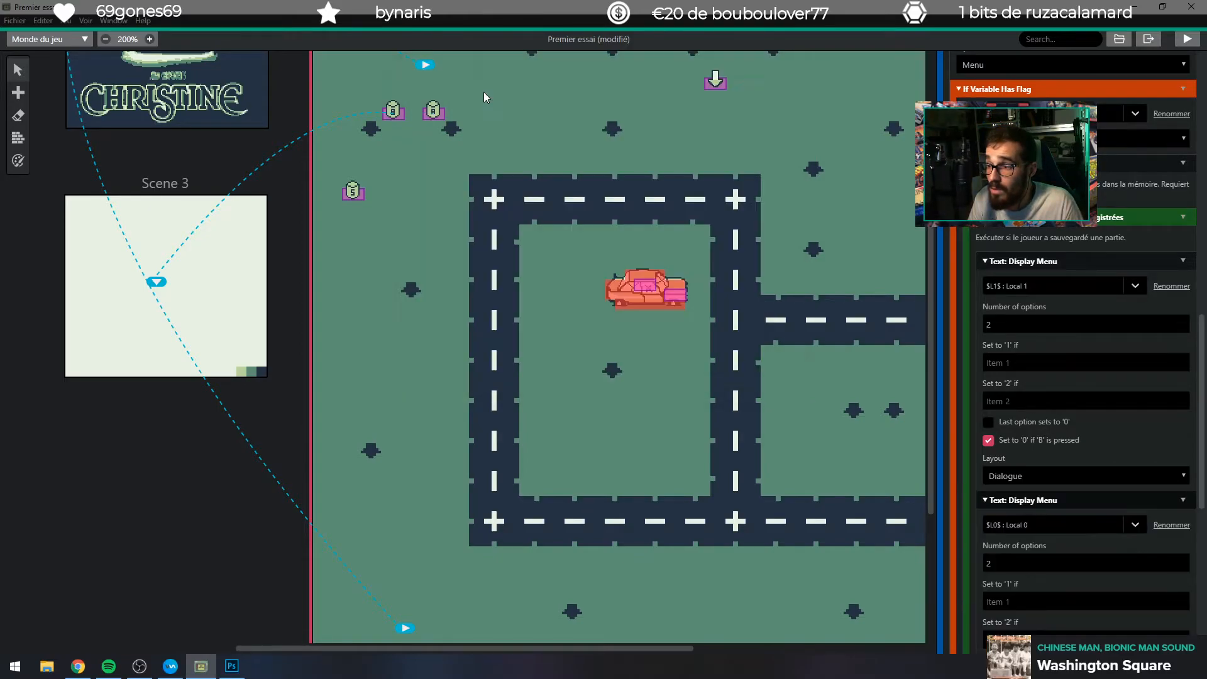
pyautogui.click(1183, 500)
pyautogui.click(1140, 573)
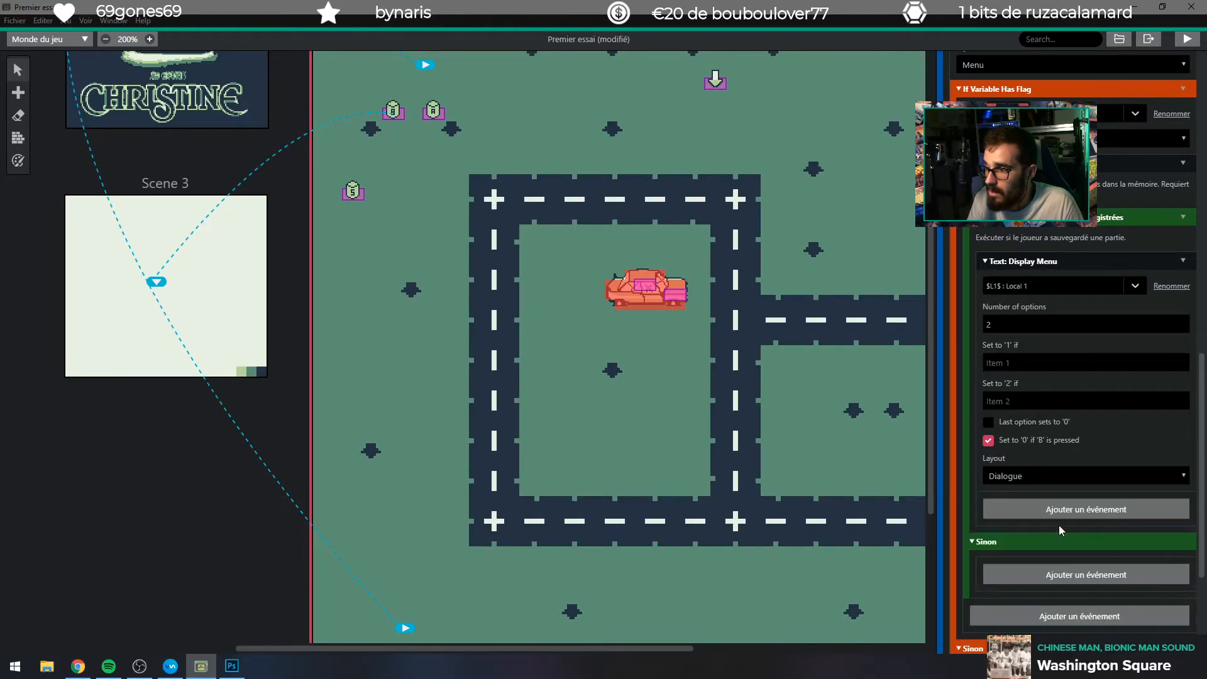
# Add a dialogue event reading "Vouslez-vous écraser votre sauvegarde ?" below the Local 1 menu.
pyautogui.click(1035, 511)
pyautogui.write('vousl-')
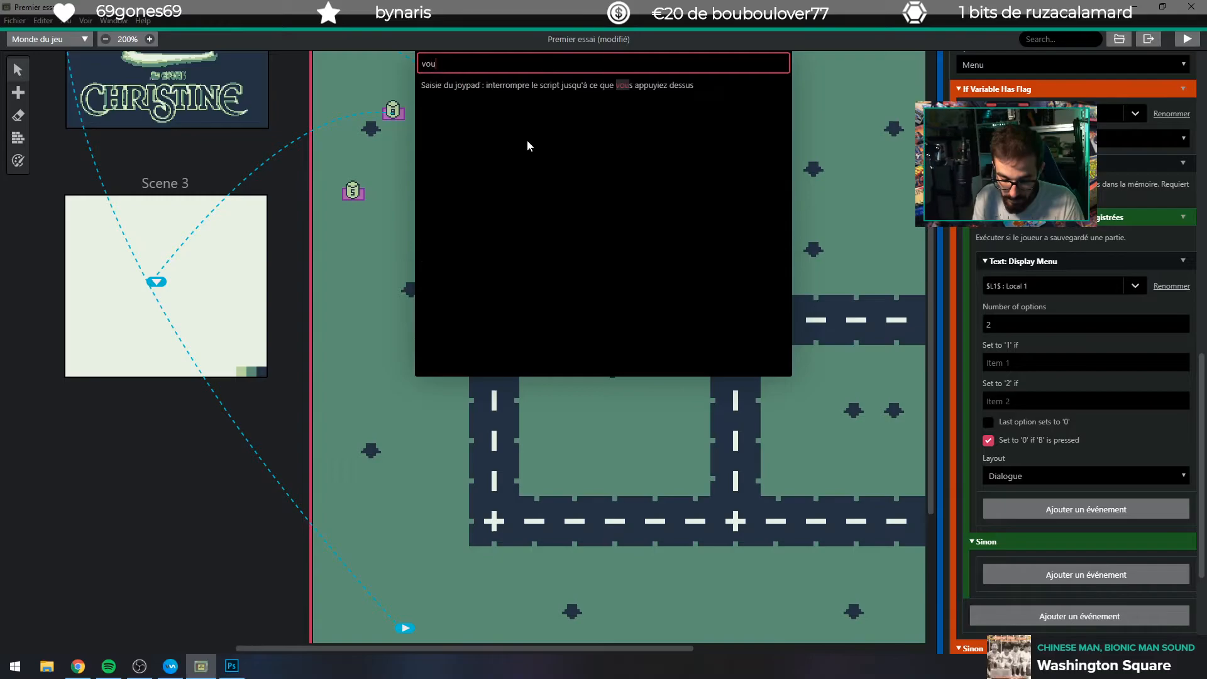
pyautogui.press('BackSpace')
pyautogui.press('BackSpace')
pyautogui.press('BackSpace')
pyautogui.press('BackSpace')
pyautogui.press('BackSpace')
pyautogui.press('BackSpace')
pyautogui.write('V')
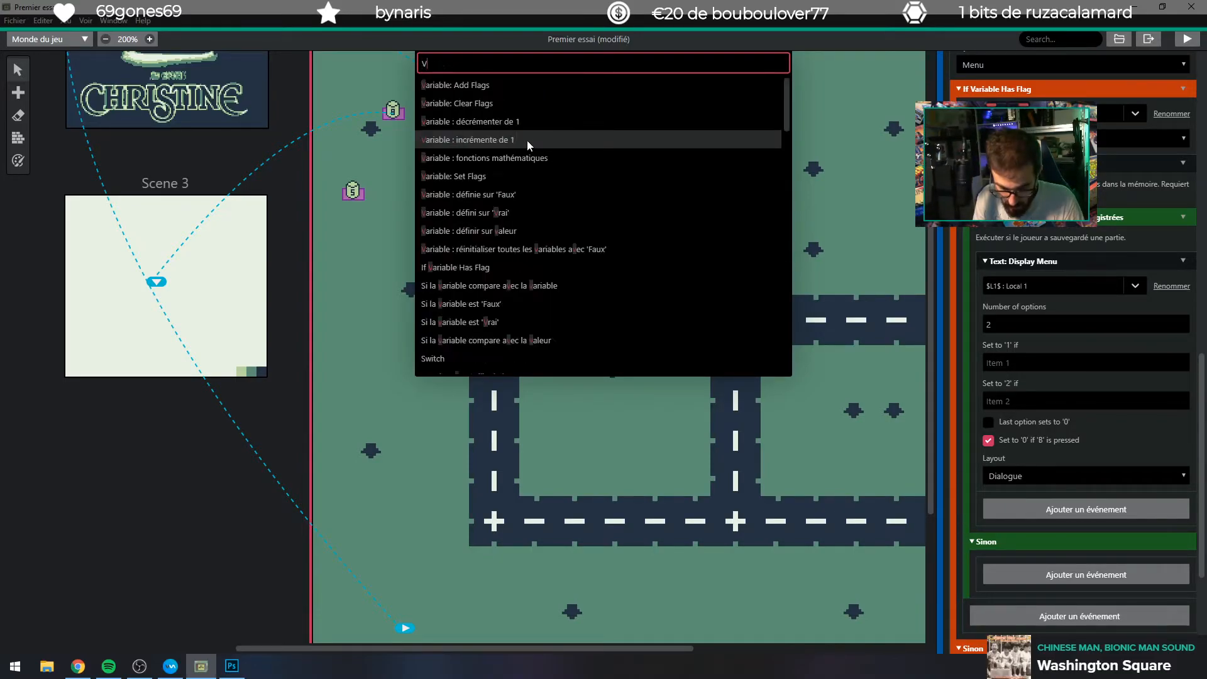
pyautogui.write('ouslezè')
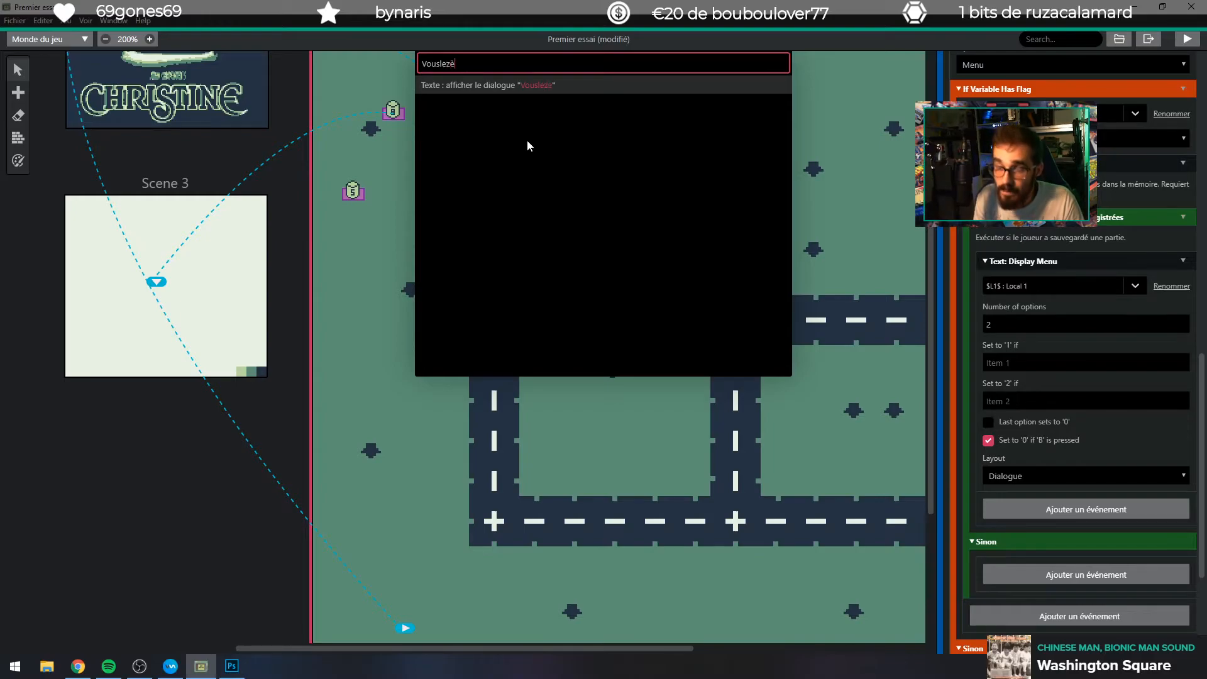
pyautogui.press('BackSpace')
pyautogui.write('-vous écraser')
pyautogui.write('votre saub')
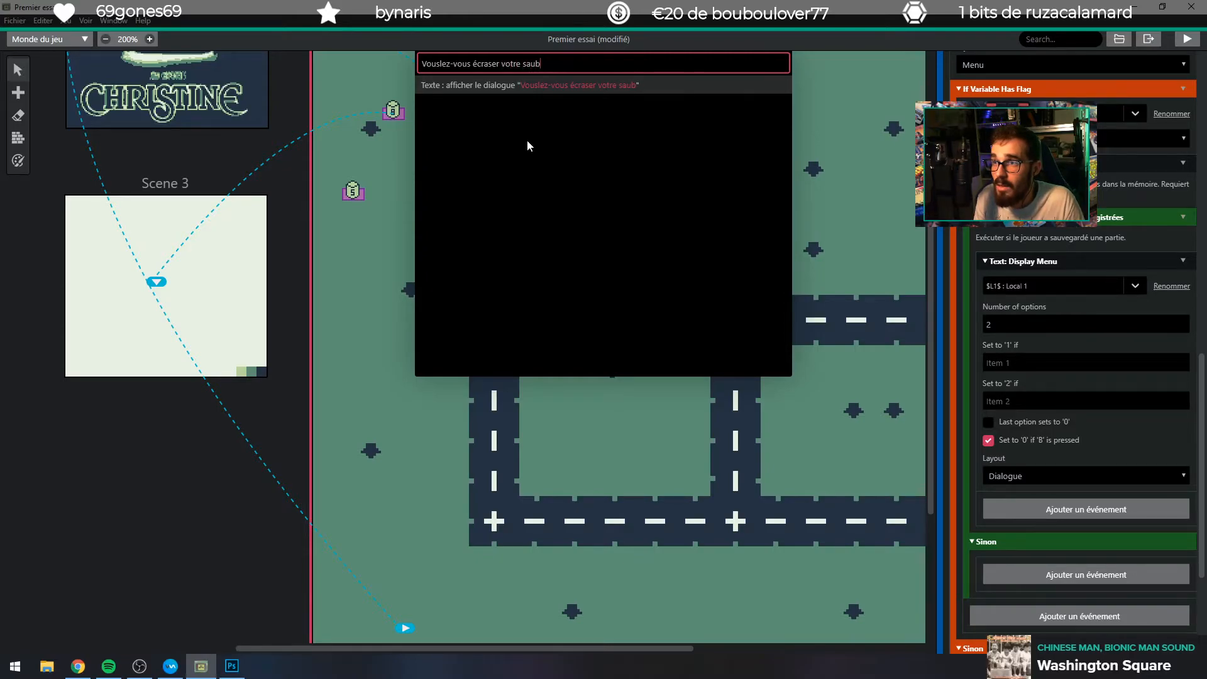
pyautogui.press('BackSpace')
pyautogui.write('vegarde ?')
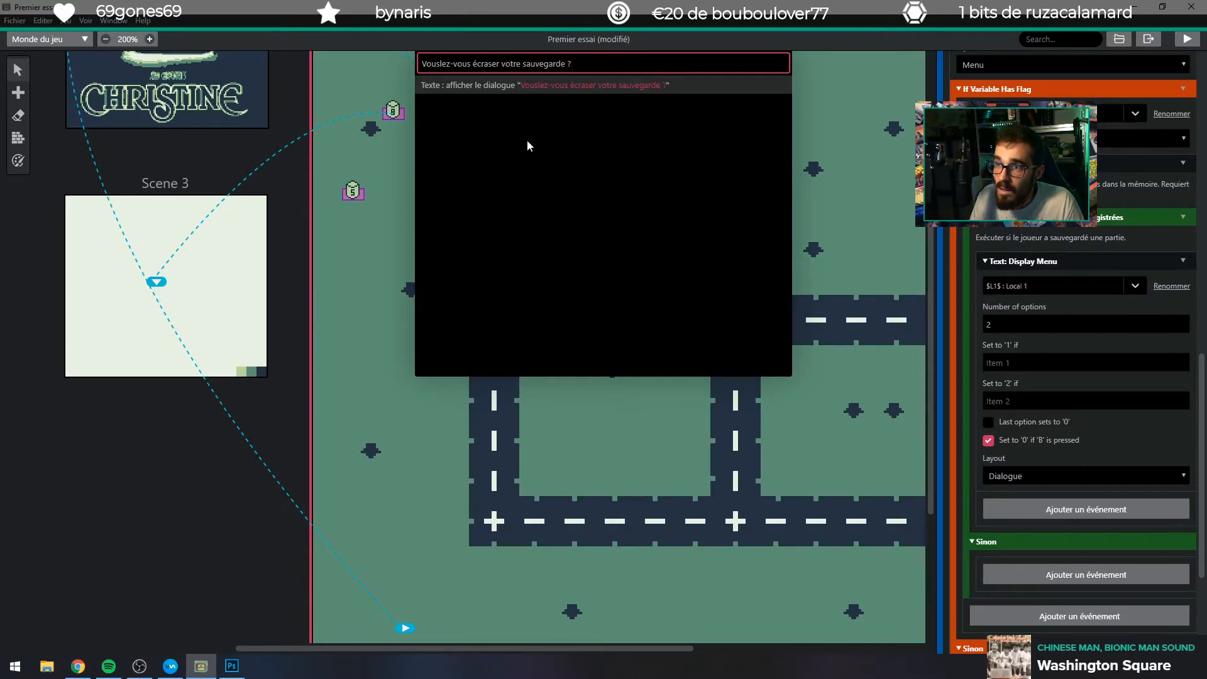
pyautogui.press('Return')
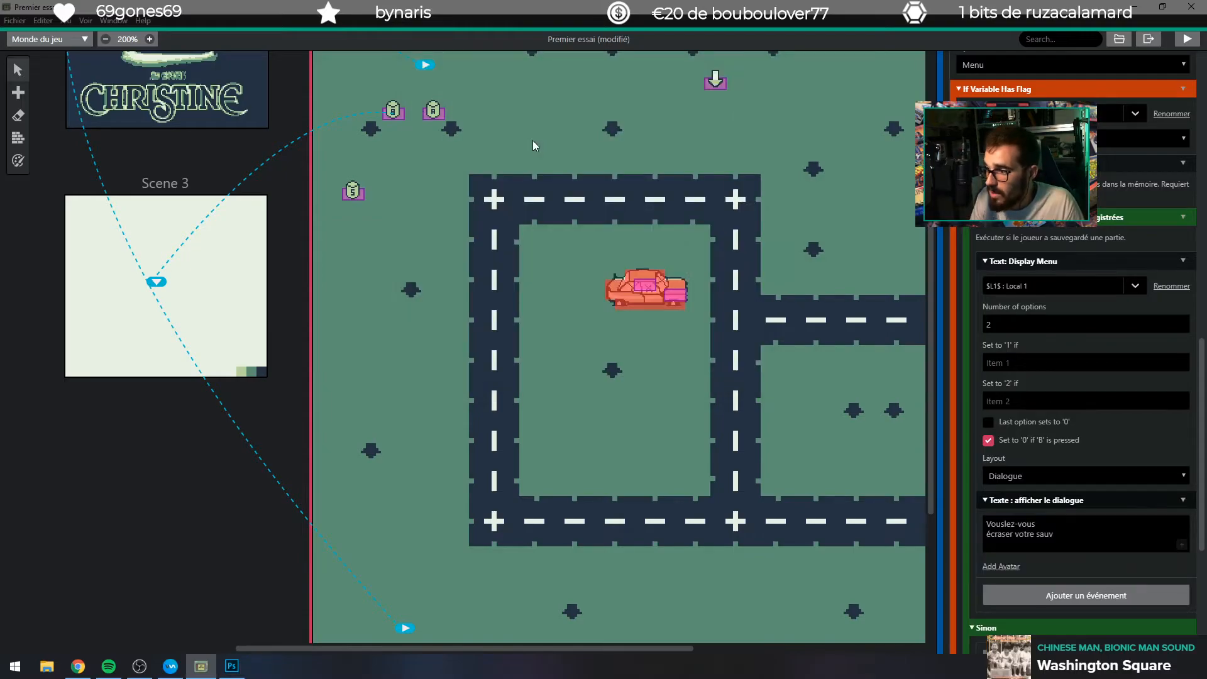
# Reword the overwrite dialogue as "Ecraser votre sauvegarde ?" and move it above the Local 1 display menu event.
pyautogui.click(1050, 534)
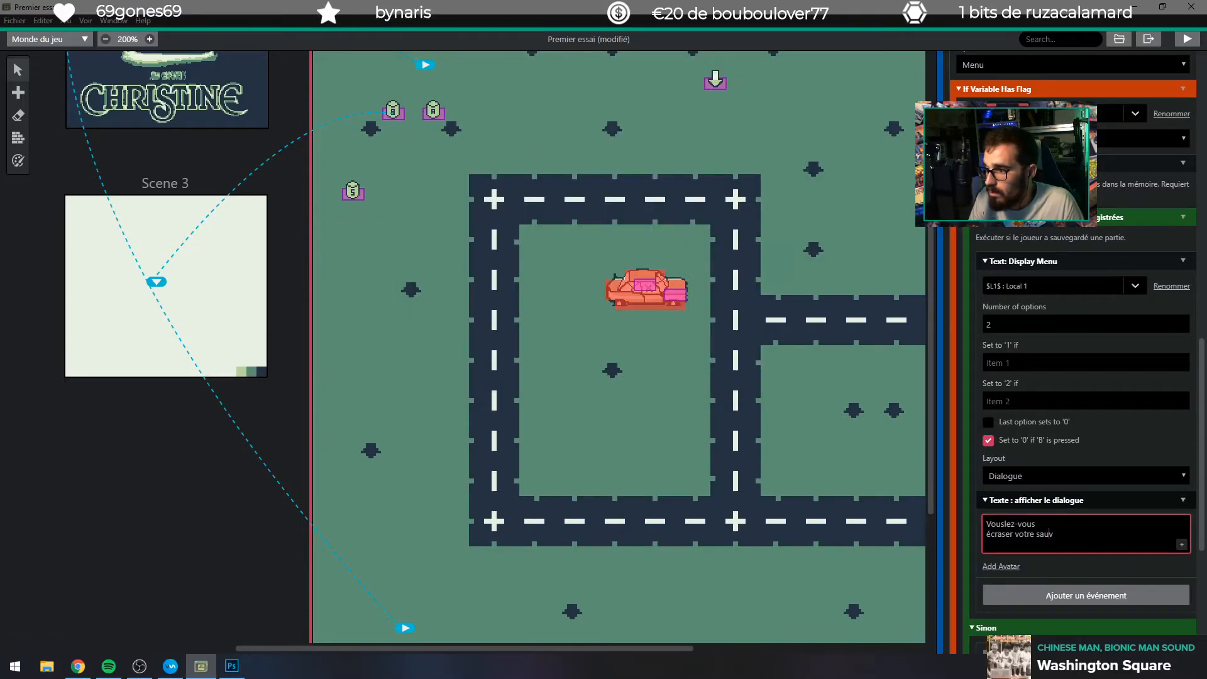
pyautogui.moveTo(1036, 524); pyautogui.dragTo(977, 529)
pyautogui.write('E')
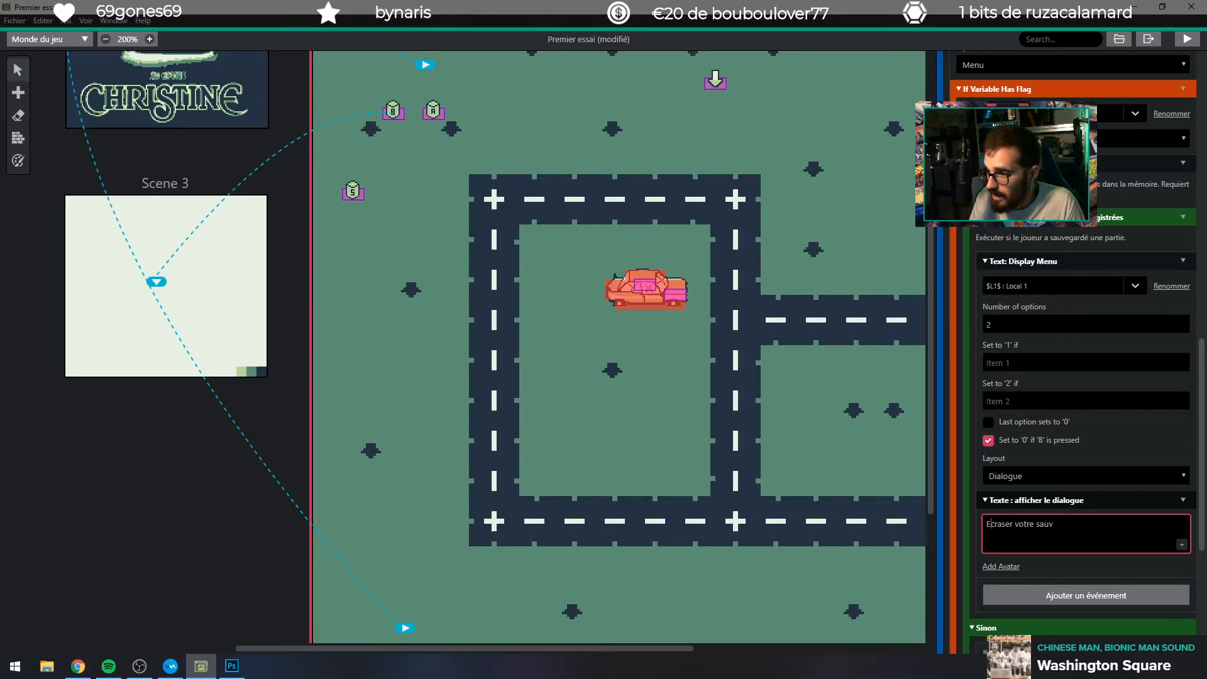
pyautogui.write('eg')
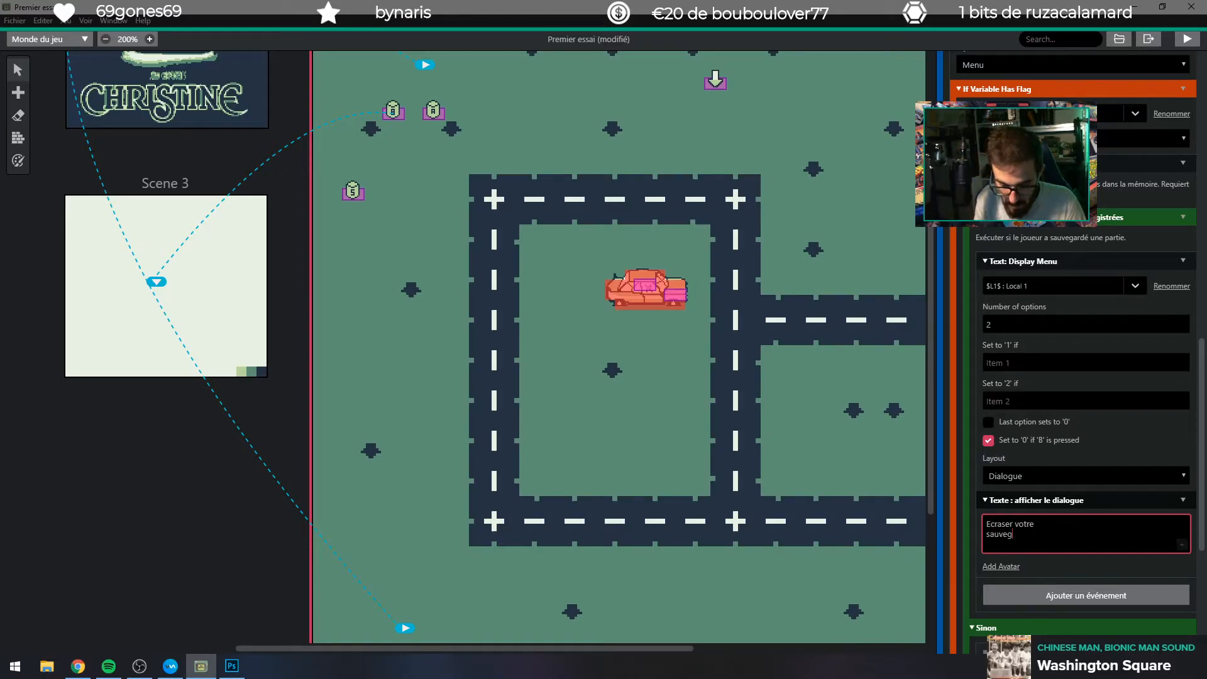
pyautogui.write('arde ?')
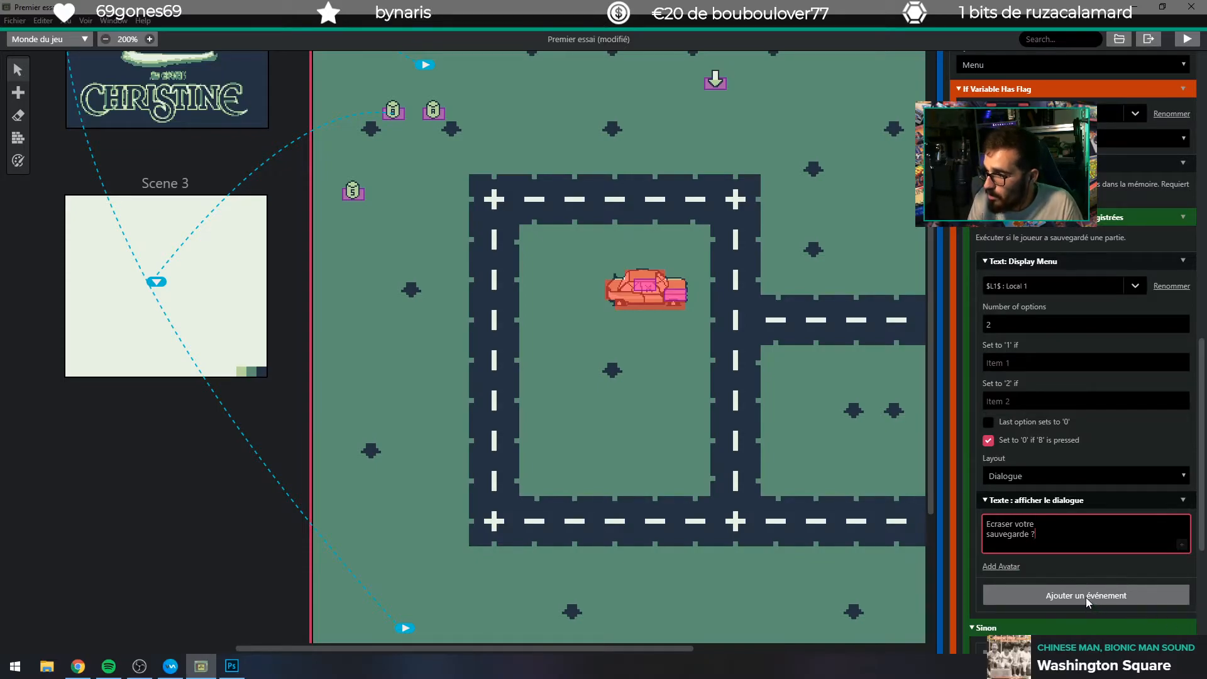
pyautogui.moveTo(1051, 501); pyautogui.dragTo(1061, 283)
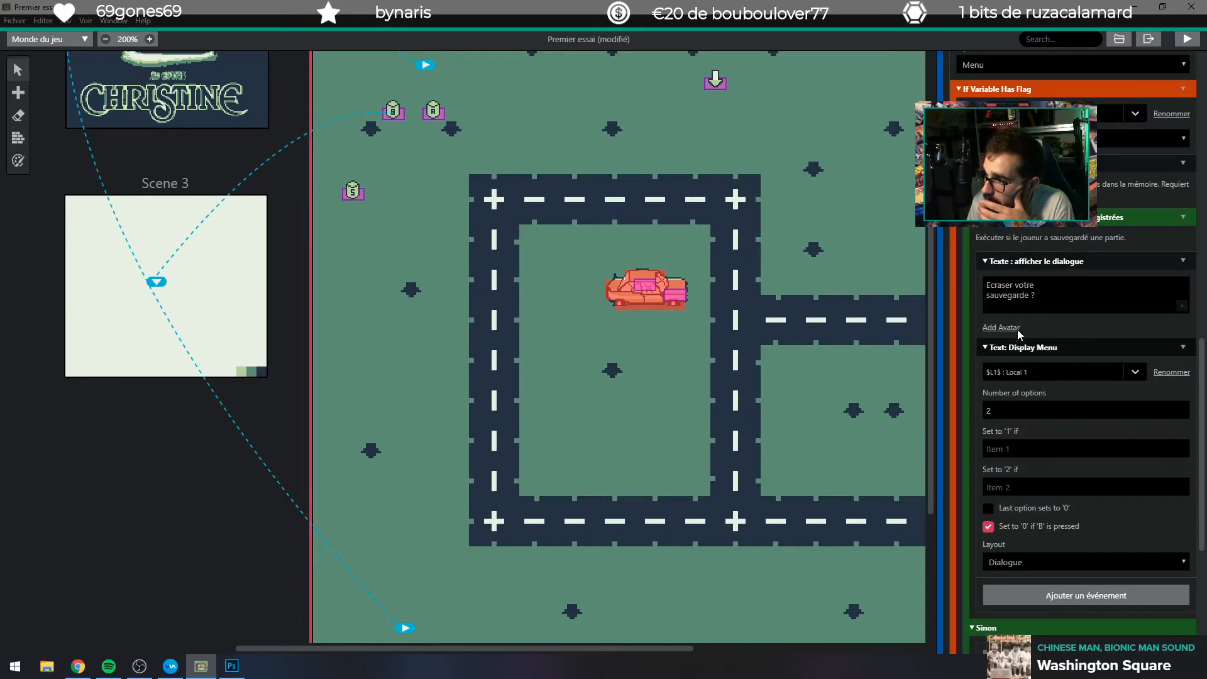
# Label the Local 1 menu's two options "Oui" and "Non".
pyautogui.click(1022, 448)
pyautogui.write('Oui')
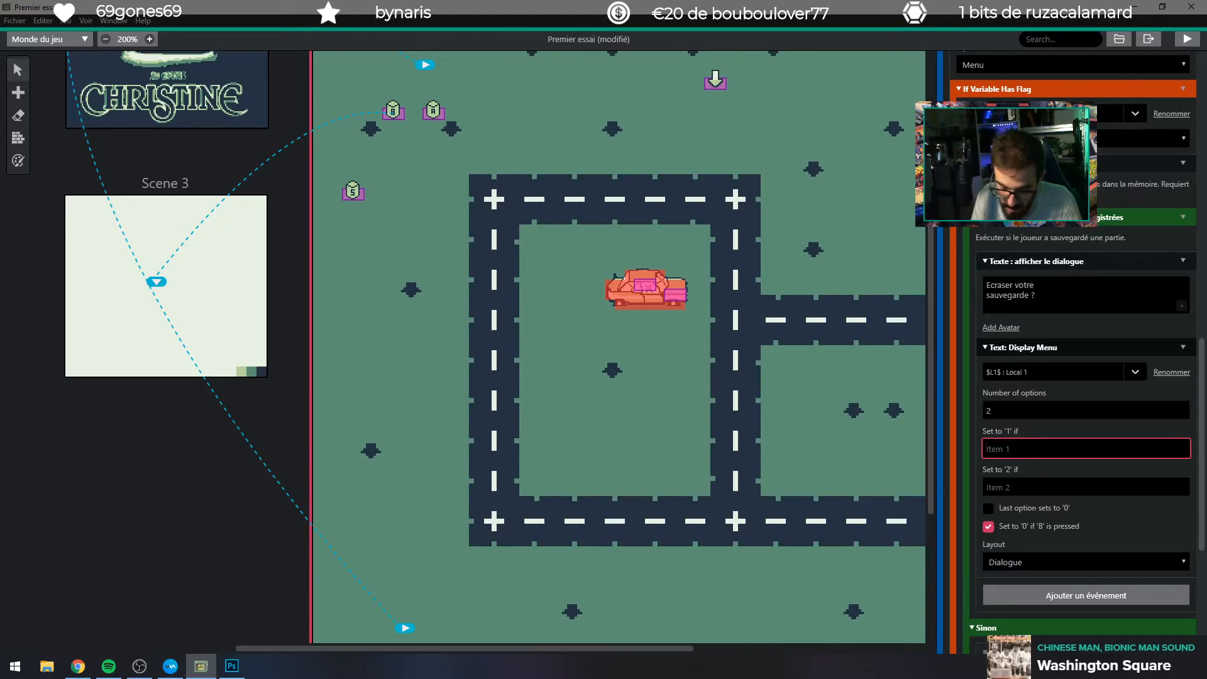
pyautogui.press('Tab')
pyautogui.write('N')
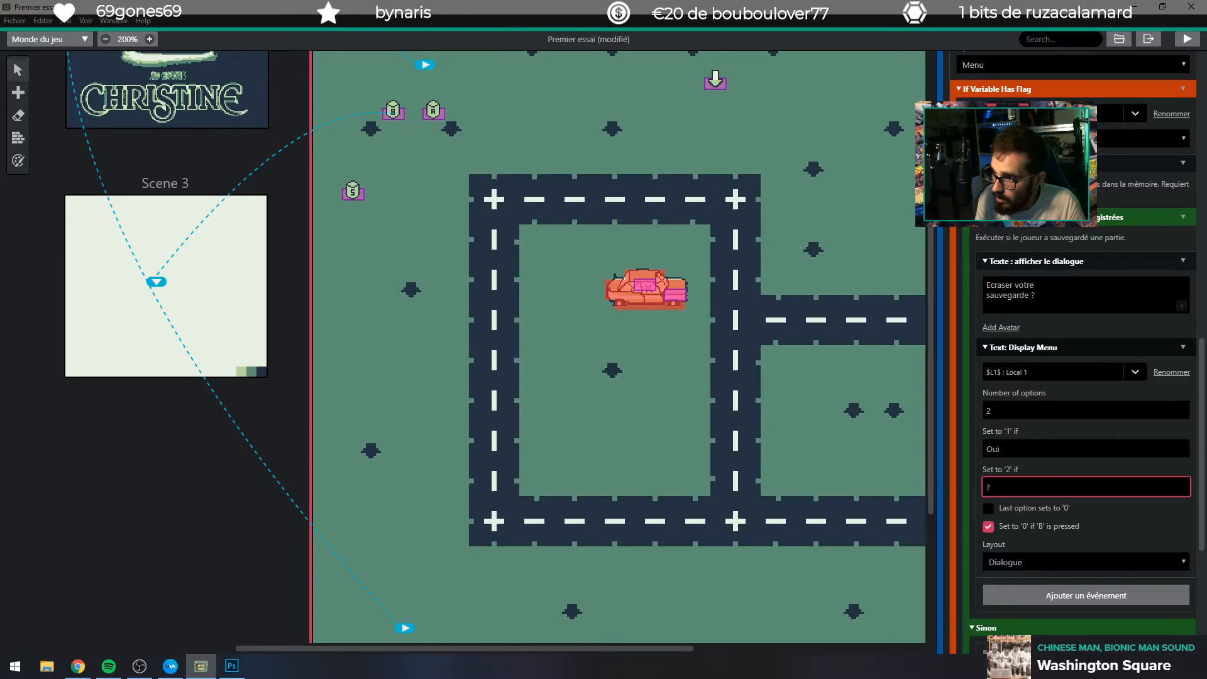
pyautogui.write('on')
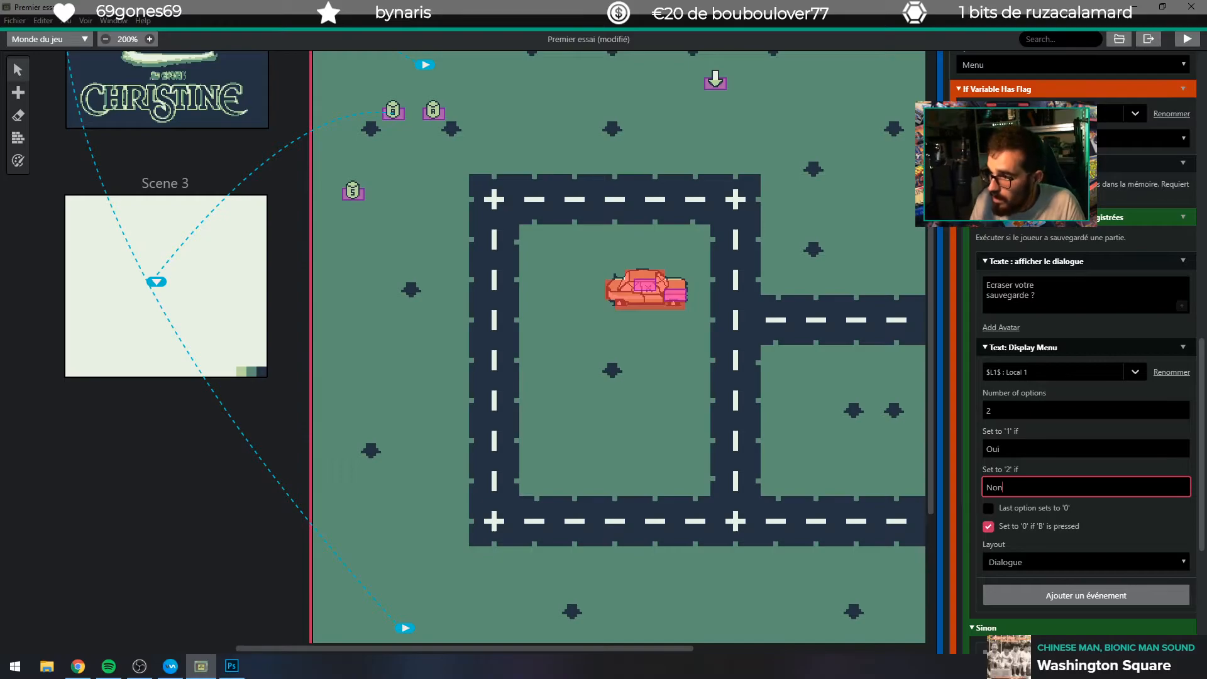
# Add an If Variable Has Flag condition below the Oui/Non menu, checking Local 1 for Flag 1.
pyautogui.scroll(-2, 1068, 475)
pyautogui.scroll(3, 1038, 265)
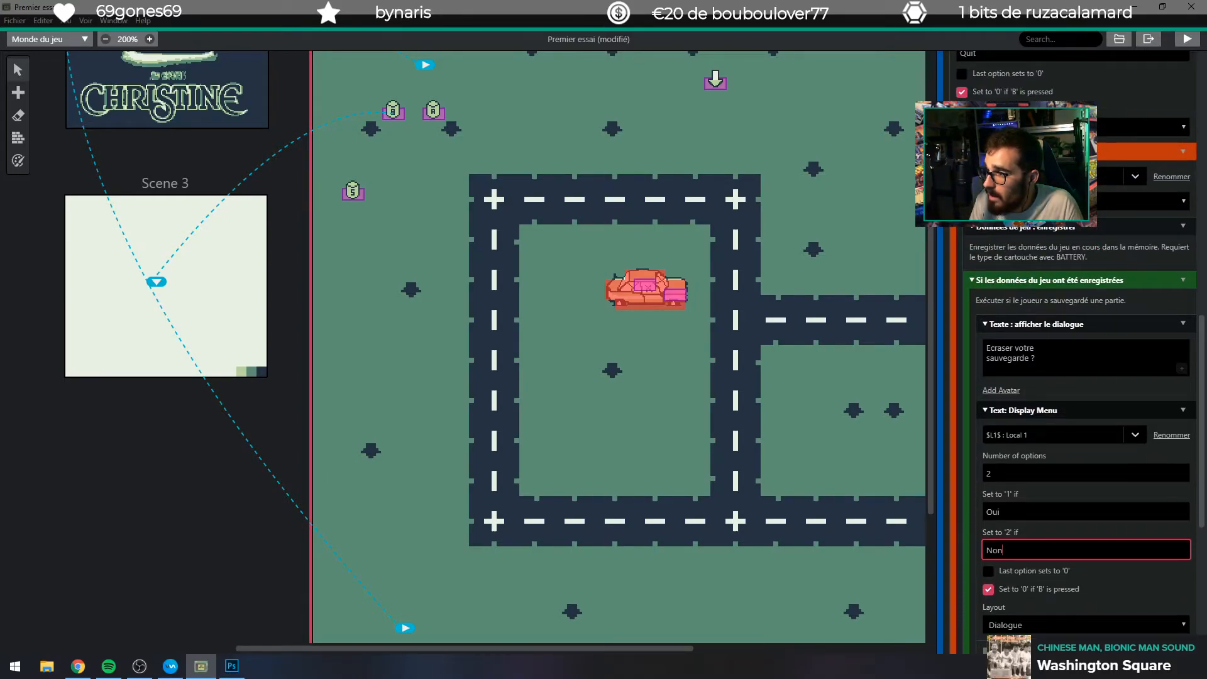
pyautogui.scroll(-3, 1044, 437)
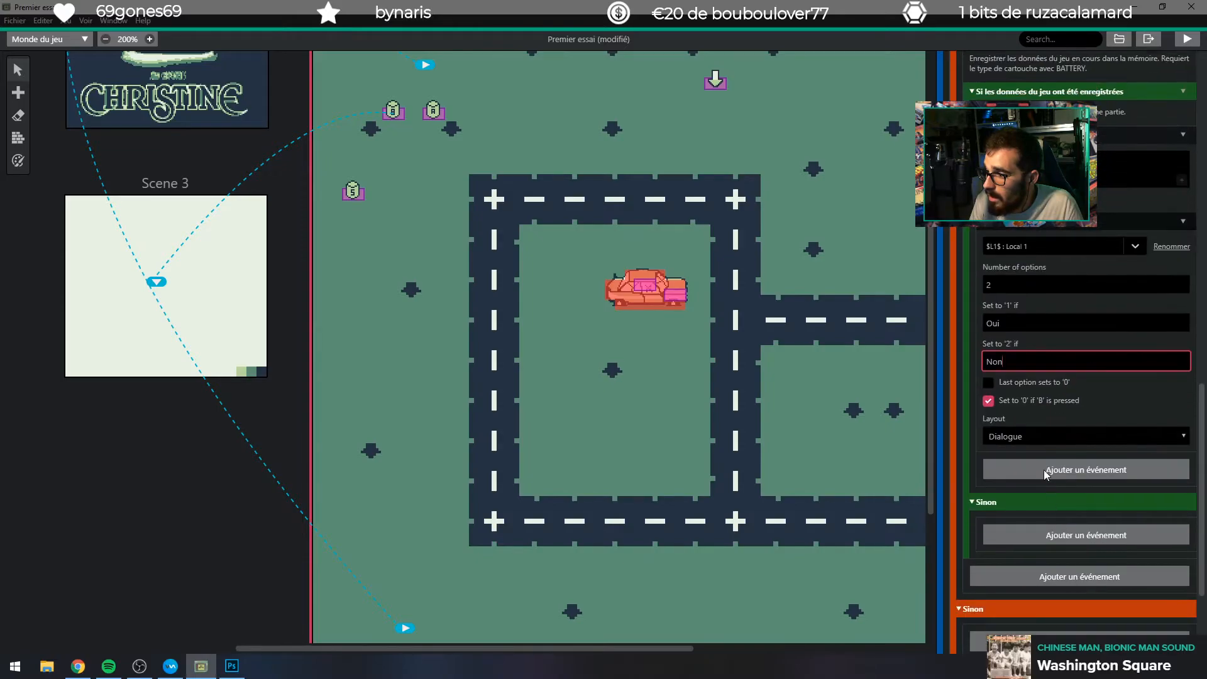
pyautogui.click(1043, 470)
pyautogui.write('if')
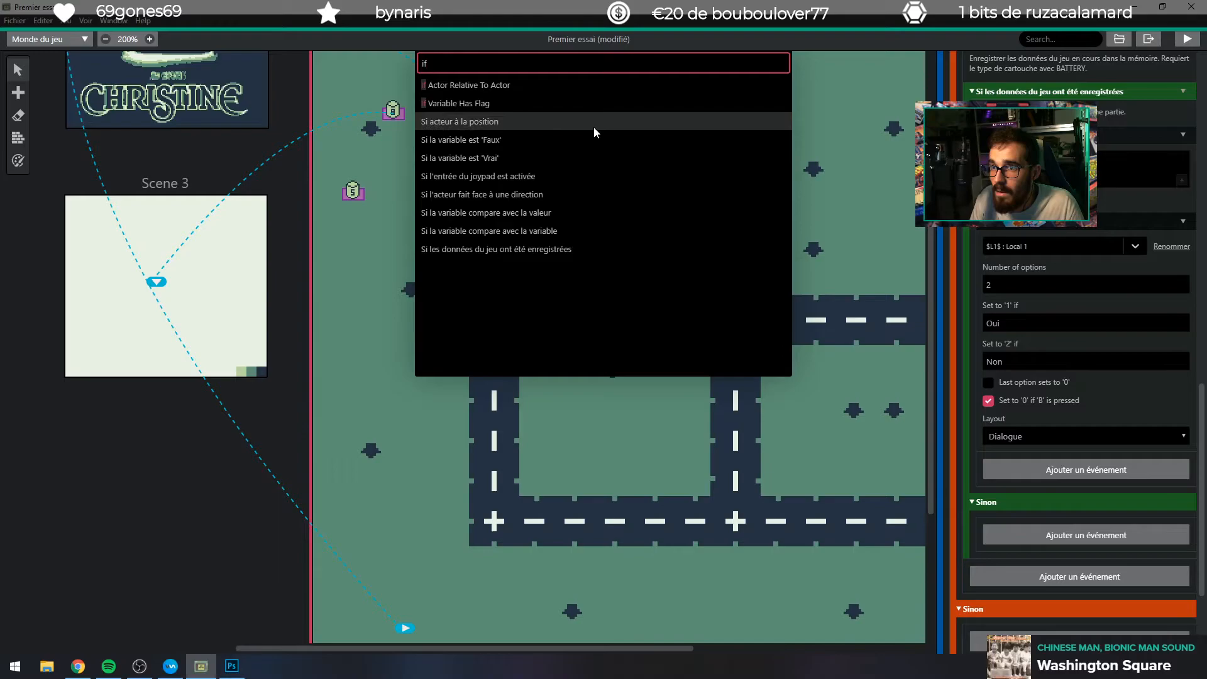
pyautogui.click(569, 105)
pyautogui.click(1103, 488)
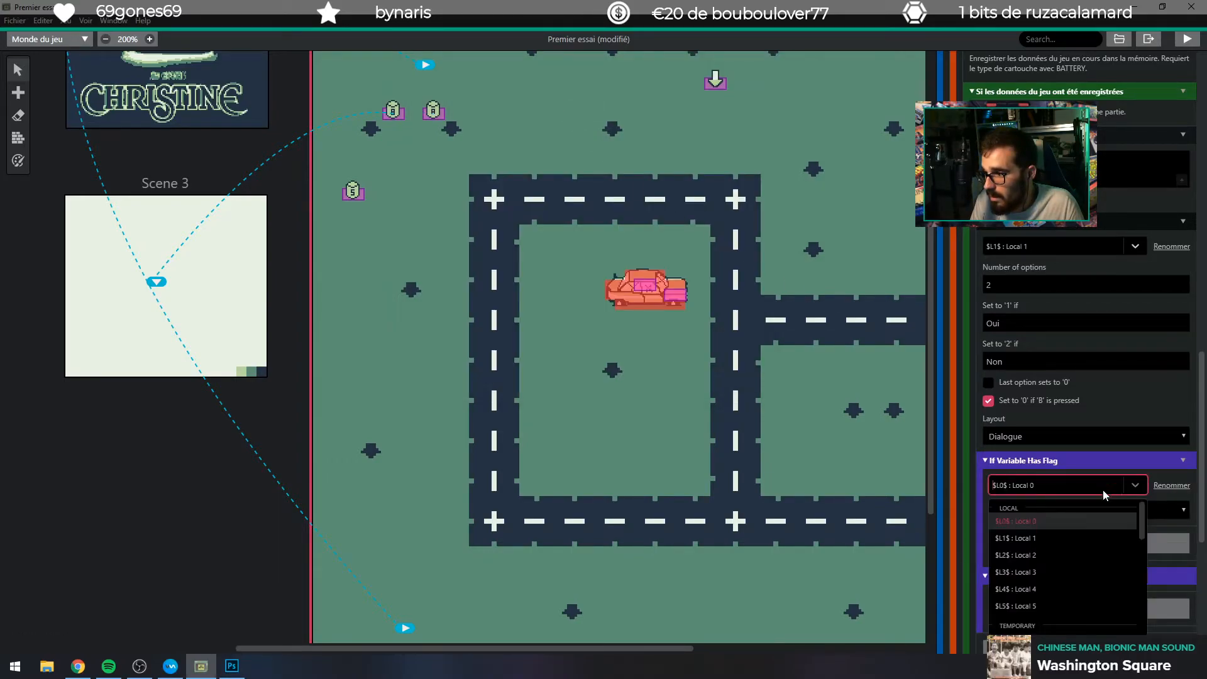
pyautogui.click(1062, 533)
pyautogui.click(1036, 513)
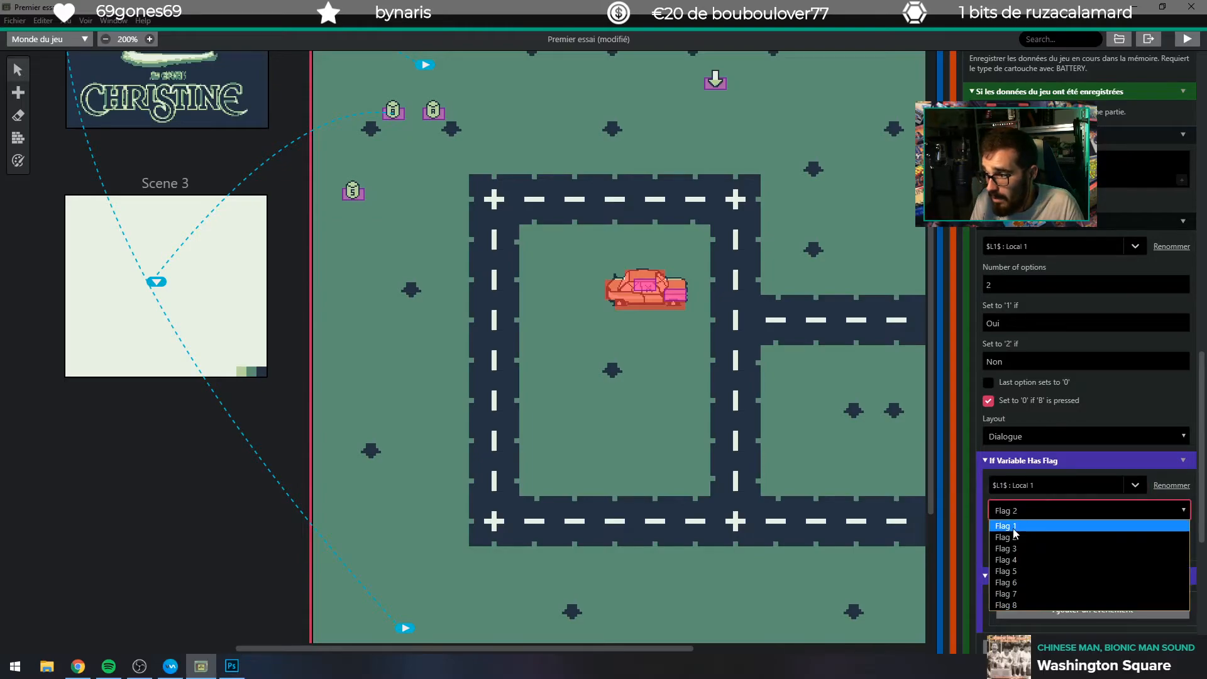
pyautogui.click(1013, 527)
# Add a "Données de jeu : enregistrer" event inside the true branch of the Local 1 flag condition.
pyautogui.click(1034, 543)
pyautogui.scroll(-1, 590, 275)
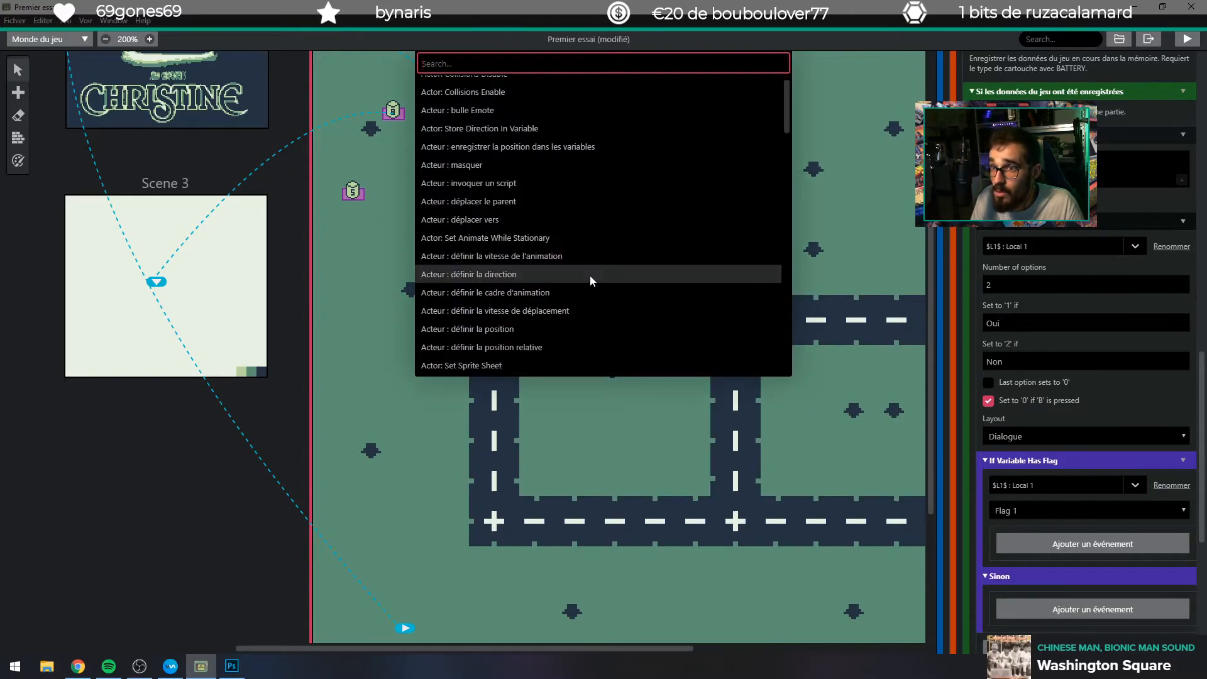
pyautogui.write('save')
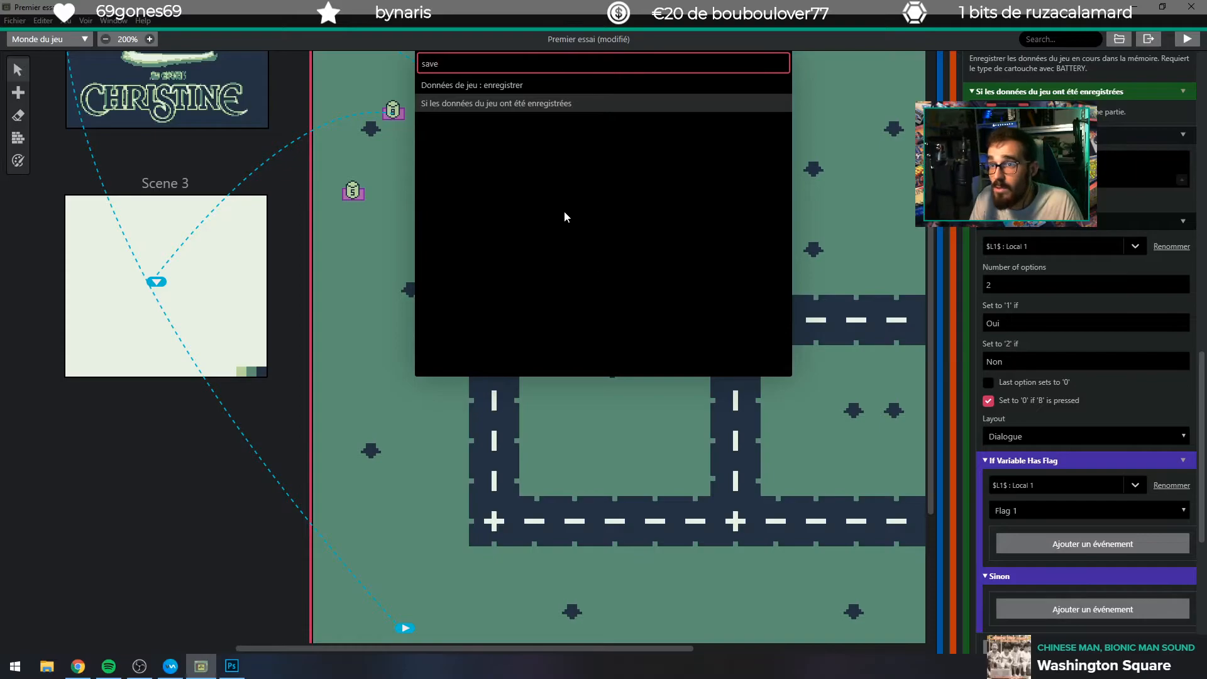
pyautogui.click(528, 85)
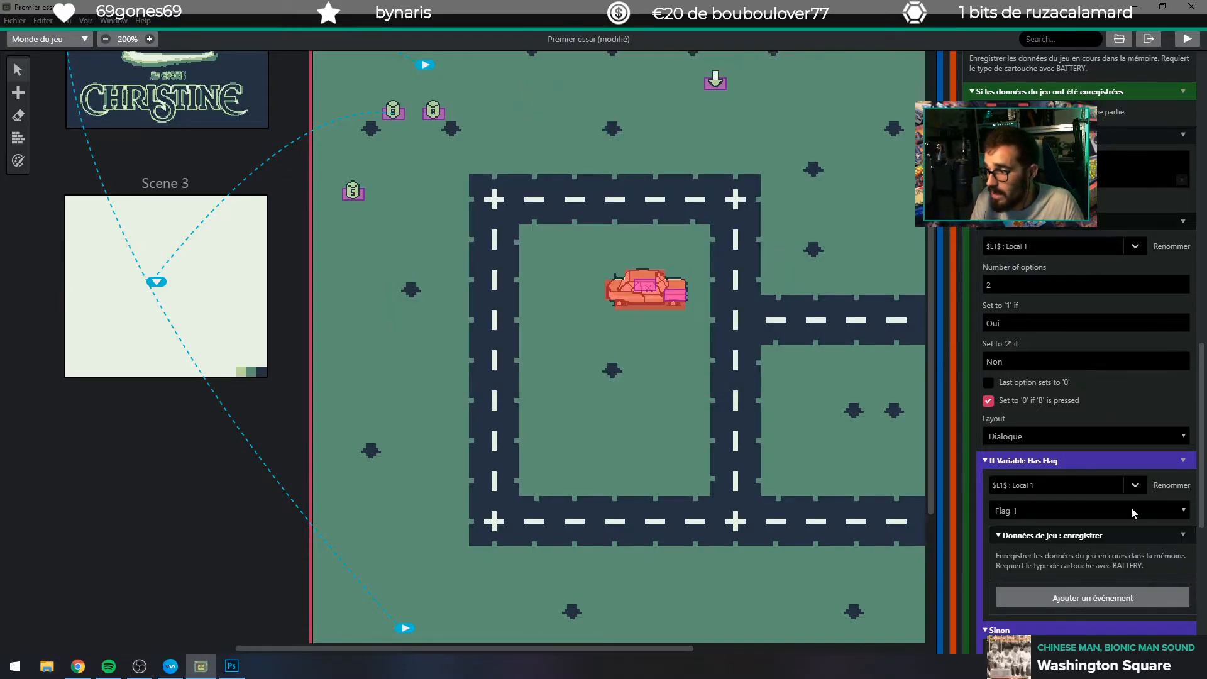
pyautogui.scroll(8, 1050, 493)
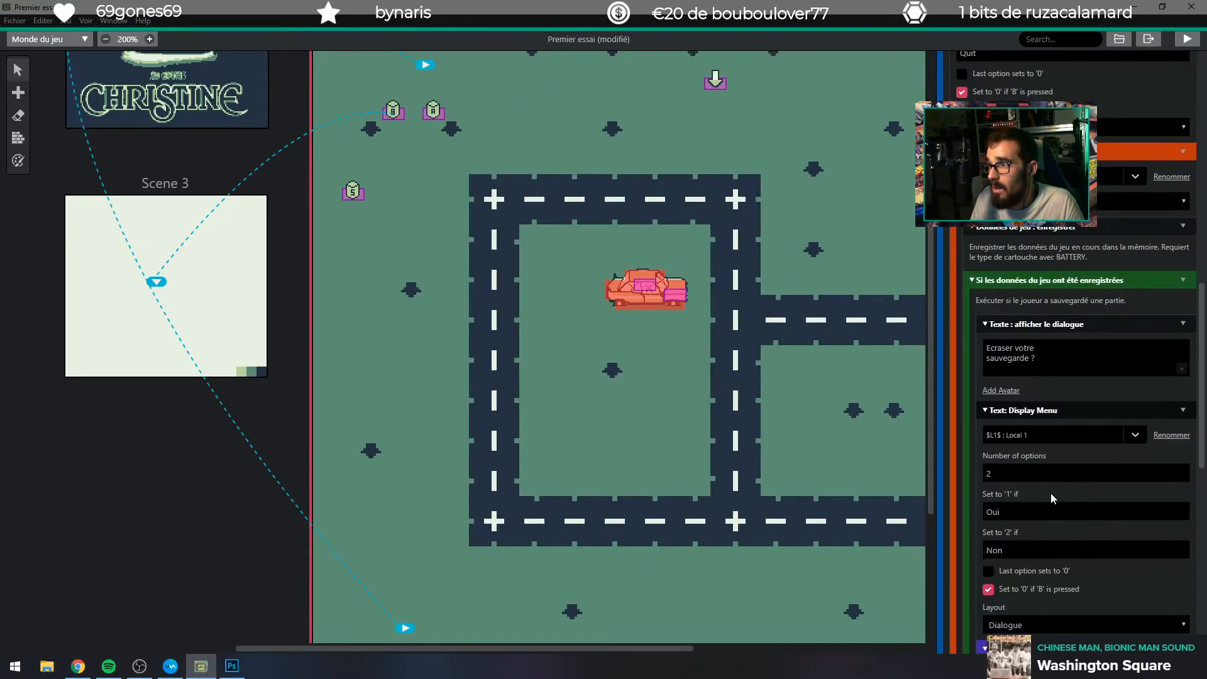
pyautogui.scroll(-5, 1044, 501)
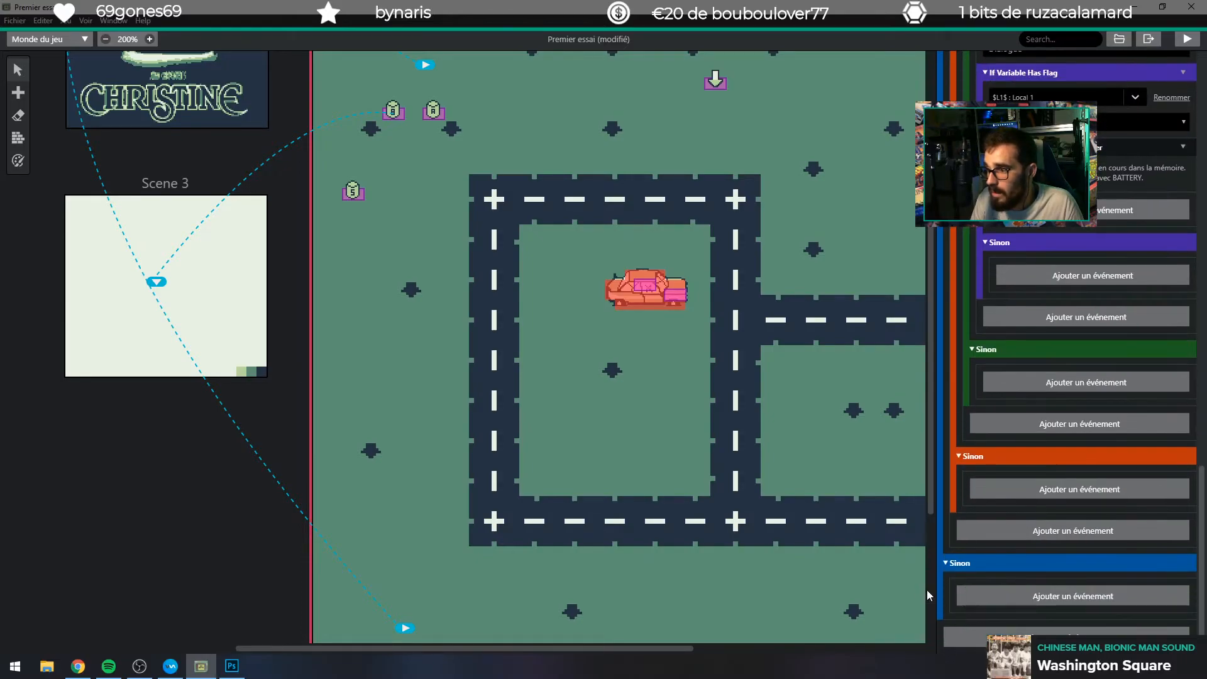
pyautogui.scroll(5, 911, 565)
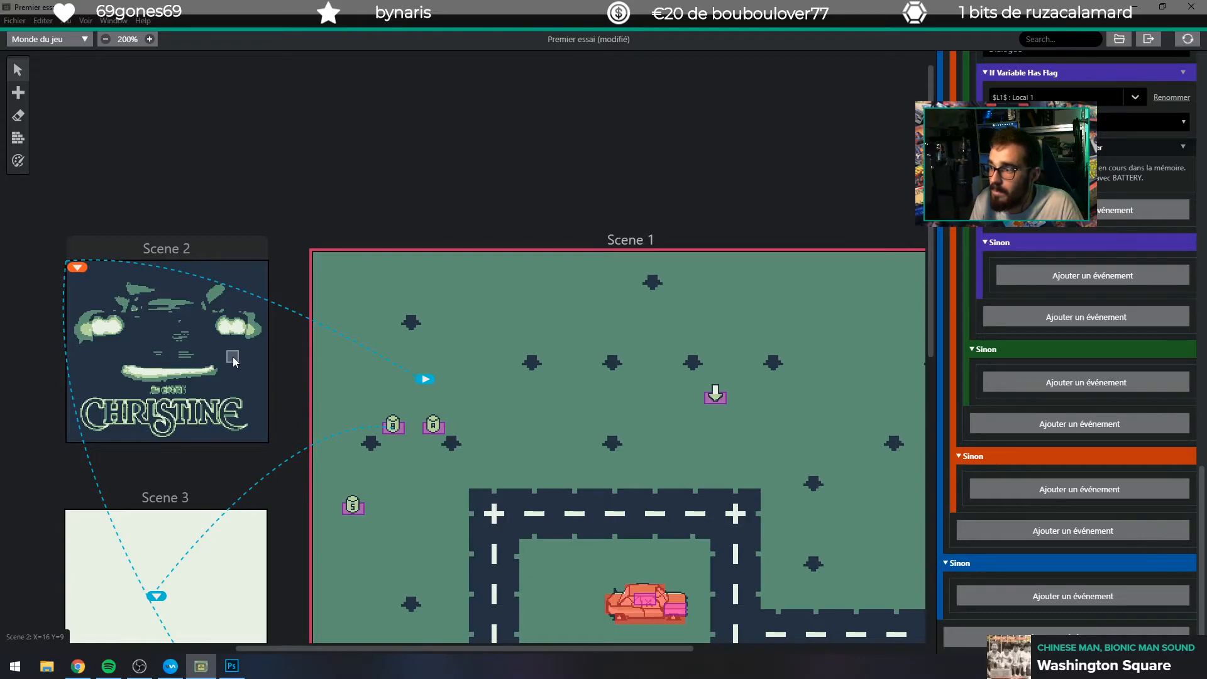
pyautogui.scroll(-3, 590, 398)
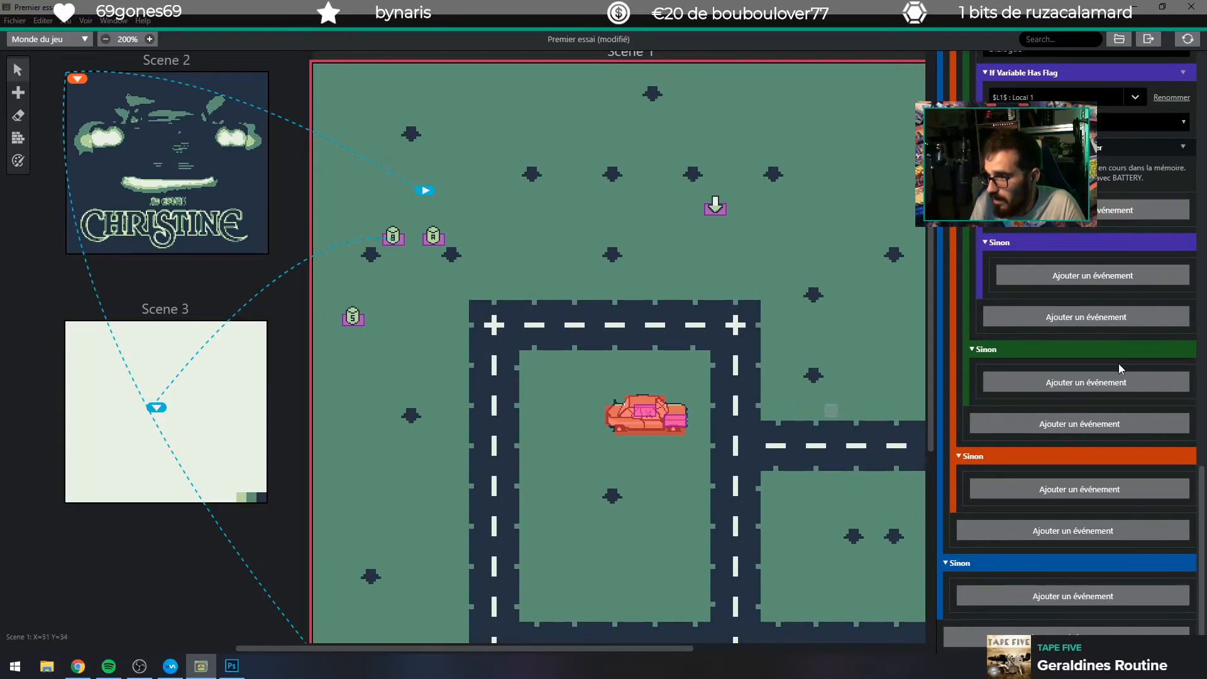
pyautogui.scroll(10, 1043, 262)
pyautogui.scroll(3, 1005, 270)
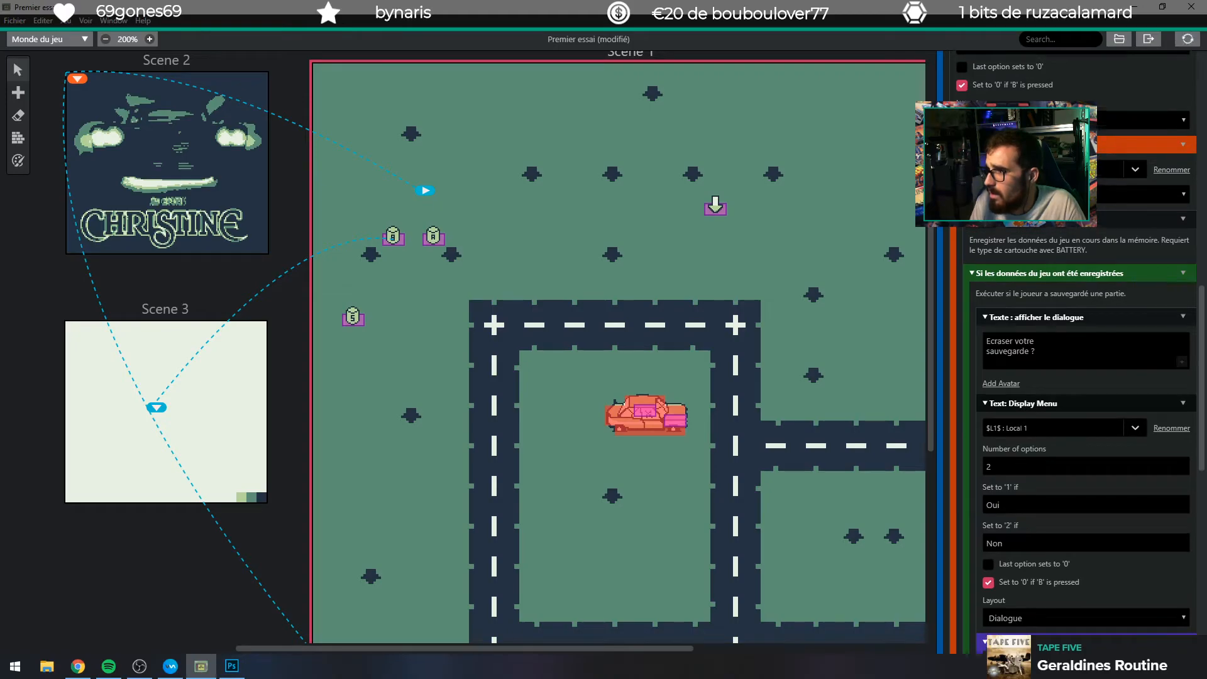
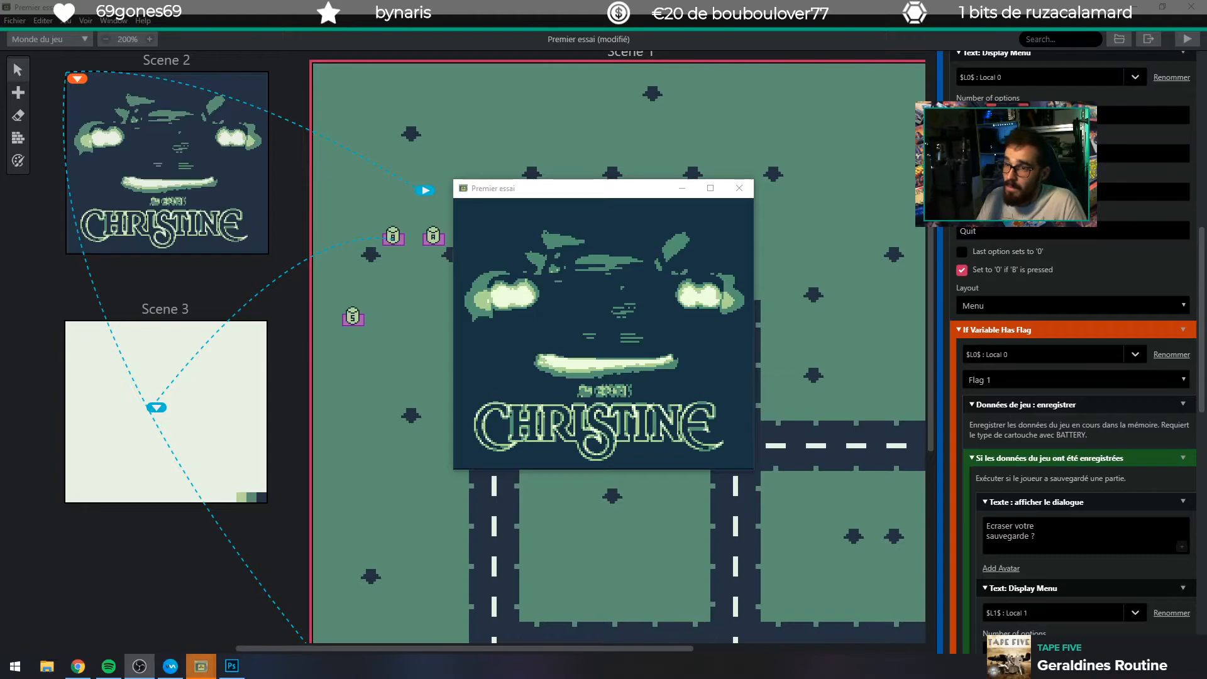
# Start a new game from the title screen in the test window and drive the car up and right across the map.
pyautogui.click(608, 306)
pyautogui.press('Return')
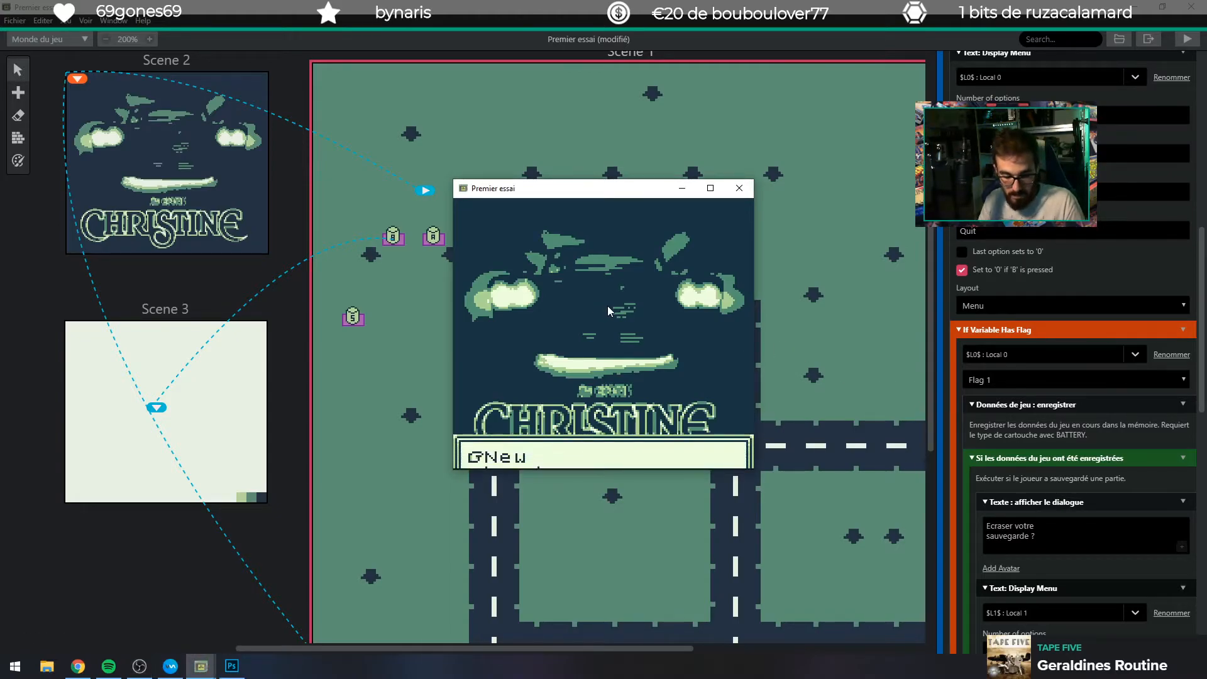
pyautogui.press('z')
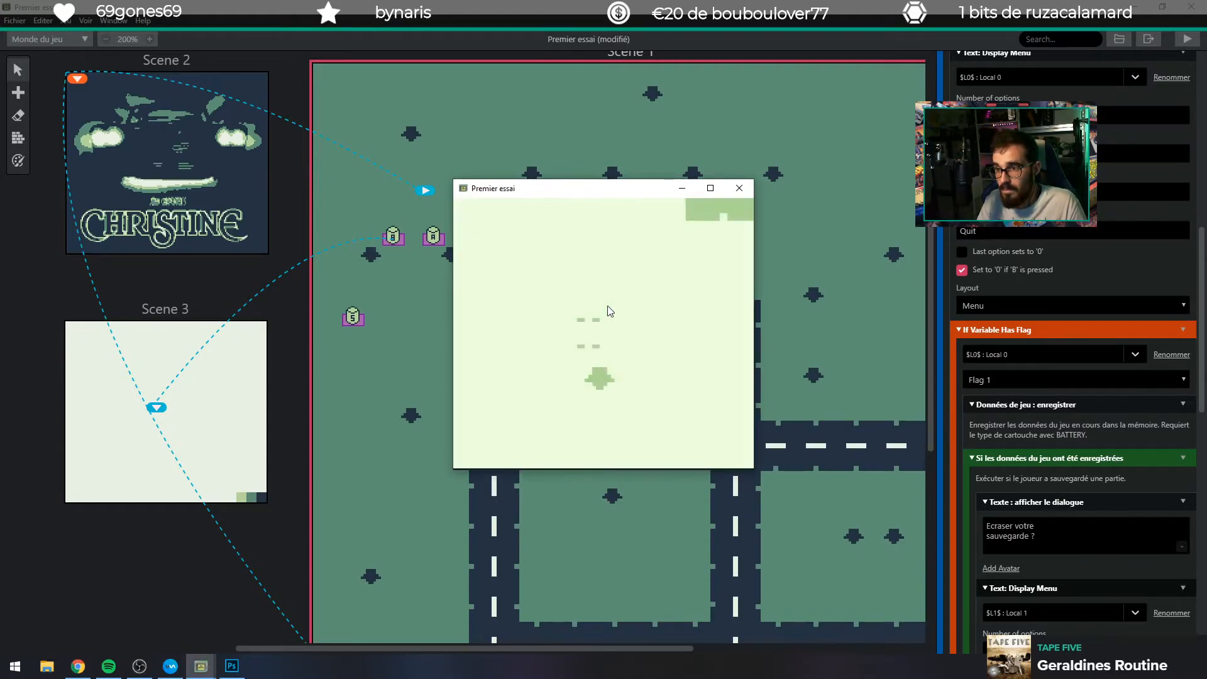
pyautogui.press('Up')
pyautogui.press('Right')
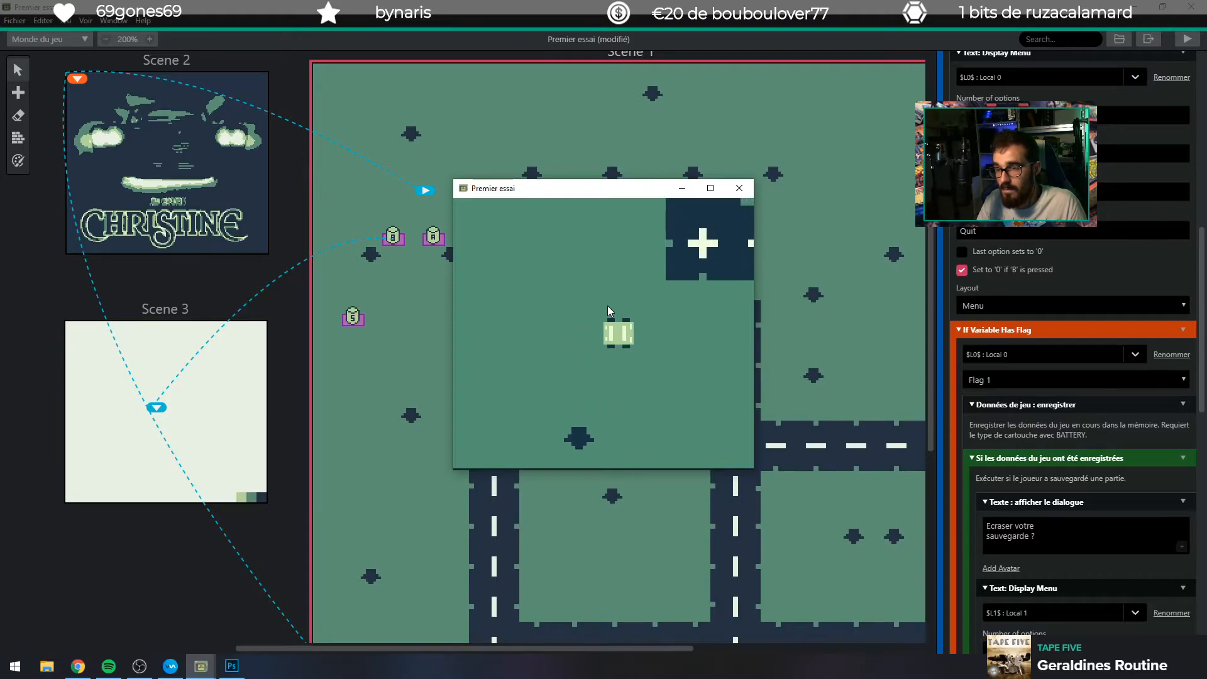
pyautogui.press('Up')
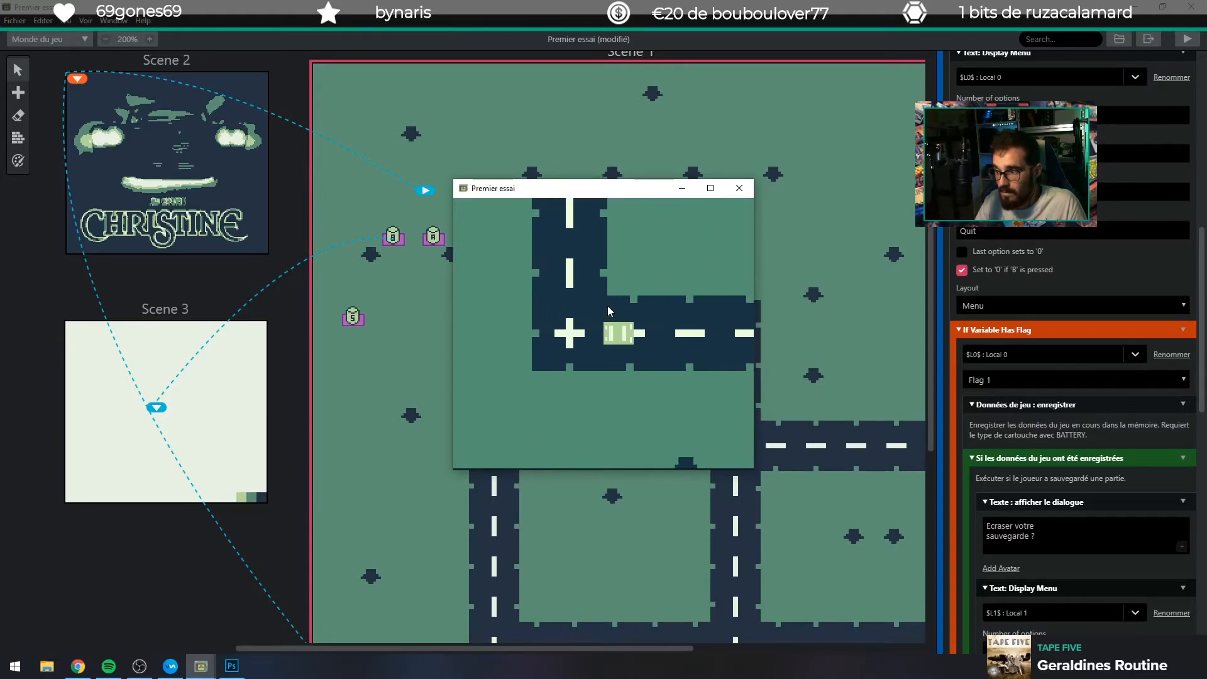
pyautogui.press('Up')
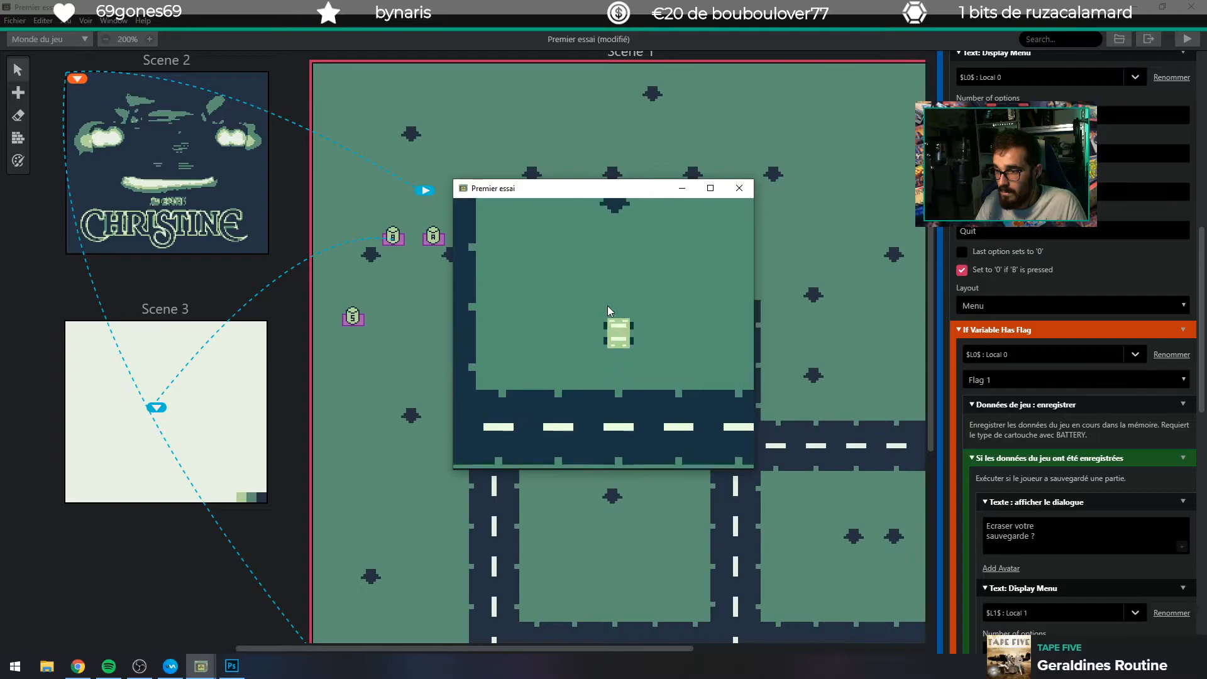
# Drive the car around the city map in the running game preview to test its movement.
pyautogui.press('Up')
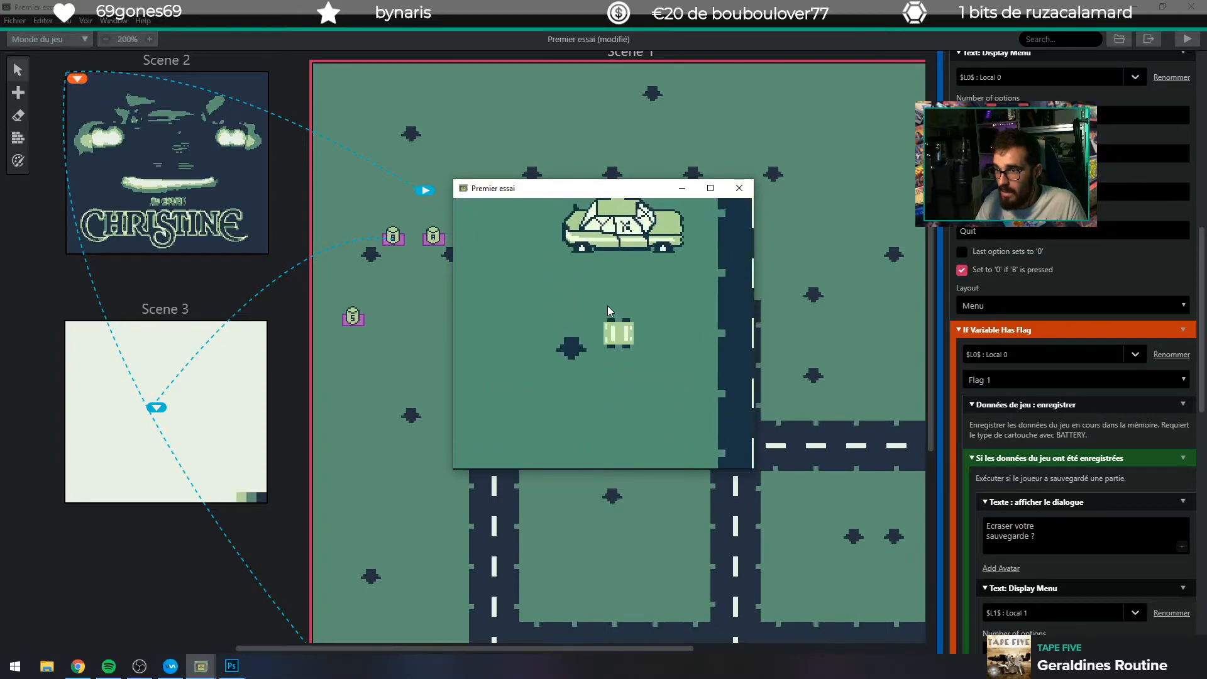
pyautogui.press('Right')
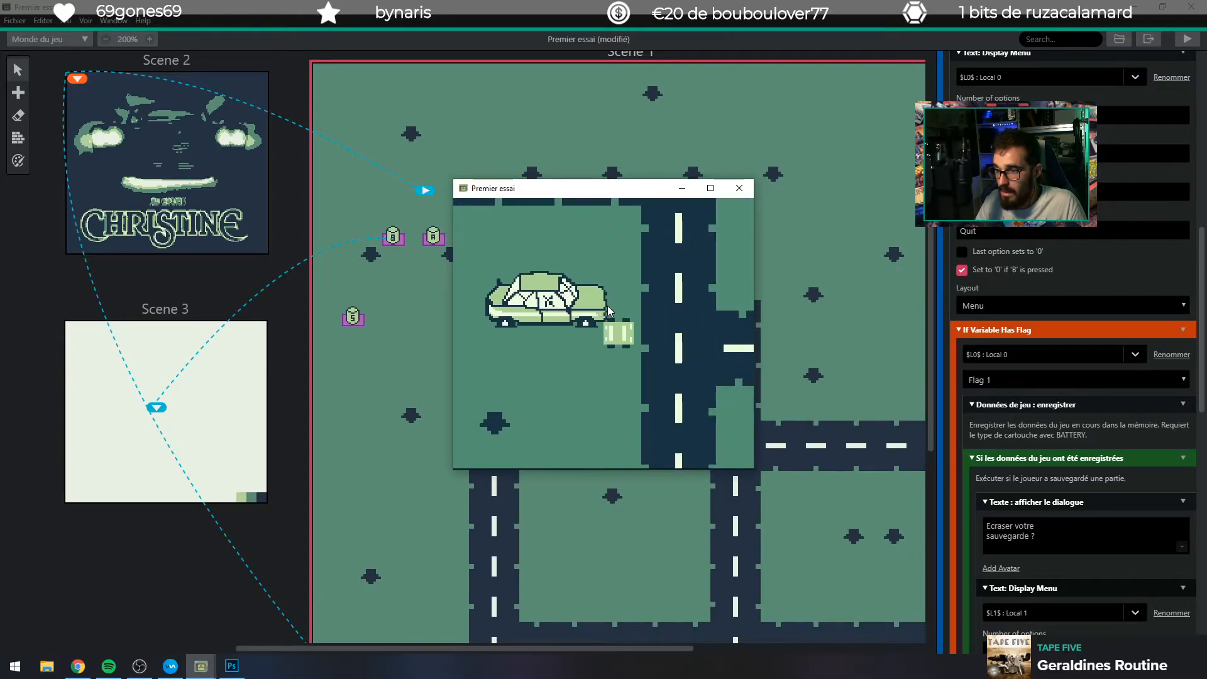
pyautogui.press('Left')
pyautogui.press('Down')
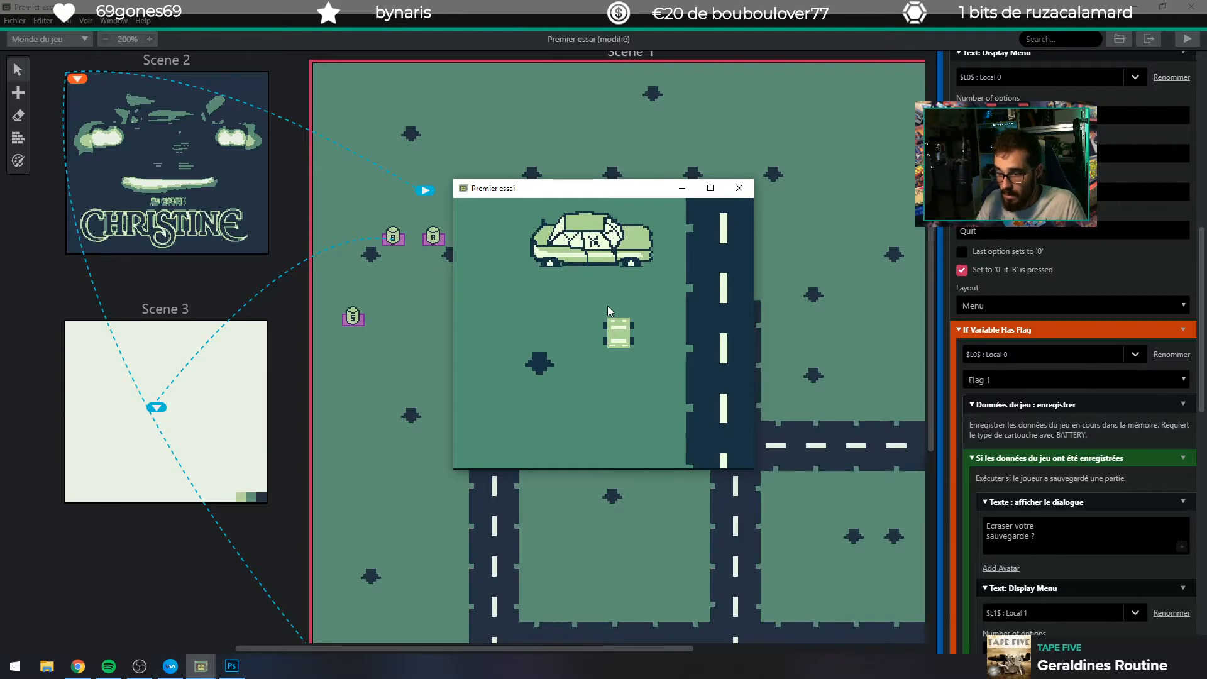
pyautogui.press('Left')
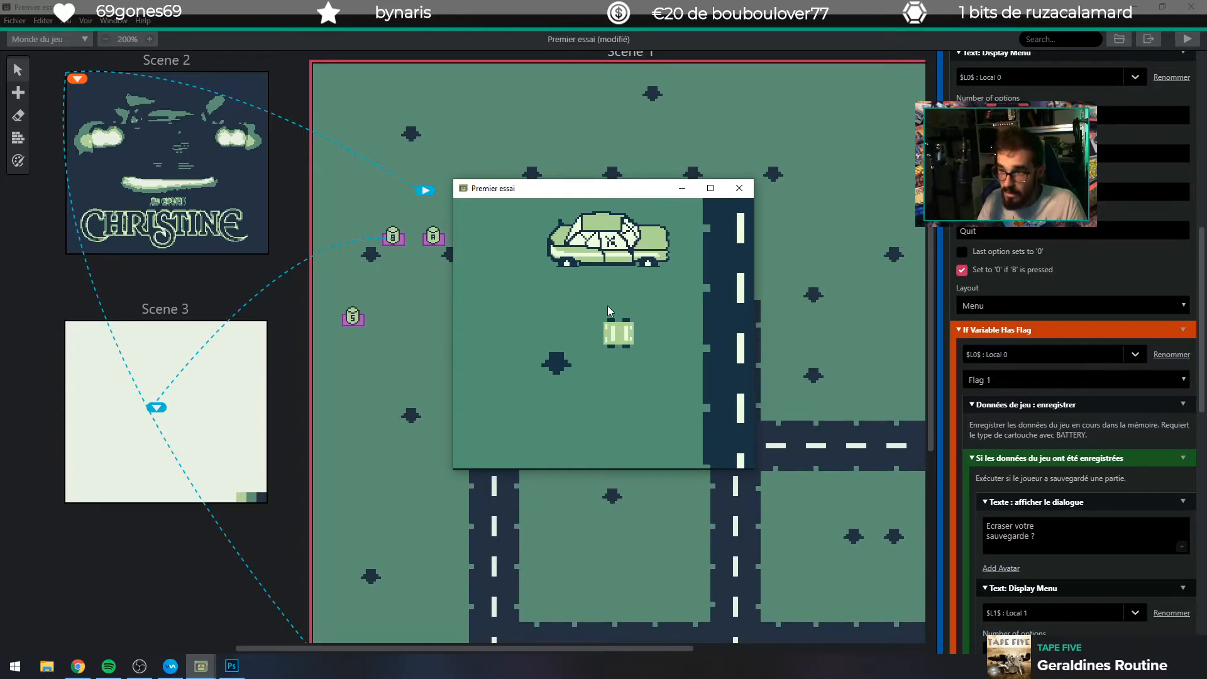
pyautogui.press('Down')
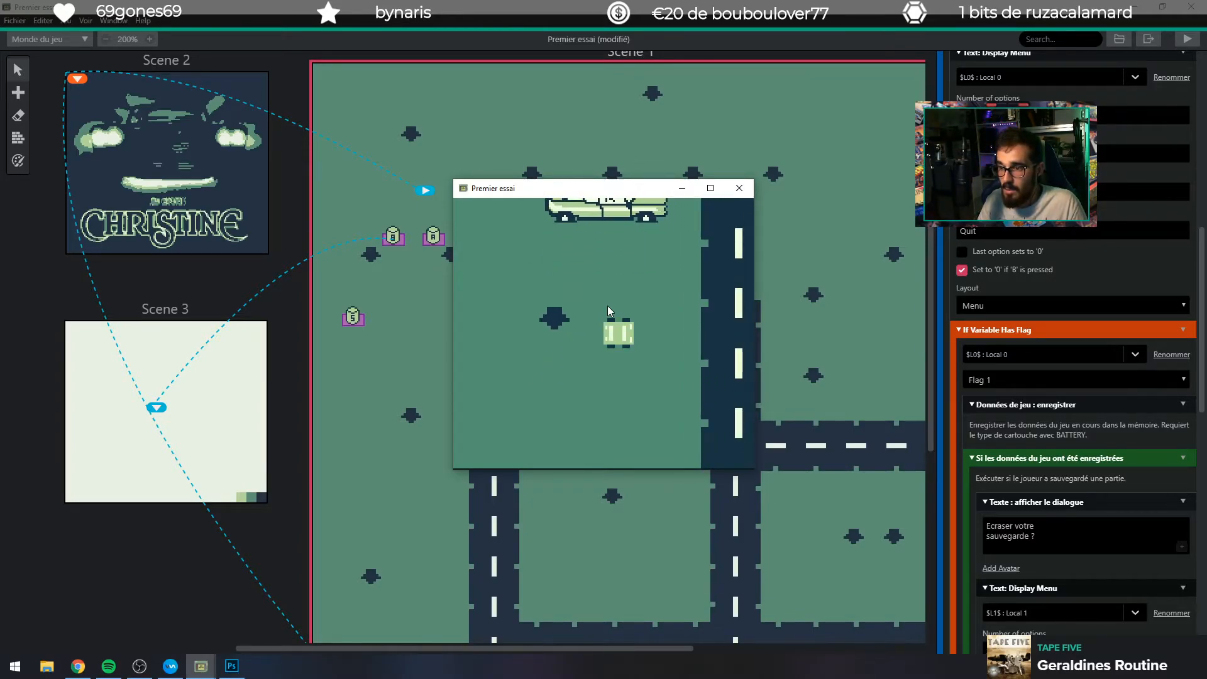
# Check the Game Boy control key assignments in the project settings, and return to the game world view.
pyautogui.click(35, 21)
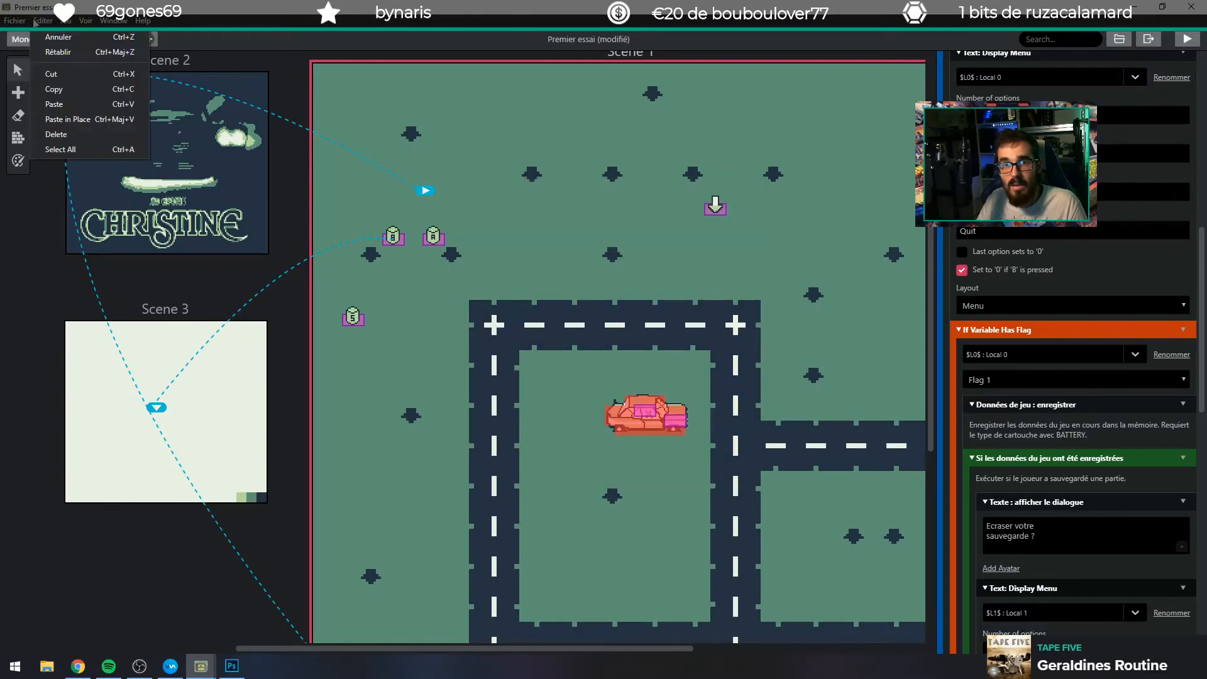
pyautogui.click(39, 39)
pyautogui.click(39, 38)
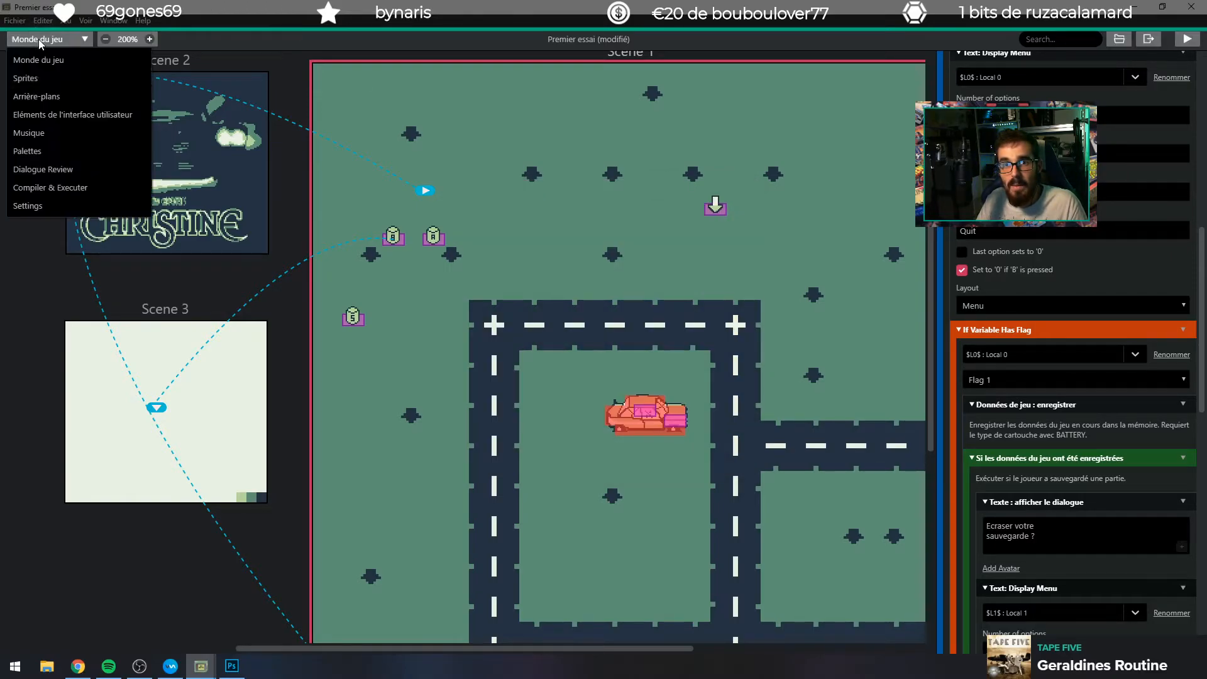
pyautogui.click(45, 210)
pyautogui.scroll(-4, 296, 312)
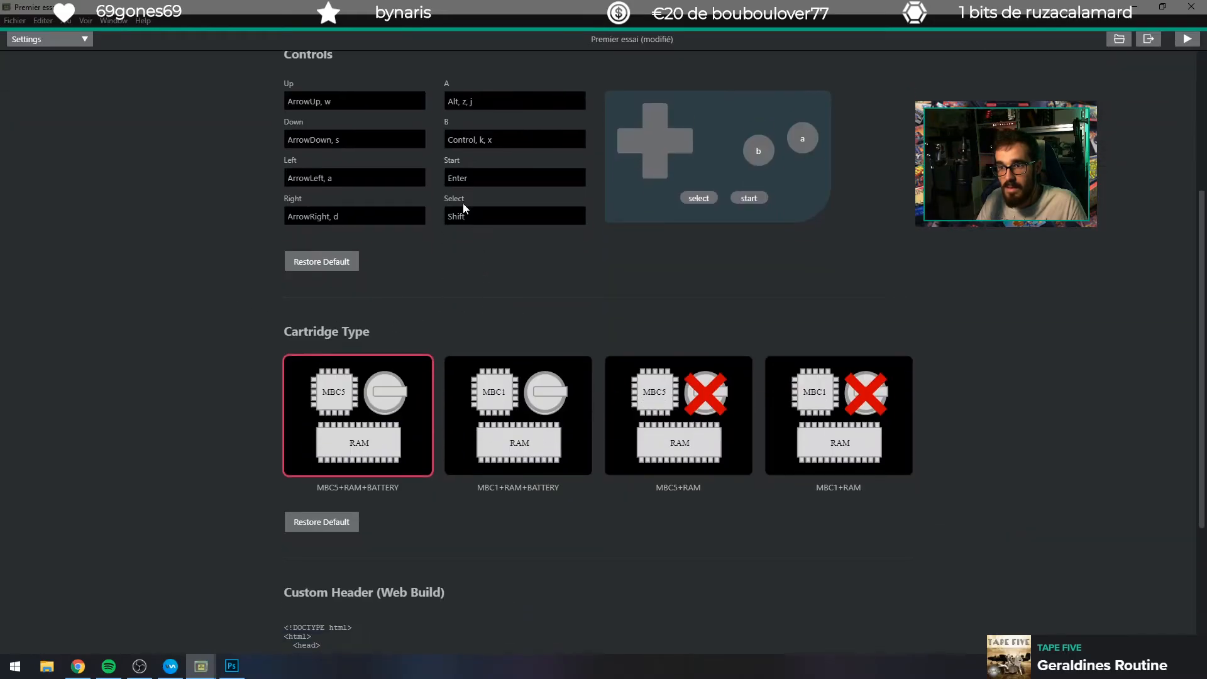
pyautogui.click(47, 39)
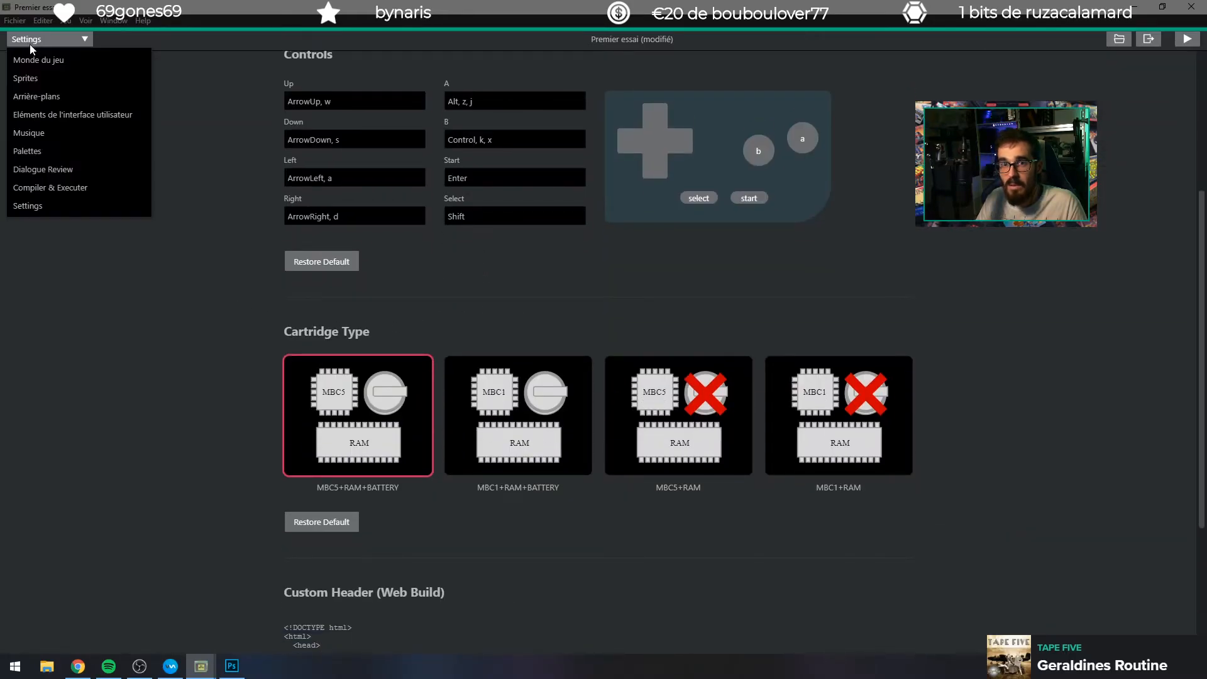
pyautogui.click(47, 60)
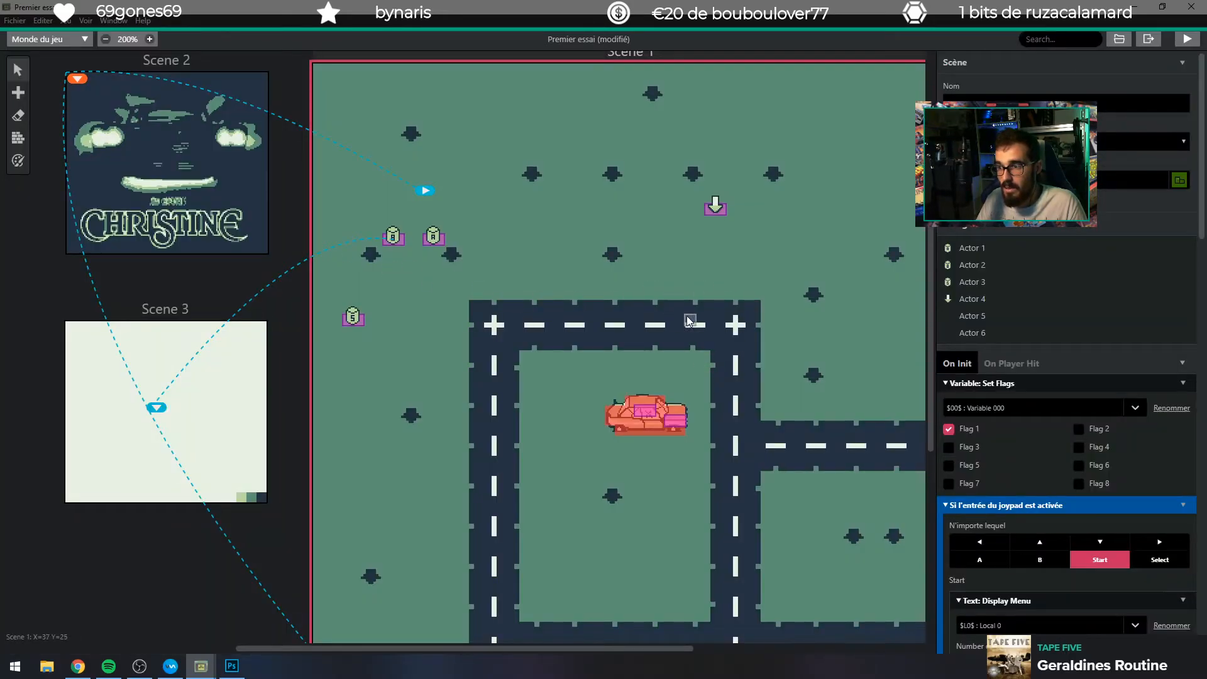
# Return to the running game preview, test driving the car once more, and close the preview.
pyautogui.moveTo(201, 666)
pyautogui.click(266, 613)
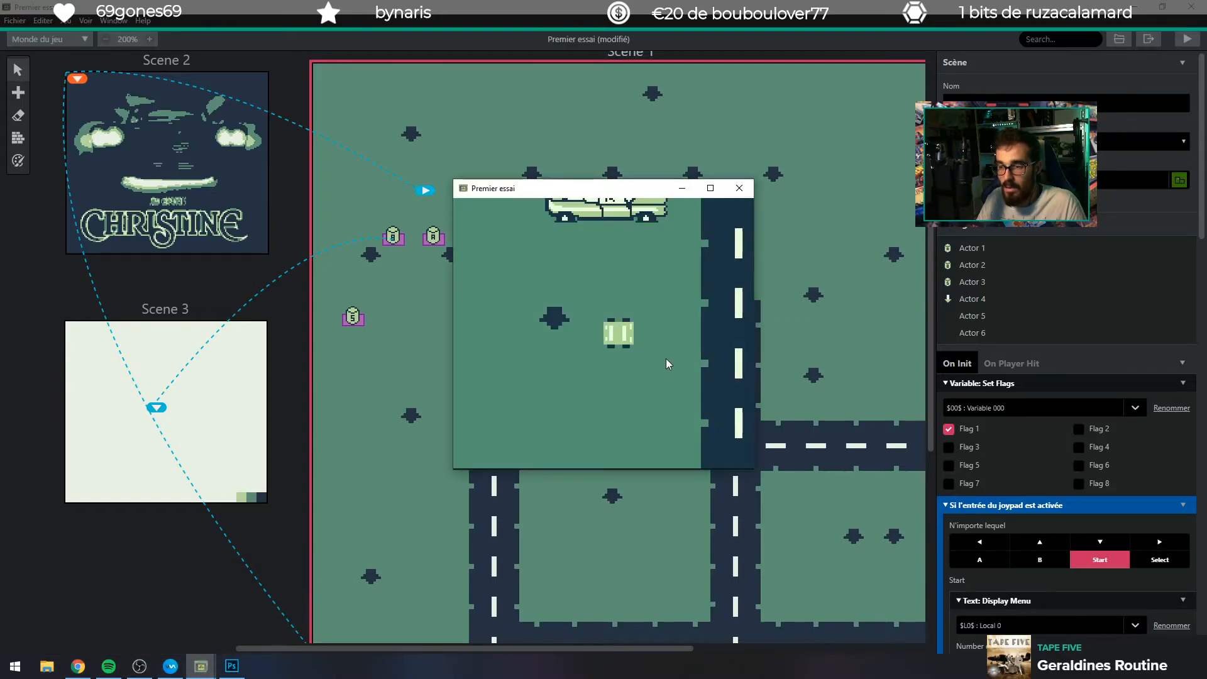
pyautogui.press('Left')
pyautogui.press('Up')
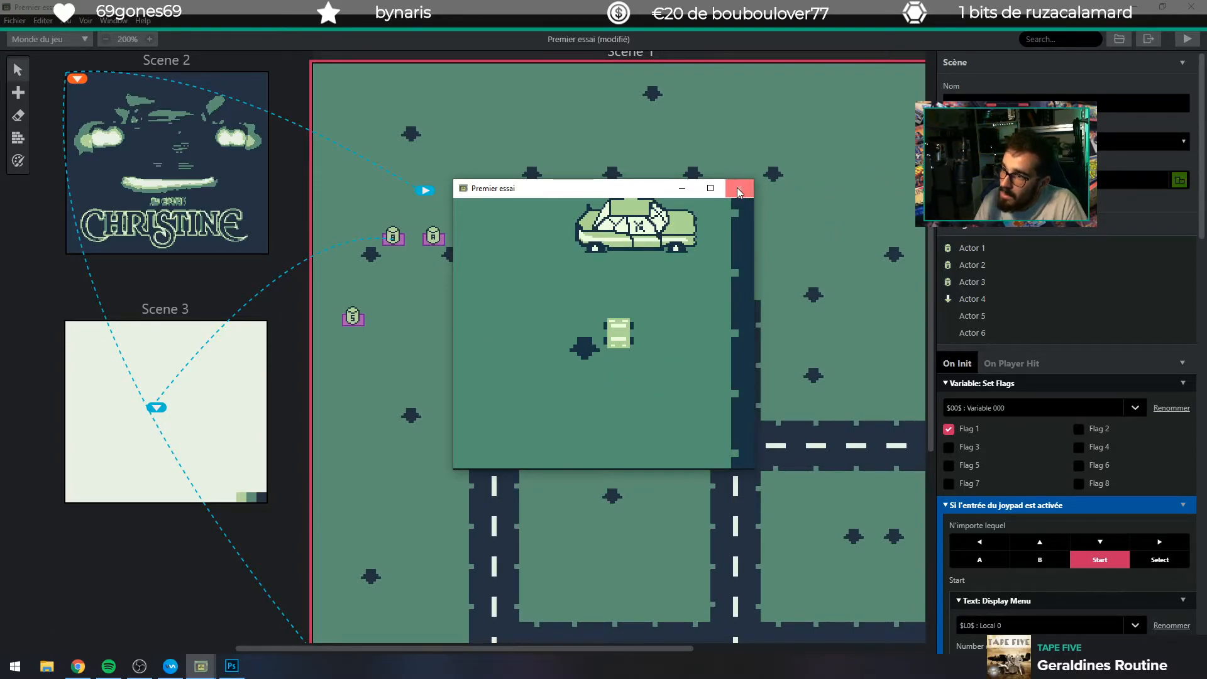
pyautogui.hotkey('alt', 'F4')
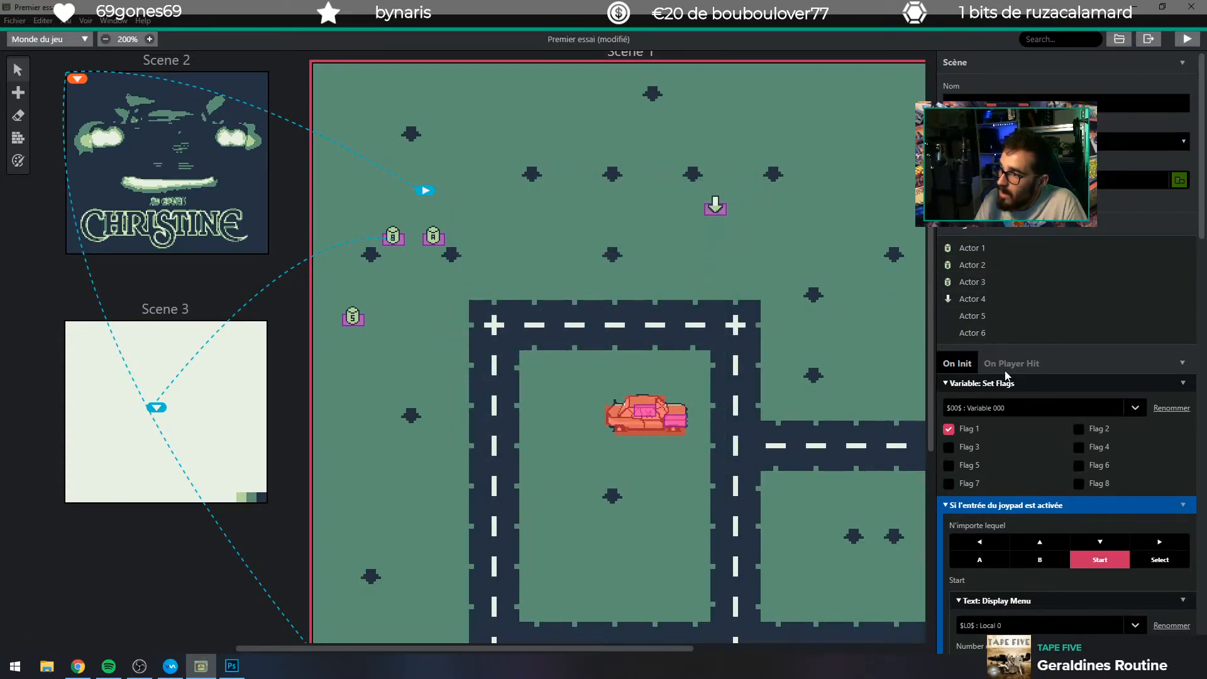
# Examine Scene 1's On Init and On Player Hit scripts, collapsing the Variable: Set Flags and Text: Display Menu events.
pyautogui.scroll(-2, 1006, 375)
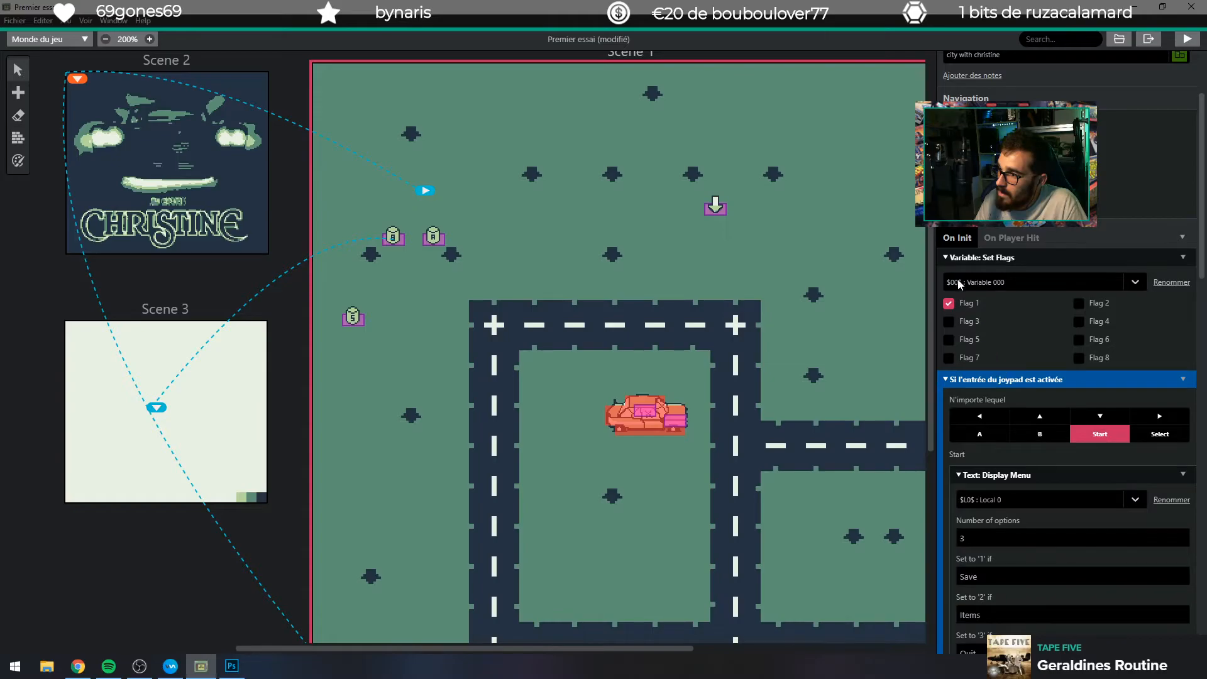
pyautogui.click(947, 256)
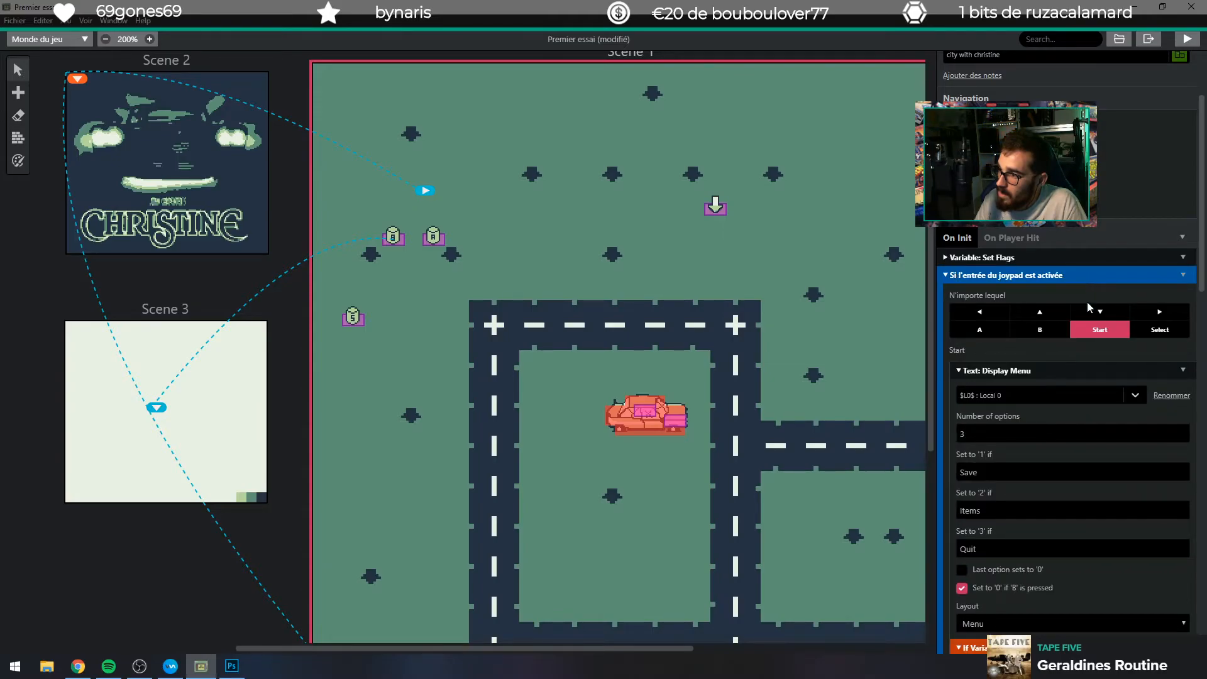
pyautogui.click(955, 369)
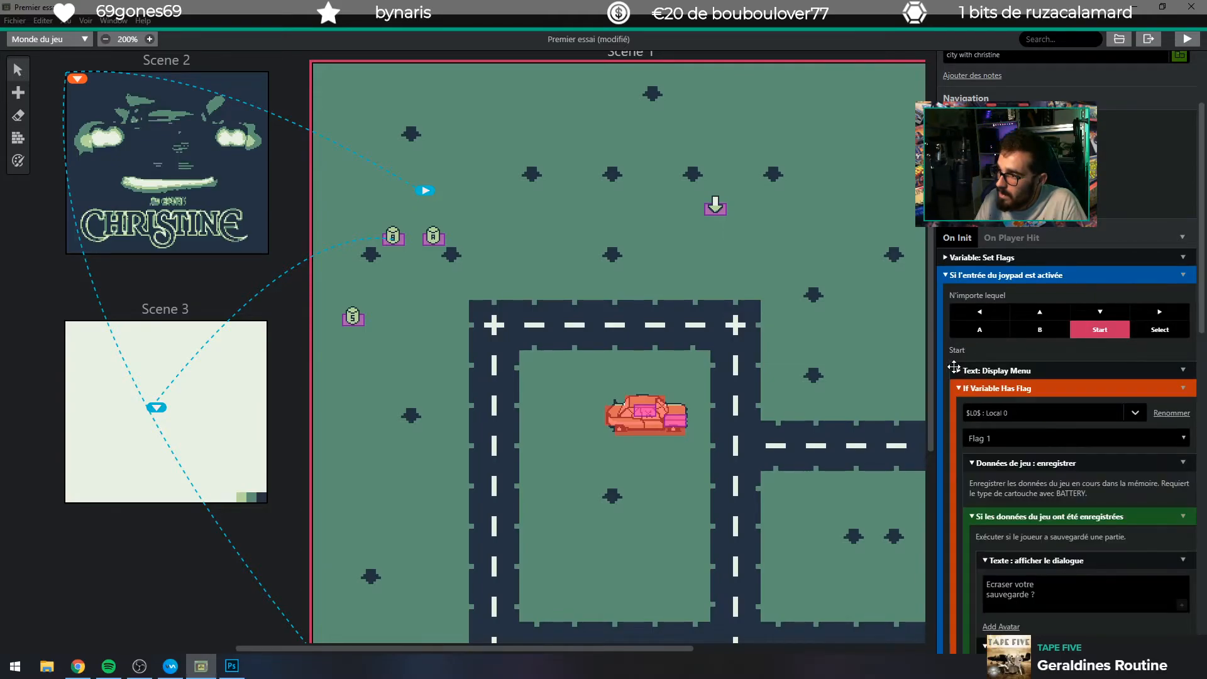
pyautogui.click(954, 370)
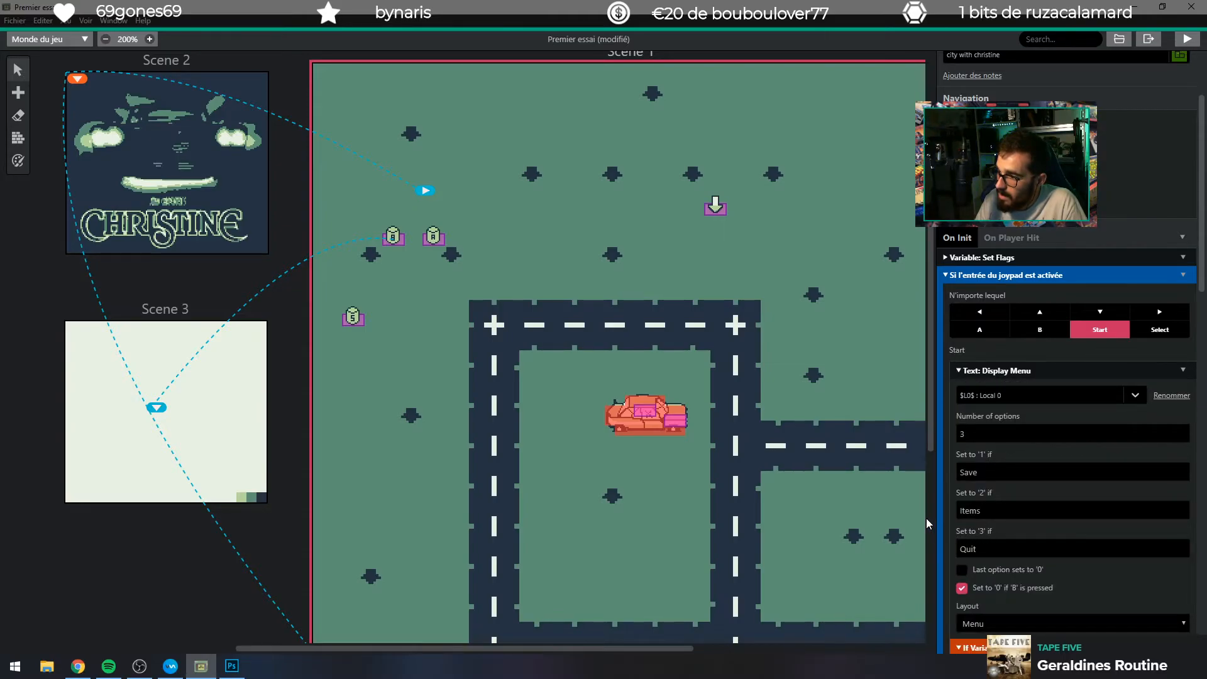
pyautogui.click(959, 369)
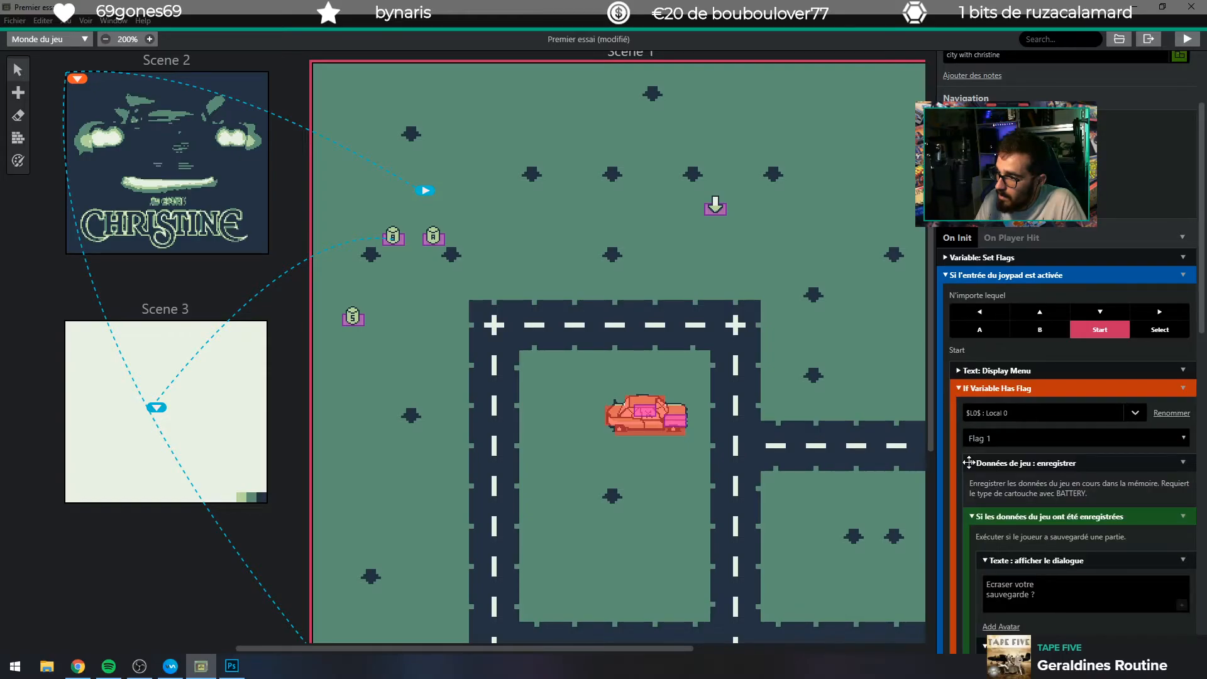
pyautogui.click(958, 388)
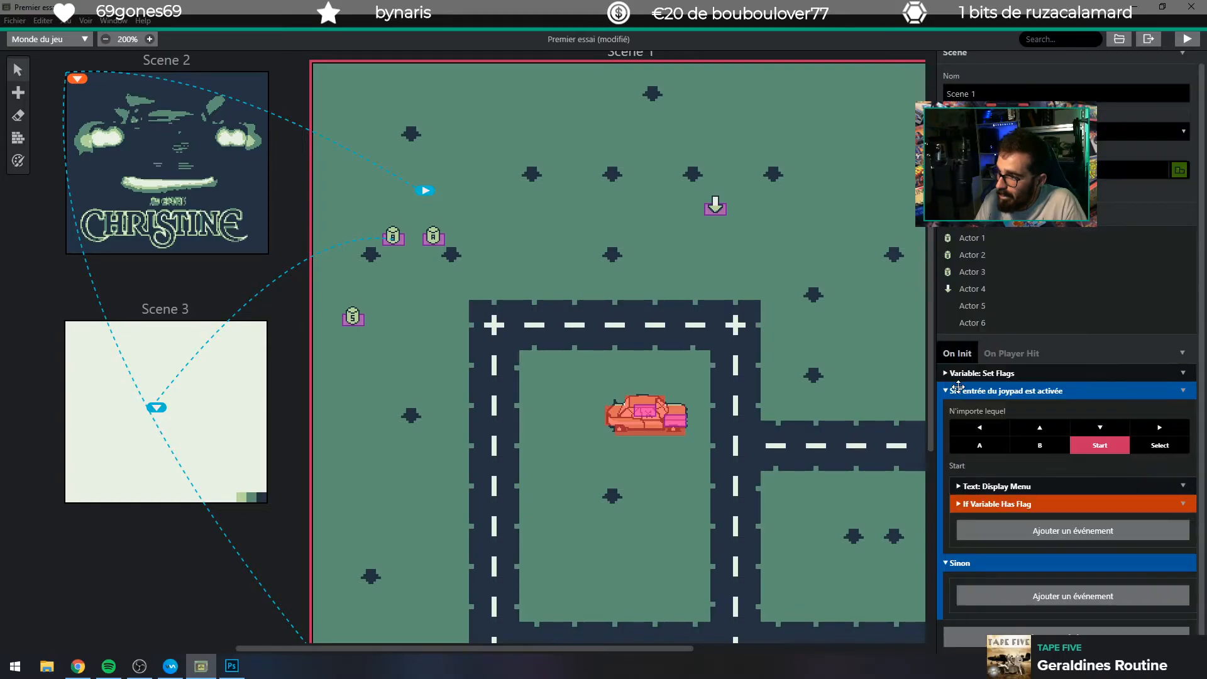
pyautogui.click(958, 501)
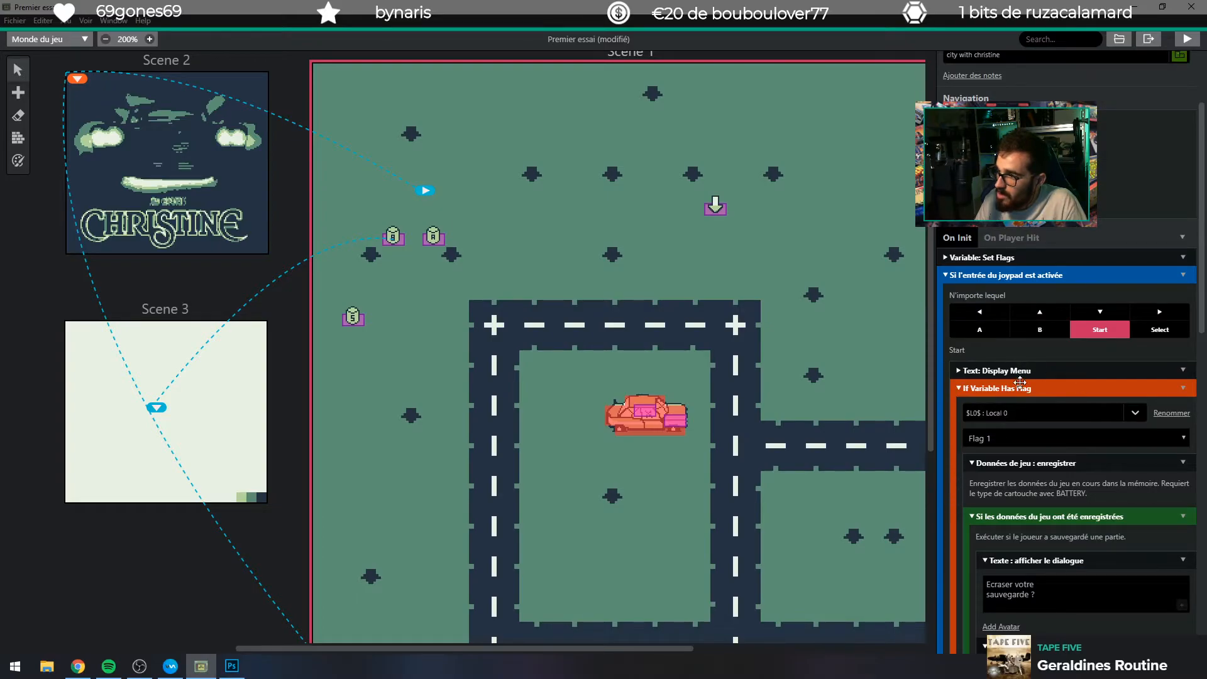
pyautogui.scroll(2, 1012, 402)
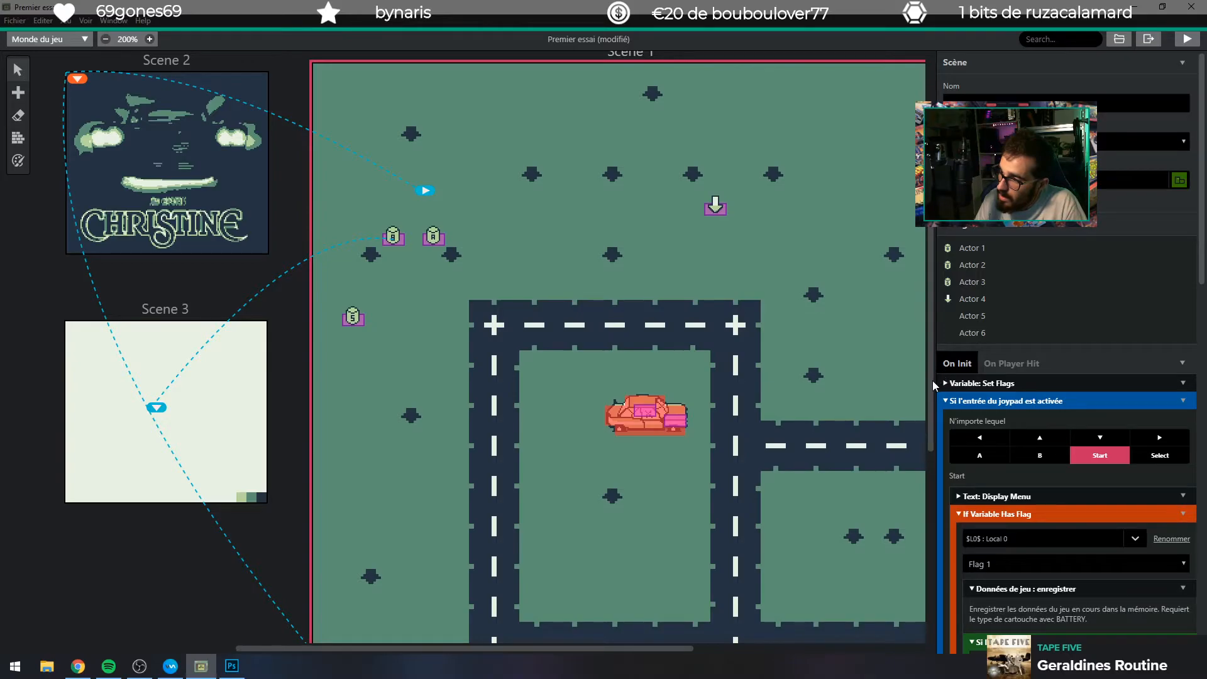
pyautogui.click(1005, 363)
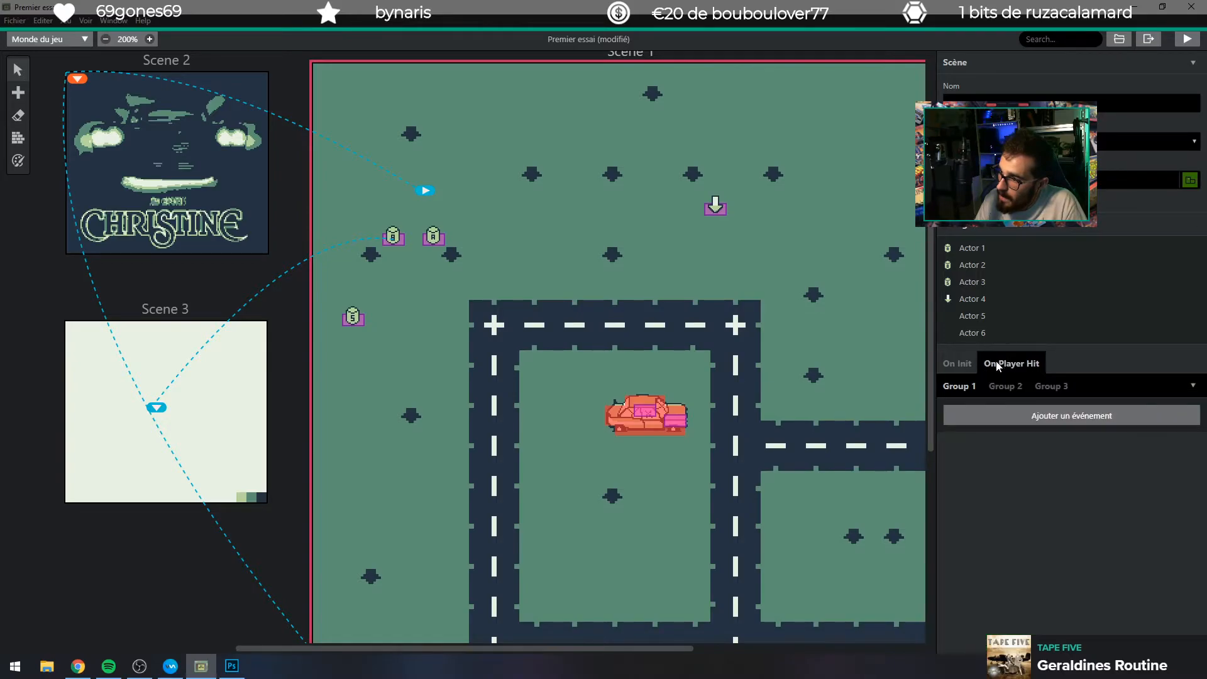
pyautogui.click(958, 364)
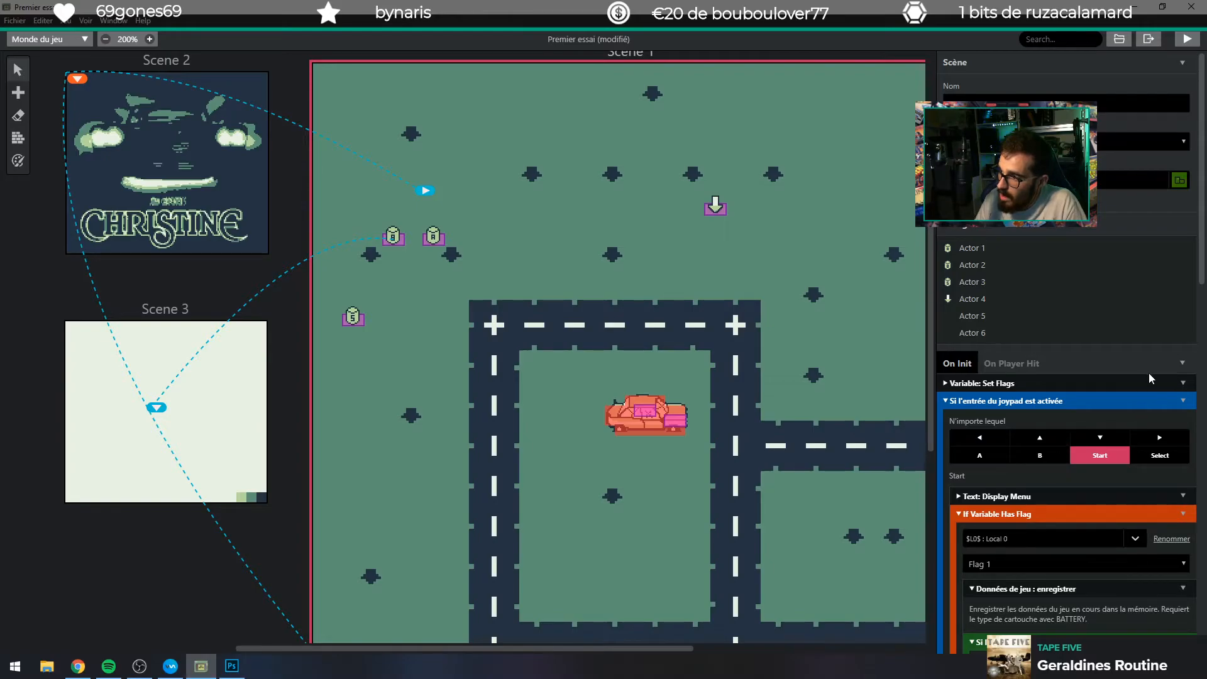
# Add an "Entrée du joypad : attacher un script au bouton" event at the end of Scene 1's On Init script.
pyautogui.scroll(-10, 1062, 498)
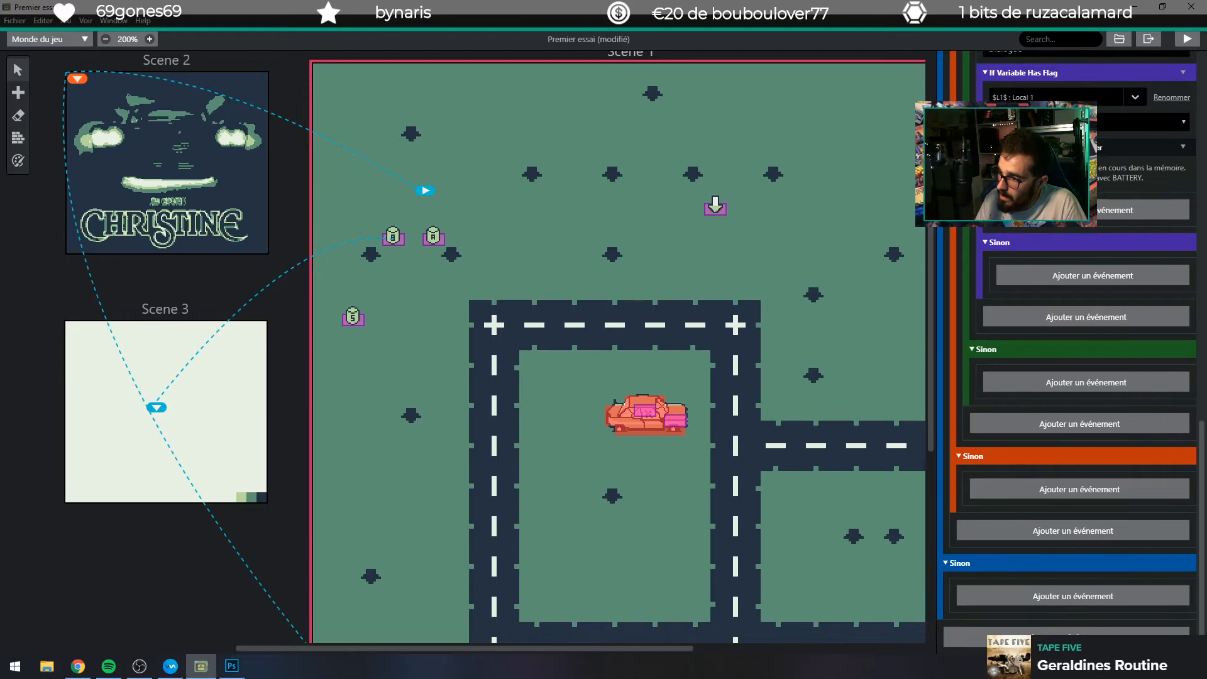
pyautogui.click(1014, 629)
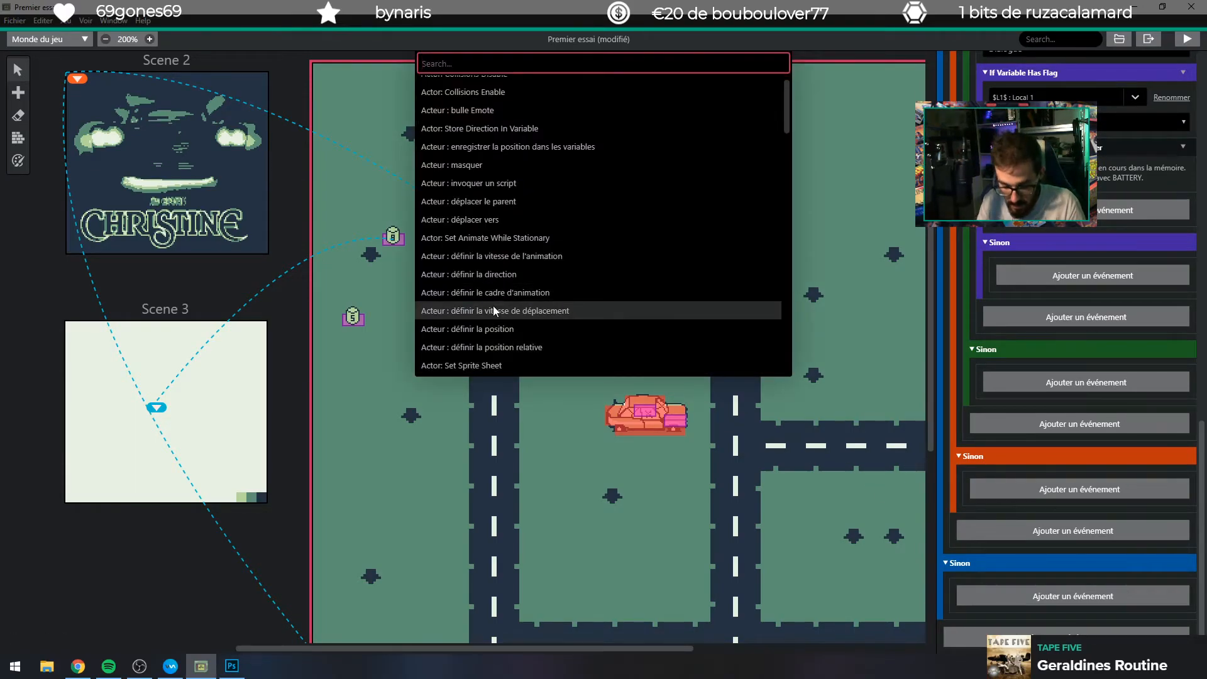
pyautogui.write('joypaf')
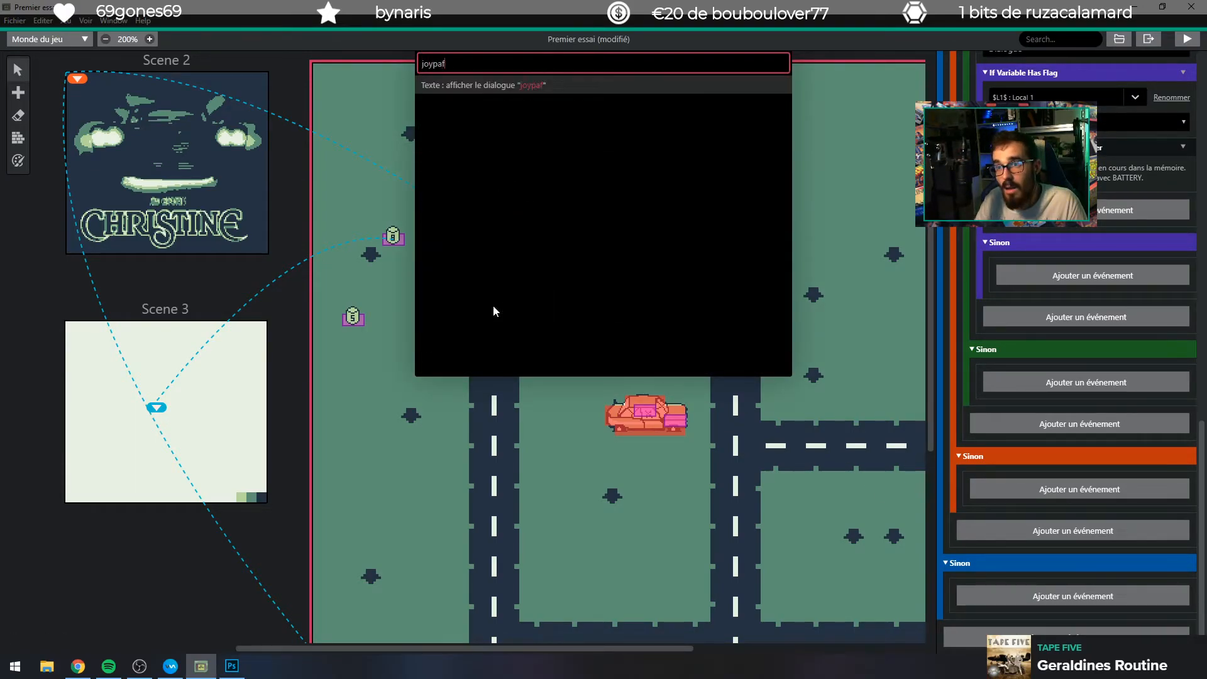
pyautogui.press('BackSpace')
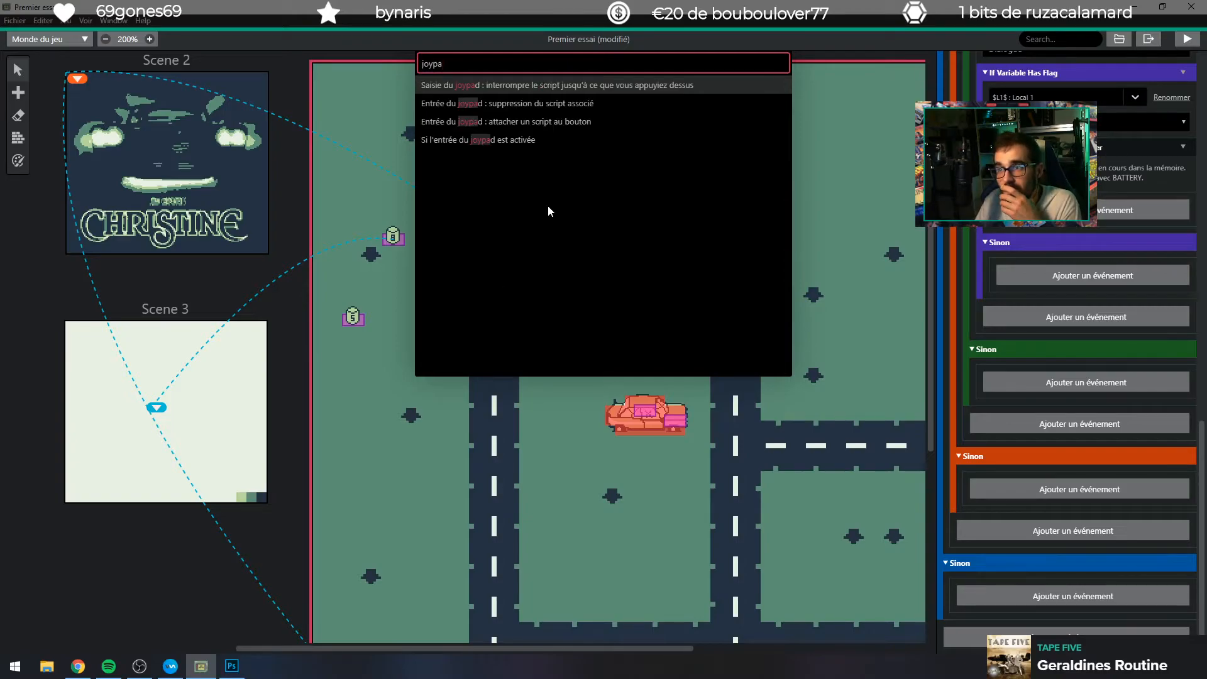
pyautogui.click(519, 122)
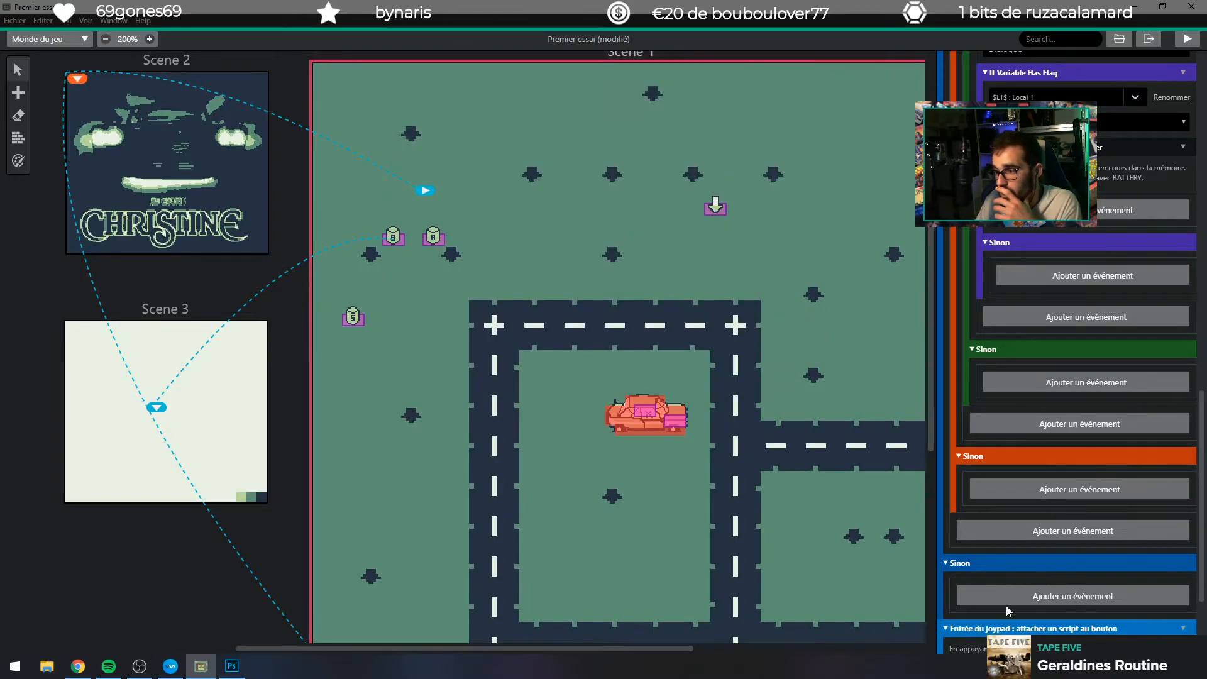
# Move the If Variable Has Flag and Text: Display Menu events from the Start-button condition into the new joypad script event.
pyautogui.scroll(15, 1010, 603)
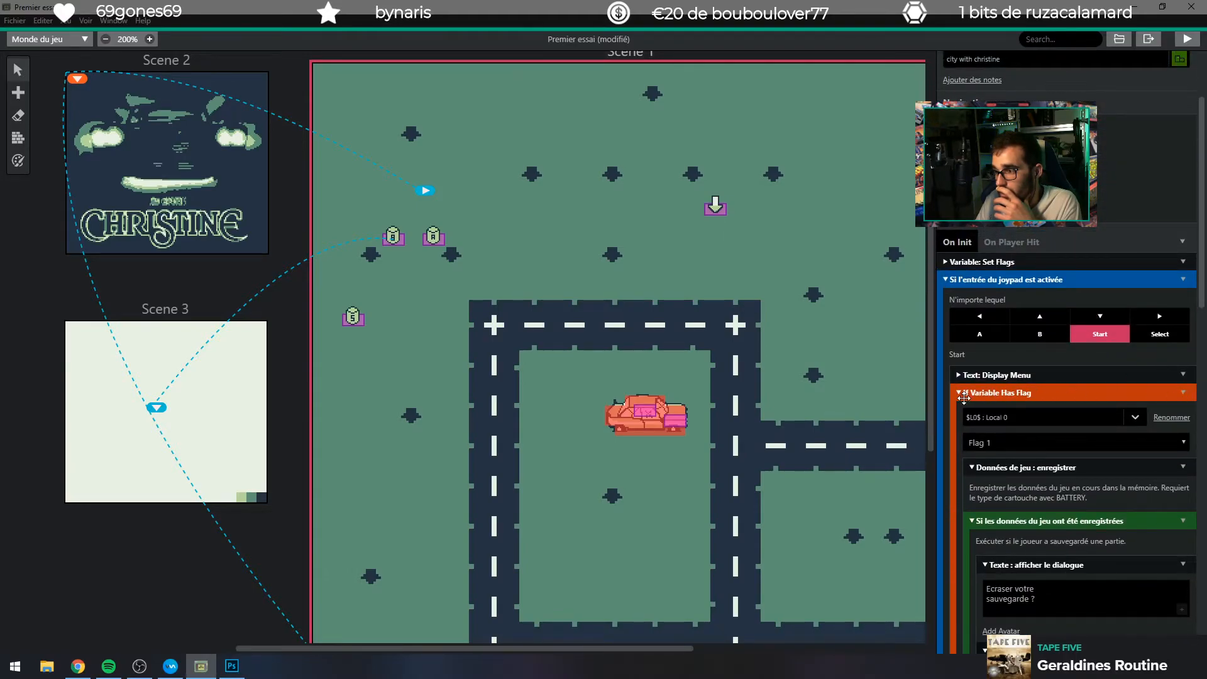
pyautogui.moveTo(956, 391); pyautogui.dragTo(981, 622)
pyautogui.moveTo(987, 376); pyautogui.dragTo(980, 578)
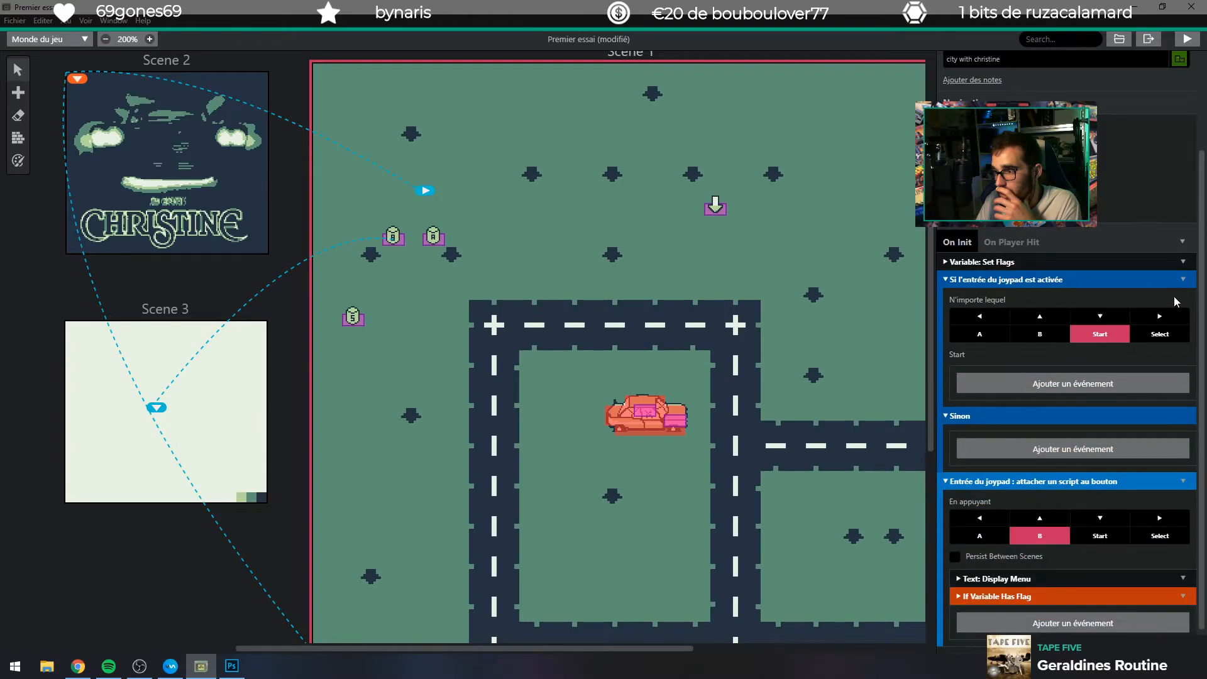
# Disable the else branch of the emptied "Si l'entrée du joypad est activée" event and delete the event.
pyautogui.click(1183, 281)
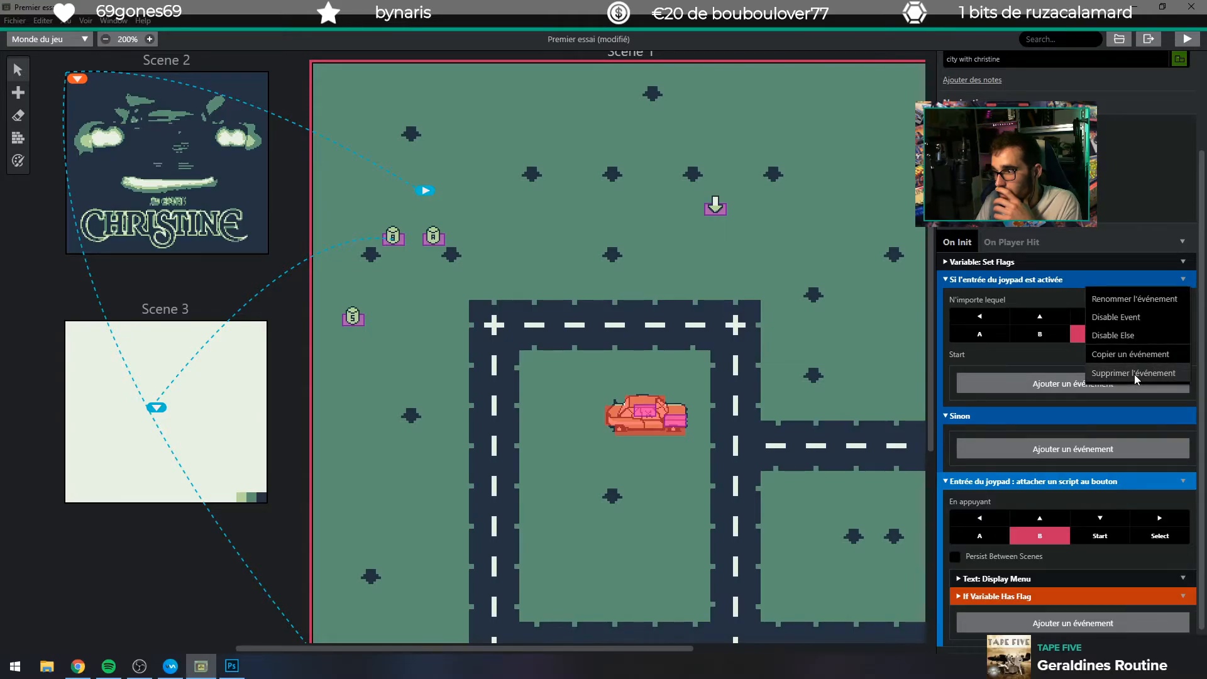
pyautogui.click(1122, 335)
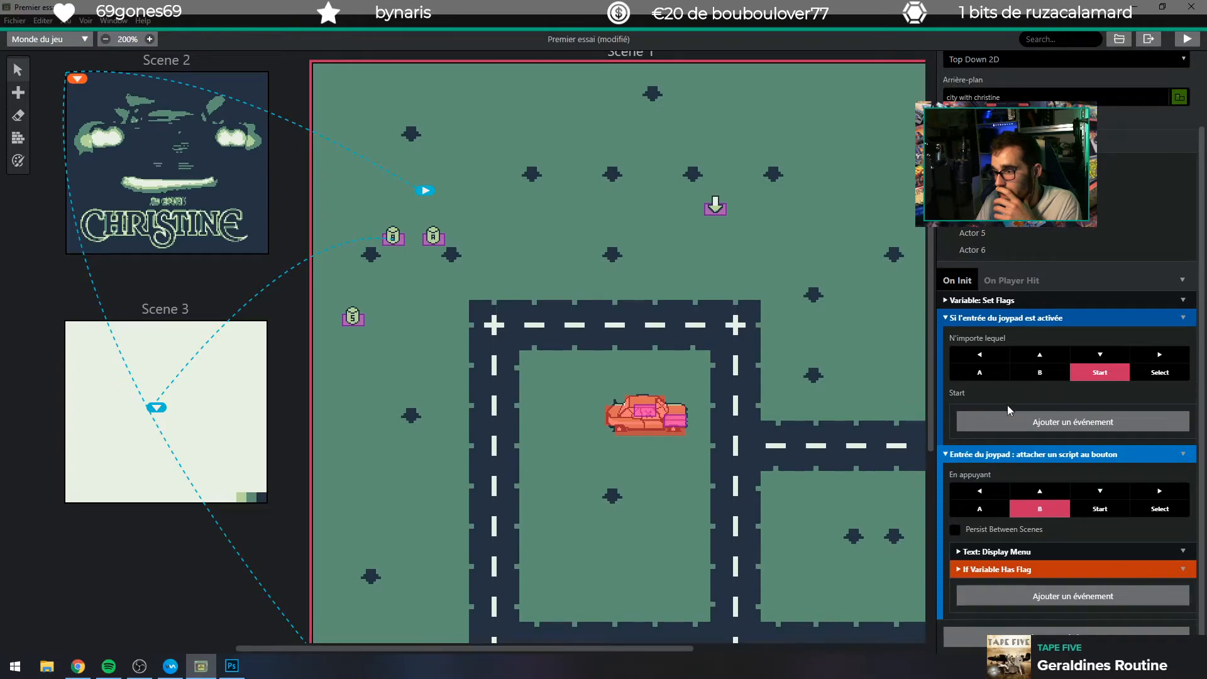
pyautogui.click(1192, 319)
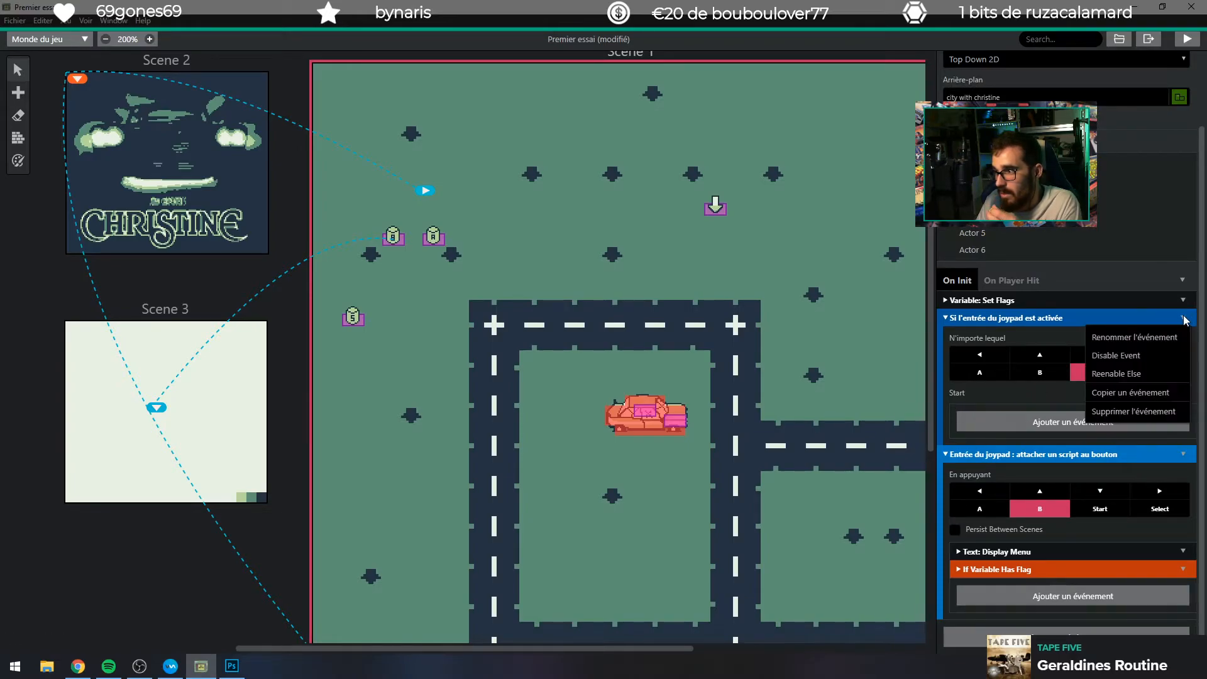
pyautogui.click(1125, 416)
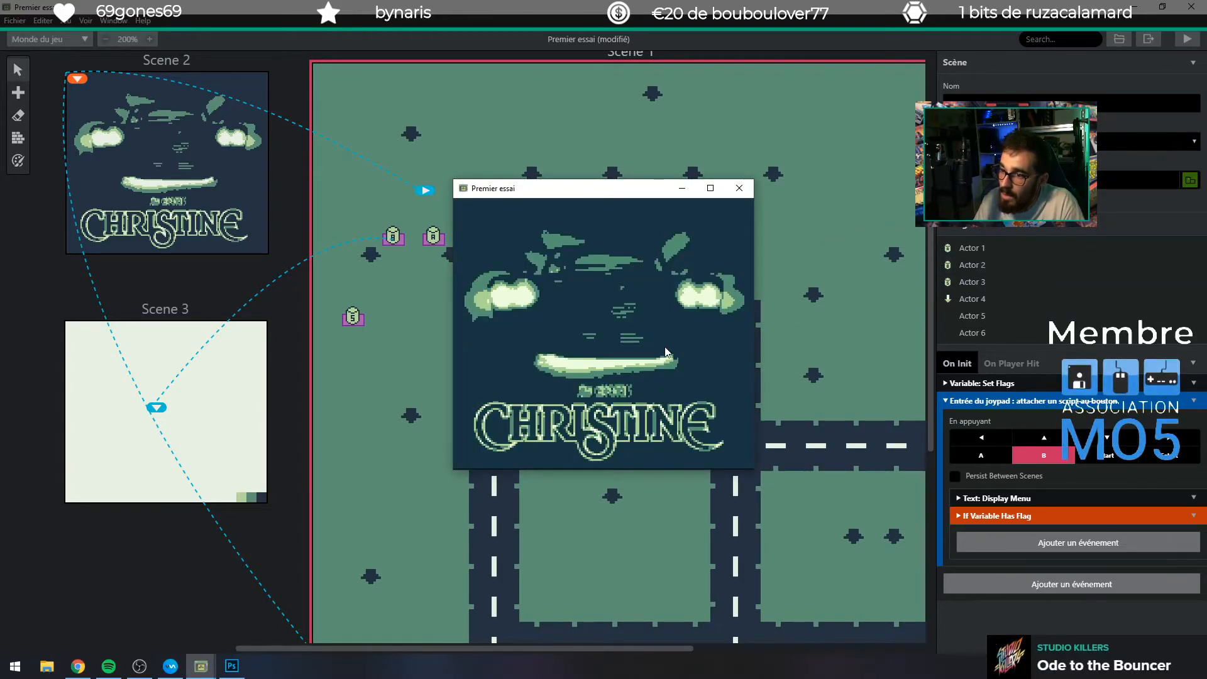
# Start the test game, drive the car to the right, open the in-game menu with joypad button B and close the test window.
pyautogui.press('Return')
pyautogui.press('z')
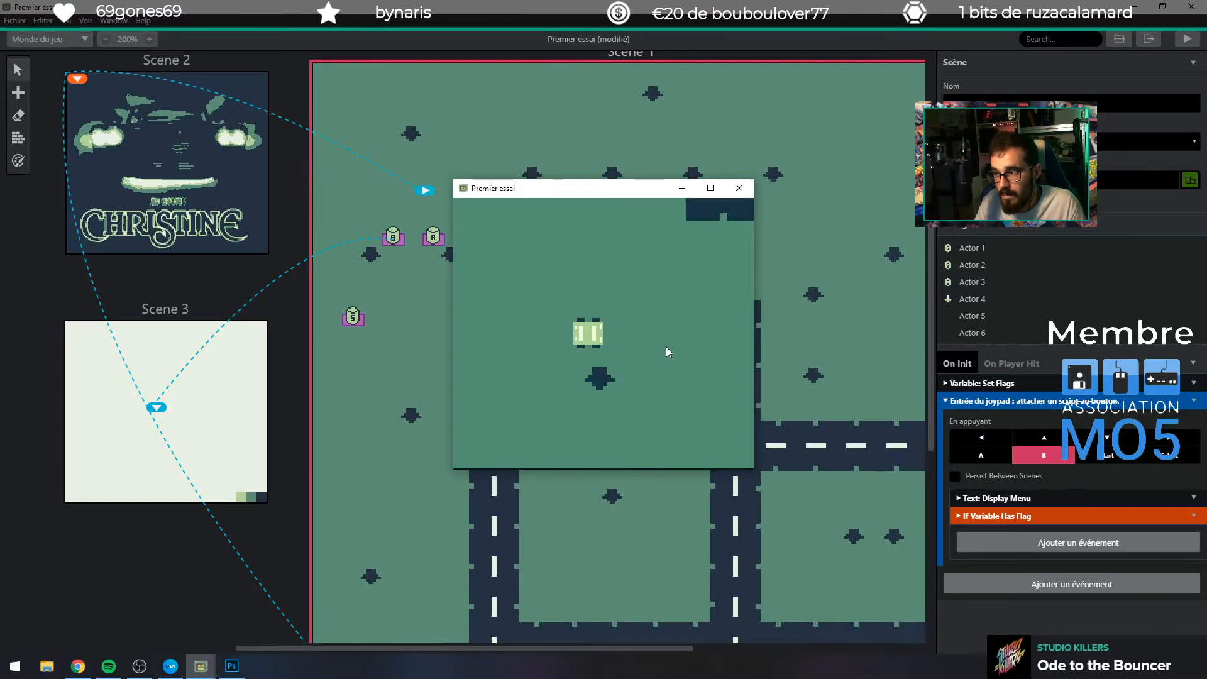
pyautogui.press('Right')
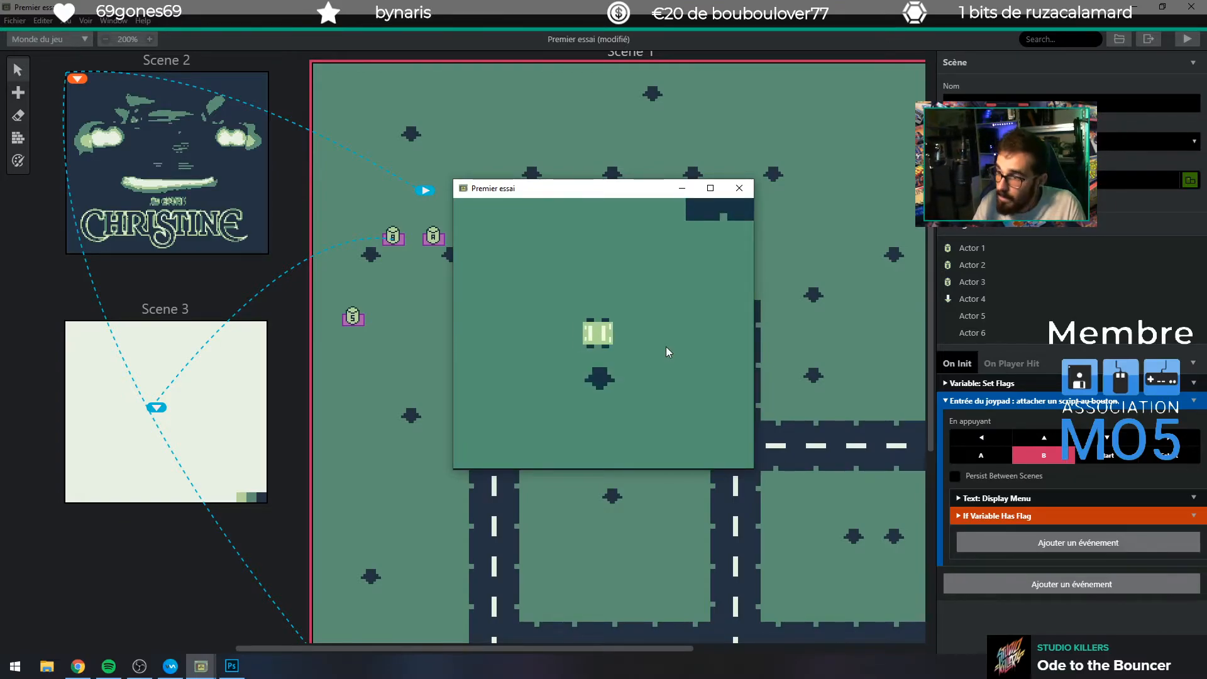
pyautogui.press('Right')
pyautogui.press('x')
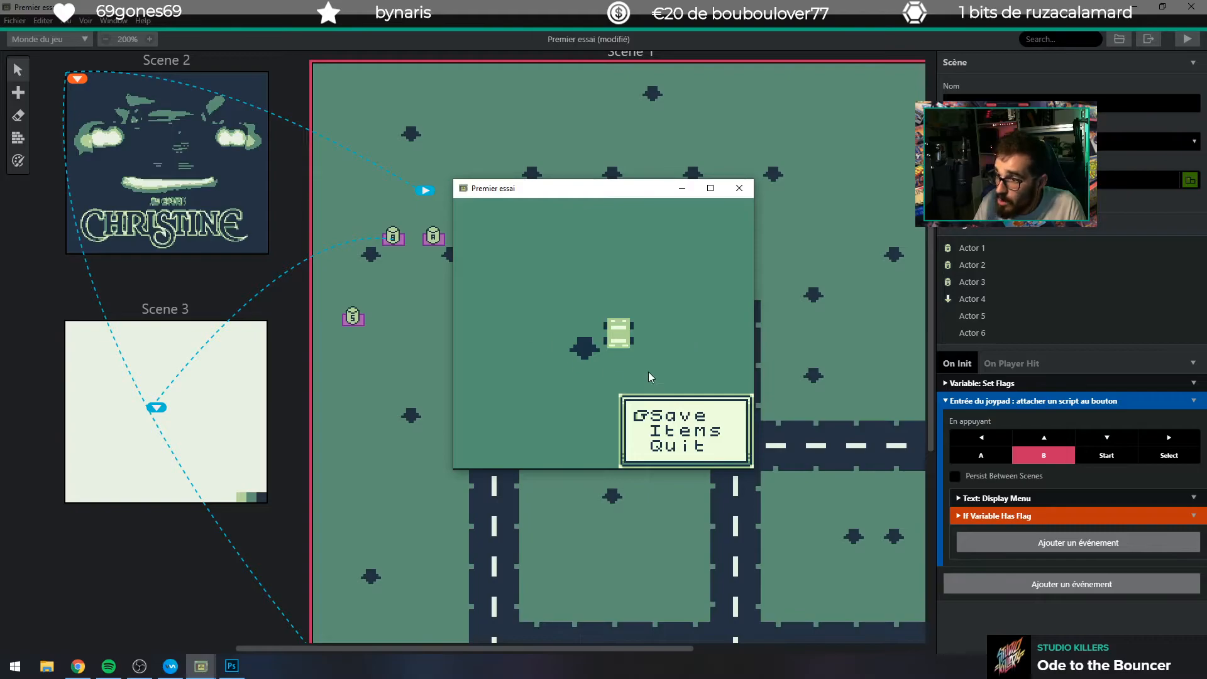
pyautogui.click(738, 188)
# Attach the joypad script to the Start button instead of B and run the game.
pyautogui.click(1106, 455)
pyautogui.click(1057, 455)
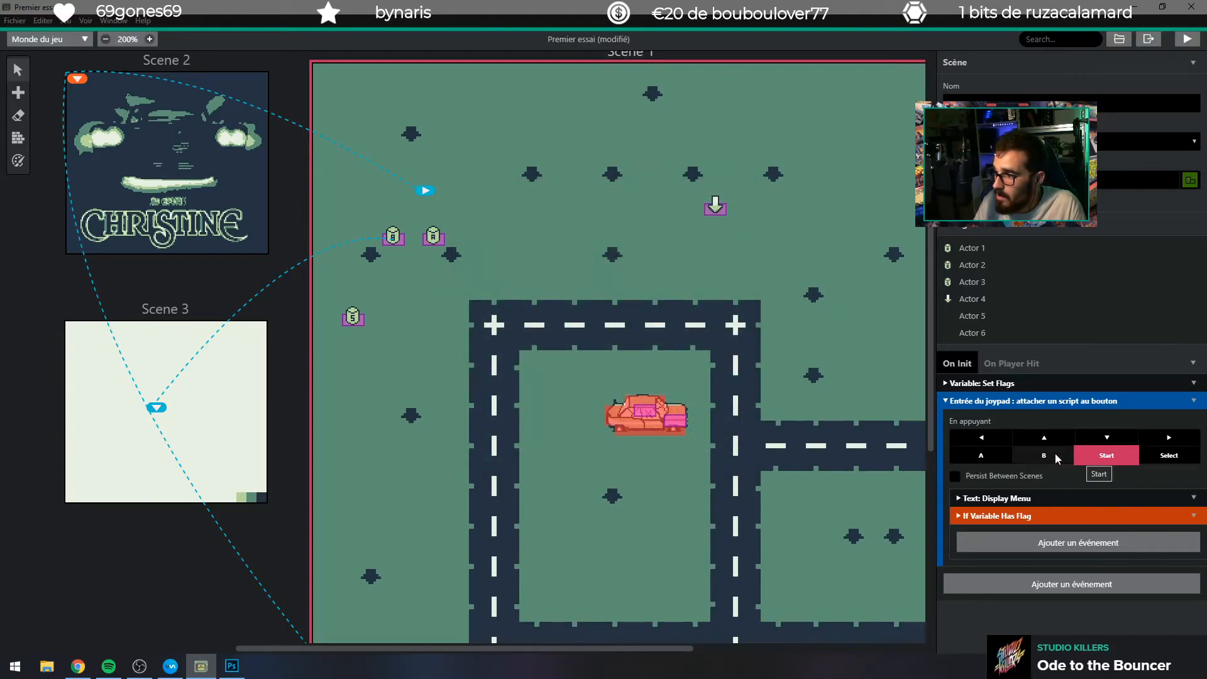
pyautogui.click(1189, 42)
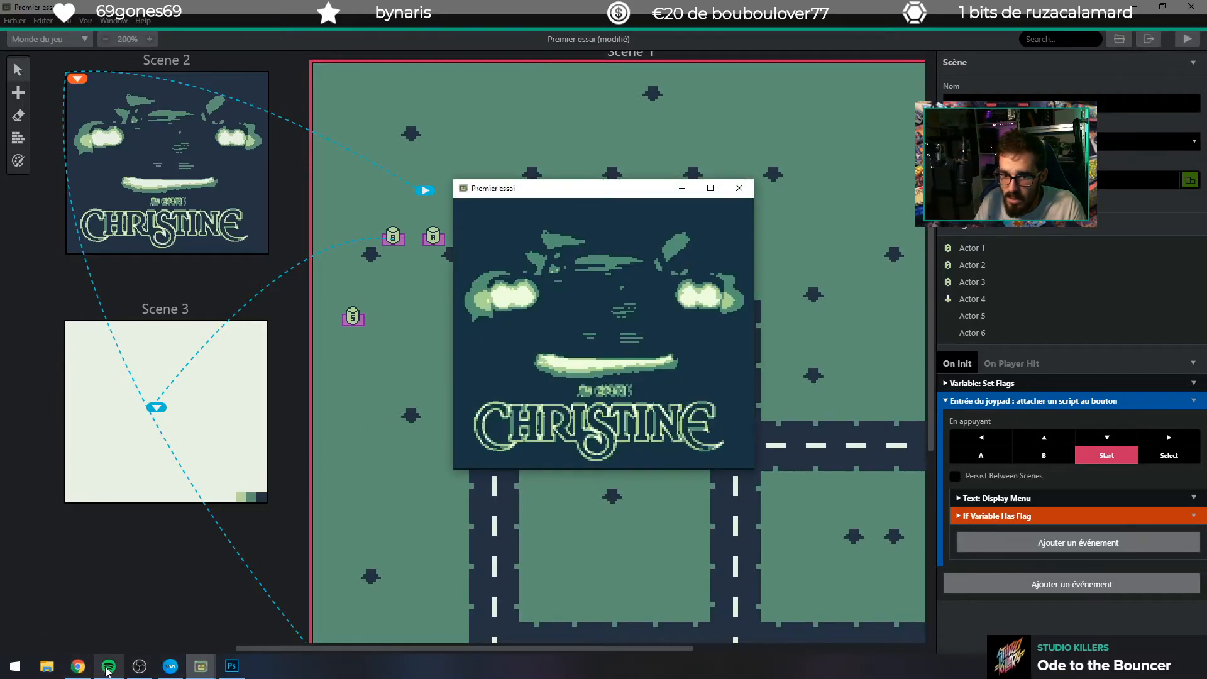
# Start the game from the title screen, open the in-game menu with Start and choose Quit.
pyautogui.moveTo(108, 665)
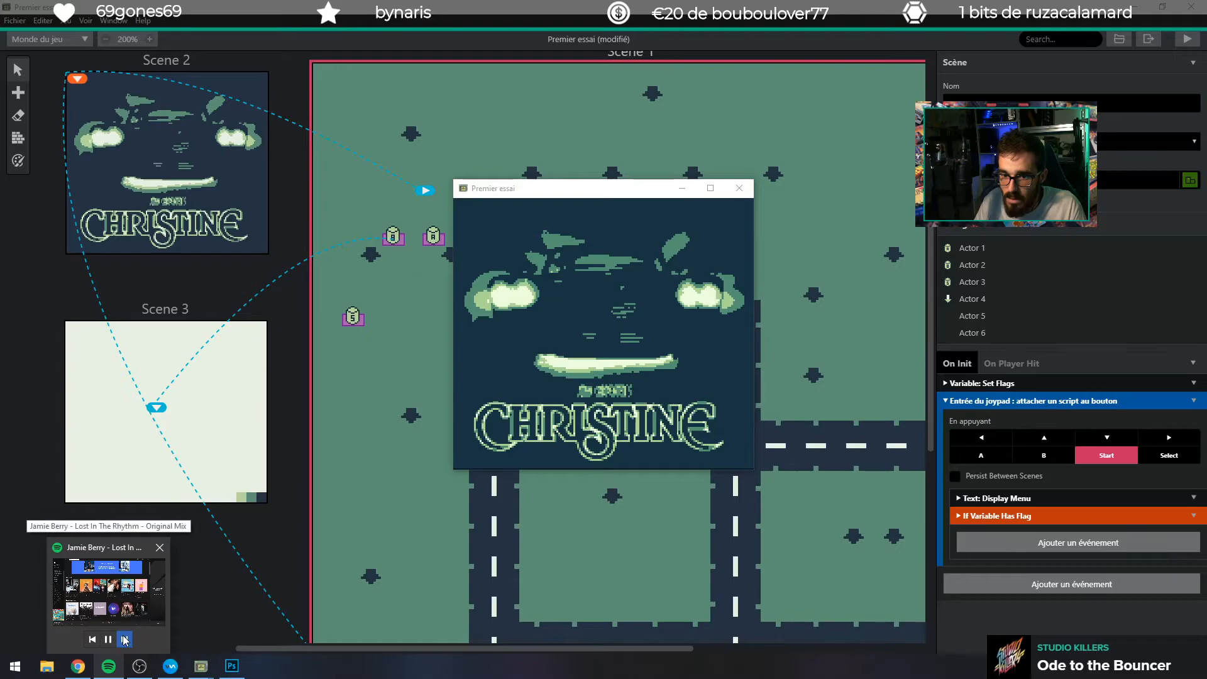
pyautogui.click(610, 369)
pyautogui.press('Return')
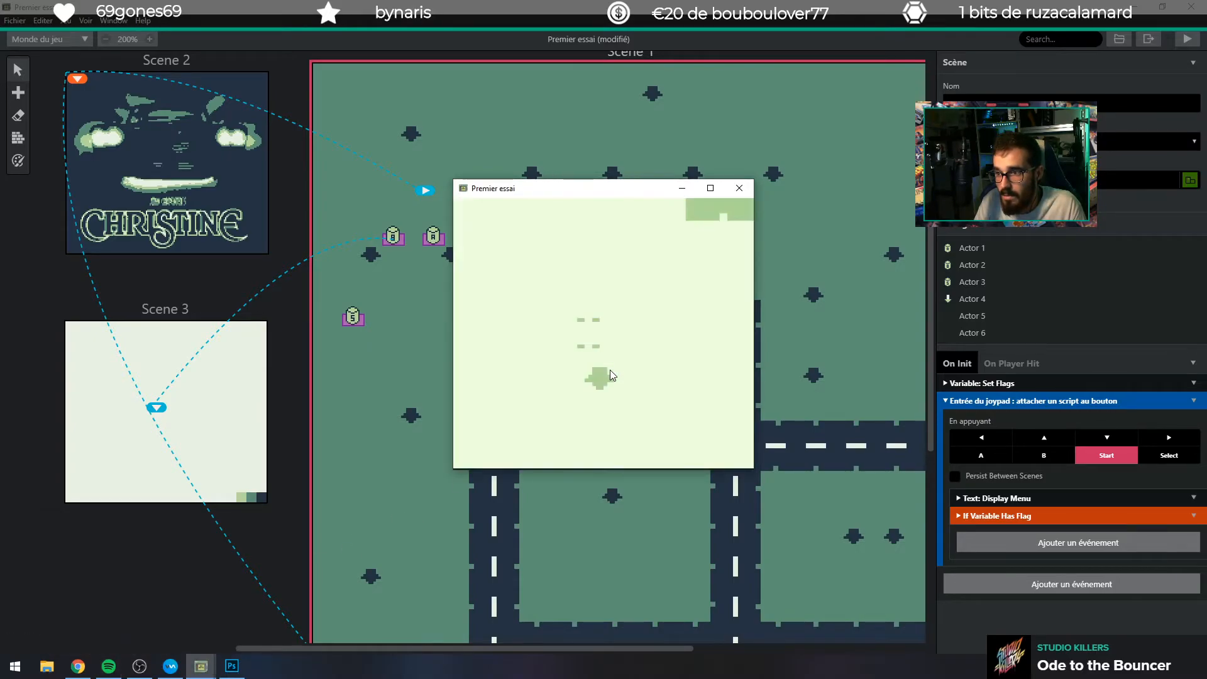
pyautogui.press('Return')
pyautogui.press('Up')
pyautogui.press('Up')
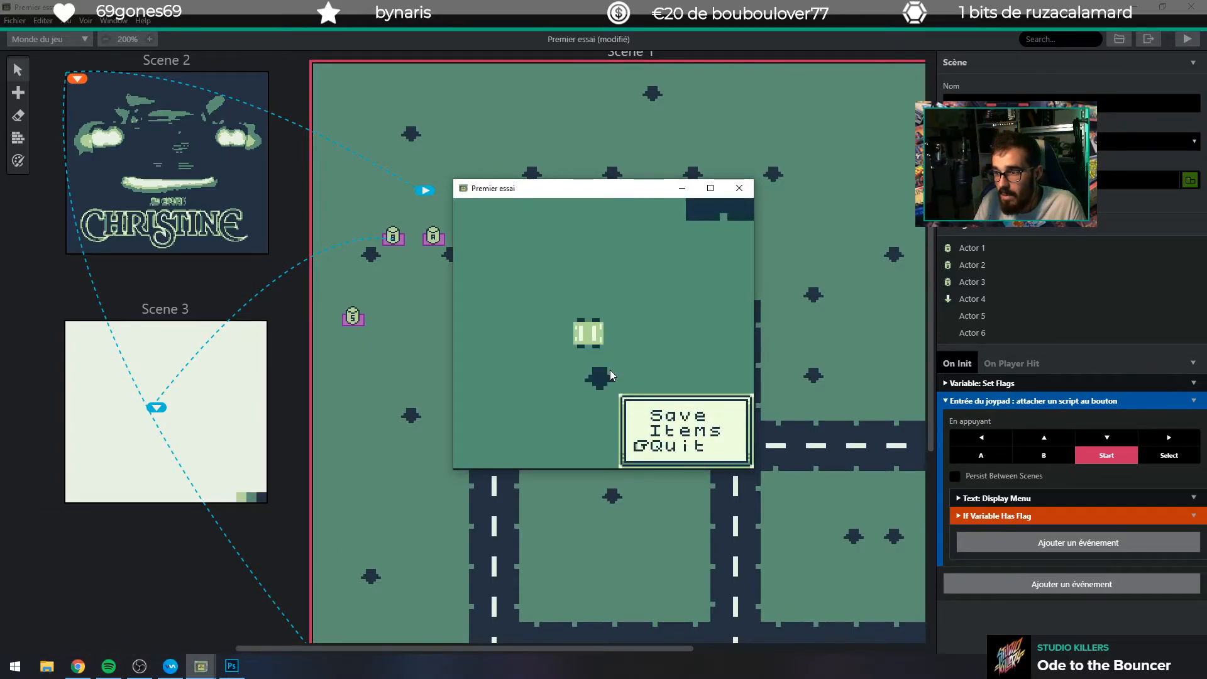
pyautogui.press('z')
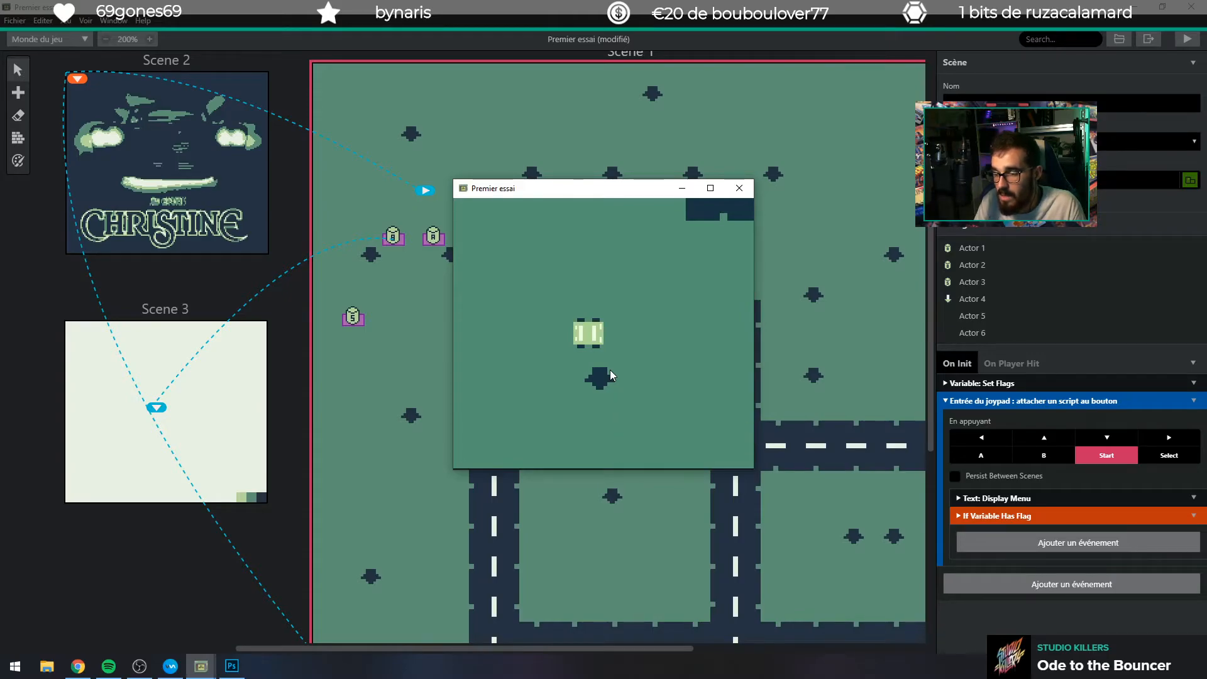
# Reopen the in-game menu, choose Save and answer Non to the overwrite question.
pyautogui.press('Return')
pyautogui.press('Down')
pyautogui.press('Down')
pyautogui.press('z')
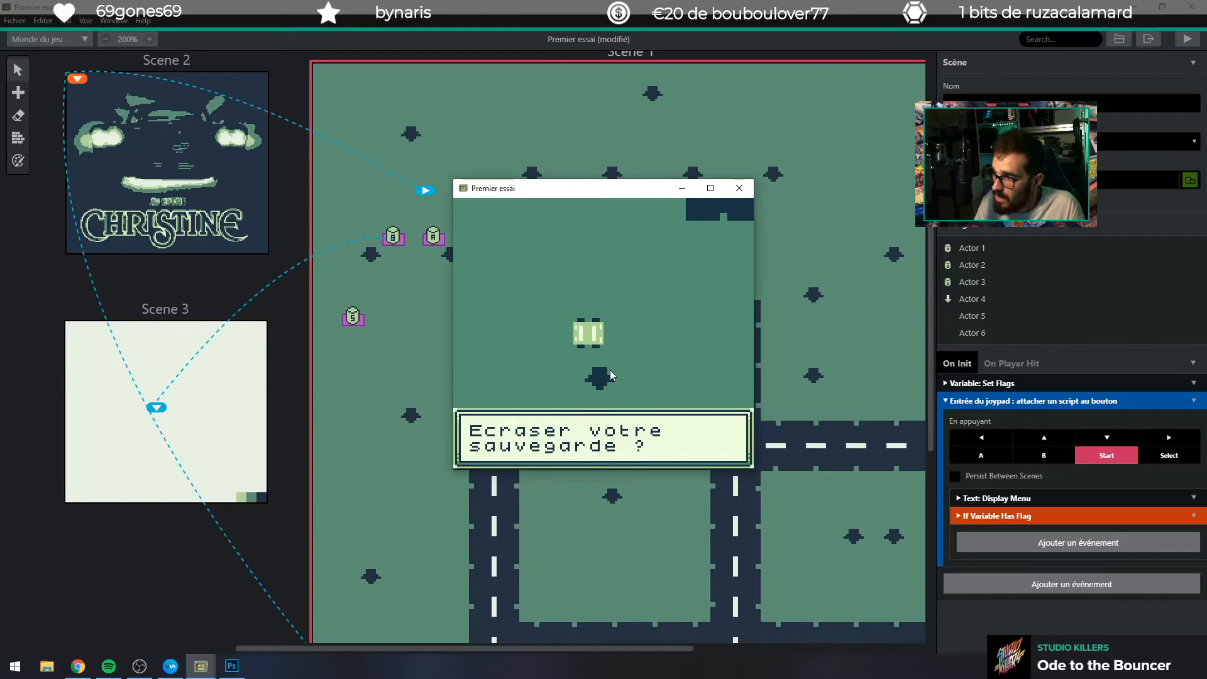
pyautogui.press('z')
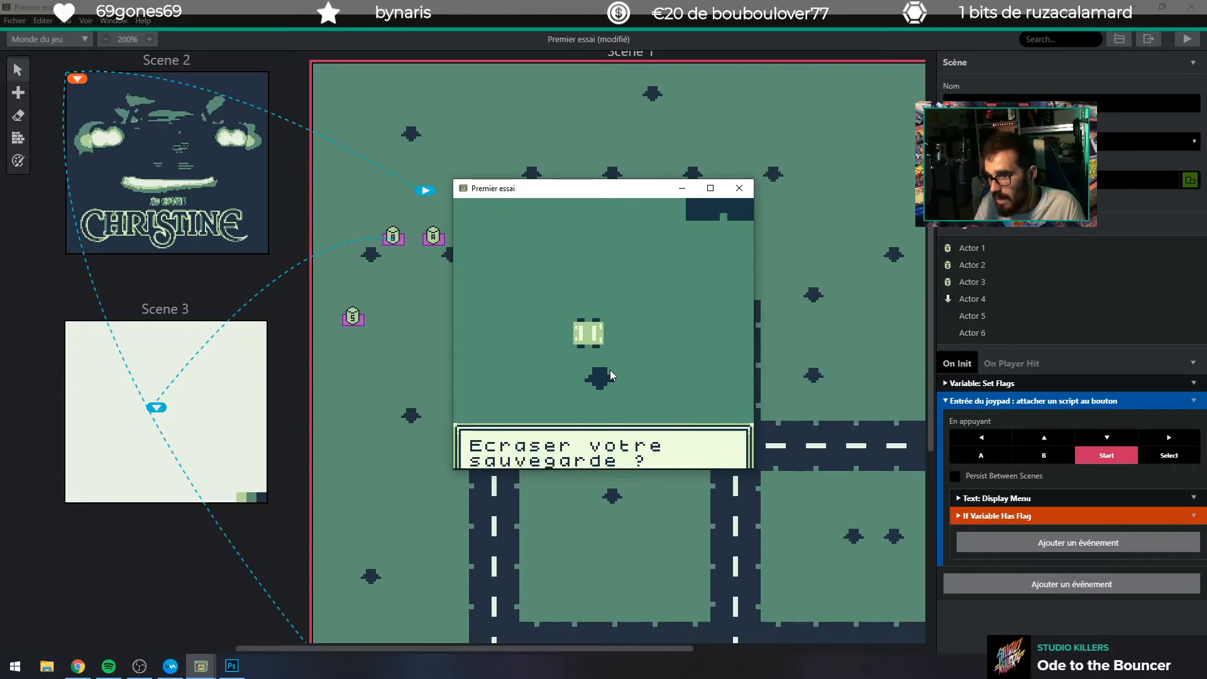
pyautogui.press('Down')
pyautogui.press('Up')
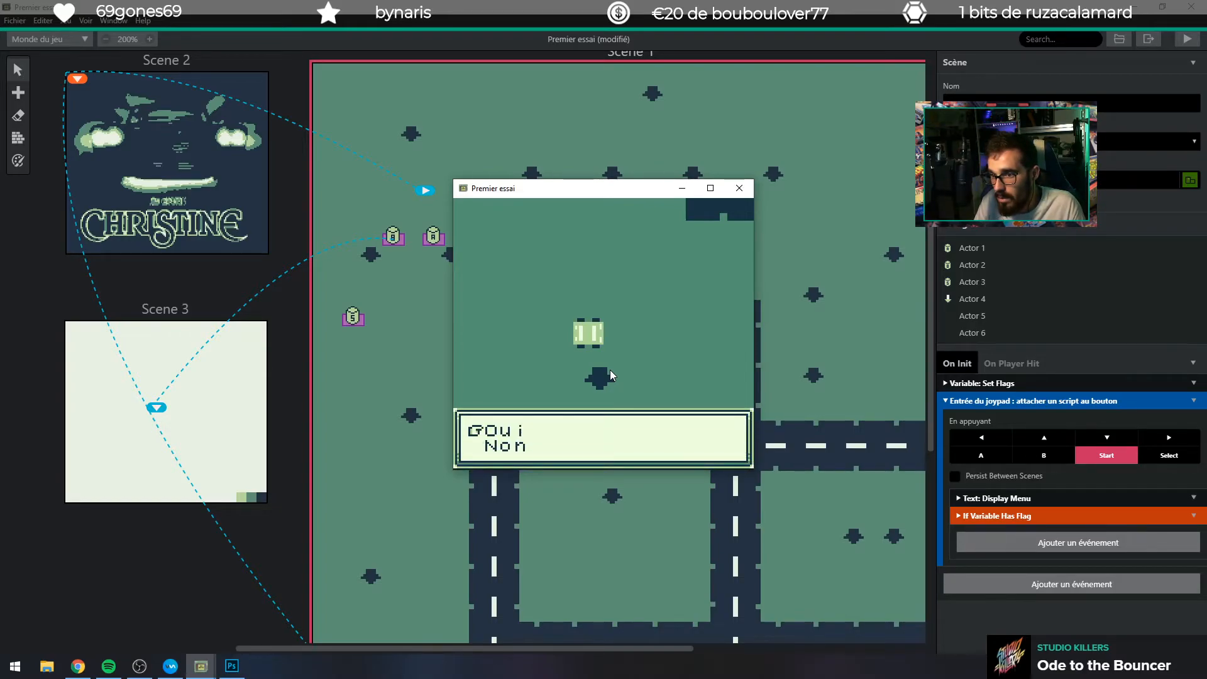
pyautogui.press('Down')
pyautogui.press('z')
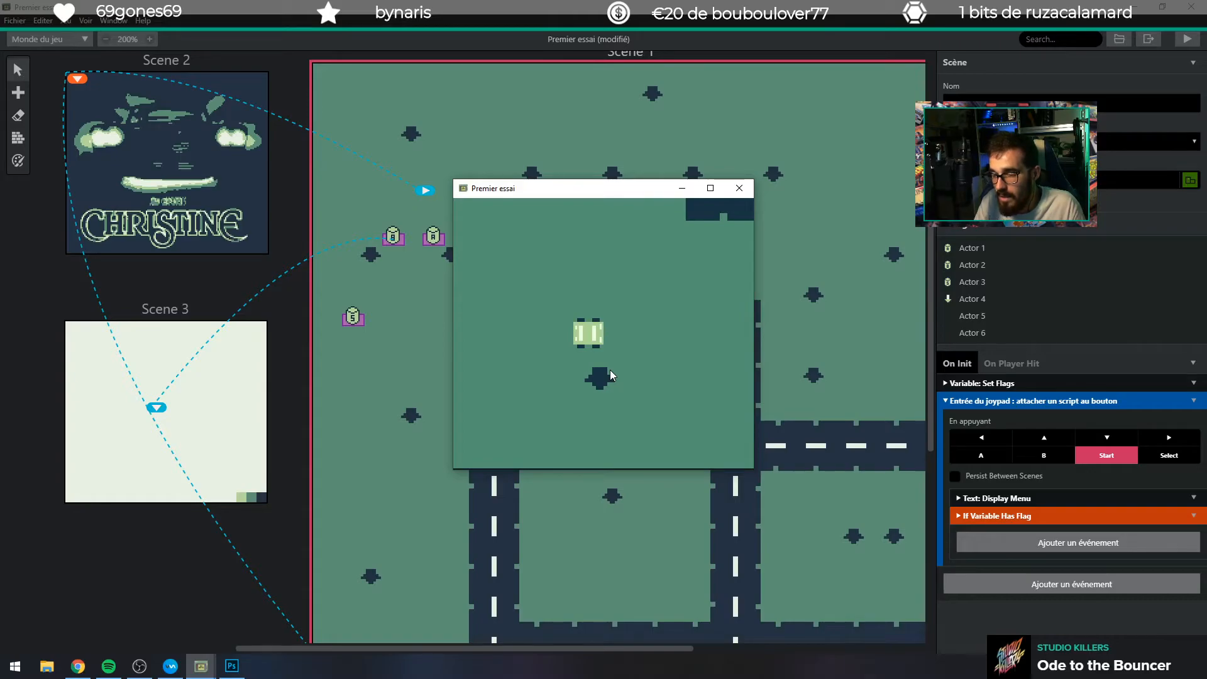
# Choose Save in the in-game menu again and answer Oui to the overwrite question.
pyautogui.press('Return')
pyautogui.press('z')
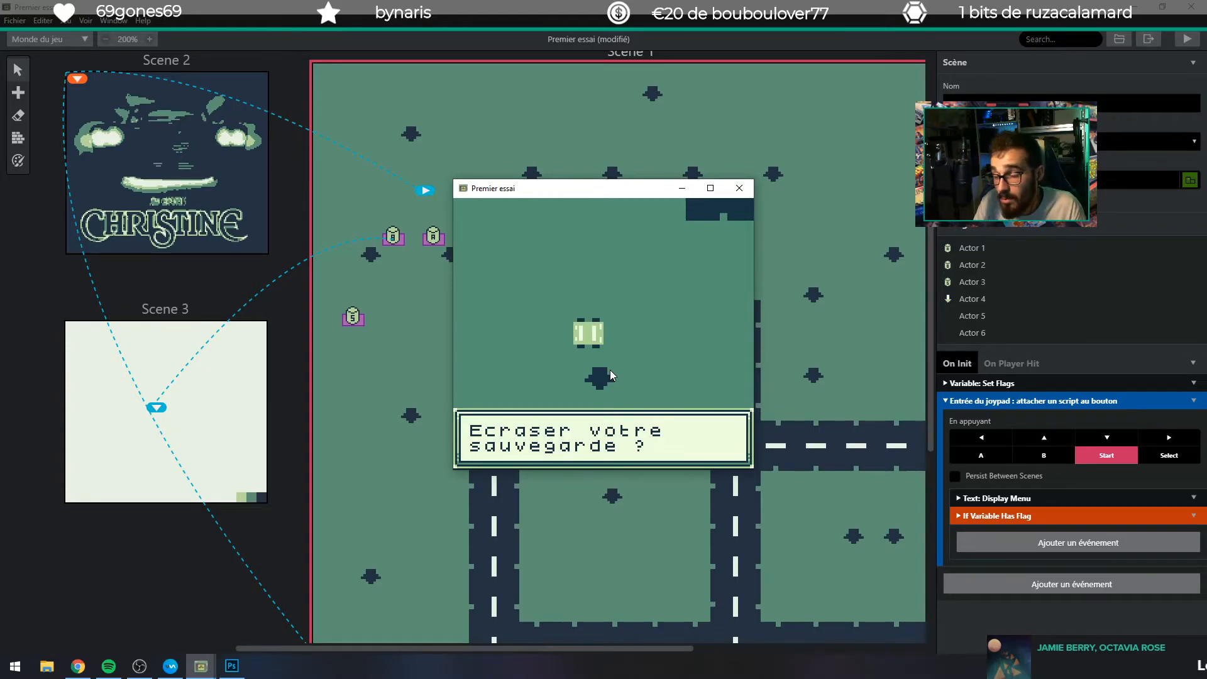
pyautogui.press('z')
pyautogui.press('z')
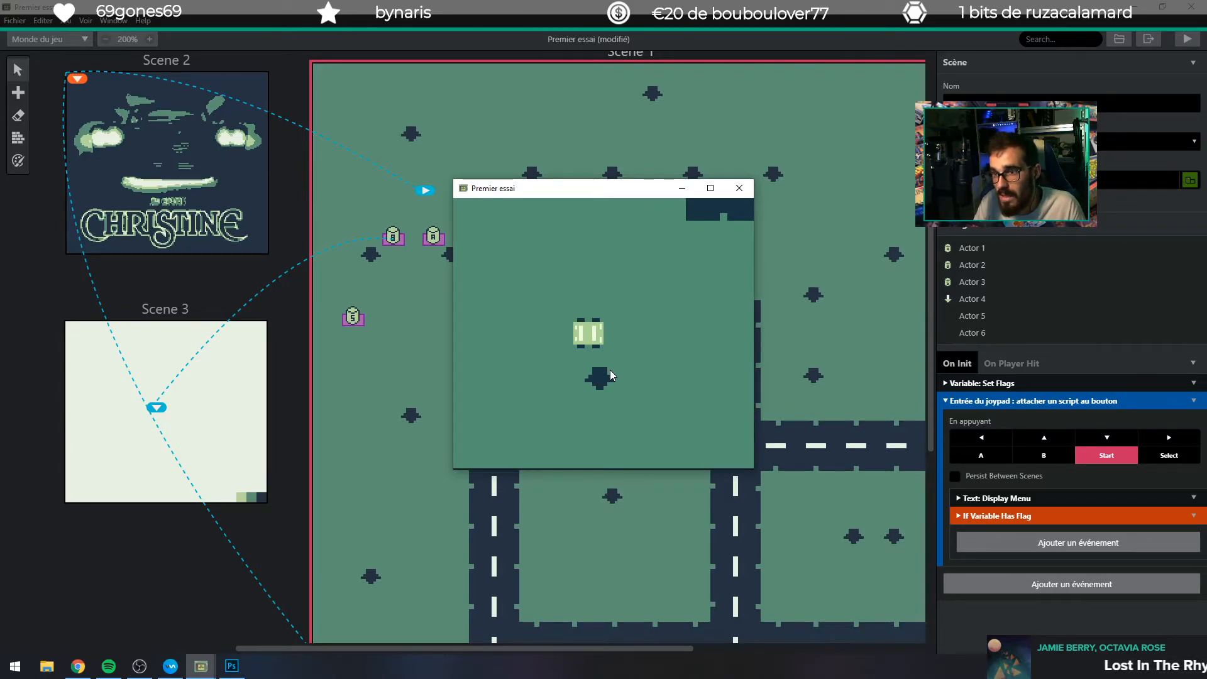
# Drive the car up and right along the road, past the parked Fury, to the arrow-shaped actor above the road.
pyautogui.press('Up')
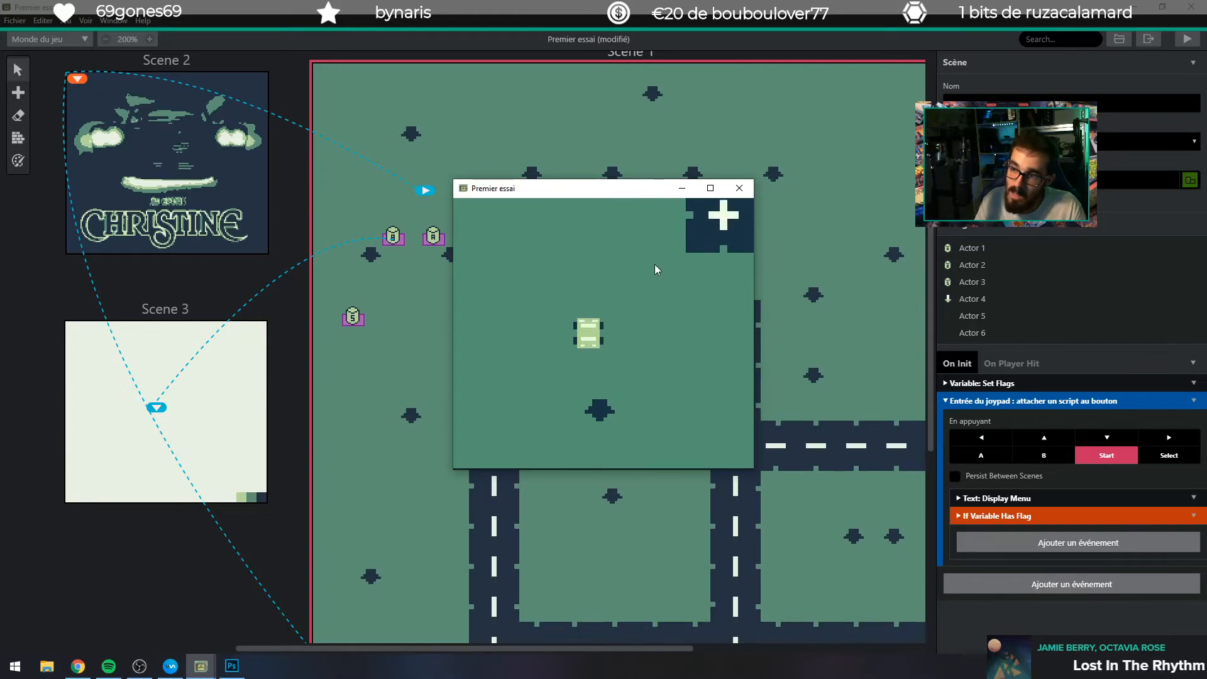
pyautogui.press('Right')
pyautogui.press('Up')
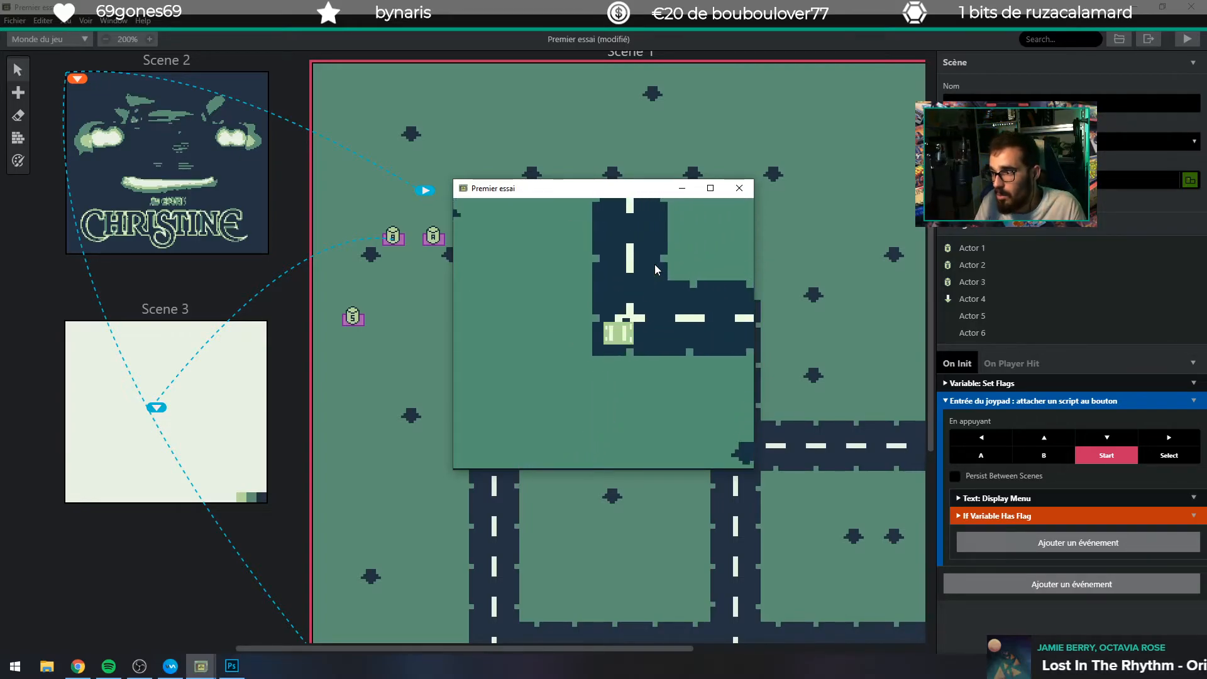
pyautogui.press('Right')
pyautogui.press('Up')
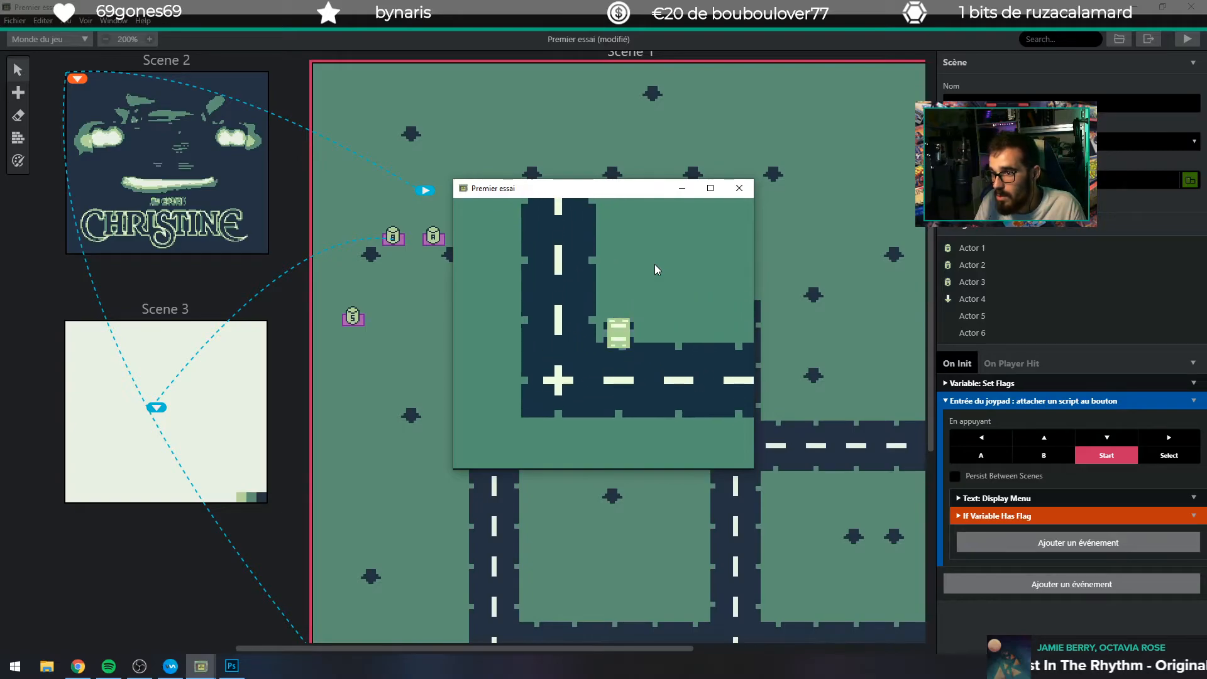
pyautogui.press('Right')
pyautogui.press('Up')
pyautogui.press('Right')
pyautogui.press('Up')
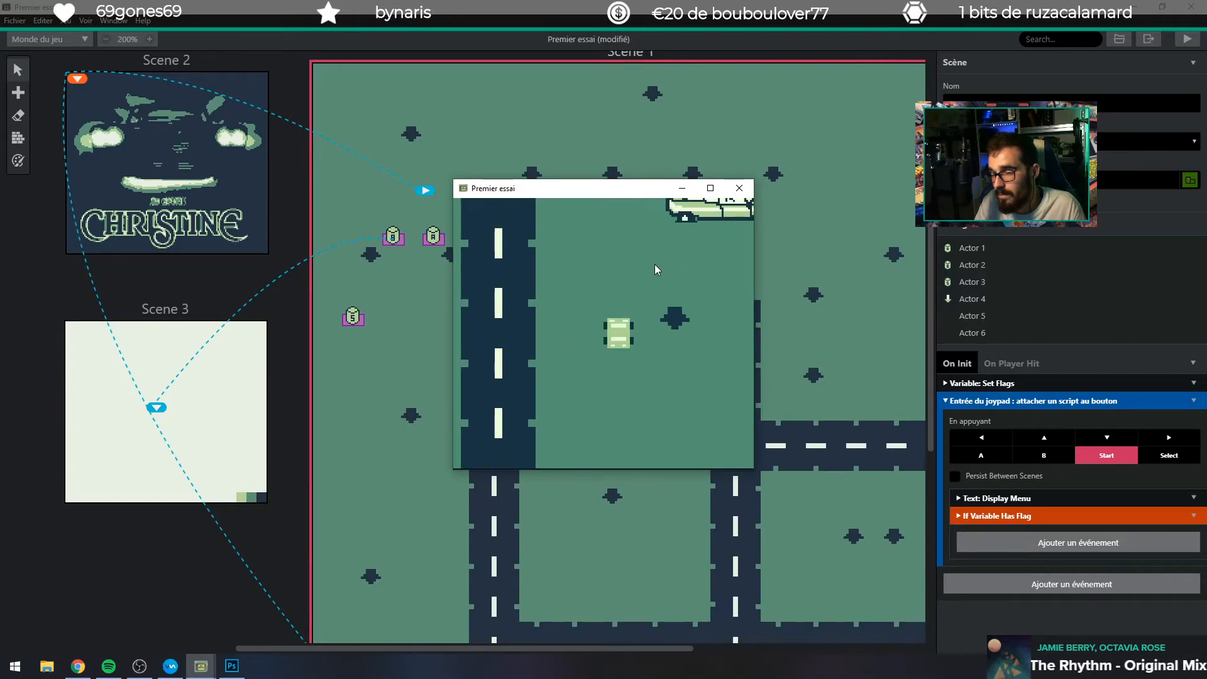
pyautogui.press('Right')
pyautogui.press('Up')
pyautogui.press('Left')
pyautogui.press('Up')
pyautogui.press('Up')
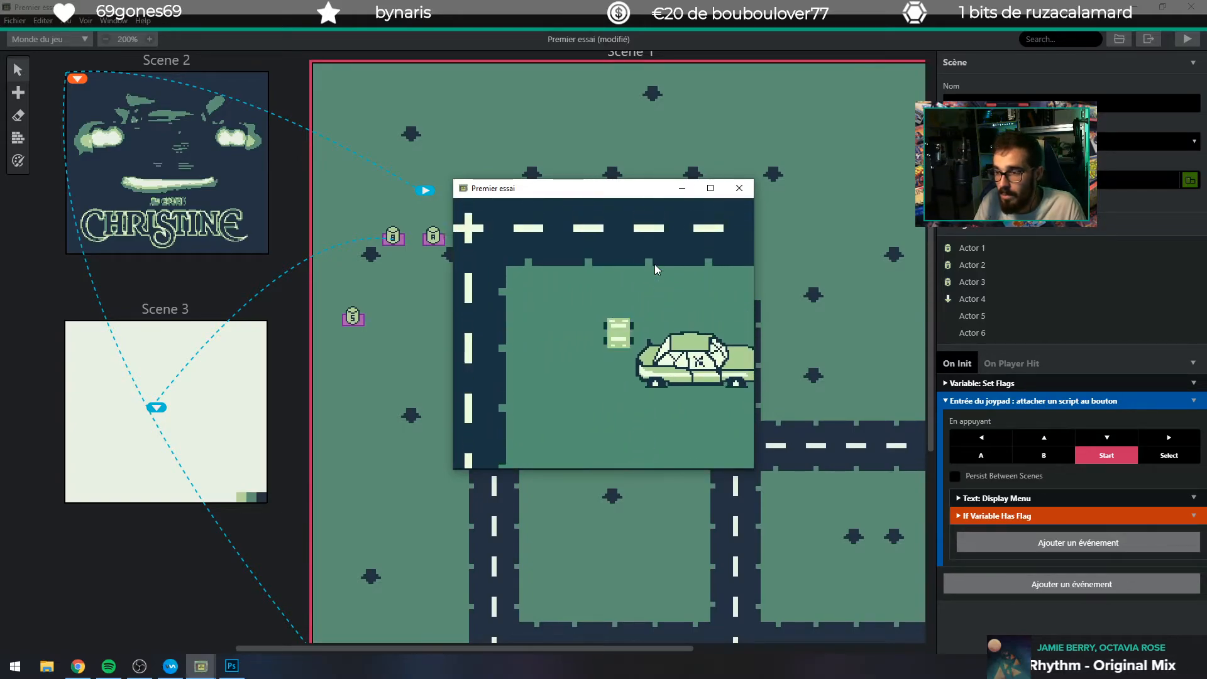
pyautogui.press('Right')
pyautogui.press('Up')
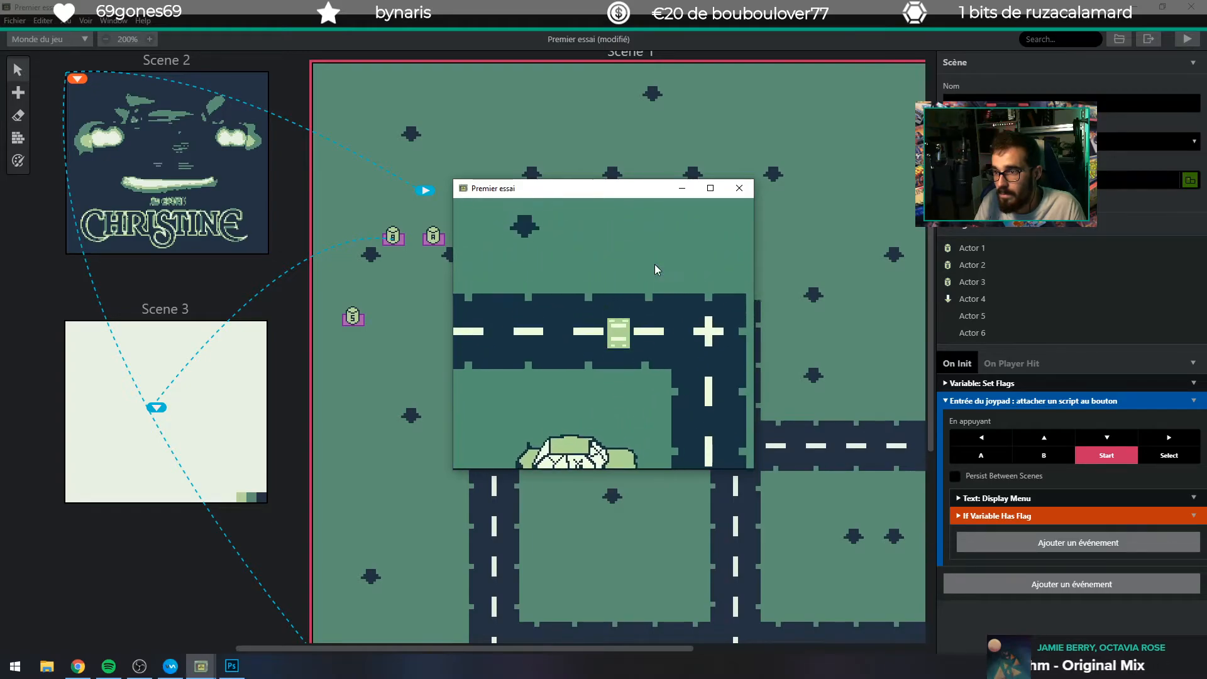
pyautogui.press('Right')
pyautogui.press('Up')
pyautogui.press('Right')
pyautogui.press('Up')
pyautogui.press('Right')
pyautogui.press('Up')
pyautogui.press('Right')
pyautogui.press('Up')
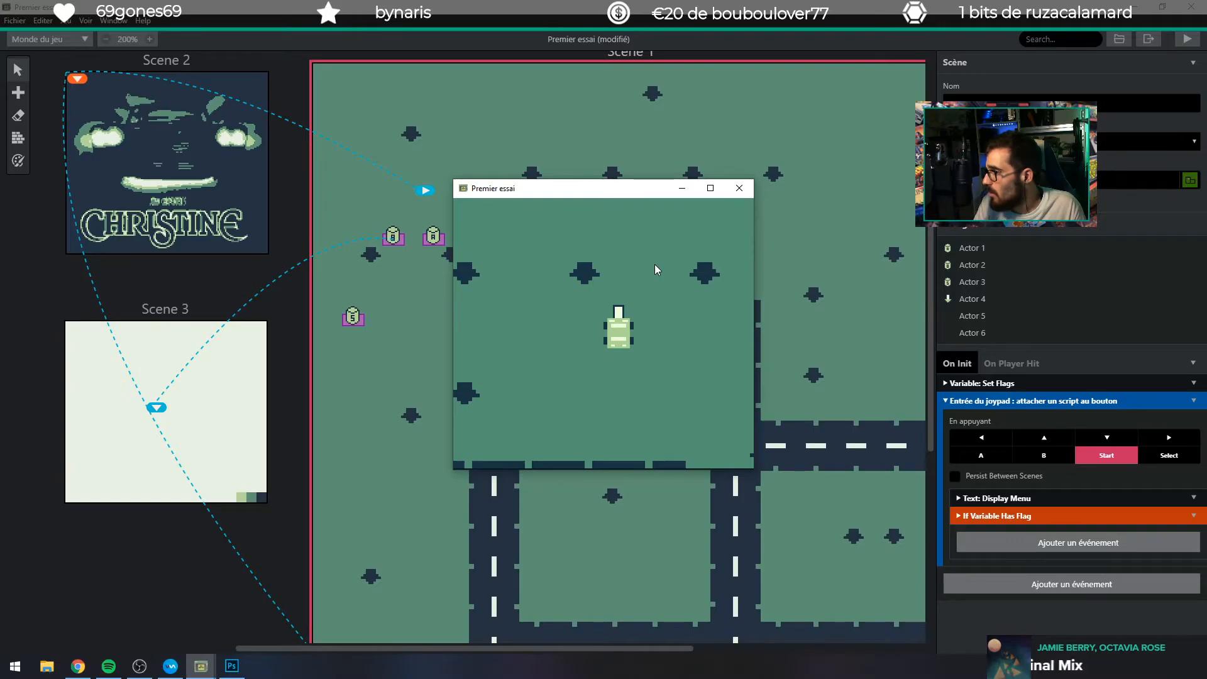
# Talk to the arrow-shaped actor and go through the whole dialogue about the Fury and its keys.
pyautogui.press('Return')
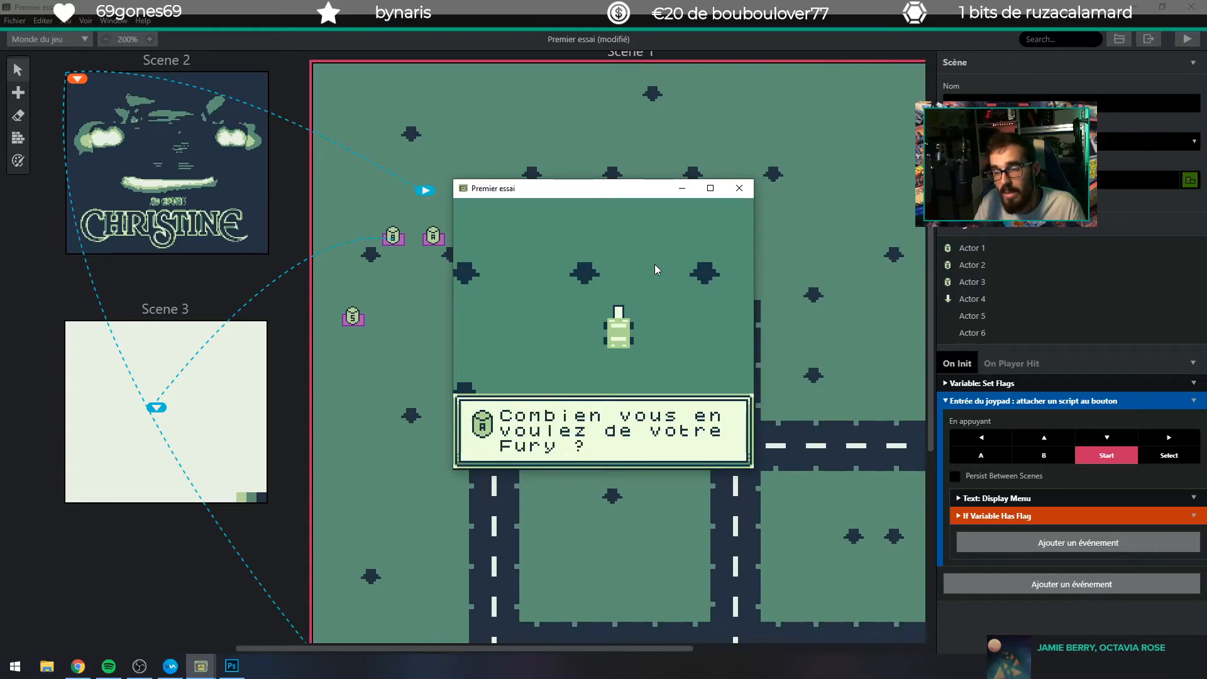
pyautogui.press('z')
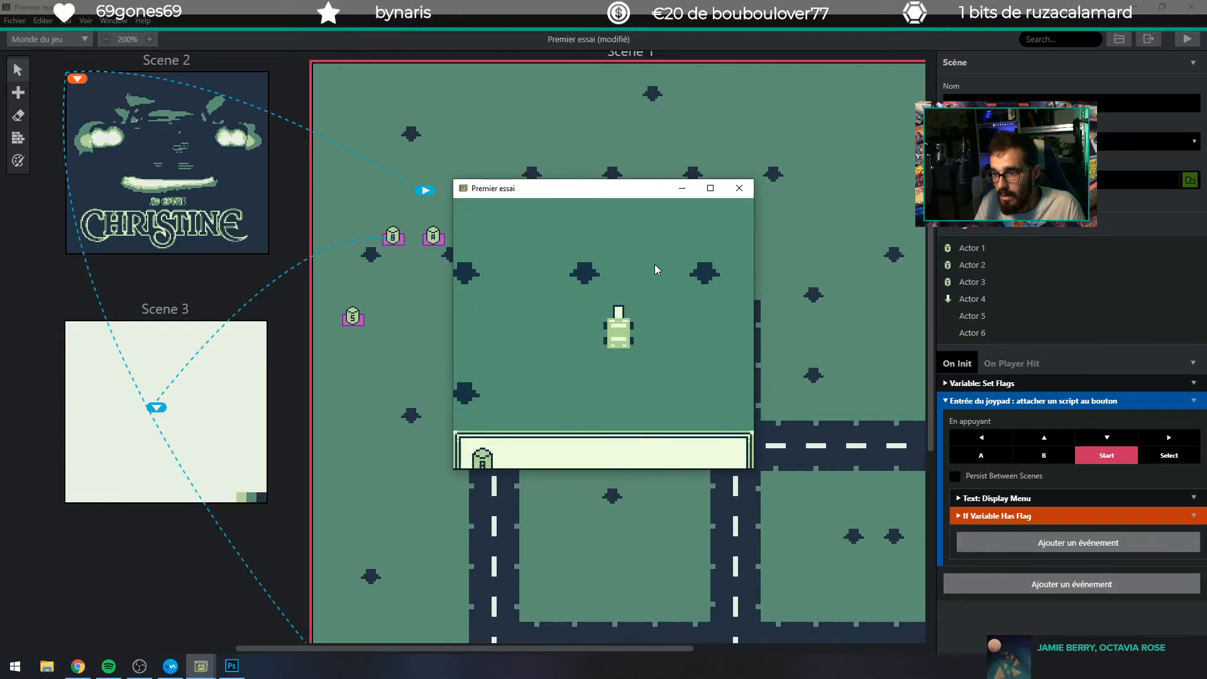
pyautogui.press('z')
pyautogui.press('z')
pyautogui.press('z')
pyautogui.press('z')
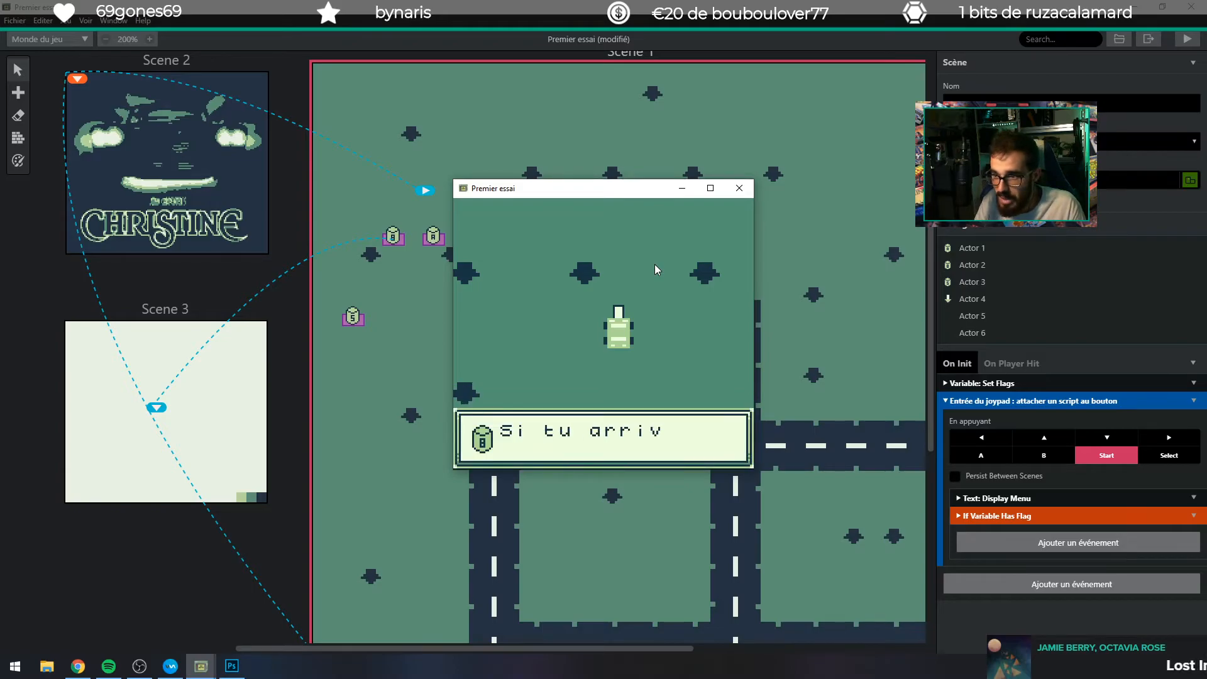
pyautogui.press('z')
pyautogui.press('z')
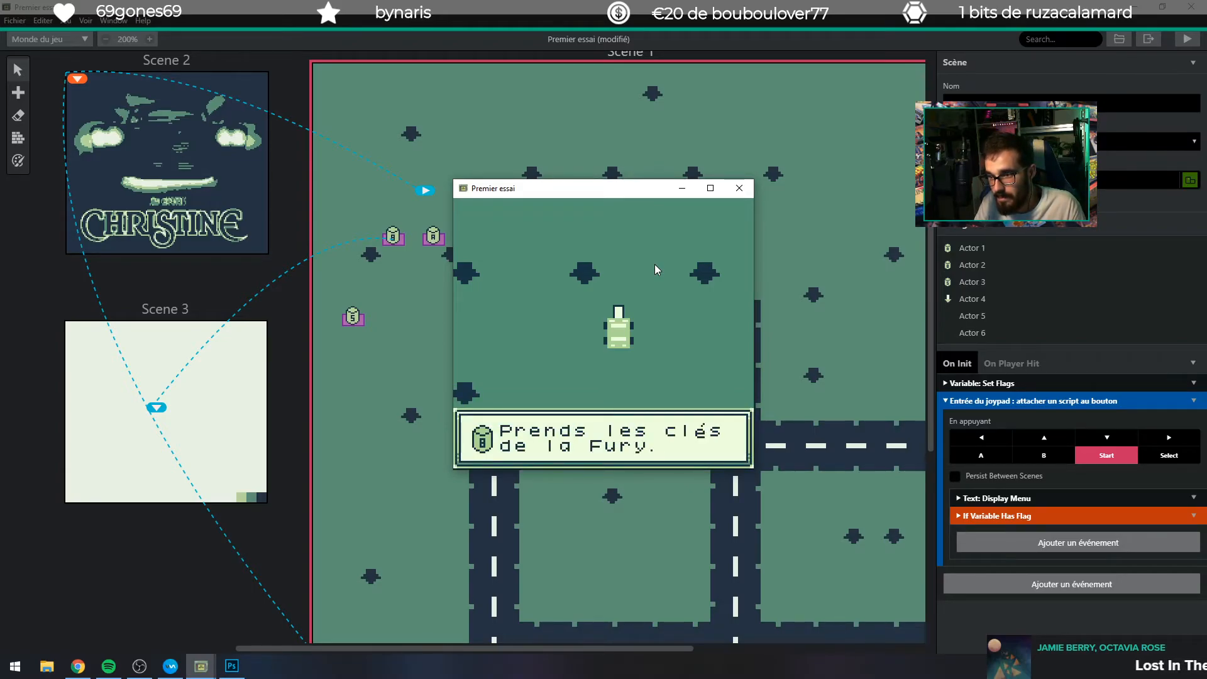
pyautogui.press('z')
# Drive a little way below the arrow-shaped actor and save the game there, overwriting the existing save.
pyautogui.press('Down')
pyautogui.press('Left')
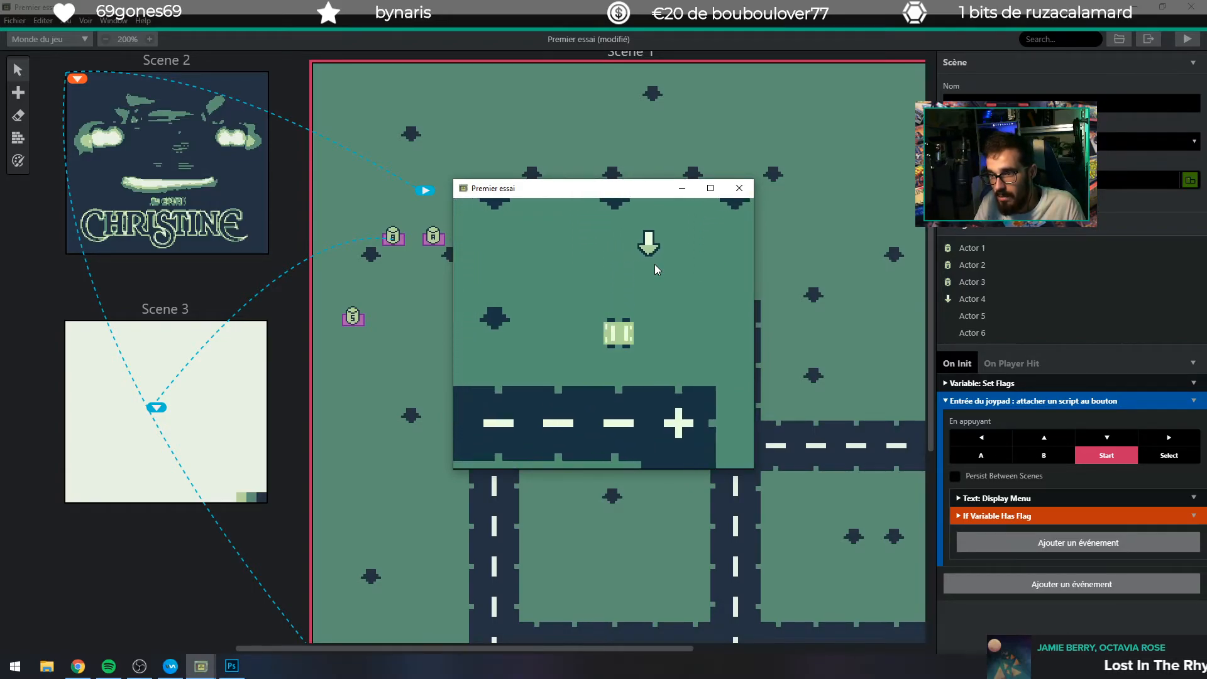
pyautogui.press('Return')
pyautogui.press('z')
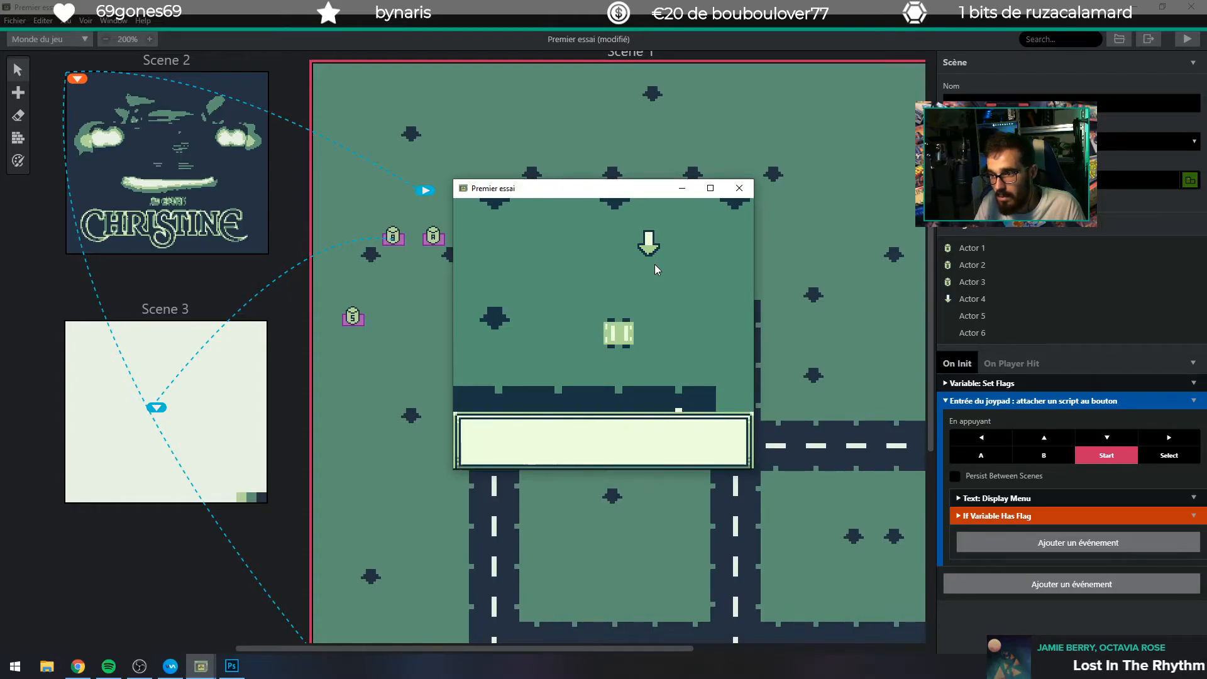
pyautogui.press('z')
pyautogui.press('z')
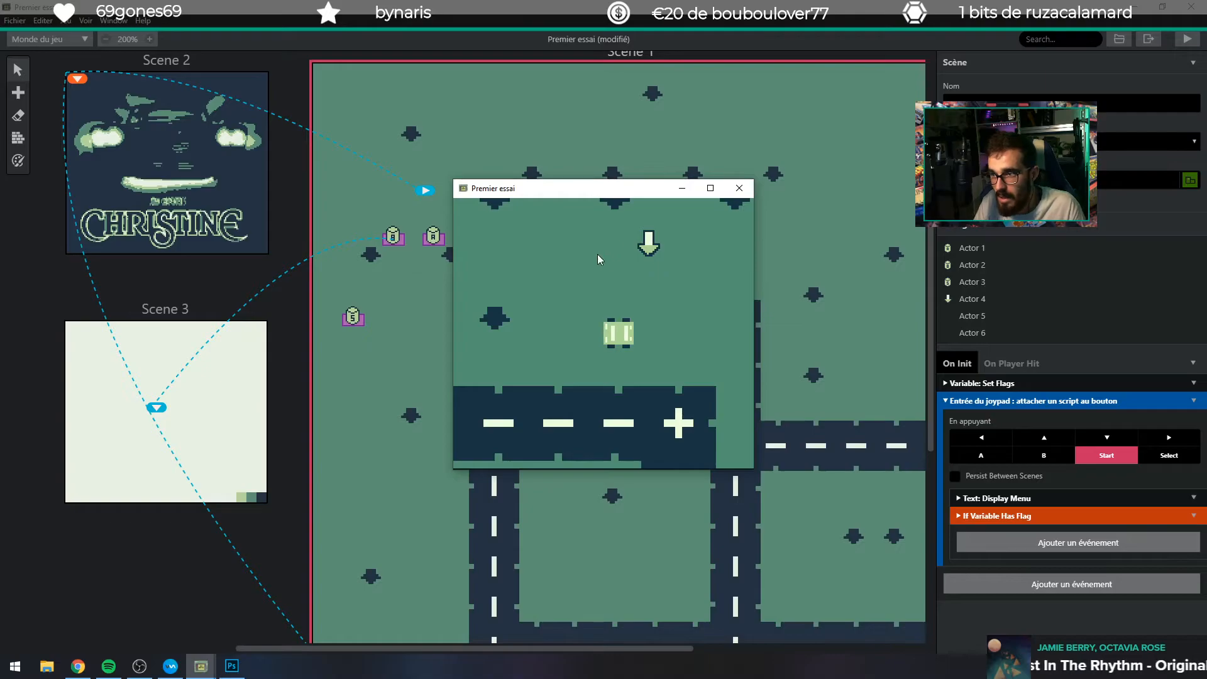
# Close the test window, run the game again and continue from the title screen.
pyautogui.click(739, 188)
pyautogui.click(1187, 40)
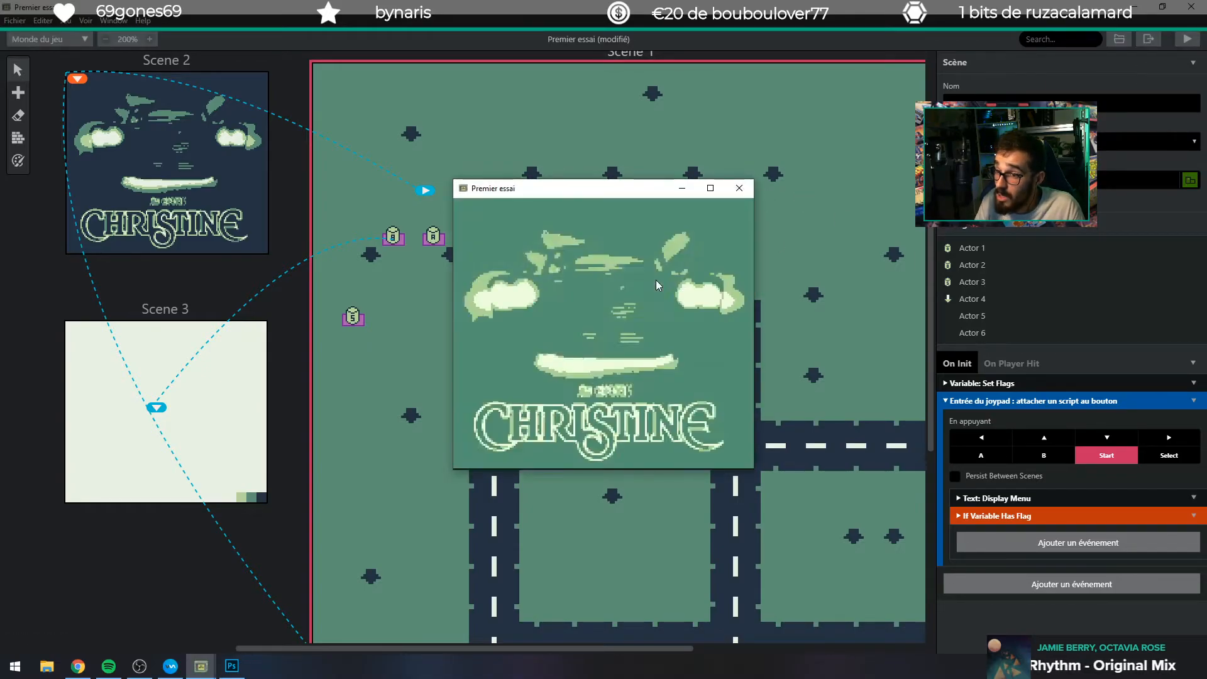
pyautogui.press('z')
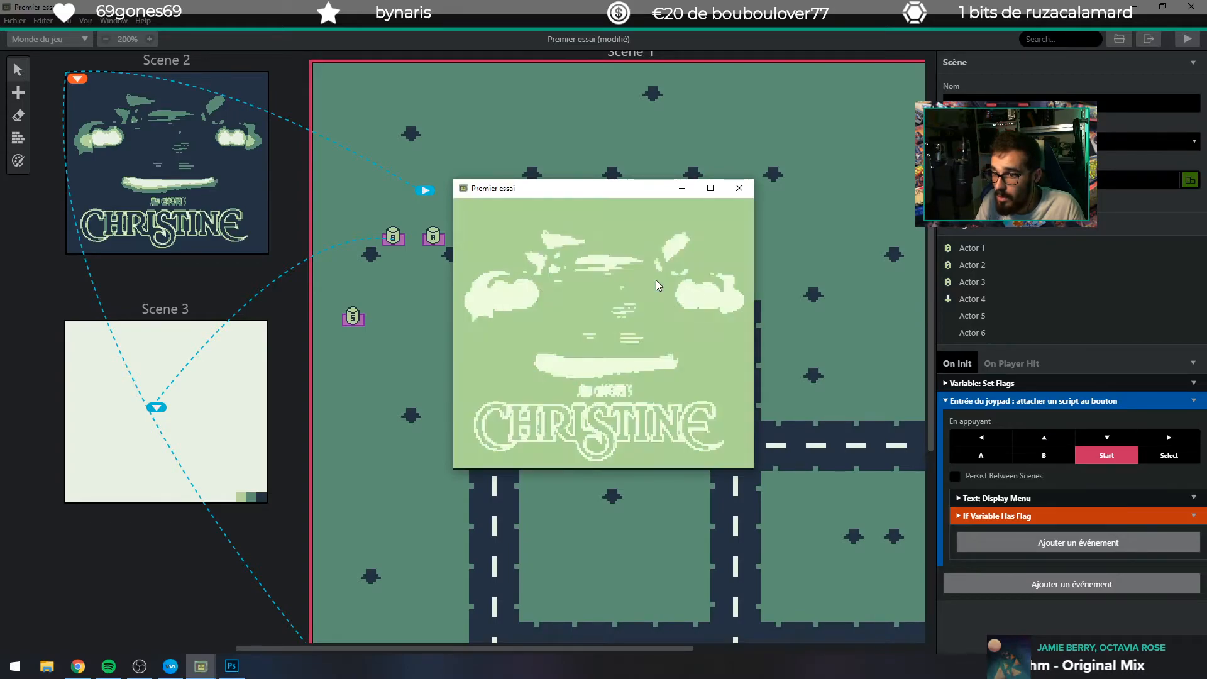
# Drive down to the parked Fury, interact with it, dismiss its message and drive back up to the road.
pyautogui.press('Down')
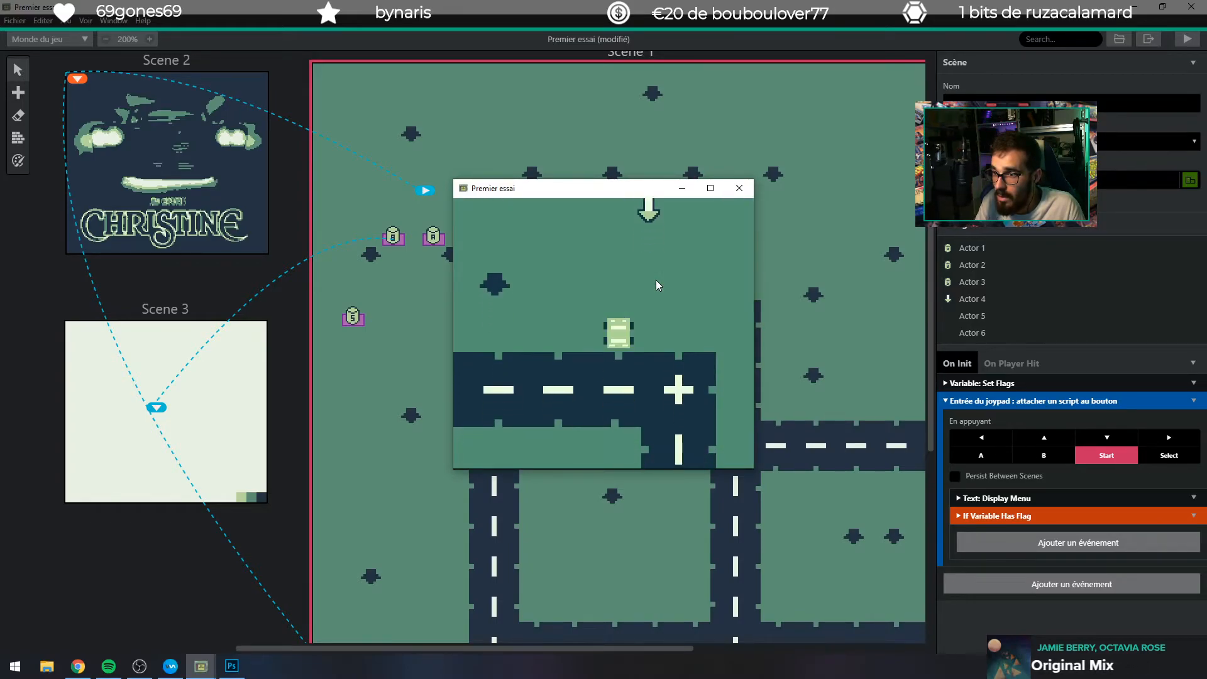
pyautogui.press('Down')
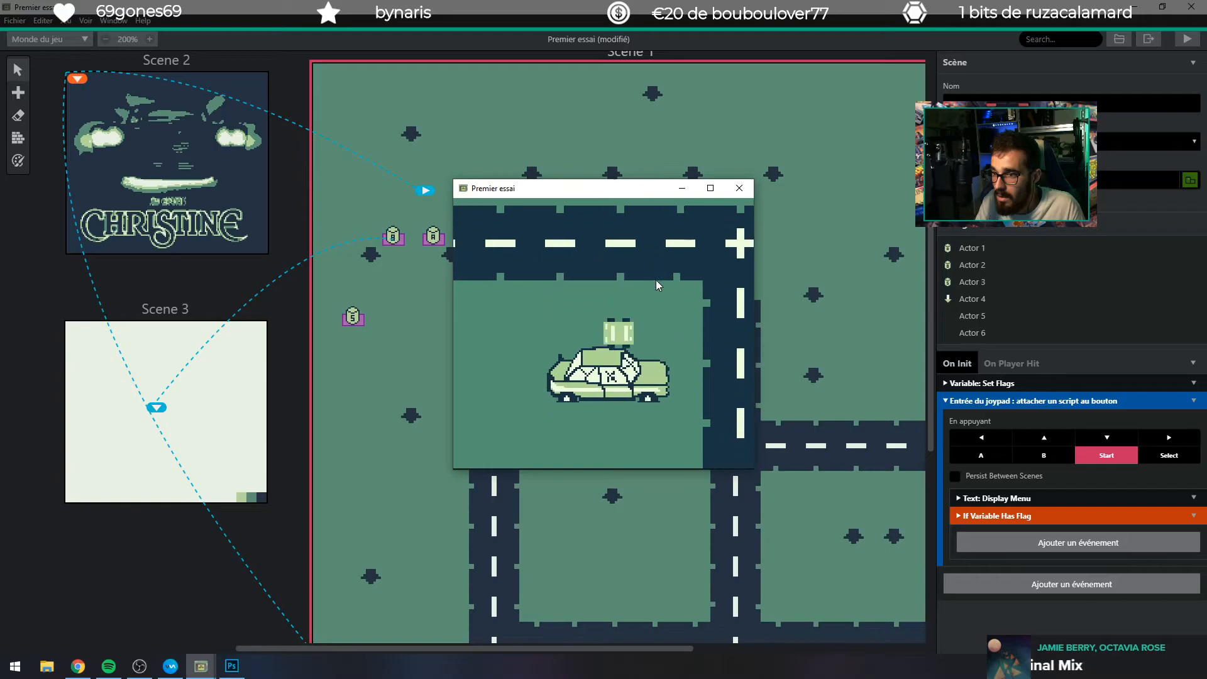
pyautogui.press('z')
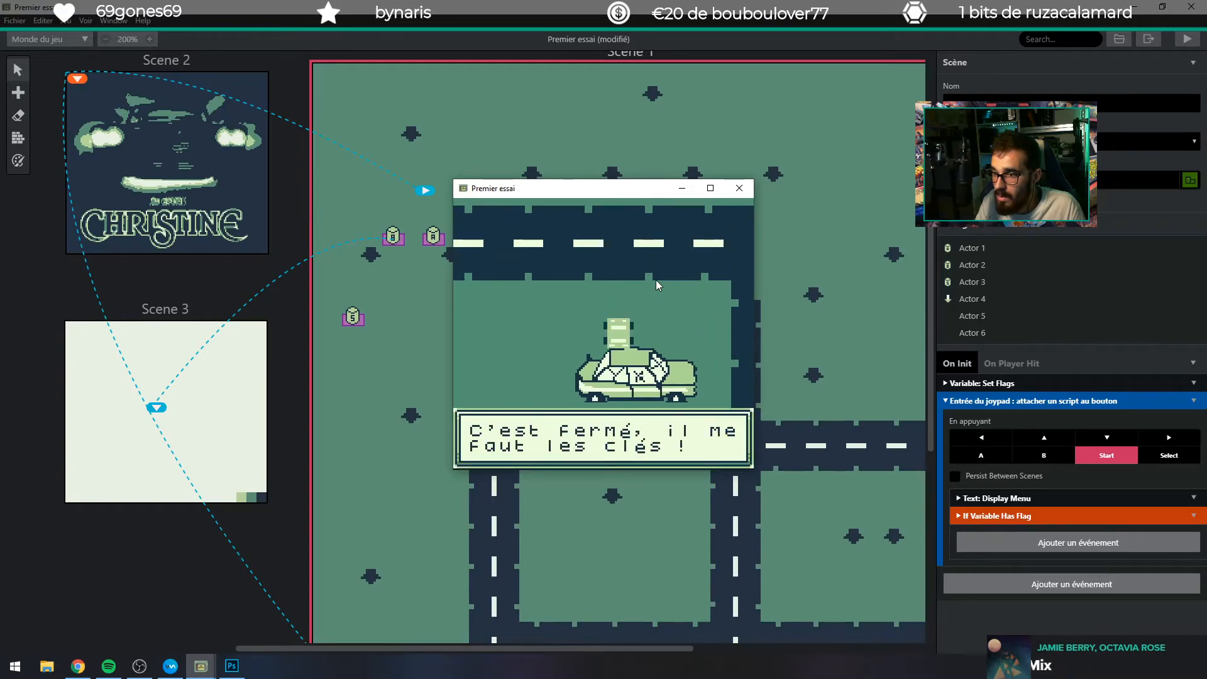
pyautogui.press('z')
pyautogui.press('Up')
pyautogui.press('Up')
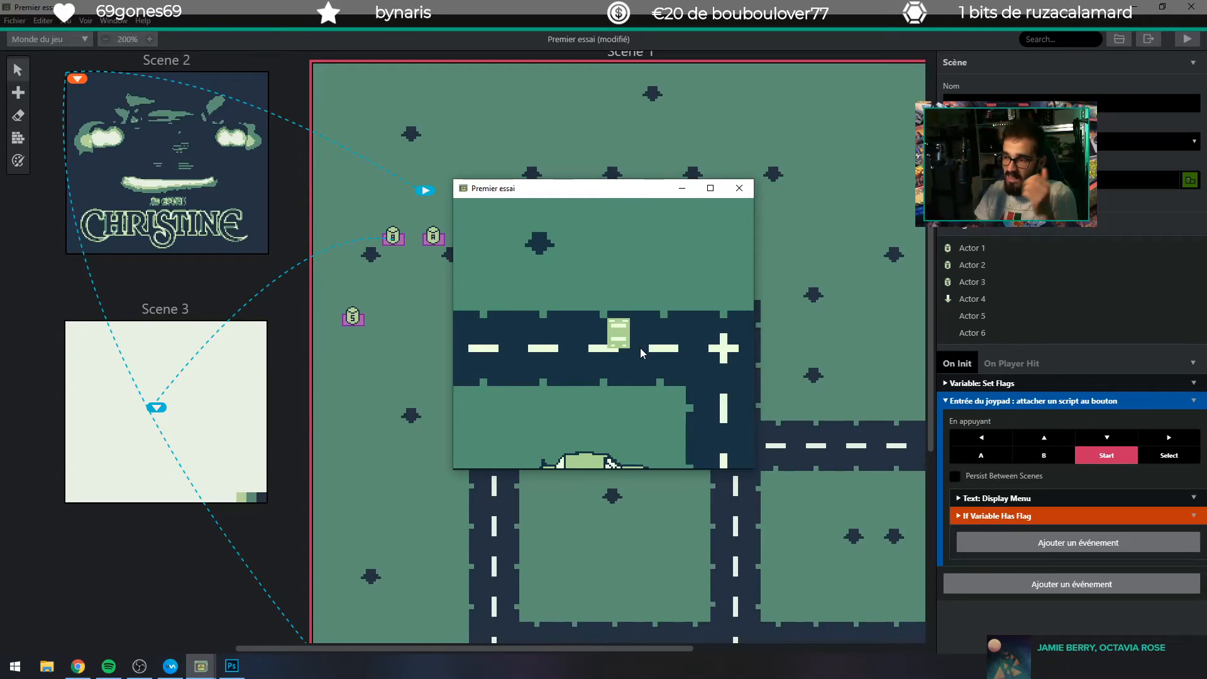
# Search the available script events for "save", then leave the event list without adding one.
pyautogui.click(1036, 582)
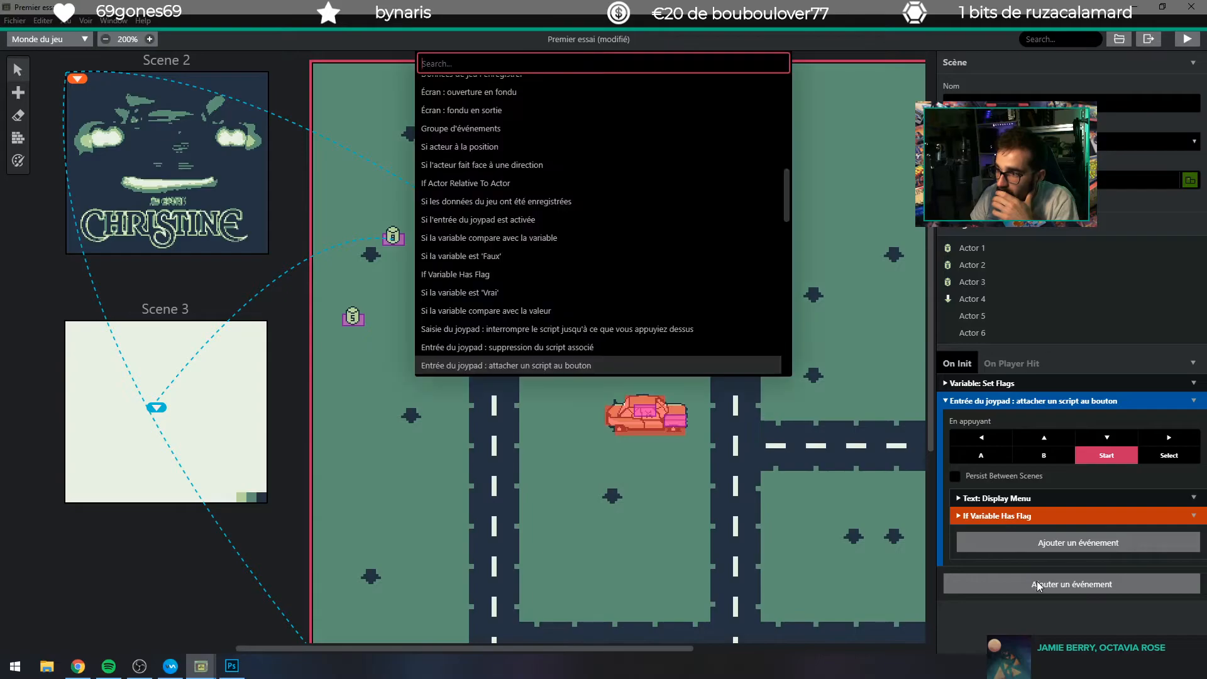
pyautogui.write('save')
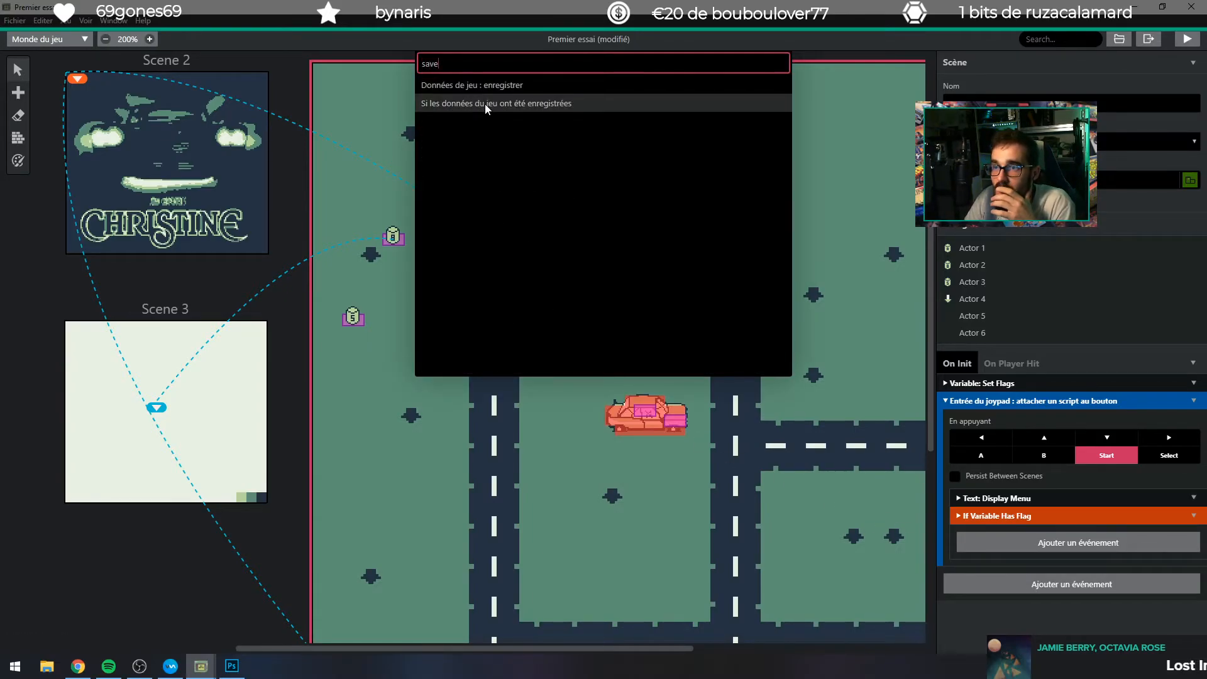
pyautogui.click(887, 33)
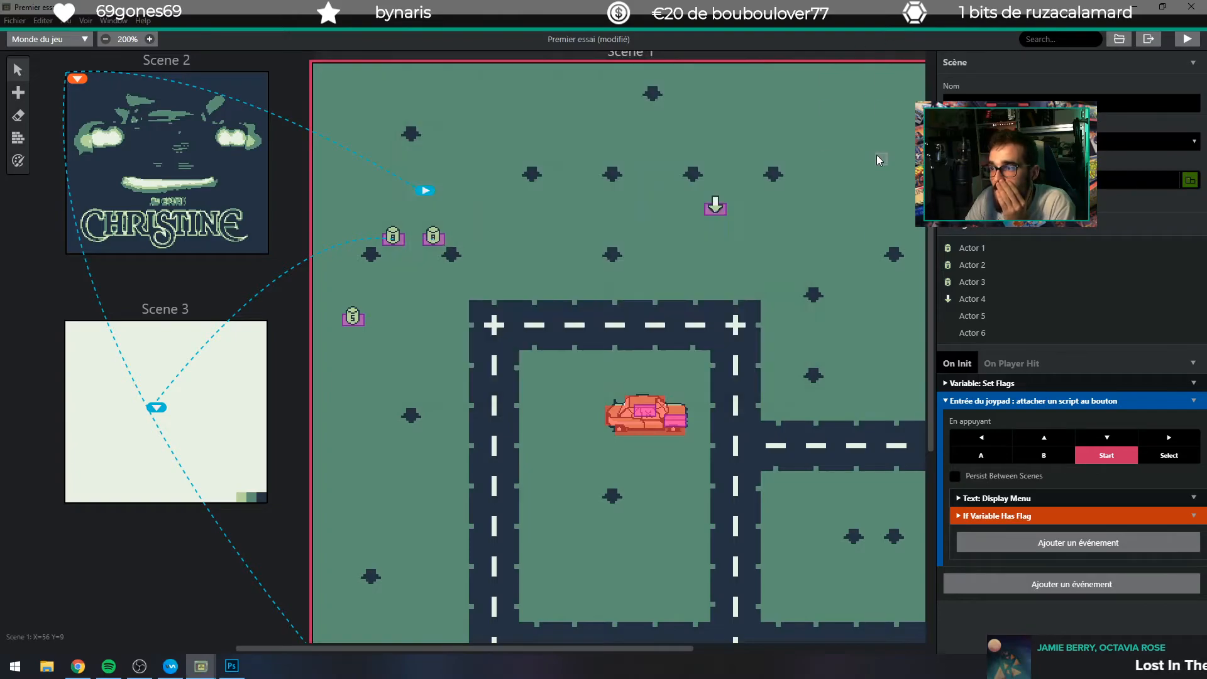
# Disable the Else branch of the innermost If Variable Has Flag event, which checks Local 1 for Flag 1, in the Start button script.
pyautogui.click(961, 500)
pyautogui.click(961, 500)
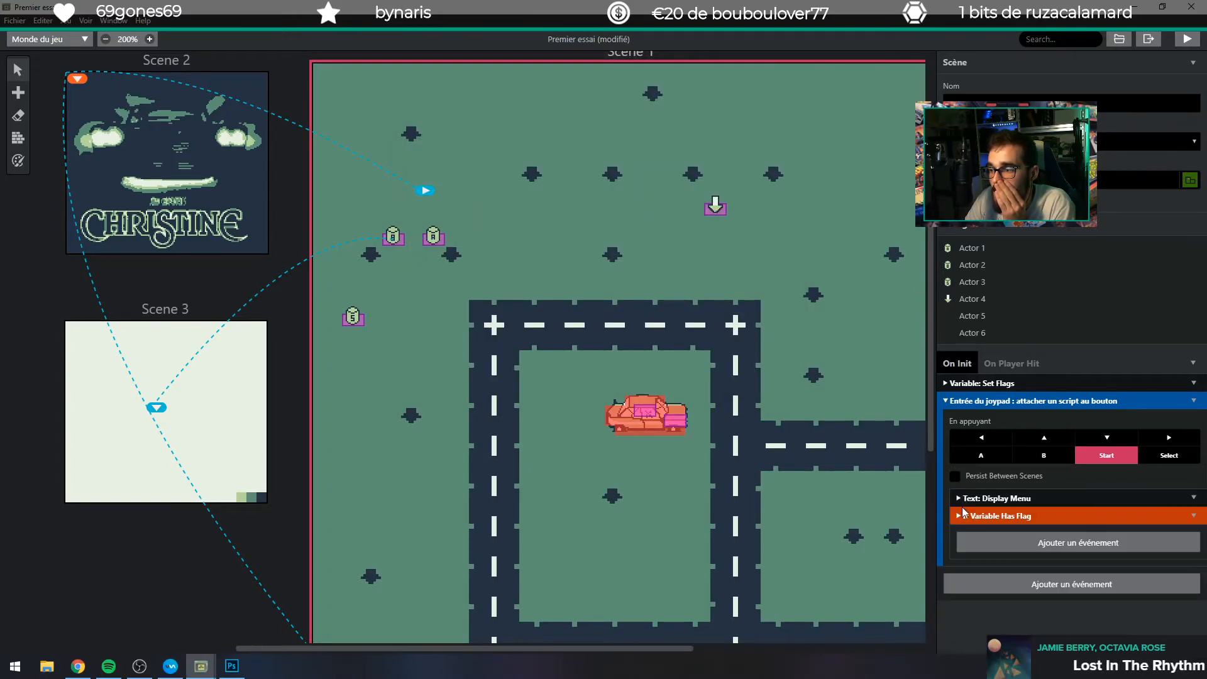
pyautogui.click(971, 516)
pyautogui.scroll(-4, 994, 490)
pyautogui.scroll(-8, 995, 491)
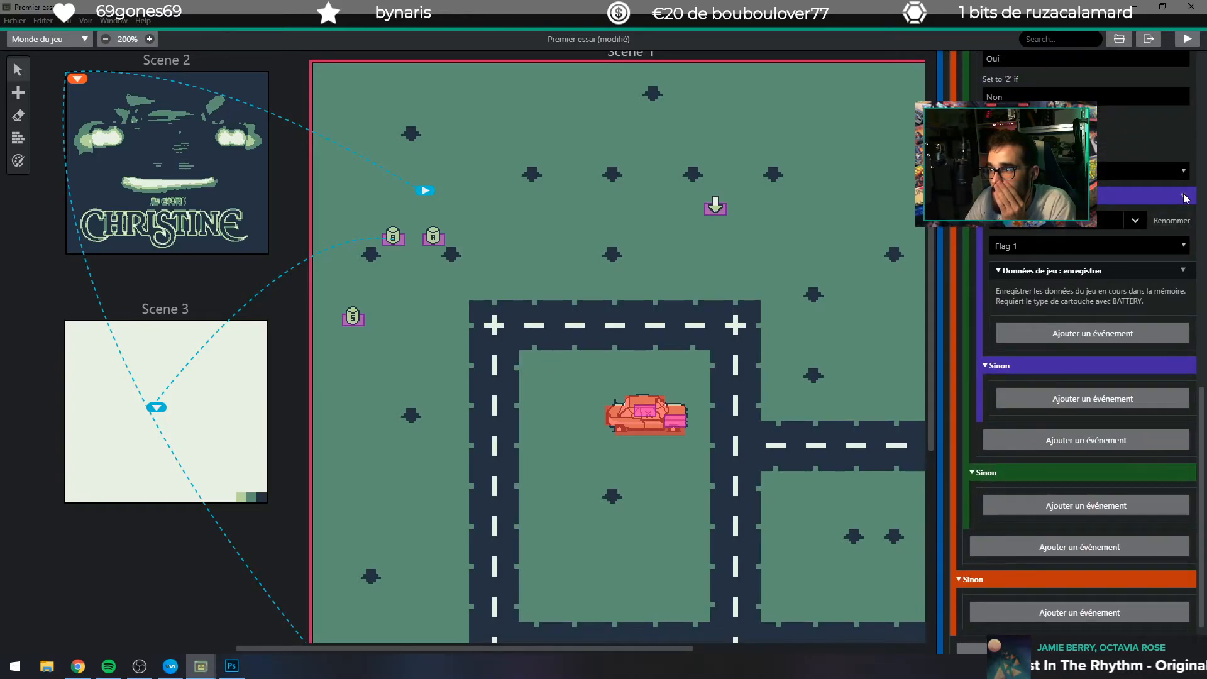
pyautogui.scroll(2, 1009, 259)
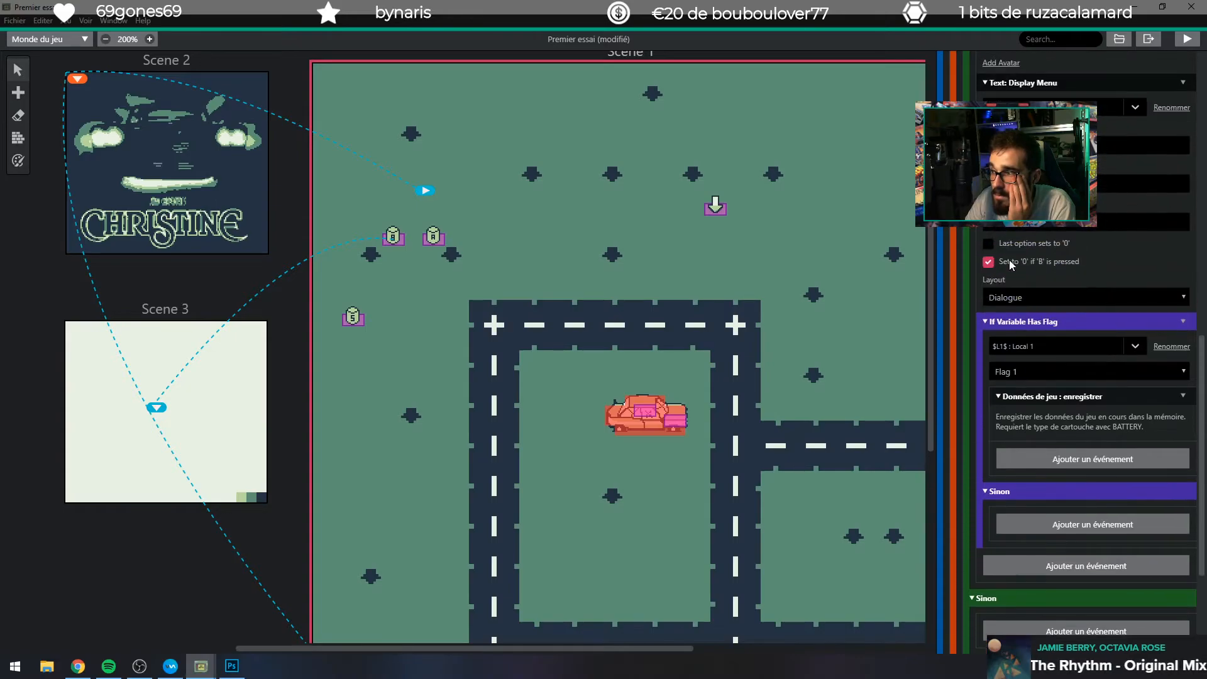
pyautogui.scroll(2, 1009, 259)
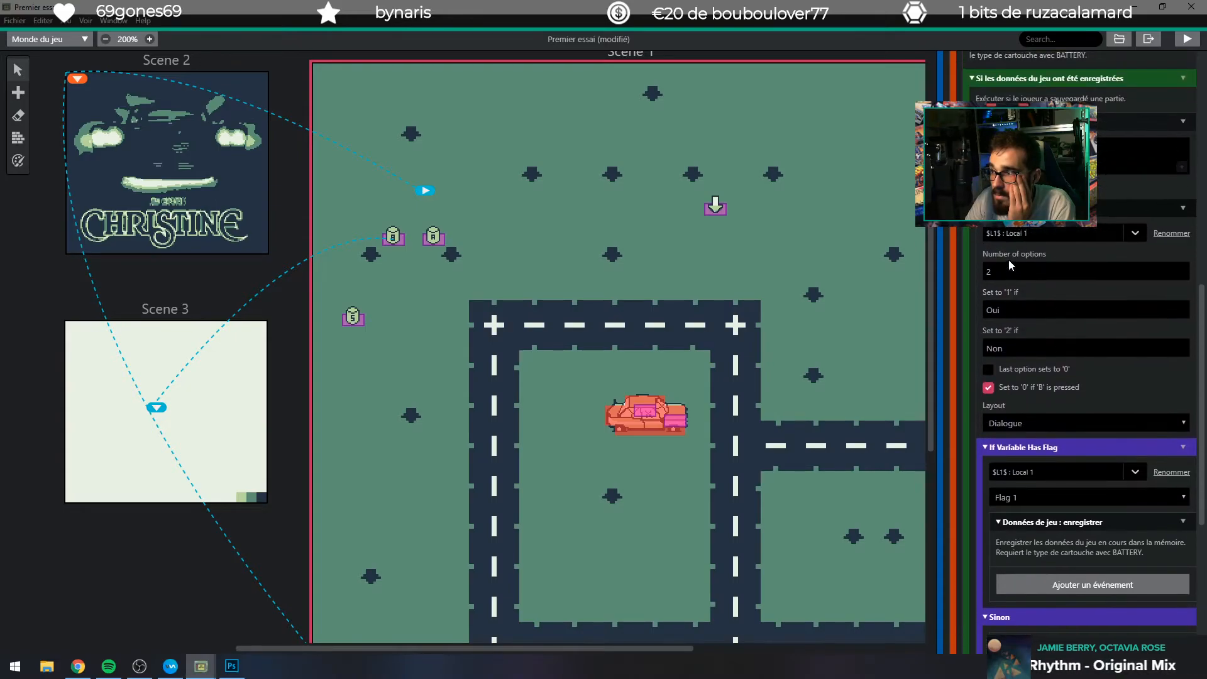
pyautogui.scroll(-1, 1018, 515)
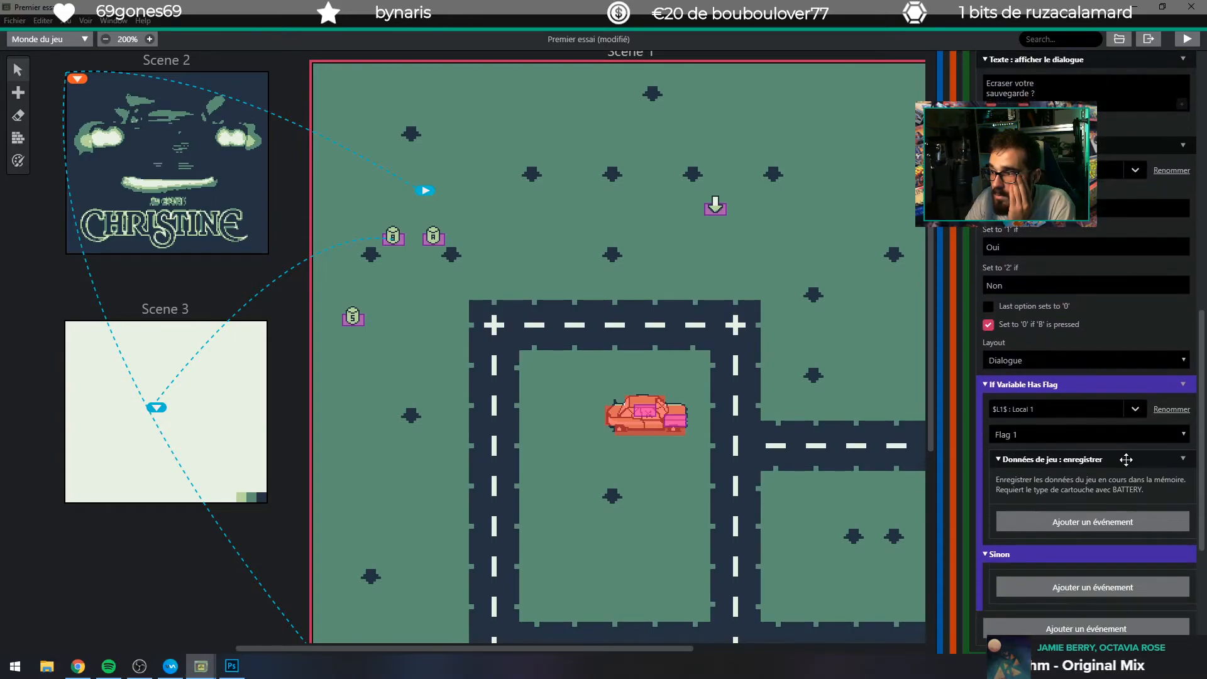
pyautogui.click(1183, 384)
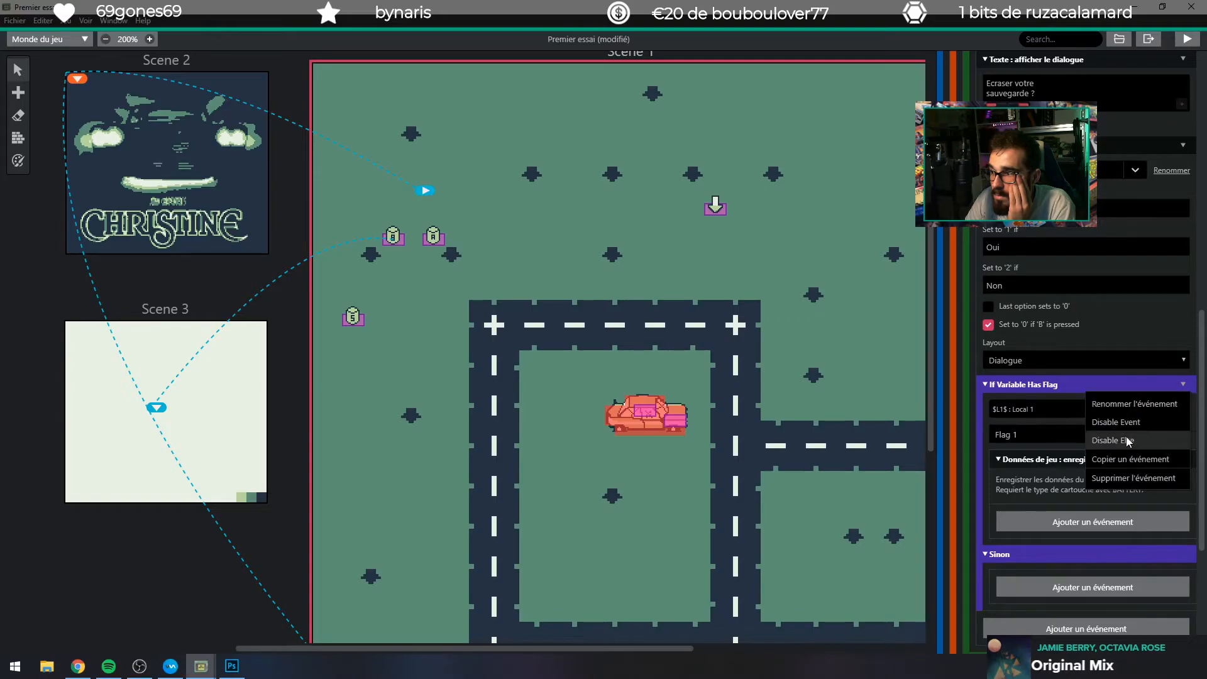
pyautogui.click(1135, 440)
# Disable the Else branches of the saved-game-data condition and of the outer Local 0 flag condition.
pyautogui.scroll(3, 1163, 540)
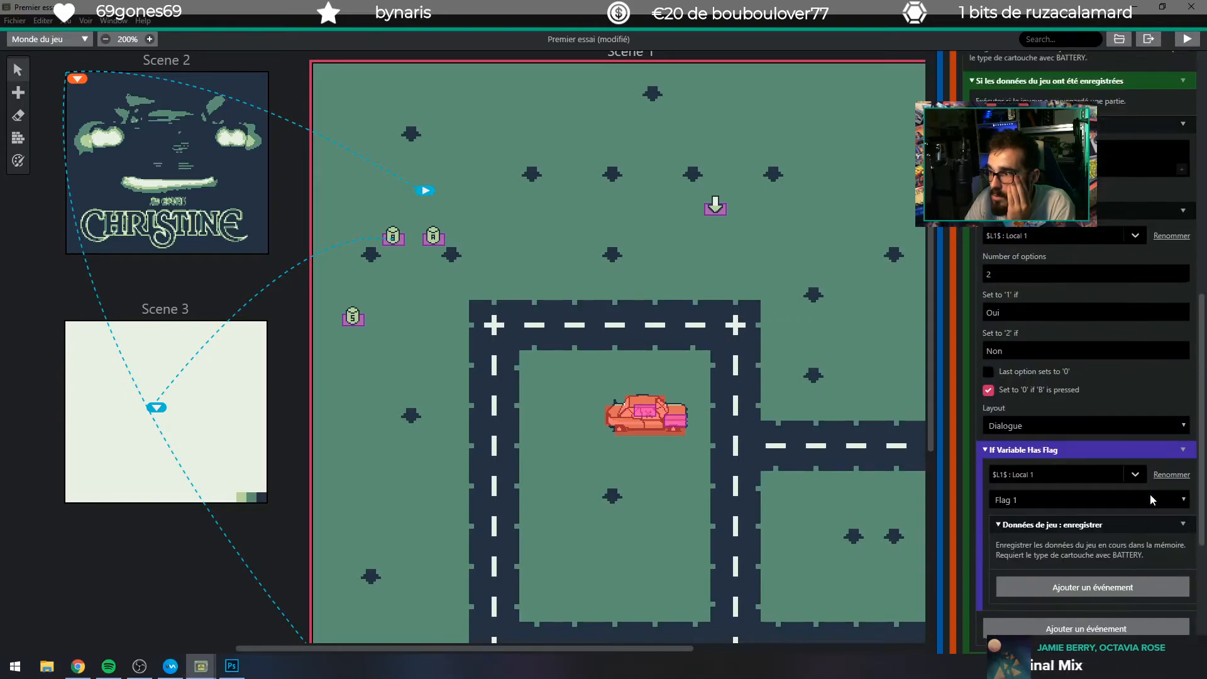
pyautogui.click(1181, 205)
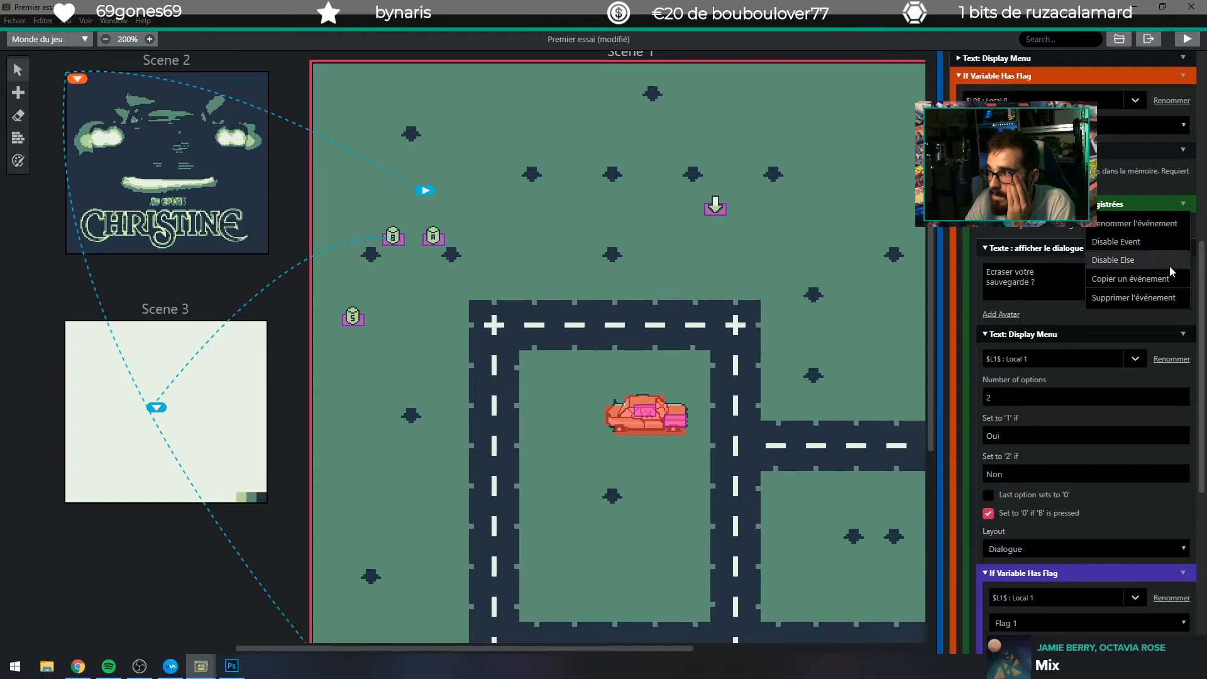
pyautogui.click(1134, 263)
pyautogui.click(1177, 79)
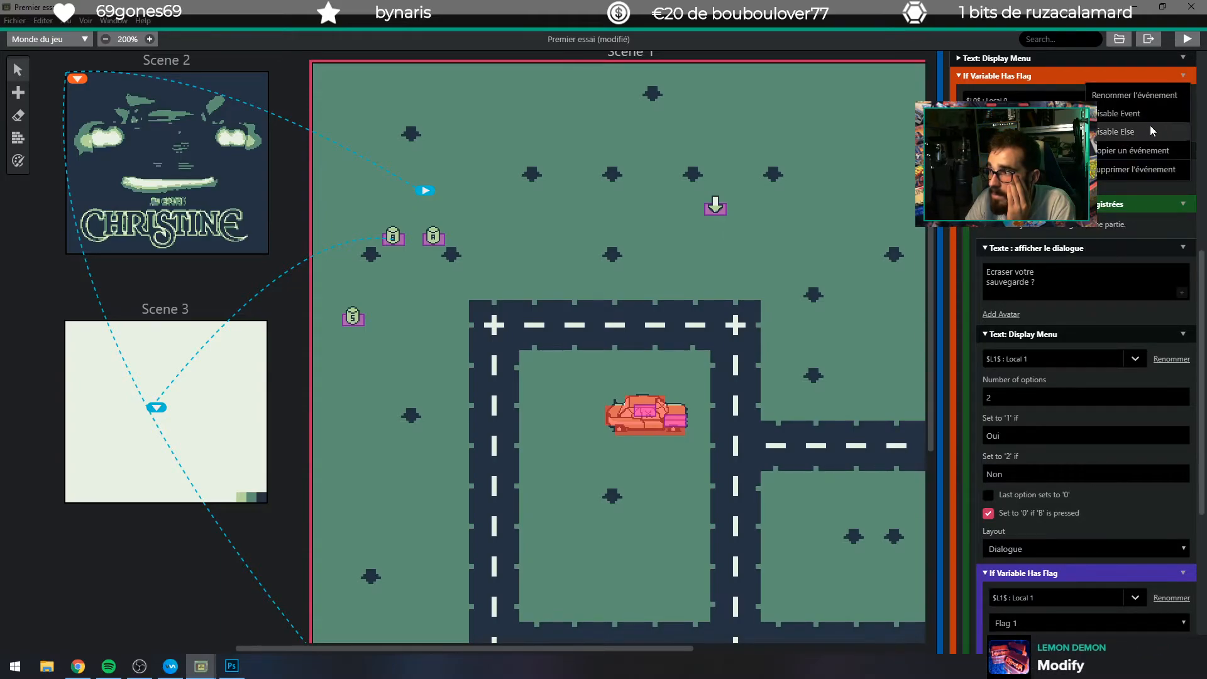
pyautogui.click(1137, 132)
pyautogui.scroll(-4, 1083, 342)
pyautogui.scroll(2, 1083, 342)
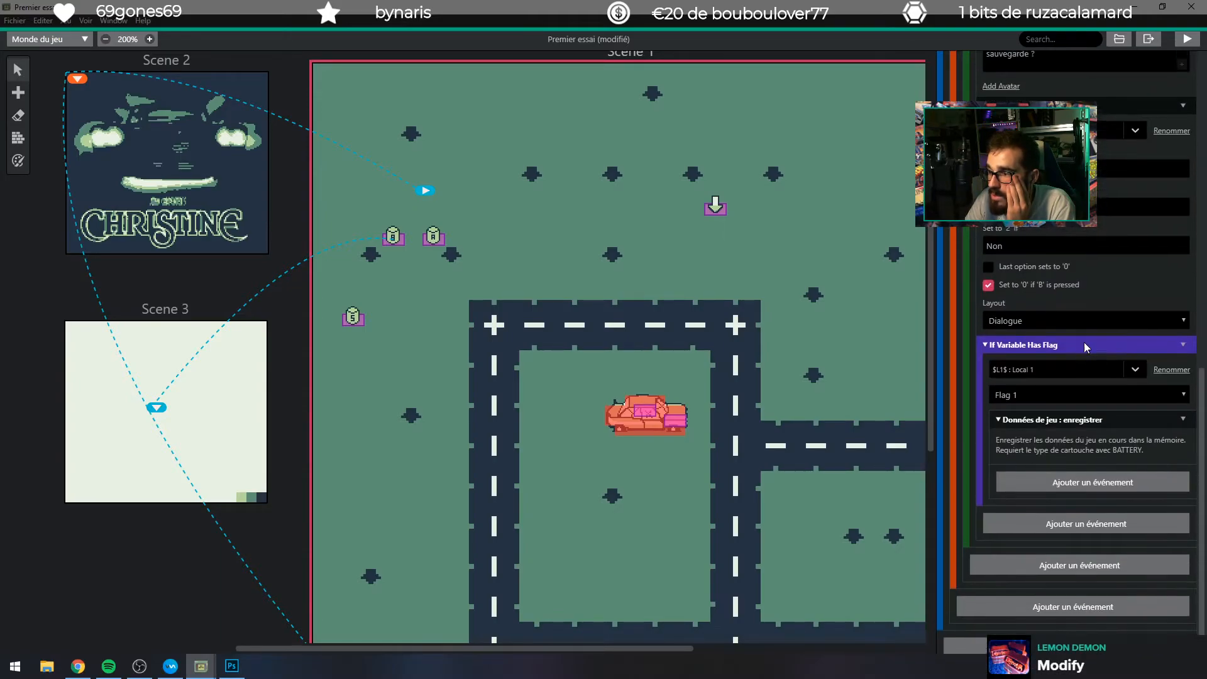
pyautogui.scroll(5, 1072, 348)
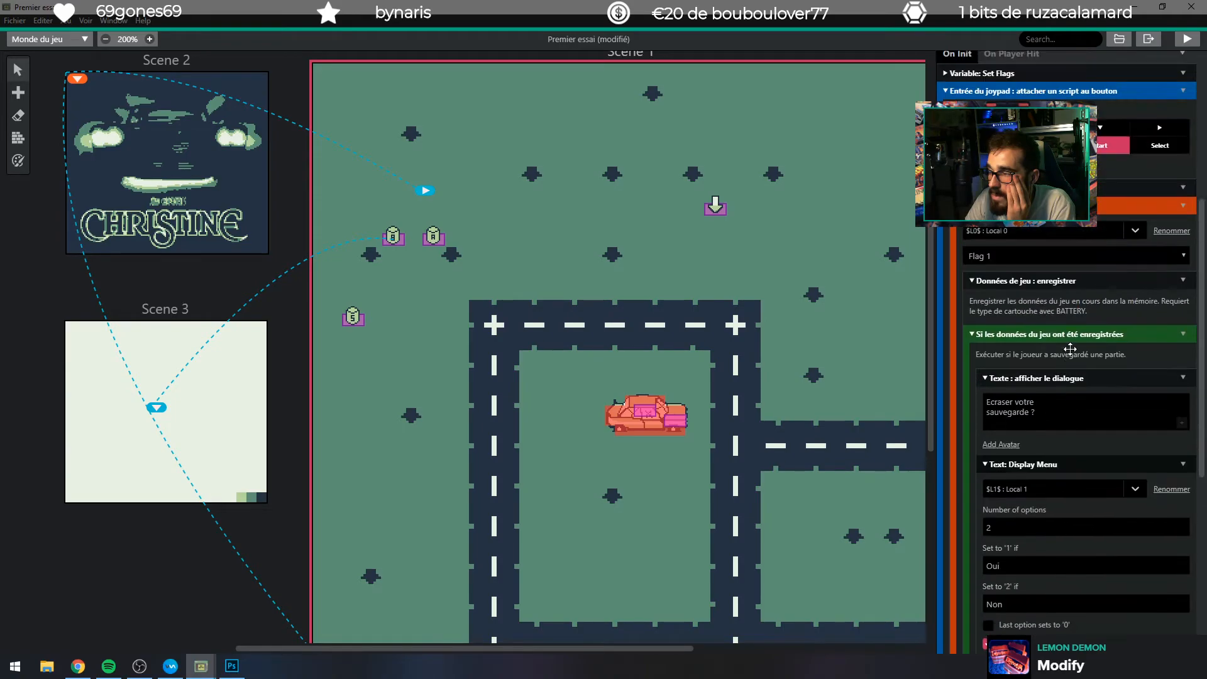
# Disable the event attaching the script to the Start button, and enable it again.
pyautogui.click(1184, 99)
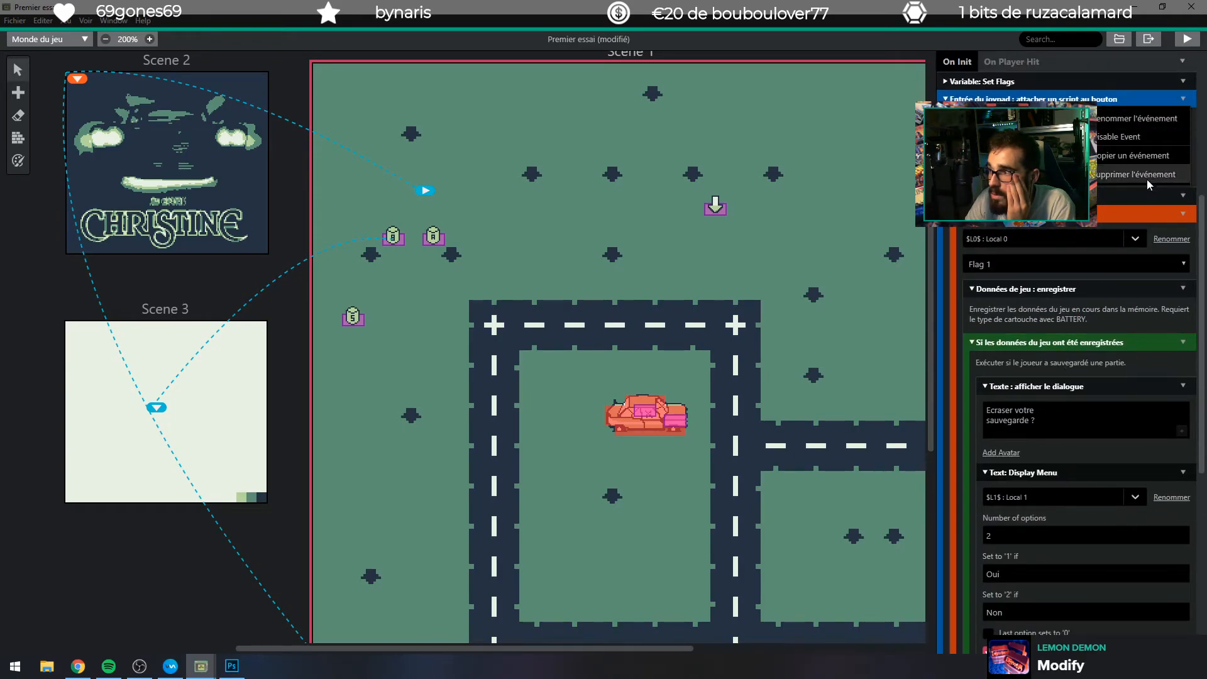
pyautogui.click(1151, 136)
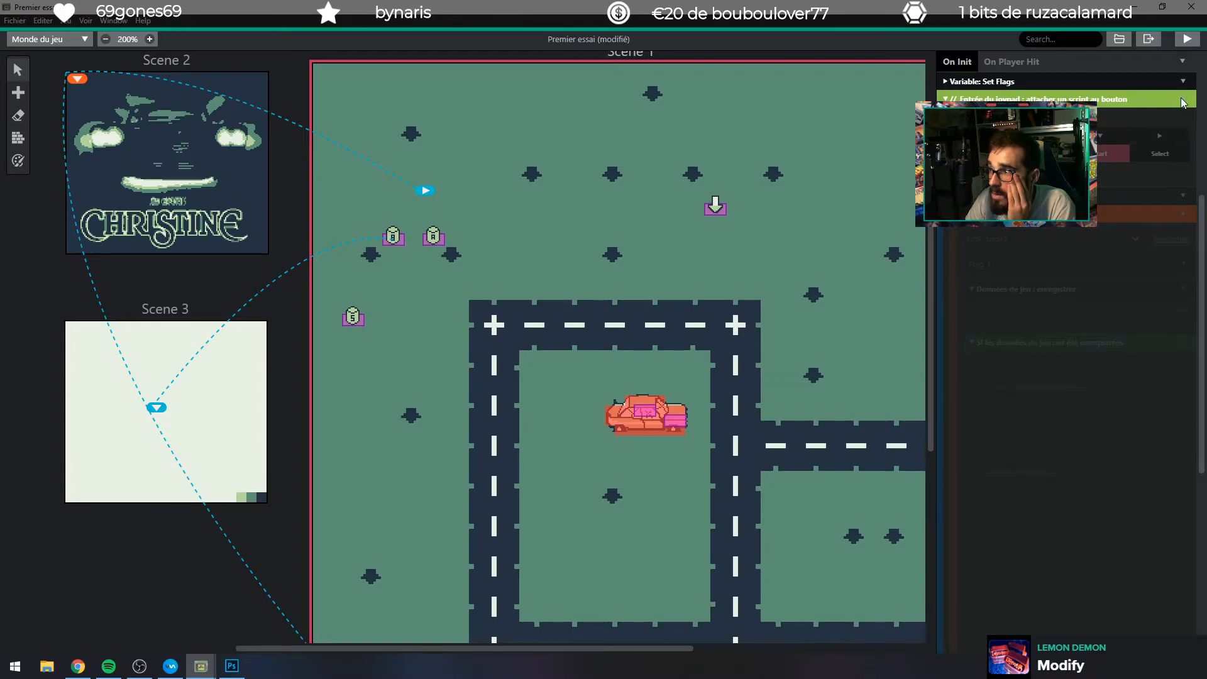
pyautogui.click(1179, 98)
pyautogui.click(1140, 140)
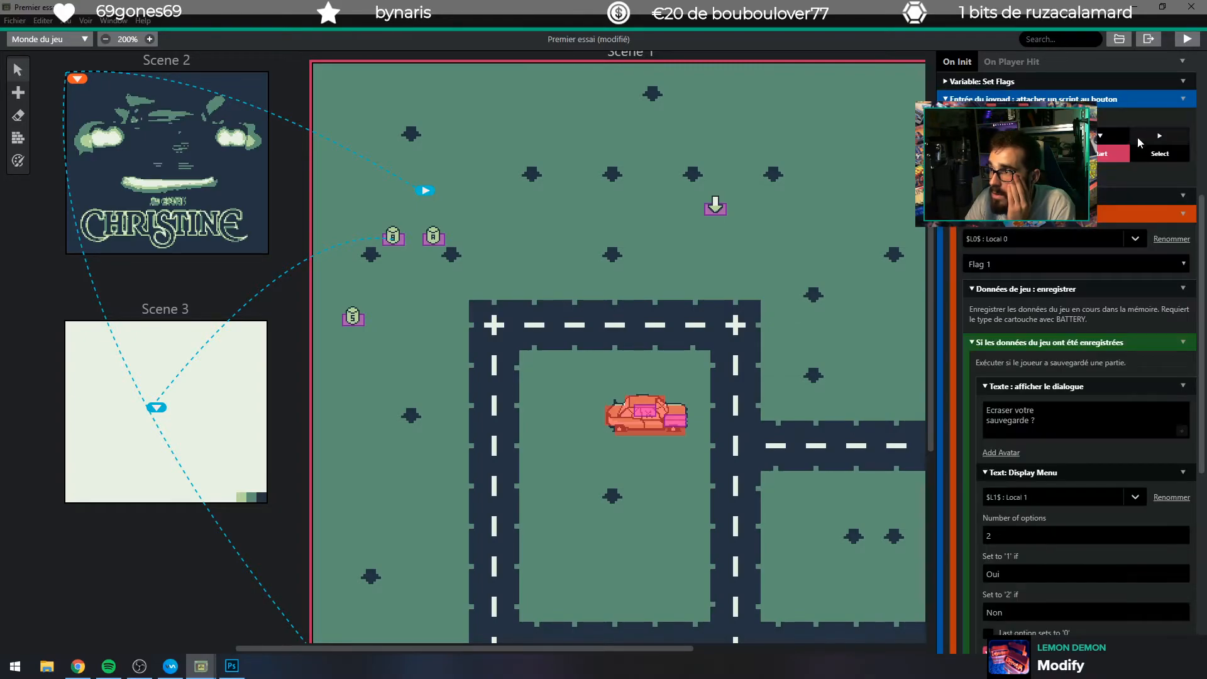
pyautogui.click(1182, 100)
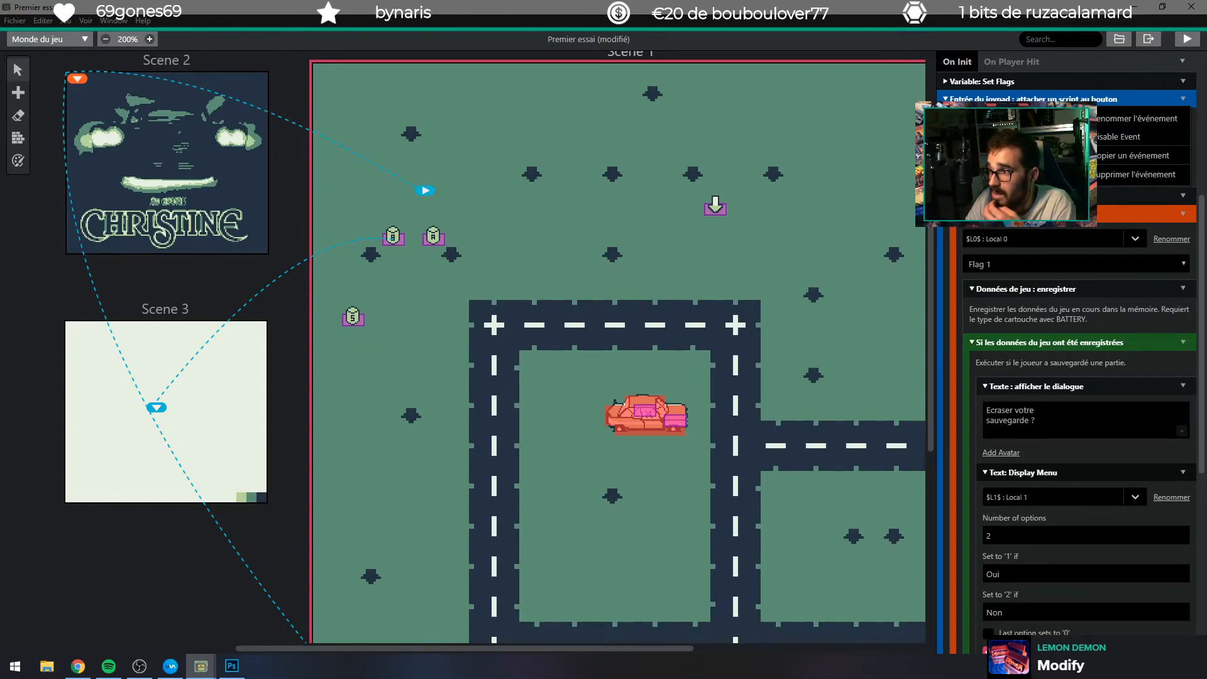
pyautogui.click(999, 228)
# Turn on Persist Between Scenes for the Start button script and collapse its If Variable Has Flag event.
pyautogui.scroll(-6, 1032, 236)
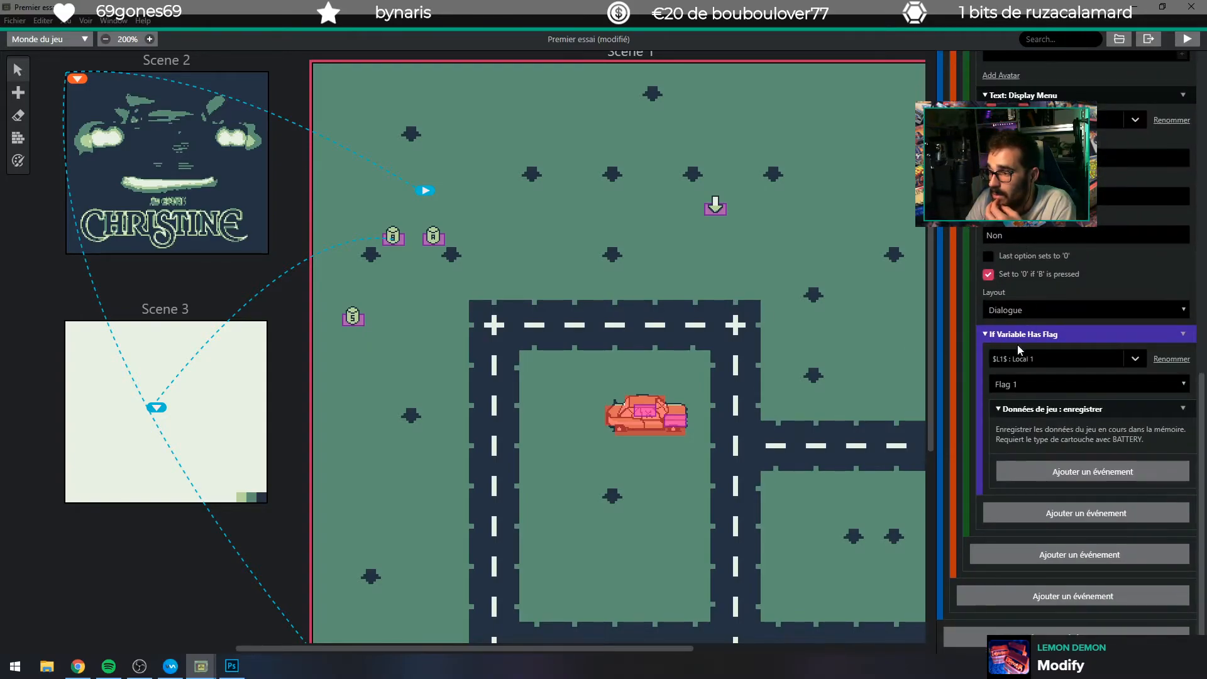
pyautogui.scroll(6, 1014, 346)
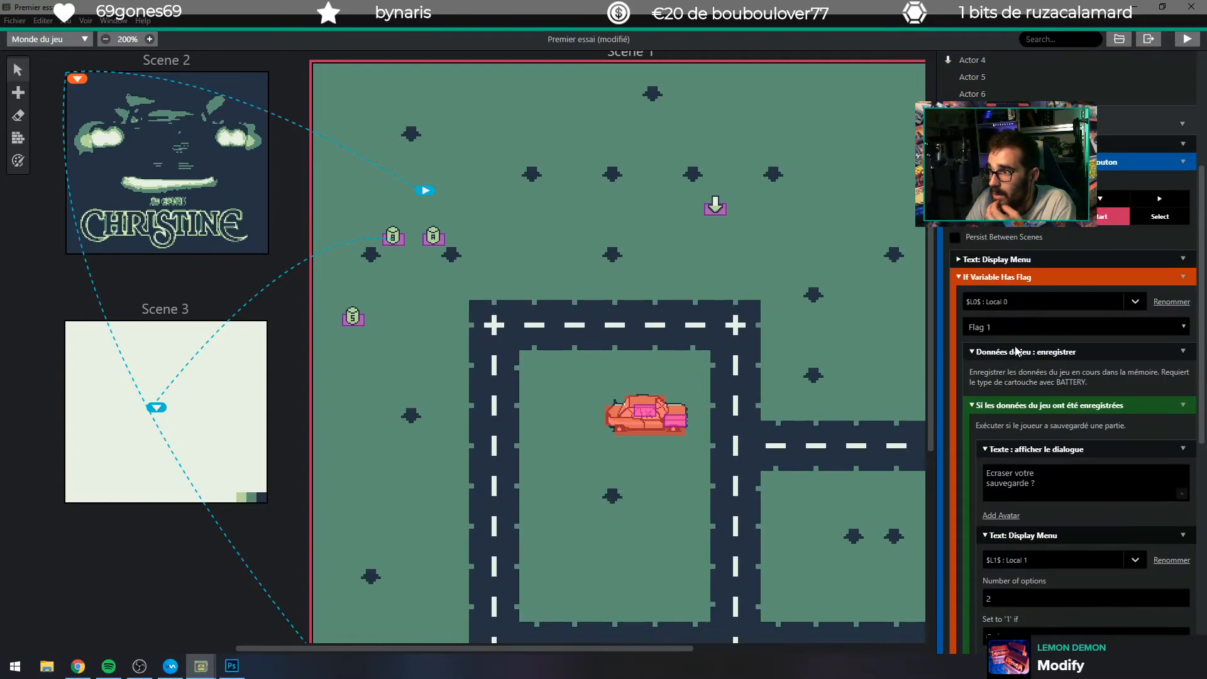
pyautogui.click(954, 237)
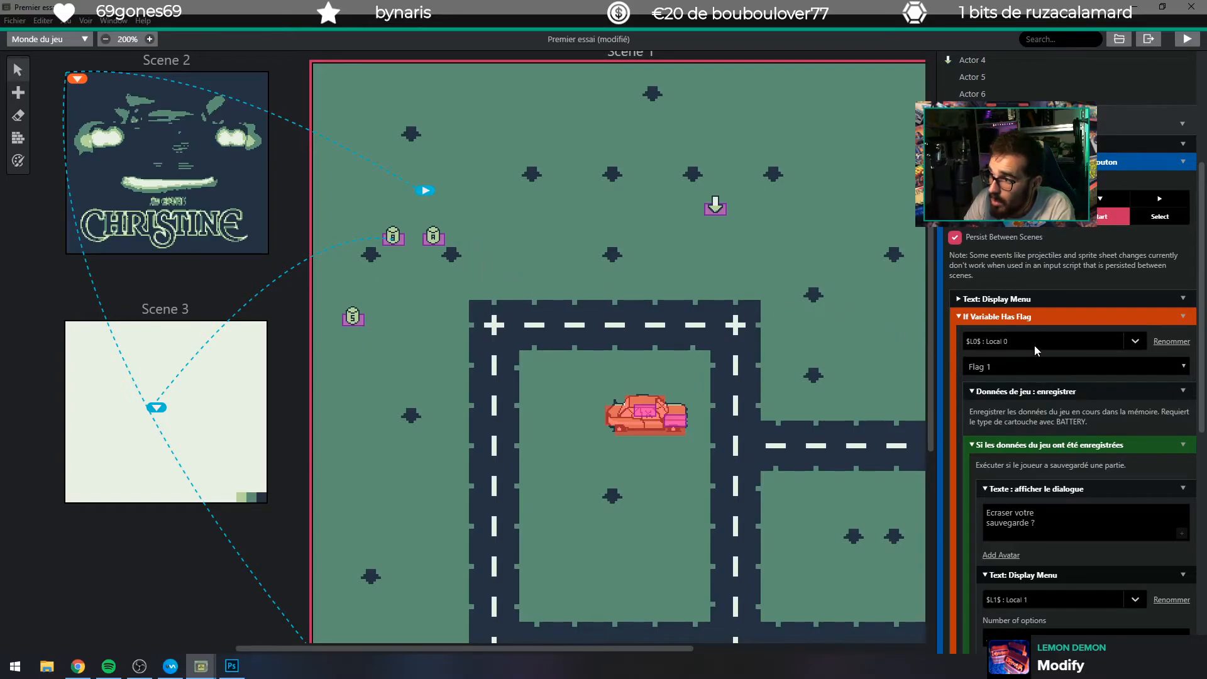
pyautogui.click(965, 316)
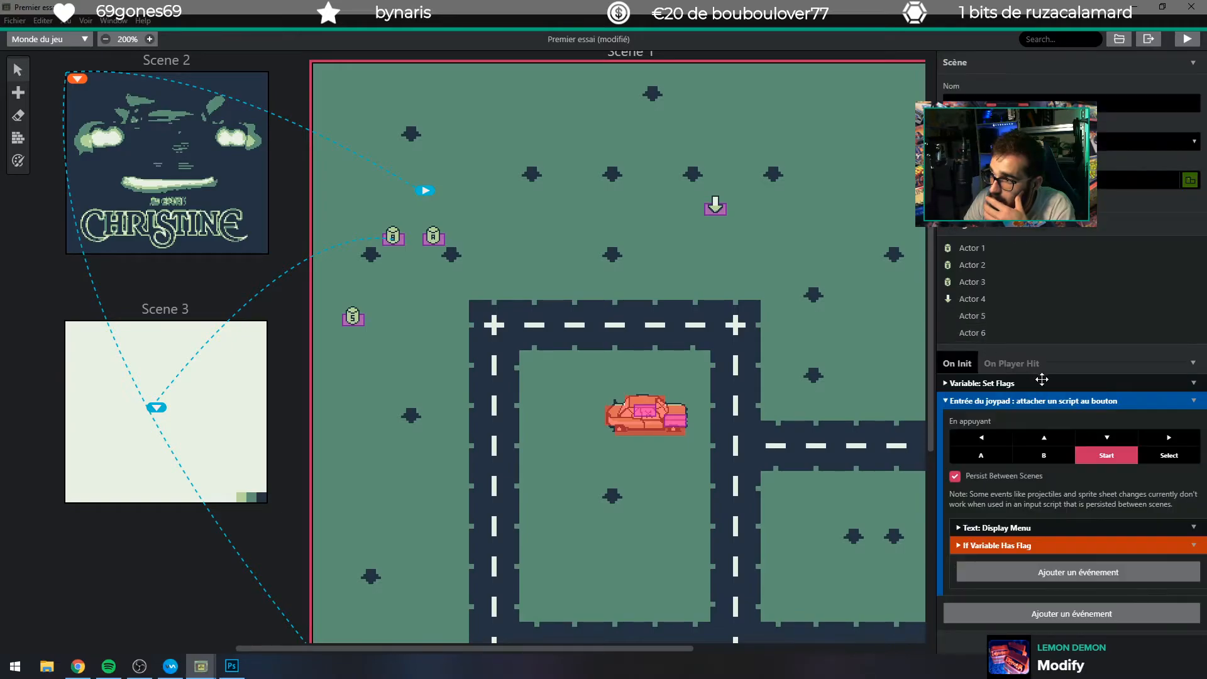
# Examine which variables are available for the Flag 1 condition in the interaction script on the parked Fury's middle actor.
pyautogui.click(651, 410)
pyautogui.scroll(-4, 1041, 402)
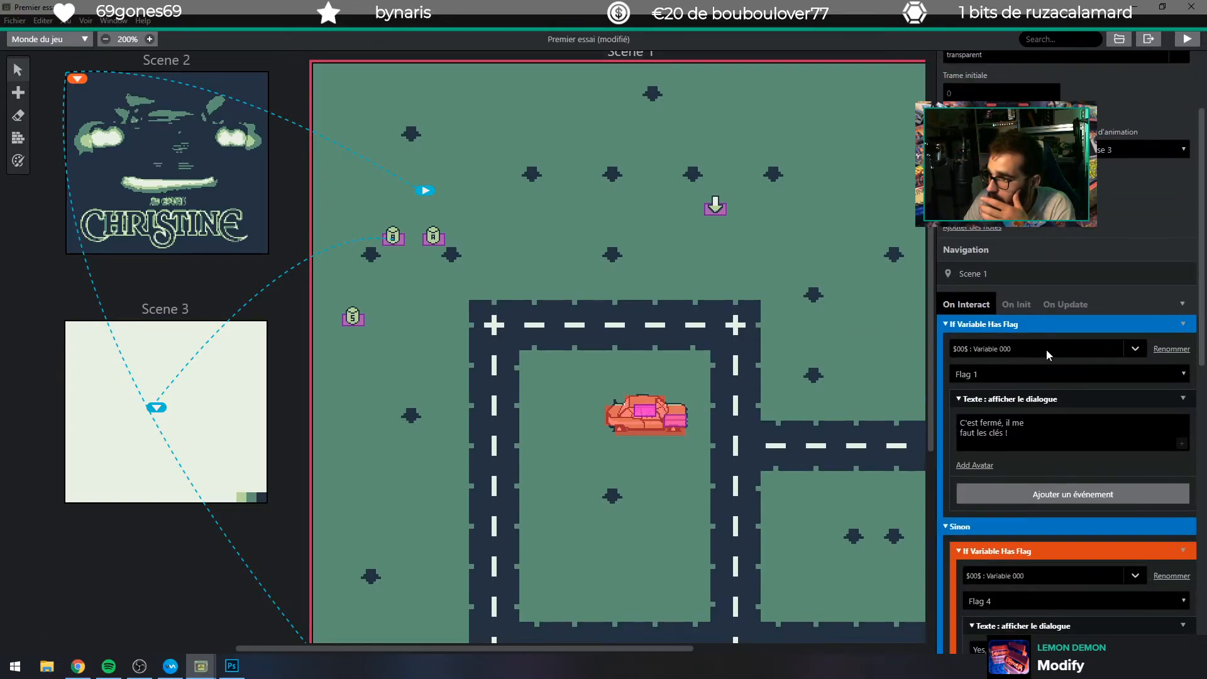
pyautogui.click(1046, 349)
pyautogui.scroll(-3, 1033, 375)
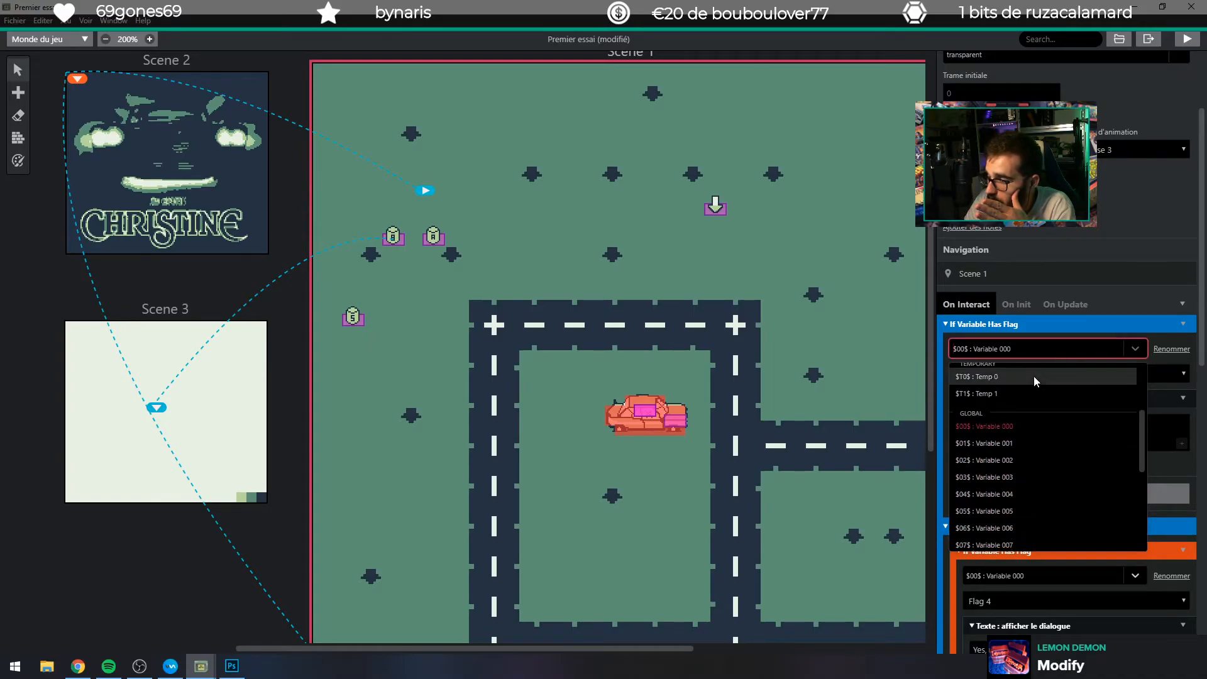
pyautogui.scroll(3, 1004, 417)
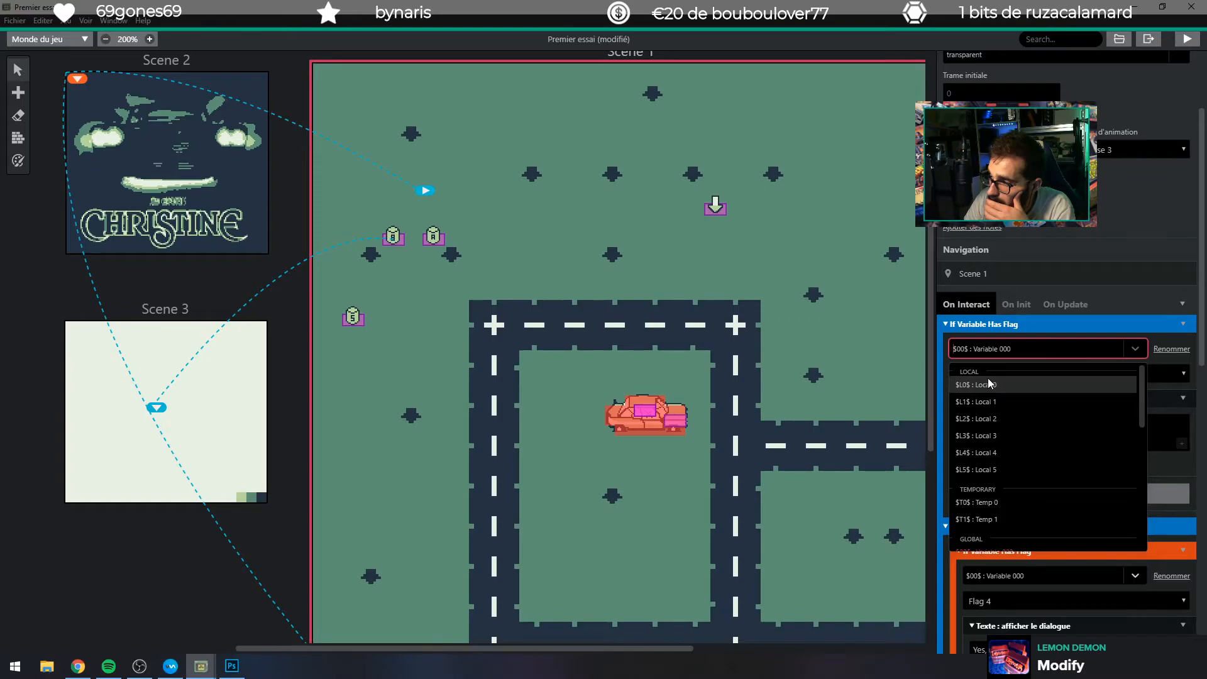
pyautogui.scroll(-10, 985, 375)
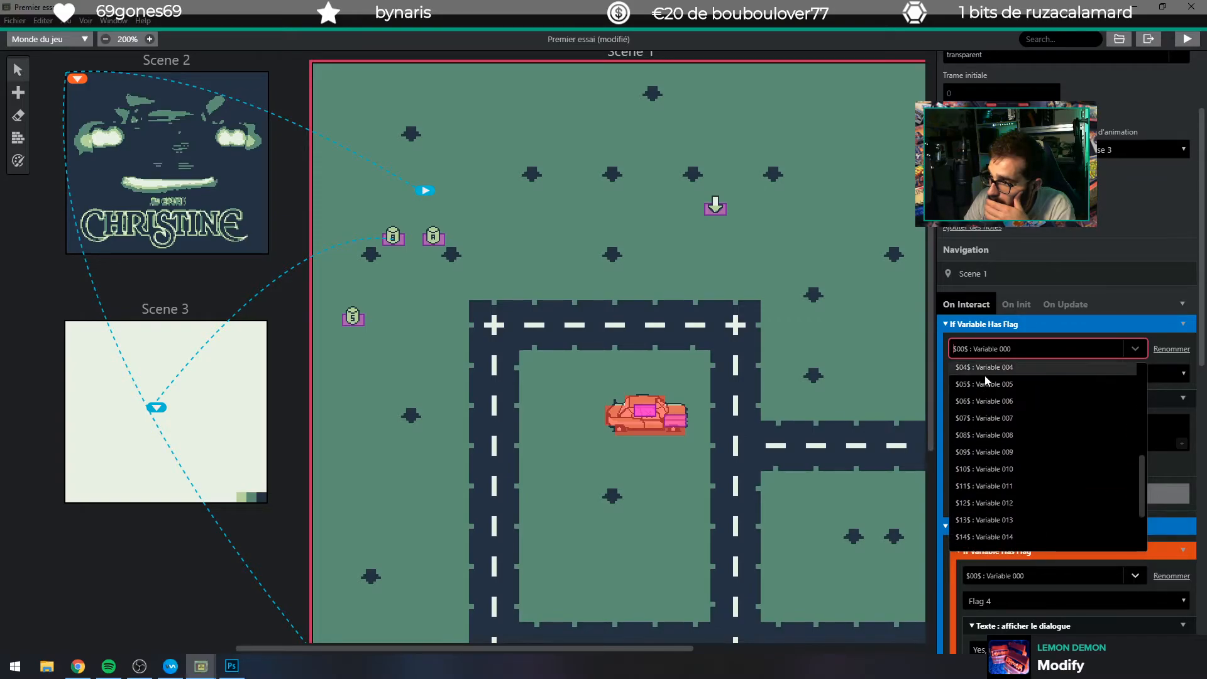
pyautogui.click(1083, 237)
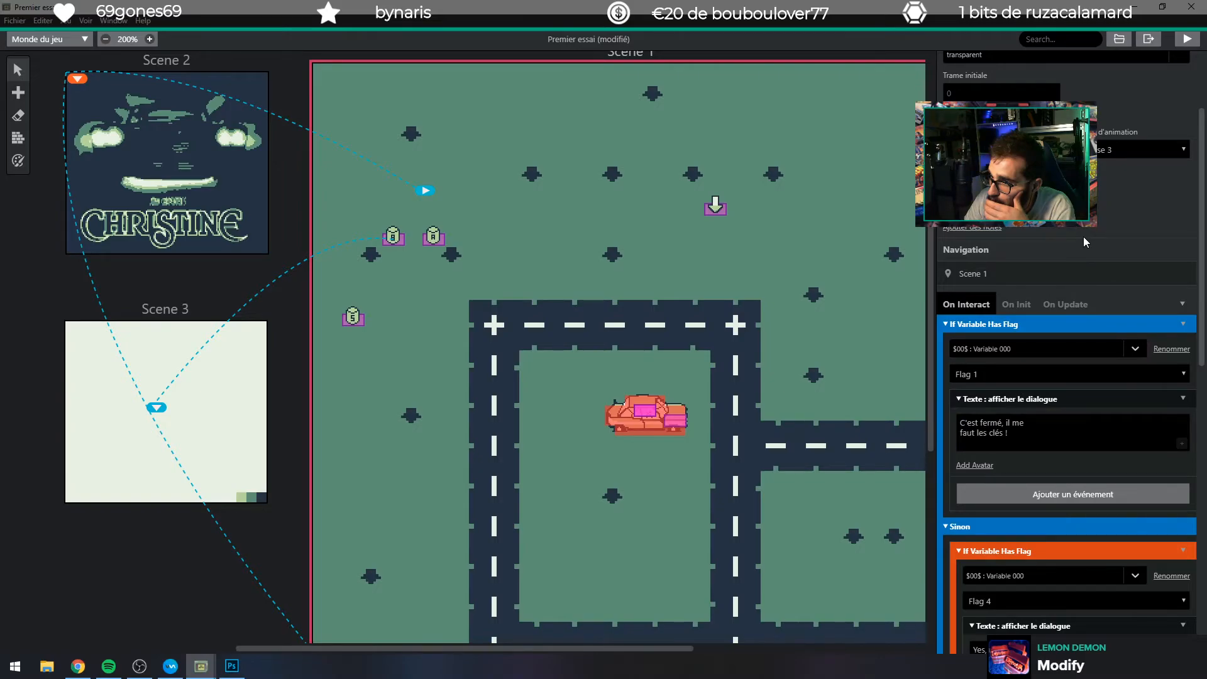
# Compare the interaction scripts of the Fury's front and middle actors and recheck the middle one's variable choices.
pyautogui.click(689, 420)
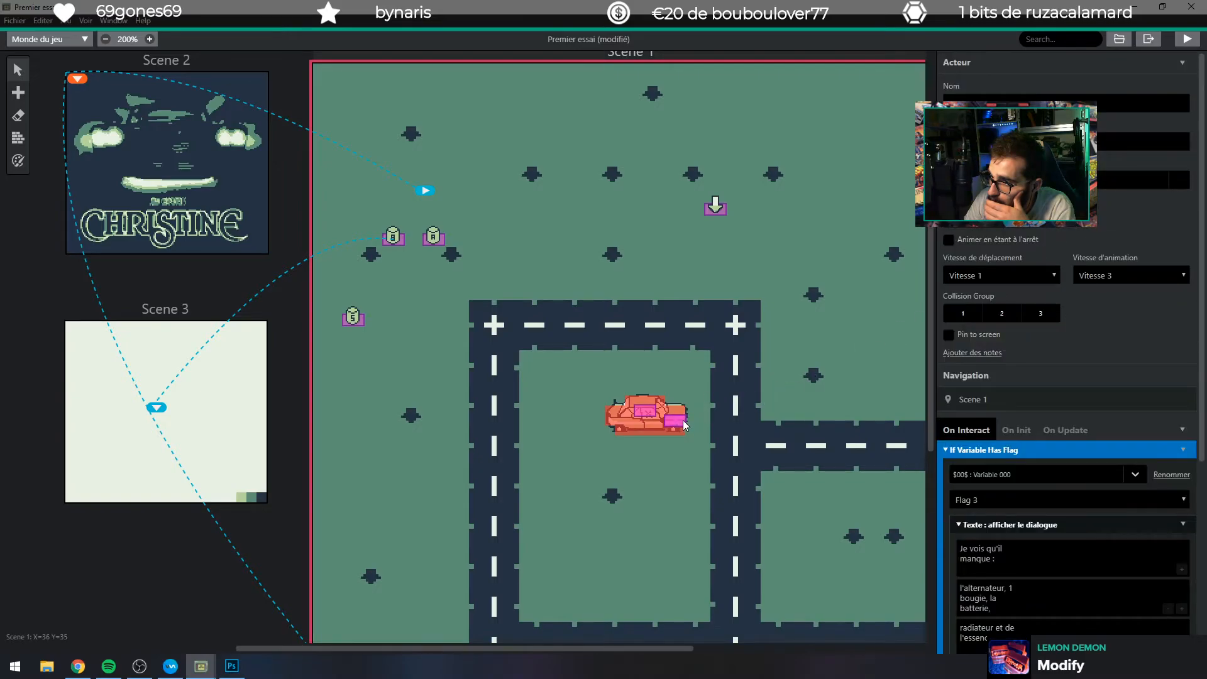
pyautogui.click(636, 413)
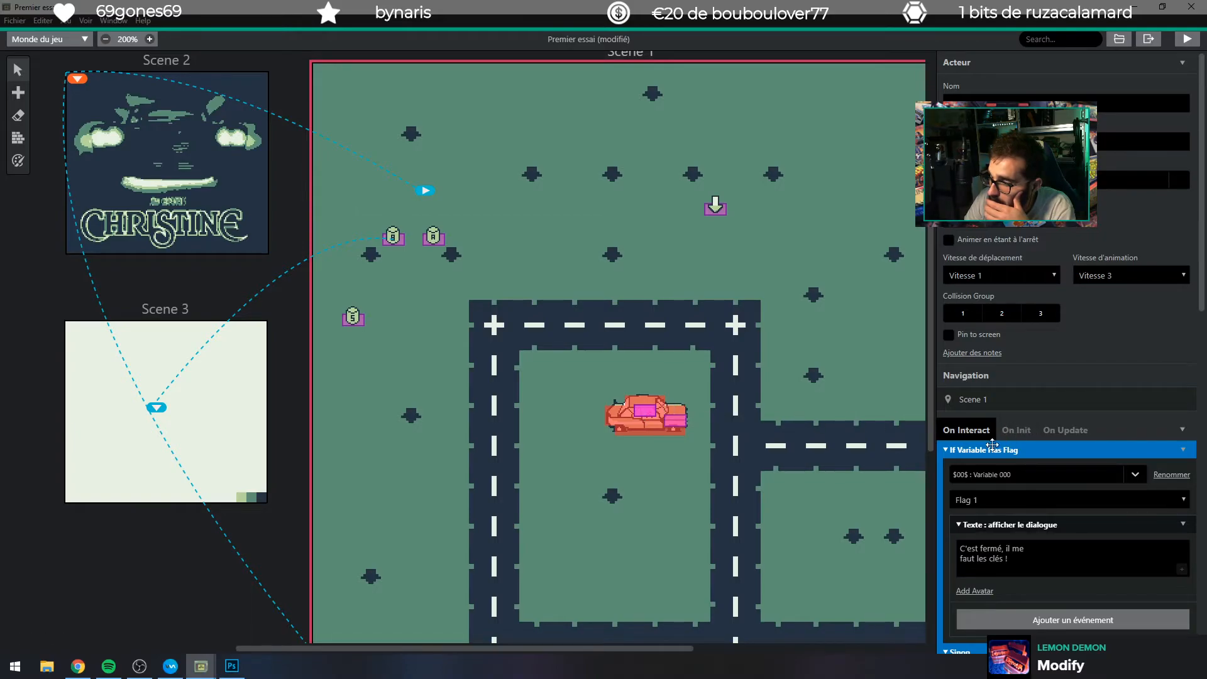
pyautogui.click(980, 468)
pyautogui.click(979, 468)
pyautogui.click(980, 468)
pyautogui.scroll(-2, 1008, 530)
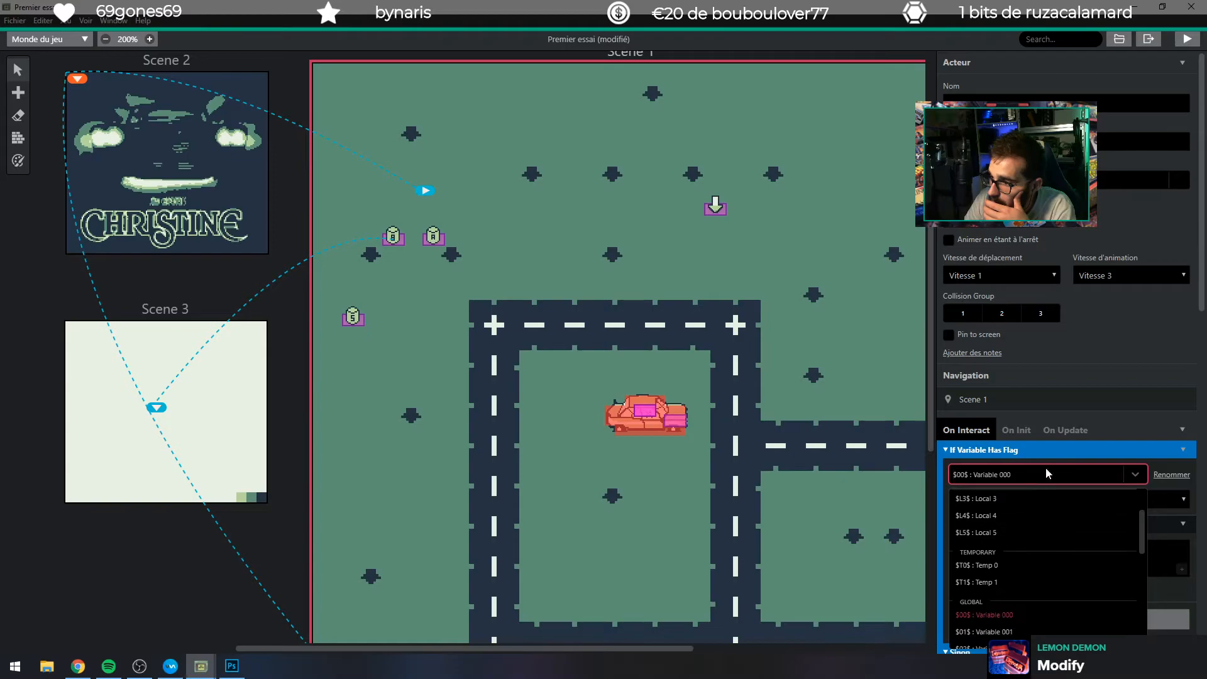
pyautogui.click(1081, 381)
# Switch to the GB Studio scripting documentation in Chrome and look through the passages matching "save".
pyautogui.click(78, 665)
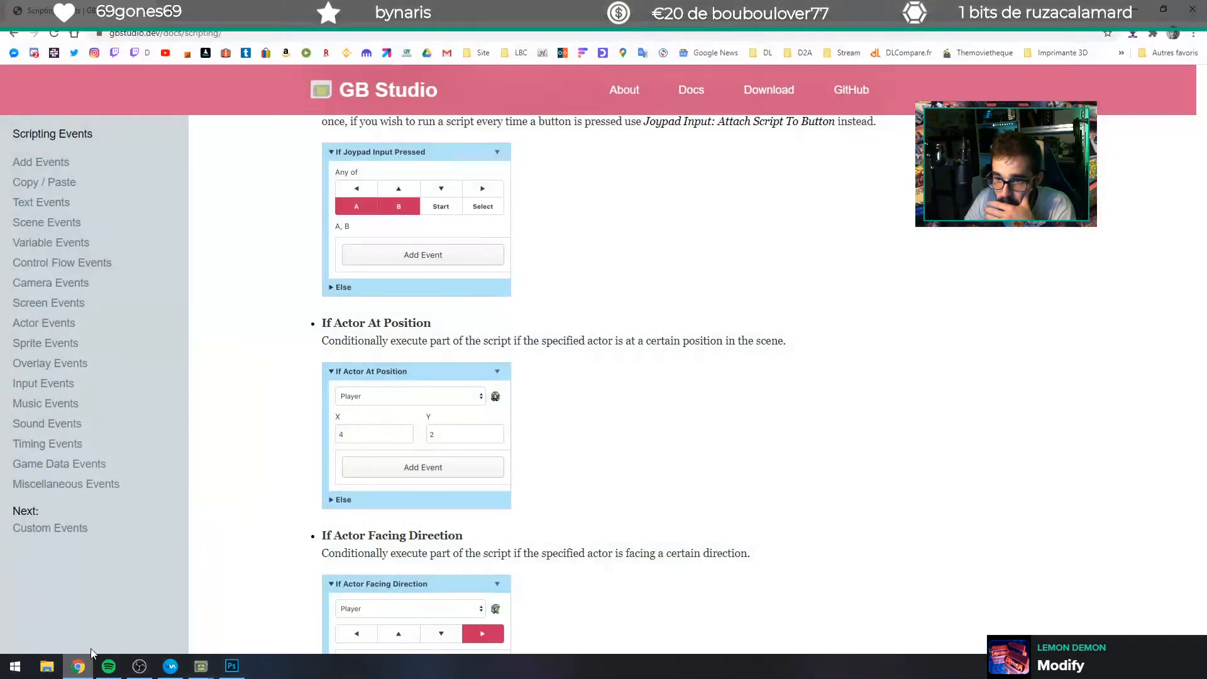
pyautogui.hotkey('ctrl', 'f')
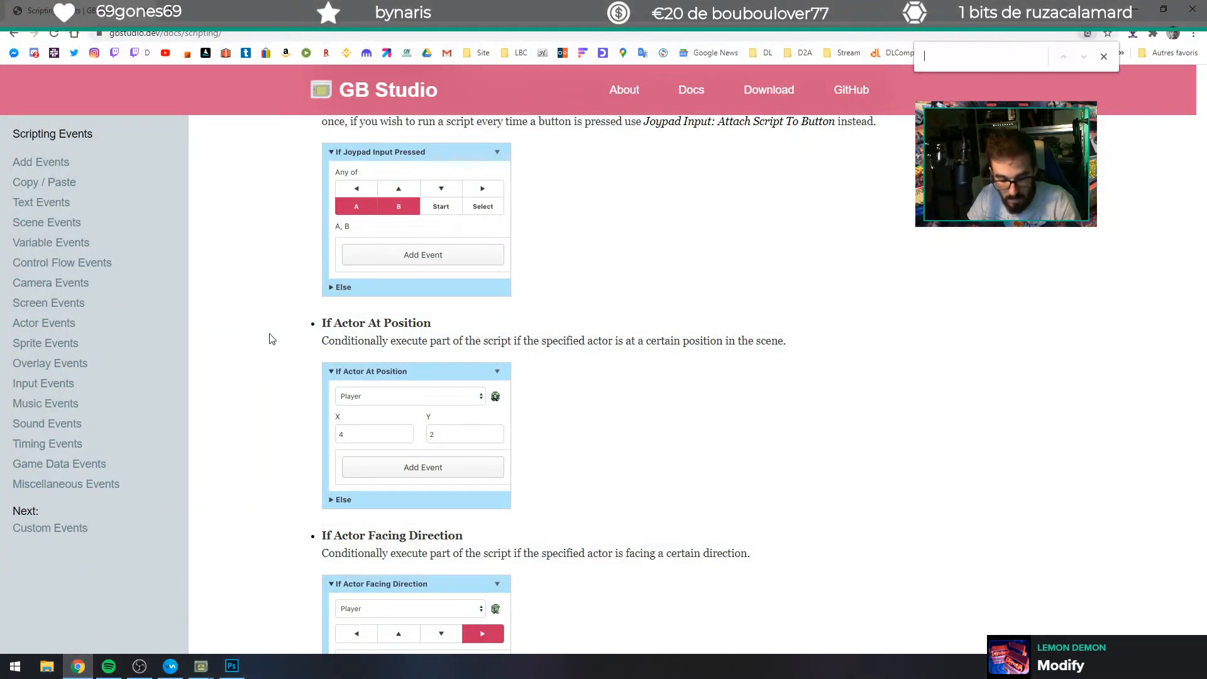
pyautogui.write('save')
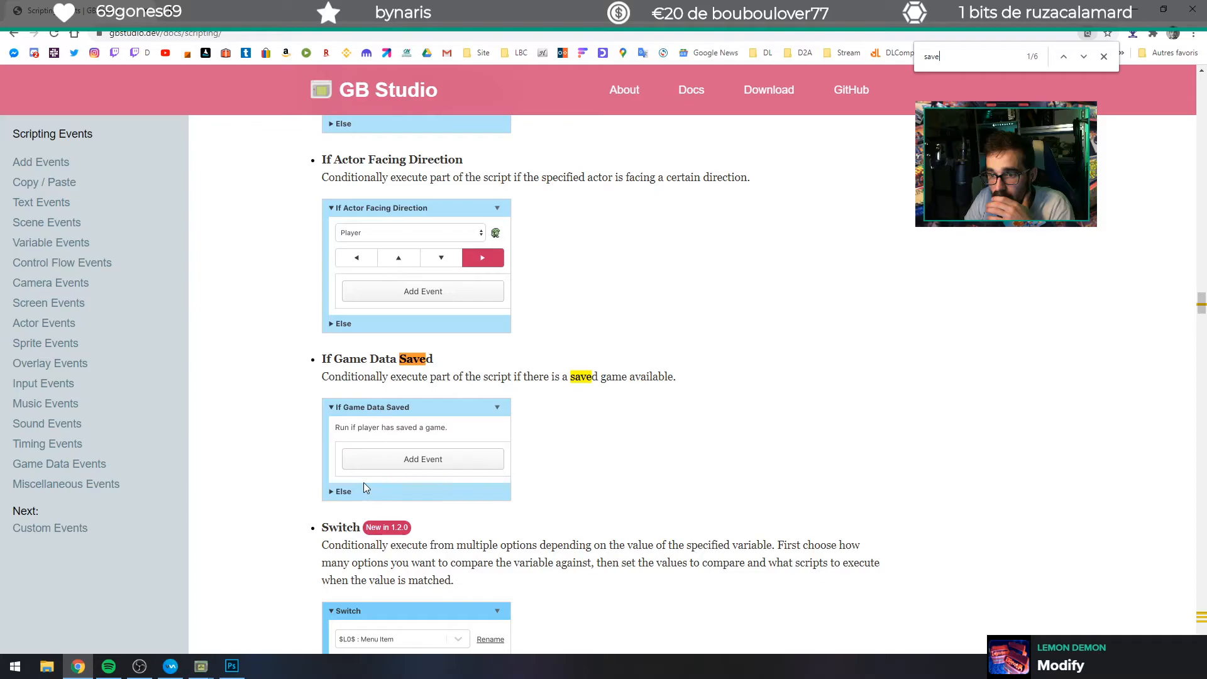
pyautogui.press('Return')
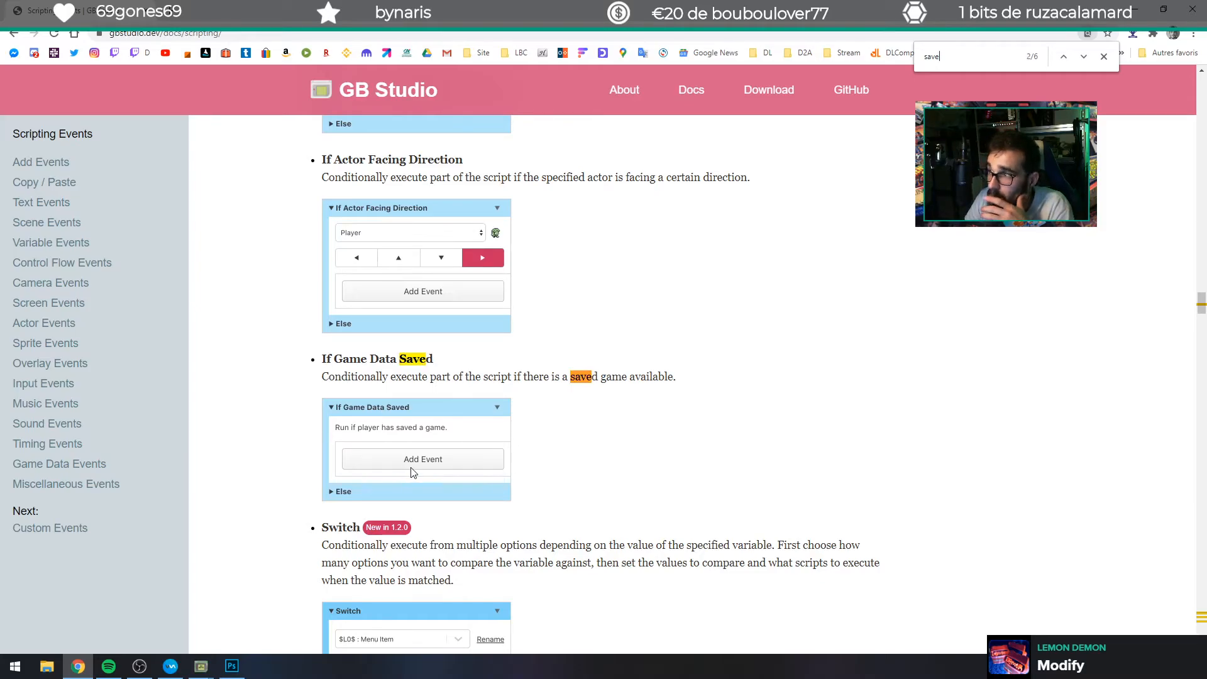
pyautogui.press('Return')
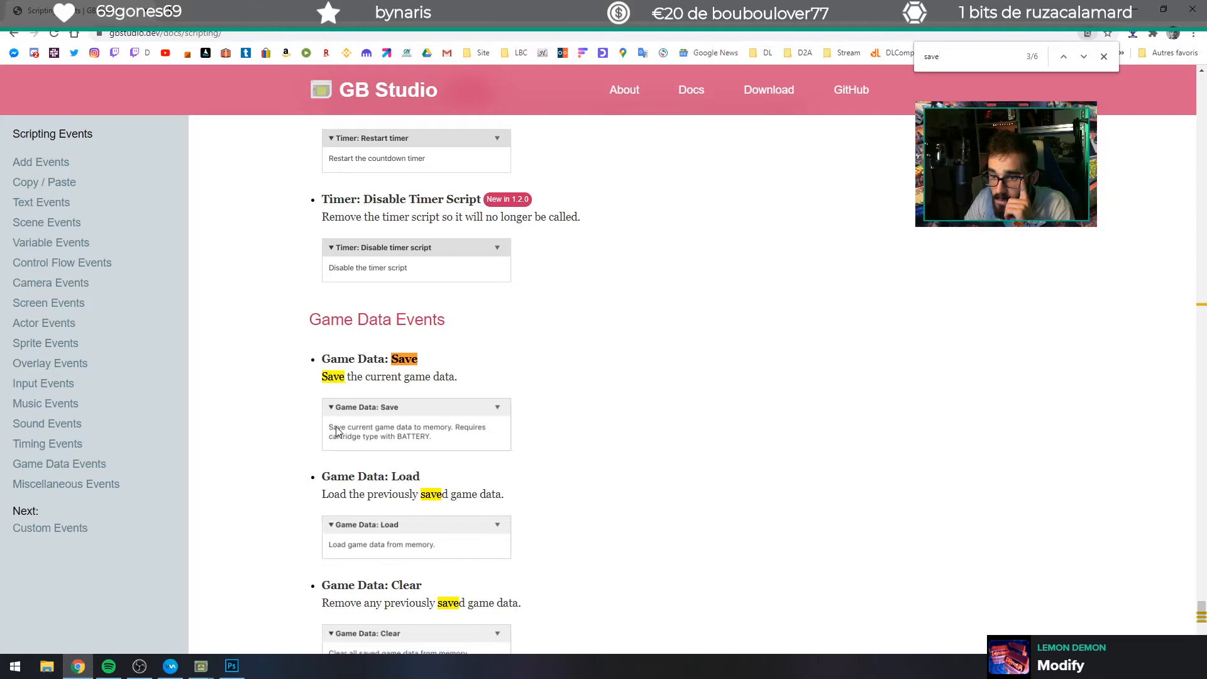
# Read the Game Data: Save entry under Game Data Events in the scripting documentation.
pyautogui.scroll(-1, 325, 454)
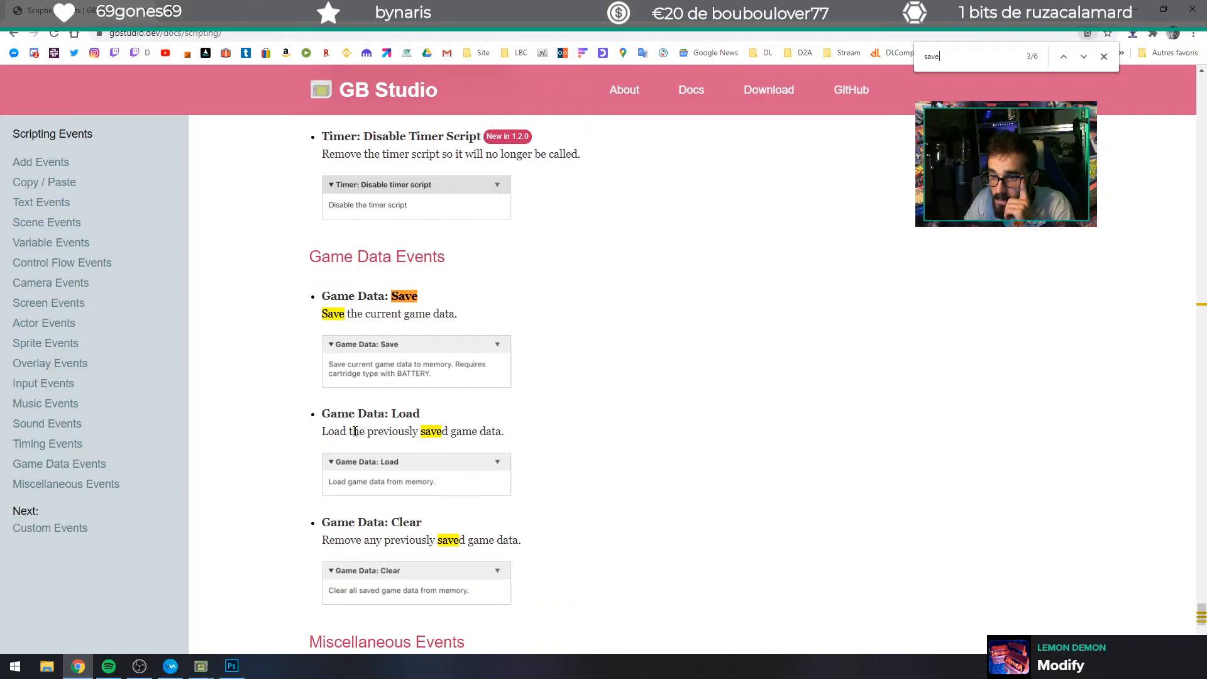
pyautogui.moveTo(331, 297); pyautogui.dragTo(418, 297)
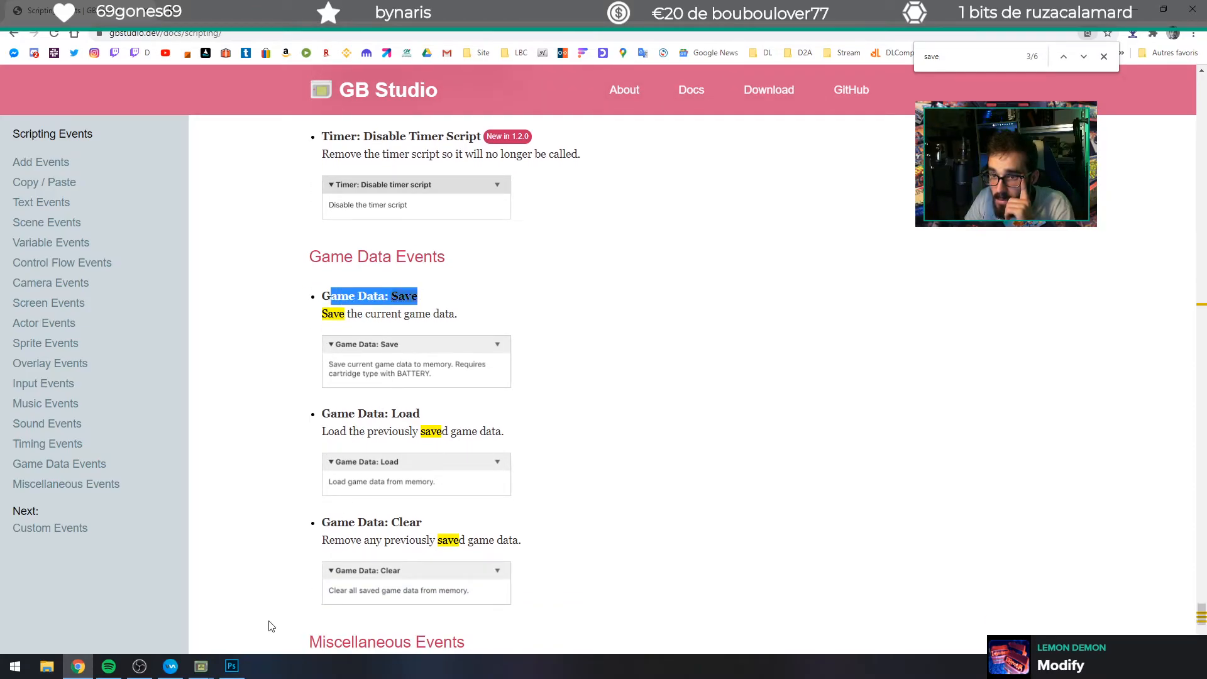
# Switch to GB Studio and expand the If Variable Has Flag event in Scene 1's Start button script down to its nested save event.
pyautogui.click(201, 665)
pyautogui.click(303, 570)
pyautogui.click(221, 609)
pyautogui.scroll(-5, 1060, 419)
pyautogui.scroll(6, 1051, 433)
pyautogui.scroll(3, 733, 370)
pyautogui.click(458, 312)
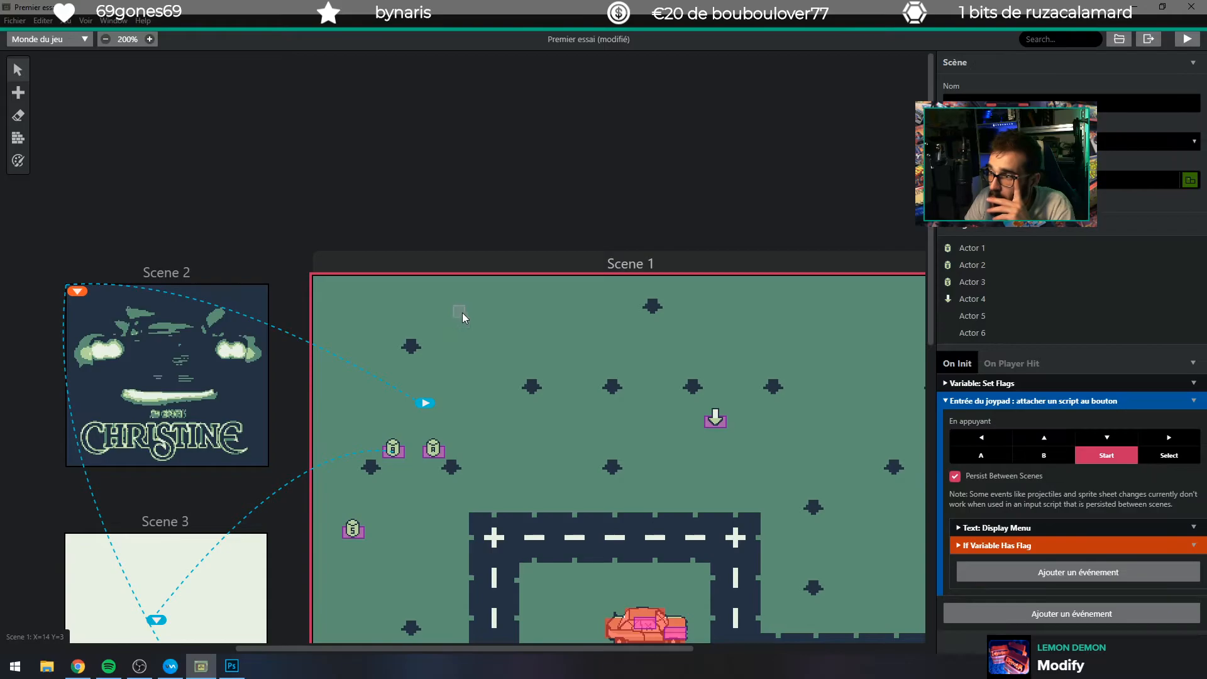
pyautogui.click(963, 546)
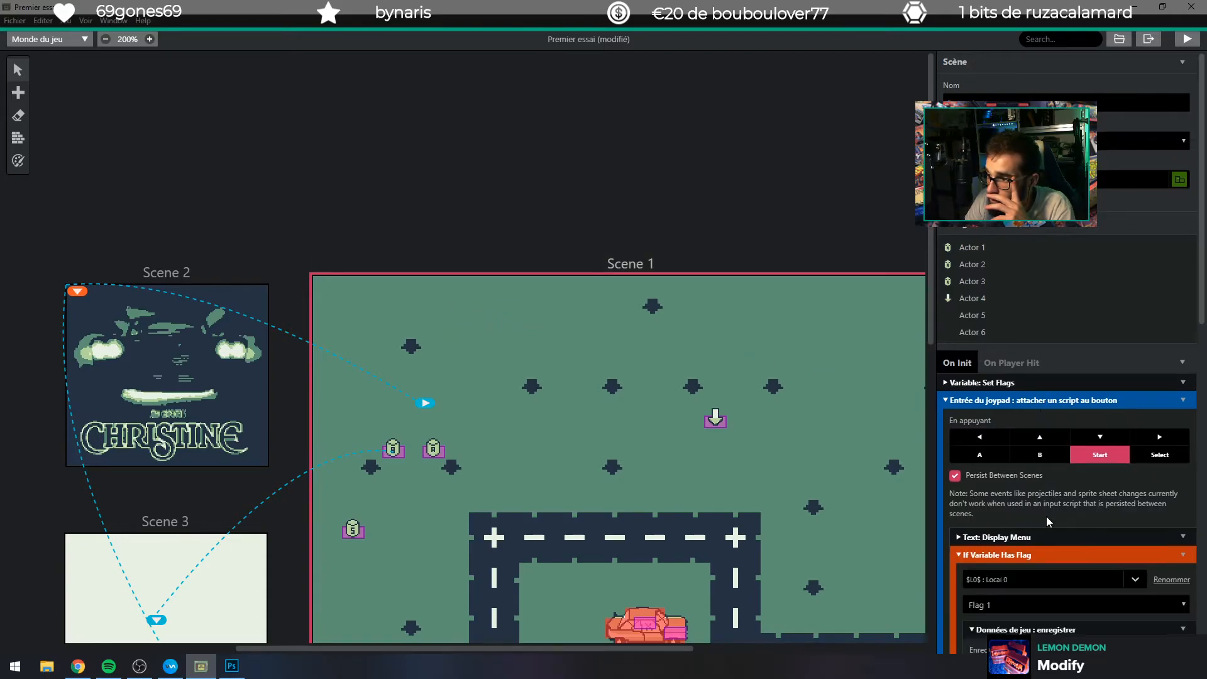
pyautogui.scroll(-11, 1044, 516)
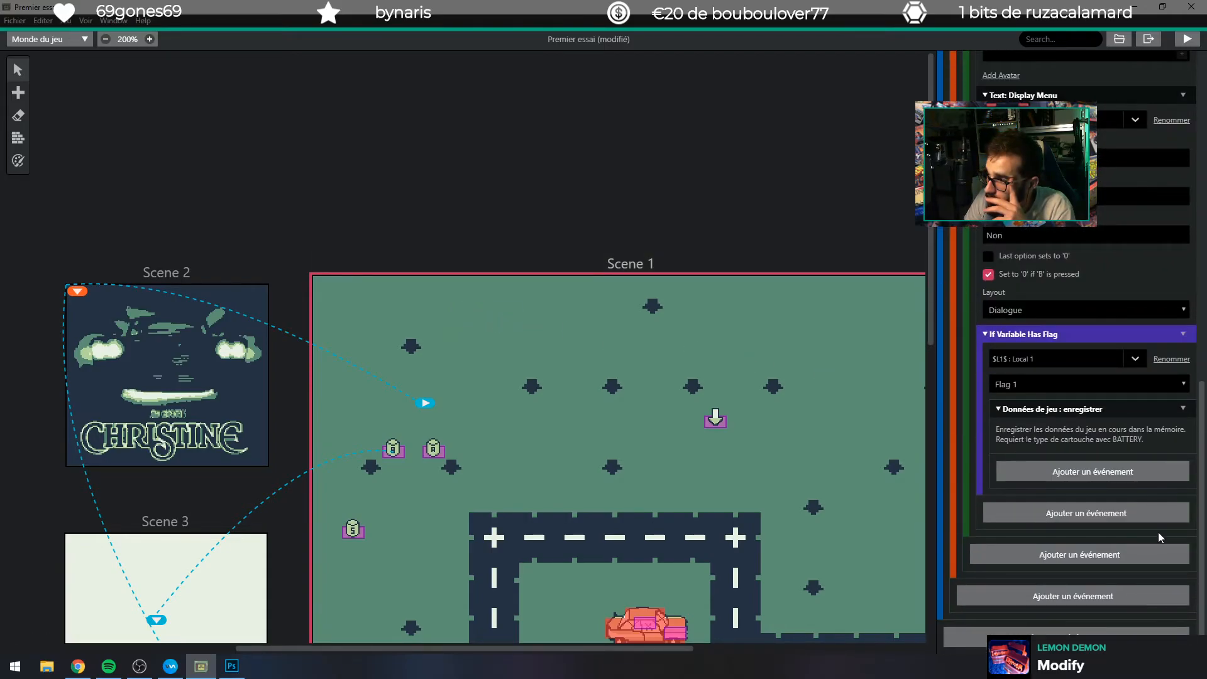
# Add a second "Données de jeu : enregistrer" event inside the nested Local 1 Flag 1 condition.
pyautogui.click(1066, 473)
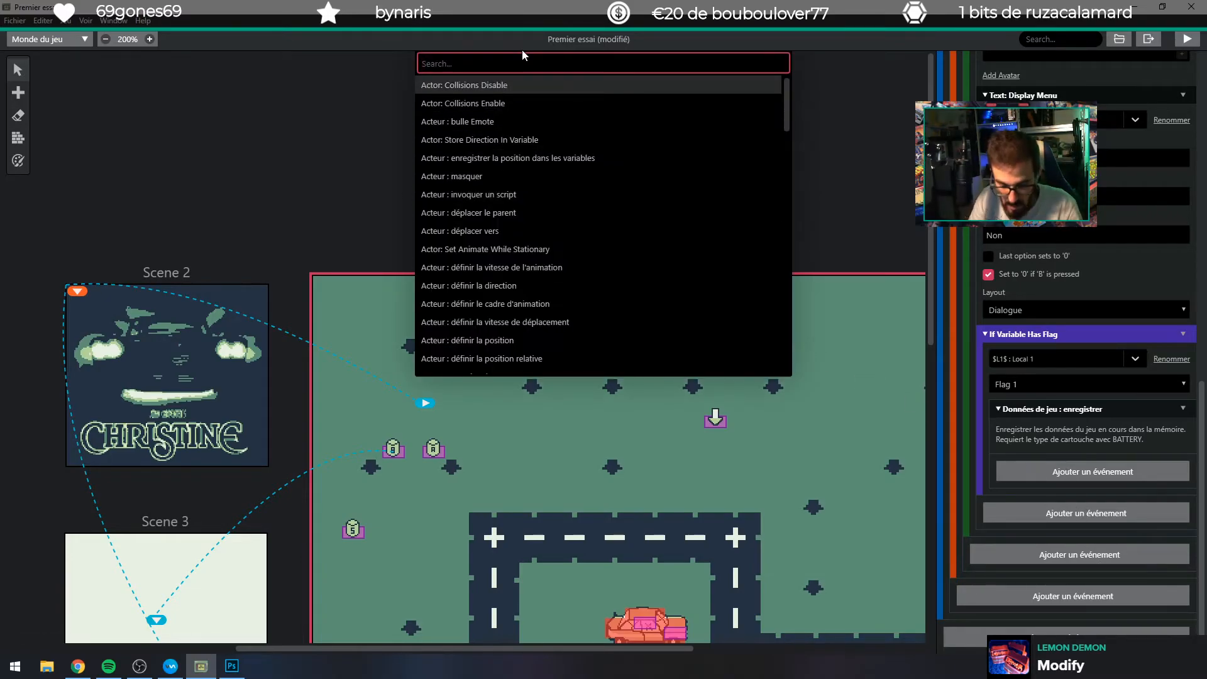
pyautogui.write('game')
pyautogui.press('BackSpace')
pyautogui.press('BackSpace')
pyautogui.press('BackSpace')
pyautogui.press('BackSpace')
pyautogui.write('data')
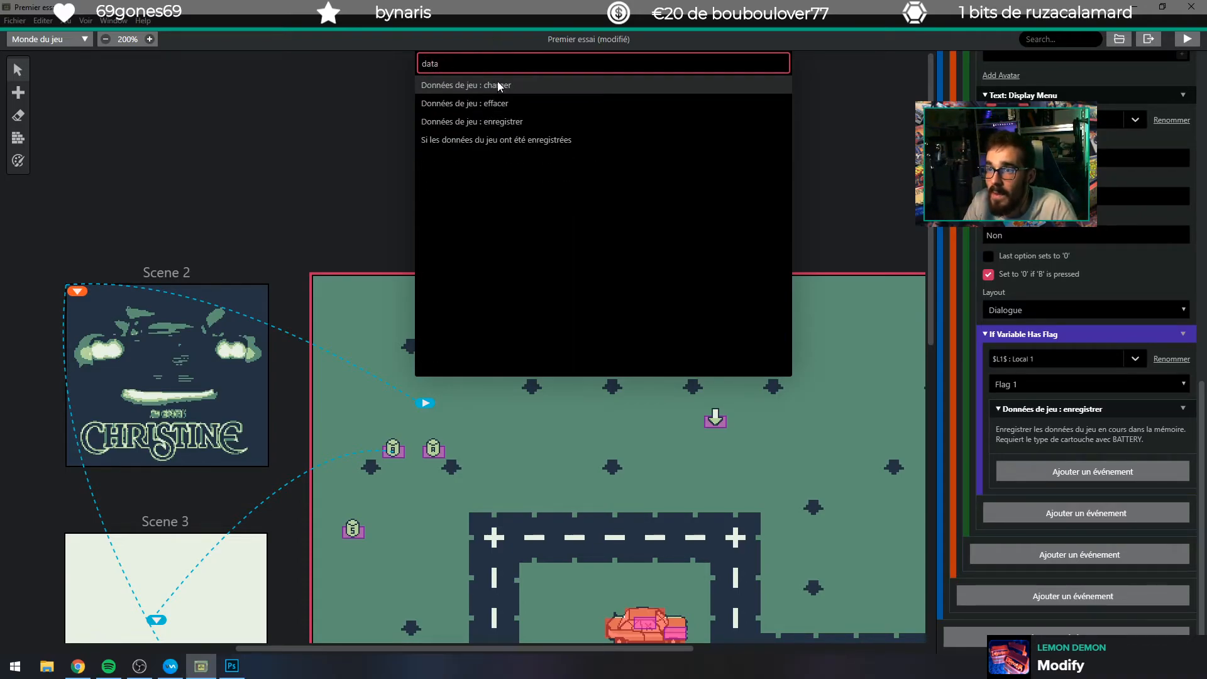
pyautogui.click(519, 121)
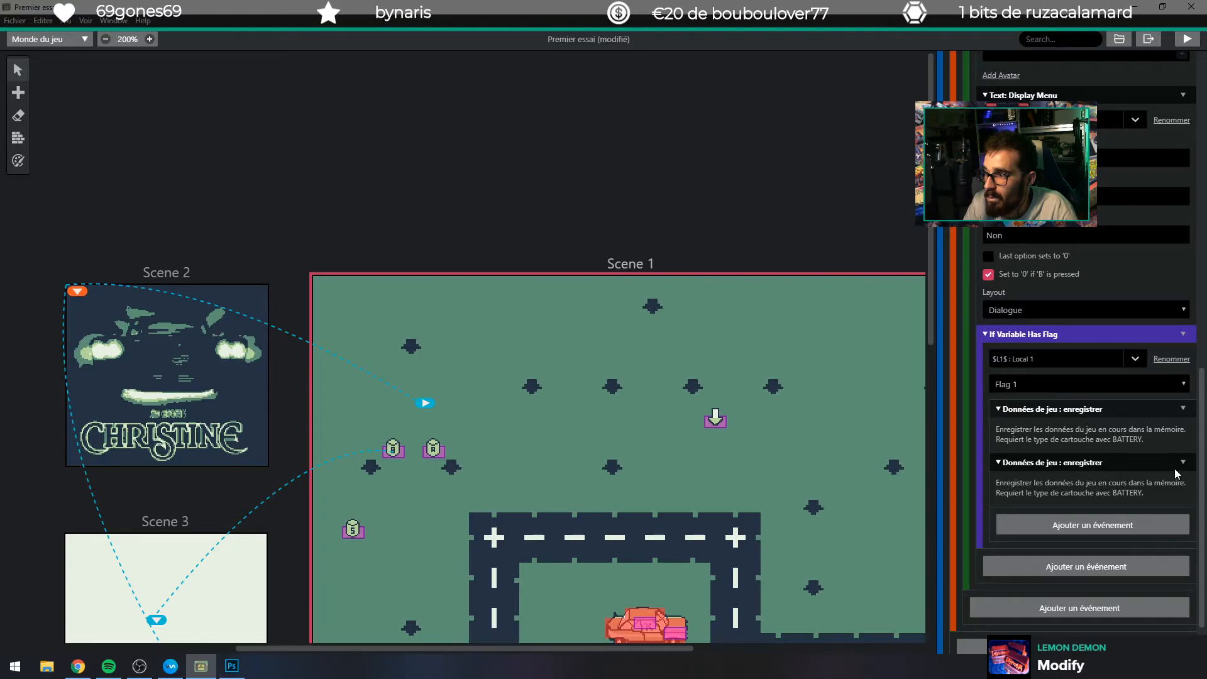
# Delete the duplicate "Données de jeu : enregistrer" event from the Local 1 condition.
pyautogui.click(1063, 406)
pyautogui.click(1063, 406)
pyautogui.click(1185, 465)
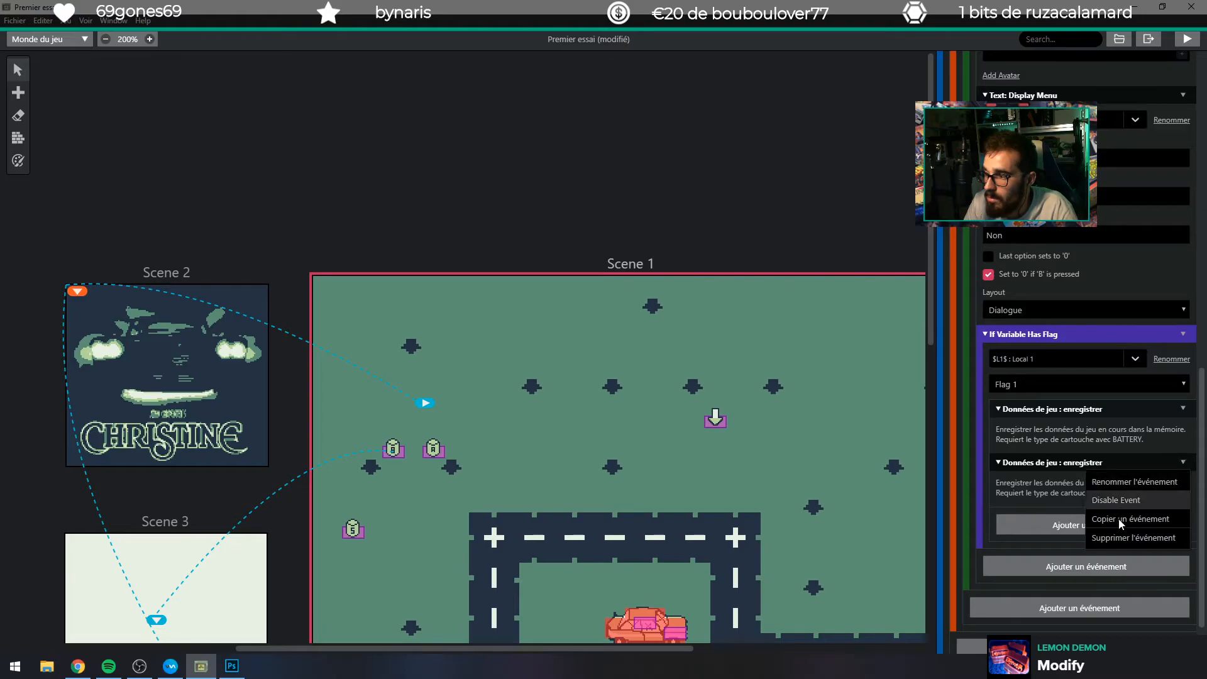
pyautogui.click(1138, 538)
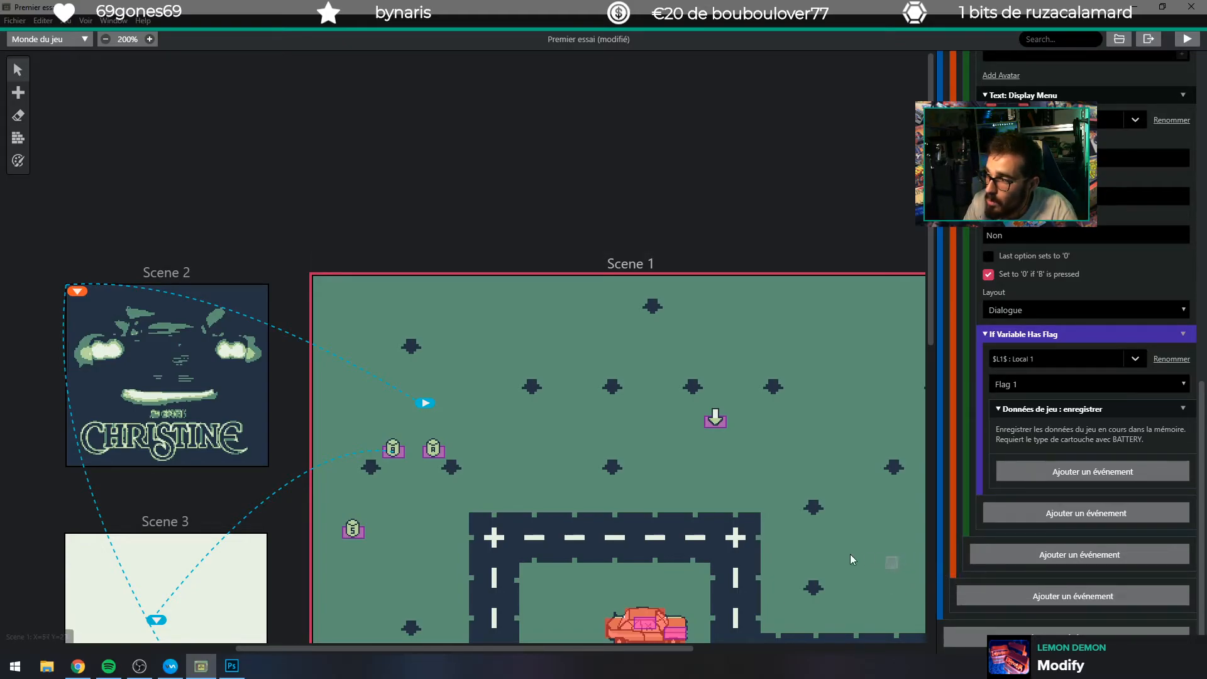
# Check the interaction script of an actor on the parked Fury in Scene 1.
pyautogui.scroll(-3, 780, 561)
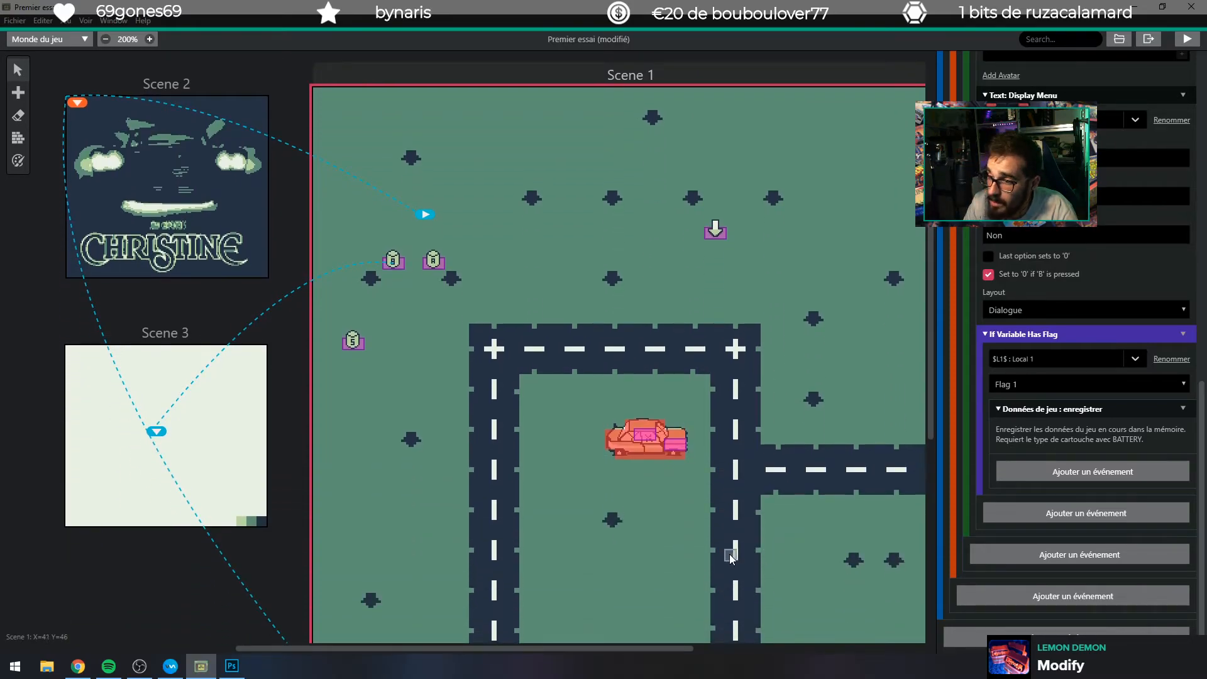
pyautogui.click(646, 439)
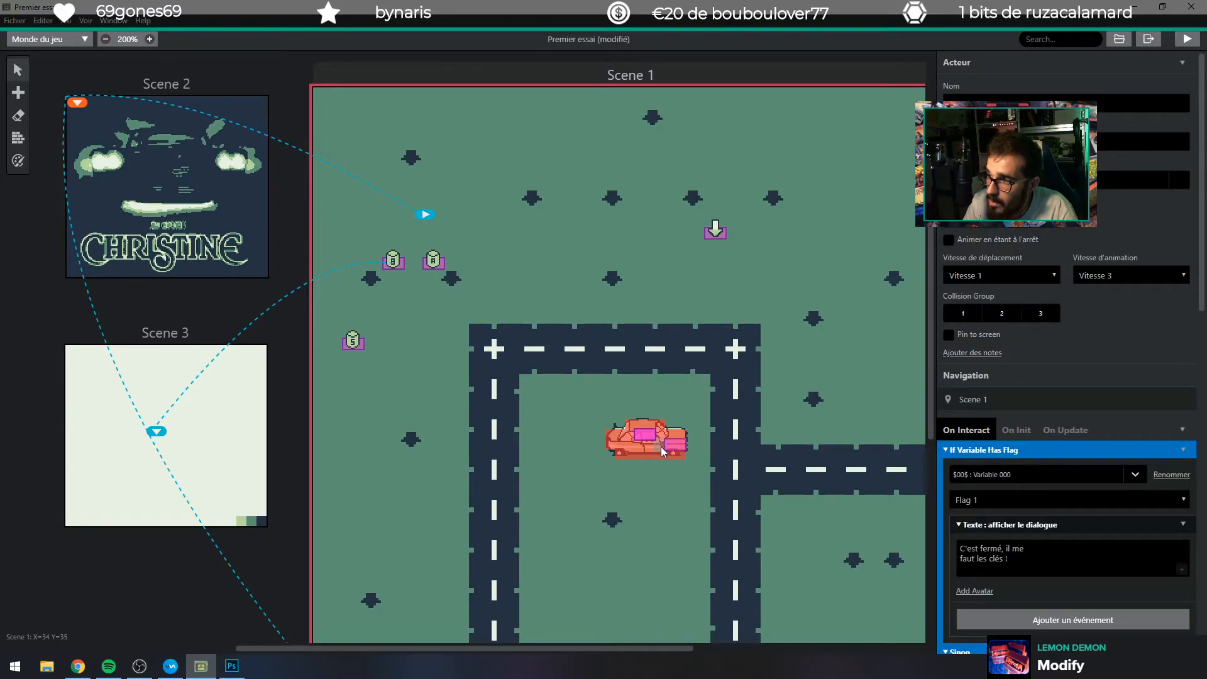
pyautogui.click(661, 446)
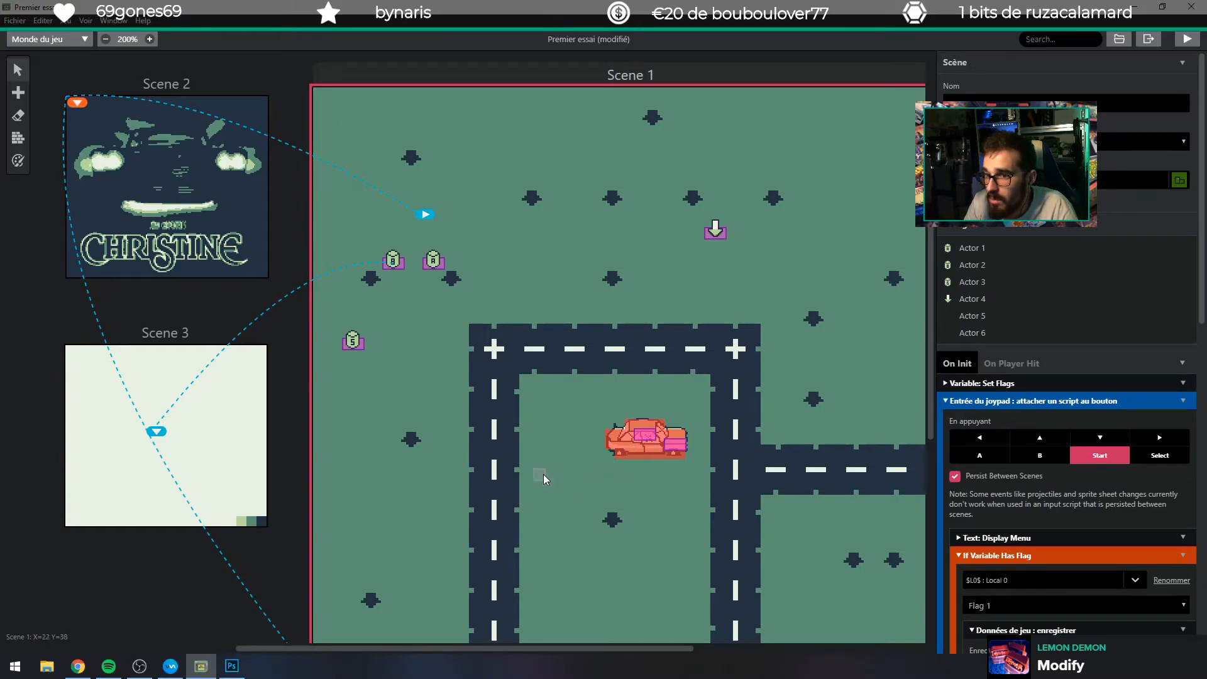
# Examine how the S barrel's interaction script handles its Save/No menu, game data save and confirmation dialogue.
pyautogui.click(353, 342)
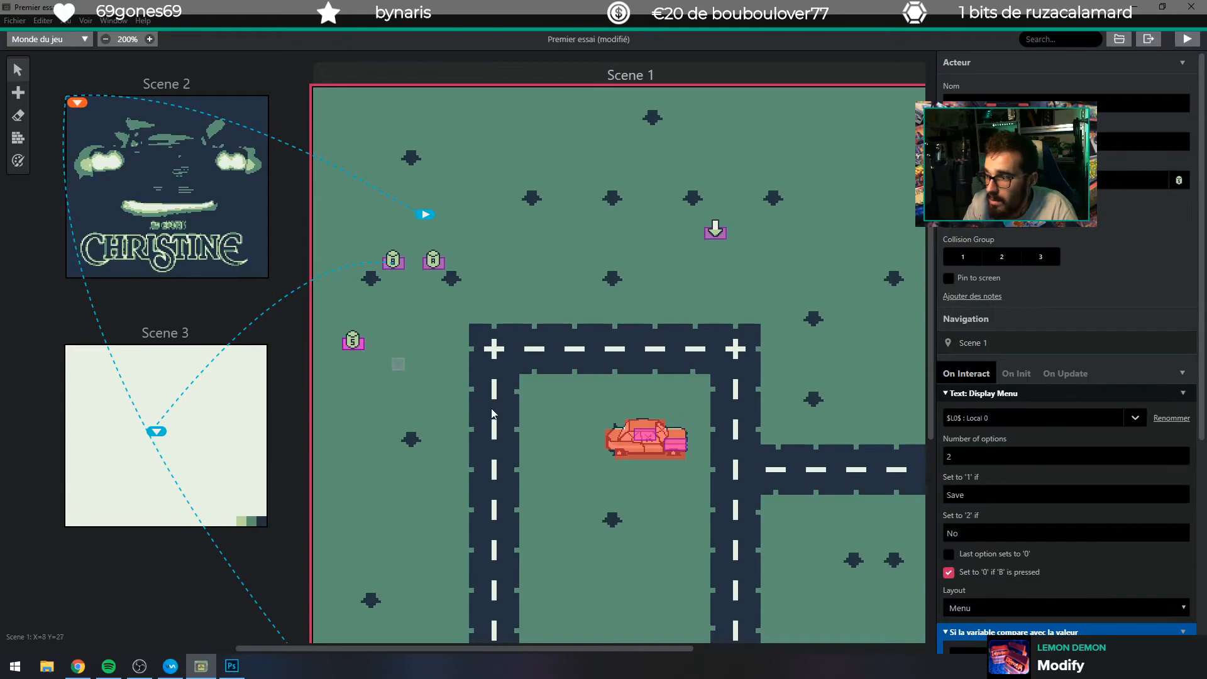
pyautogui.scroll(-5, 1008, 478)
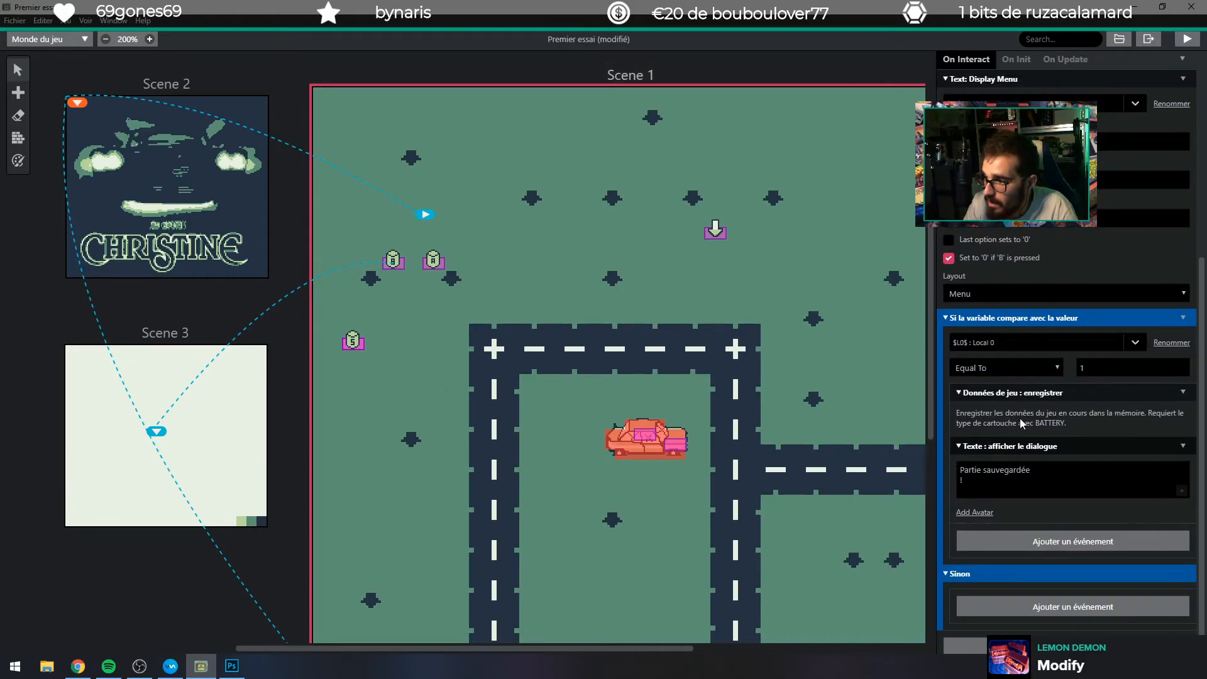
pyautogui.scroll(-1, 1019, 418)
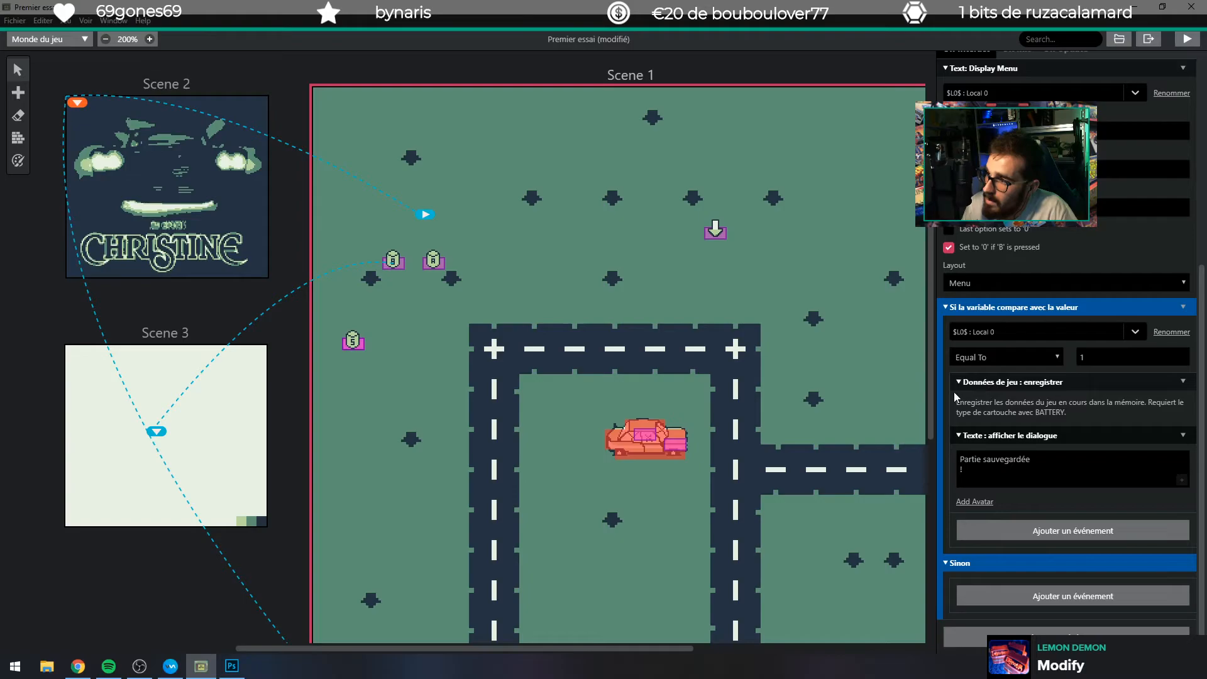
pyautogui.scroll(2, 1056, 400)
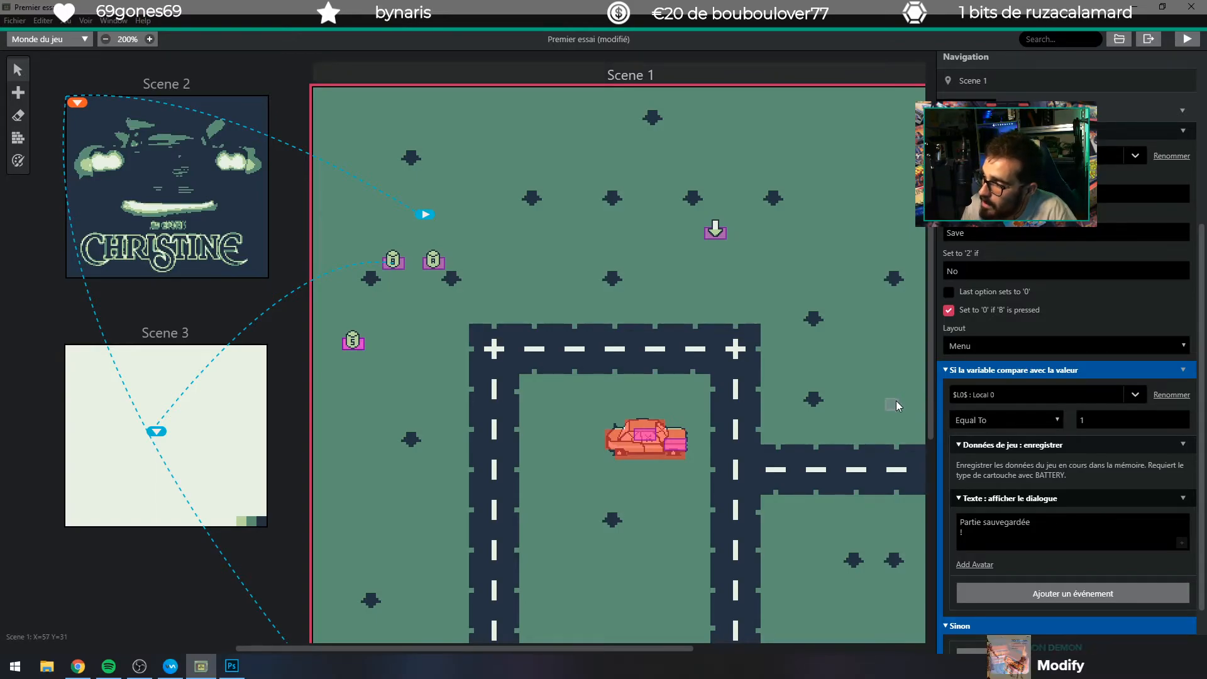
pyautogui.scroll(-3, 881, 401)
pyautogui.scroll(1, 863, 415)
pyautogui.scroll(-1, 1025, 420)
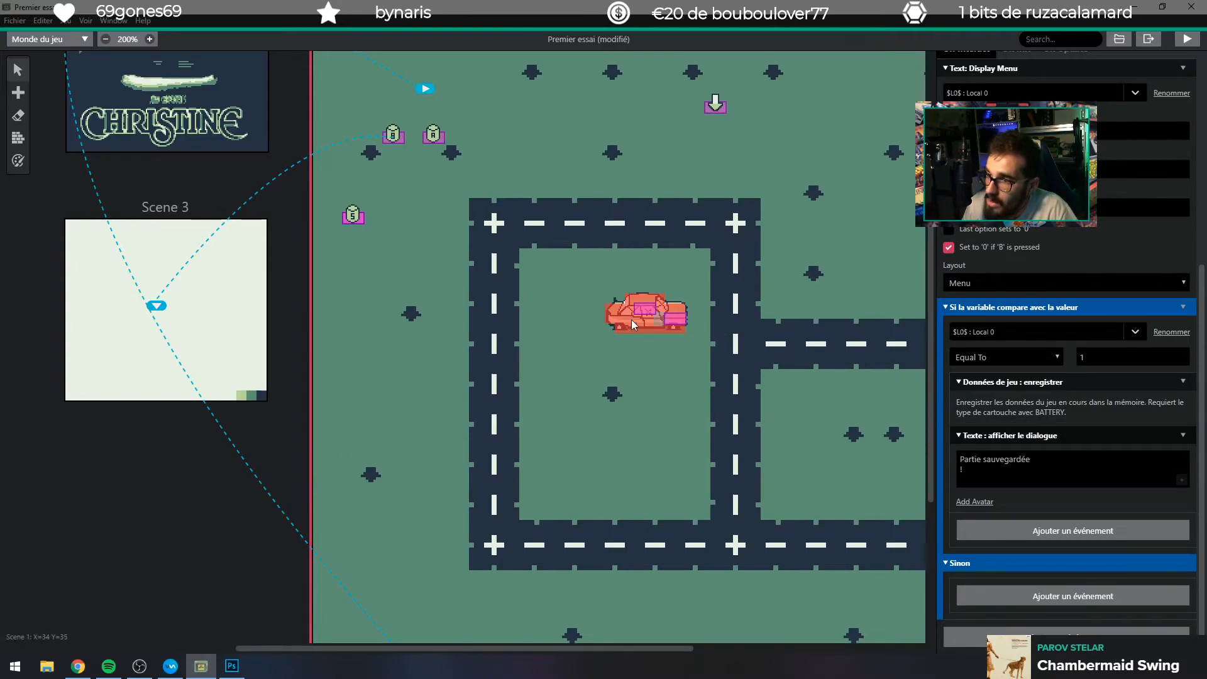
pyautogui.scroll(5, 1005, 189)
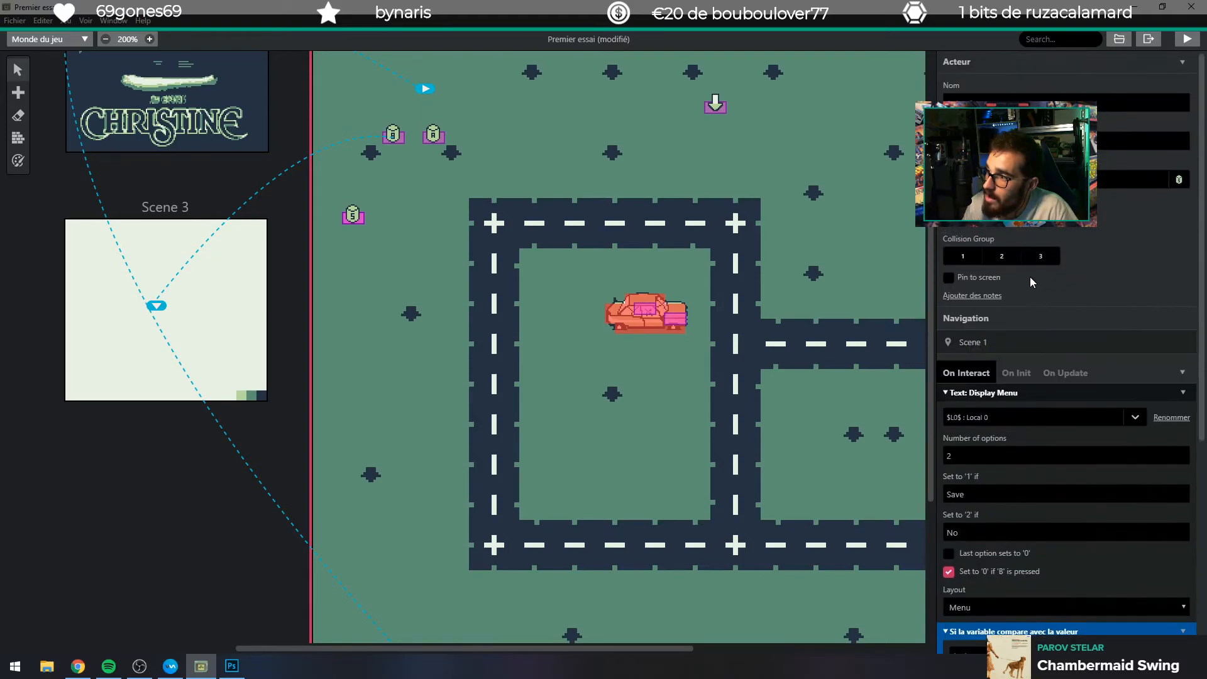
pyautogui.click(968, 392)
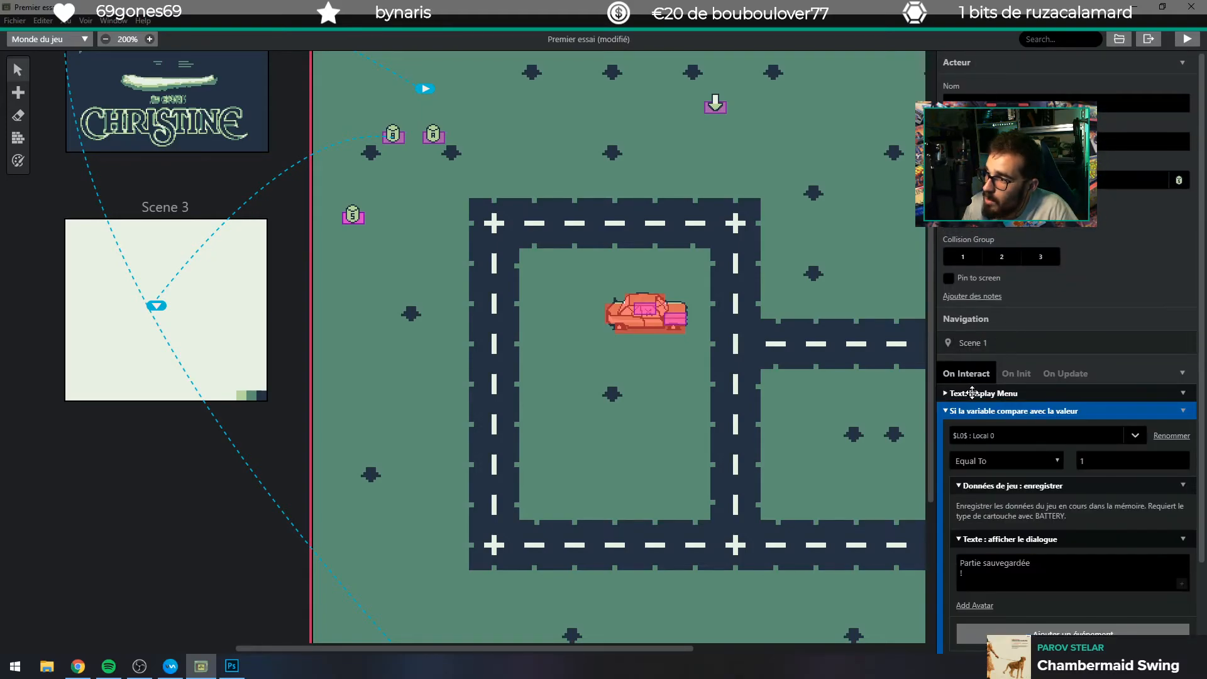
# Add a display dialogue event reading "Sauvegard ok" after the game data save in Scene 1's Start button script.
pyautogui.click(510, 359)
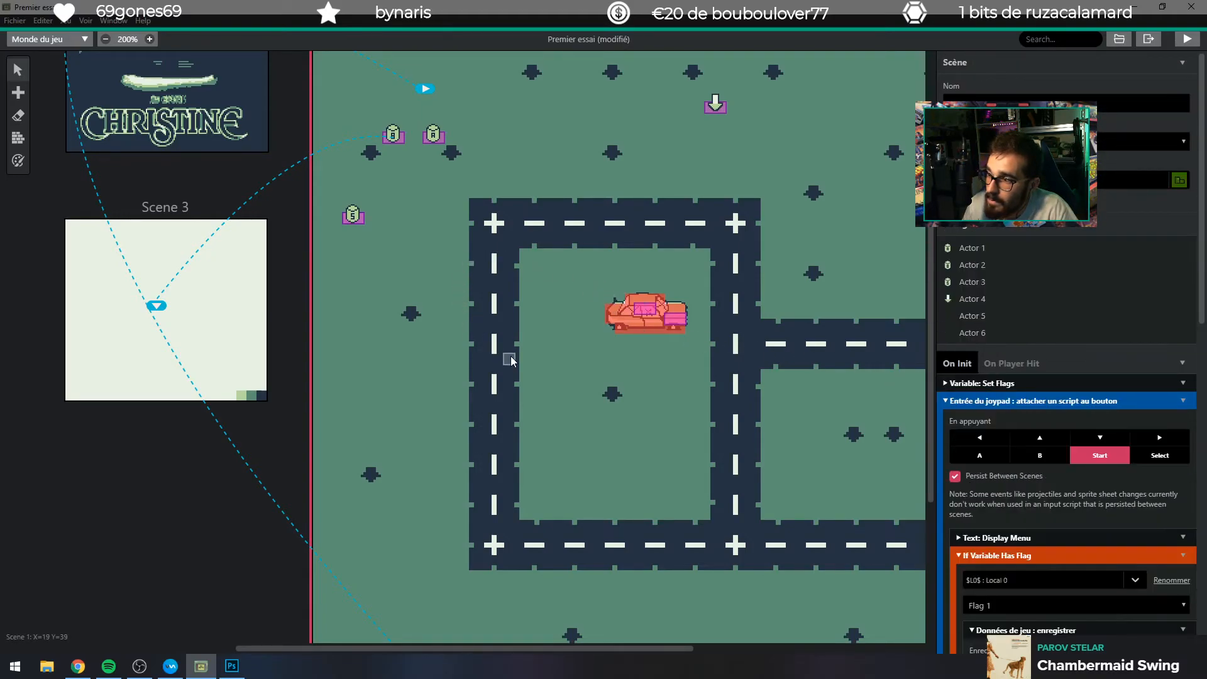
pyautogui.scroll(-10, 1068, 534)
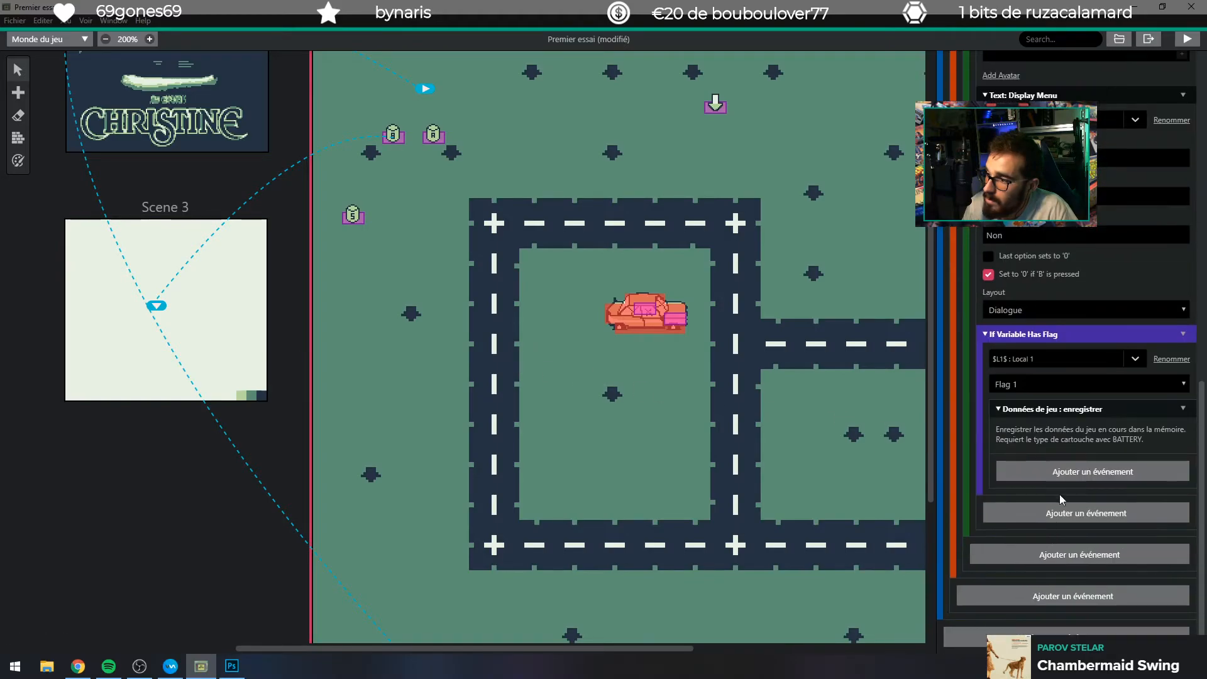
pyautogui.click(1061, 474)
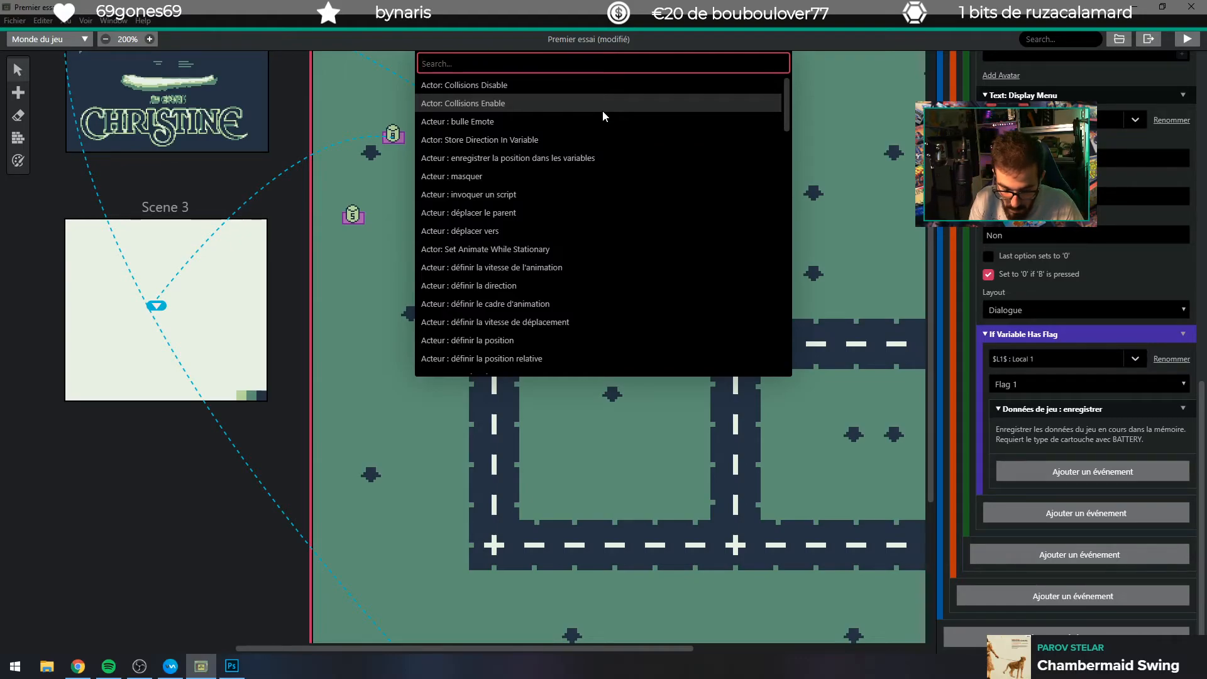
pyautogui.write('Sauve')
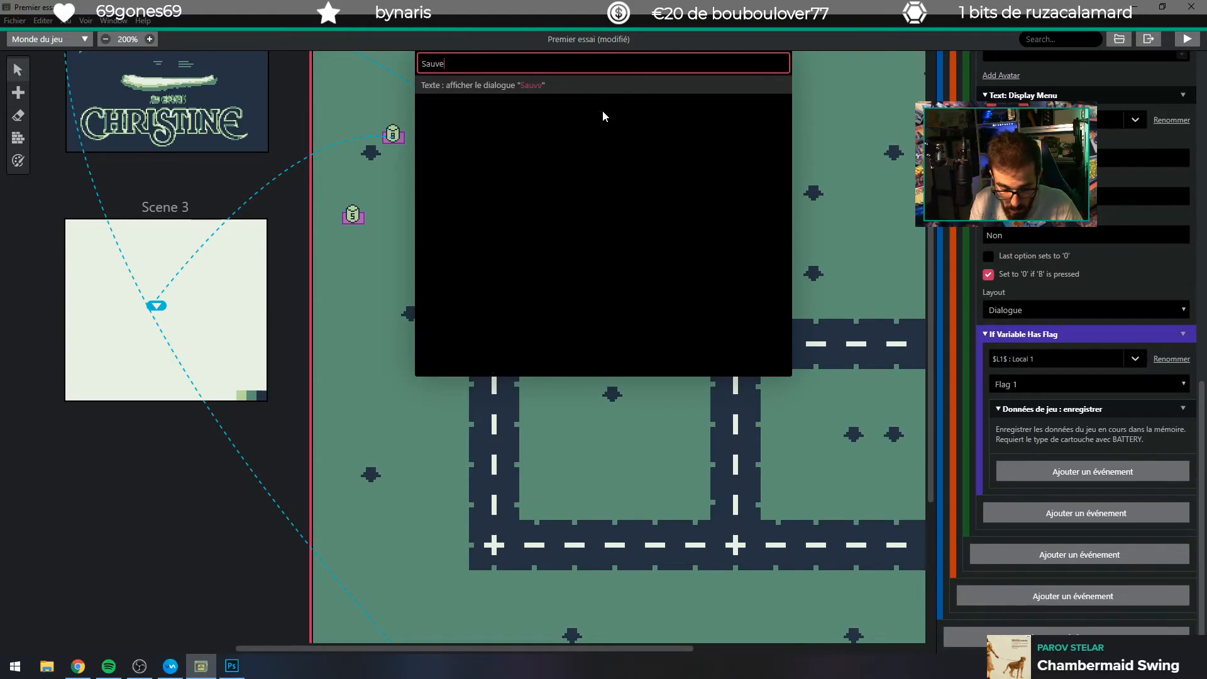
pyautogui.write('gard ok')
pyautogui.press('Return')
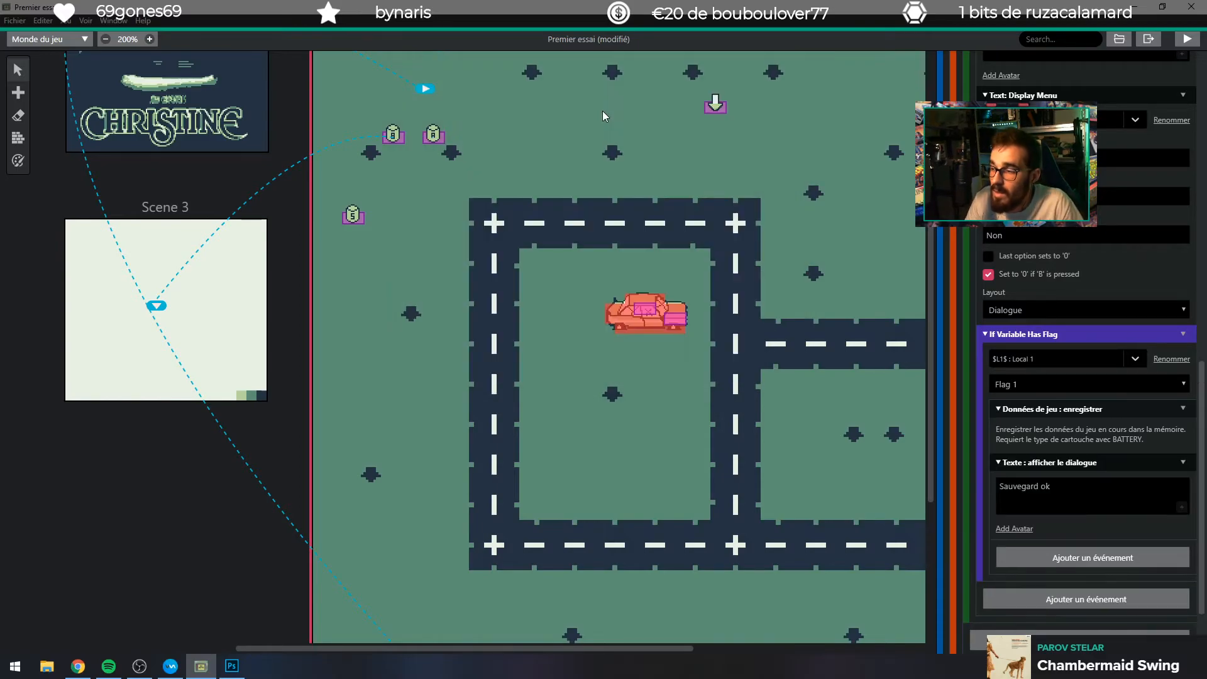
# Run the game, start it from the Christine title screen and drive the car up to the road.
pyautogui.click(1187, 40)
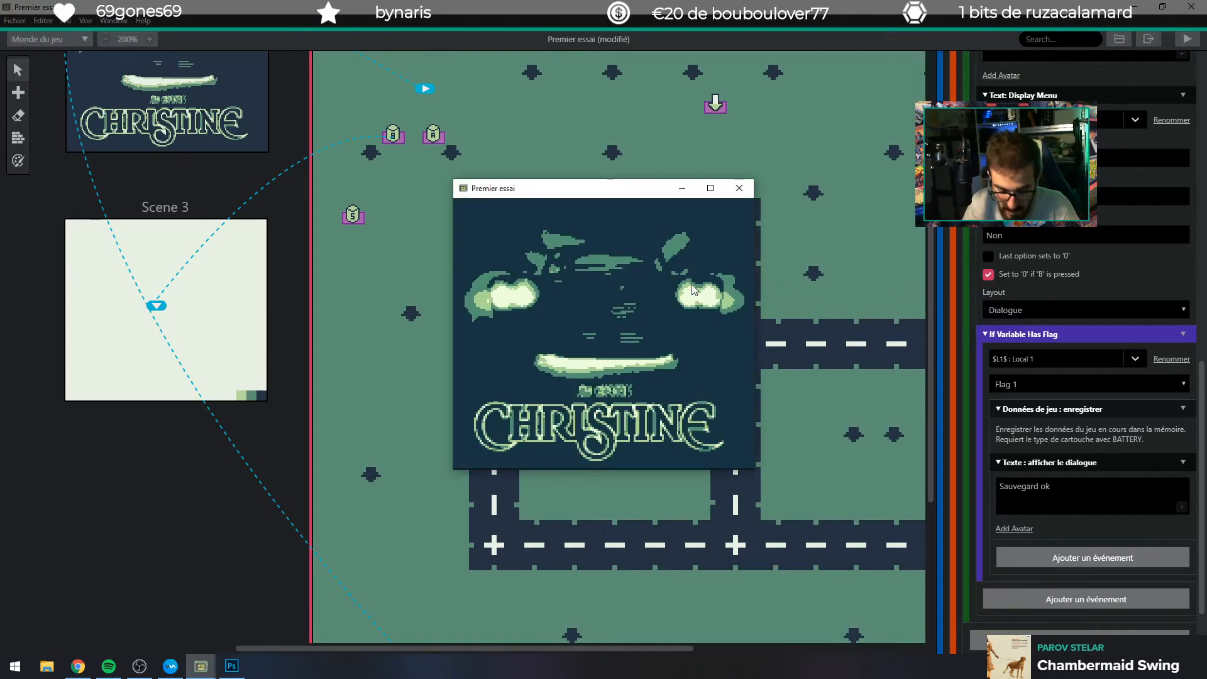
pyautogui.press('Return')
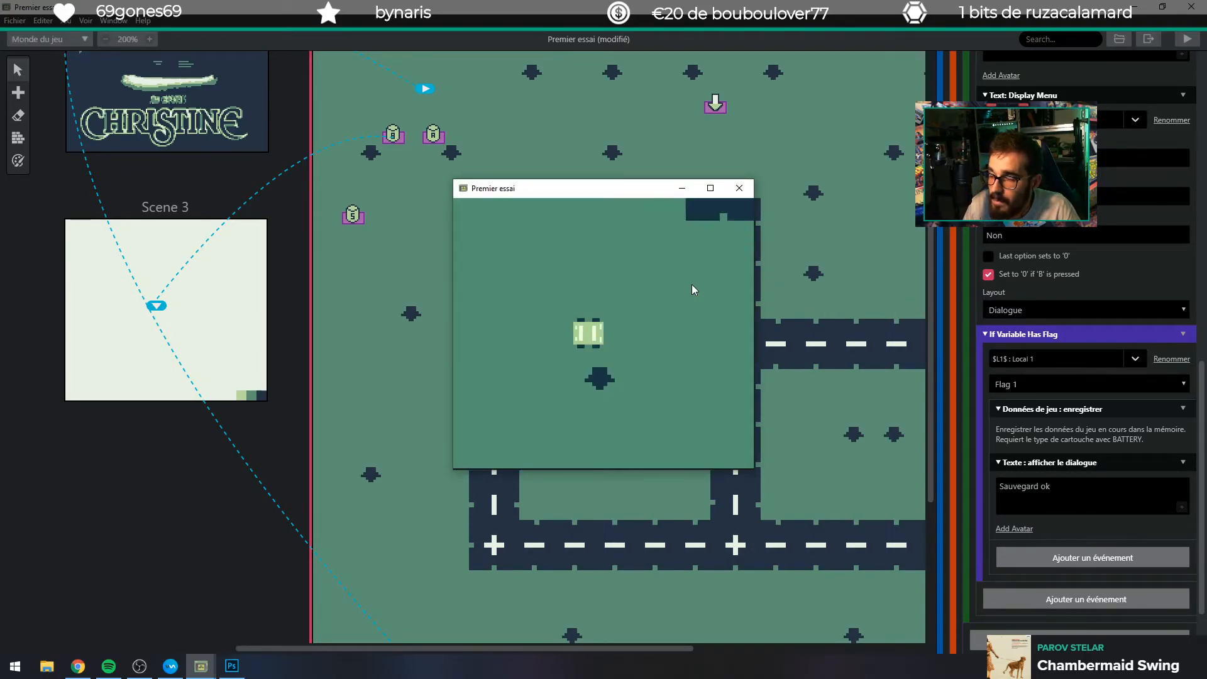
pyautogui.press('Up')
pyautogui.press('Right')
pyautogui.press('Up')
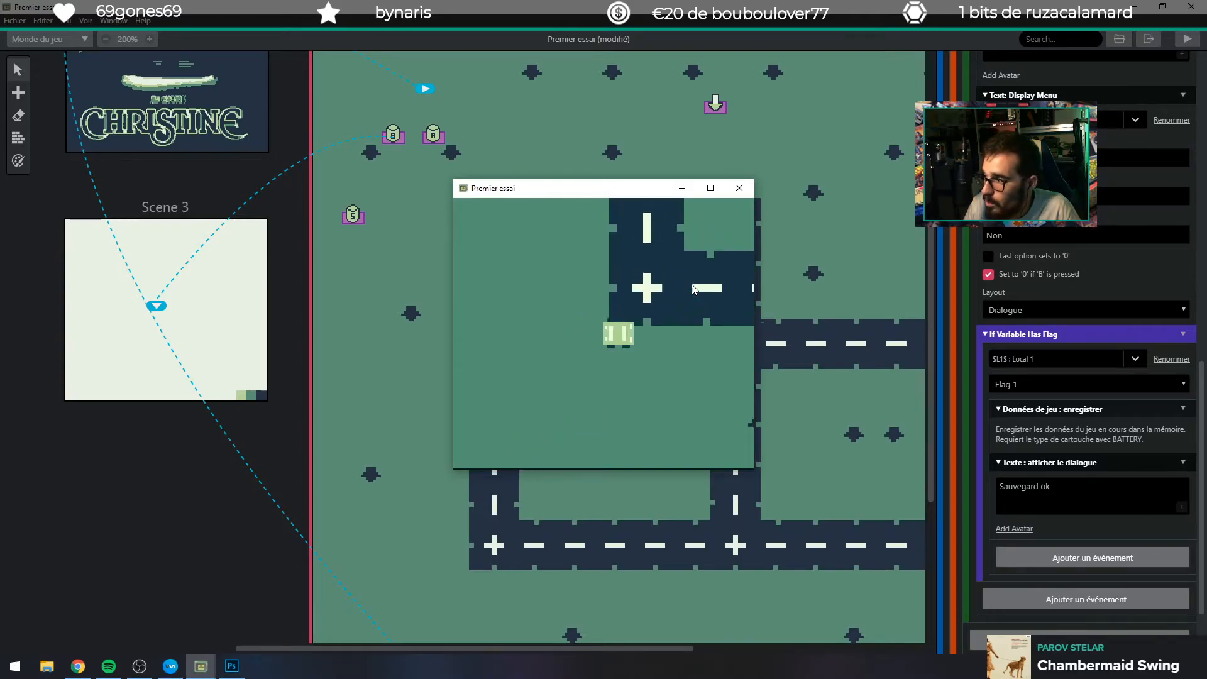
pyautogui.press('Right')
pyautogui.press('Up')
# Open the in-game Start menu, save and confirm, and dismiss the save dialogue.
pyautogui.press('Return')
pyautogui.press('z')
pyautogui.press('z')
pyautogui.press('z')
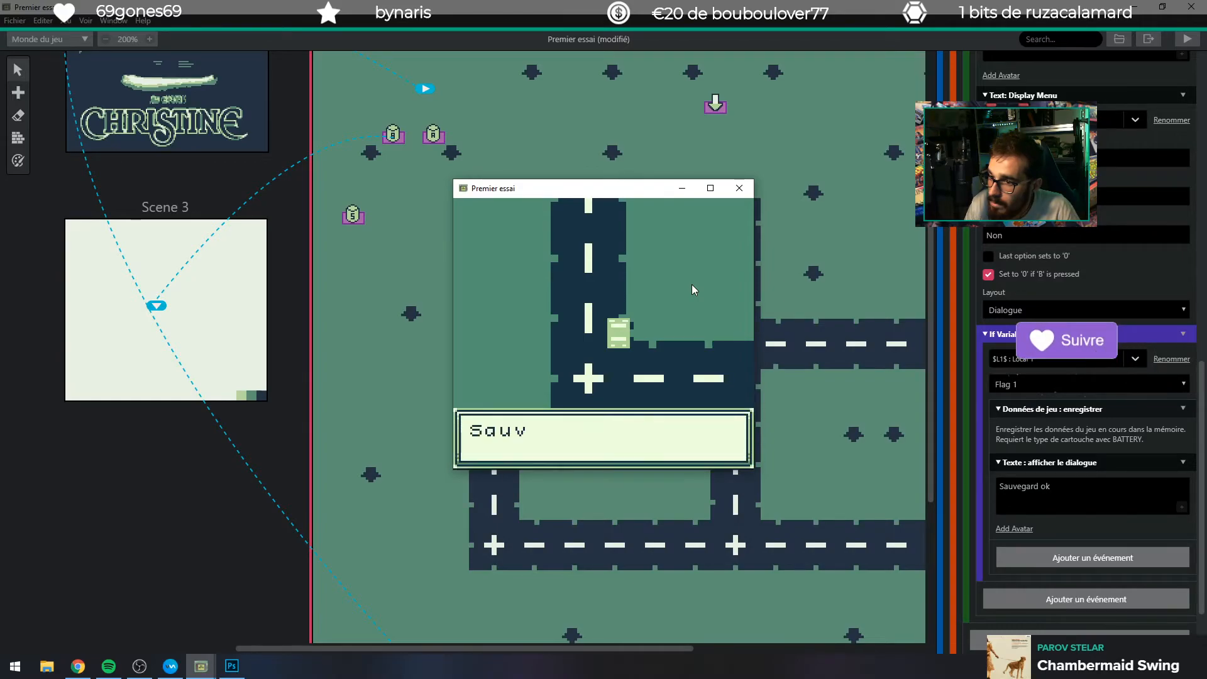
pyautogui.press('z')
# Drive the car past the wrecked car and up across the road to the arrow actor.
pyautogui.press('Right')
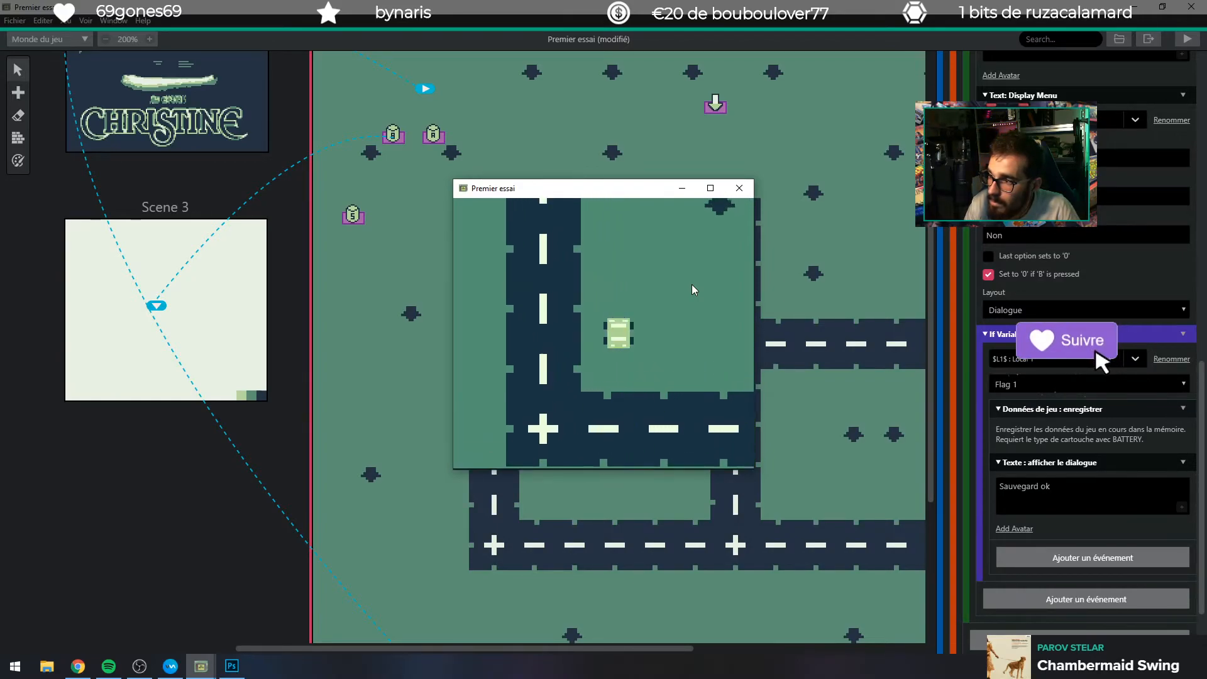
pyautogui.press('Up')
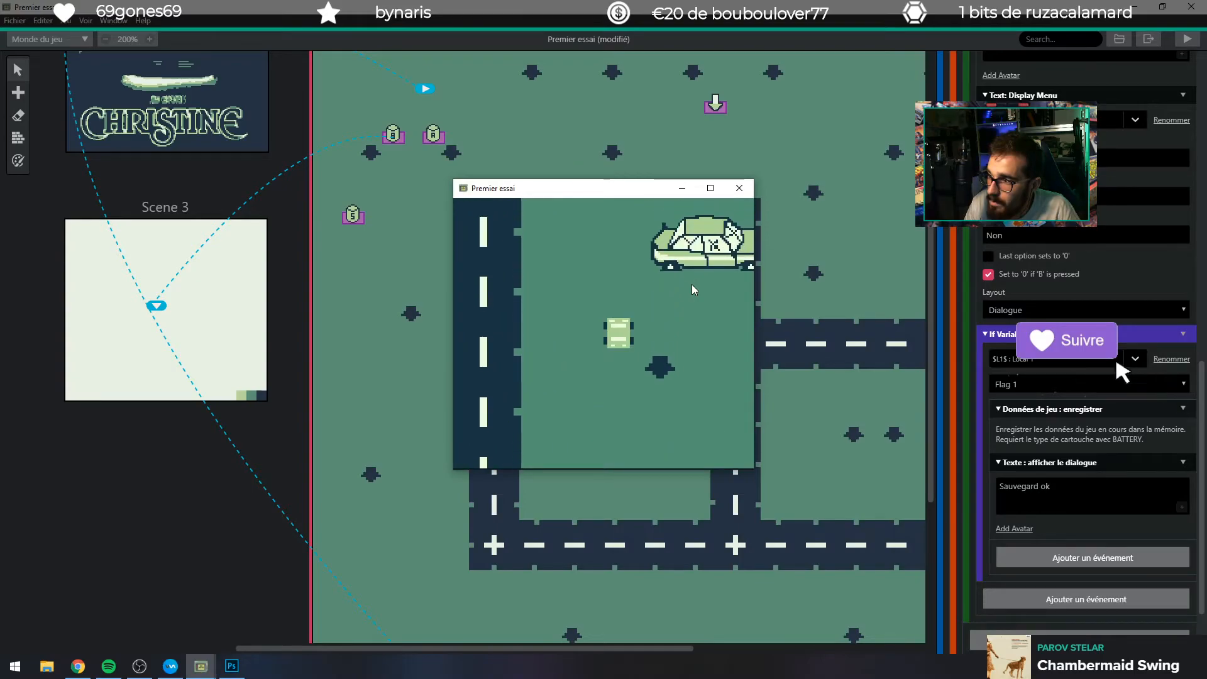
pyautogui.press('Right')
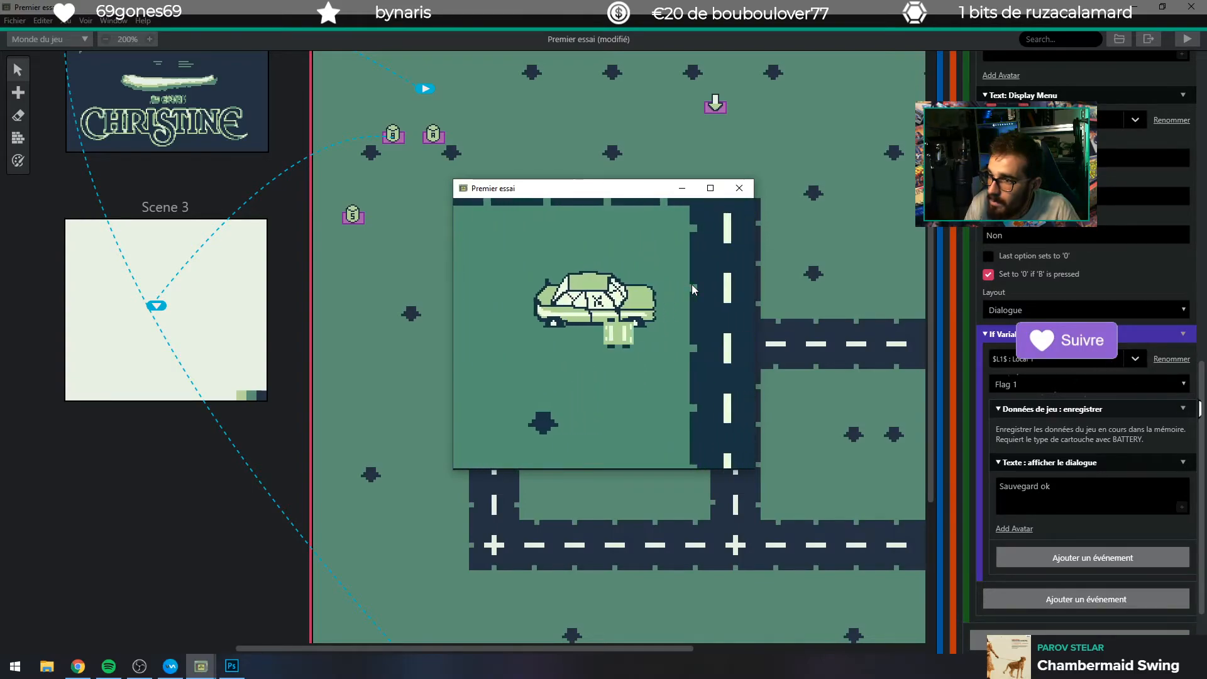
pyautogui.press('Up')
pyautogui.press('Up')
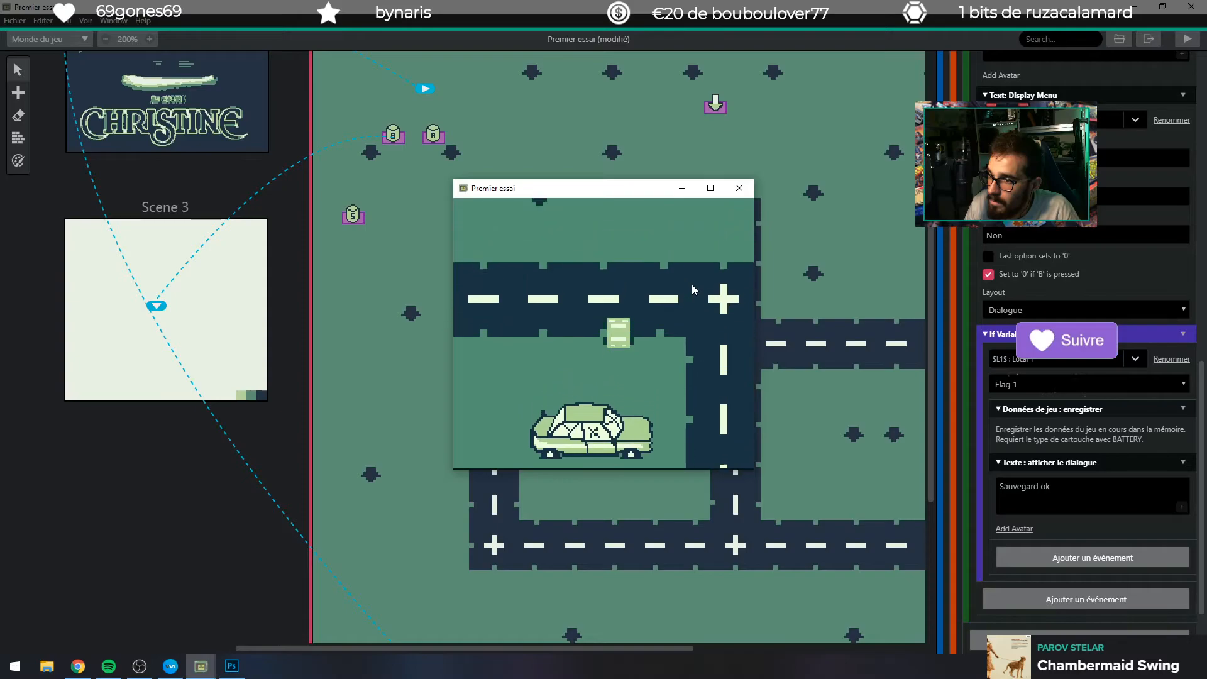
pyautogui.press('Up')
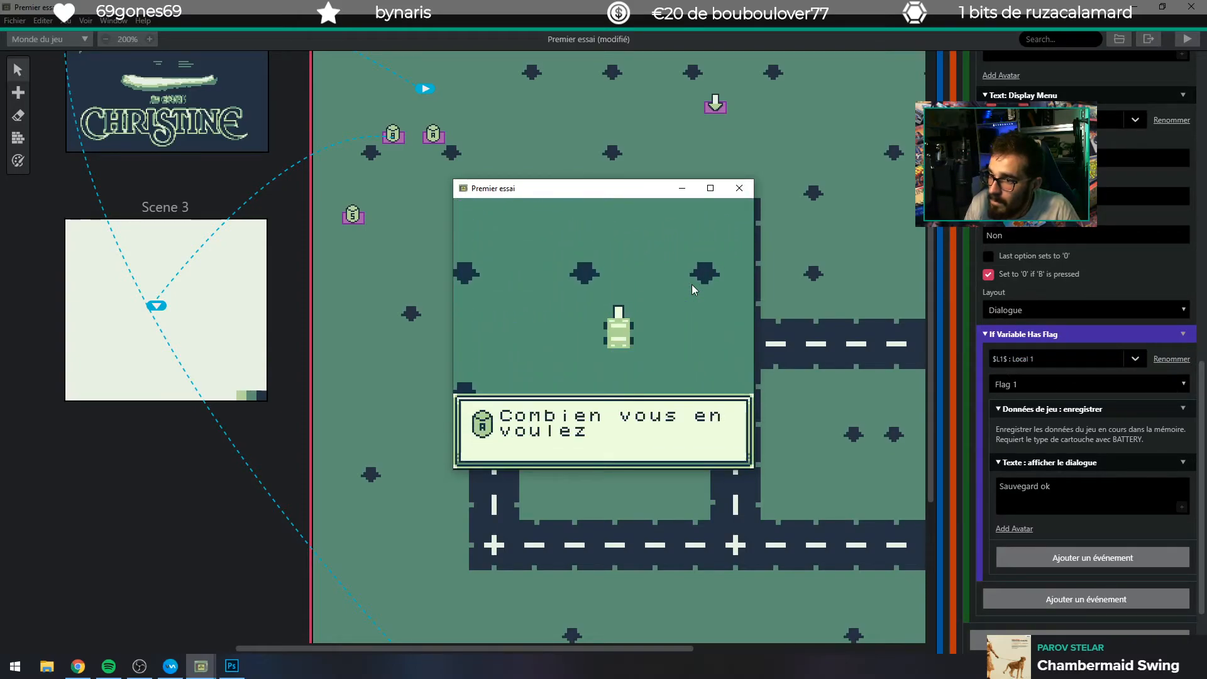
# Play through the arrow actor's whole conversation until its dialogue closes.
pyautogui.press('z')
pyautogui.press('z')
pyautogui.press('z')
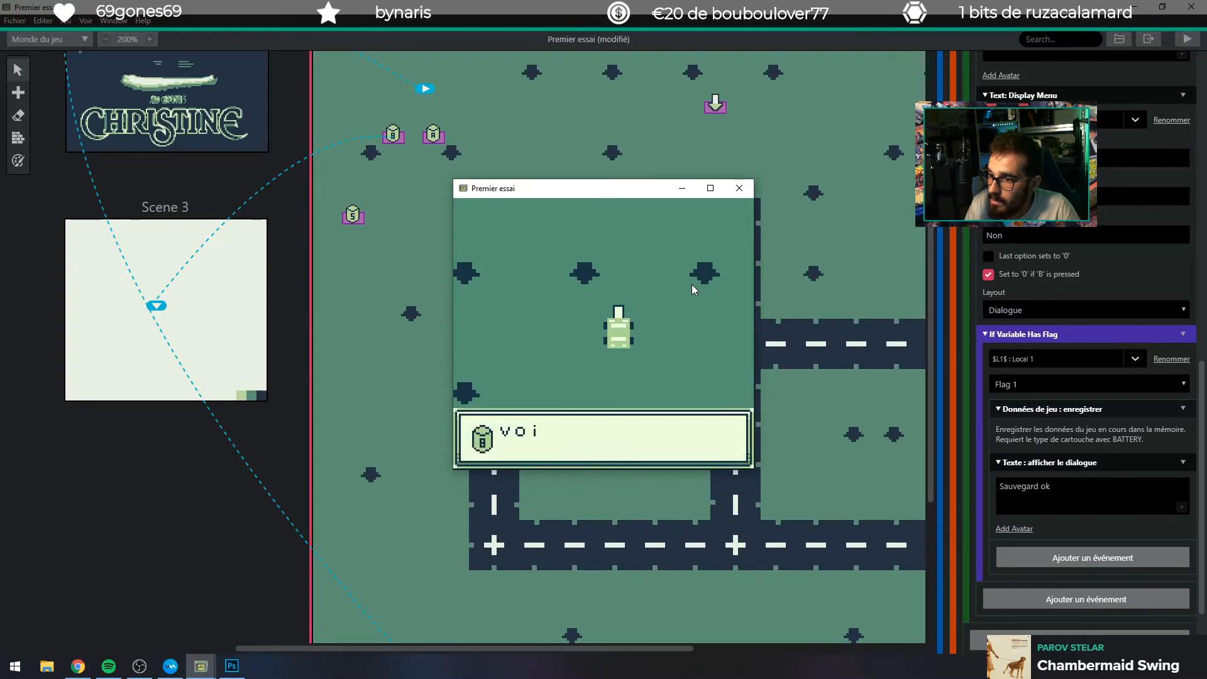
pyautogui.press('z')
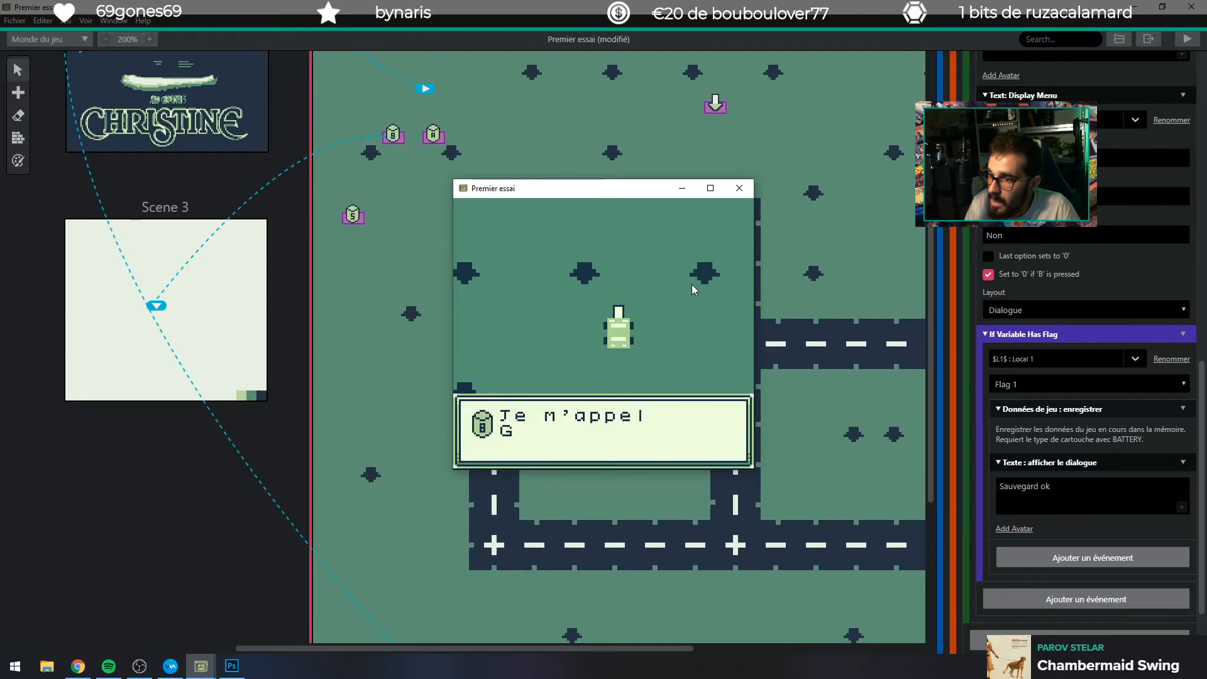
pyautogui.press('z')
pyautogui.press('z')
pyautogui.press('z')
pyautogui.press('z')
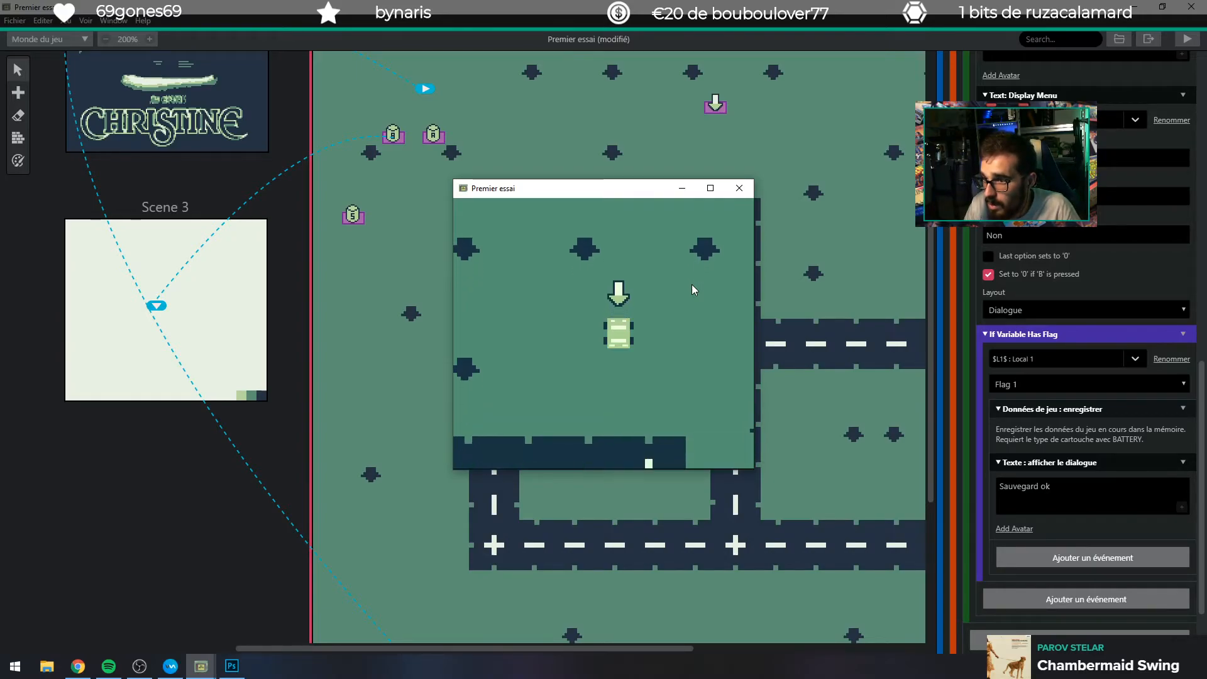
# Drive back to the wrecked car and go through its dialogues about the keys and the missing parts.
pyautogui.press('Up')
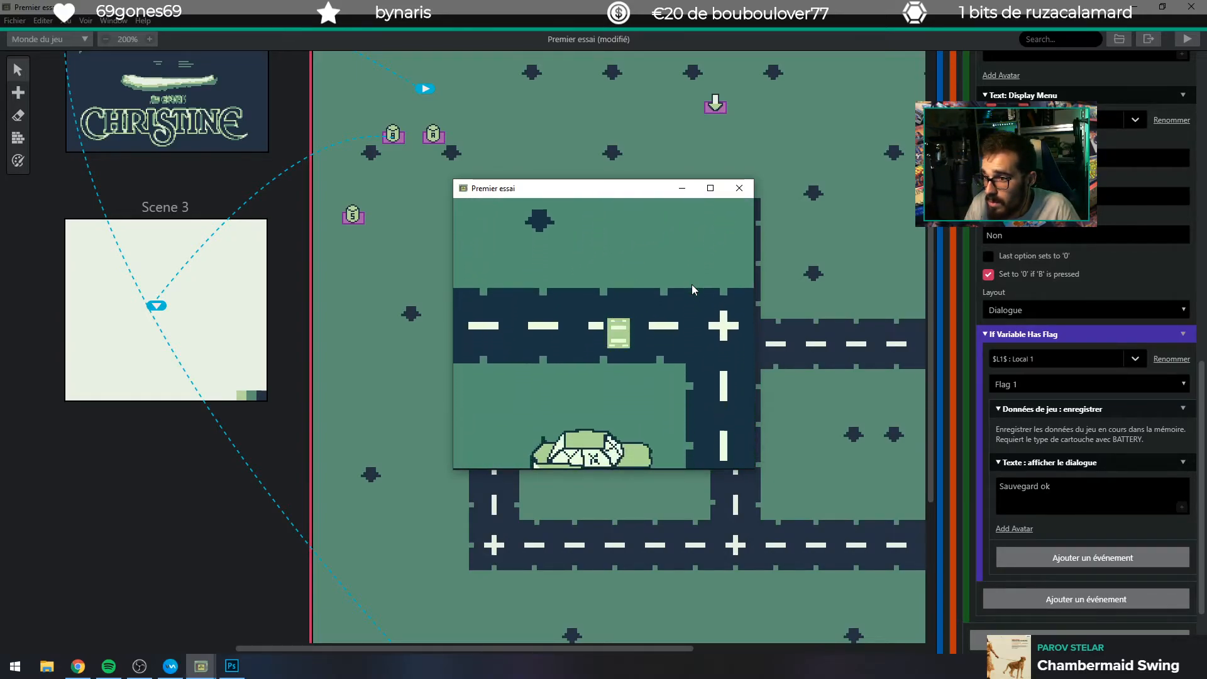
pyautogui.press('Up')
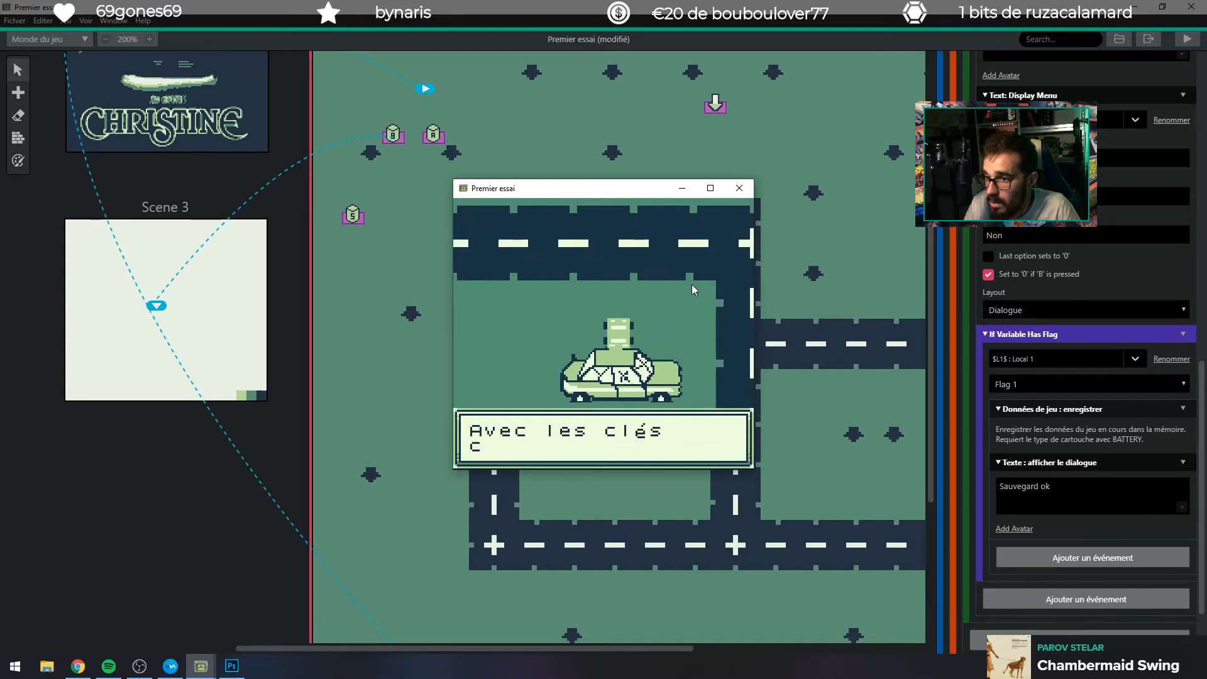
pyautogui.press('z')
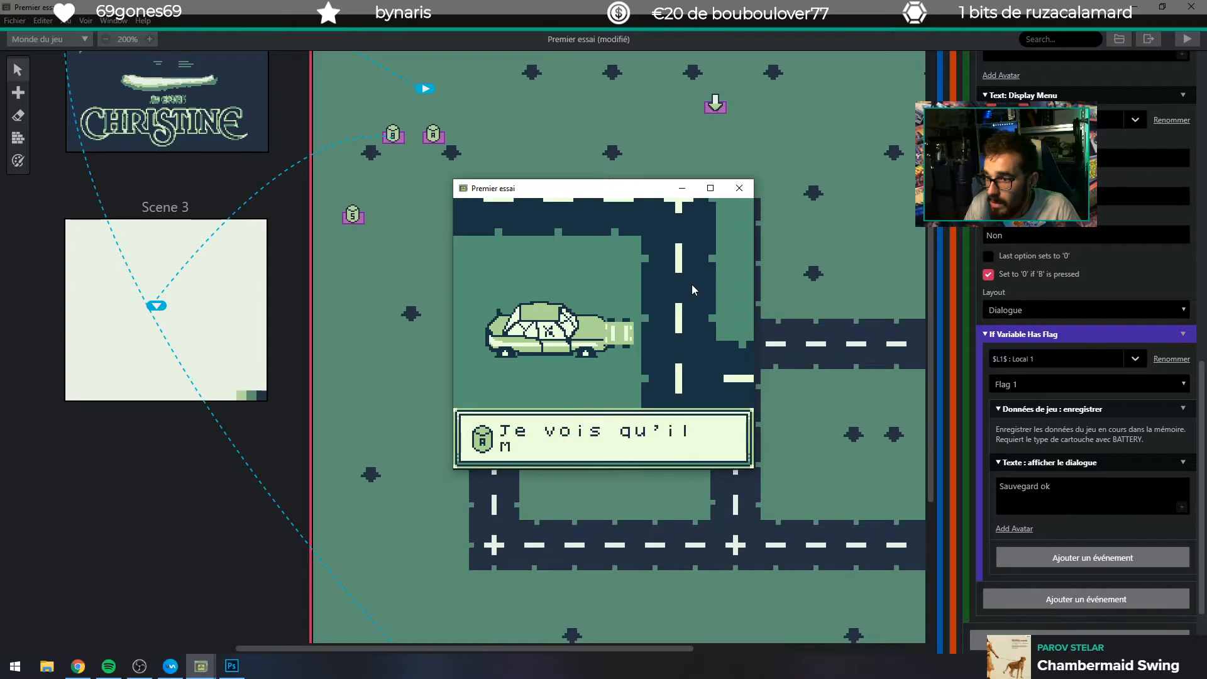
pyautogui.press('z')
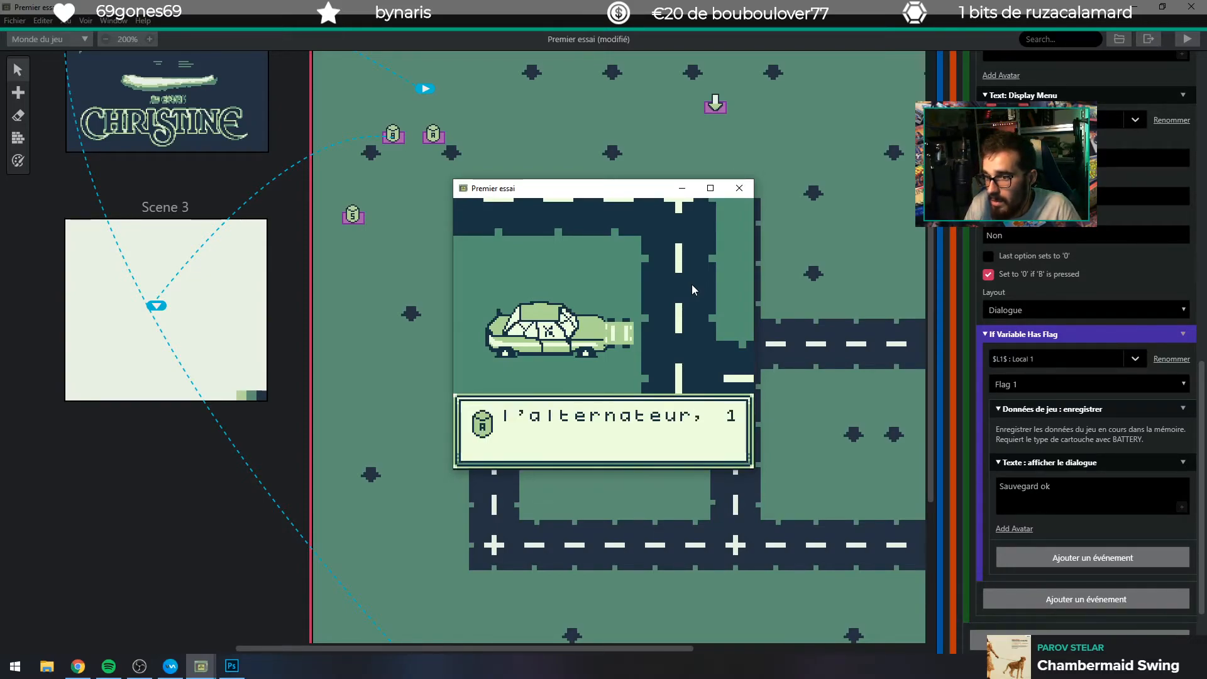
pyautogui.press('z')
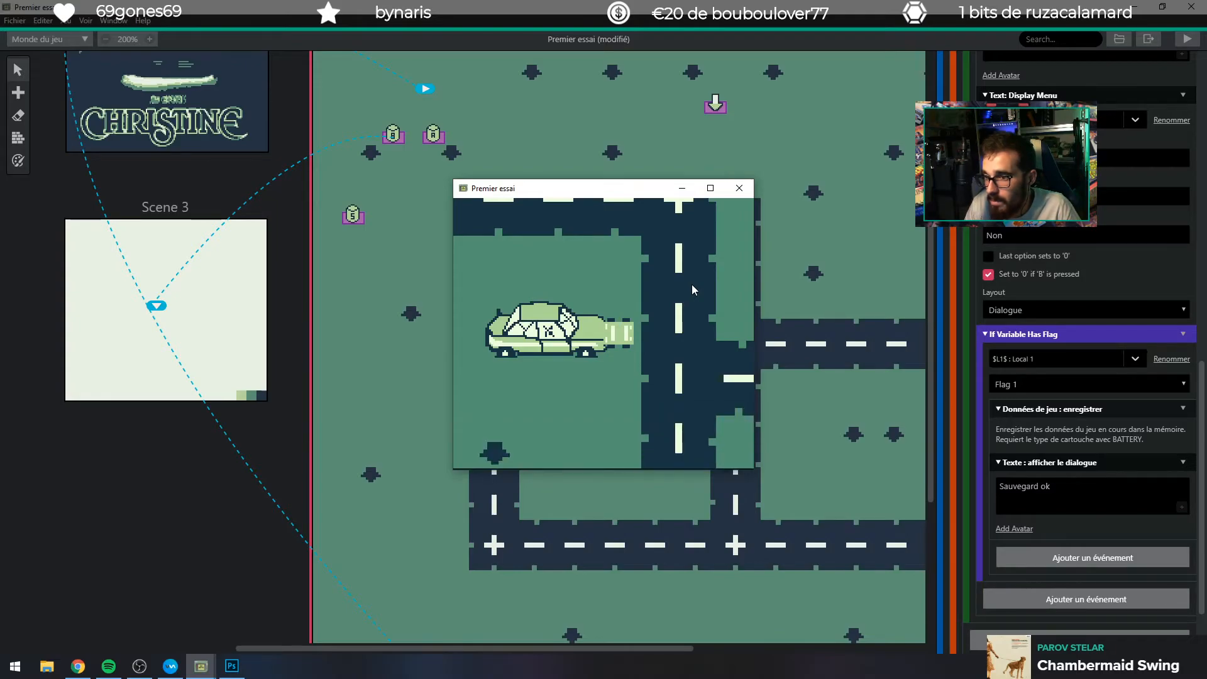
# Move the car onto the road beside the wreck, overwrite the existing save and dismiss the save dialogue.
pyautogui.press('z')
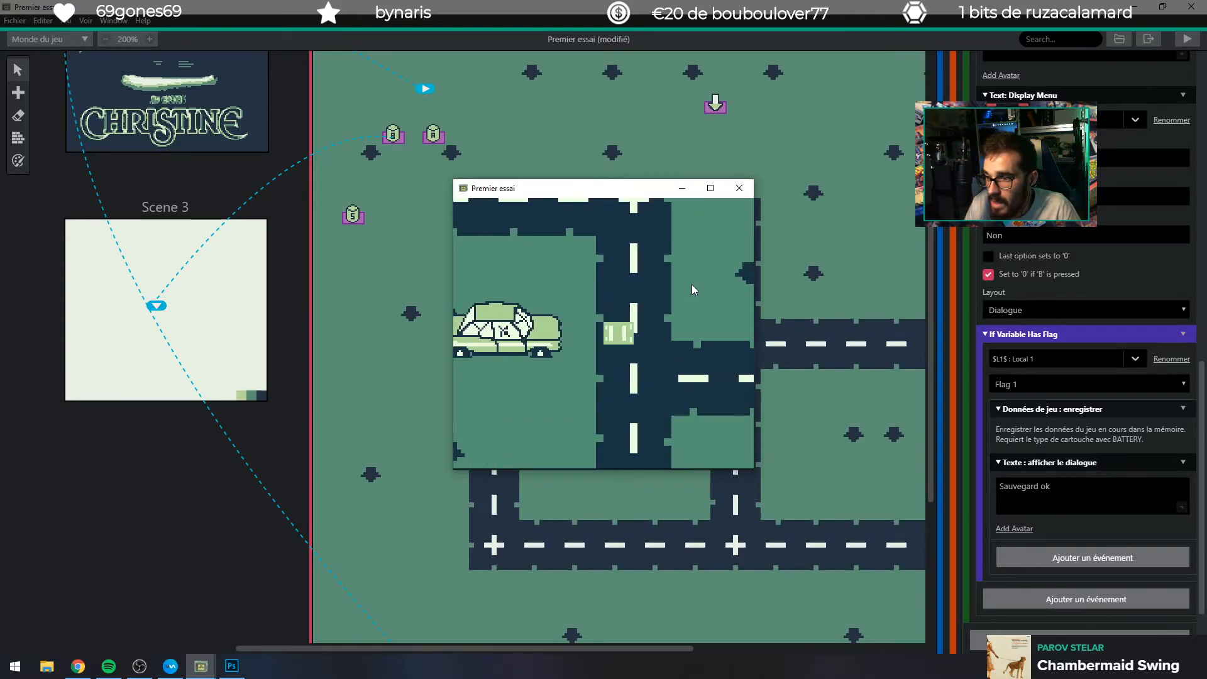
pyautogui.press('z')
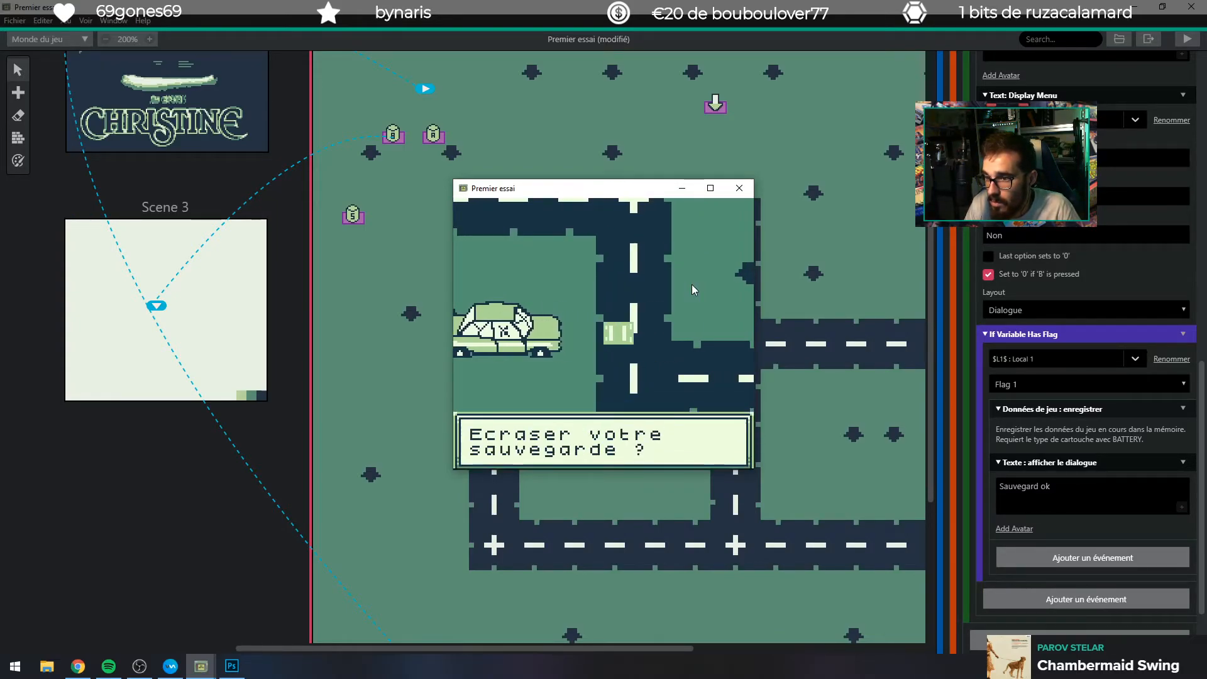
pyautogui.press('z')
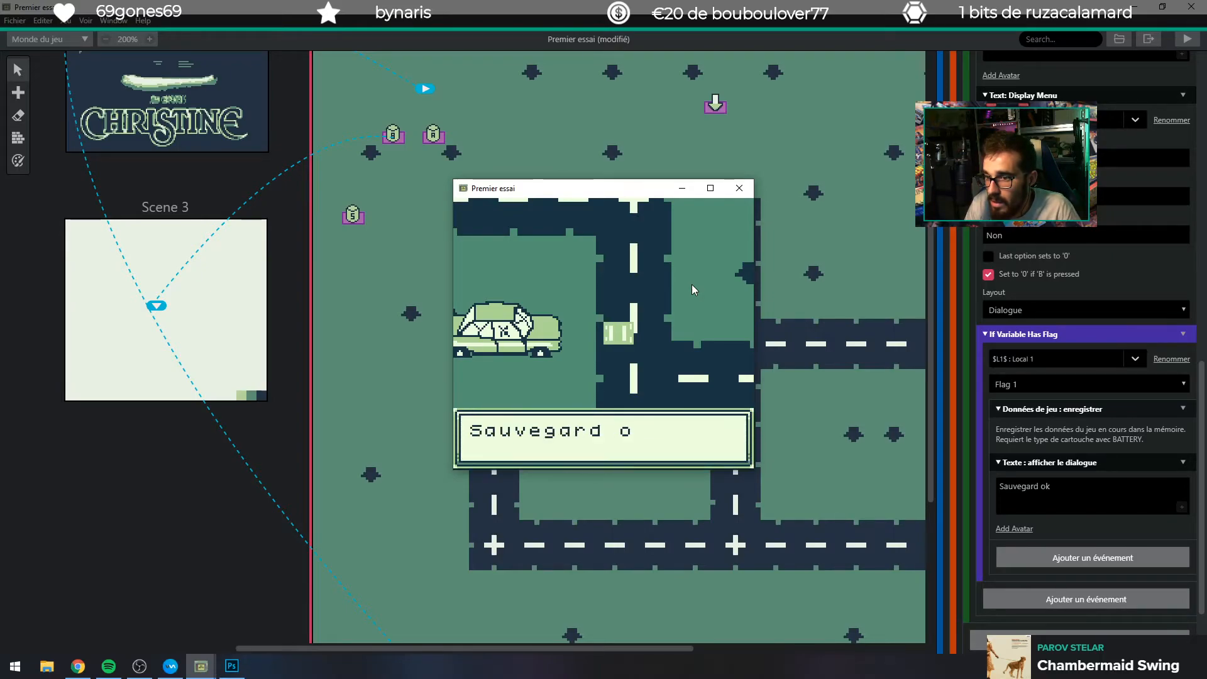
pyautogui.press('z')
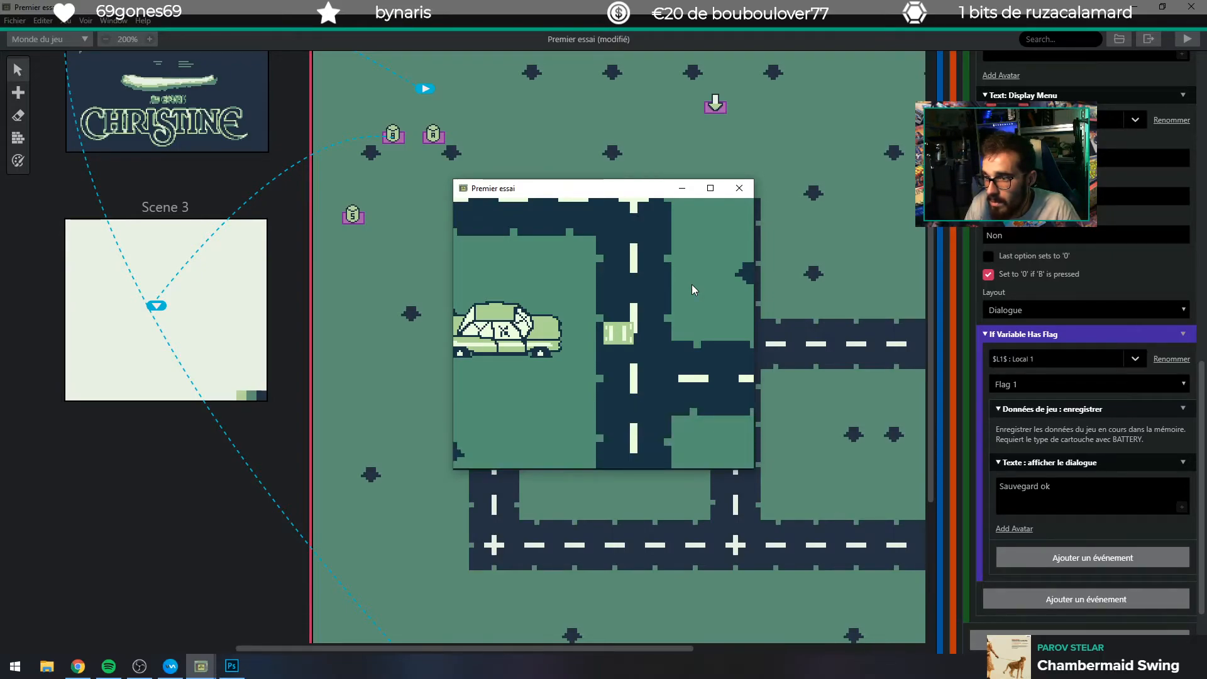
# Check the wrecked car actor's interaction script in Scene 1, and return to the running game.
pyautogui.click(1039, 486)
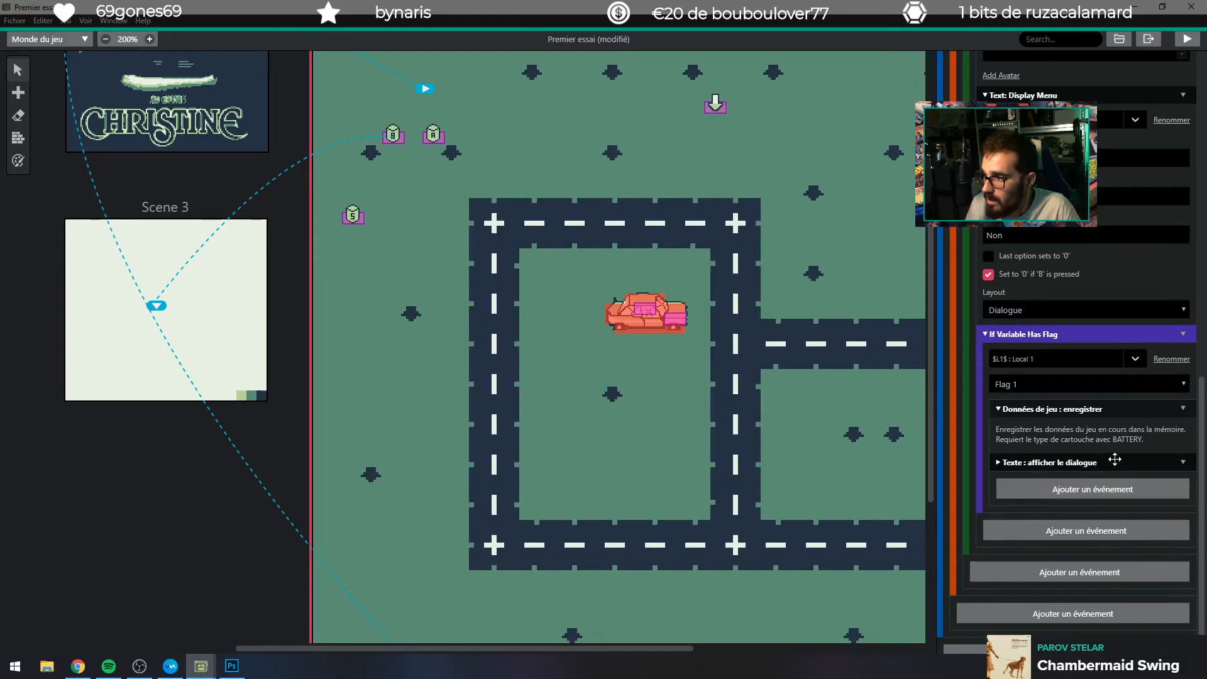
pyautogui.click(674, 317)
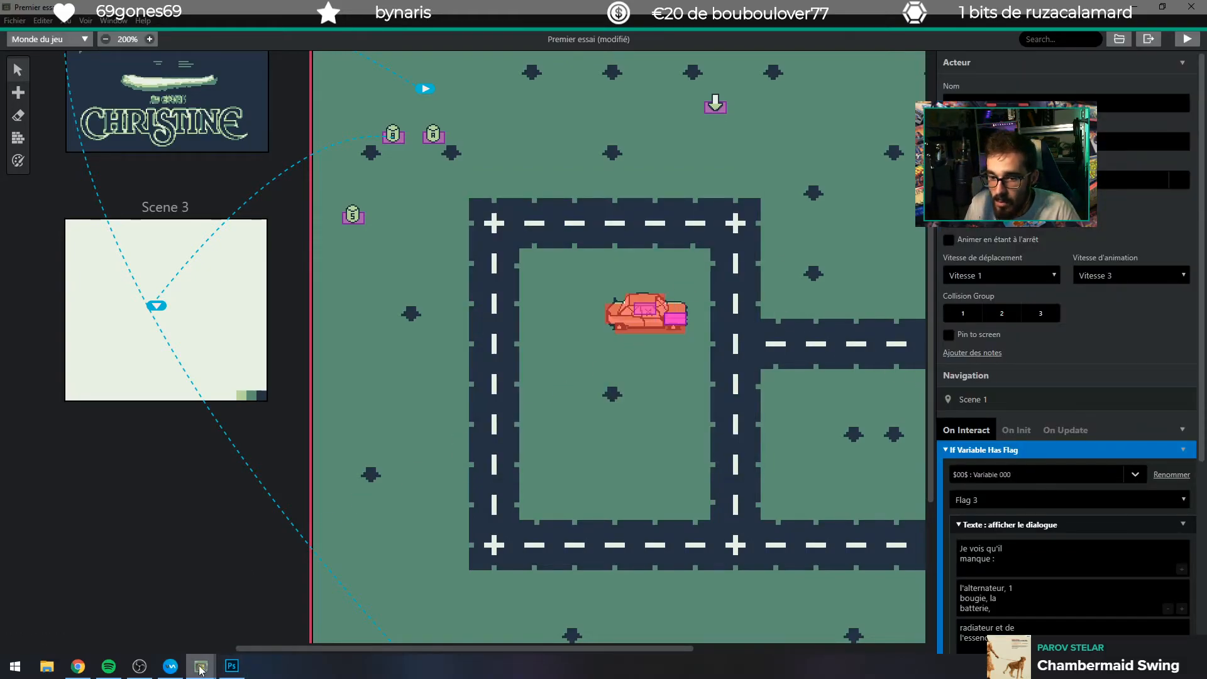
pyautogui.click(274, 606)
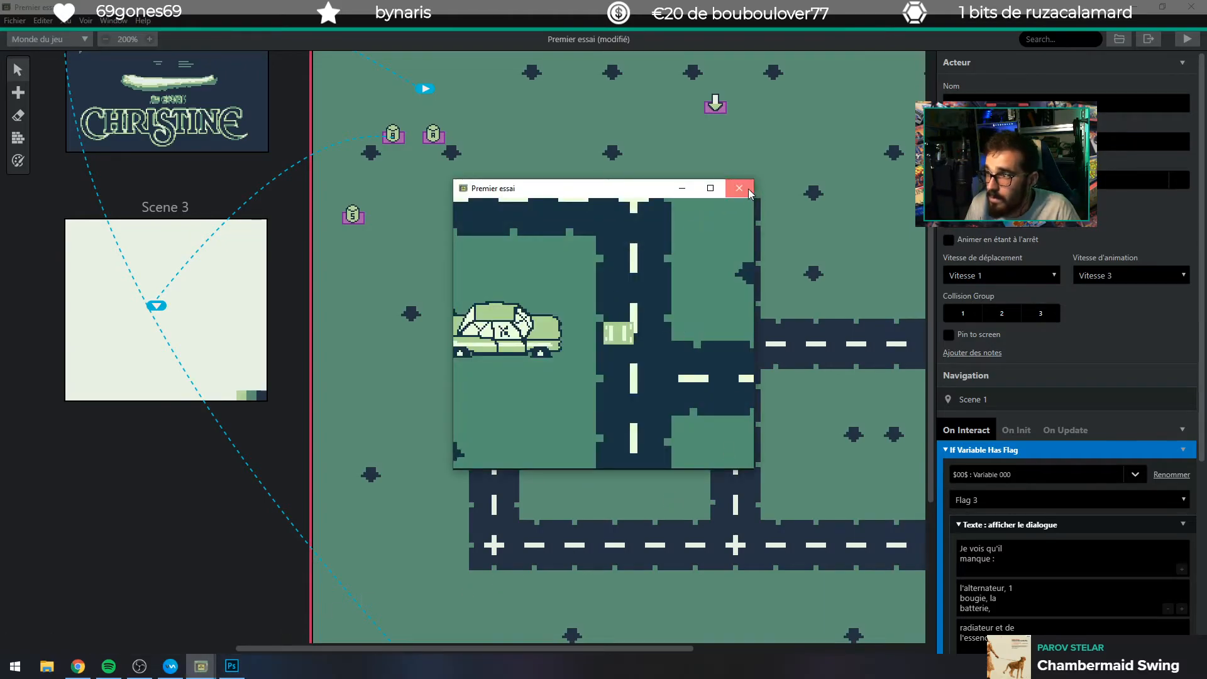
# Relaunch the game, load the save from the title menu, test the wrecked car, and close the game.
pyautogui.click(739, 188)
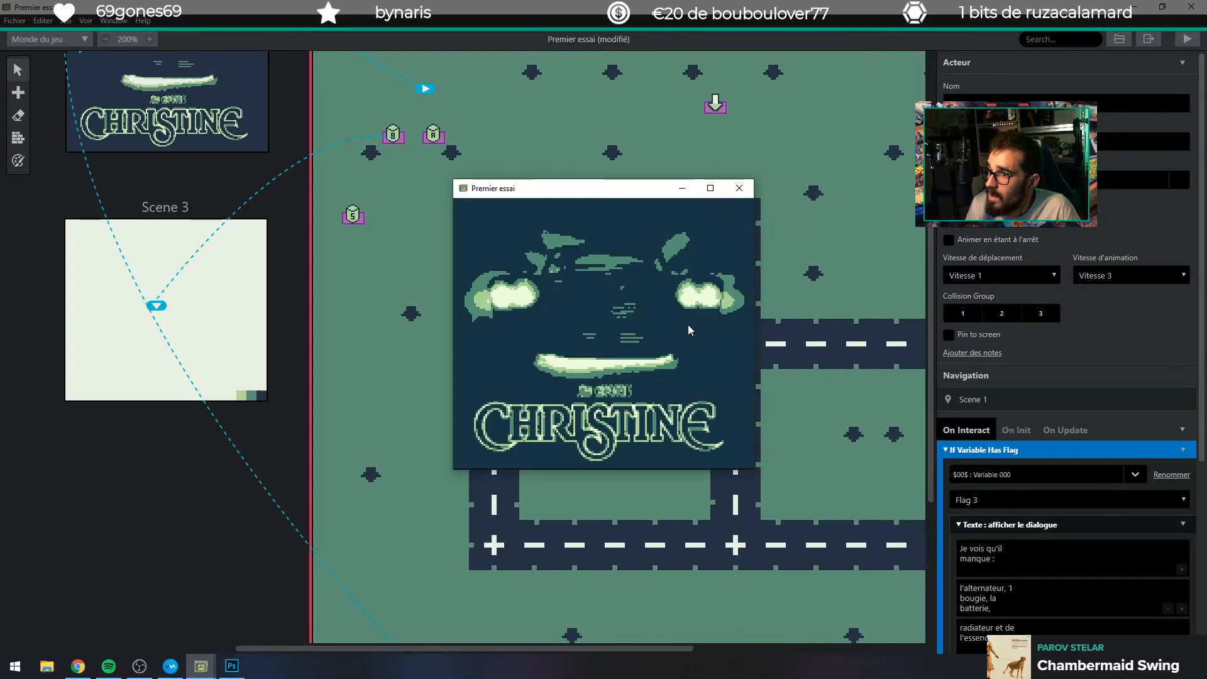
pyautogui.press('z')
pyautogui.press('Down')
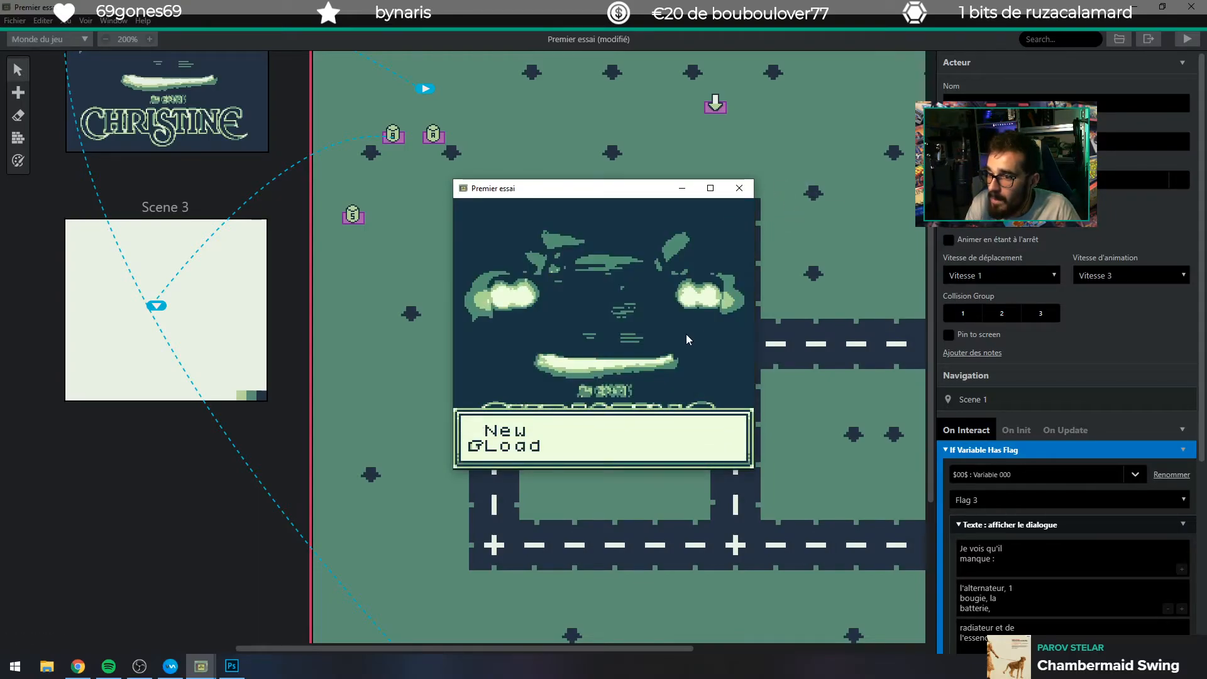
pyautogui.press('z')
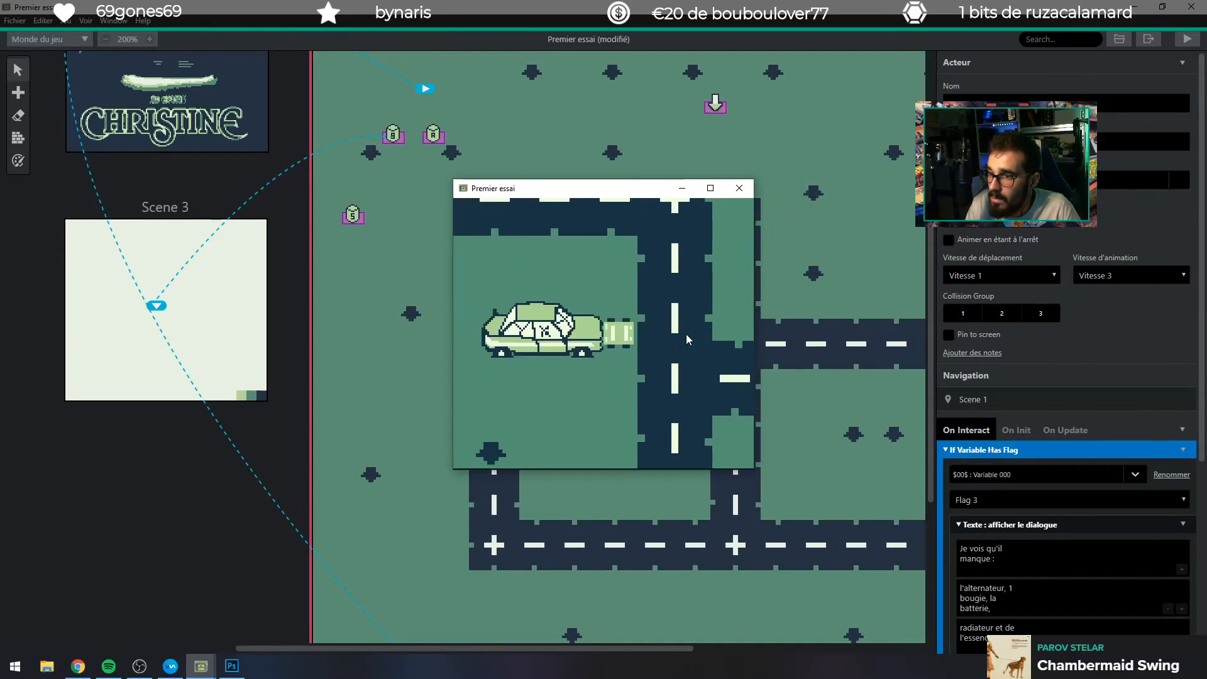
pyautogui.press('z')
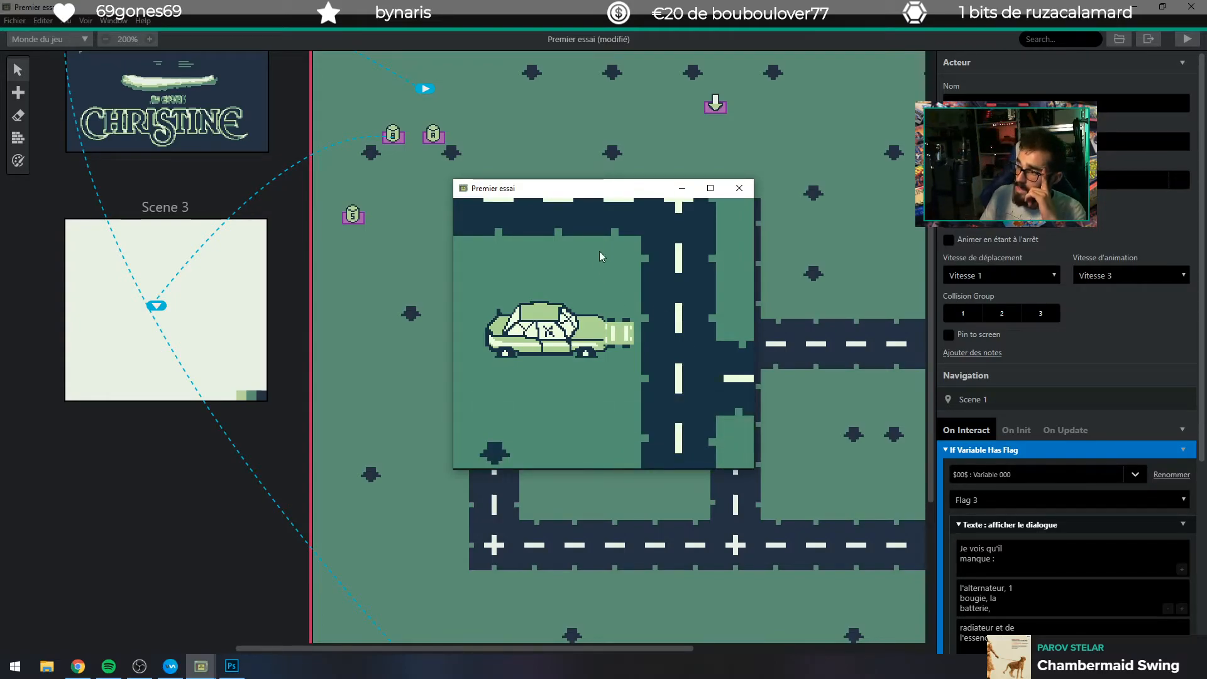
pyautogui.click(739, 188)
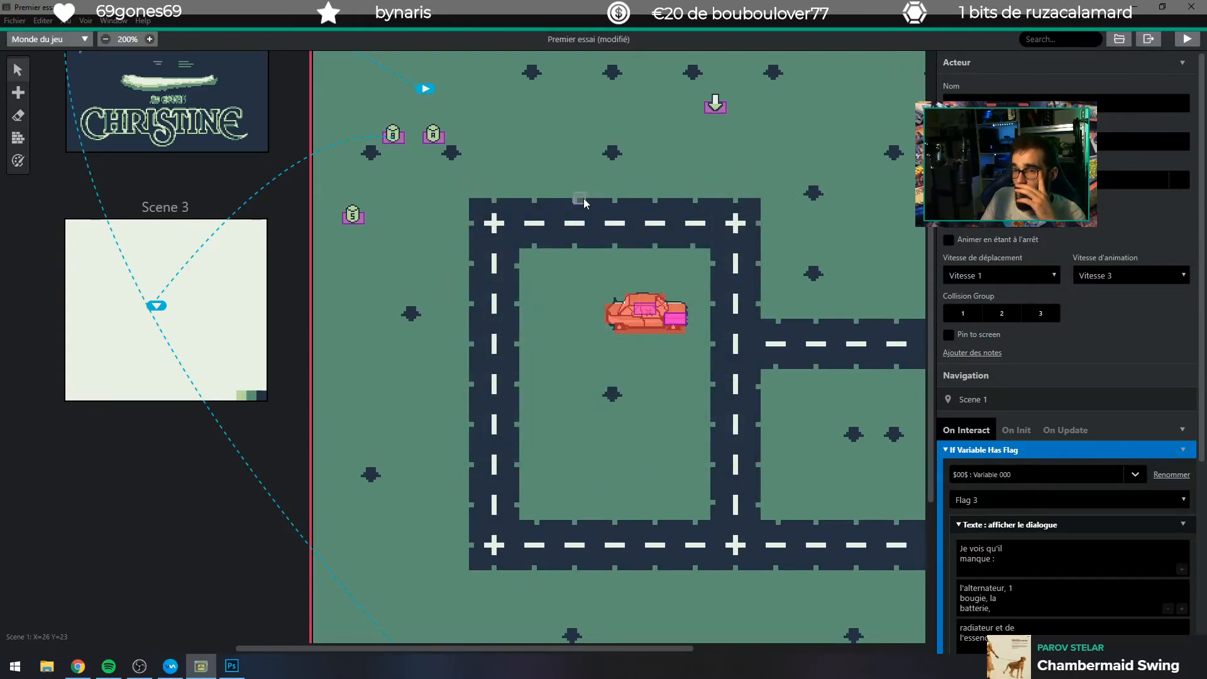
# Examine Scene 2's initialisation script, covering the New/Load menu, the game data load and the scene change to Scene 1.
pyautogui.scroll(5, 211, 317)
pyautogui.click(156, 397)
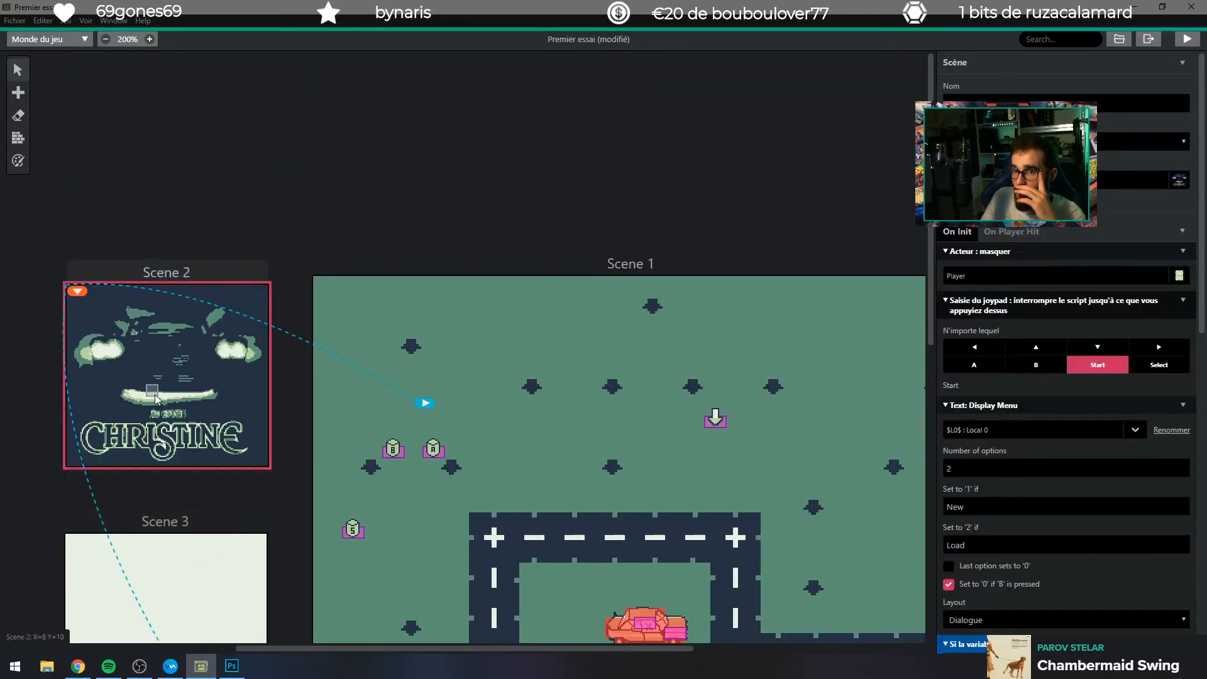
pyautogui.scroll(-3, 1042, 423)
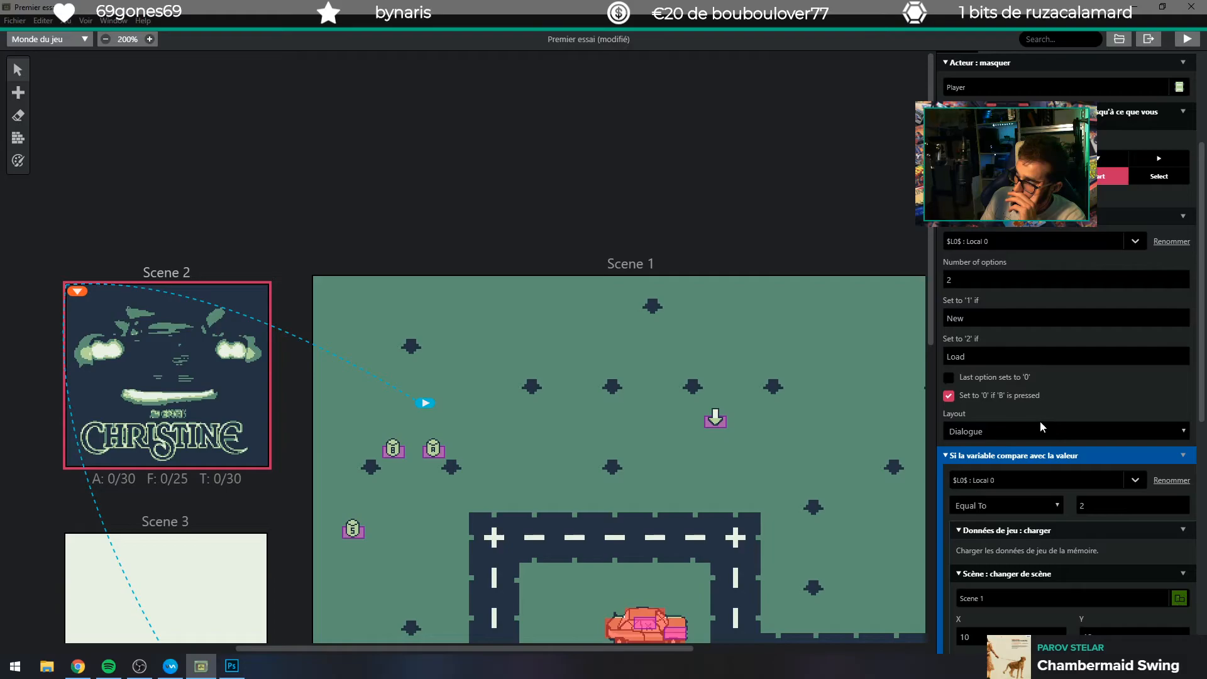
pyautogui.scroll(-3, 1028, 432)
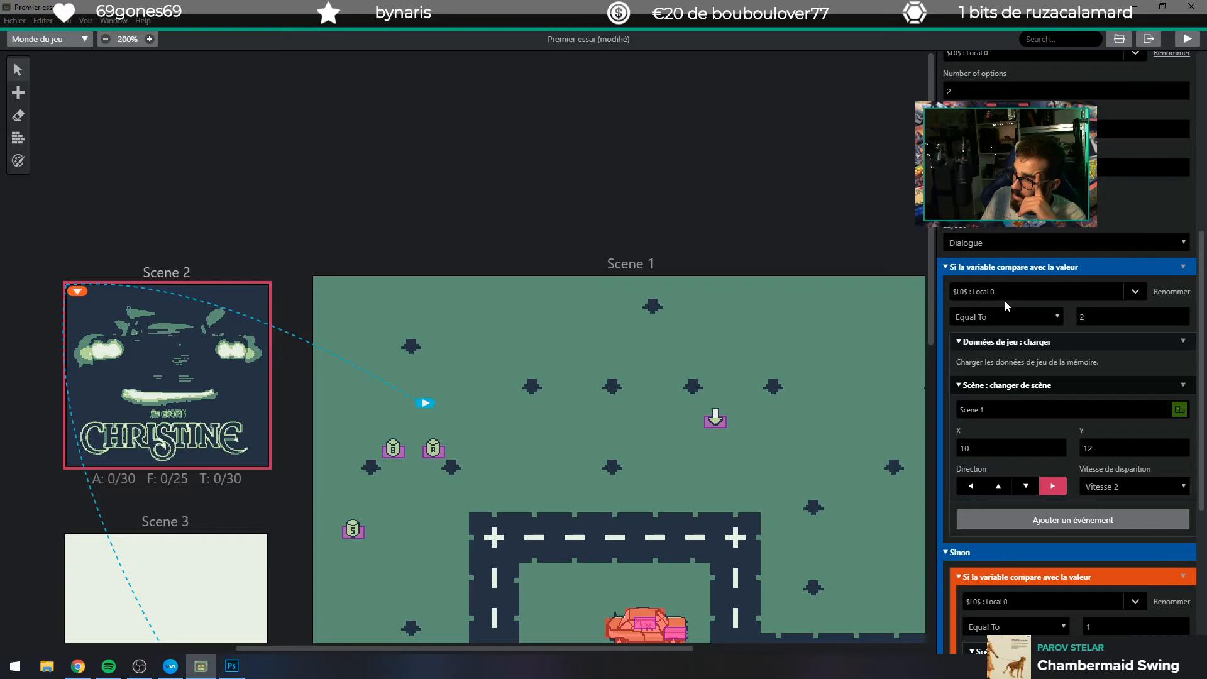
pyautogui.scroll(-2, 1000, 301)
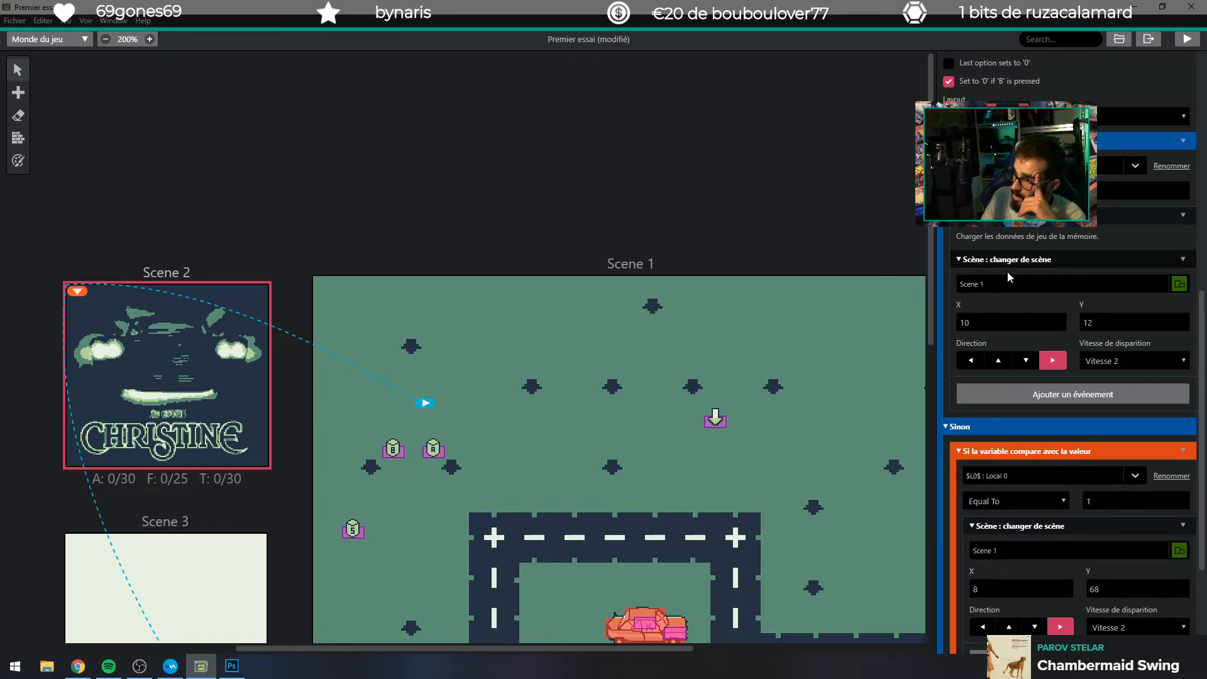
pyautogui.scroll(1, 1030, 286)
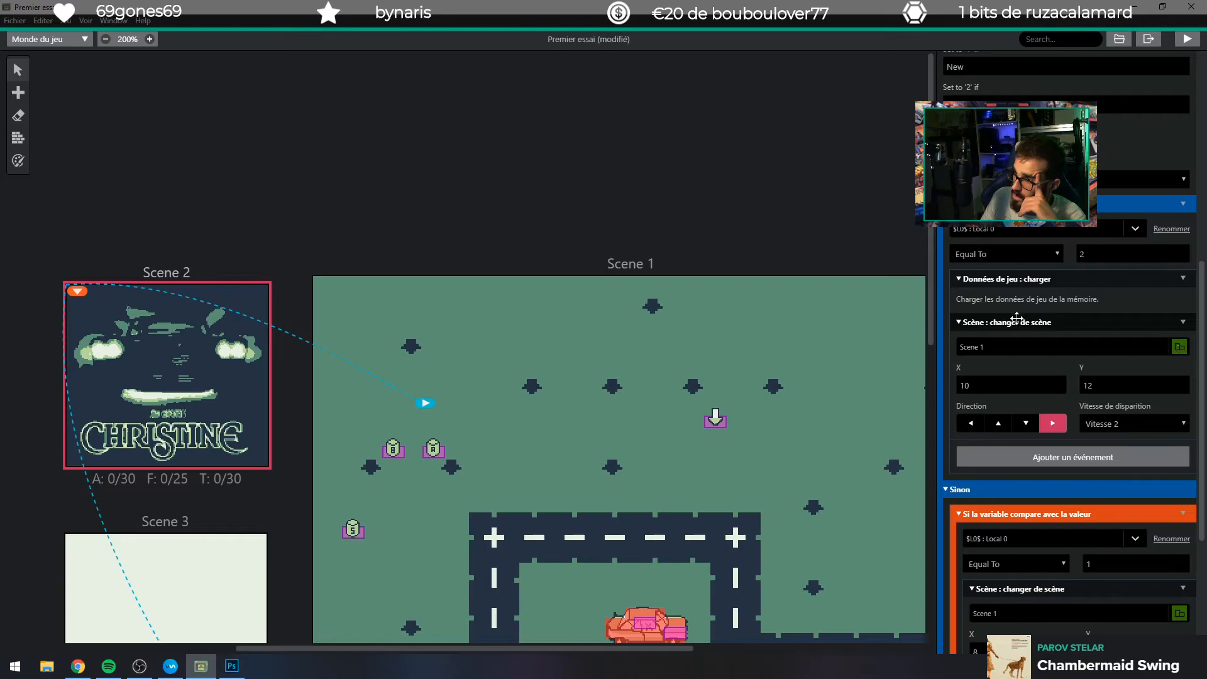
pyautogui.click(1025, 344)
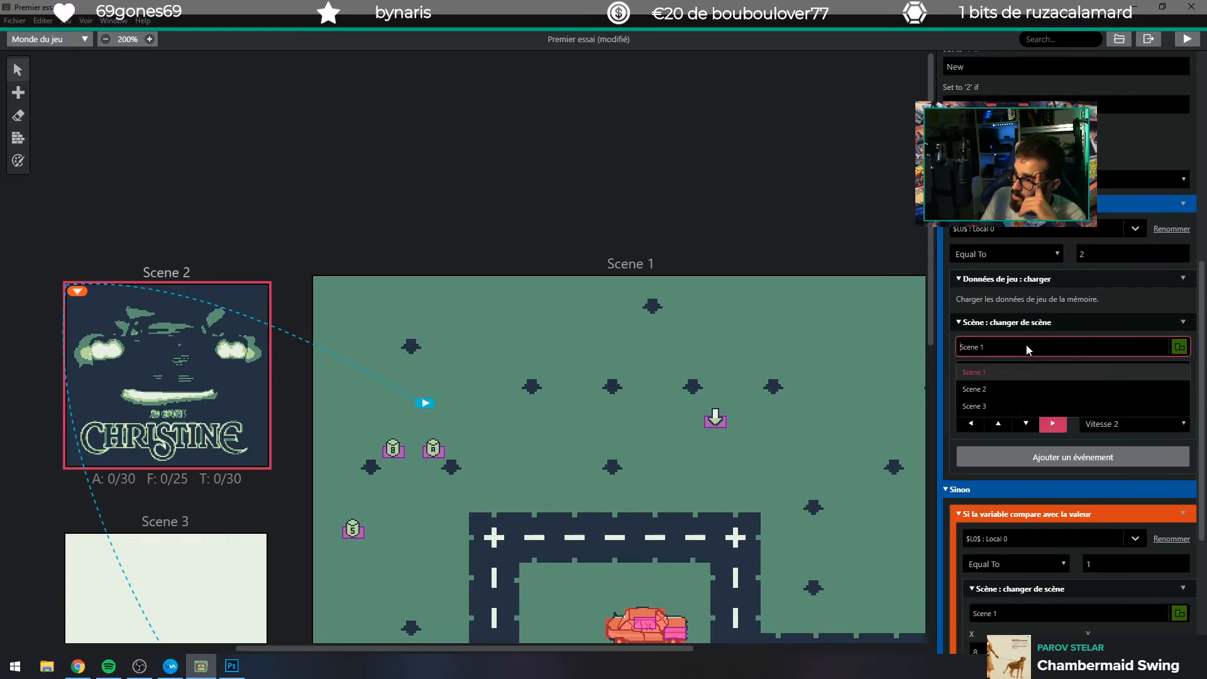
pyautogui.click(1026, 344)
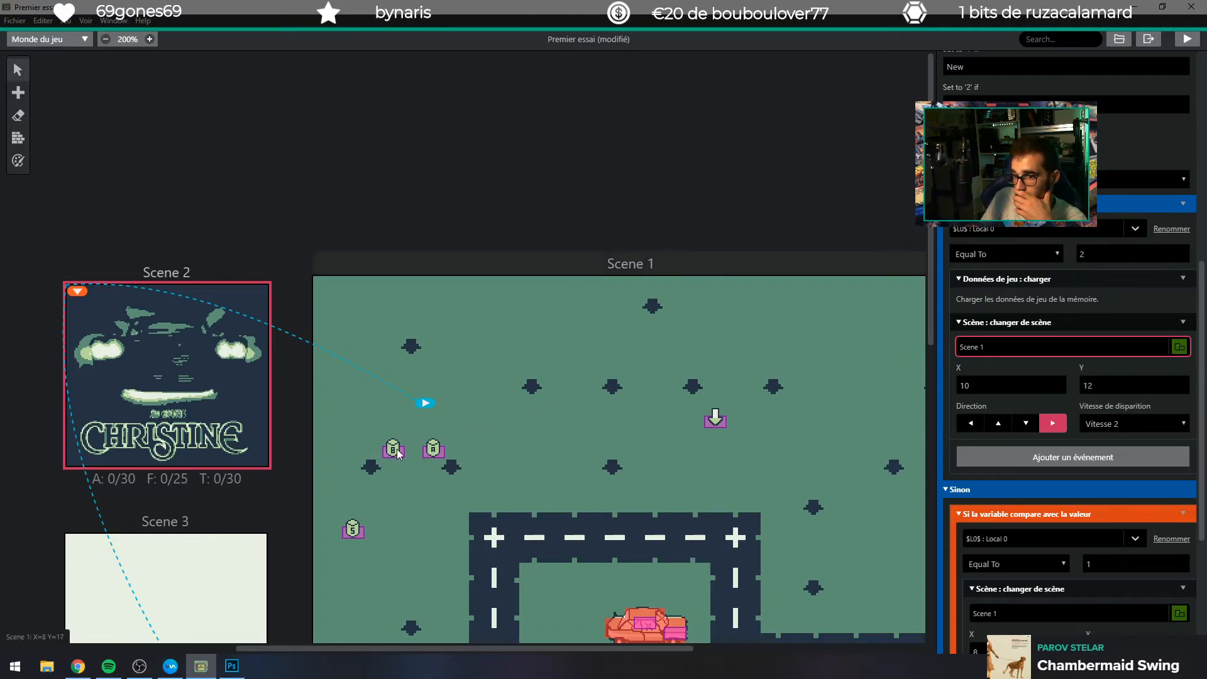
# Examine the B barrel's initialisation script in Scene 1, including its flag condition and scene change to Scene 3.
pyautogui.click(425, 448)
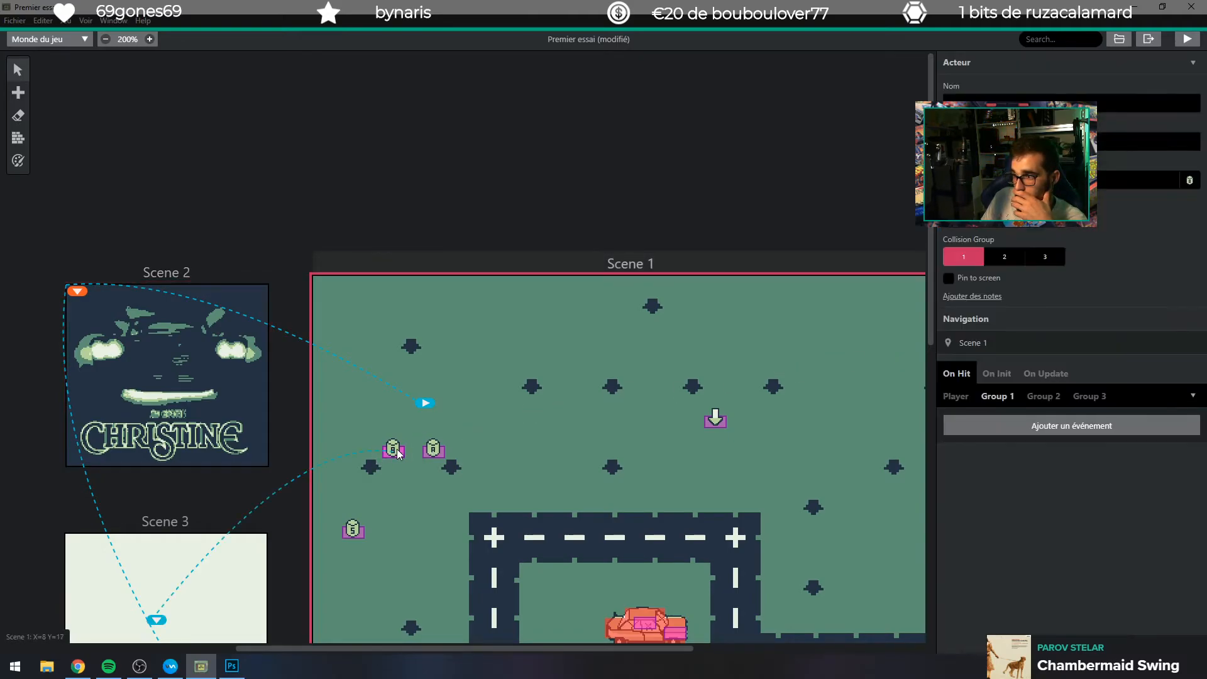
pyautogui.click(993, 374)
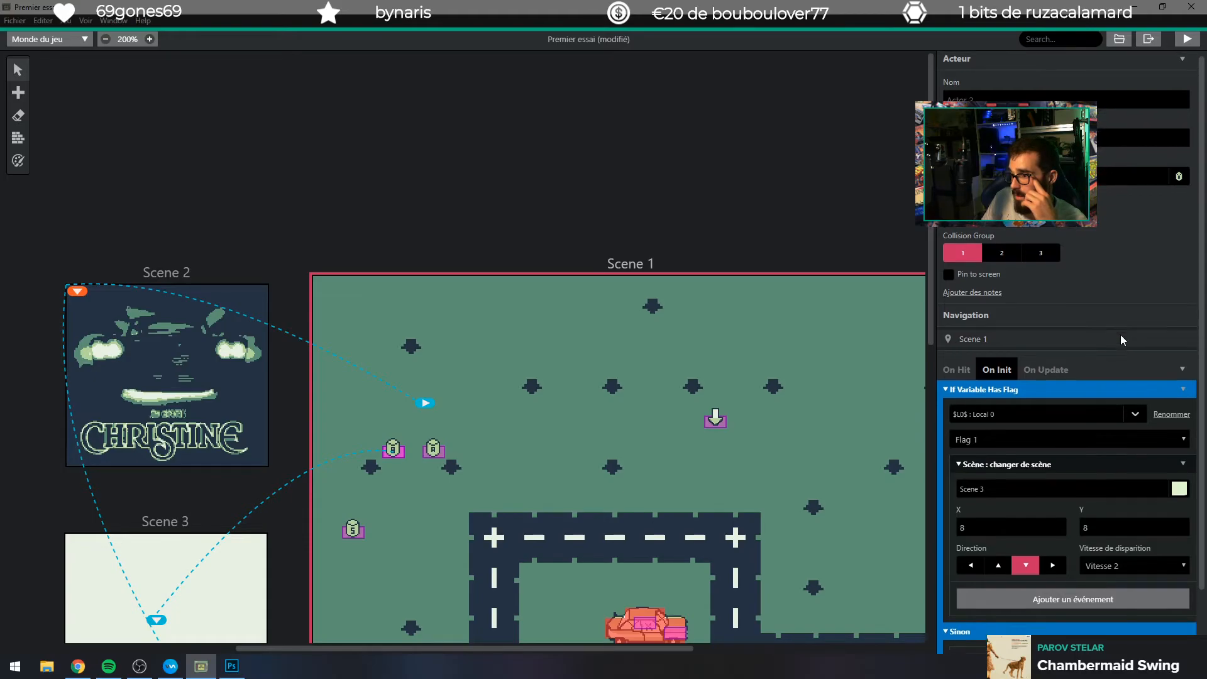
pyautogui.scroll(-1, 1121, 337)
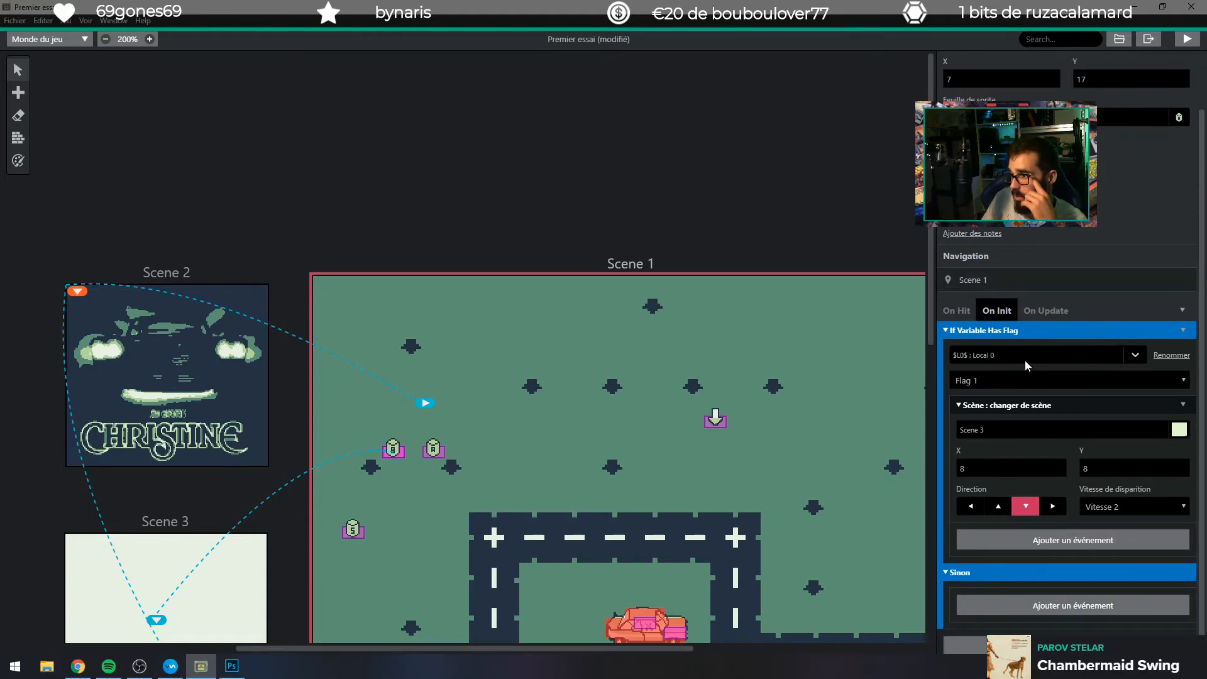
# Examine the Actor 1 barrel's initialisation script in Scene 1, including its Variable 000 flag condition and sprite sheet change.
pyautogui.scroll(-1, 1024, 360)
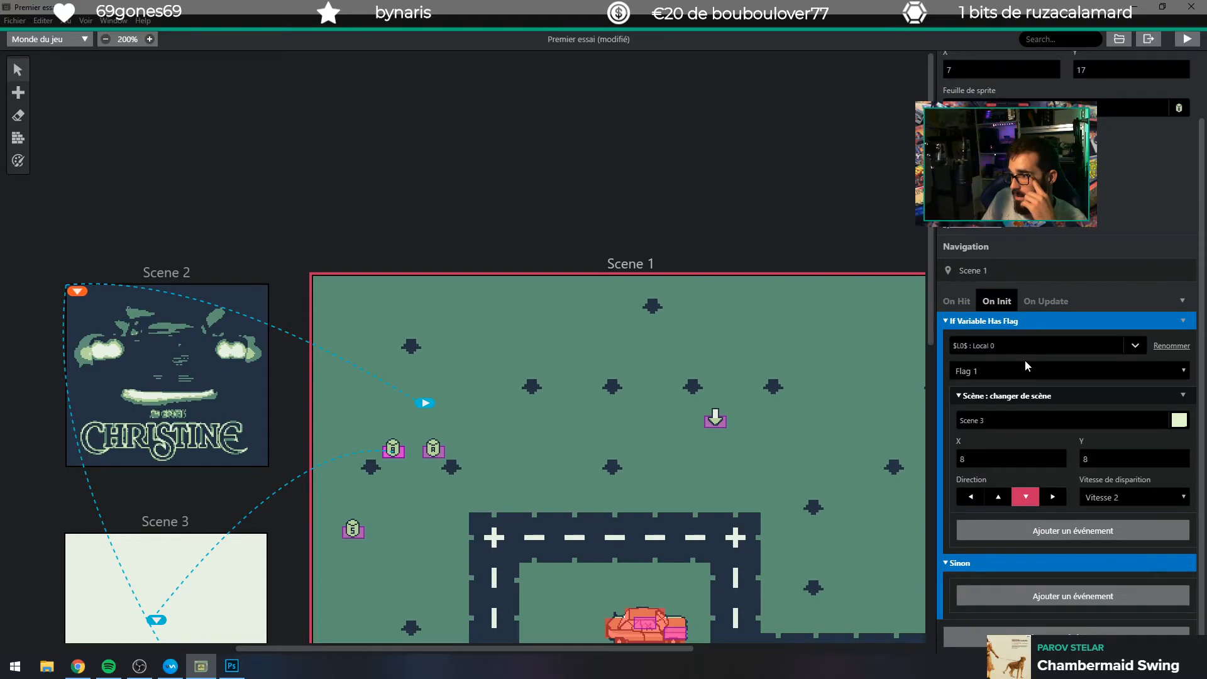
pyautogui.click(434, 451)
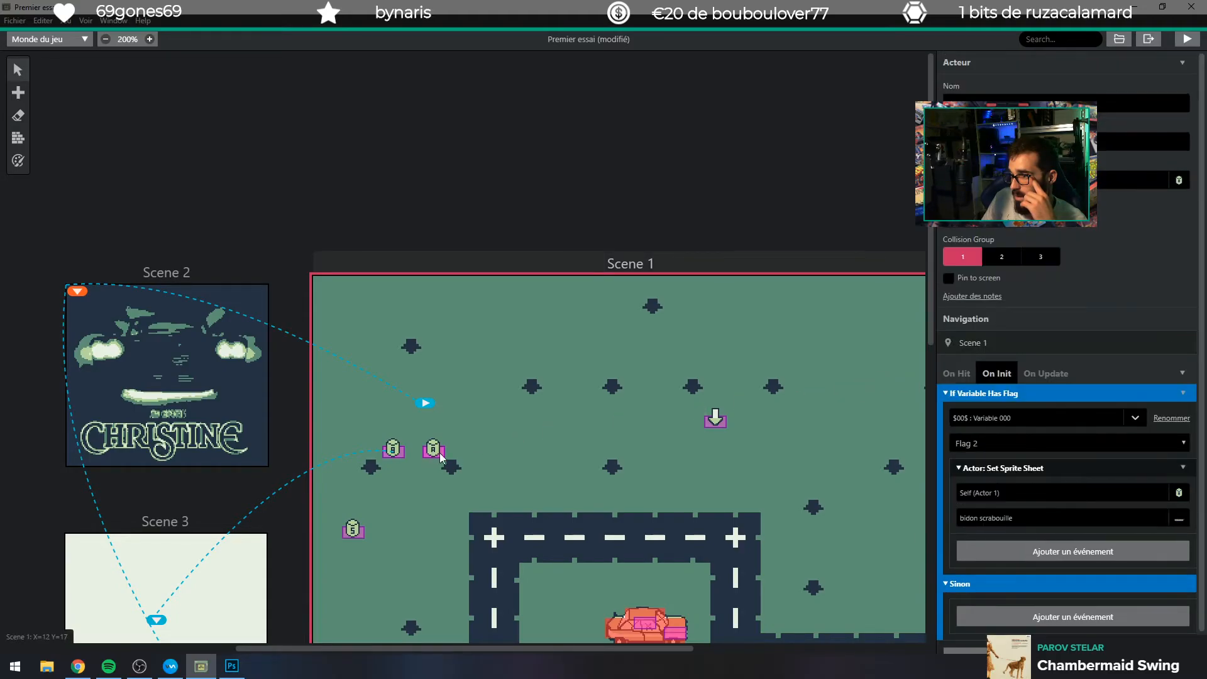
pyautogui.click(1012, 423)
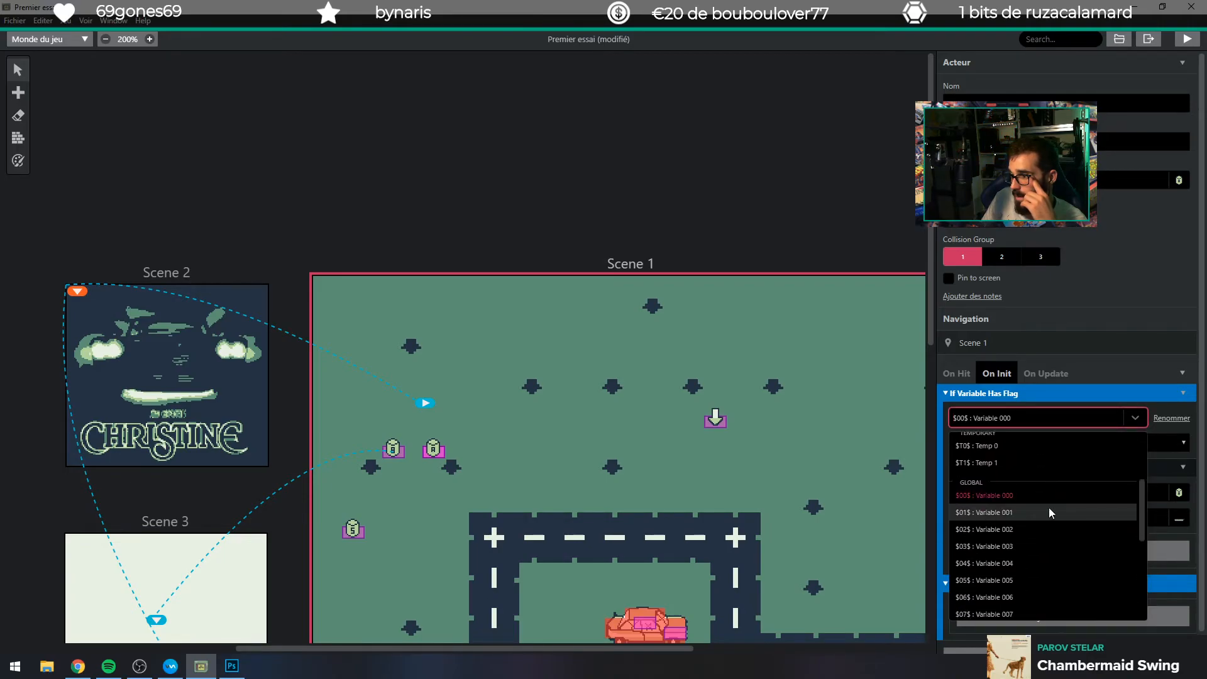
pyautogui.click(1005, 497)
pyautogui.scroll(-1, 1034, 478)
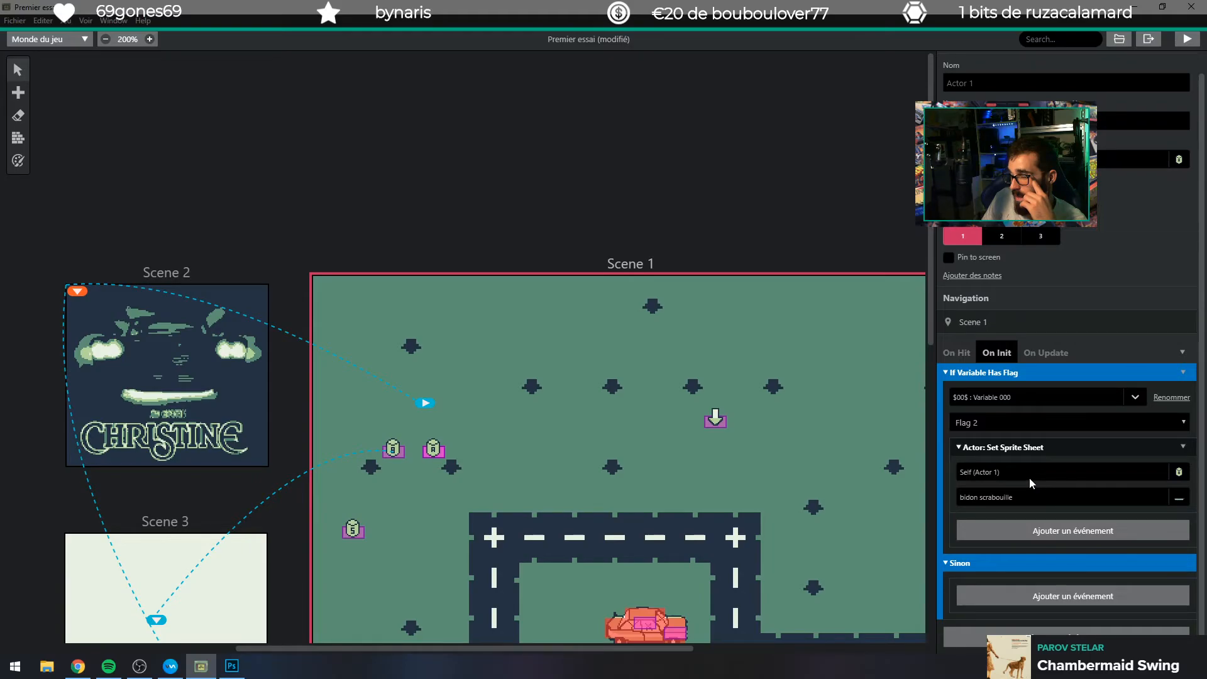
# Examine the Set Flags event in Scene 1's initialisation script and check the arrow actor's script.
pyautogui.click(779, 352)
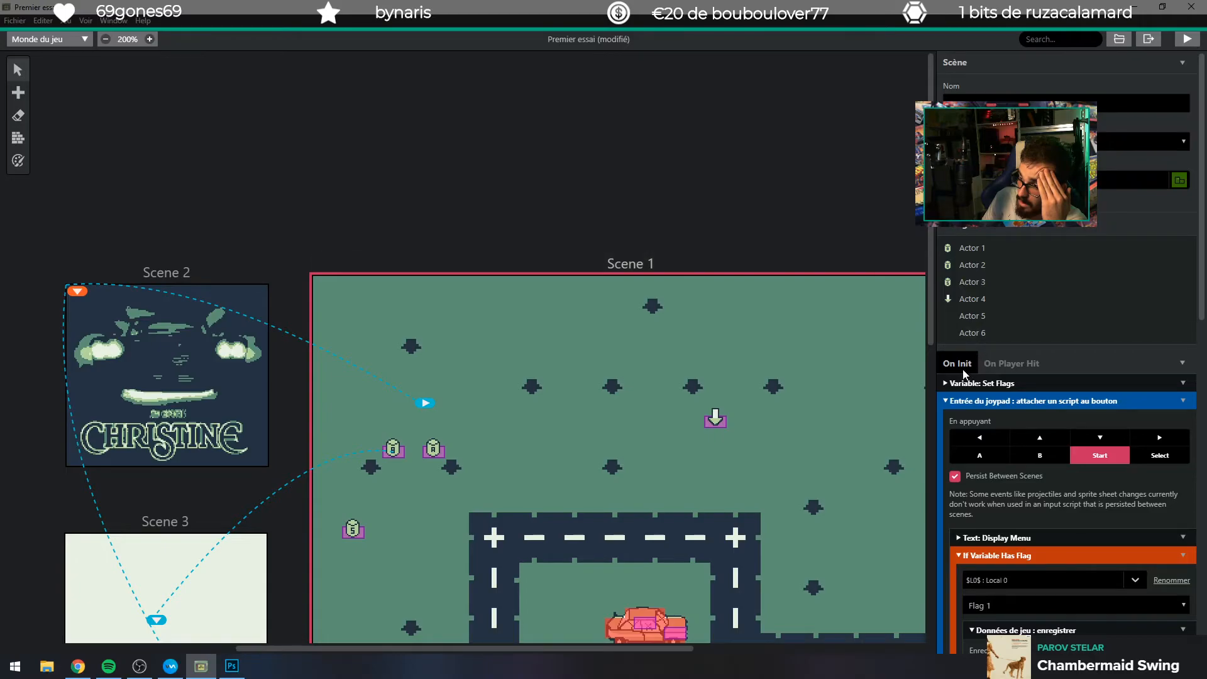
pyautogui.click(946, 383)
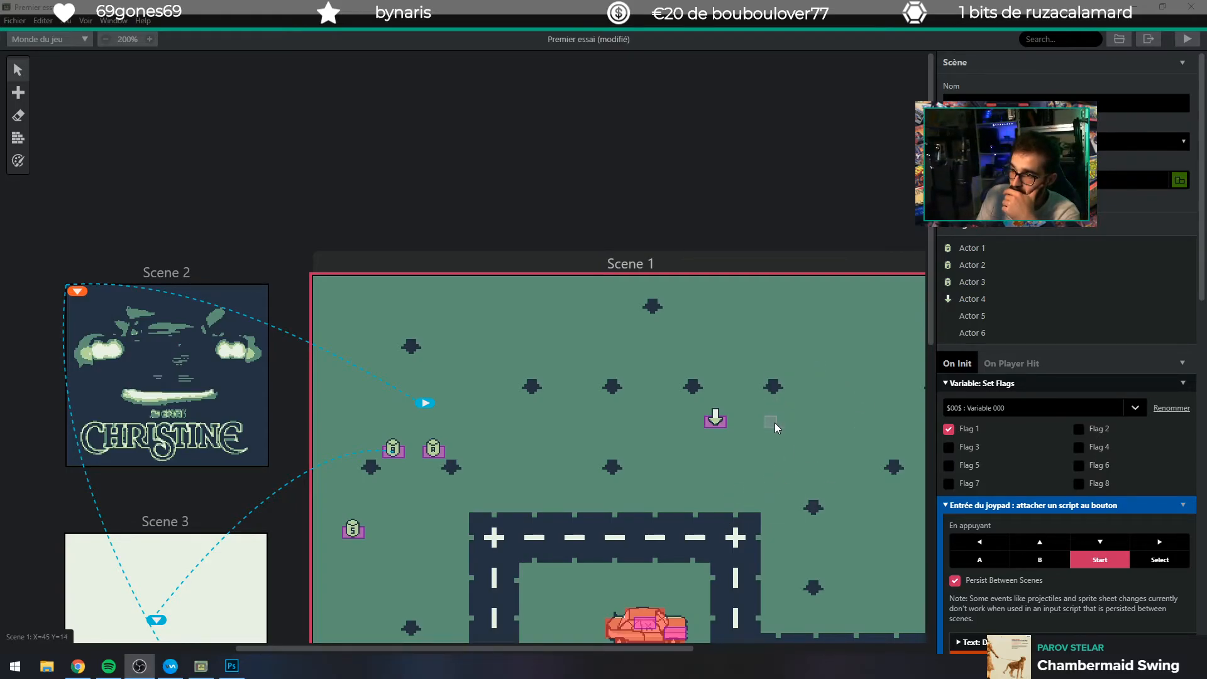
pyautogui.click(713, 422)
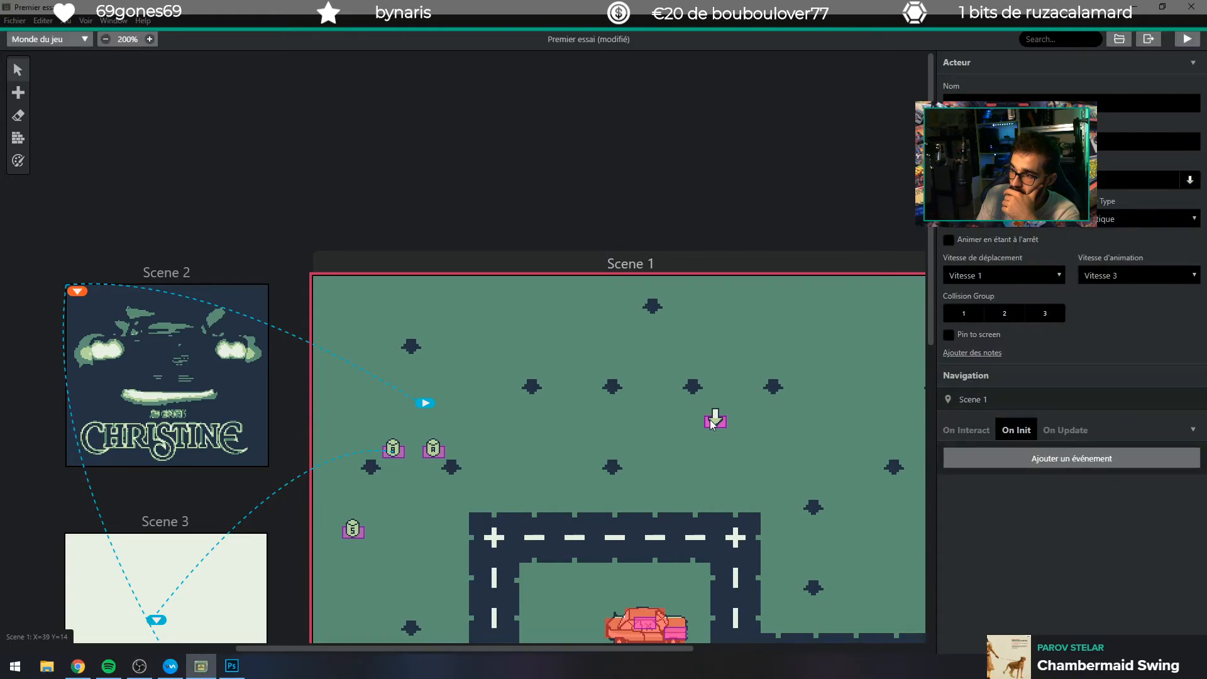
pyautogui.click(551, 472)
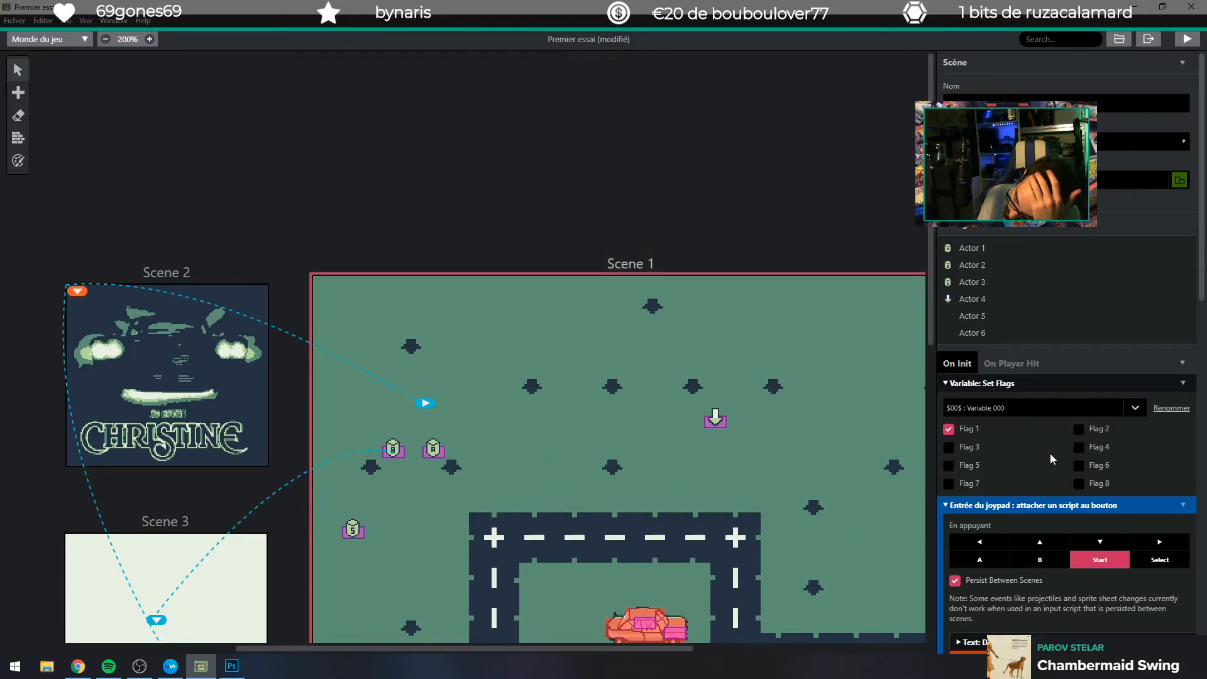
pyautogui.scroll(-2, 1050, 452)
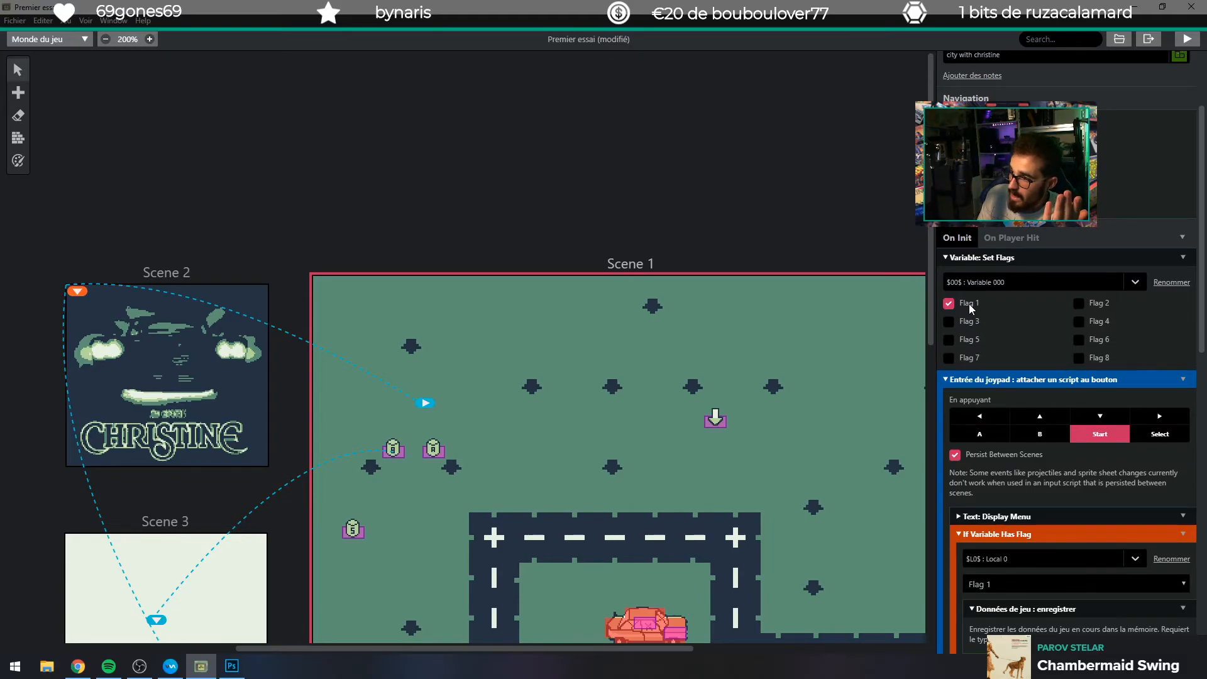
pyautogui.click(1186, 256)
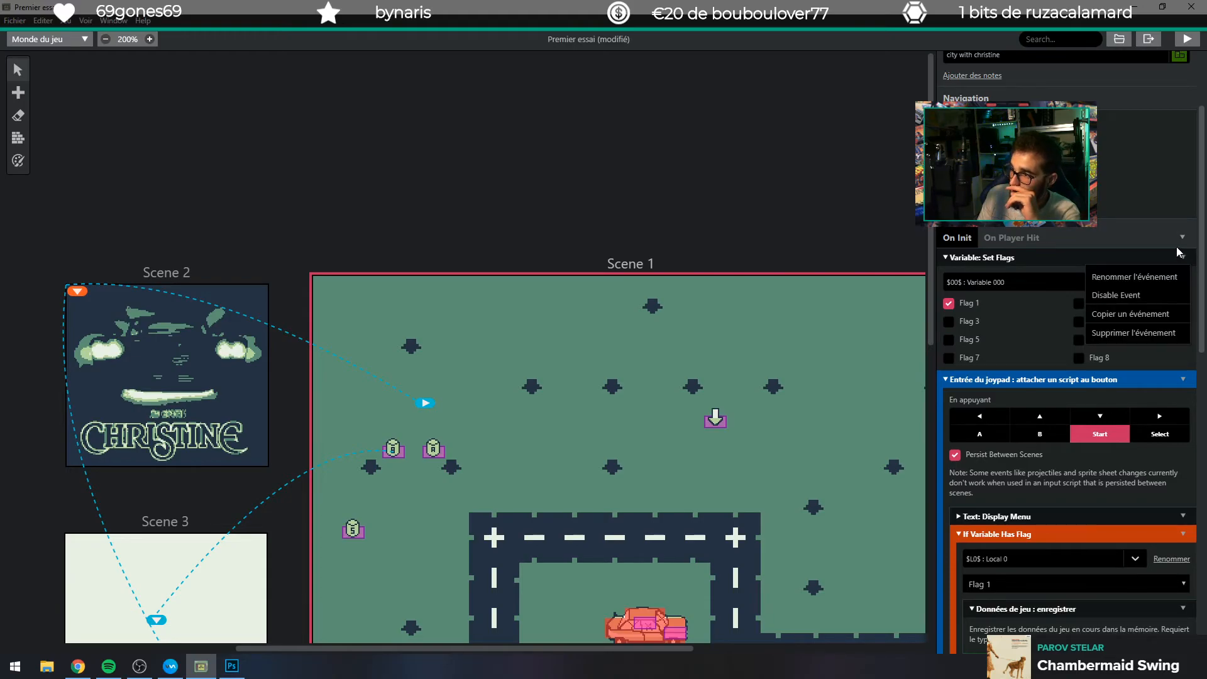
pyautogui.click(1123, 218)
# Try ending Scene 1's initialisation script with a "Si la variable compare avec la variable" event, using Variable 000 and Not Equal To.
pyautogui.scroll(-1, 1057, 345)
pyautogui.scroll(-10, 1040, 374)
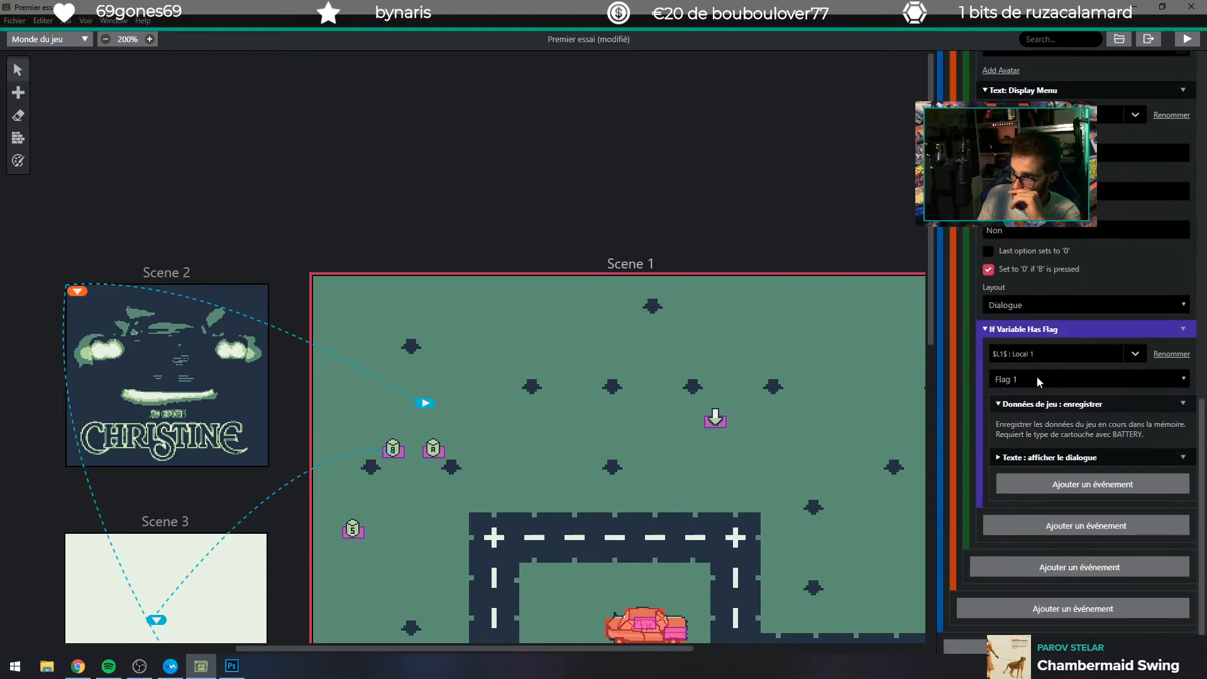
pyautogui.click(1085, 513)
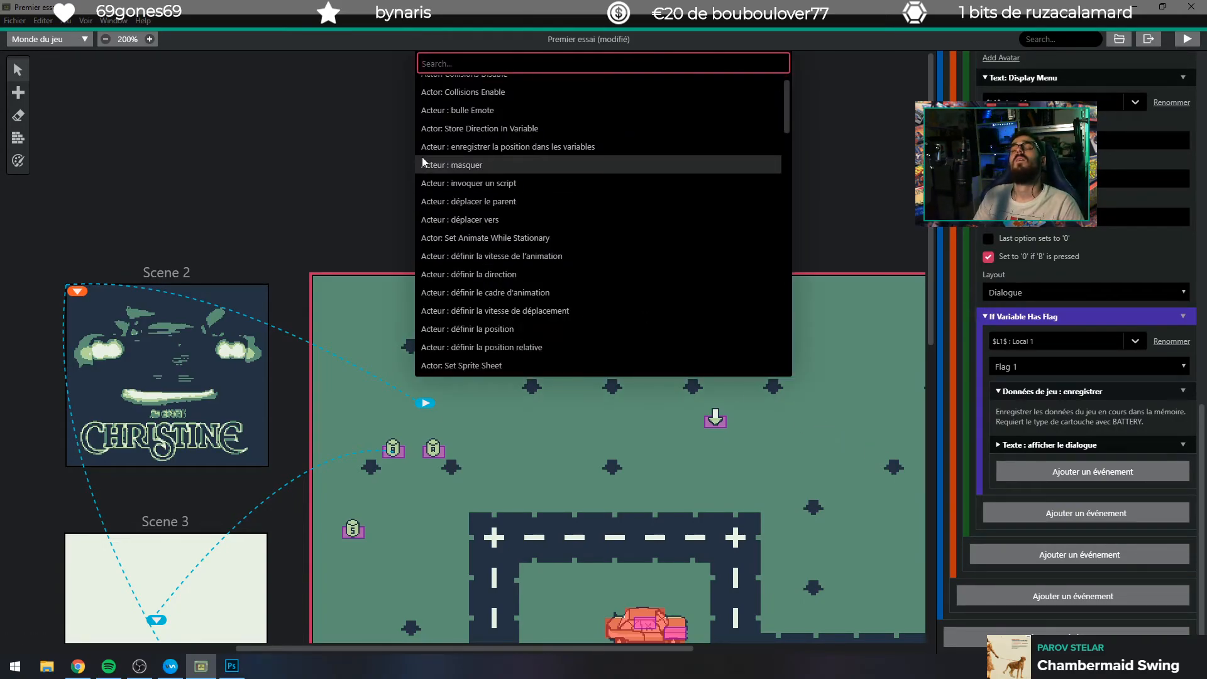
pyautogui.write('si')
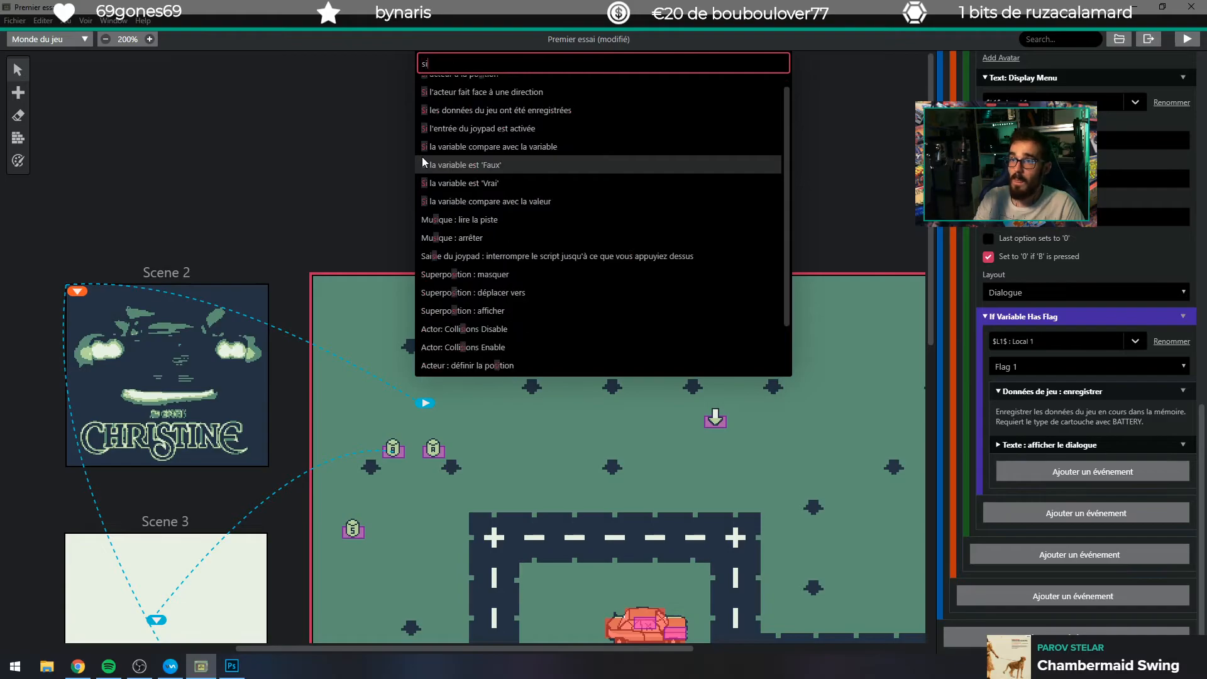
pyautogui.scroll(1, 559, 194)
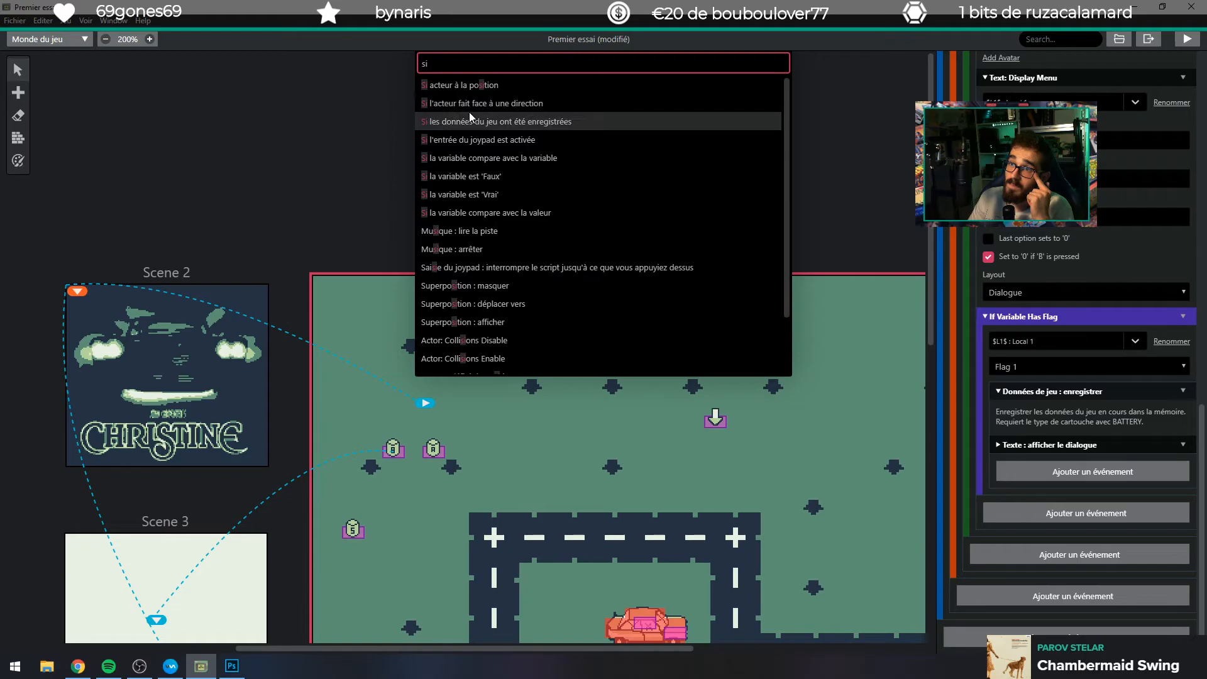
pyautogui.click(550, 159)
pyautogui.scroll(-3, 1037, 509)
pyautogui.click(1024, 477)
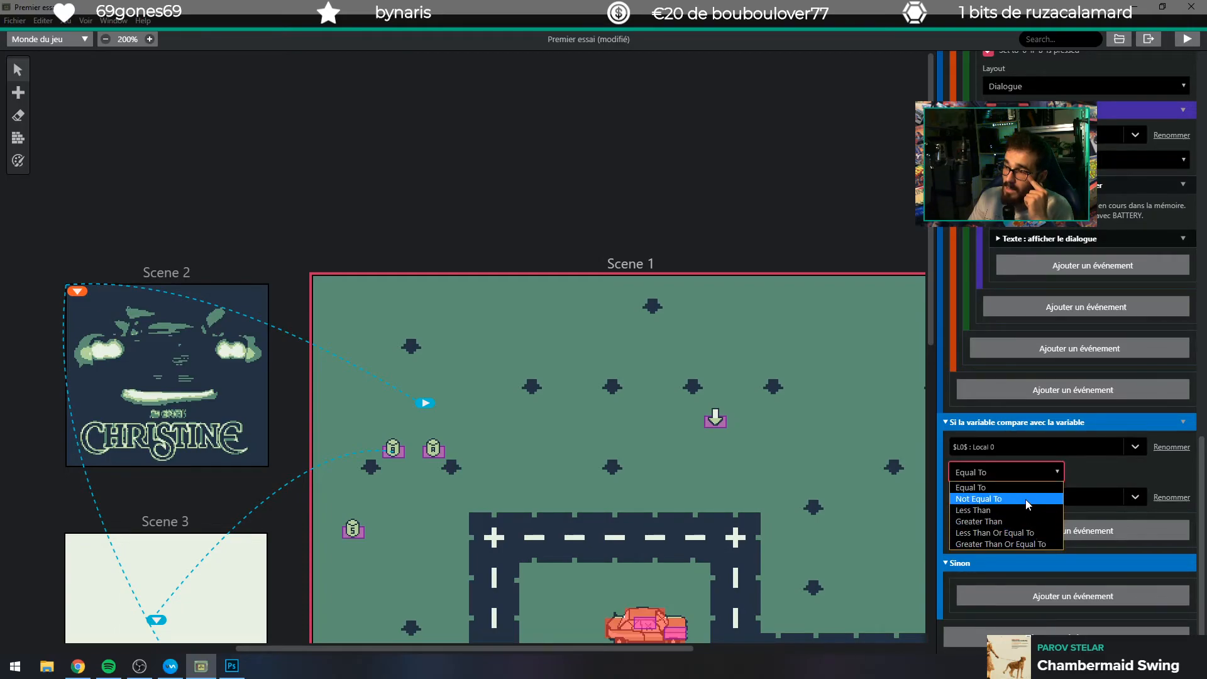
pyautogui.click(1021, 496)
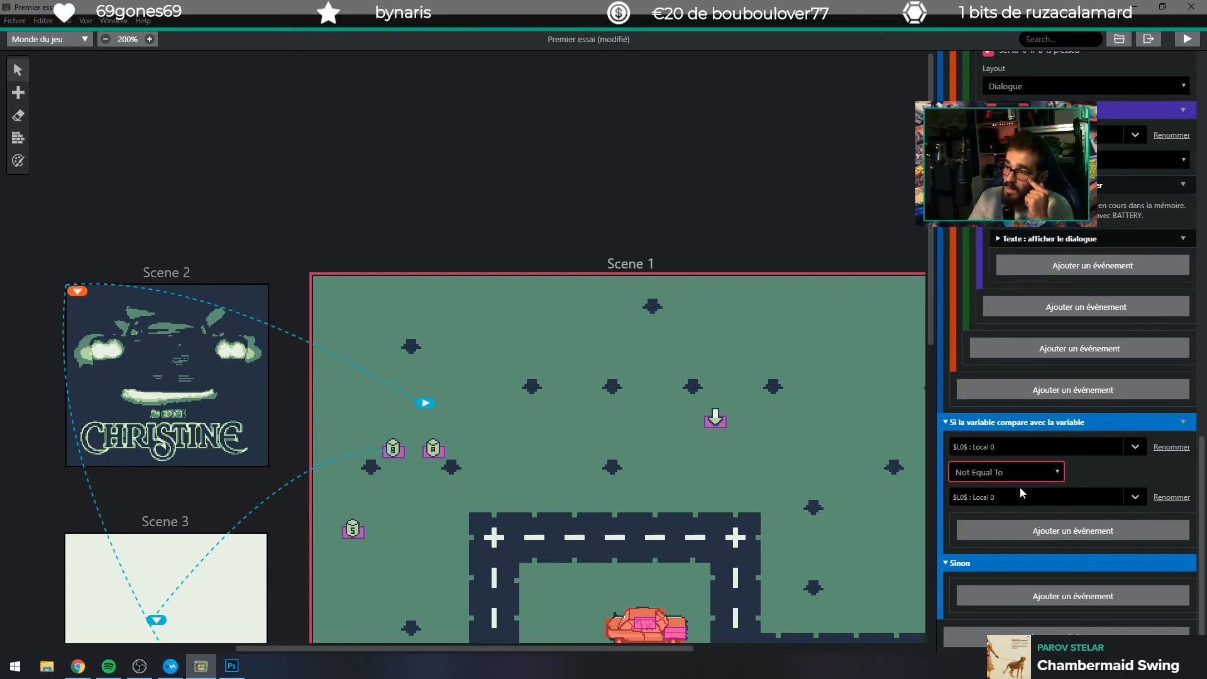
pyautogui.click(1019, 445)
pyautogui.scroll(-3, 1001, 490)
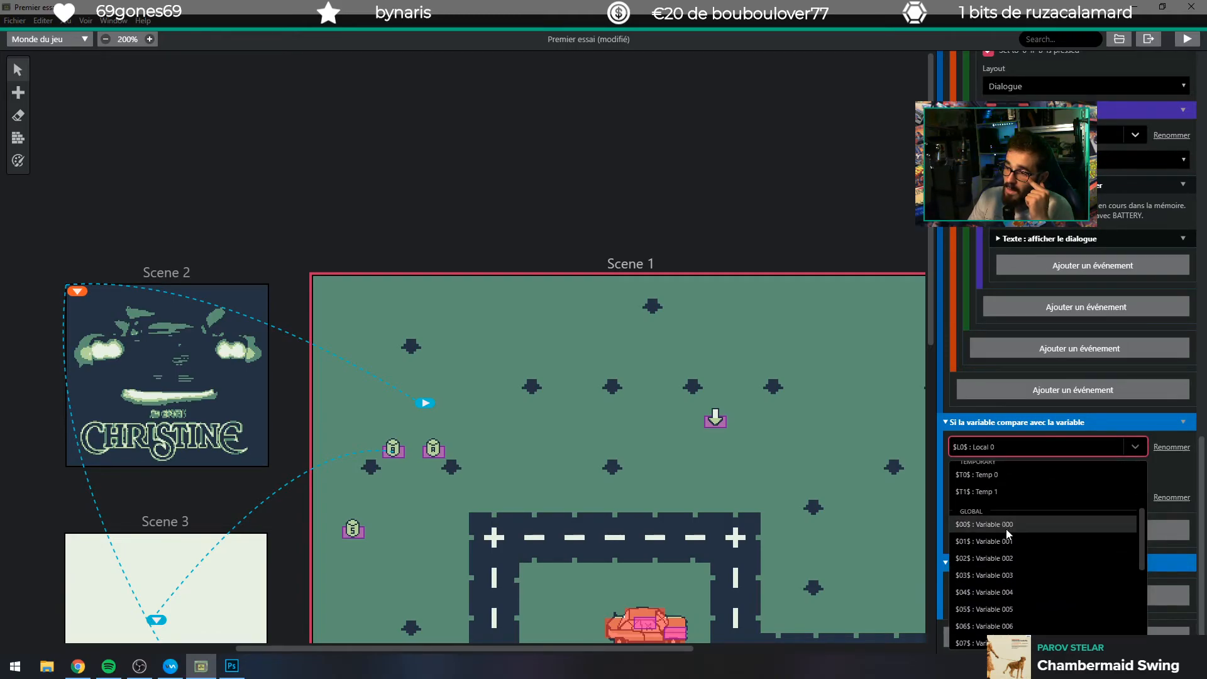
pyautogui.click(1006, 524)
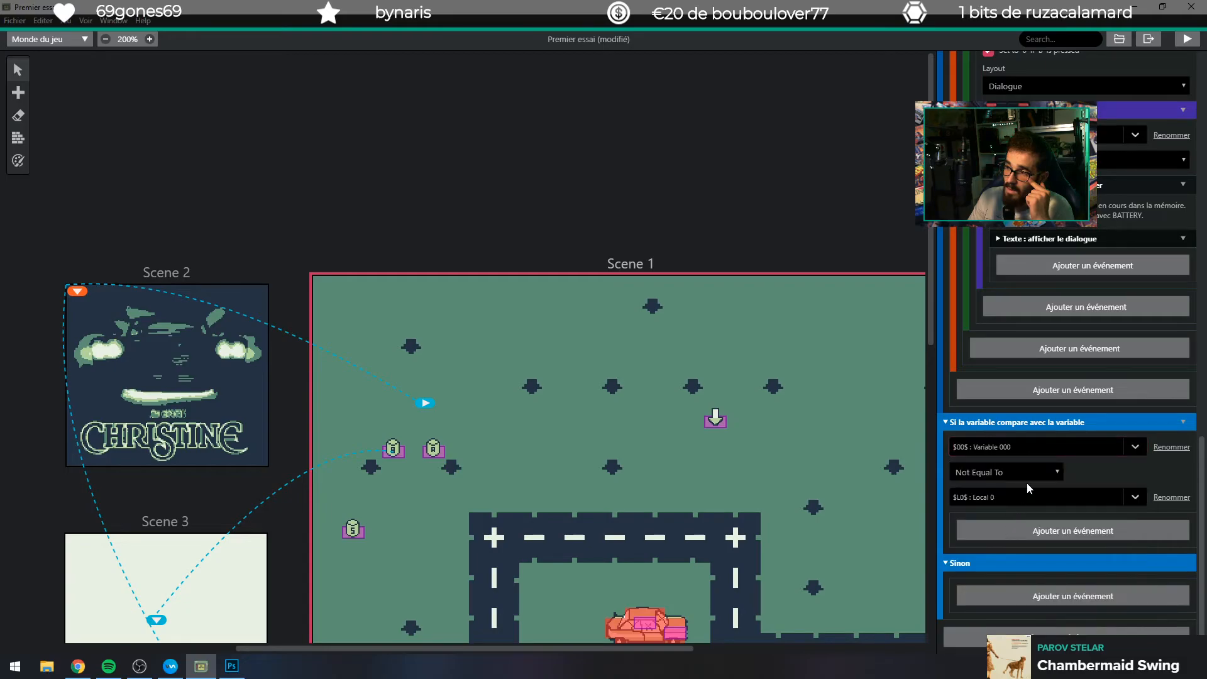
# Check the Set Flags variable and the options for the compared variable, and delete the variable-to-variable comparison event.
pyautogui.scroll(10, 1055, 390)
pyautogui.scroll(3, 1058, 418)
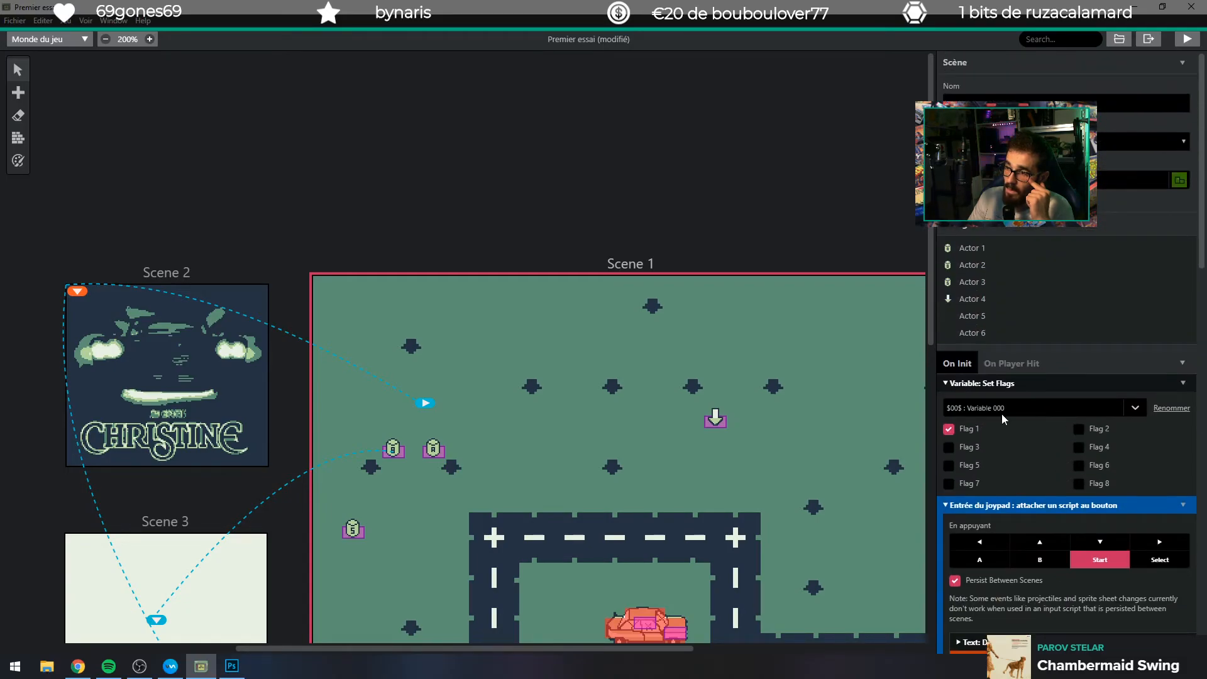
pyautogui.scroll(-15, 1000, 435)
pyautogui.scroll(-1, 1000, 442)
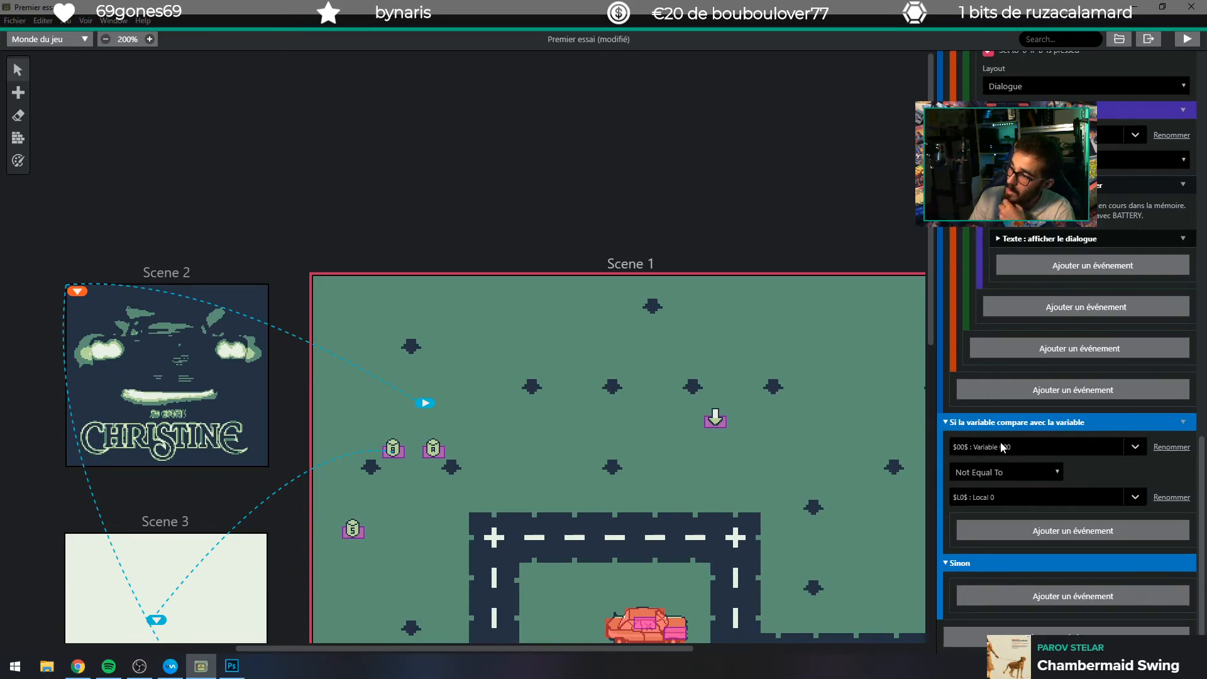
pyautogui.click(1039, 499)
pyautogui.click(1038, 500)
pyautogui.click(1038, 499)
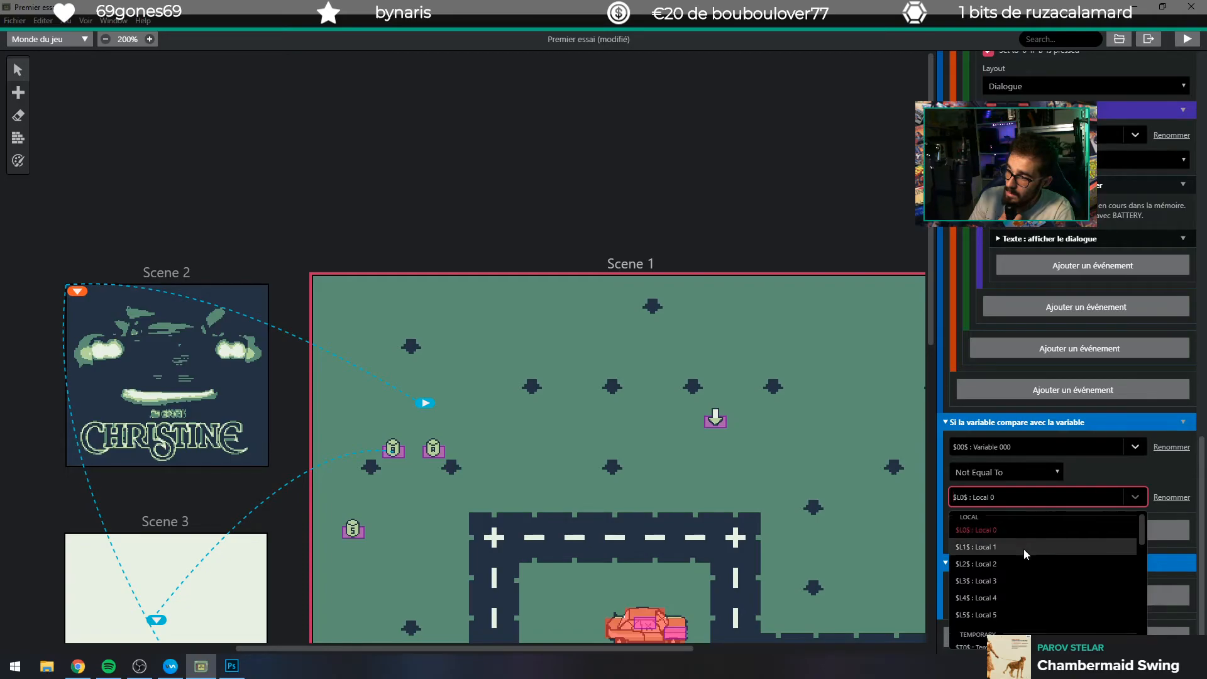
pyautogui.click(1097, 467)
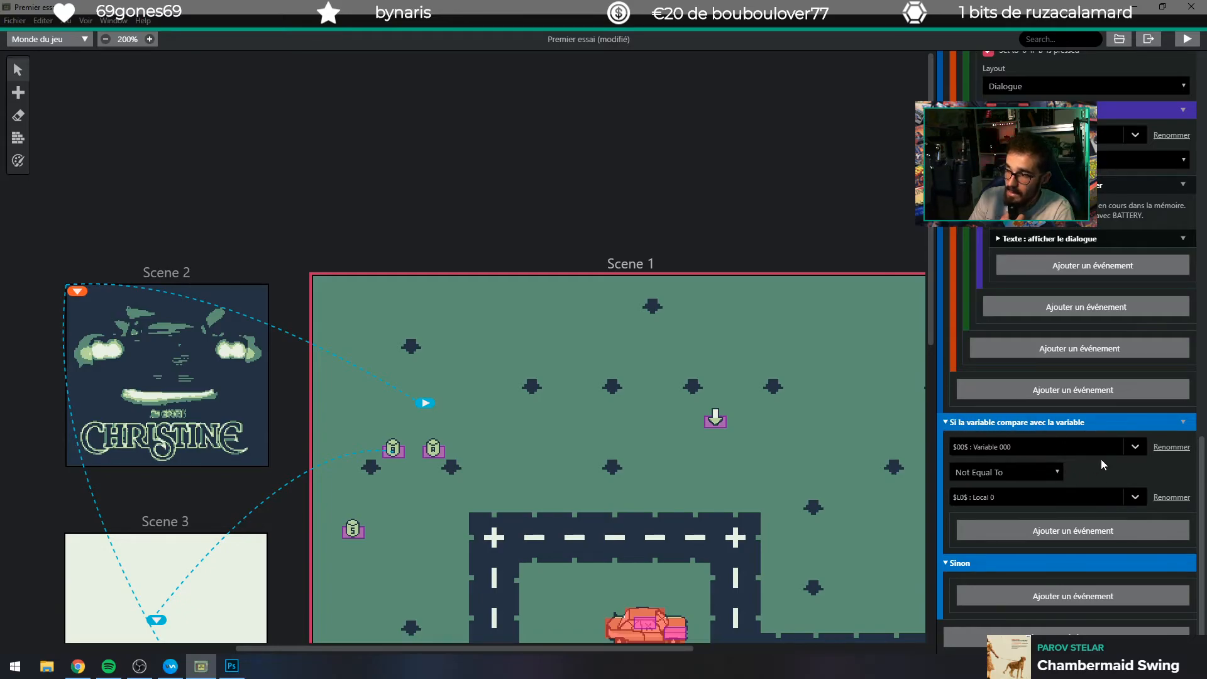
pyautogui.click(1183, 421)
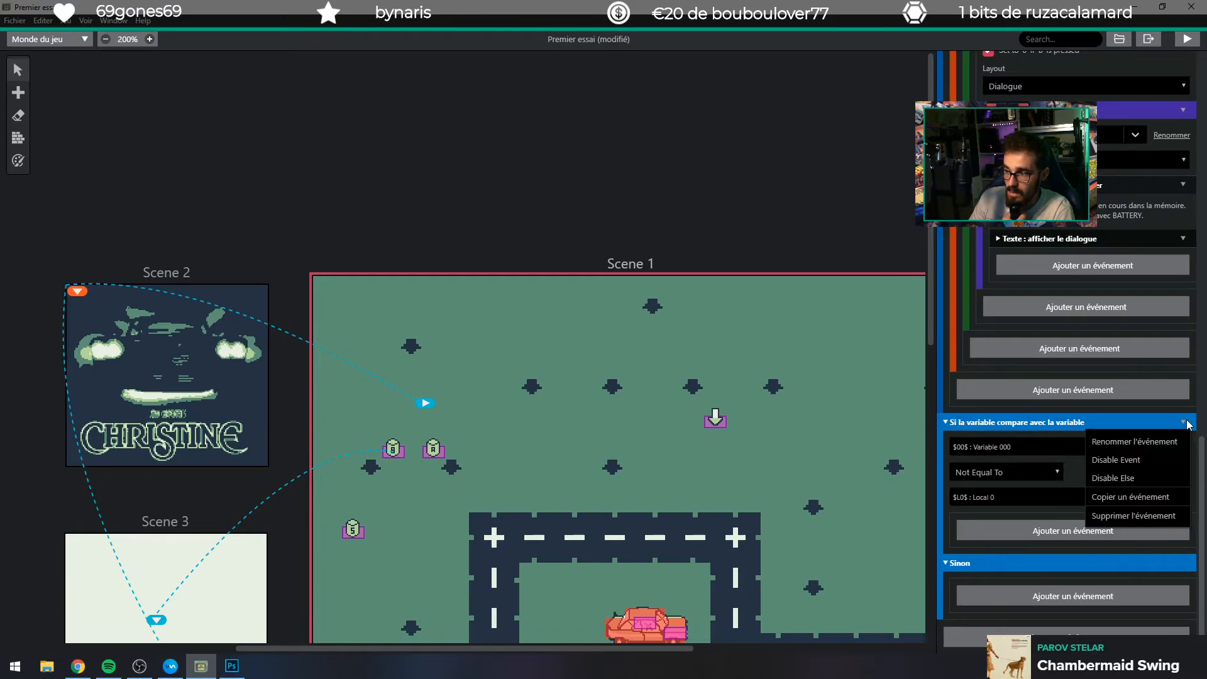
pyautogui.click(1130, 516)
# Add a "Si la variable compare avec la valeur" event at the end of Scene 1's initialisation script, testing Variable 000.
pyautogui.click(1046, 594)
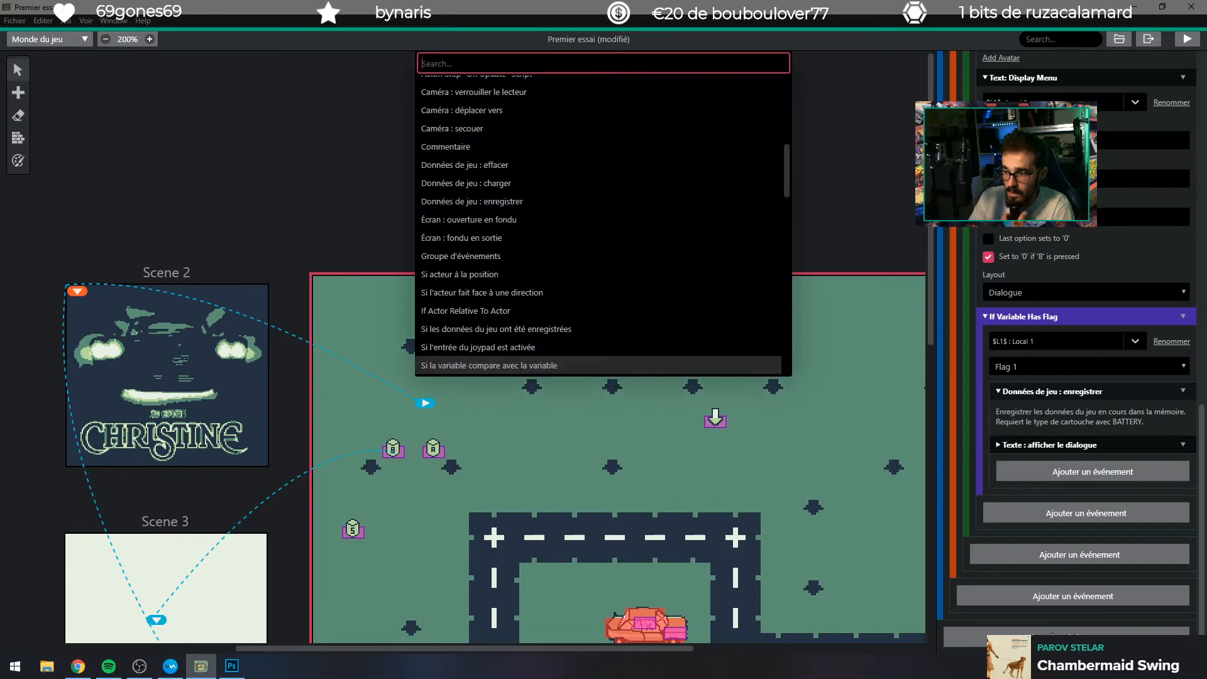
pyautogui.write('si')
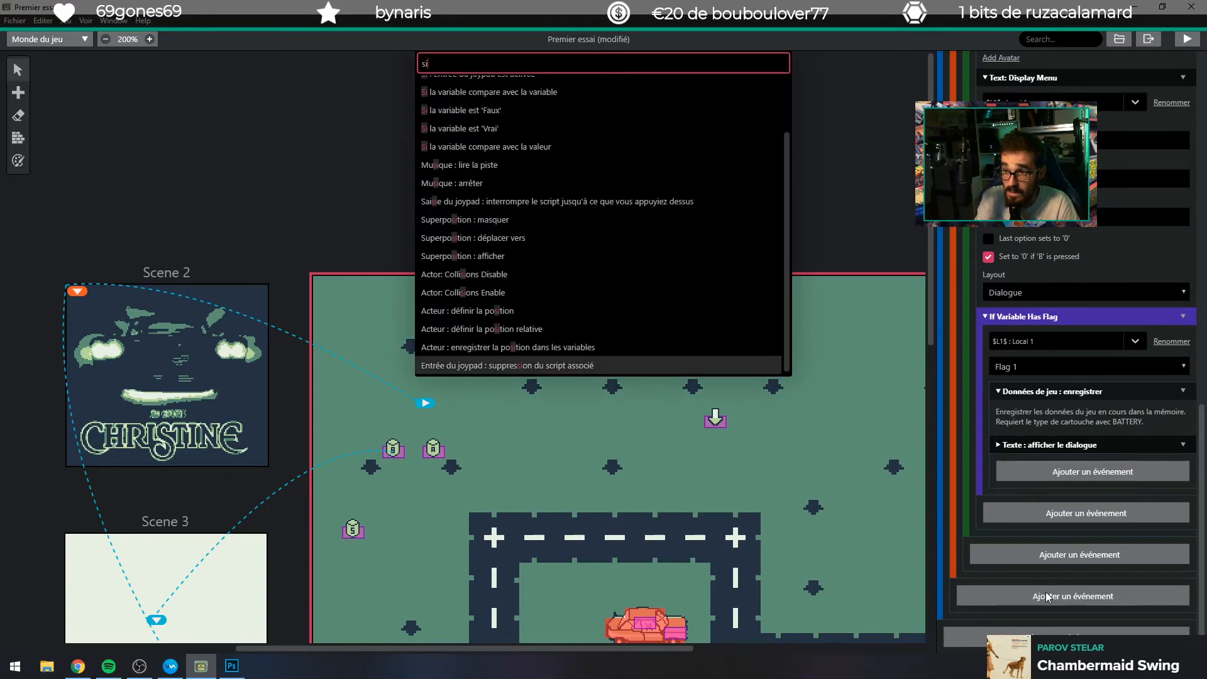
pyautogui.scroll(2, 597, 220)
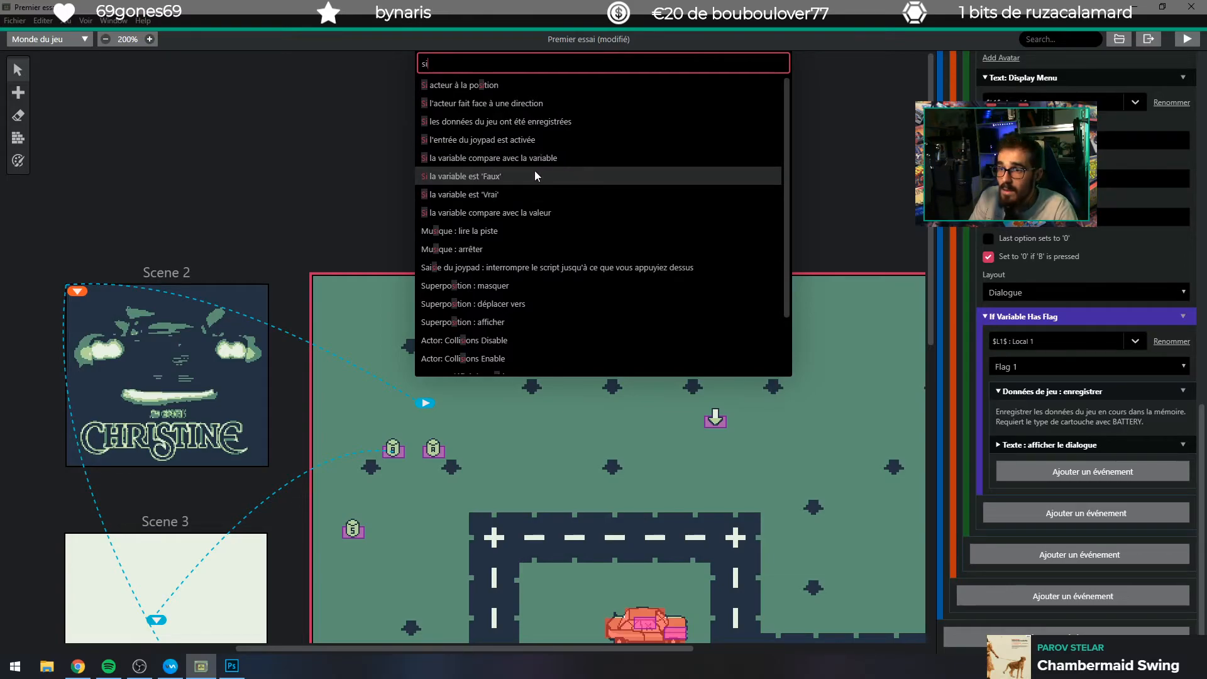
pyautogui.click(564, 213)
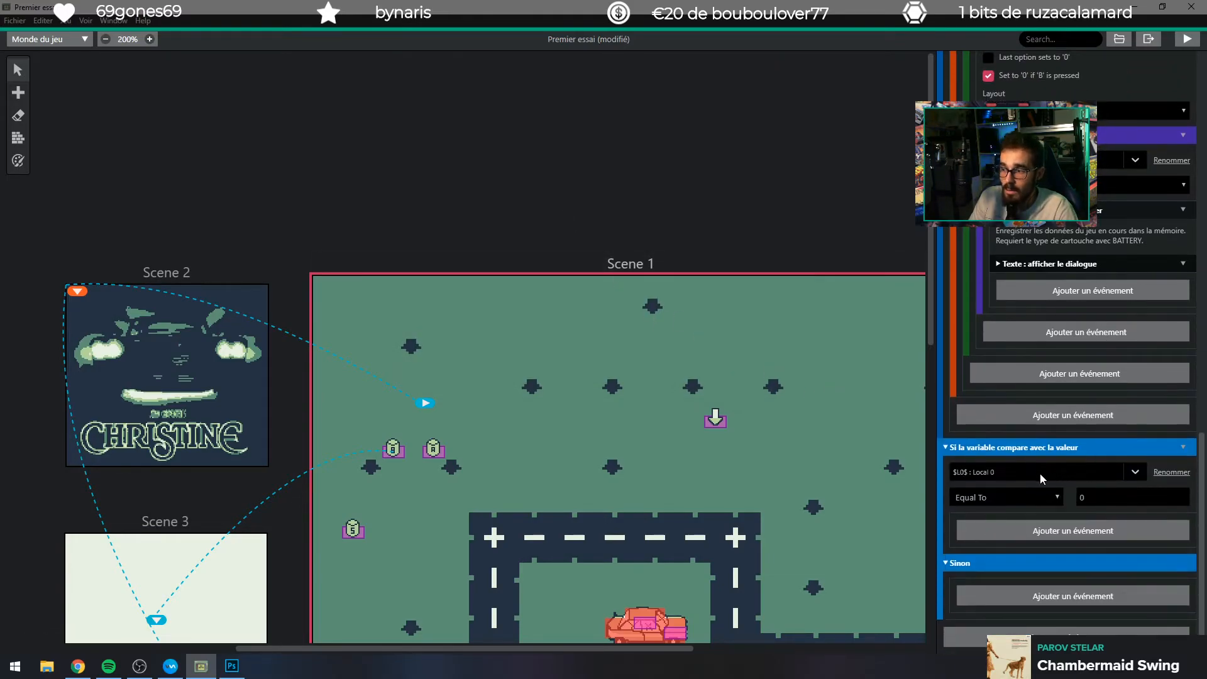
pyautogui.click(1025, 473)
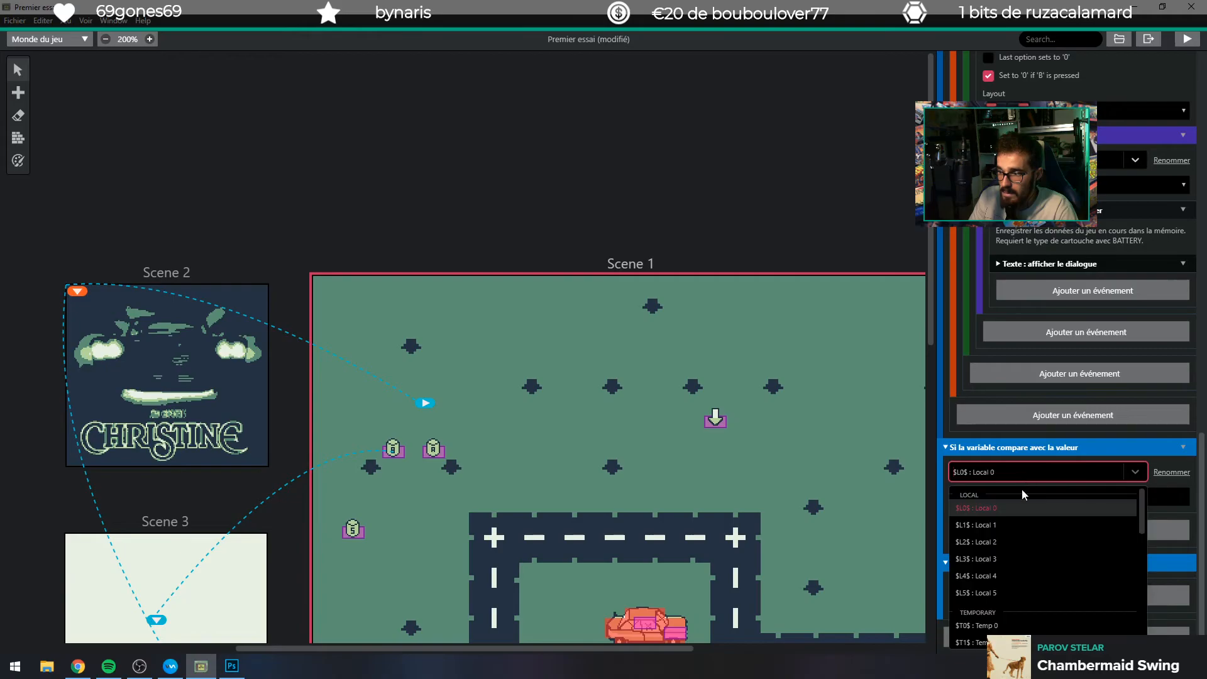
pyautogui.scroll(-2, 1001, 603)
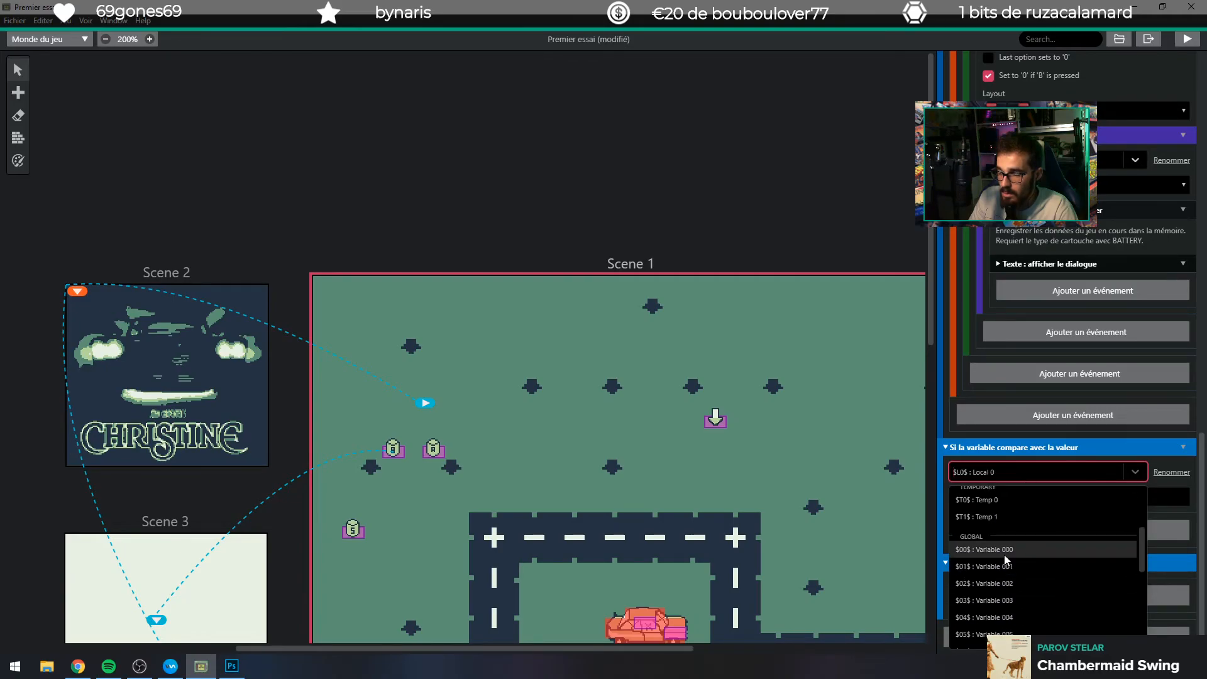
pyautogui.click(1006, 554)
# Set the Variable 000 comparison to Less Than Or Equal To with a value of 1.
pyautogui.click(994, 500)
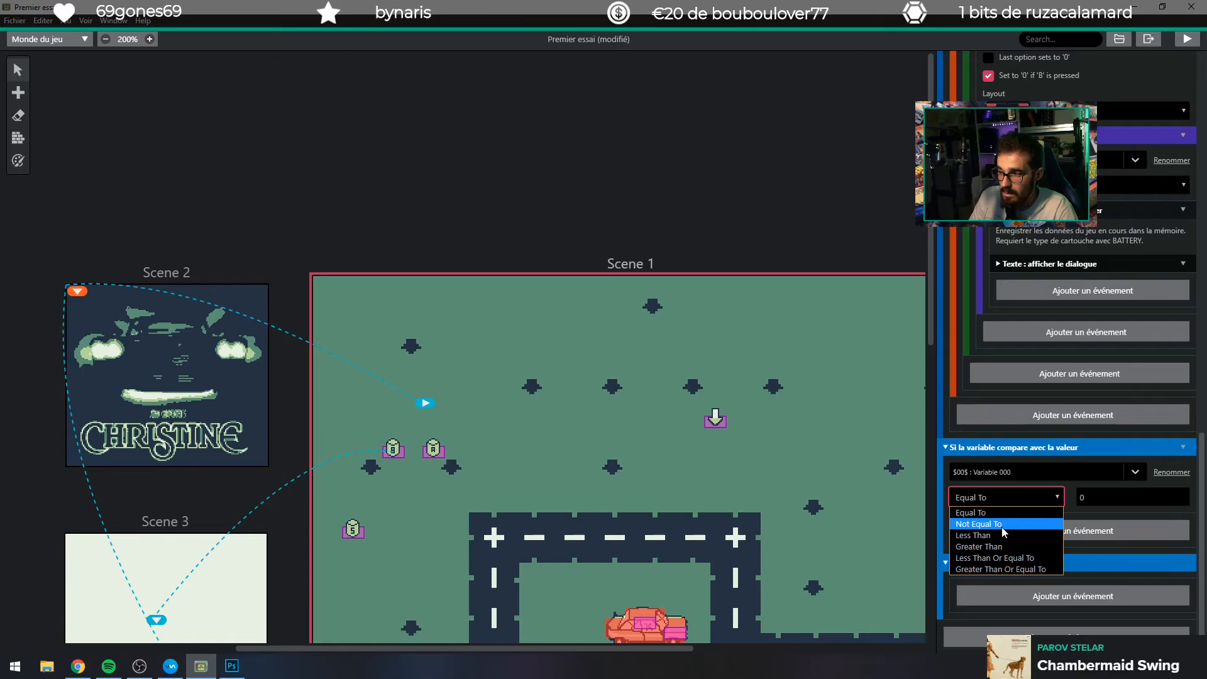
pyautogui.click(1003, 531)
pyautogui.click(995, 504)
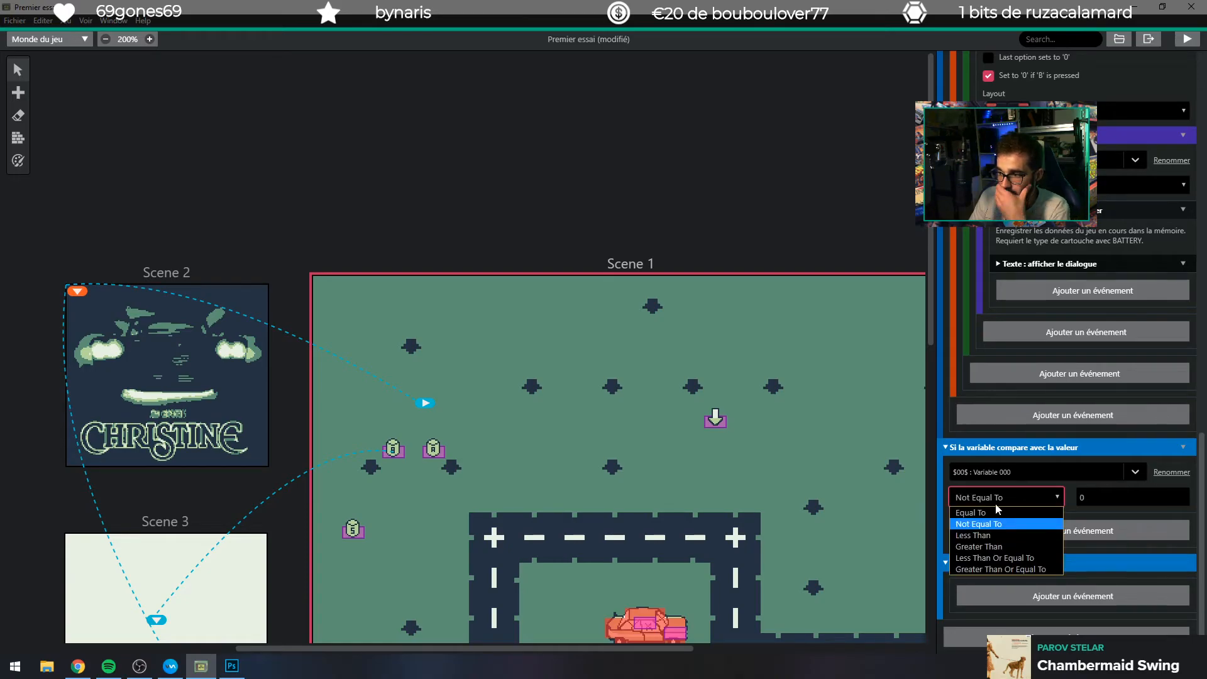
pyautogui.click(1019, 558)
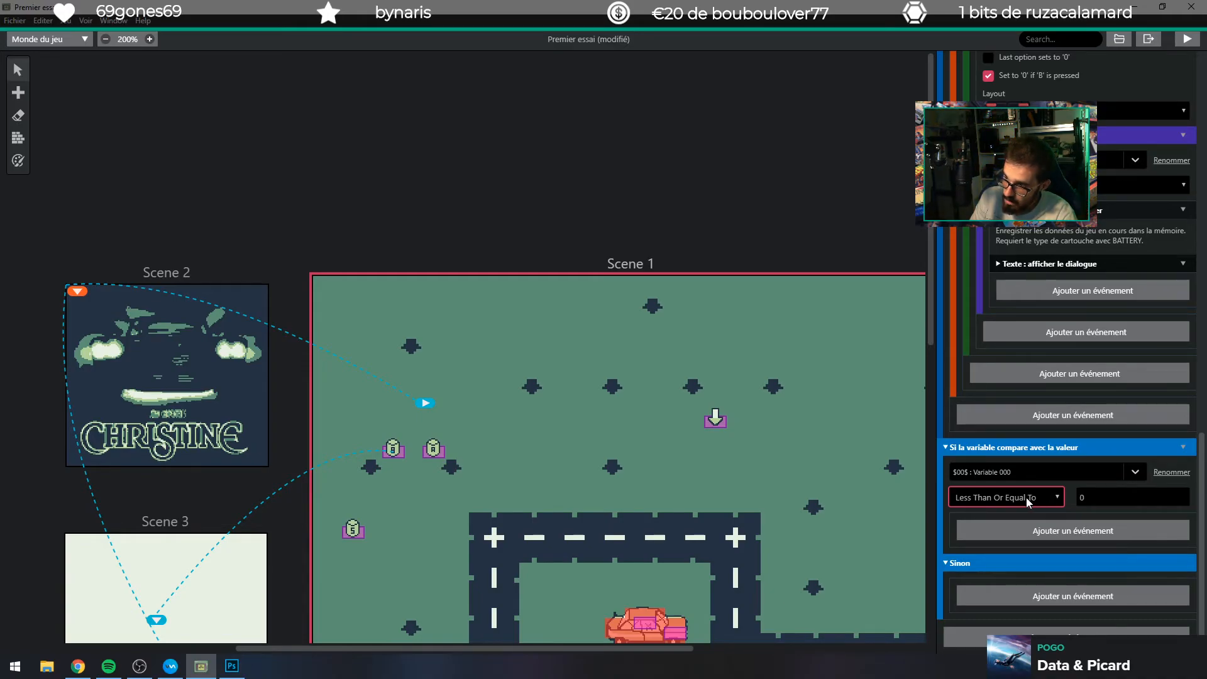
pyautogui.click(1080, 497)
pyautogui.write('1')
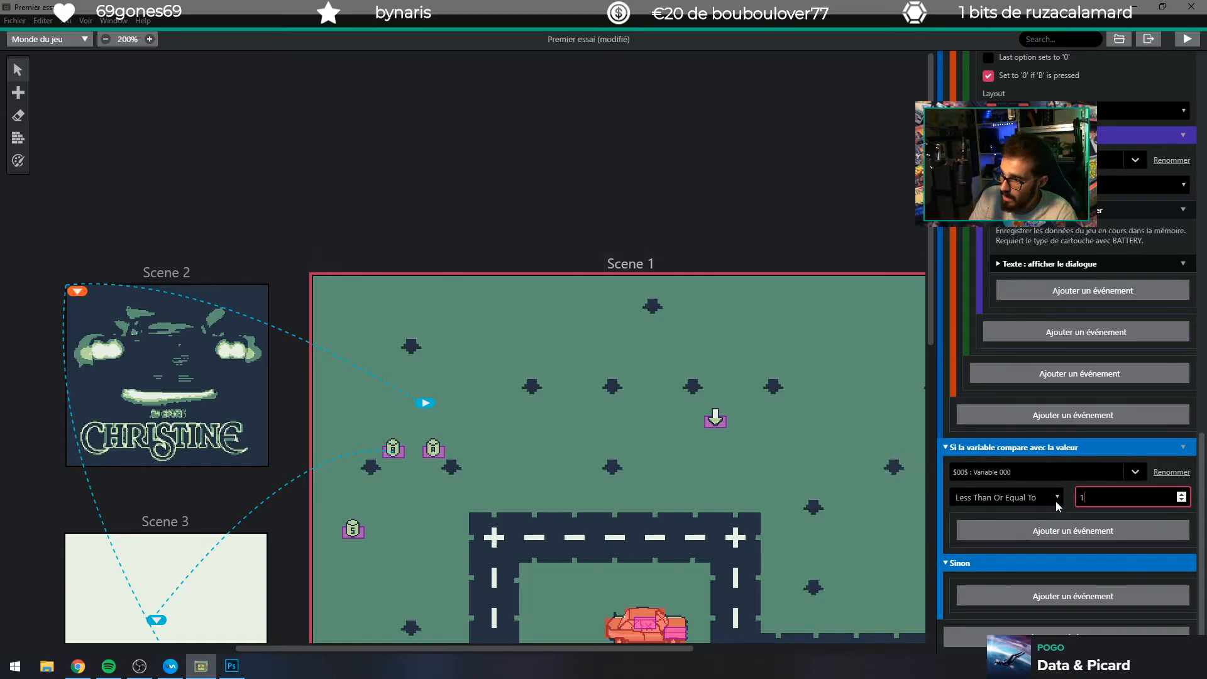
# Move the Set Flags event for Variable 000 inside the "Si la variable compare avec la valeur" condition in Scene 1's On Init script.
pyautogui.scroll(10, 1053, 507)
pyautogui.scroll(-1, 1071, 356)
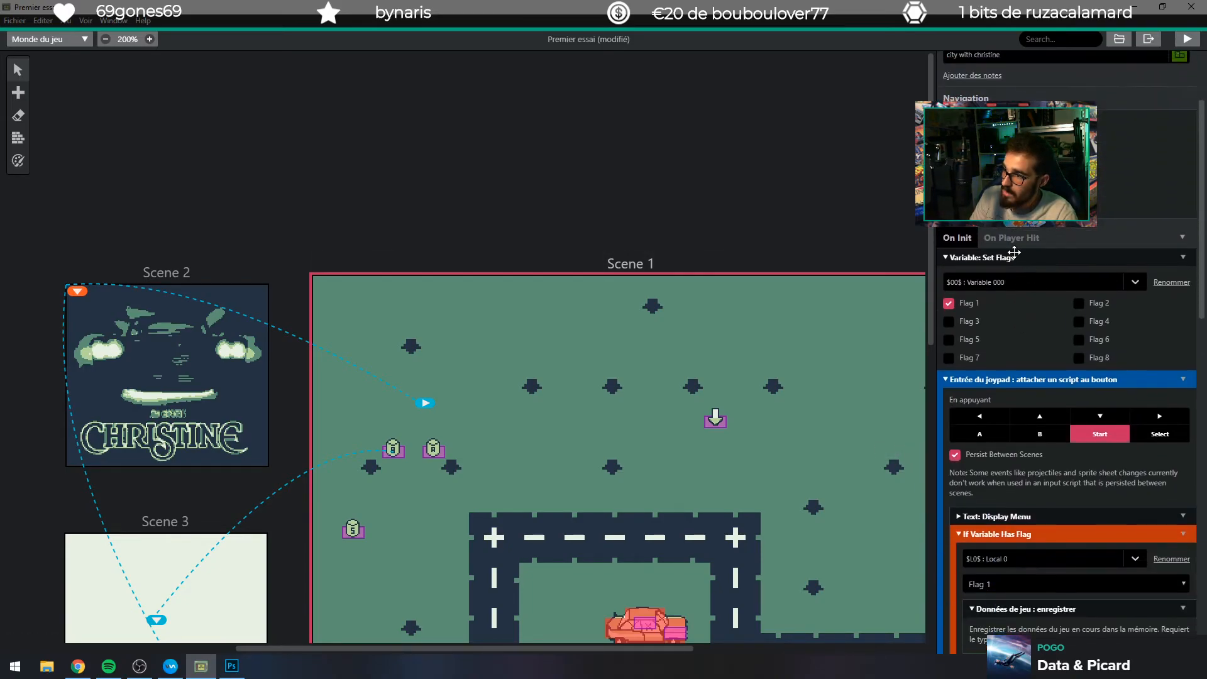
pyautogui.scroll(-5, 1005, 254)
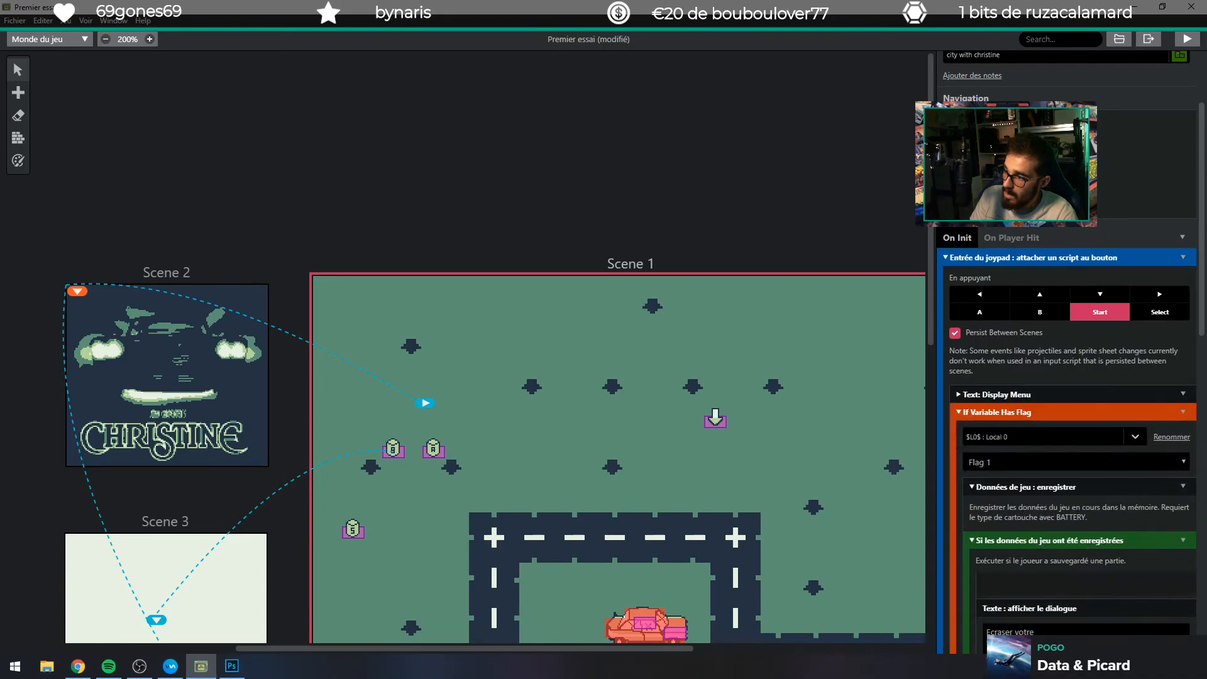
pyautogui.scroll(-12, 1049, 519)
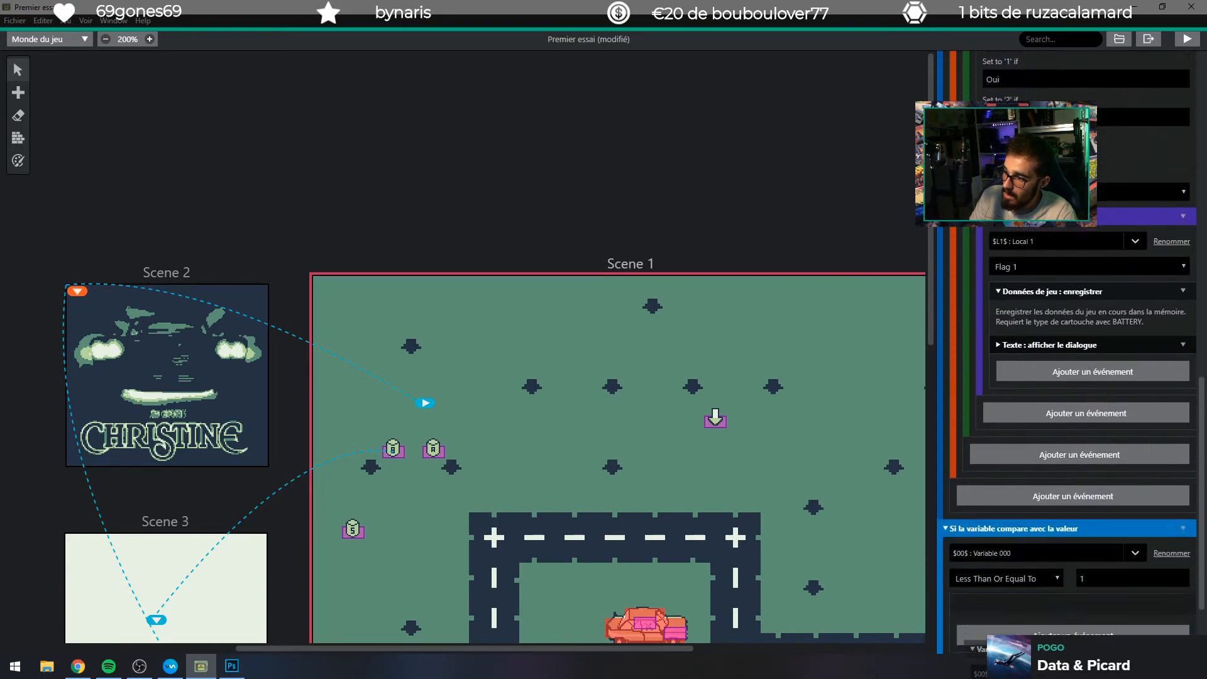
pyautogui.moveTo(1048, 519); pyautogui.dragTo(1047, 507)
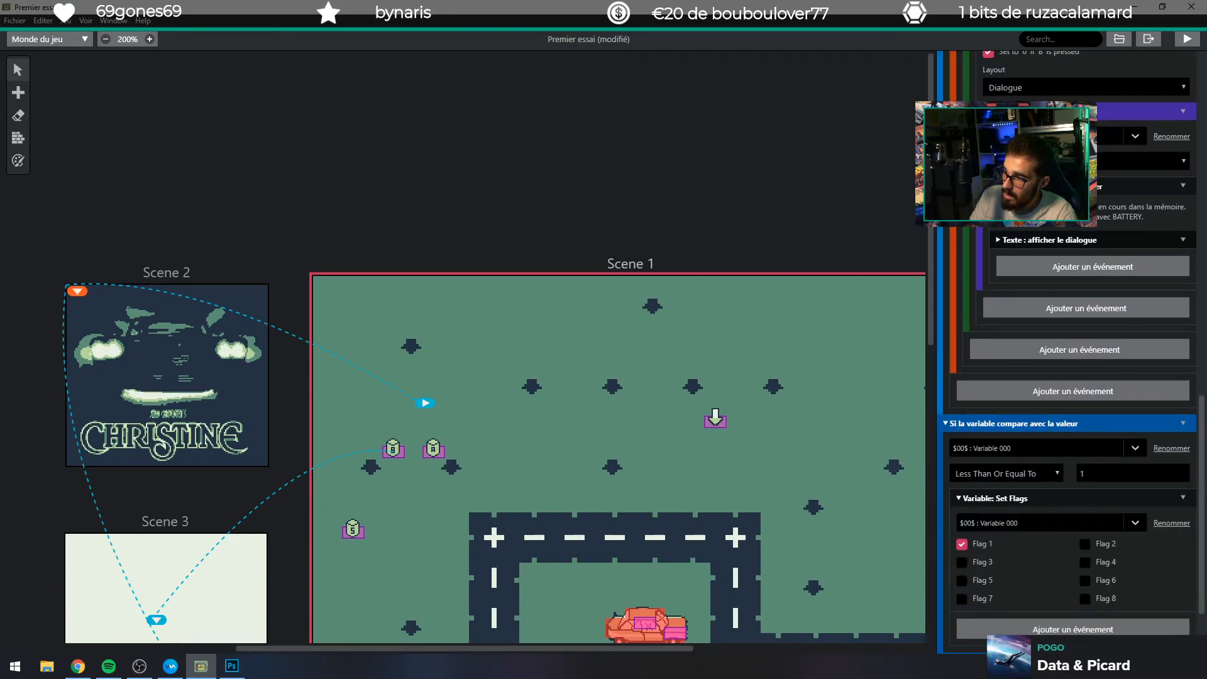
# Disable the Else branch of the Variable 000 comparison and move the event to the start of Scene 1's On Init script.
pyautogui.click(1183, 424)
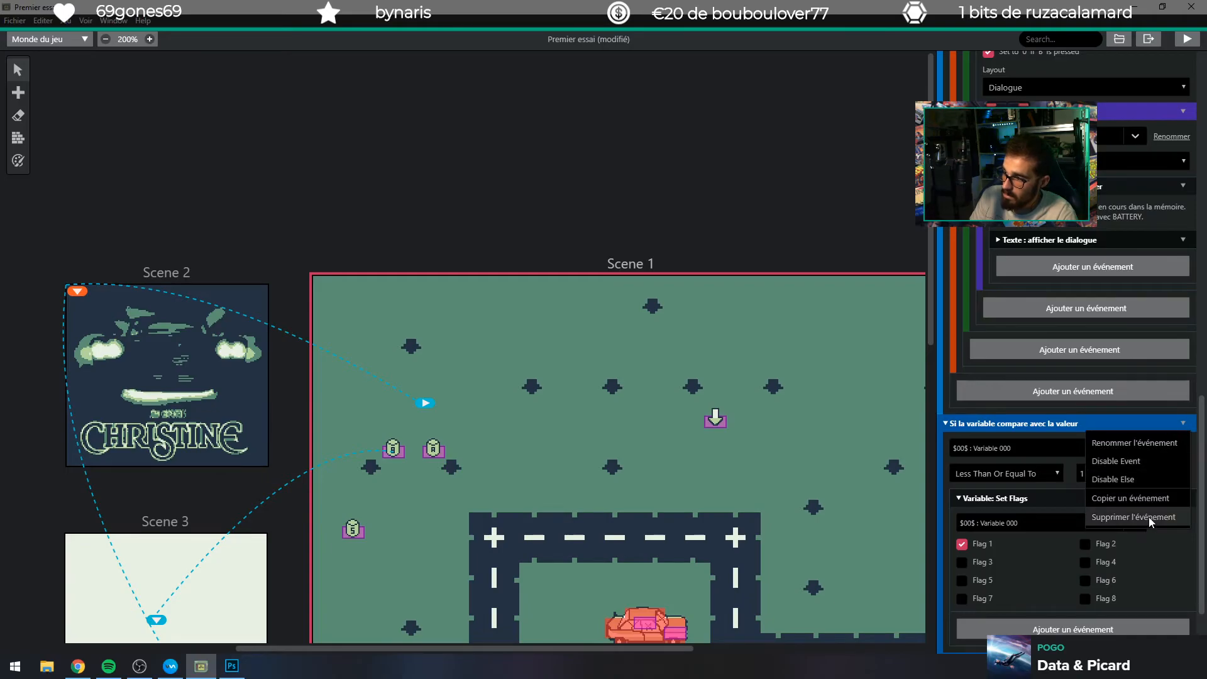
pyautogui.click(1136, 480)
pyautogui.moveTo(990, 418); pyautogui.dragTo(978, 393)
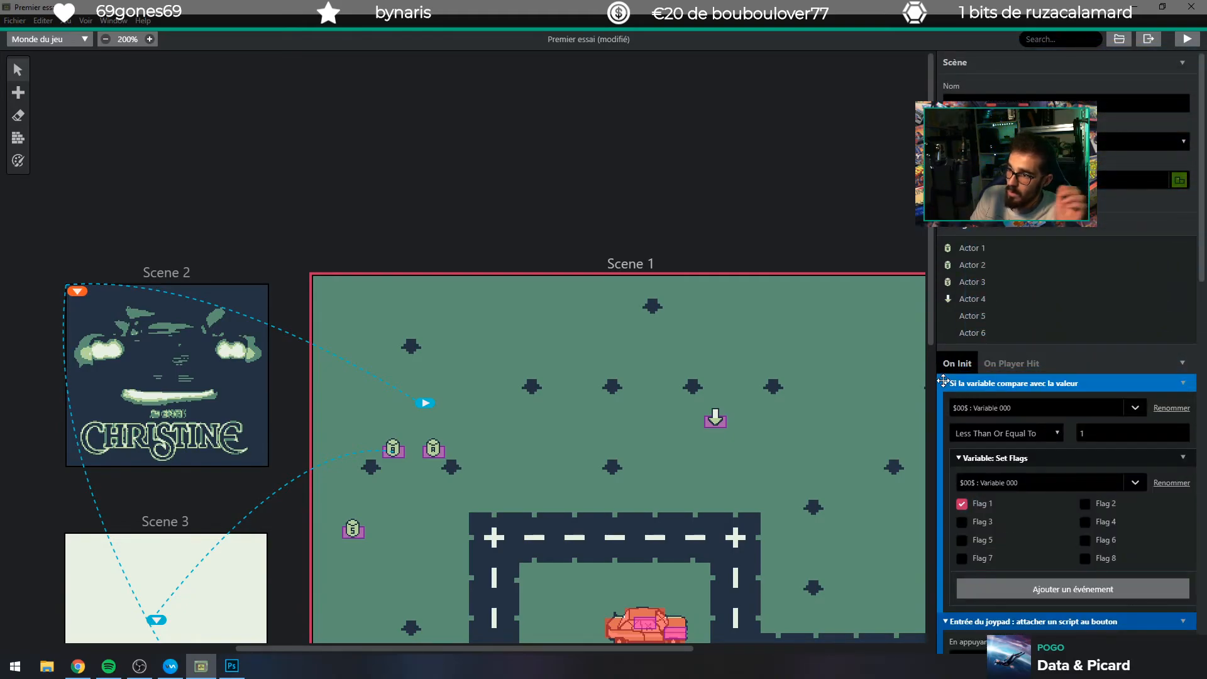
pyautogui.click(948, 383)
pyautogui.click(949, 385)
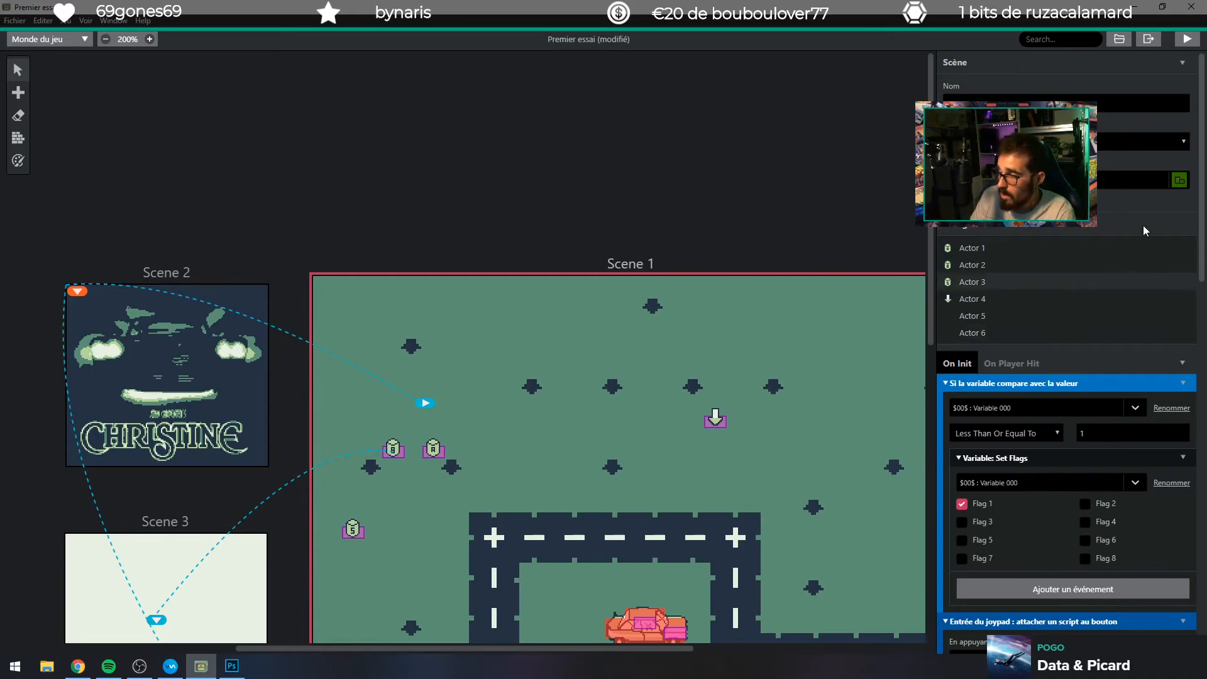
# Playtest the game, interact with the wreck's right end to read through its missing-parts dialogue, and close the game.
pyautogui.click(1186, 39)
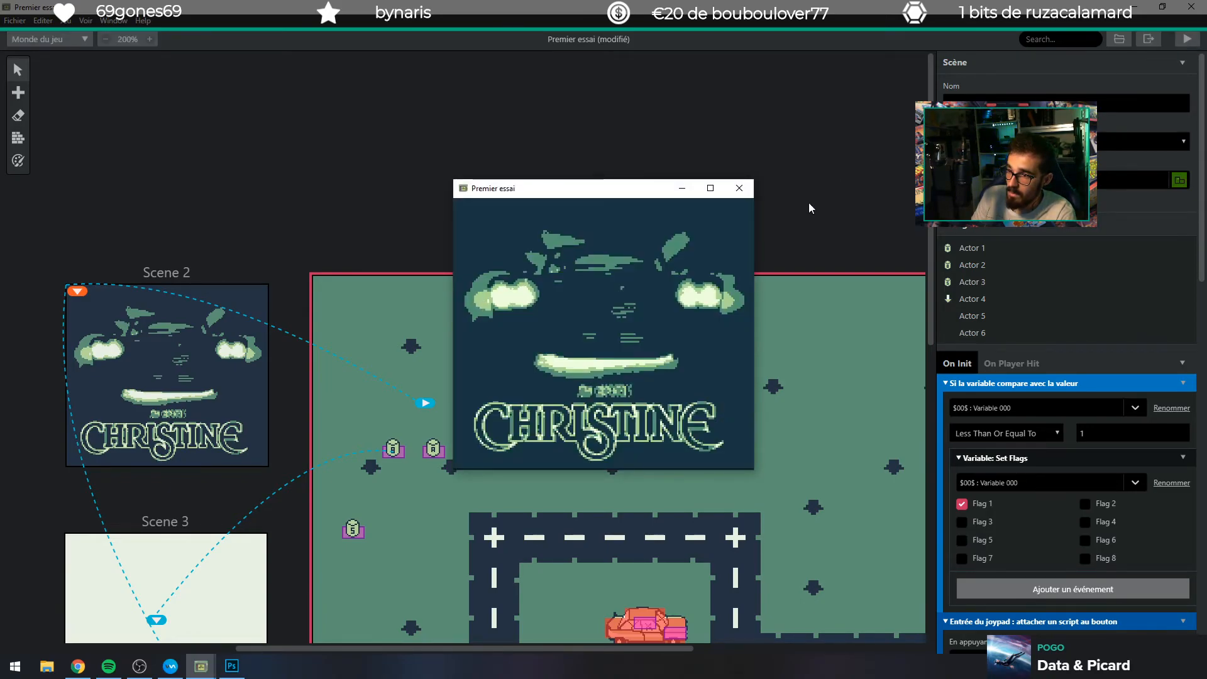
pyautogui.press('Down')
pyautogui.press('z')
pyautogui.press('Left')
pyautogui.press('z')
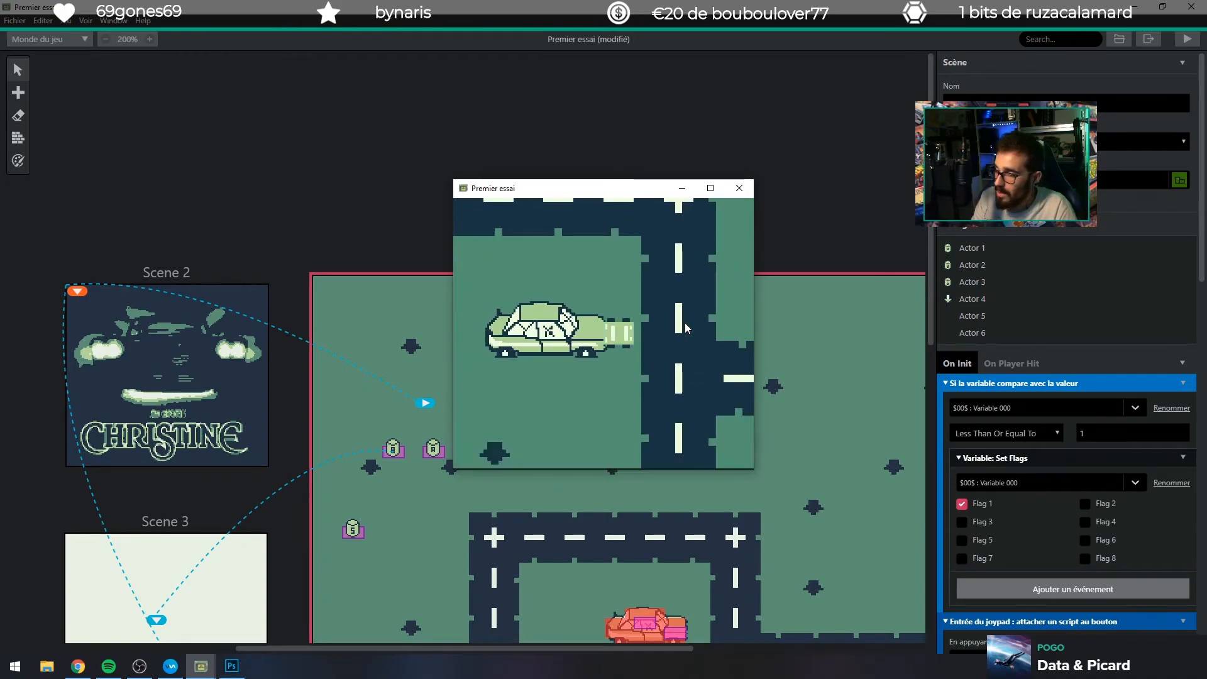
pyautogui.press('z')
pyautogui.press('z')
pyautogui.press('z')
pyautogui.press('z')
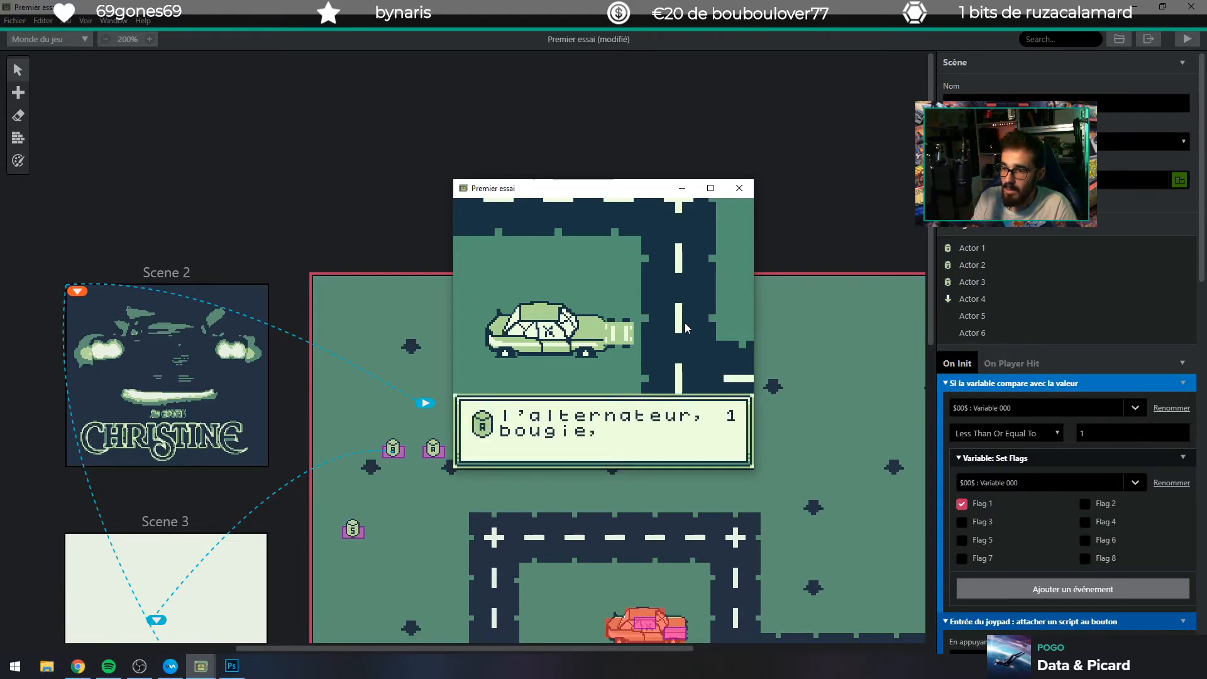
pyautogui.press('z')
pyautogui.press('z')
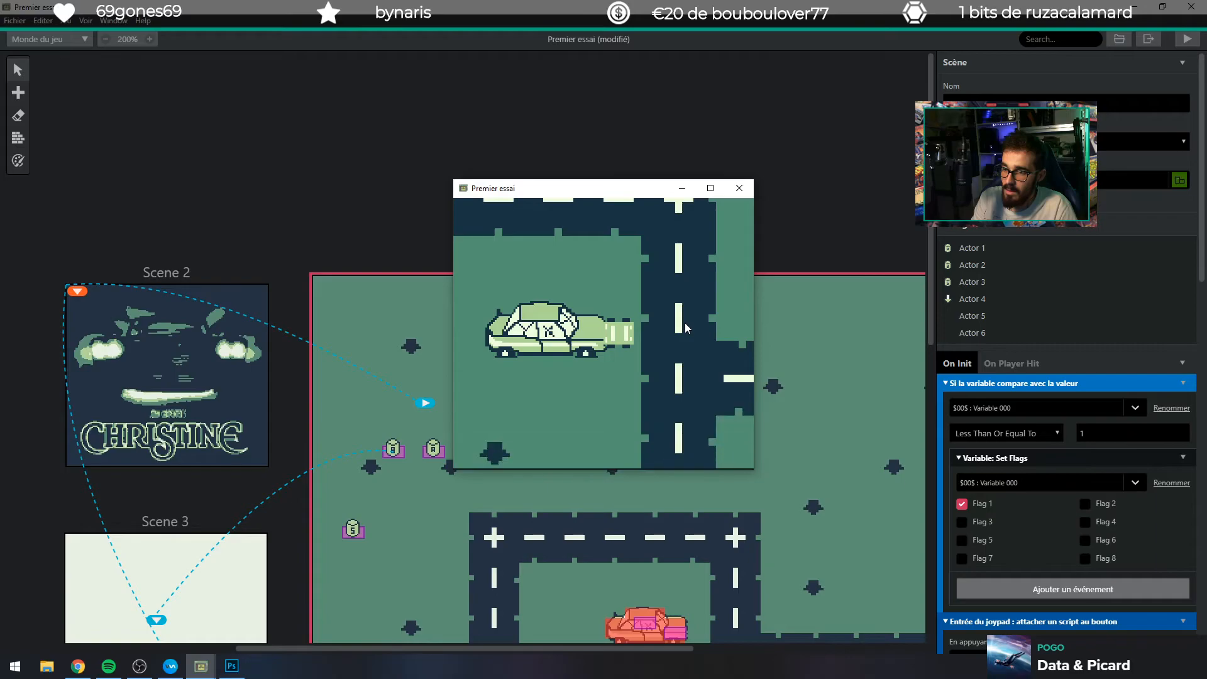
pyautogui.click(737, 188)
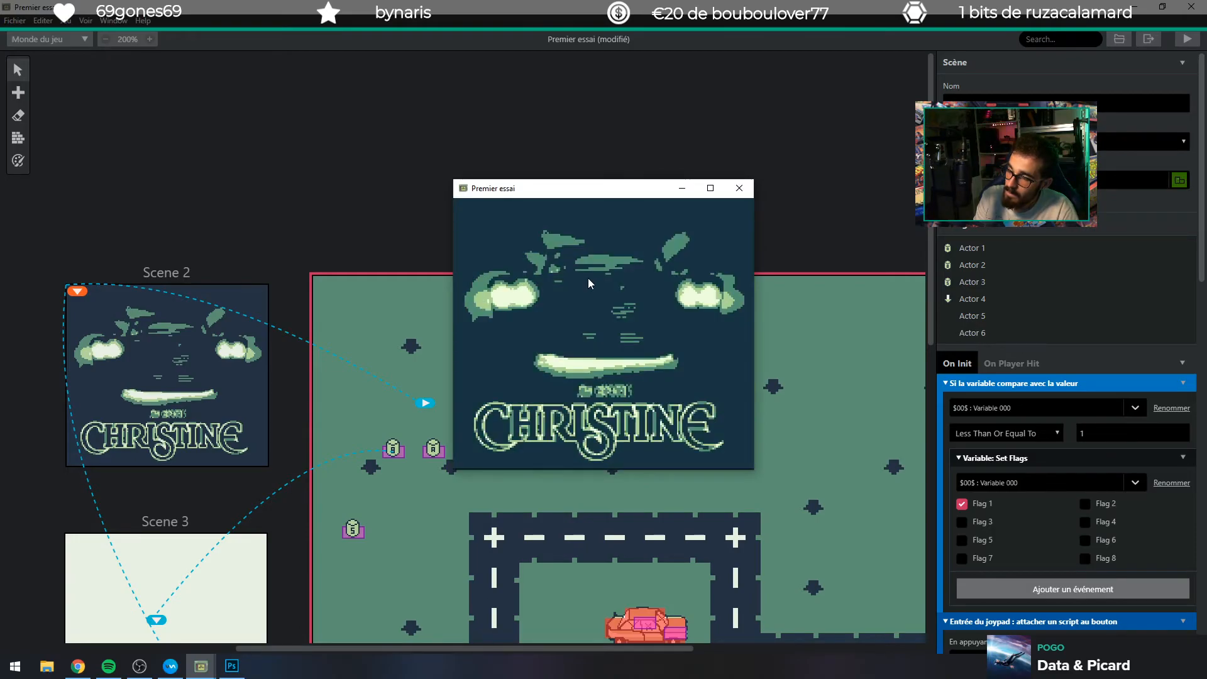
# Playtest the game again from its title screen and drive the player's car from the starting area to the wreck.
pyautogui.press('z')
pyautogui.press('Up')
pyautogui.press('Right')
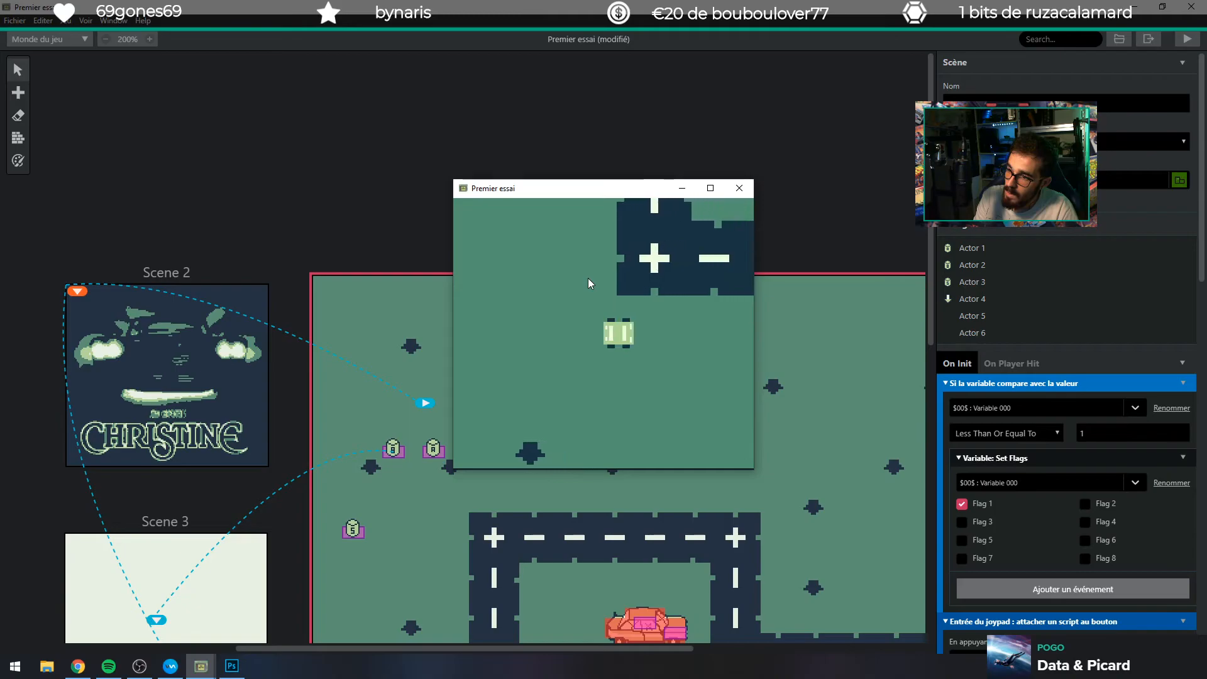
pyautogui.press('Up')
pyautogui.press('Right')
pyautogui.press('Up')
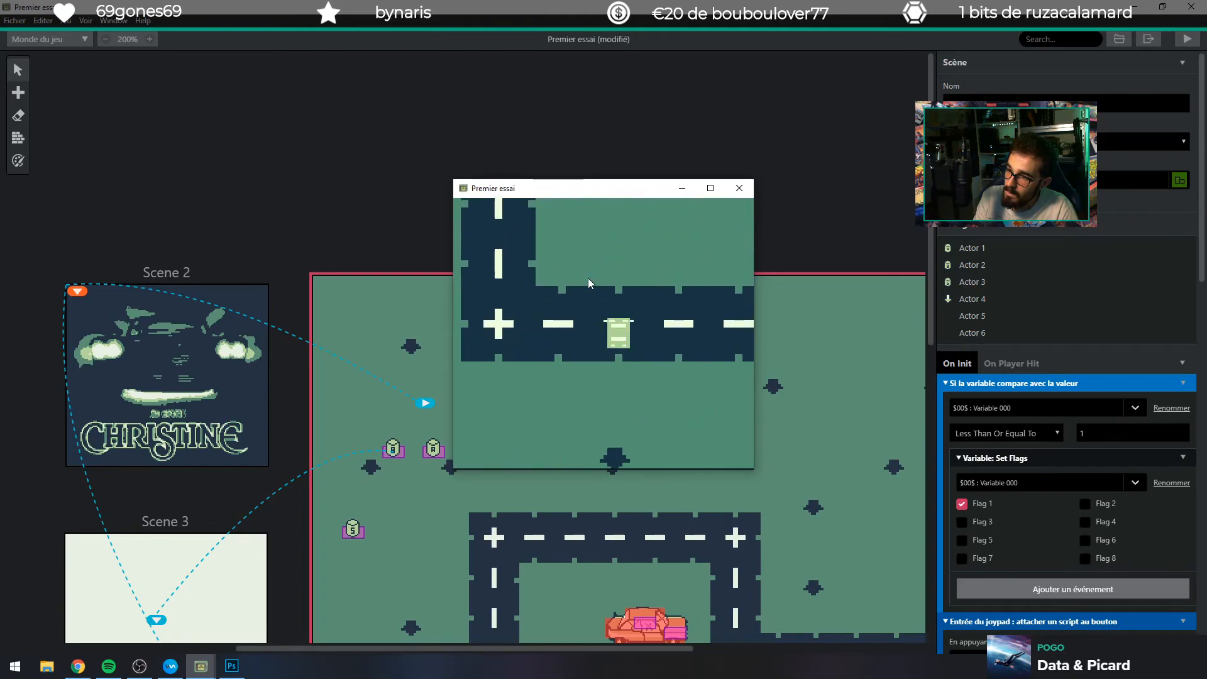
pyautogui.press('Right')
pyautogui.press('Up')
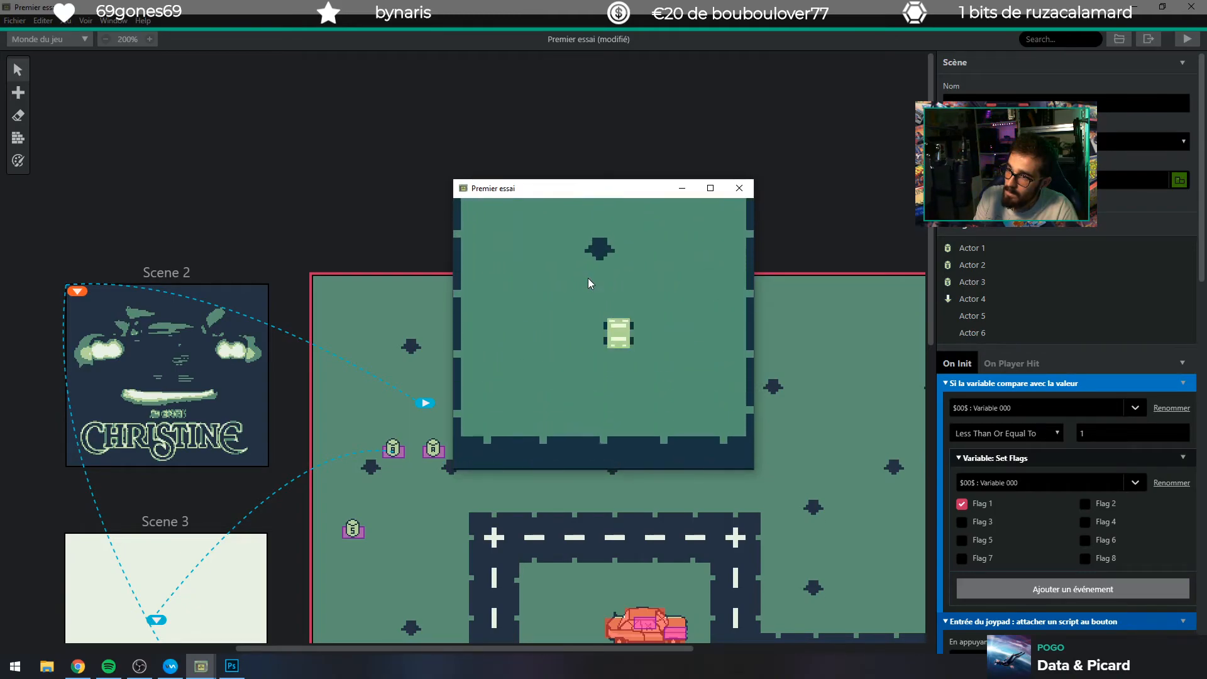
pyautogui.press('Right')
pyautogui.press('Up')
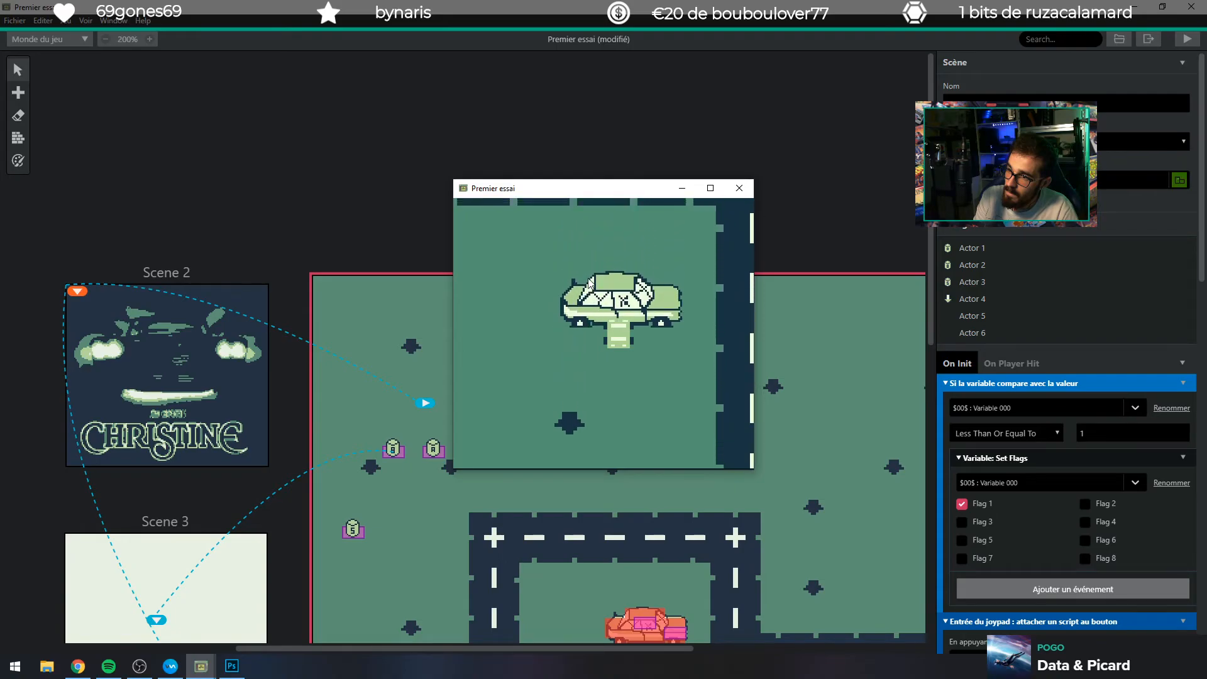
# Drive around to the right end of the wreck and check the hood dialogue there.
pyautogui.press('Right')
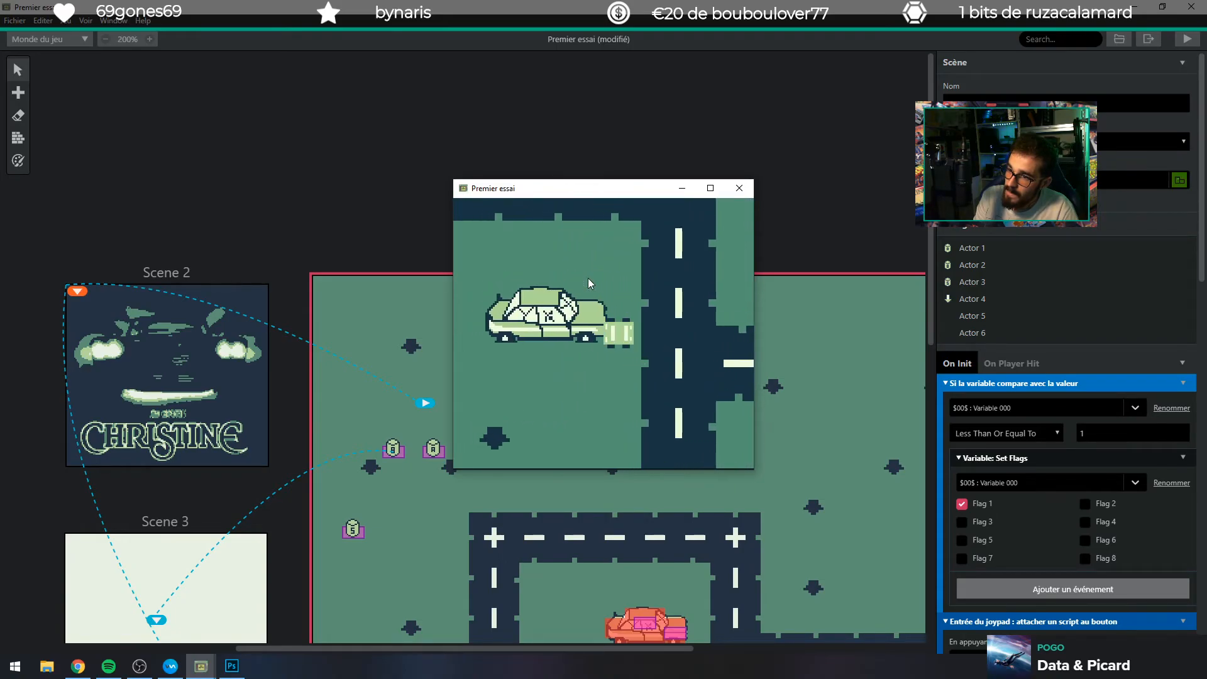
pyautogui.press('Up')
pyautogui.press('Left')
pyautogui.press('z')
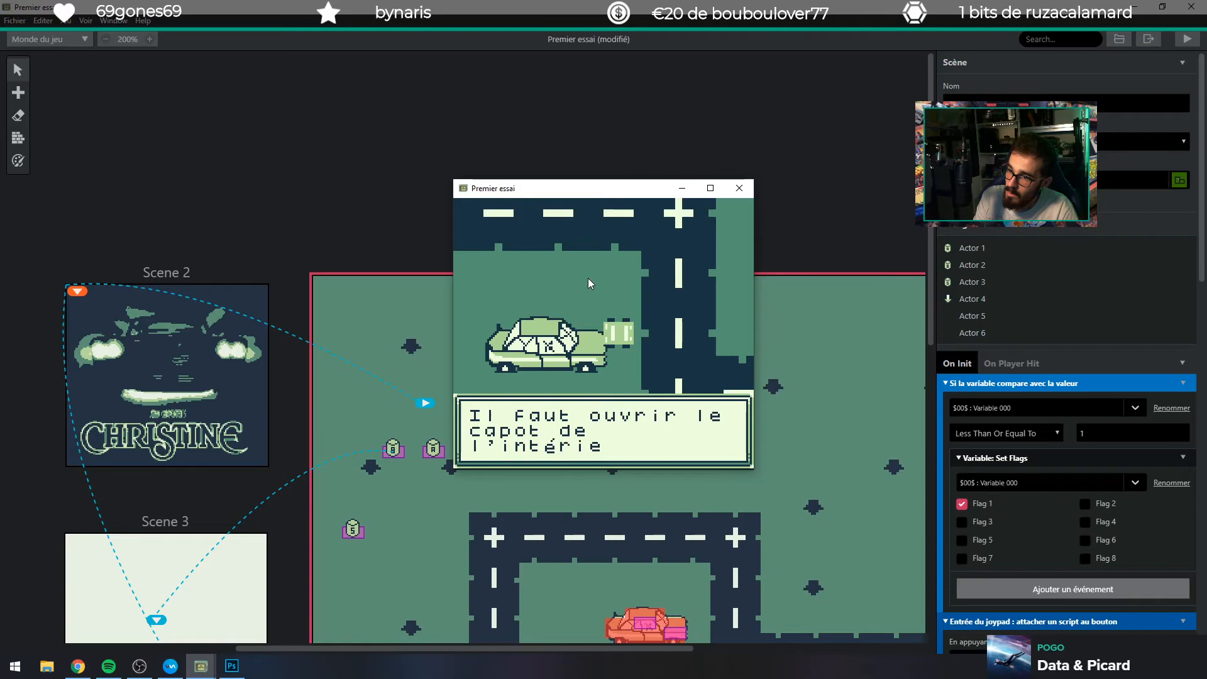
pyautogui.press('z')
# Drive to the upper side of the wreck and check its interaction there without having the keys.
pyautogui.press('Up')
pyautogui.press('Left')
pyautogui.press('Up')
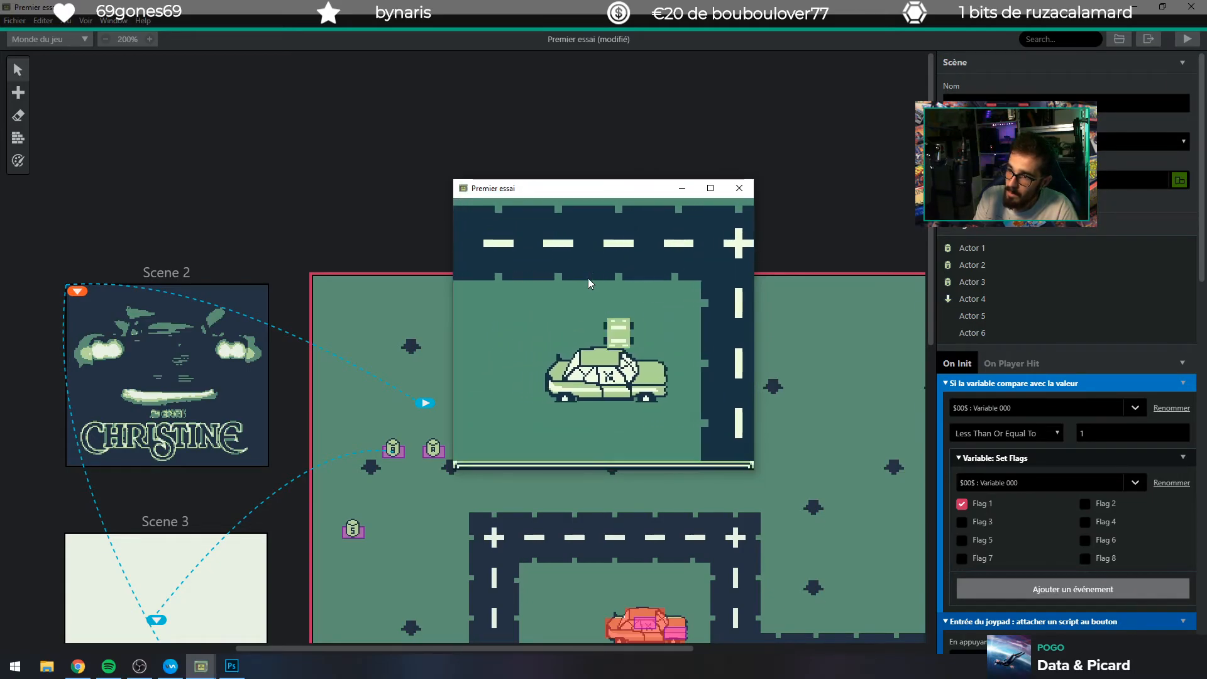
pyautogui.press('z')
pyautogui.press('z')
# Drive to the arrow actor north of the road and go through its dialogue up to taking the Fury's keys.
pyautogui.press('Up')
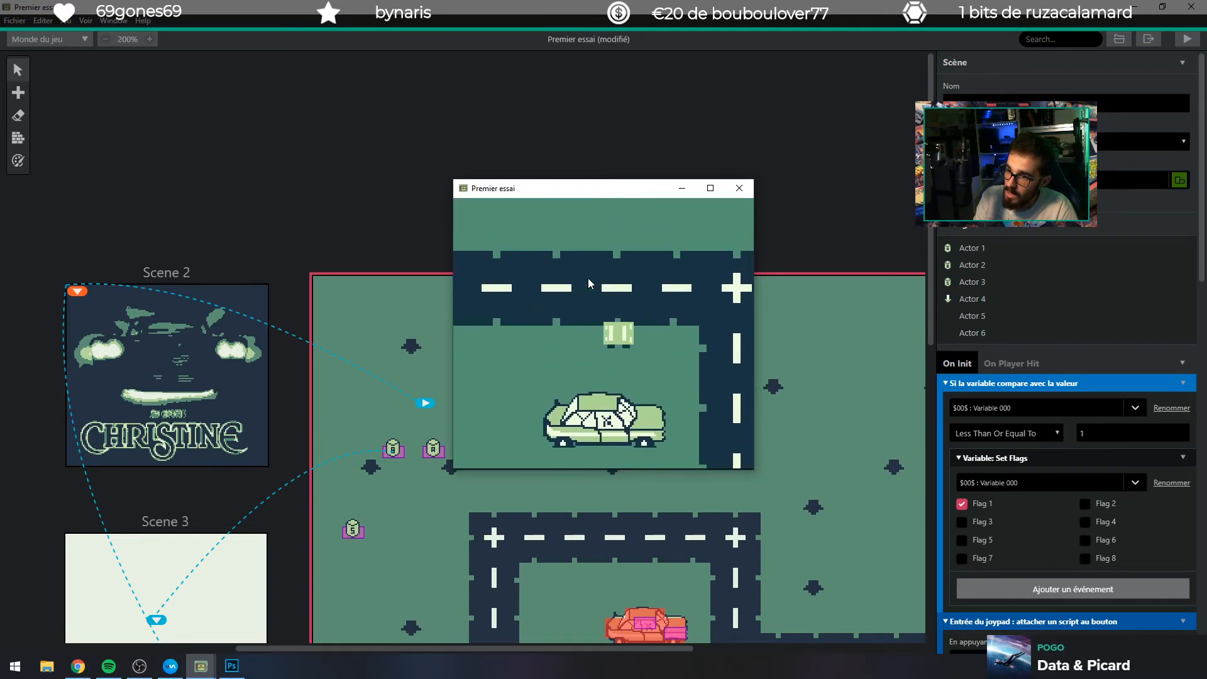
pyautogui.press('Right')
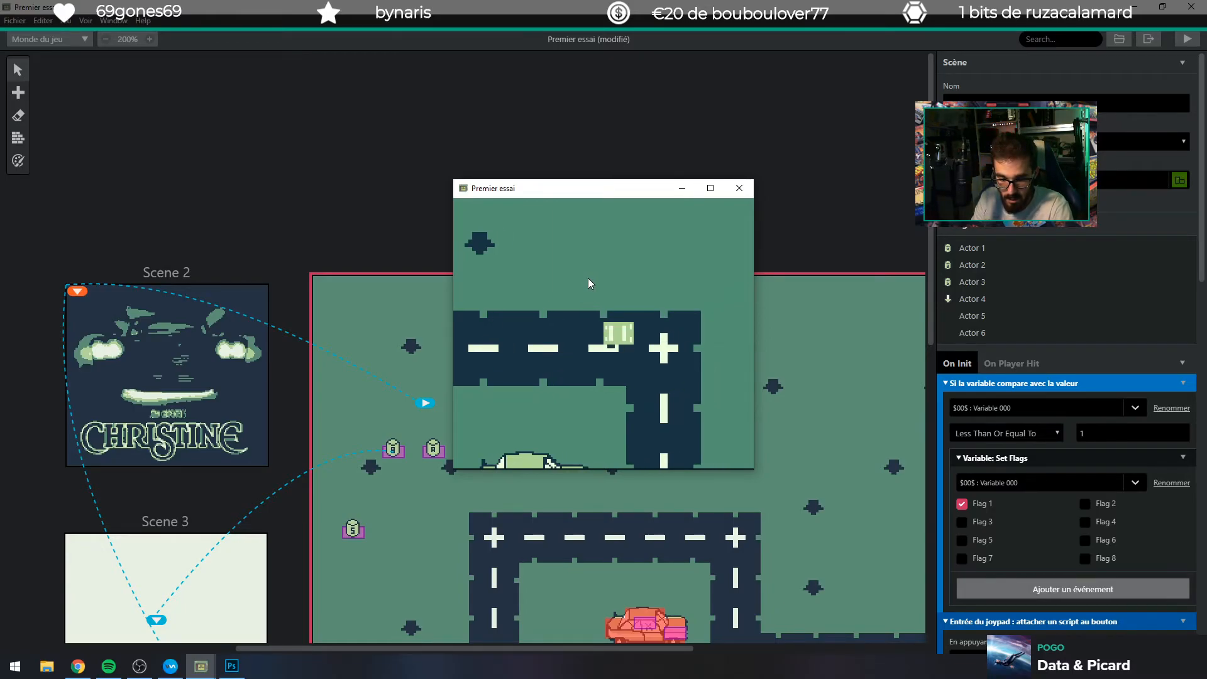
pyautogui.press('Up')
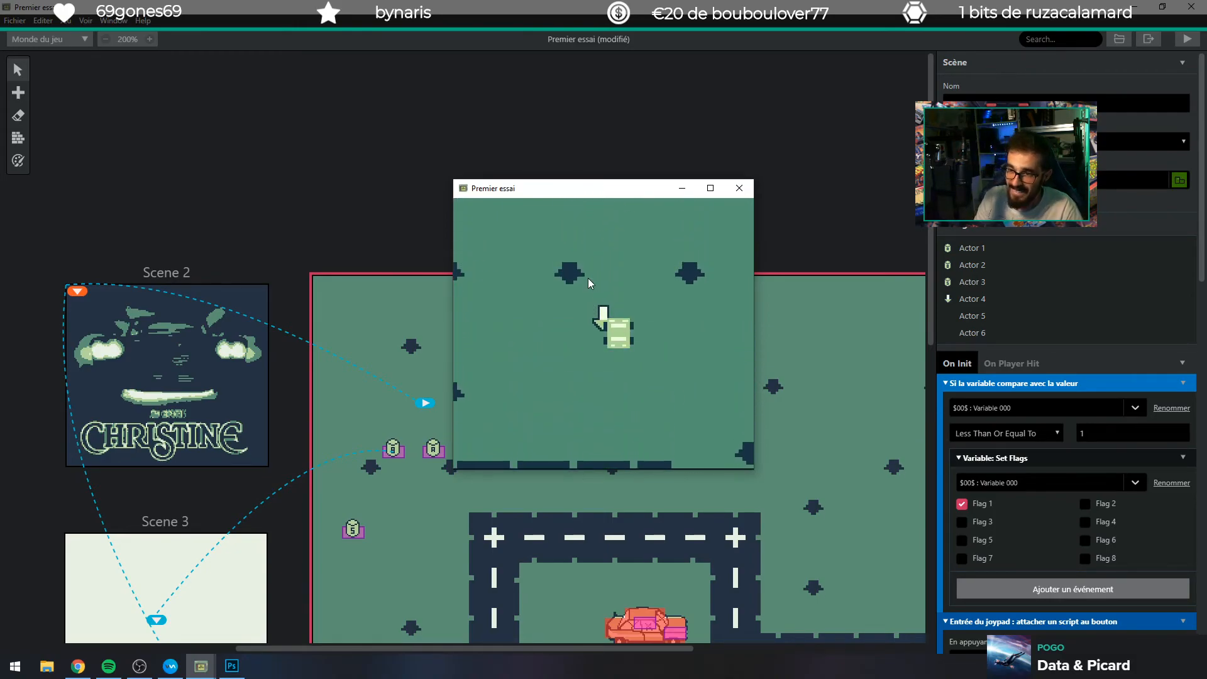
pyautogui.press('Left')
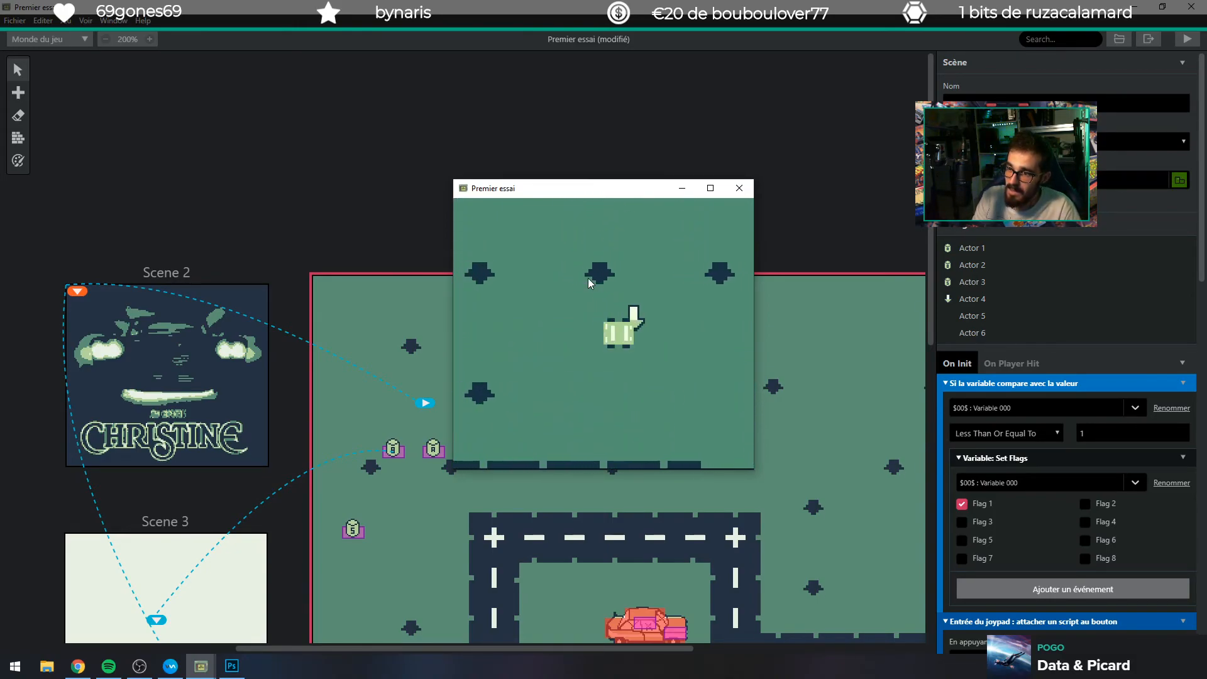
pyautogui.press('Up')
pyautogui.press('z')
pyautogui.press('z')
pyautogui.press('z')
pyautogui.press('z')
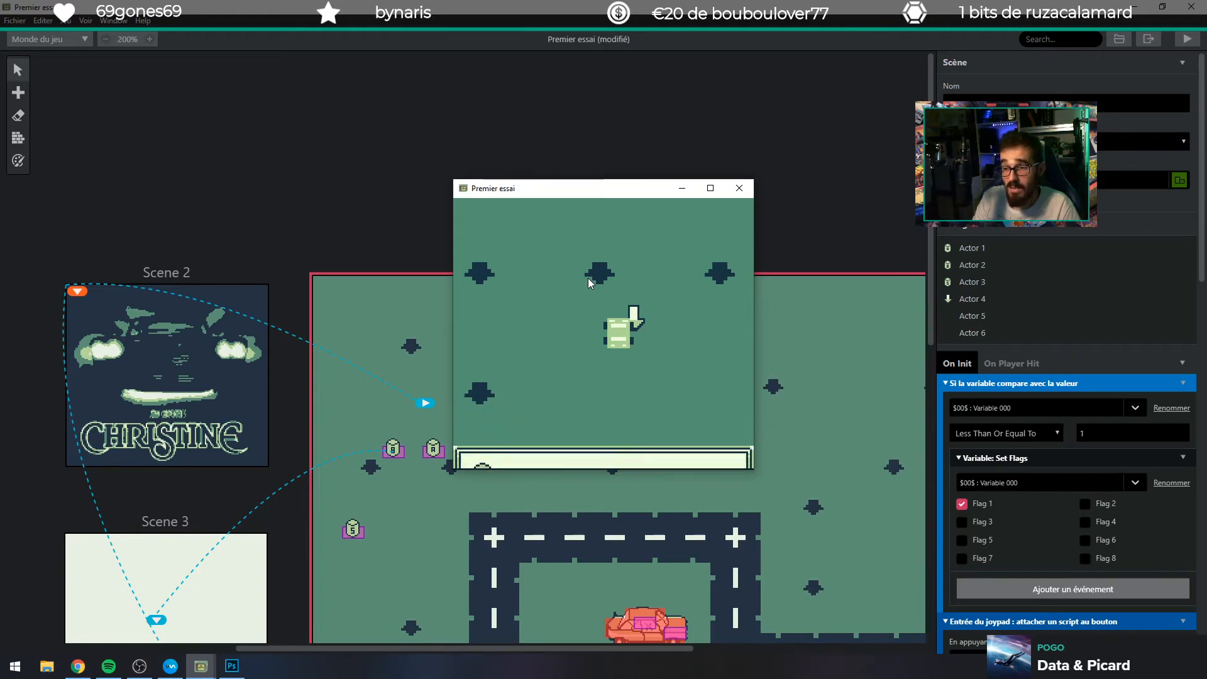
pyautogui.press('z')
pyautogui.press('z')
pyautogui.press('z')
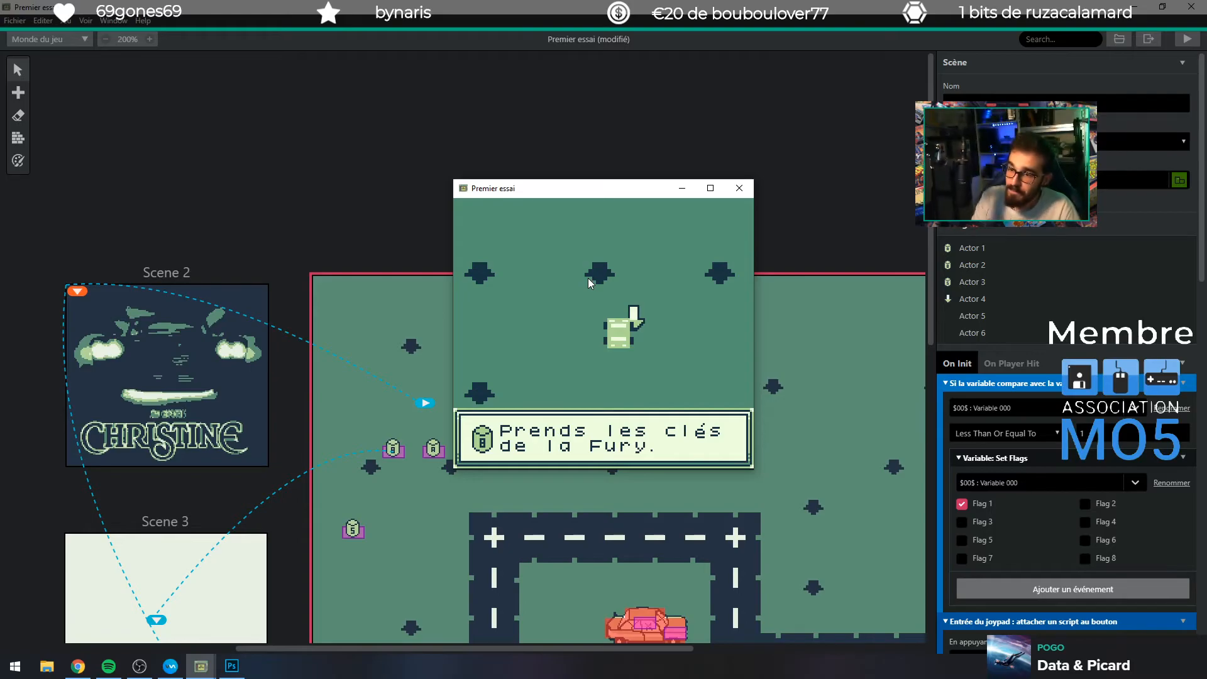
pyautogui.press('z')
# Drive back to the upper side of the wreck and test its interaction with the keys in hand.
pyautogui.press('Down')
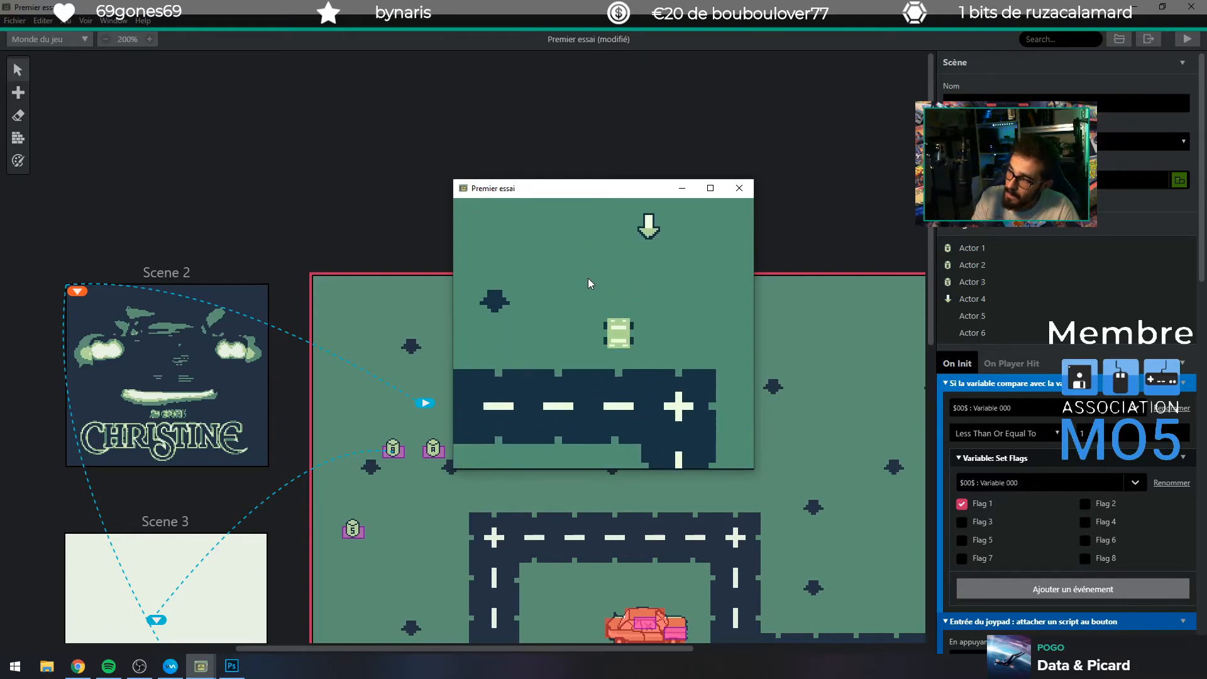
pyautogui.press('Left')
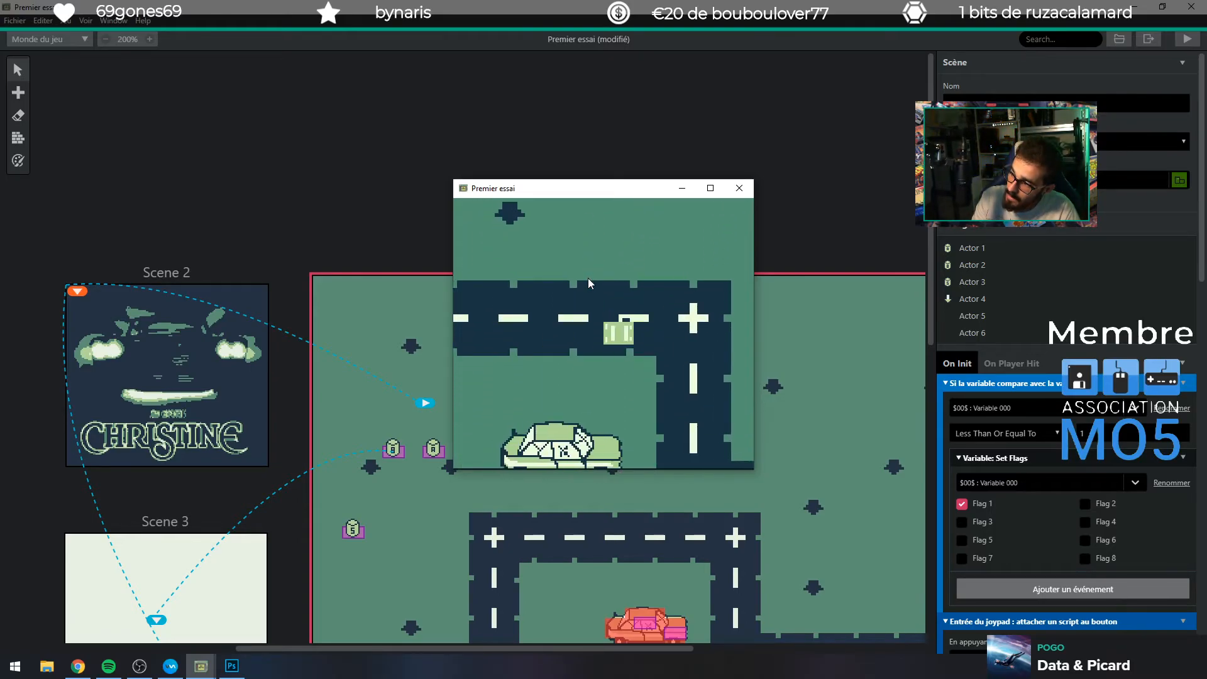
pyautogui.press('Left')
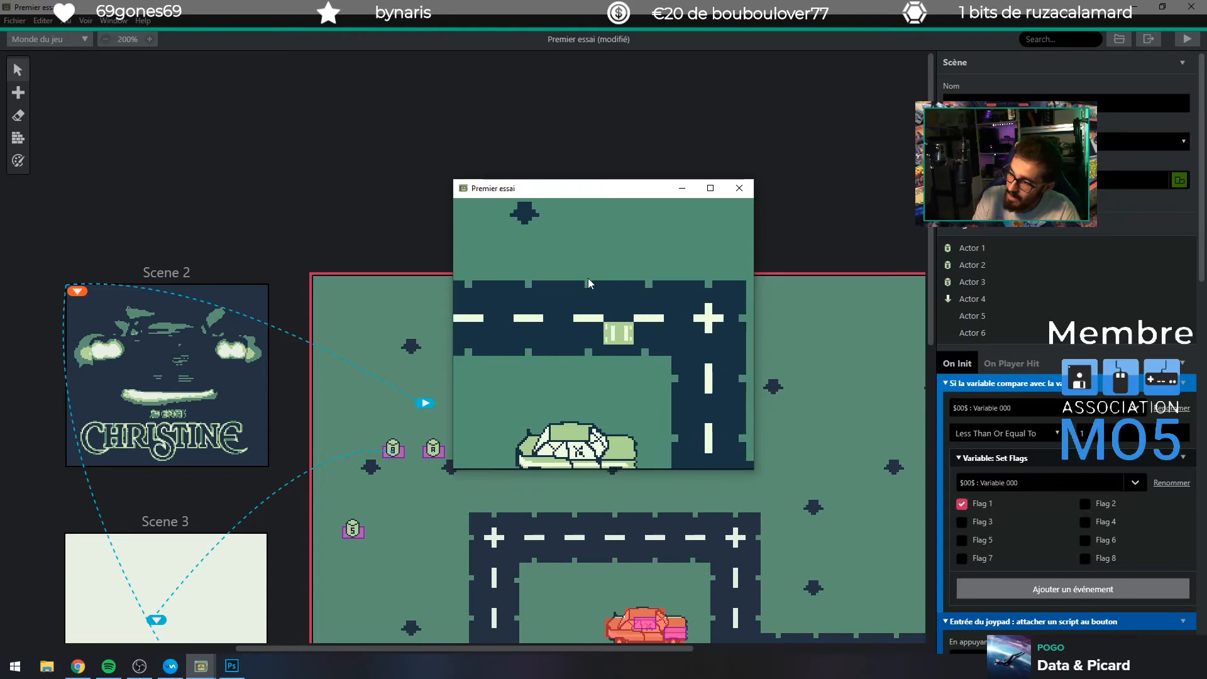
pyautogui.press('Down')
pyautogui.press('Down')
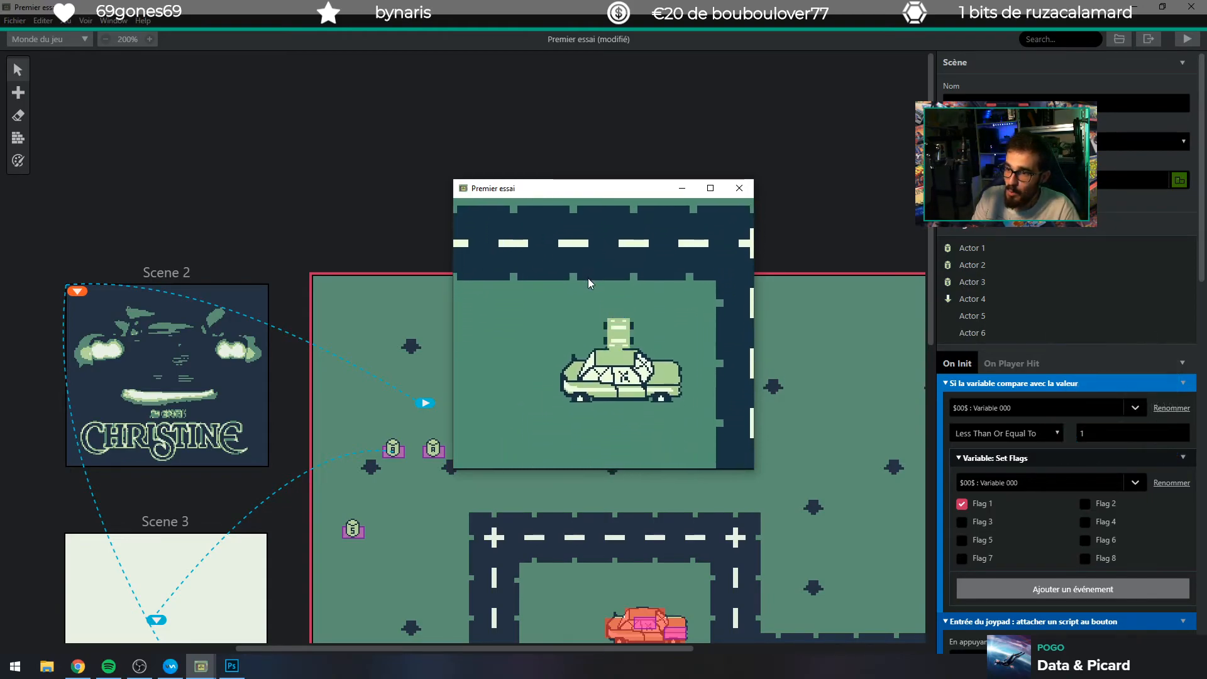
pyautogui.press('z')
pyautogui.press('z')
pyautogui.press('z')
# Drive to the wreck's right end and read through the missing-parts dialogue after visiting its upper side.
pyautogui.press('Right')
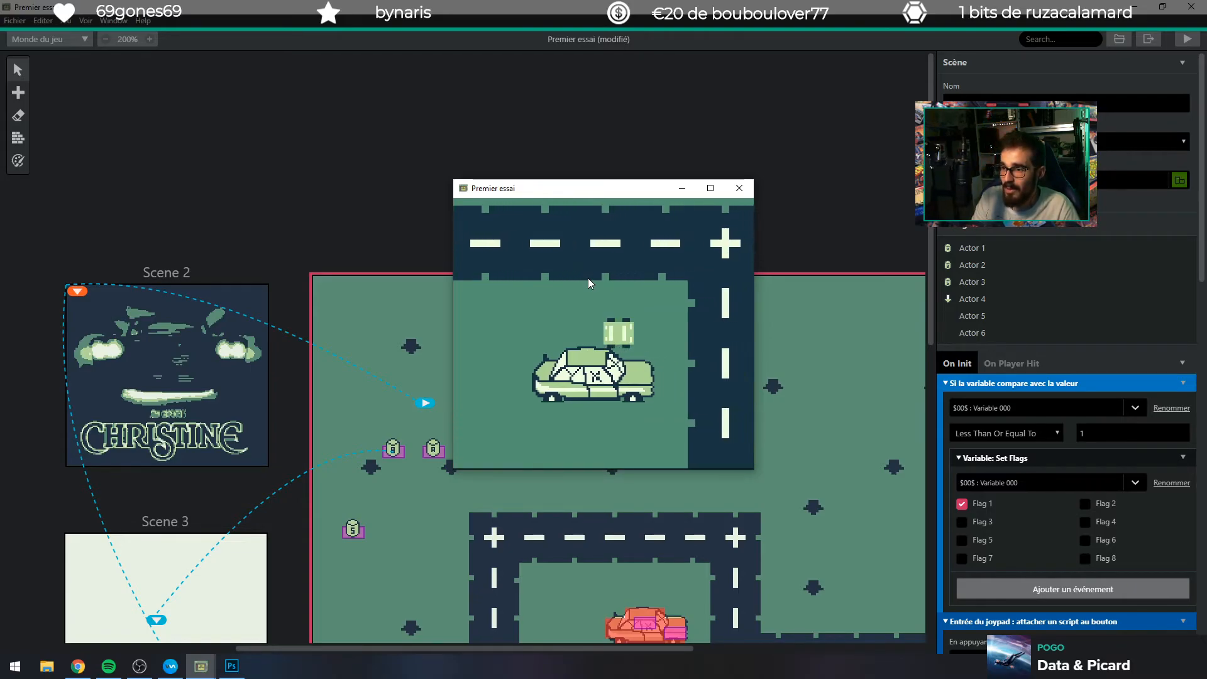
pyautogui.press('Down')
pyautogui.press('Left')
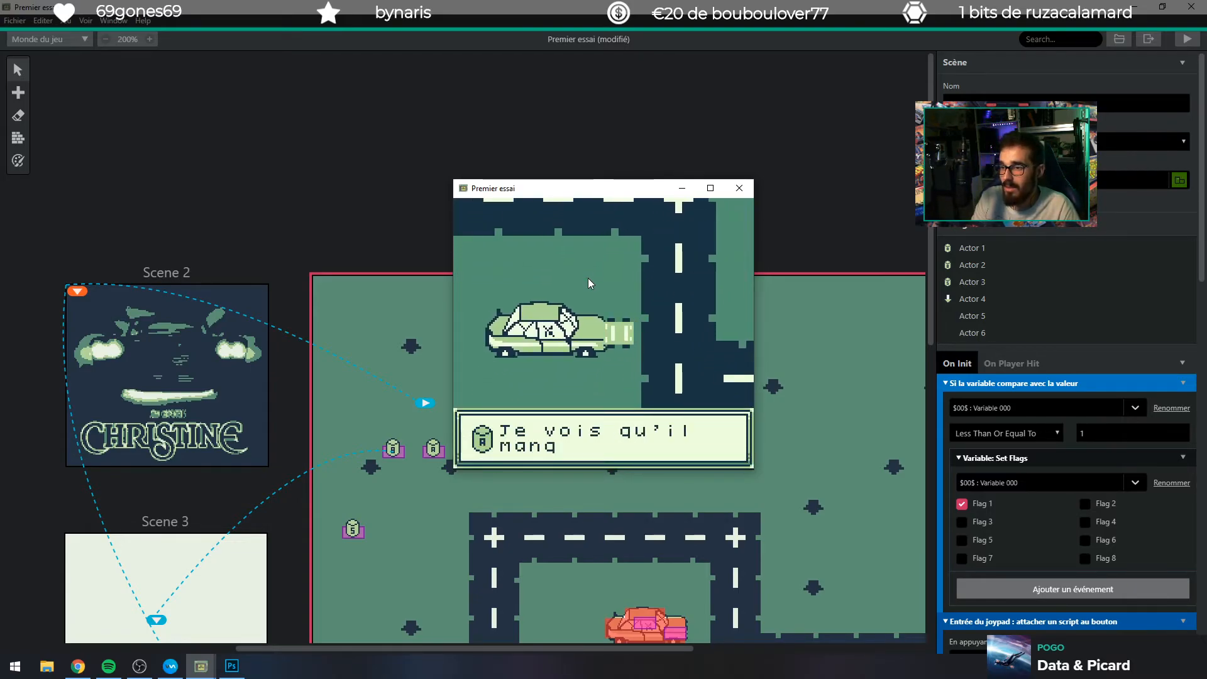
pyautogui.press('z')
pyautogui.press('z')
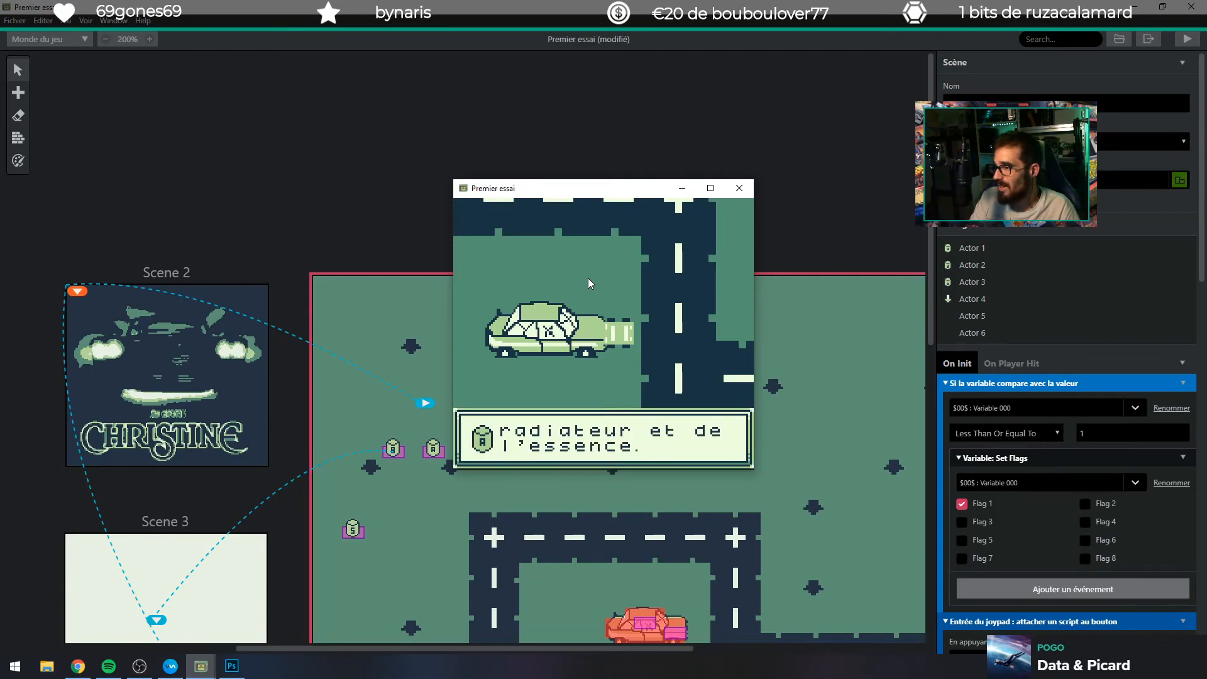
pyautogui.press('z')
# Dismiss the missing-parts dialogue and drive over the wreck's upper side around to the grass south of it.
pyautogui.press('Up')
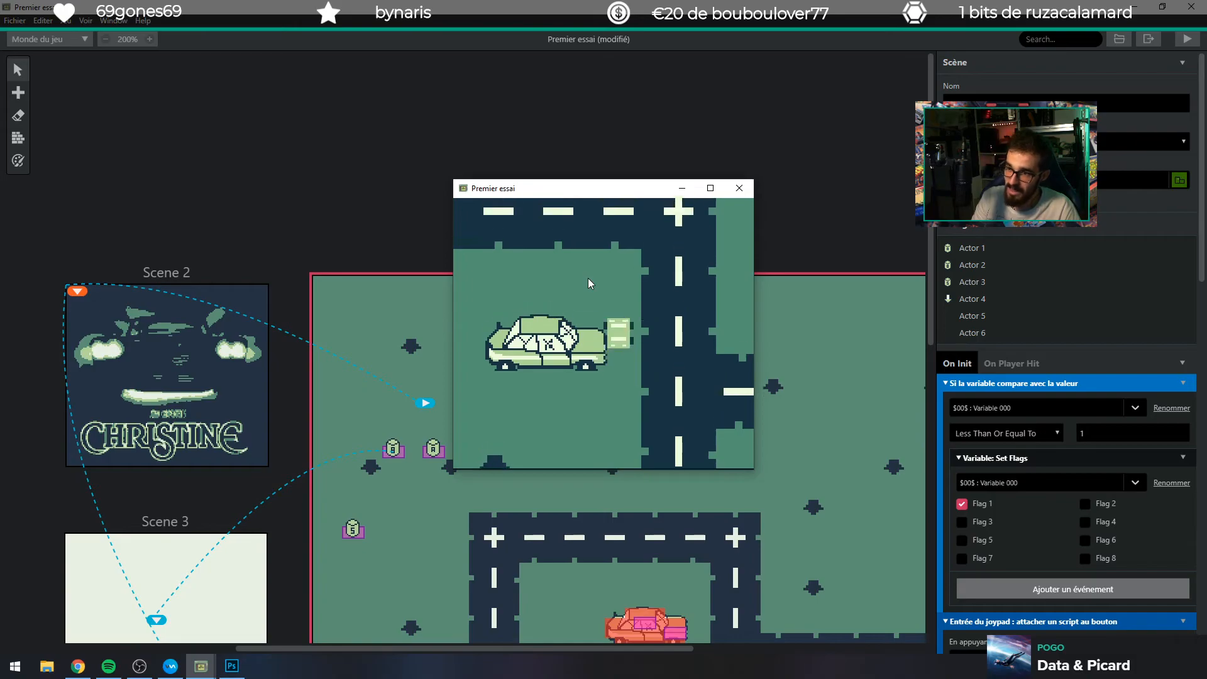
pyautogui.press('Right')
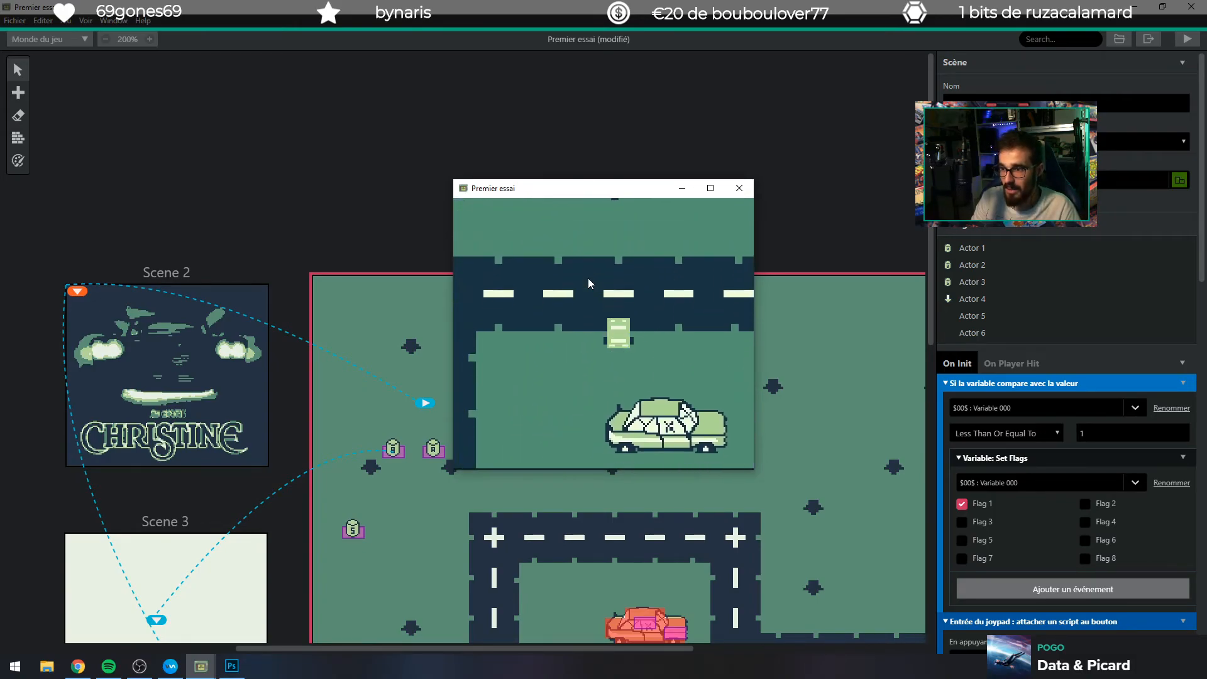
pyautogui.press('Down')
pyautogui.press('Right')
pyautogui.press('Down')
pyautogui.press('Left')
pyautogui.press('Up')
pyautogui.press('Down')
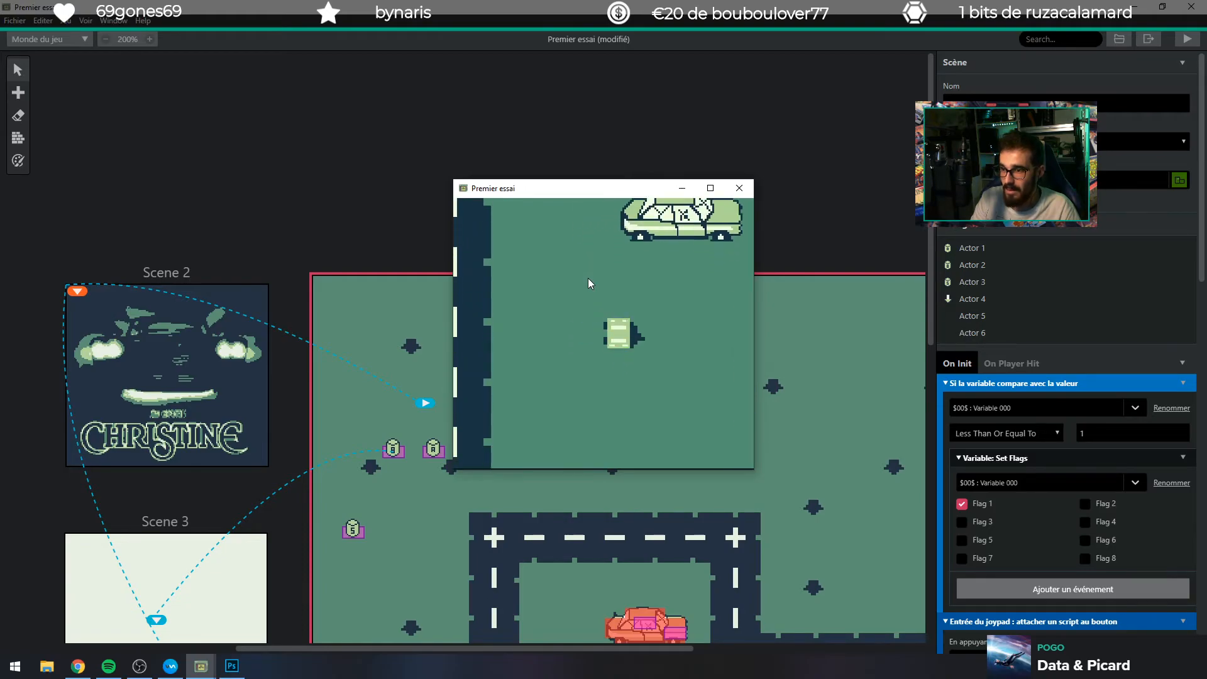
# Drive along the wreck's underside and back up to its right end to test its collisions.
pyautogui.press('Right')
pyautogui.press('Up')
pyautogui.press('Left')
pyautogui.press('Up')
pyautogui.press('Right')
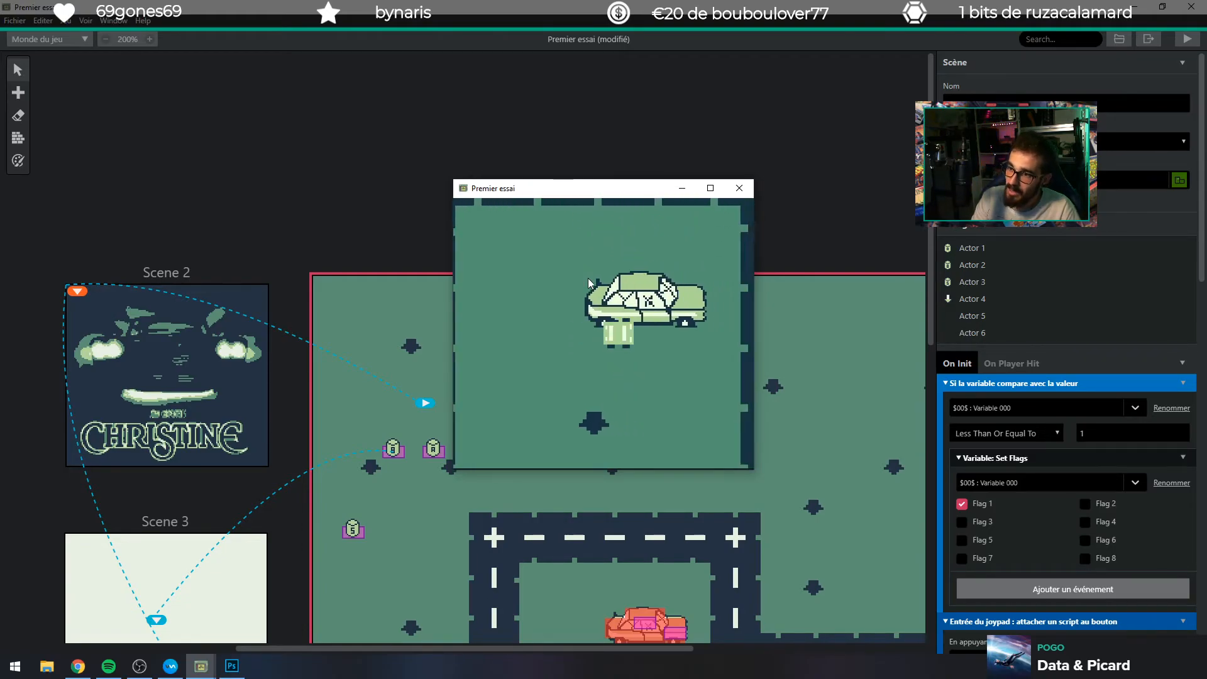
pyautogui.press('Right')
pyautogui.press('Up')
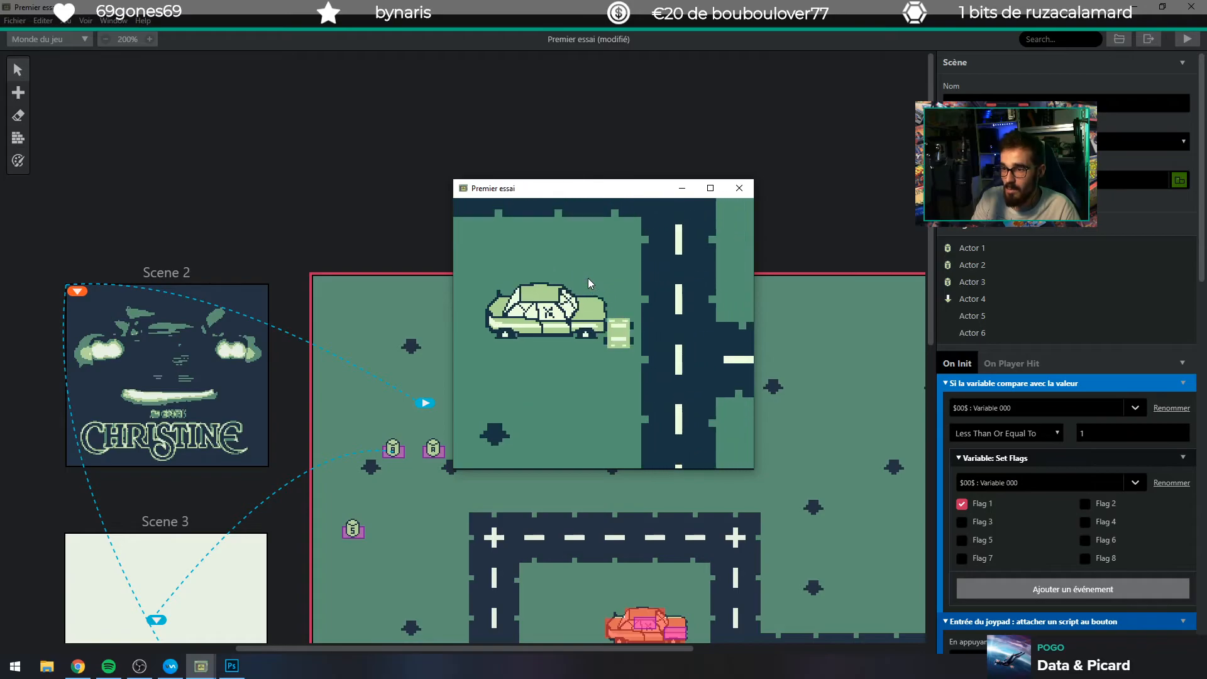
# Drive past the wreck's roof to the grass on its left, head north onto the road, and end the playtest.
pyautogui.press('Left')
pyautogui.press('Down')
pyautogui.press('Left')
pyautogui.press('Down')
pyautogui.press('Left')
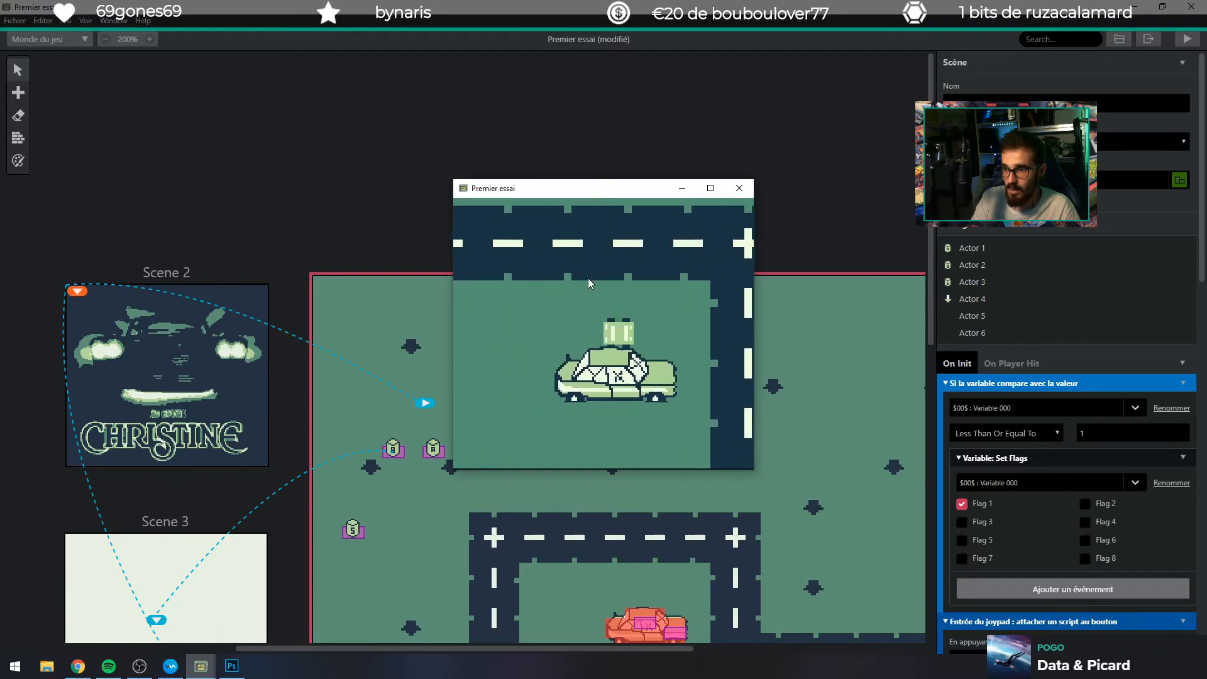
pyautogui.press('Up')
pyautogui.press('Left')
pyautogui.press('Down')
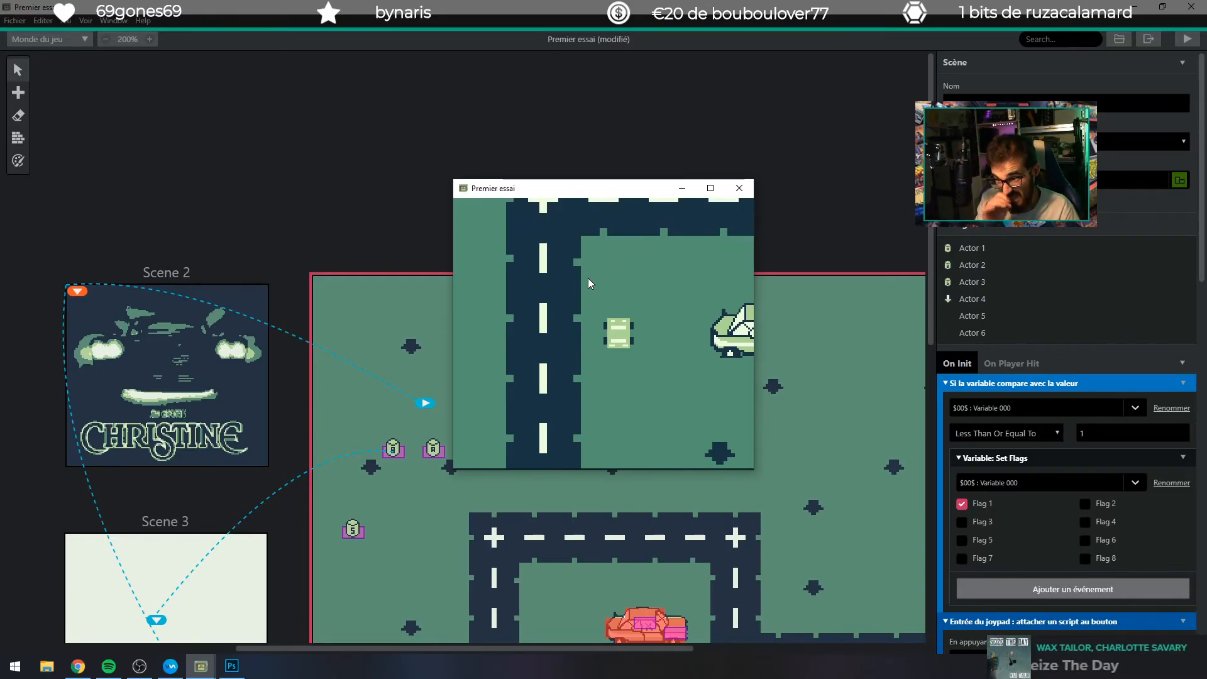
pyautogui.press('Up')
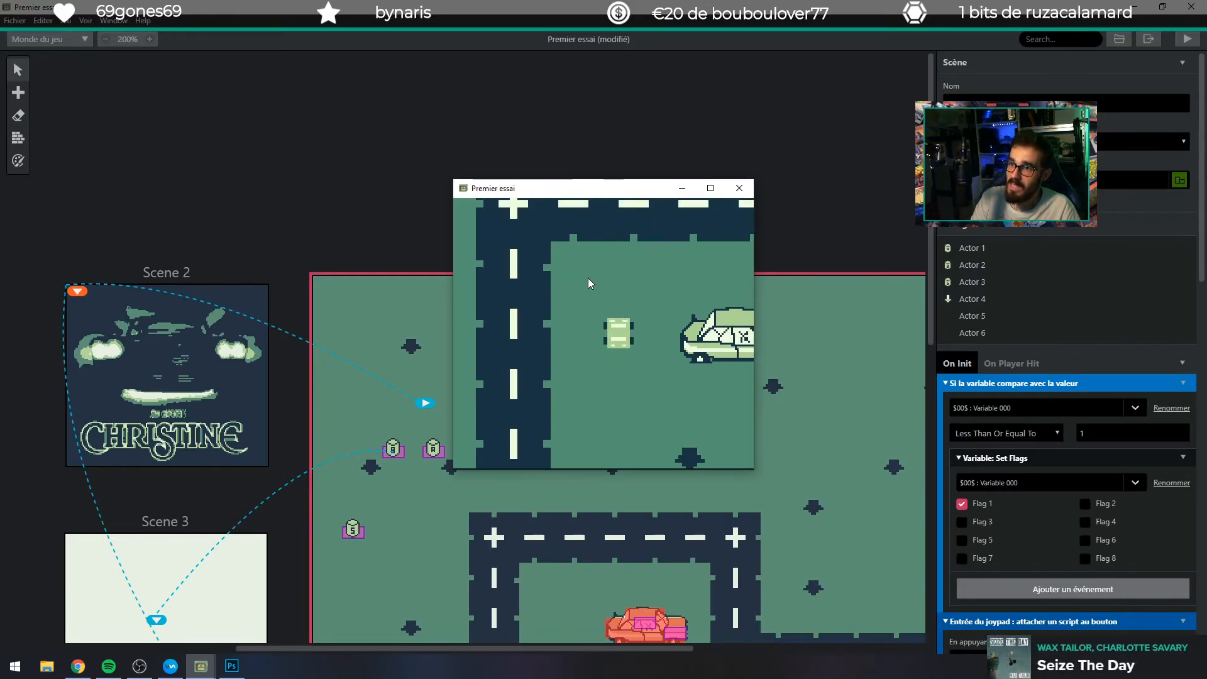
pyautogui.press('Up')
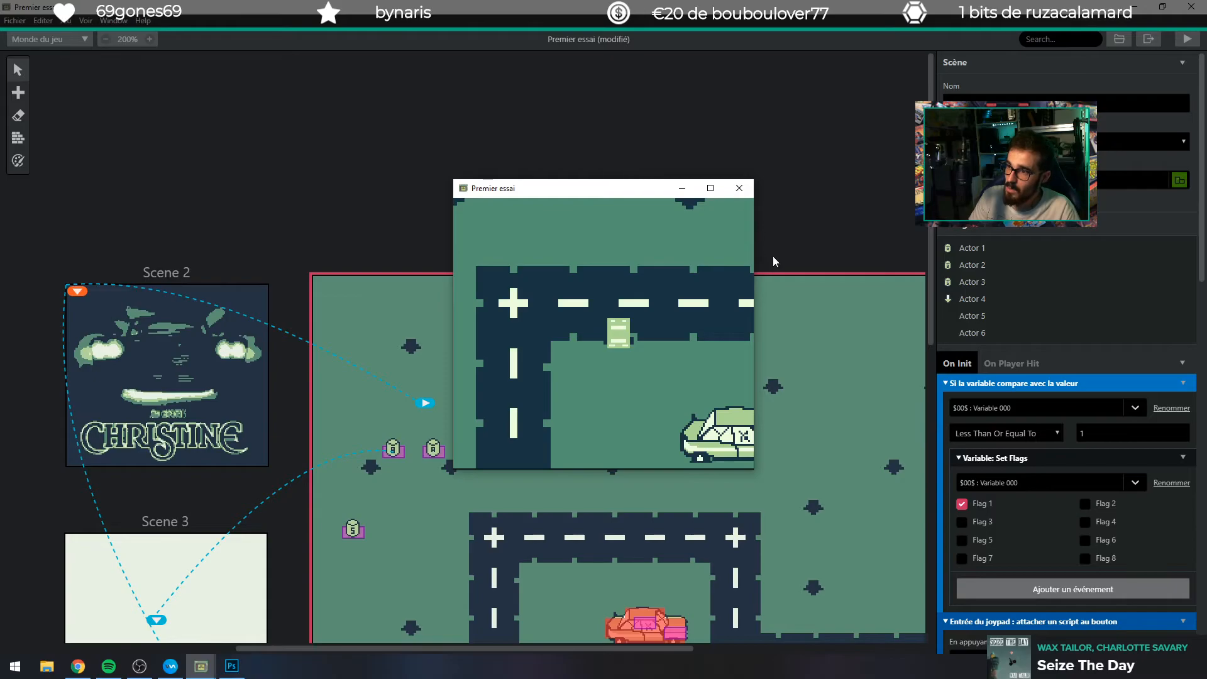
pyautogui.click(739, 188)
# Change the third option of the menu in Scene 1's Start button script to "Close".
pyautogui.scroll(-6, 744, 316)
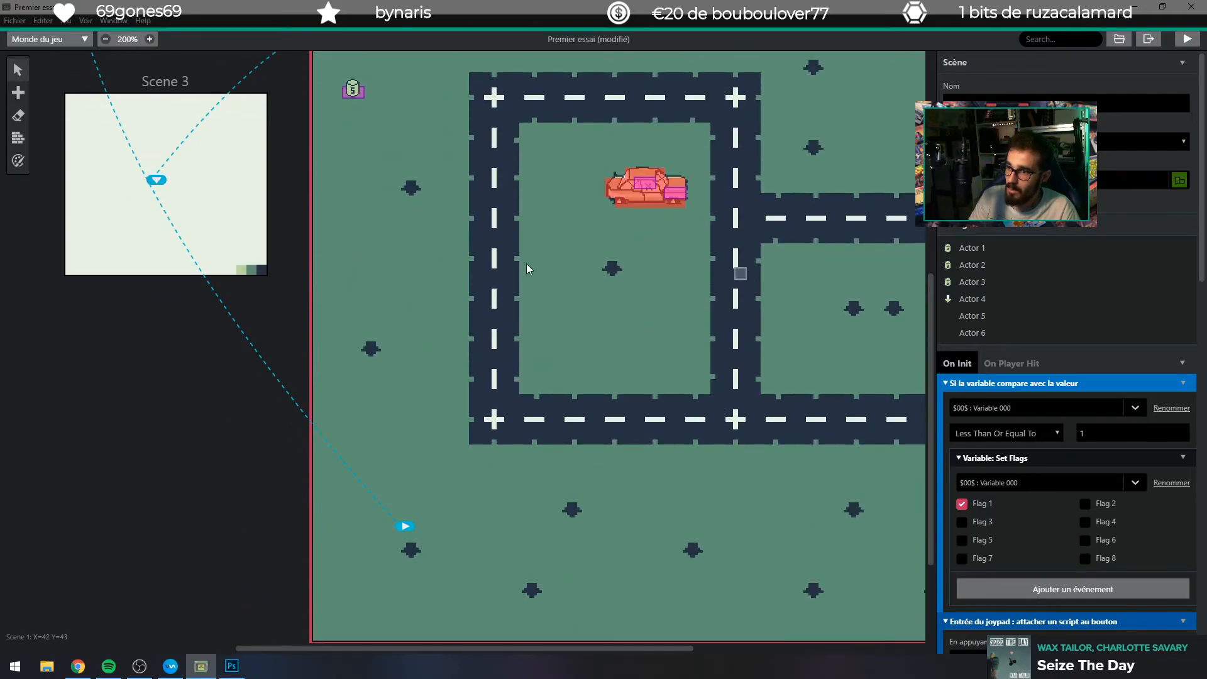
pyautogui.scroll(-8, 1014, 405)
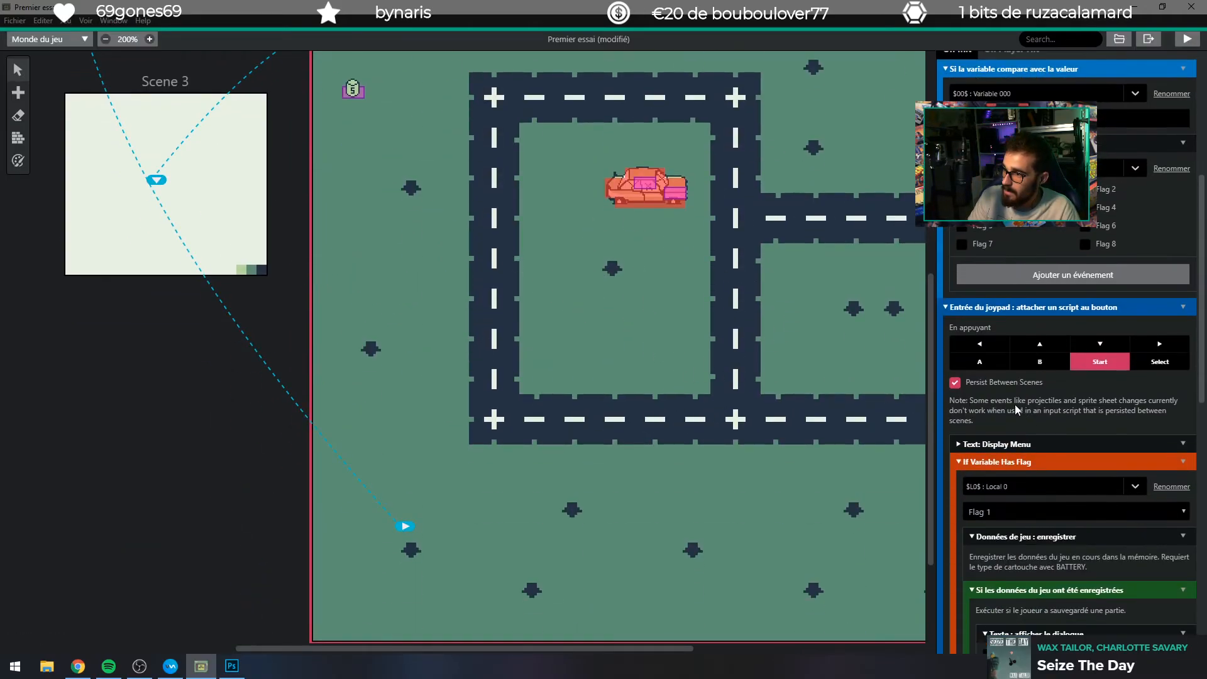
pyautogui.scroll(-3, 1014, 404)
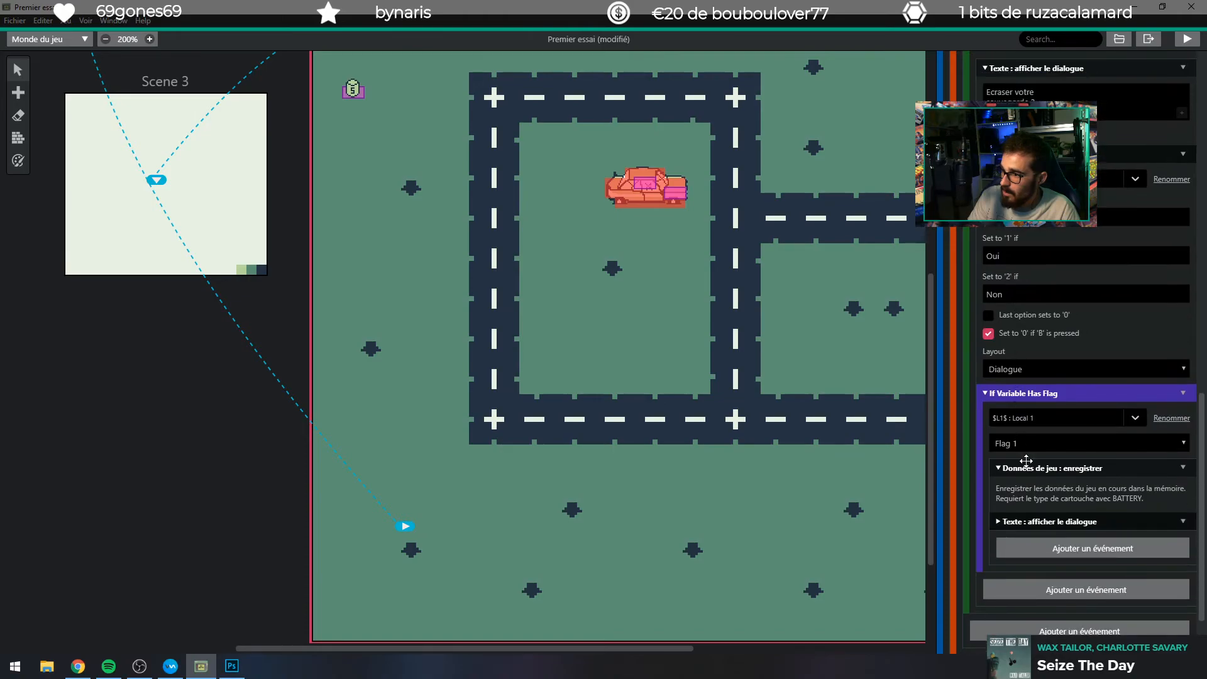
pyautogui.scroll(5, 1040, 390)
pyautogui.scroll(4, 1030, 384)
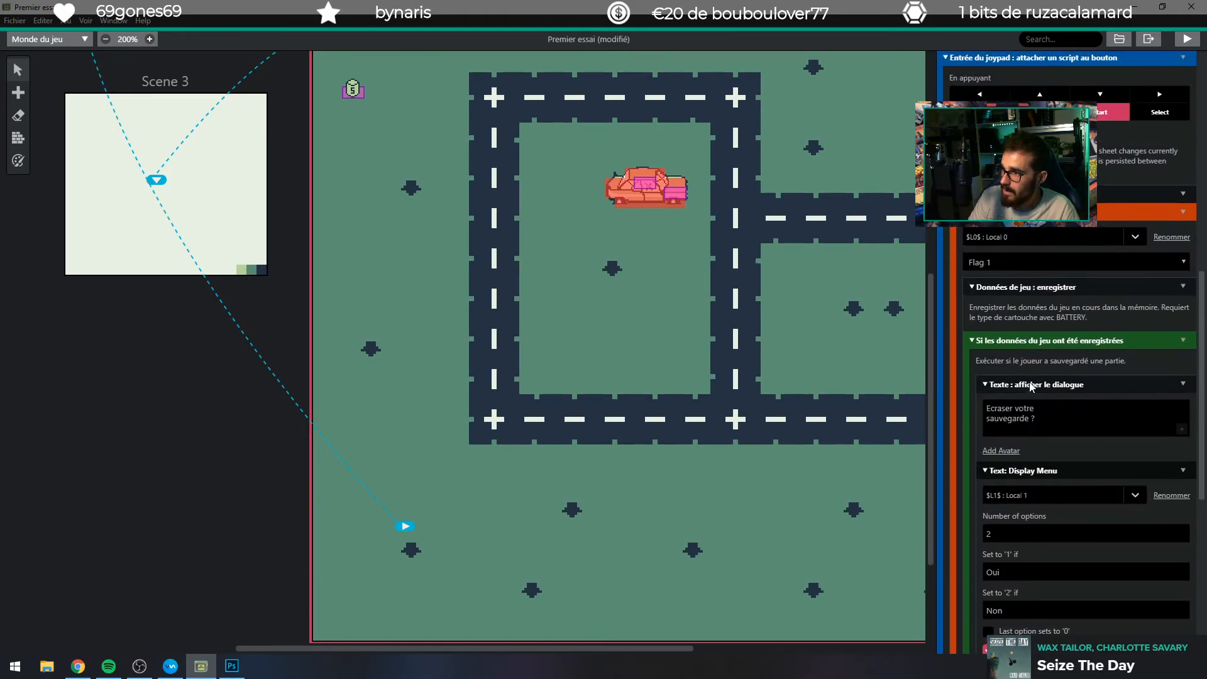
pyautogui.scroll(-2, 1028, 382)
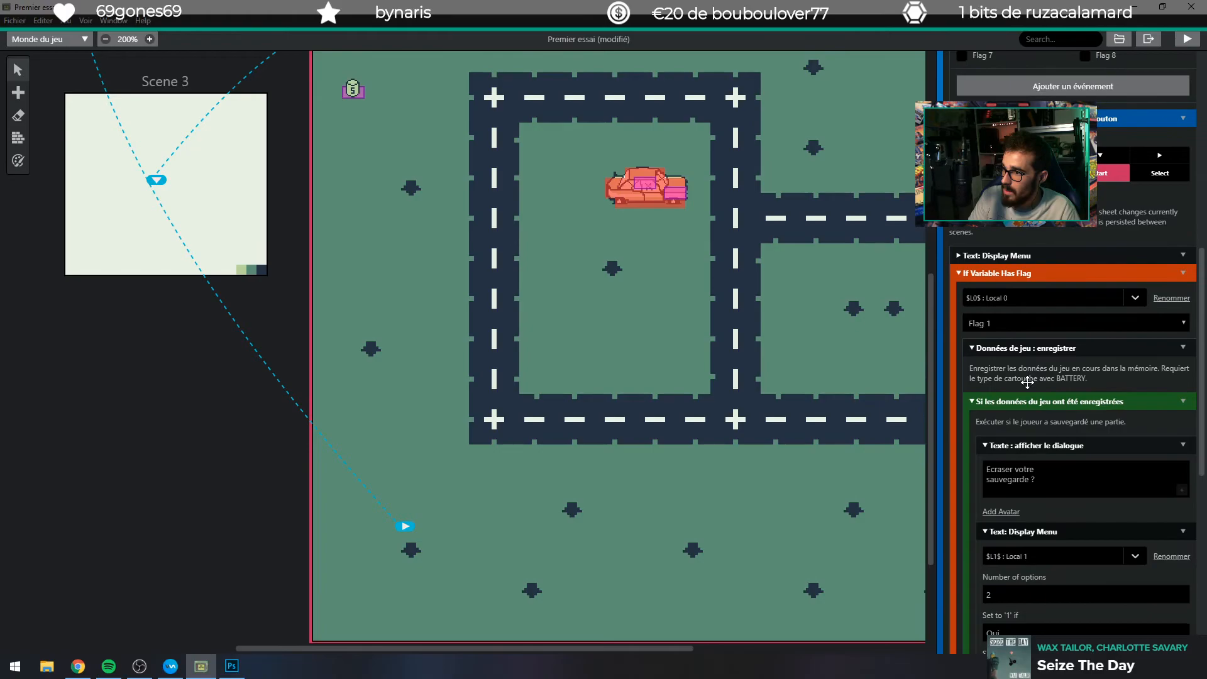
pyautogui.click(959, 255)
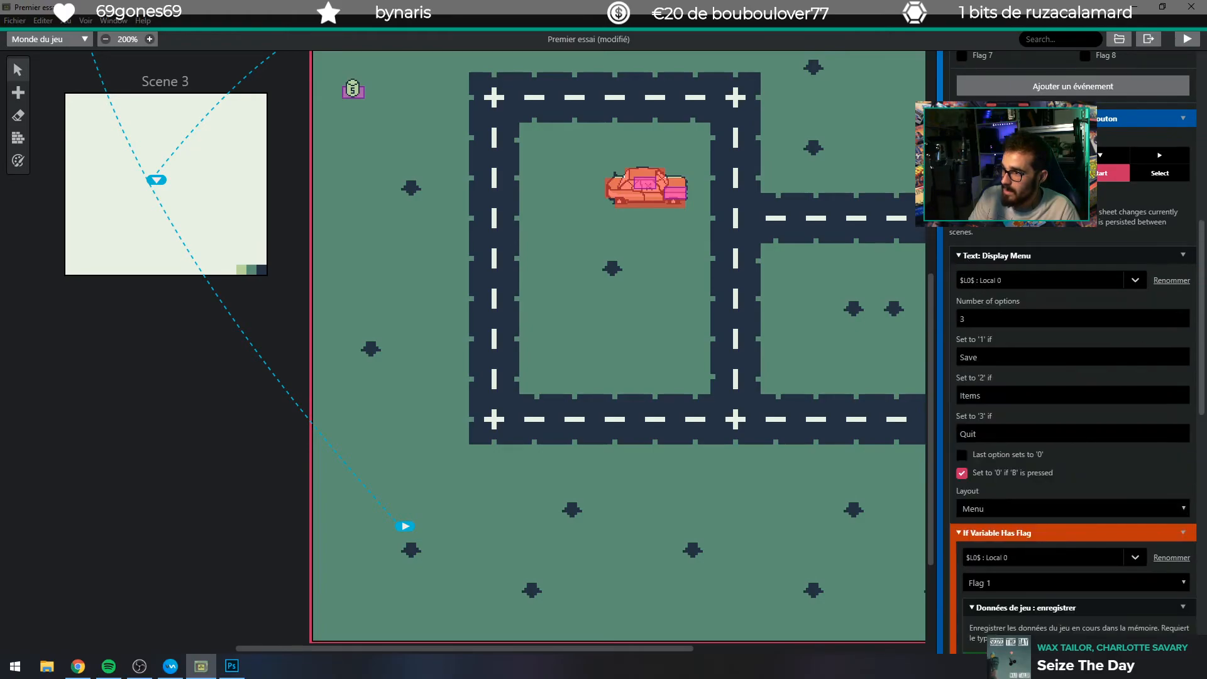
pyautogui.doubleClick(967, 434)
pyautogui.write('Close')
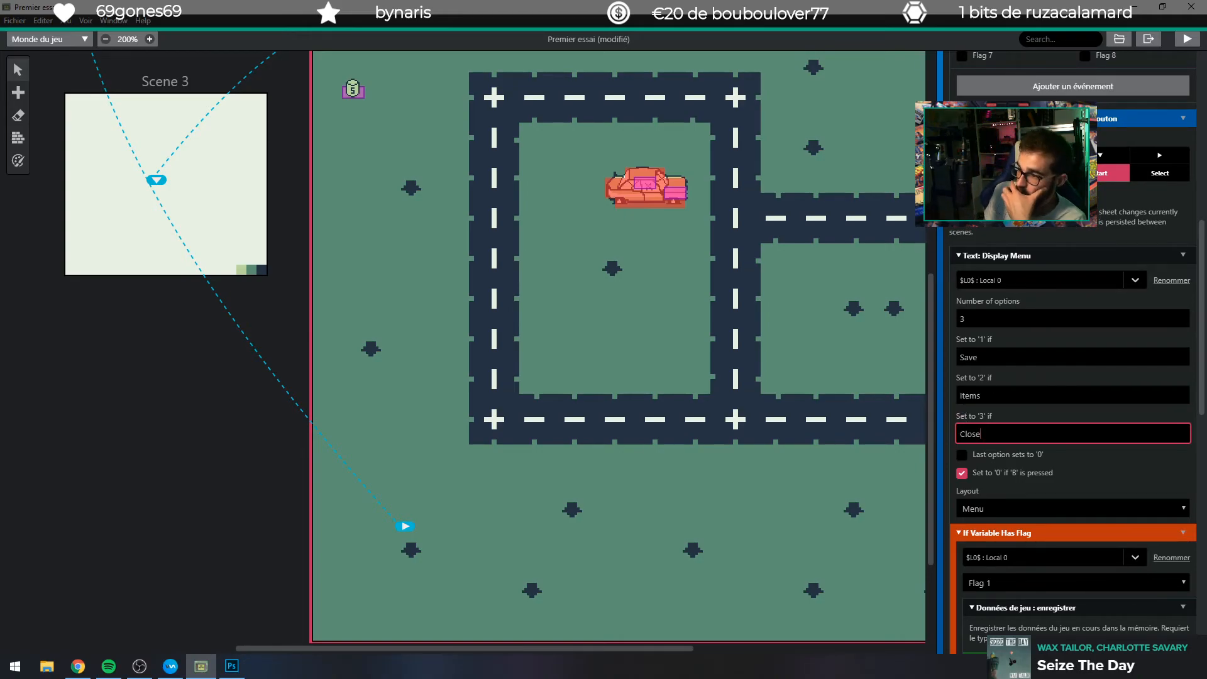
# Keep the menu's "Items" option unchanged and save the project.
pyautogui.click(978, 396)
pyautogui.doubleClick(977, 395)
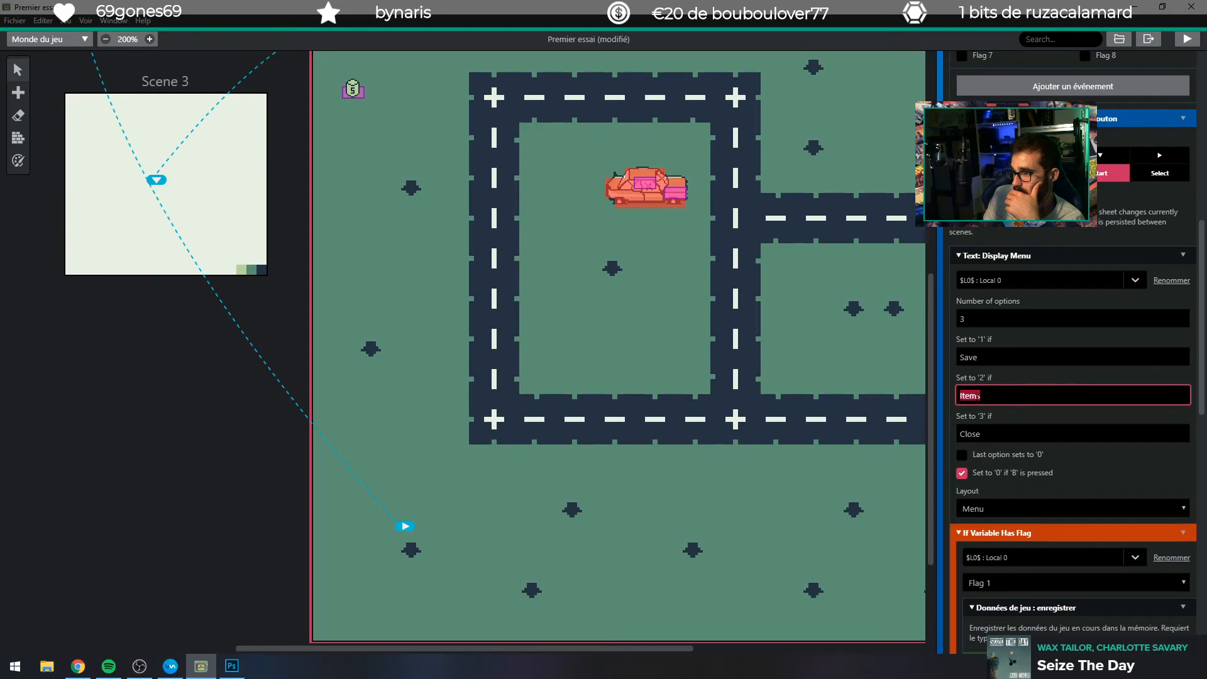
pyautogui.click(986, 372)
pyautogui.click(1002, 369)
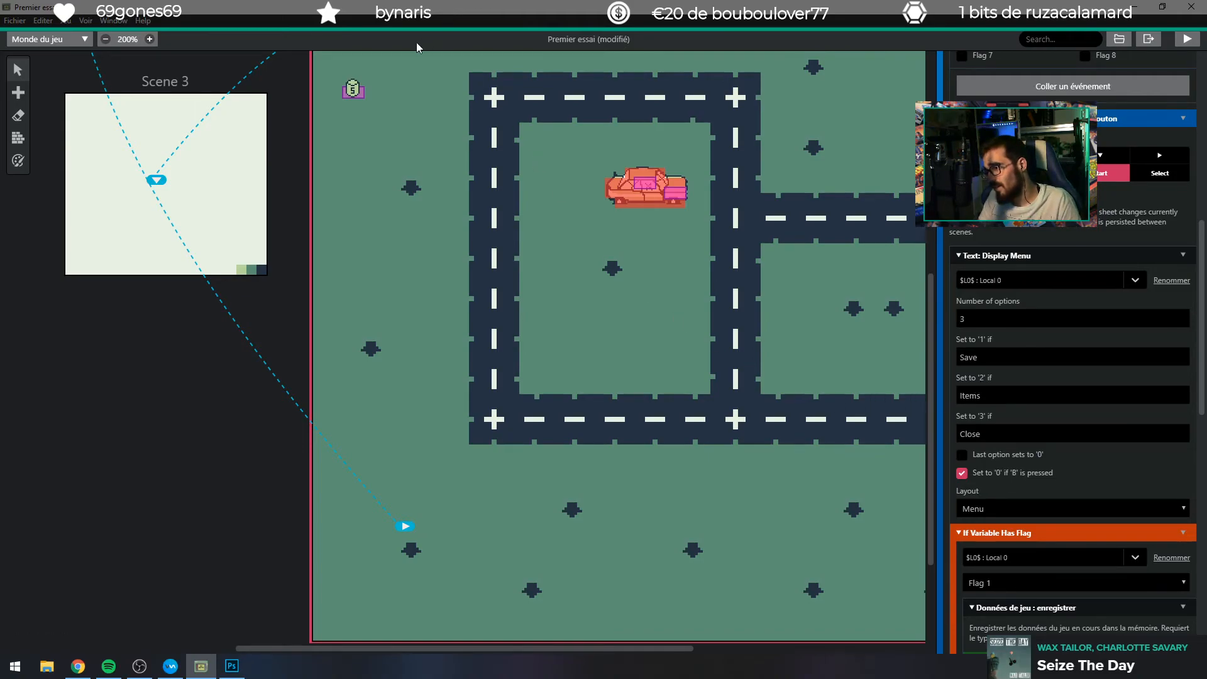
pyautogui.hotkey('ctrl', 's')
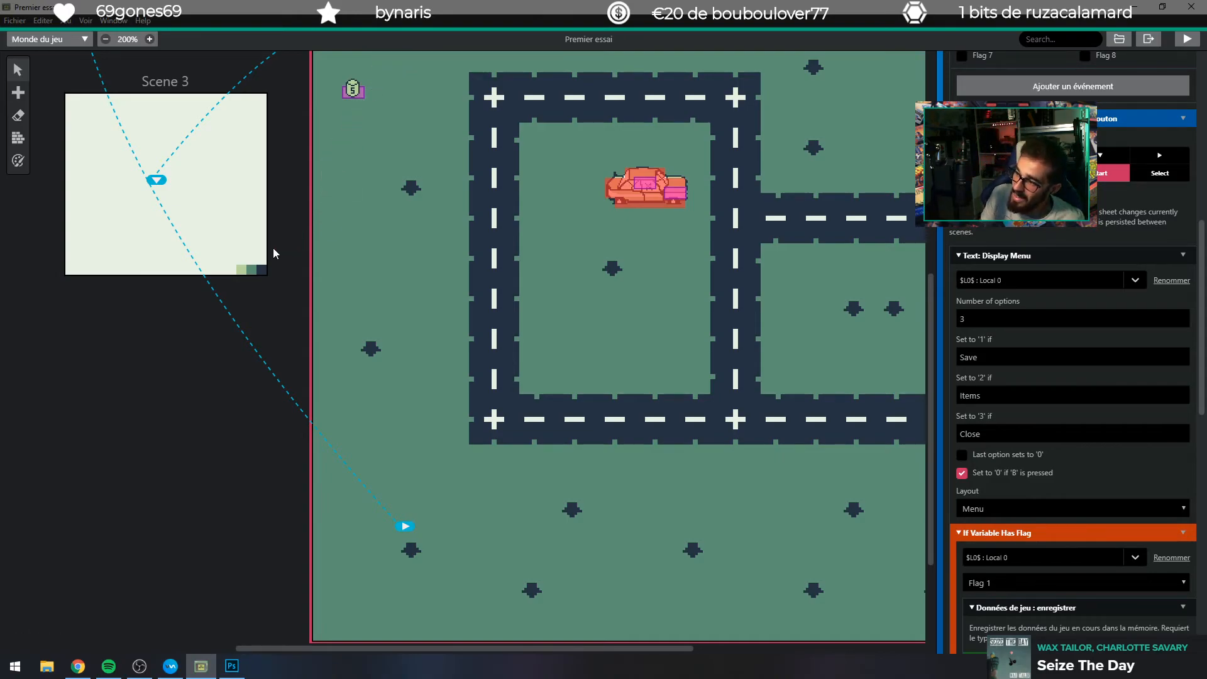
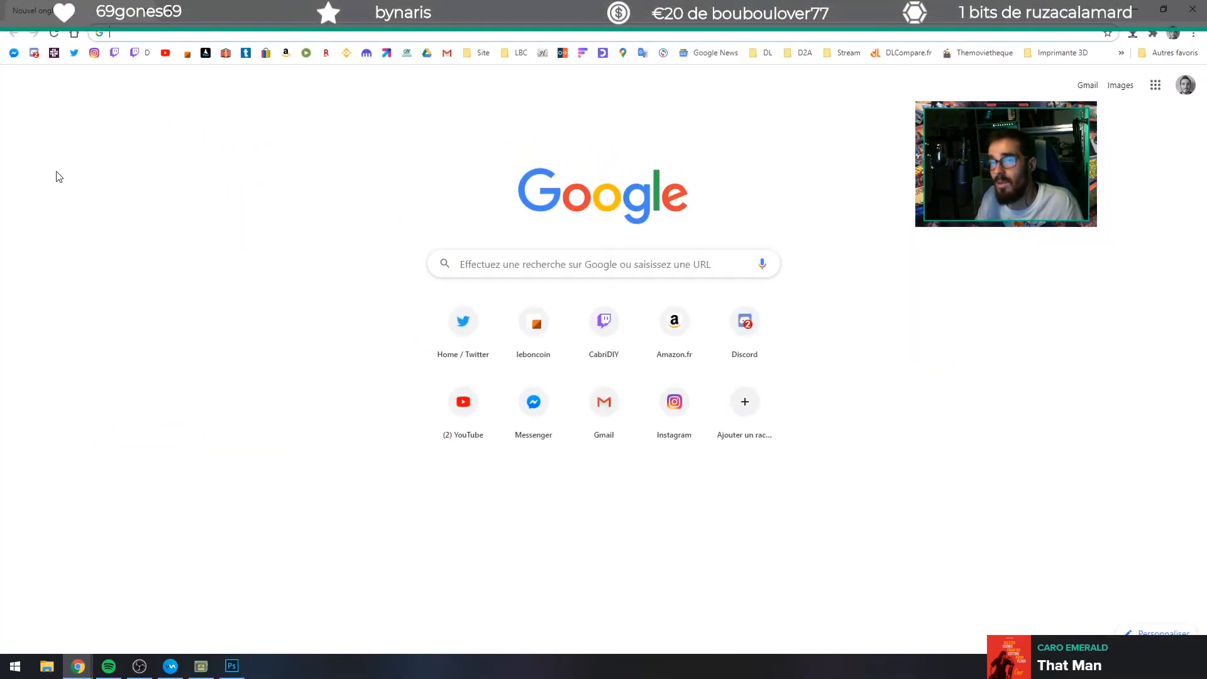
# Switch to Chrome, search Google for "free assets 2d" and browse CraftPix's free 2D game assets page.
pyautogui.write('free ')
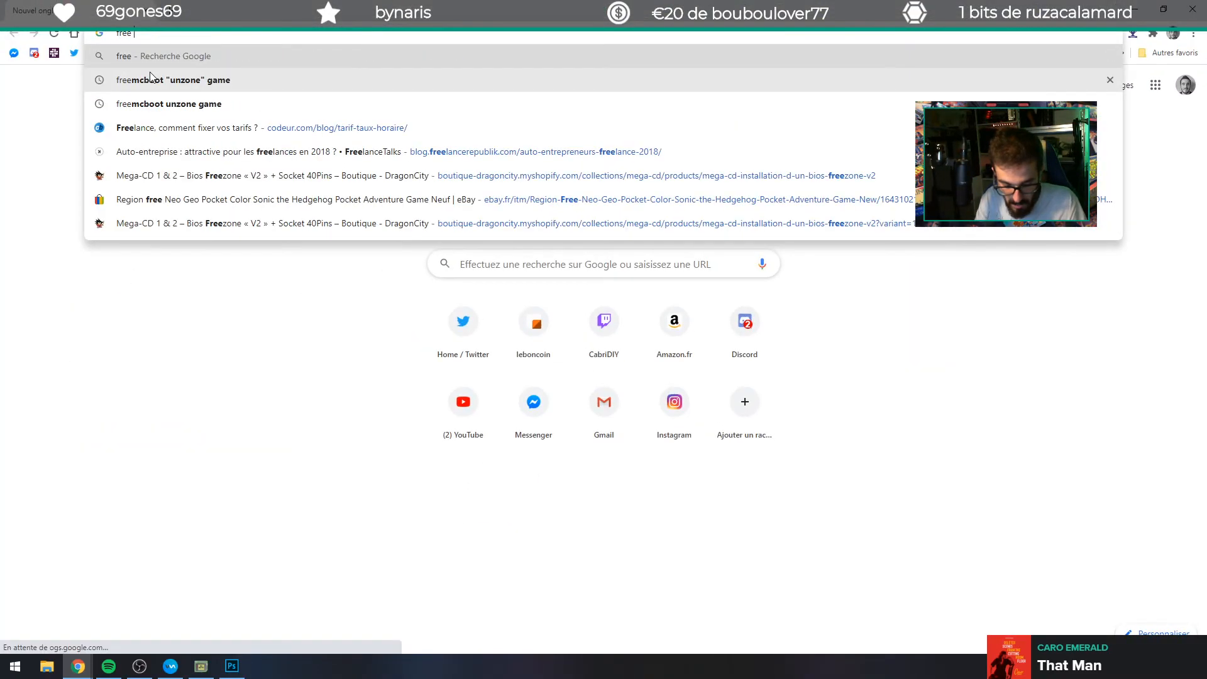
pyautogui.write('assets 2d')
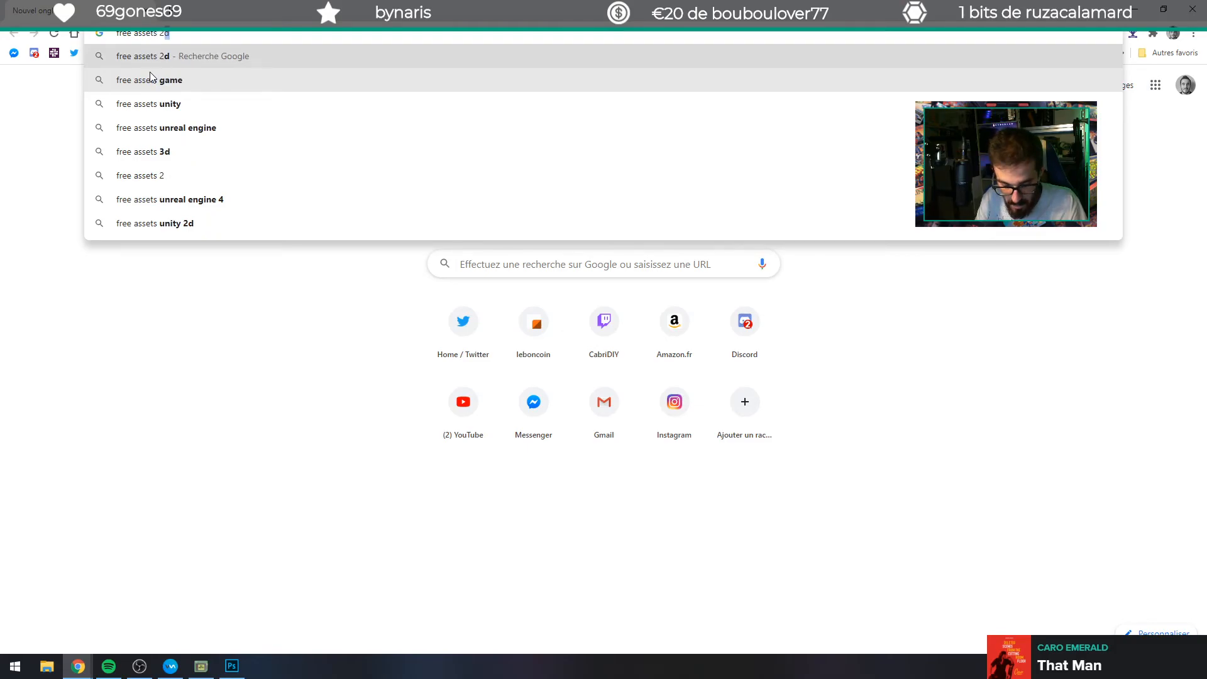
pyautogui.press('Return')
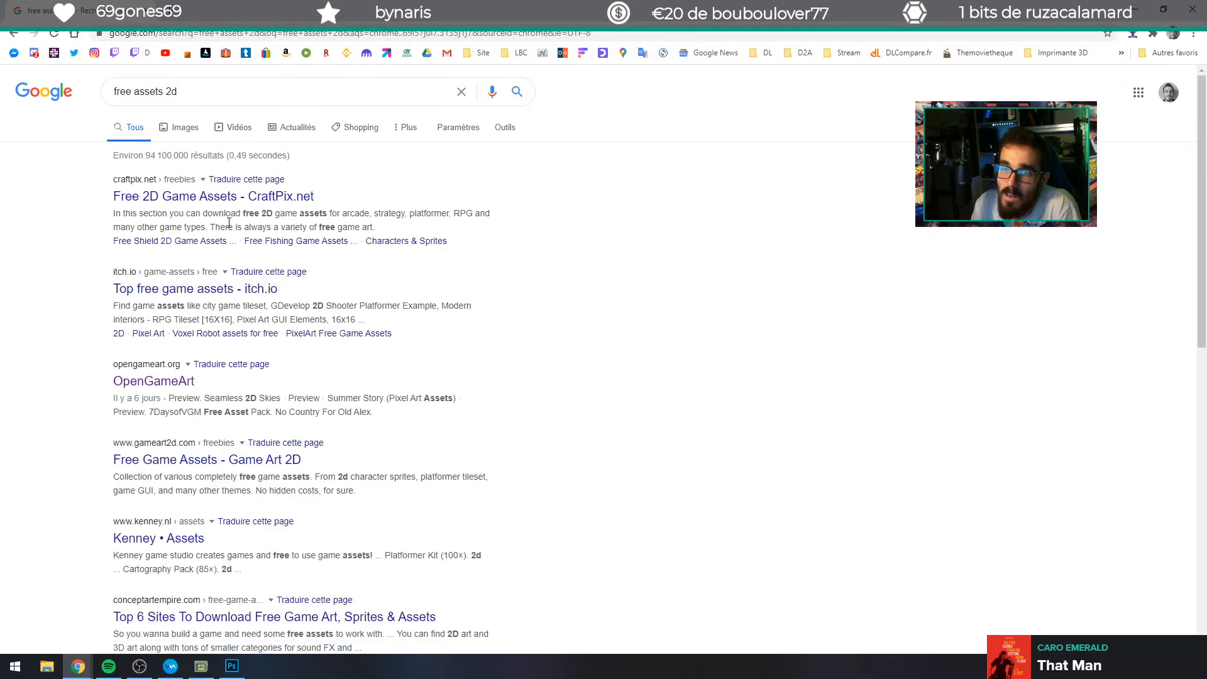
pyautogui.click(230, 203)
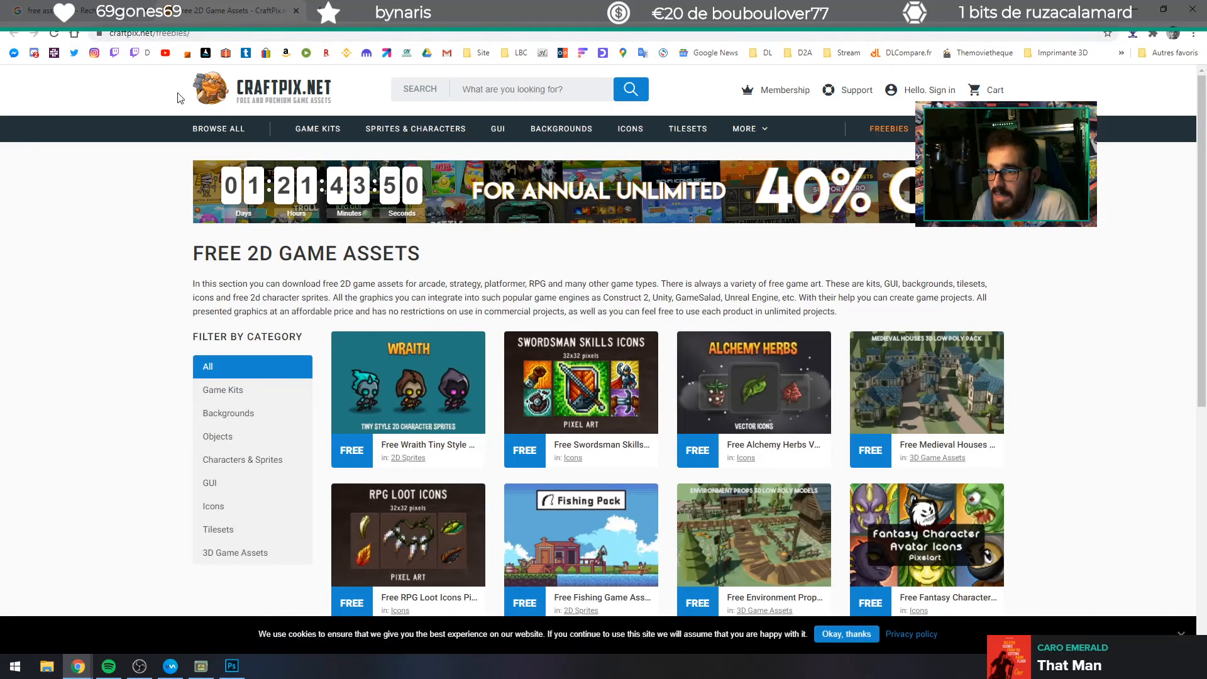
pyautogui.scroll(-2, 733, 376)
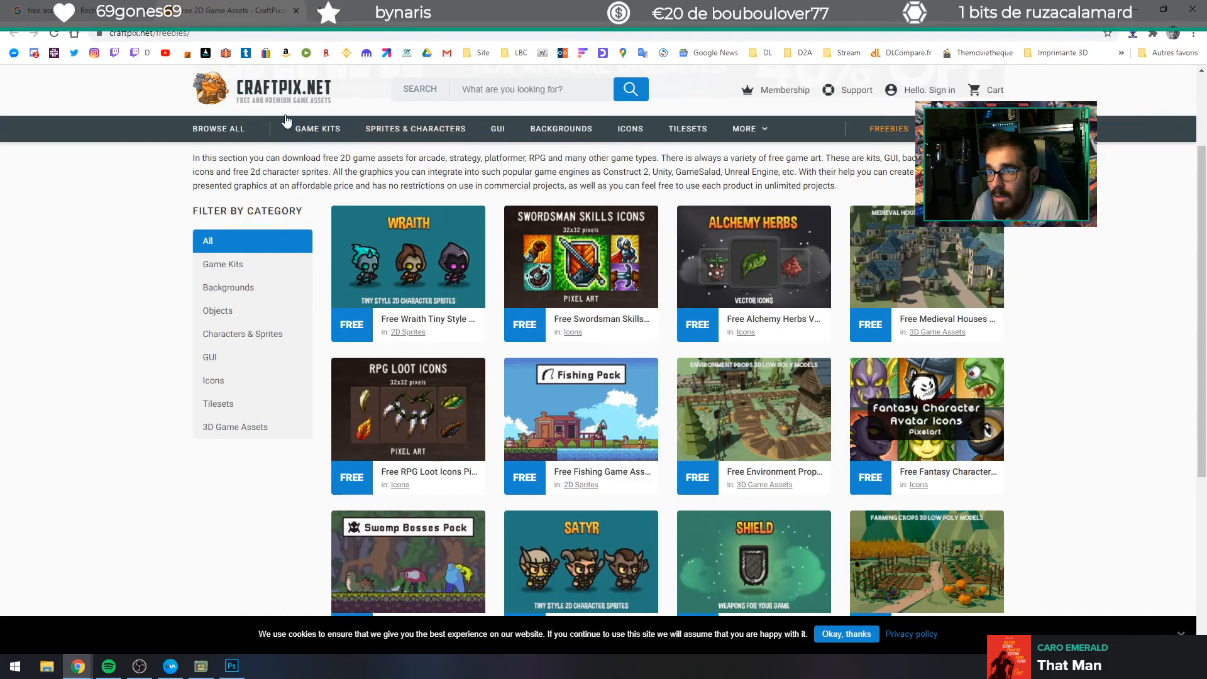
# Open the itch.io and OpenGameArt results in separate tabs, view OpenGameArt, and return to Scene 1 in GB Studio.
pyautogui.click(31, 8)
pyautogui.middleClick(208, 291)
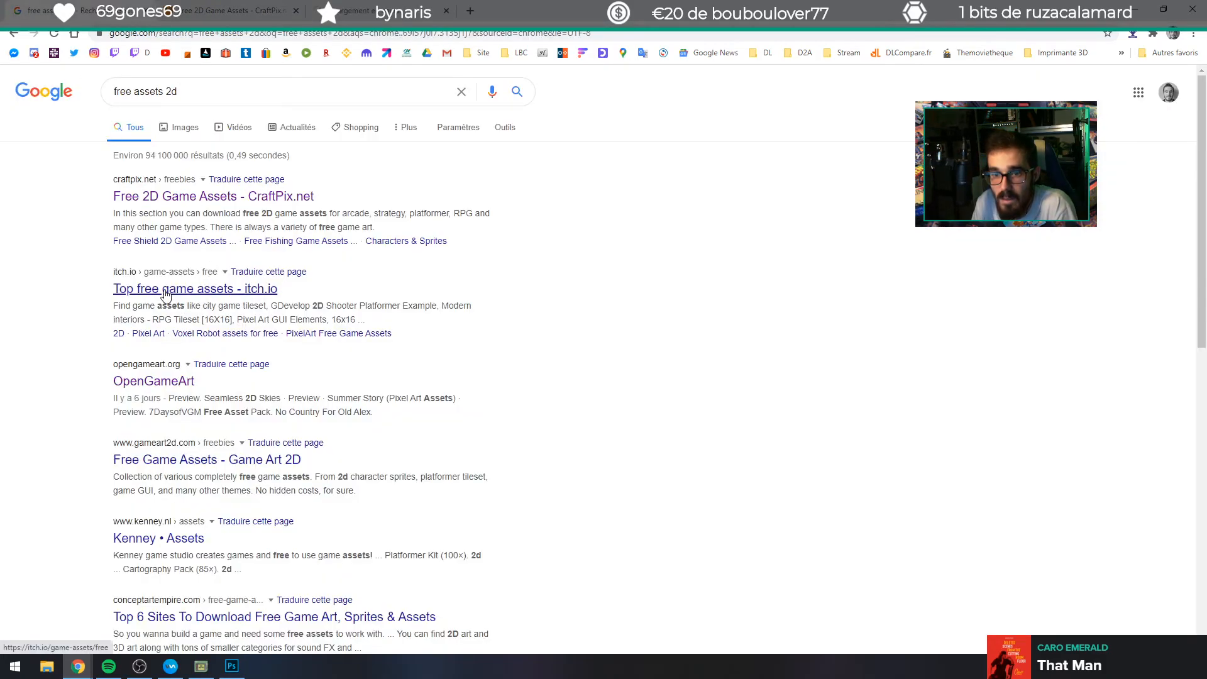
pyautogui.middleClick(182, 389)
pyautogui.click(474, 15)
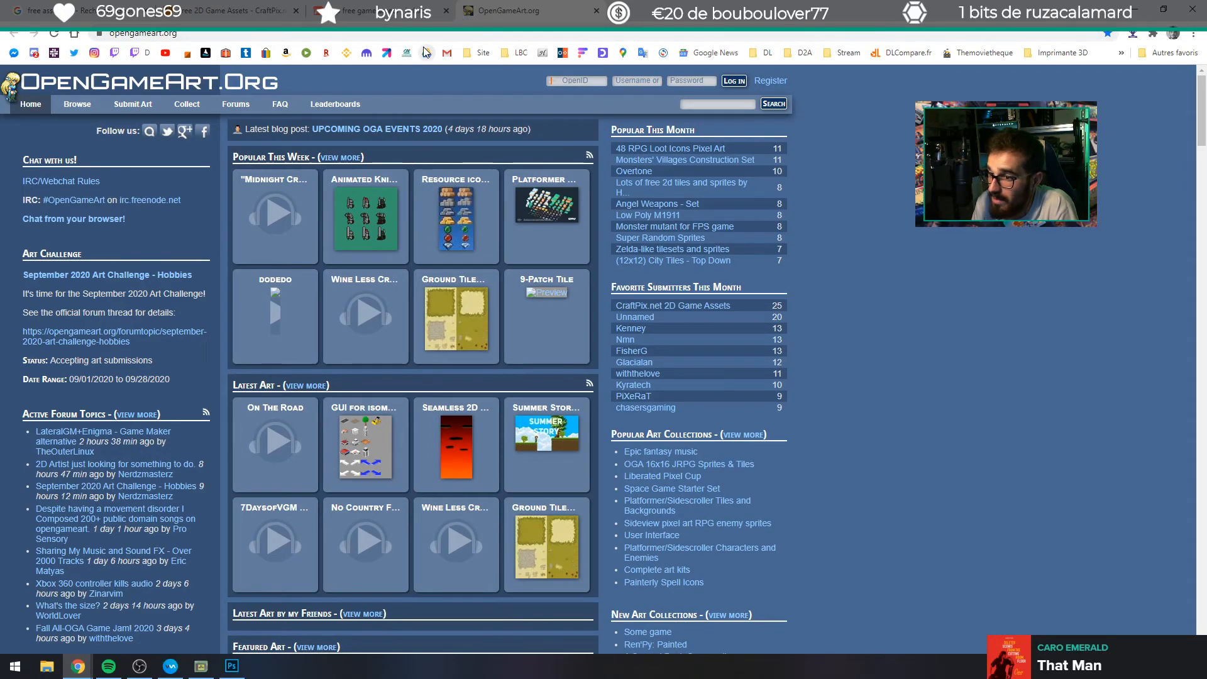
pyautogui.click(202, 665)
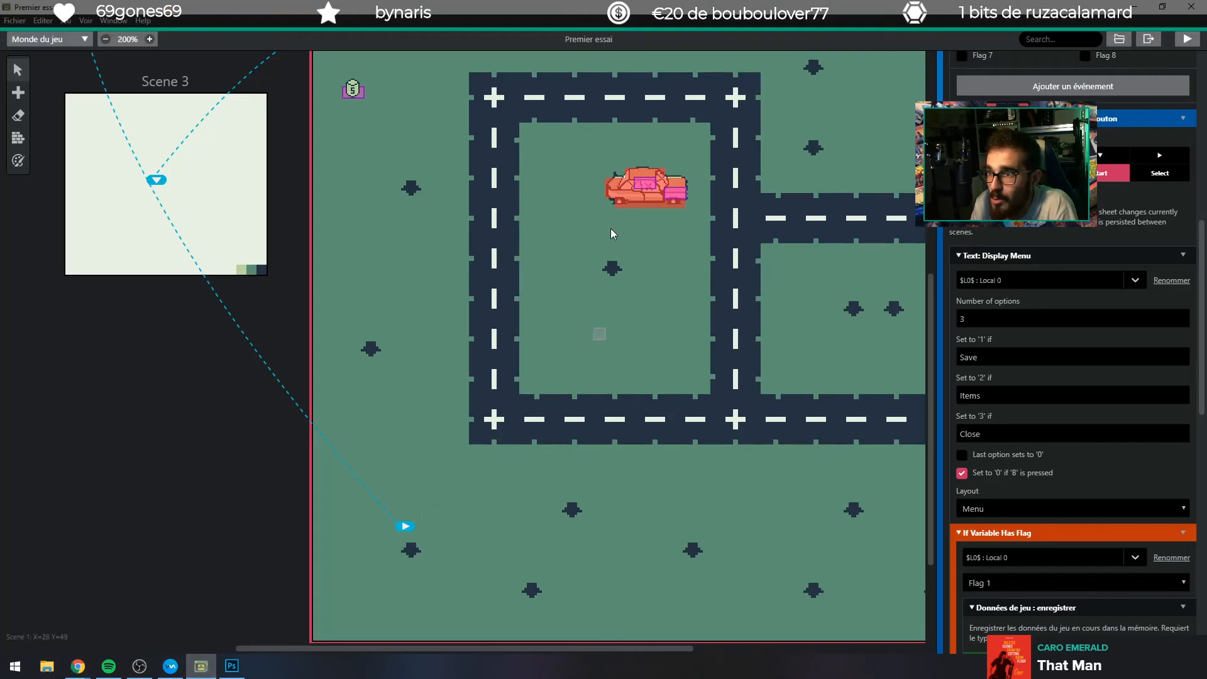
pyautogui.scroll(2, 659, 224)
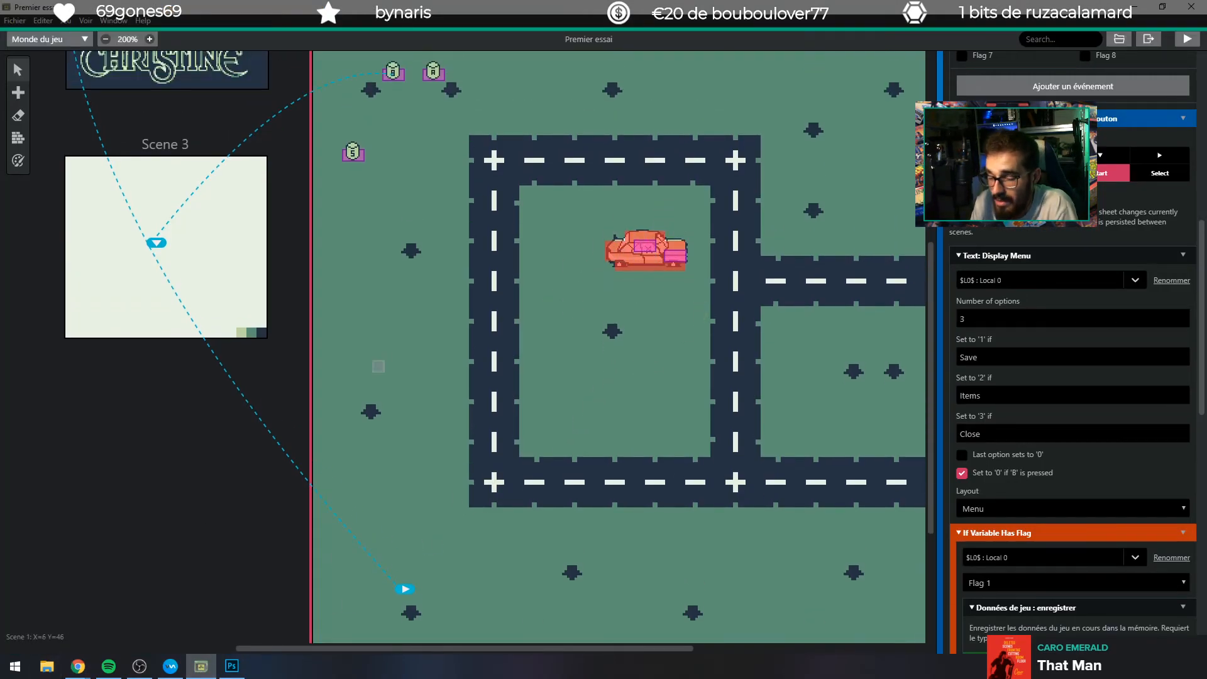
# Search Google in Chrome for "plymouth fury", enlarge the red car's Wikipedia photo, and compare it with the wreck sprite in GB Studio.
pyautogui.click(78, 666)
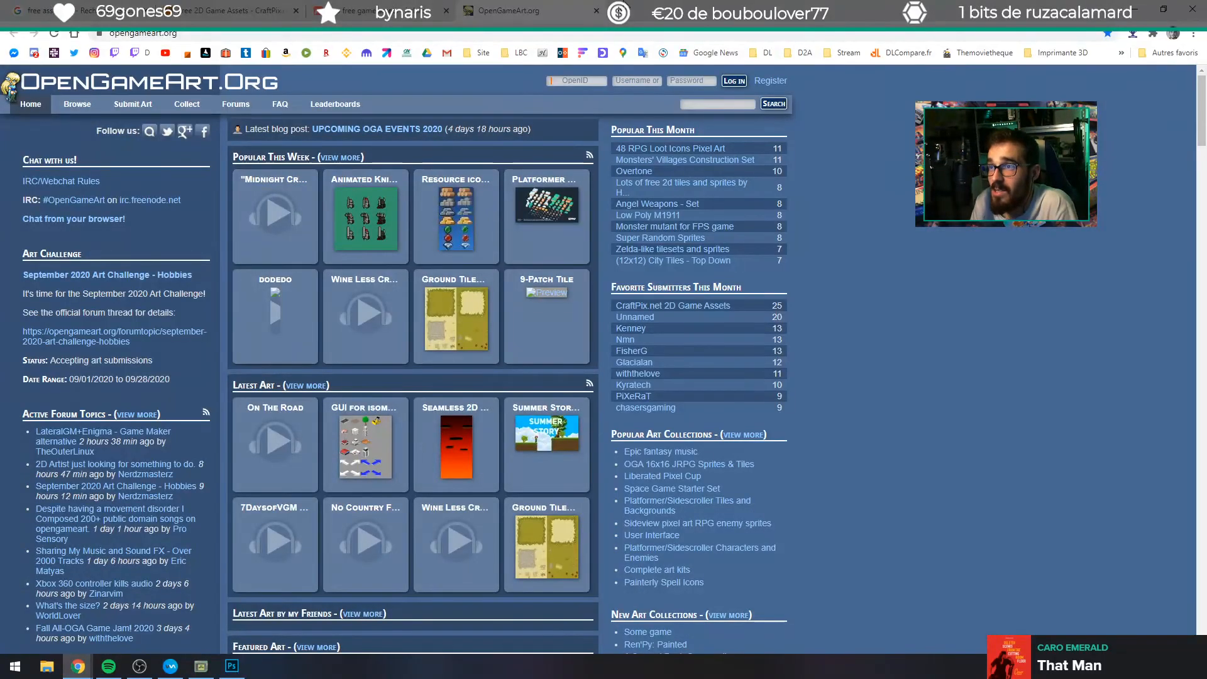
pyautogui.click(623, 5)
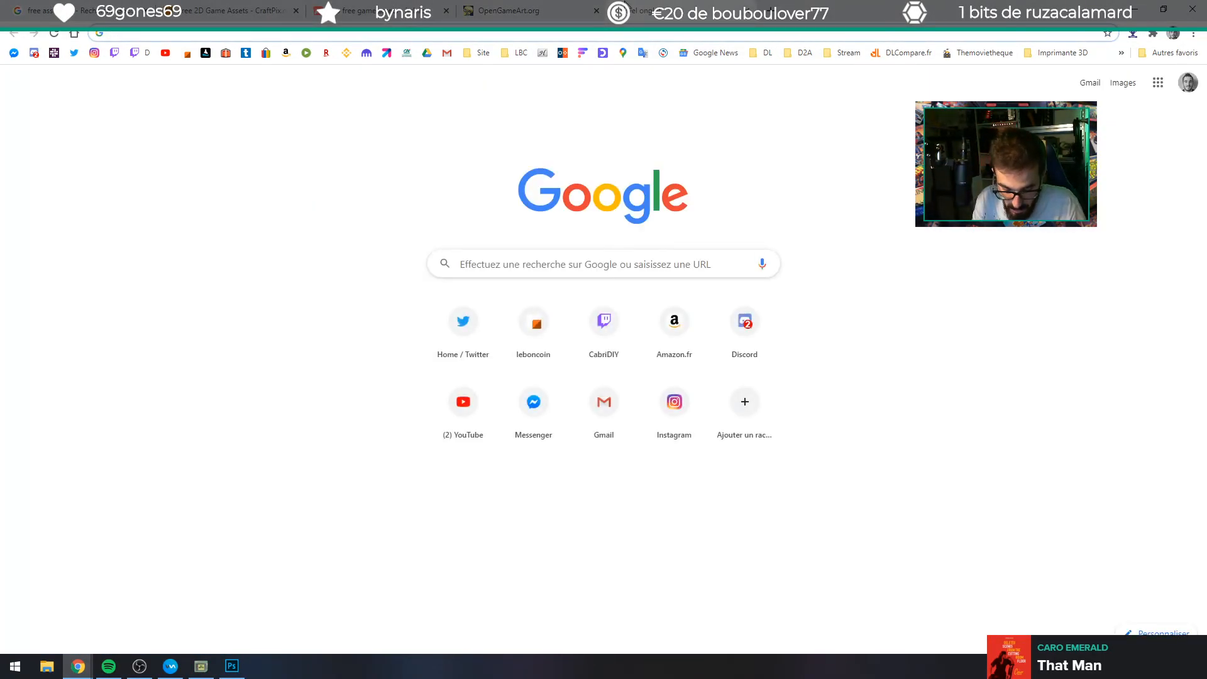
pyautogui.write('plymouth fury')
pyautogui.press('Return')
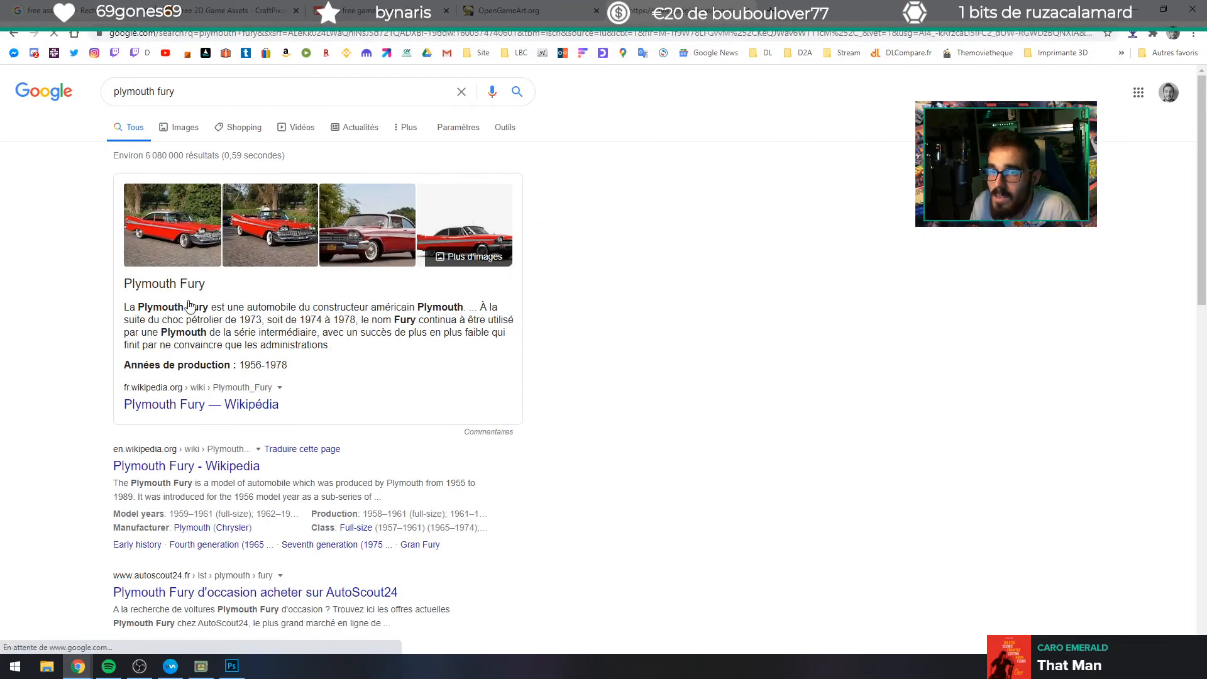
pyautogui.click(200, 231)
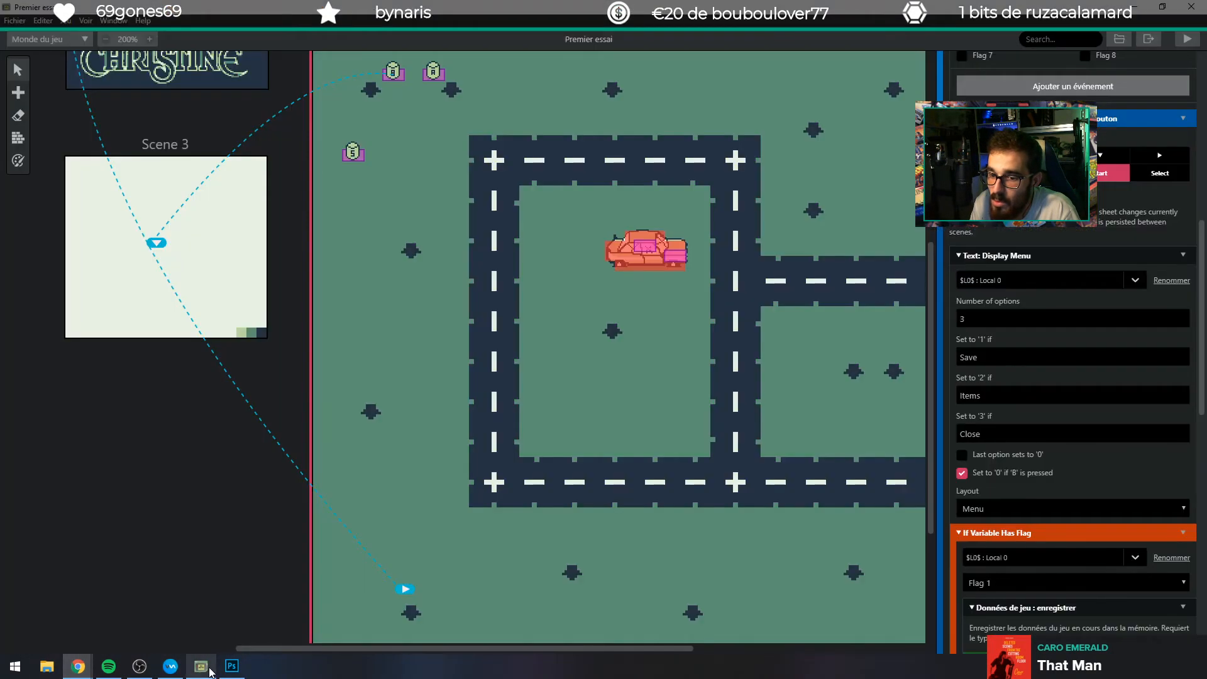
pyautogui.click(201, 667)
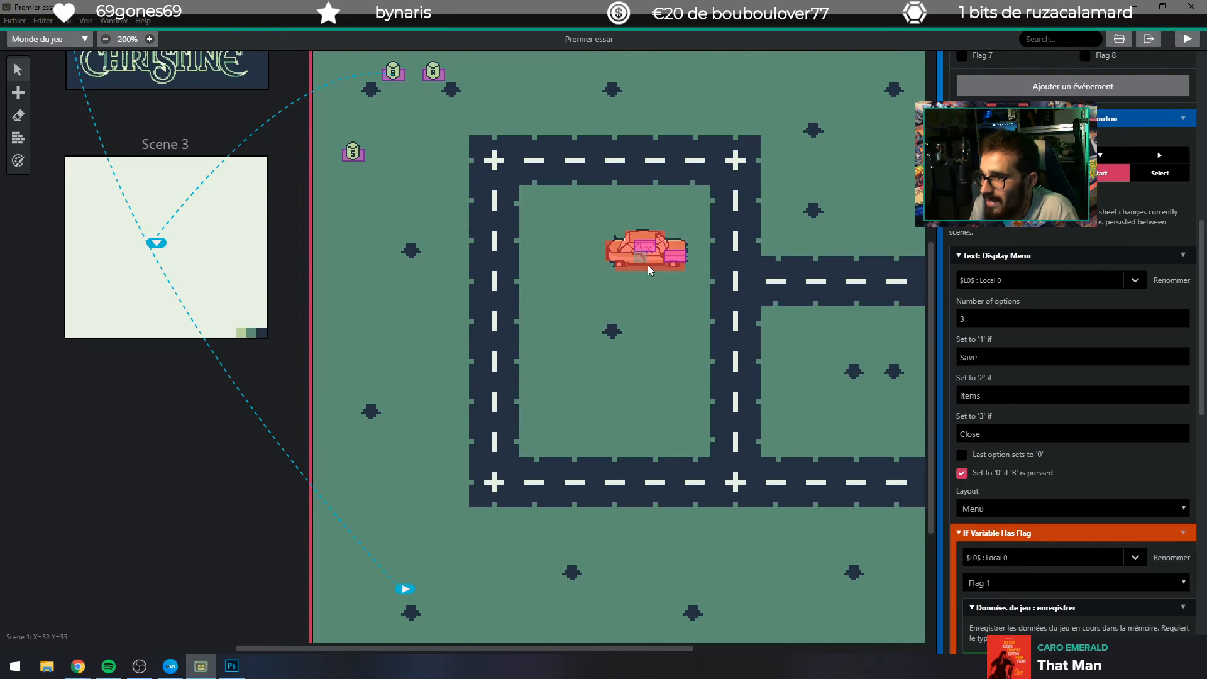
pyautogui.click(1133, 6)
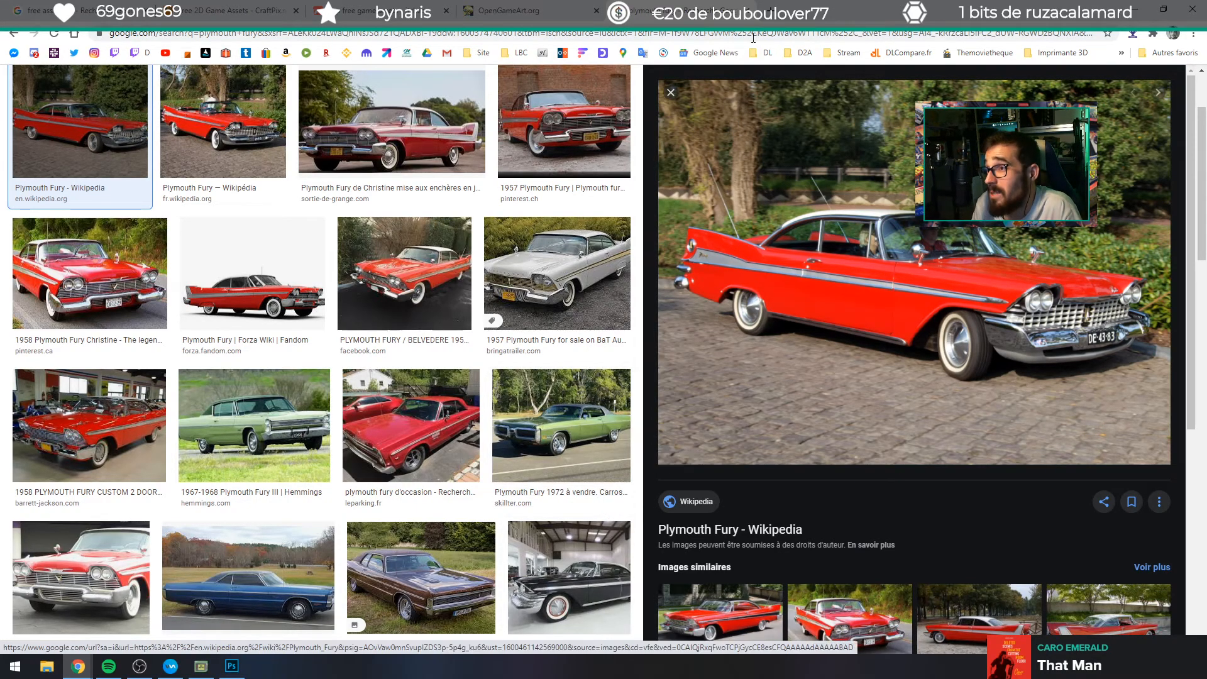
# Look over the OpenGameArt home page and search the site's art for "house".
pyautogui.click(531, 10)
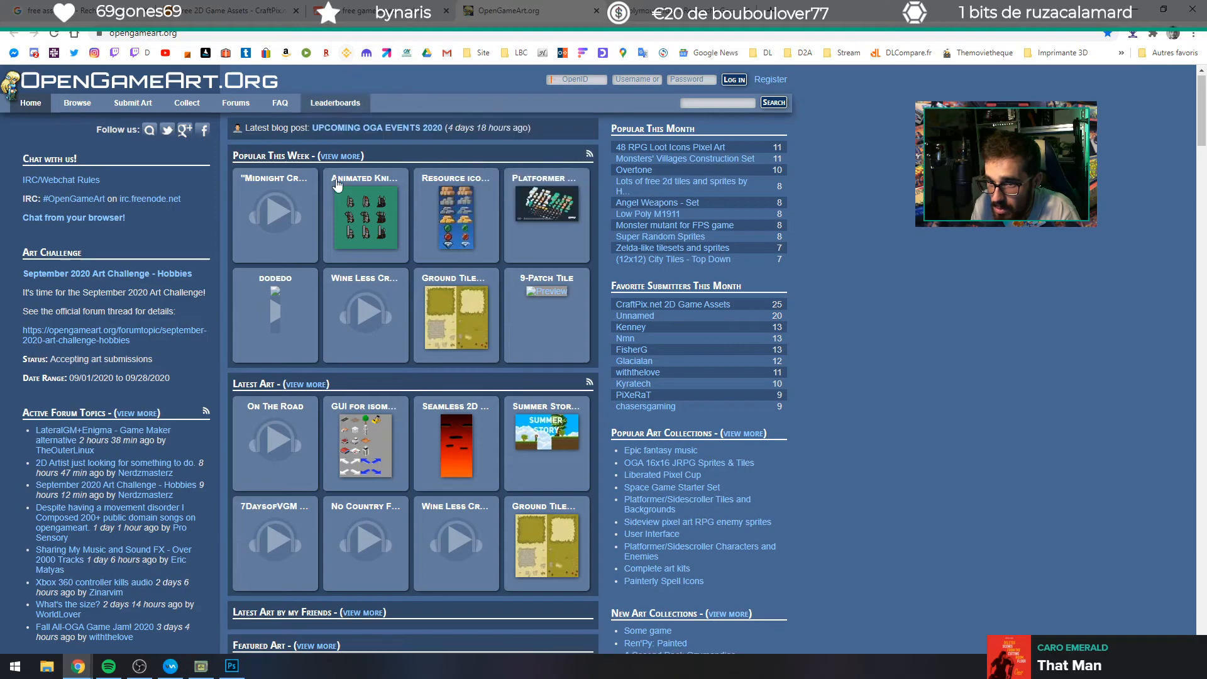
pyautogui.scroll(-3, 337, 172)
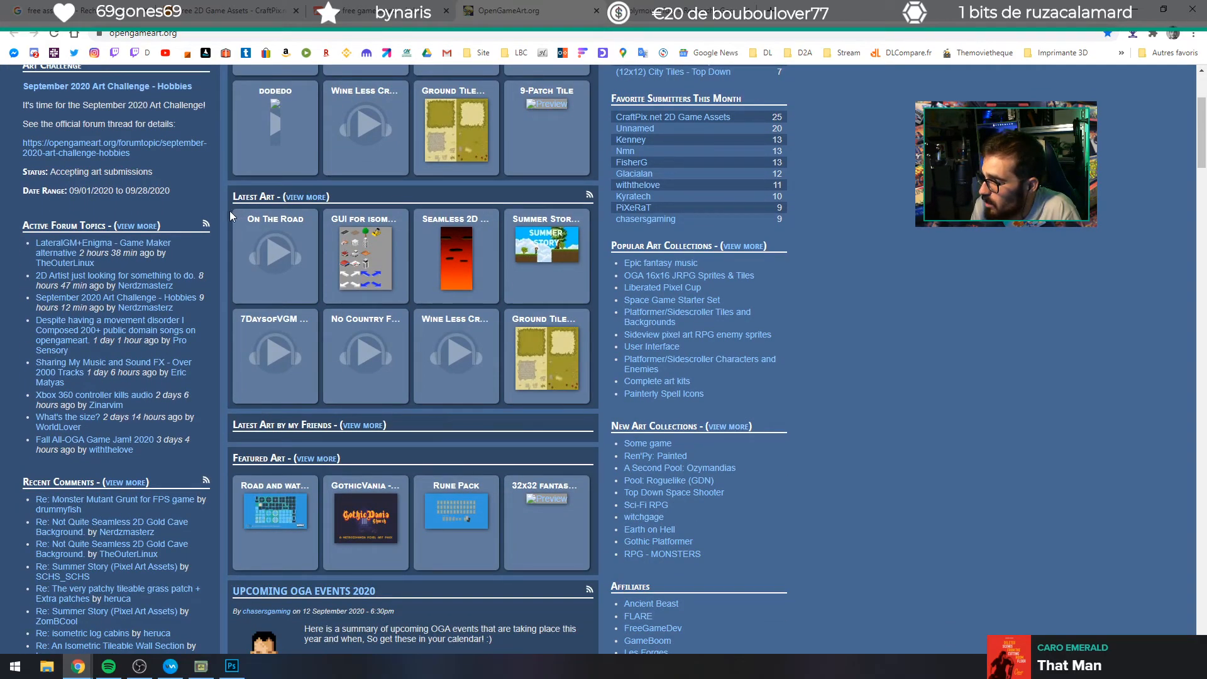
pyautogui.scroll(-1, 426, 383)
pyautogui.scroll(4, 395, 367)
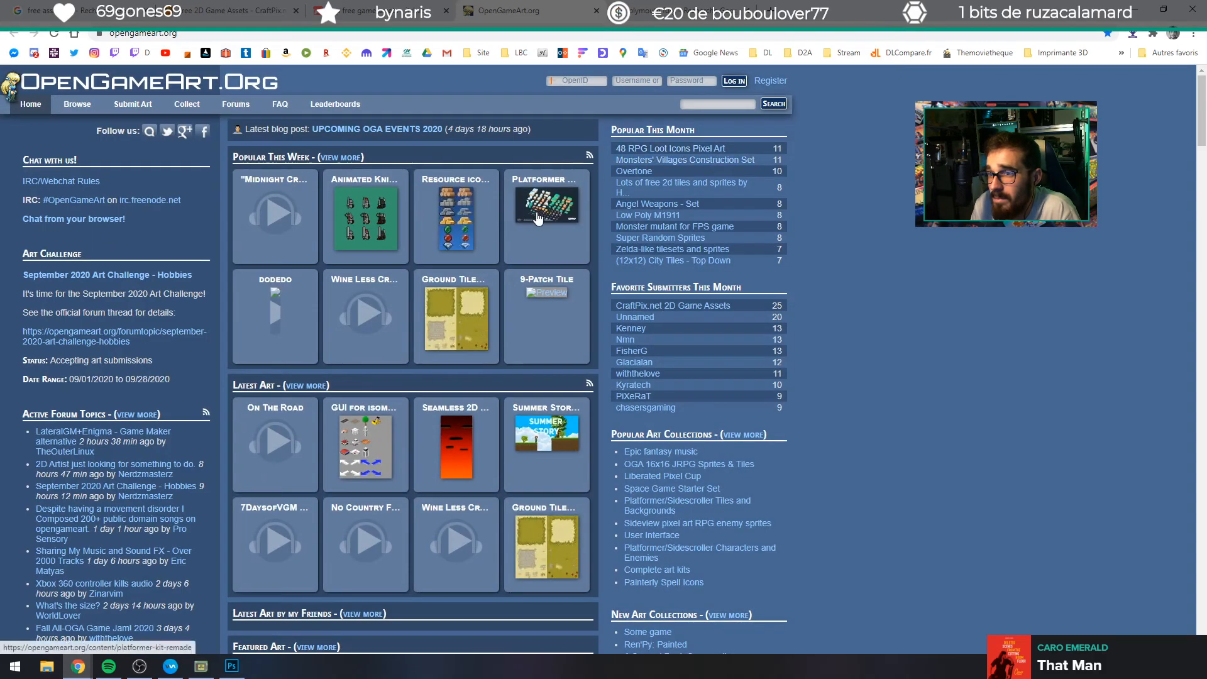
pyautogui.click(736, 105)
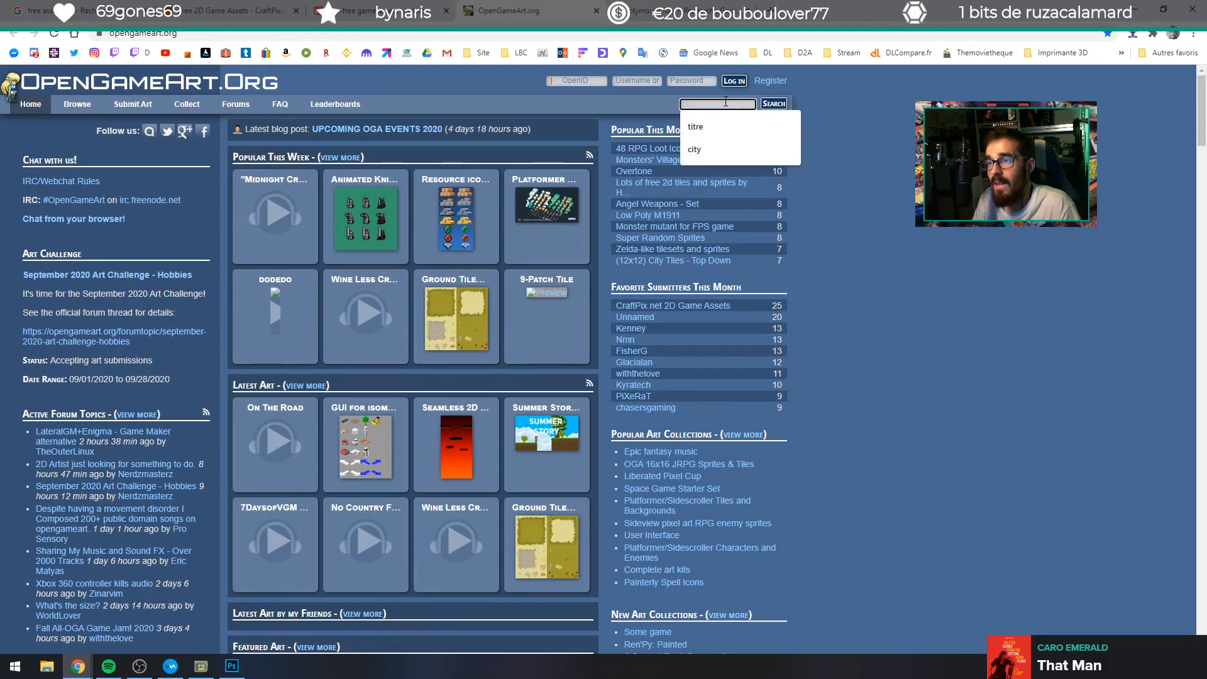
pyautogui.click(701, 148)
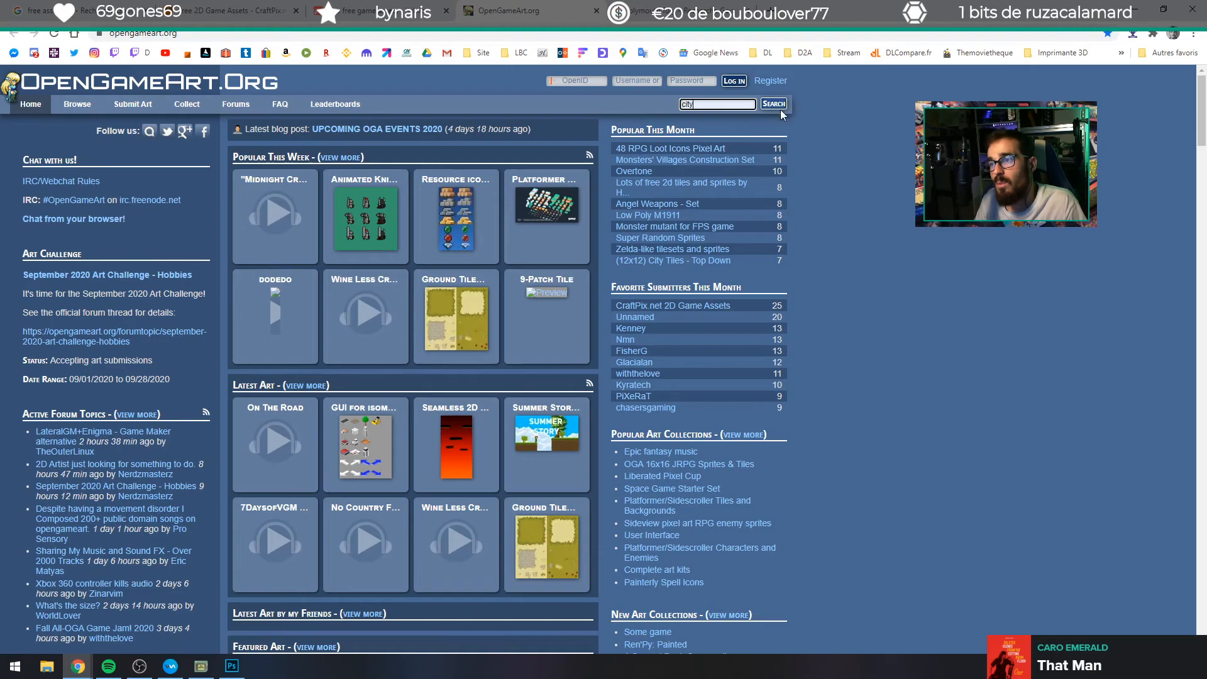
pyautogui.moveTo(714, 104); pyautogui.dragTo(641, 103)
pyautogui.write('house')
pyautogui.press('Return')
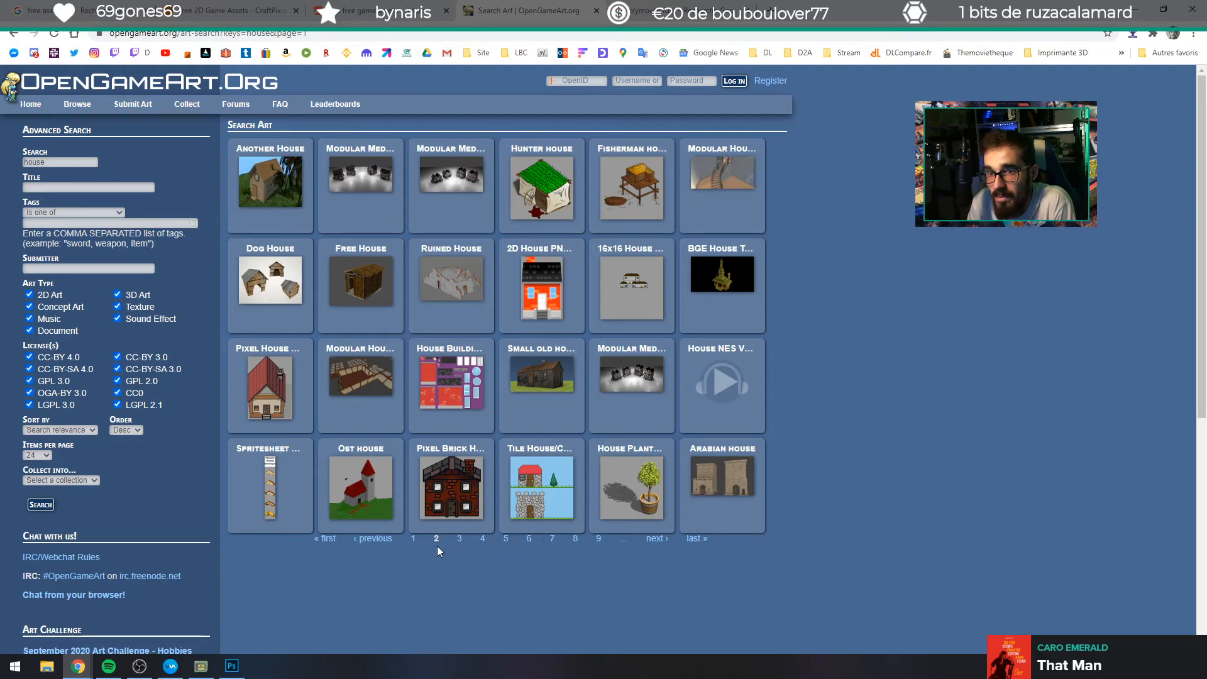
# Restrict the house search to 2D Art and 3D Art, excluding Concept Art, Music, Document, Texture and Sound Effect.
pyautogui.click(29, 307)
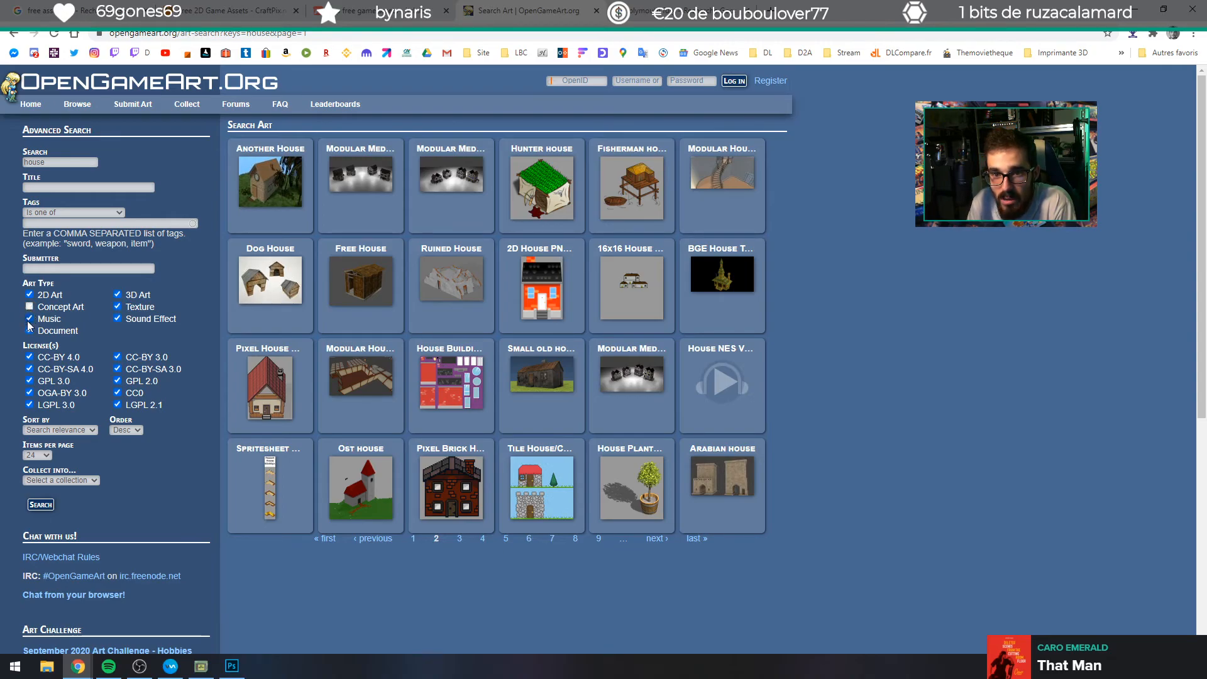
pyautogui.click(117, 306)
pyautogui.click(117, 318)
pyautogui.click(41, 505)
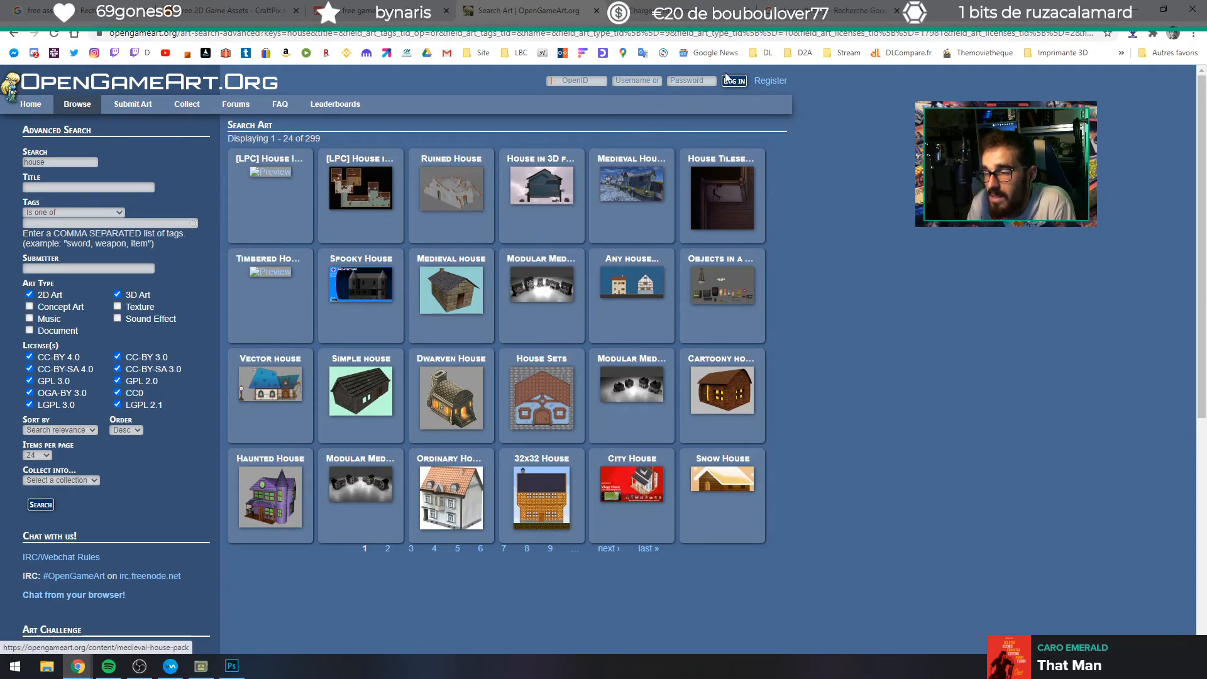
# Examine the House Sets and City House asset pages in separate tabs, closing each to return to the results.
pyautogui.click(686, 9)
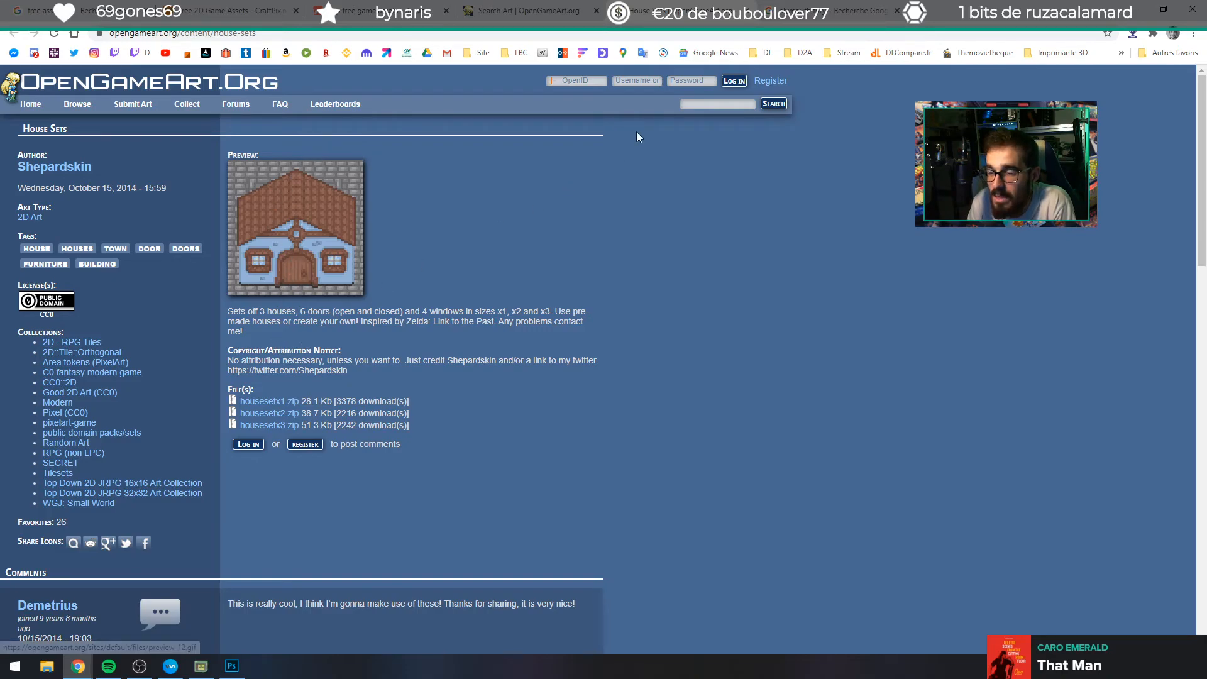
pyautogui.middleClick(693, 5)
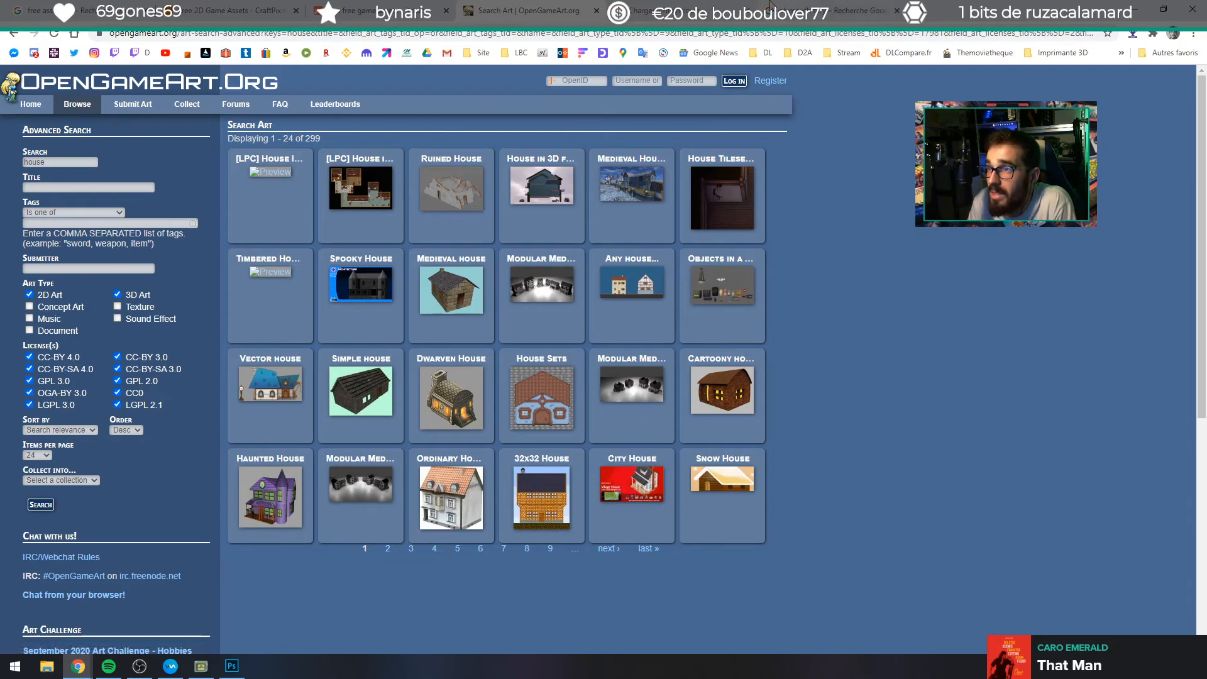
pyautogui.click(632, 484)
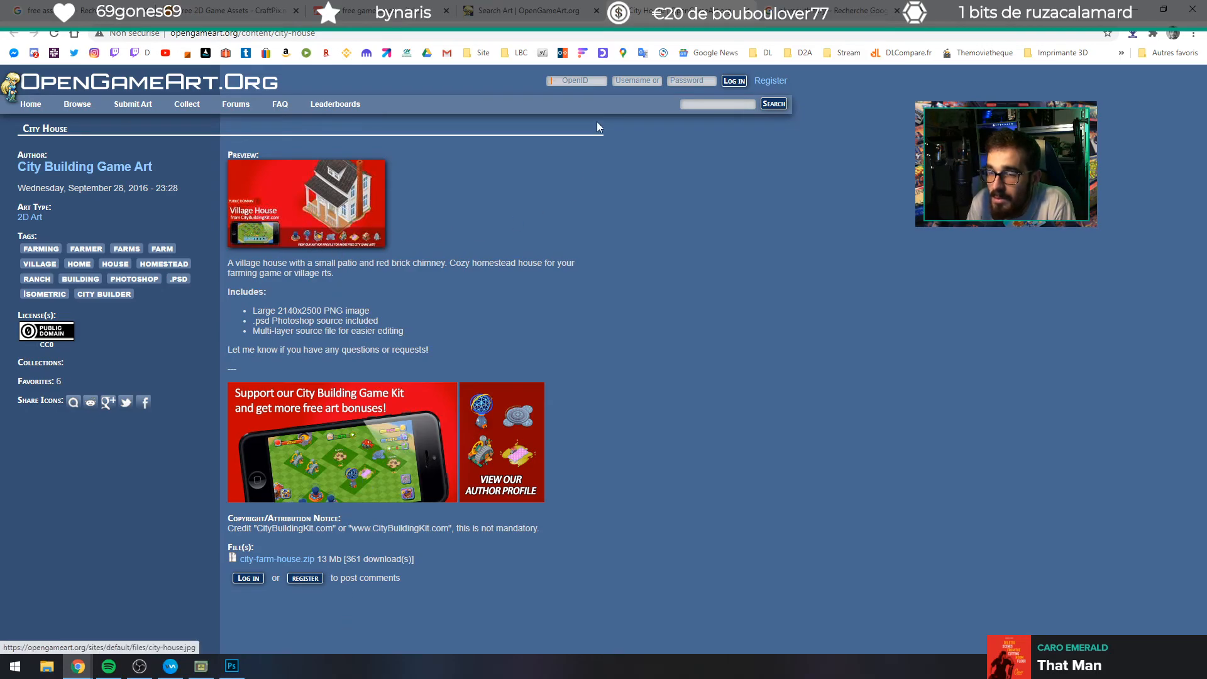
pyautogui.middleClick(707, 3)
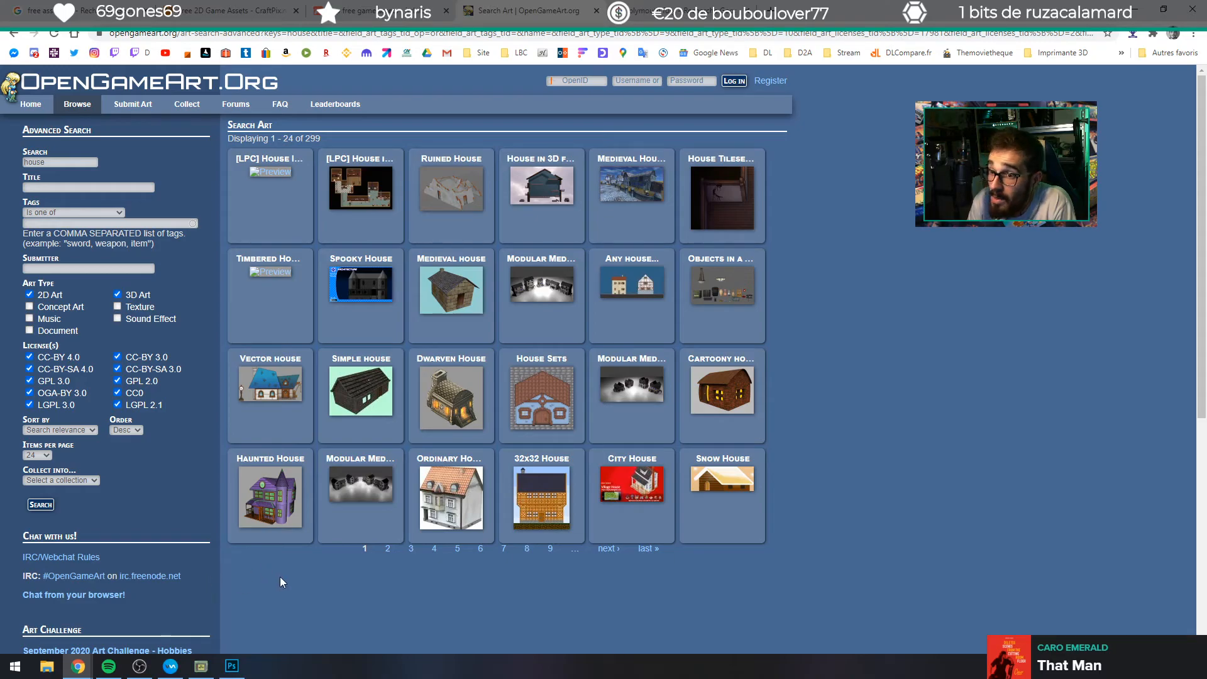
# Browse pages 2 and 3 of the house results, enlarge the Basic House preview and close its tab.
pyautogui.click(386, 548)
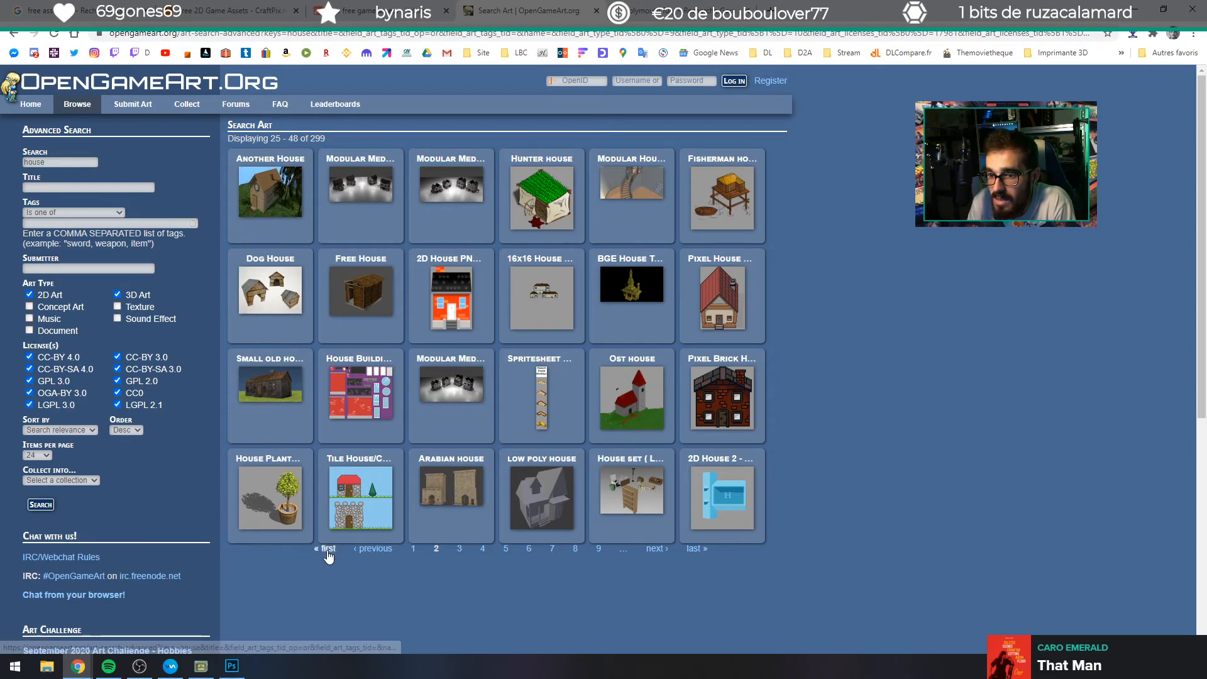
pyautogui.click(459, 550)
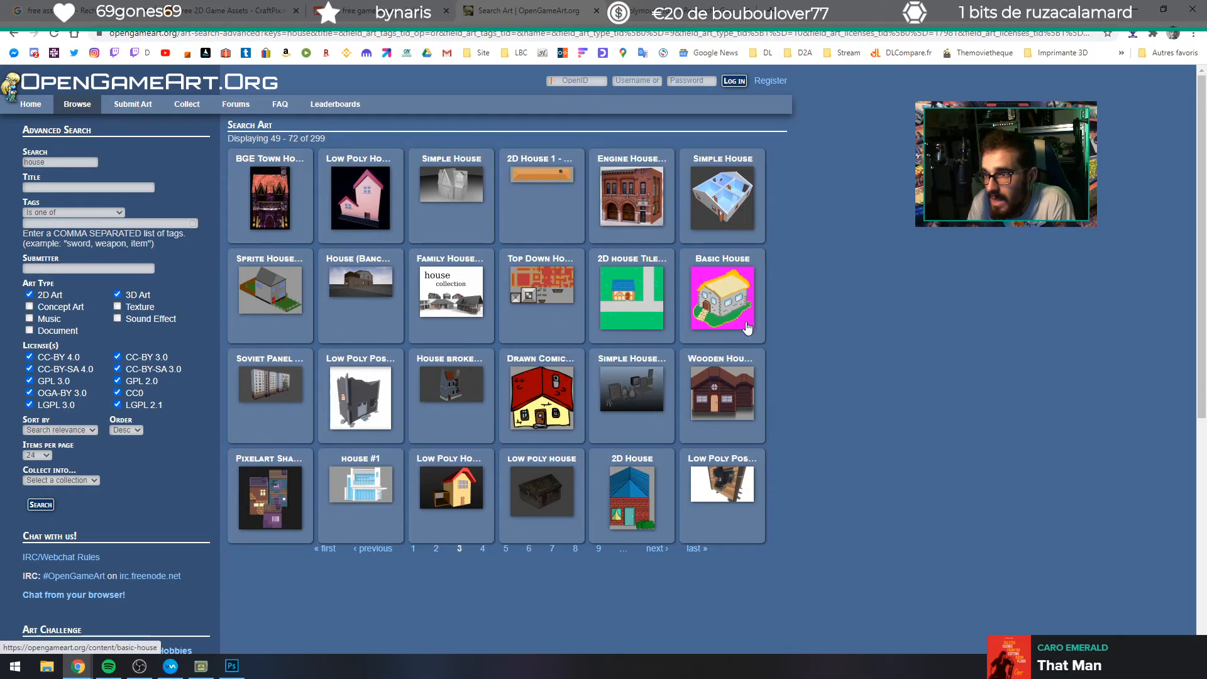
pyautogui.click(743, 288)
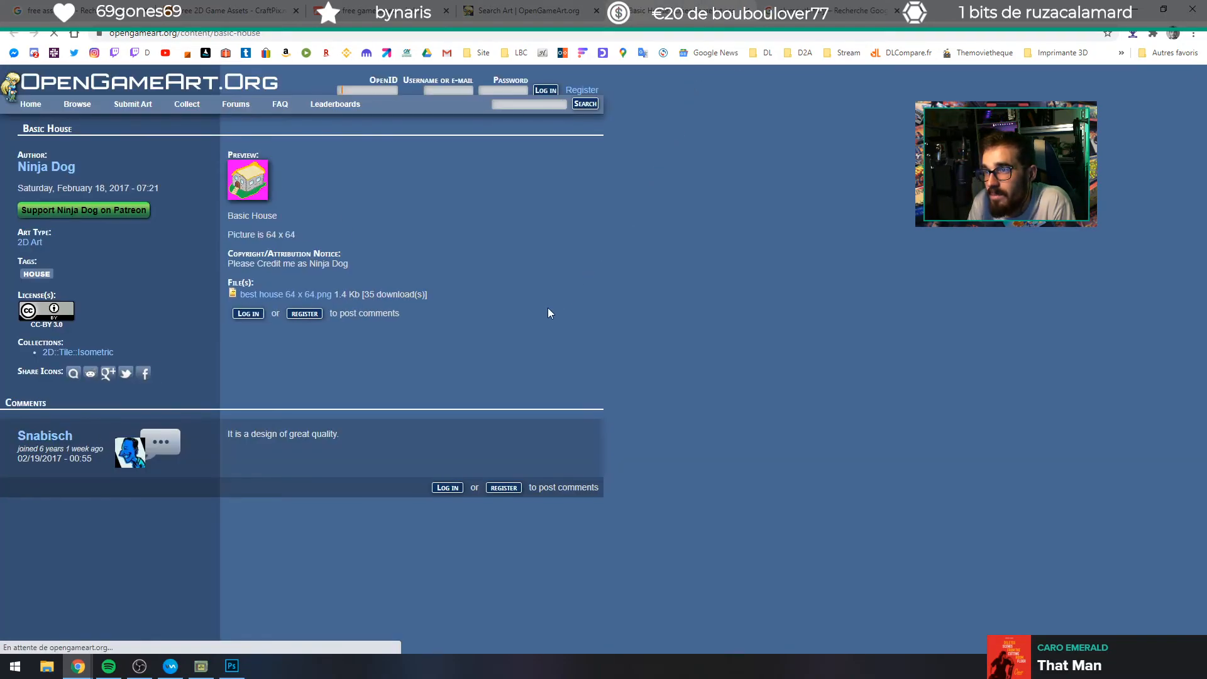
pyautogui.click(243, 192)
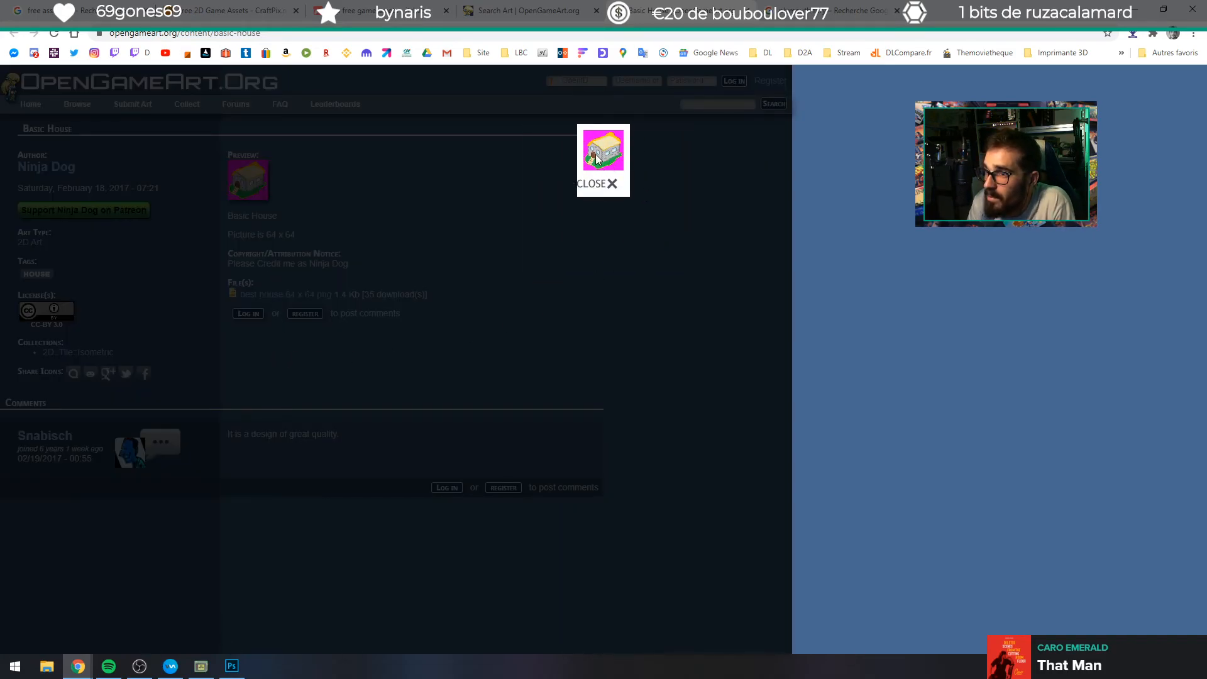
pyautogui.middleClick(671, 10)
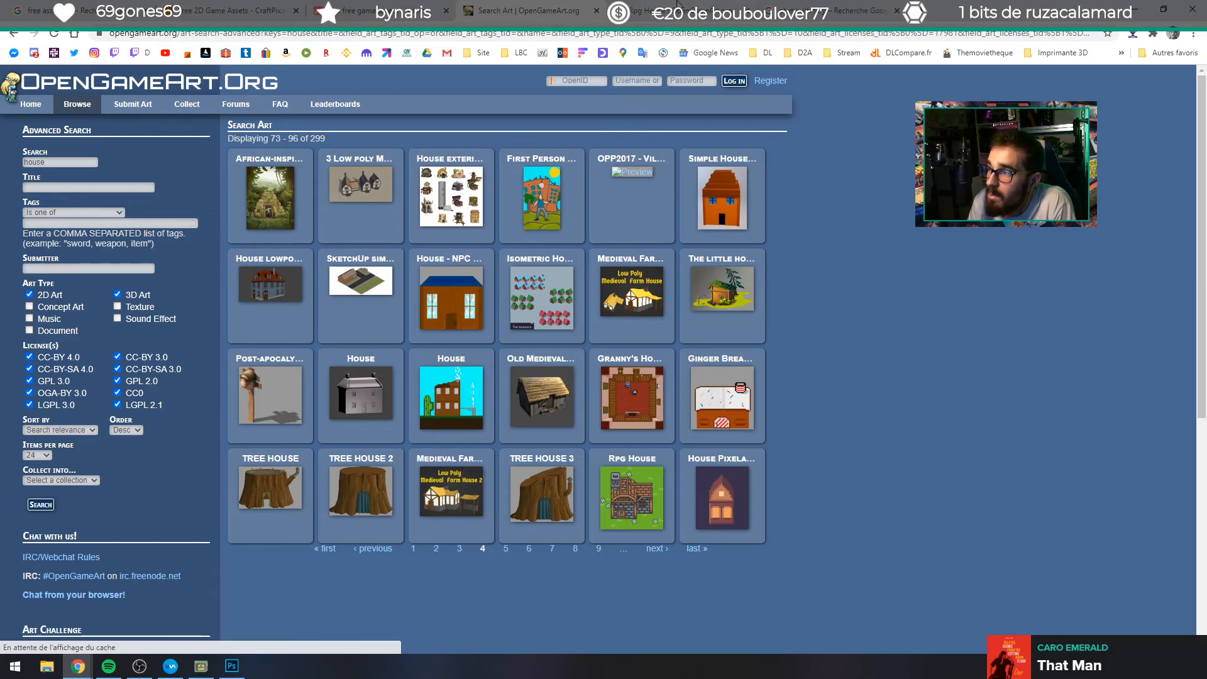
# View the Rpg House page and close it, then open the 16x16 tileset from results page 5 and return to the results.
pyautogui.click(677, 5)
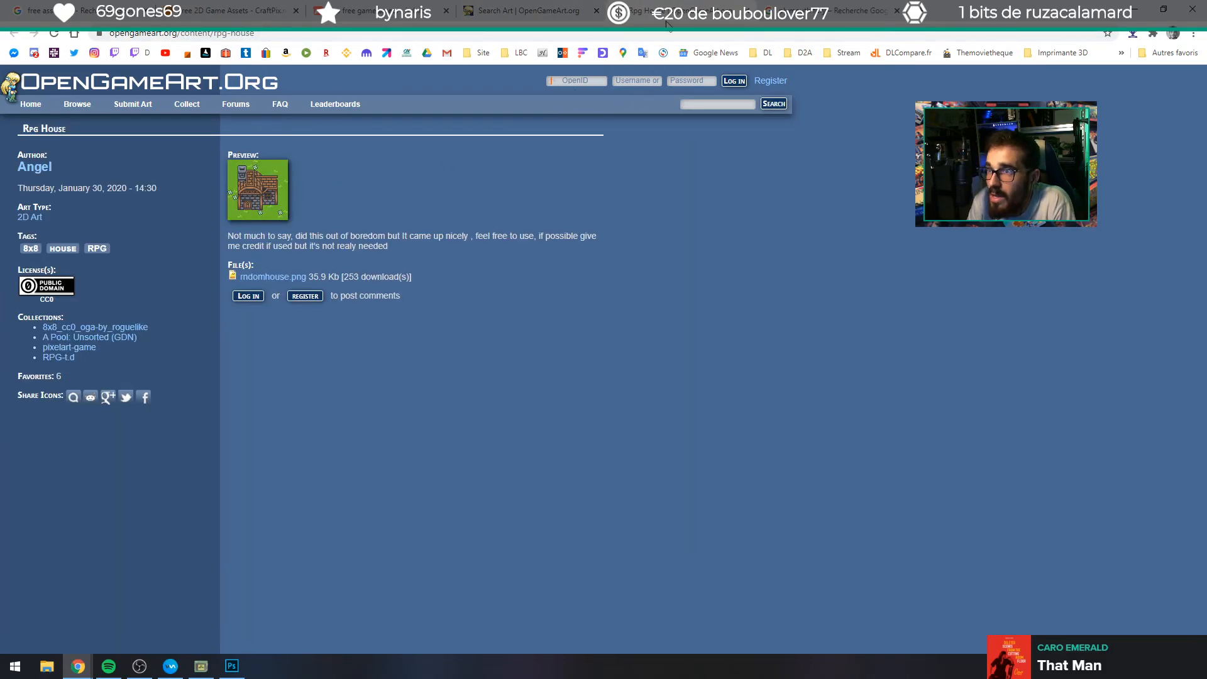
pyautogui.hotkey('ctrl', 'w')
pyautogui.click(507, 548)
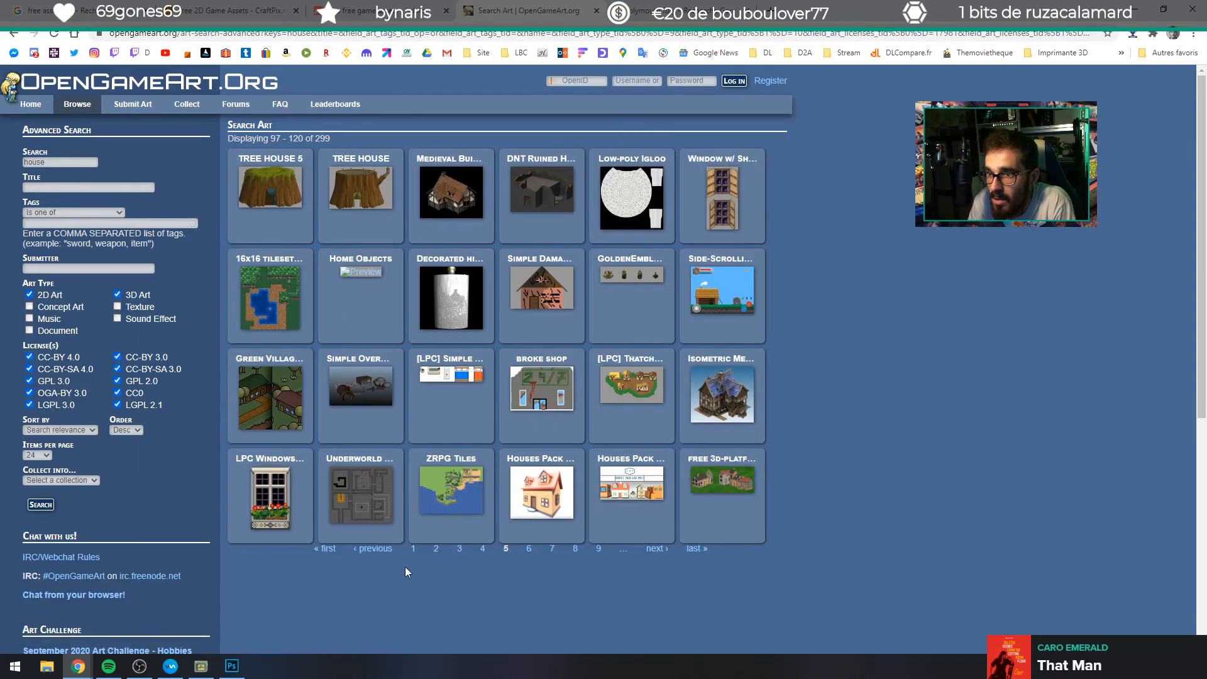
pyautogui.click(264, 296)
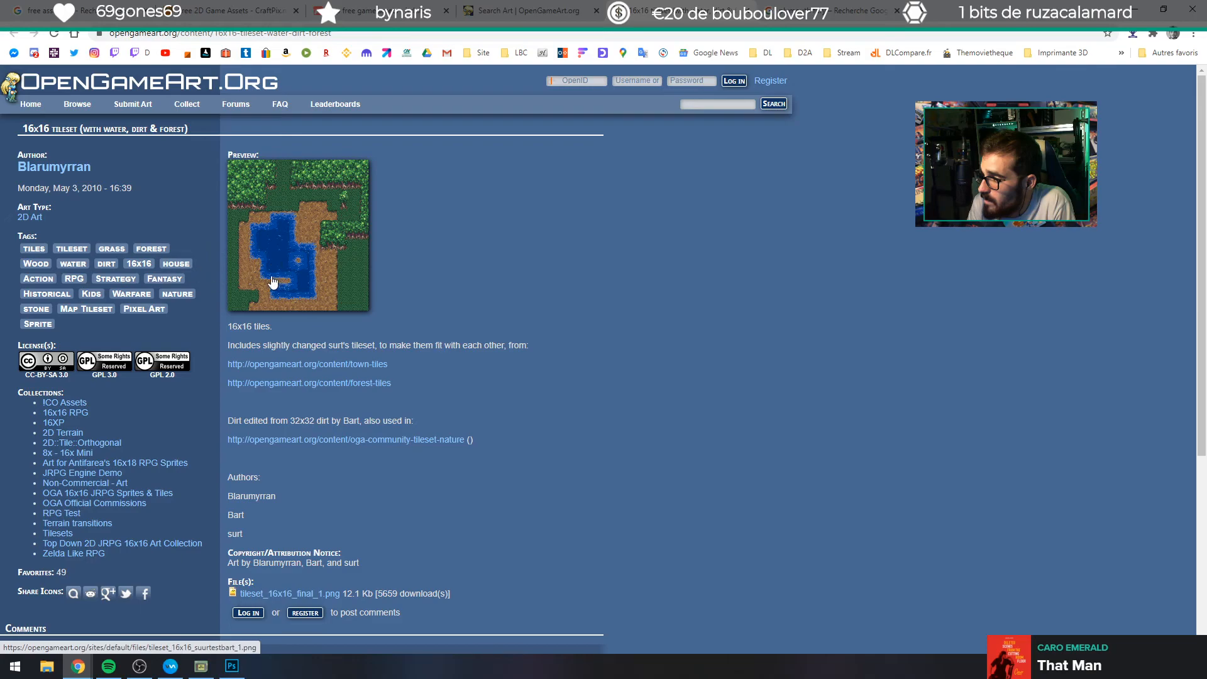
pyautogui.click(533, 7)
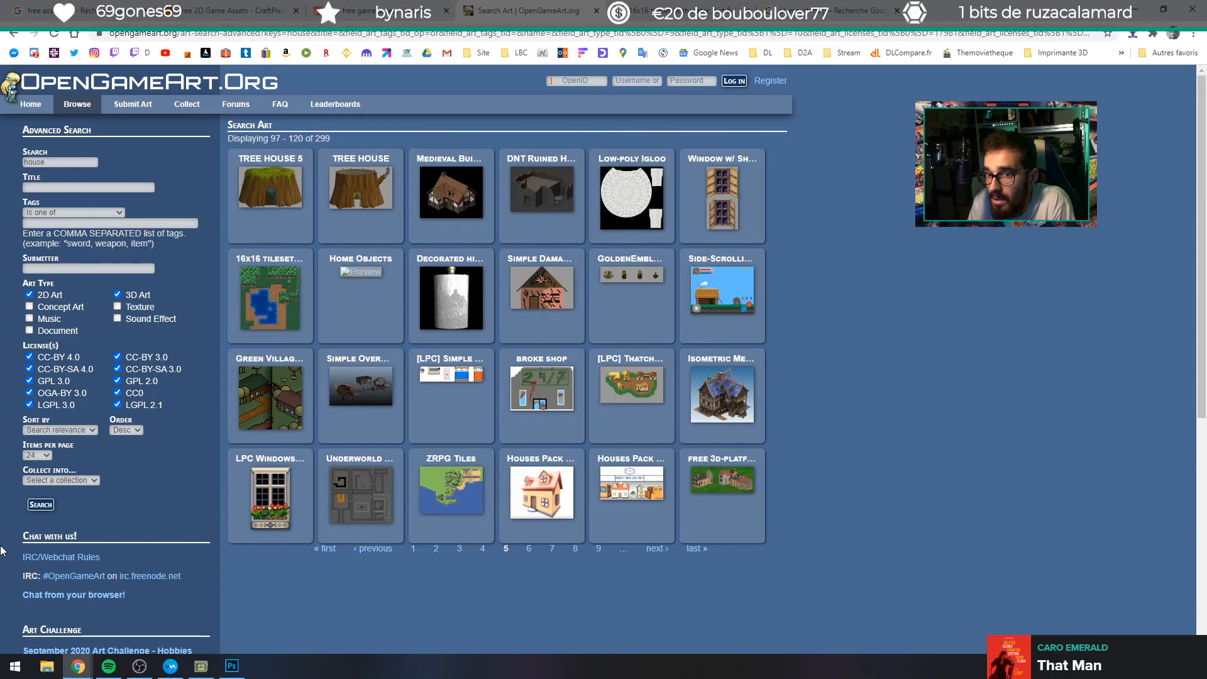
# Browse page 6 of the house results and inspect the Open World Tileset and 86 Household items pages.
pyautogui.click(529, 547)
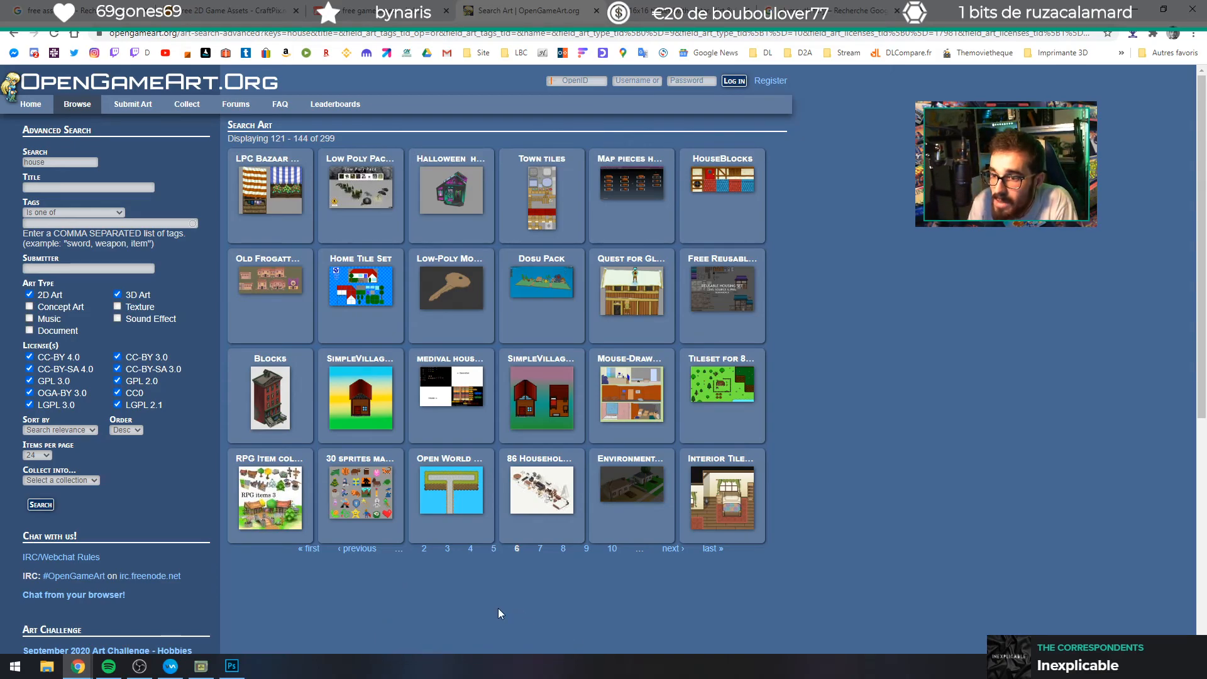
pyautogui.click(461, 508)
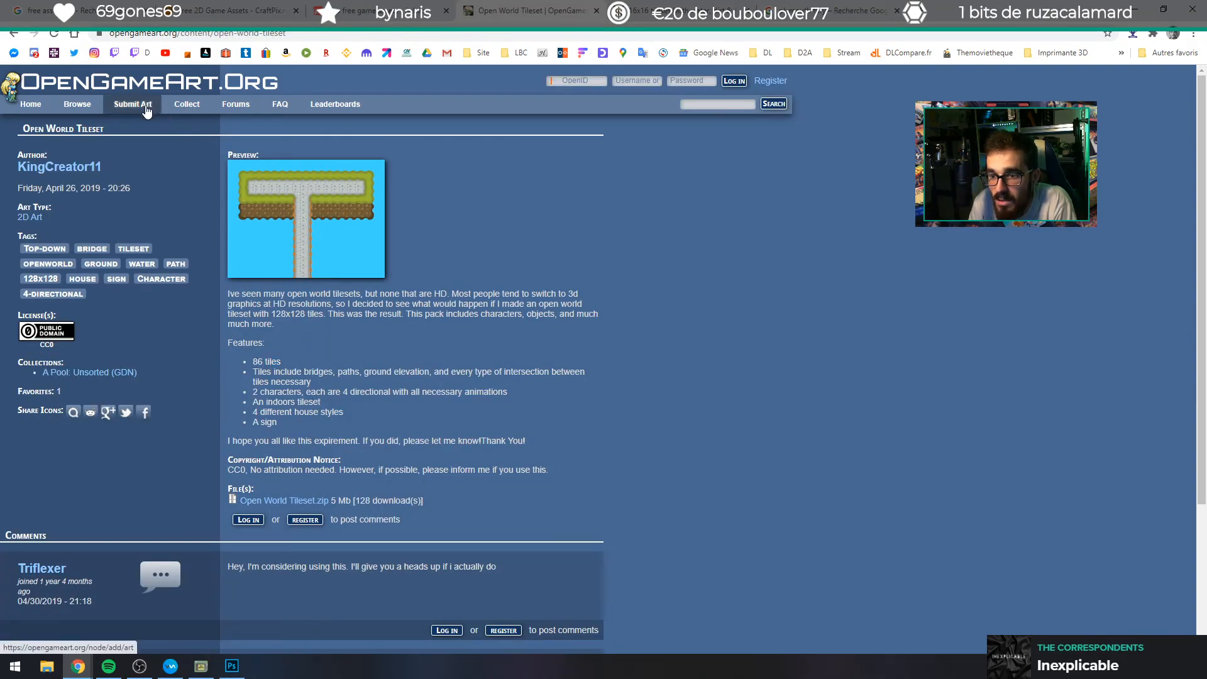
pyautogui.click(13, 32)
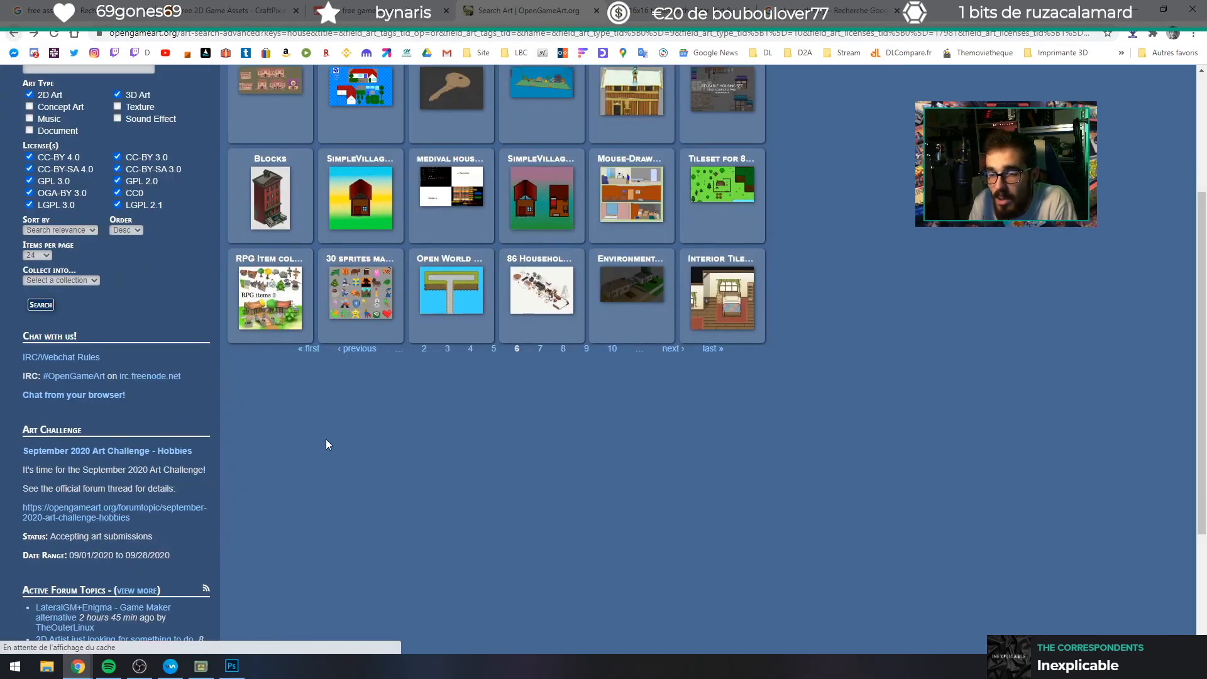
pyautogui.click(540, 349)
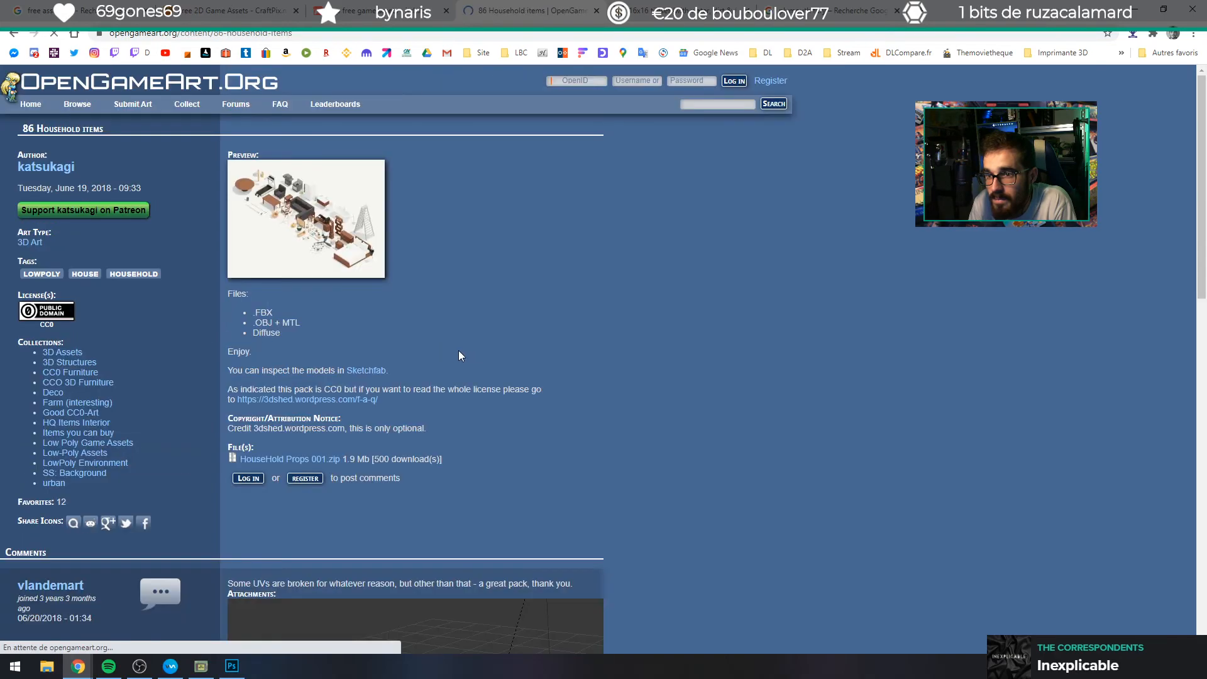
pyautogui.click(14, 33)
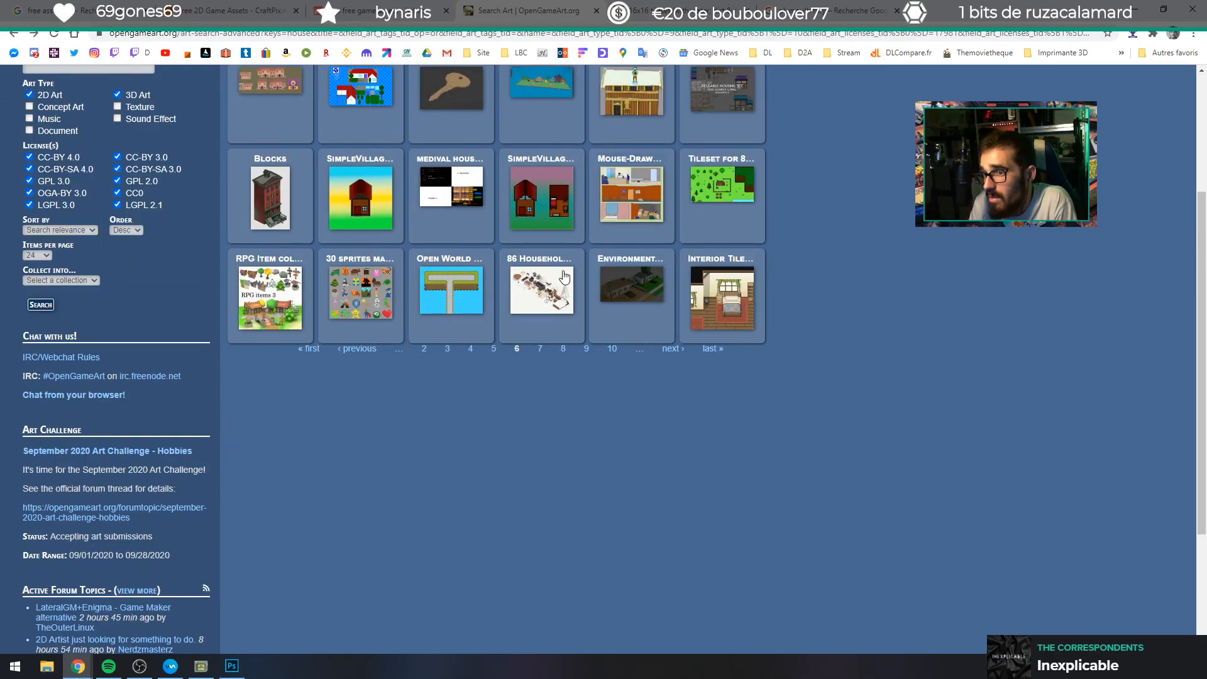
# Browse page 7 of the house results, view the JS SaGa Style tileset 2 page and return to the results.
pyautogui.click(539, 350)
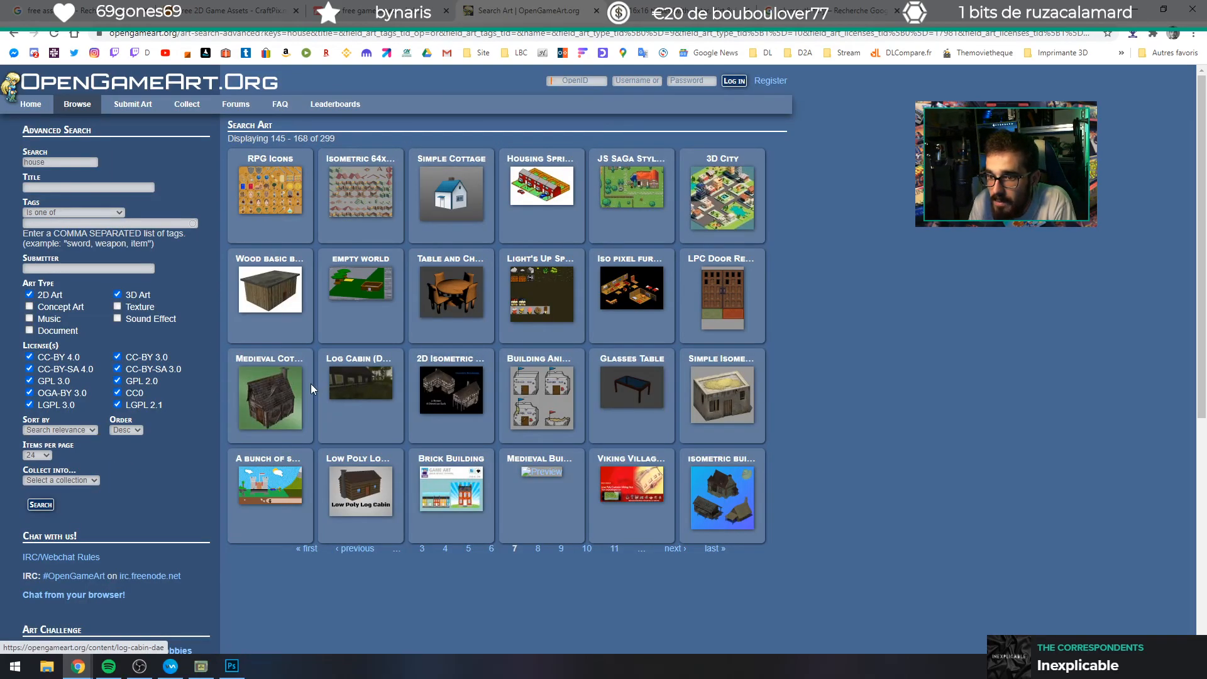
pyautogui.click(283, 395)
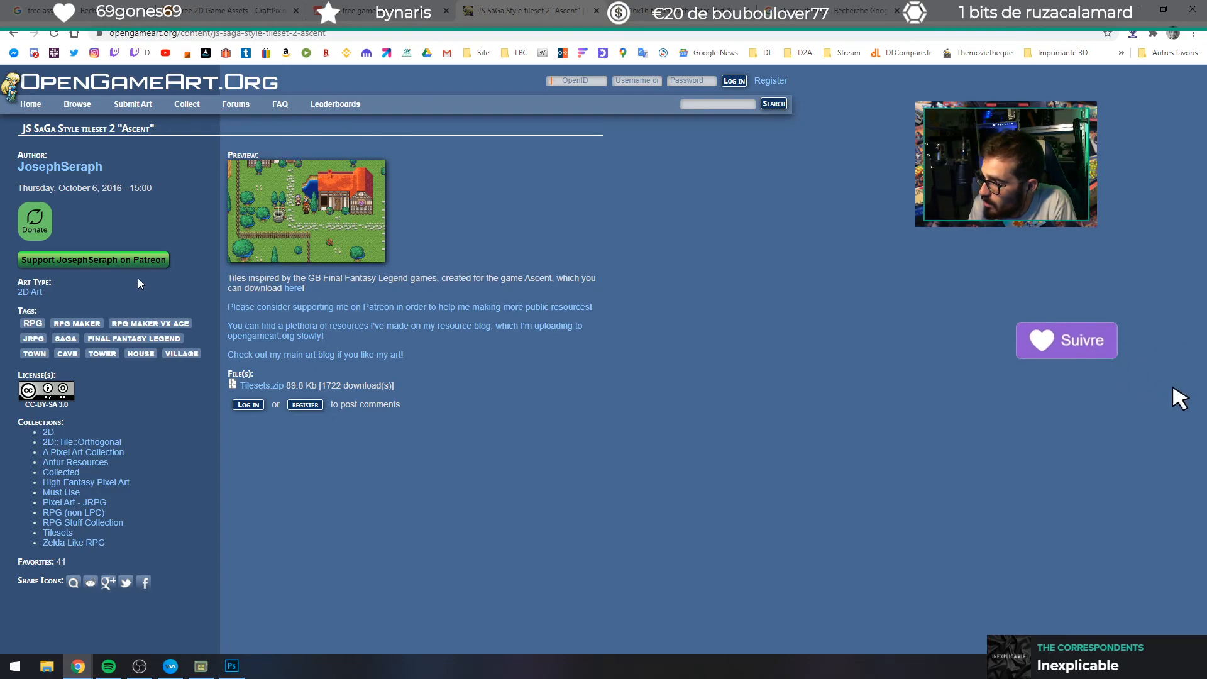
pyautogui.click(14, 33)
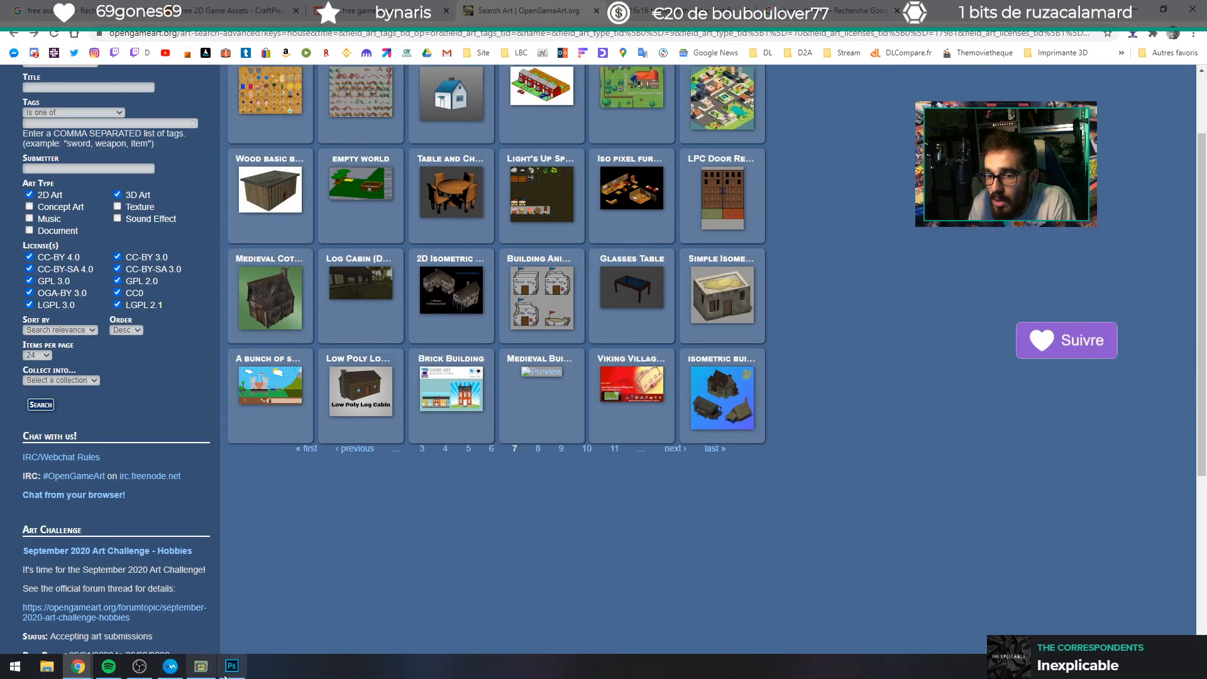
# Switch to GB Studio, look over Scene 1's layout and select the B actor linked to Scene 3 to view its On Init script.
pyautogui.click(199, 673)
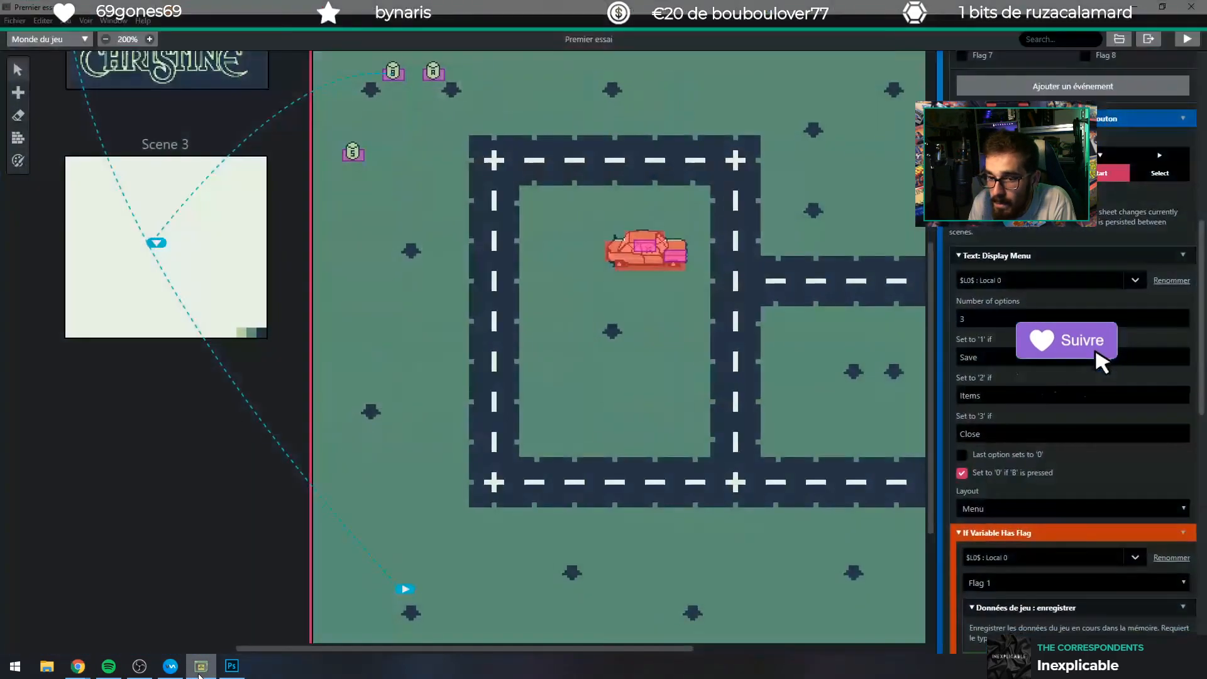
pyautogui.scroll(3, 587, 490)
pyautogui.scroll(-5, 579, 496)
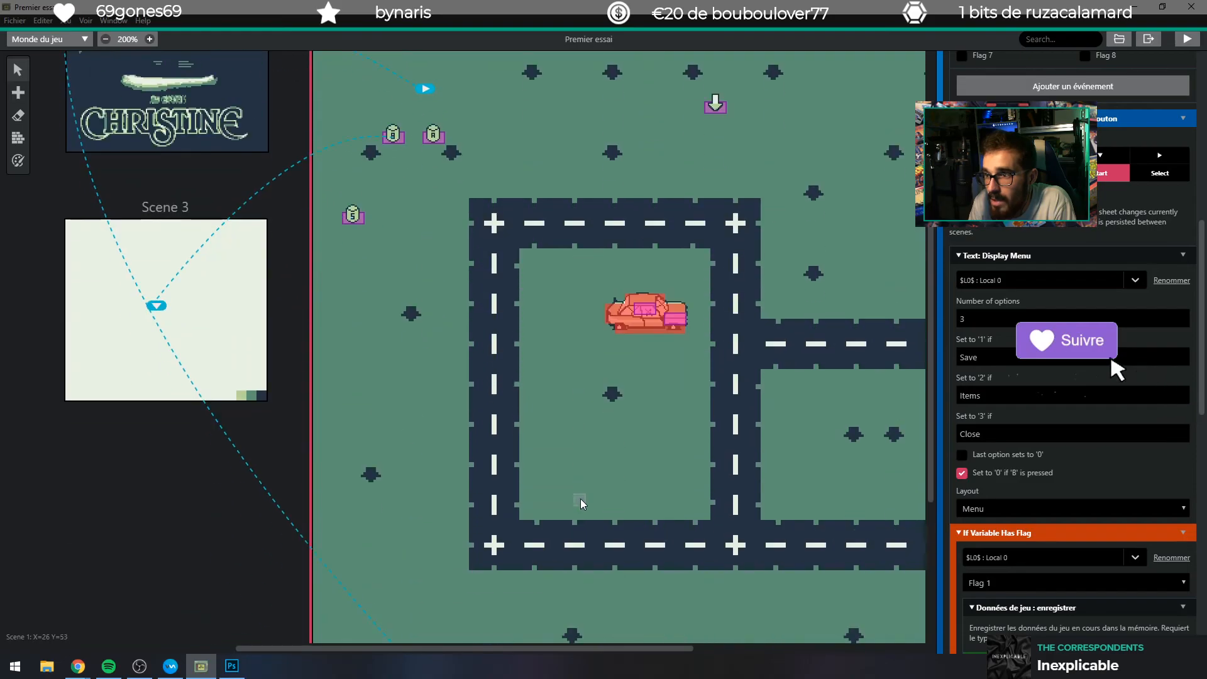
pyautogui.scroll(4, 564, 520)
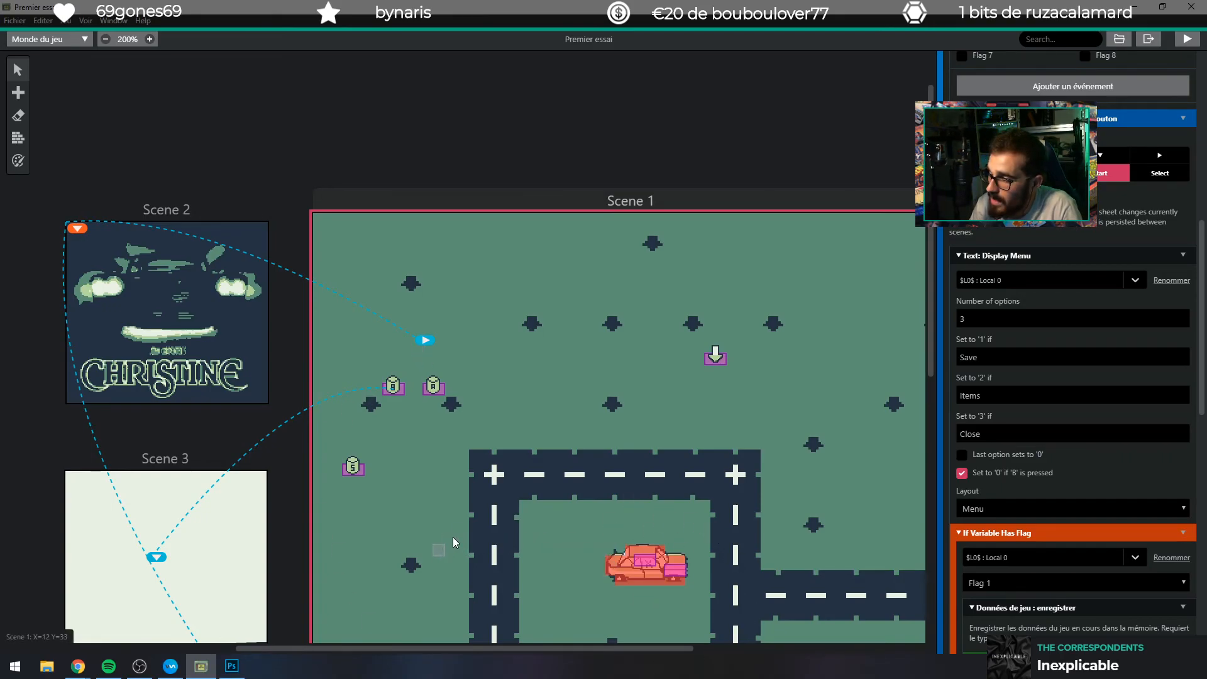
pyautogui.scroll(-5, 449, 548)
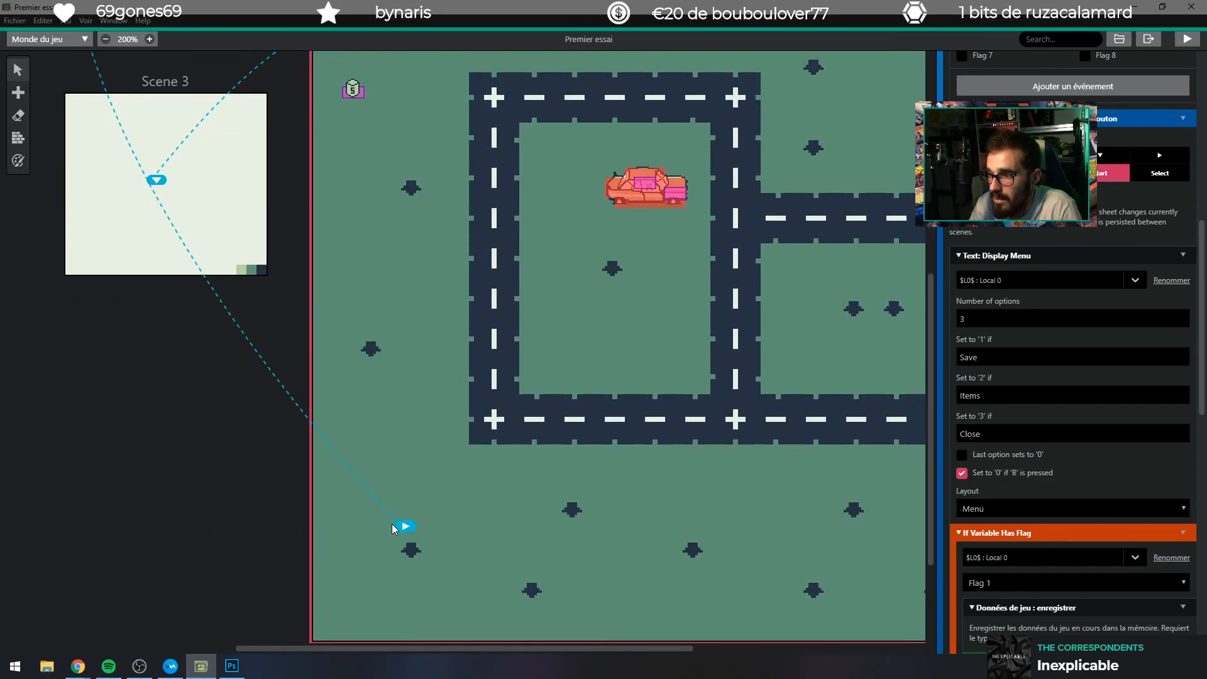
pyautogui.scroll(3, 556, 543)
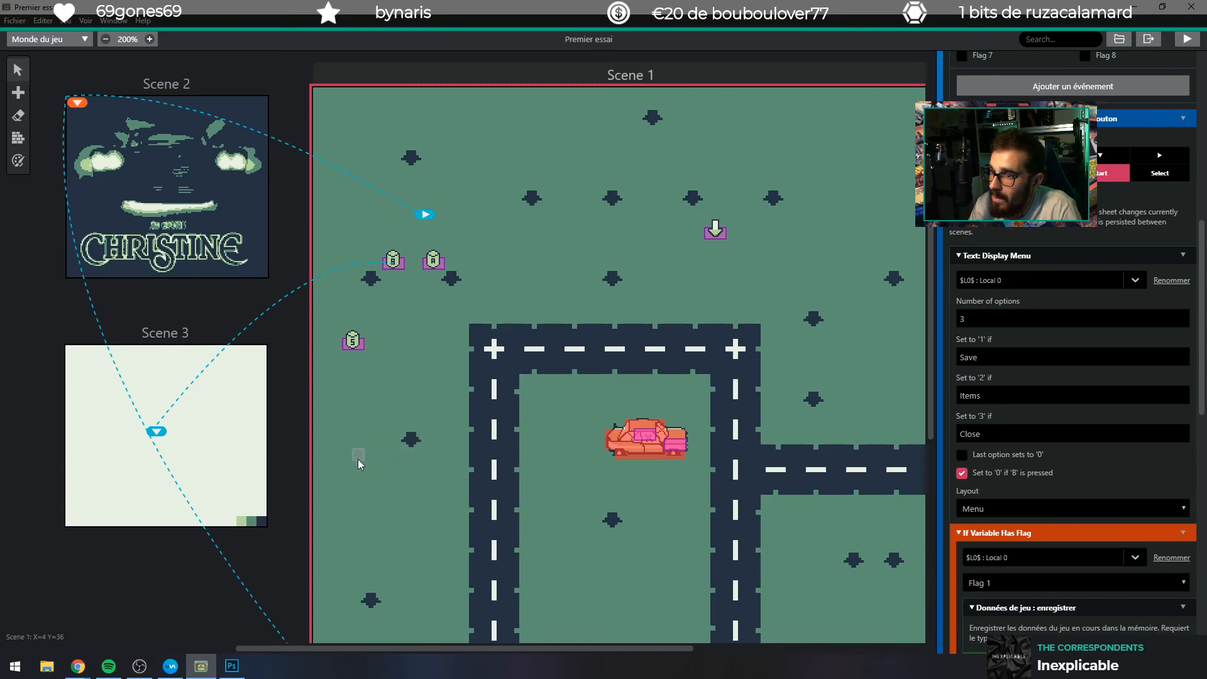
pyautogui.click(394, 263)
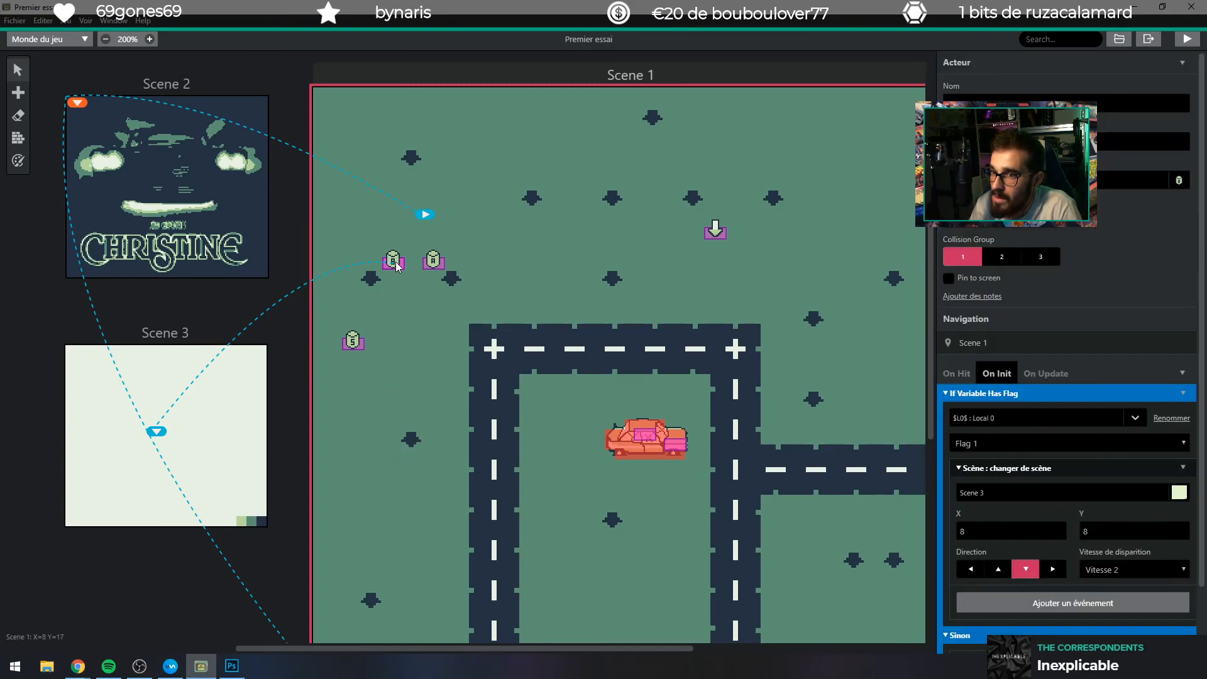
# Delete the S, B and A actors from Scene 1, and remove the blank Scene 3.
pyautogui.click(438, 263)
pyautogui.click(354, 343)
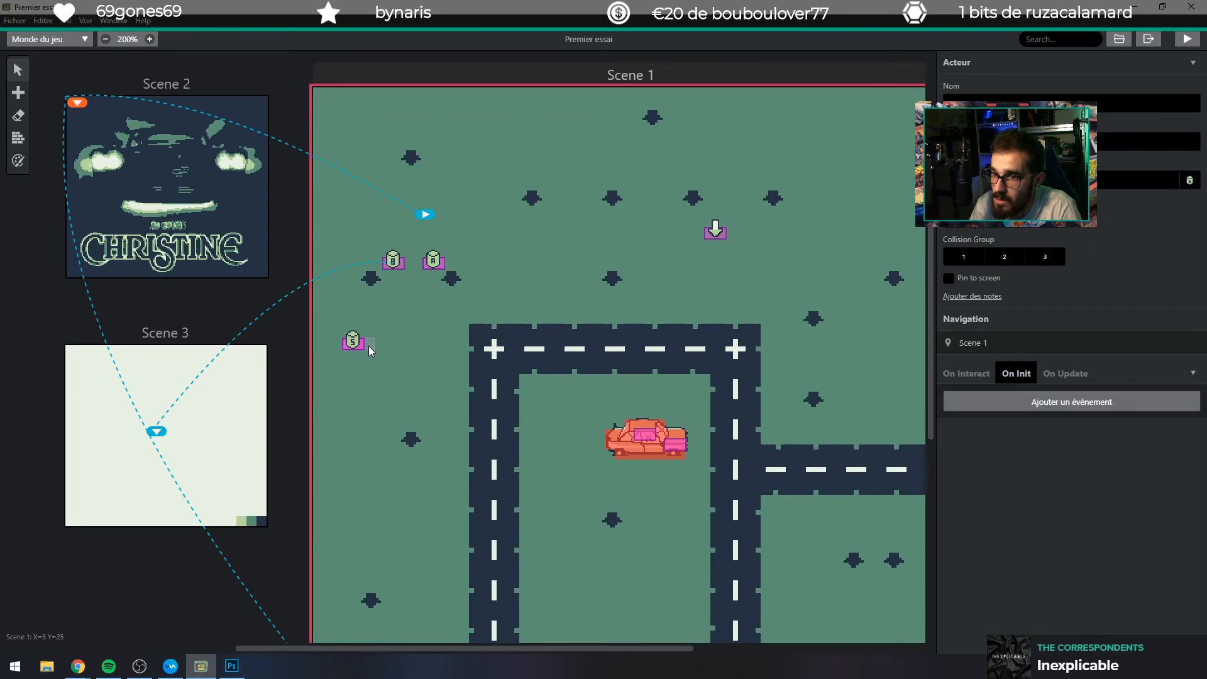
pyautogui.press('Delete')
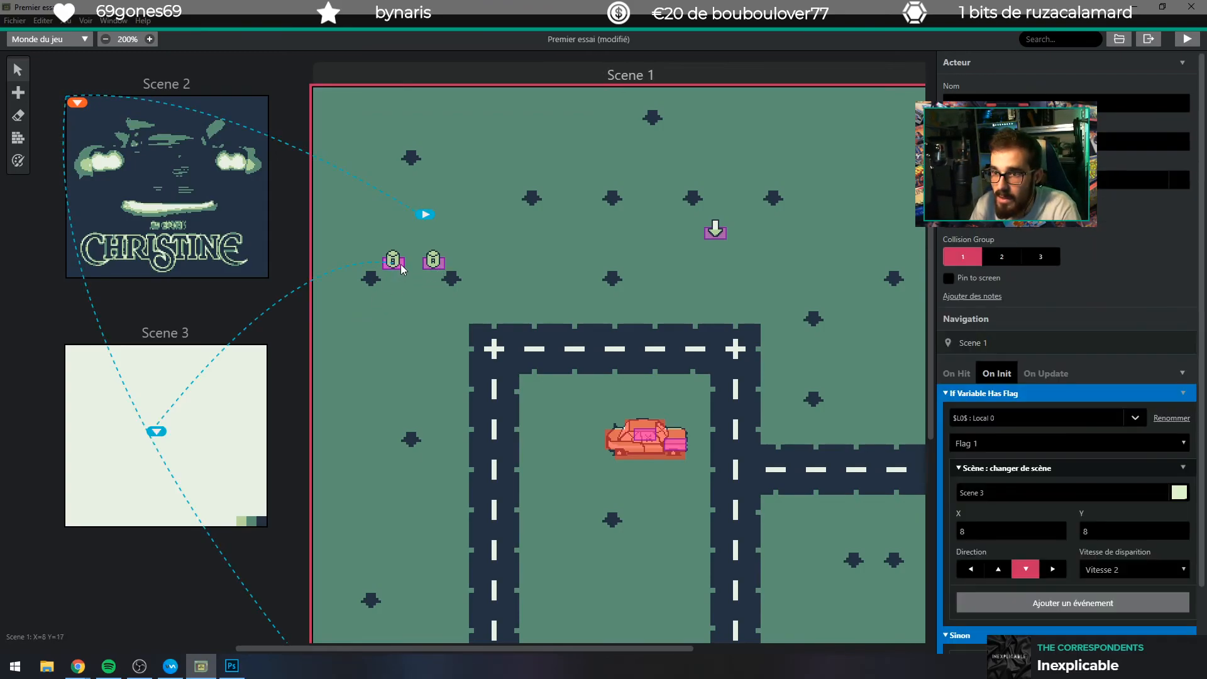
pyautogui.click(401, 264)
pyautogui.press('Delete')
pyautogui.click(433, 262)
pyautogui.press('Delete')
pyautogui.click(162, 396)
pyautogui.press('Delete')
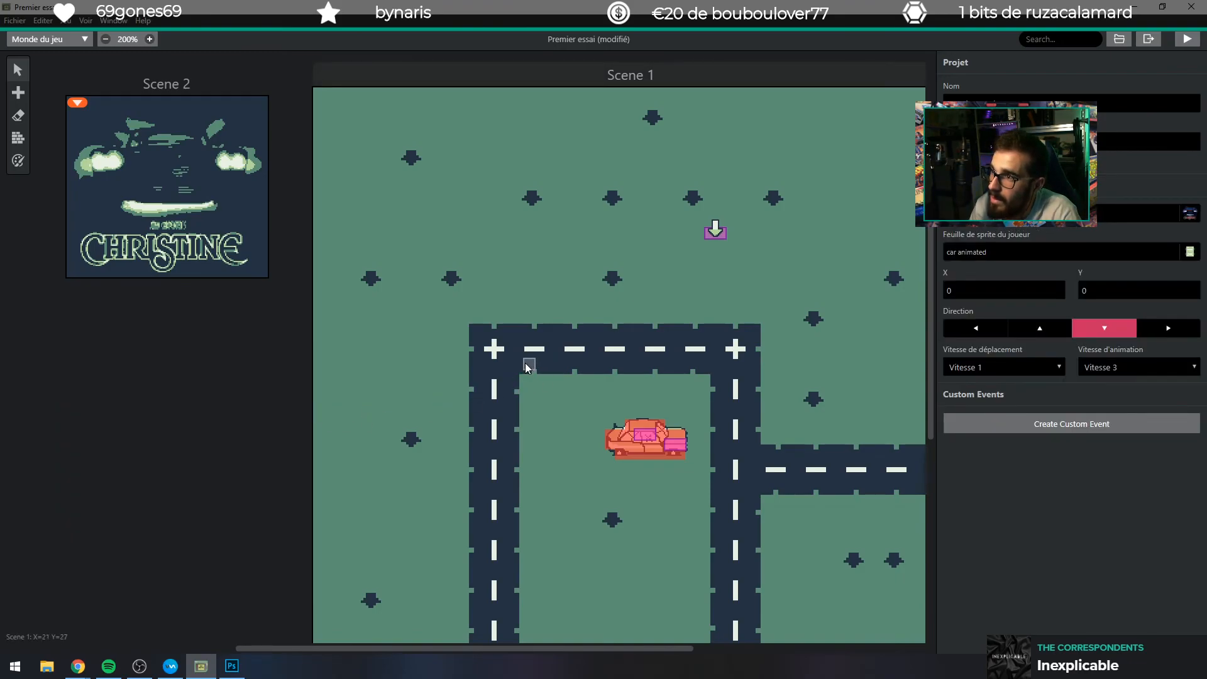
# Look over Scene 1's road layout across its full height and width.
pyautogui.scroll(-5, 669, 343)
pyautogui.scroll(4, 658, 352)
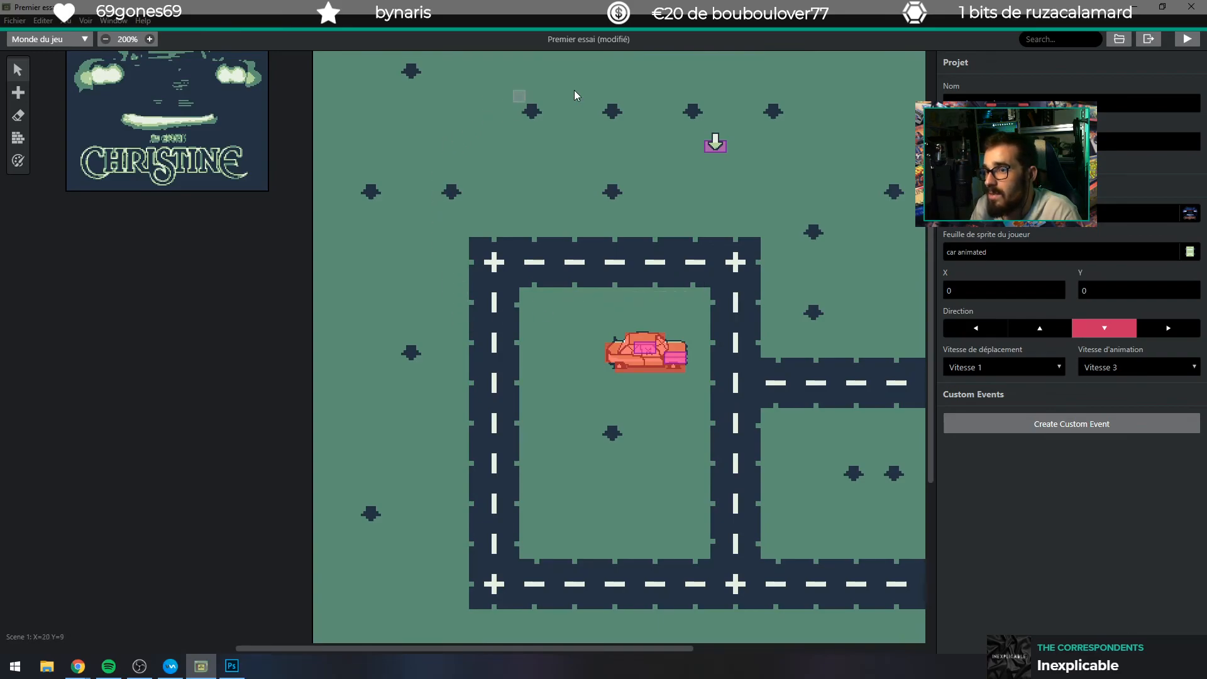
pyautogui.scroll(-5, 525, 385)
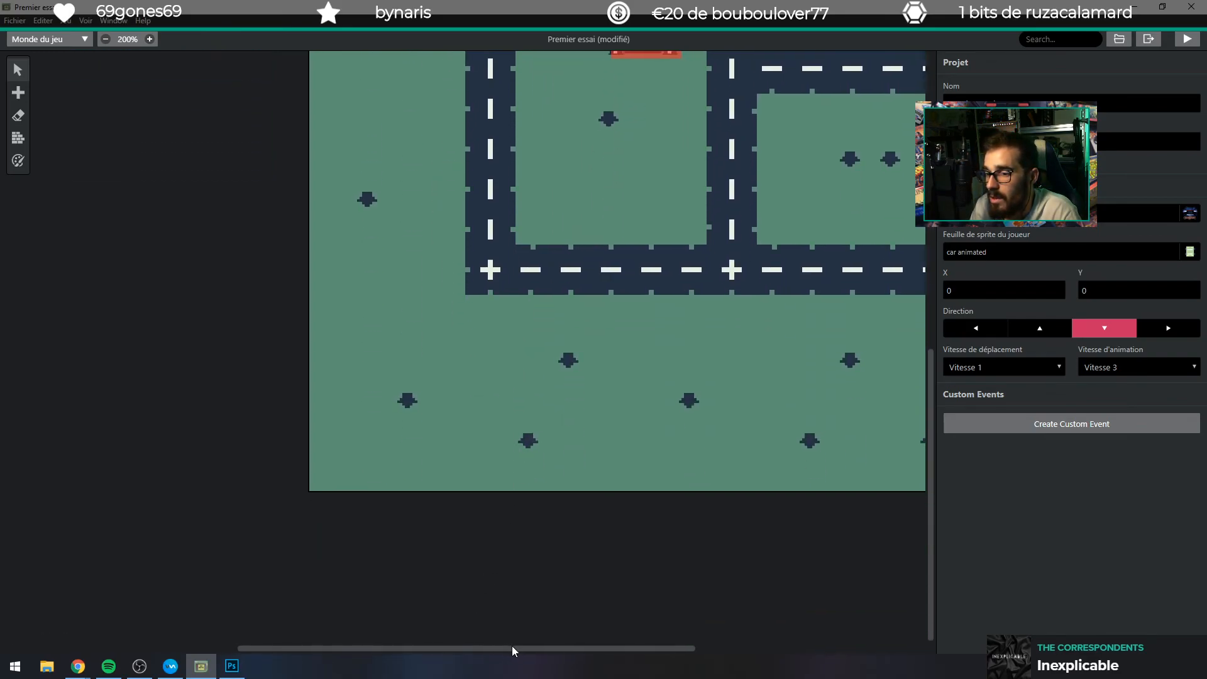
pyautogui.moveTo(514, 650); pyautogui.dragTo(620, 653)
pyautogui.scroll(7, 519, 587)
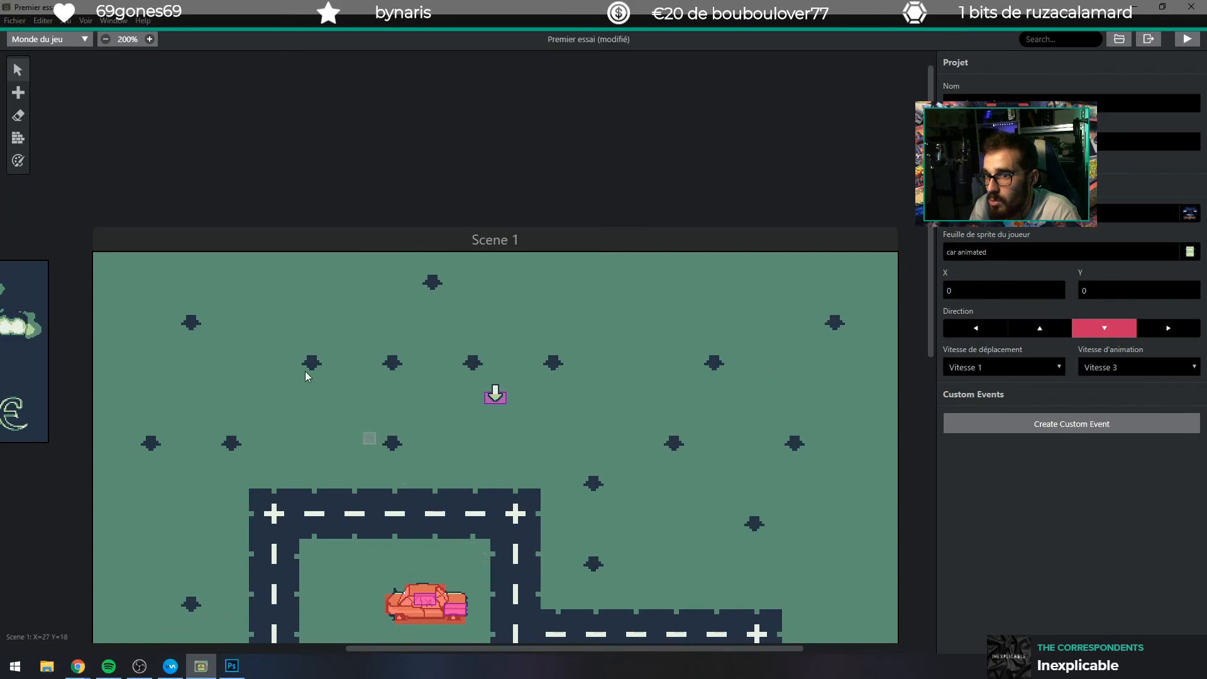
pyautogui.scroll(-4, 563, 112)
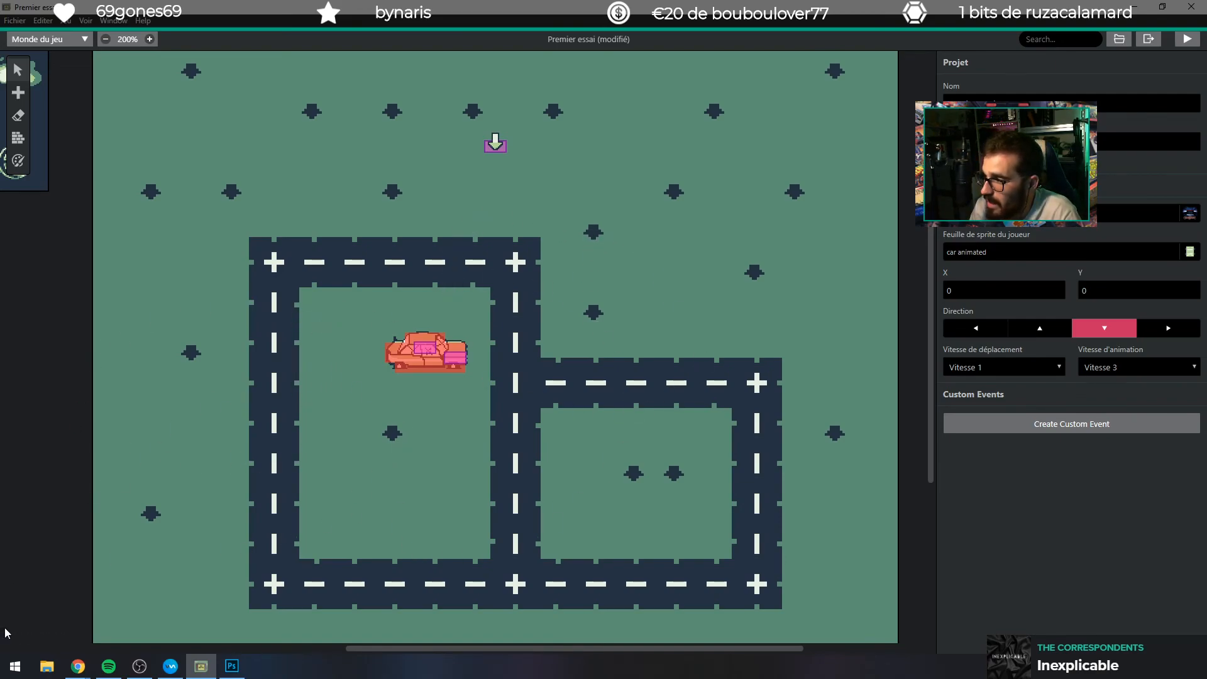
pyautogui.scroll(-1, 416, 227)
pyautogui.scroll(5, 417, 239)
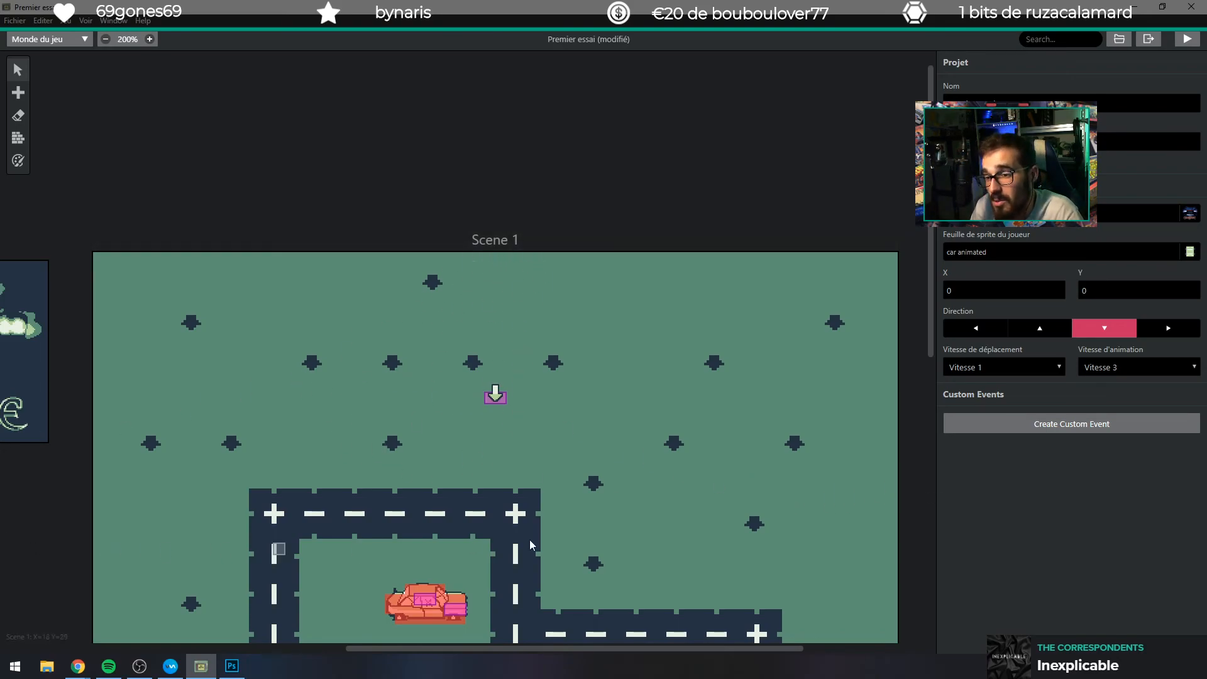
pyautogui.scroll(-5, 490, 475)
pyautogui.scroll(-4, 457, 475)
pyautogui.scroll(9, 458, 478)
# View Scene 1's On Init script, deselect the scene and save the project.
pyautogui.click(458, 481)
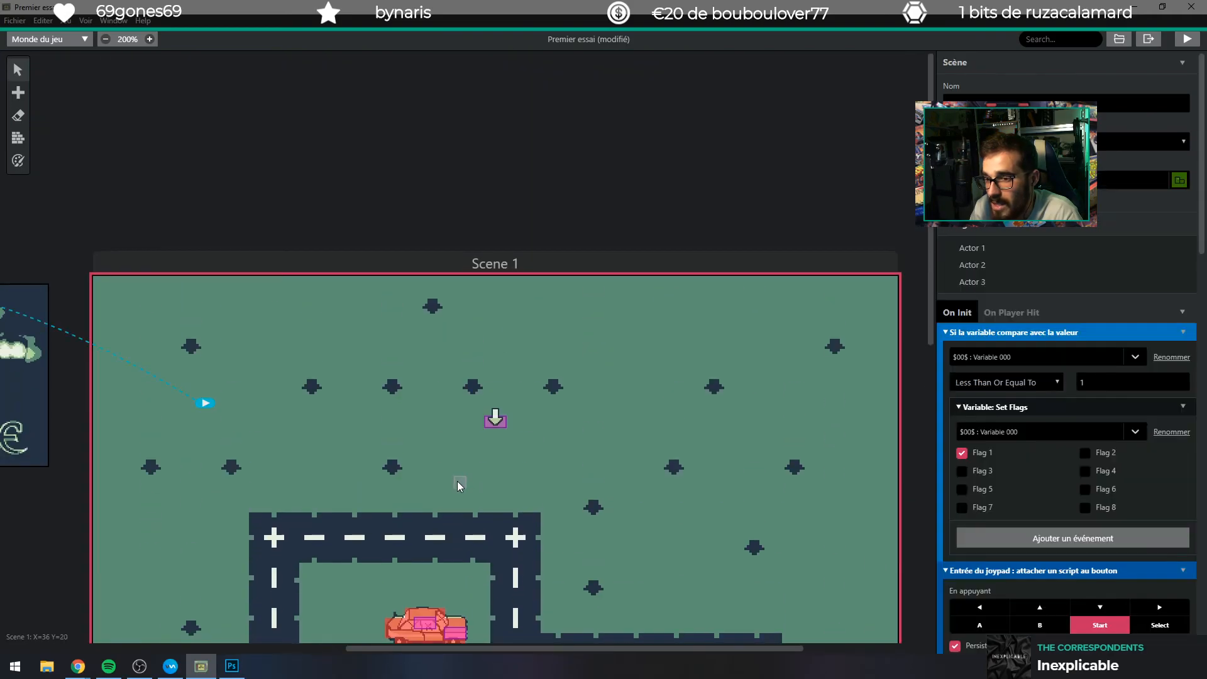
pyautogui.click(335, 178)
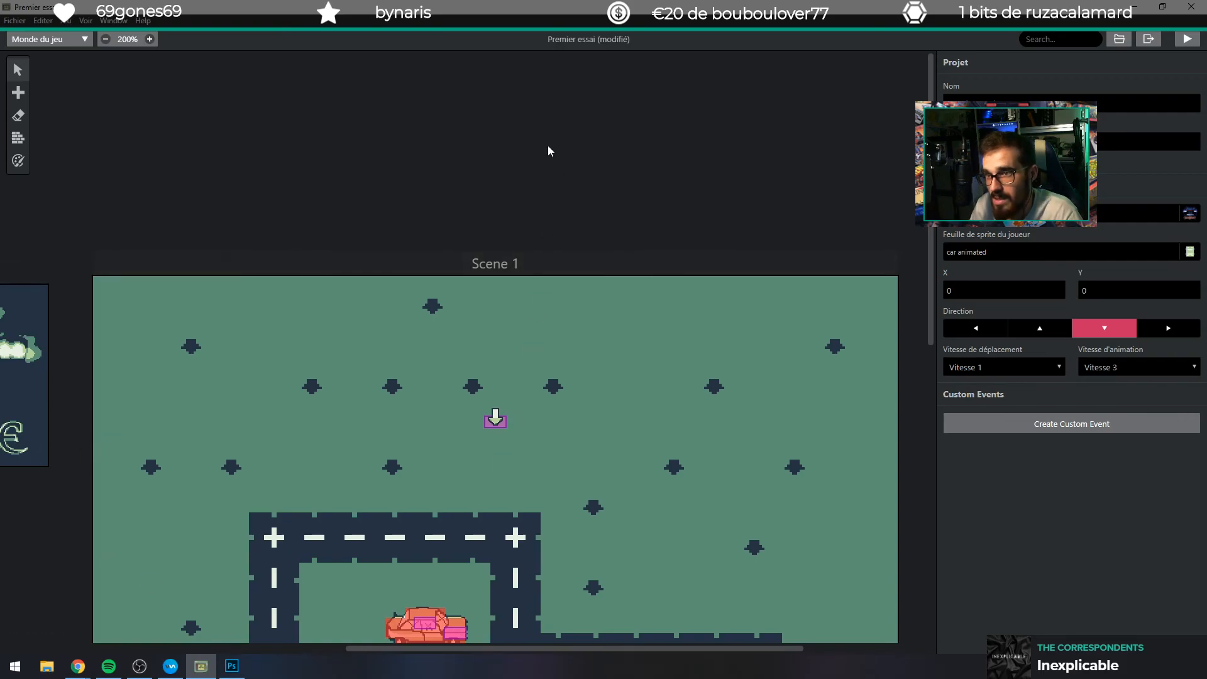
pyautogui.hotkey('ctrl', 's')
# Examine Scene 1's map again from the upper trees to the lower edge, including the area beside Scene 2.
pyautogui.scroll(-10, 407, 406)
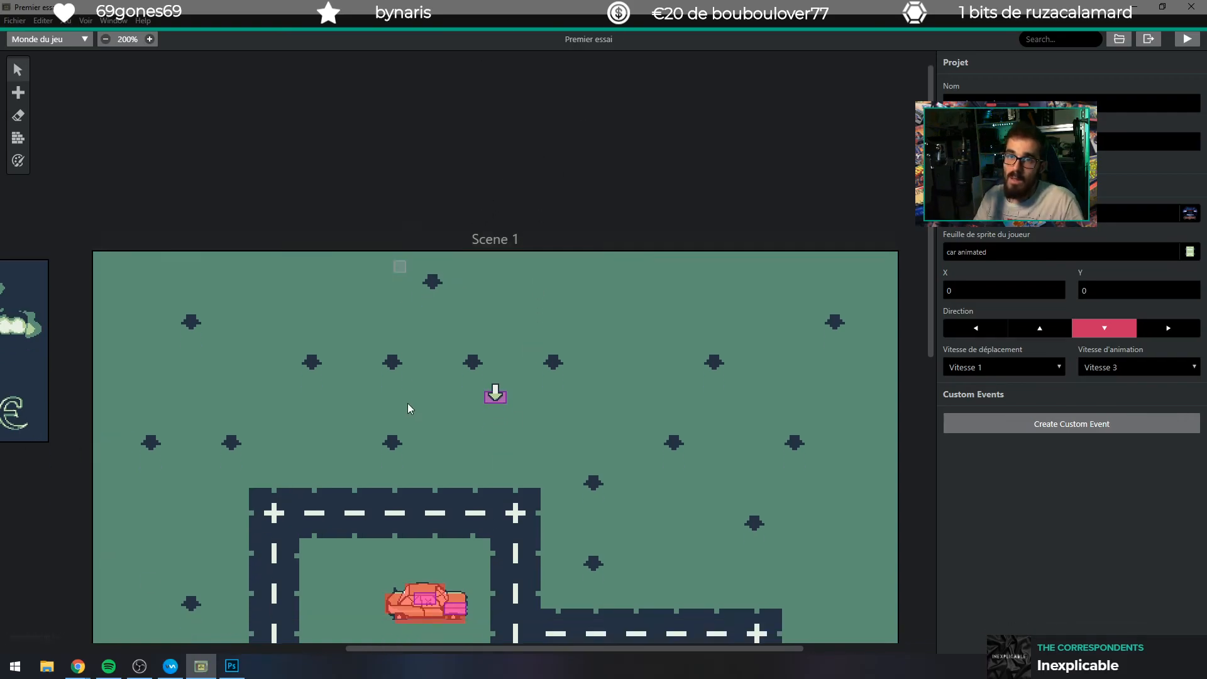
pyautogui.scroll(6, 418, 407)
pyautogui.scroll(4, 440, 433)
pyautogui.scroll(-6, 429, 435)
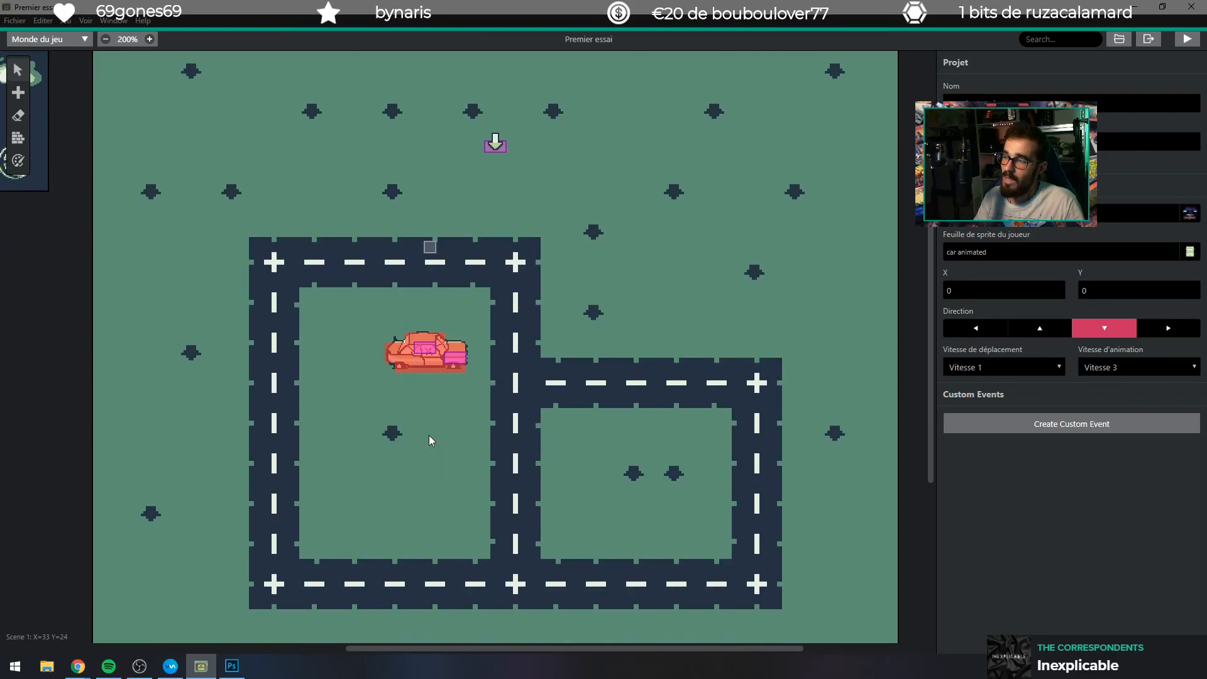
pyautogui.scroll(-8, 420, 441)
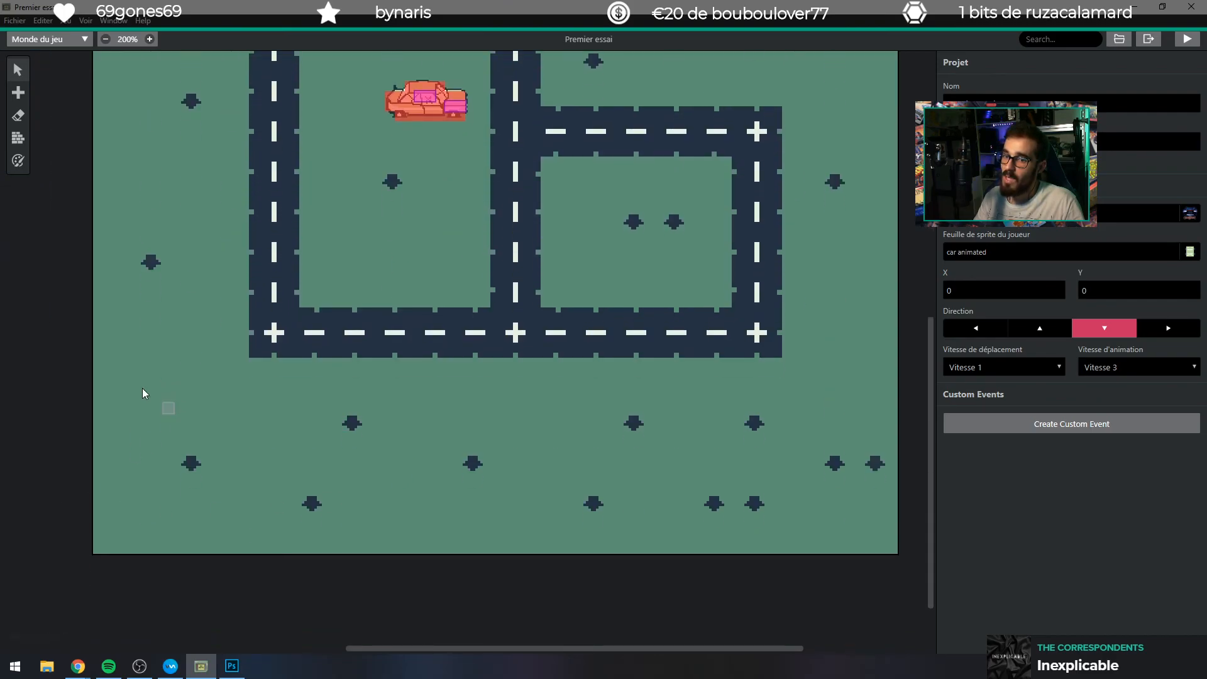
pyautogui.scroll(9, 308, 427)
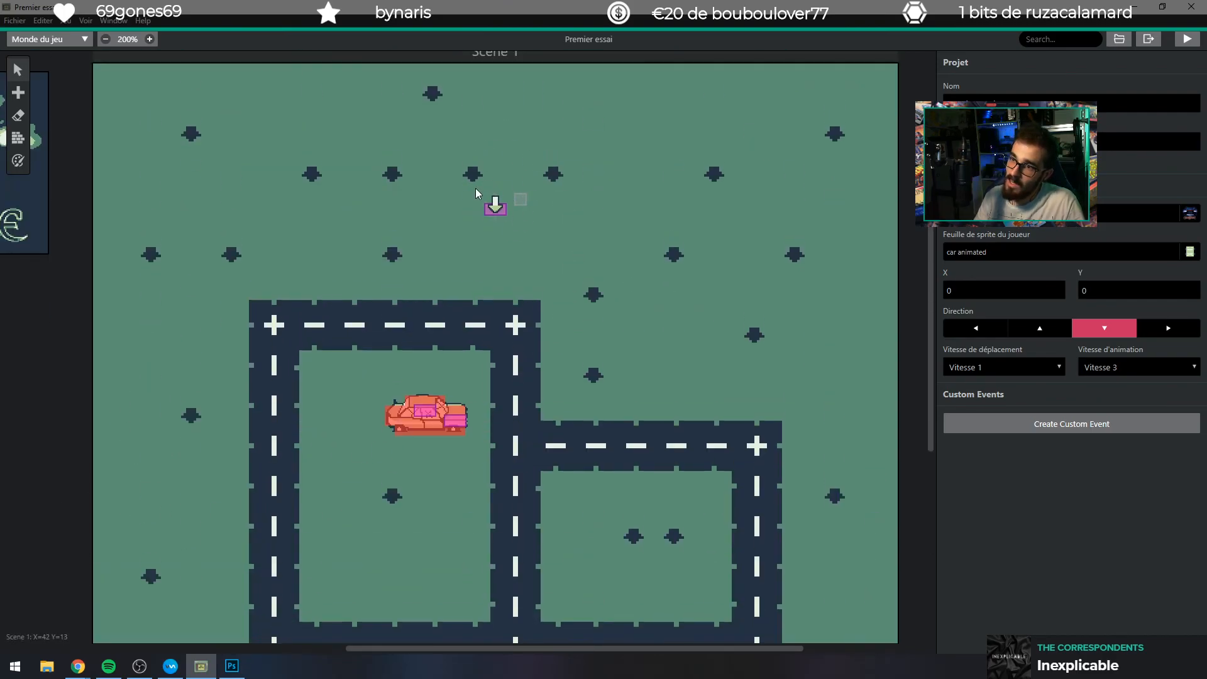
pyautogui.scroll(3, 314, 256)
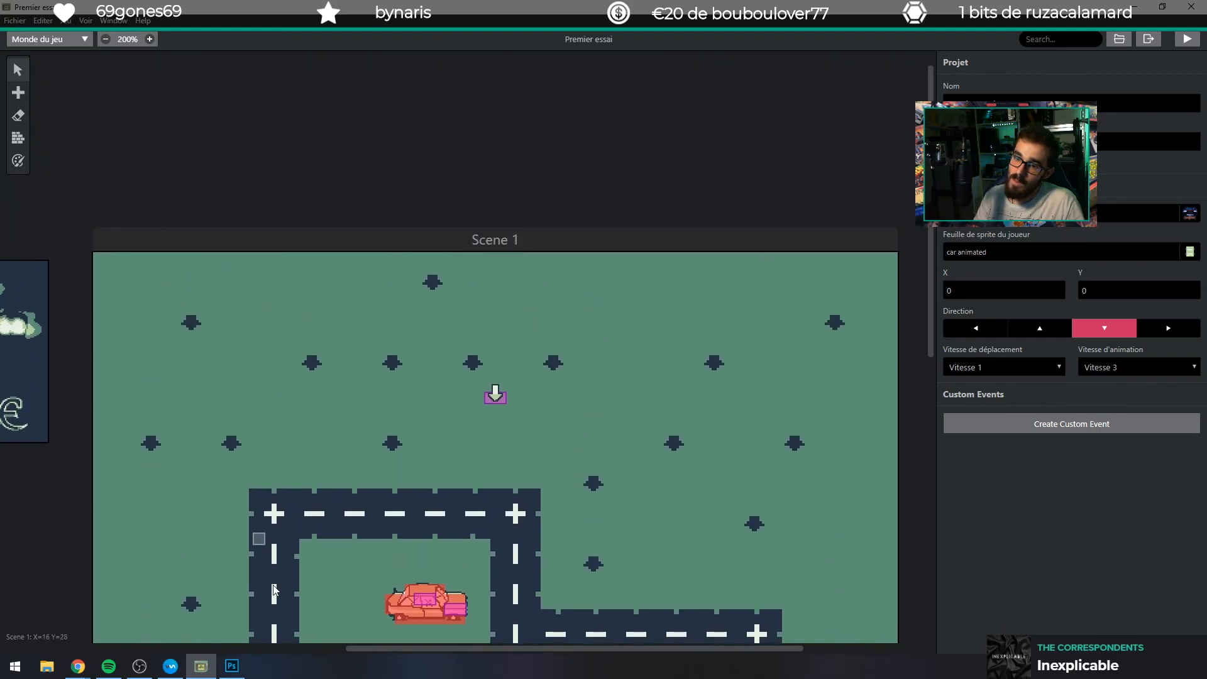
pyautogui.moveTo(411, 652); pyautogui.dragTo(320, 655)
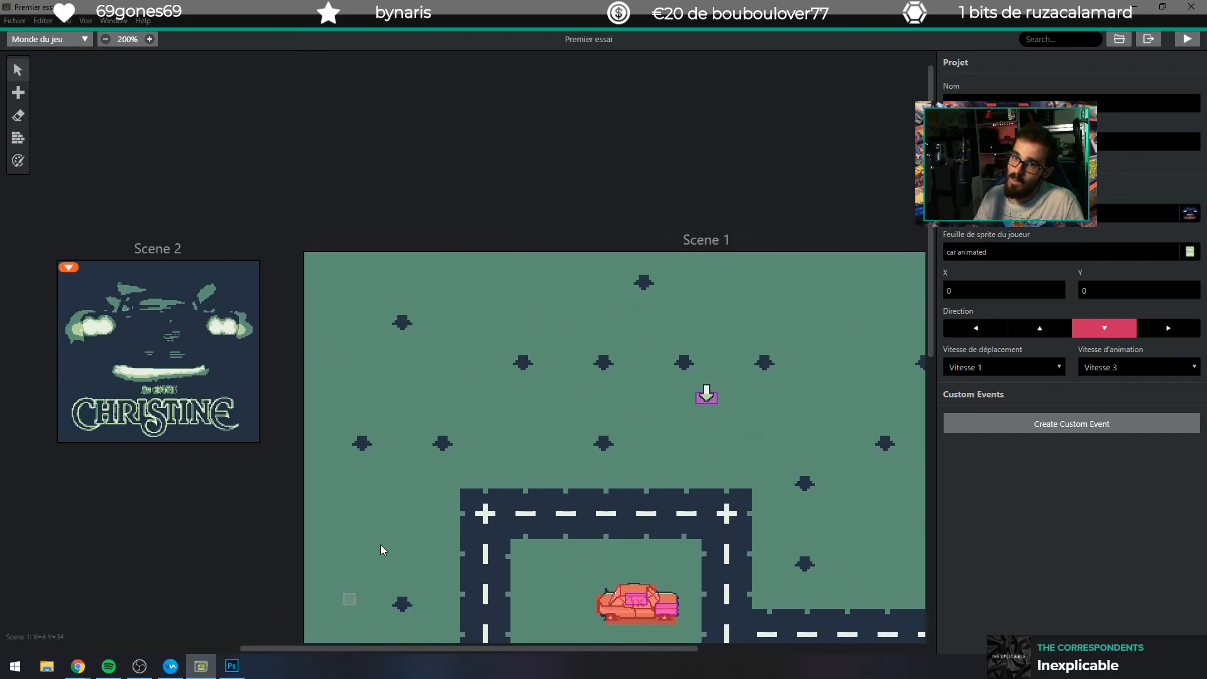
pyautogui.scroll(-4, 379, 503)
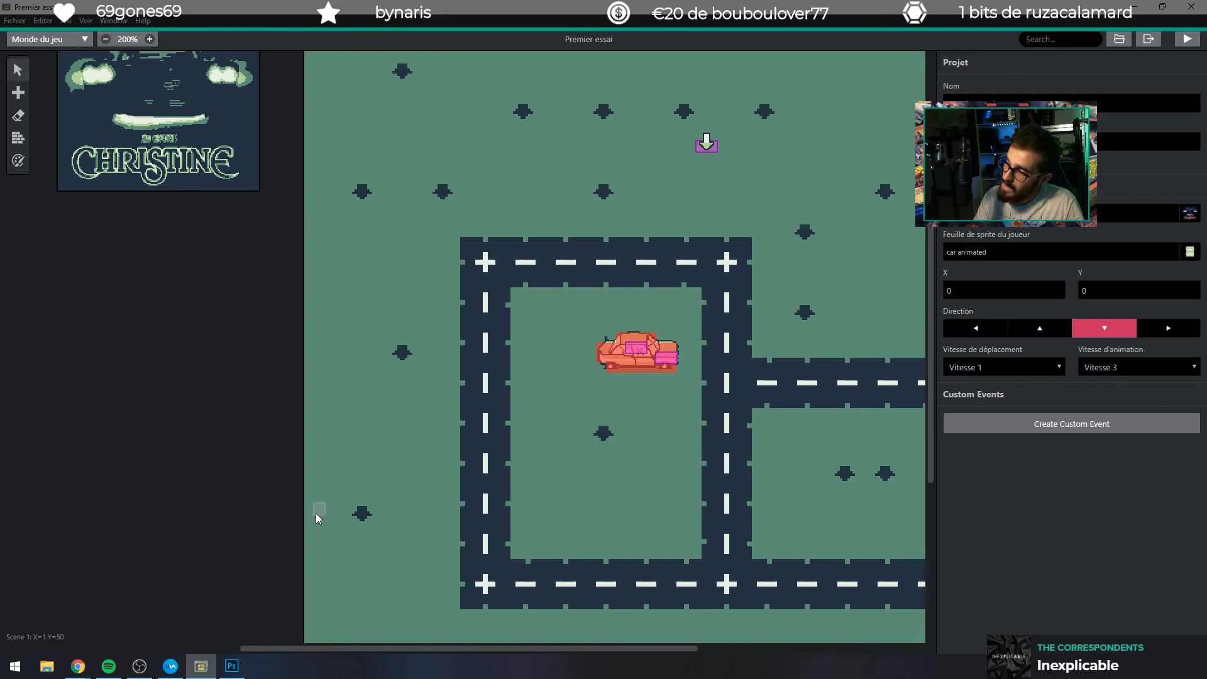
pyautogui.scroll(-3, 376, 410)
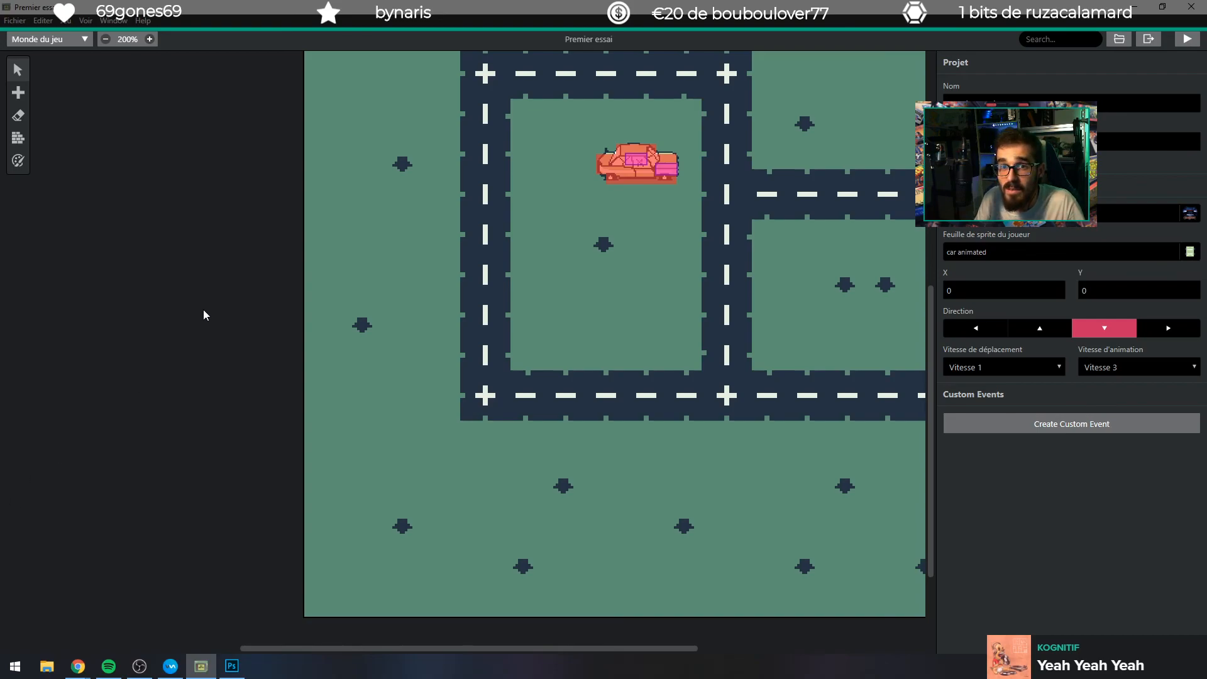
pyautogui.click(18, 93)
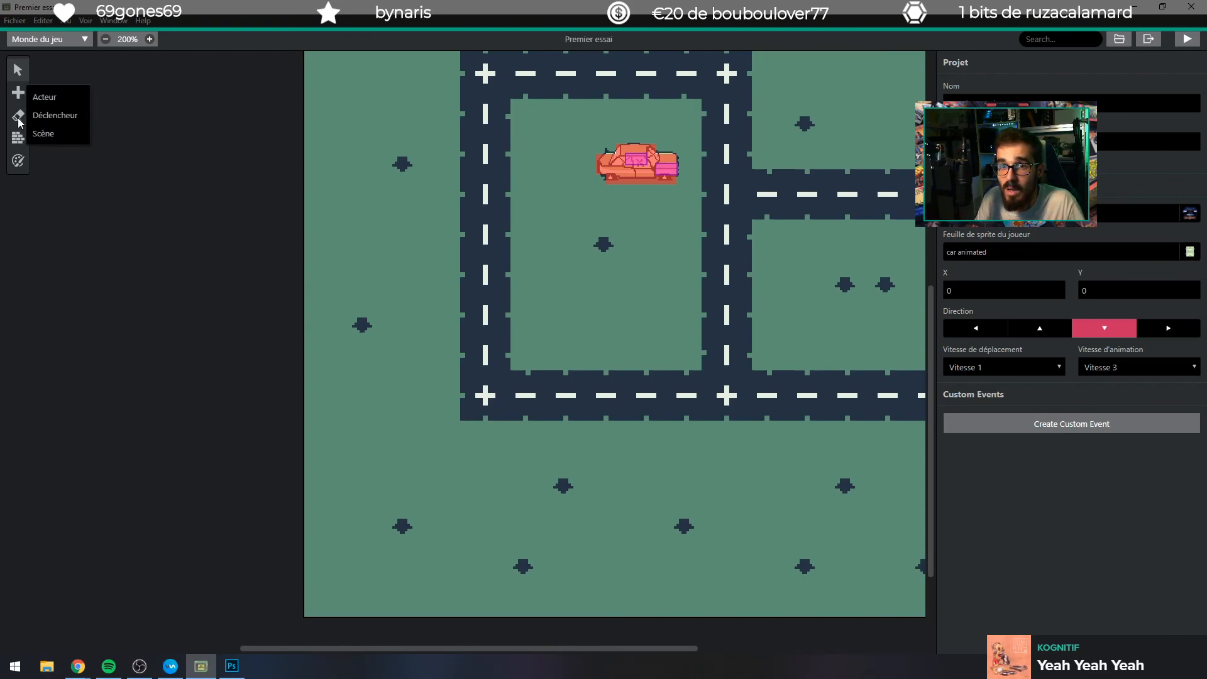
pyautogui.click(49, 130)
pyautogui.click(135, 337)
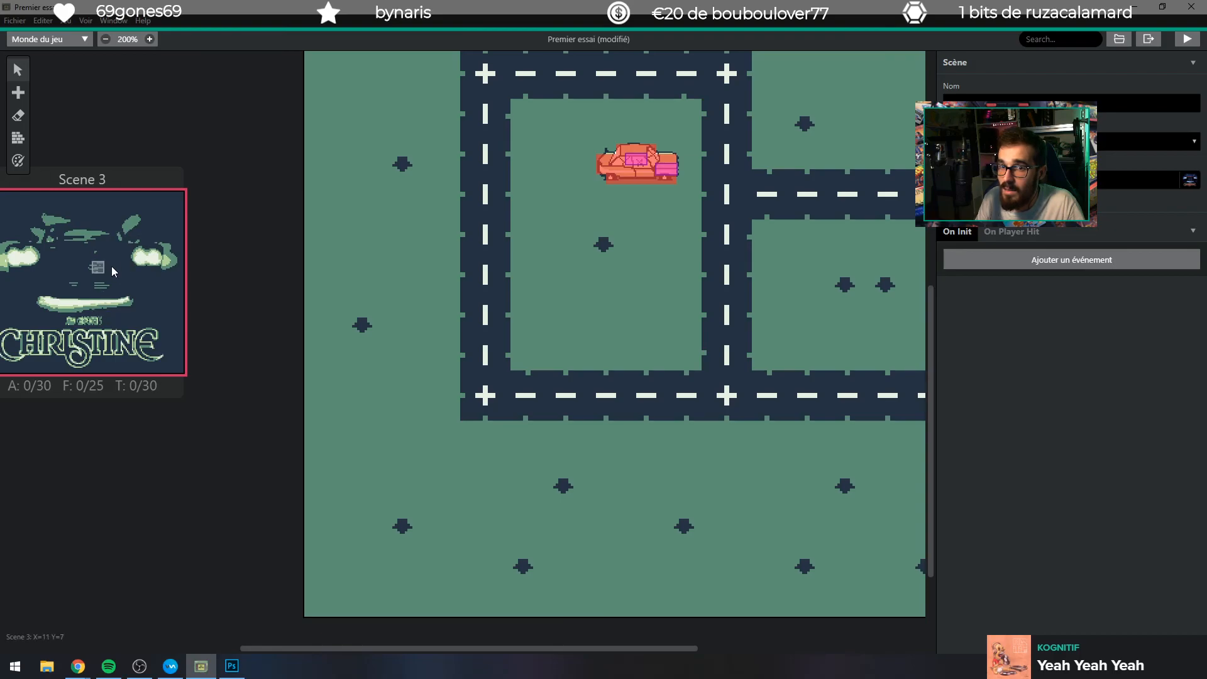
pyautogui.scroll(5, 118, 310)
pyautogui.scroll(-5, 117, 315)
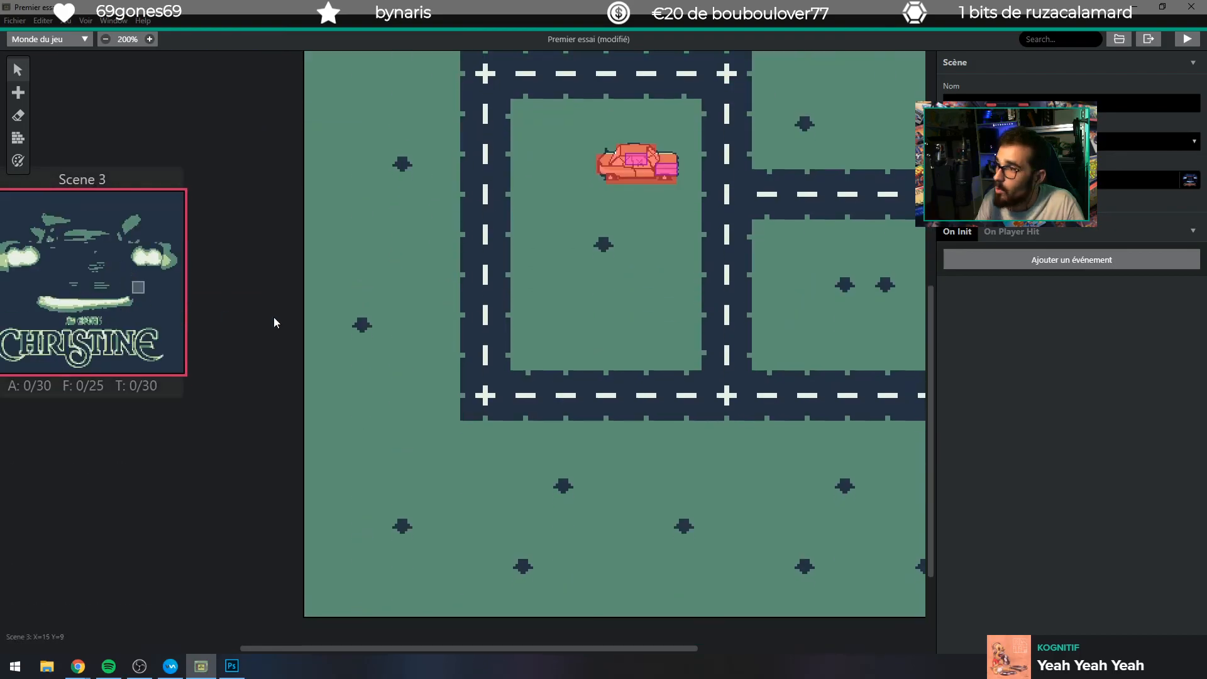
pyautogui.click(1070, 142)
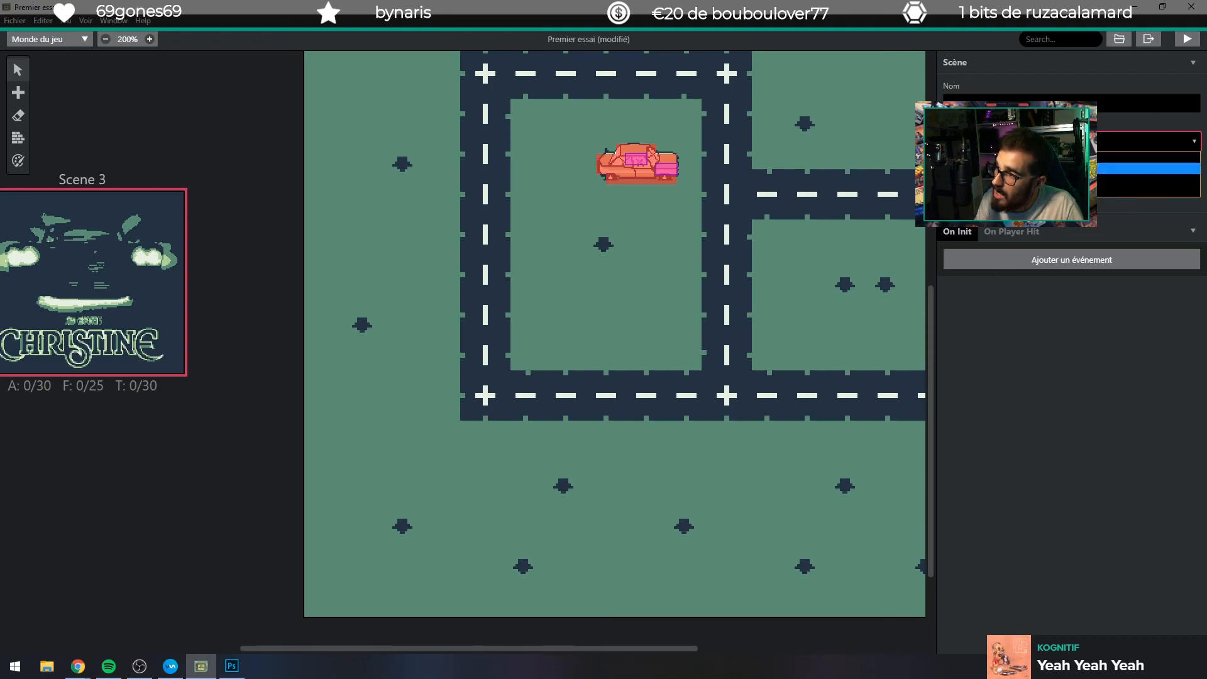
pyautogui.click(1005, 181)
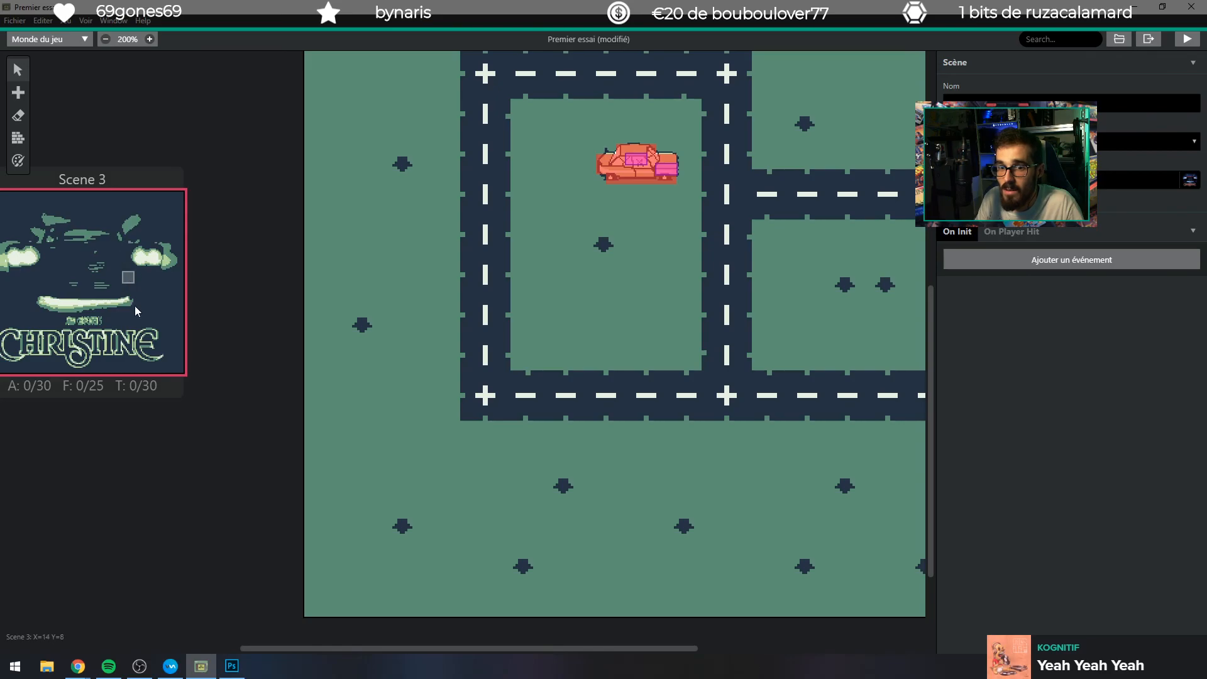
pyautogui.press('Delete')
# Select Scene 2 and shift the destination of its scene change in Scene 1 one tile to the left.
pyautogui.scroll(8, 170, 481)
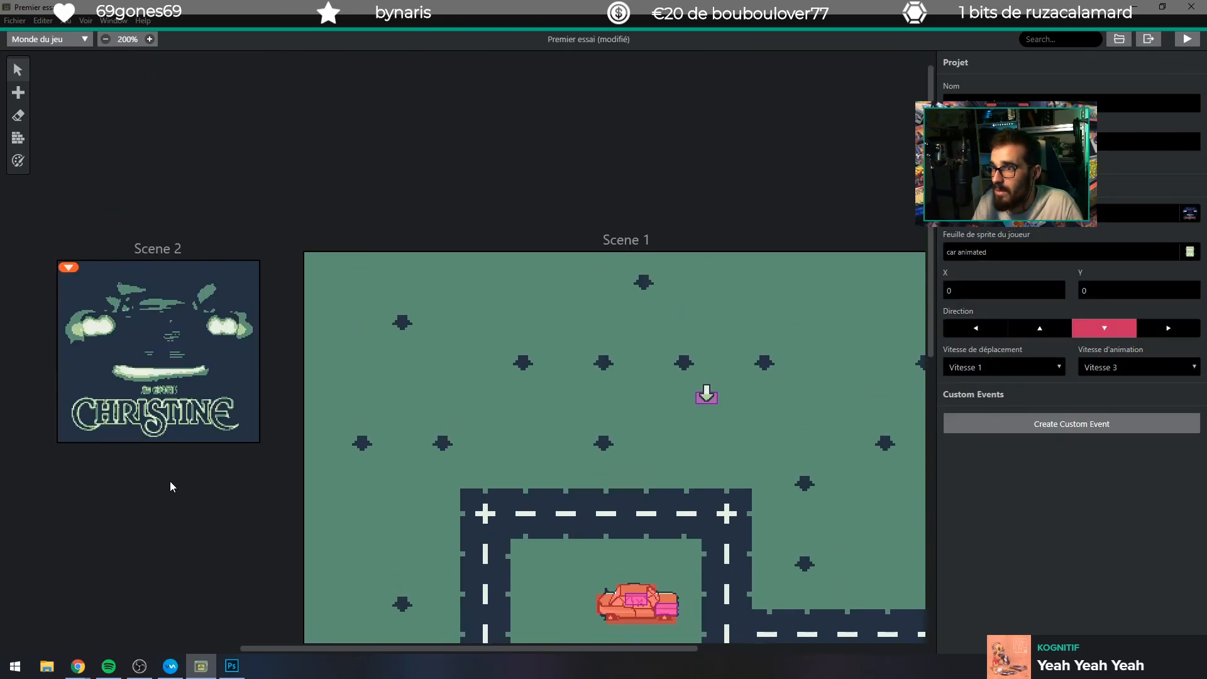
pyautogui.click(146, 375)
pyautogui.scroll(-4, 183, 468)
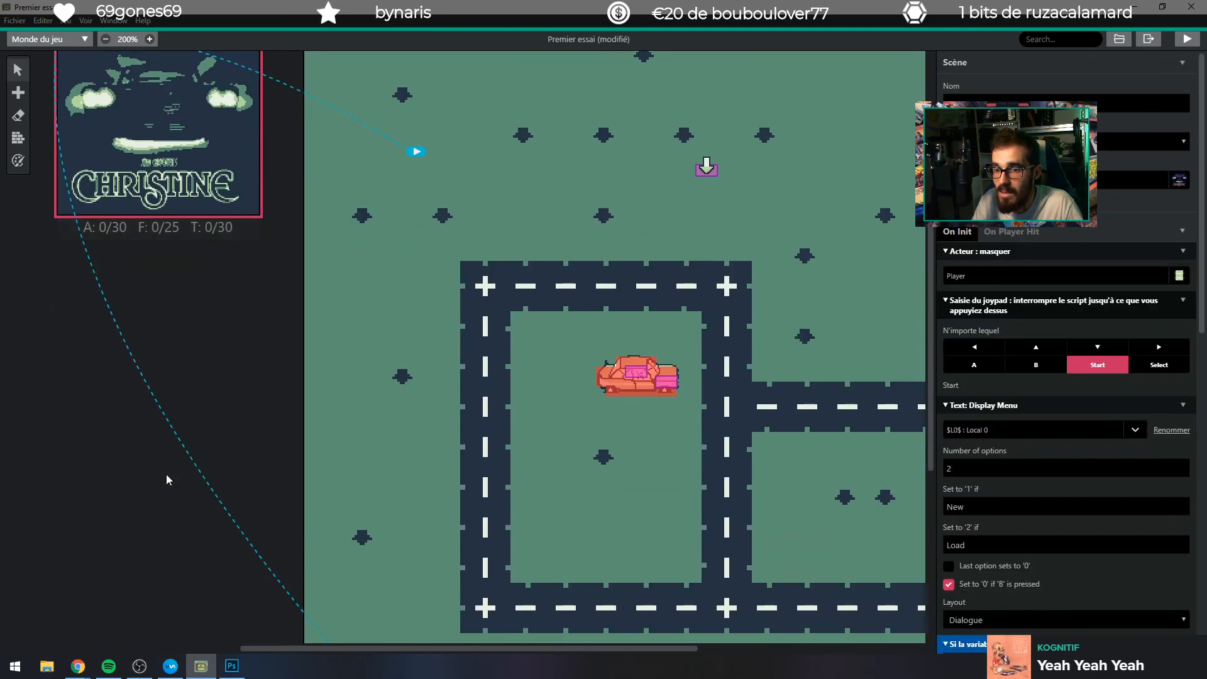
pyautogui.scroll(2, 227, 450)
pyautogui.moveTo(409, 278)
pyautogui.mouseDown()
pyautogui.moveTo(479, 310)
pyautogui.moveTo(407, 299)
pyautogui.moveTo(391, 278)
pyautogui.moveTo(433, 377)
pyautogui.moveTo(386, 236)
pyautogui.moveTo(420, 325)
pyautogui.moveTo(407, 278)
pyautogui.mouseUp()
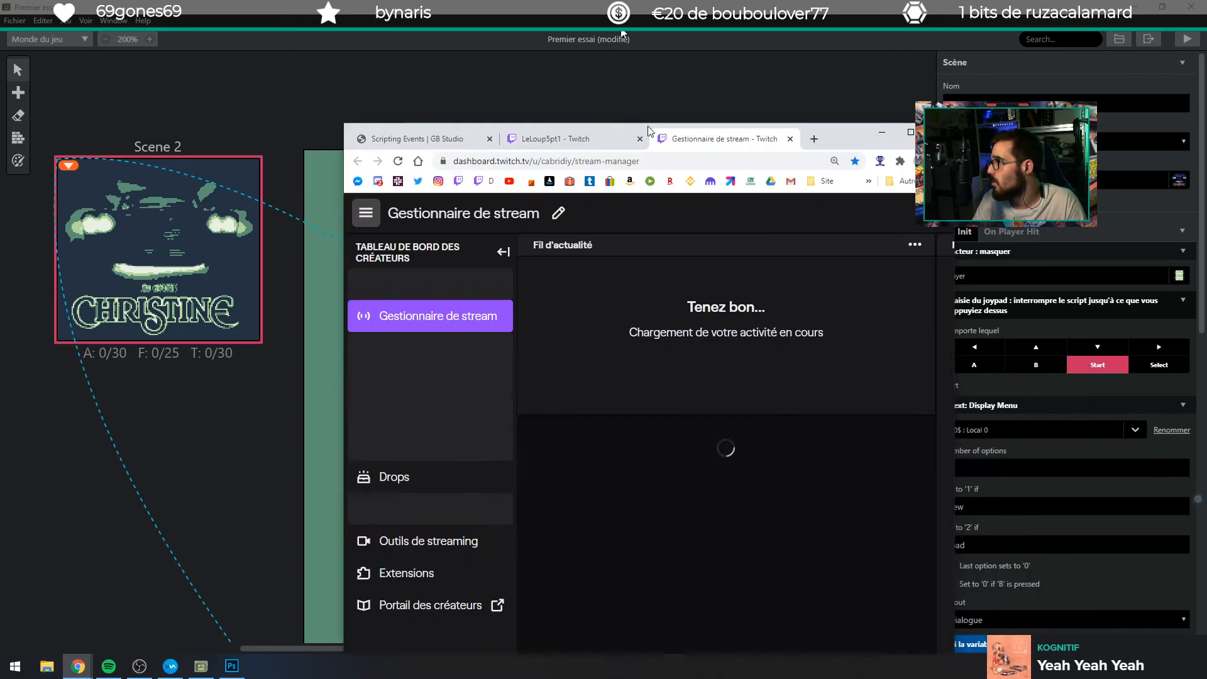
# Move the browser window with the Twitch stream manager off this screen to uncover the game world.
pyautogui.moveTo(647, 130); pyautogui.dragTo(1206, 377)
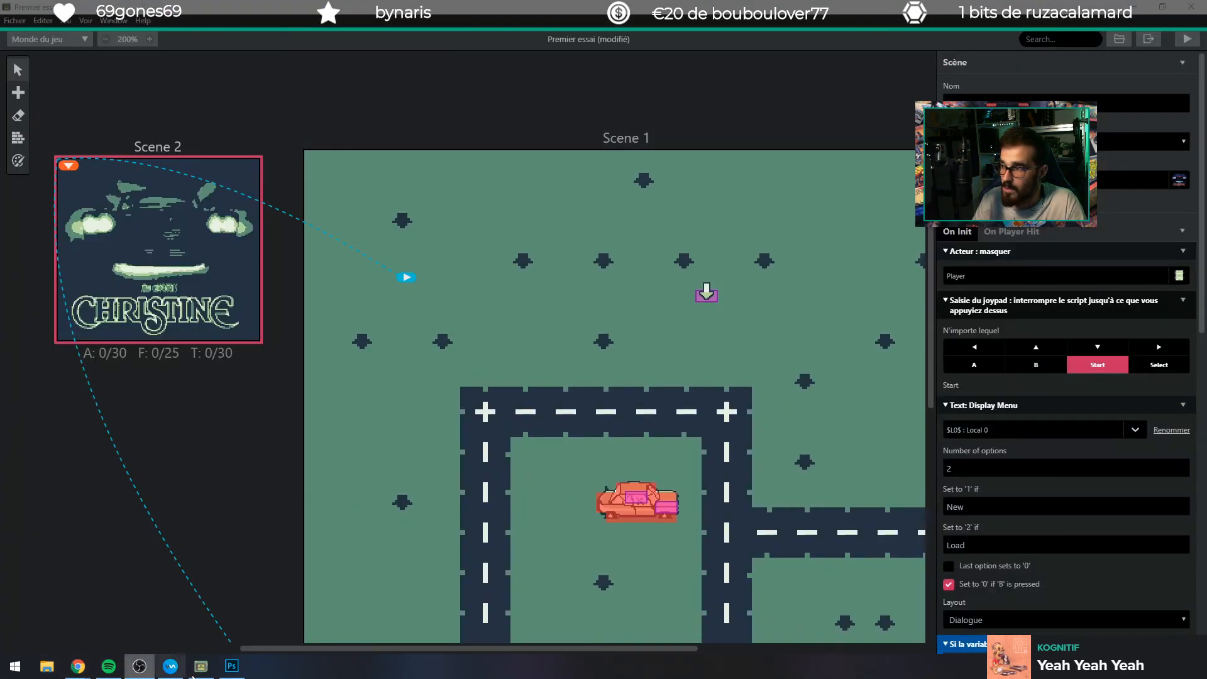